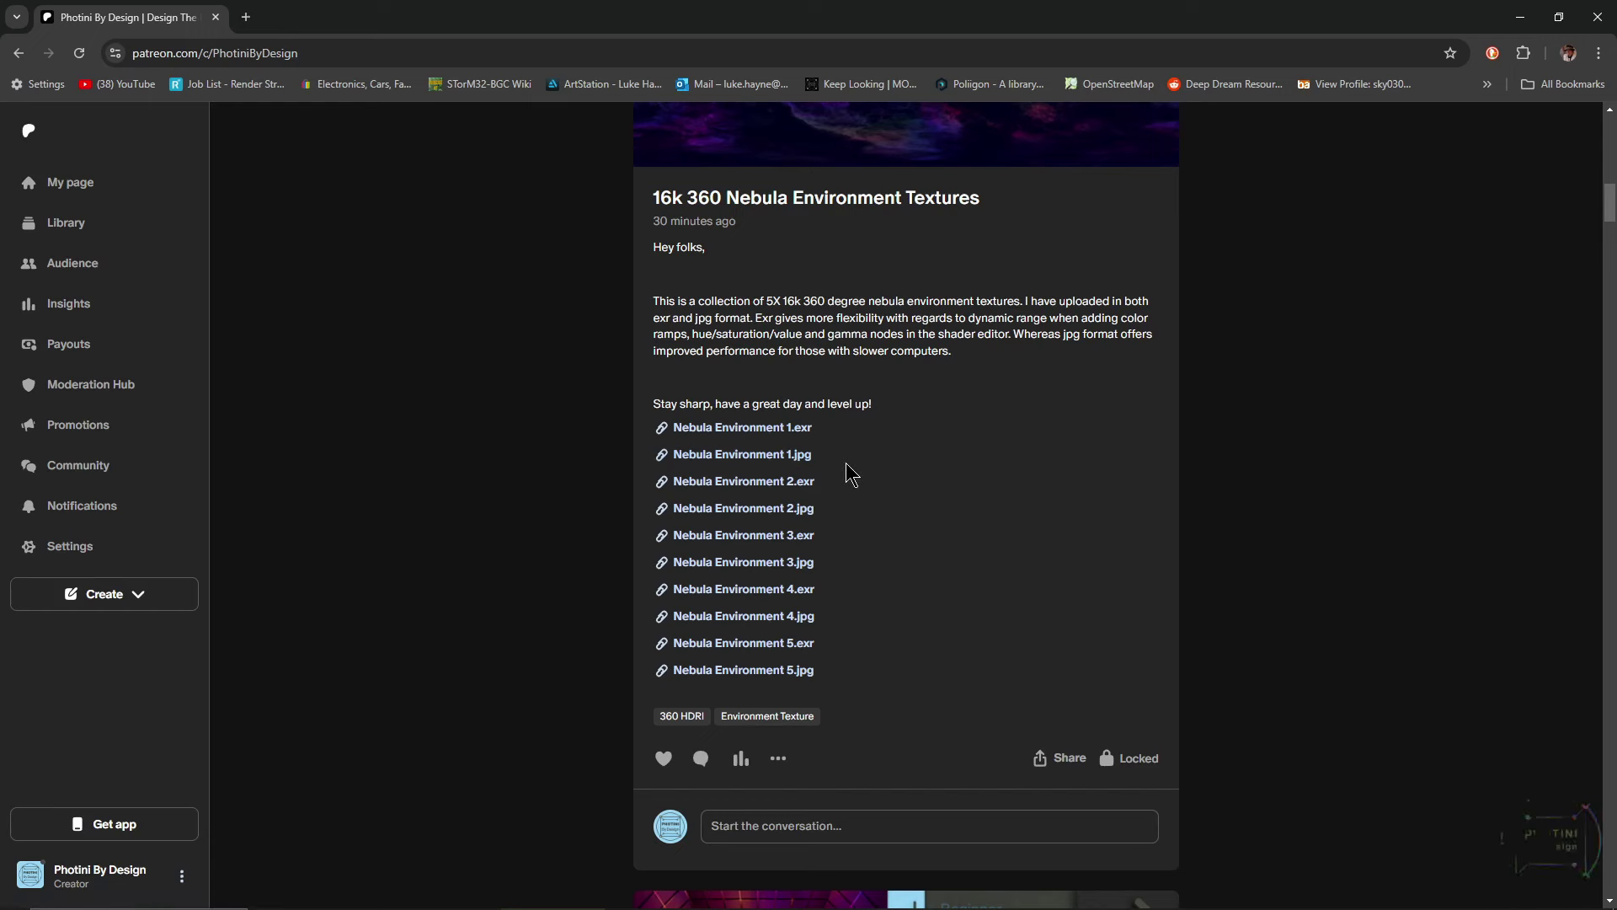
scroll(889, 461, up, 4)
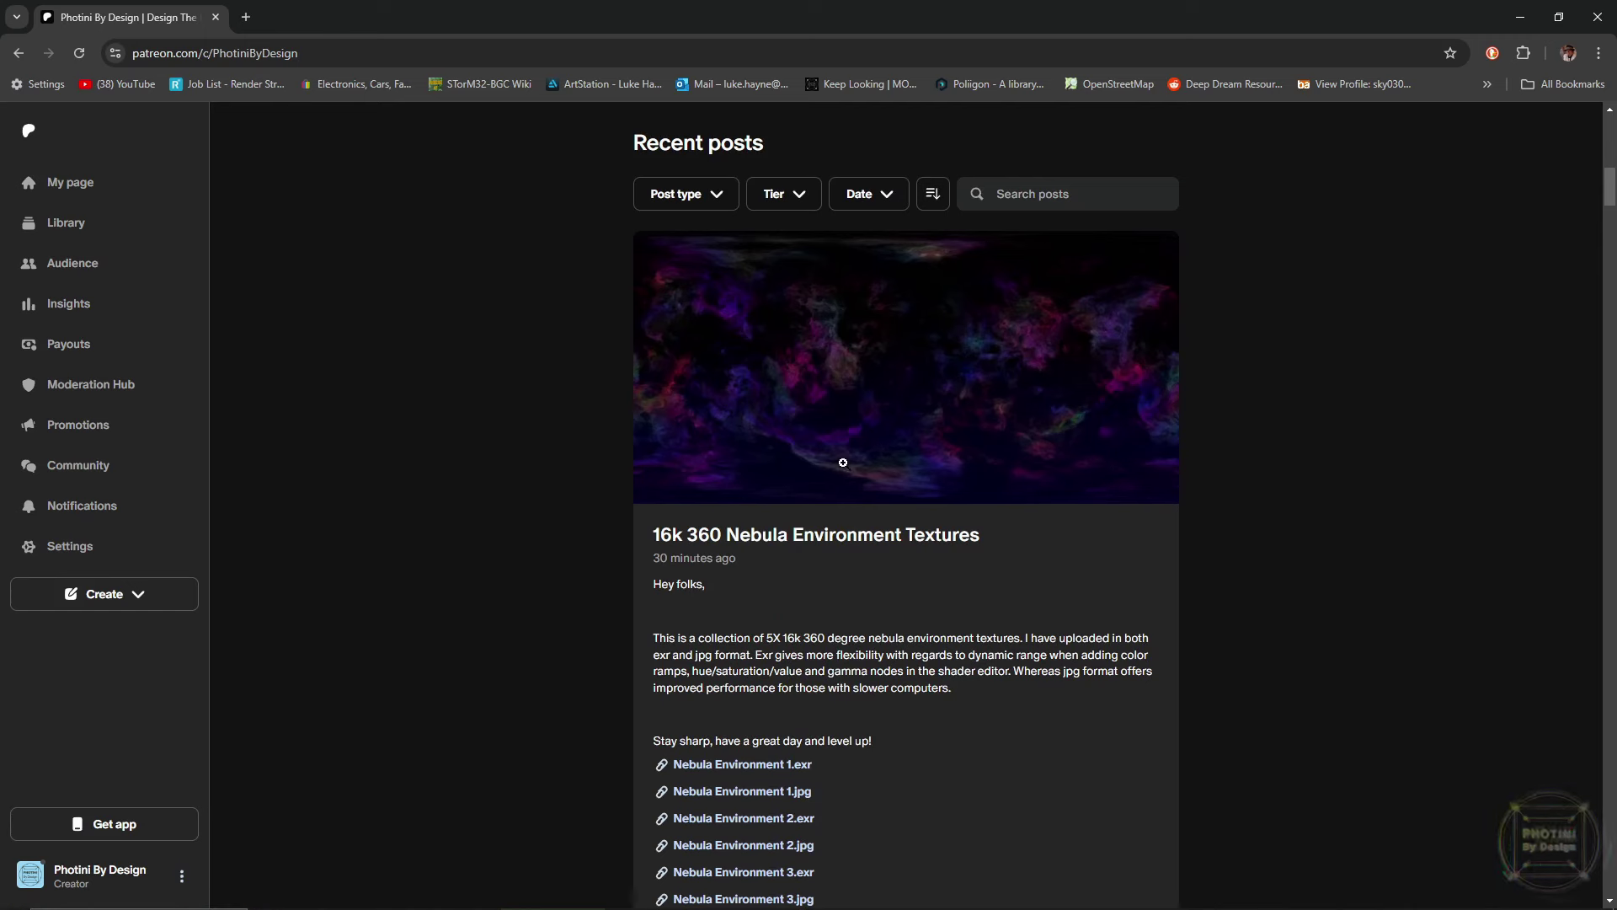
scroll(966, 379, up, 1)
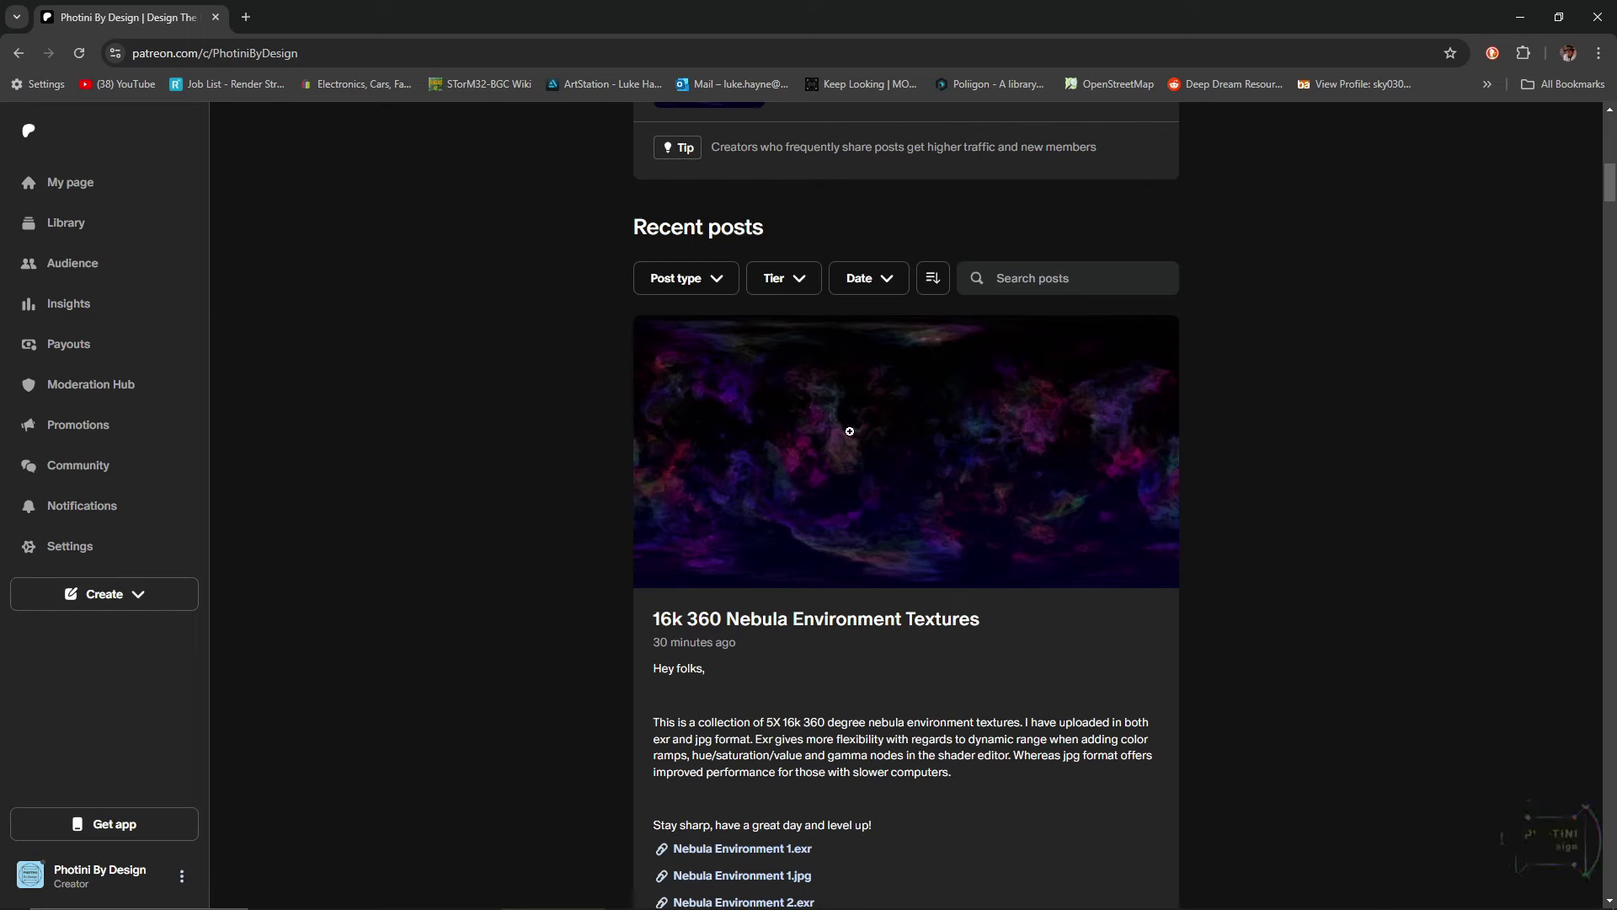
scroll(973, 370, down, 3)
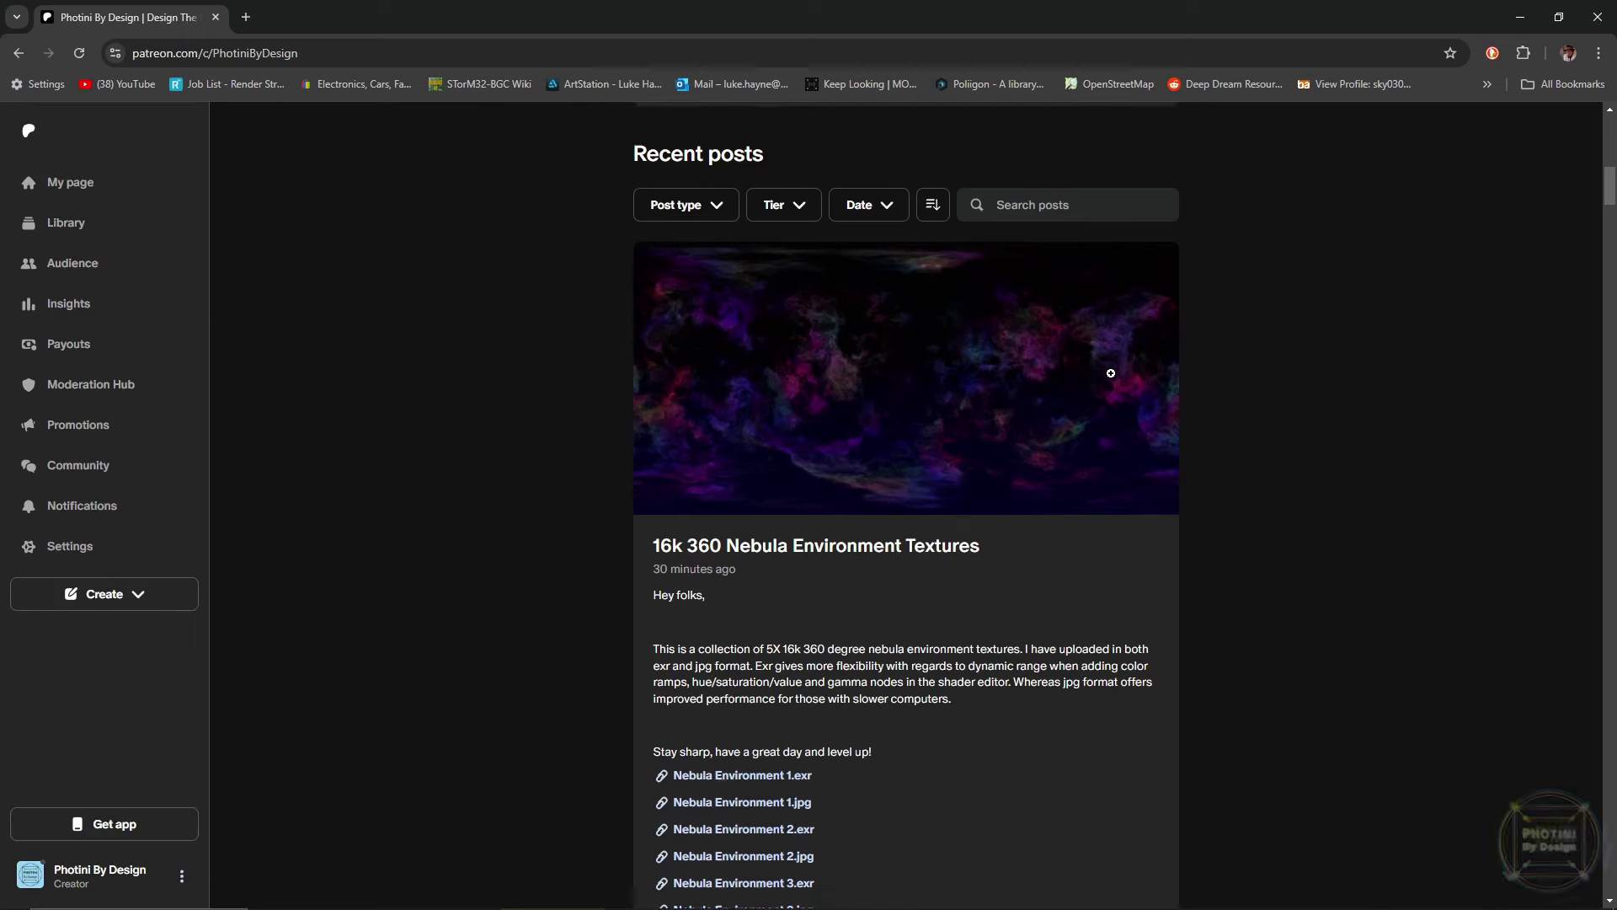
scroll(1037, 311, up, 3)
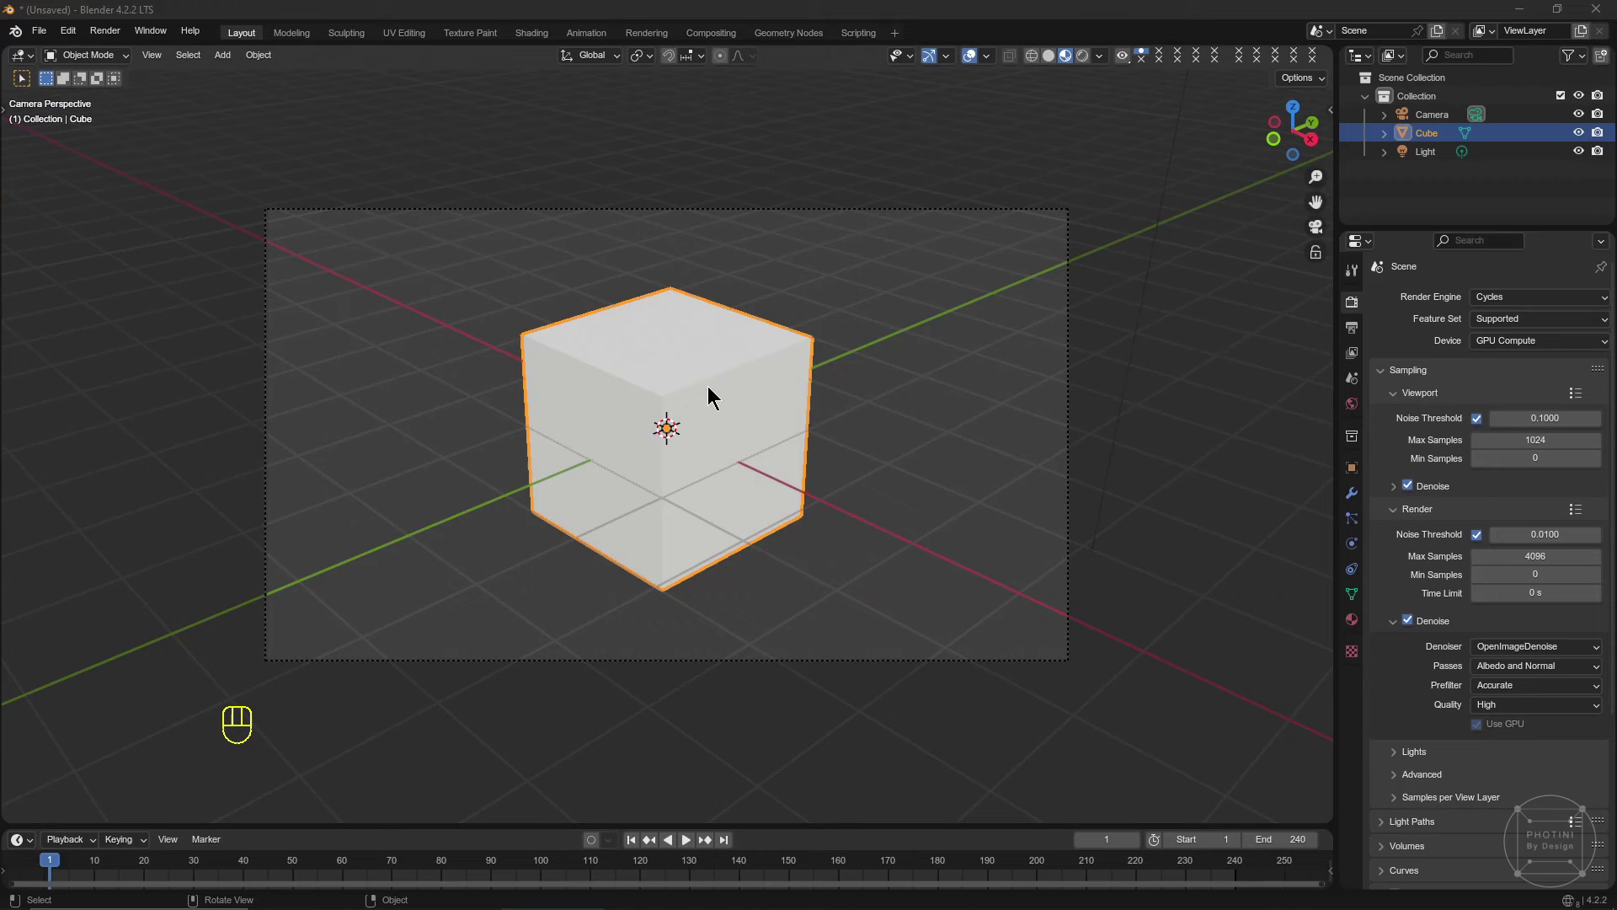
Delete the default cube and add an ico sphere mesh at the world origin.
click(708, 385)
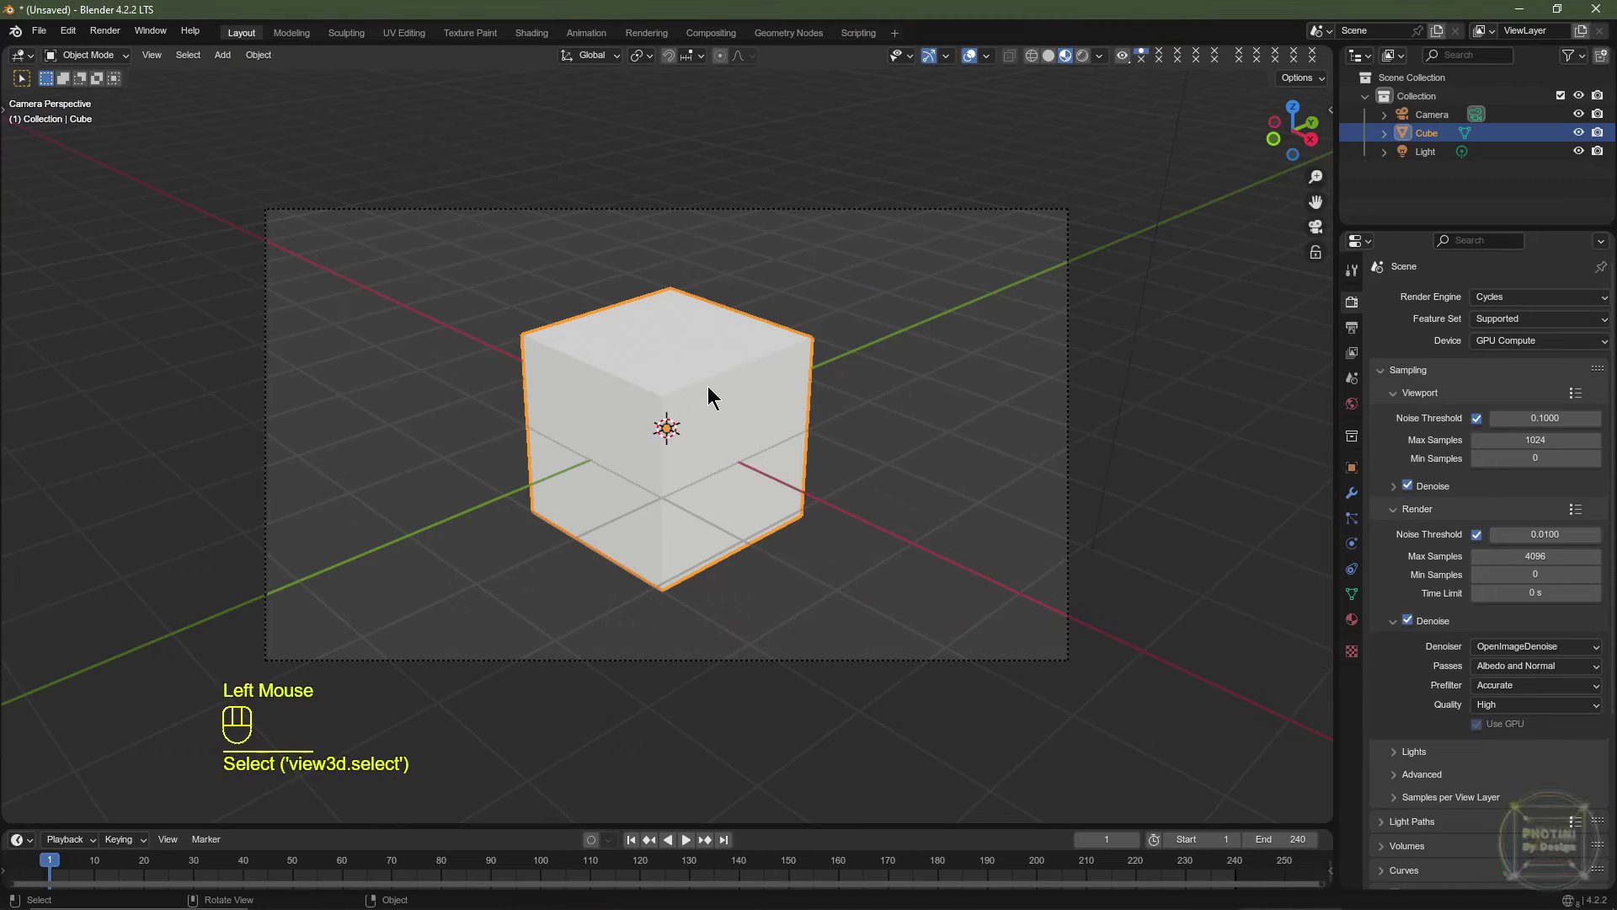
key(Delete)
key(shift+a)
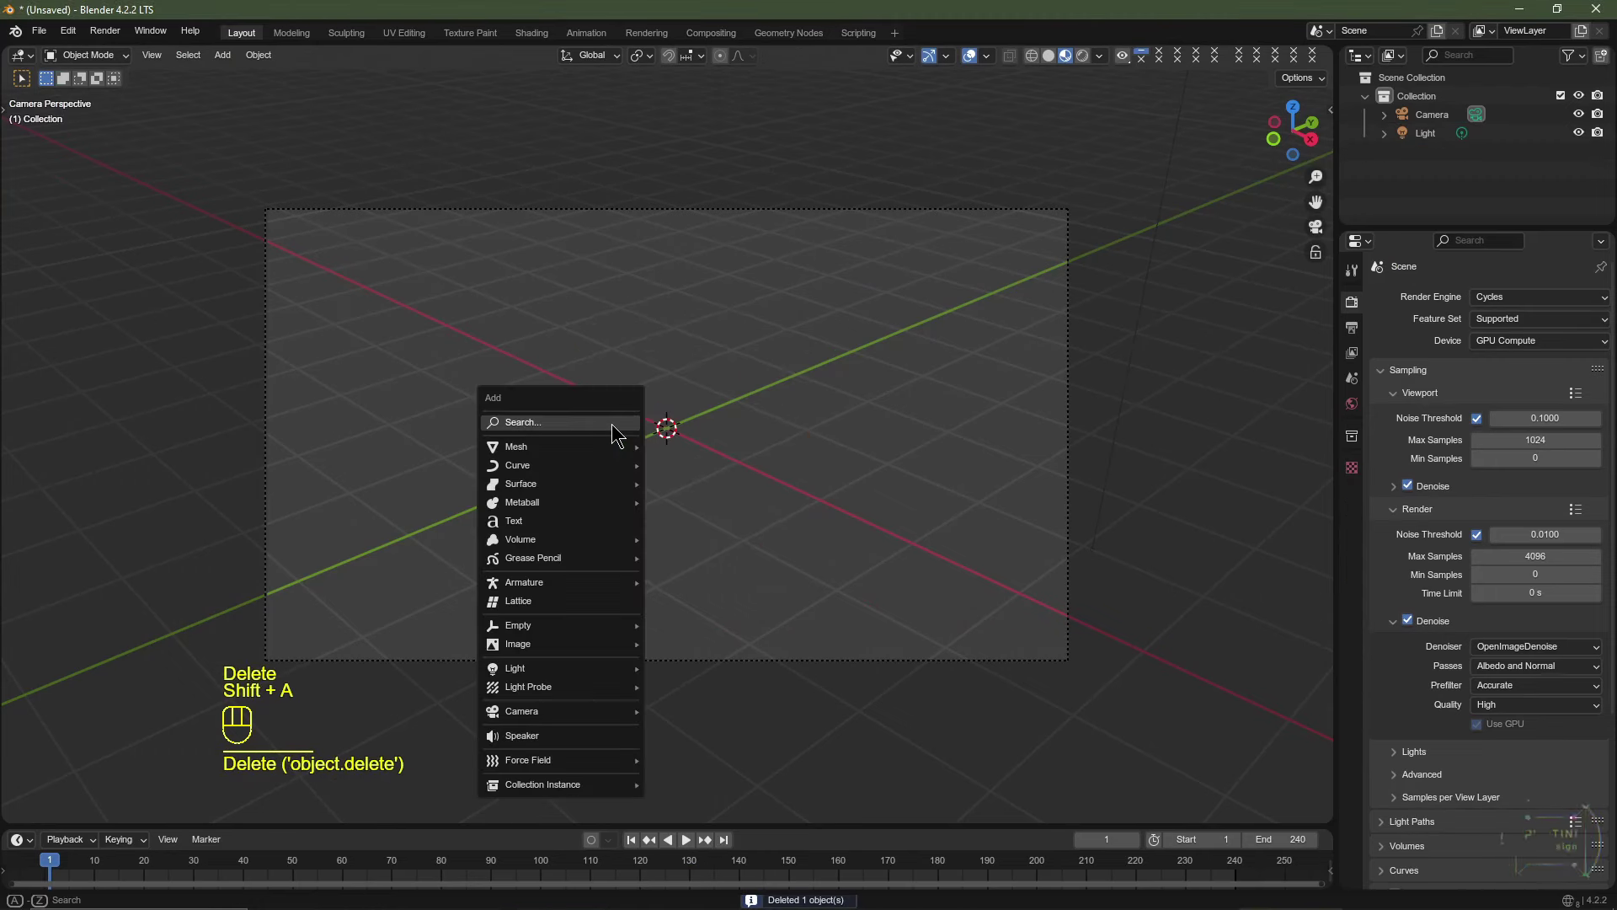
mouse_move(614, 447)
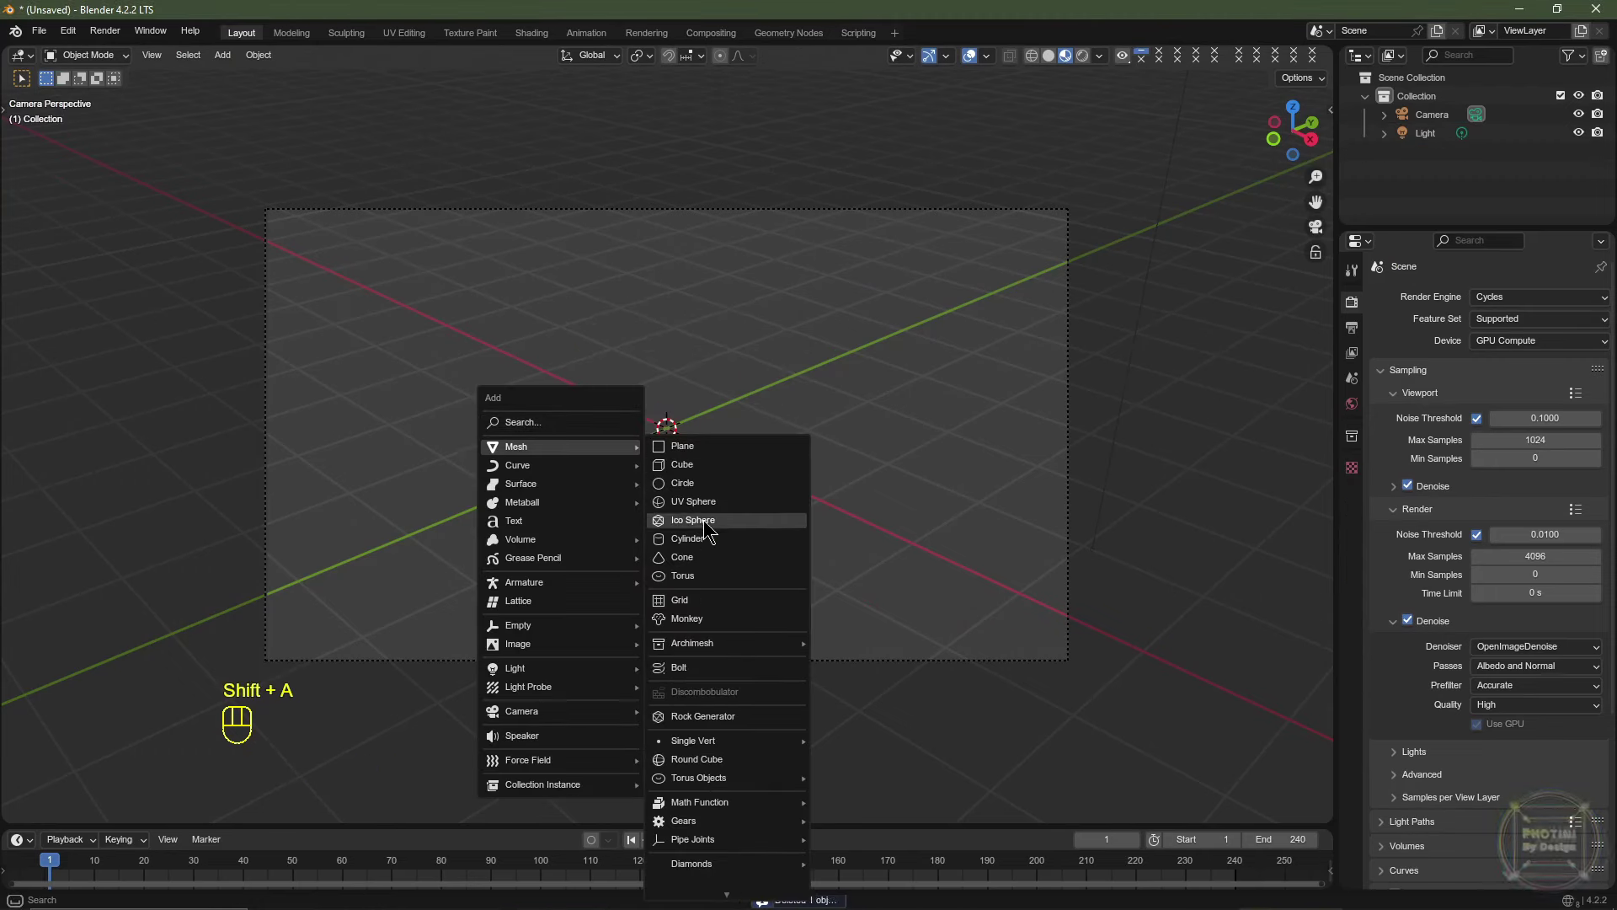
click(693, 519)
Set the new ico sphere's subdivisions to 4 and shade it smooth.
click(51, 804)
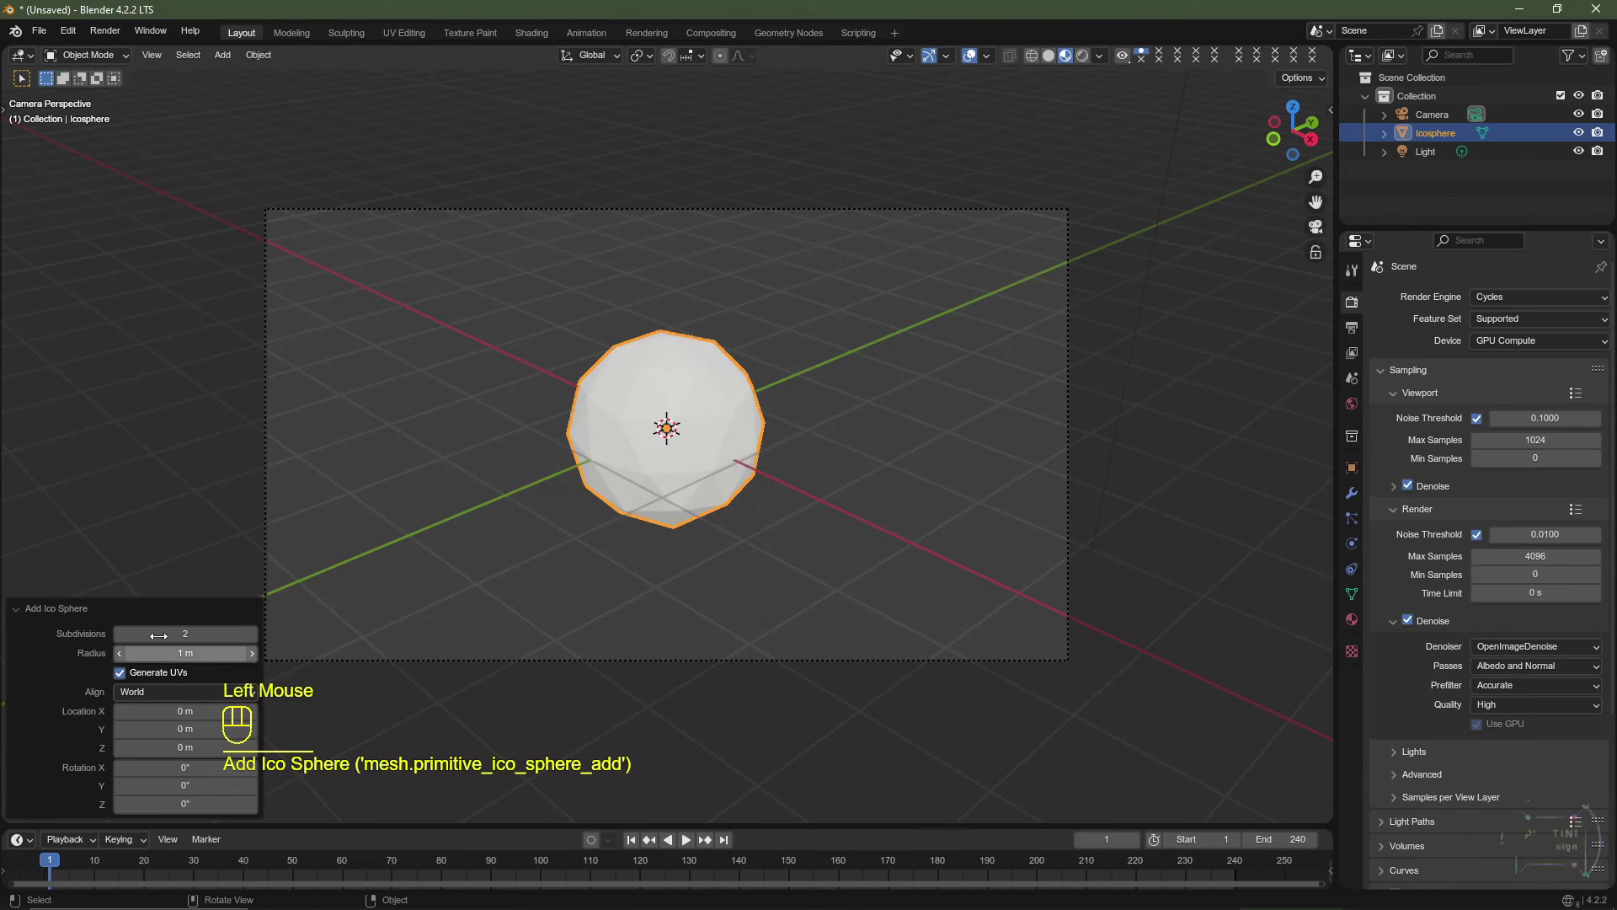
click(18, 810)
click(19, 813)
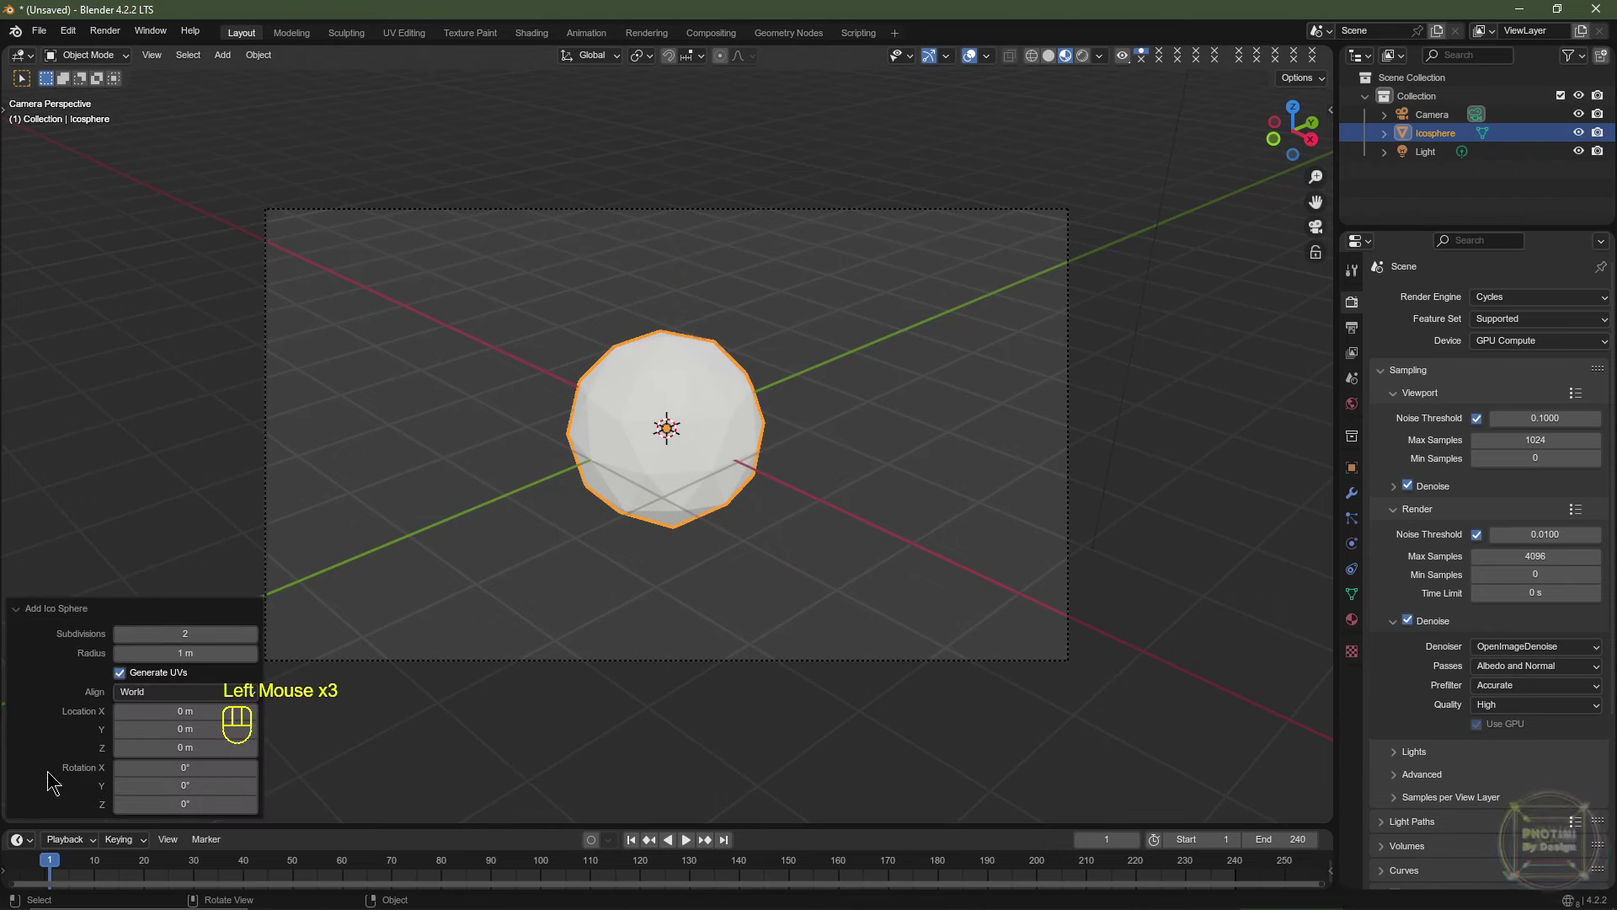
click(253, 633)
click(253, 633)
click(252, 633)
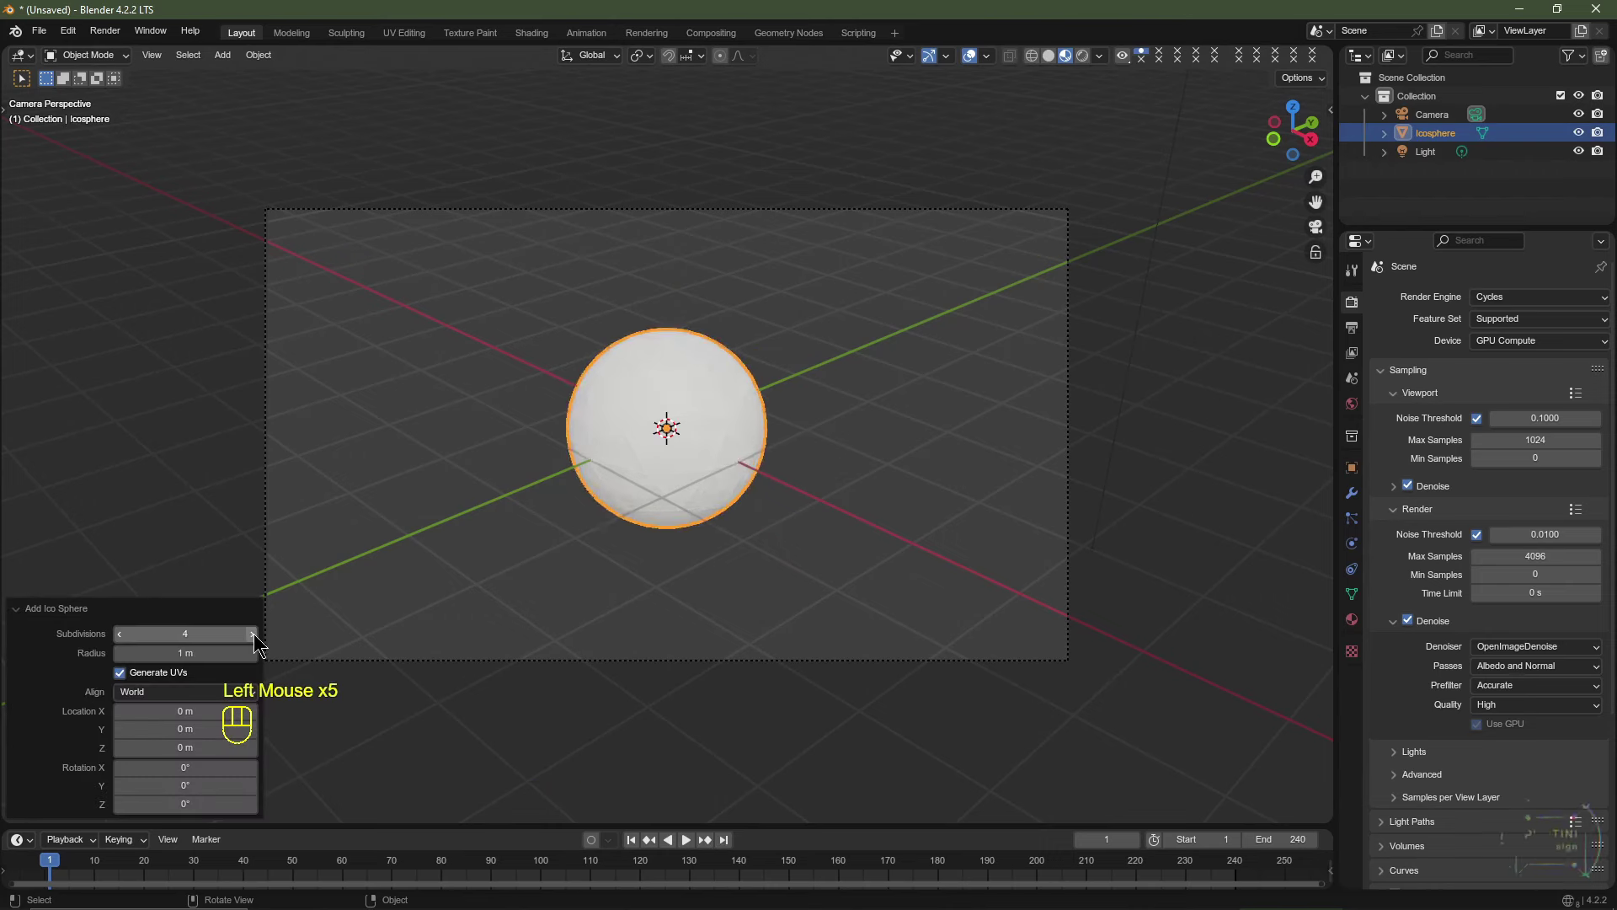
right_click(704, 462)
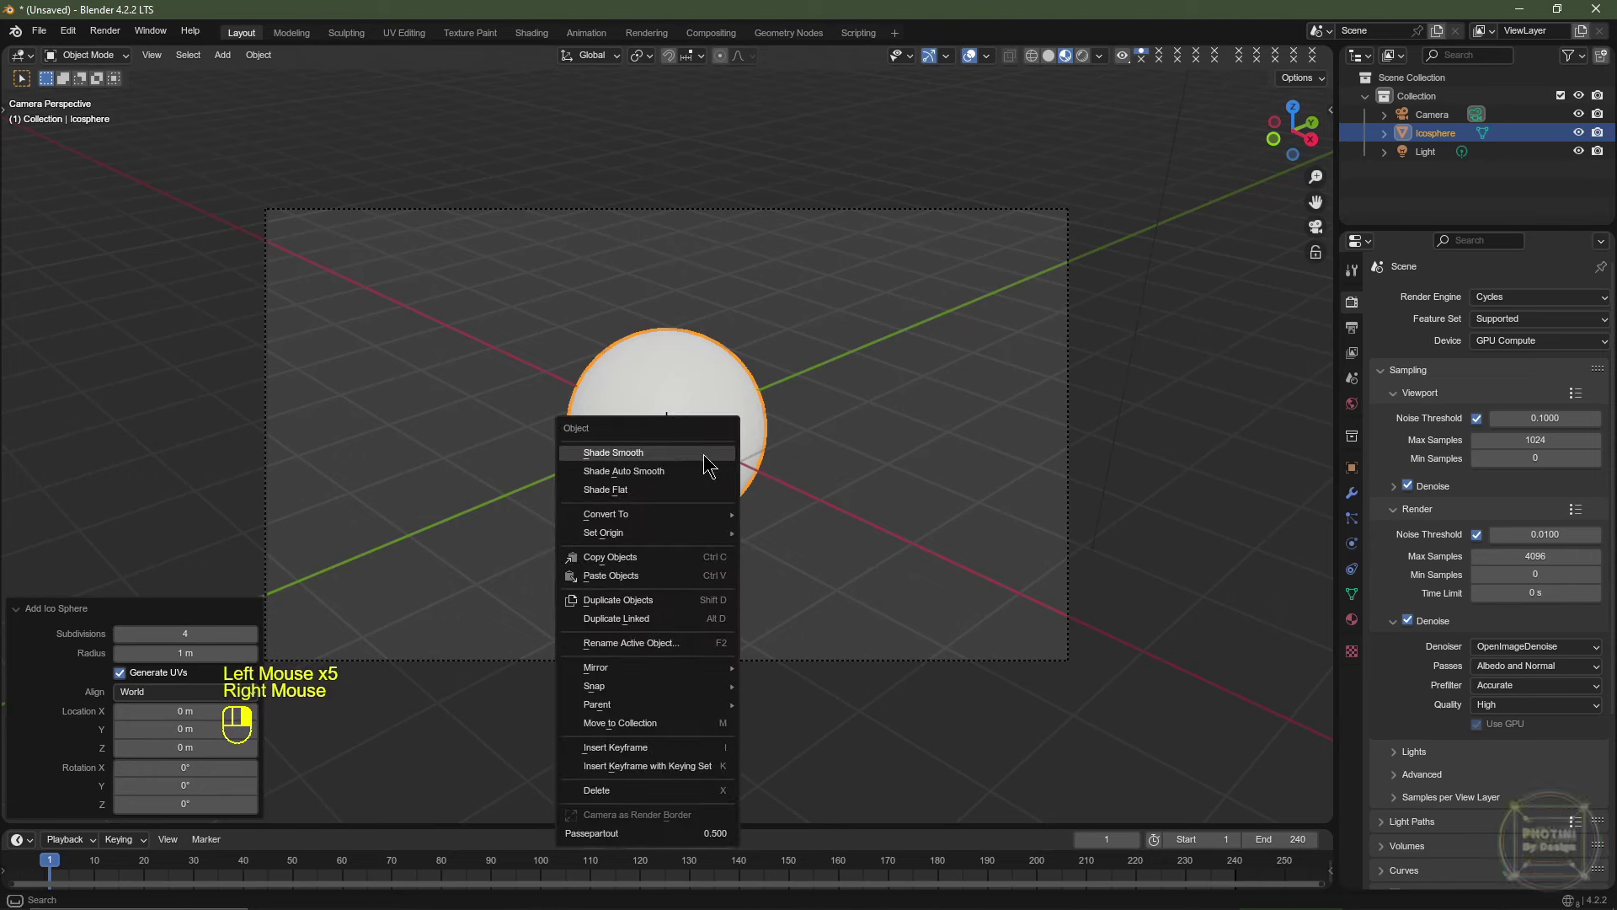
click(703, 456)
Set the ico sphere's X, Y and Z dimensions to 50 m.
scroll(862, 507, down, 3)
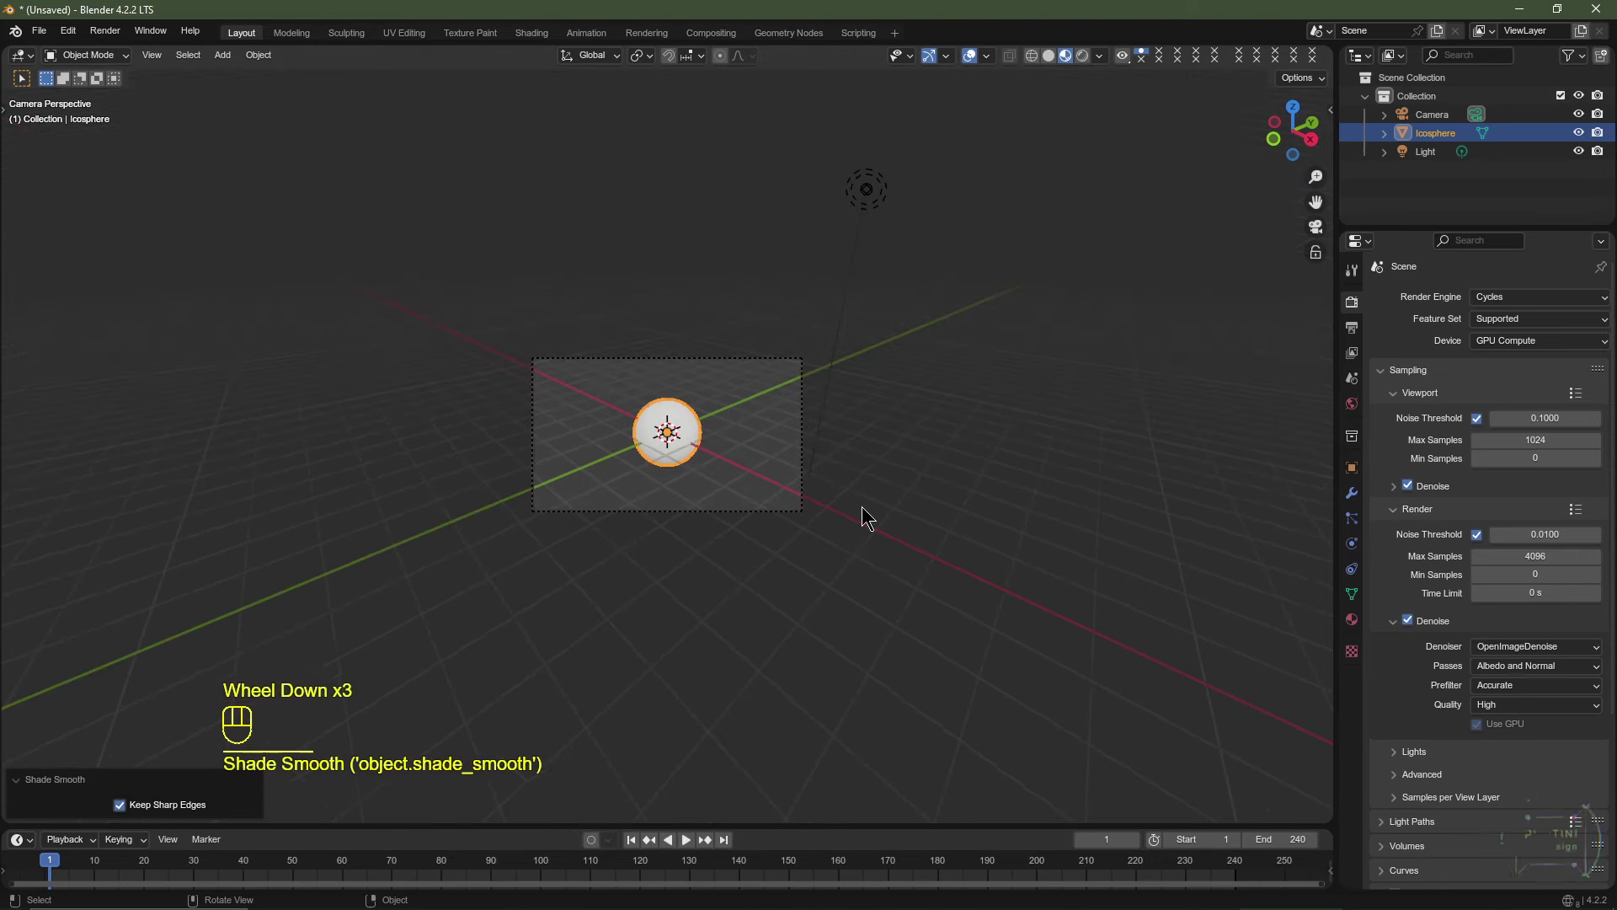
key(n)
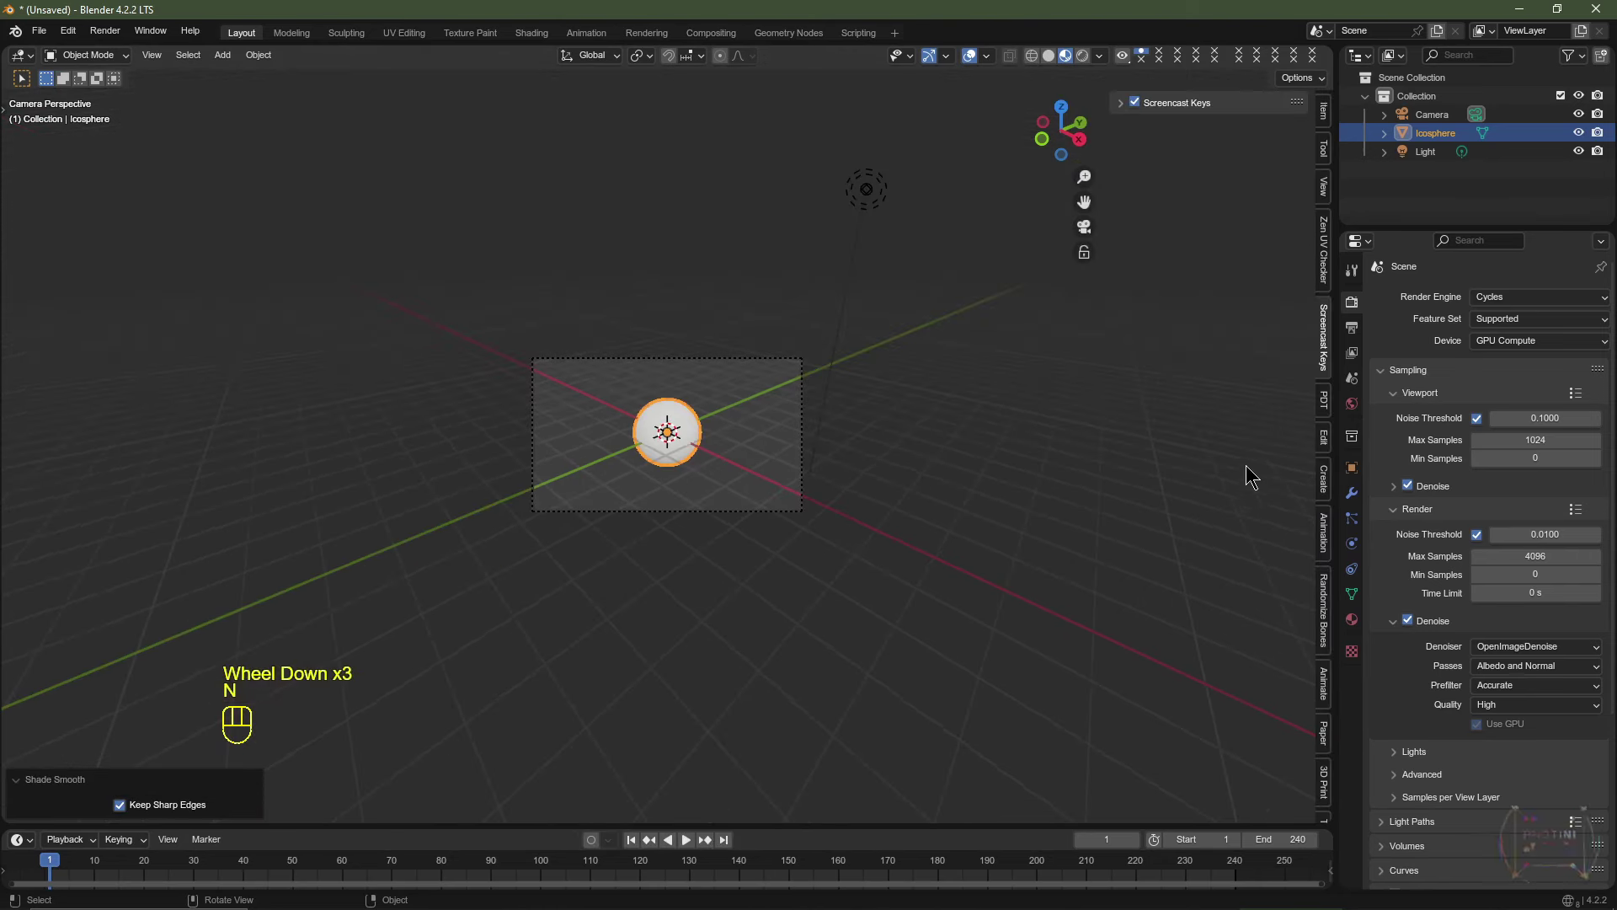
click(1325, 113)
scroll(1328, 110, down, 2)
scroll(1324, 115, up, 4)
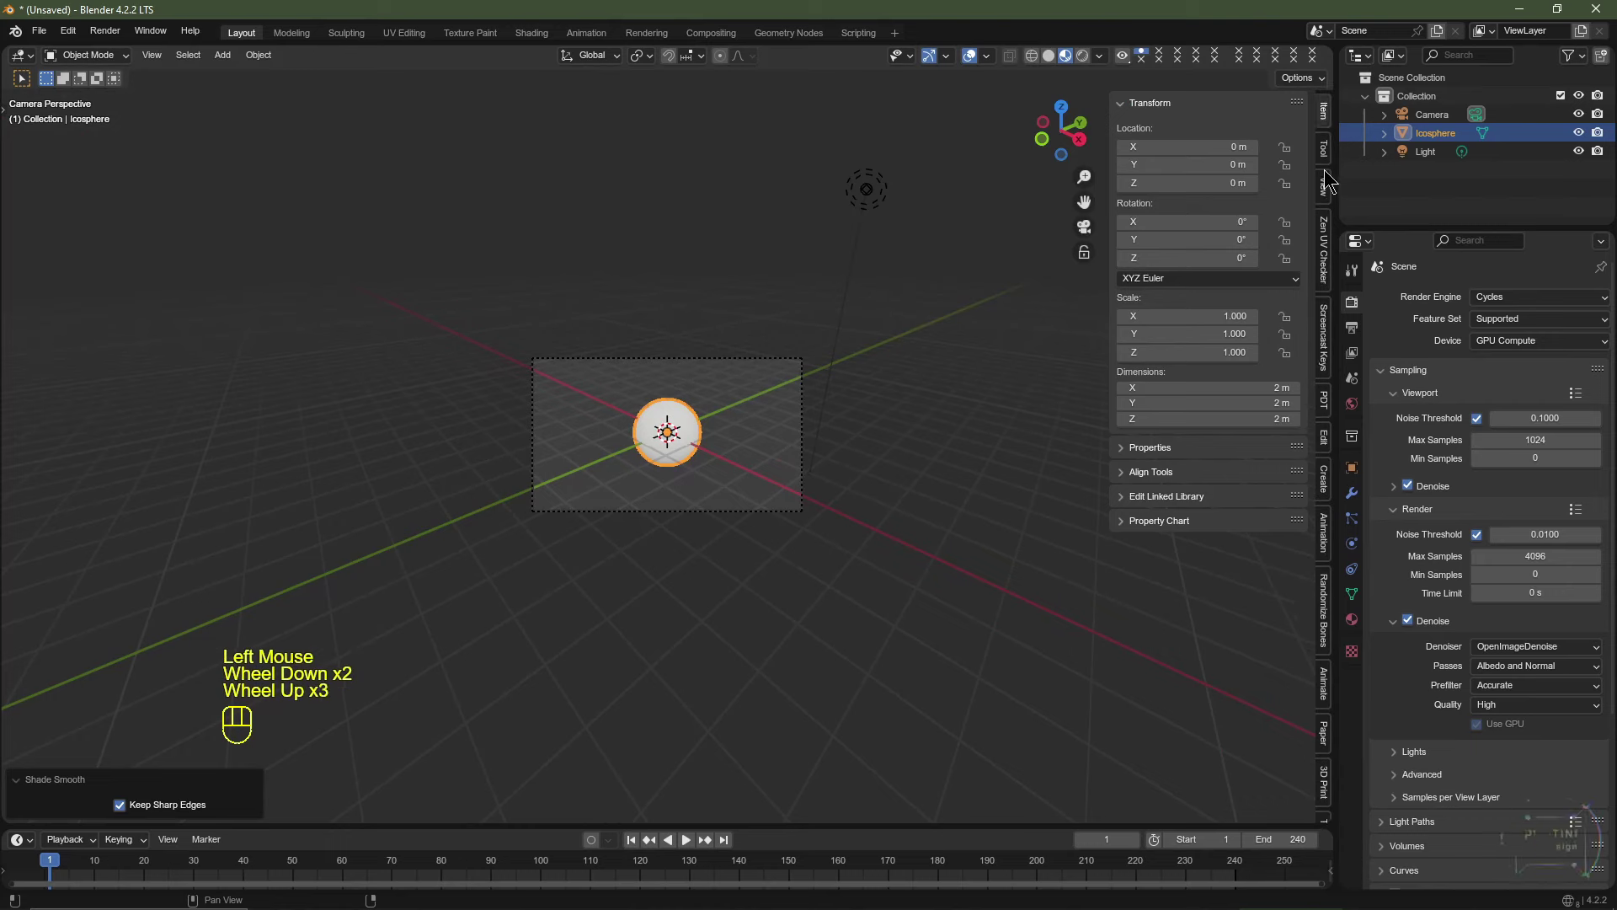
mouse_move(1221, 387)
mouse_down()
mouse_move(1222, 418)
mouse_move(1222, 390)
mouse_up()
text(50)
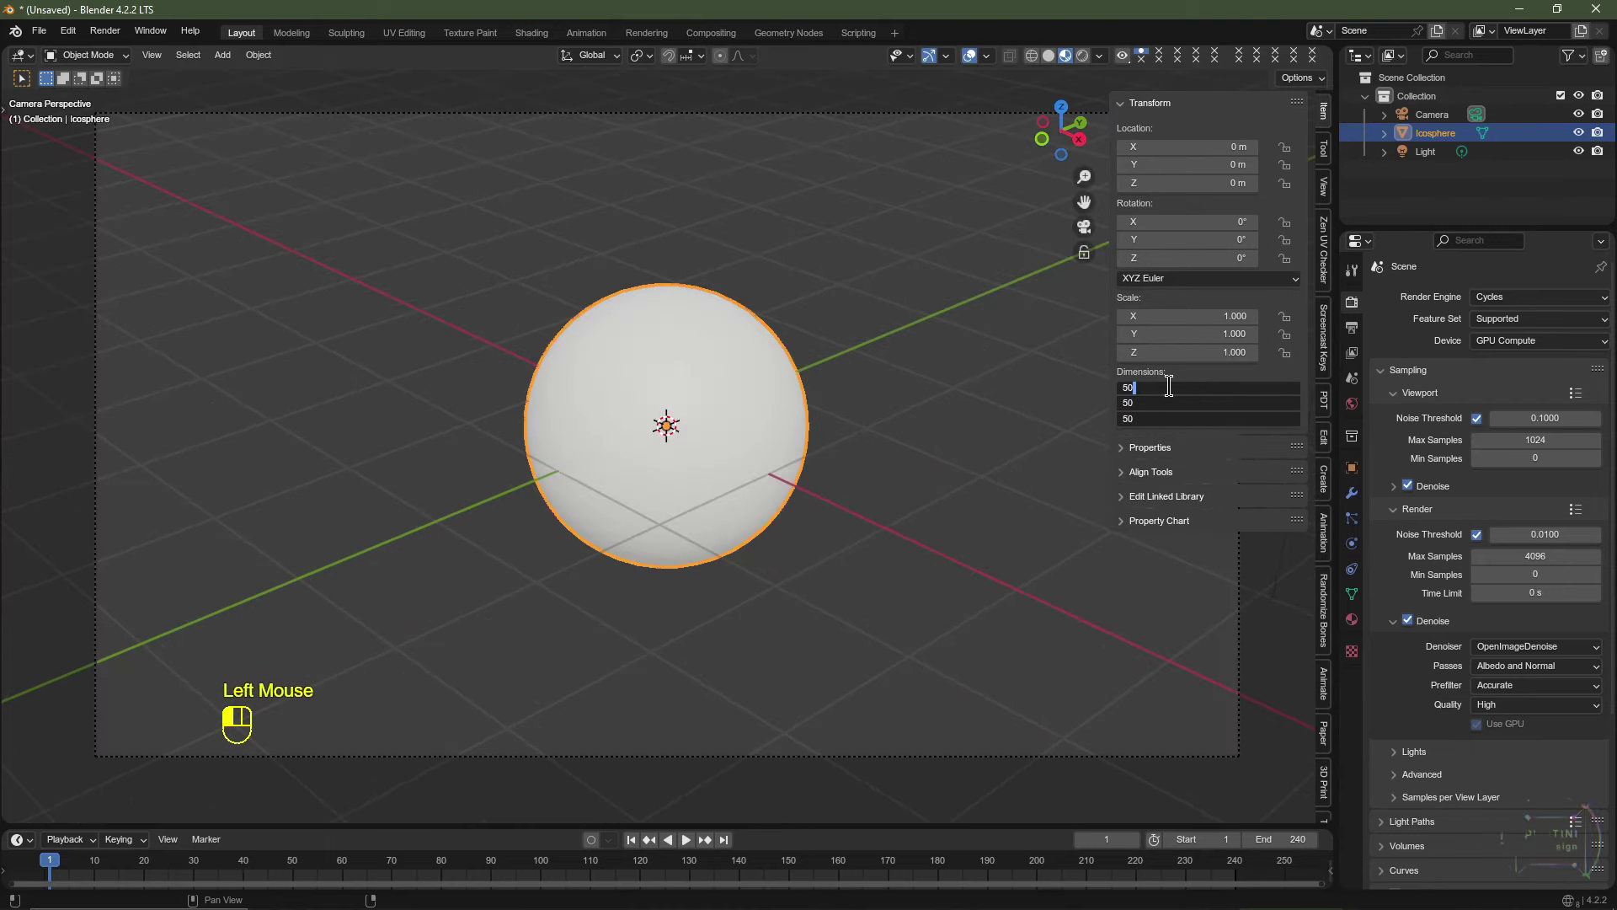
key(Return)
Apply the scale transform of the enlarged ico sphere.
scroll(888, 412, down, 3)
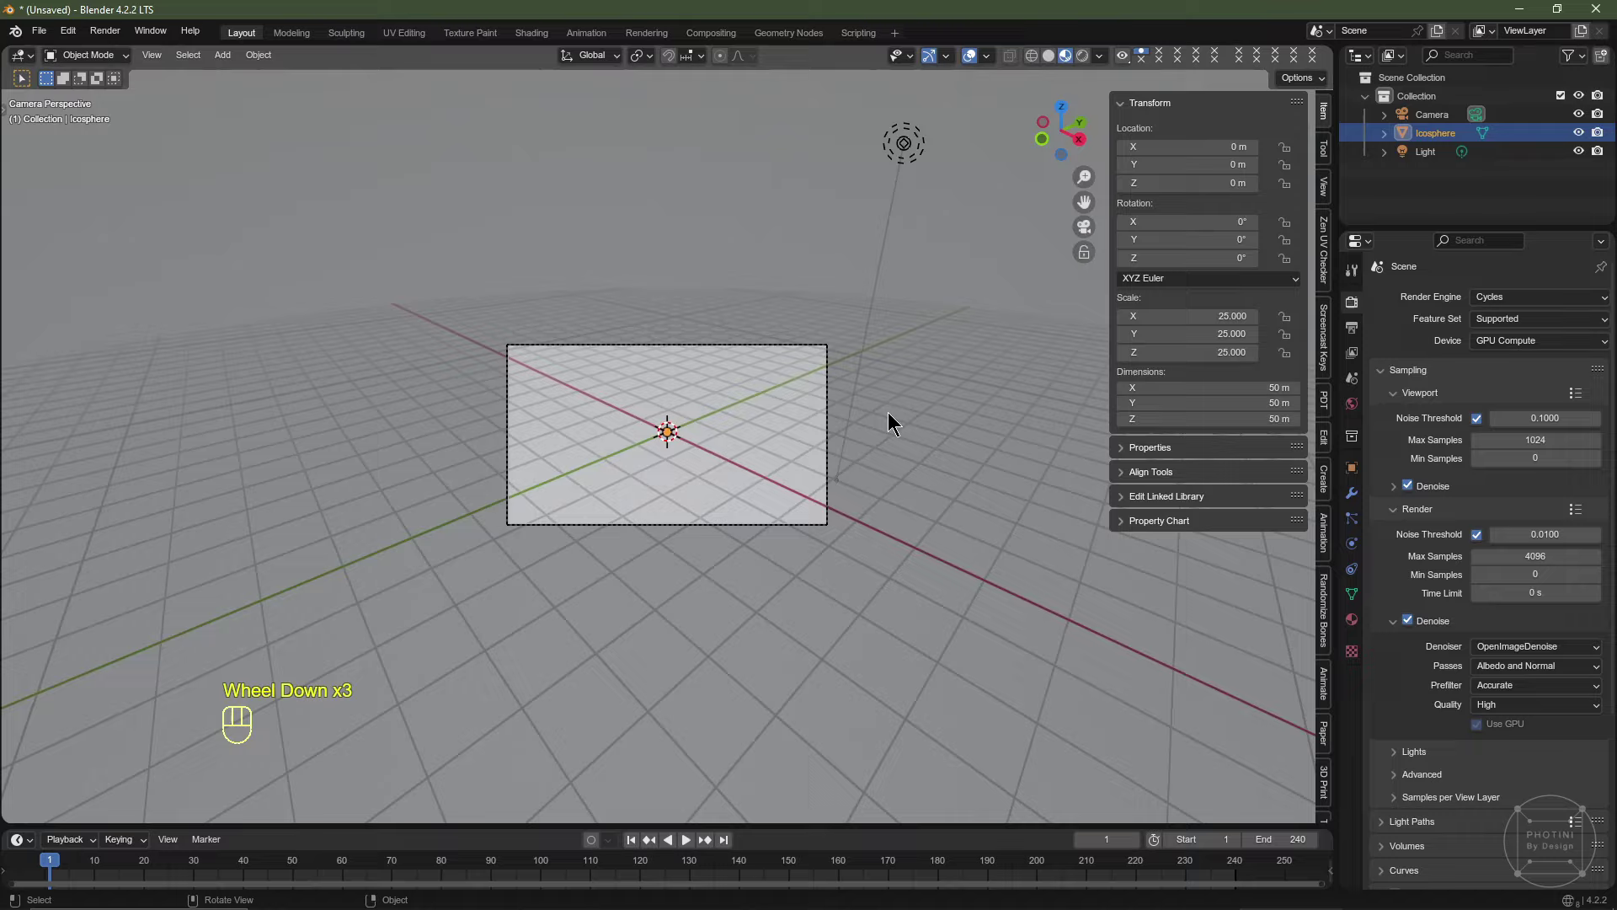
middle_drag(887, 412, 777, 438)
scroll(777, 438, down, 4)
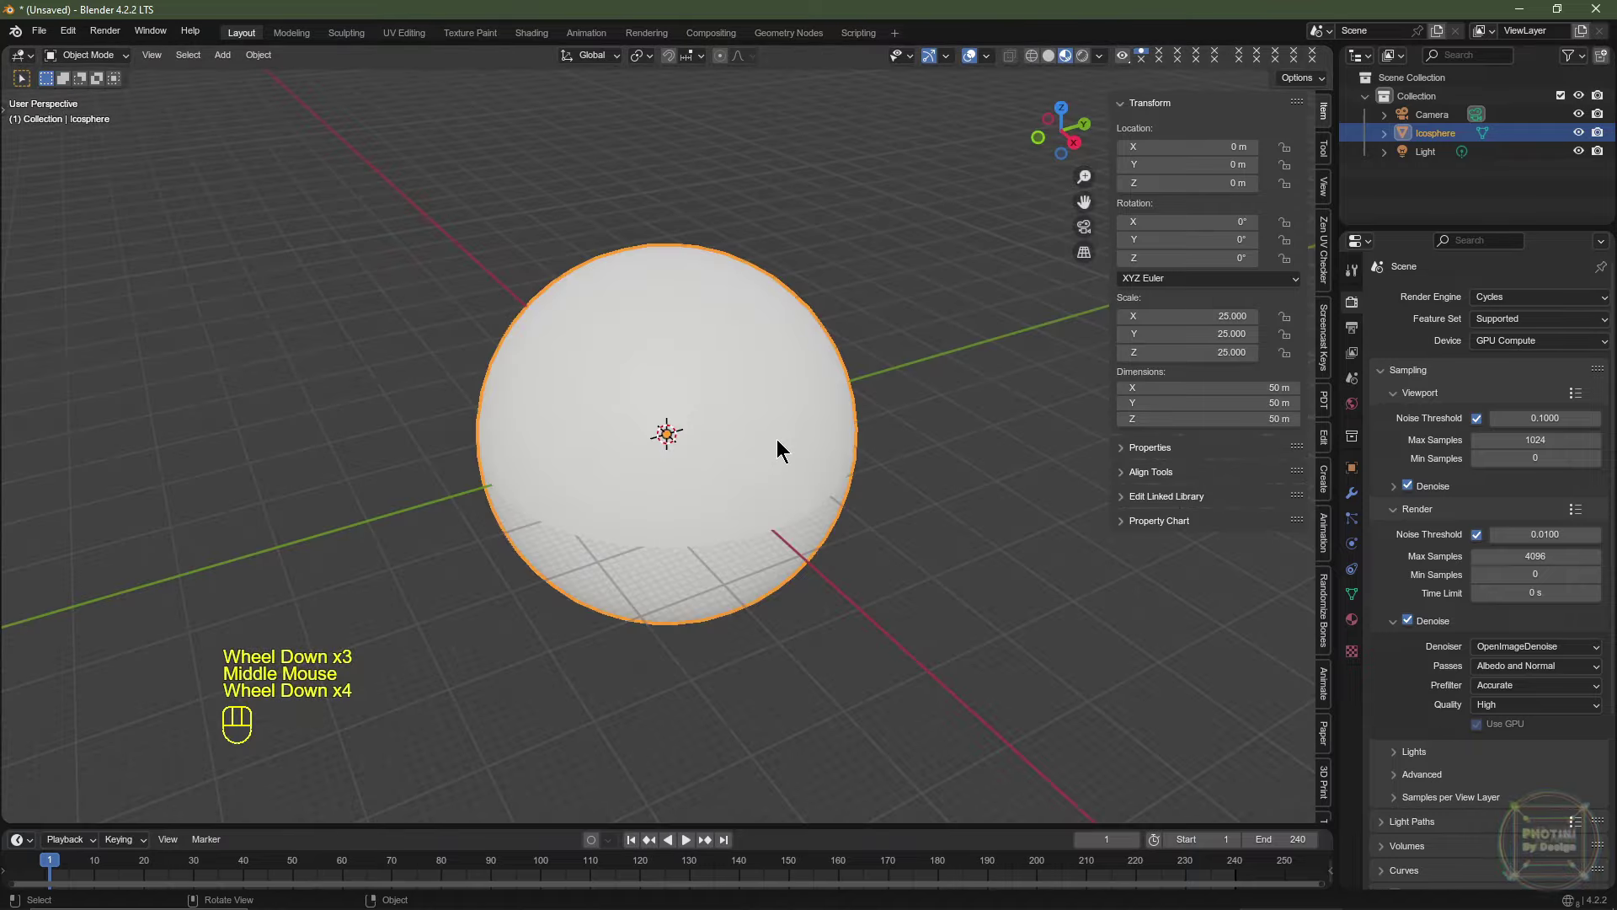
key(ctrl+a)
click(866, 372)
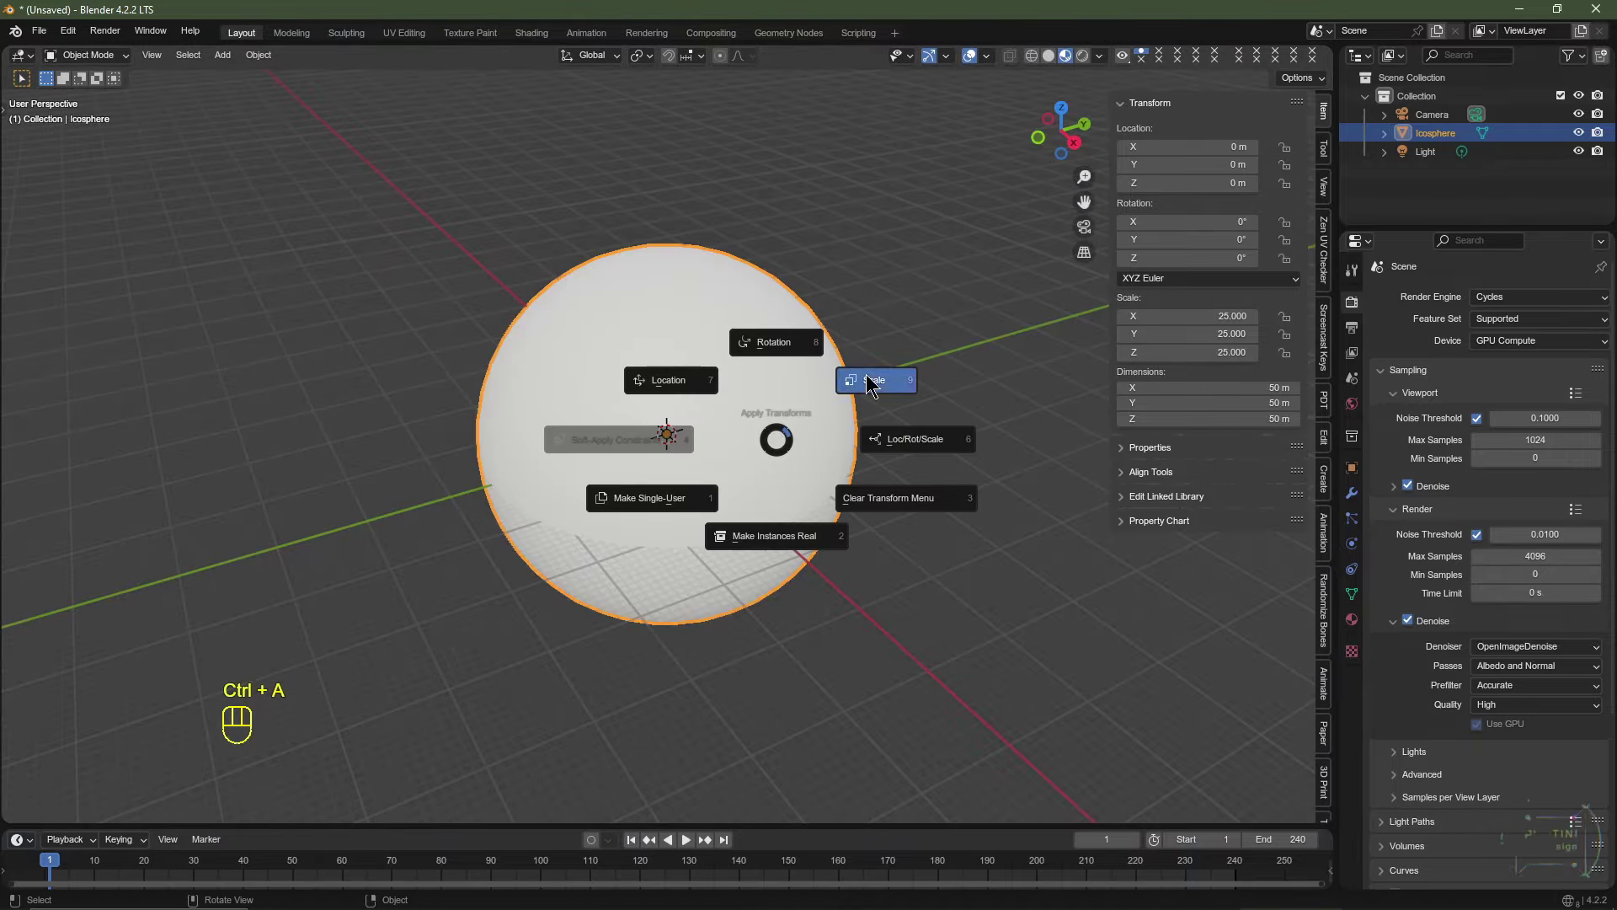
Switch the render engine to EEVEE and expand its Volumes settings.
click(1490, 297)
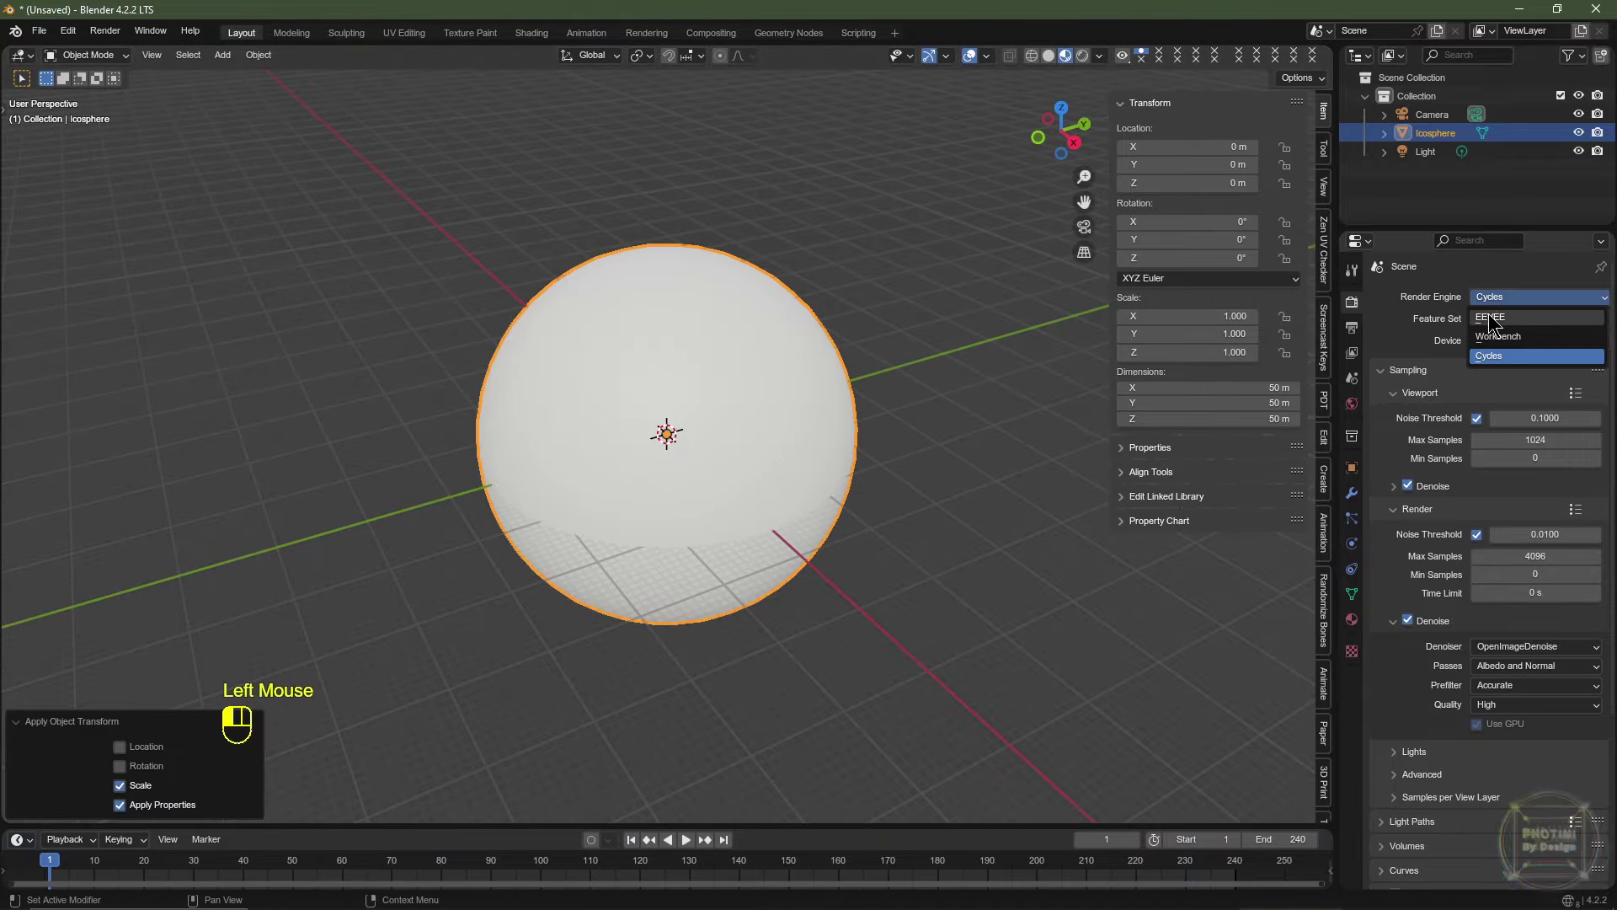
click(1490, 317)
scroll(1382, 576, down, 2)
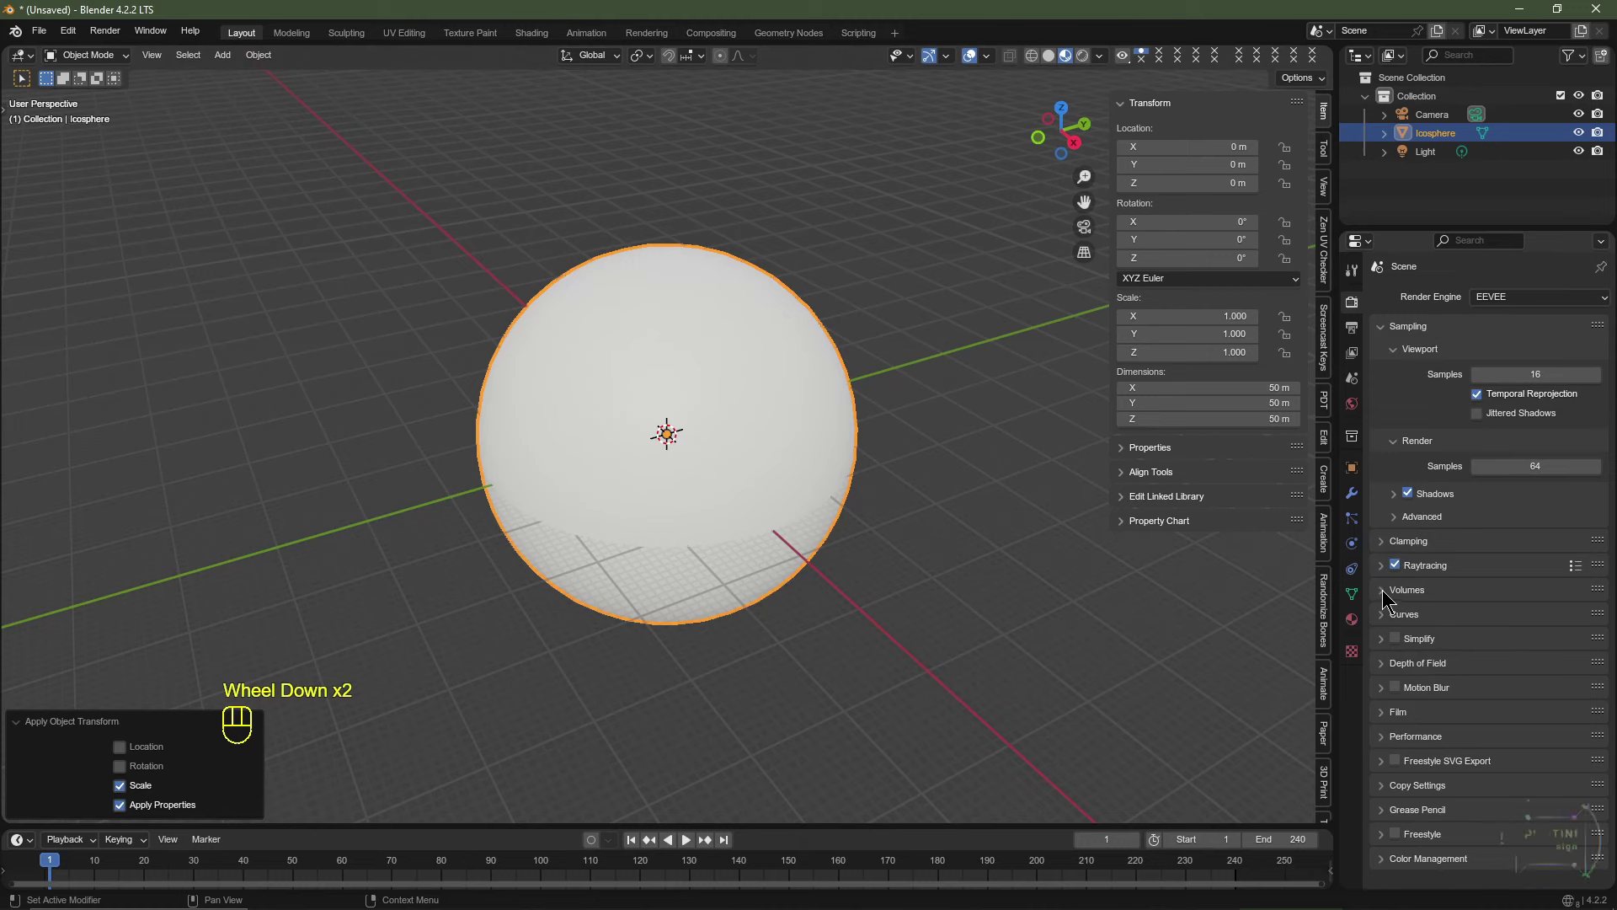
click(1384, 593)
scroll(1512, 556, down, 2)
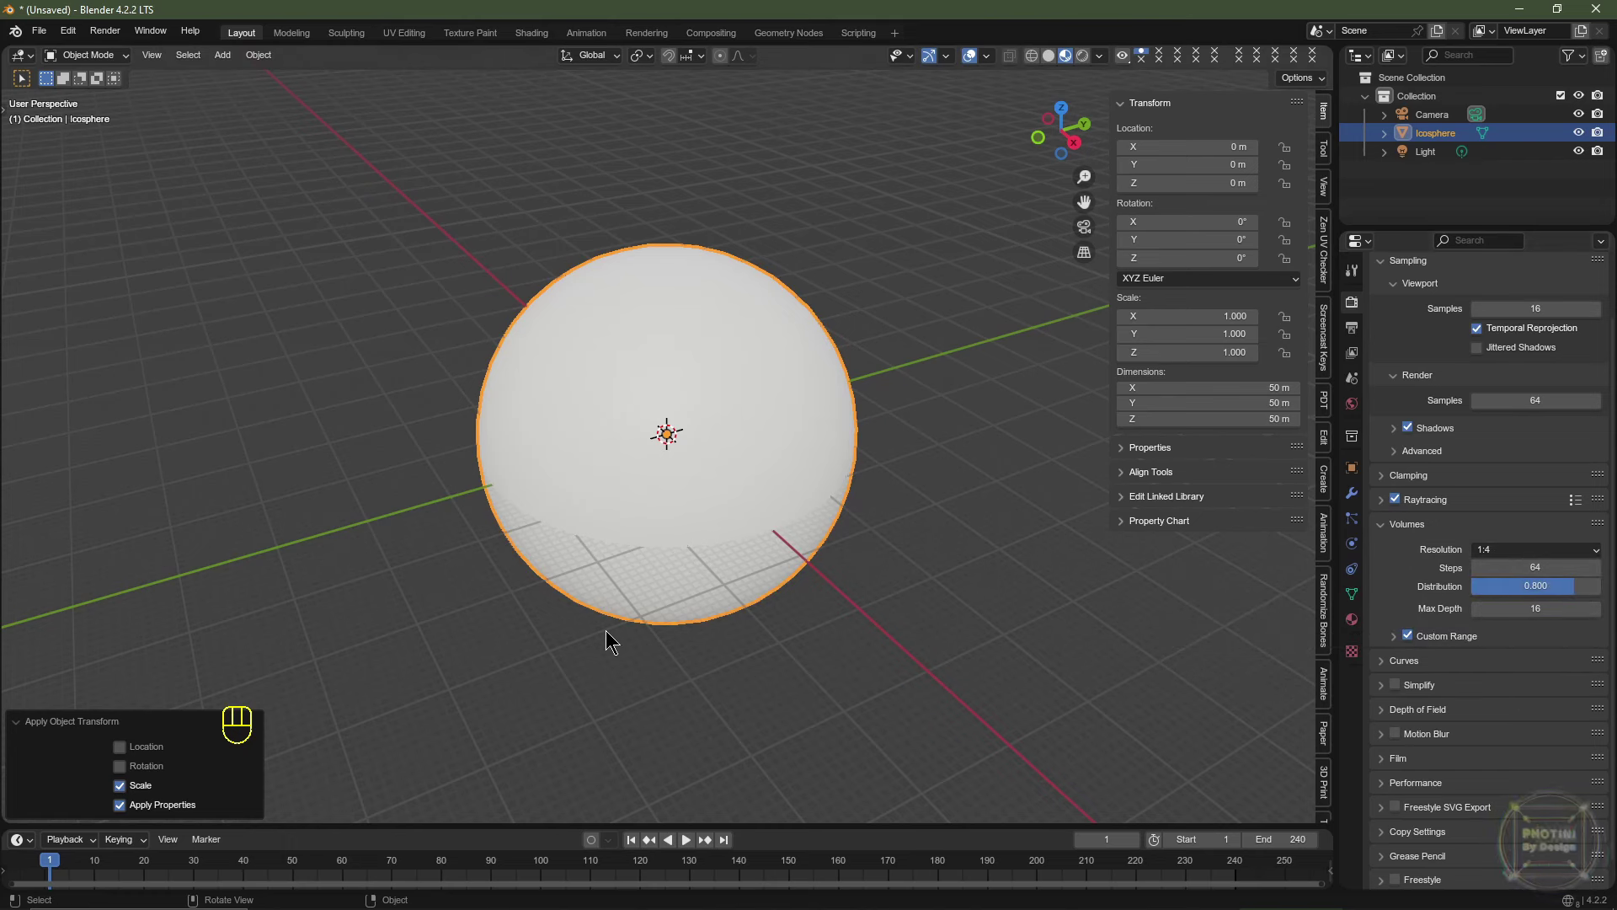
Split the 3D viewport horizontally in two and turn the lower area into a Shader Editor.
click(16, 722)
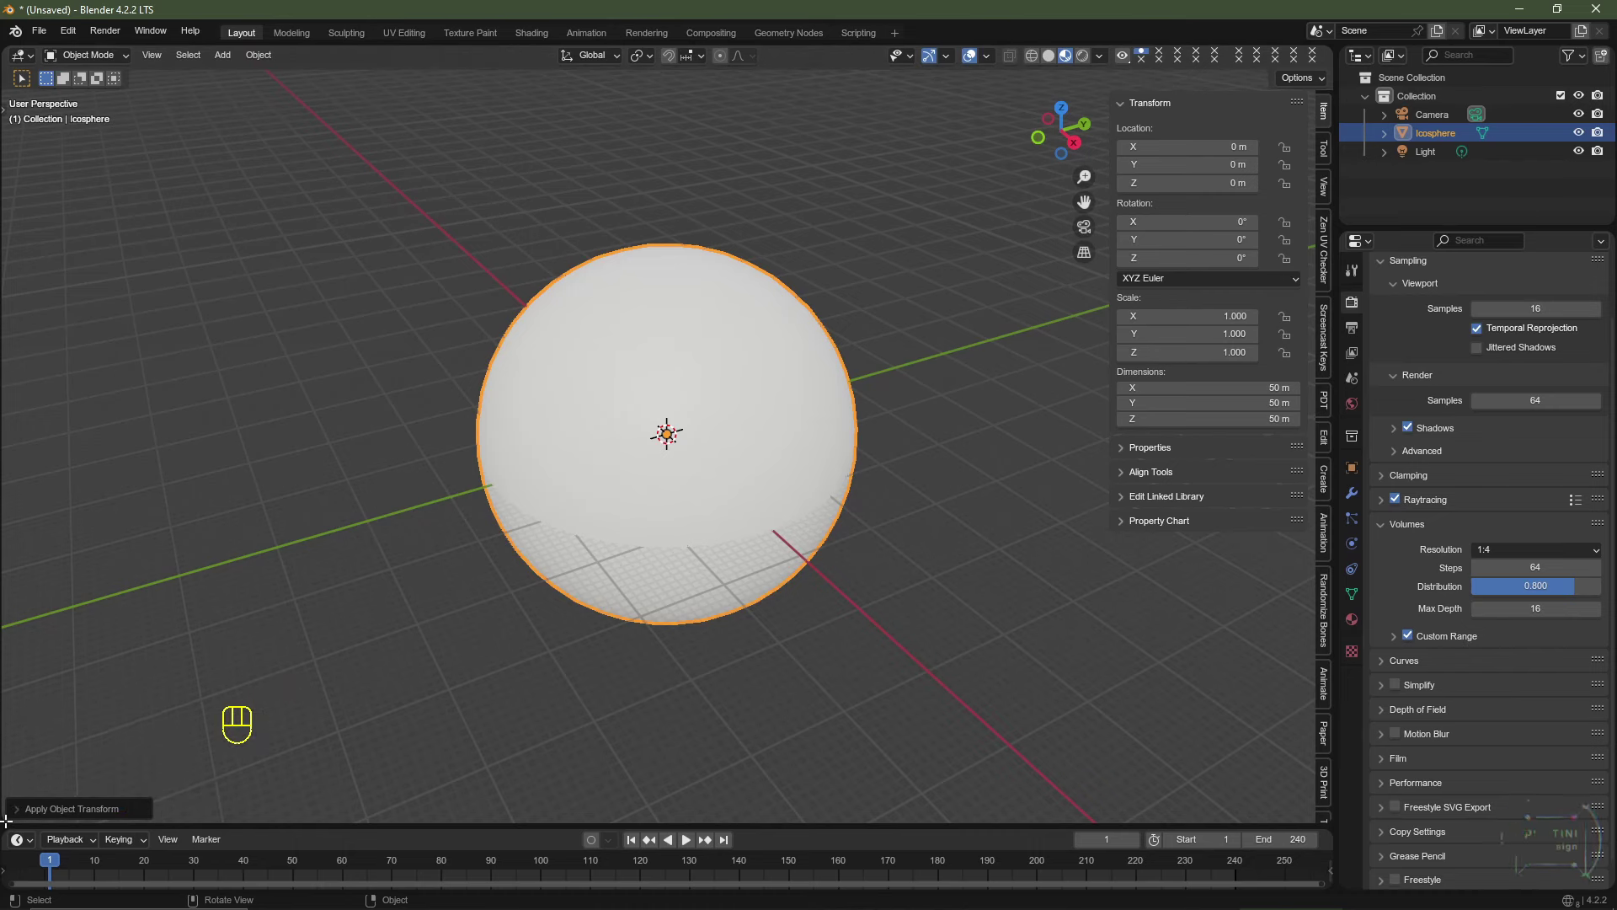
drag(6, 820, 22, 432)
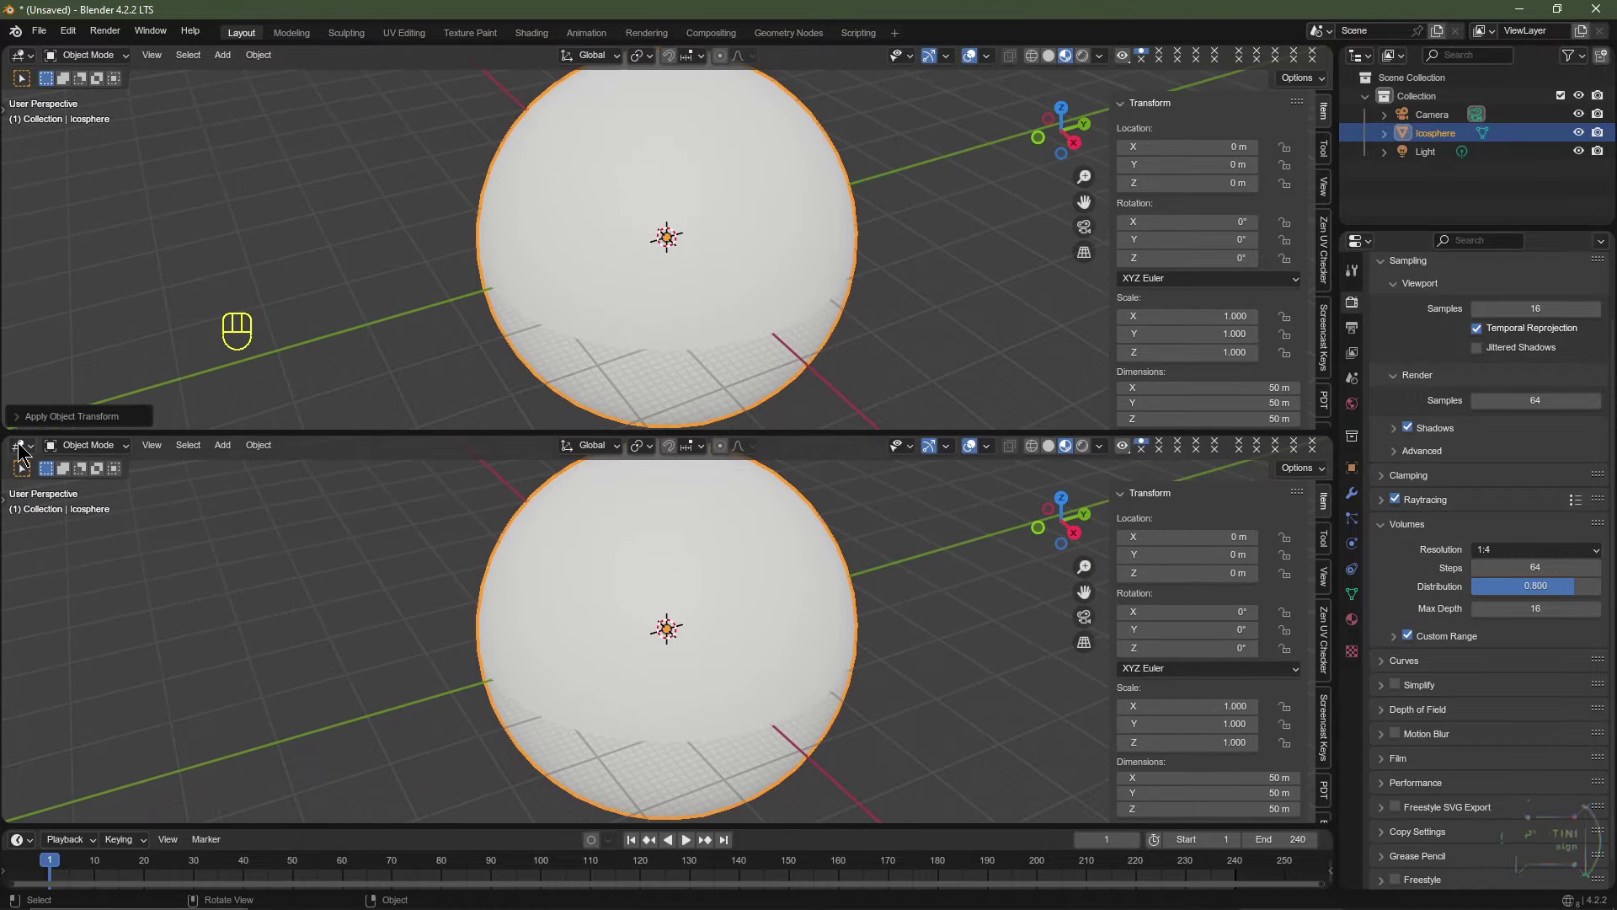
click(18, 447)
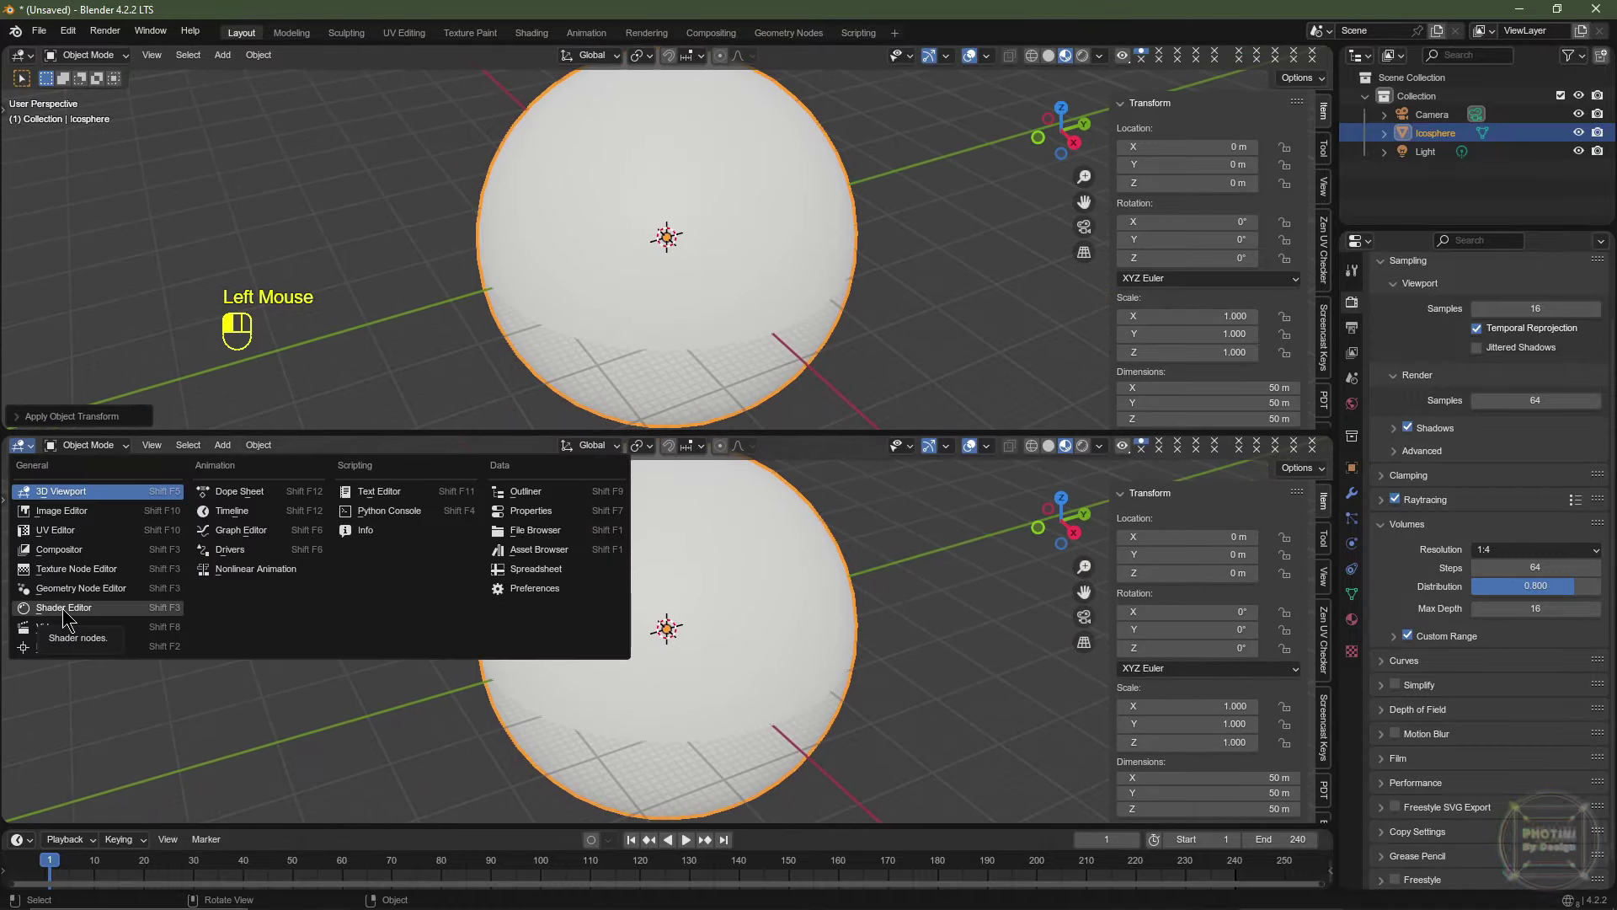
click(63, 608)
scroll(79, 624, down, 3)
Create a new material for the ico sphere and name it Volume.
click(680, 448)
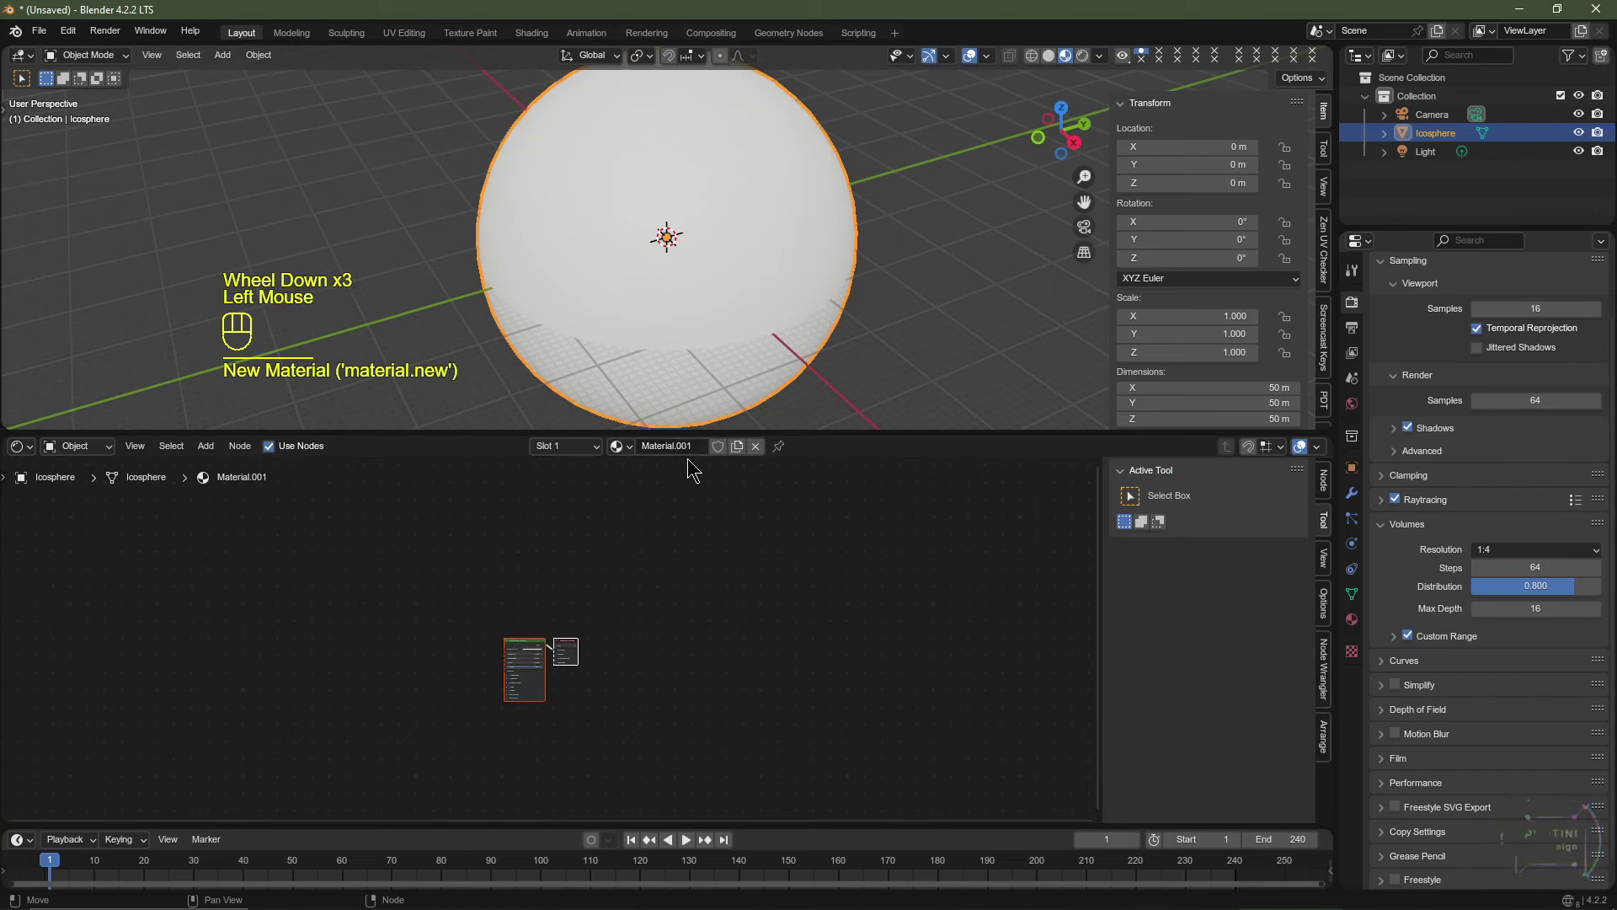
double_click(675, 446)
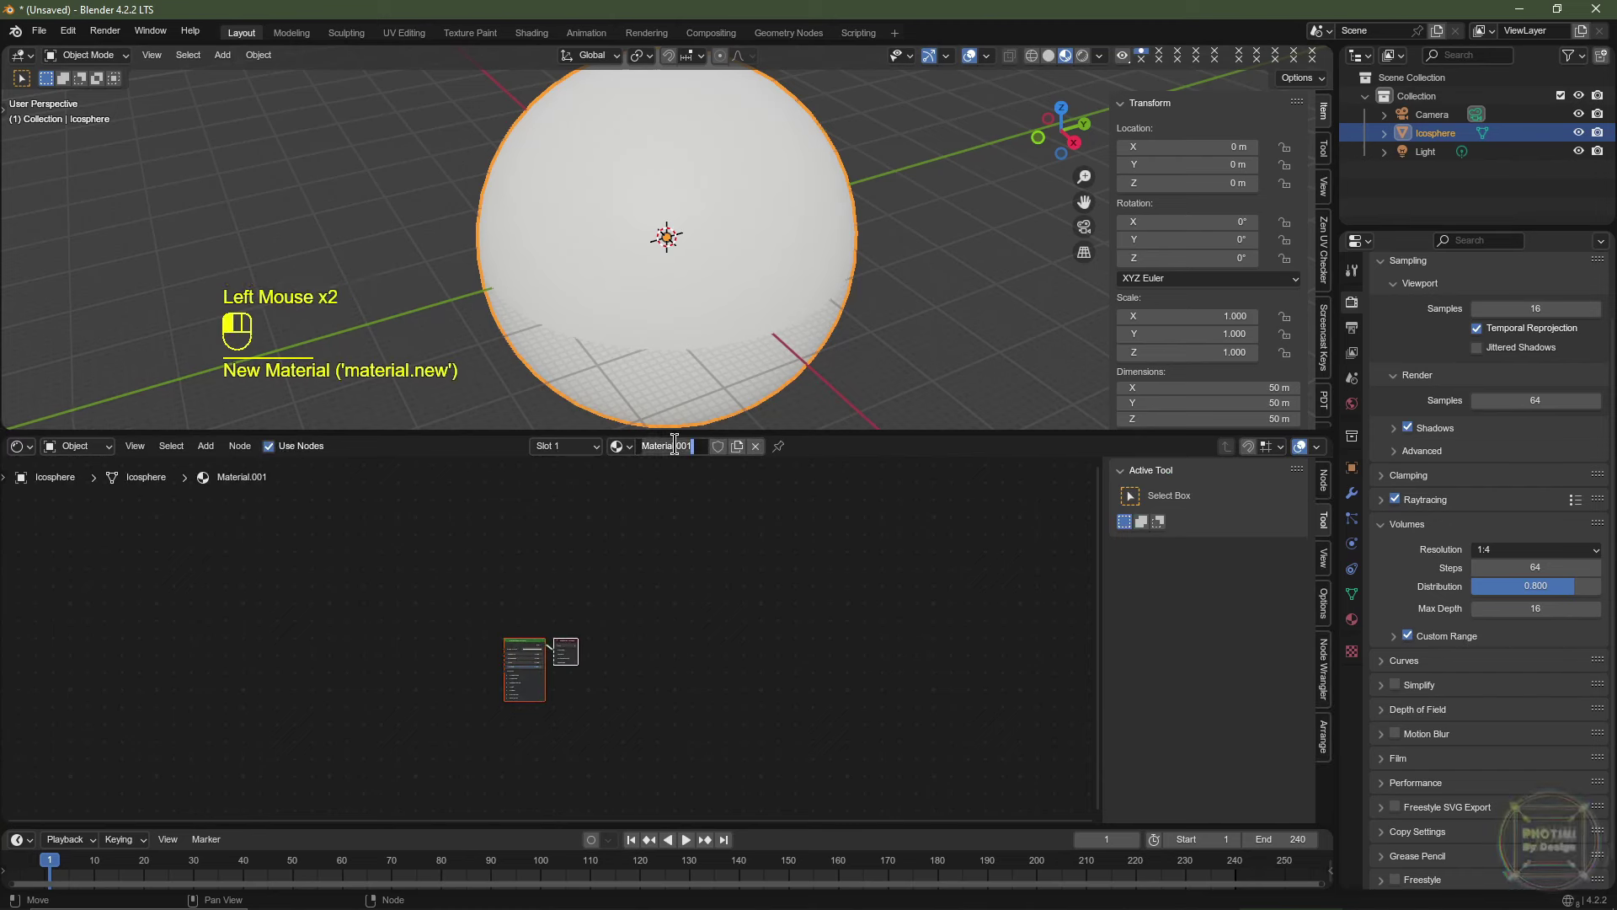
text(Volume)
key(Return)
Hide the Shader Editor's sidebar and delete the Principled BSDF node from the Volume material.
click(643, 660)
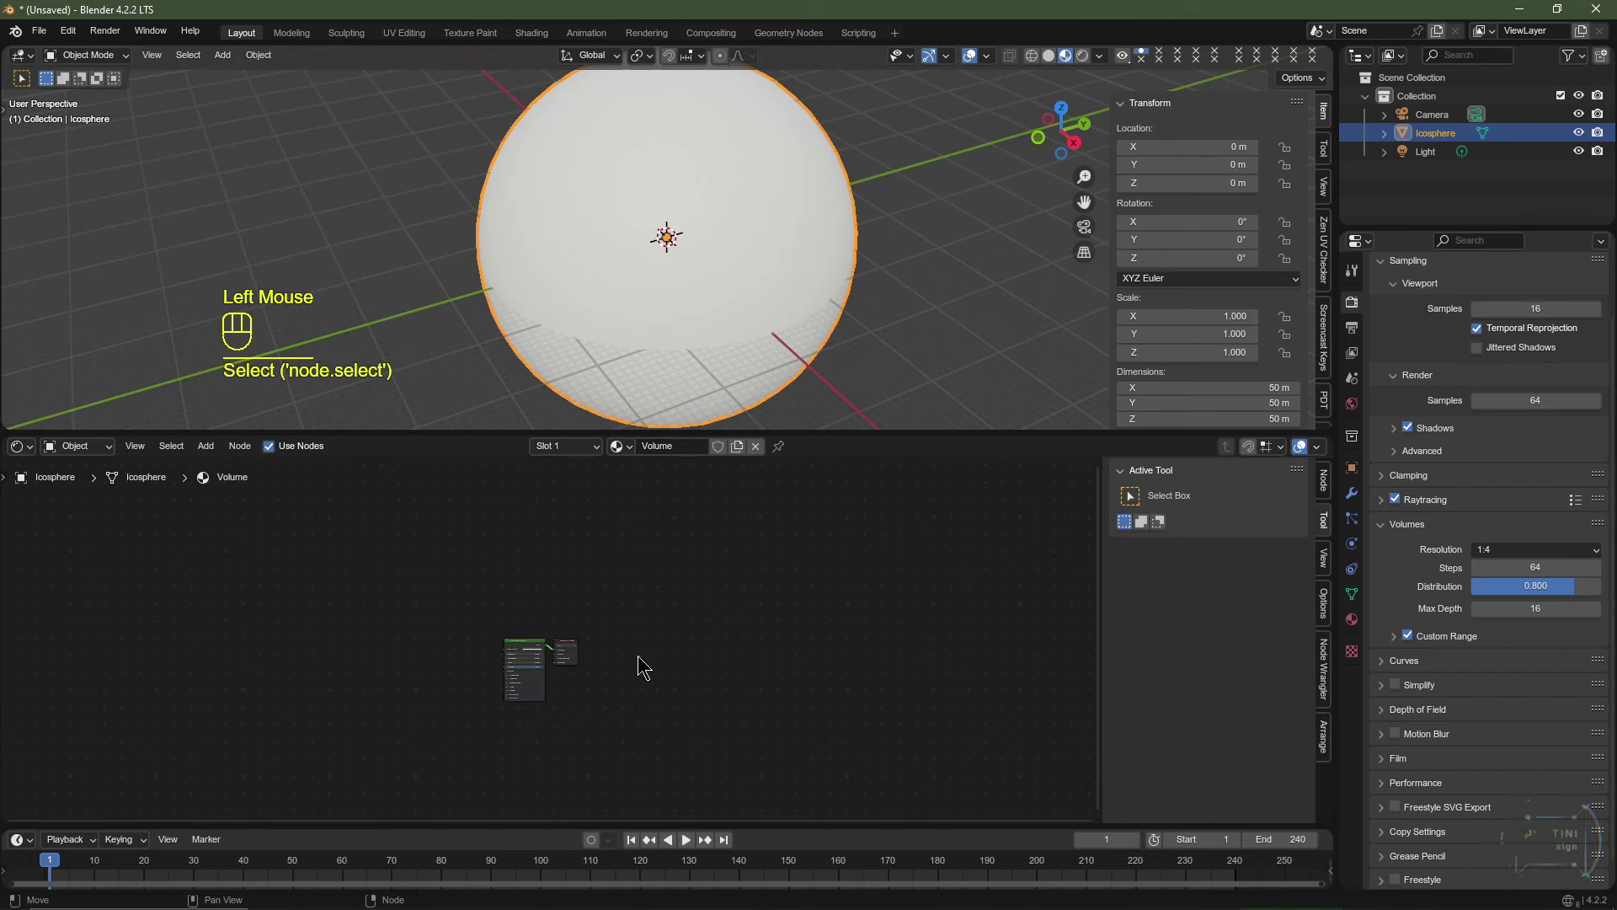
key(n)
scroll(627, 704, up, 4)
middle_drag(626, 694, 880, 581)
scroll(880, 580, up, 1)
double_click(861, 493)
click(859, 494)
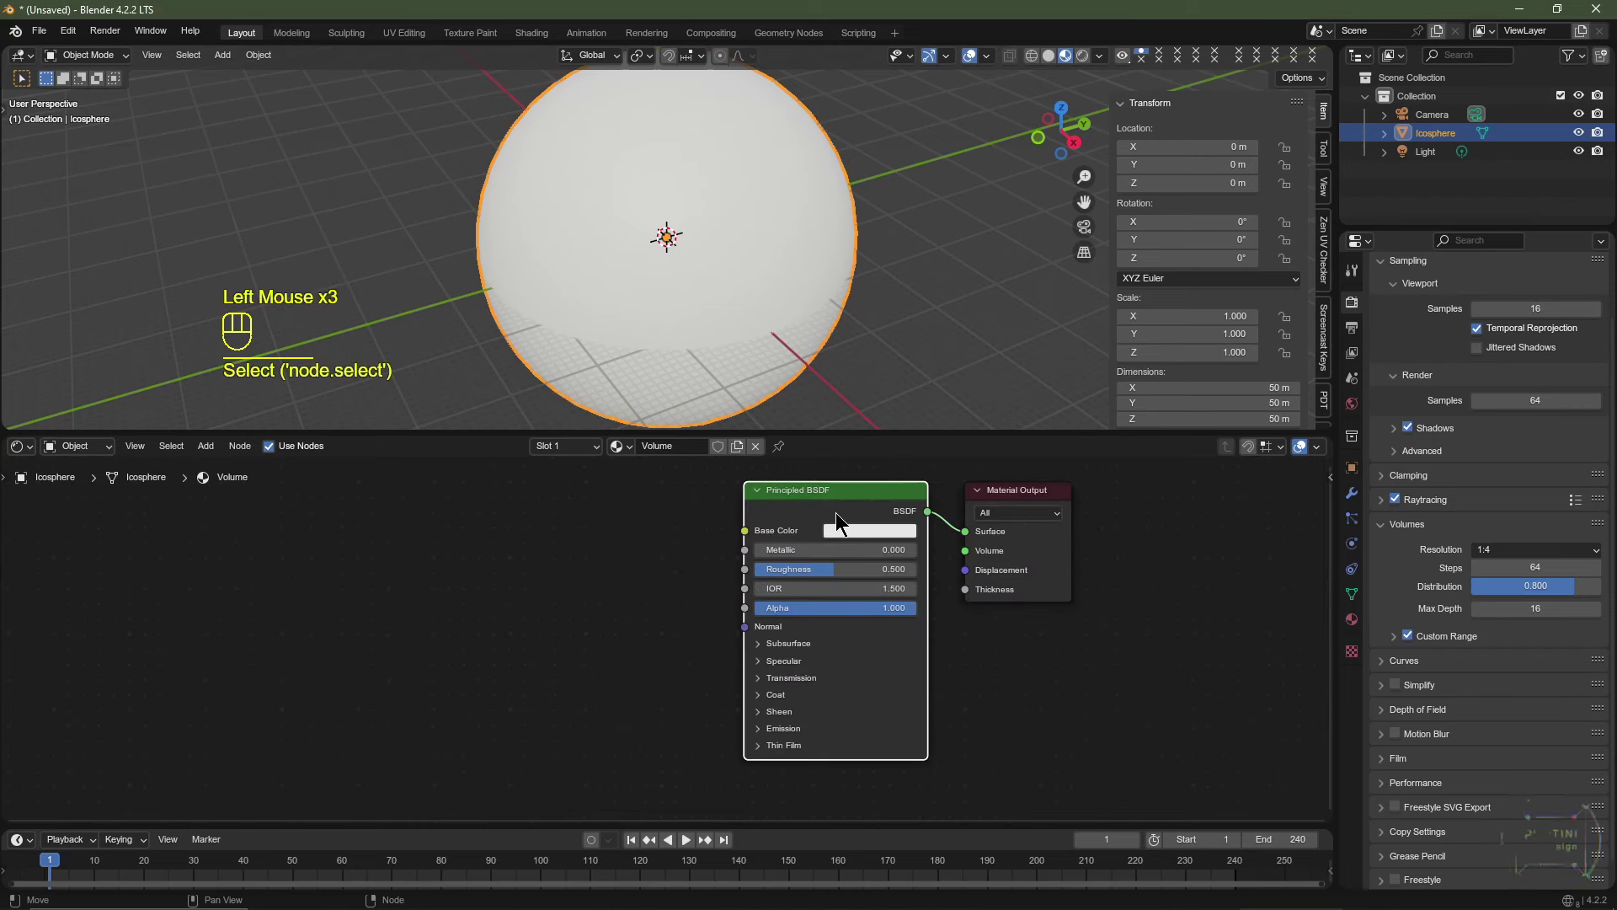
key(Delete)
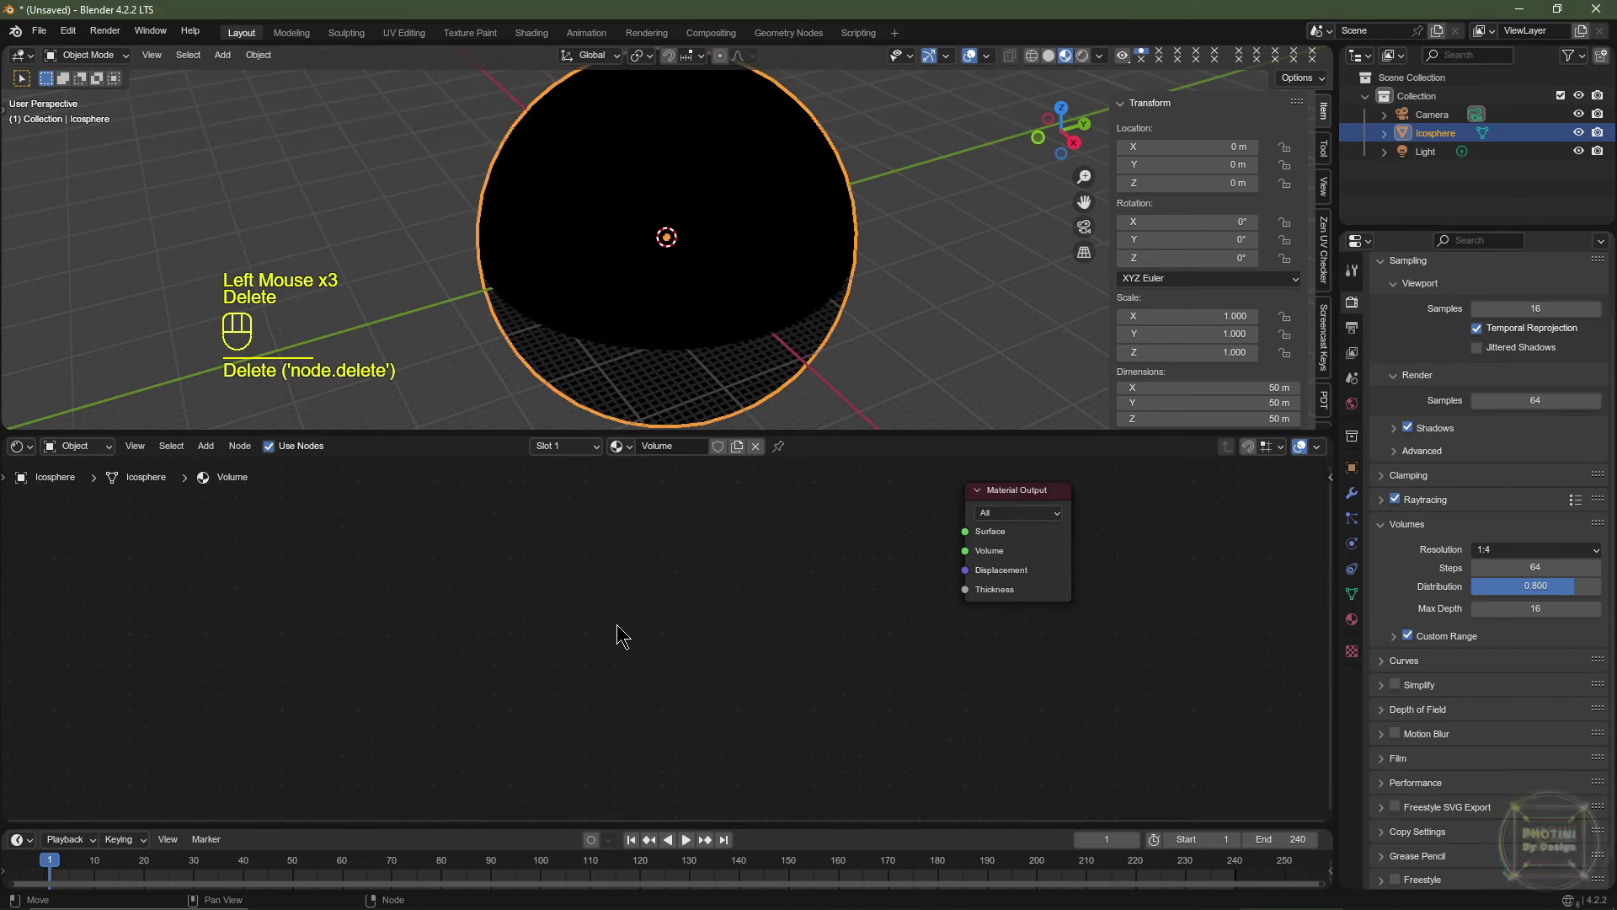
Add a Principled Volume shader node beside the Material Output node.
key(shift+a)
mouse_move(570, 728)
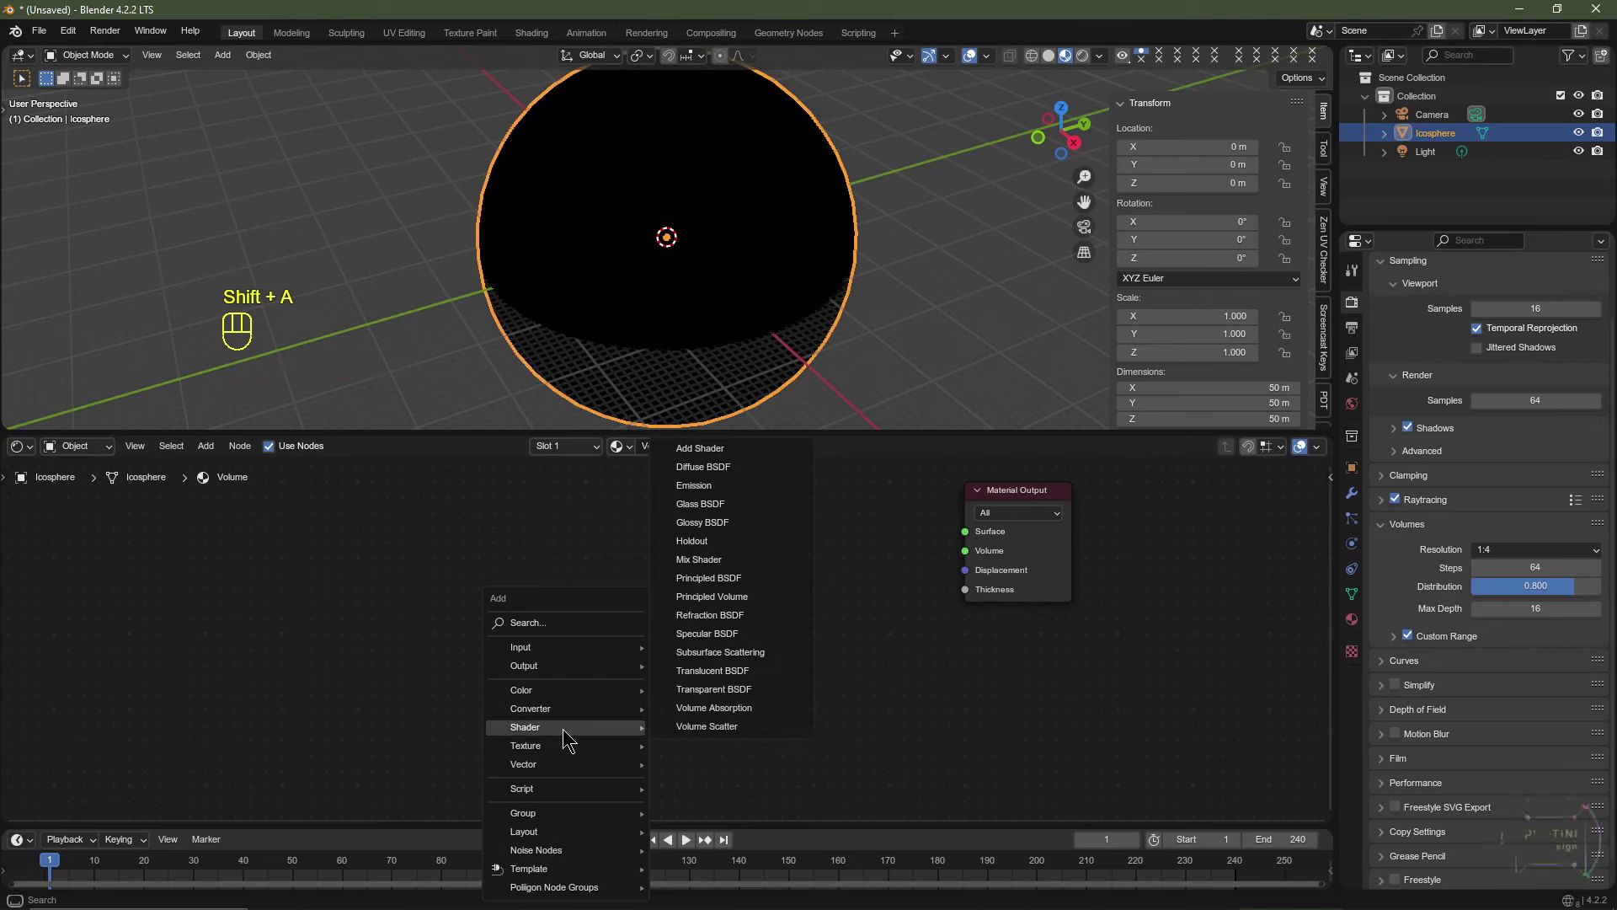
click(724, 597)
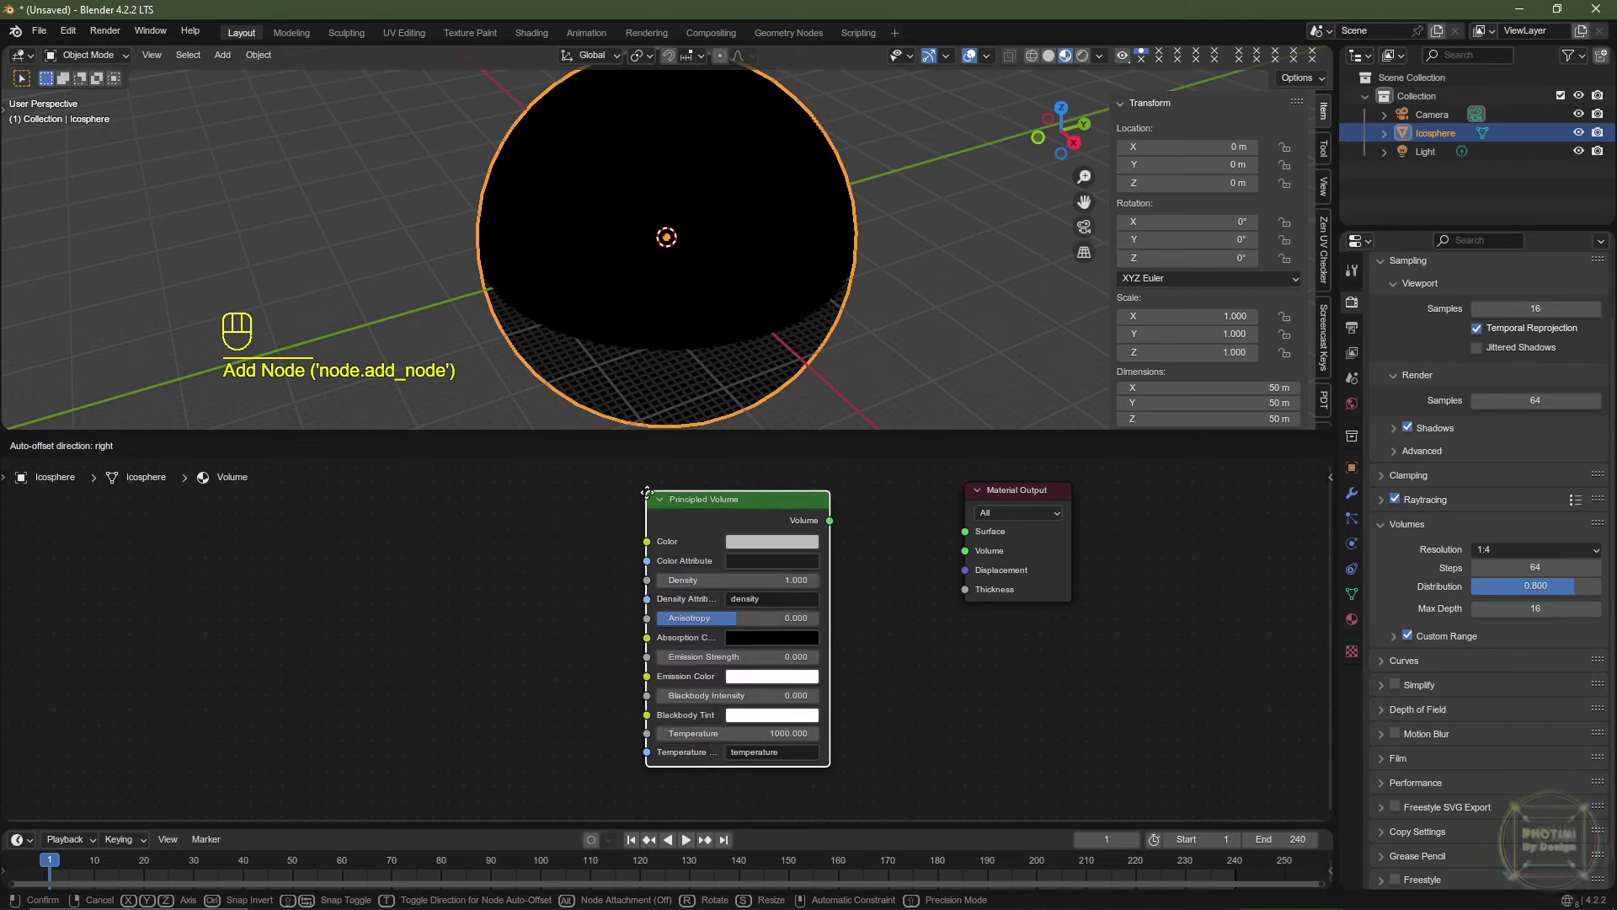
click(646, 490)
Add a Noise Texture node well ahead of the Principled Volume node.
key(shift+a)
mouse_move(319, 599)
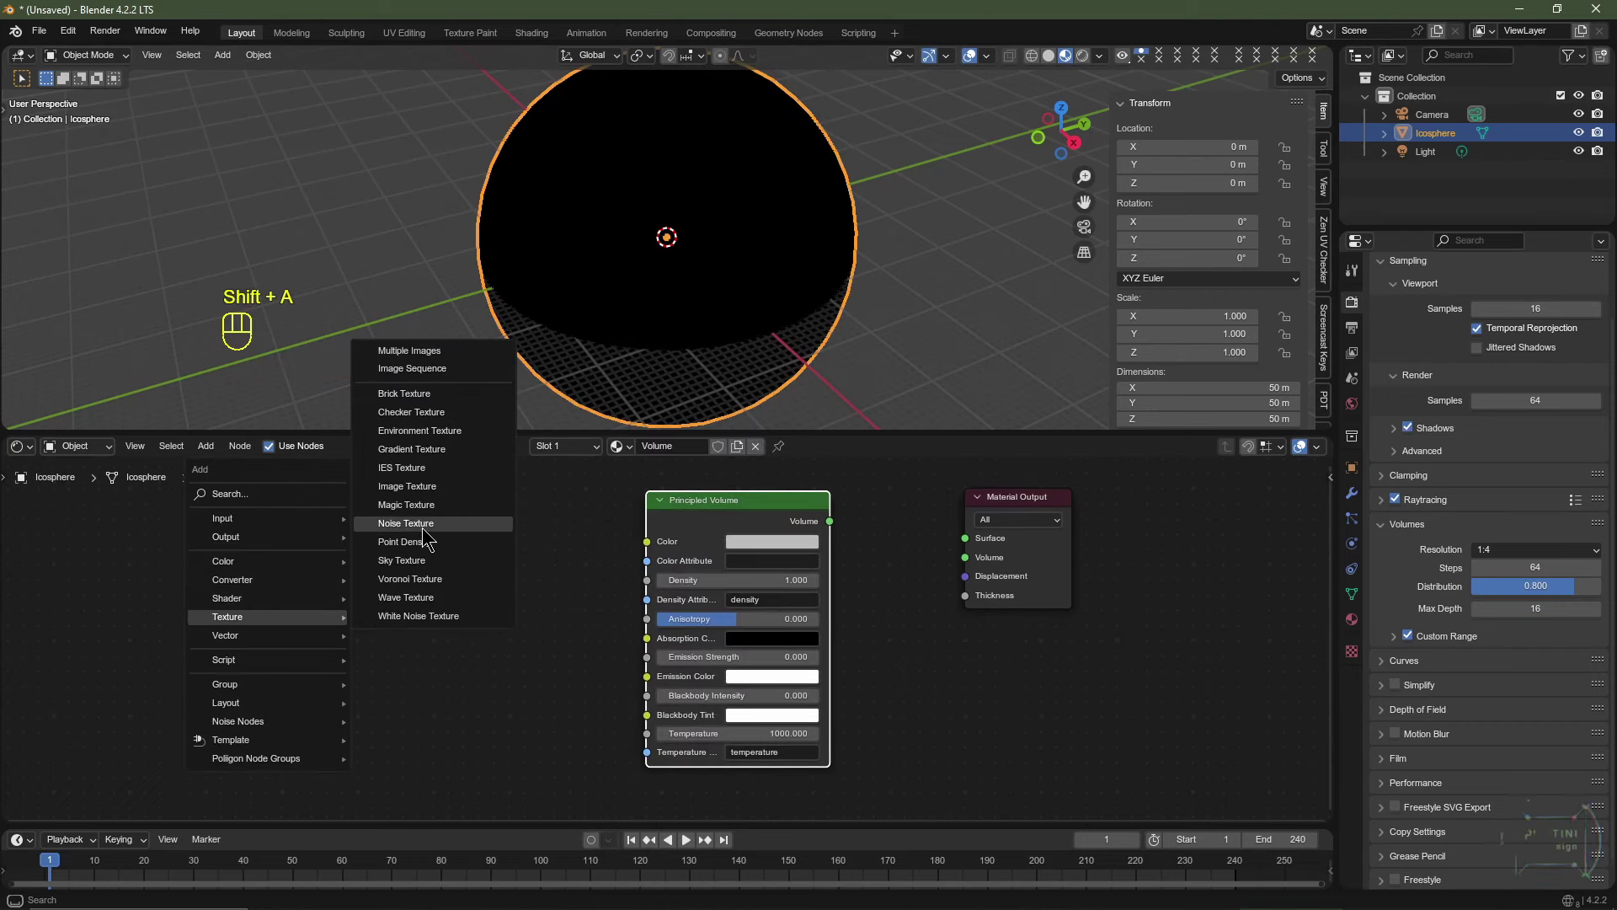
click(422, 516)
click(187, 529)
Add Texture Coordinate and Mapping nodes to the Noise Texture, feeding the Object coordinates into the Mapping vector.
middle_drag(278, 558, 570, 544)
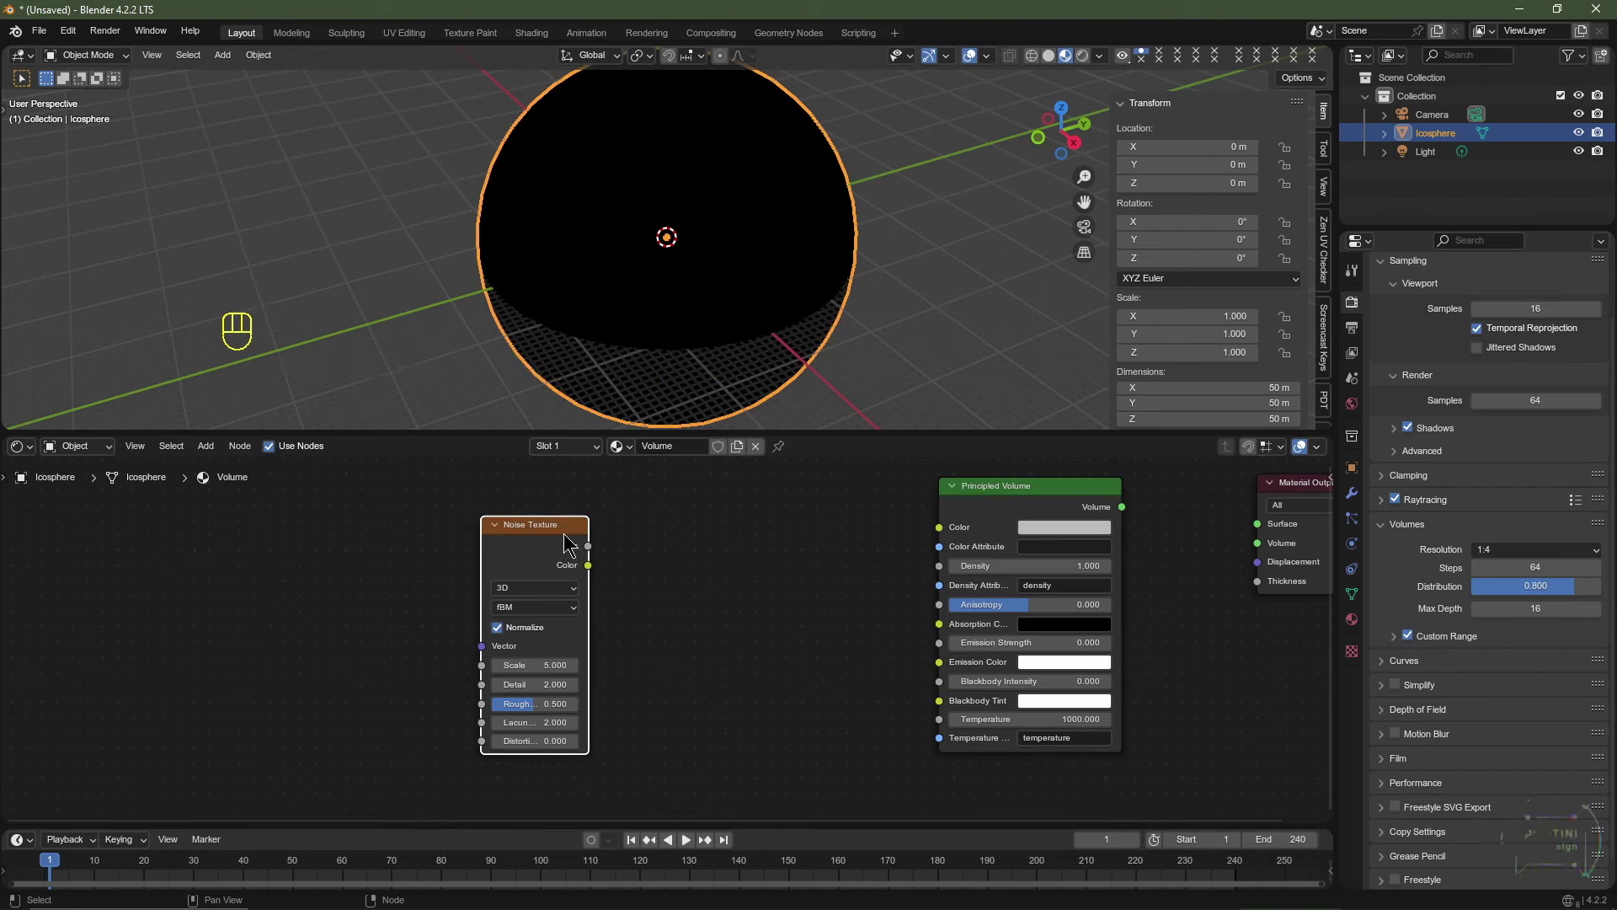
key(ctrl+t)
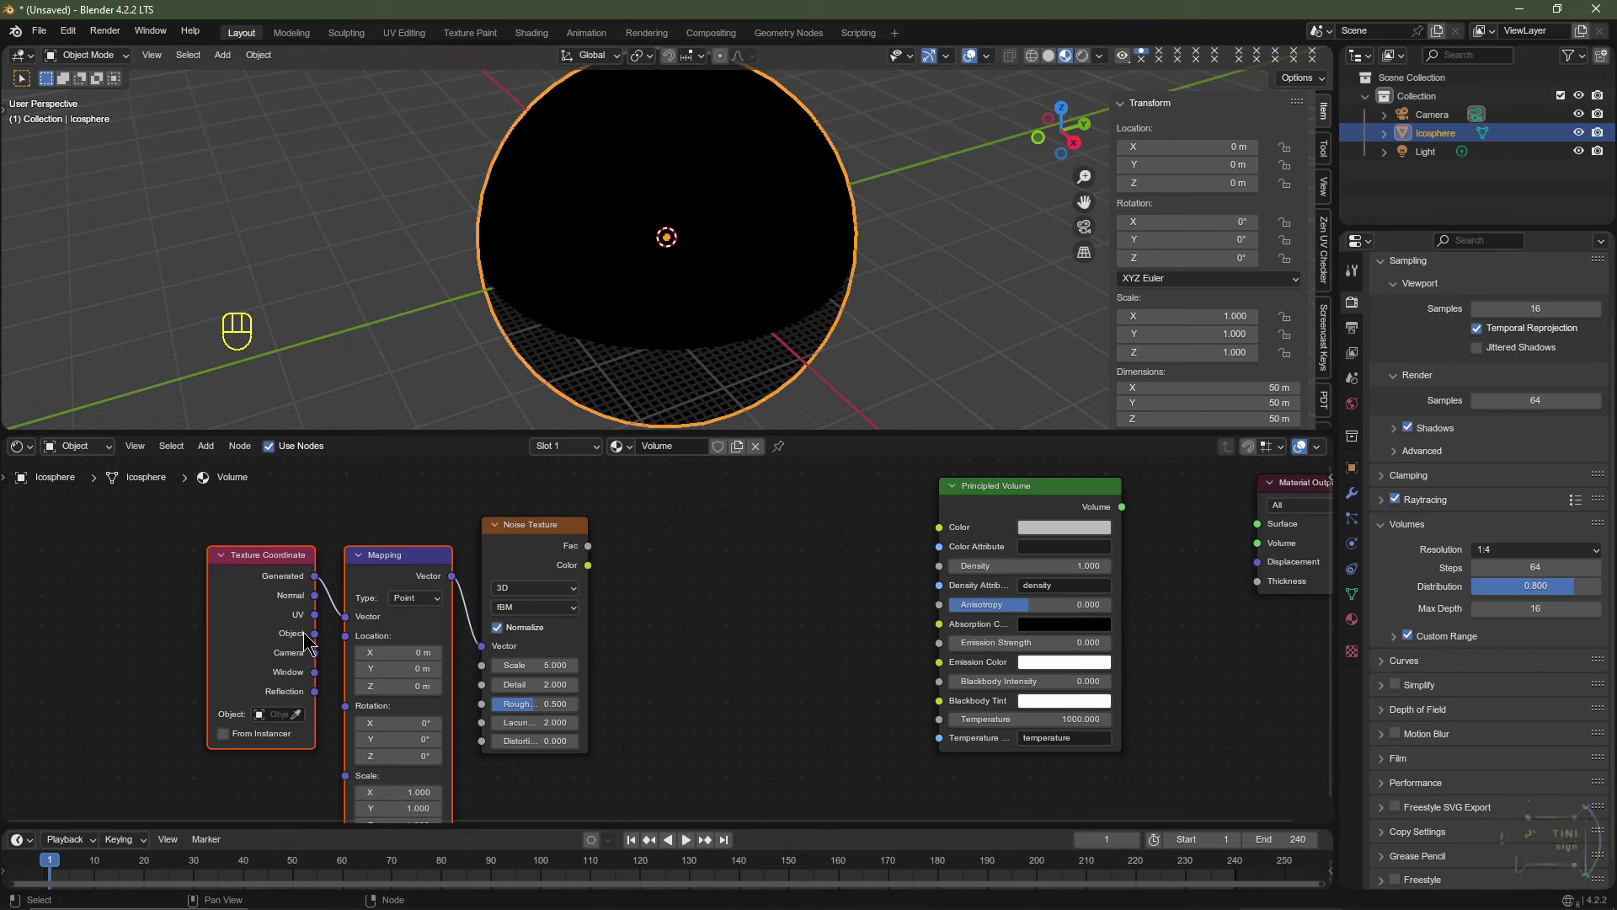
drag(315, 633, 345, 615)
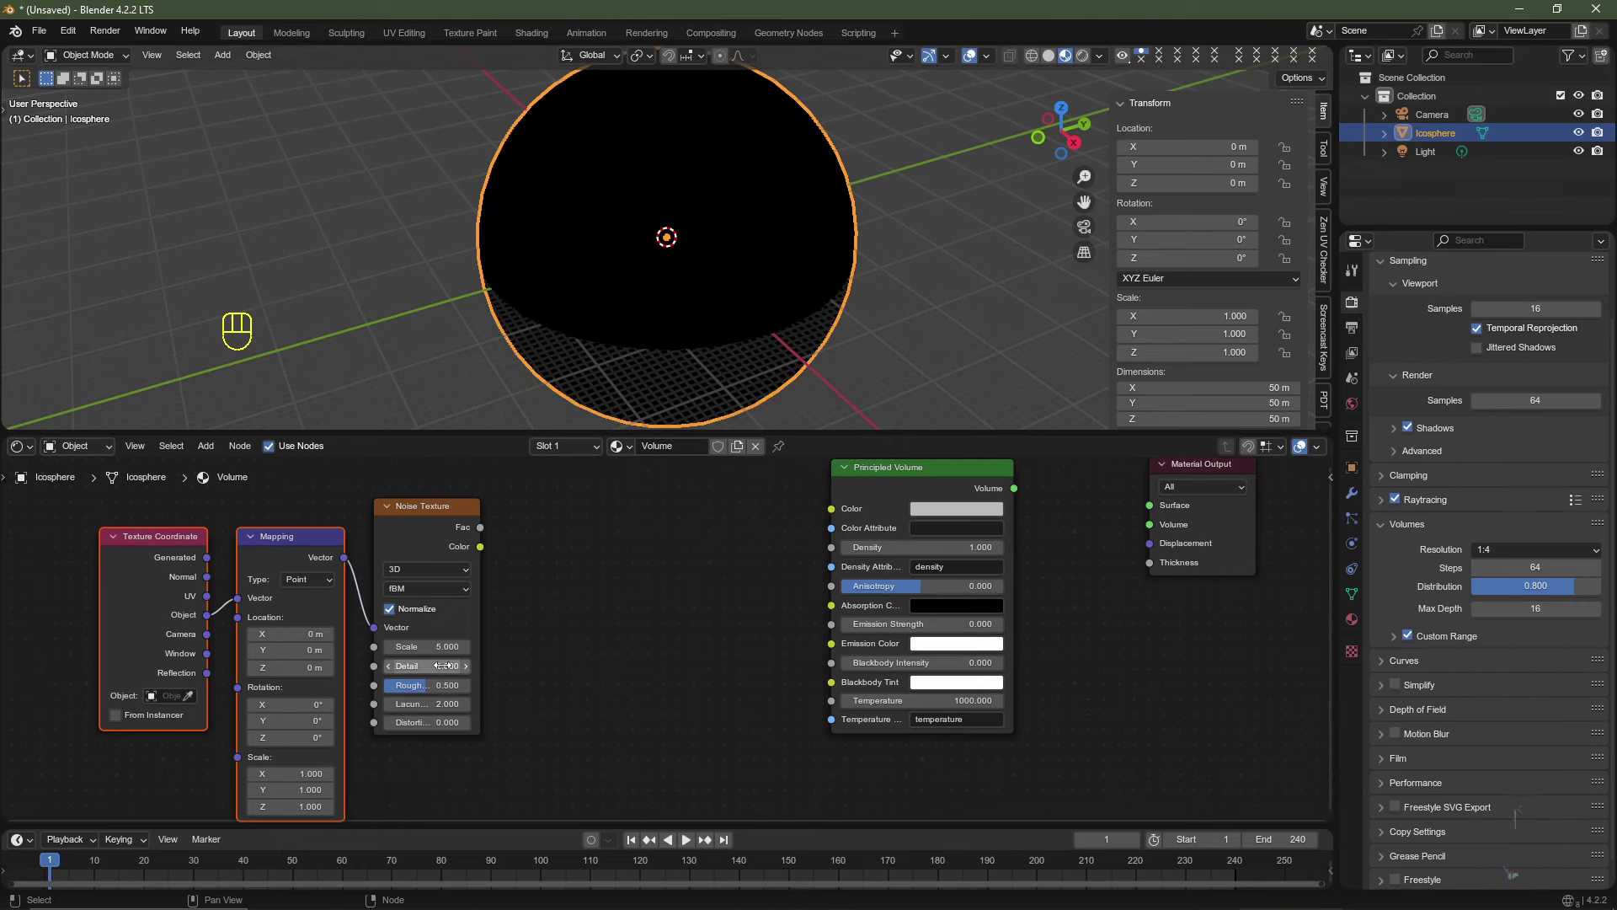
Set the Noise Texture's Scale to 2.222, Detail to 15, Roughness to 0.75 and Distortion to 1.
click(432, 646)
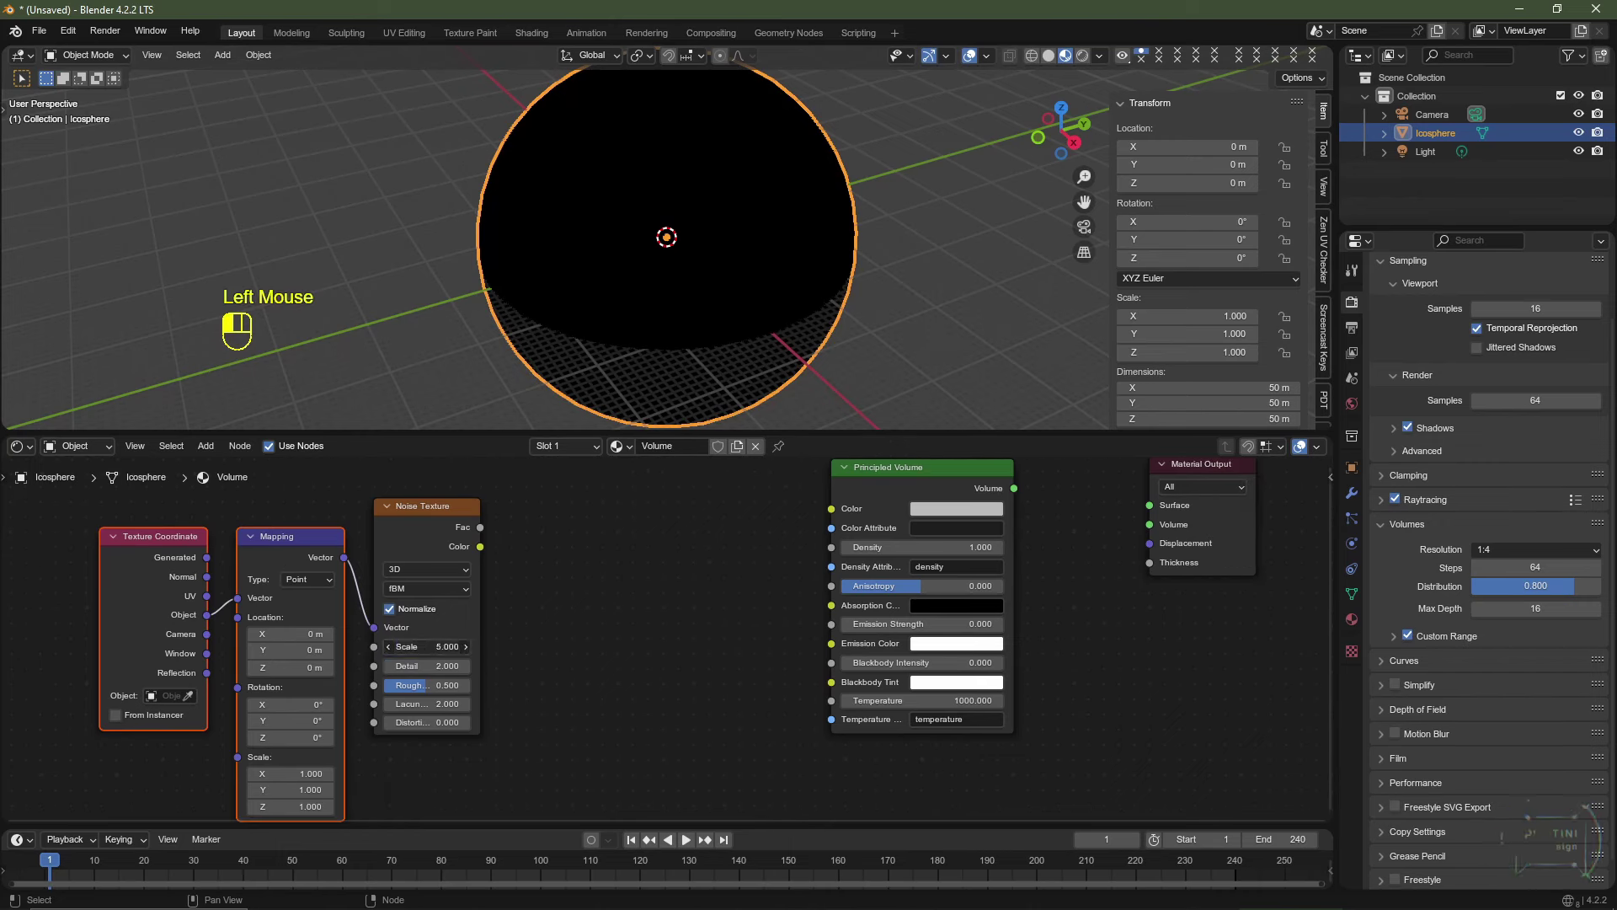
text(2.222)
key(Return)
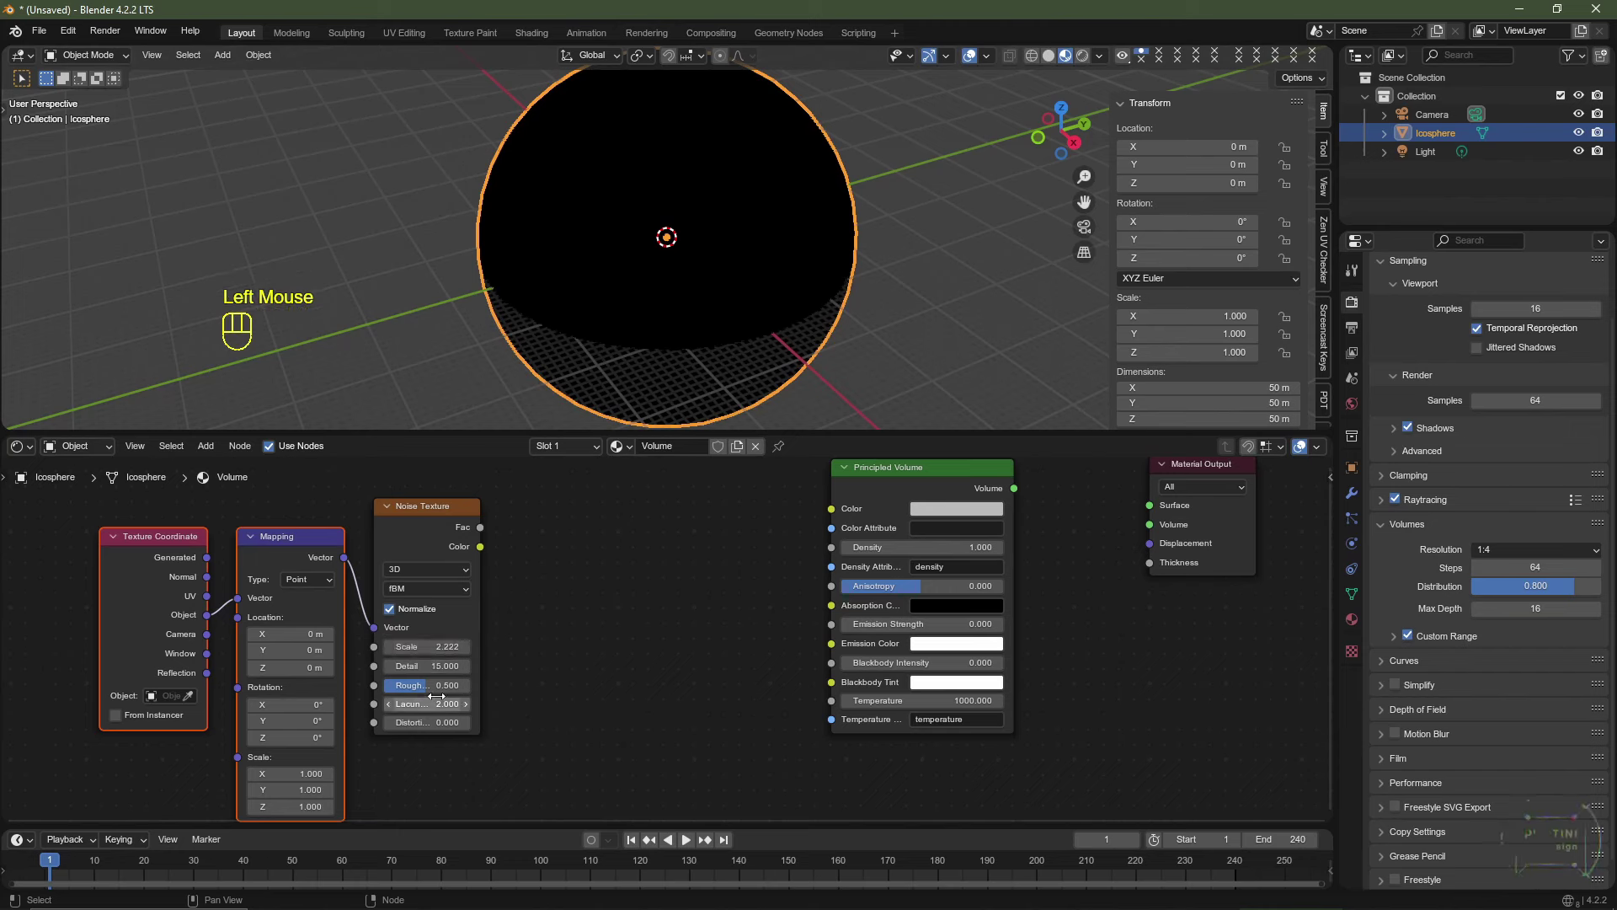
click(435, 686)
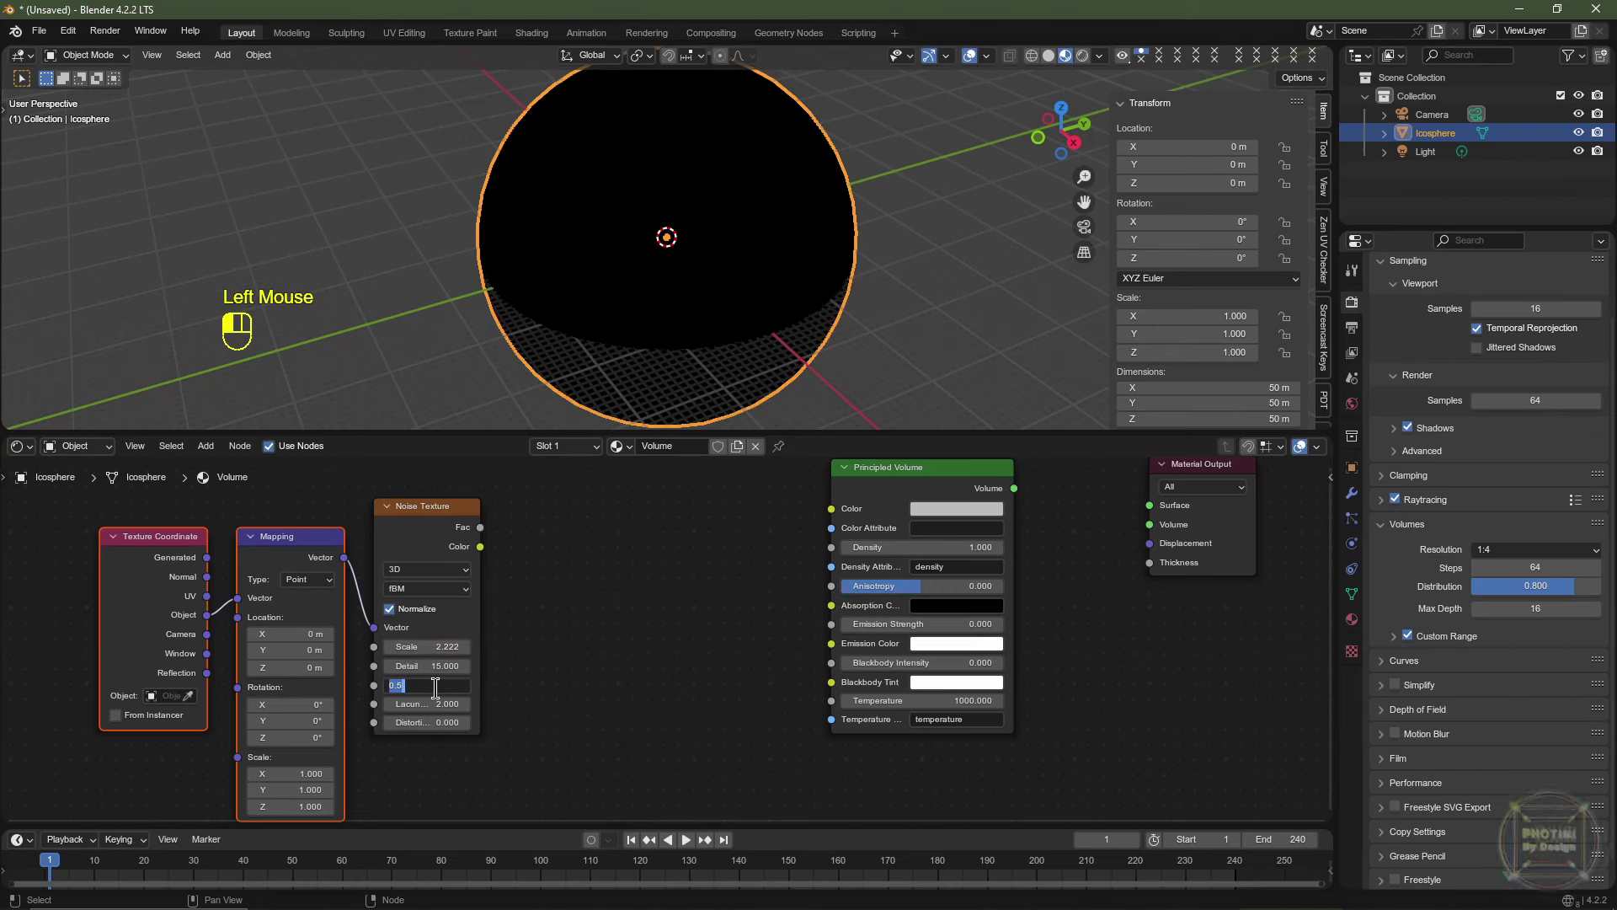
text(.75)
key(Return)
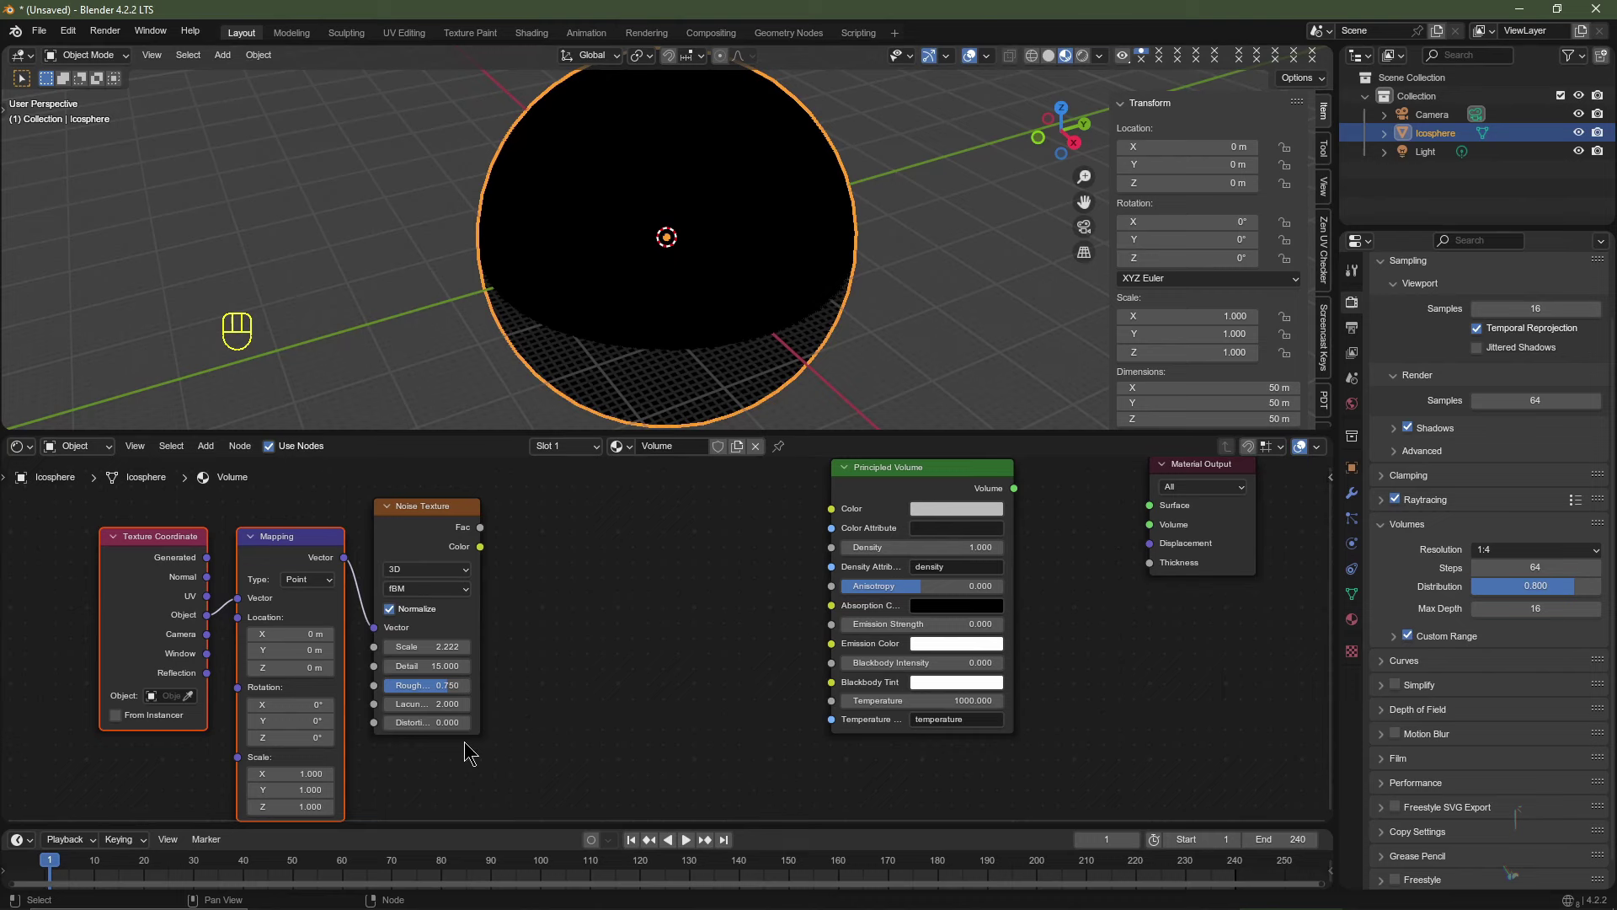
click(424, 723)
key(Return)
Link the Principled Volume's Volume output to the Volume input of the Material Output.
scroll(968, 484, down, 2)
middle_drag(968, 485, 739, 545)
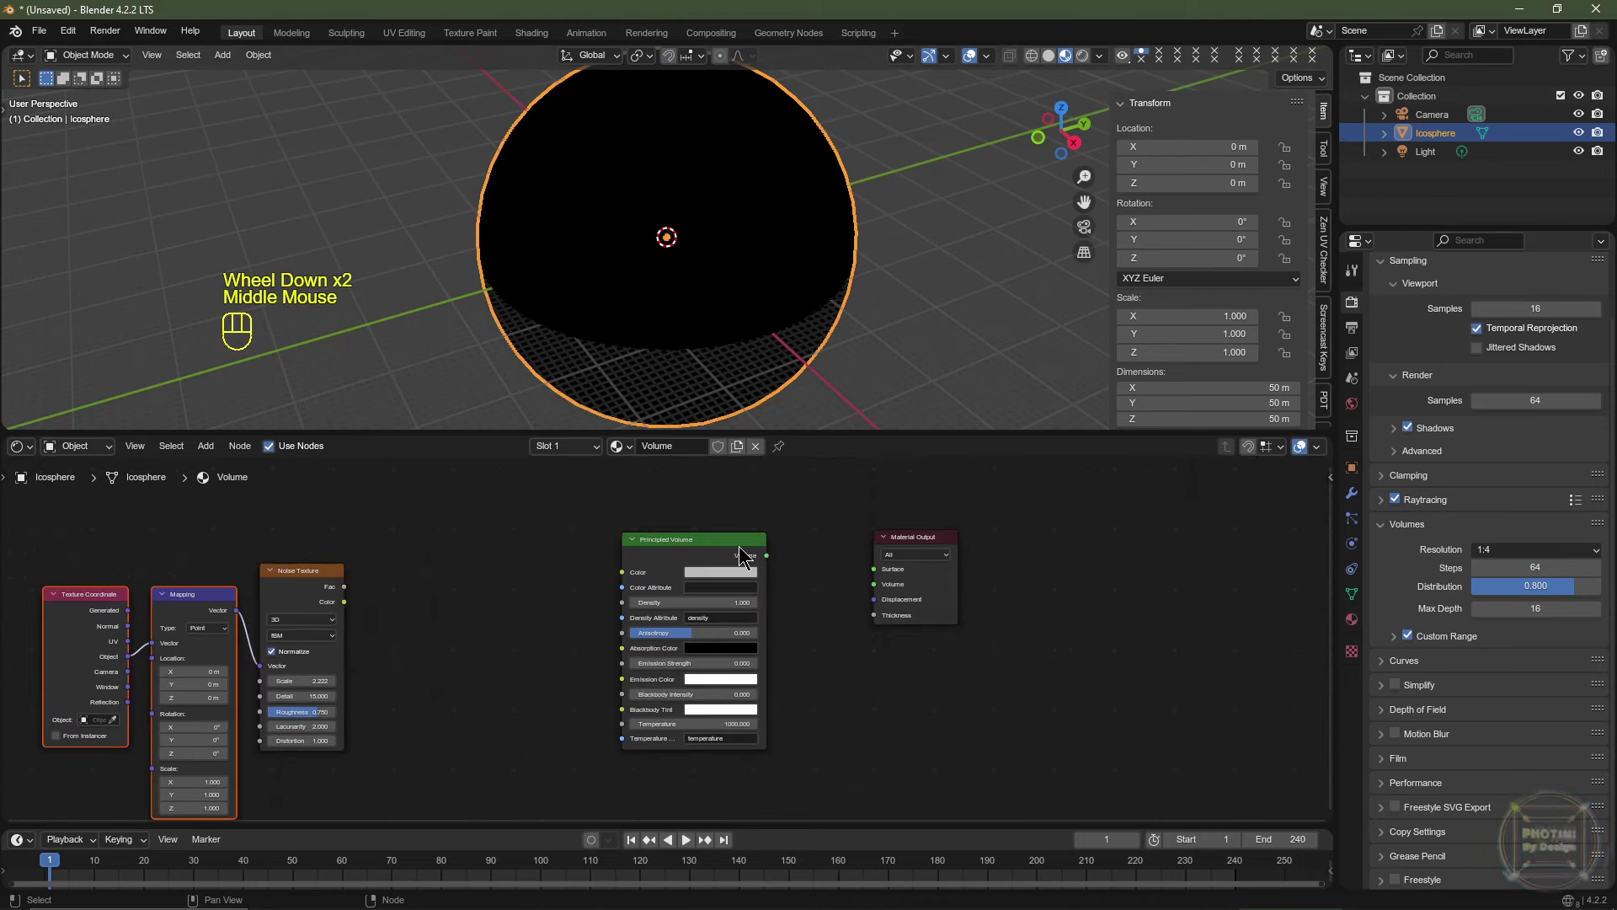
scroll(731, 547, up, 1)
drag(775, 548, 906, 585)
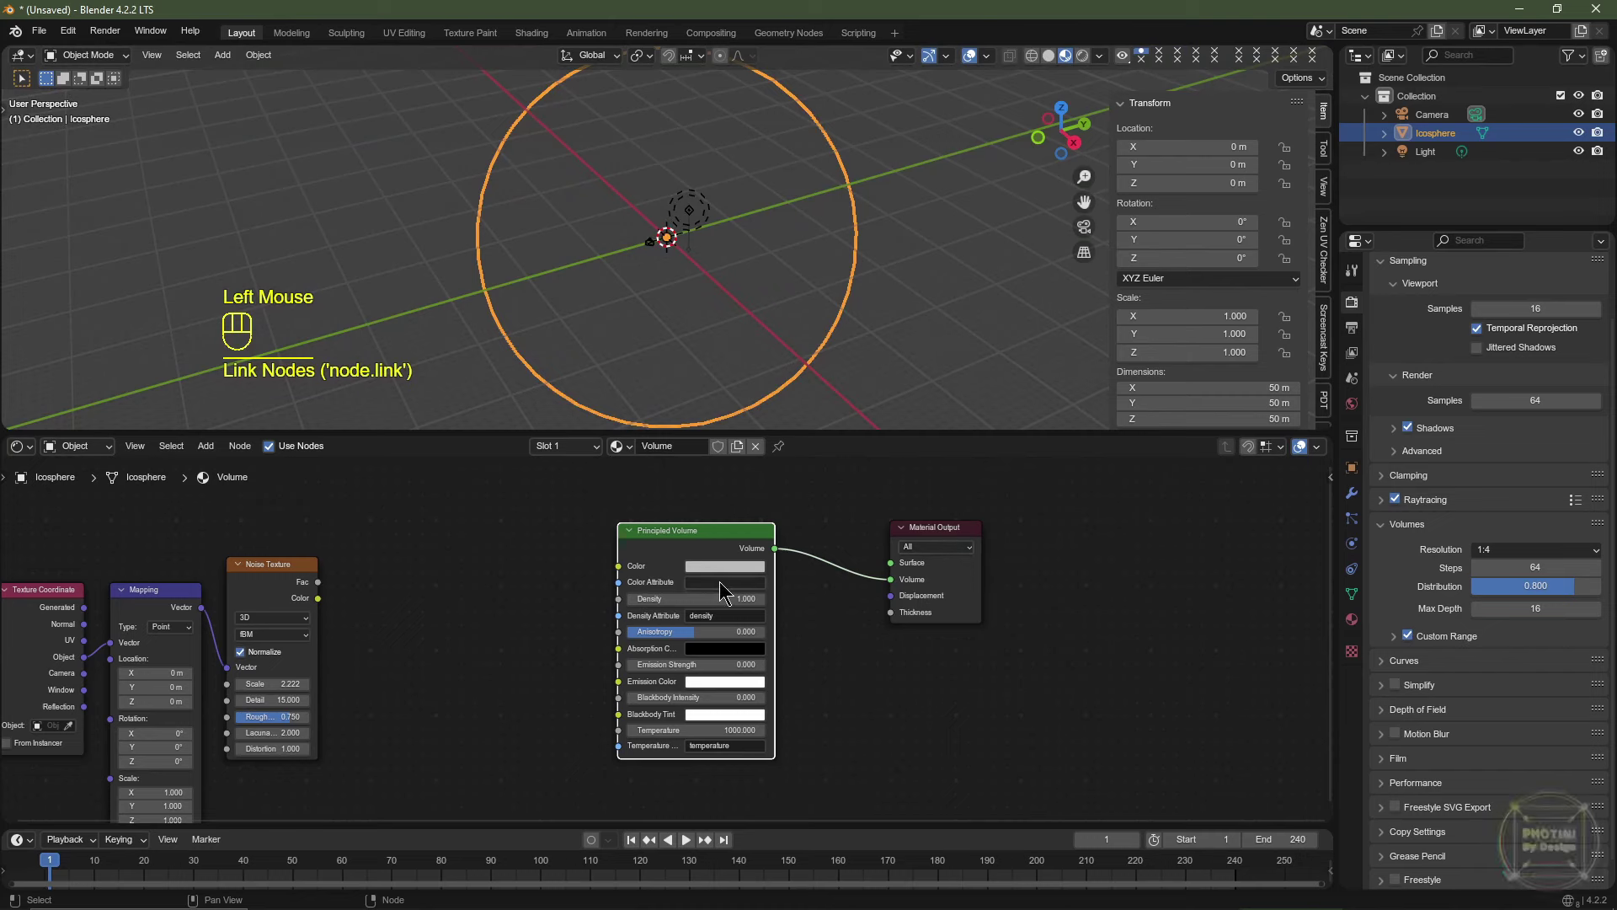
Examine how the sphere's volume displays in the viewport from different viewing distances and angles.
scroll(697, 300, up, 3)
scroll(698, 300, down, 2)
scroll(698, 300, up, 4)
scroll(698, 300, down, 4)
scroll(698, 301, up, 1)
scroll(697, 301, down, 1)
scroll(698, 301, up, 2)
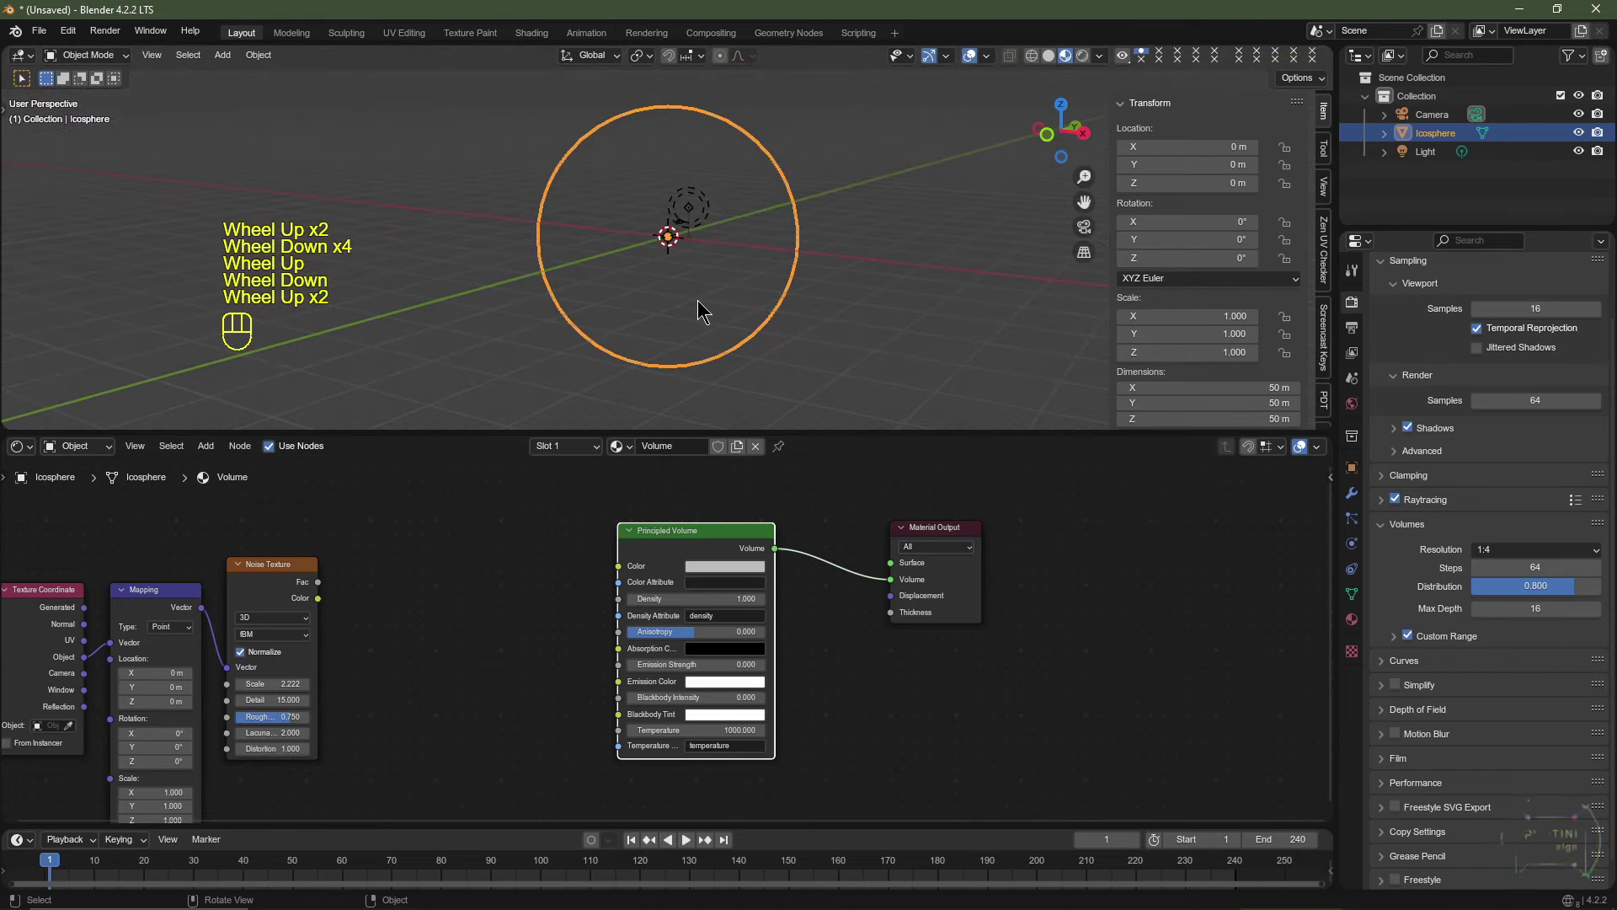
scroll(698, 301, down, 2)
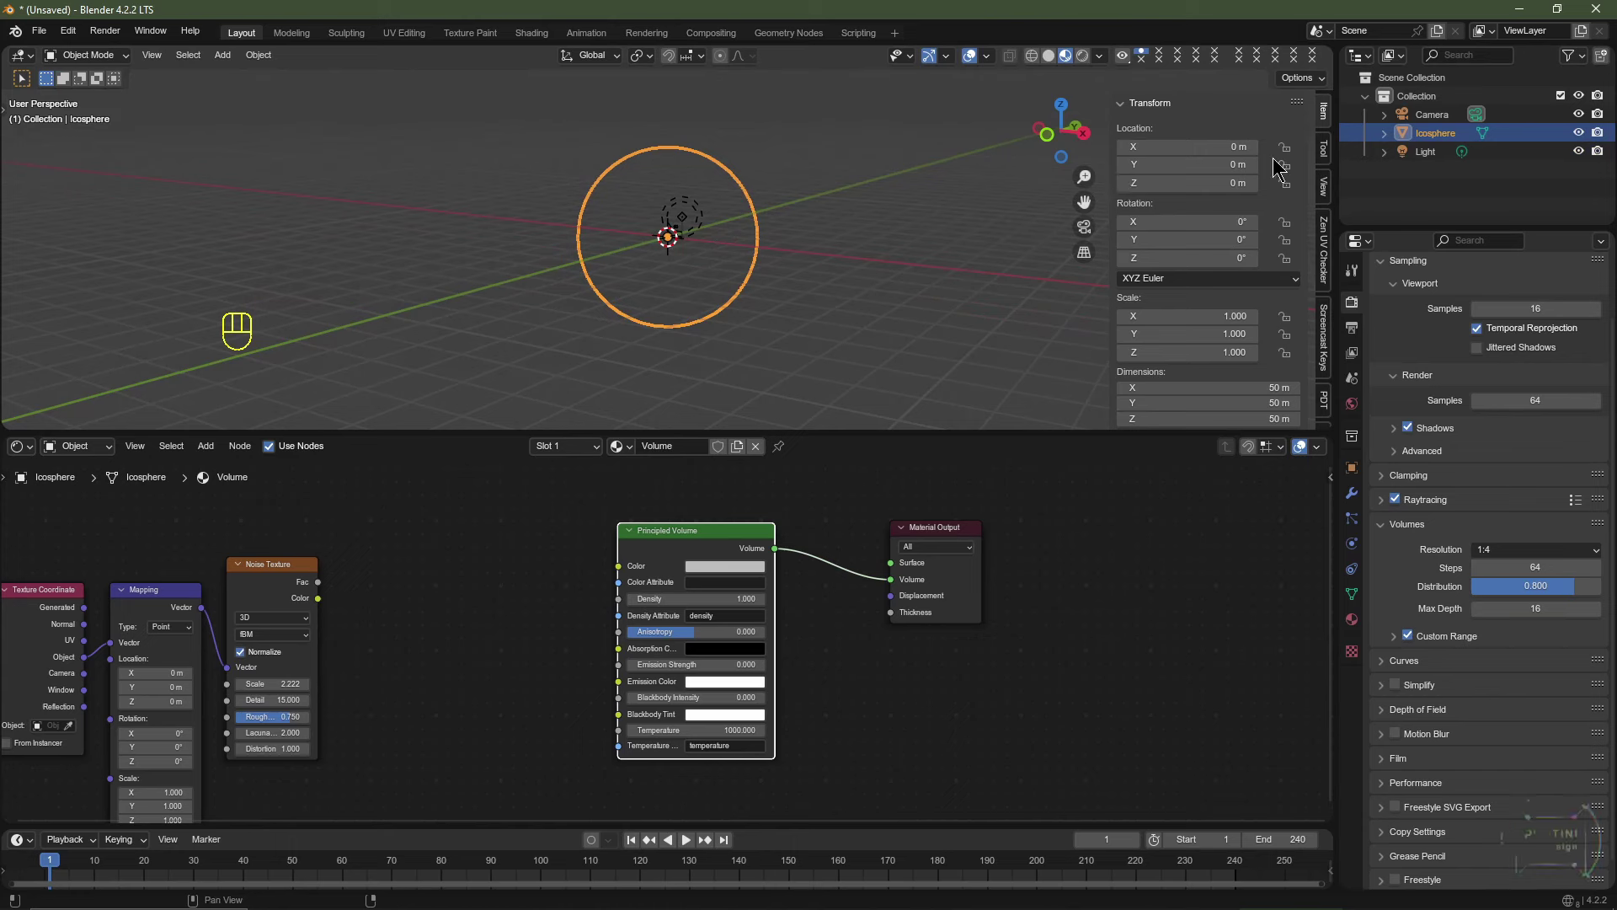
Set the 3D viewport's clip end to 10000 m.
key(n)
key(n)
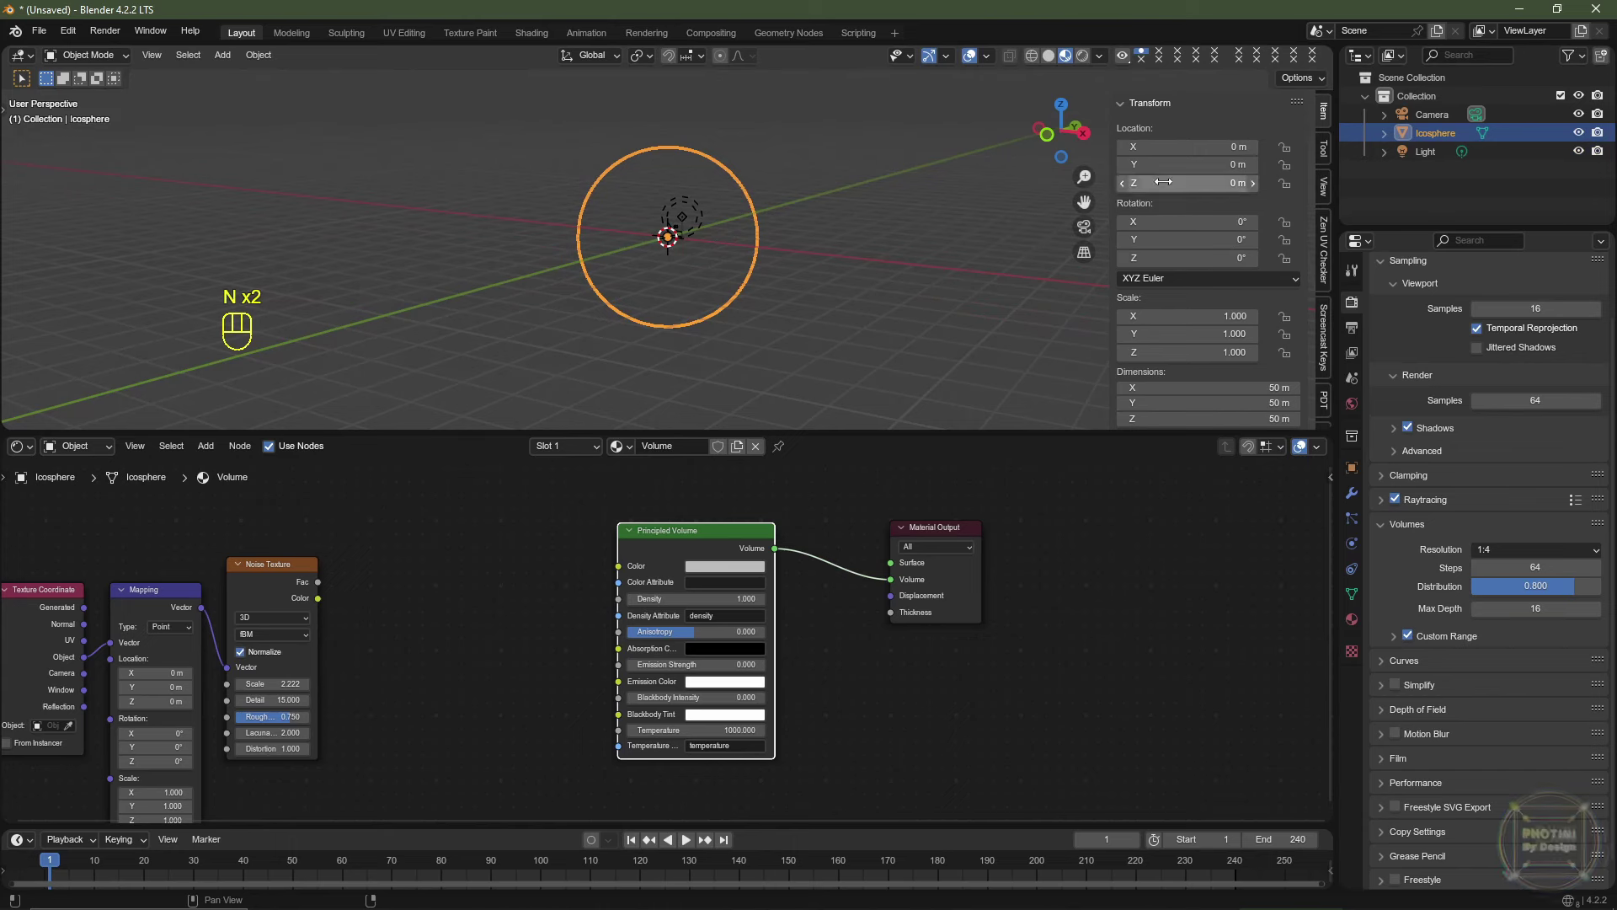
click(1328, 200)
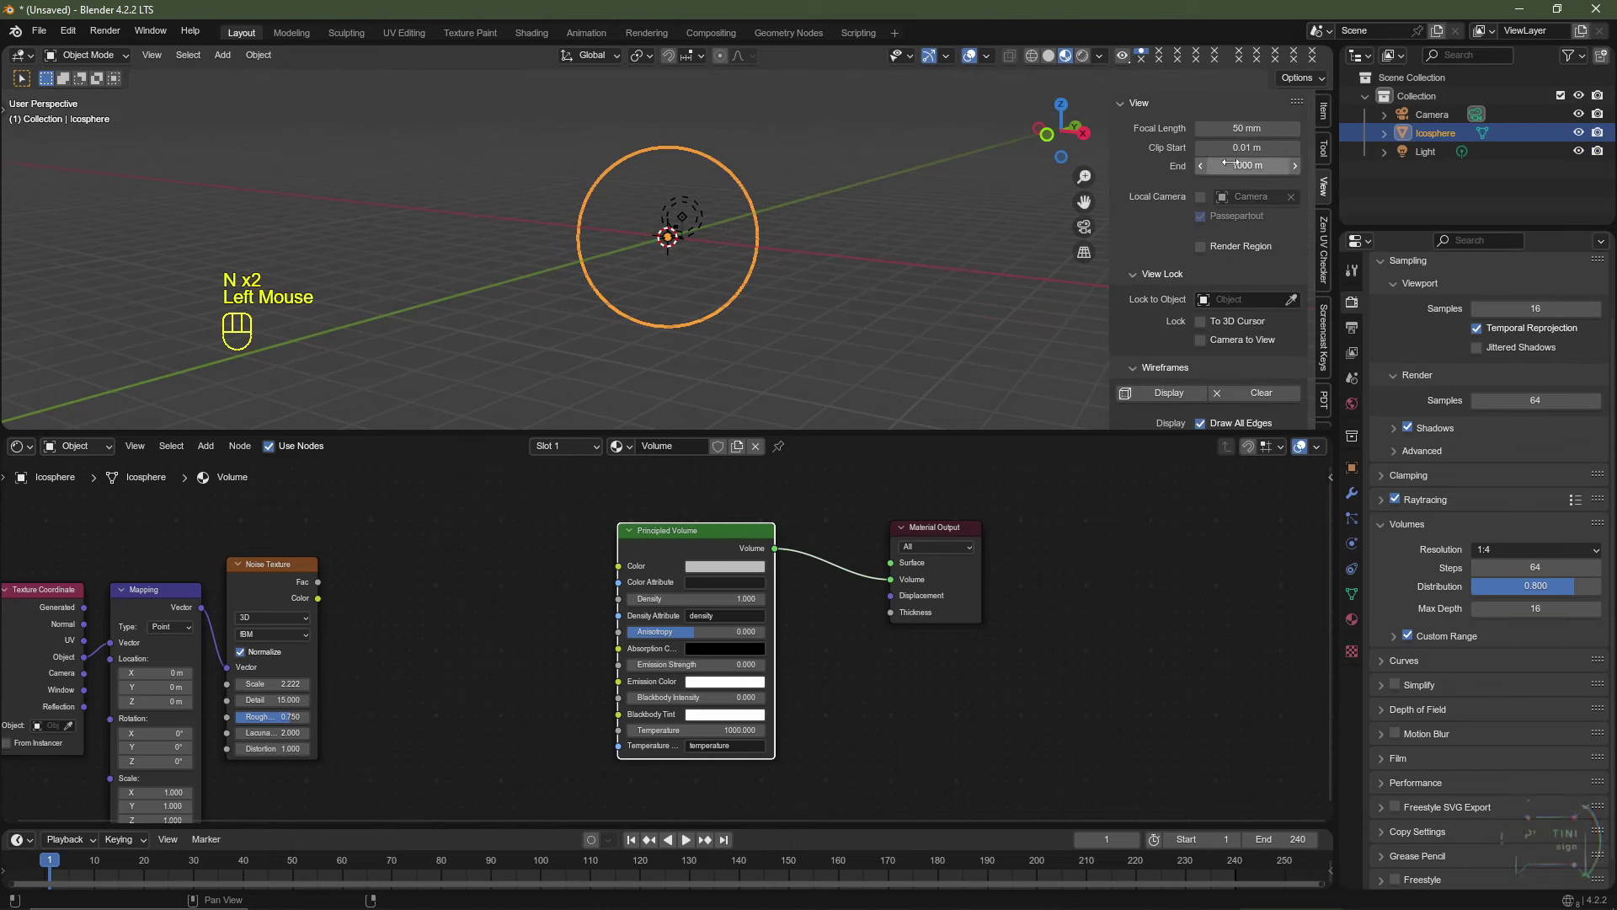
click(1258, 165)
text(10000)
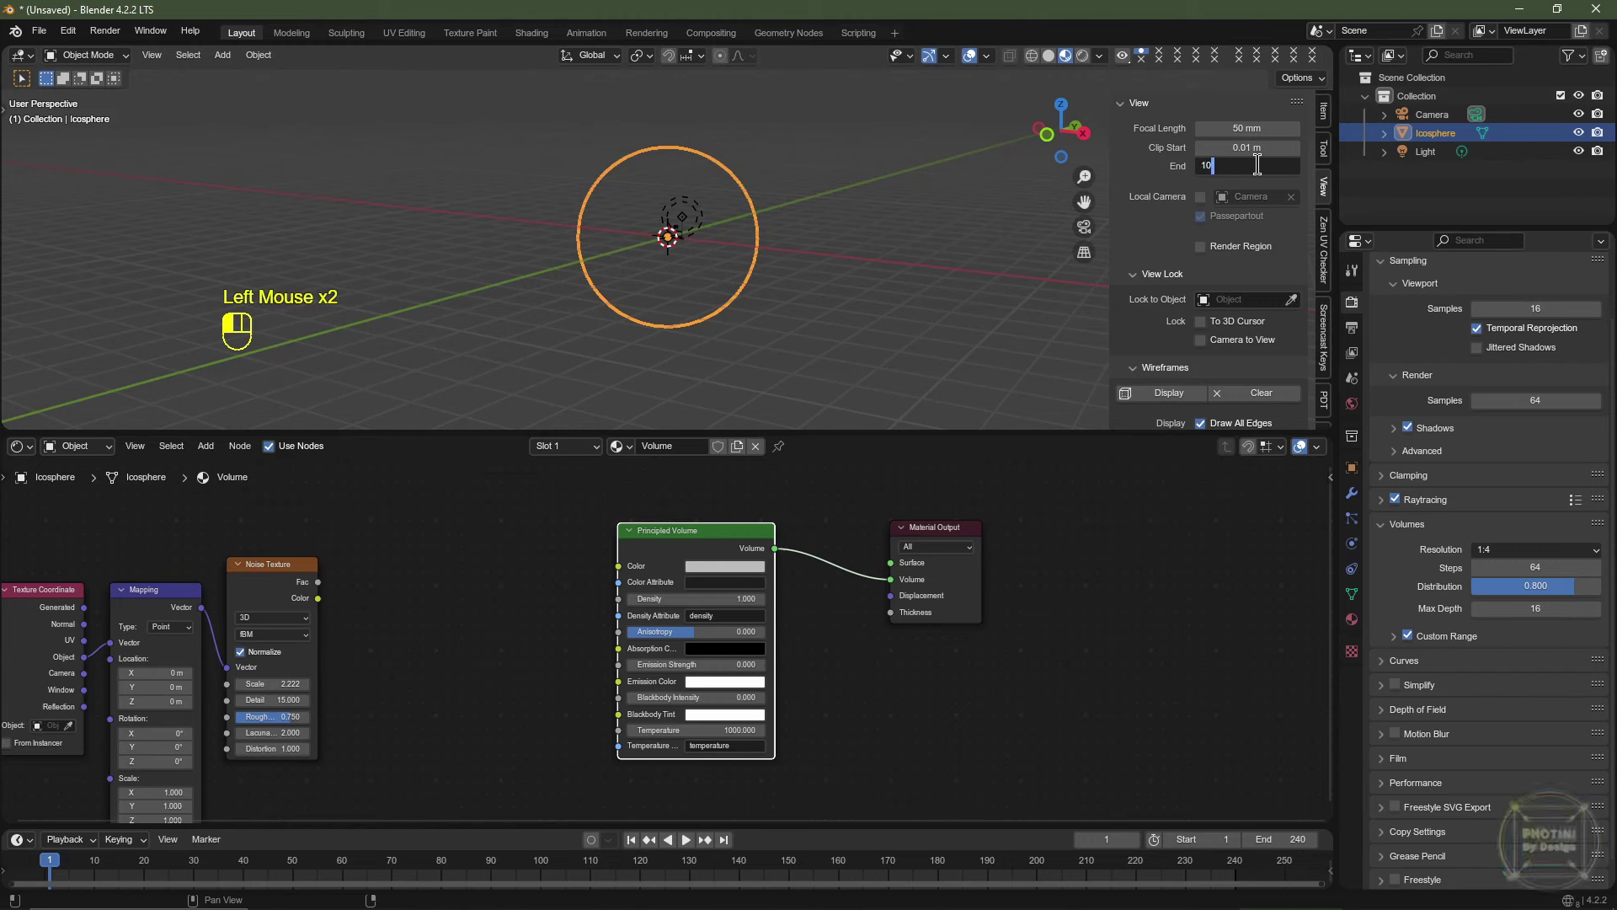
key(Return)
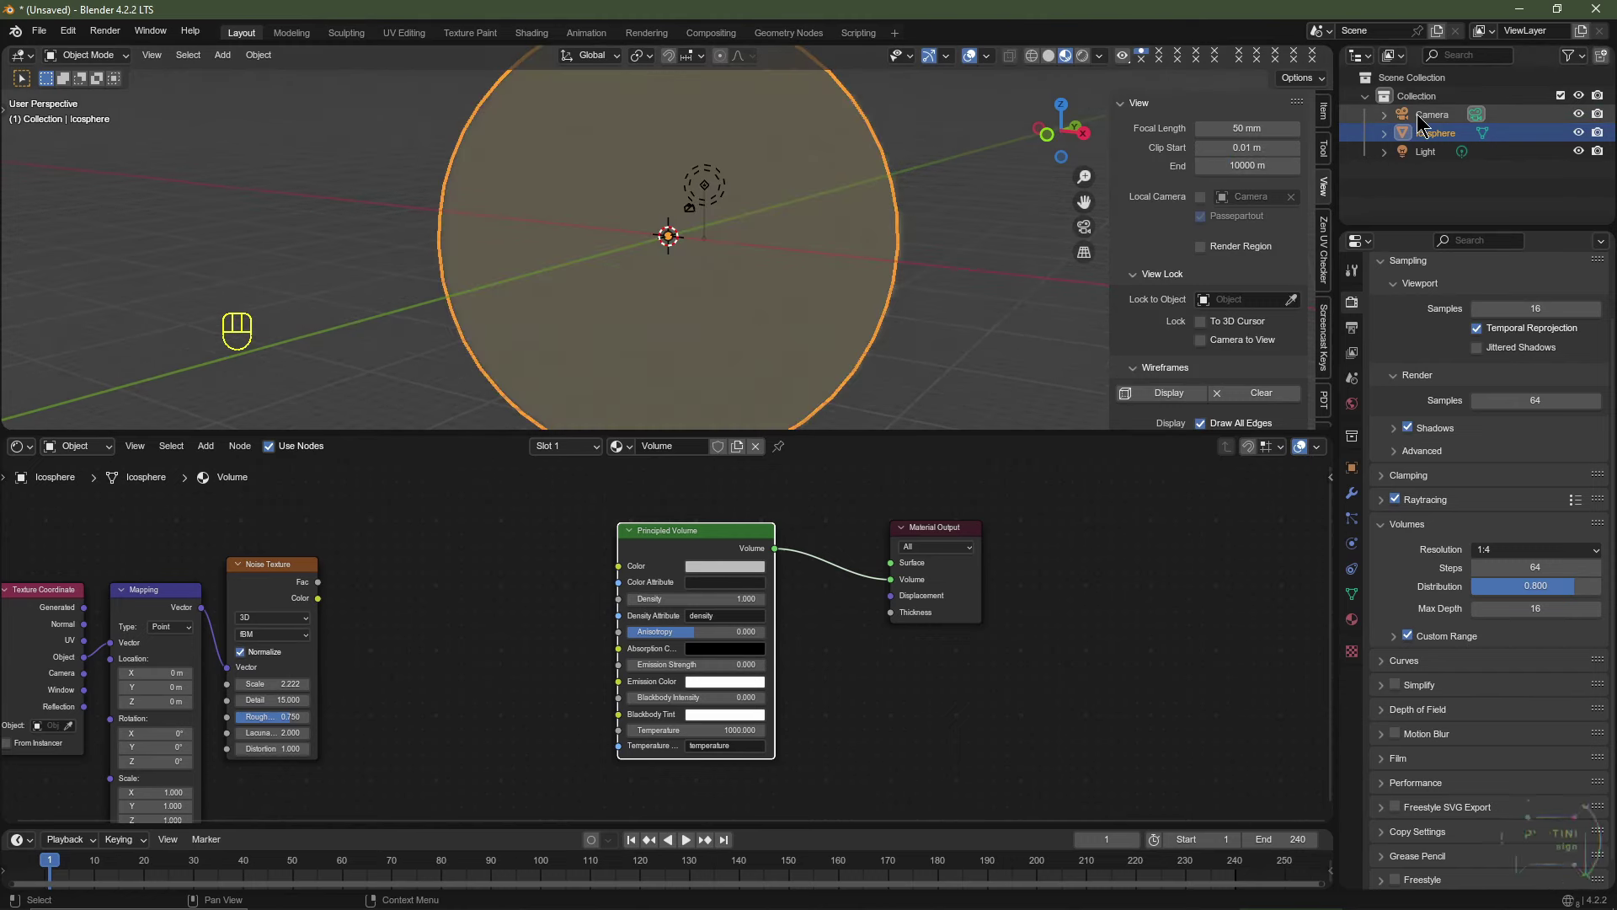
Set the camera's lens clip end to 10000 m.
click(1424, 115)
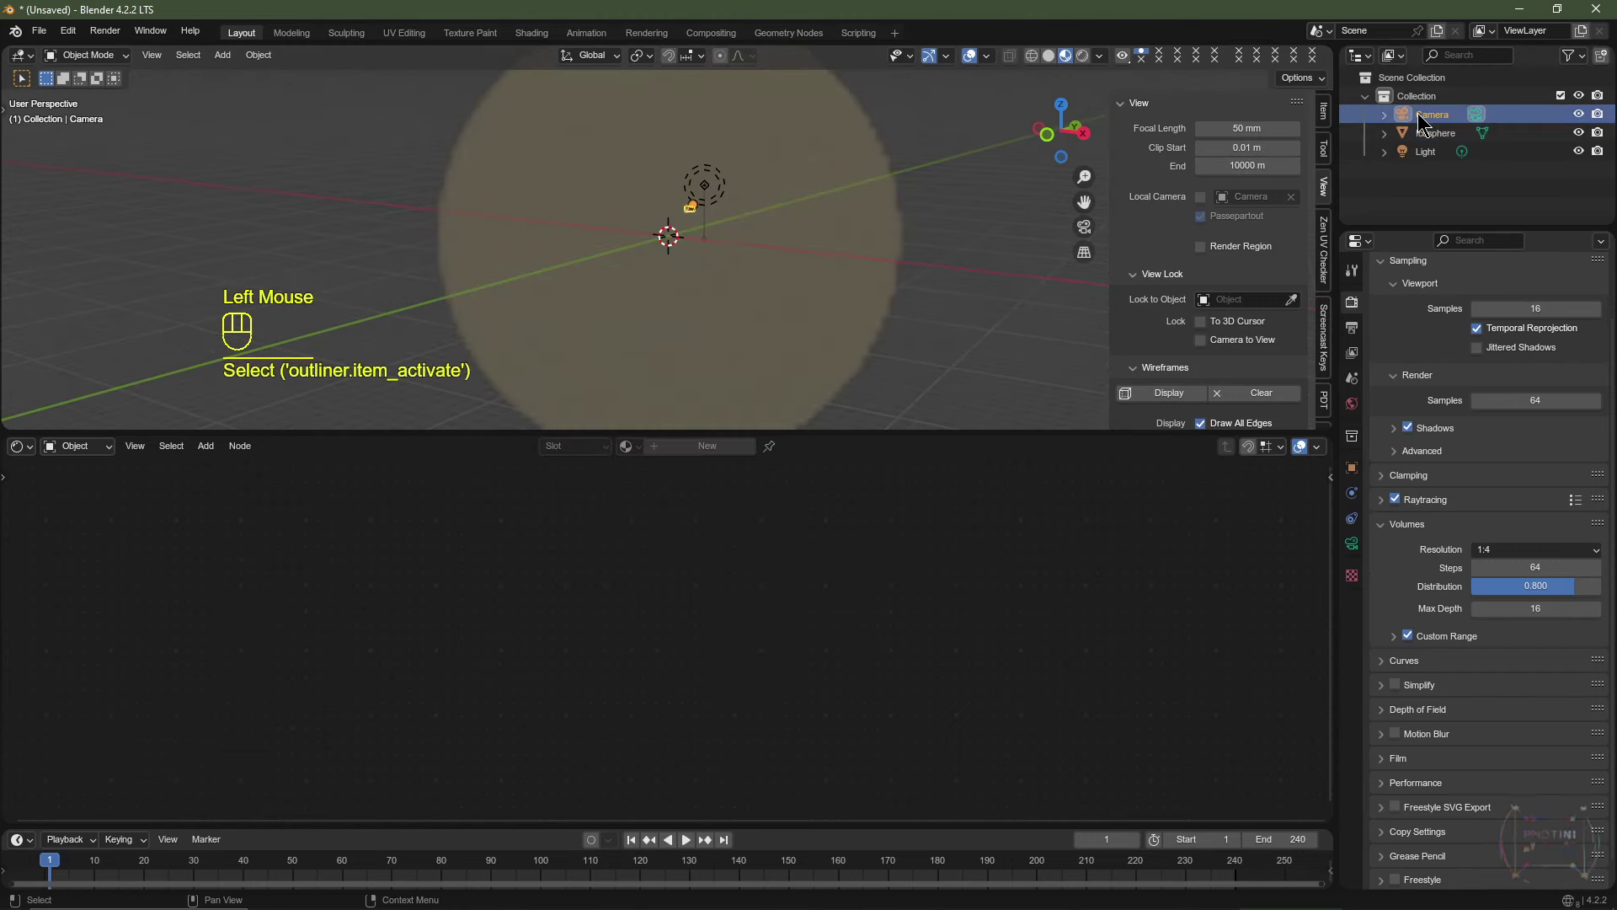
click(1352, 544)
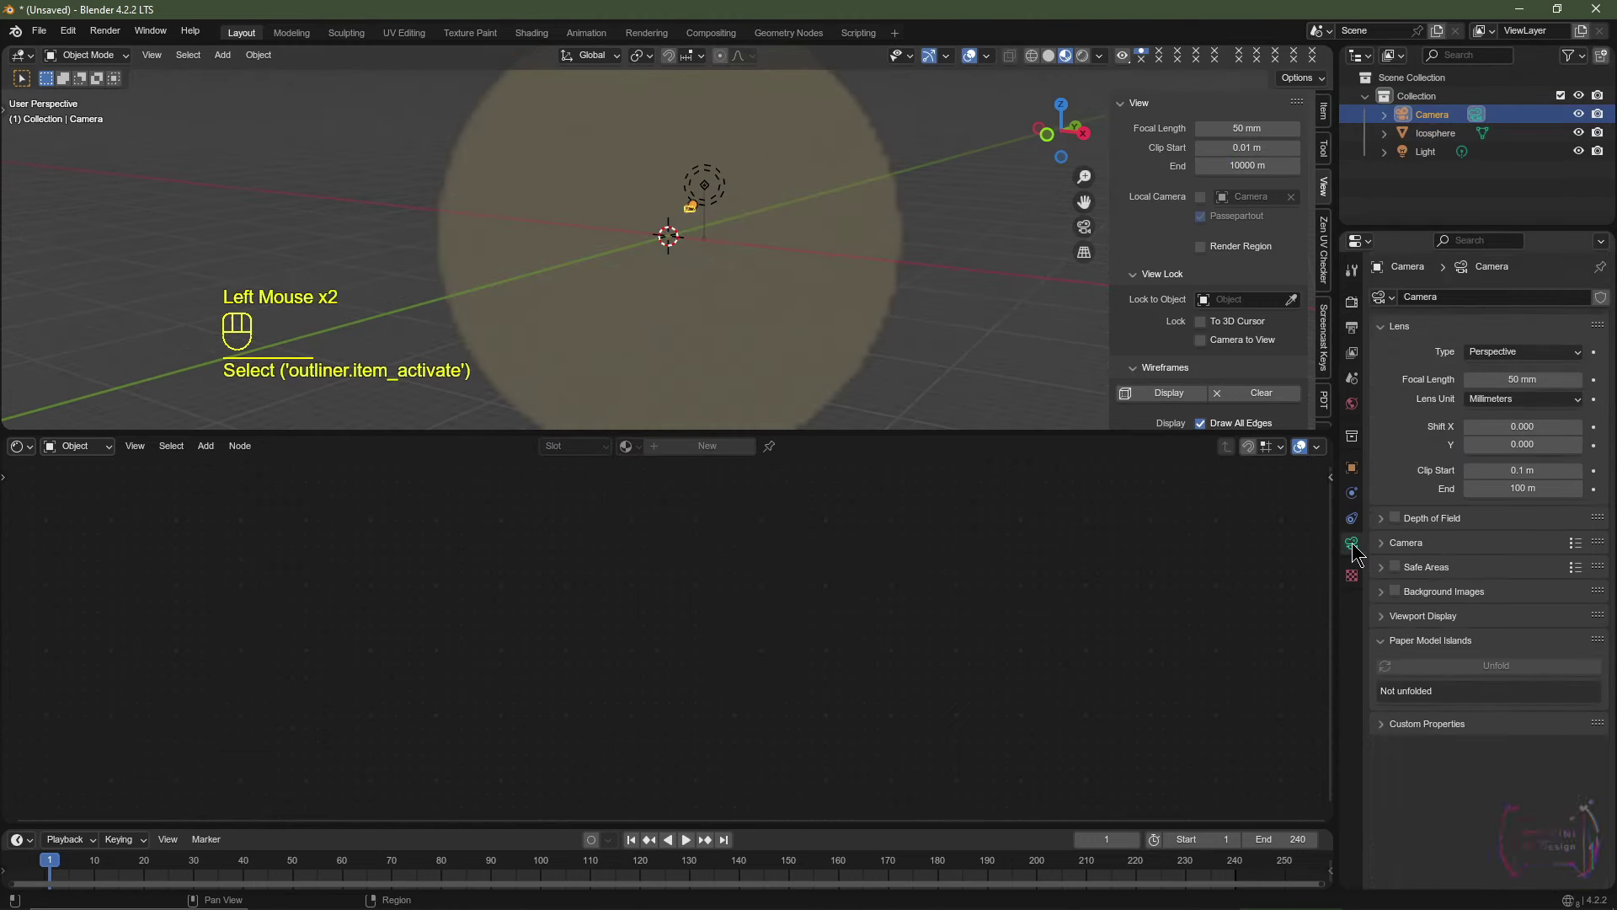
click(1507, 488)
text(10000)
key(Return)
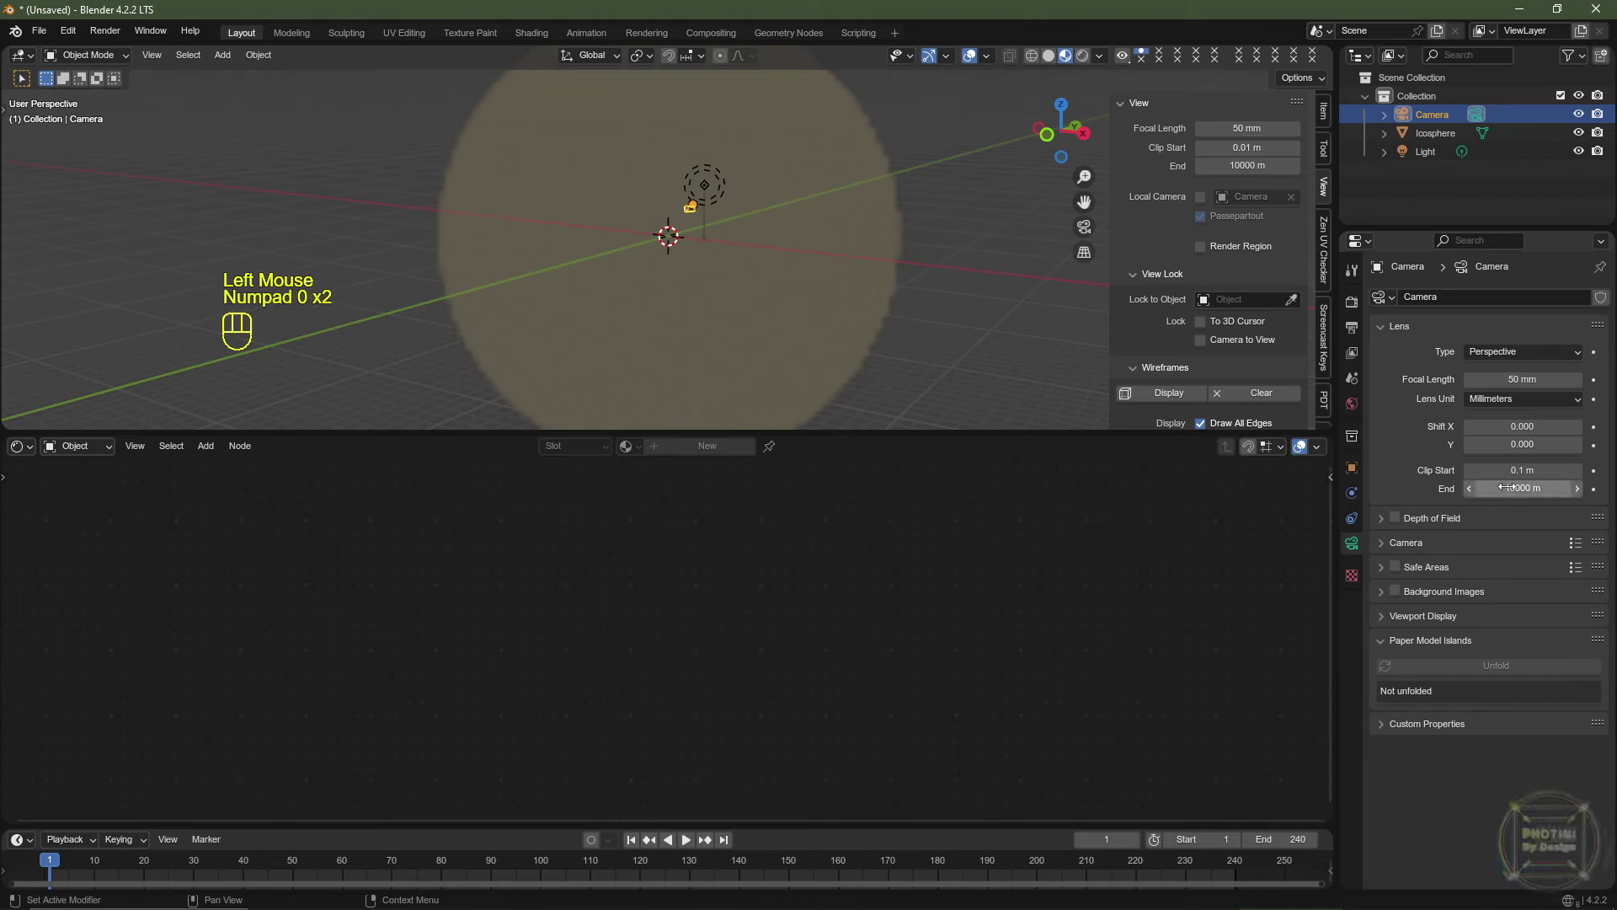
Rename the Icosphere object as Volume.
scroll(933, 220, up, 2)
click(934, 228)
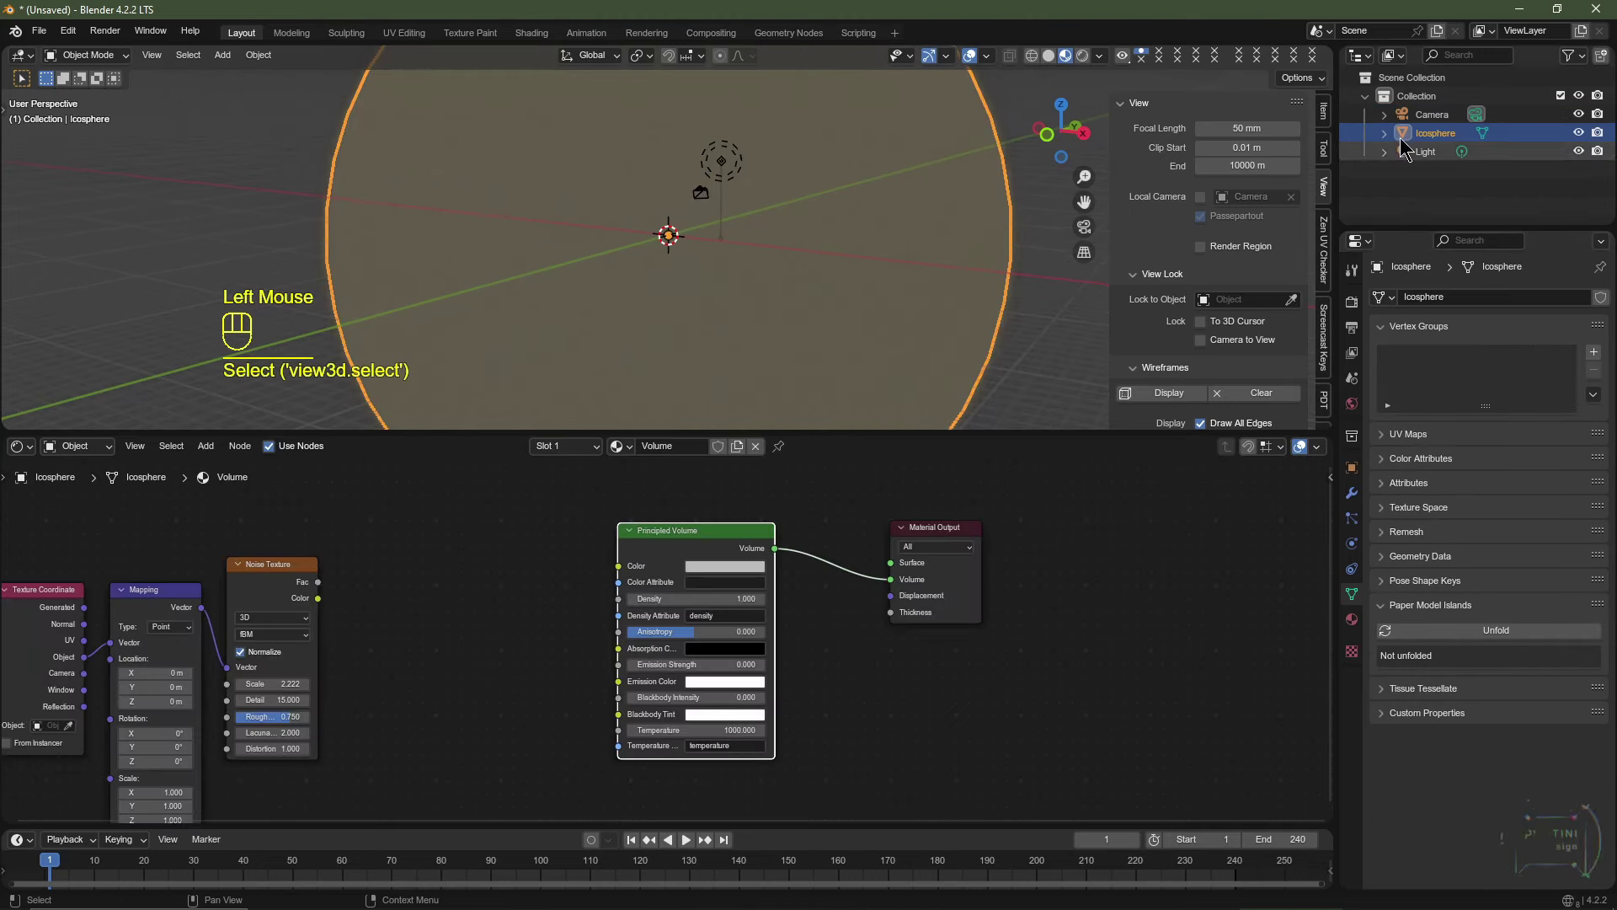
double_click(1438, 133)
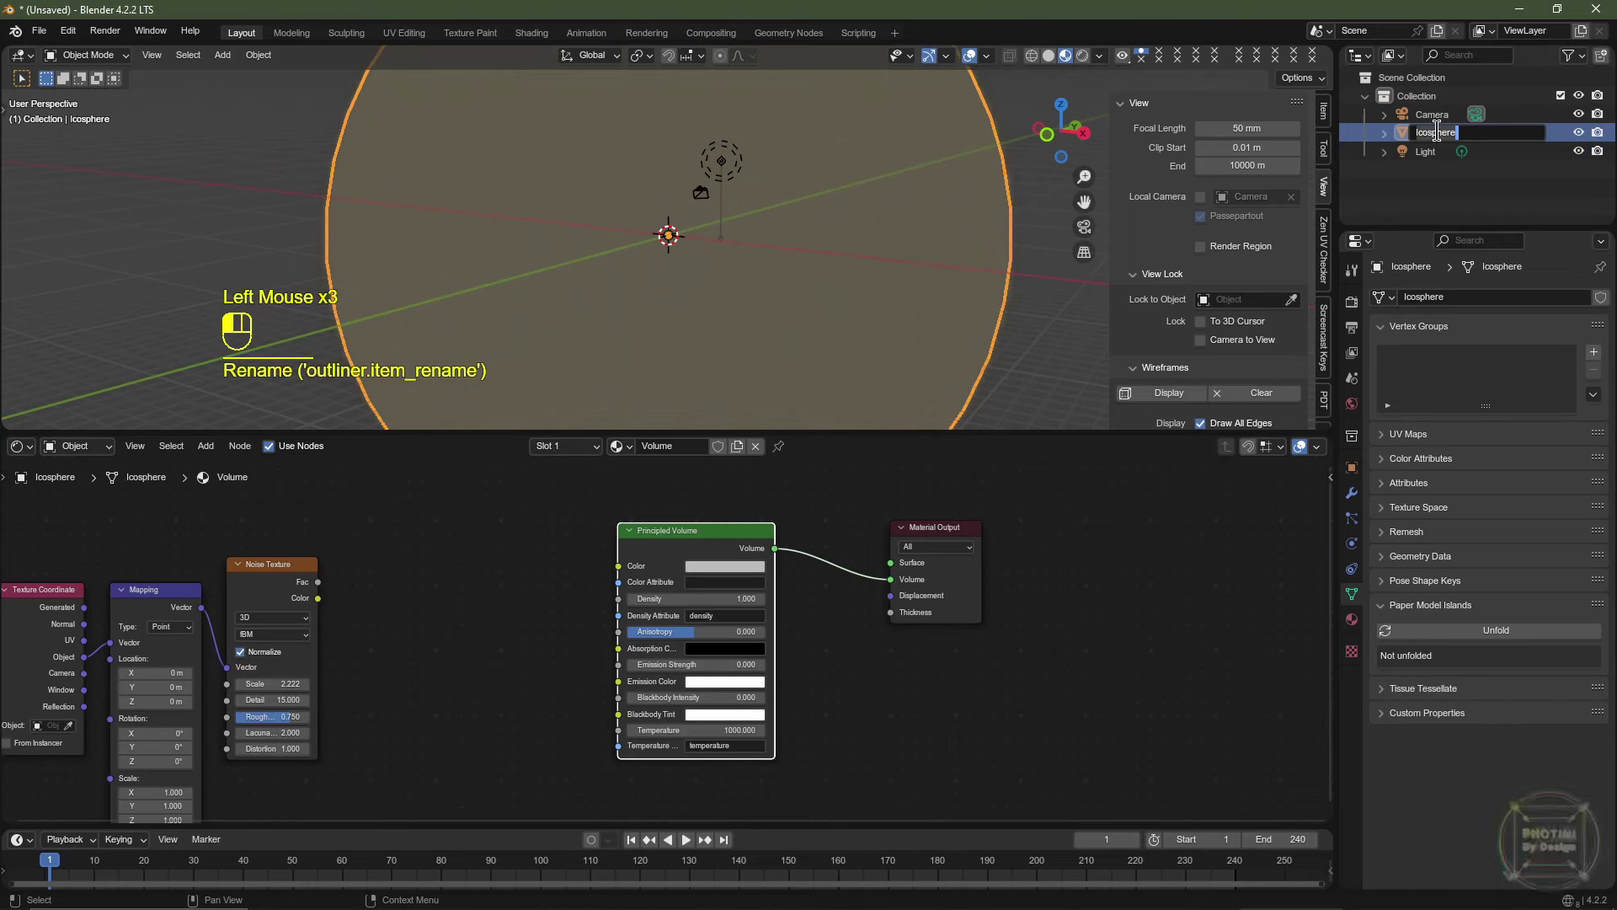
text(Volume)
key(Return)
Link the Noise Texture's Fac output to the Principled Volume's Density and switch the noise to 4D.
scroll(264, 582, up, 1)
middle_drag(327, 593, 264, 582)
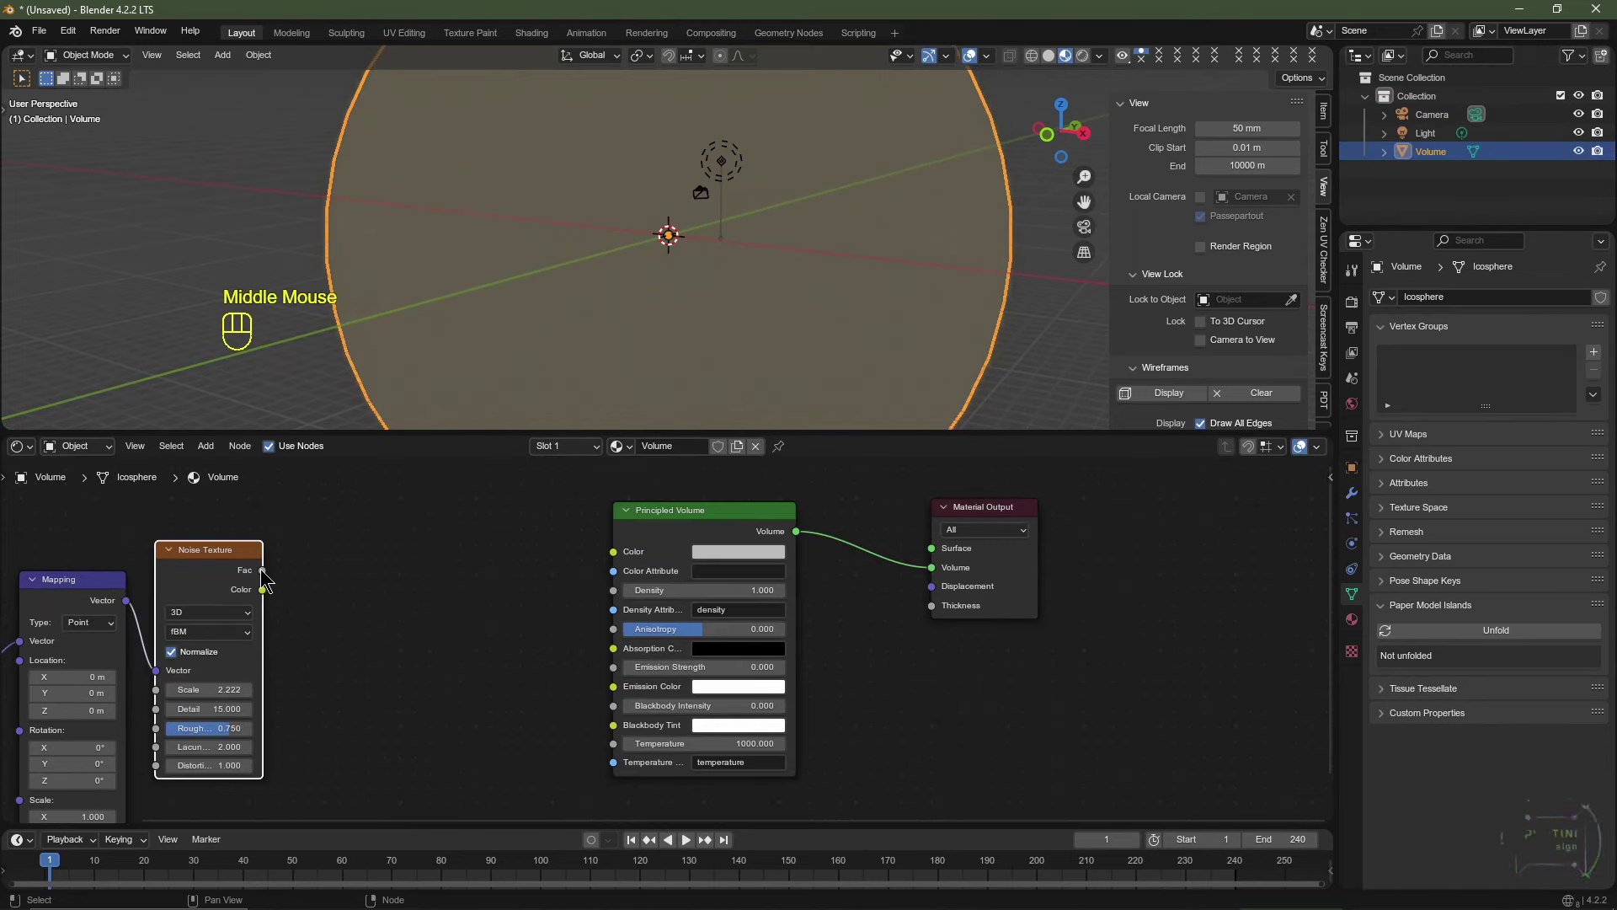
drag(263, 570, 614, 591)
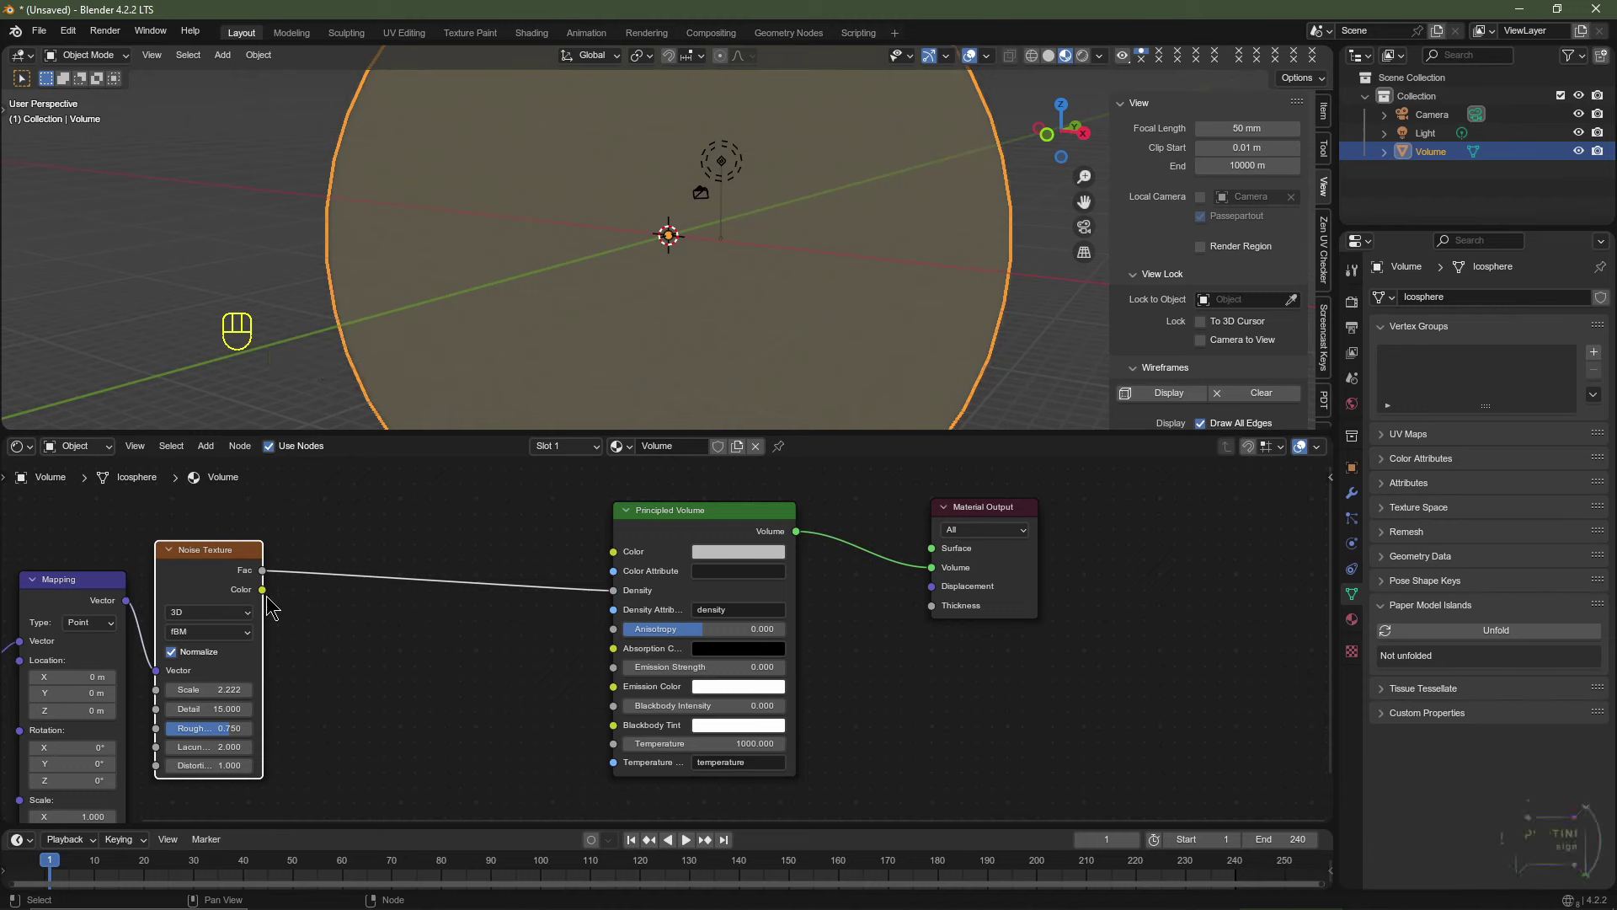
click(227, 613)
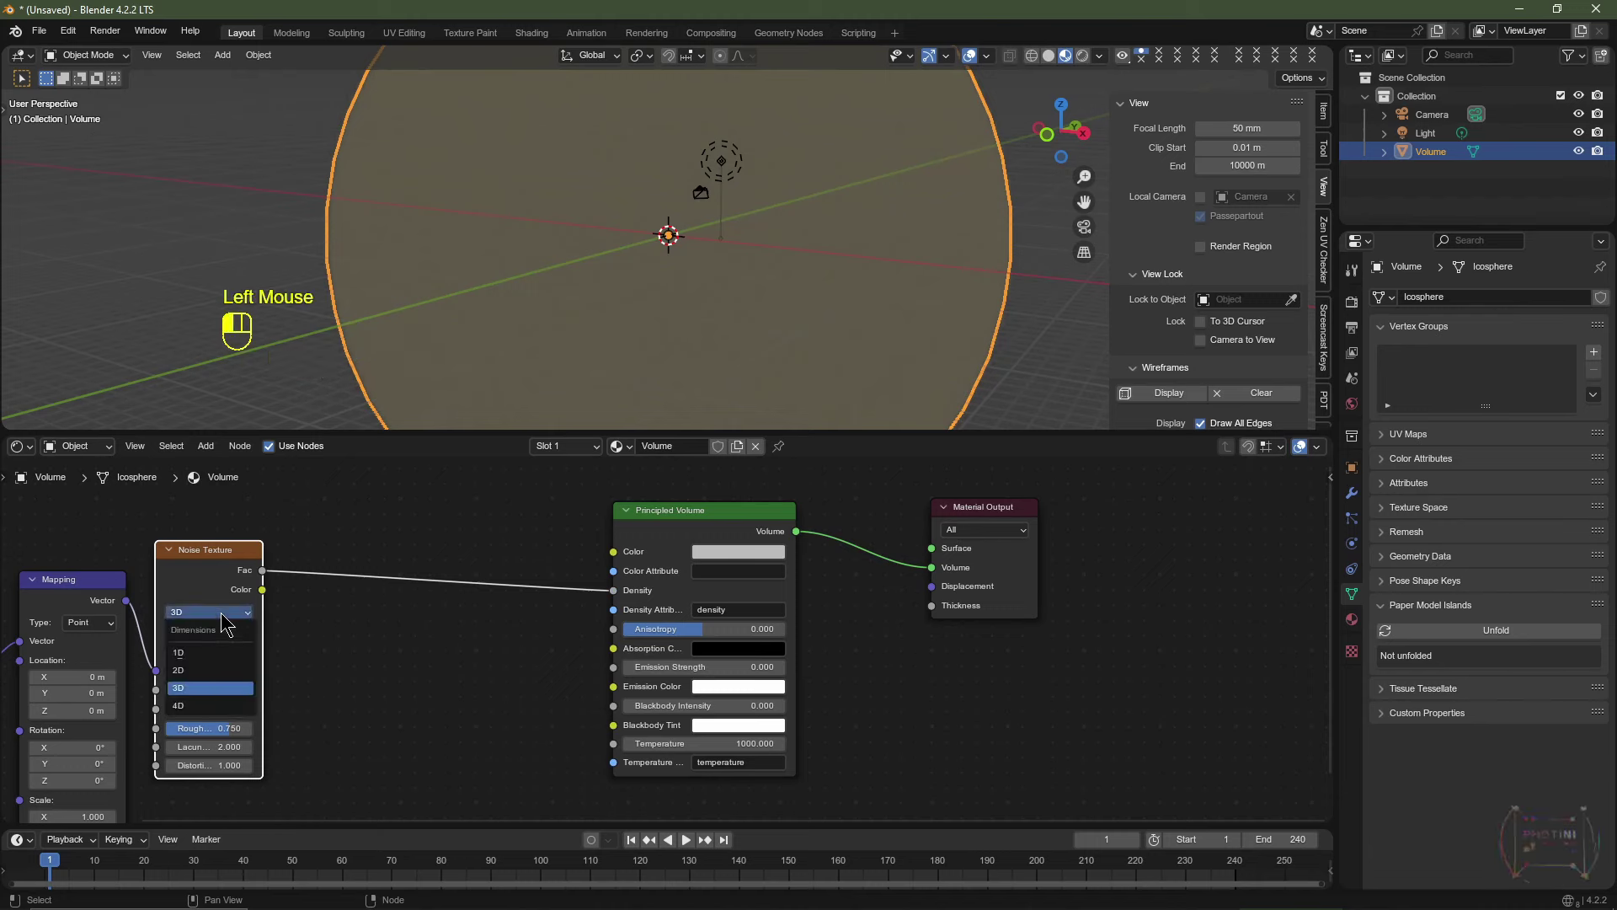
click(211, 706)
Insert a Color Ramp node into the link between the Noise Texture and the Principled Volume's Density.
key(shift+a)
mouse_move(386, 659)
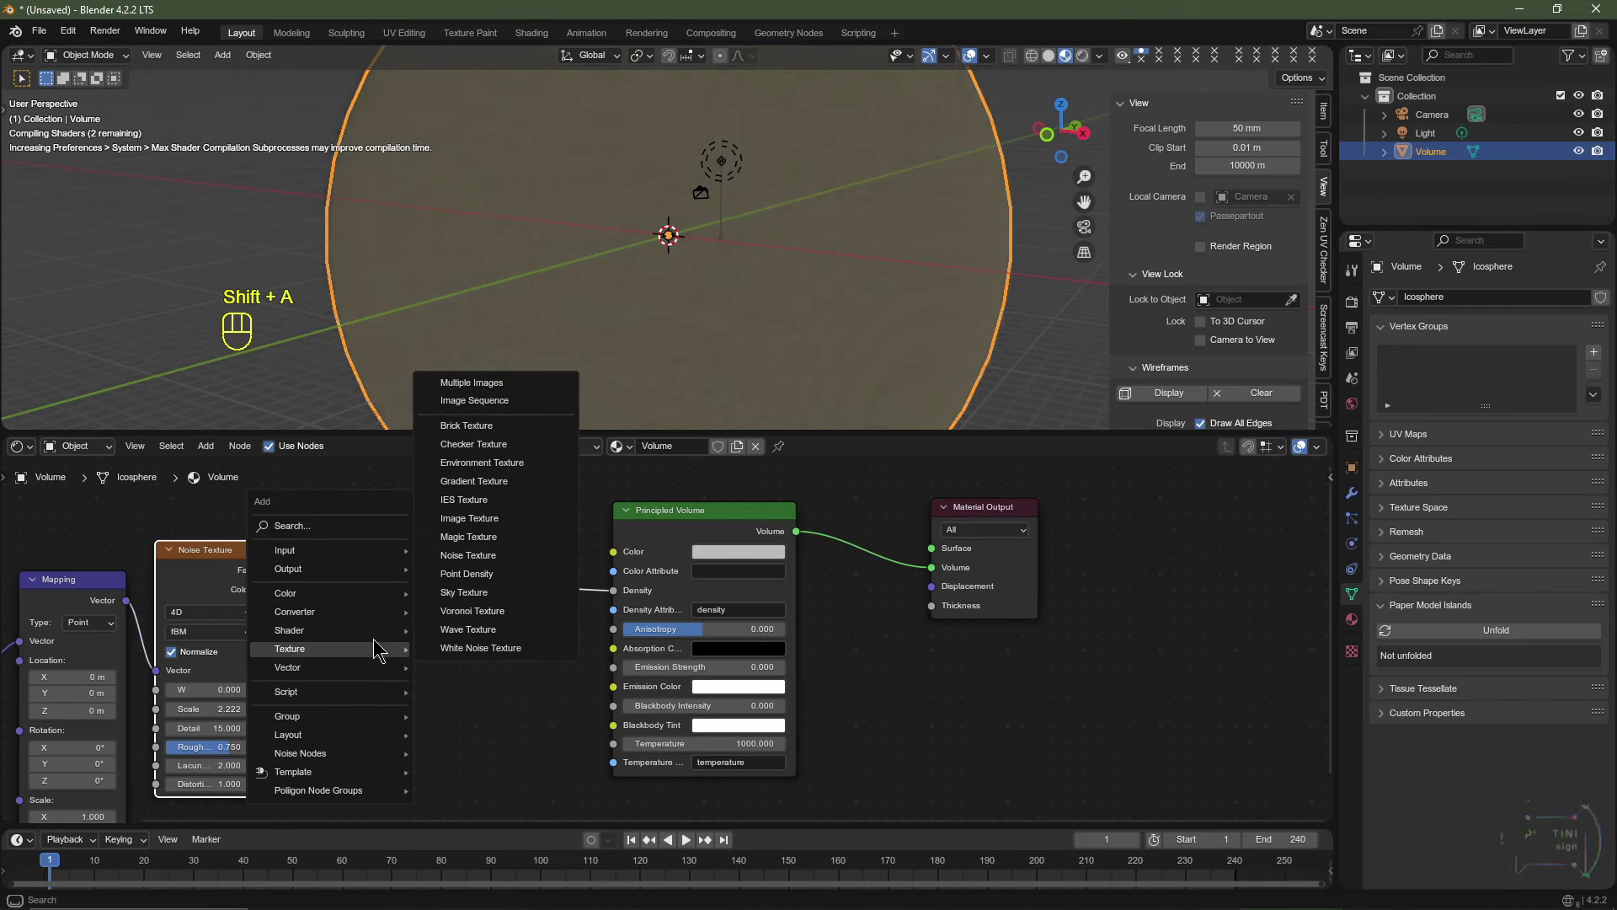
mouse_move(371, 613)
click(487, 653)
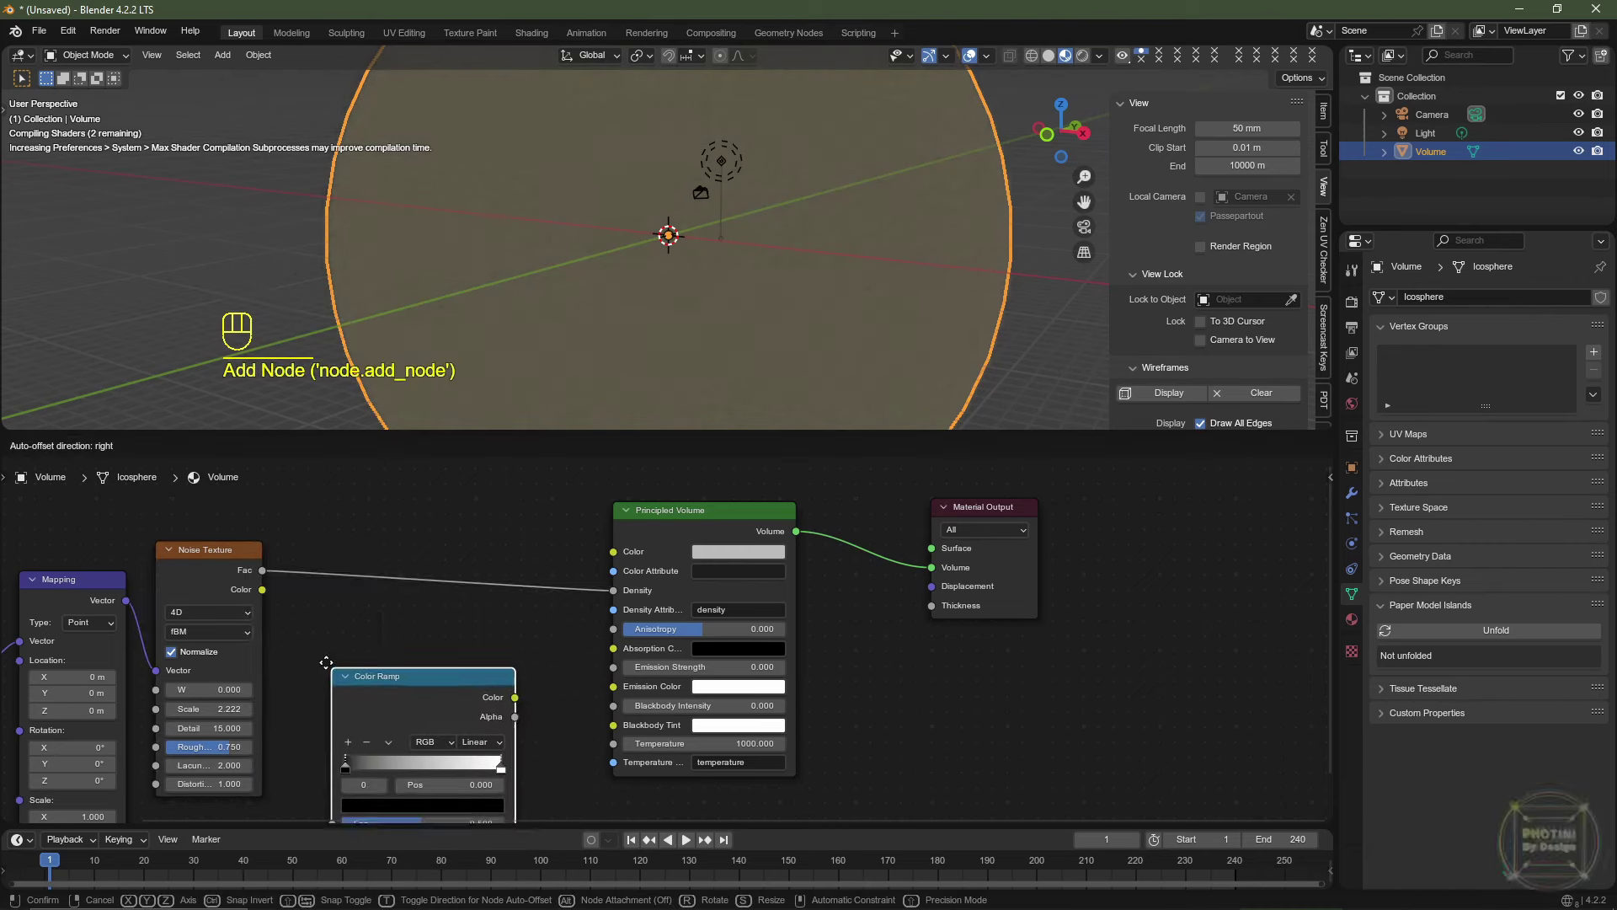
click(332, 536)
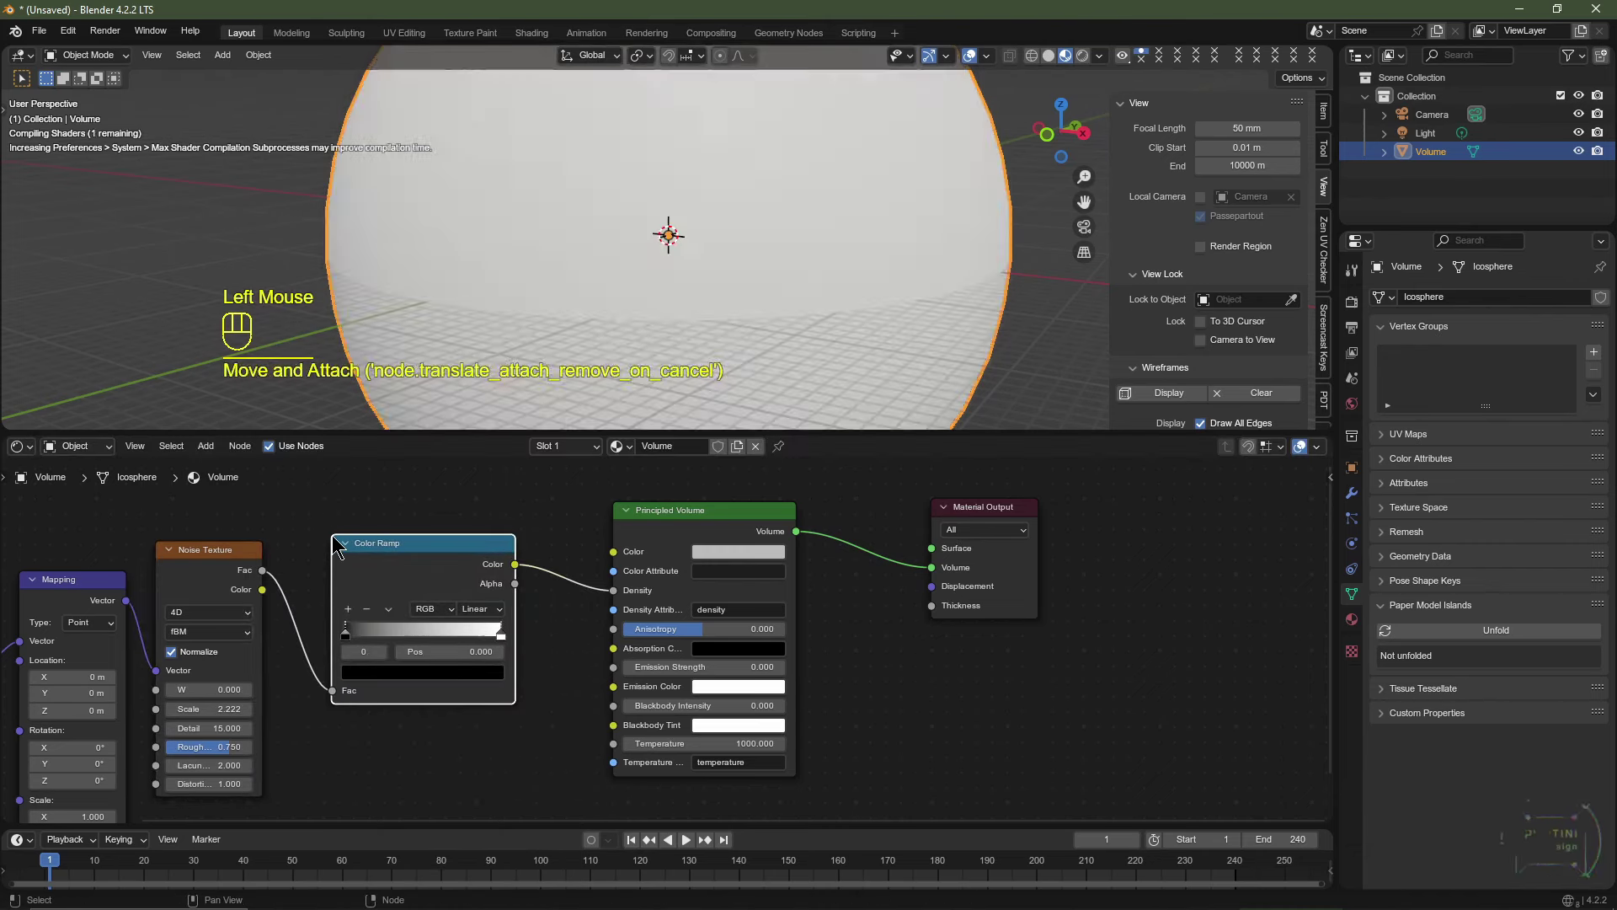
Add four stops to the Color Ramp, moving the one before the white end to position 0.818 and making it black.
scroll(527, 645, up, 2)
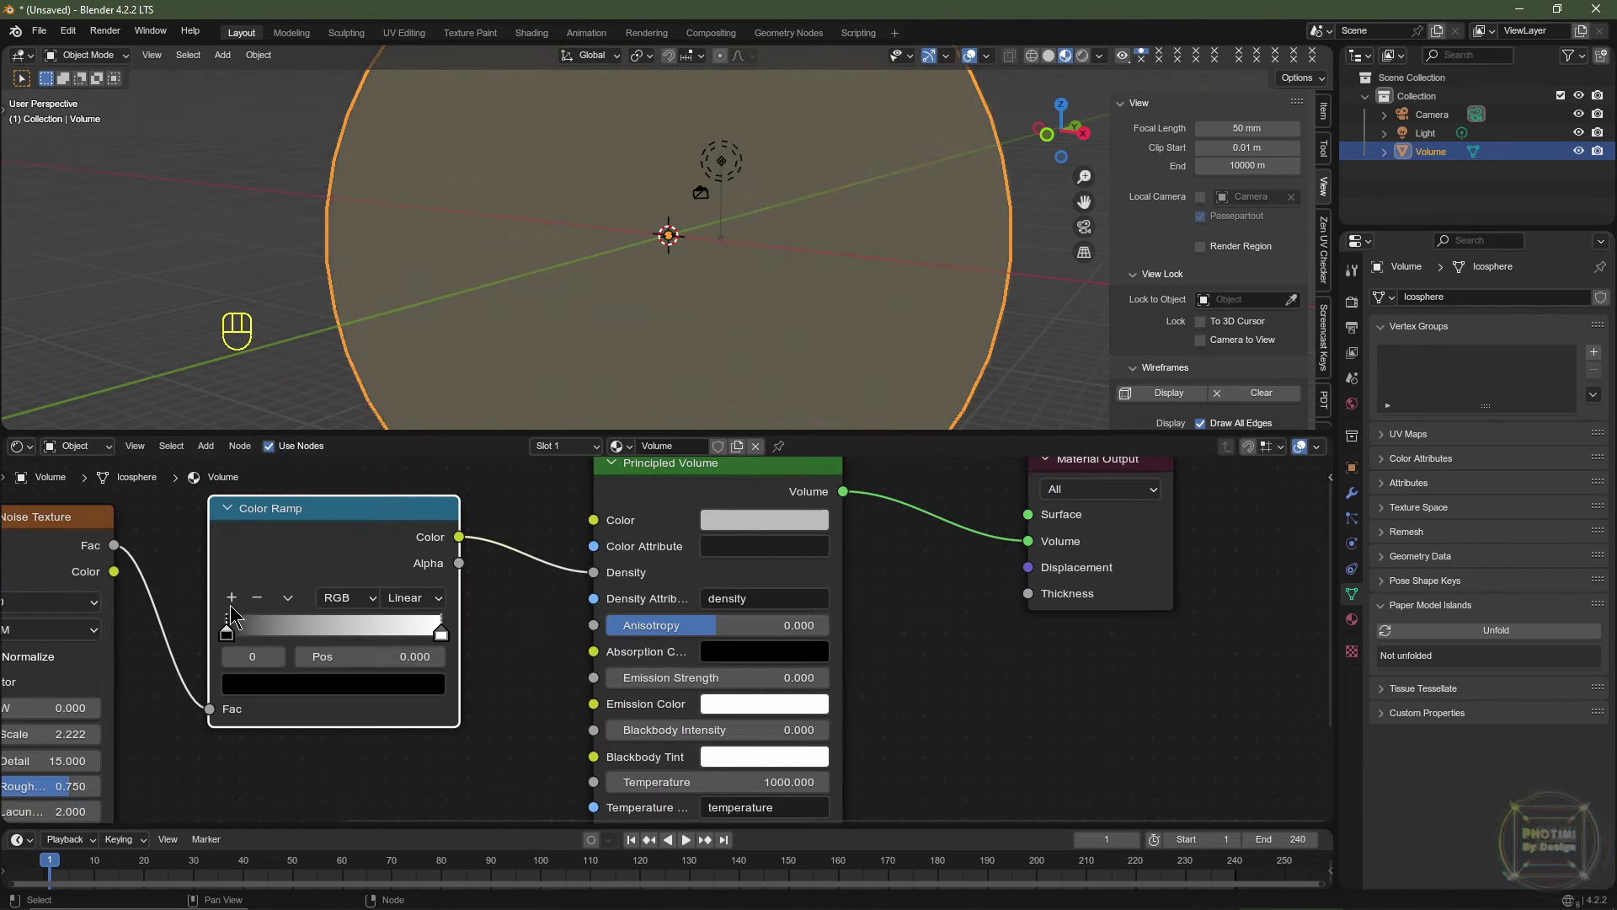
click(232, 598)
click(232, 598)
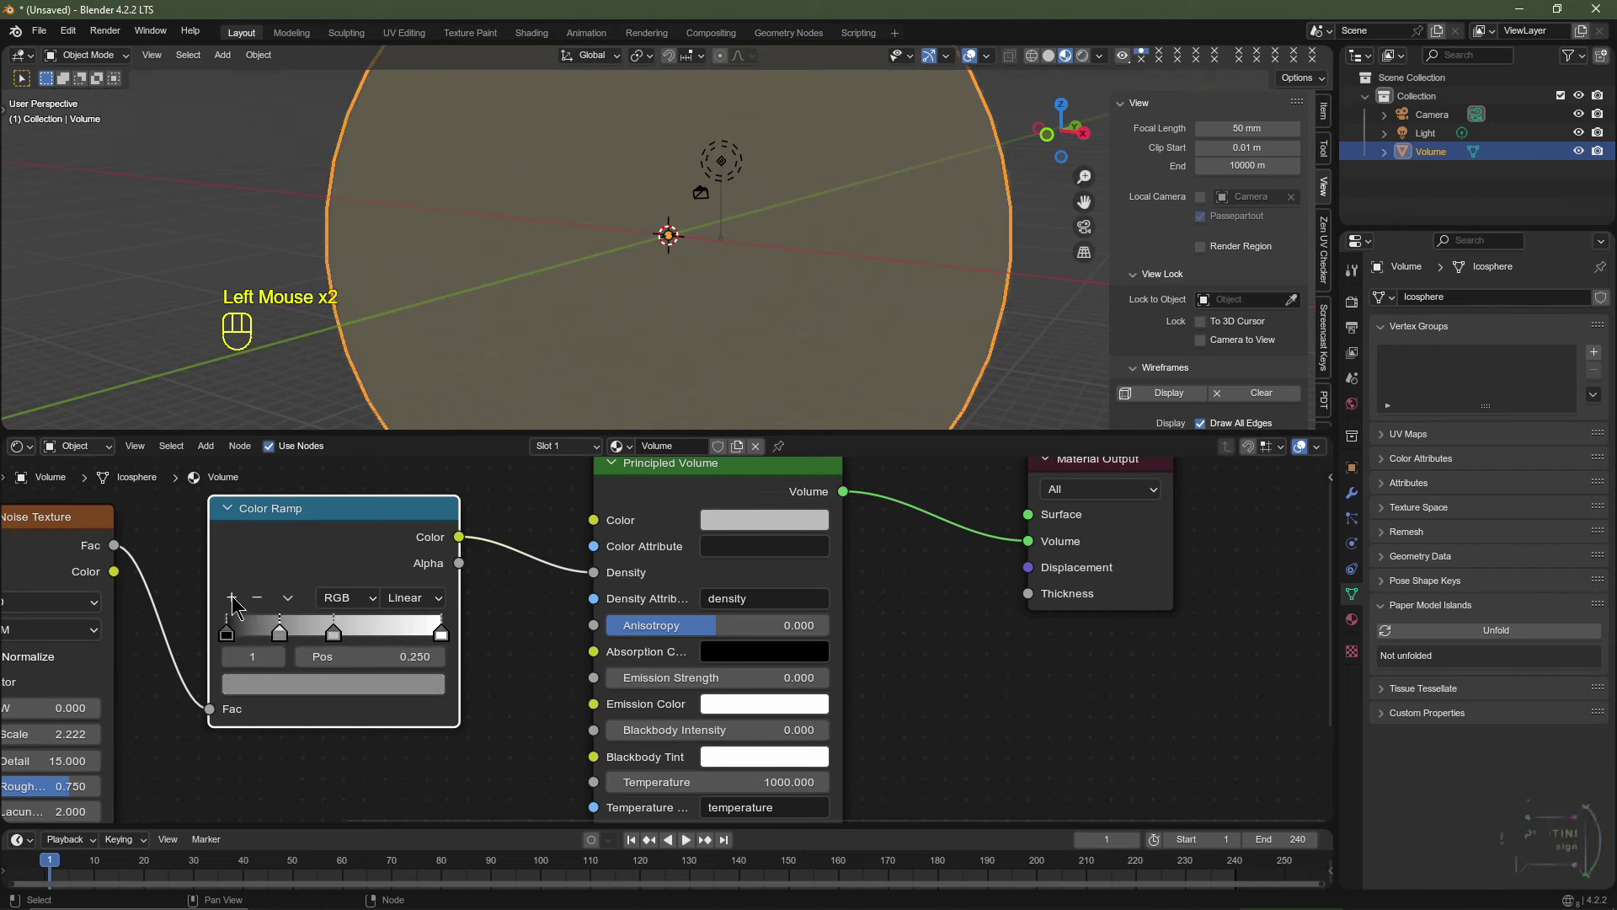
click(233, 599)
drag(333, 632, 320, 684)
click(396, 684)
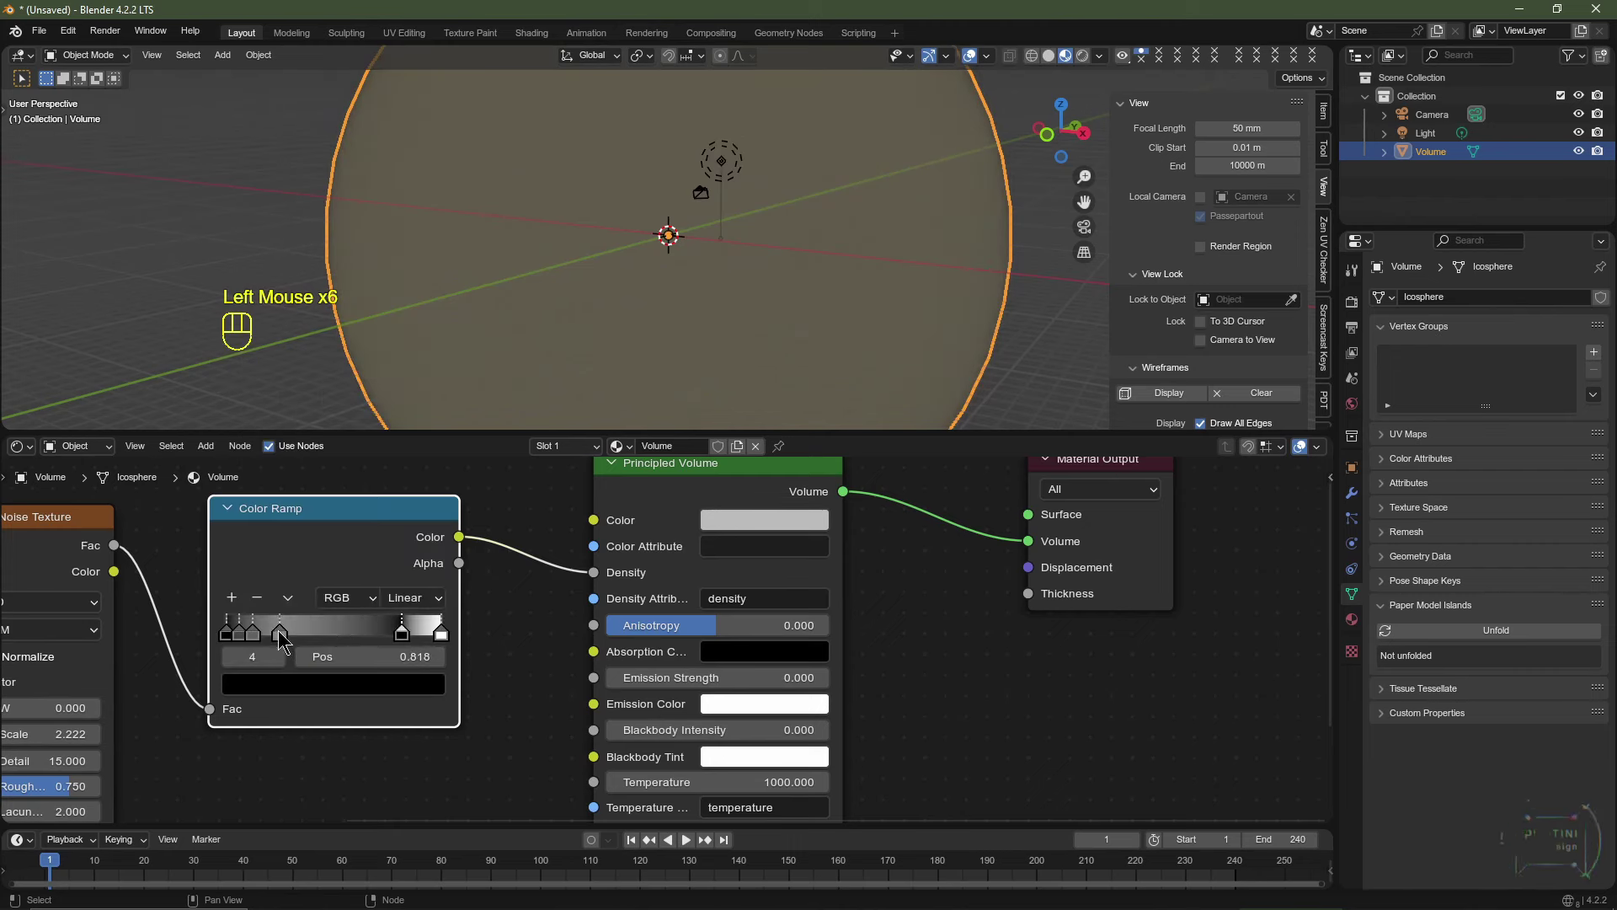
Move the next two inner stops to the middle of the ramp, making the higher one black and the lower one white.
drag(280, 632, 341, 645)
click(362, 689)
click(354, 690)
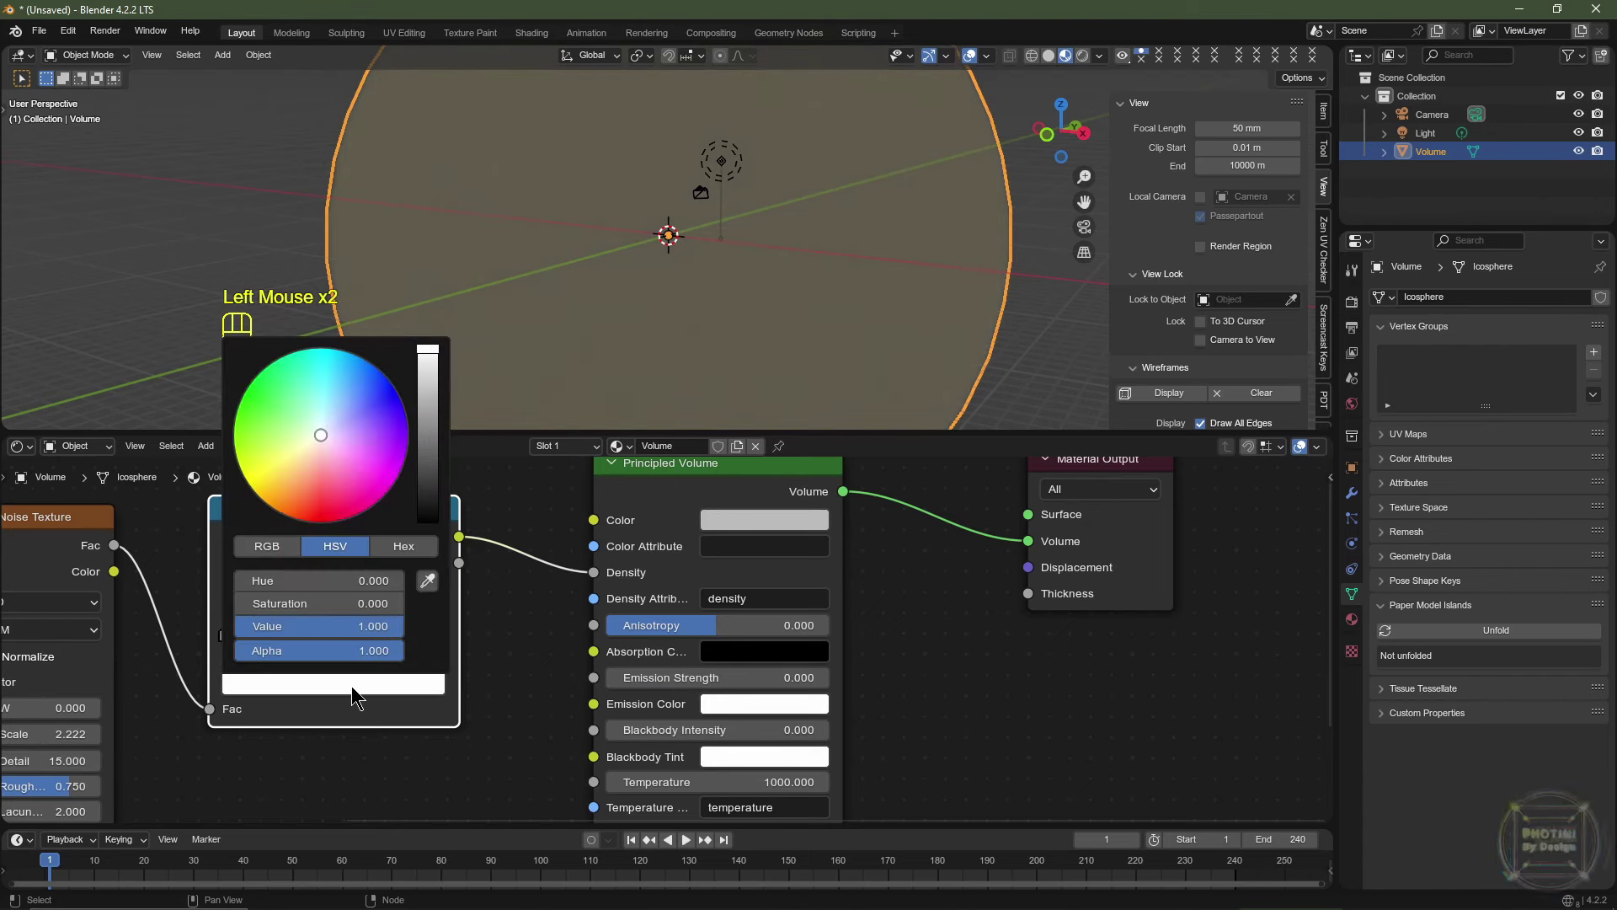
double_click(356, 694)
Make the ramp's second stop black at position 0.324 and set the interpolation to B-Spline.
click(239, 638)
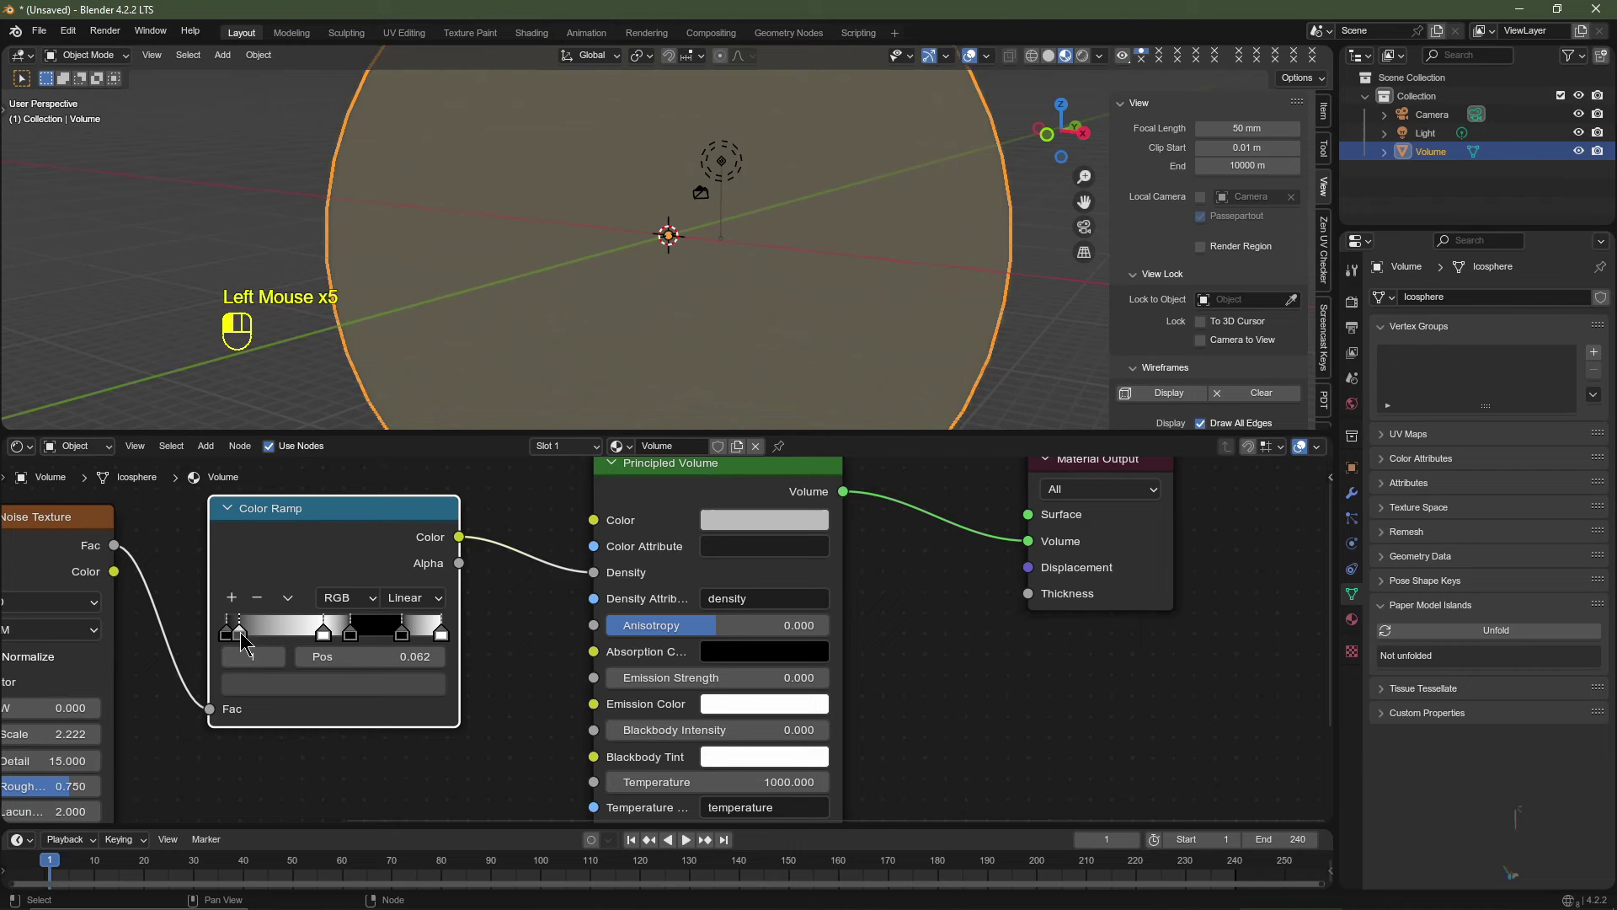
click(291, 687)
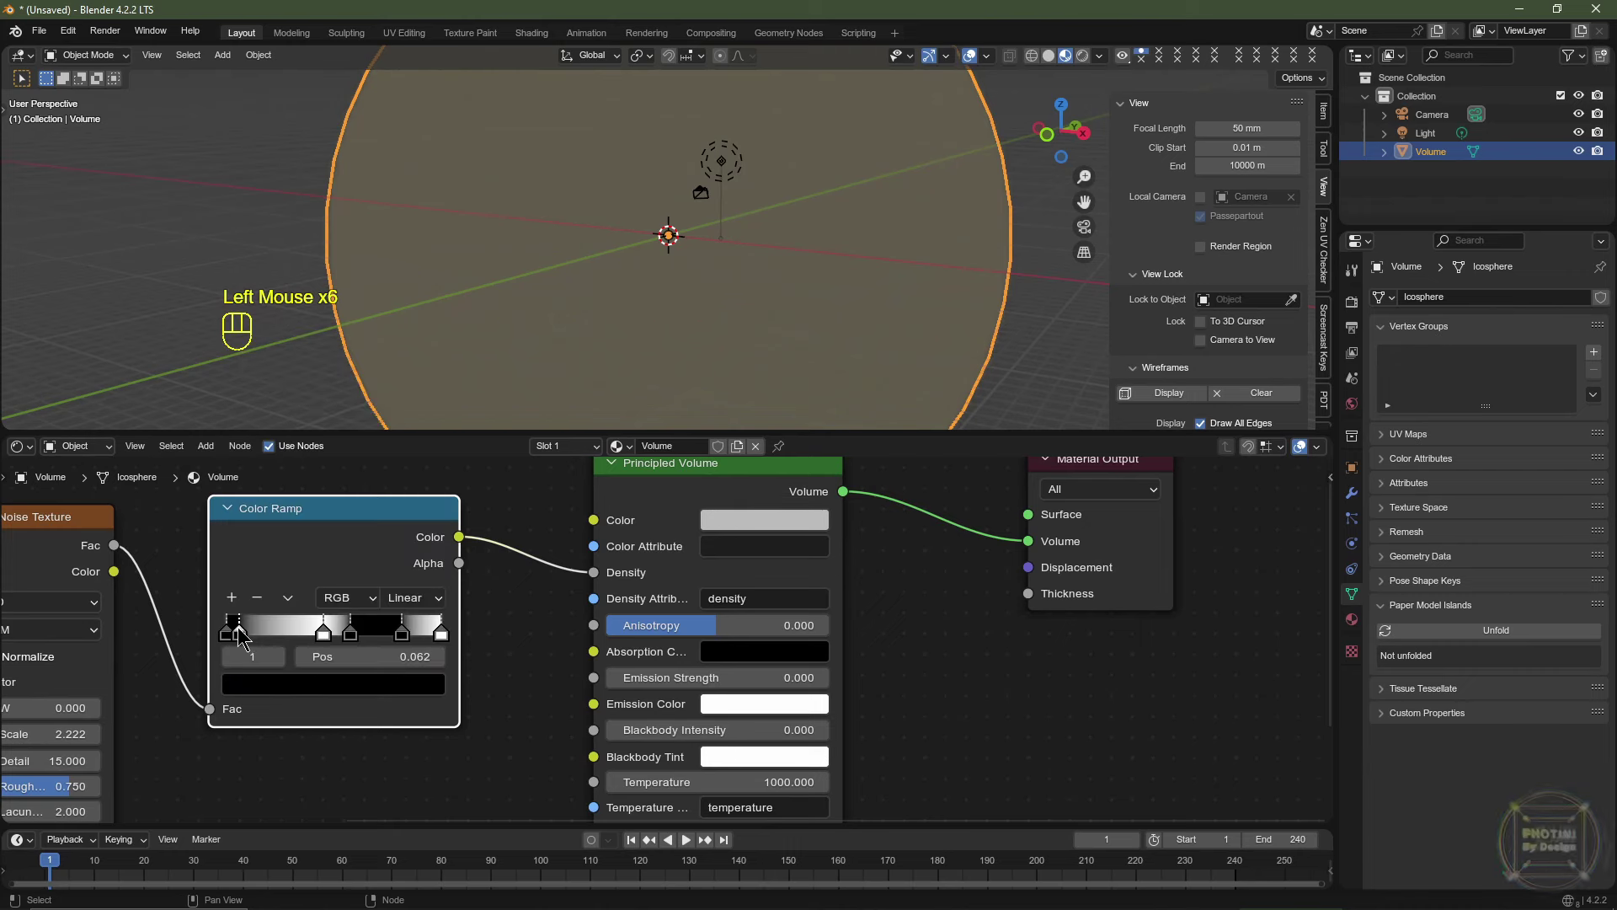
drag(240, 638, 303, 644)
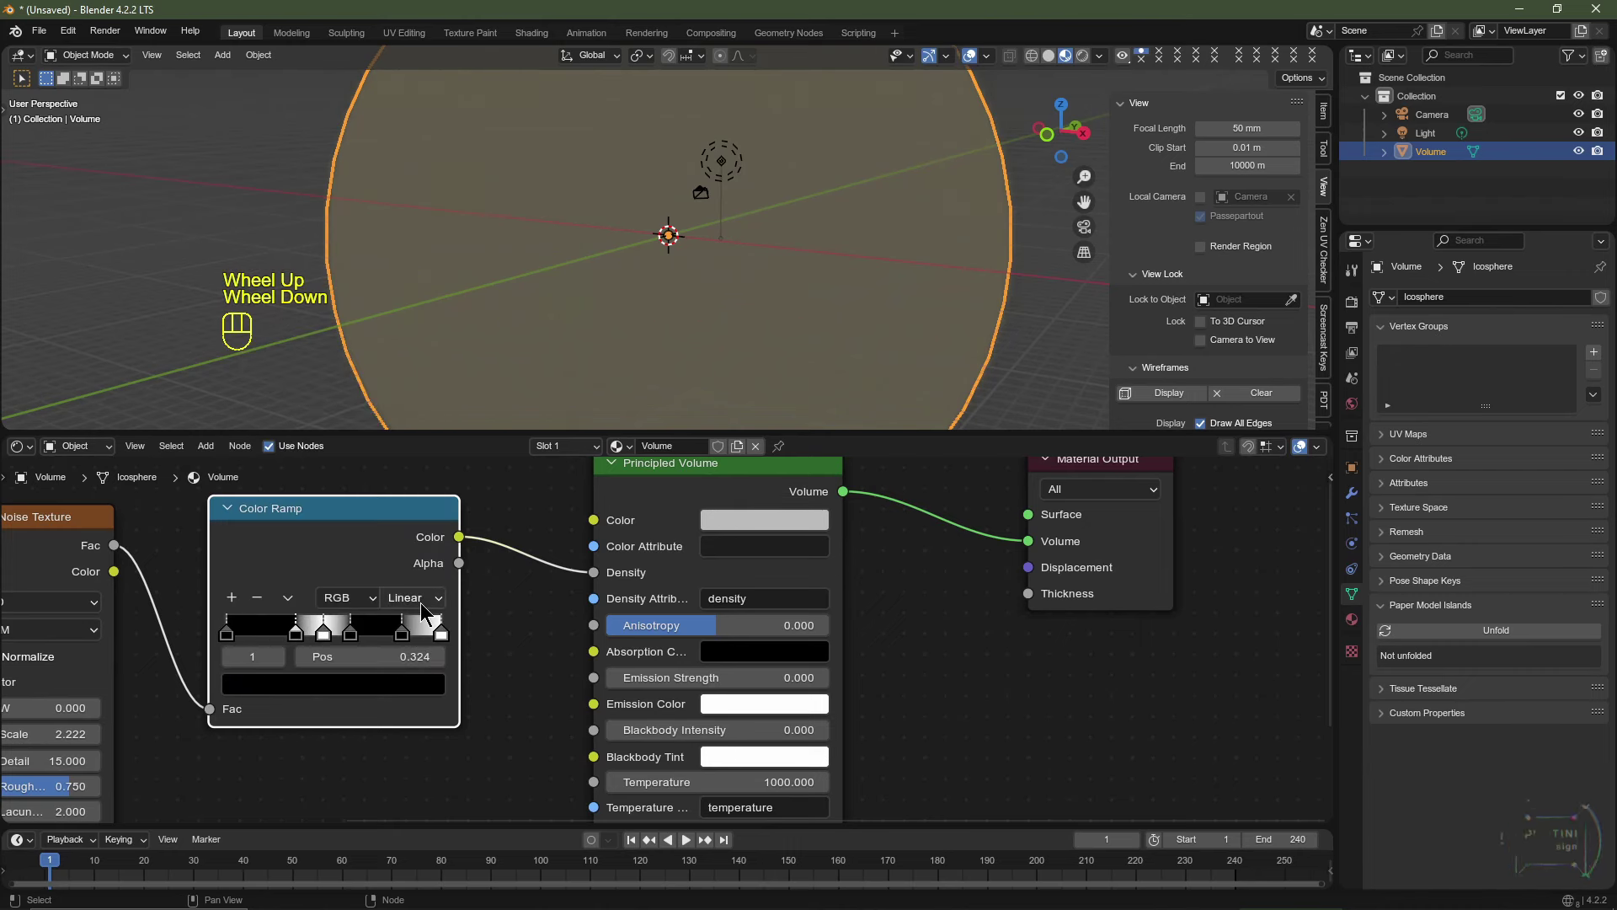
click(413, 598)
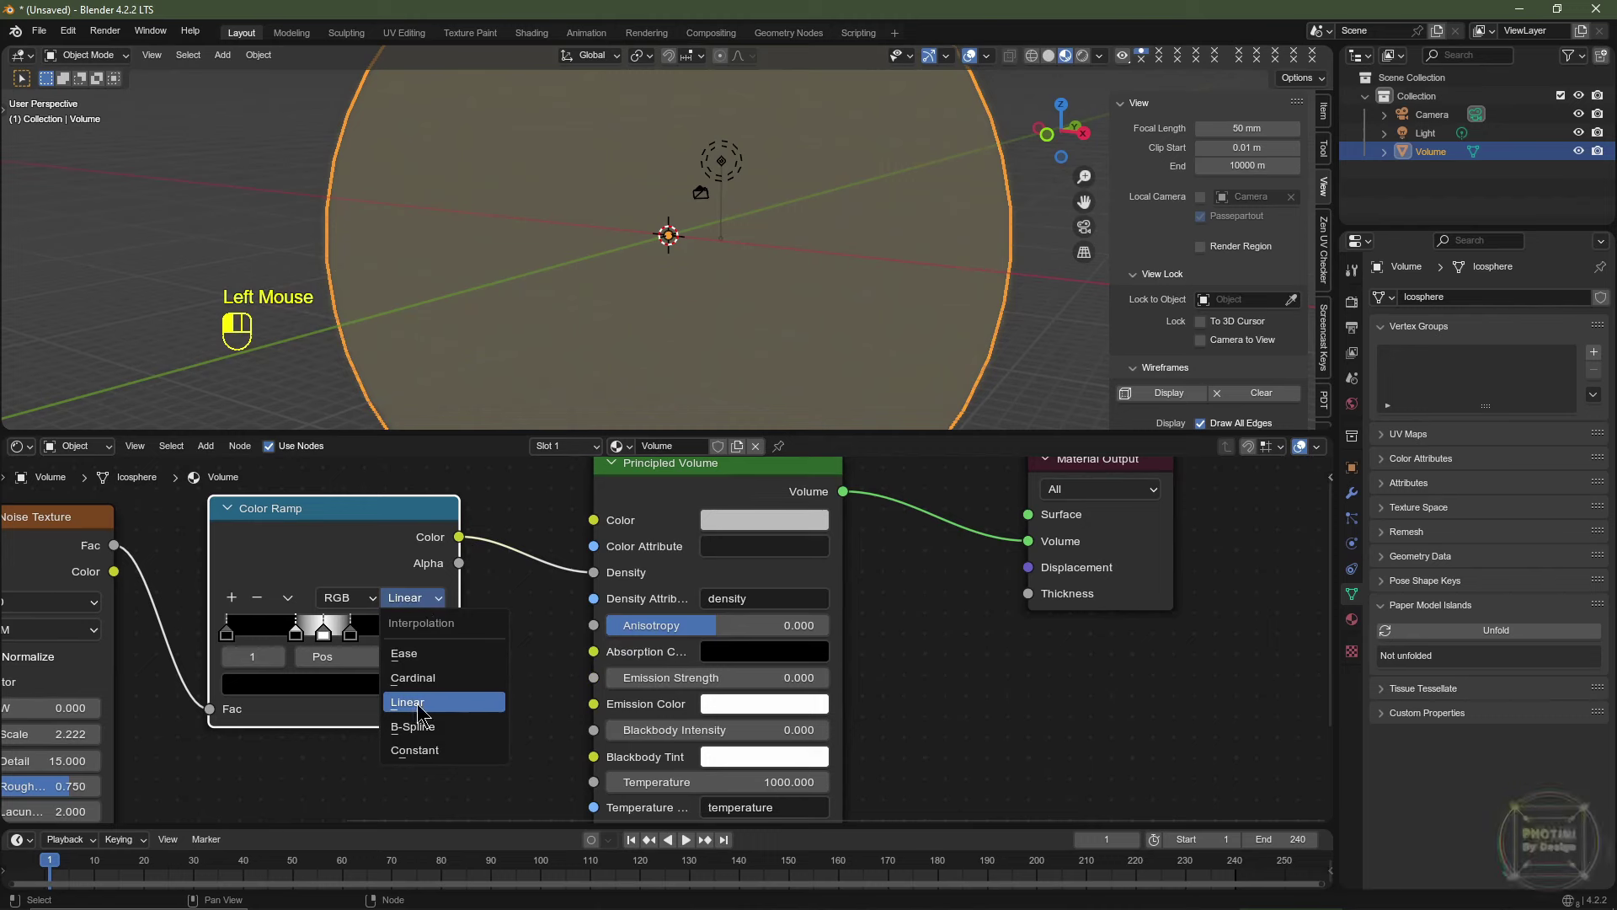
click(413, 726)
Shift the ramp's middle stops close together toward the white end, placing the second stop at position 0.567.
scroll(308, 641, up, 1)
click(311, 637)
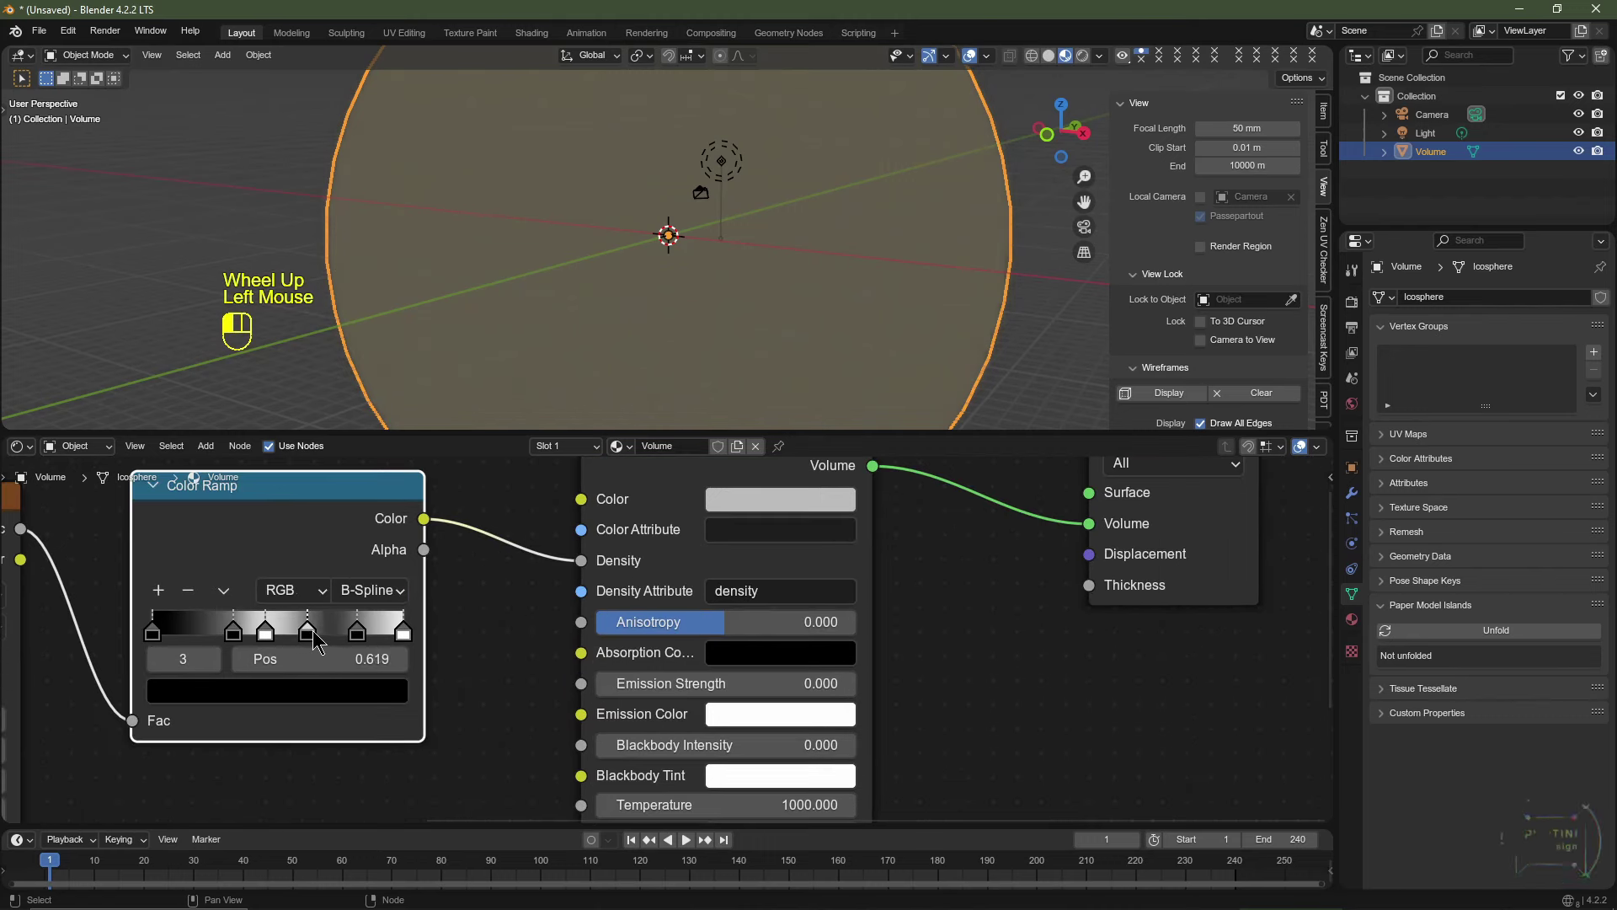
mouse_move(315, 641)
mouse_down()
mouse_move(354, 643)
mouse_move(242, 638)
mouse_move(295, 638)
mouse_up()
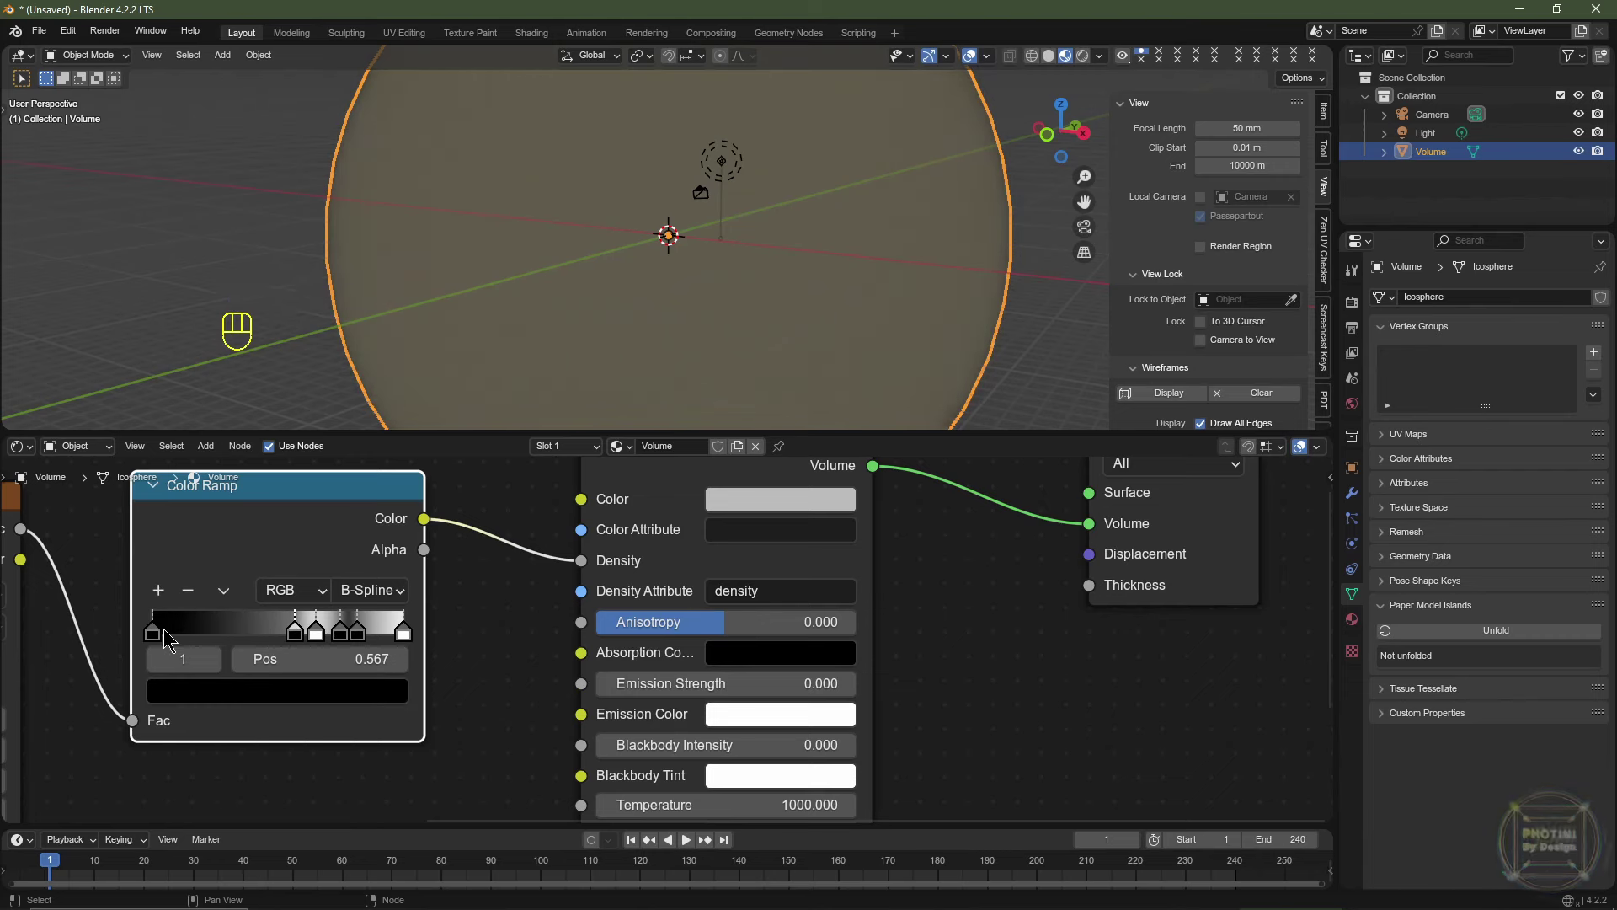
Move the ramp's first black stop to position 0.528, narrowing the dark-to-light transition of the volume density.
drag(169, 640, 299, 646)
scroll(300, 646, up, 4)
middle_drag(305, 619, 375, 660)
drag(396, 661, 356, 661)
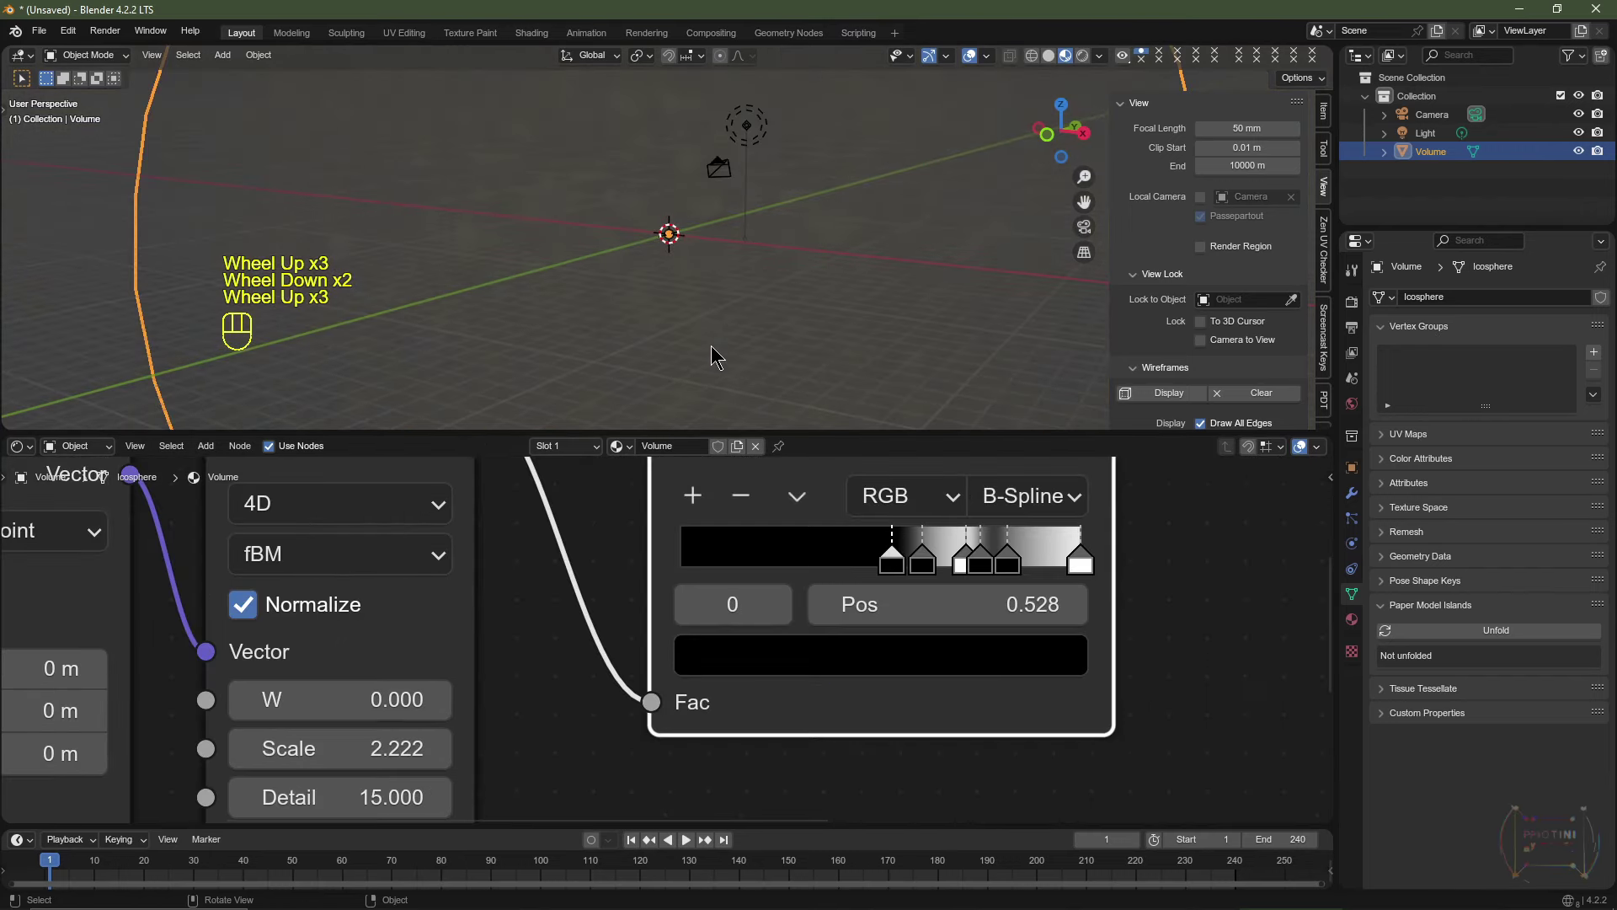
scroll(714, 356, up, 1)
scroll(714, 356, down, 1)
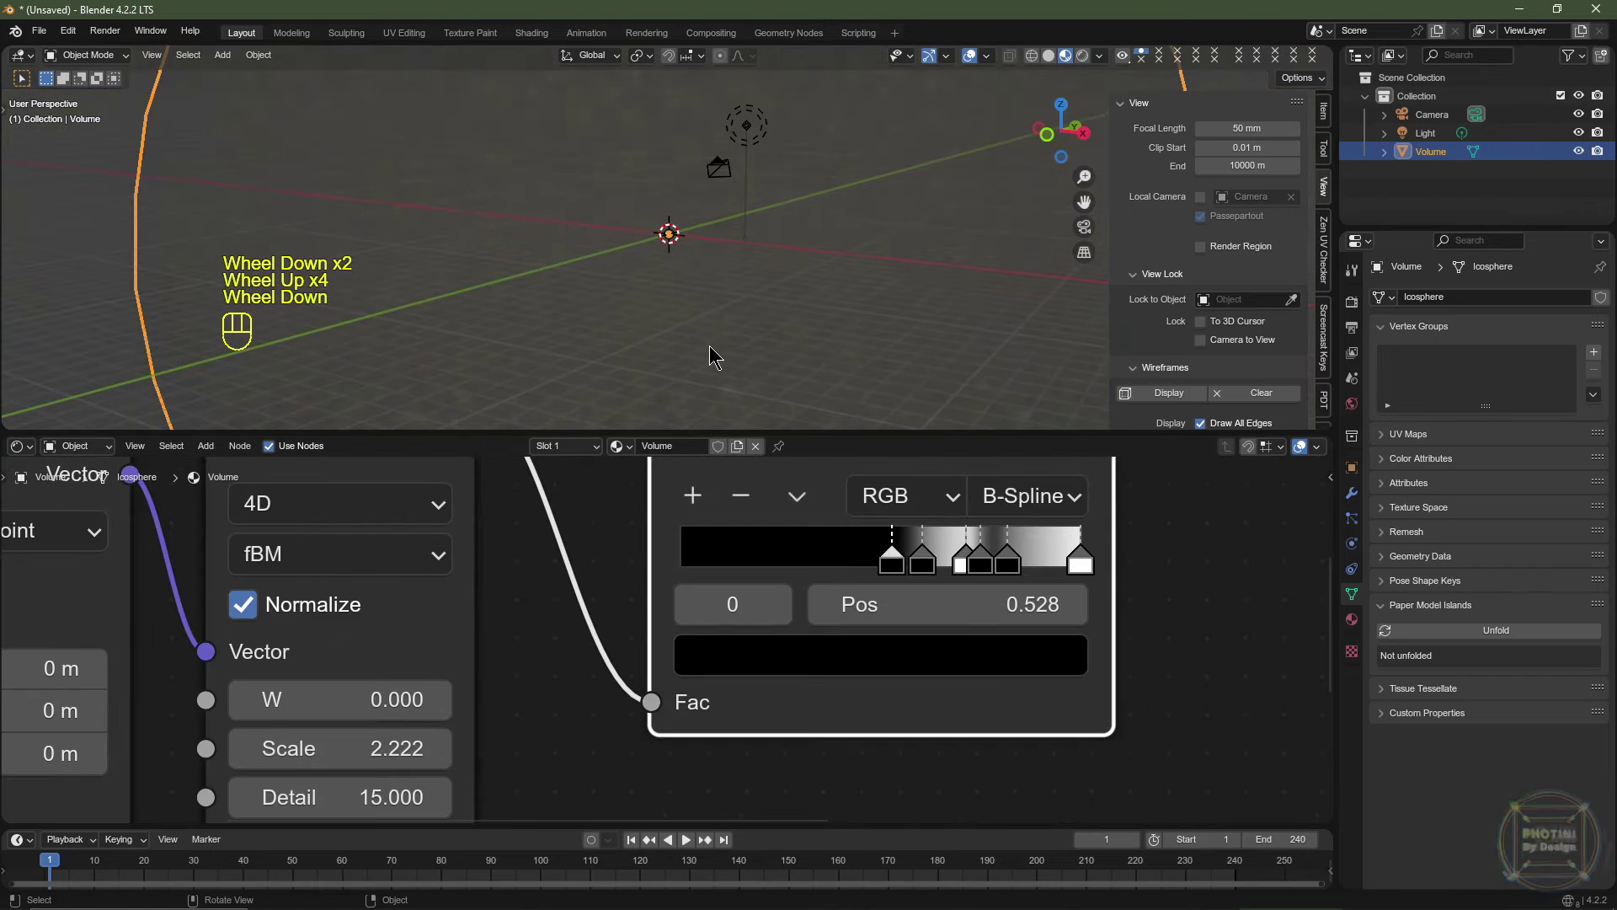
Set the Noise Texture's scale to 0.25 to enlarge the cloud pattern in the volume.
click(380, 750)
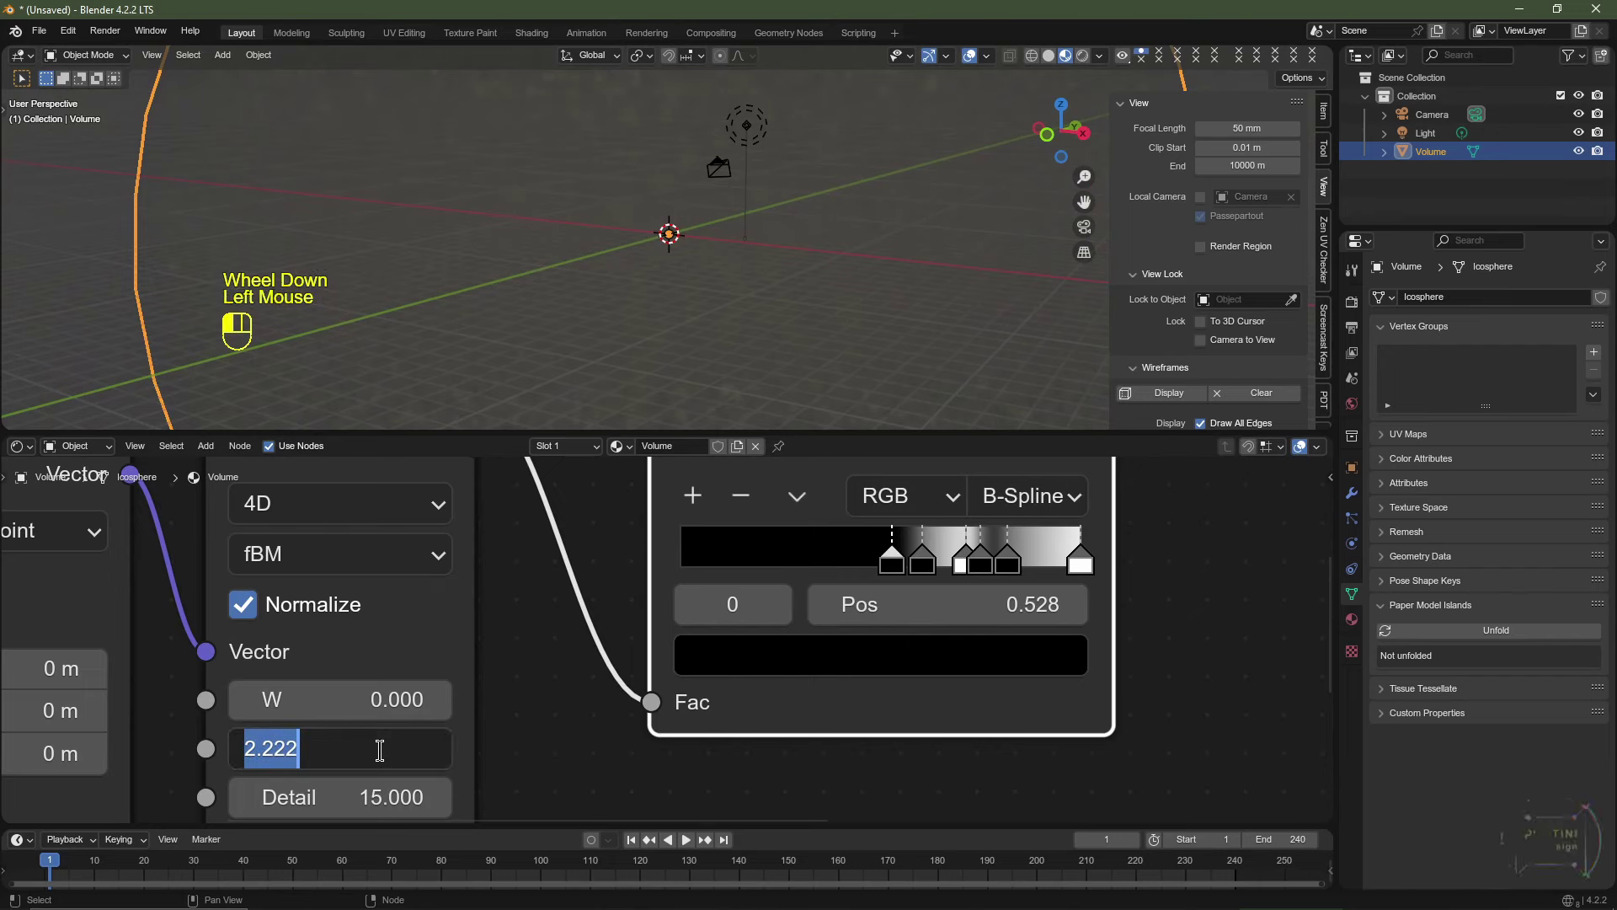
text(.25)
key(Return)
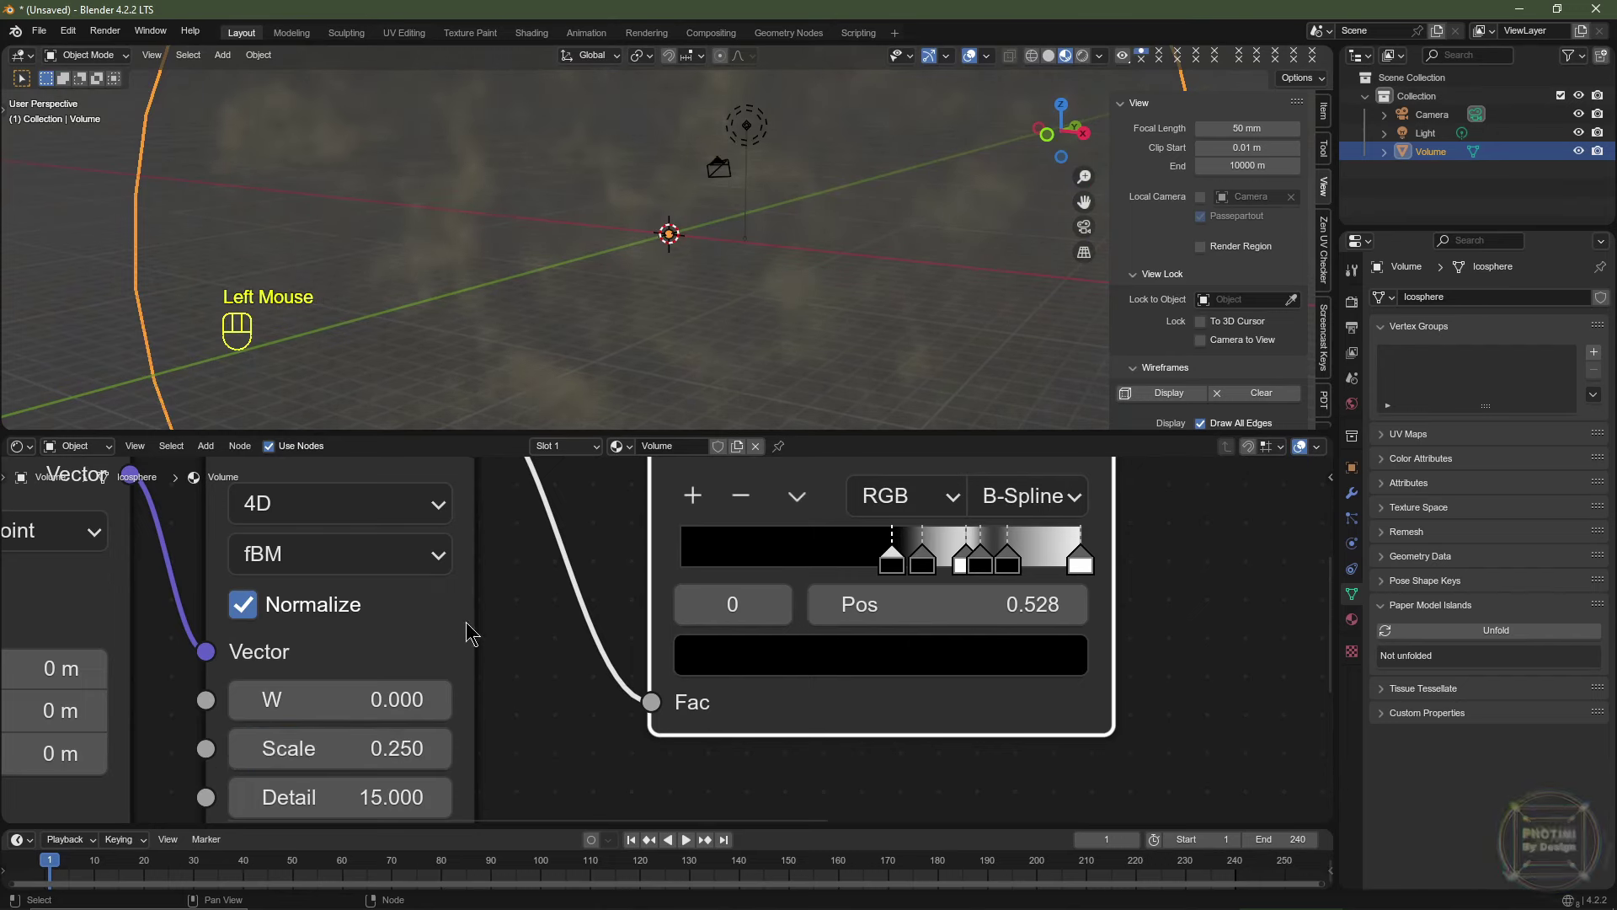
mouse_move(734, 252)
middle_down()
mouse_move(786, 278)
mouse_move(780, 227)
mouse_move(747, 267)
middle_up()
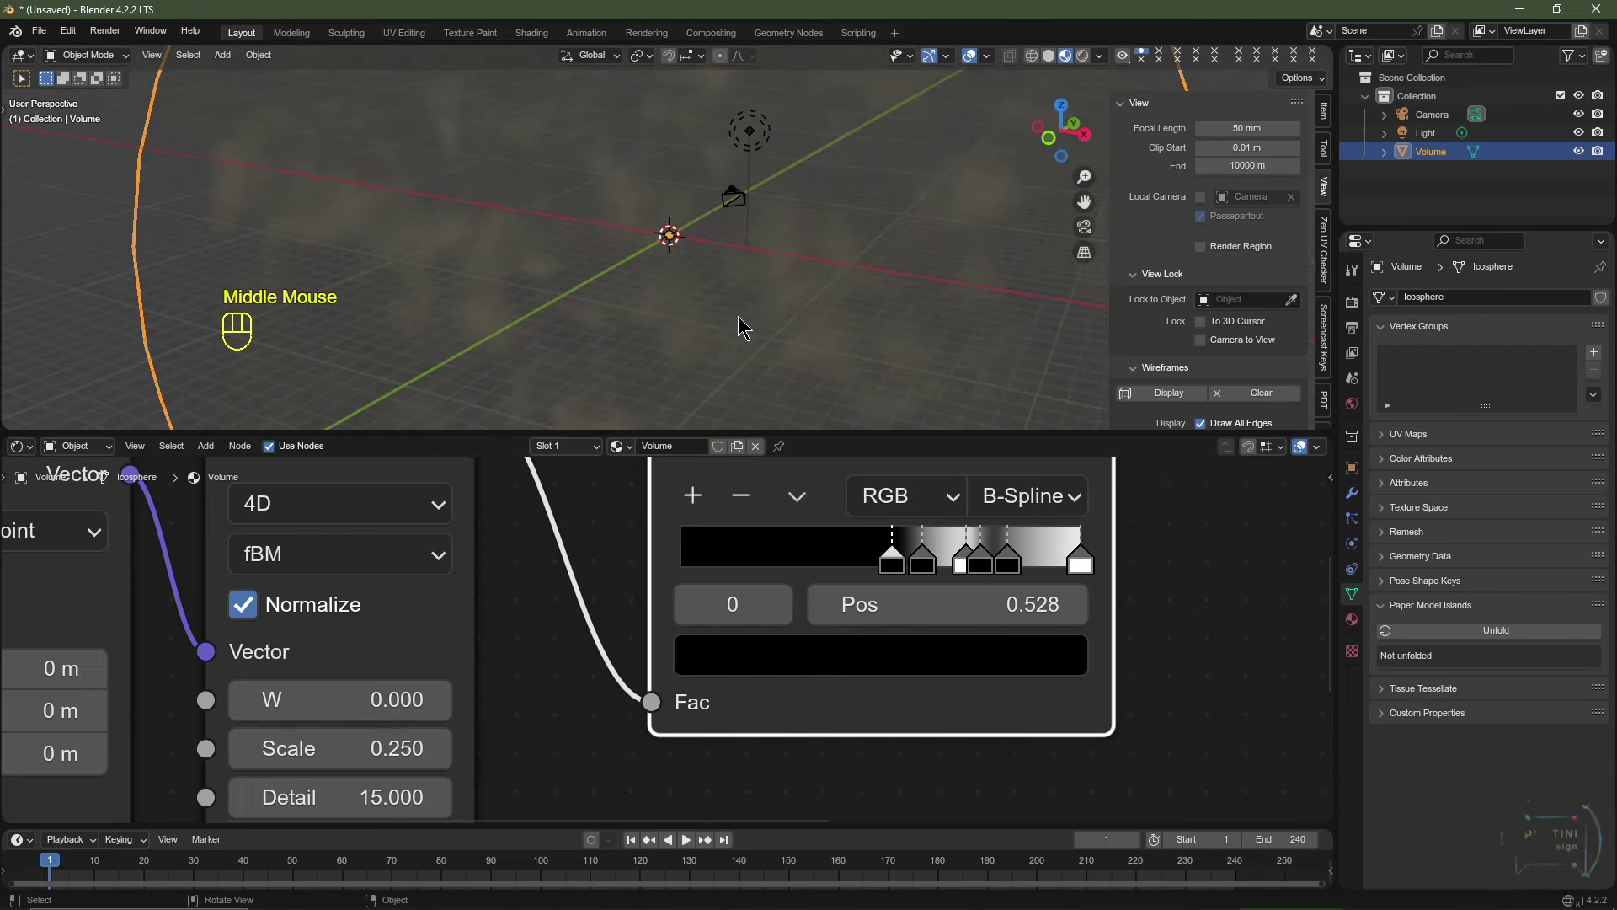
Set the density ramp's first black stop to position 0.495 and shift the inner stops slightly darkward, placing the second-to-last one at 0.785.
middle_drag(888, 557, 635, 611)
click(635, 611)
click(635, 612)
click(775, 658)
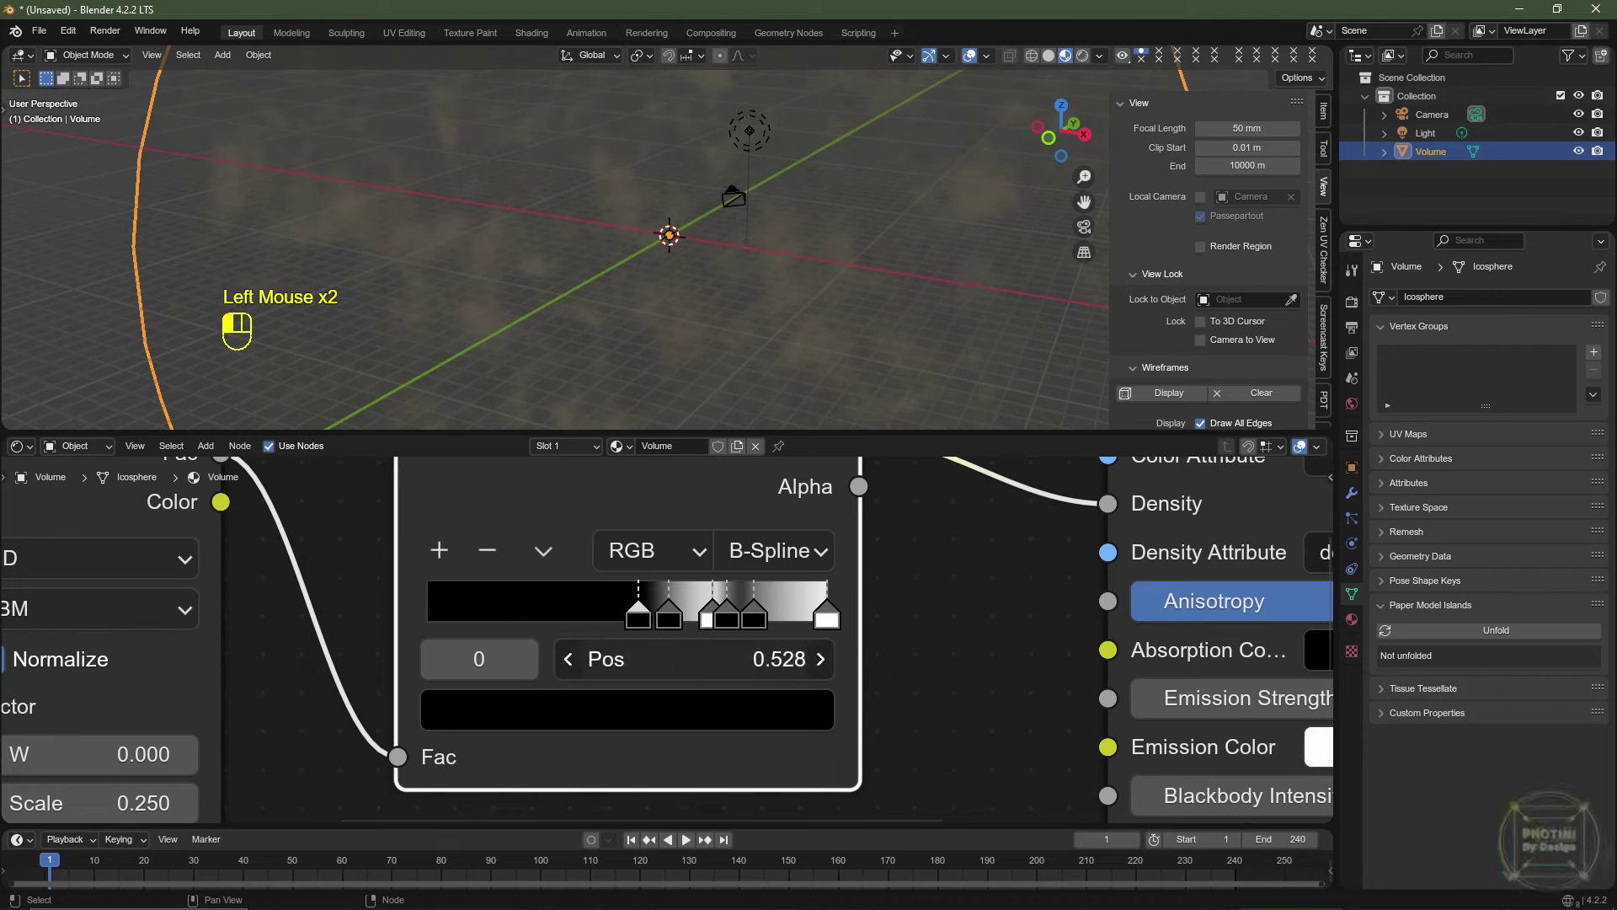
text(.)
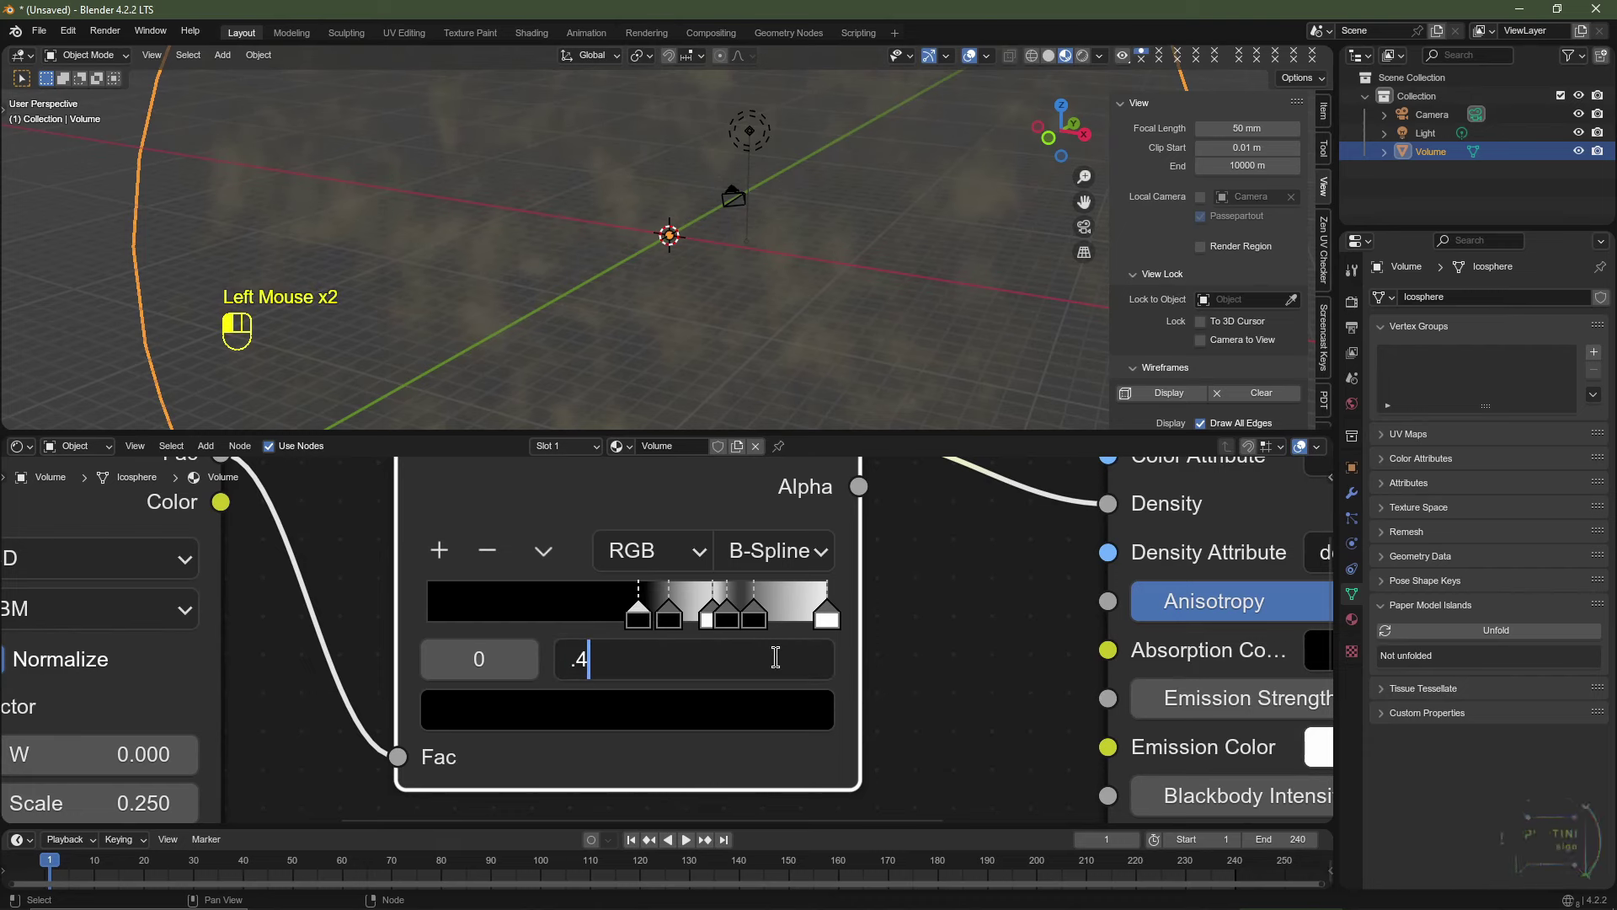
text(495)
key(Return)
scroll(816, 263, down, 2)
scroll(843, 303, up, 2)
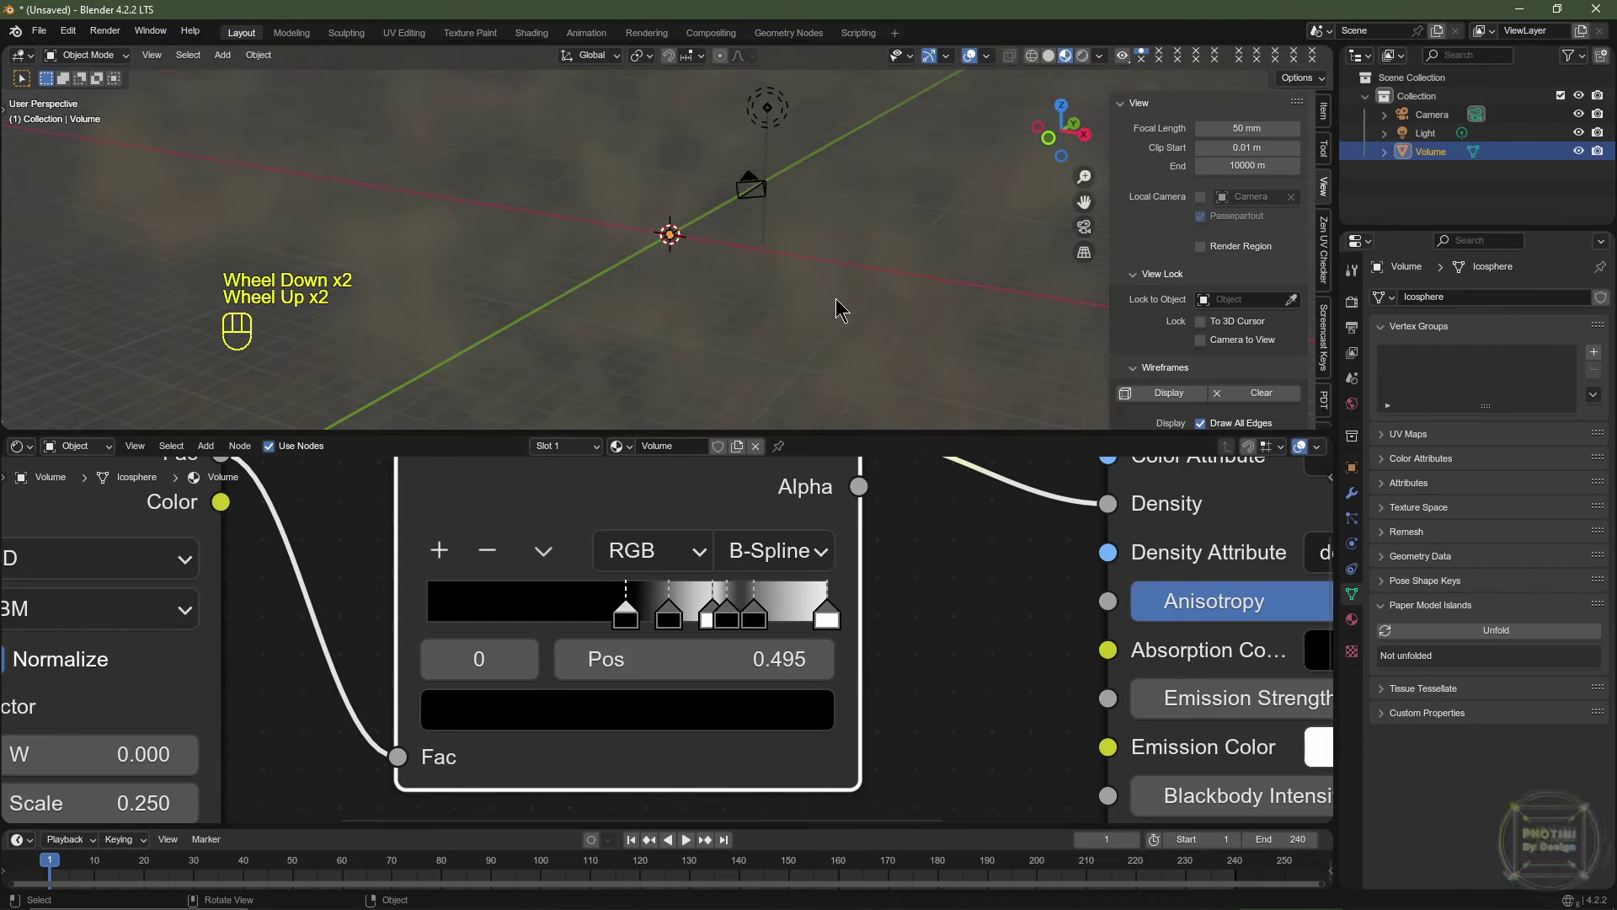
middle_drag(842, 303, 788, 300)
mouse_move(709, 613)
mouse_down()
mouse_move(694, 620)
mouse_move(740, 618)
mouse_up()
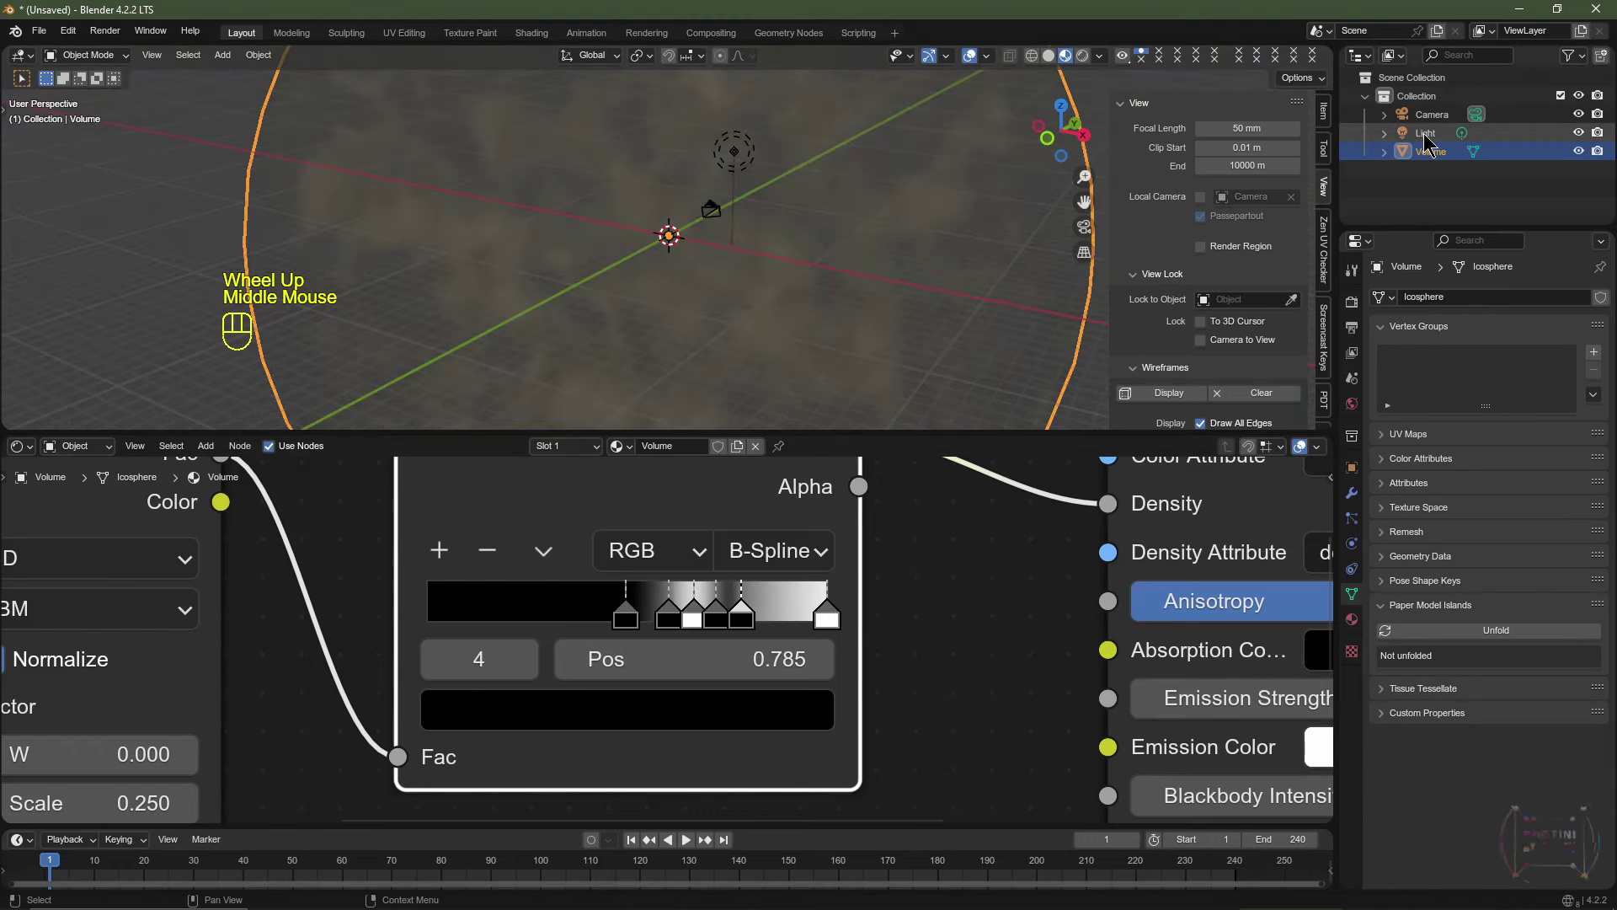
Delete the point light from the scene.
click(1425, 134)
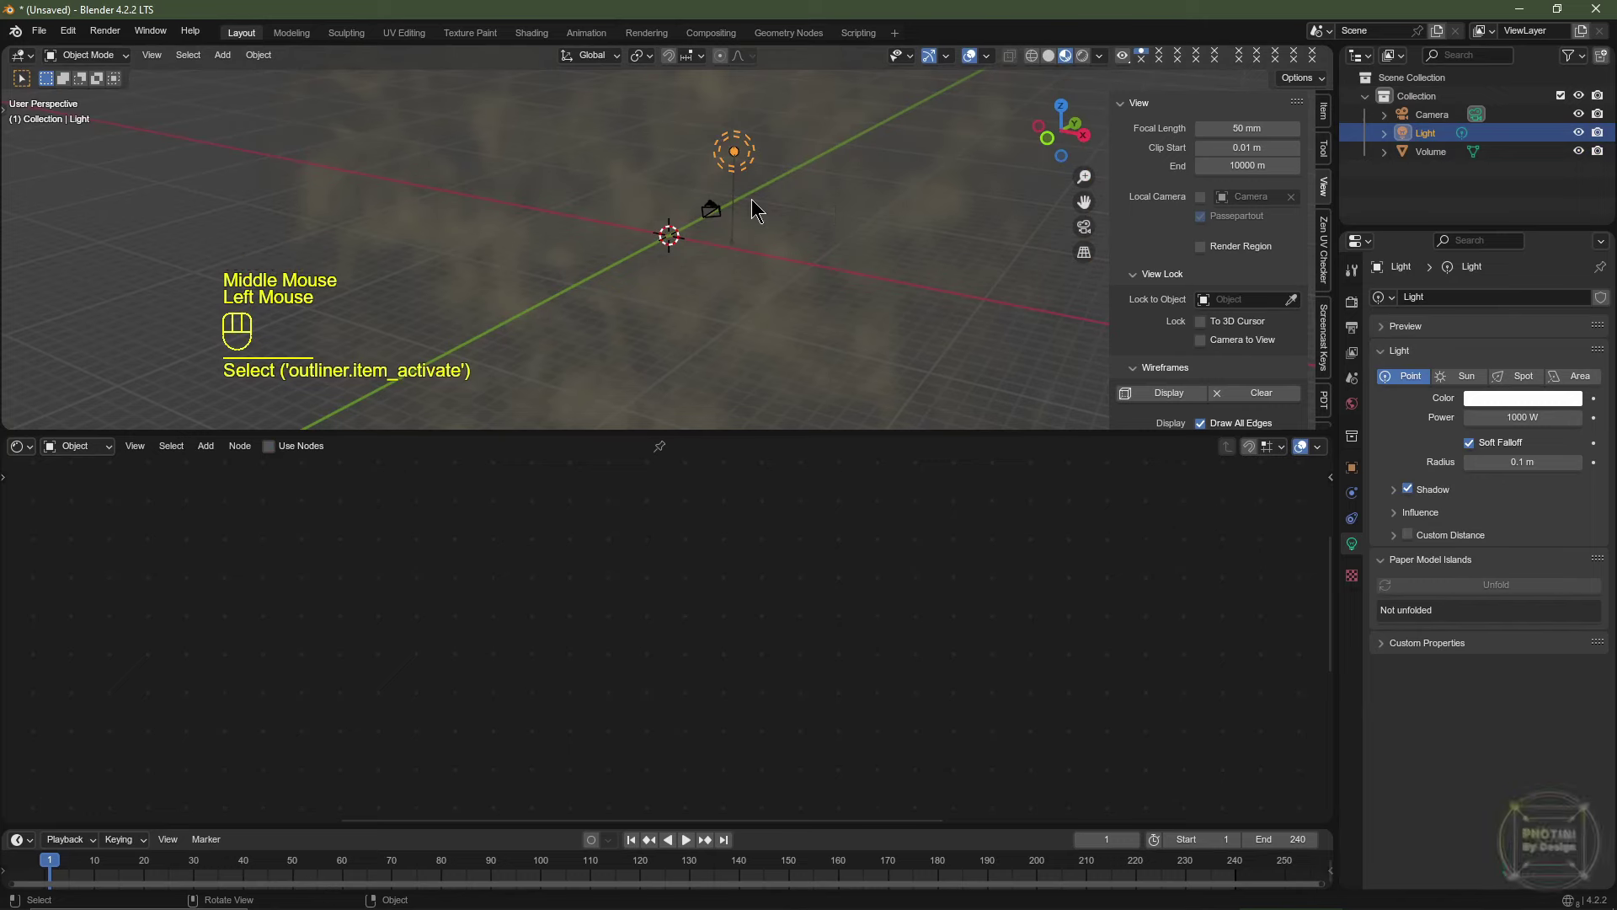
key(Delete)
shift+middle_drag(751, 199, 689, 255)
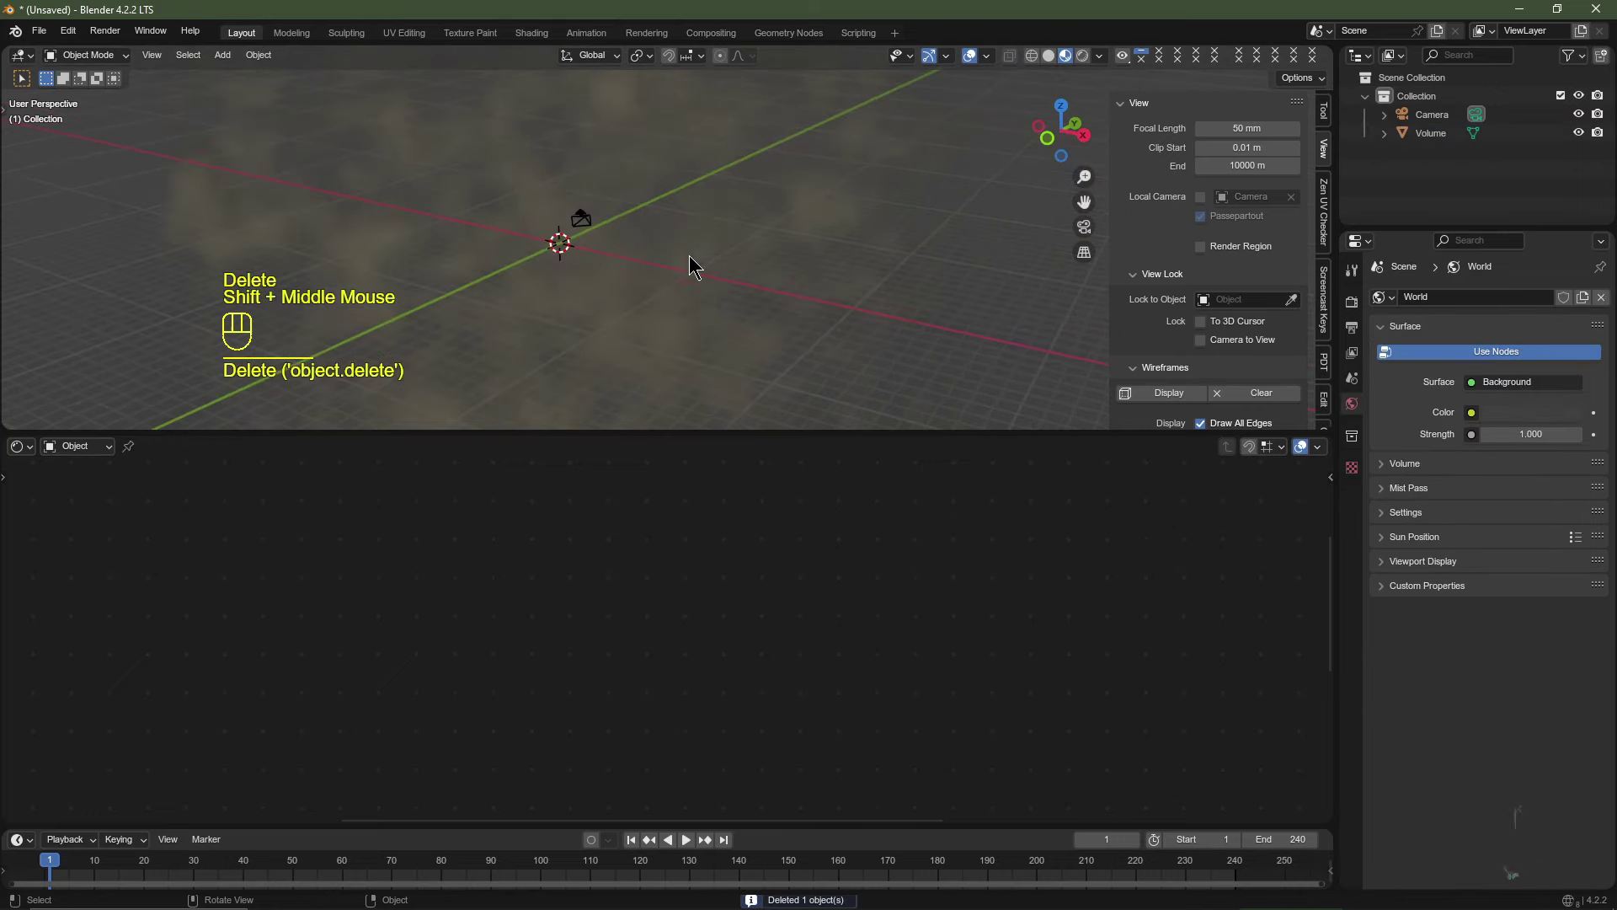
Duplicate the volume material's Color Ramp with its noise input kept, and connect the copy's Color output to the Principled Volume's Color.
click(754, 198)
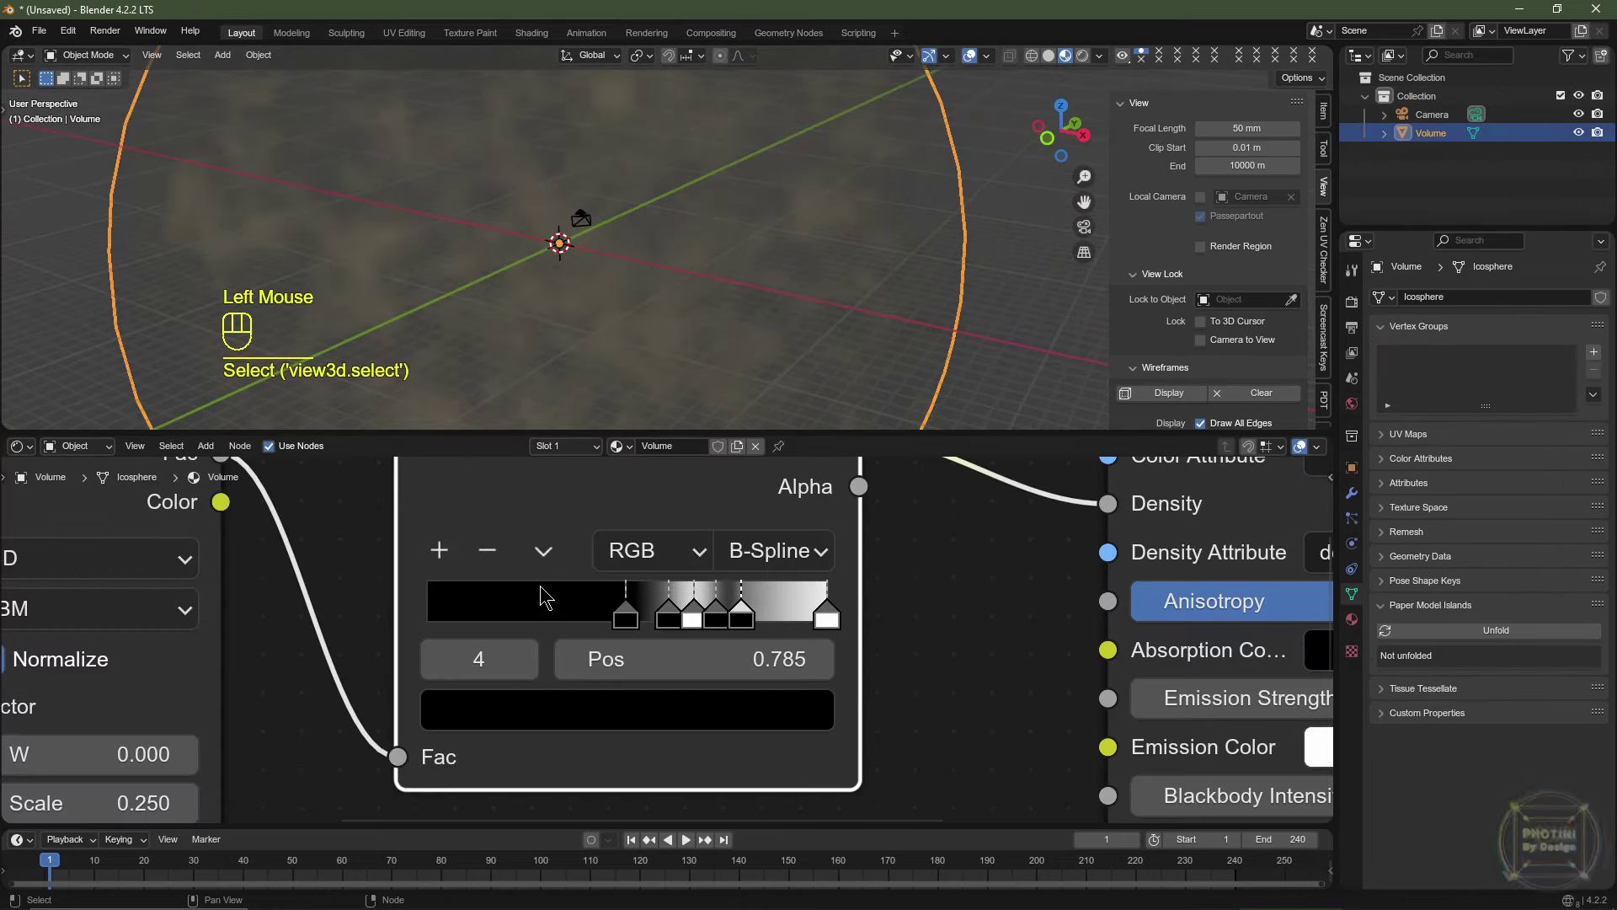
scroll(546, 600, down, 3)
drag(671, 556, 669, 729)
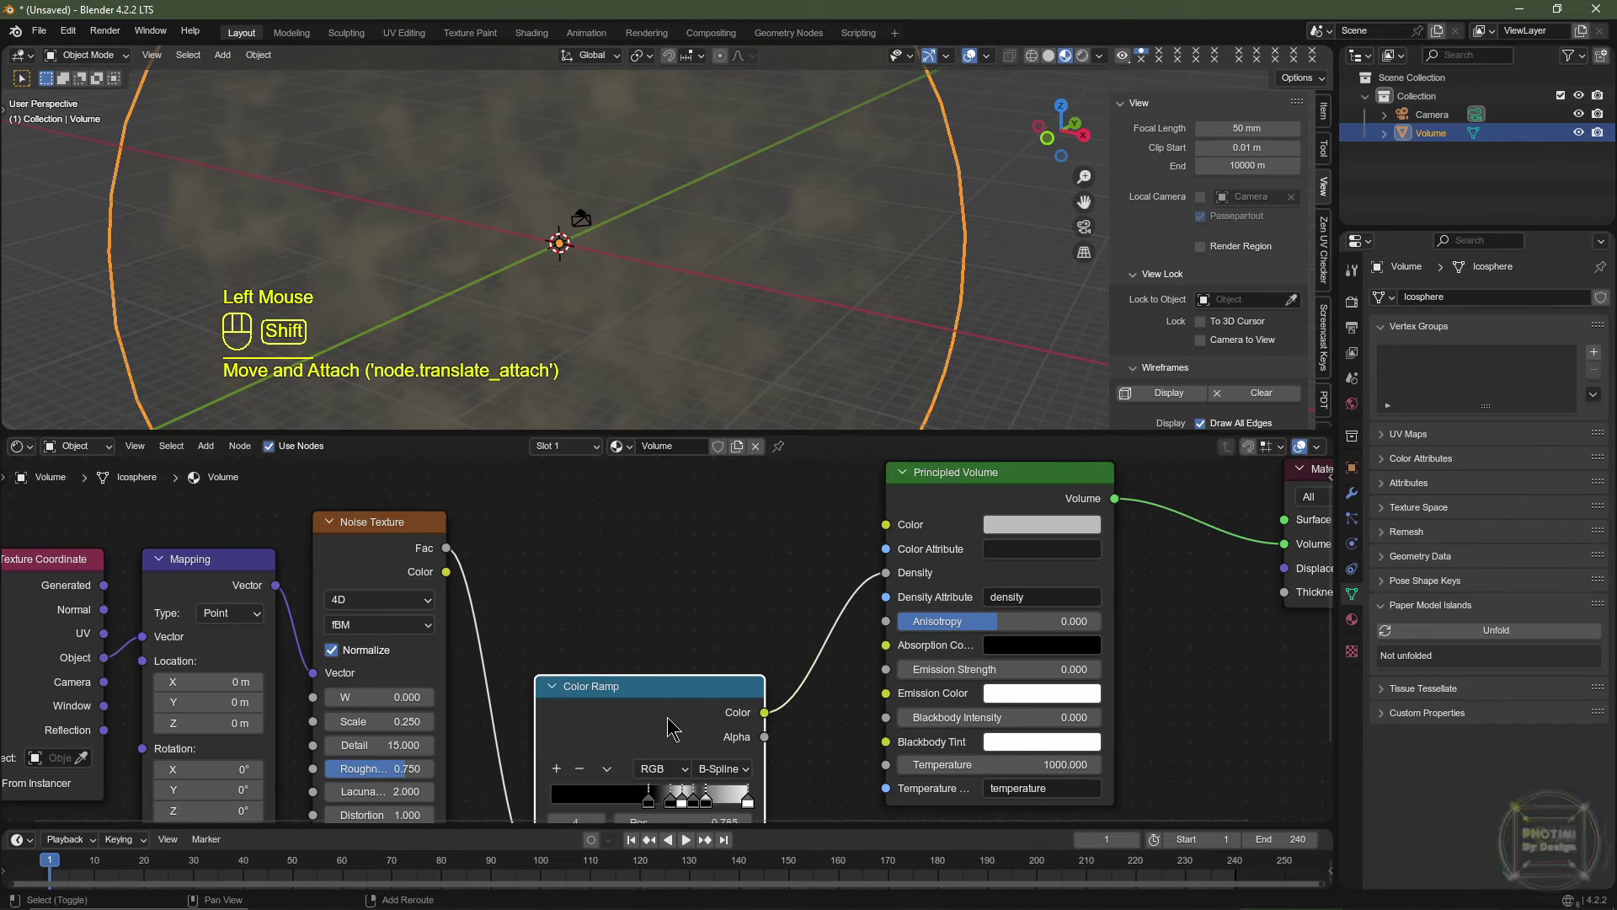
key(ctrl+shift+d)
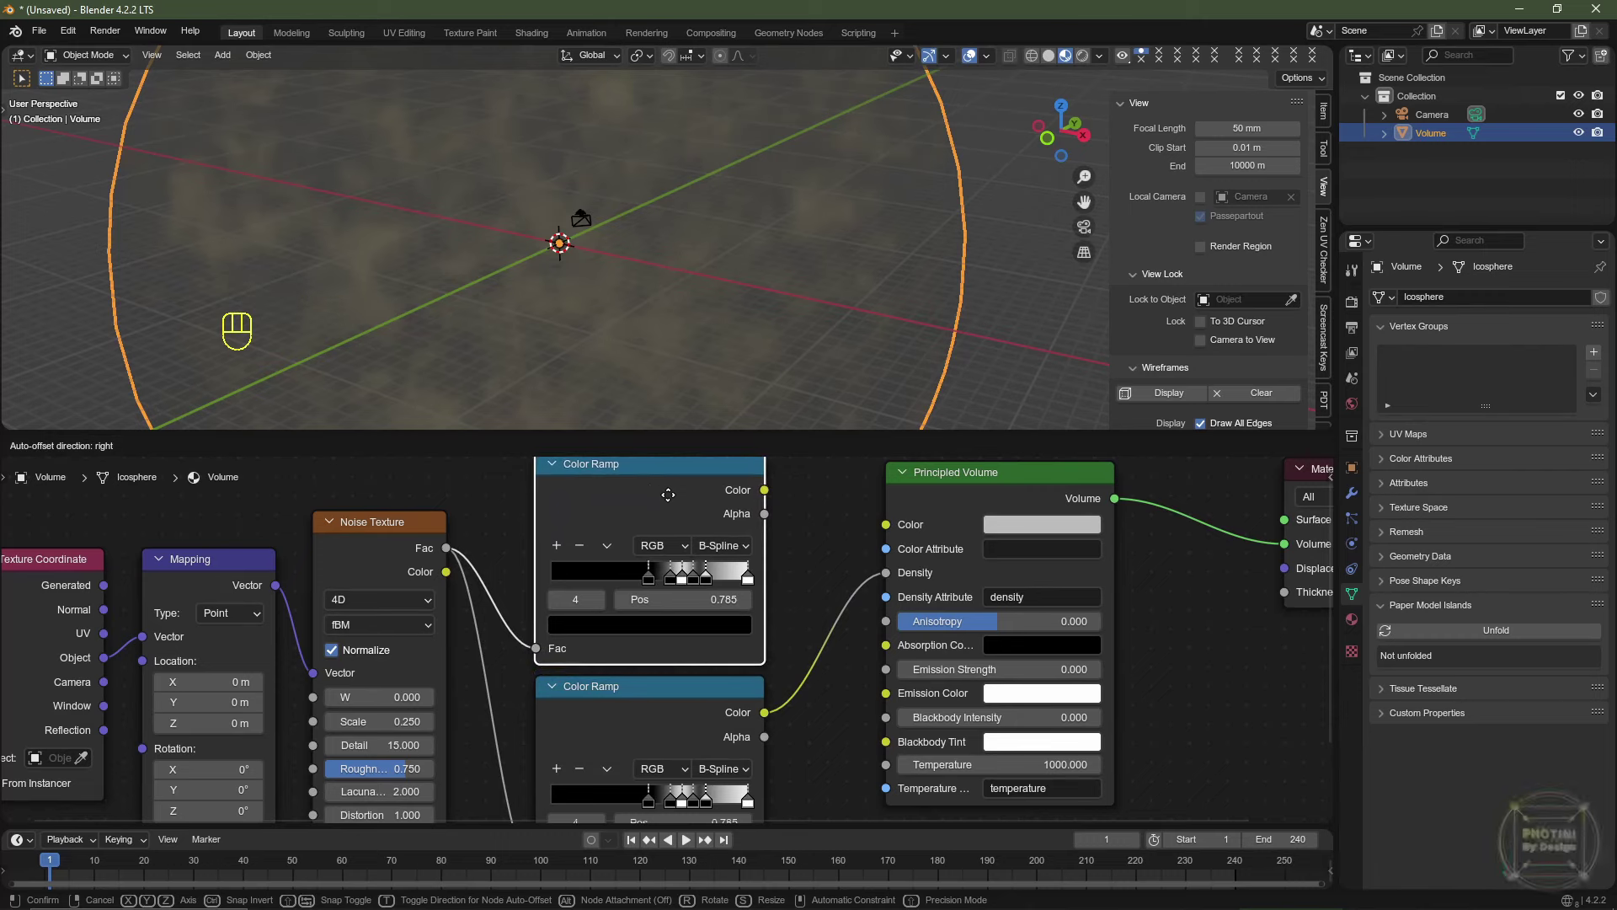
click(668, 494)
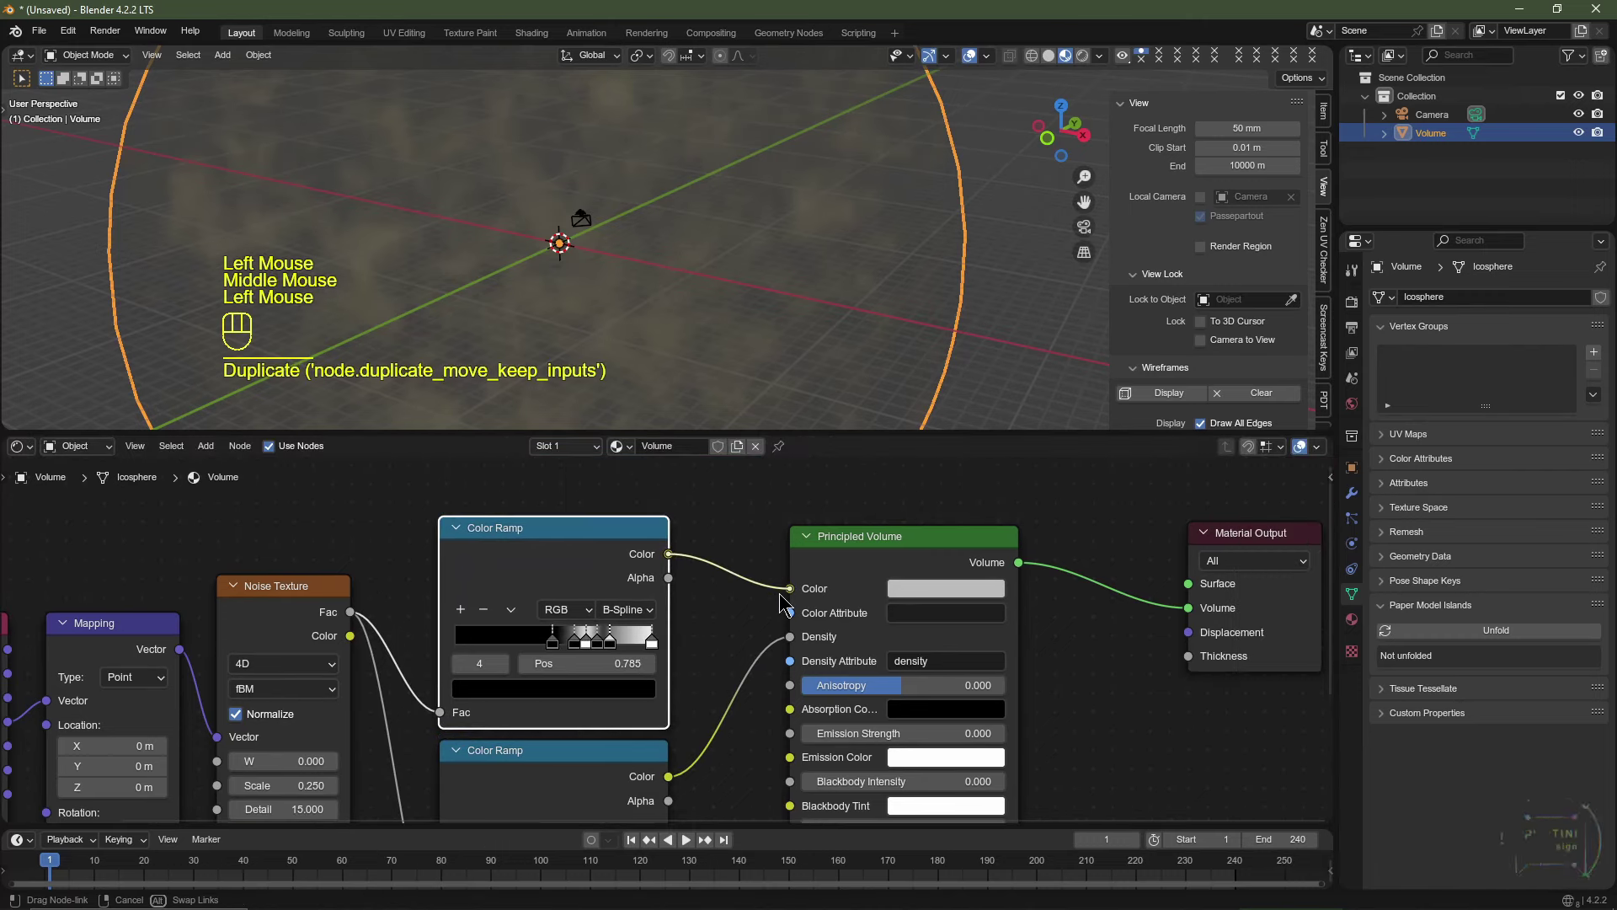
drag(764, 489, 885, 524)
Make the new color ramp's first stop a light sky blue with hue 0.583 and full value.
scroll(489, 657, up, 3)
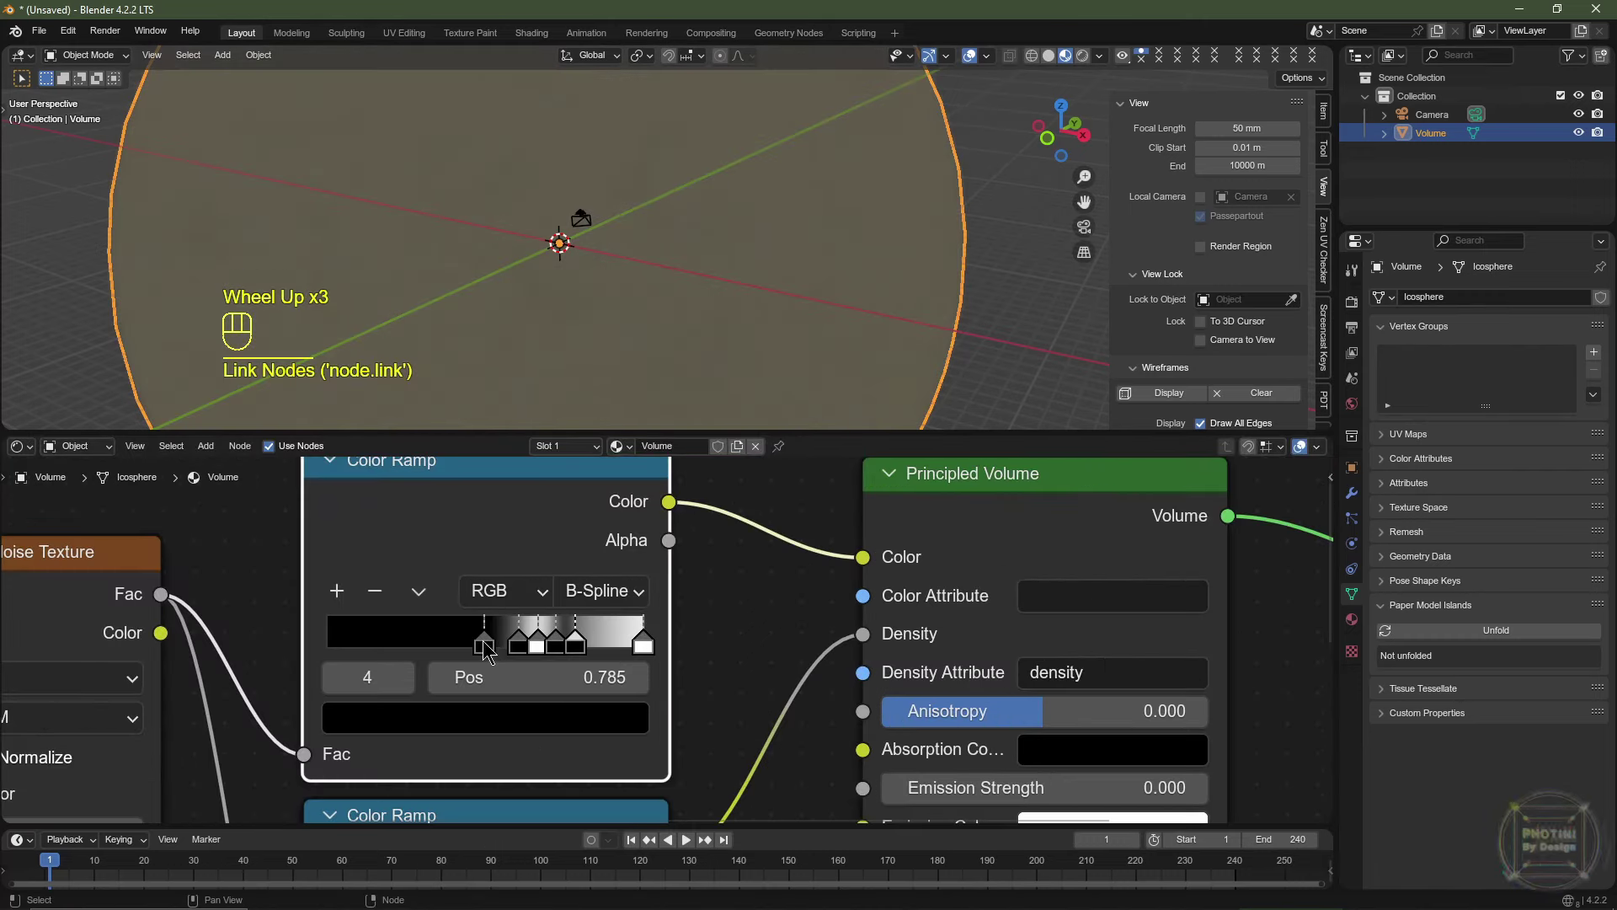
click(486, 647)
click(502, 719)
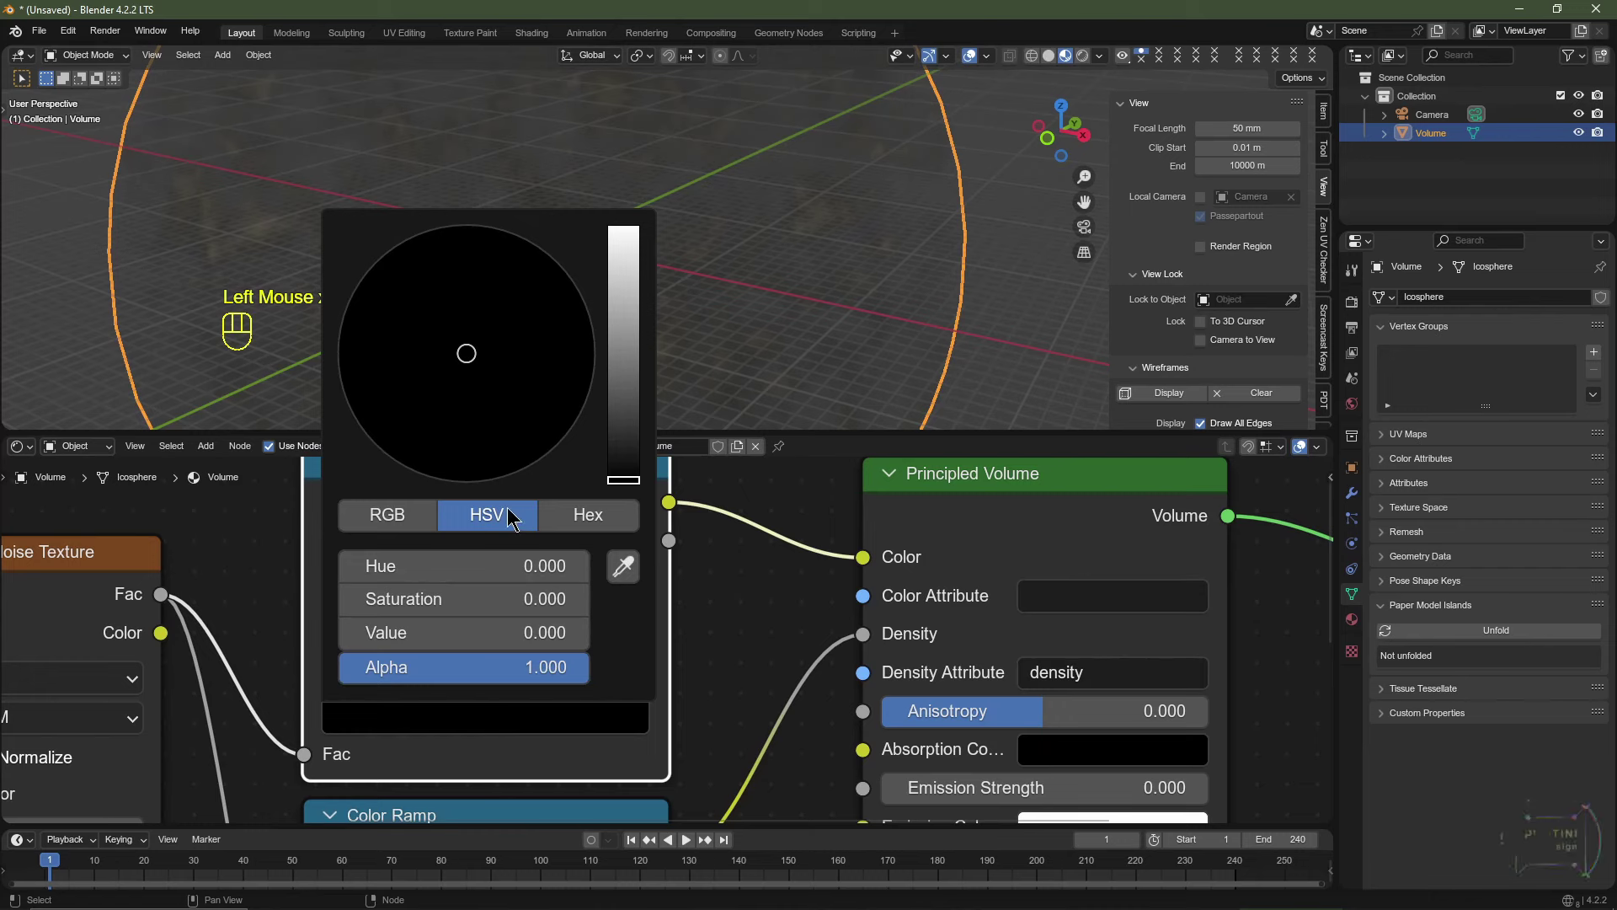
scroll(505, 397, up, 20)
click(519, 247)
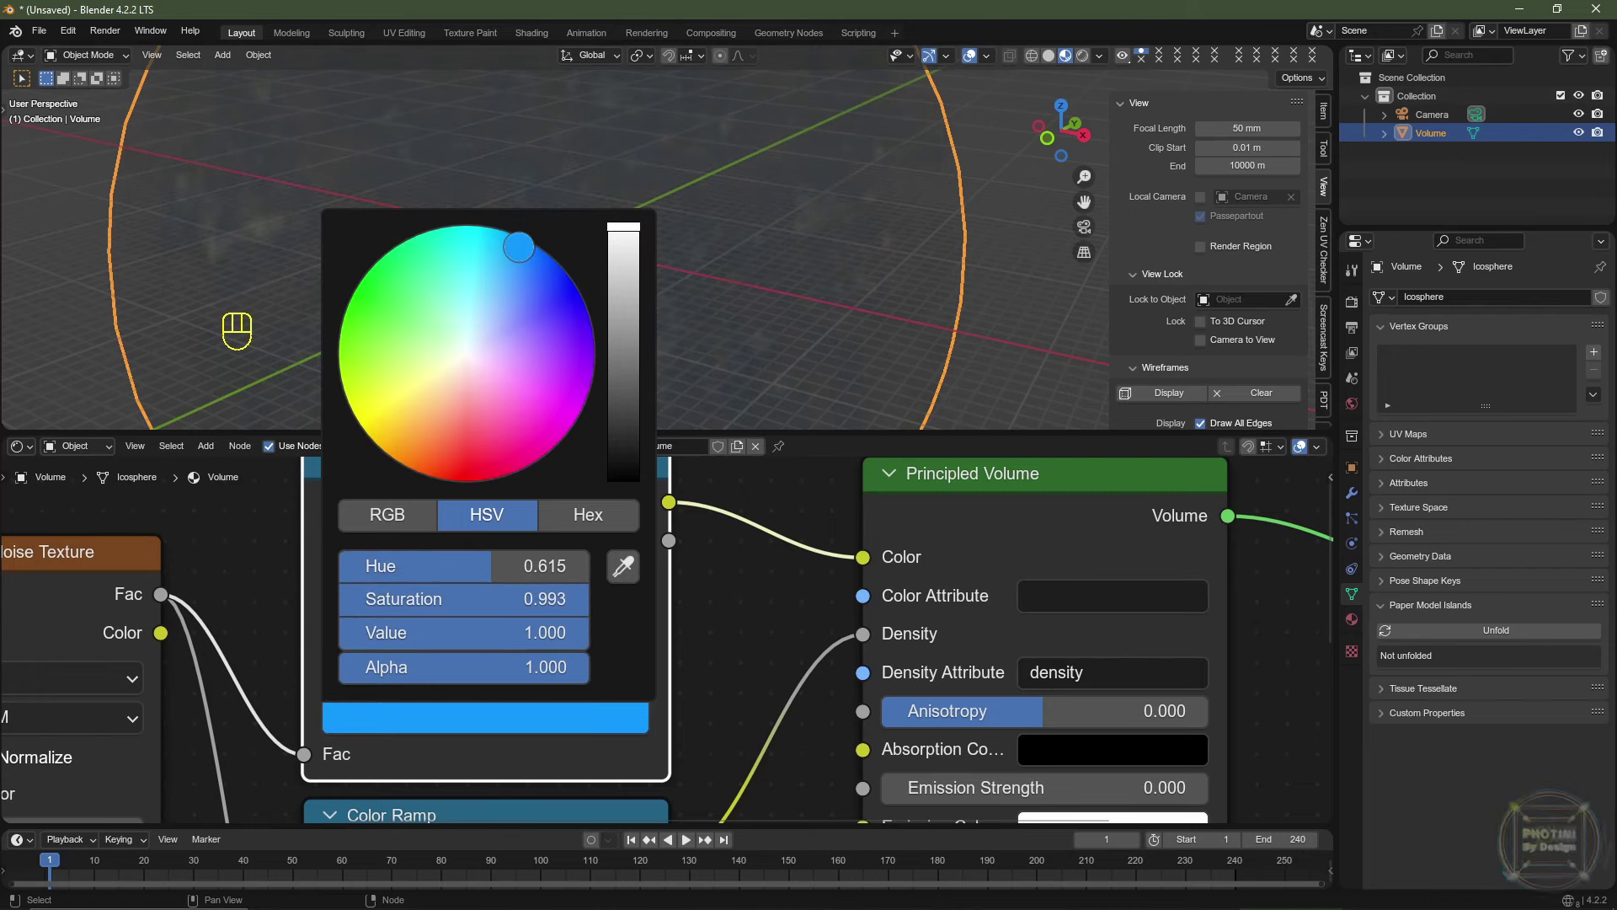
drag(519, 248, 501, 229)
drag(531, 600, 485, 600)
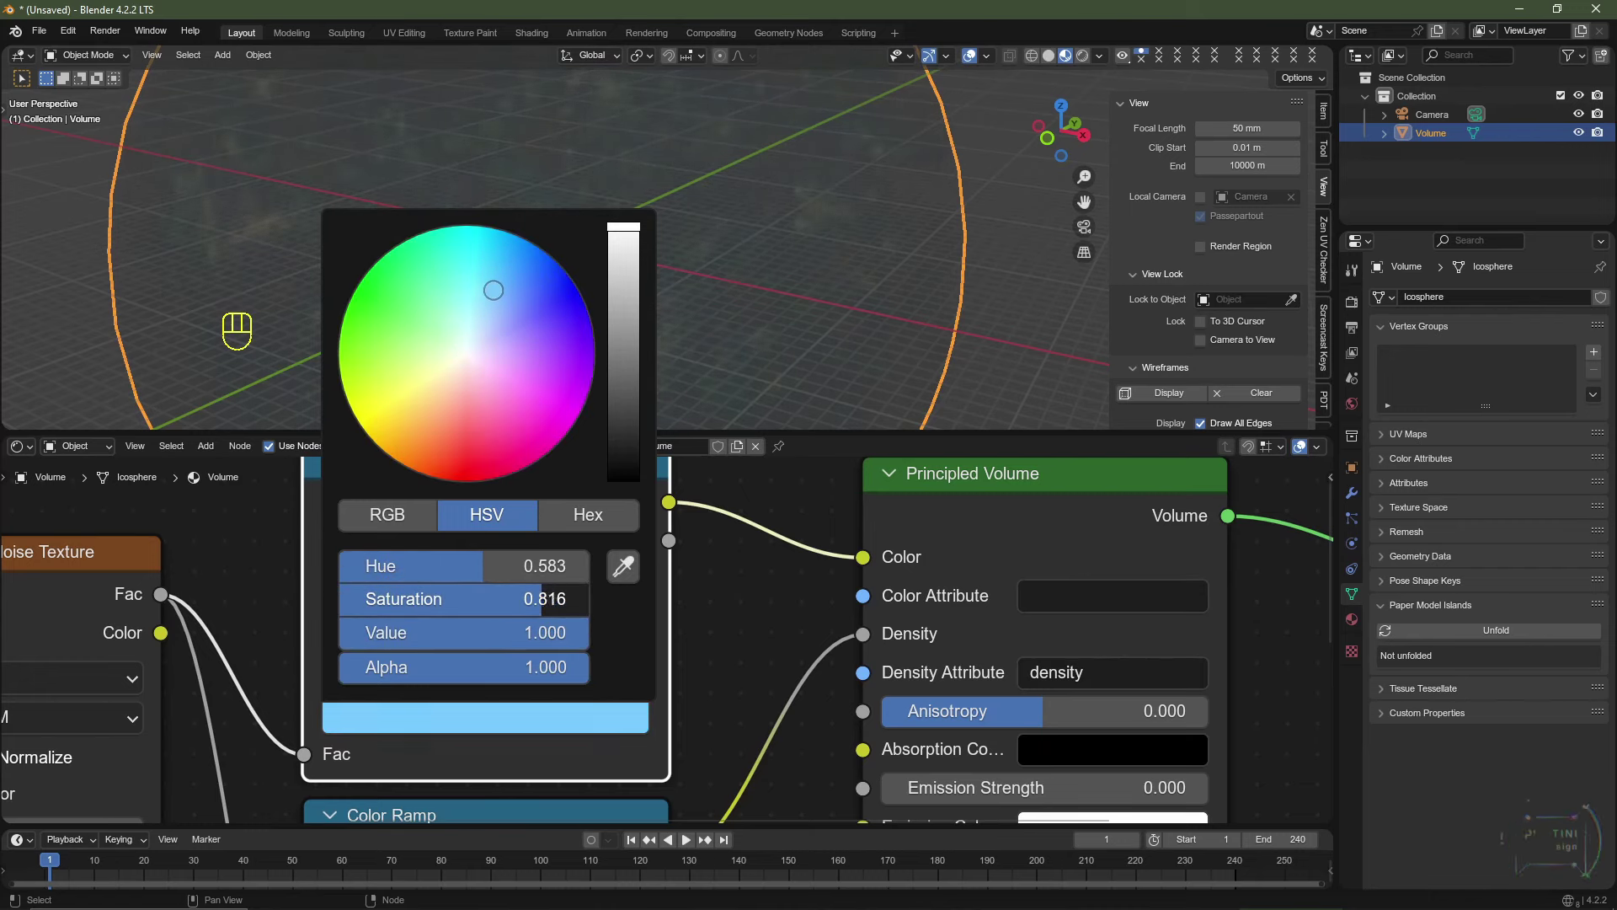
Color the new ramp's second stop, at position 0.605, purple and its third stop medium blue.
click(503, 718)
scroll(488, 387, up, 14)
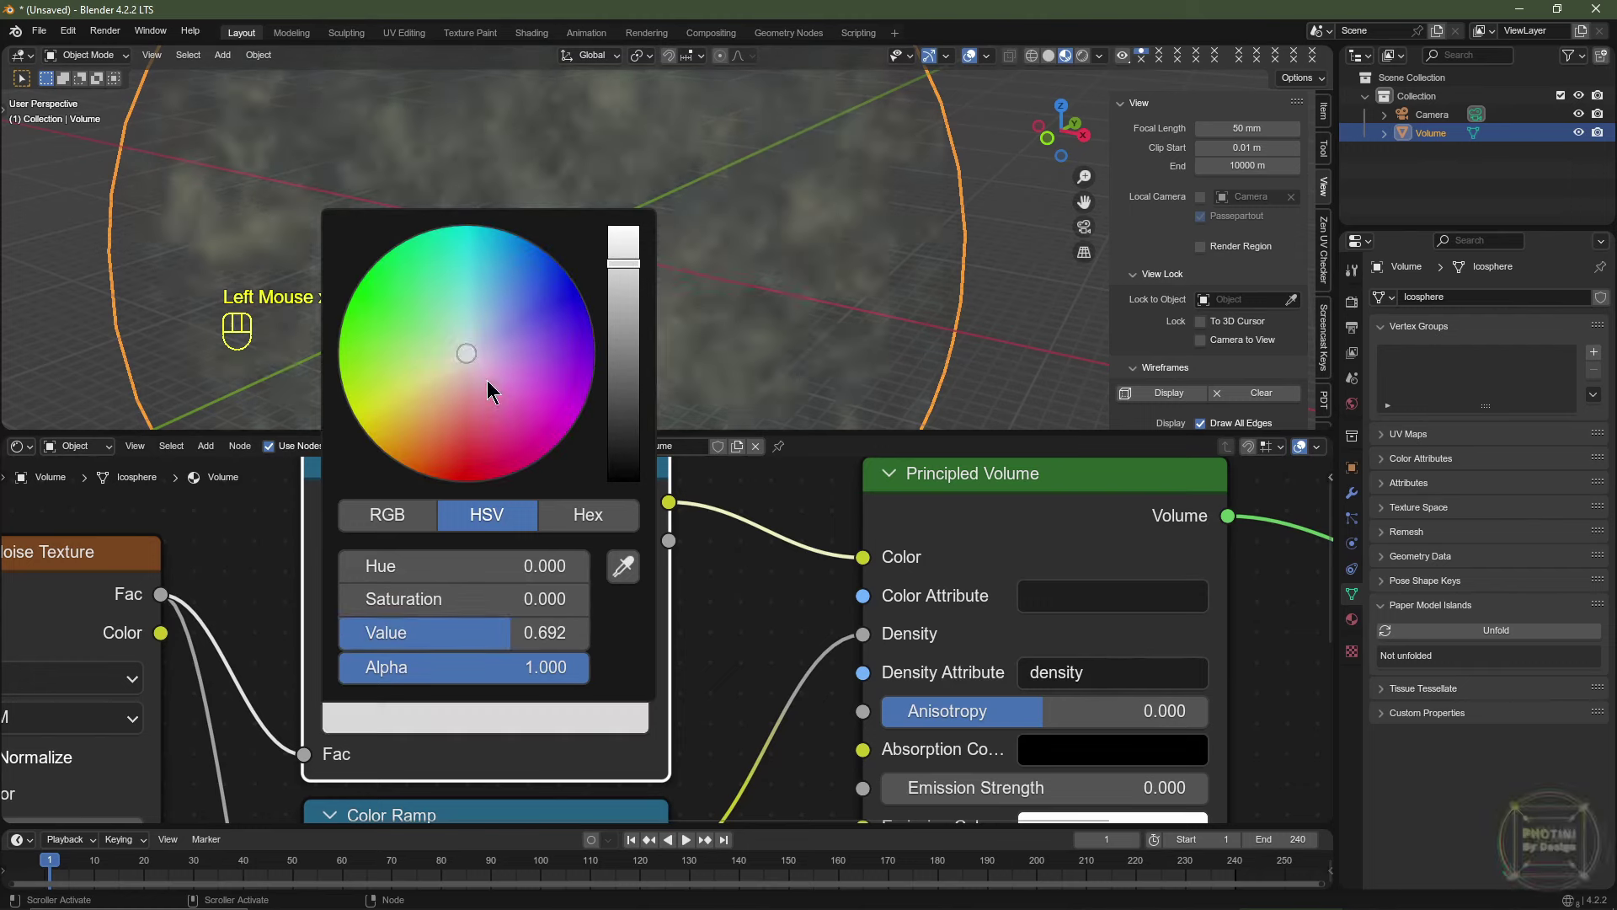
drag(488, 386, 542, 354)
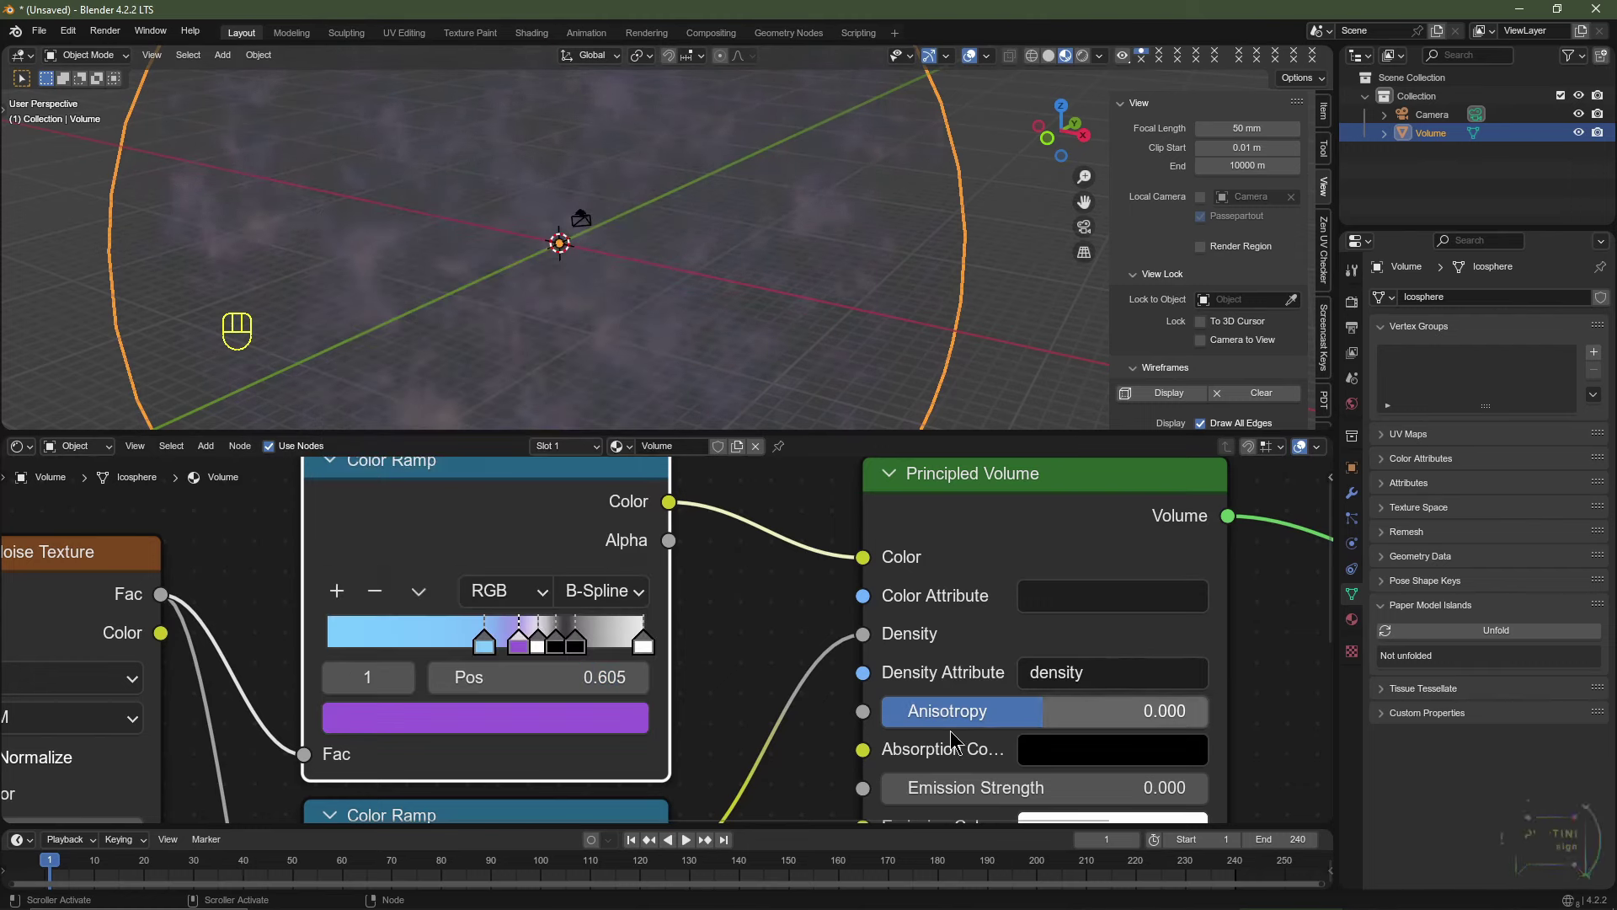
click(538, 645)
click(543, 741)
drag(506, 278, 508, 274)
Color the new ramp's fourth stop, at position 0.722, pure red and the fifth stop, at 0.785, crimson pink.
click(548, 647)
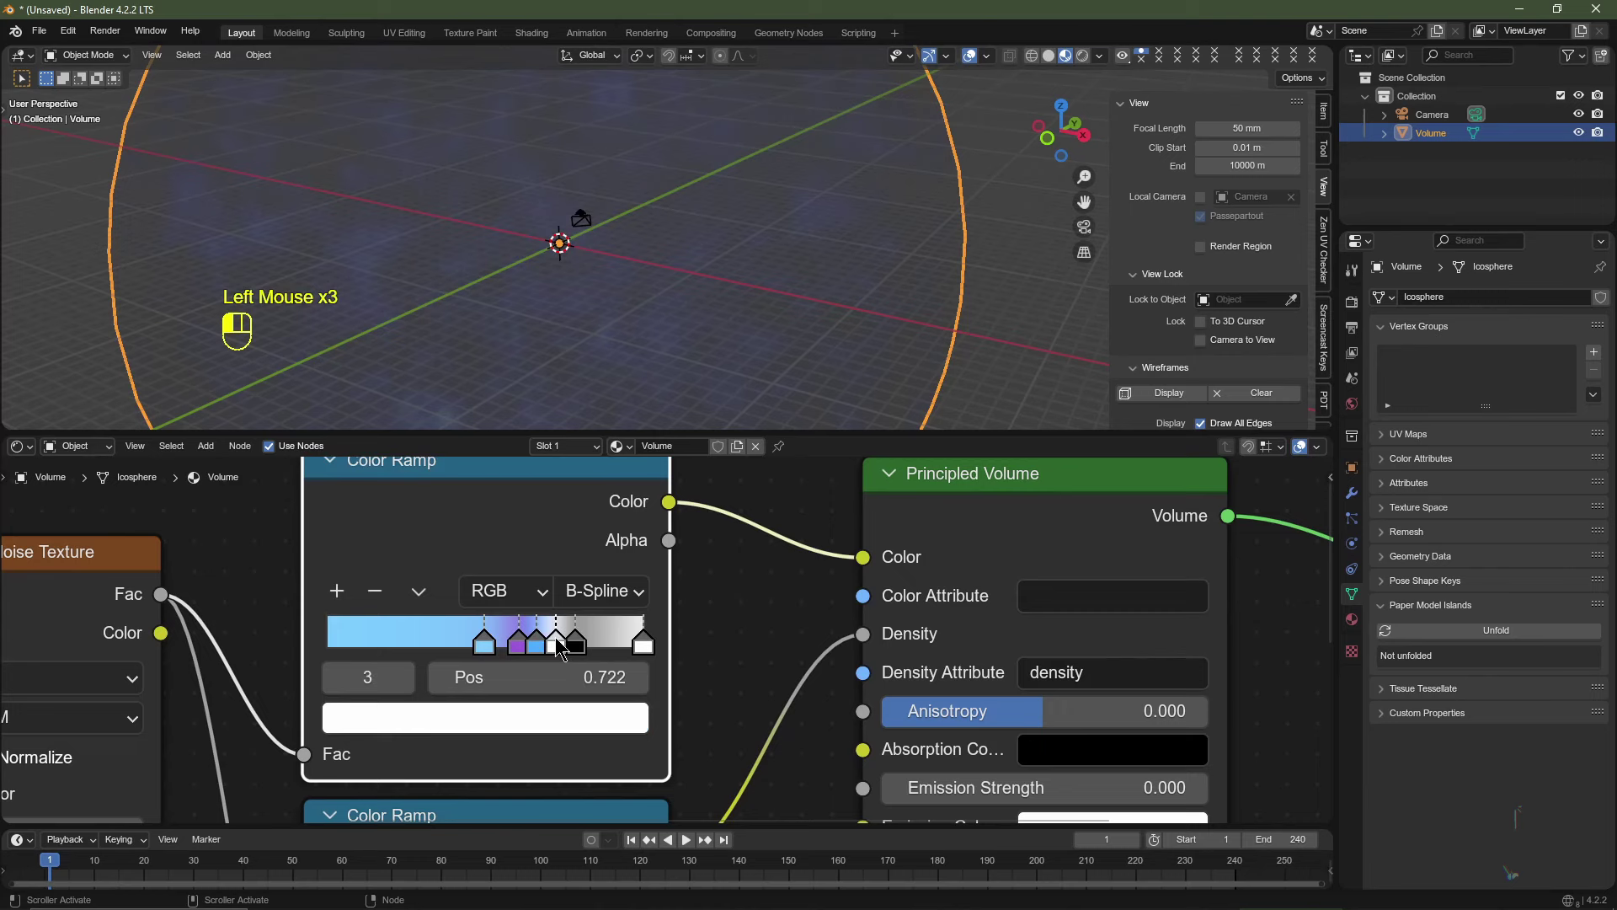
click(569, 730)
drag(545, 414, 465, 482)
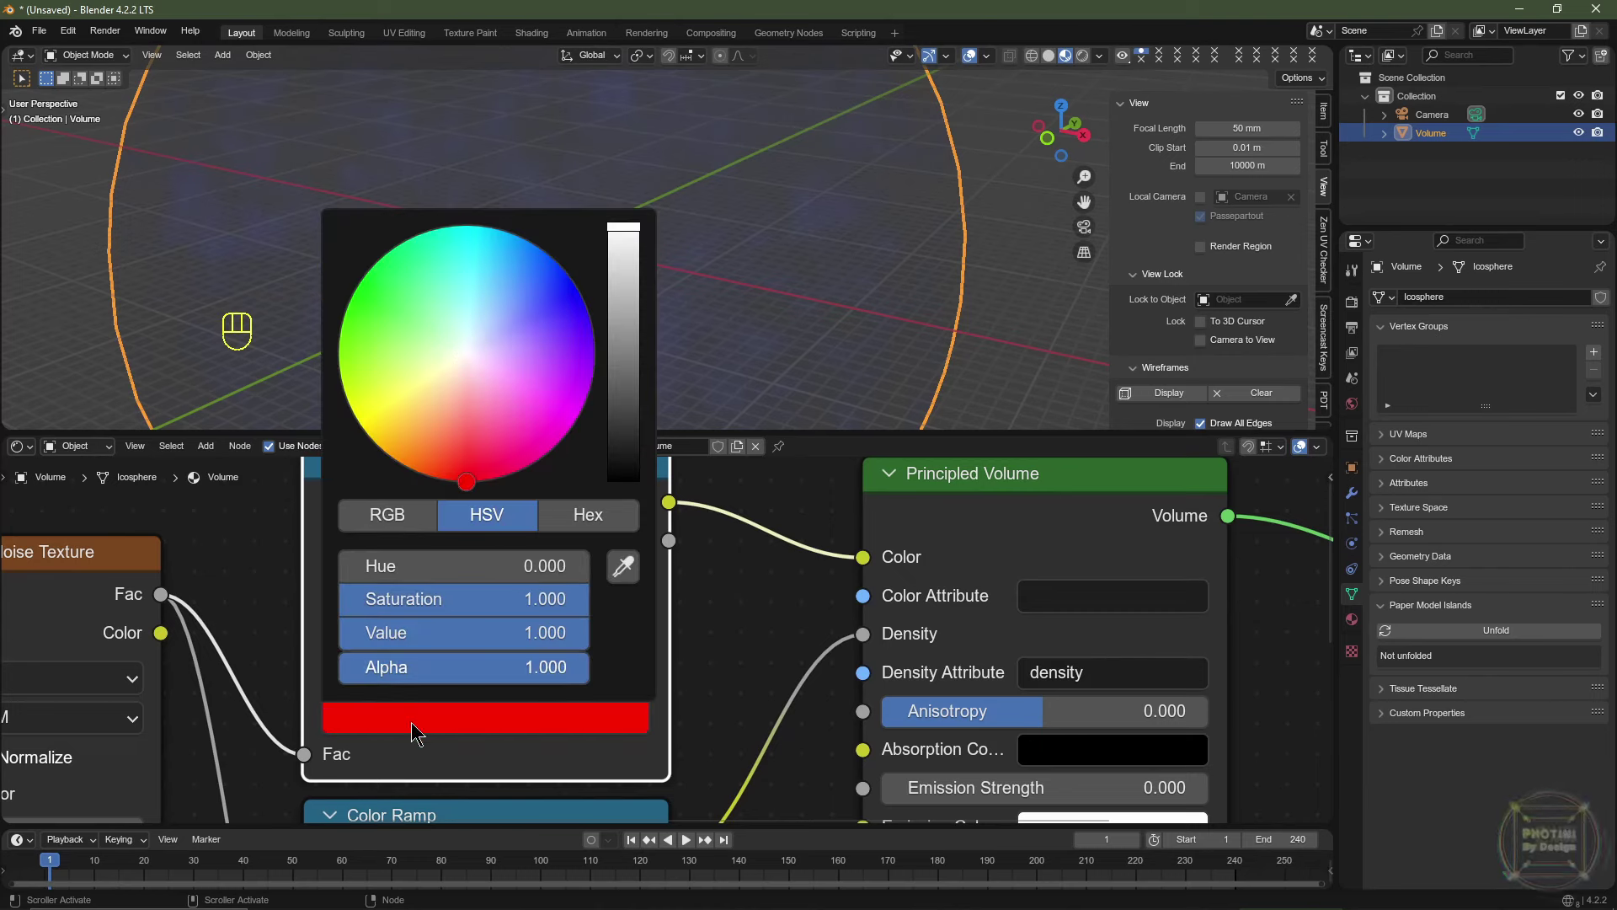
click(577, 645)
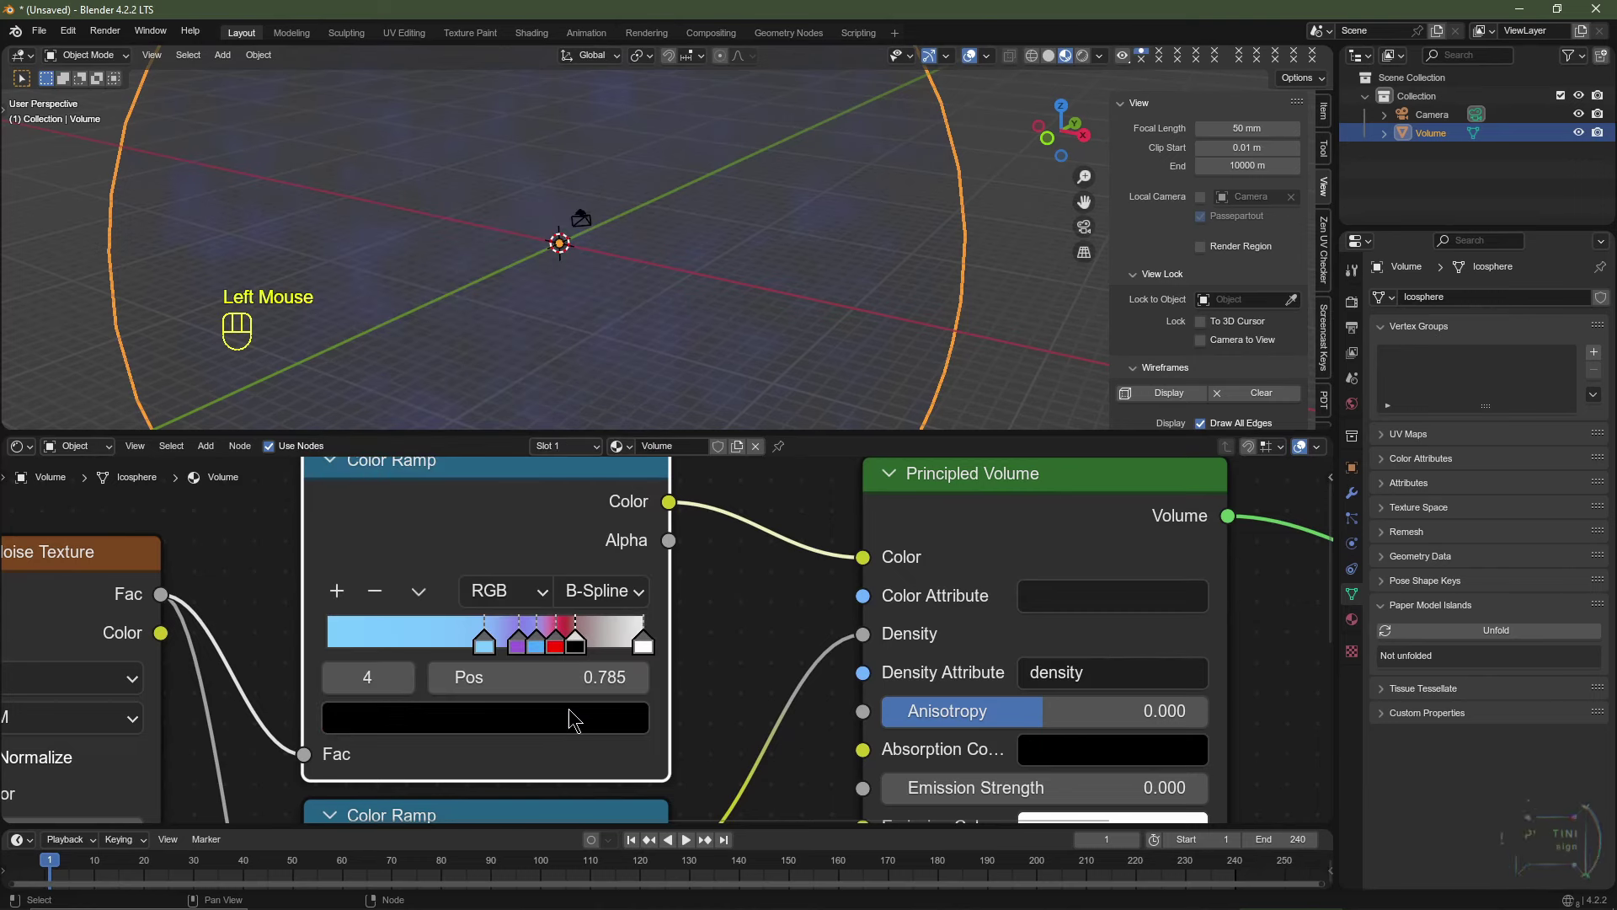
click(567, 716)
click(486, 480)
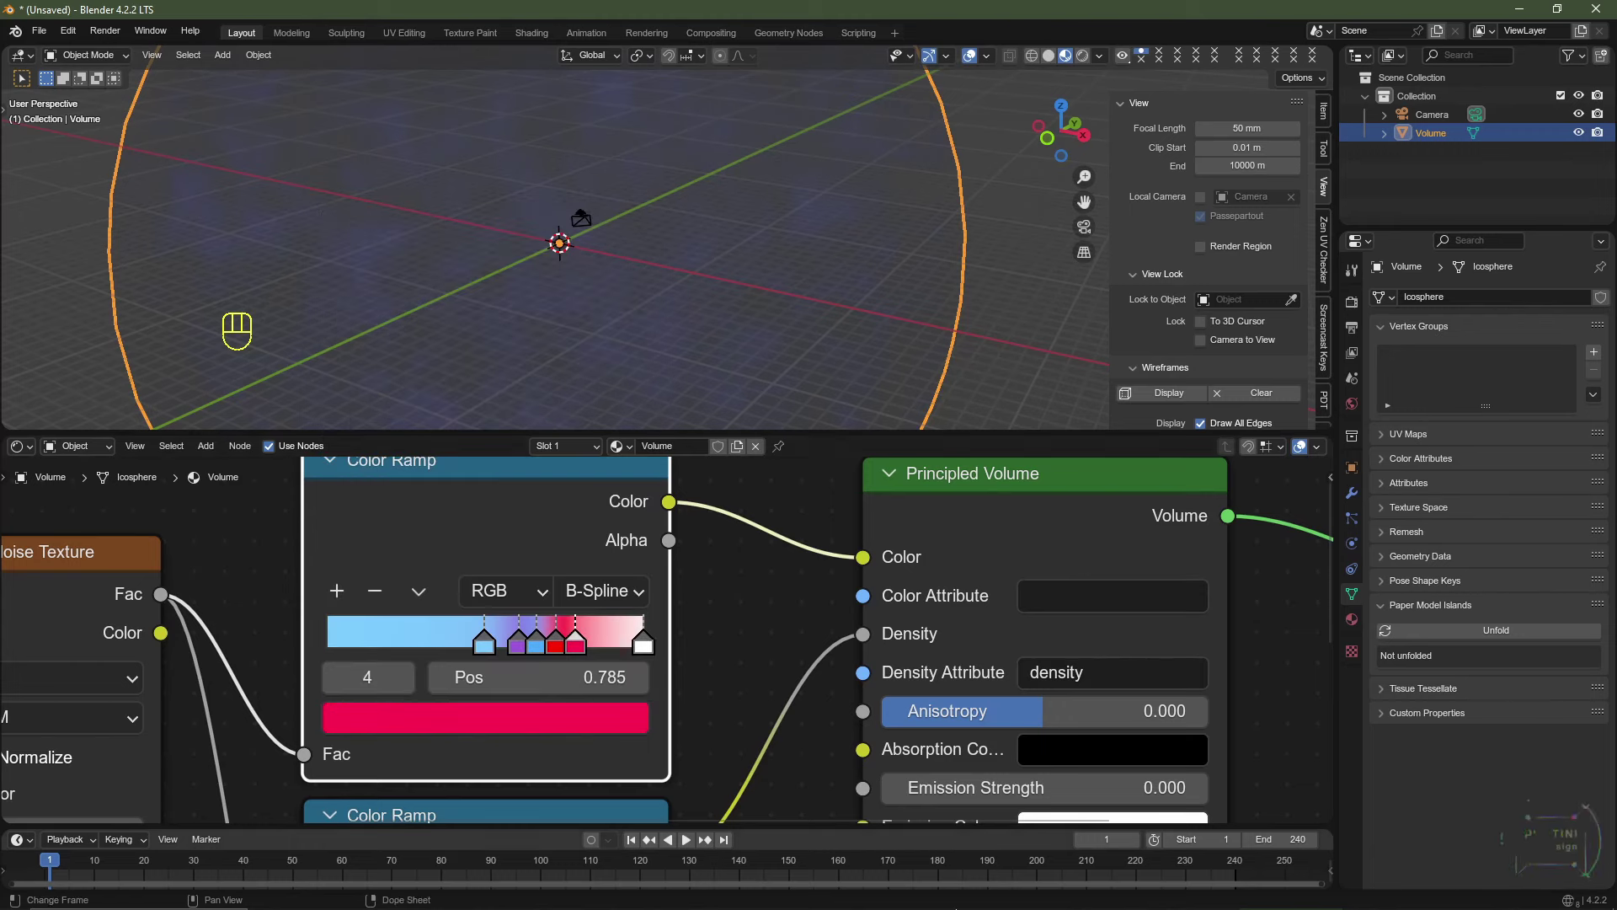
Make the new ramp's last stop deep saturated blue and move it to position 0.850.
click(643, 644)
click(609, 731)
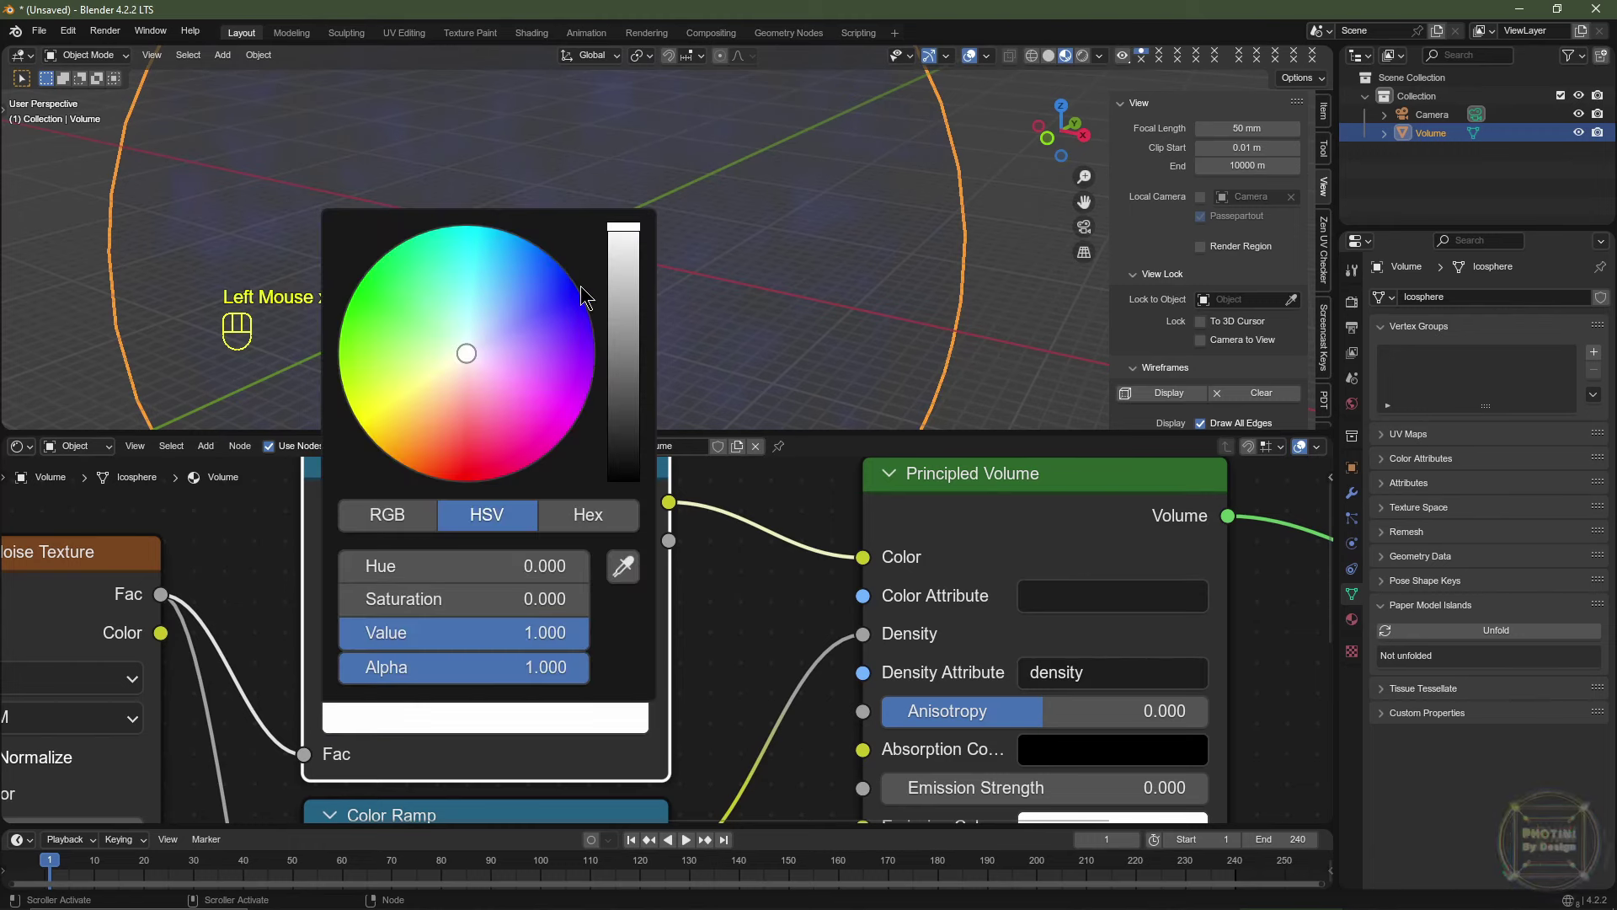
click(554, 263)
click(562, 291)
drag(625, 642, 595, 642)
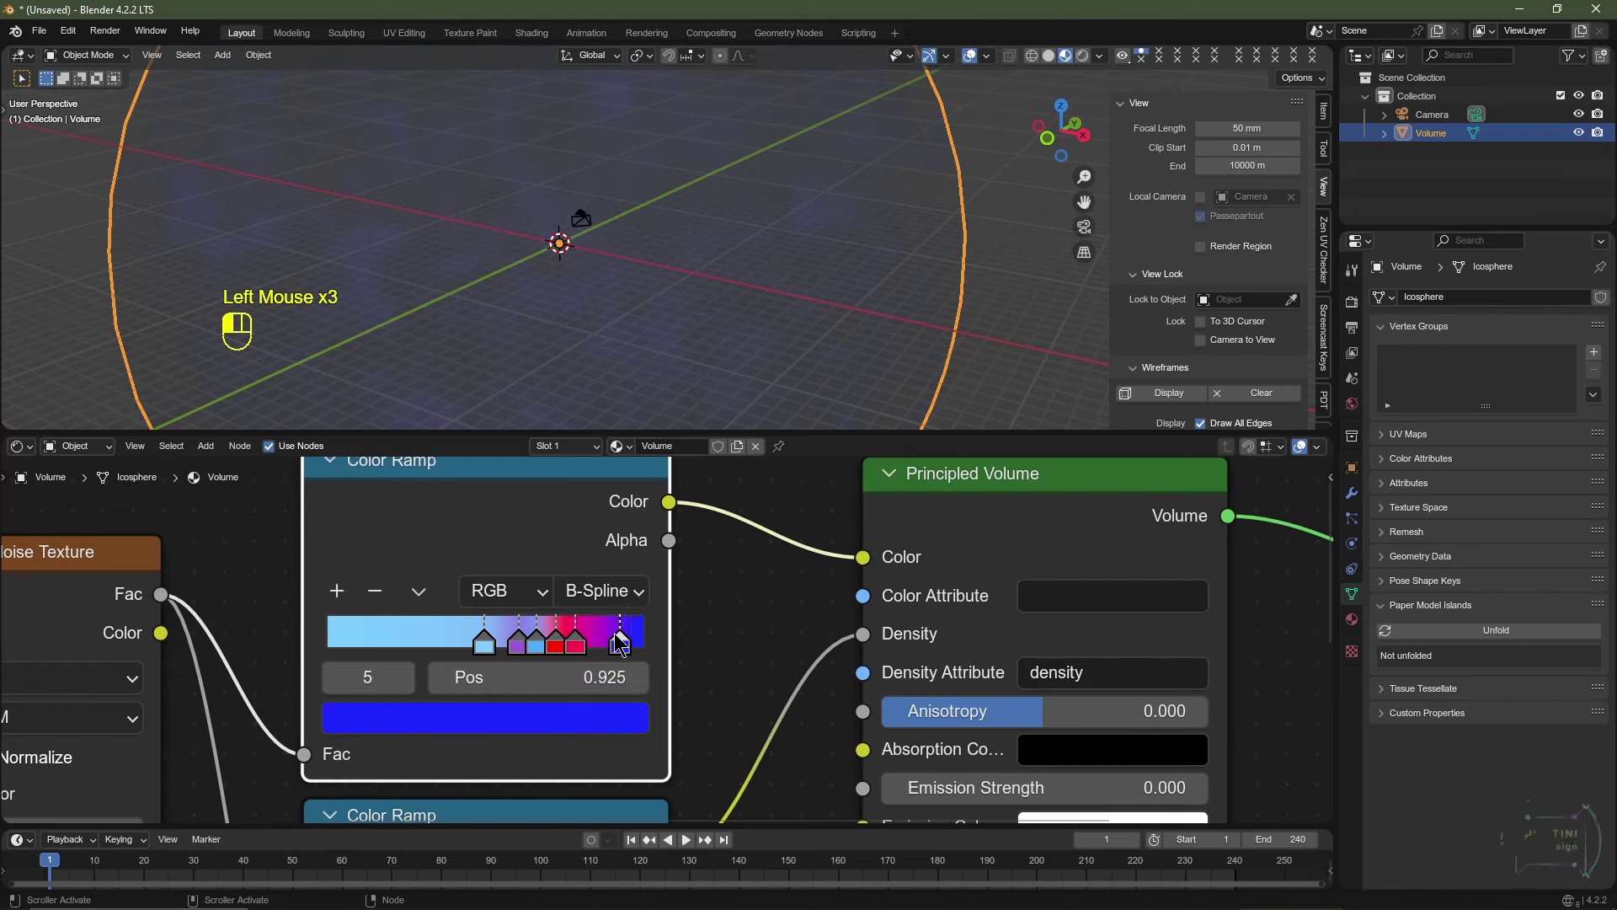
Add a stop at position 0.633 between the purple and medium blue stops and color it a brighter blue.
click(536, 646)
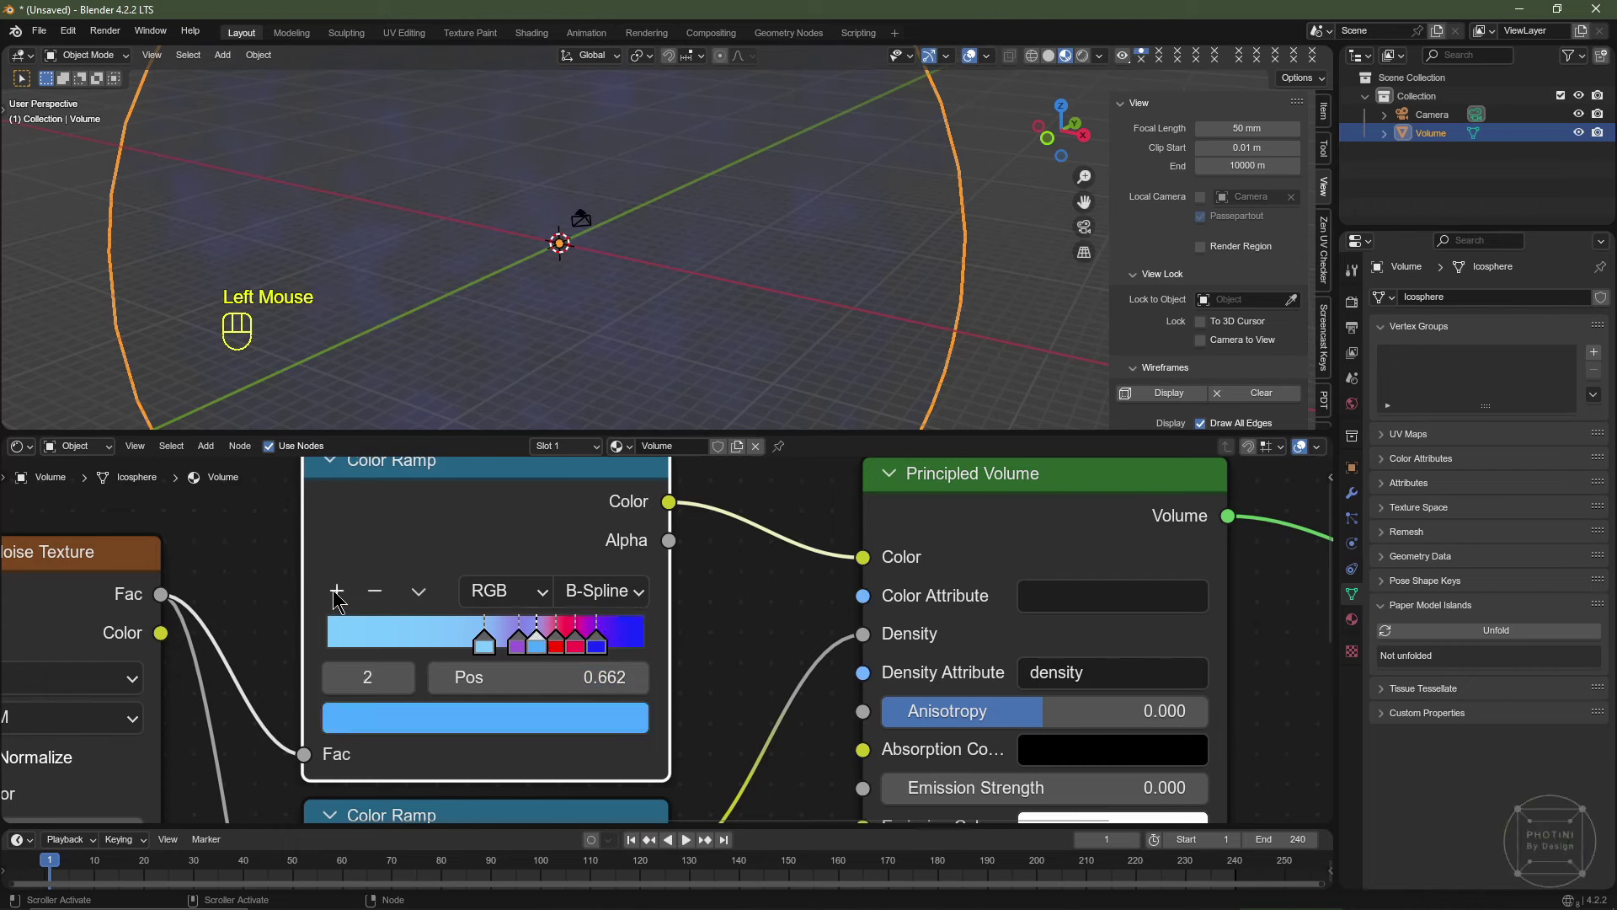
click(540, 649)
click(337, 590)
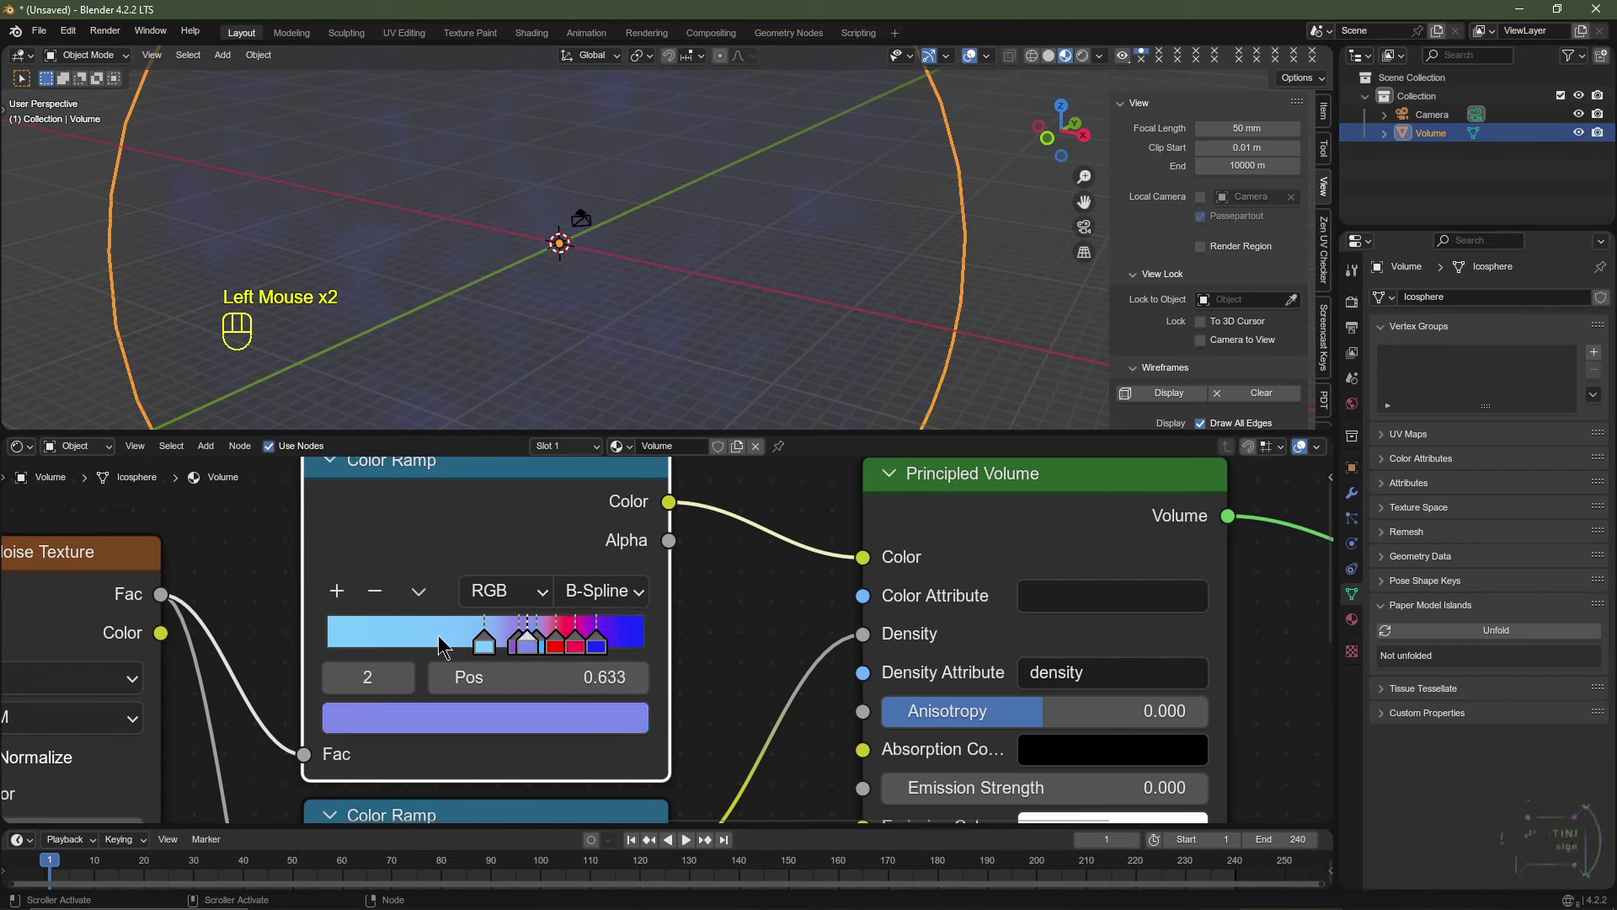
click(540, 742)
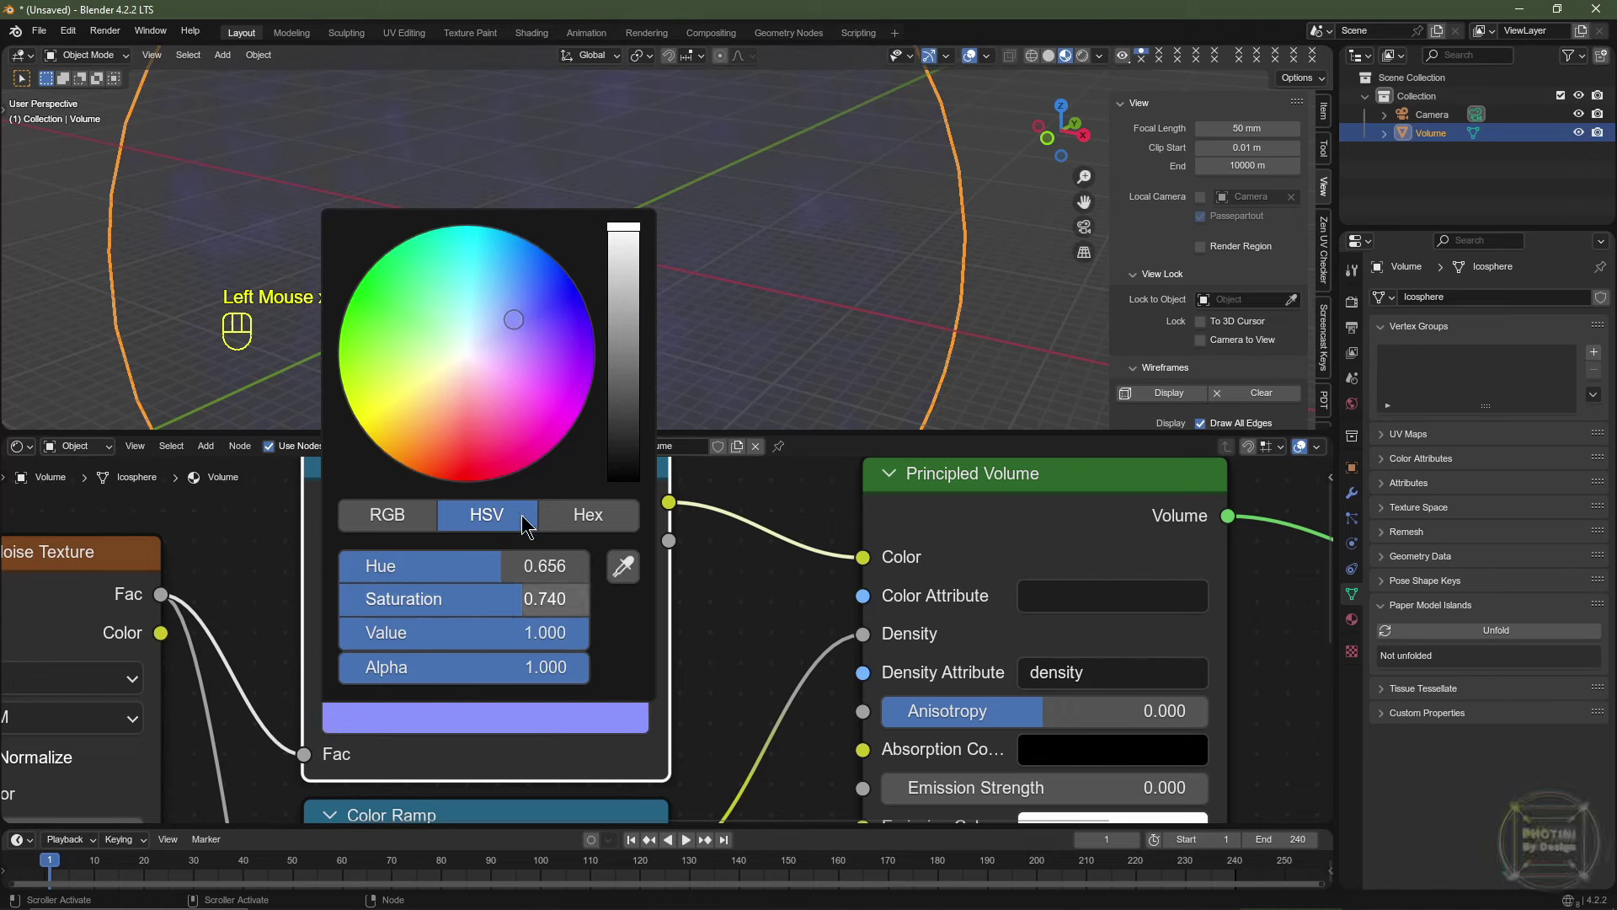
drag(502, 379, 513, 239)
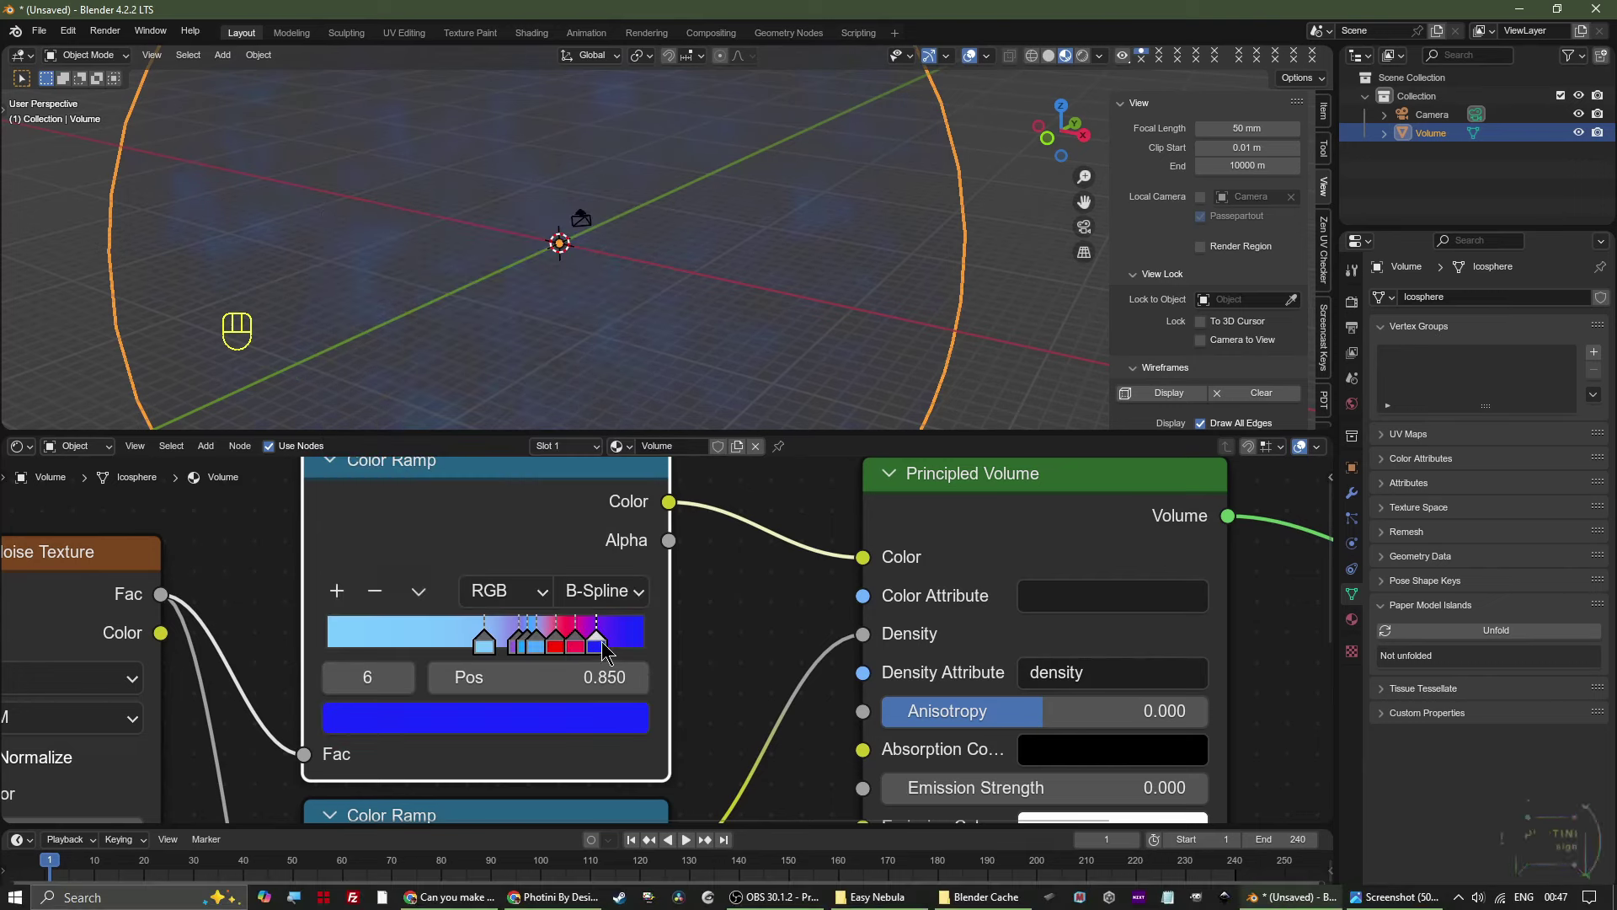
Lighten the ramp's last stop, at position 0.850, from deep blue to a soft periwinkle blue.
click(599, 643)
click(601, 718)
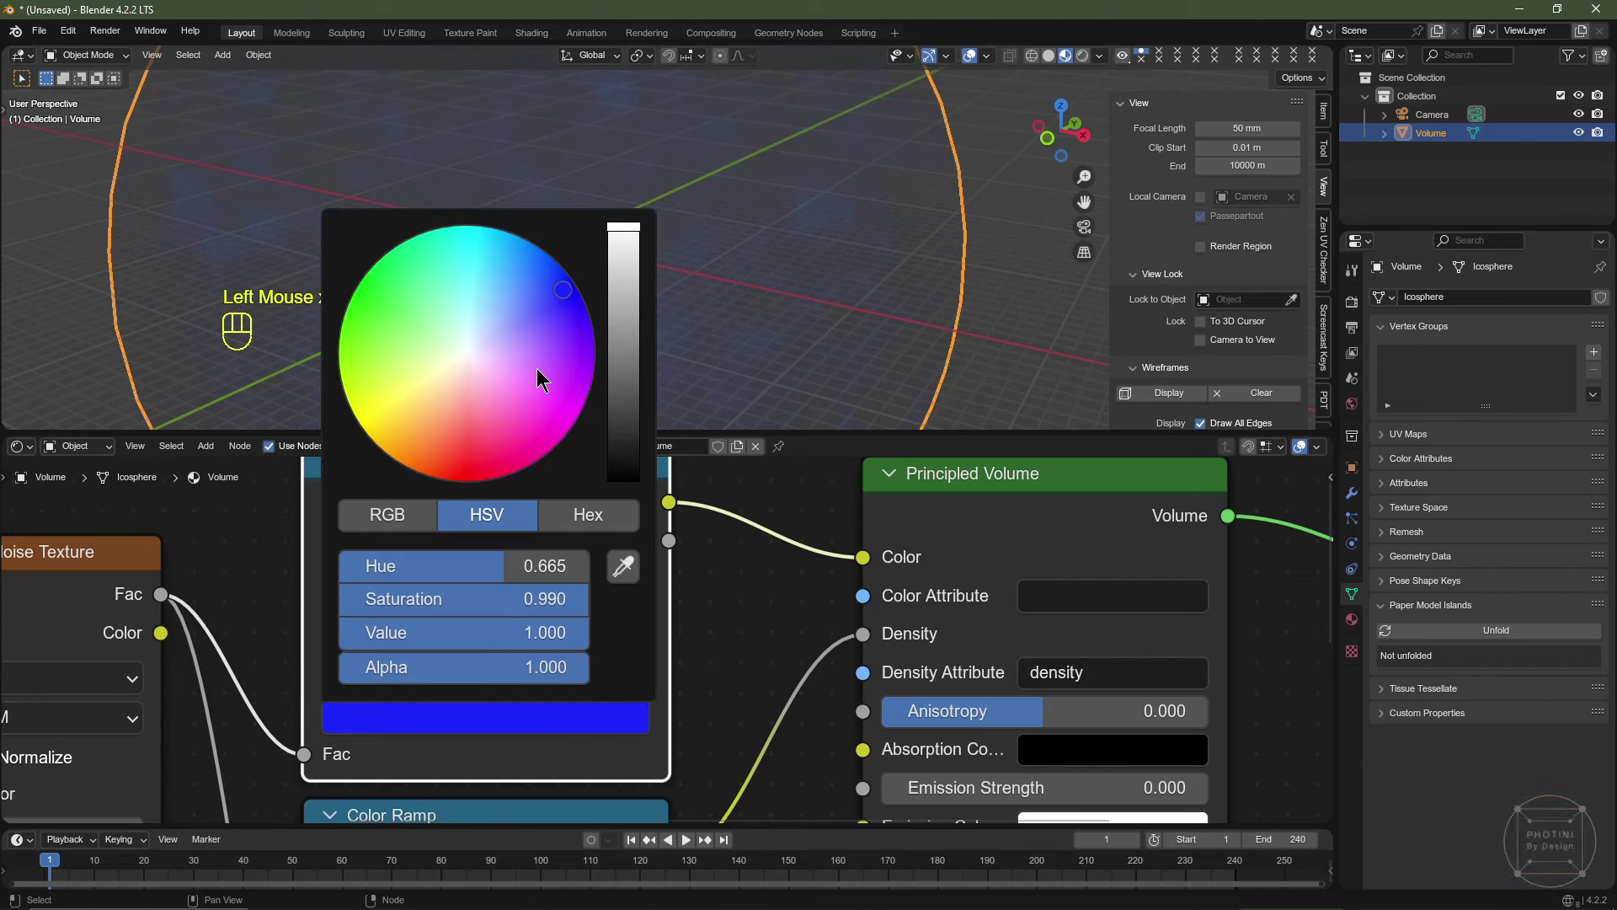
drag(535, 294, 527, 293)
click(523, 315)
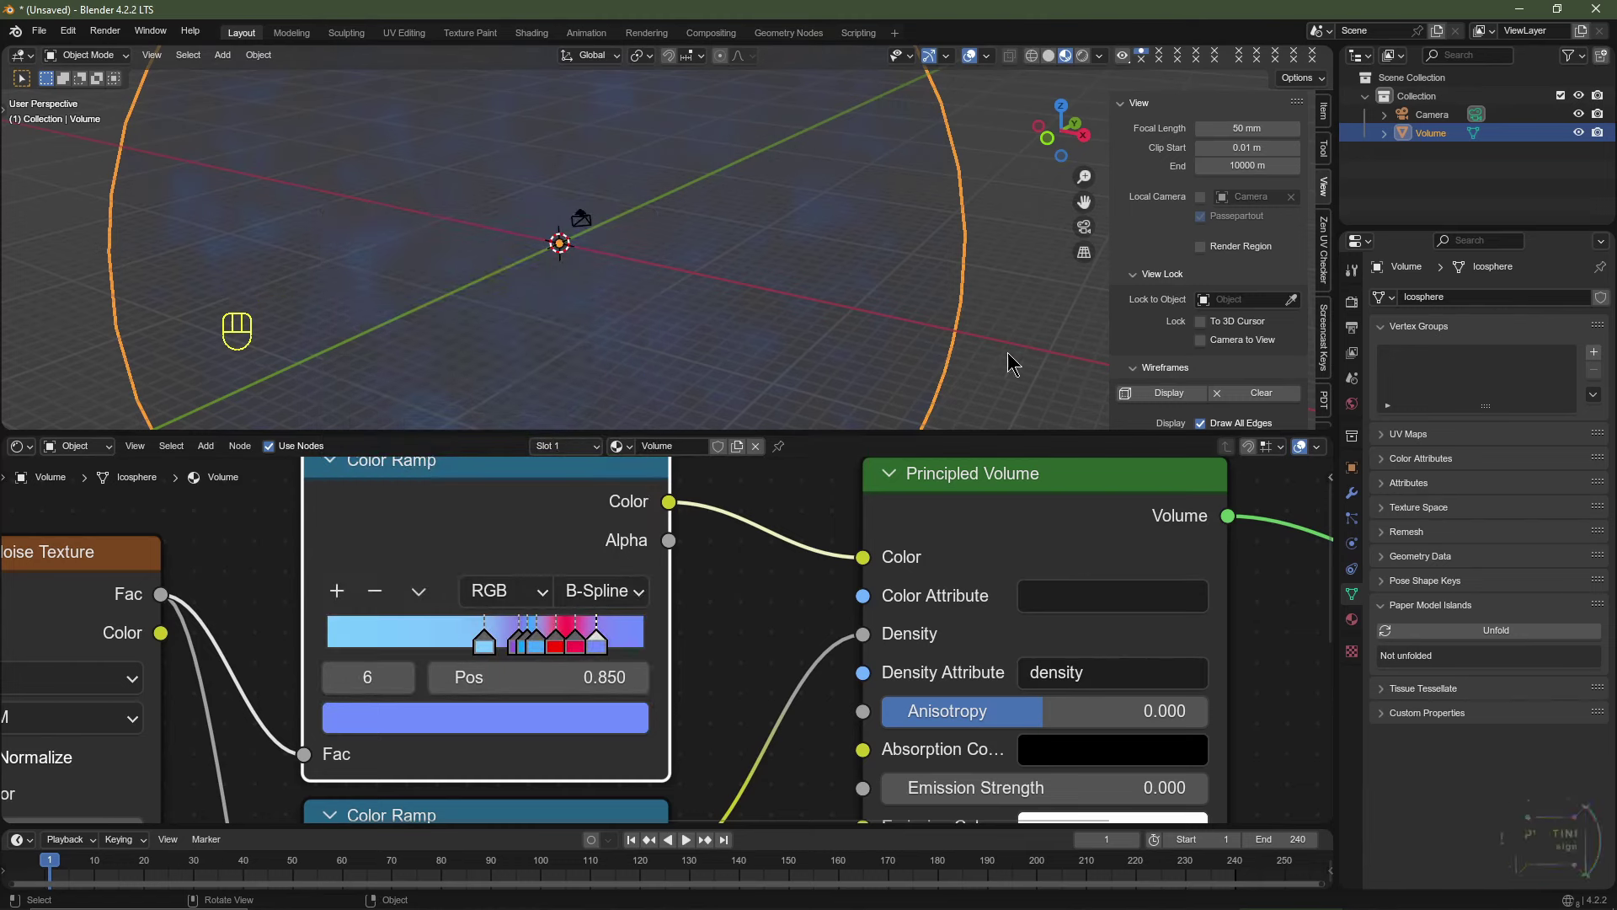
Move the color ramp's first stop to position 0.574 and change its color to light cyan.
drag(486, 651, 514, 655)
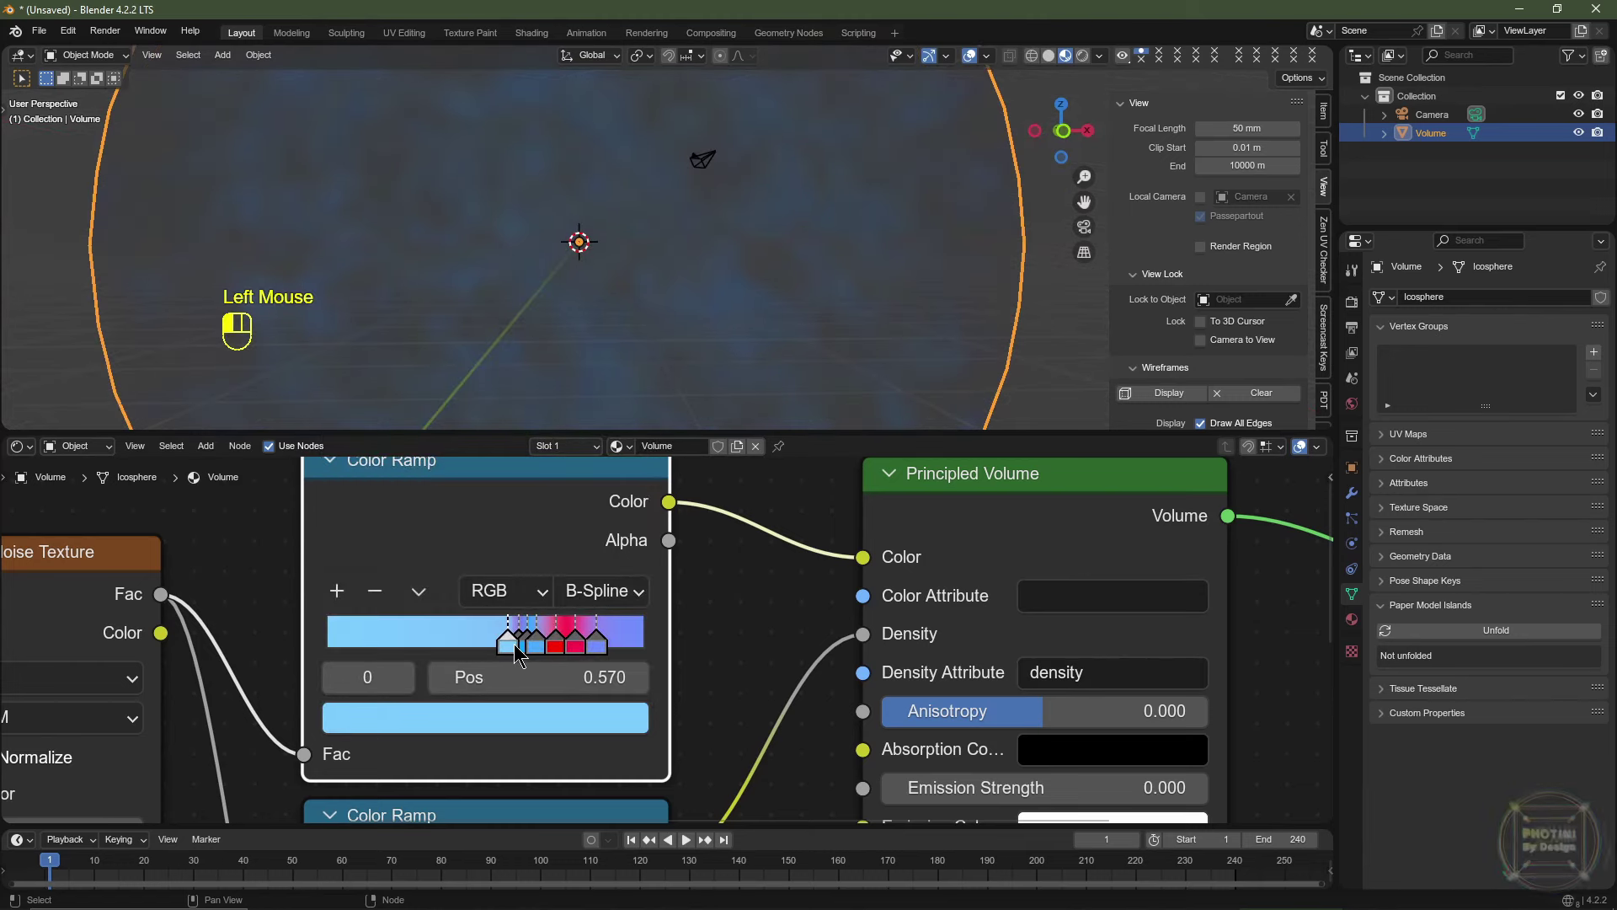
click(512, 717)
drag(465, 293, 472, 283)
scroll(737, 317, up, 3)
scroll(738, 288, down, 4)
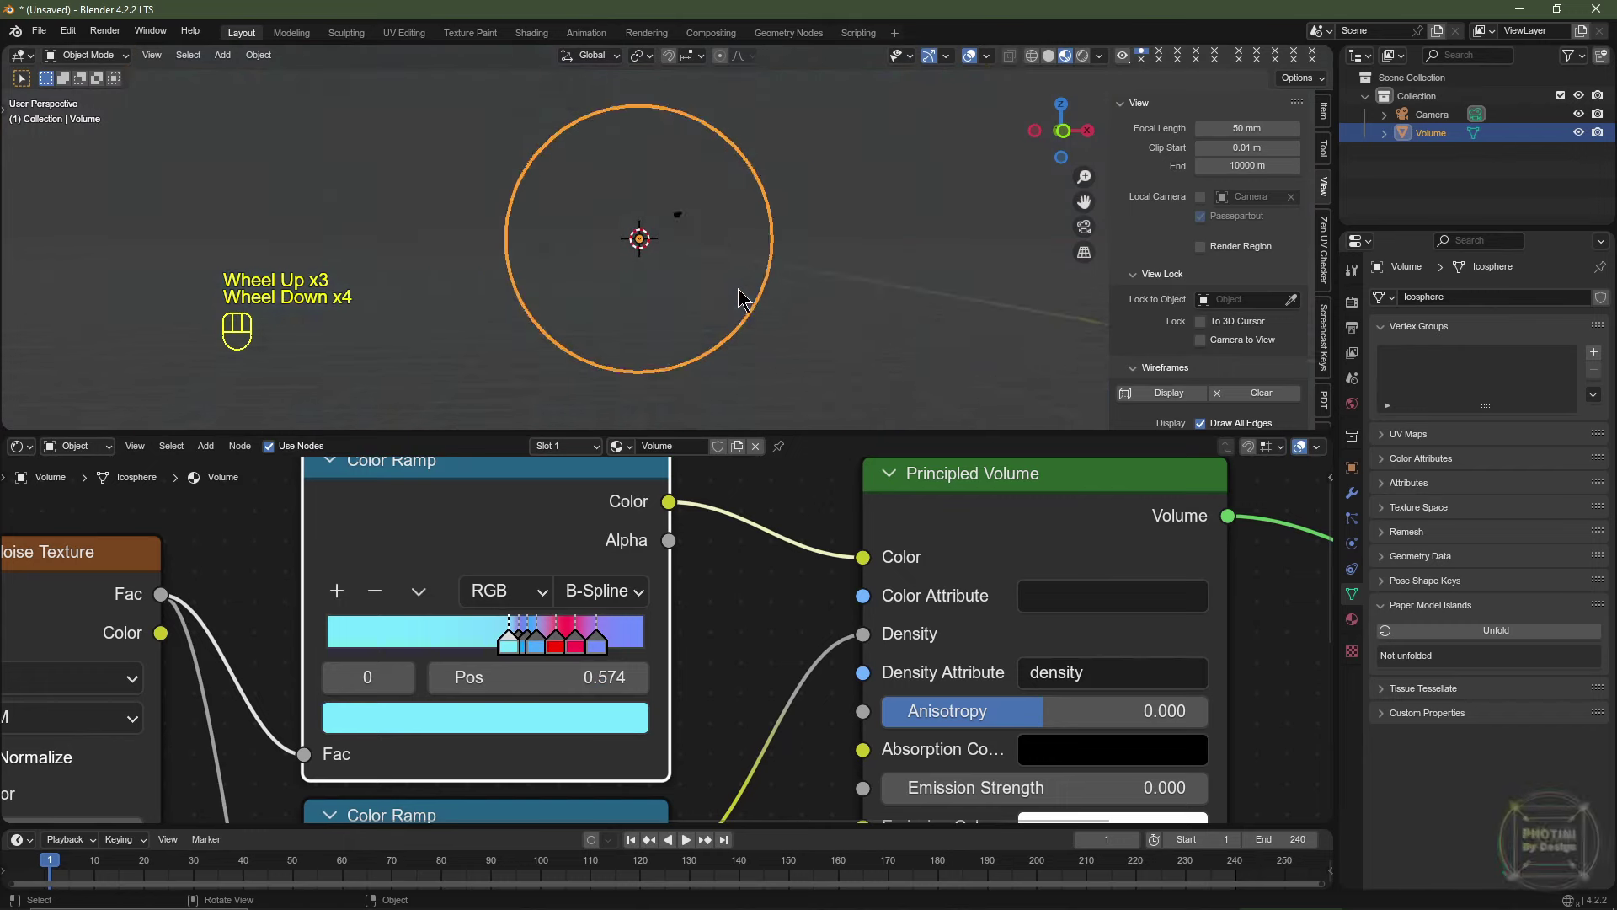
scroll(745, 301, up, 3)
mouse_move(748, 304)
middle_down()
mouse_move(738, 325)
mouse_move(770, 326)
middle_up()
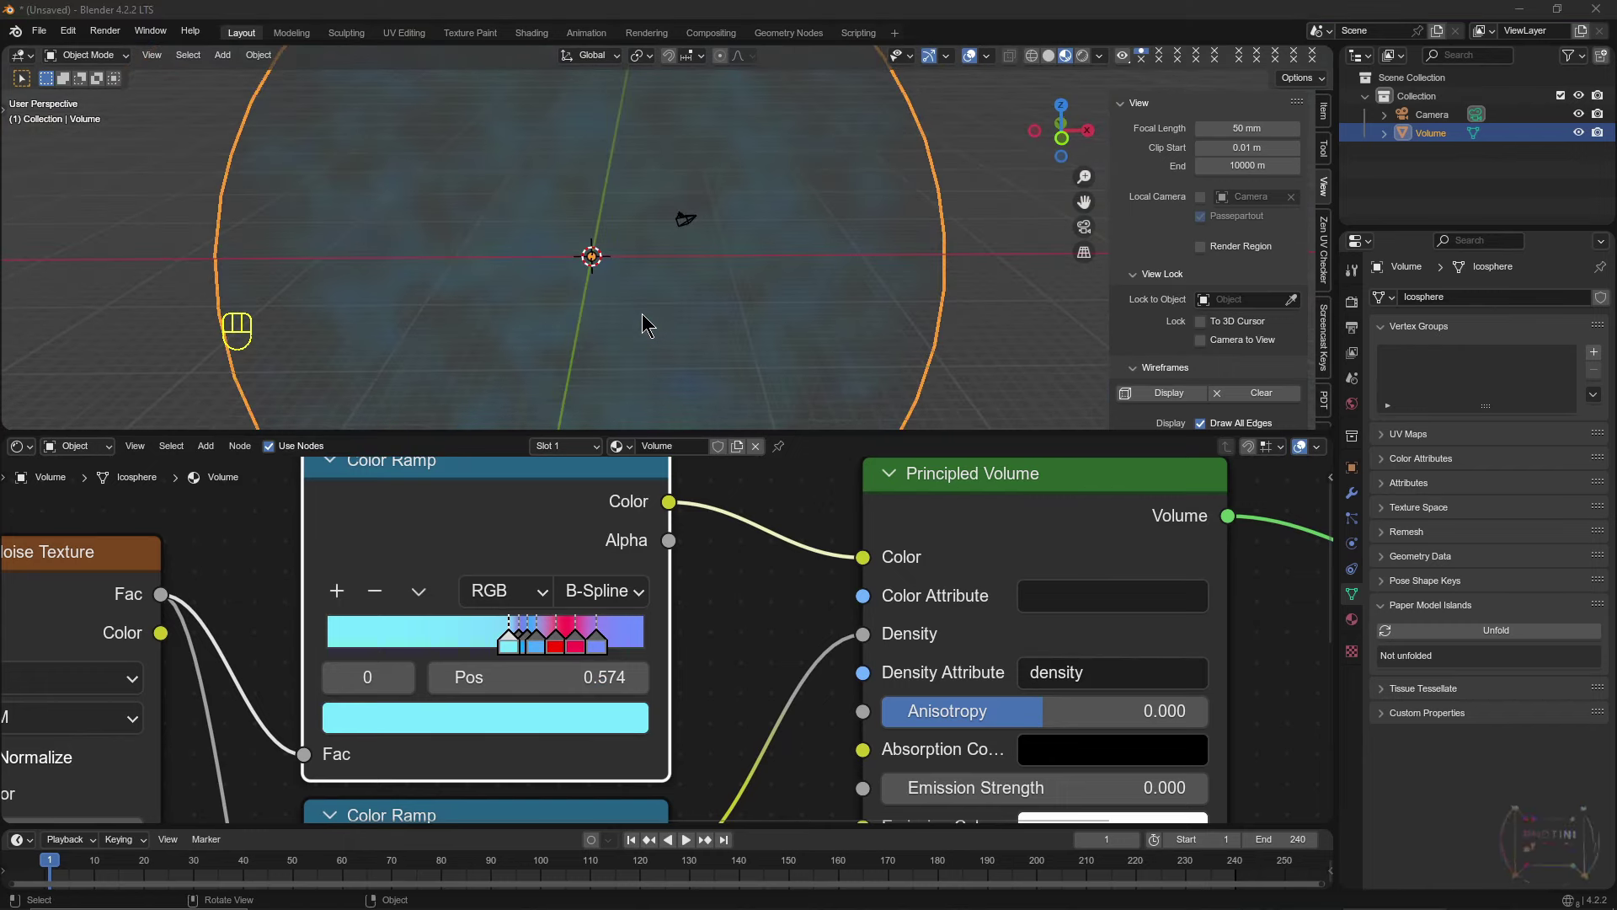
mouse_move(642, 315)
middle_down()
mouse_move(651, 342)
mouse_move(638, 334)
middle_up()
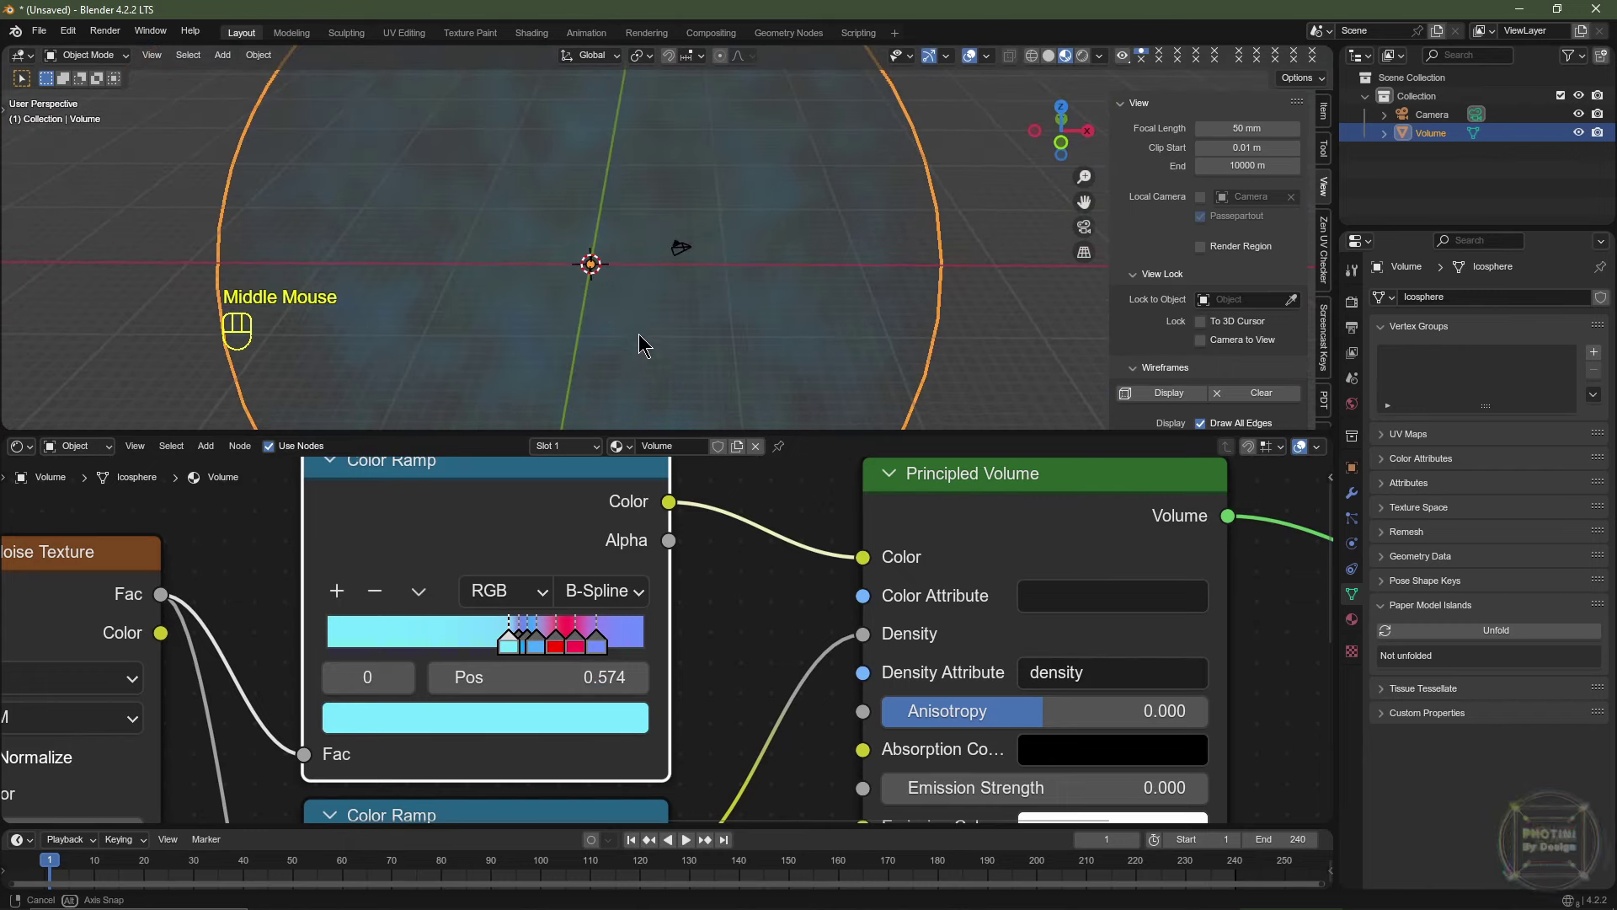
Add a point light at the center of the volume and set its power to 1000 W.
key(shift+a)
mouse_move(540, 535)
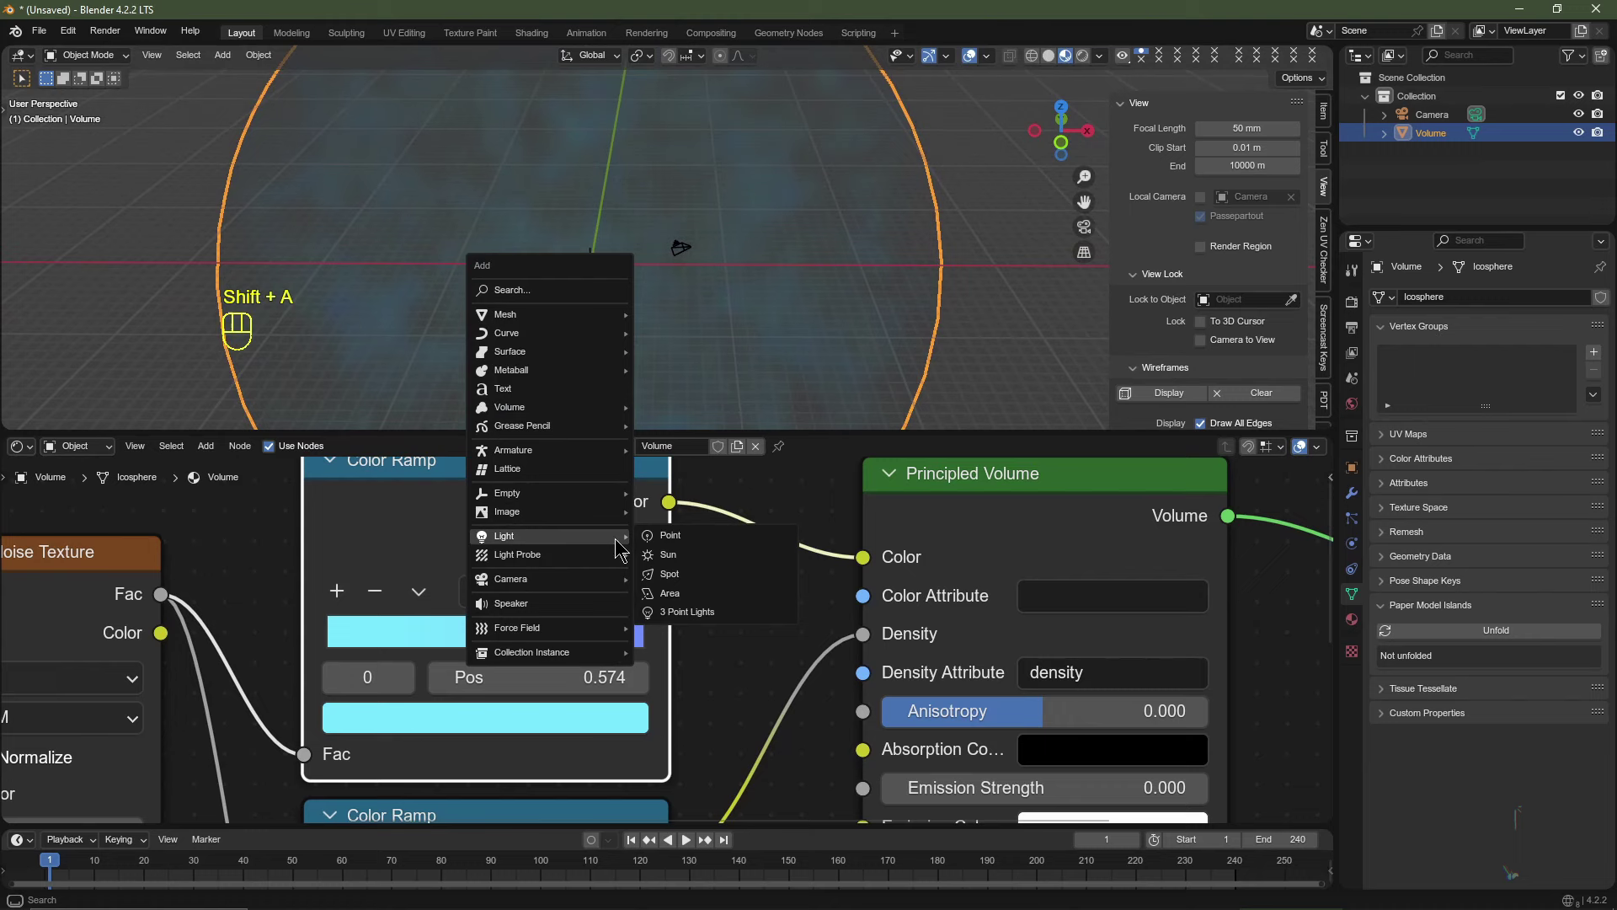
click(669, 534)
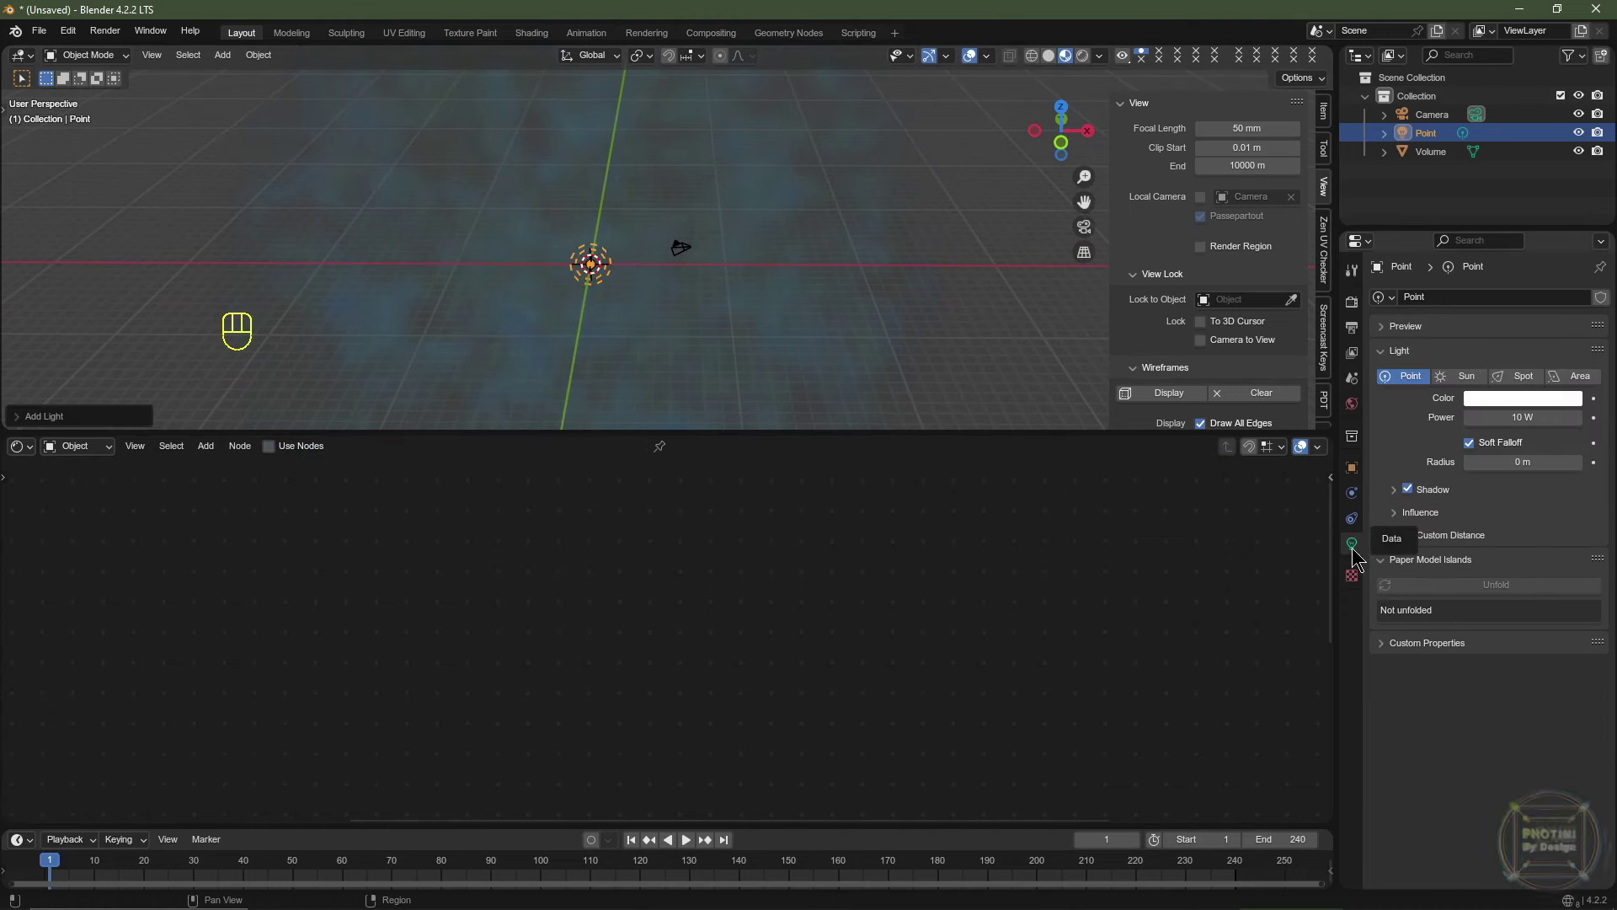
click(1524, 418)
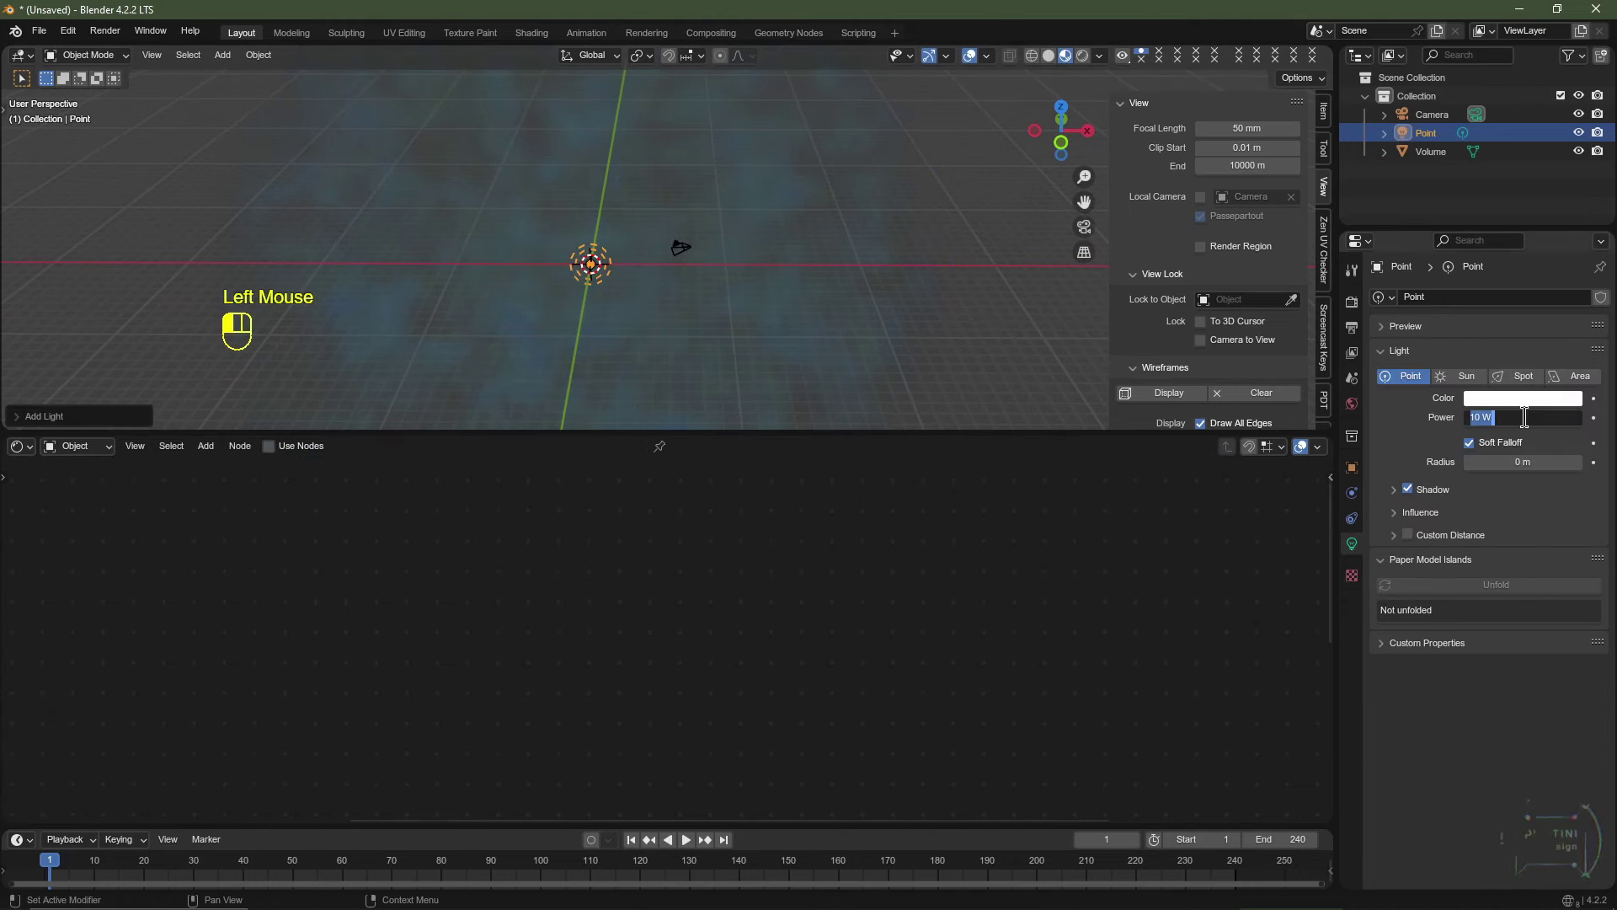
text(1000)
key(Return)
Switch the 3D viewport to rendered shading and hide the overlays to view the lit nebula.
click(1083, 56)
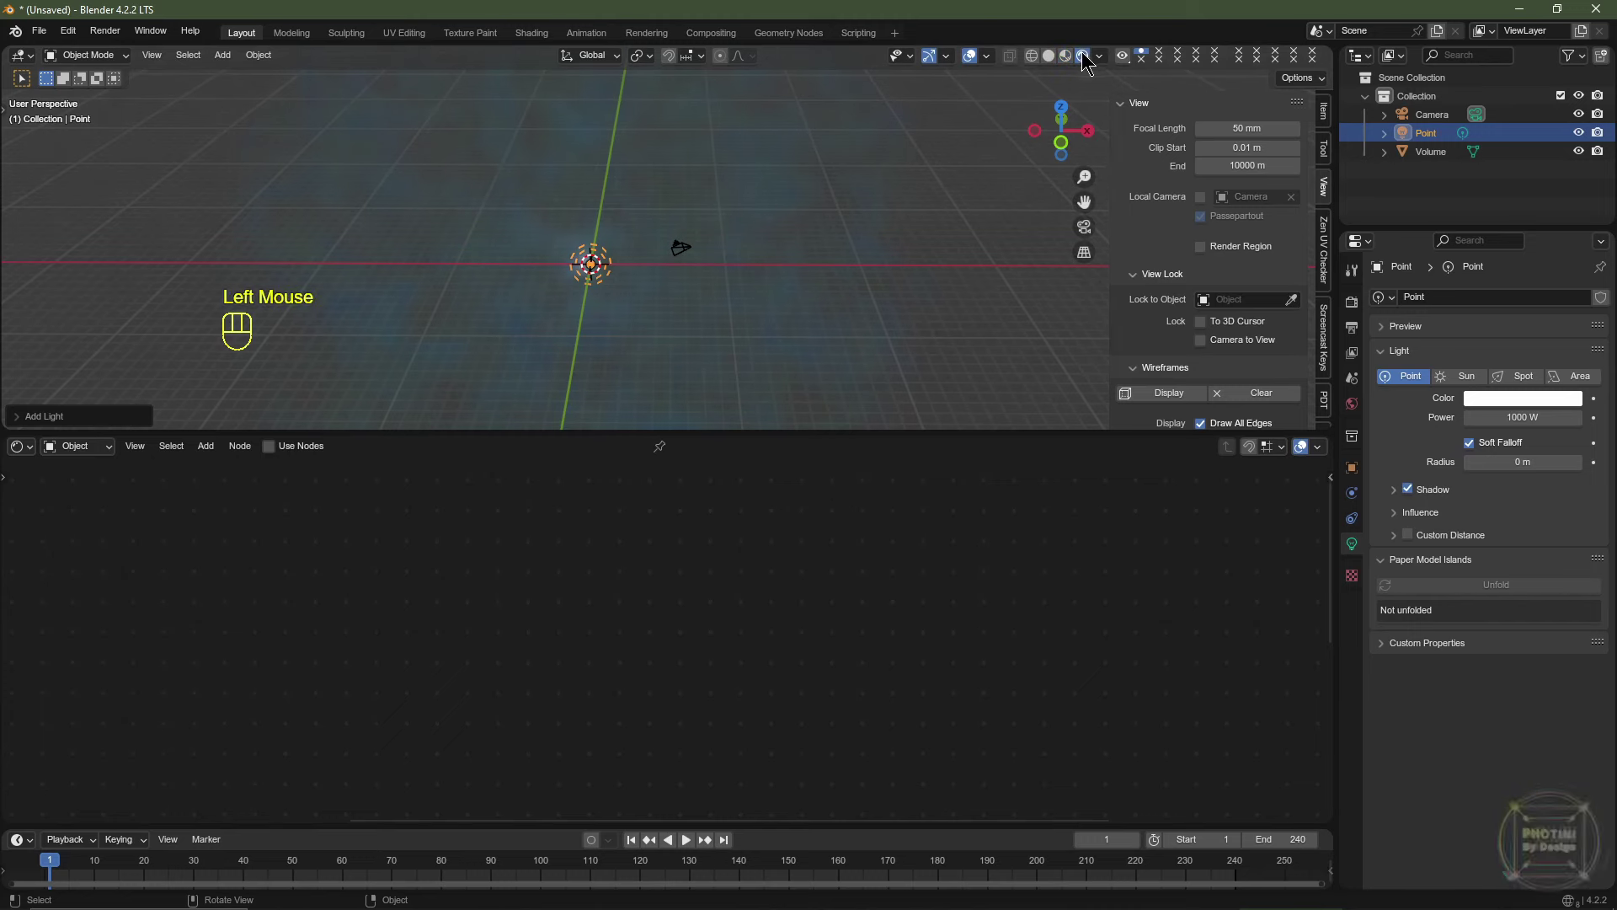
scroll(753, 245, up, 2)
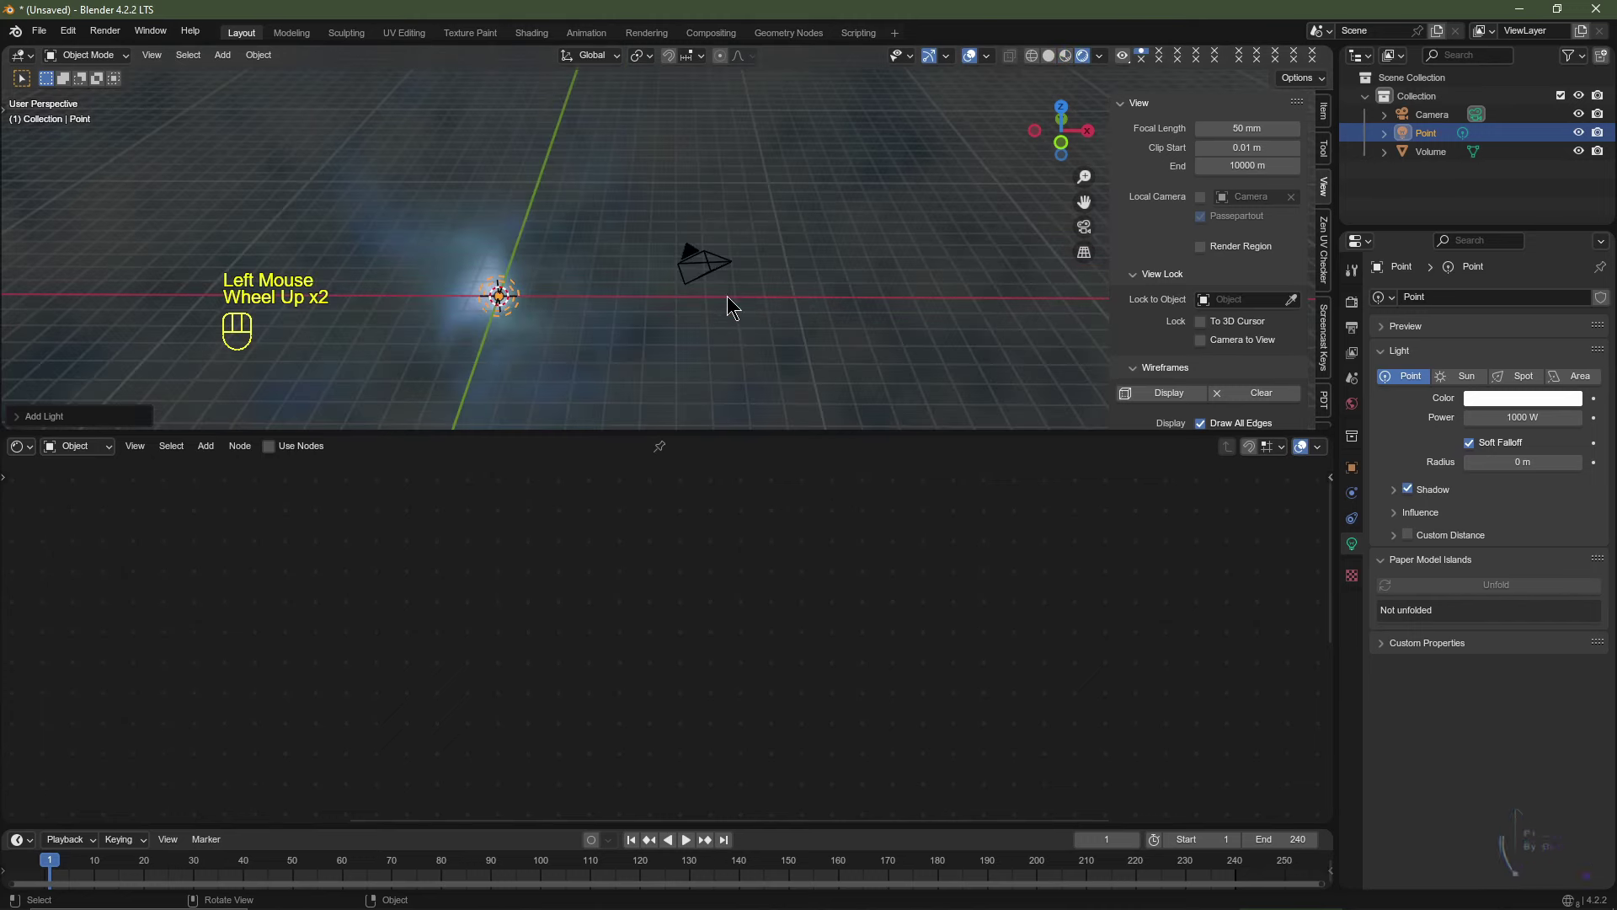
click(968, 57)
middle_drag(697, 258, 698, 214)
scroll(697, 216, up, 3)
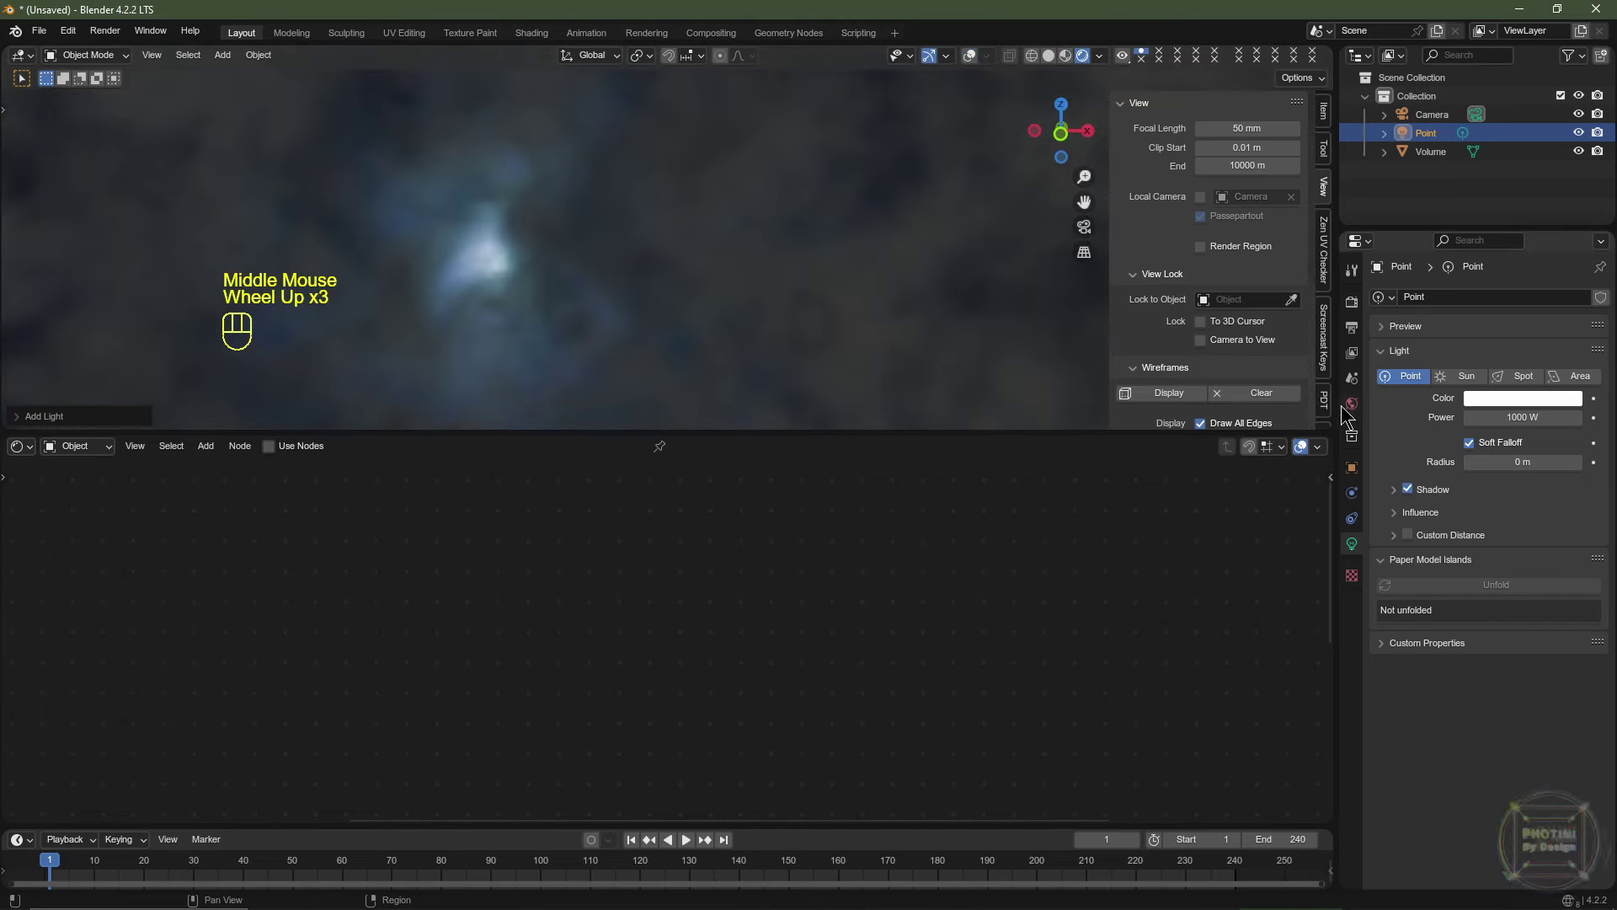
Set the world background strength to 0.
click(1352, 404)
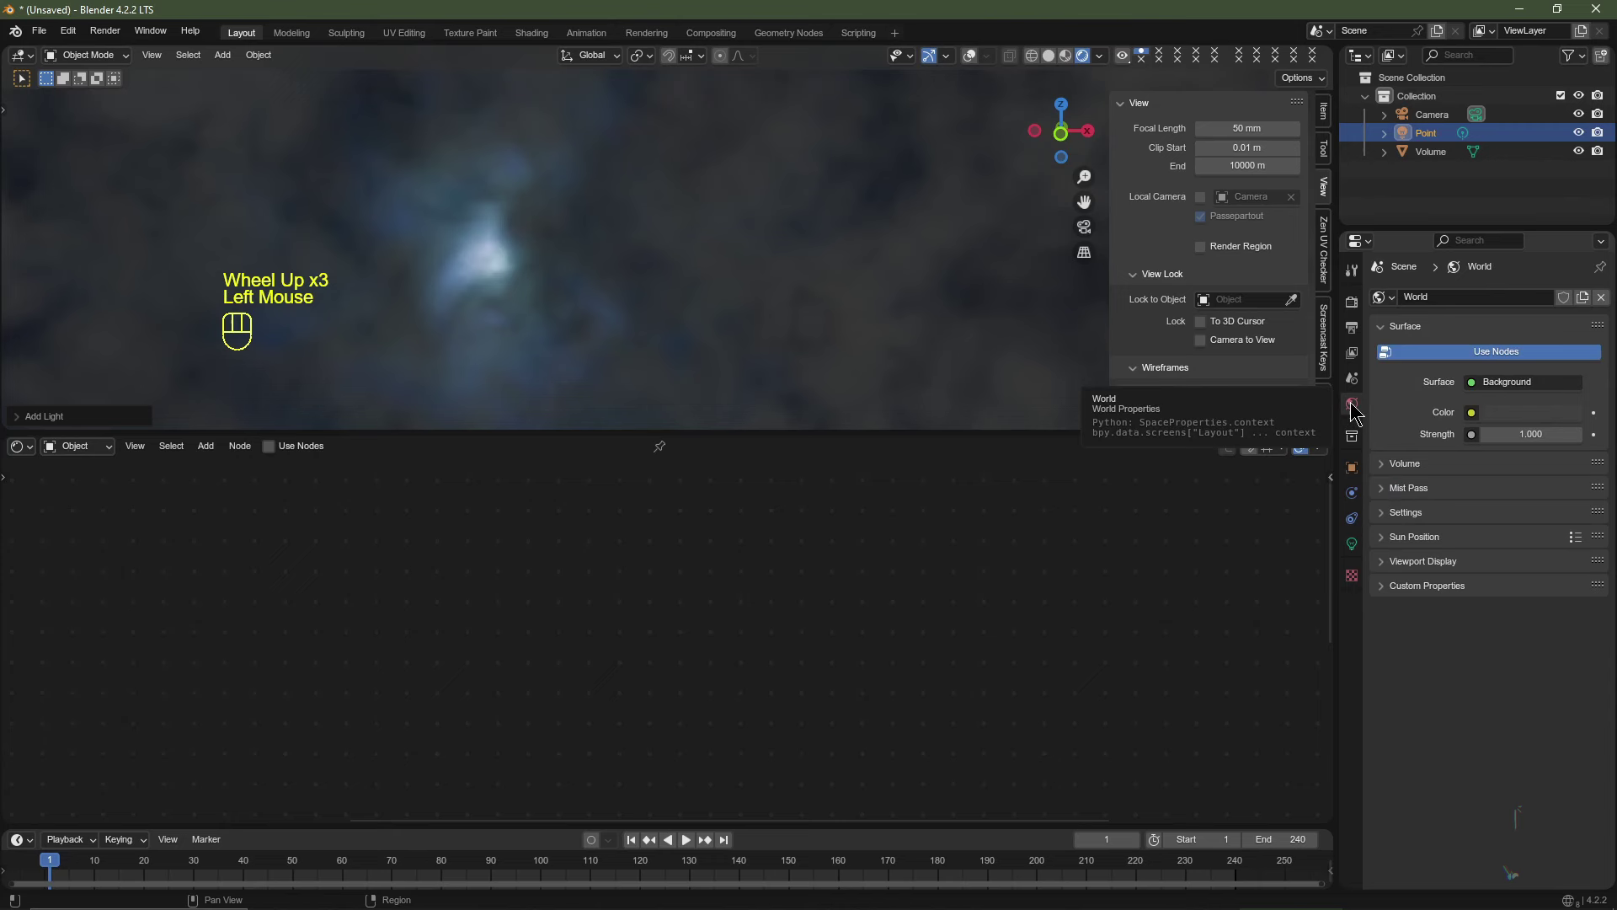
click(1549, 434)
drag(1550, 435, 1484, 435)
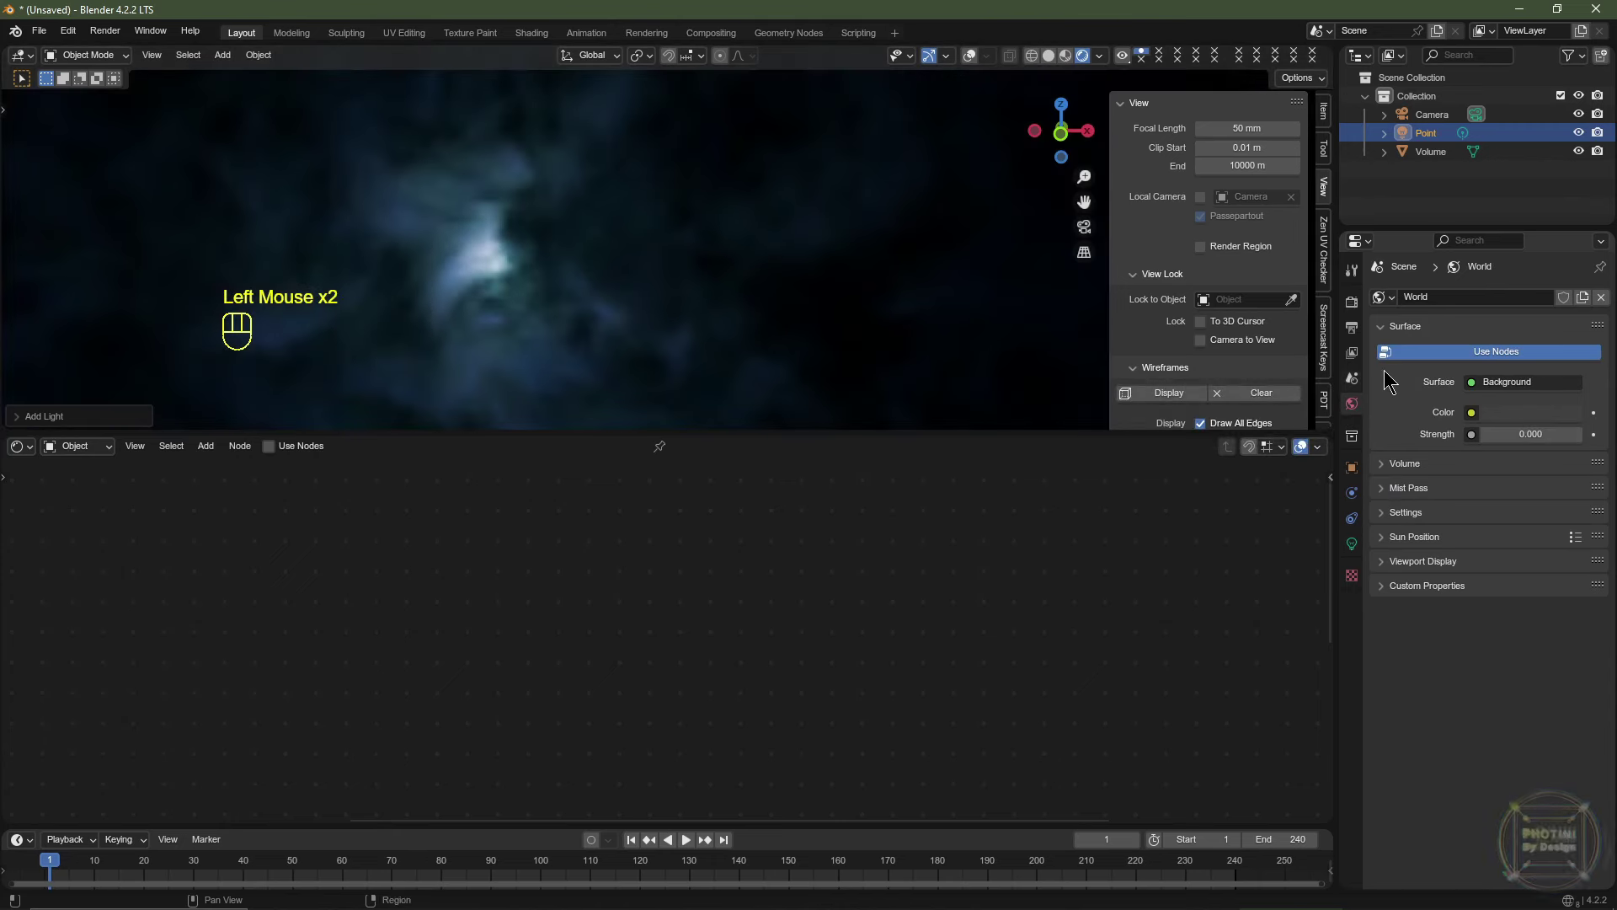
Change the point light's color to saturated blue.
click(1353, 546)
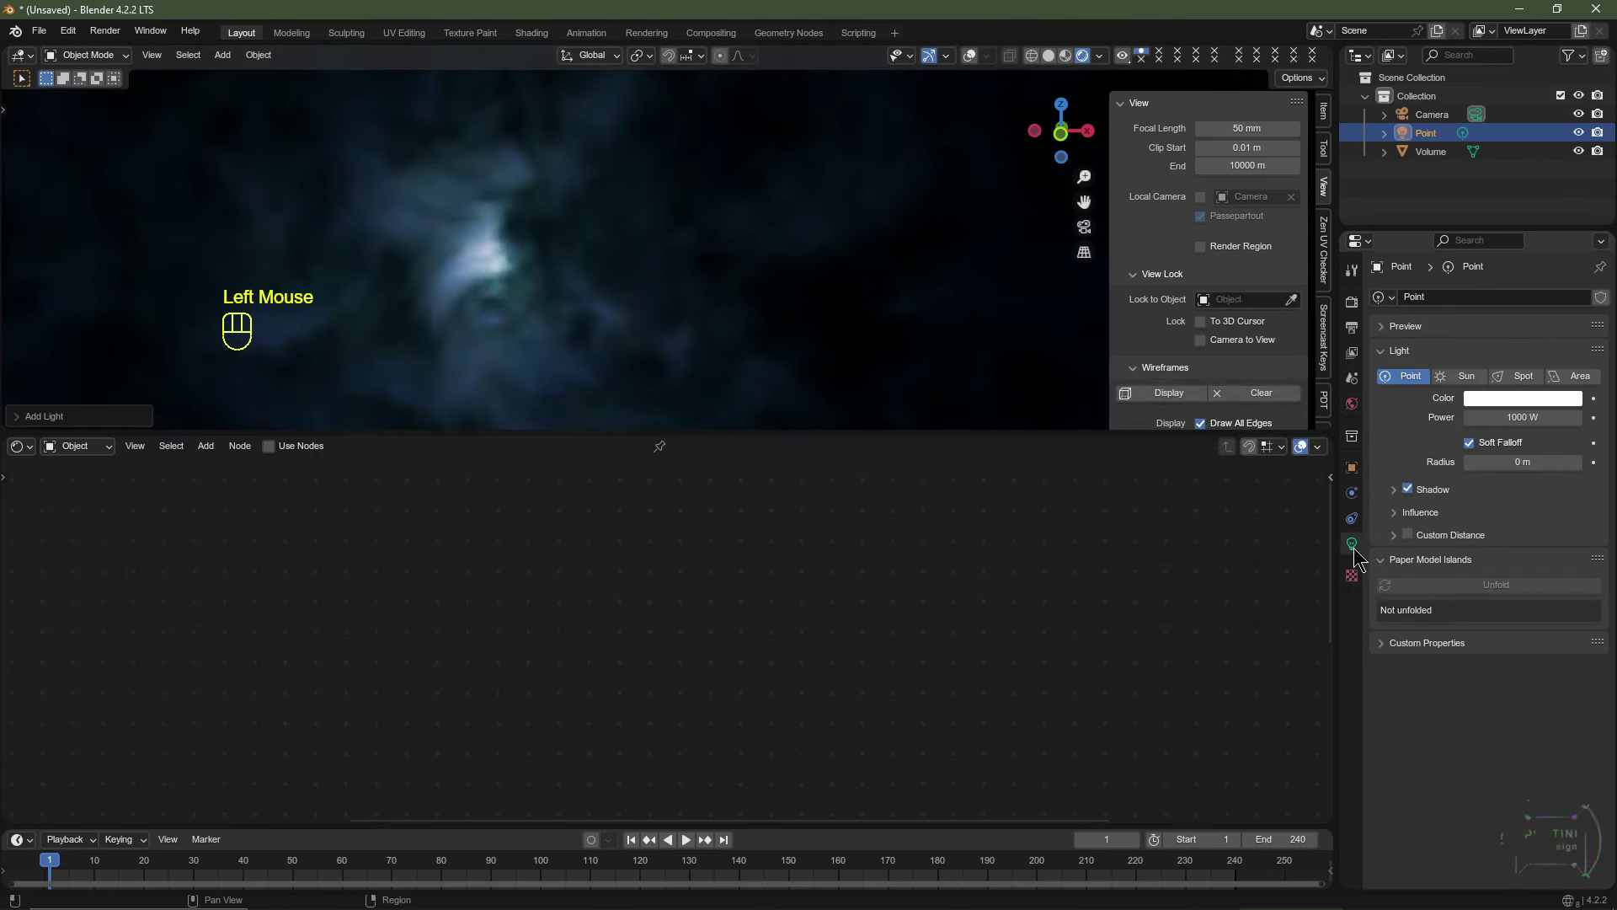
click(1504, 397)
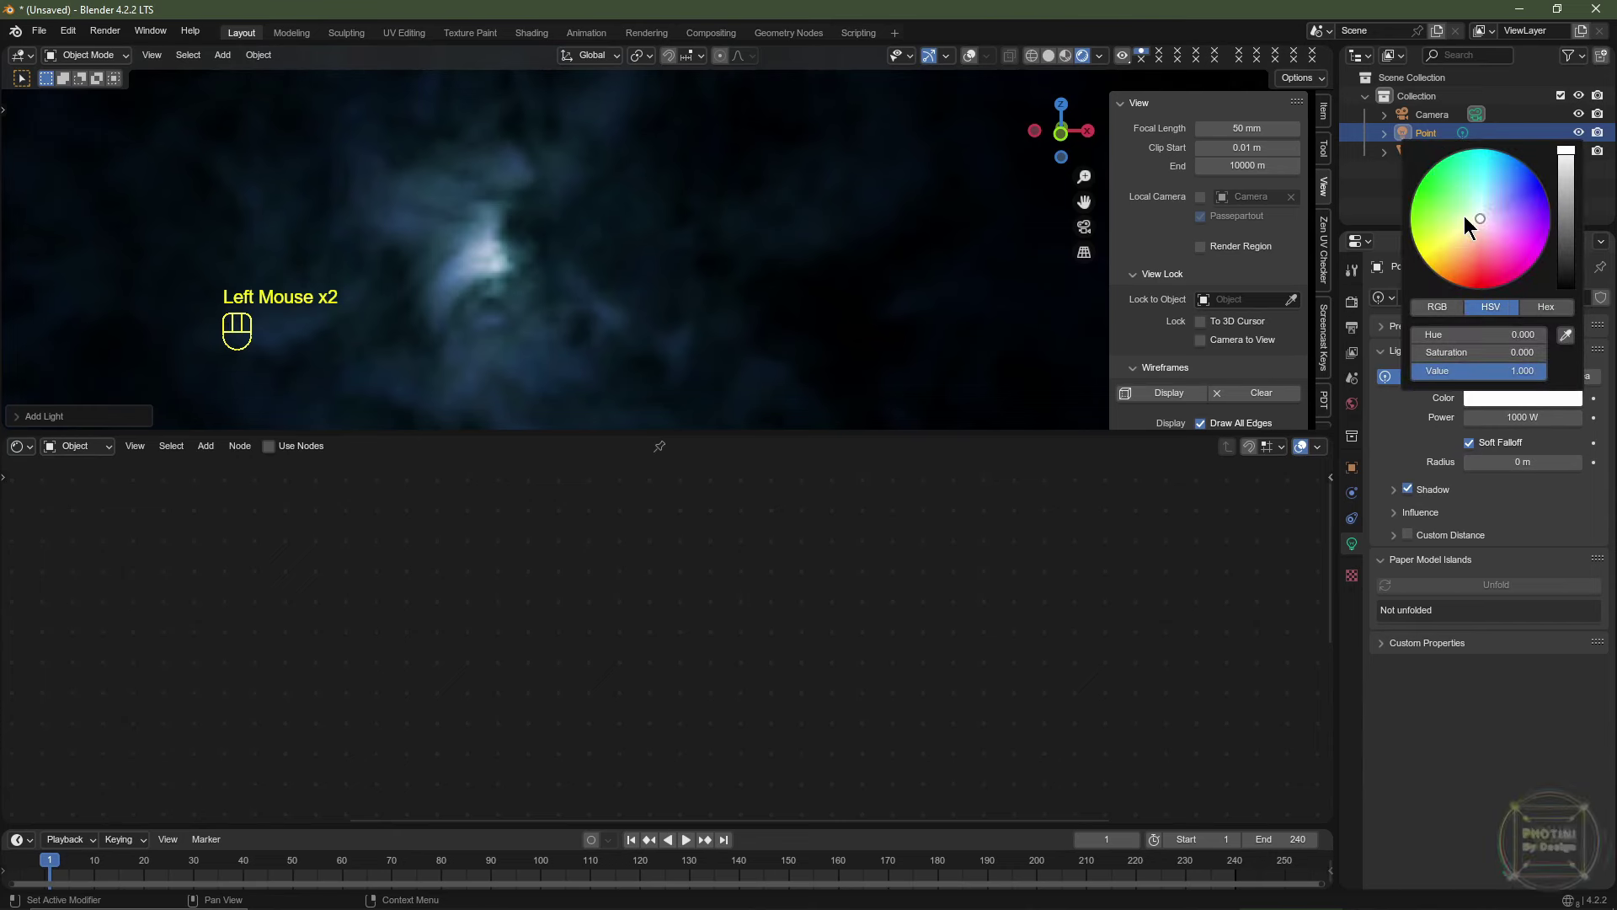
drag(1482, 192, 1512, 174)
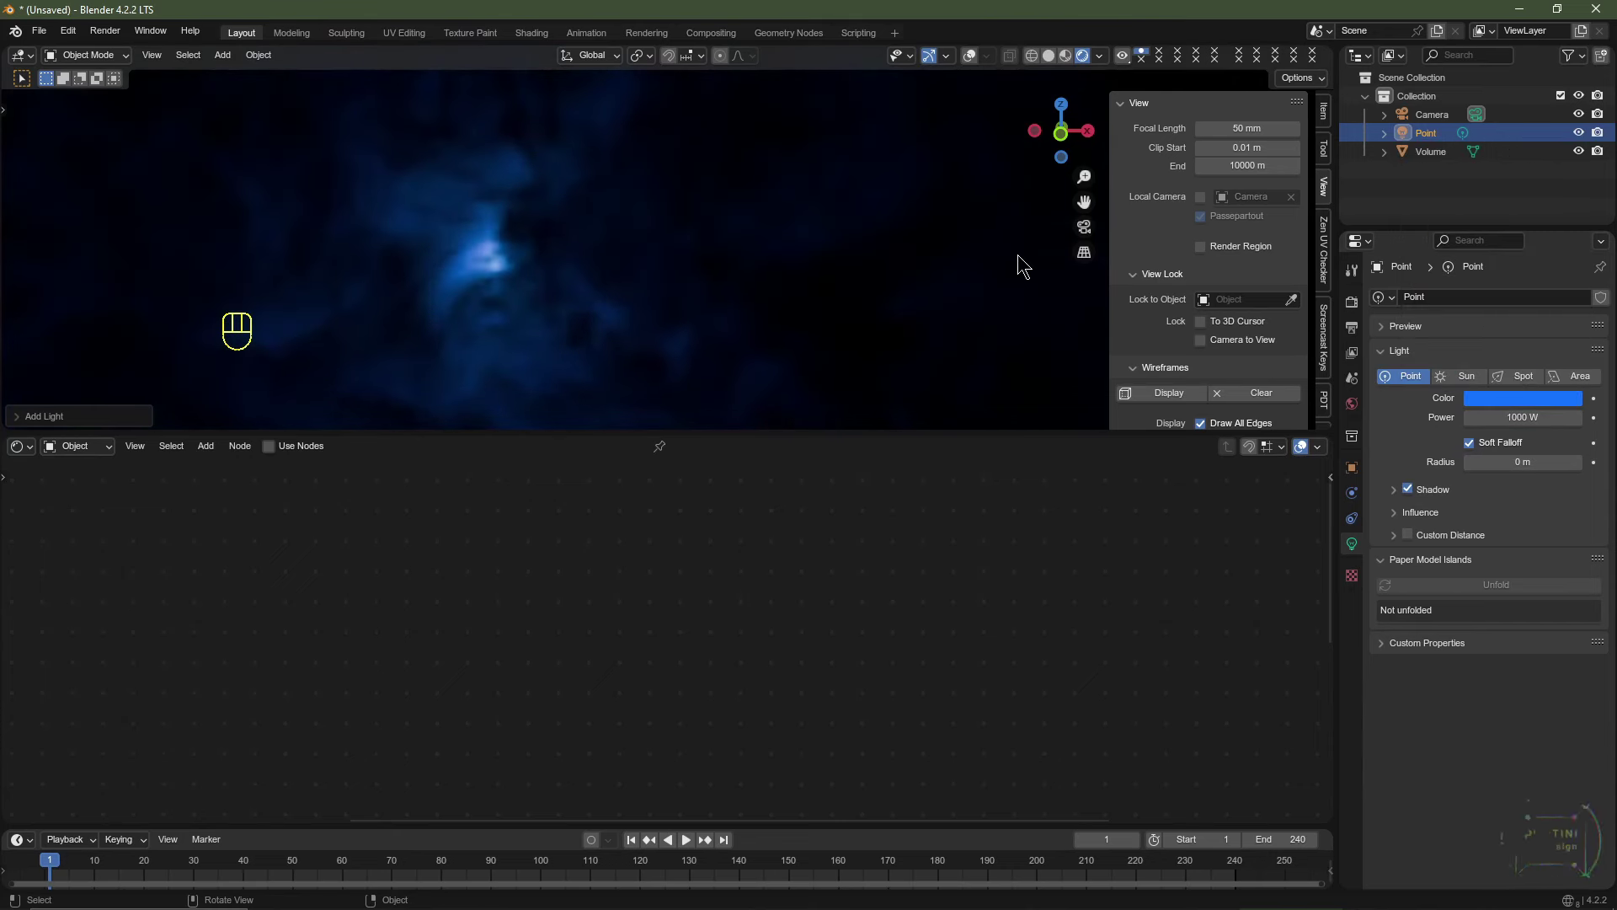
Enlarge the 3D viewport and move the blue point light to X -10 m, Y -10 m, Z -10 m.
key(n)
drag(1197, 434, 1126, 583)
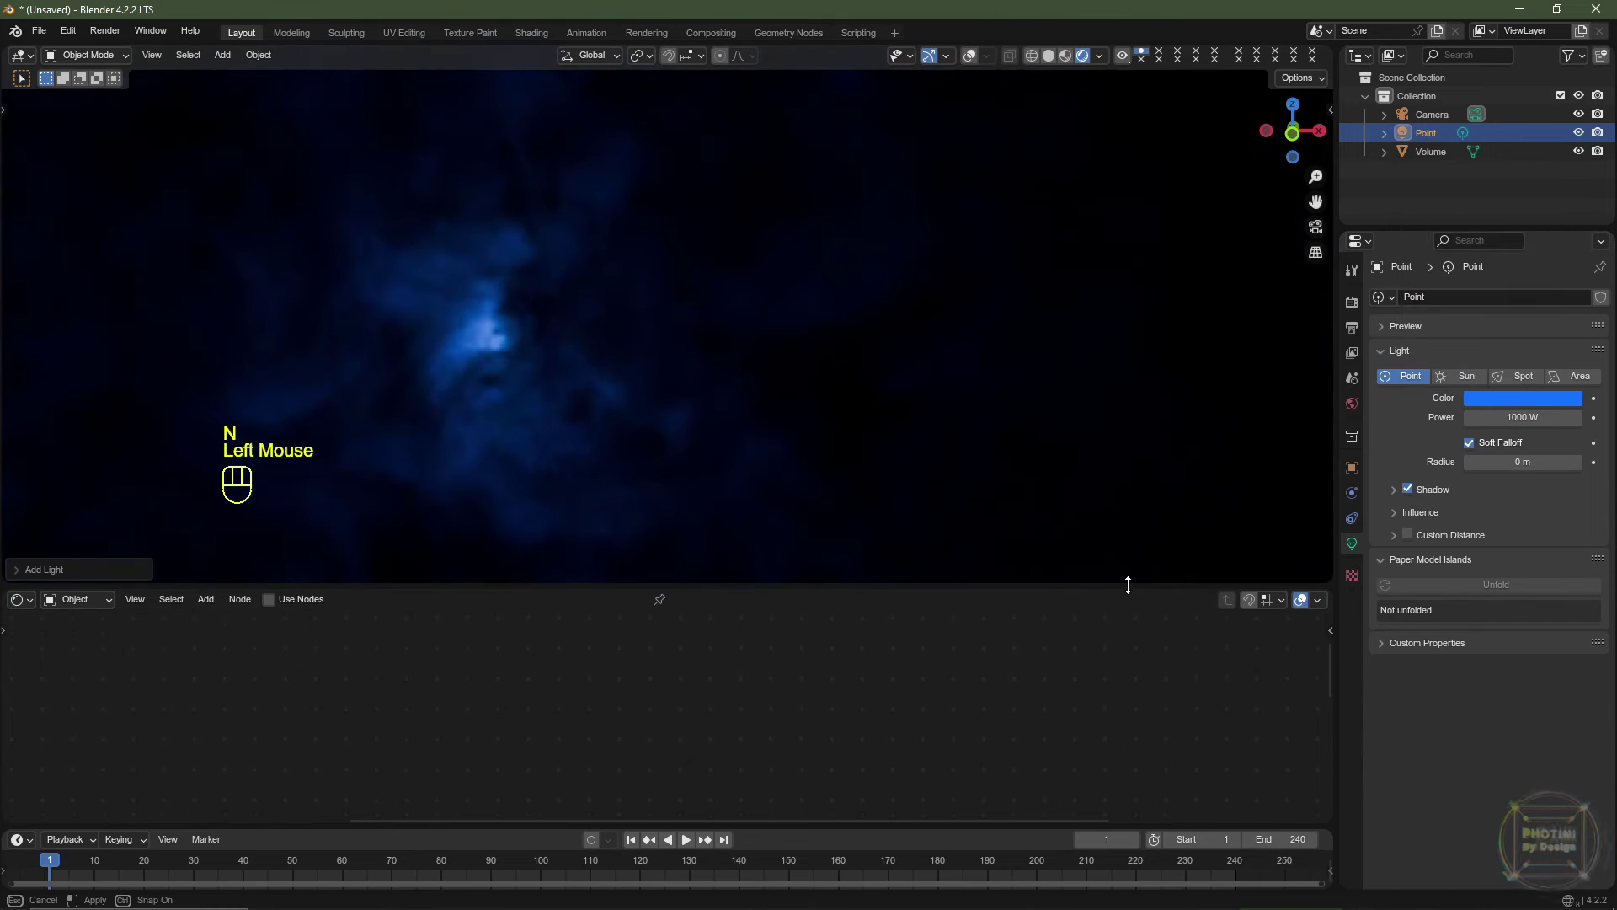
click(1353, 468)
double_click(1530, 352)
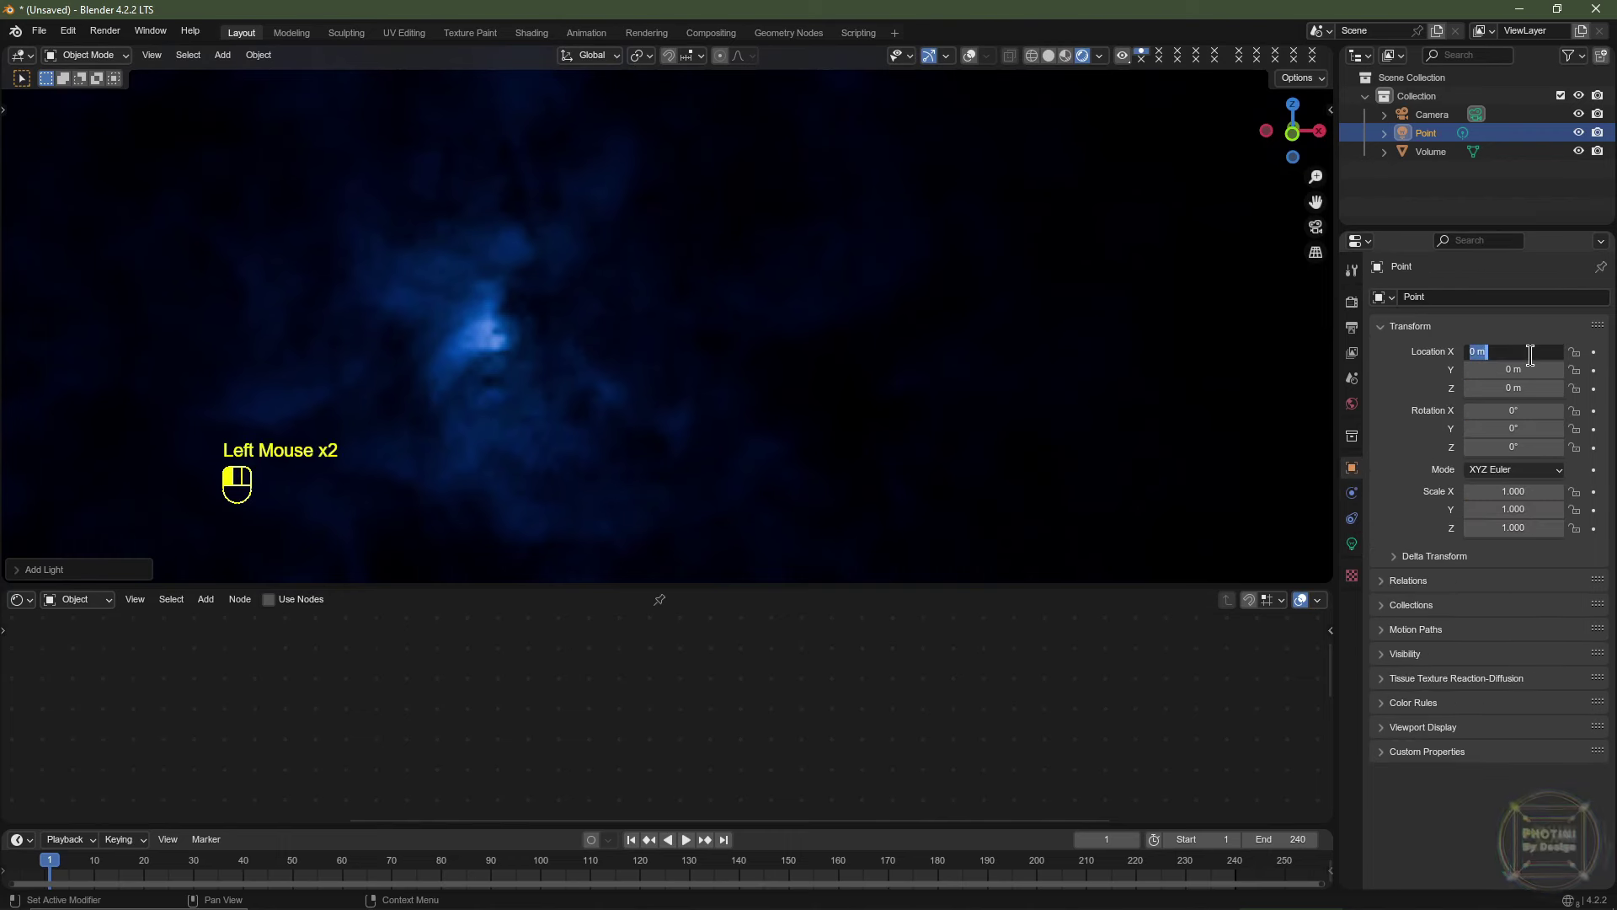
key(Tab)
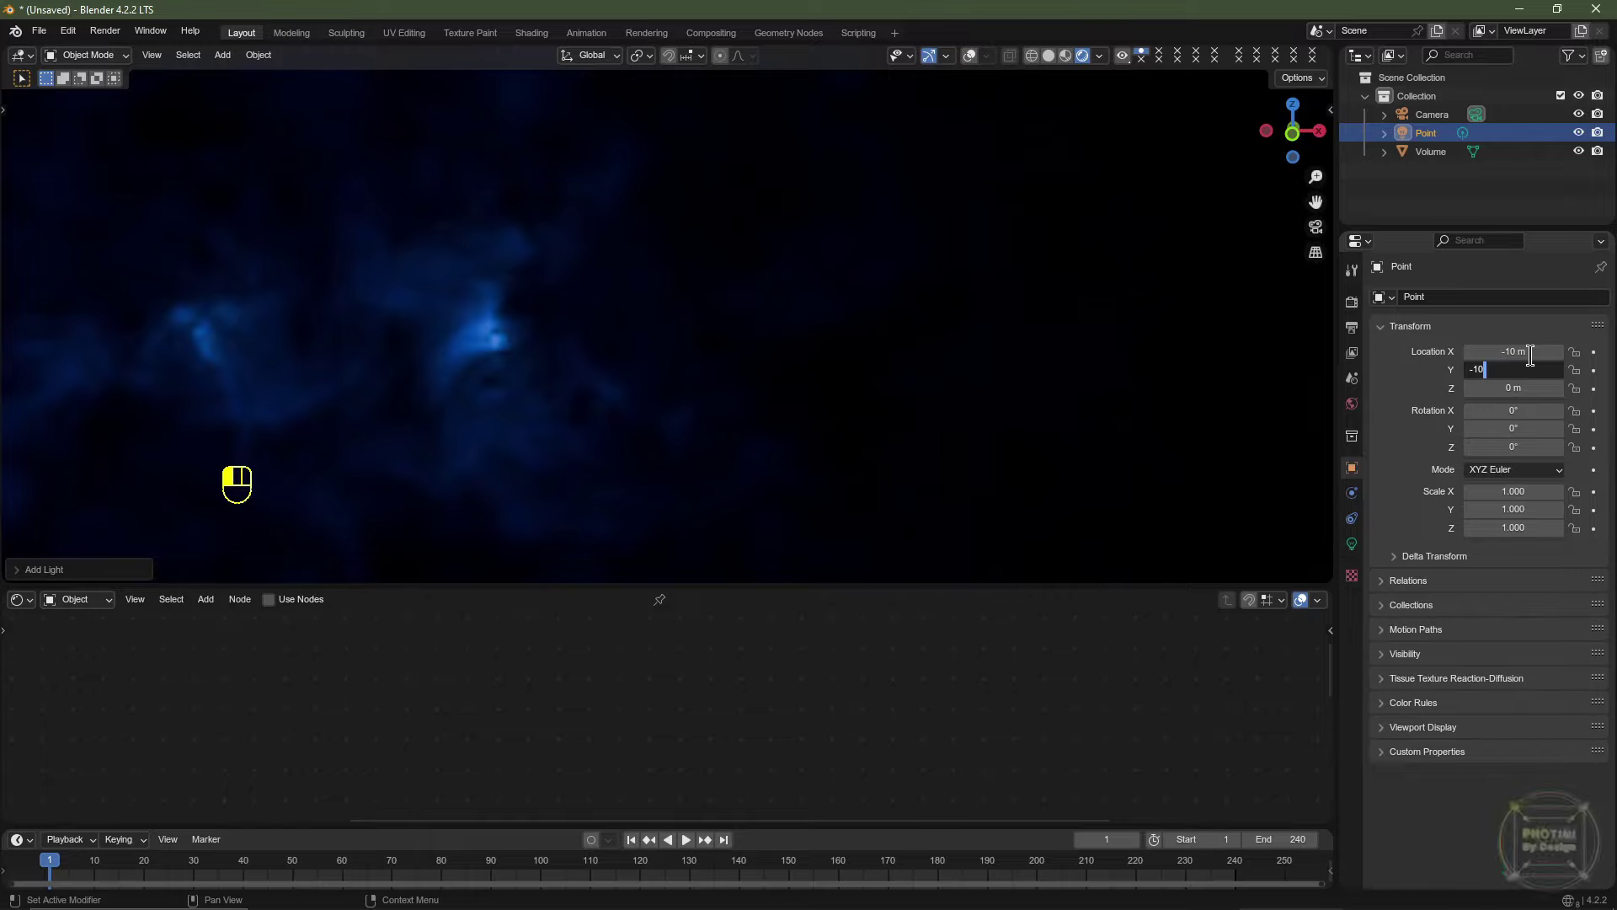
text(-10)
key(Tab)
key(Return)
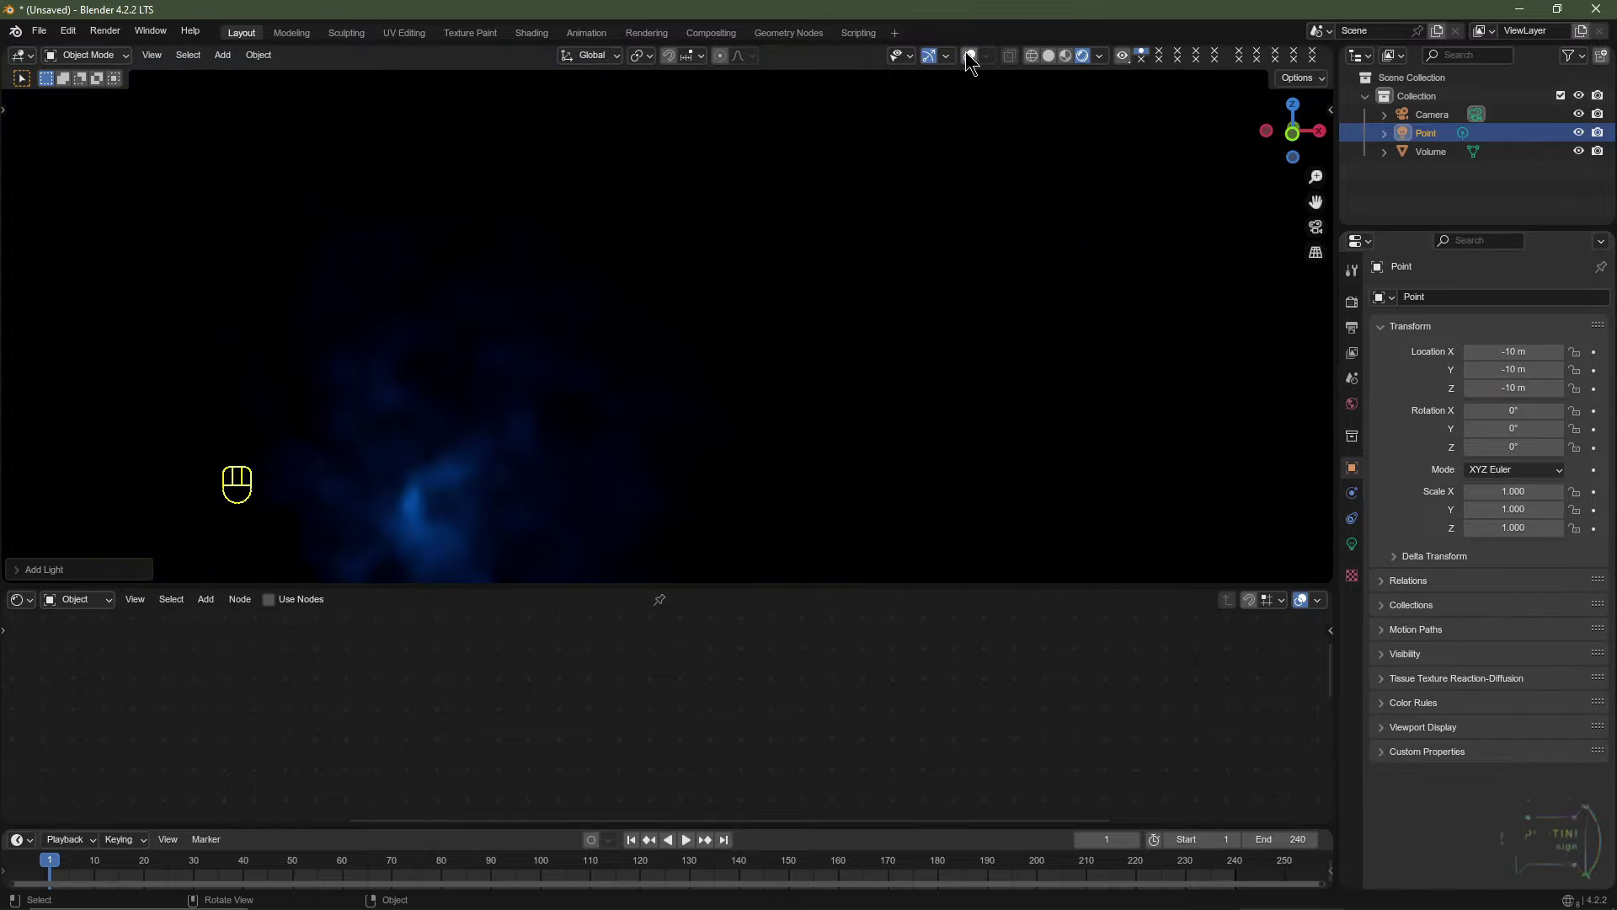
Show the viewport overlays again and check the scene in solid shading before returning to rendered shading.
click(970, 56)
scroll(766, 328, down, 2)
mouse_move(766, 328)
middle_down()
mouse_move(687, 377)
mouse_move(670, 361)
mouse_move(679, 383)
mouse_move(758, 337)
middle_up()
scroll(670, 360, down, 2)
scroll(669, 355, up, 2)
click(1049, 56)
click(1083, 56)
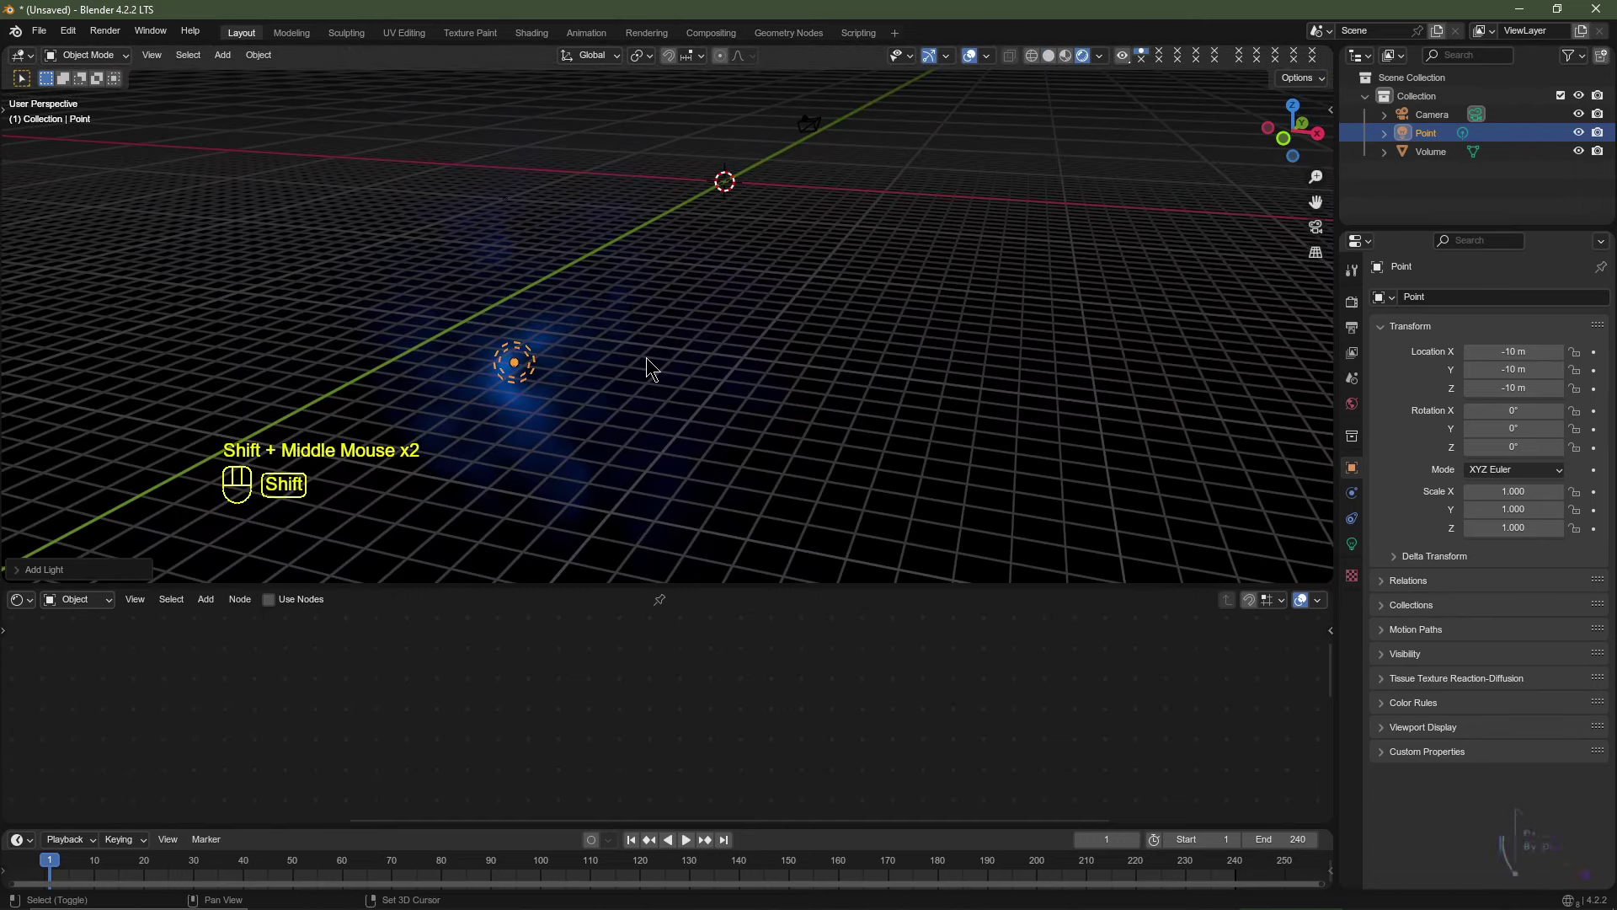
Duplicate the blue point light and place the copy at X 10 m, Y 10 m, Z 10 m.
key(shift+d)
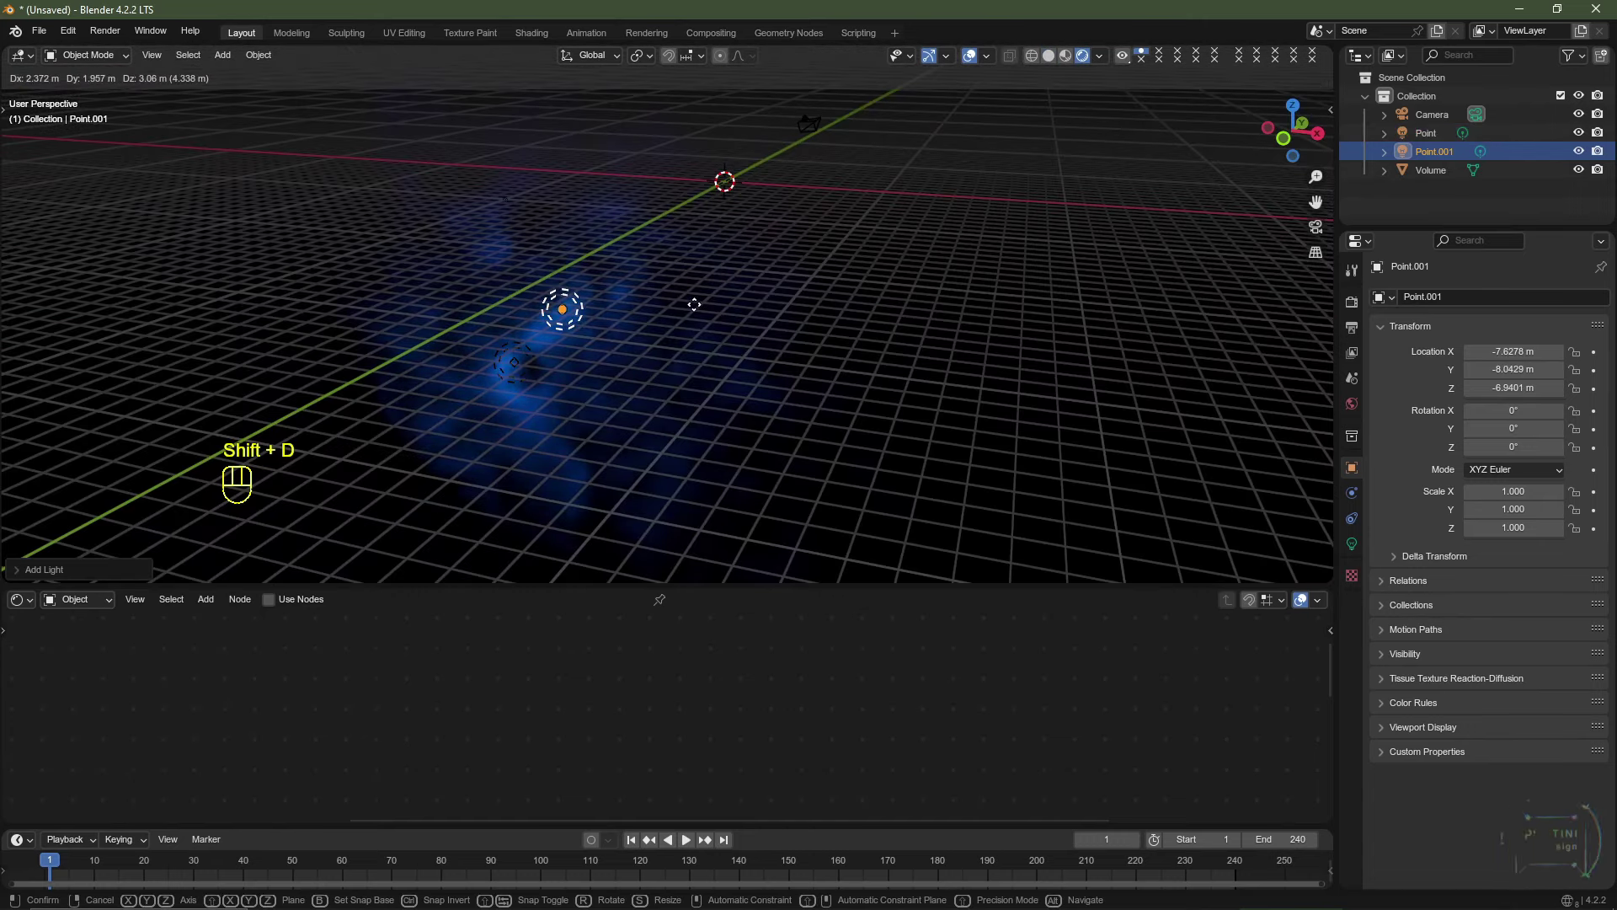
key(Escape)
key(F1)
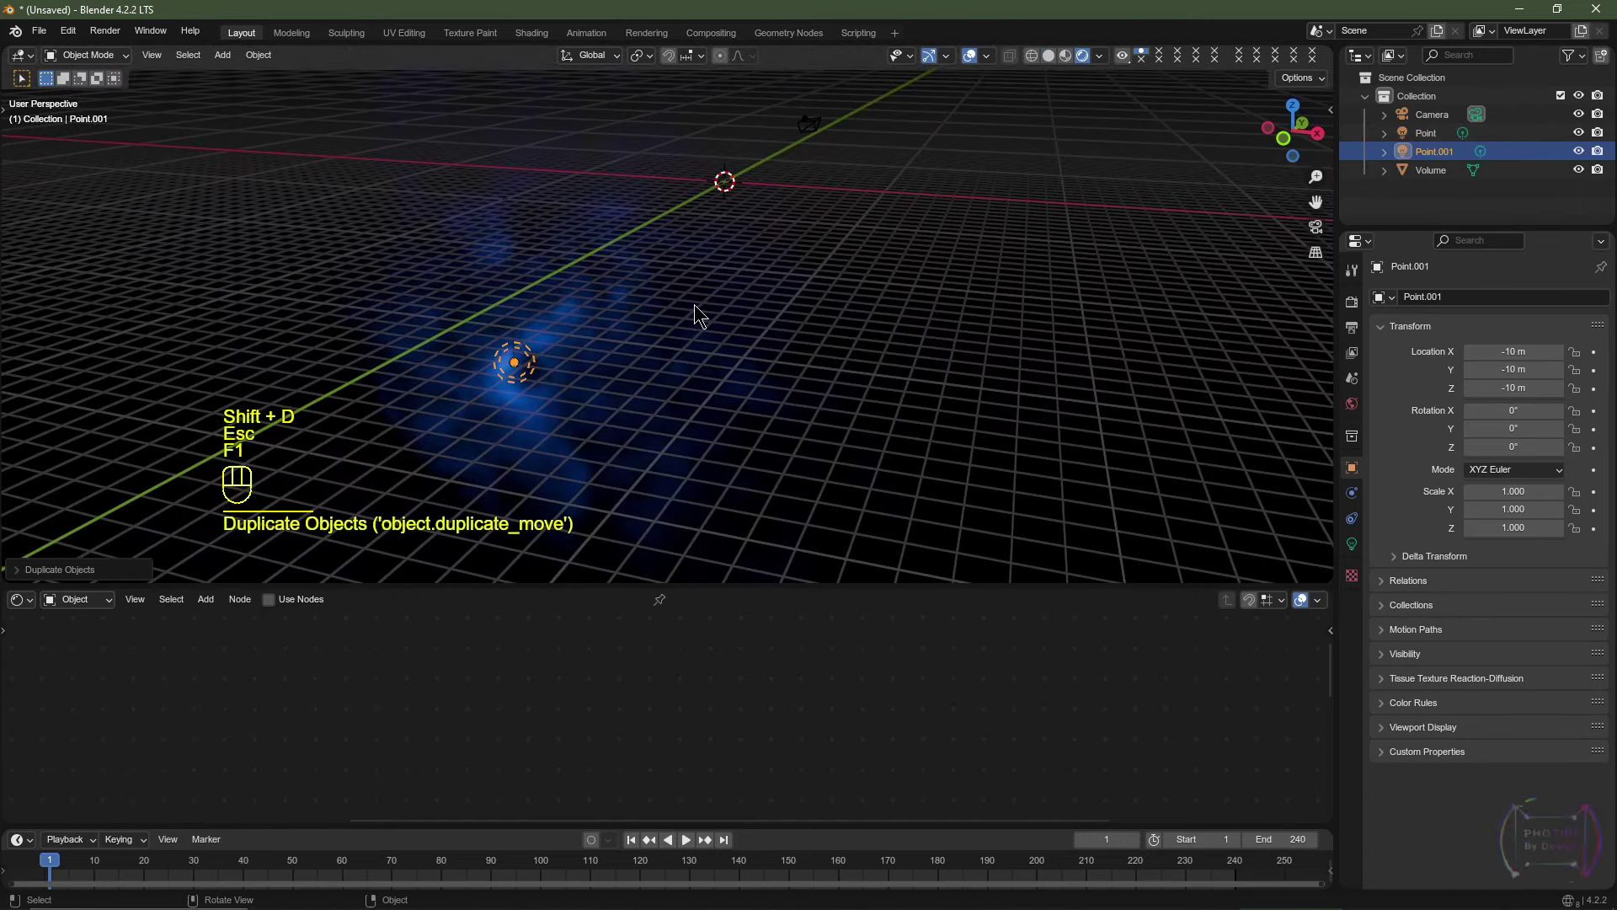
click(1497, 351)
key(Tab)
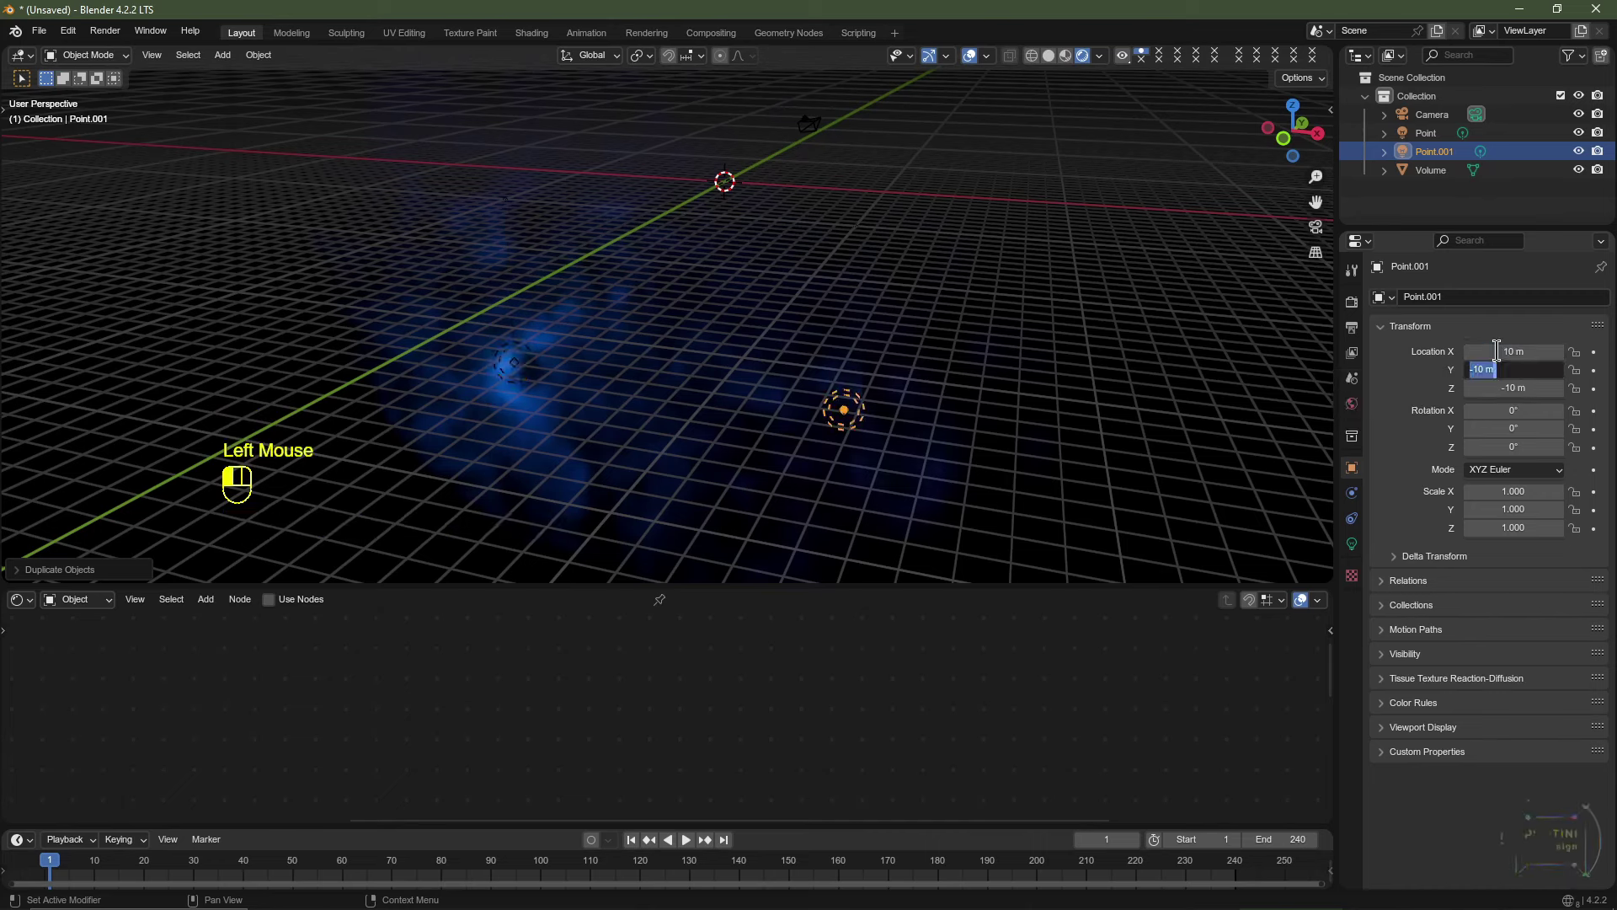
text(10)
key(Tab)
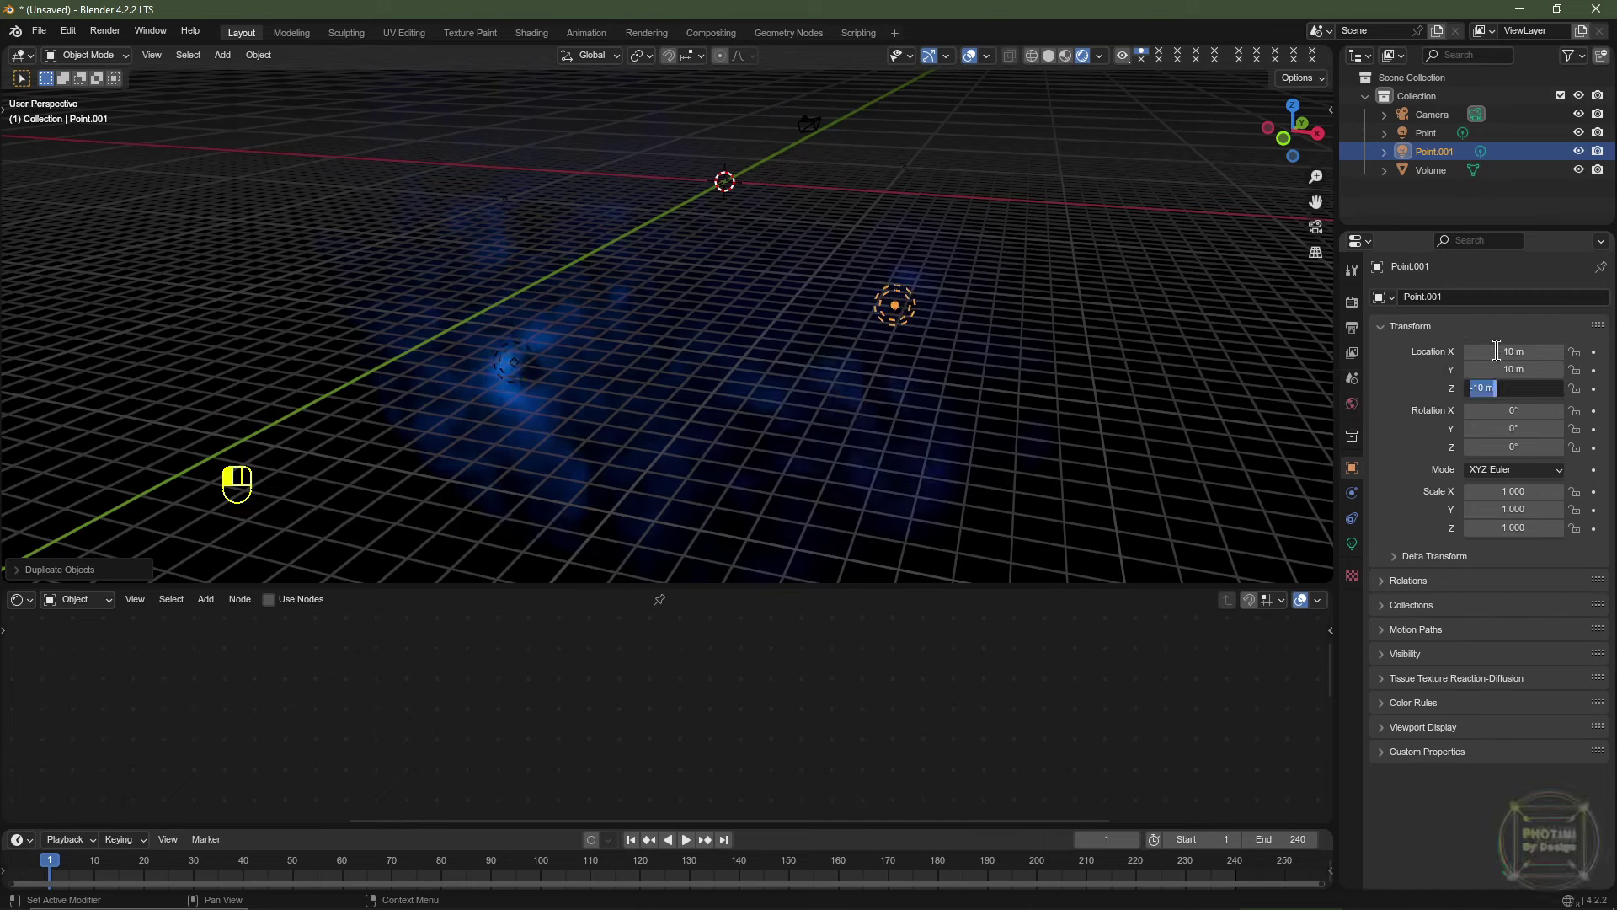
text(10)
key(Return)
Change the duplicated light's color to saturated magenta-purple.
scroll(886, 350, down, 2)
shift+middle_drag(893, 252, 886, 351)
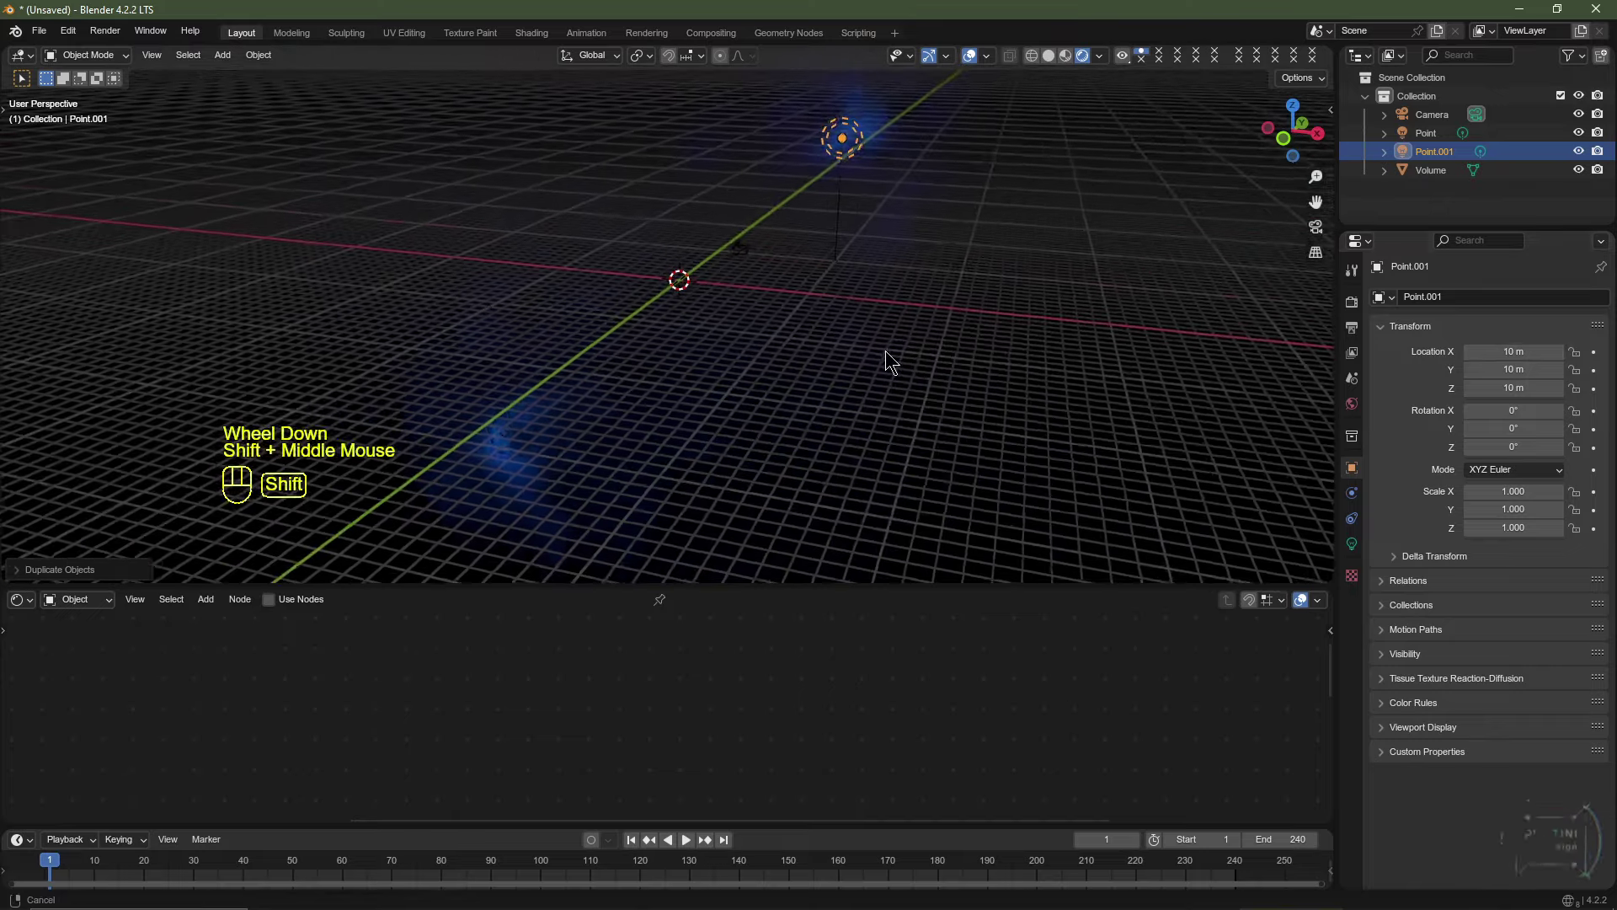
click(1352, 543)
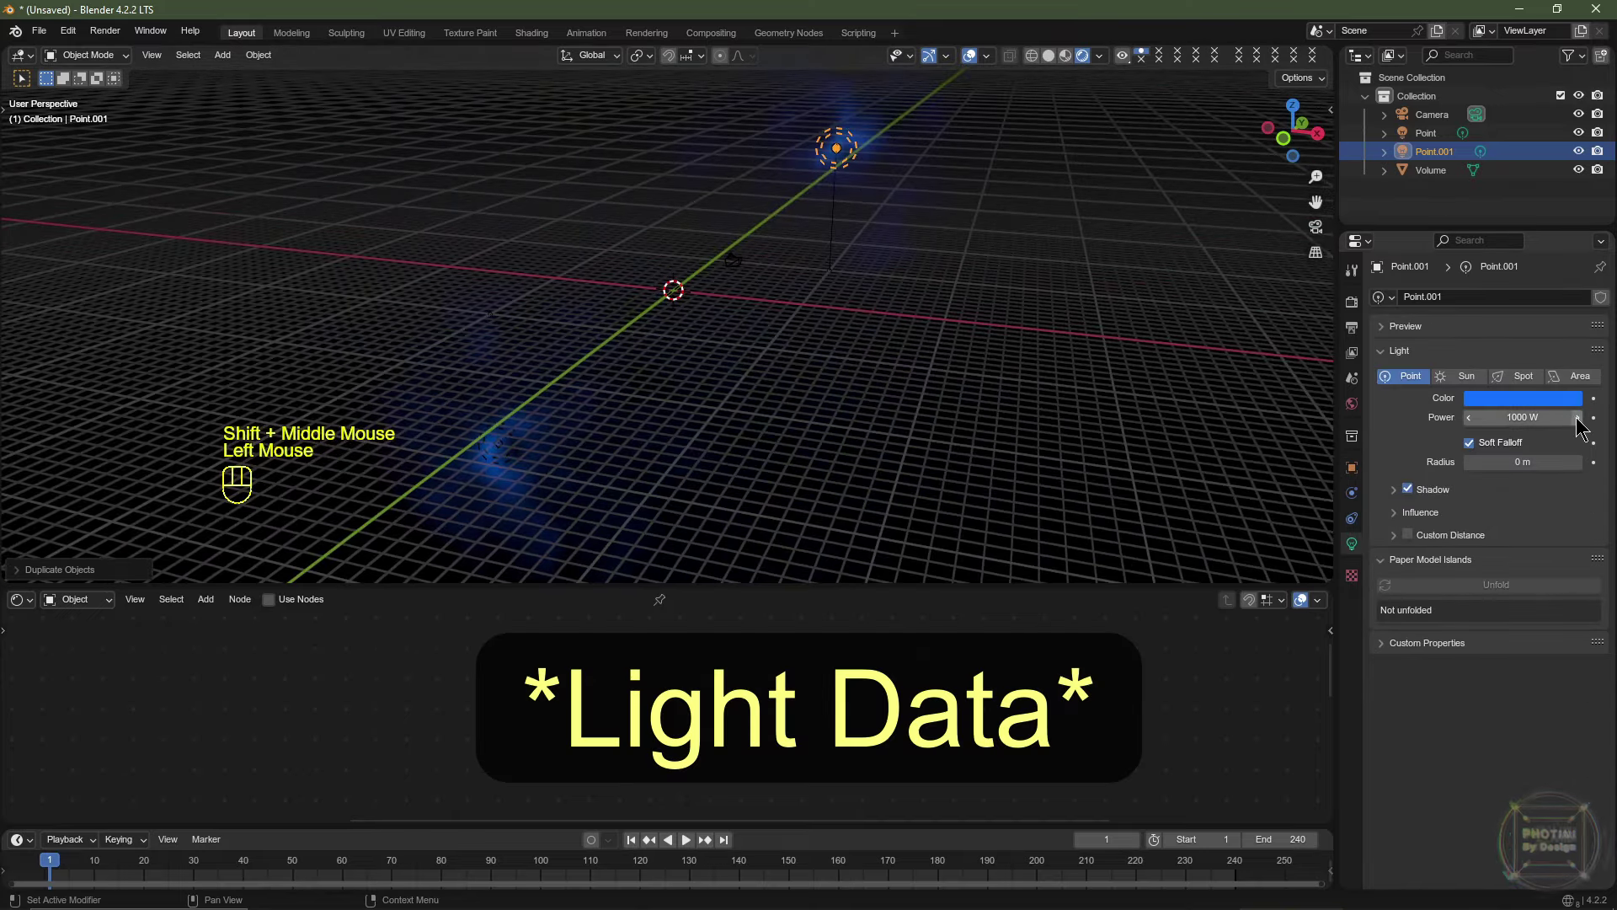
click(1508, 398)
mouse_move(1493, 222)
mouse_down()
mouse_move(1547, 215)
mouse_move(1542, 250)
mouse_up()
Duplicate the magenta-purple point light in place.
shift+middle_drag(968, 210, 915, 370)
scroll(915, 371, up, 1)
scroll(914, 370, down, 2)
key(shift+d)
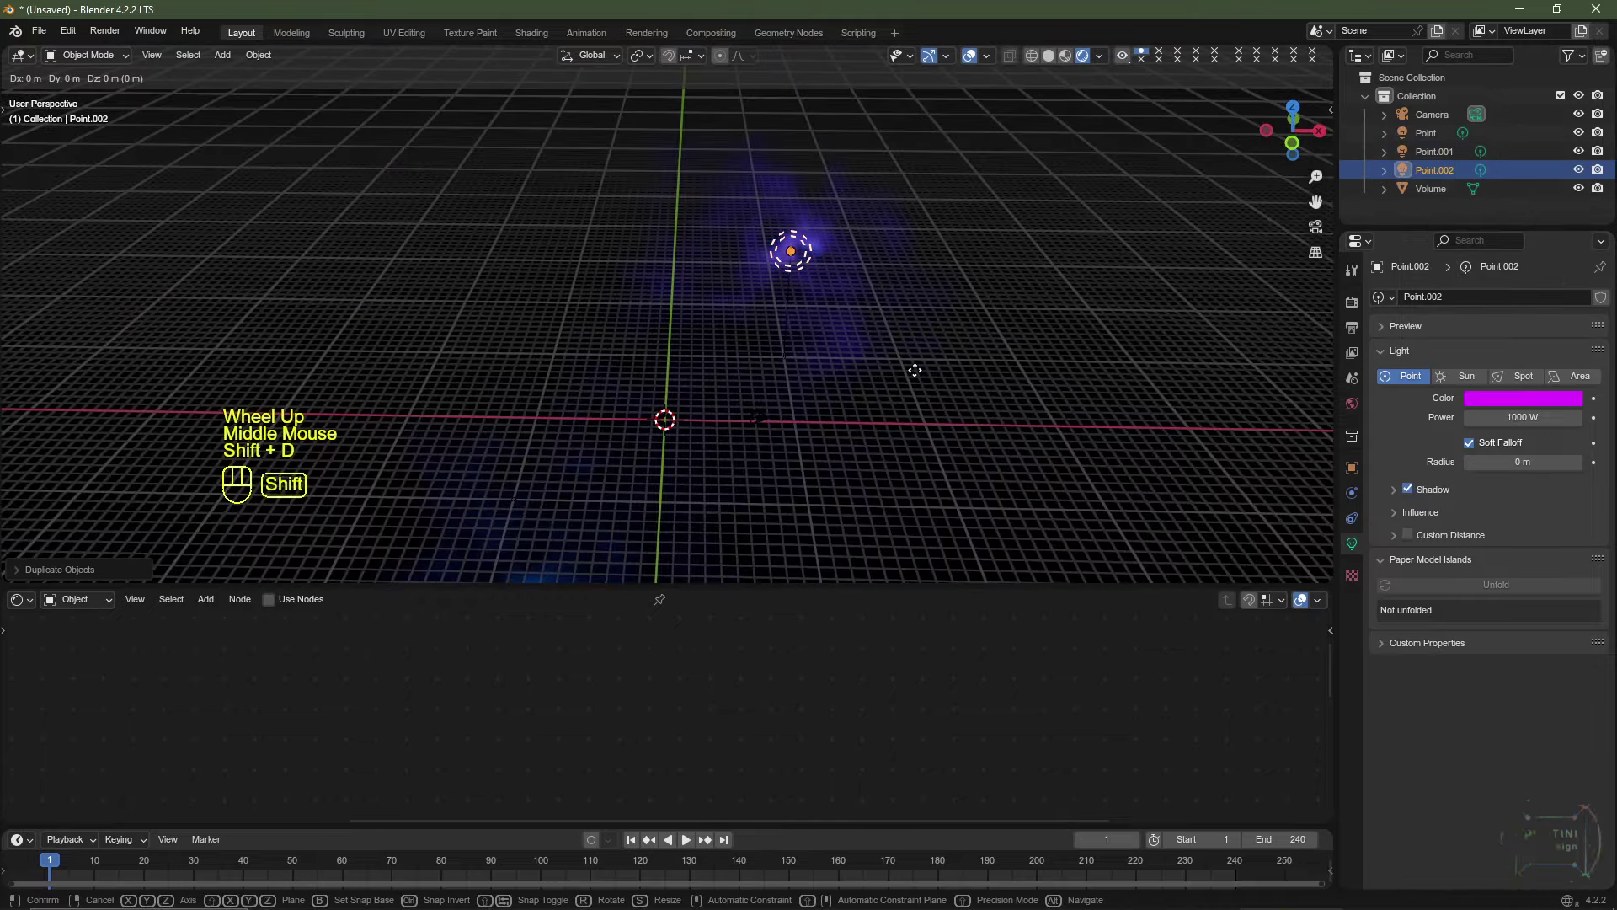
key(Escape)
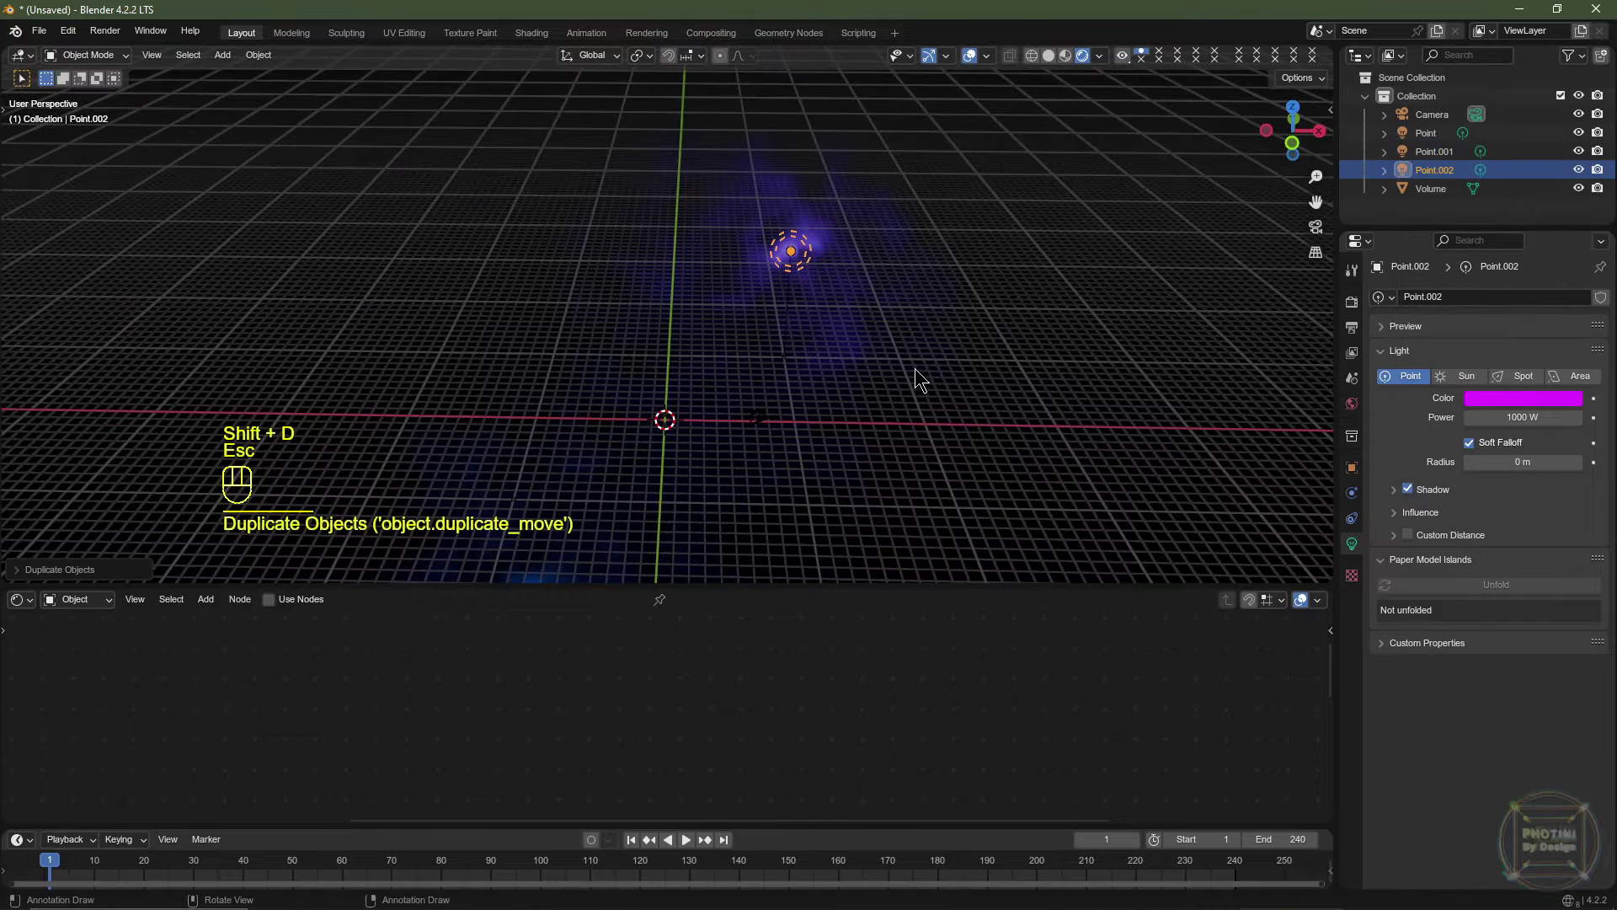
Set the new light copy's X location to -10 m and its Z location to 0 m.
scroll(915, 367, down, 2)
mouse_move(881, 347)
shift+middle_down()
mouse_move(871, 361)
mouse_move(866, 346)
shift+middle_up()
scroll(866, 346, up, 2)
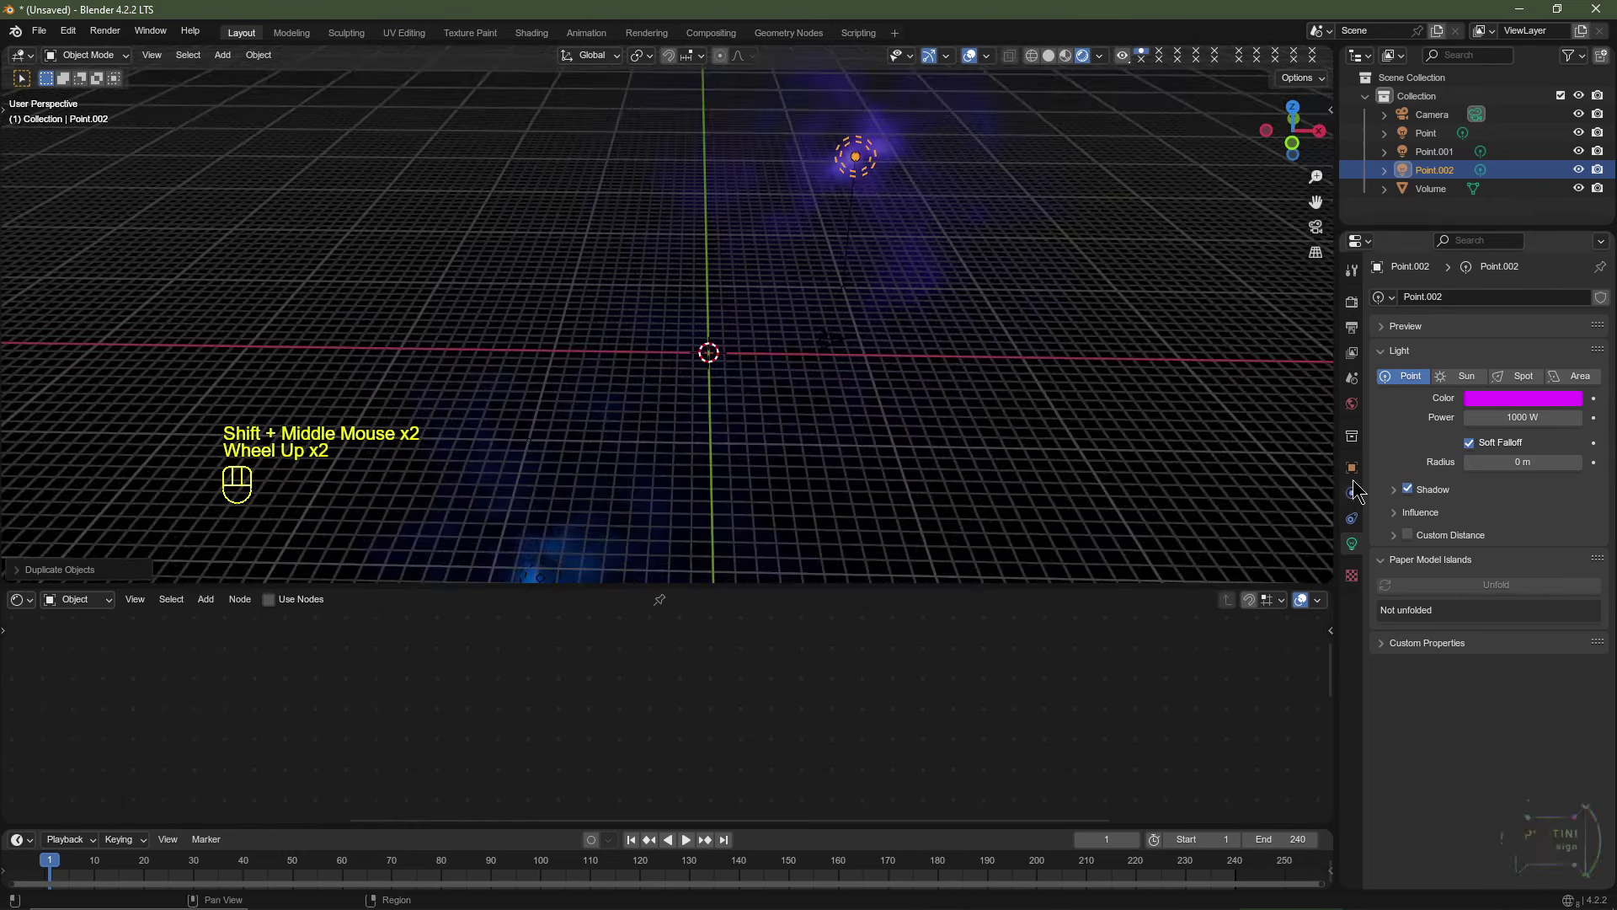
click(1352, 469)
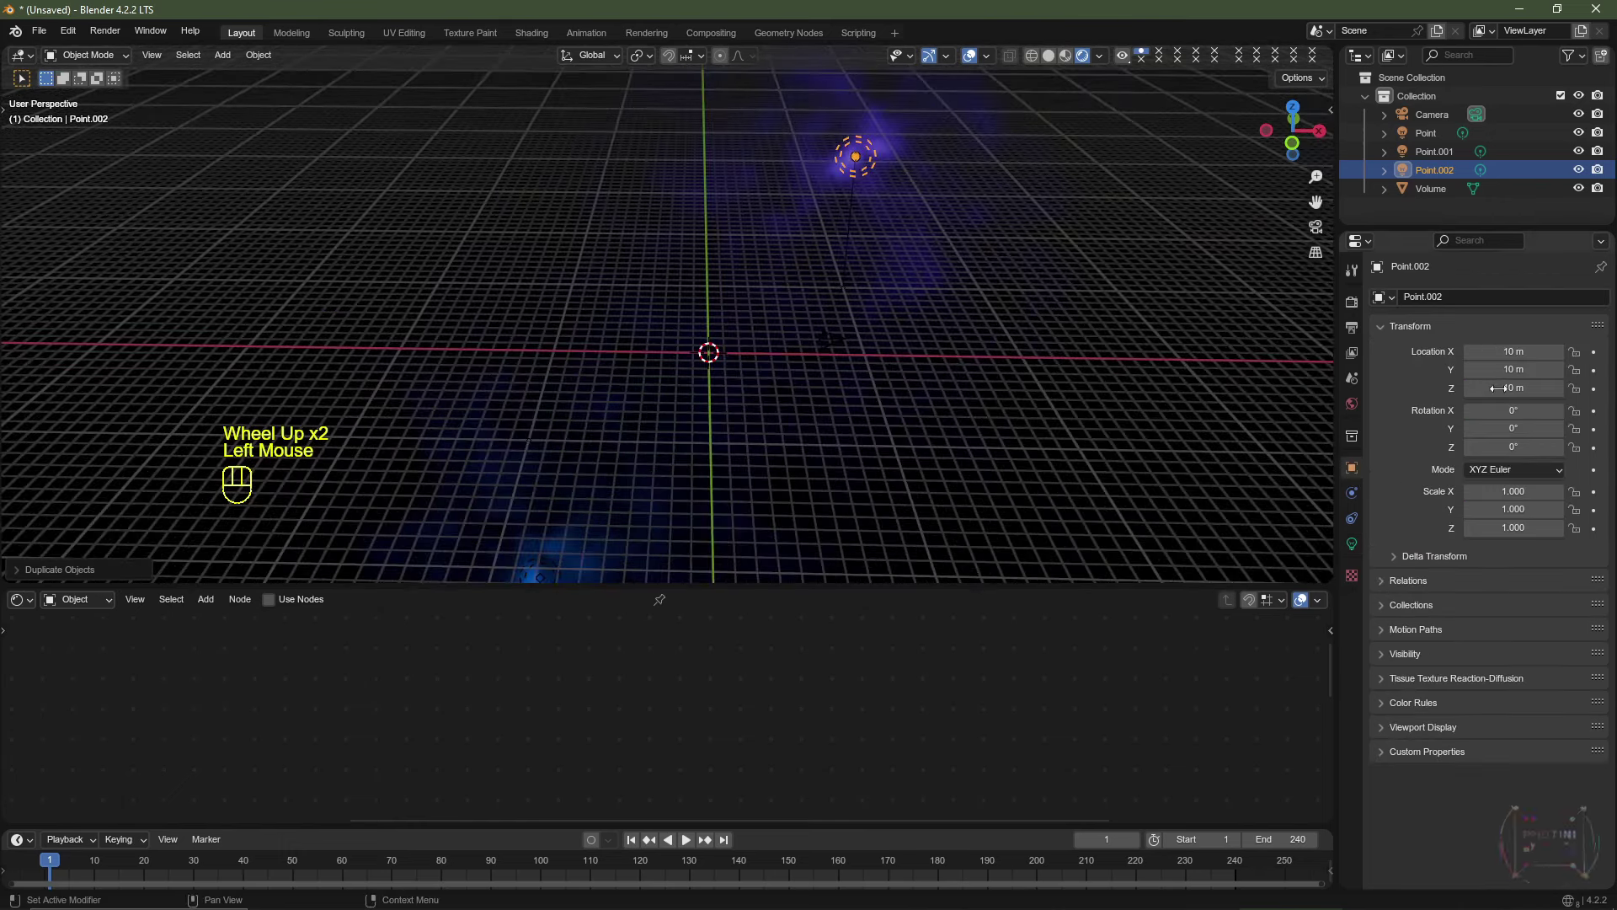
click(1535, 357)
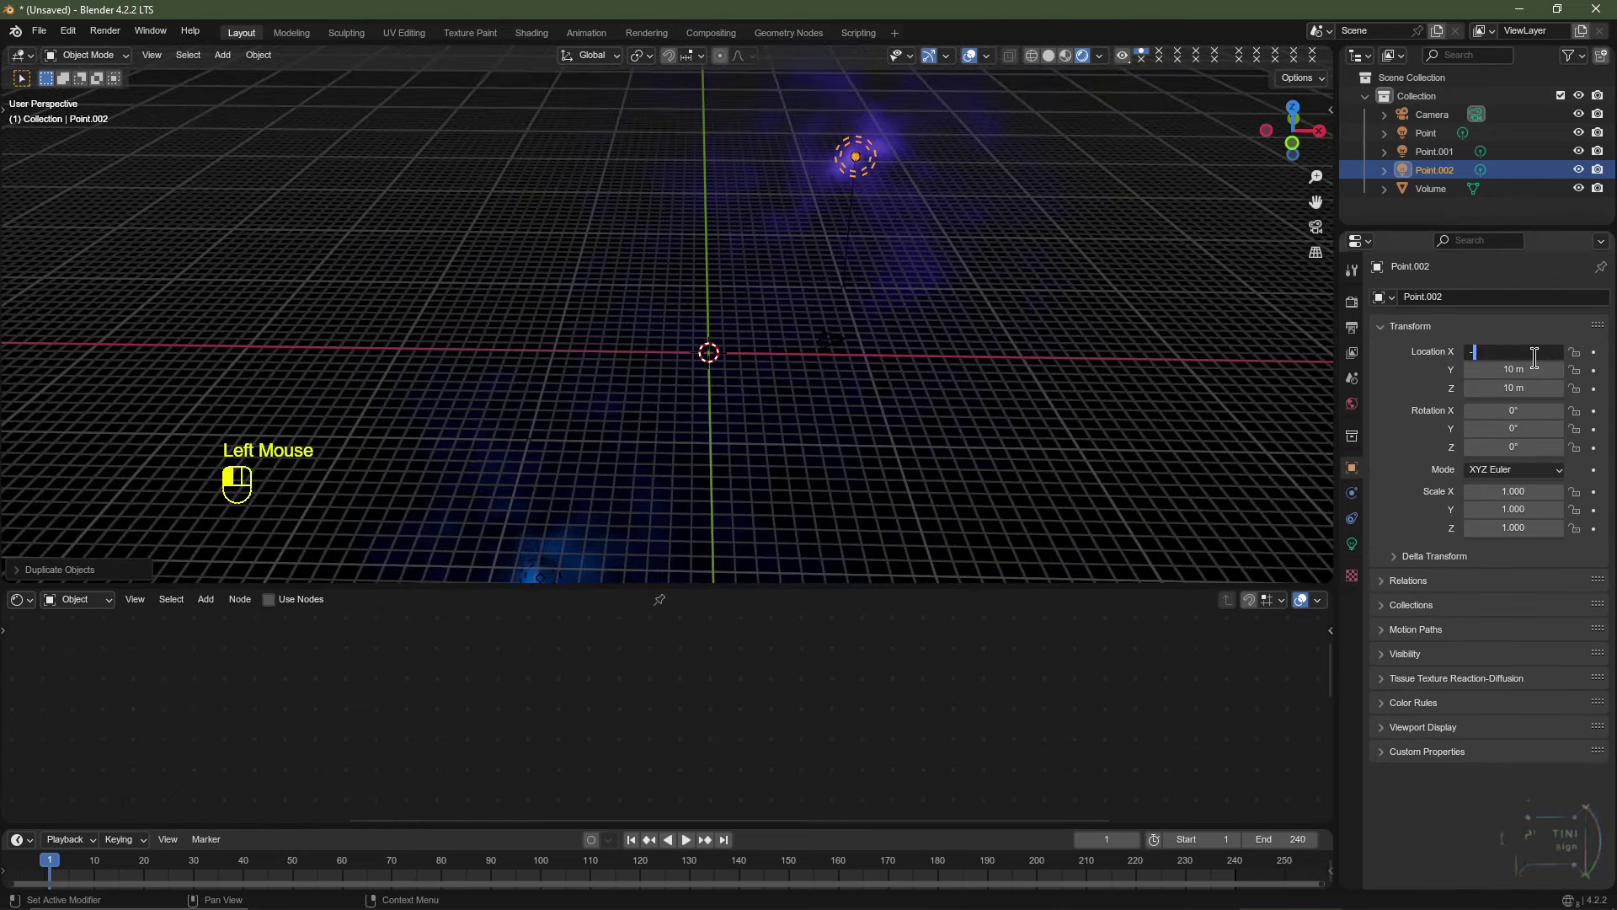
text(-10)
key(Return)
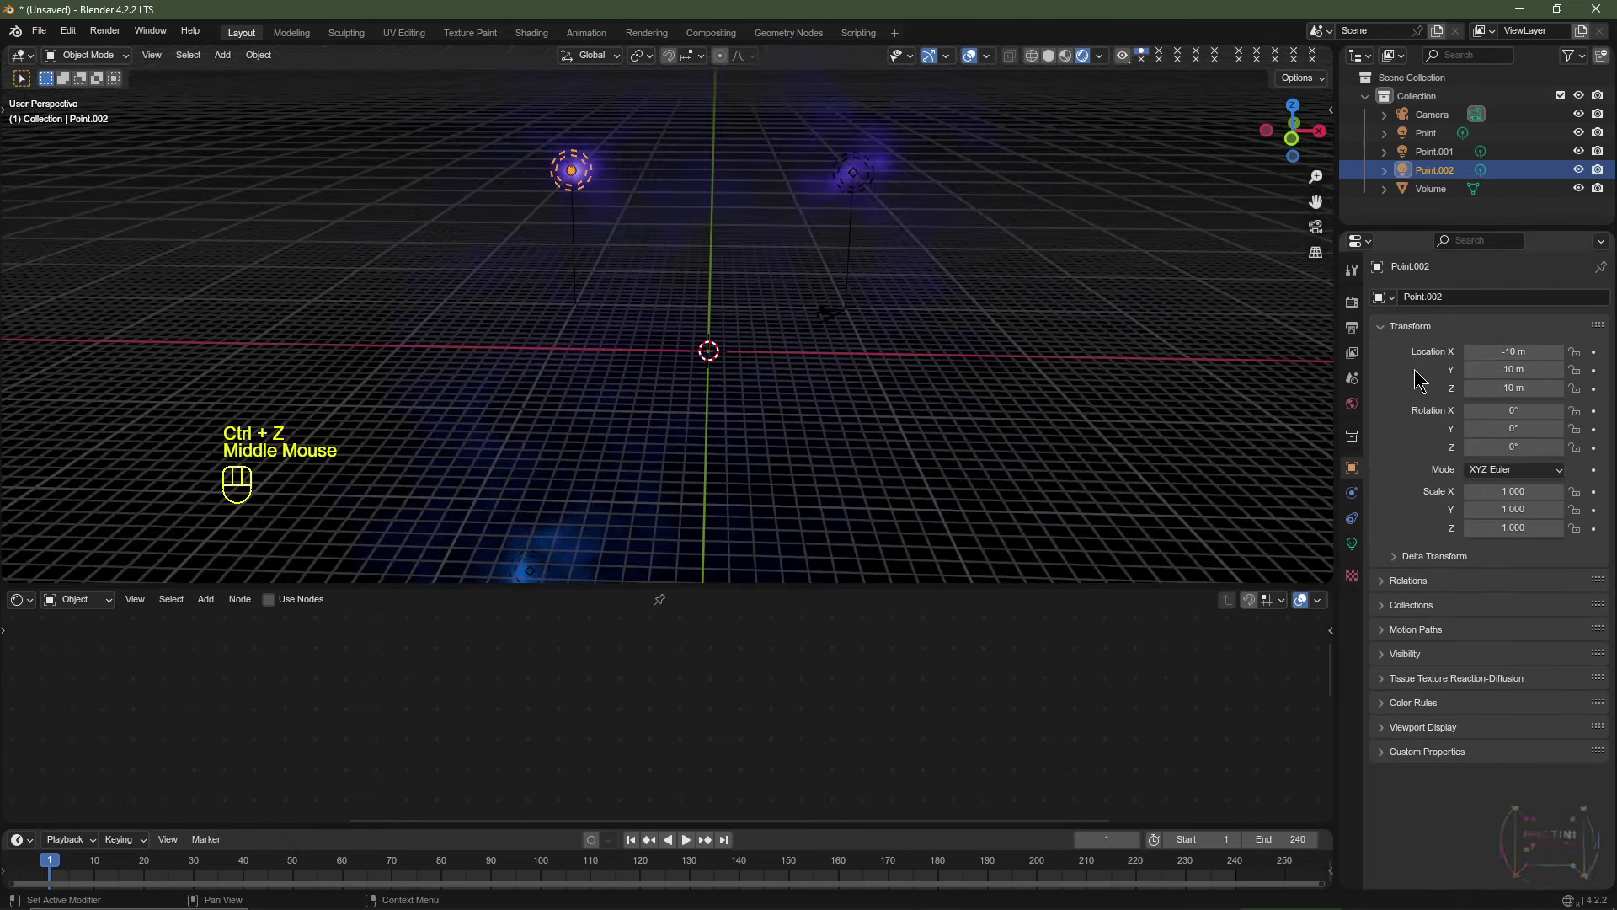
click(1512, 388)
text(0)
click(1424, 506)
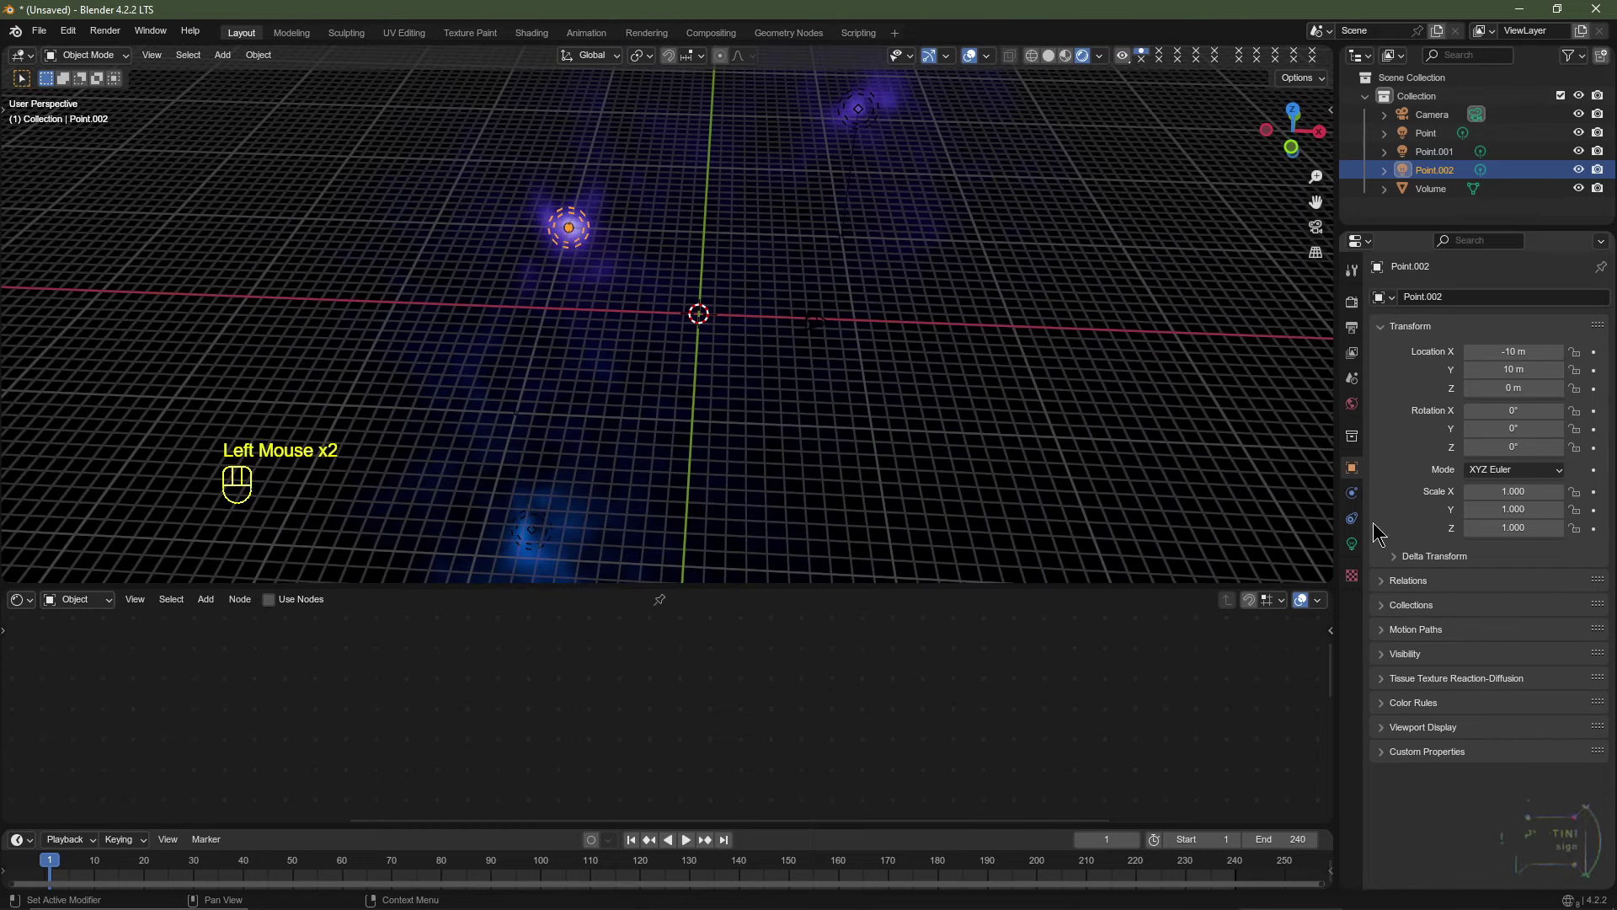
Change the third point light's color to orange.
click(1352, 543)
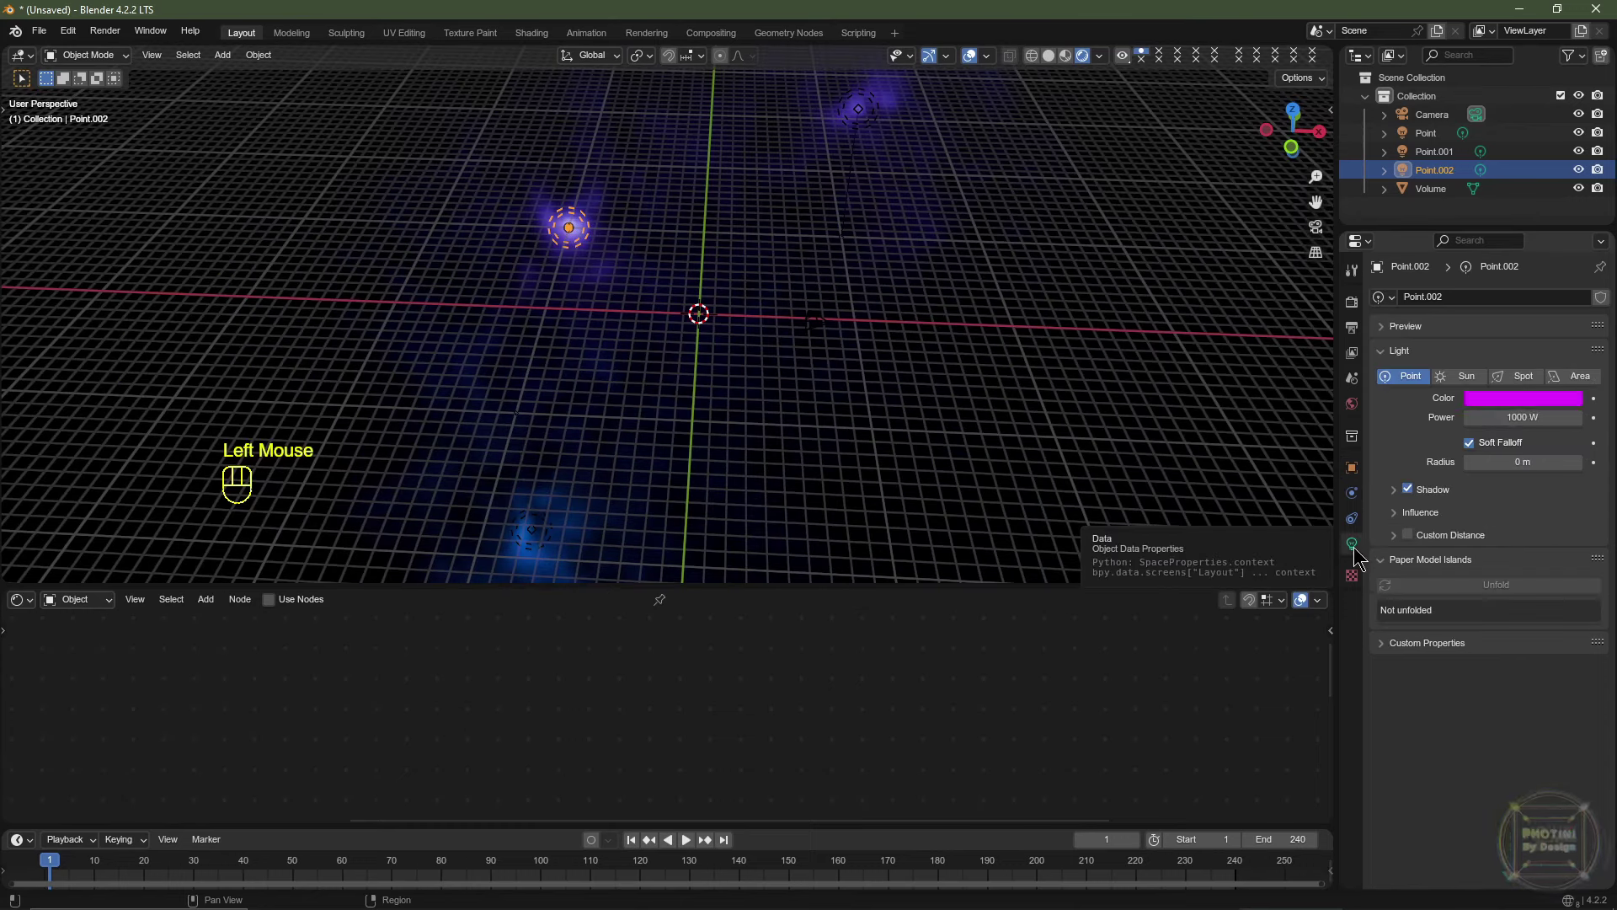
click(1520, 400)
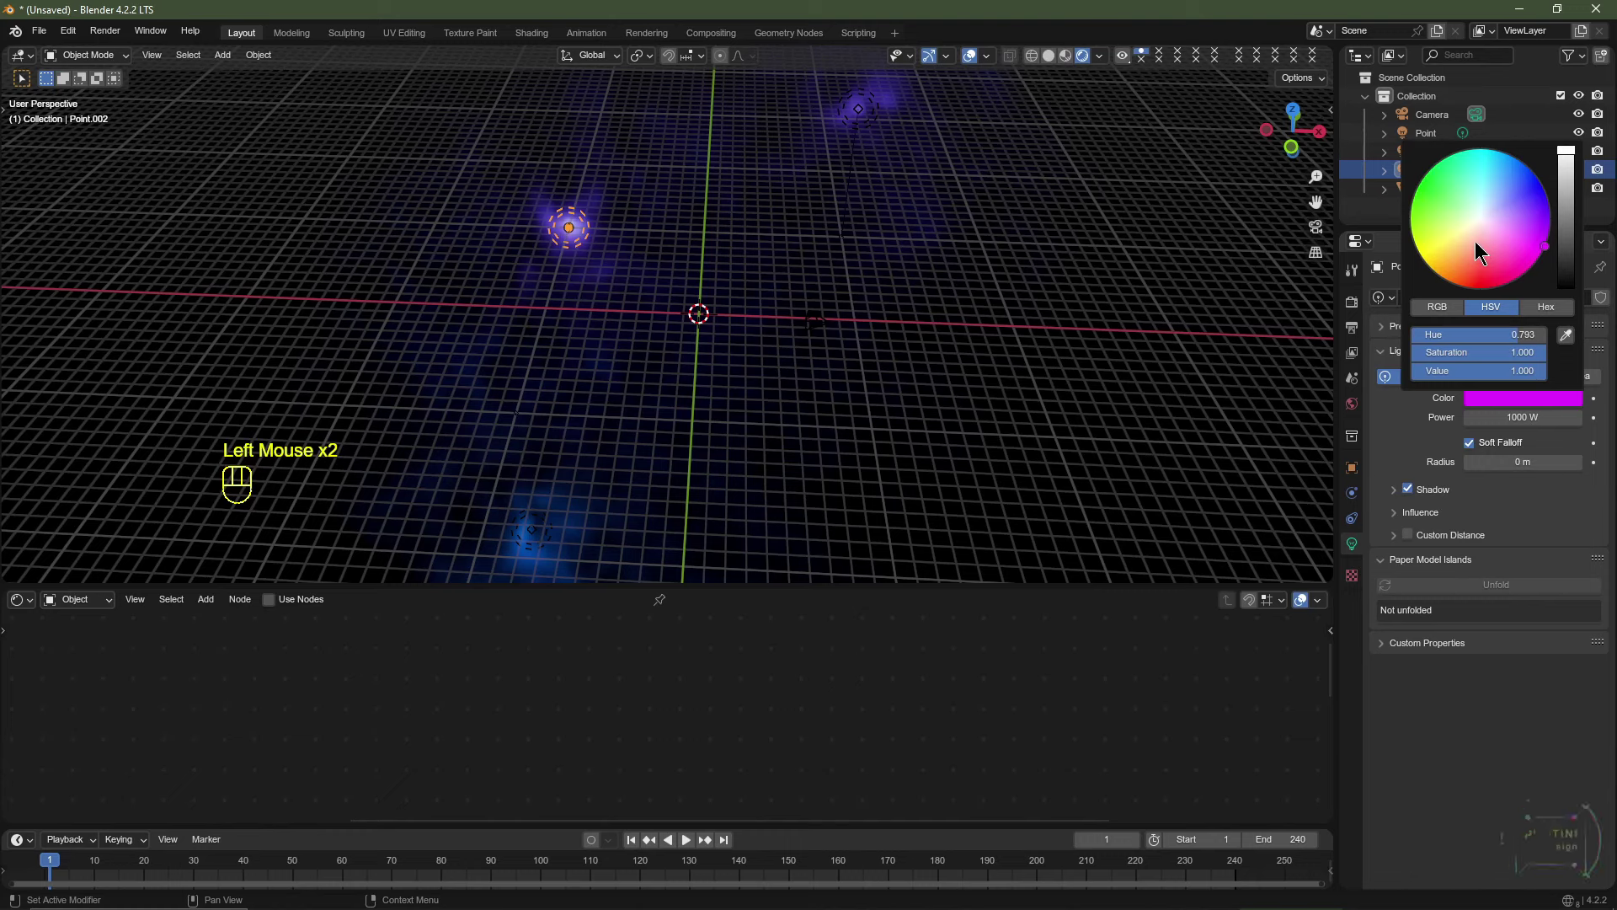
drag(1476, 250, 1455, 279)
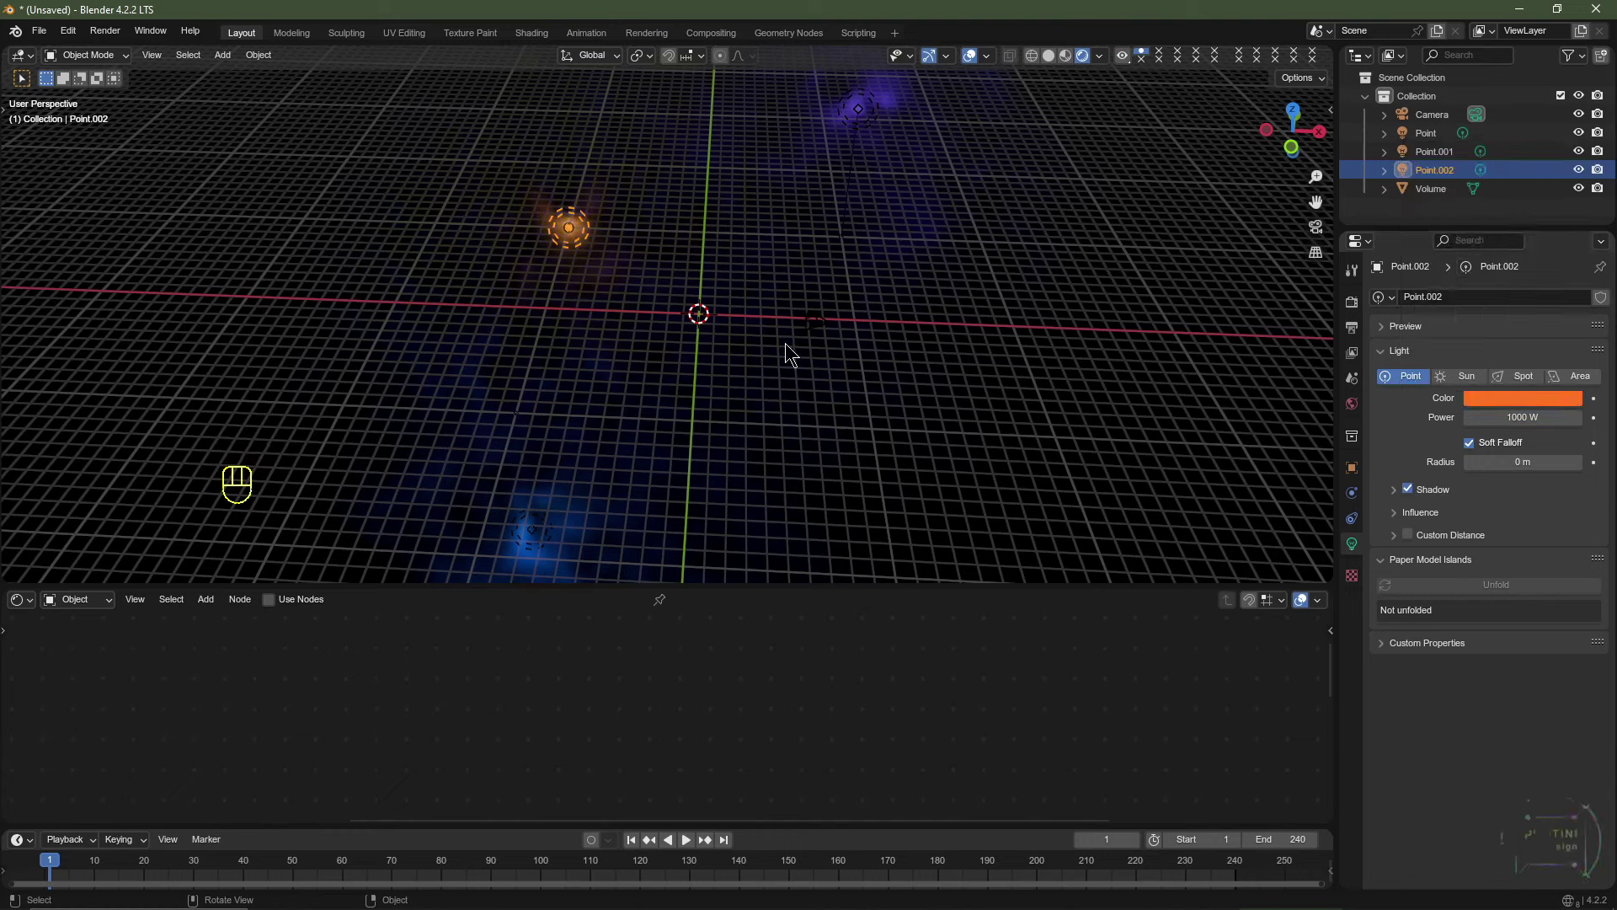
Duplicate the orange point light in place and set the copy's location to X 10 m and Y -10 m.
key(shift+d)
key(Escape)
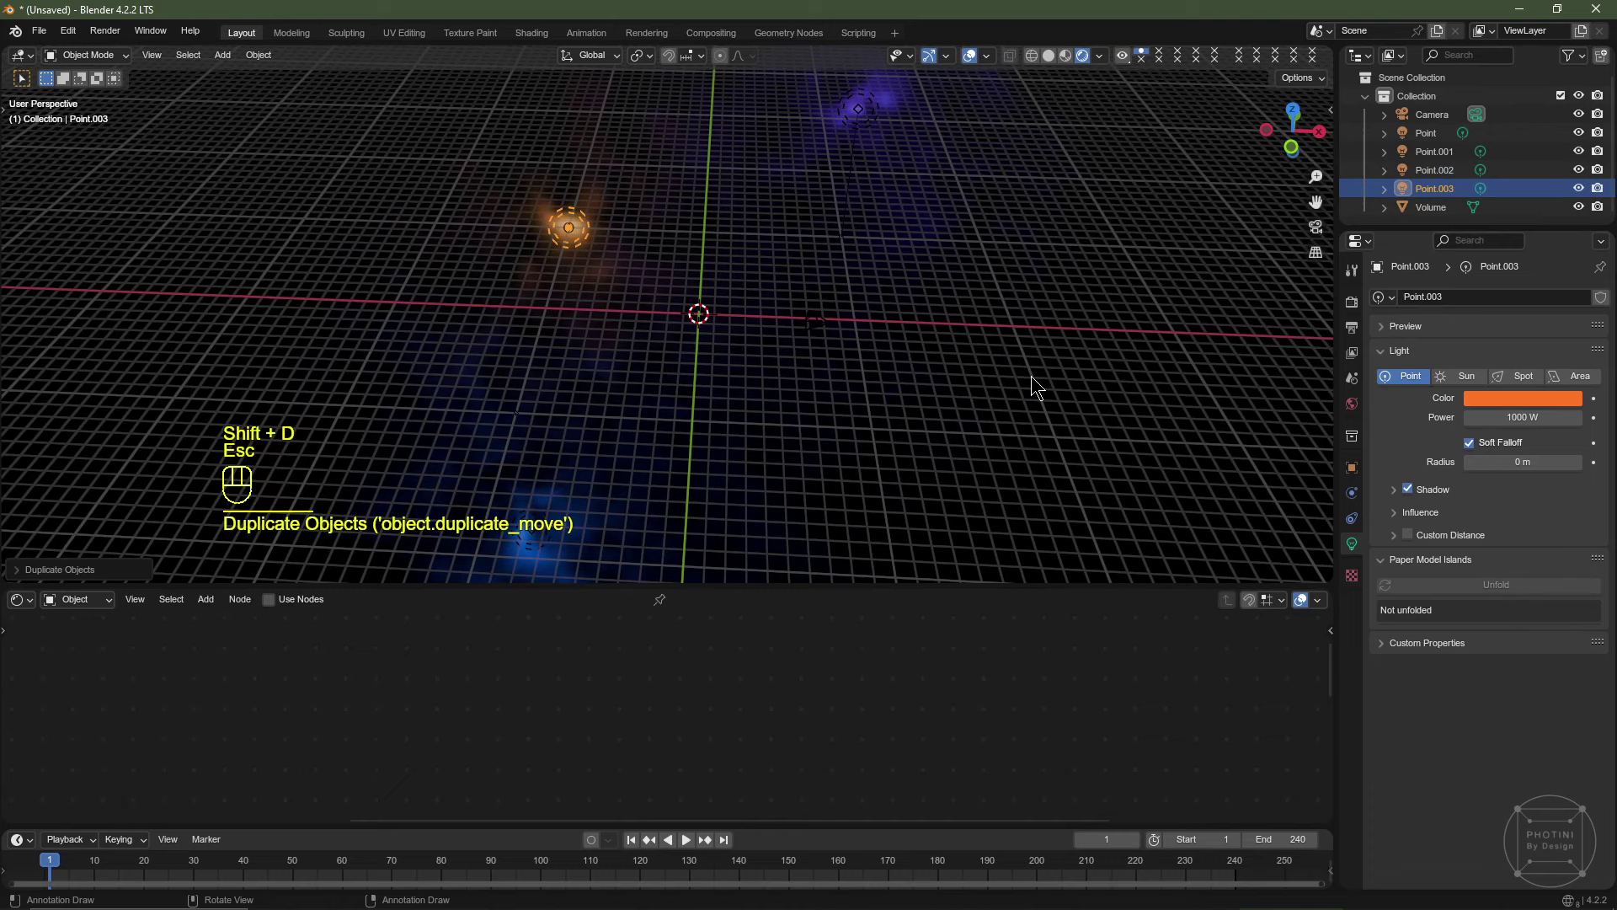
click(1352, 468)
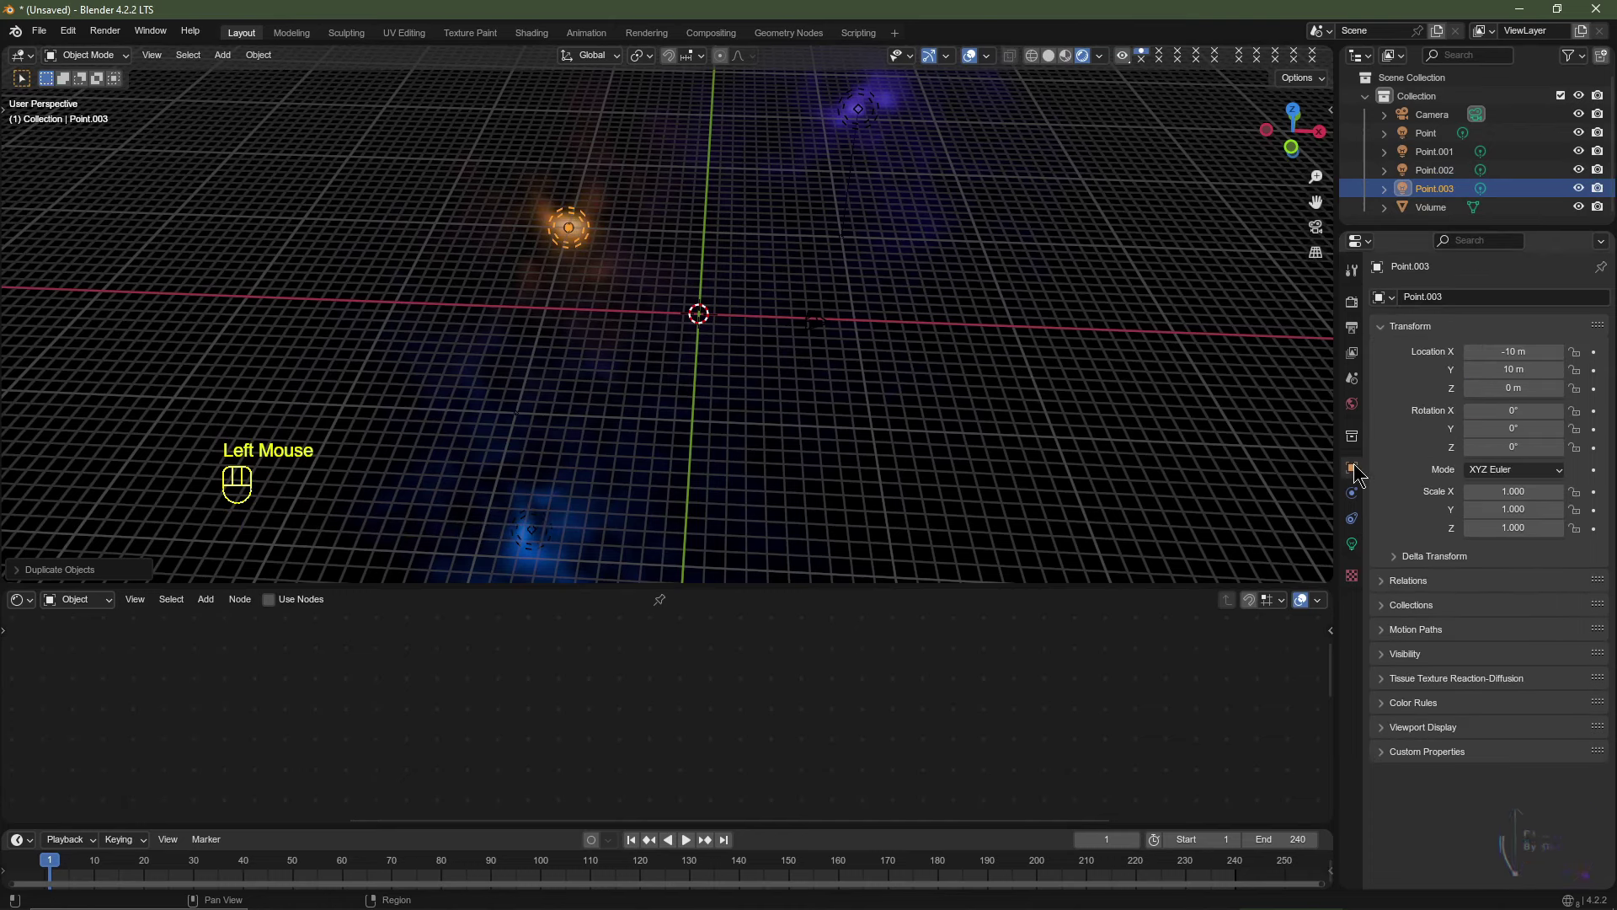
click(1508, 351)
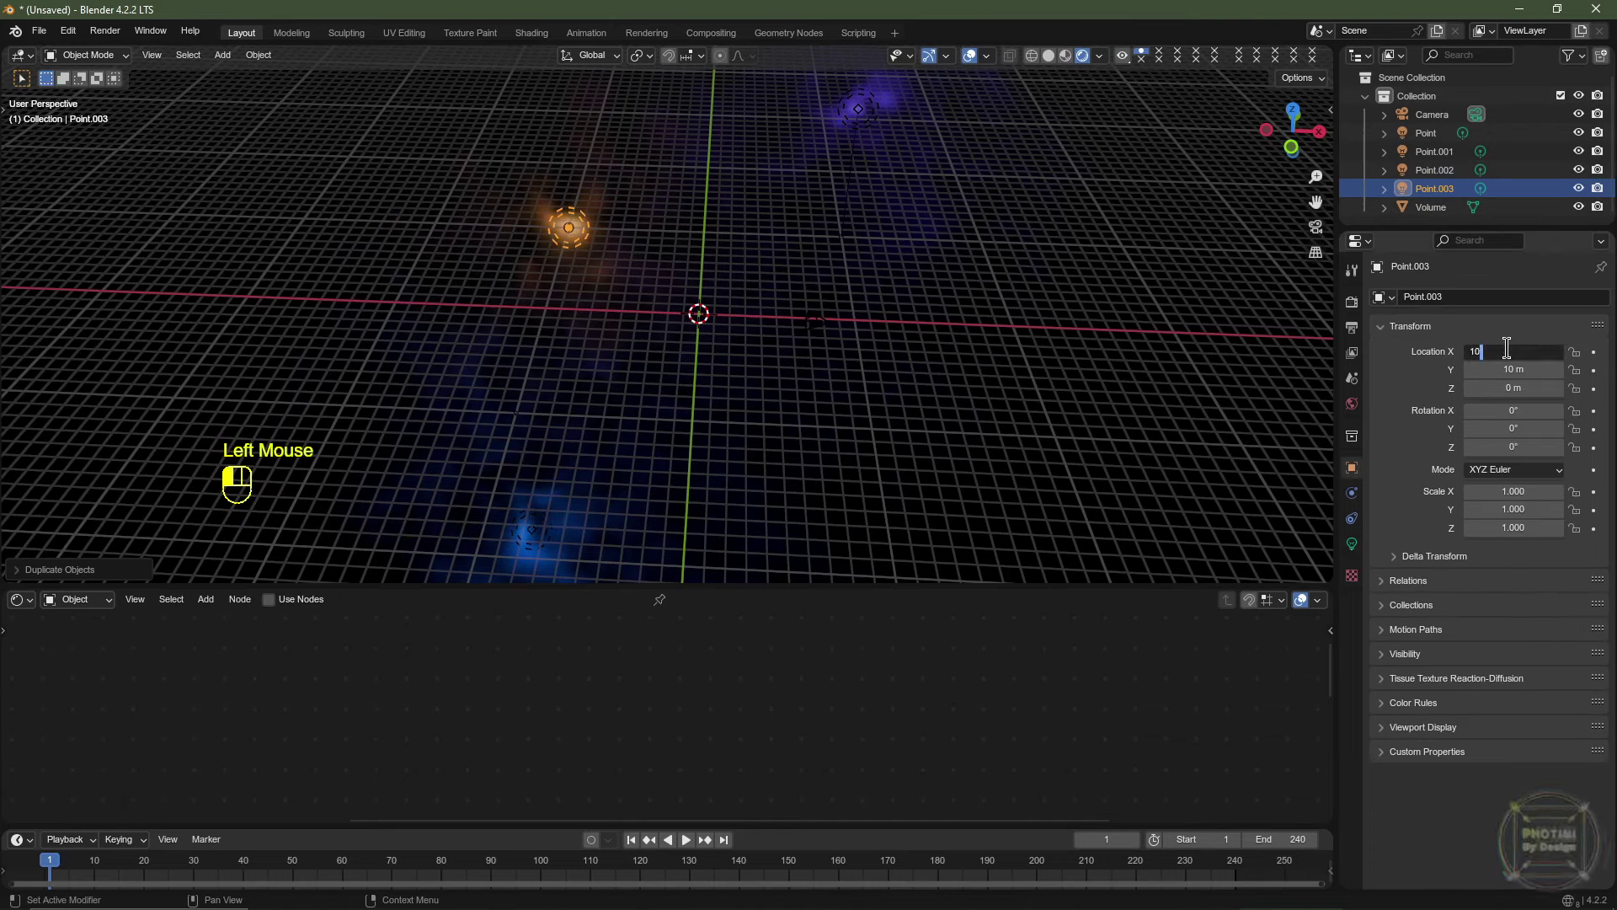
key(Tab)
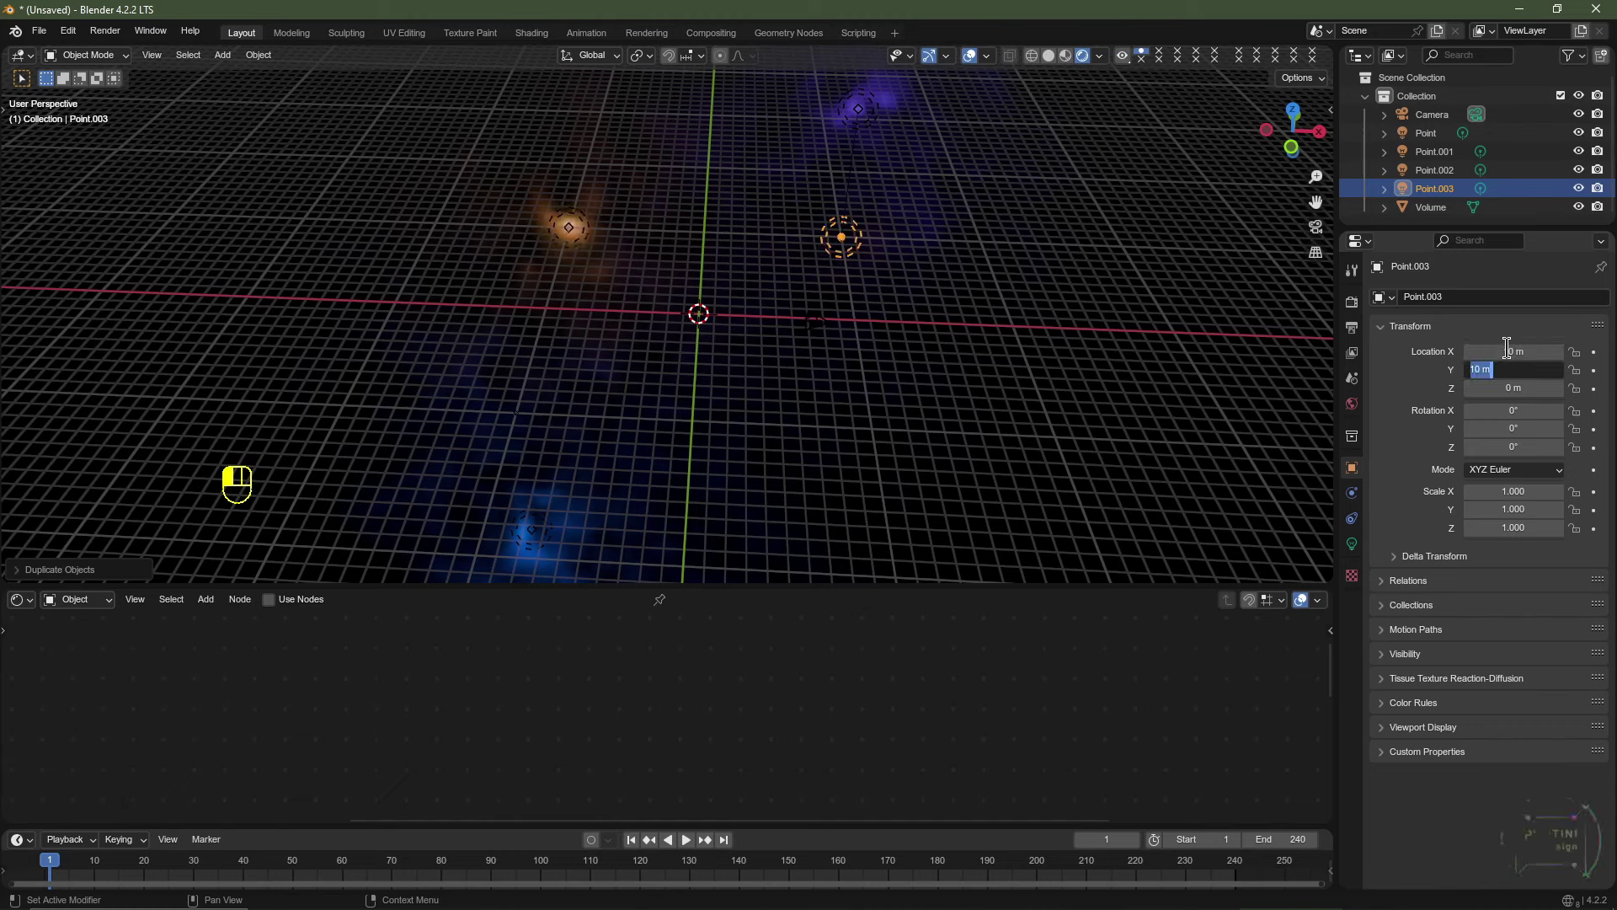
text(-10)
key(Return)
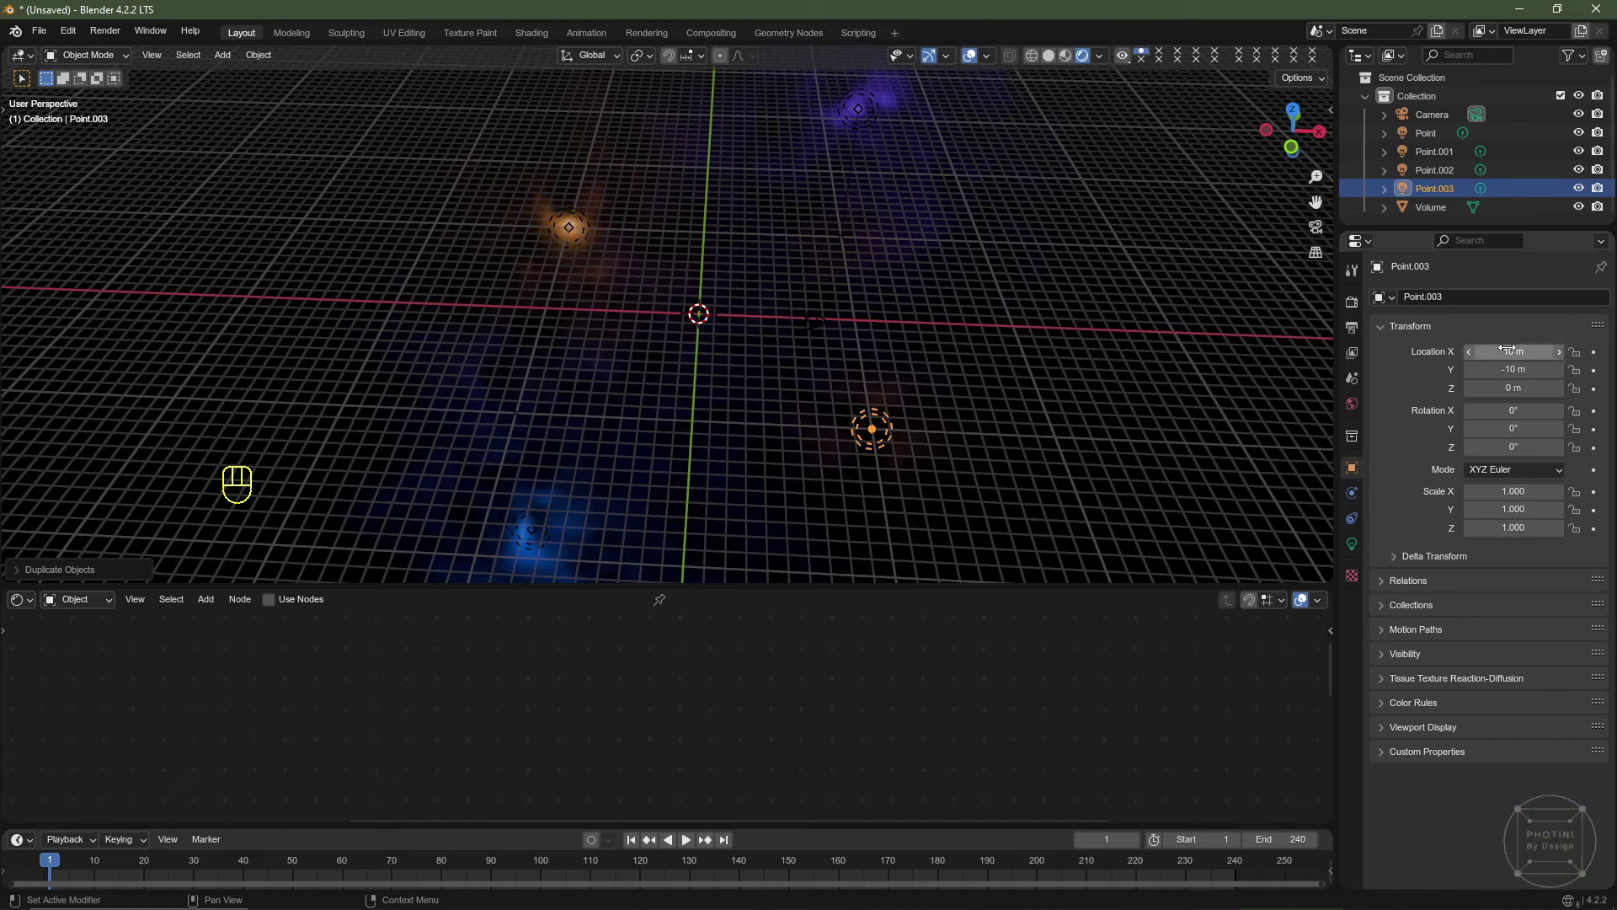
Change the new point light's color from the duplicated orange to a saturated green.
click(1353, 545)
click(1525, 398)
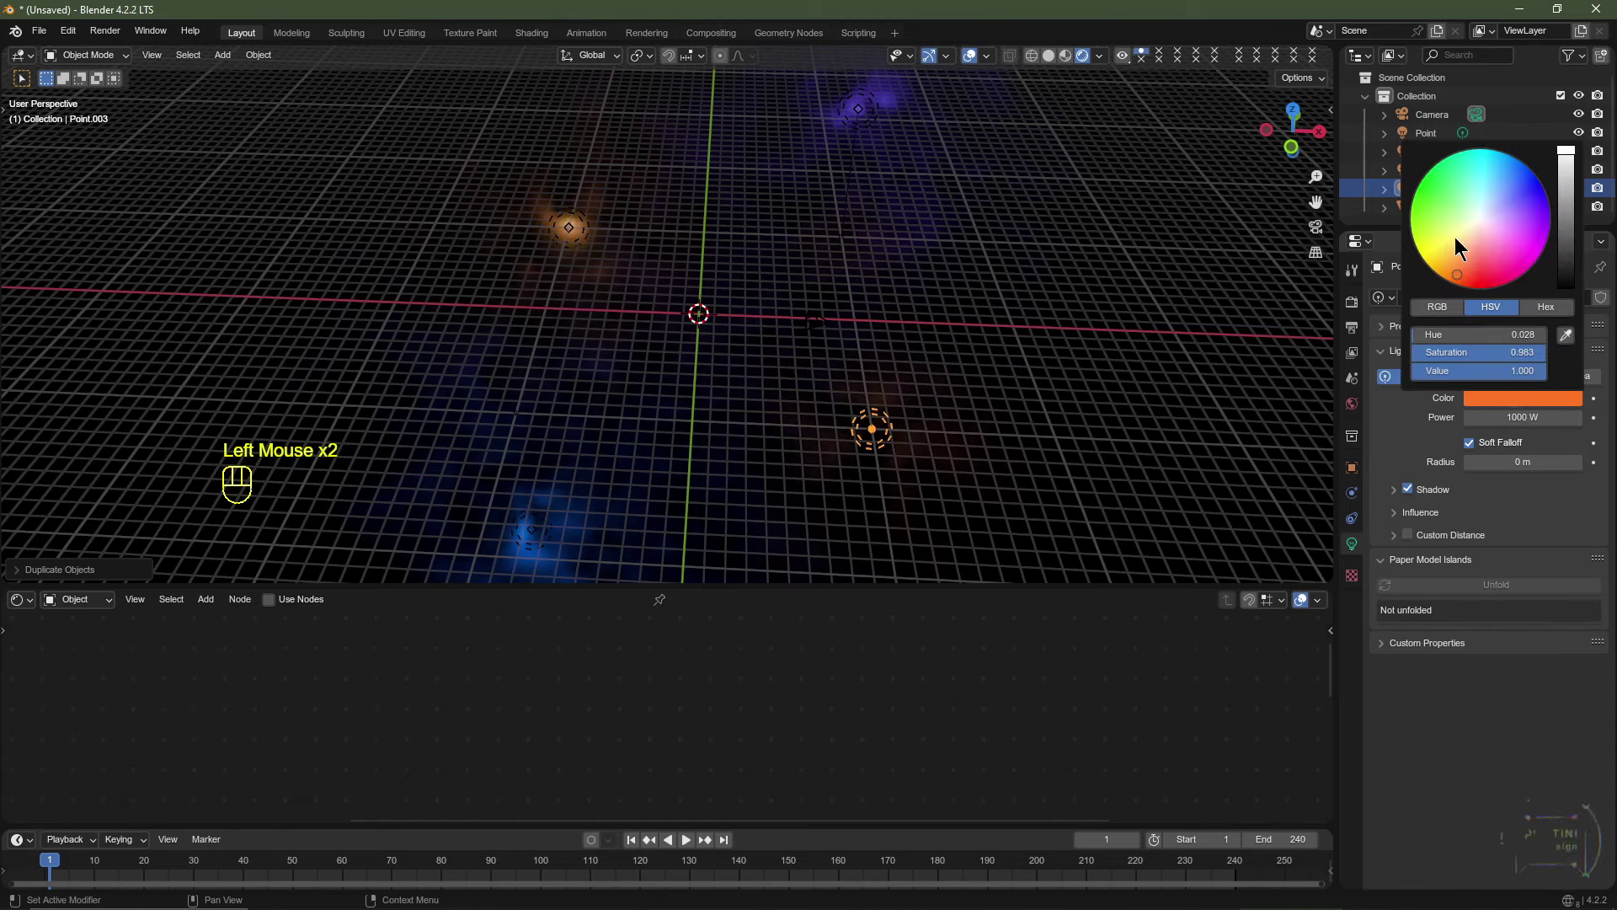
drag(1463, 215, 1448, 184)
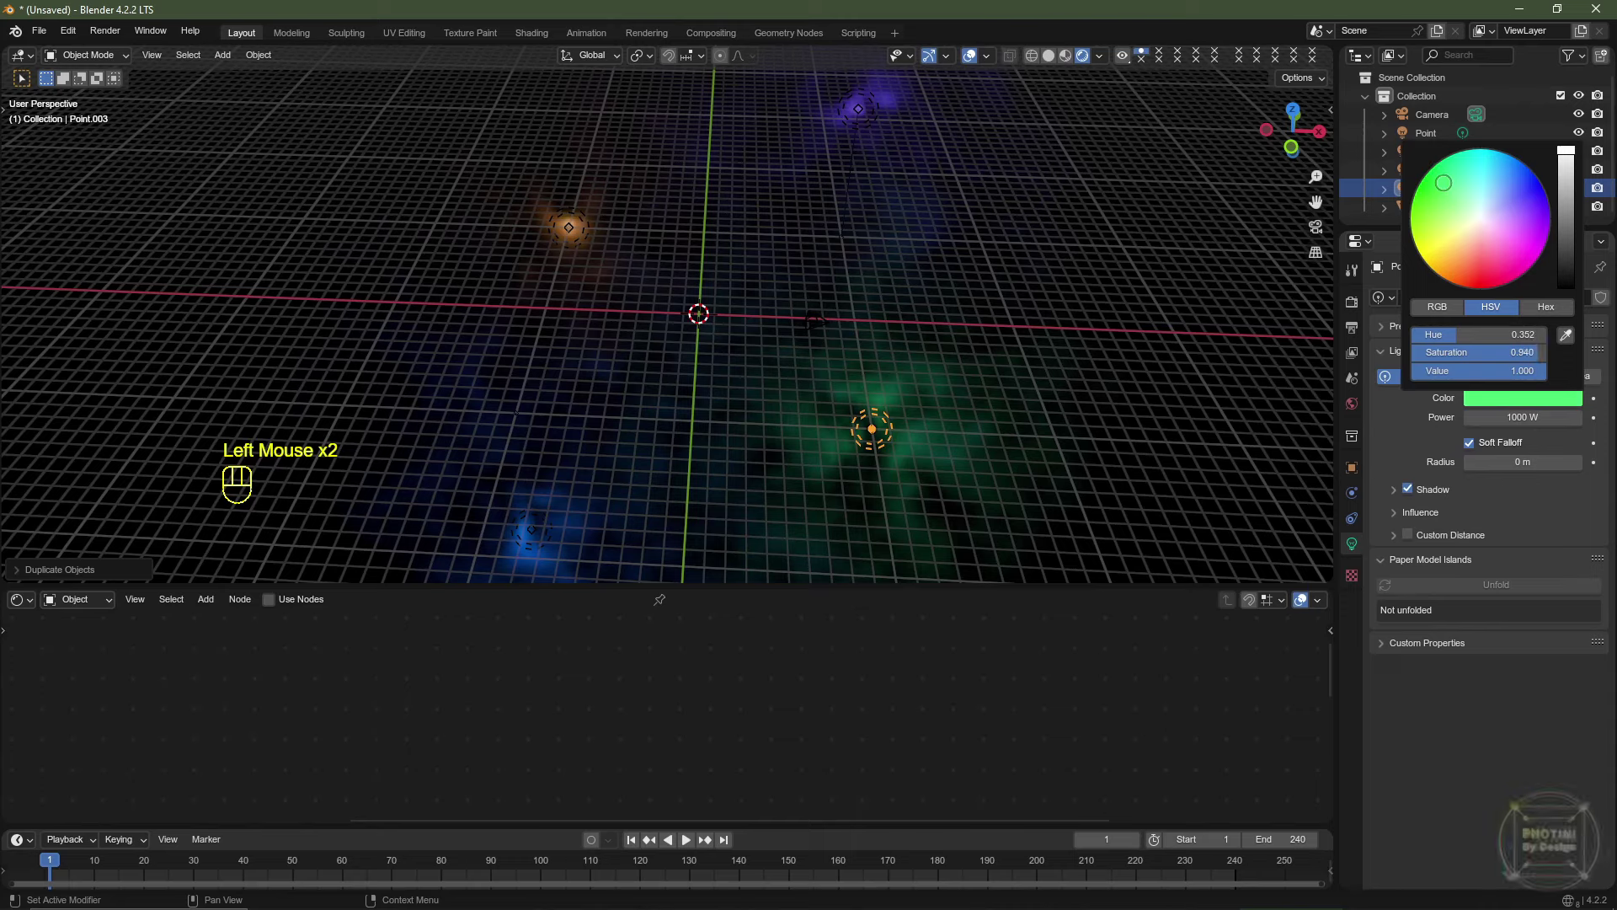
Select the magenta-purple point light and change its color to a fully saturated hot pink.
middle_drag(809, 278, 876, 154)
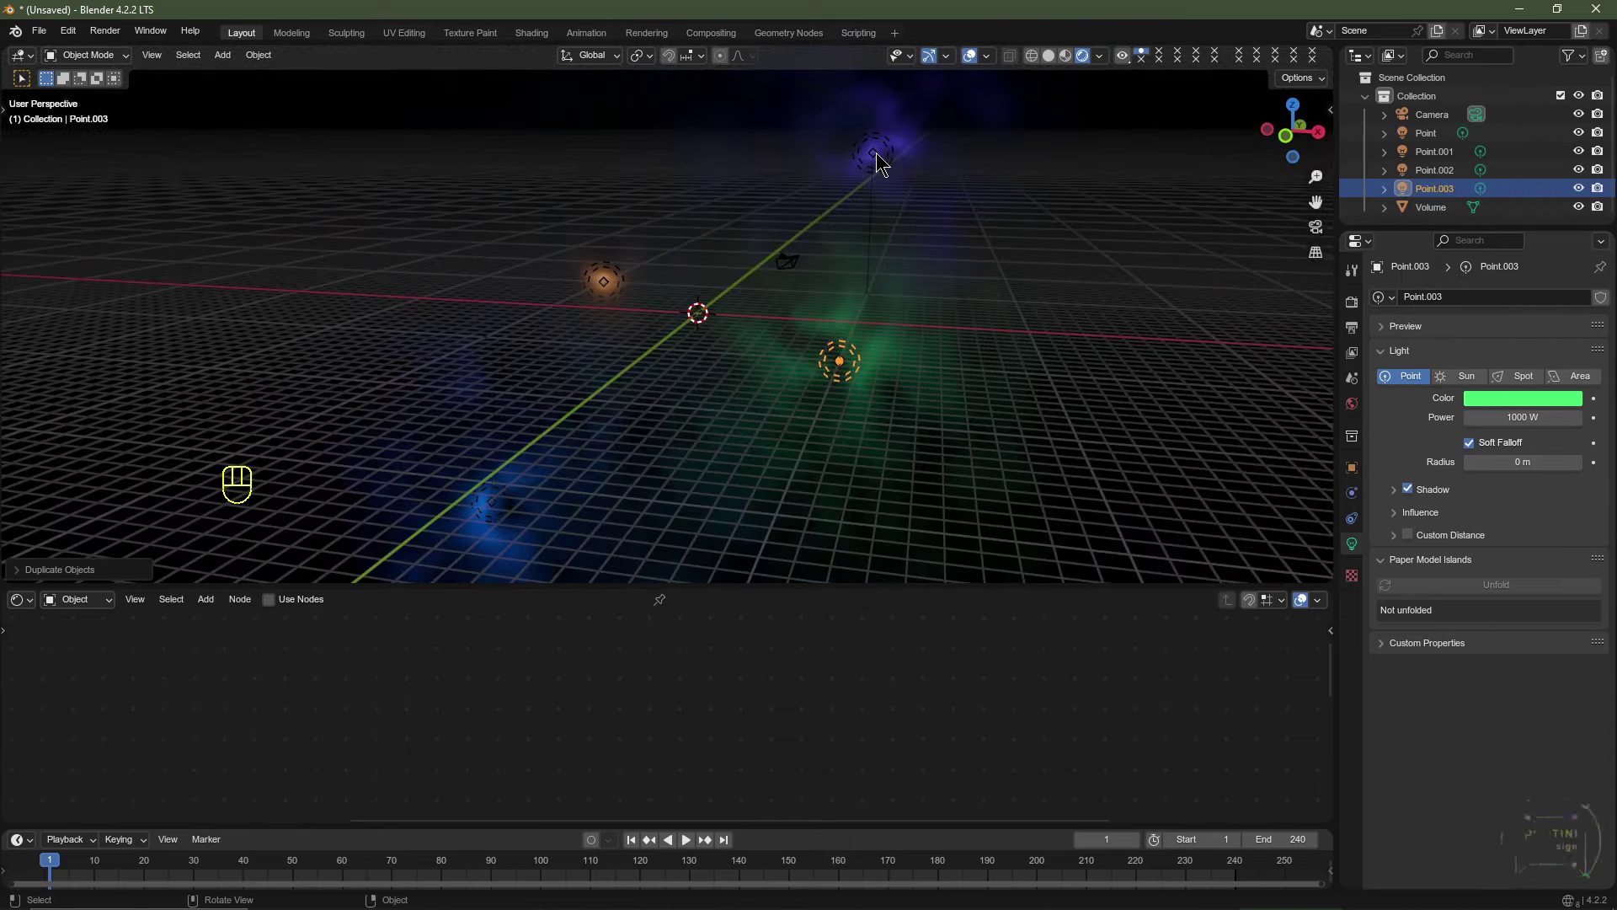
click(876, 154)
click(876, 154)
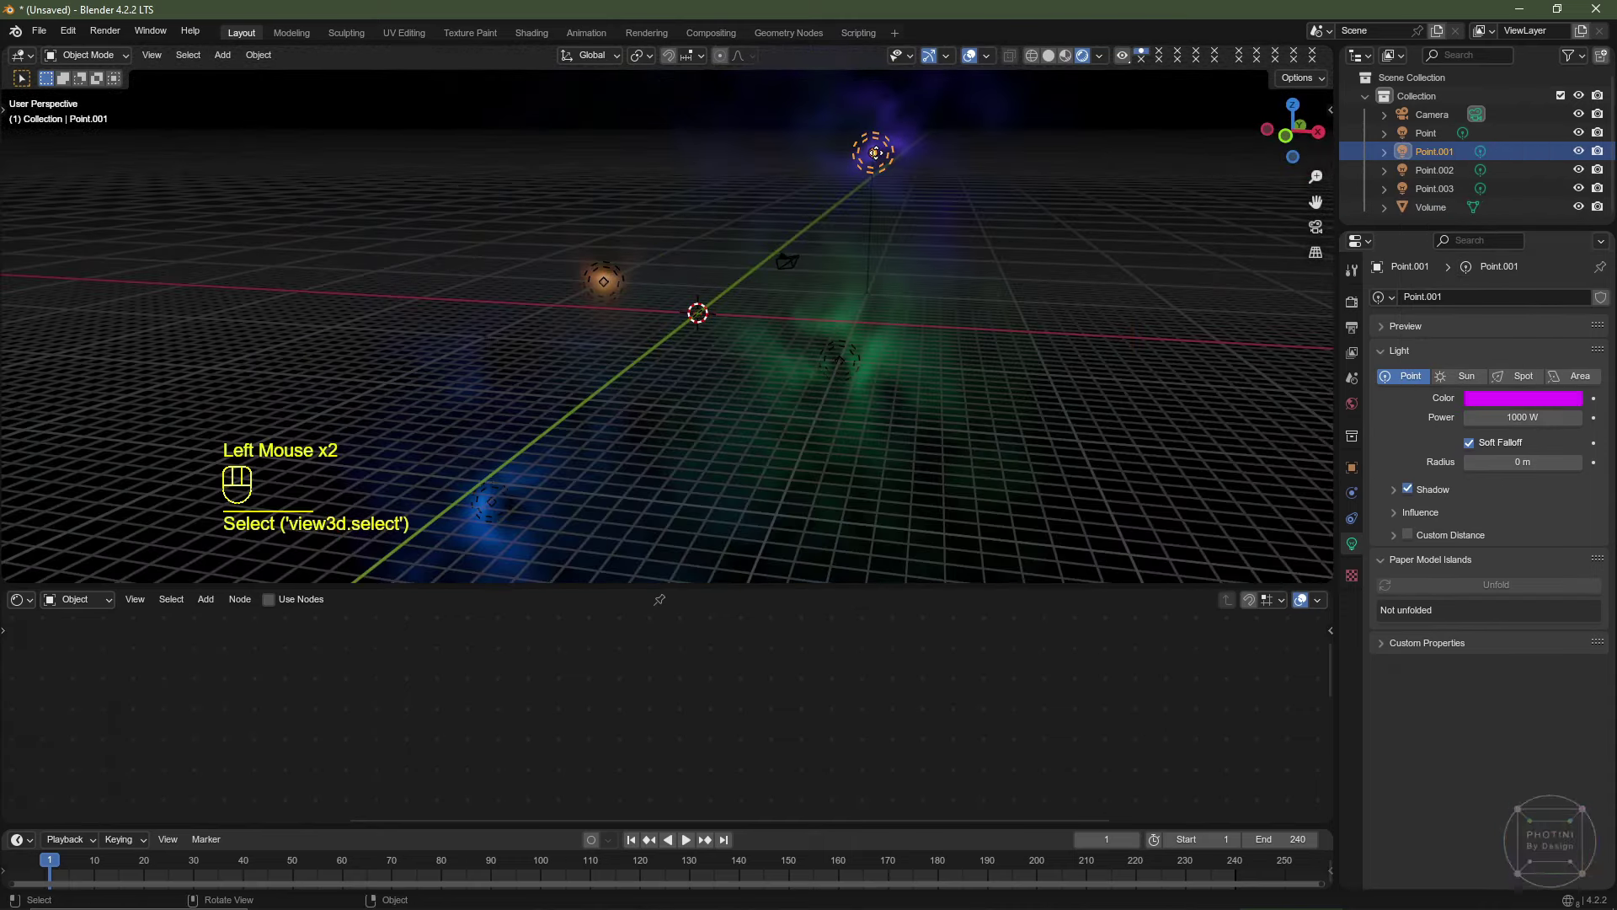
click(1530, 397)
drag(1538, 246, 1515, 281)
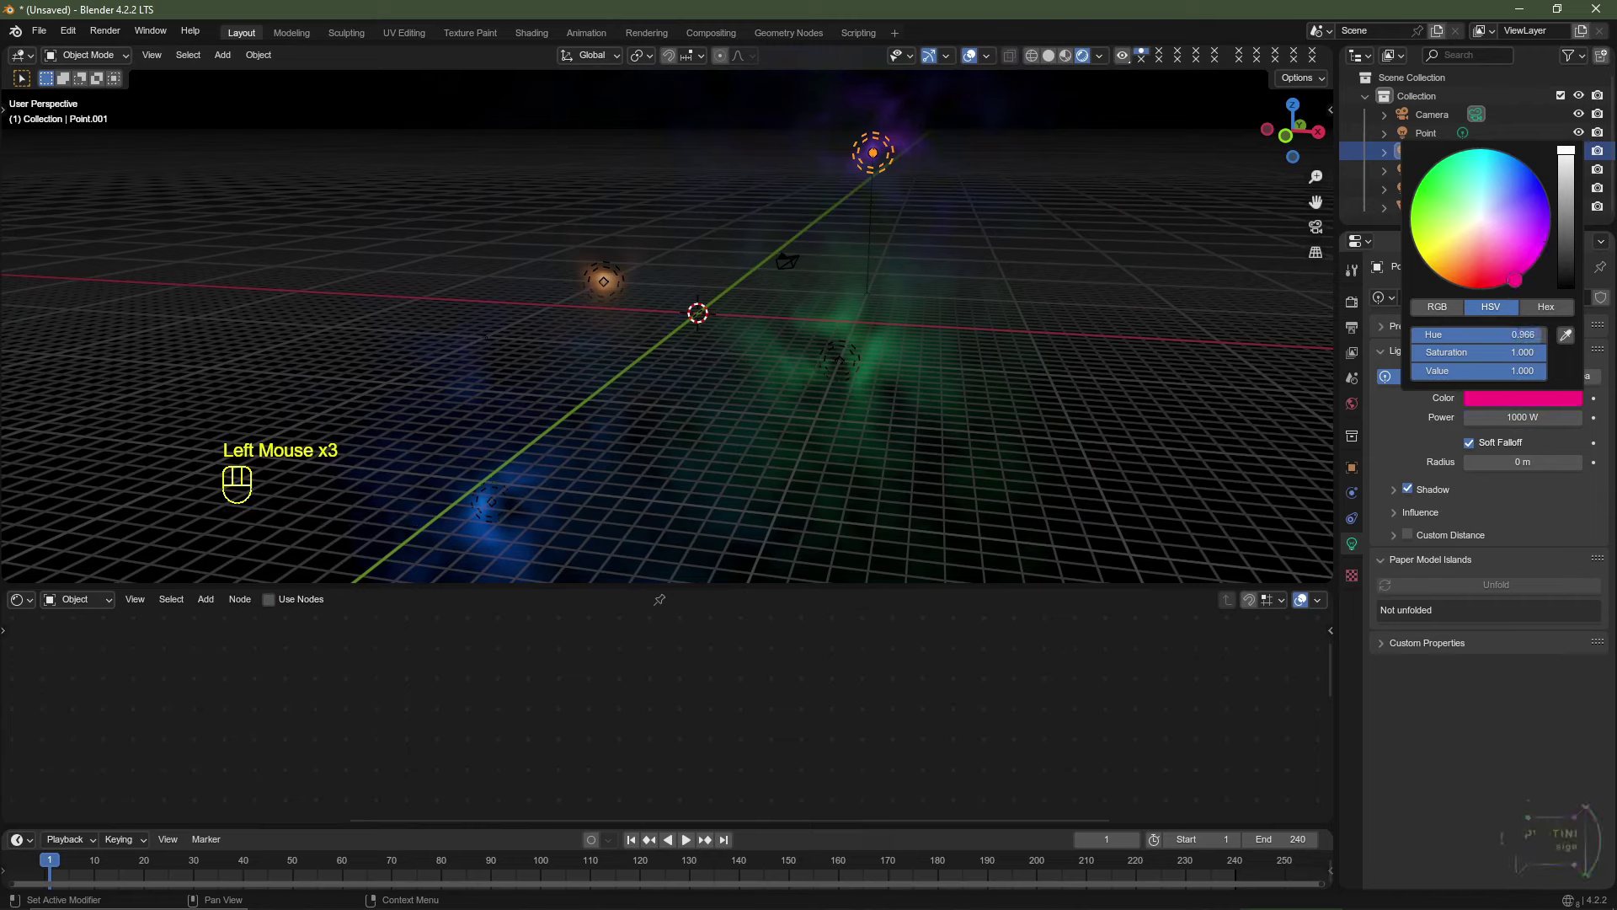
Duplicate the hot pink point light in place and set the copy's X, Y and Z locations to 0 m.
middle_drag(851, 337, 871, 310)
scroll(871, 310, down, 2)
scroll(871, 310, up, 3)
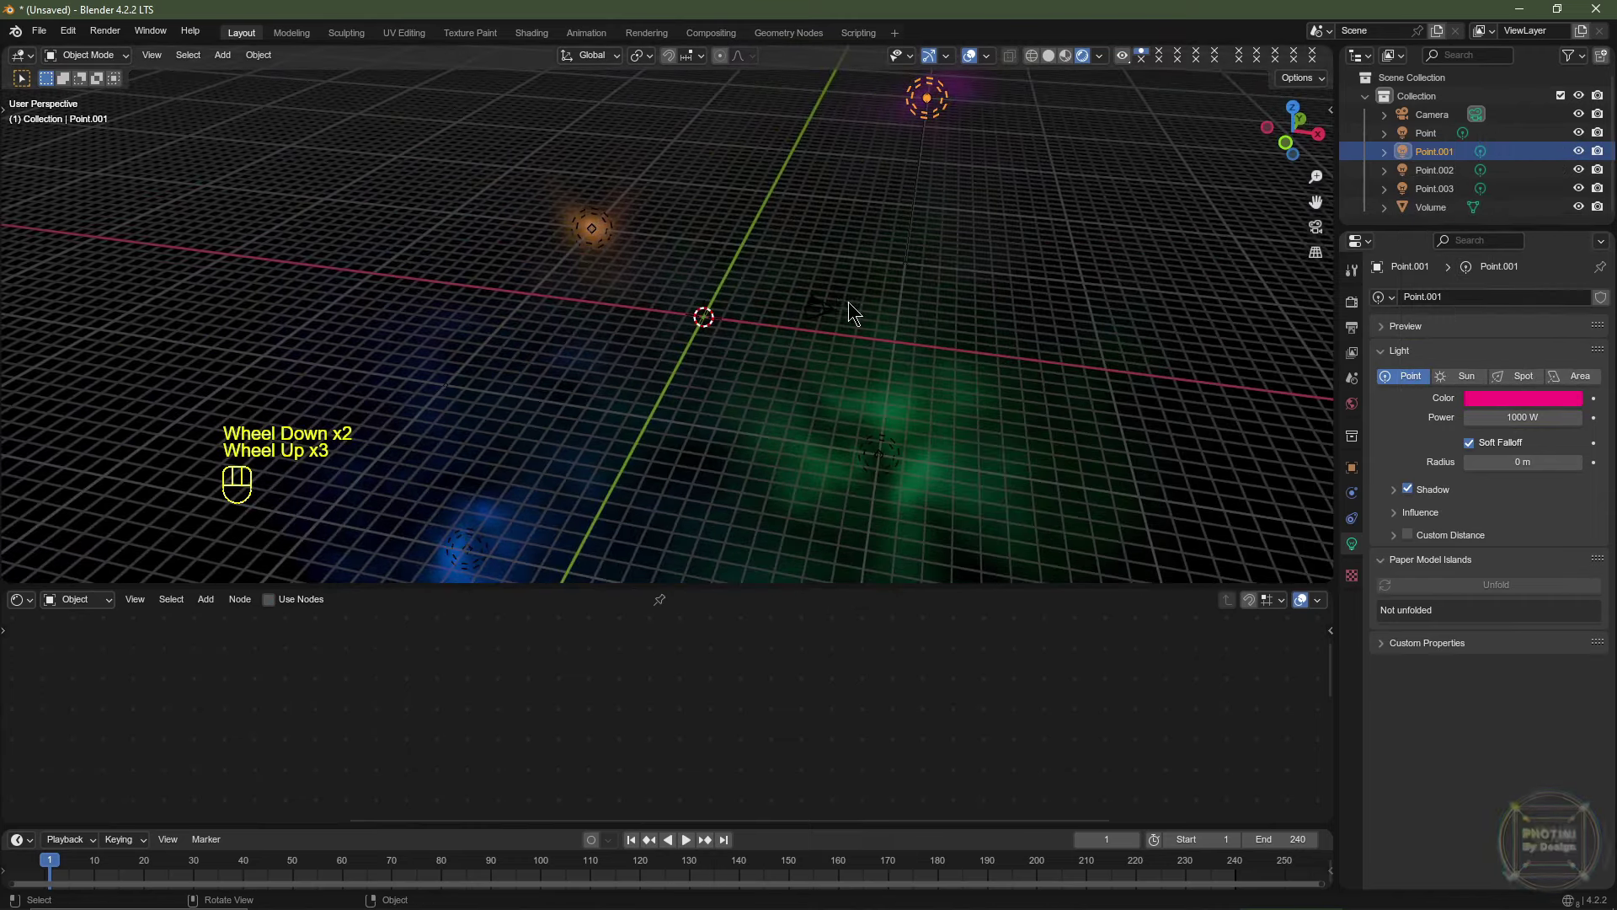
key(shift+d)
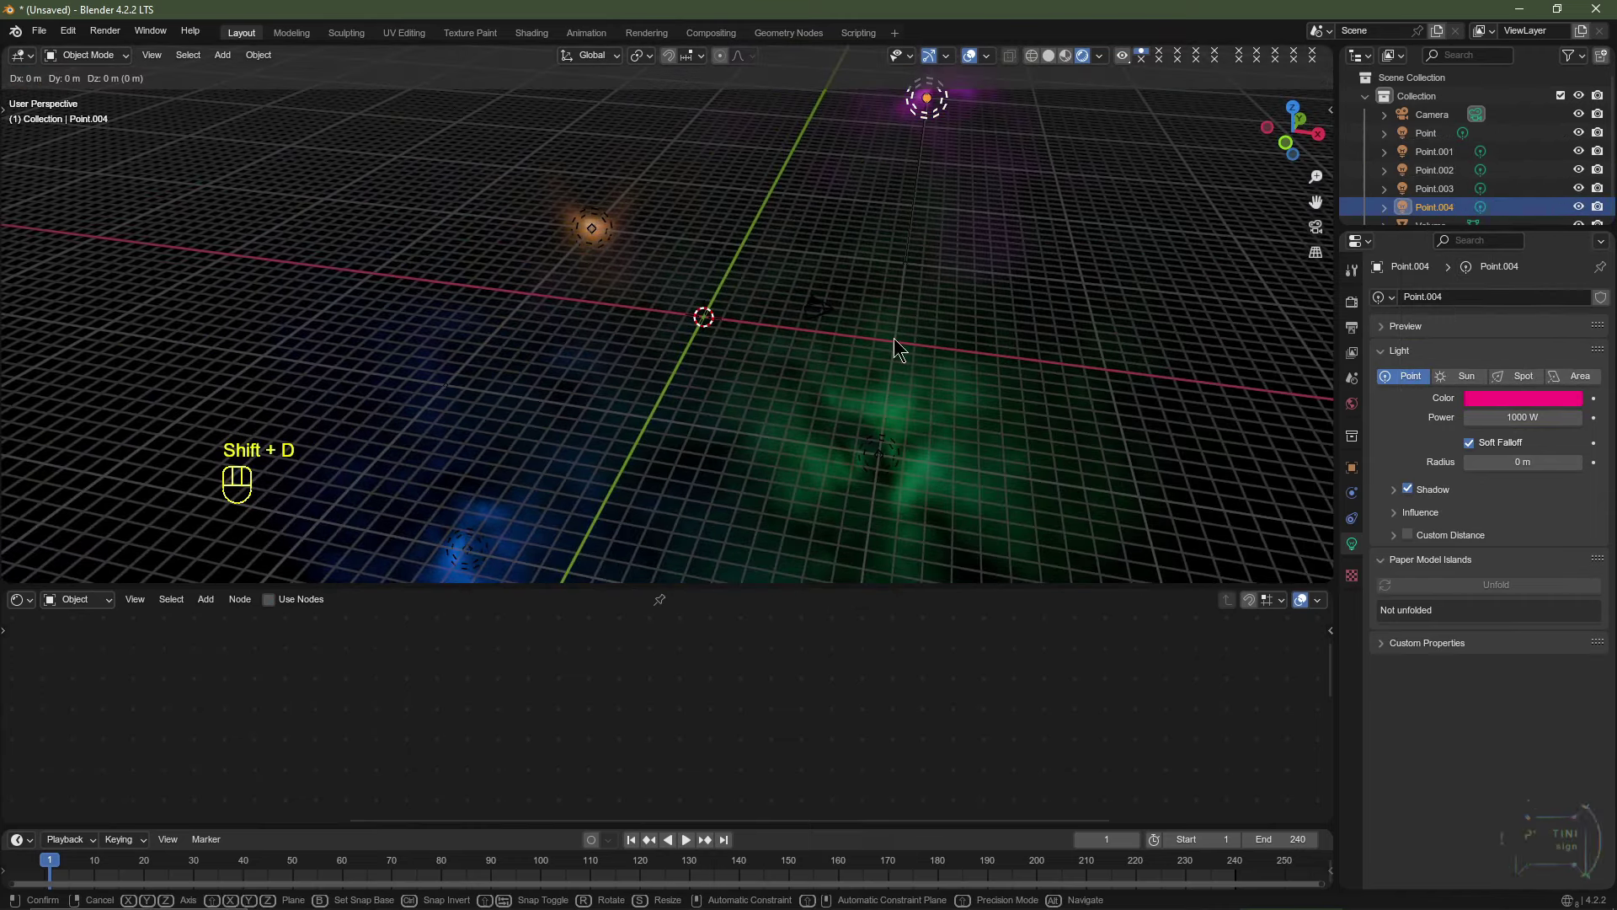
key(Escape)
click(1352, 469)
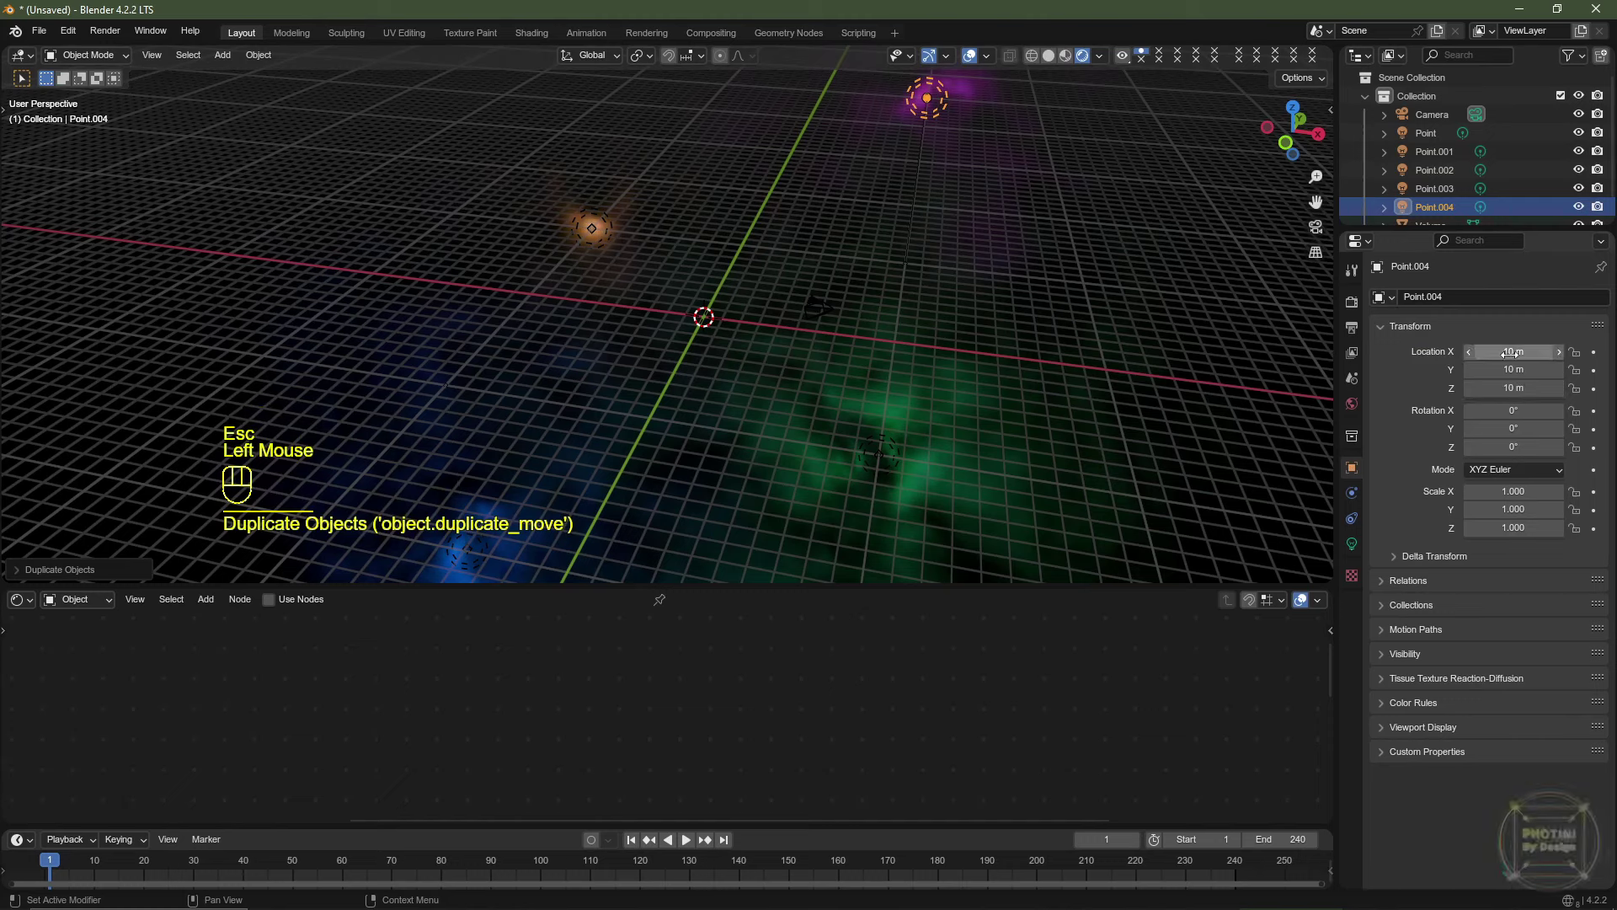
click(1514, 352)
drag(1514, 351, 1514, 389)
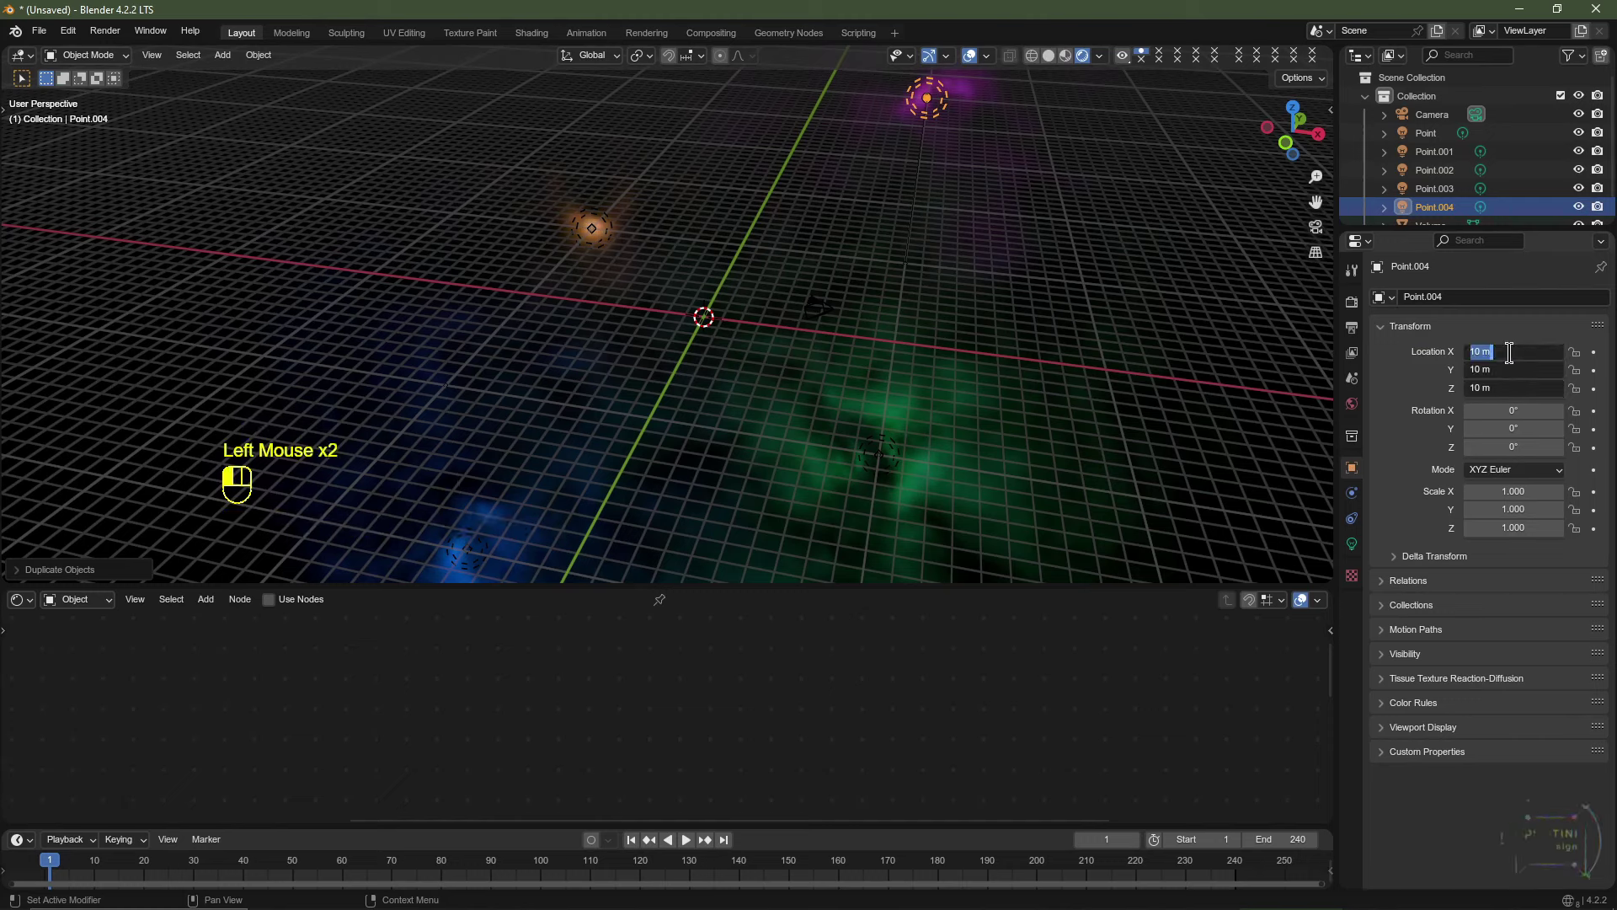
key(Return)
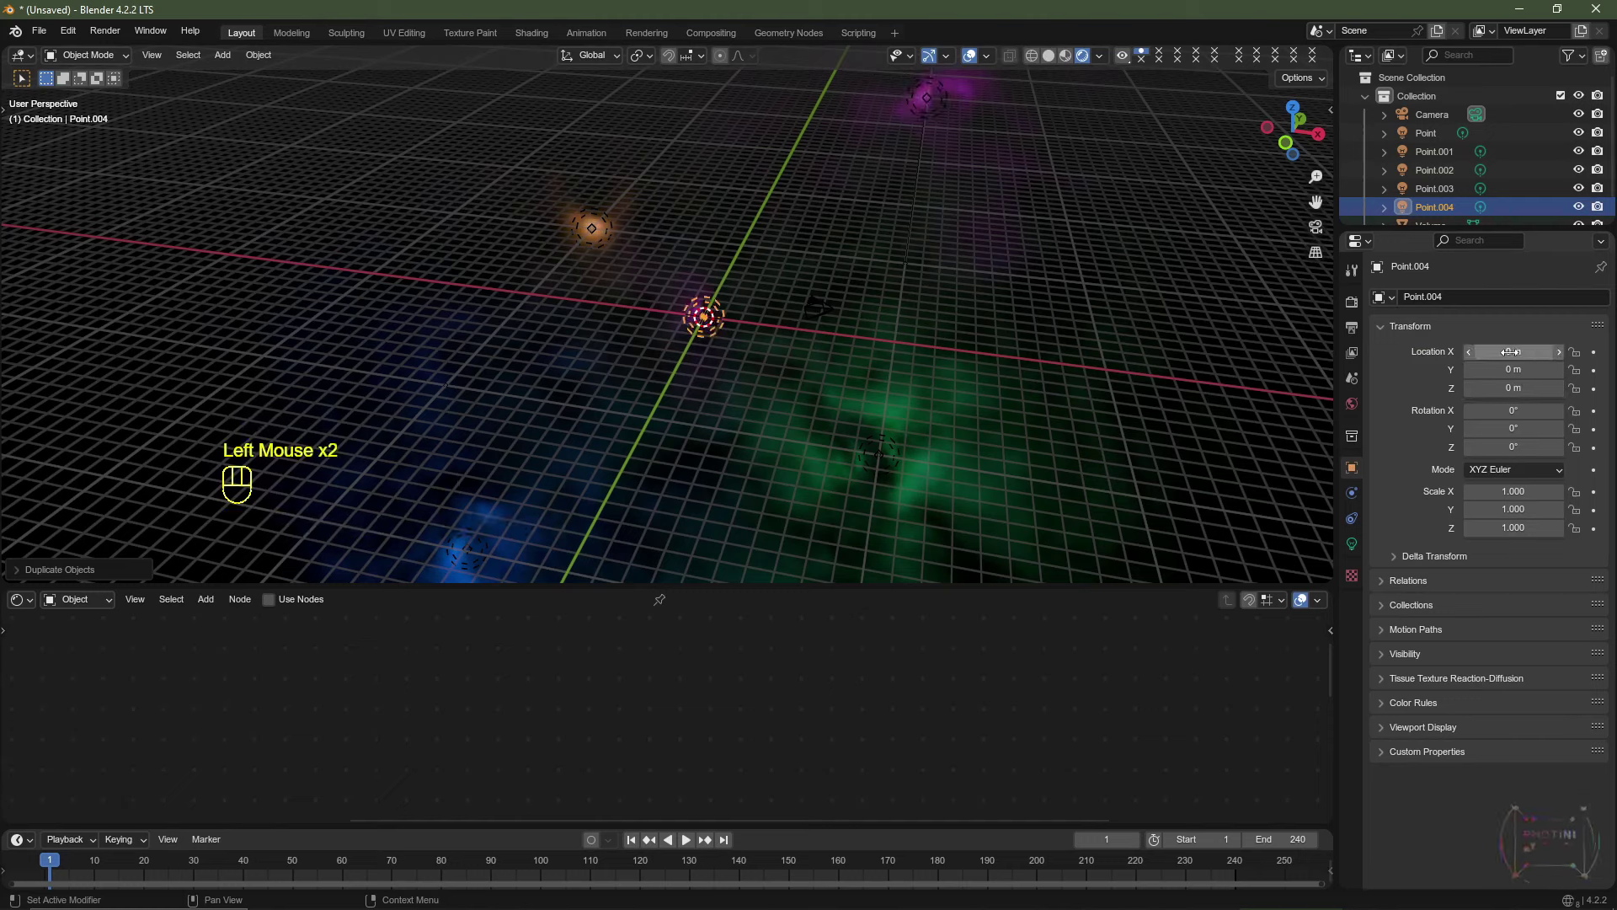
Change the color of the point light at the origin to bright cyan, after trying a yellow tone.
click(1351, 544)
click(1528, 397)
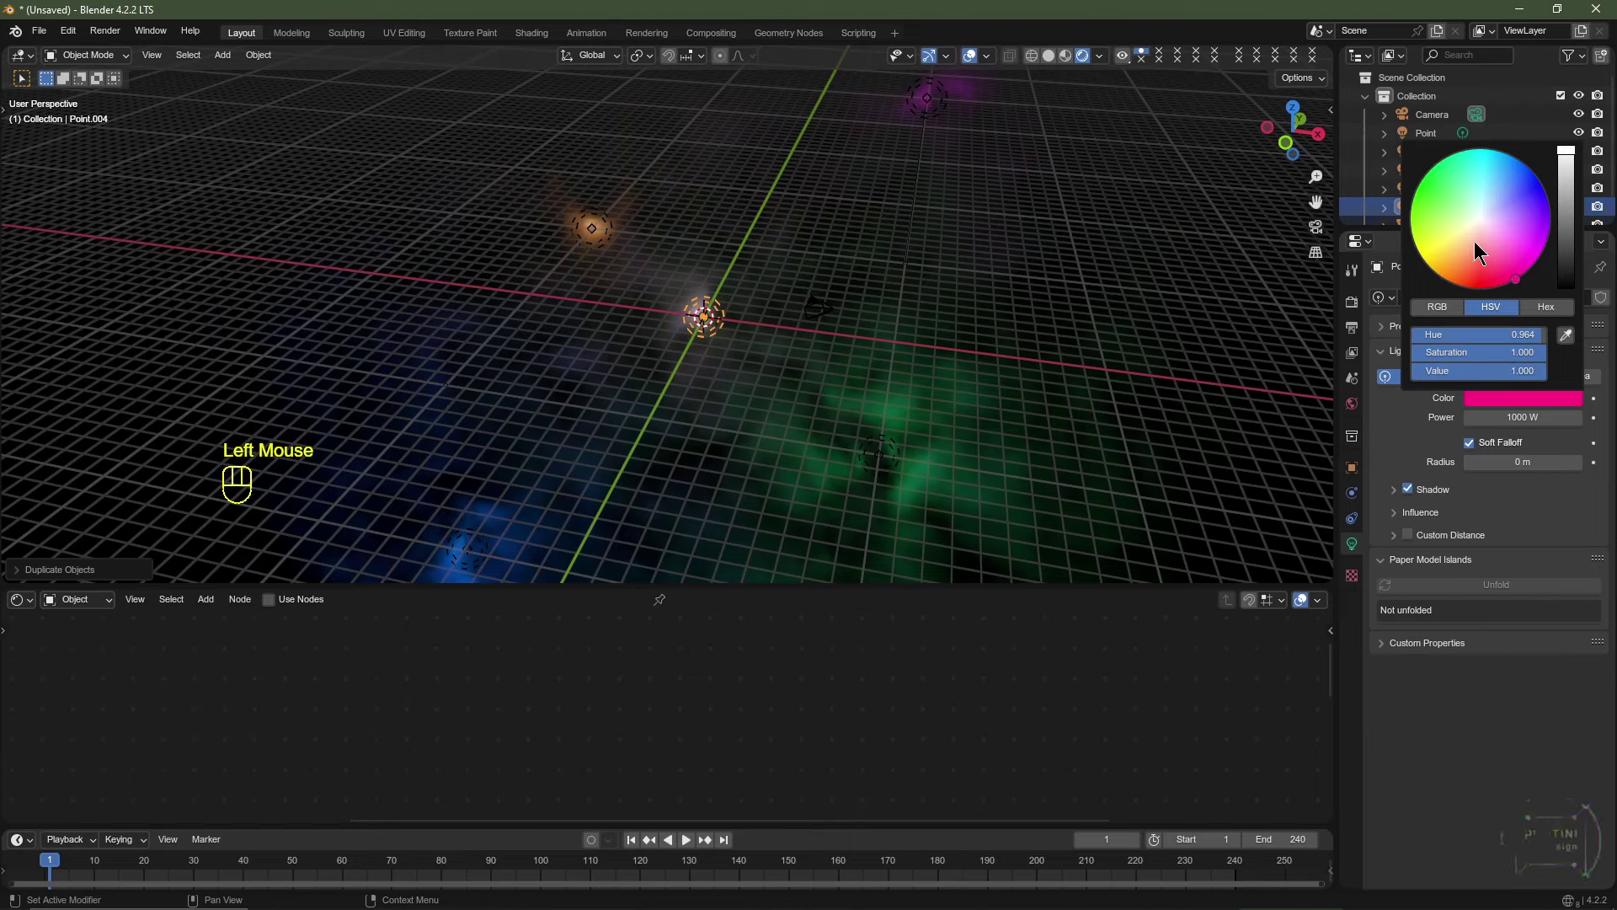
click(1463, 238)
middle_drag(1061, 396, 992, 403)
click(1520, 398)
click(1432, 267)
click(1520, 401)
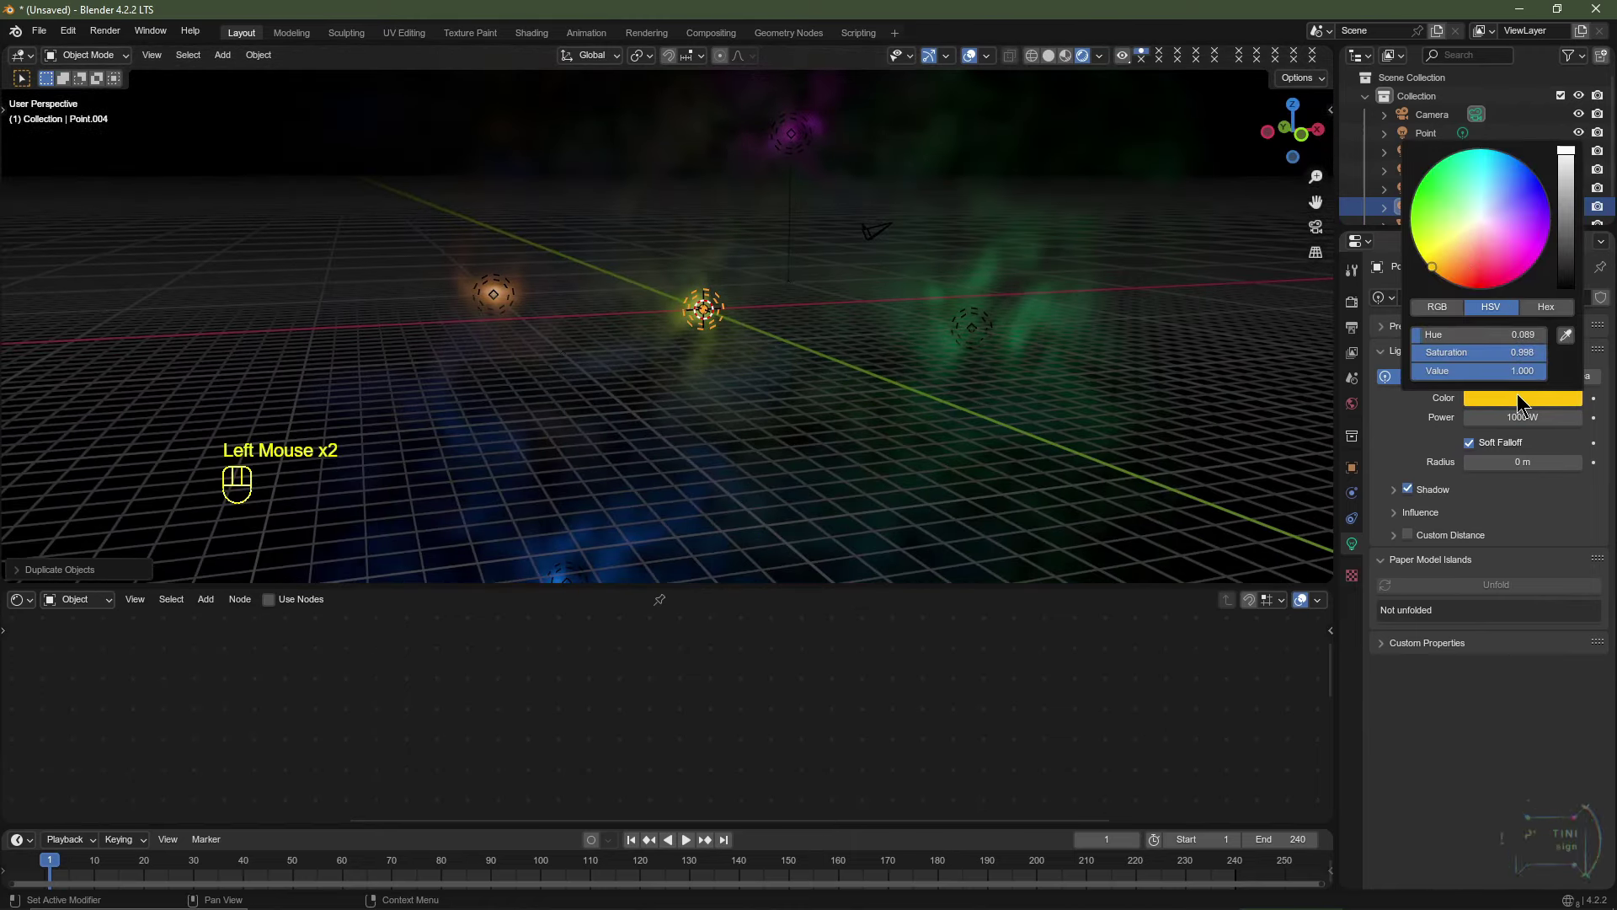
drag(1483, 194, 1485, 148)
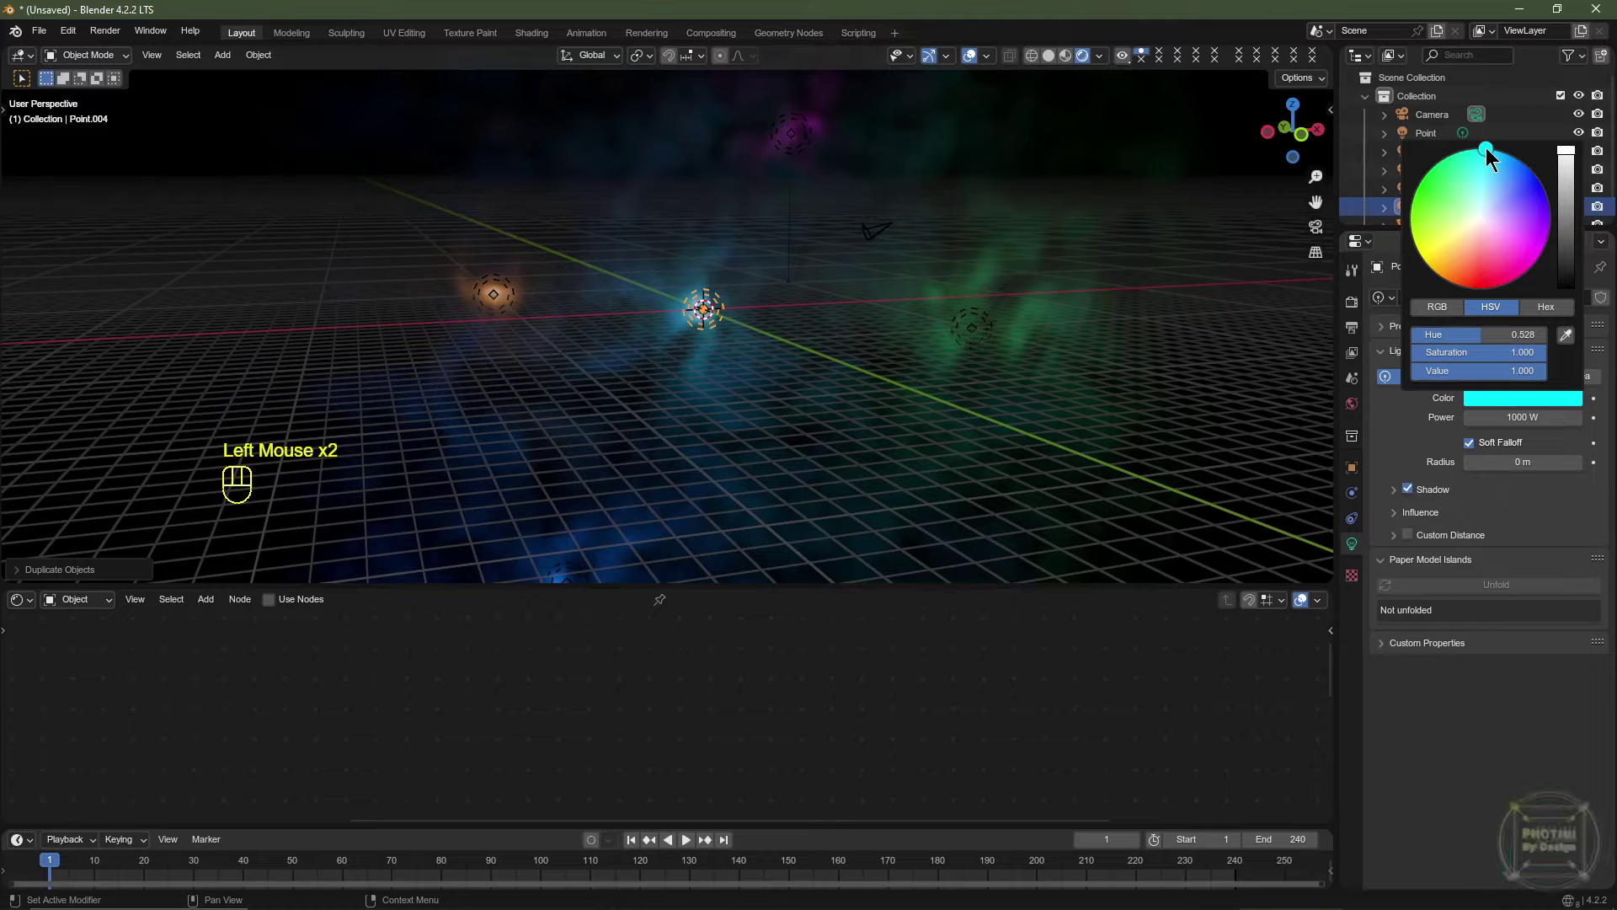
middle_drag(742, 371, 610, 374)
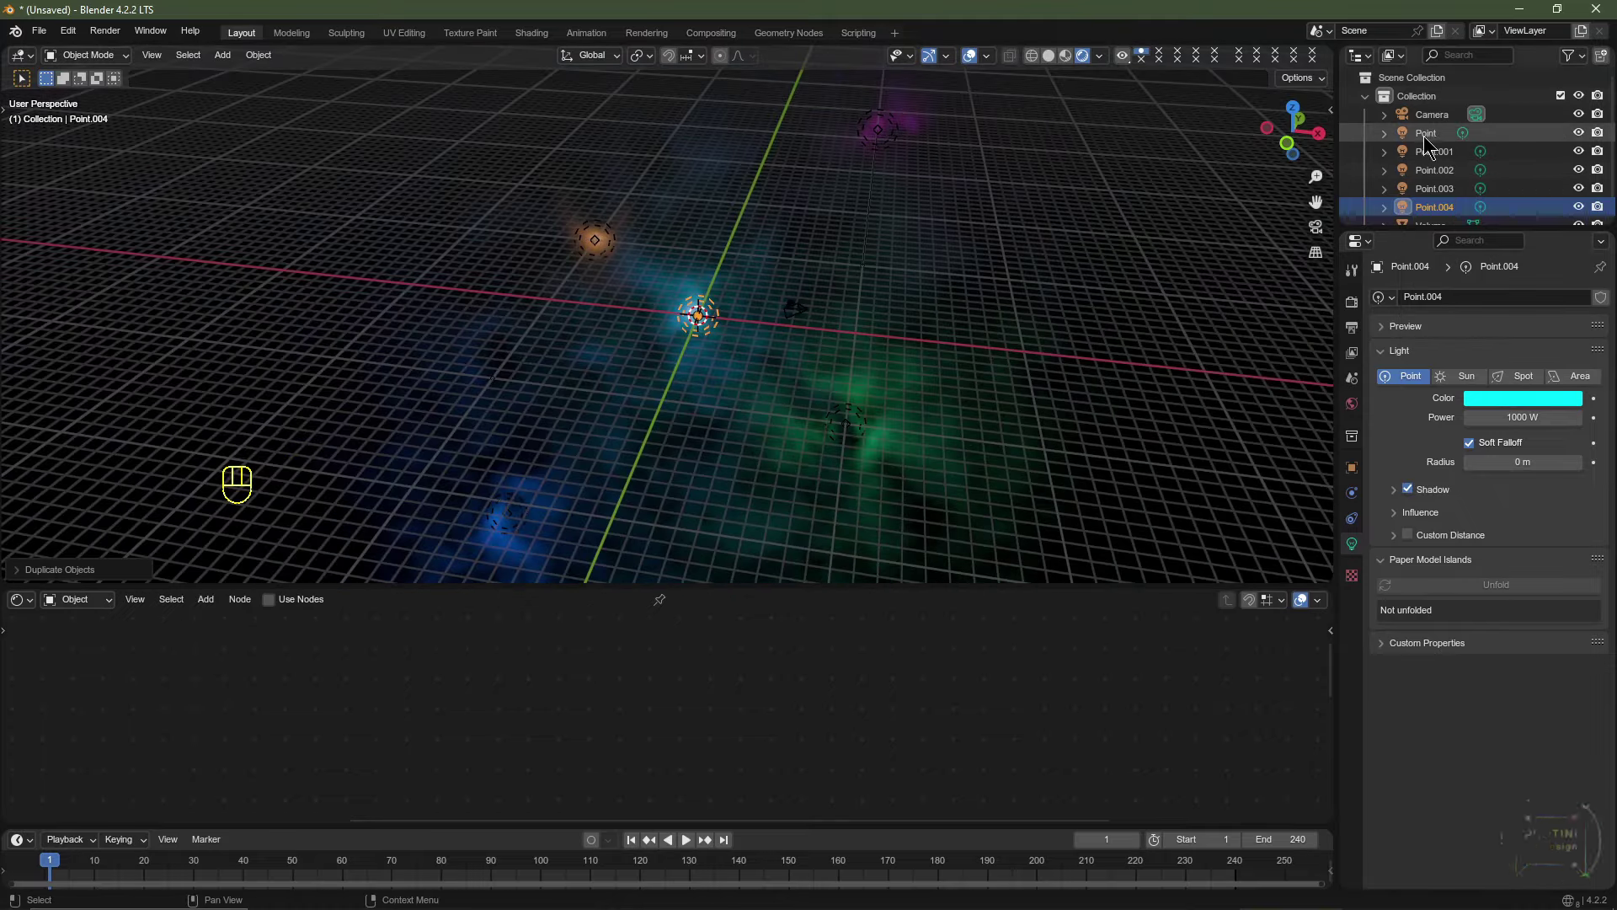
Select all the point lights and inspect the lit nebula without the viewport overlays.
click(1426, 135)
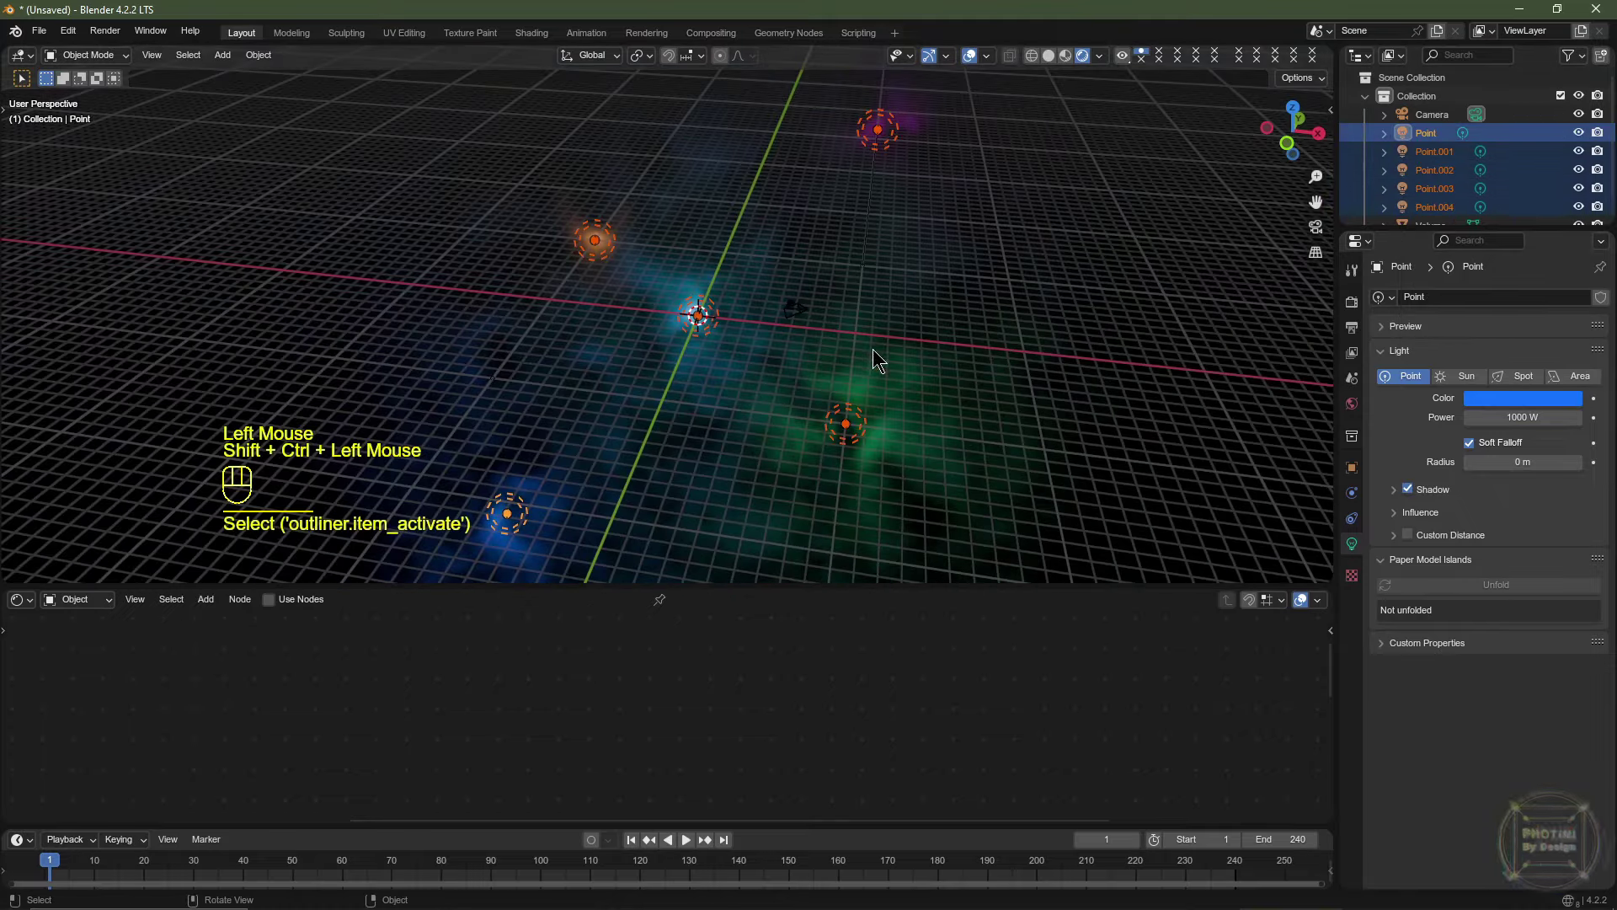
scroll(883, 389, down, 2)
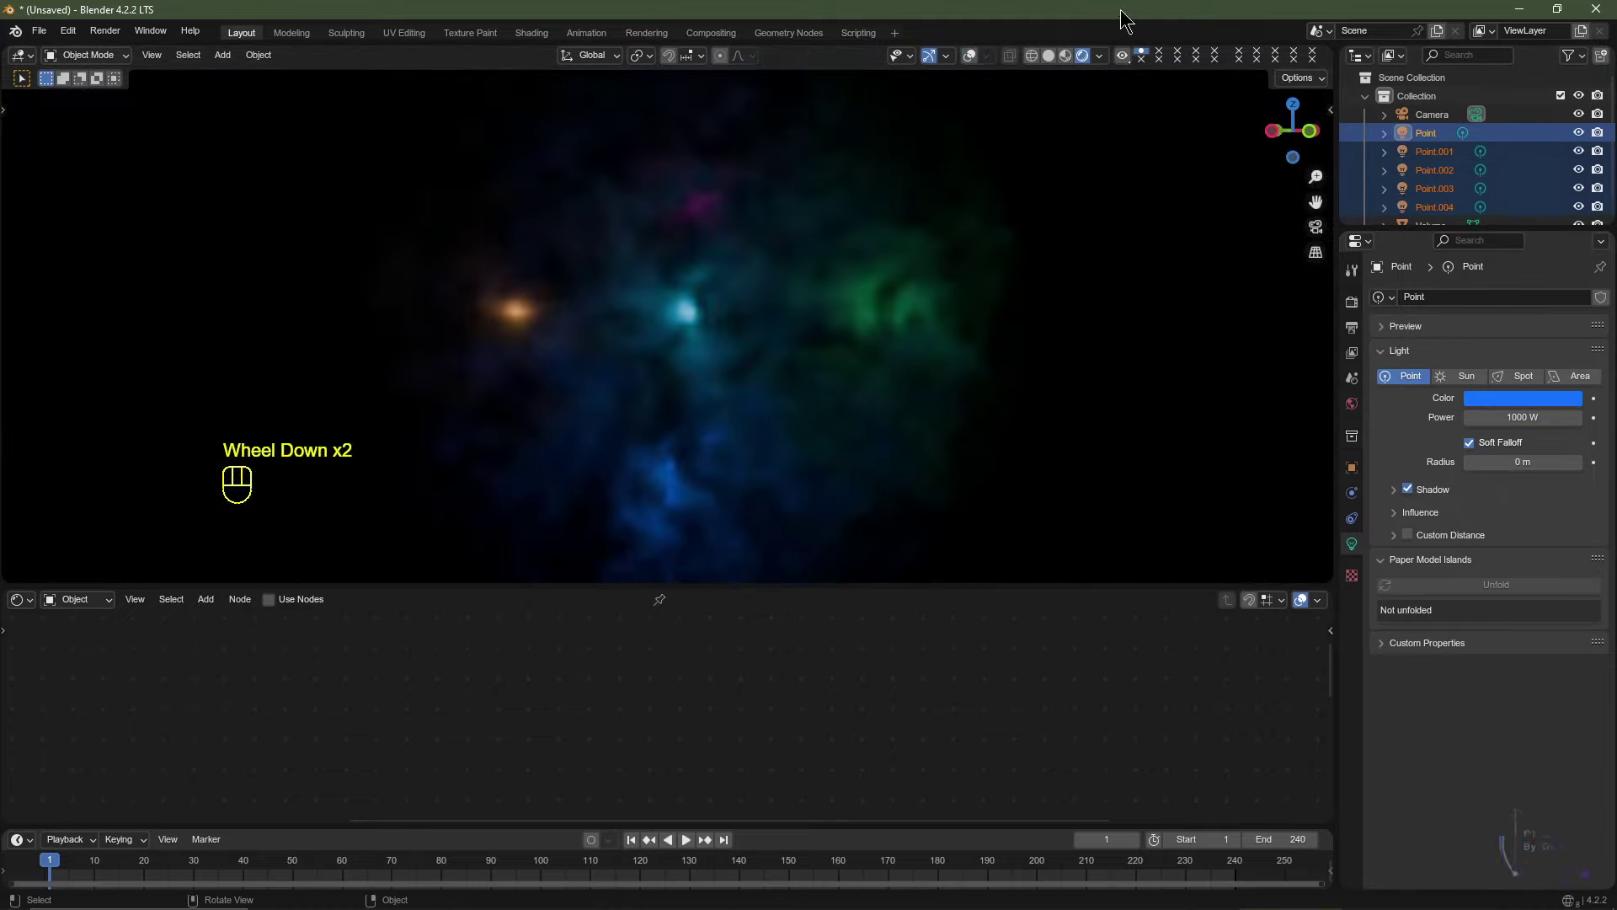
scroll(844, 351, down, 1)
scroll(844, 350, up, 2)
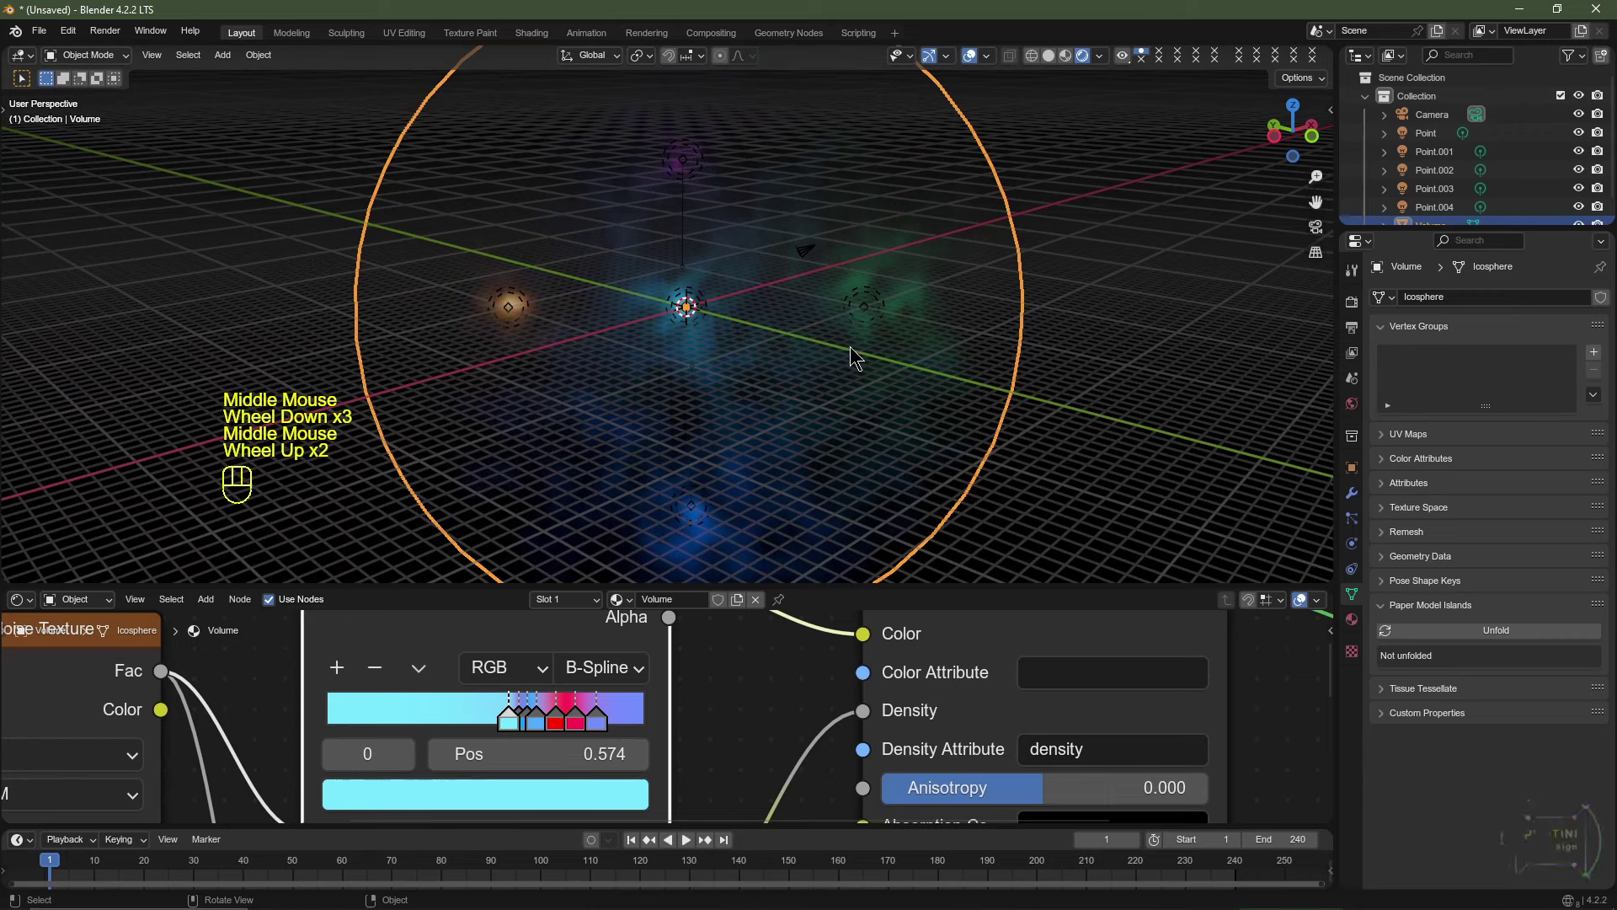
Enlarge the shader editor and review the whole node tree of the Volume material.
drag(716, 589, 716, 352)
scroll(716, 573, down, 1)
scroll(716, 573, down, 1)
middle_drag(333, 626, 623, 522)
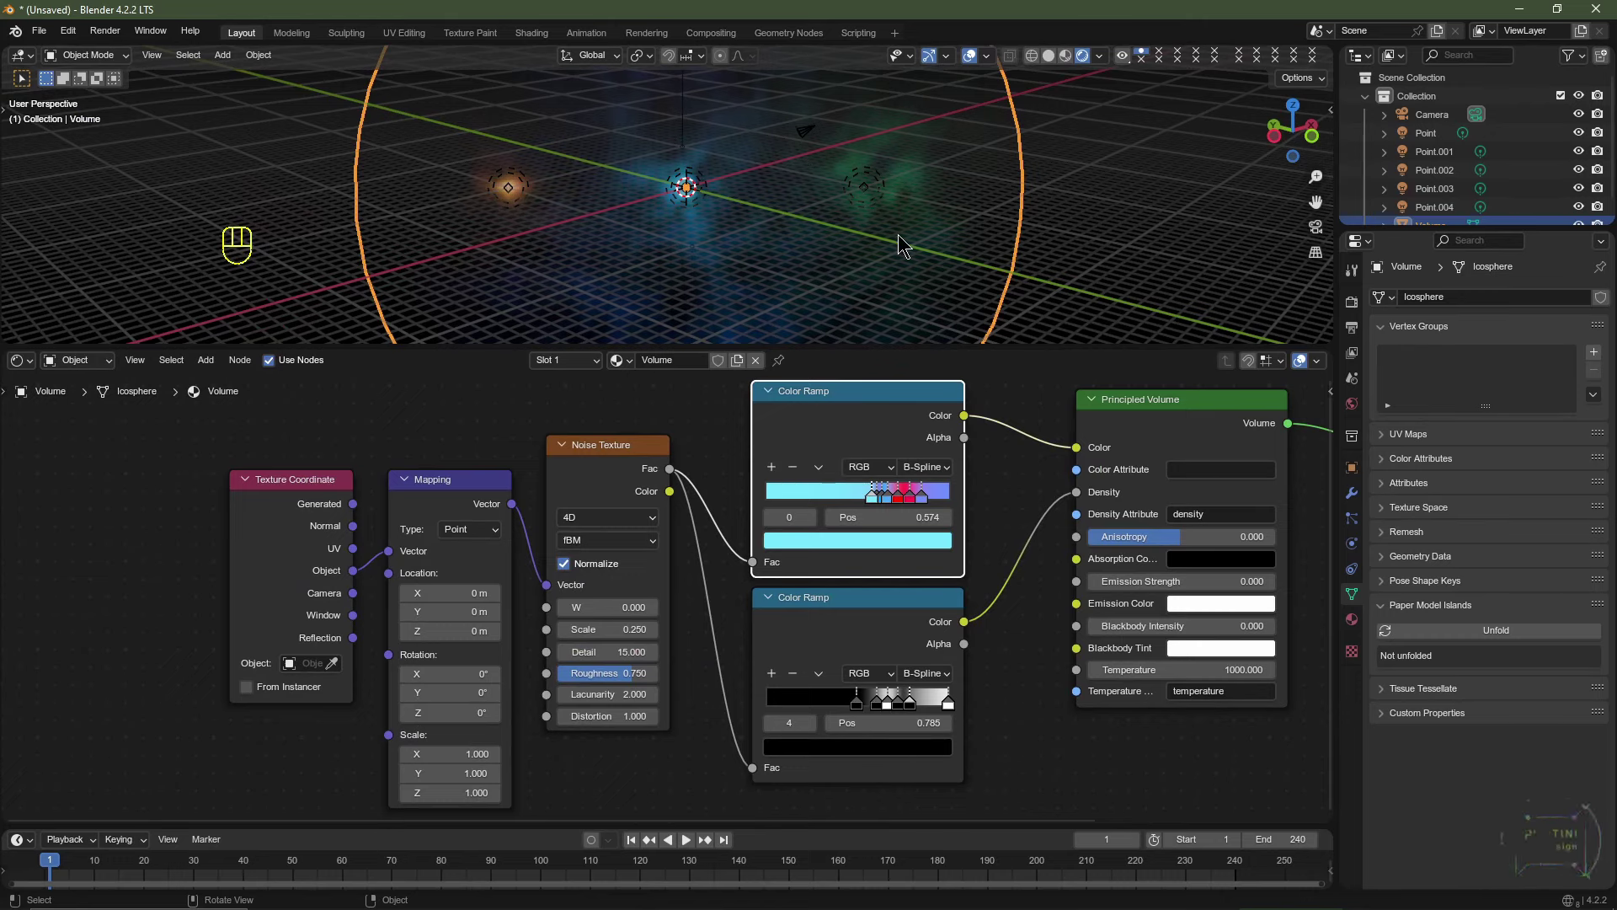
scroll(707, 552, down, 2)
scroll(777, 419, up, 1)
scroll(776, 419, down, 1)
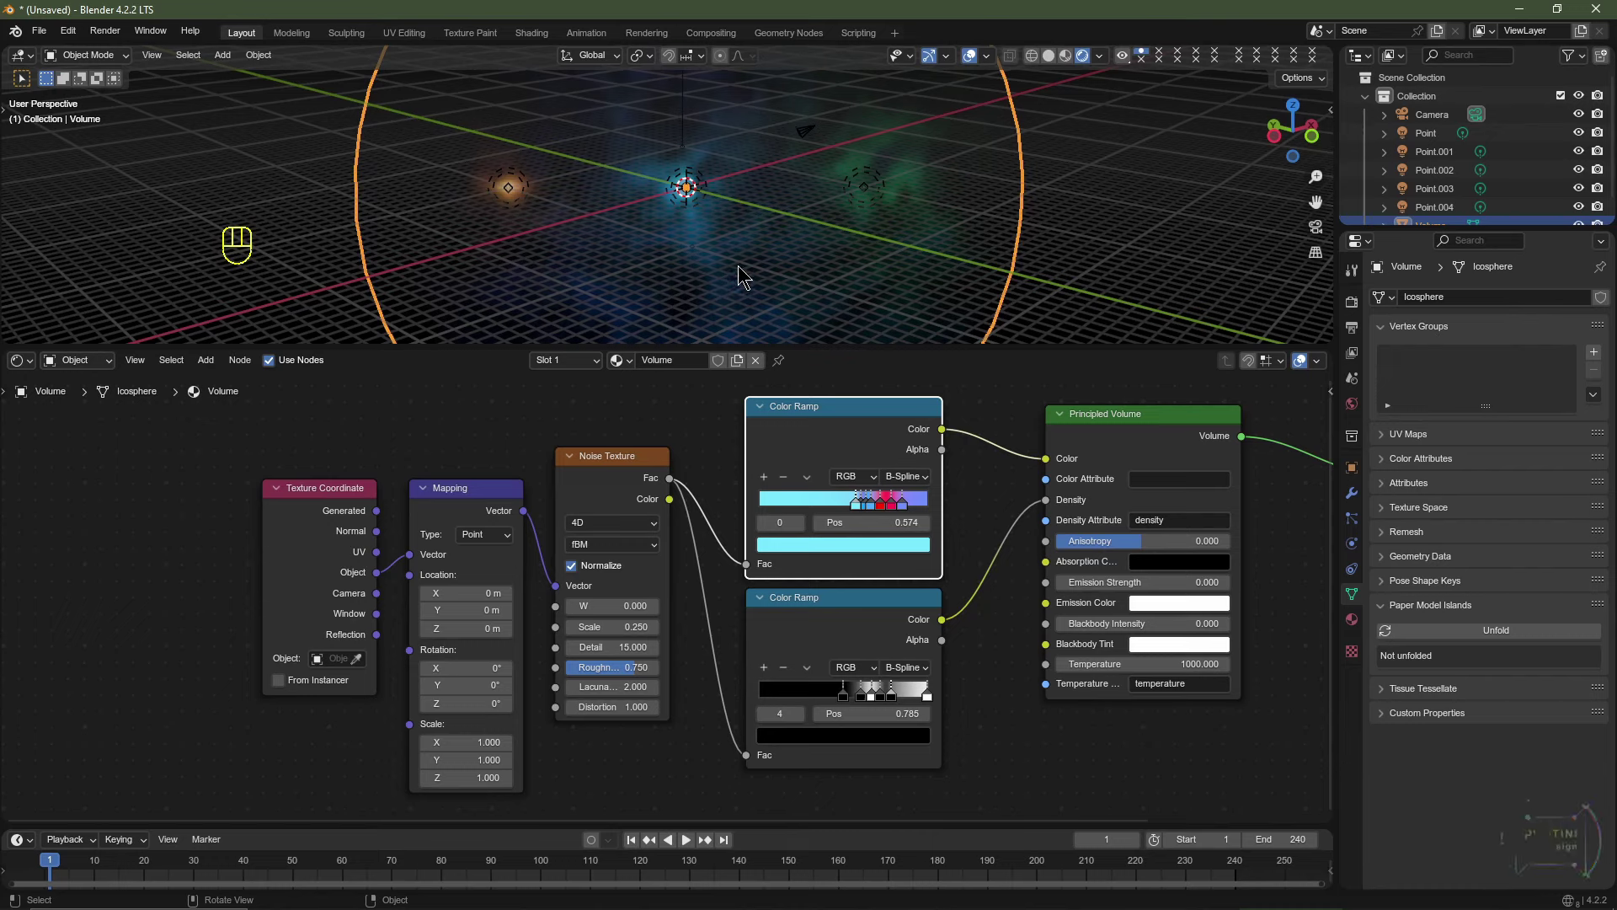
Add a UV sphere at the origin in solid shading, and switch the viewport to wireframe to see it inside the volume sphere.
click(1049, 57)
scroll(855, 224, down, 2)
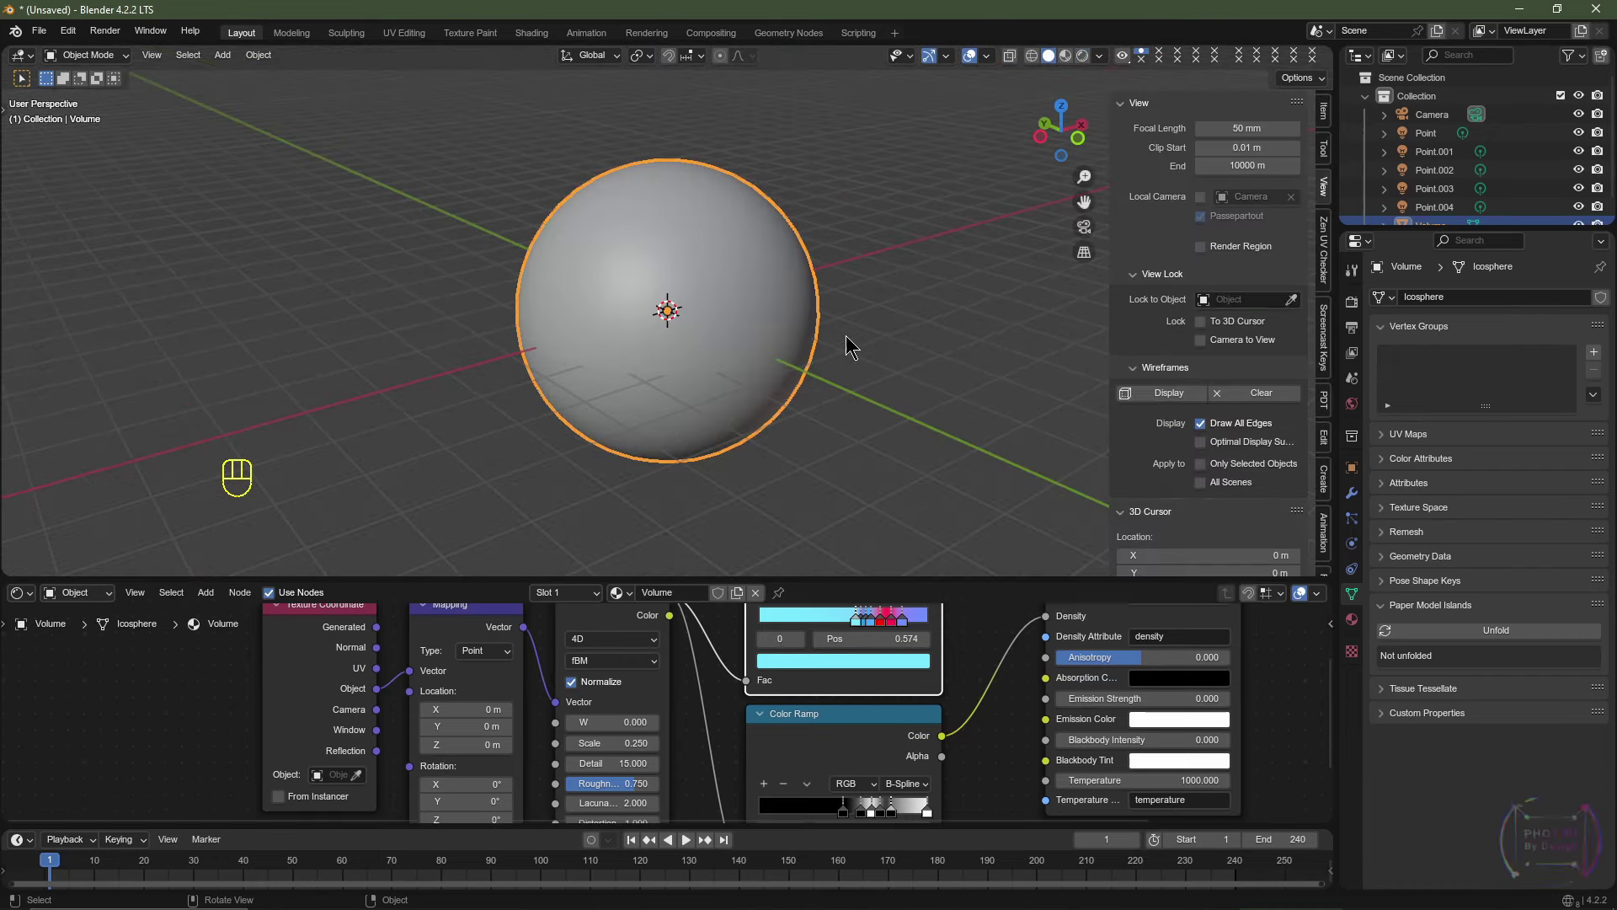
key(shift+a)
mouse_move(846, 335)
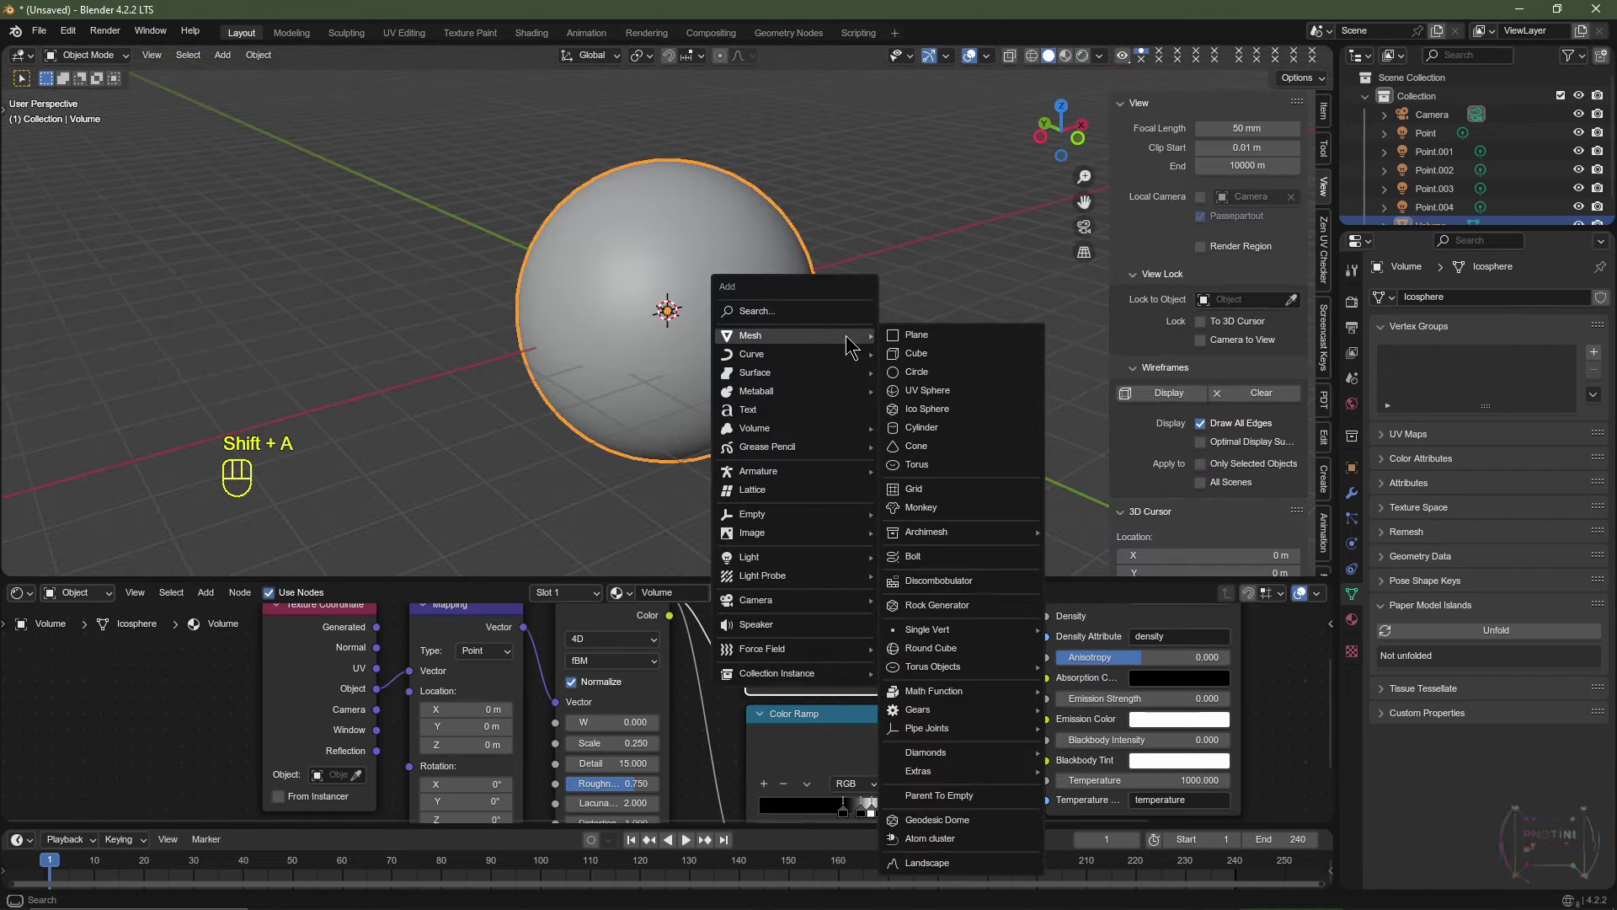
click(958, 391)
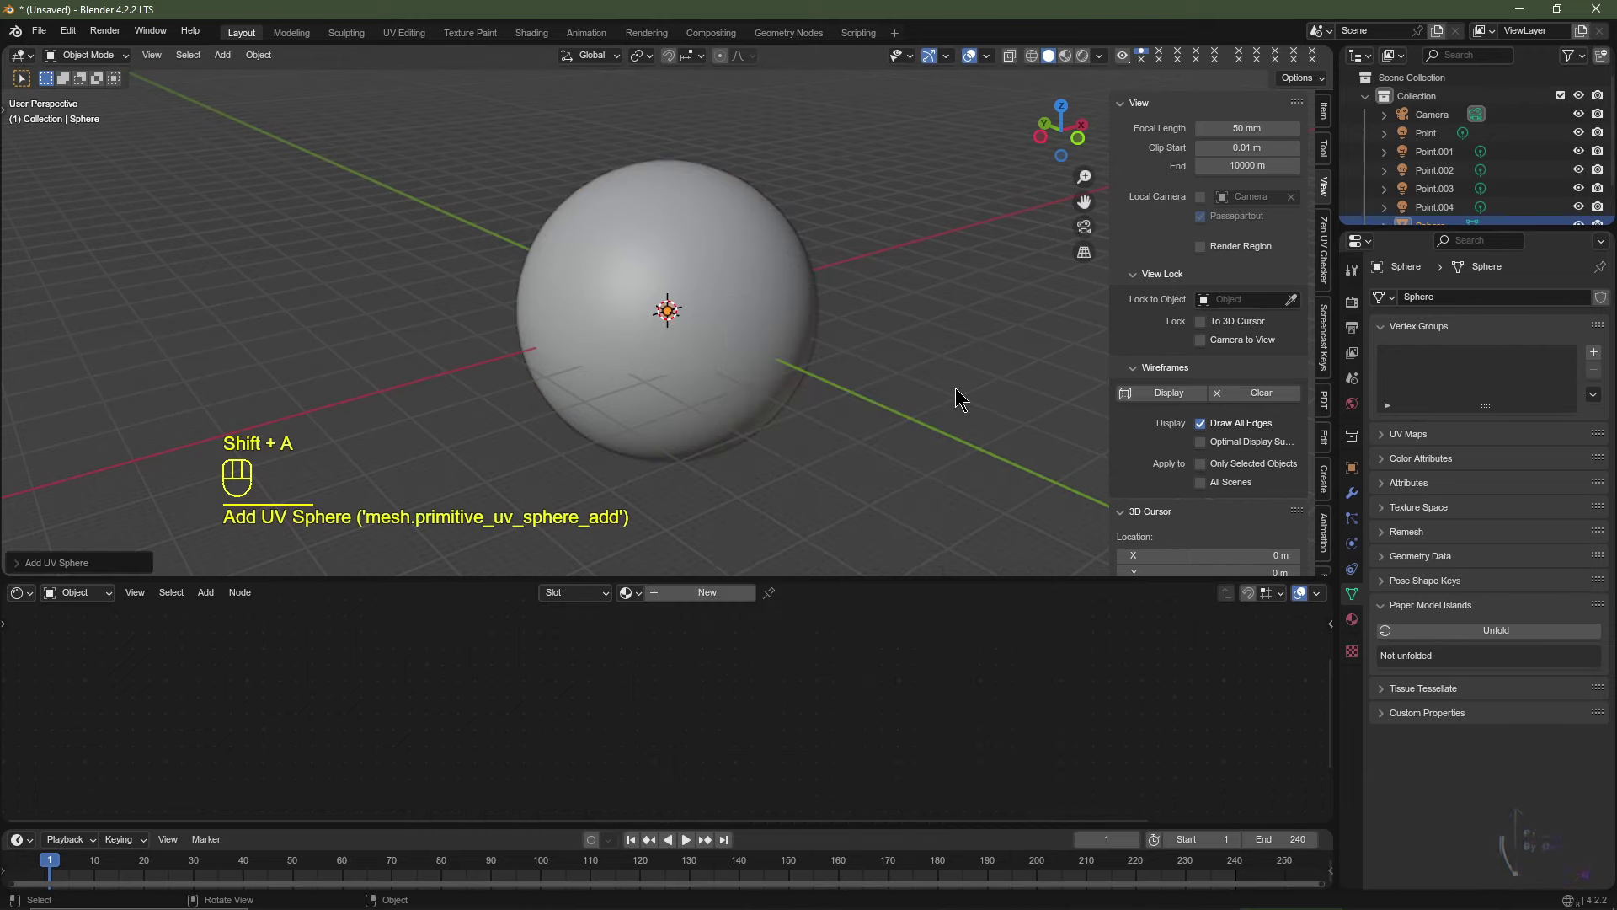
click(1033, 56)
scroll(782, 294, up, 6)
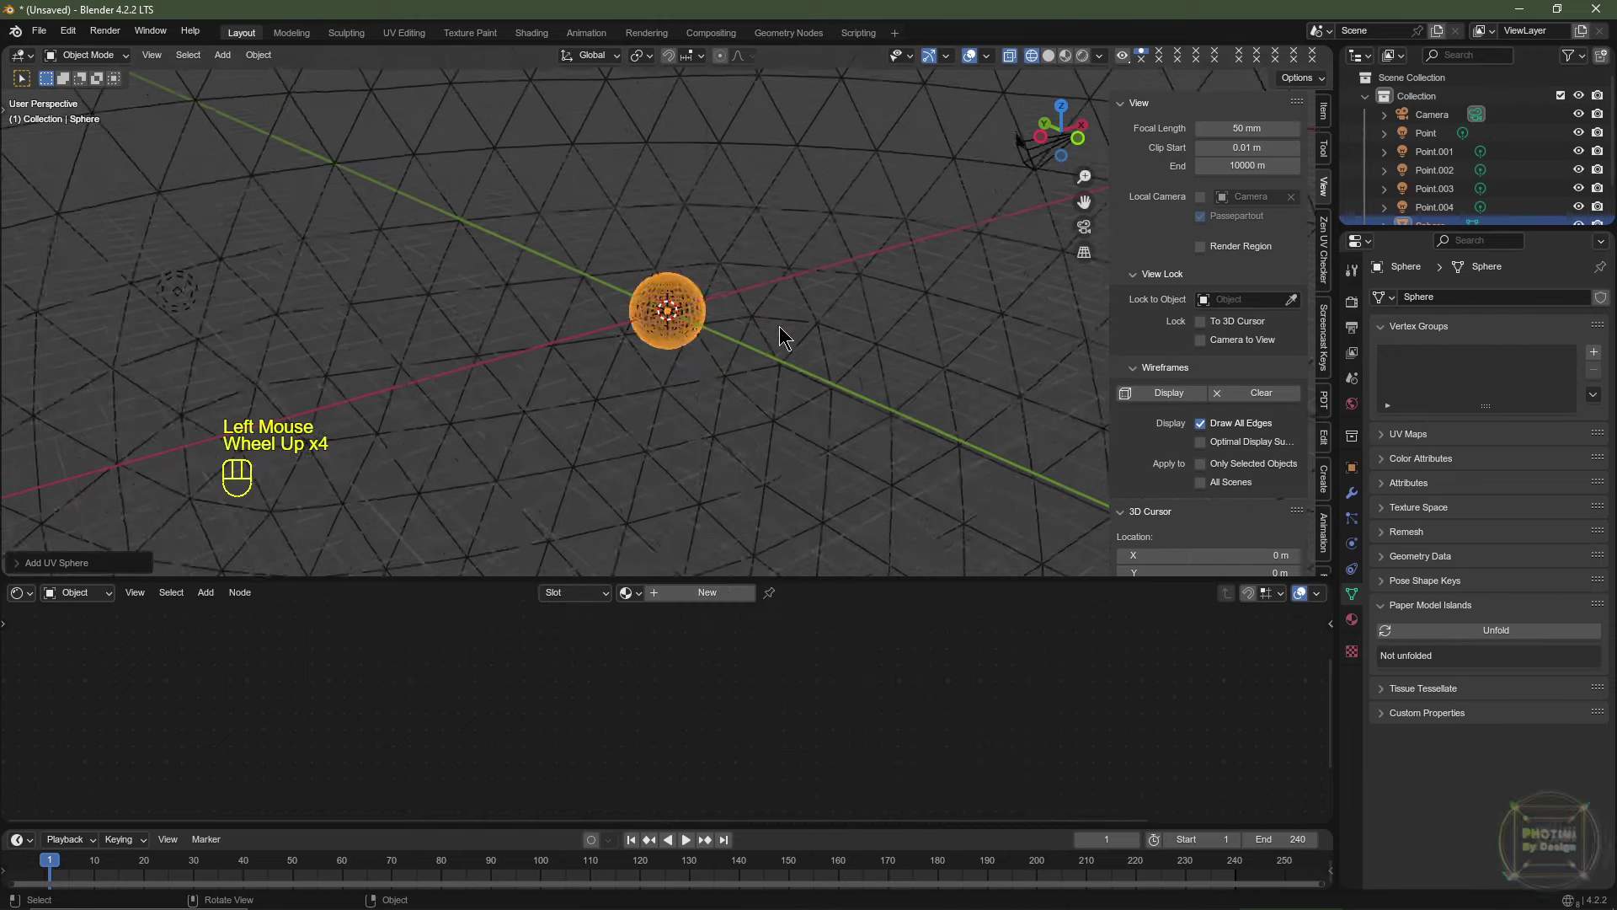
scroll(781, 329, down, 4)
Set the UV sphere's X, Y and Z dimensions to 100 m.
key(n)
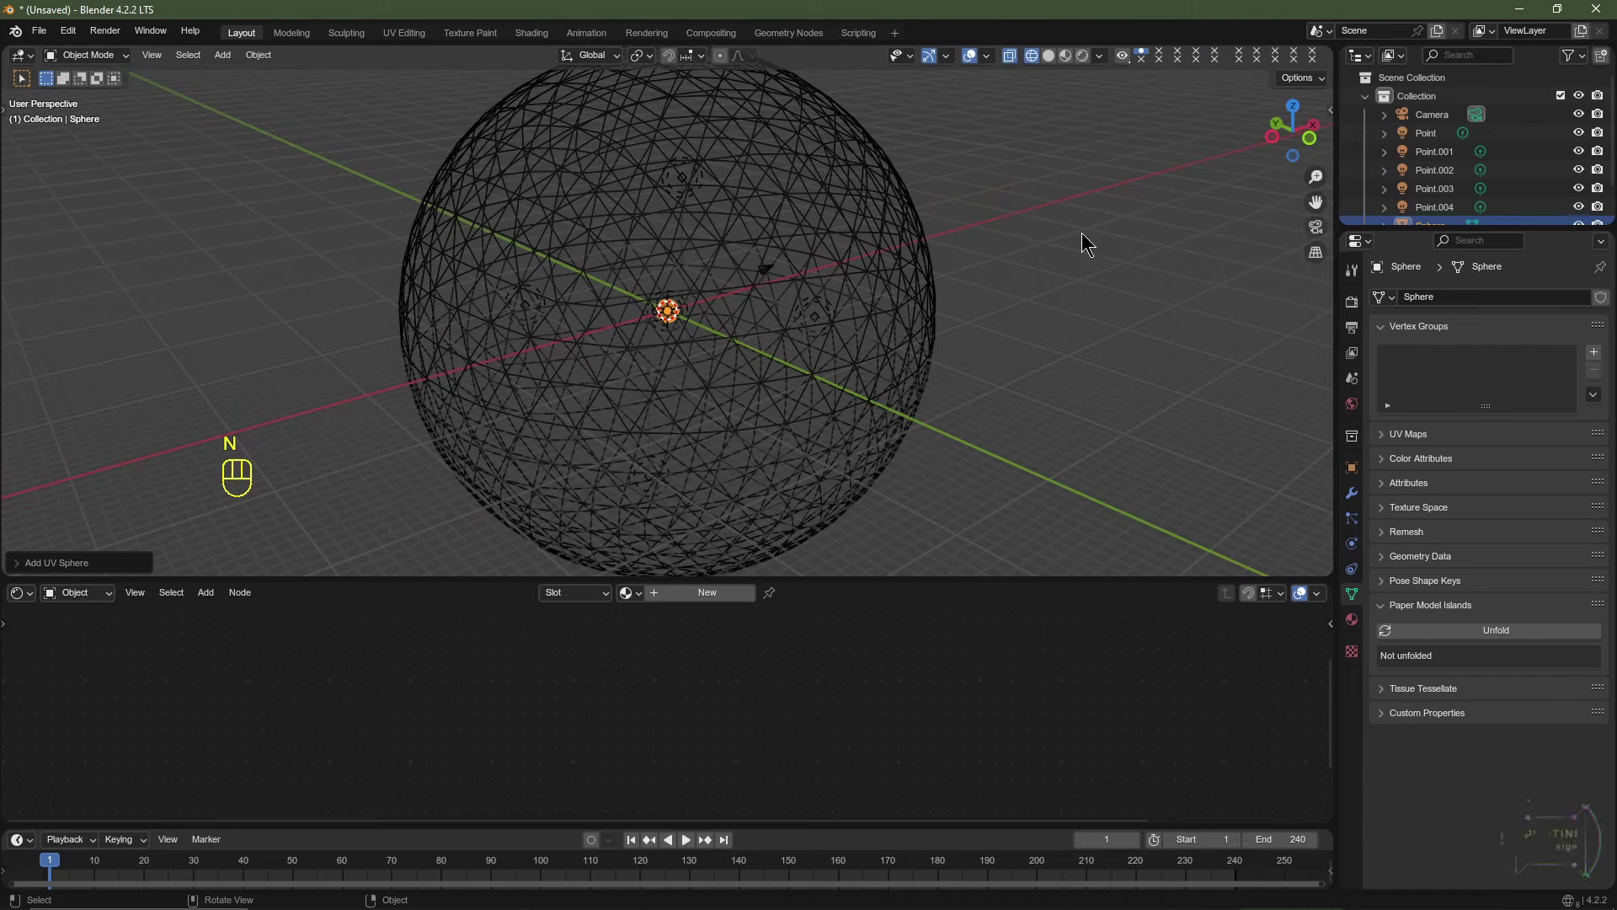
key(n)
key(n)
key(n)
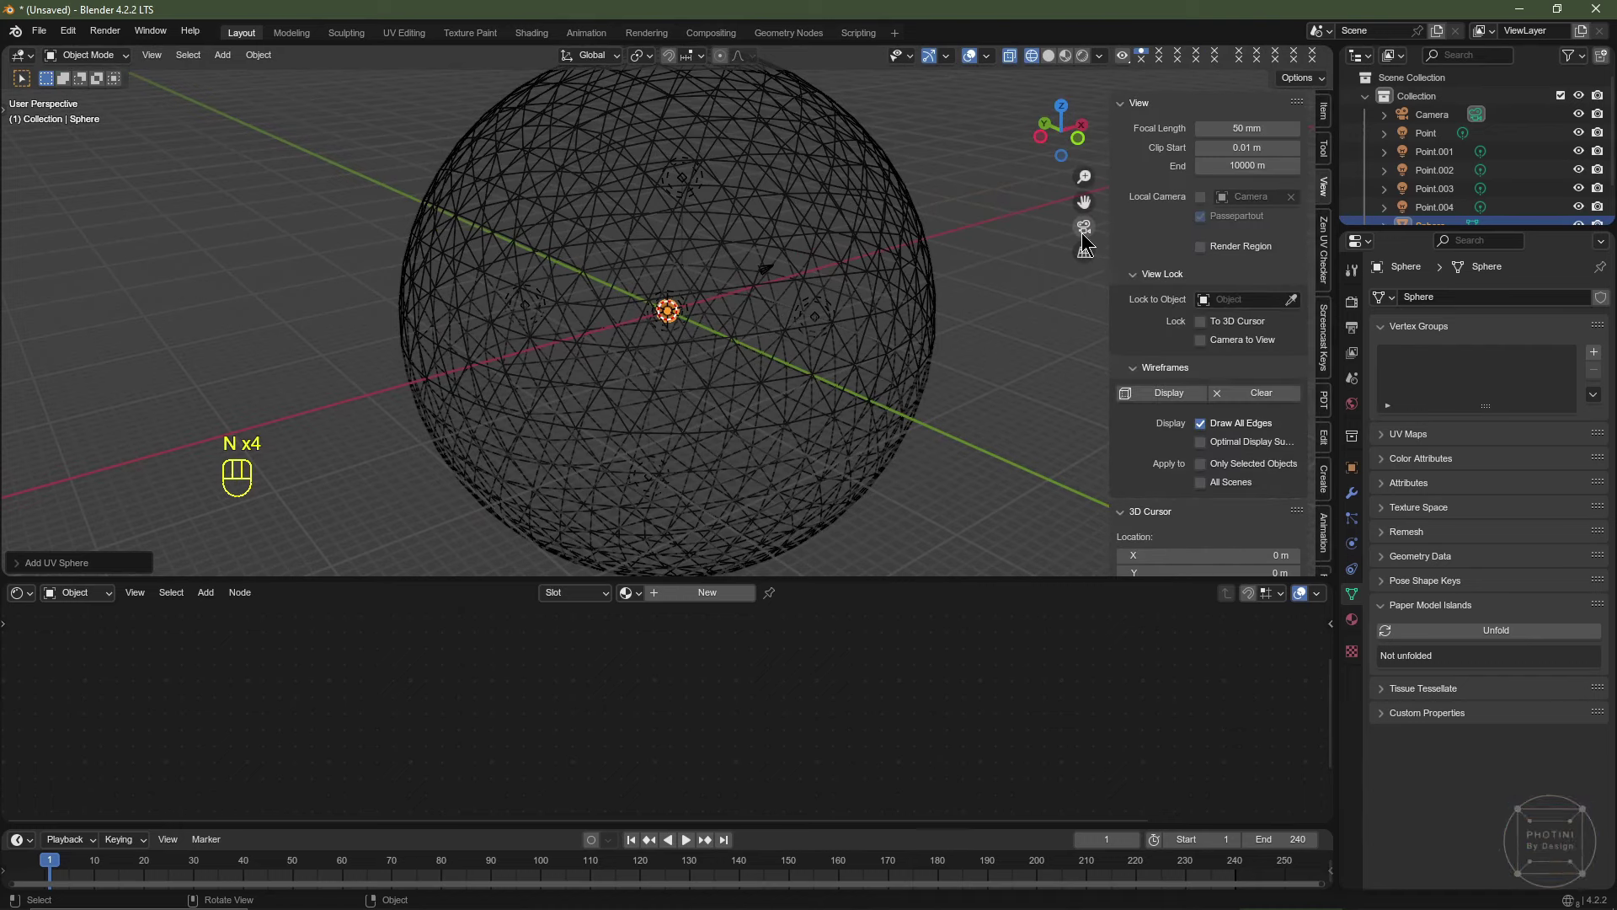
click(1324, 110)
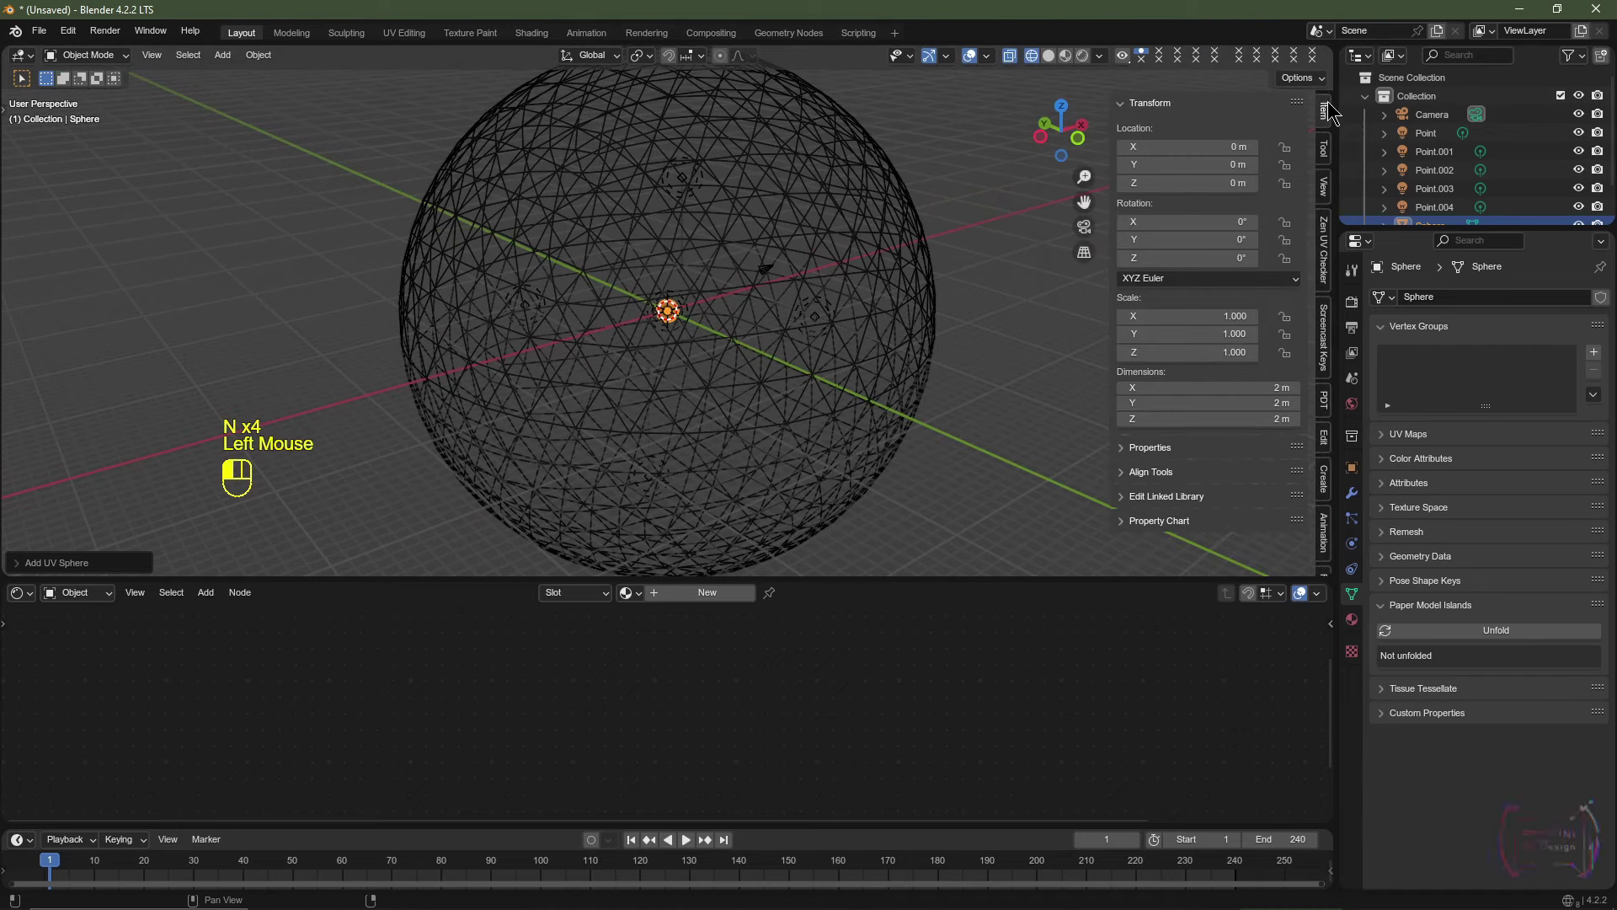
double_click(1213, 387)
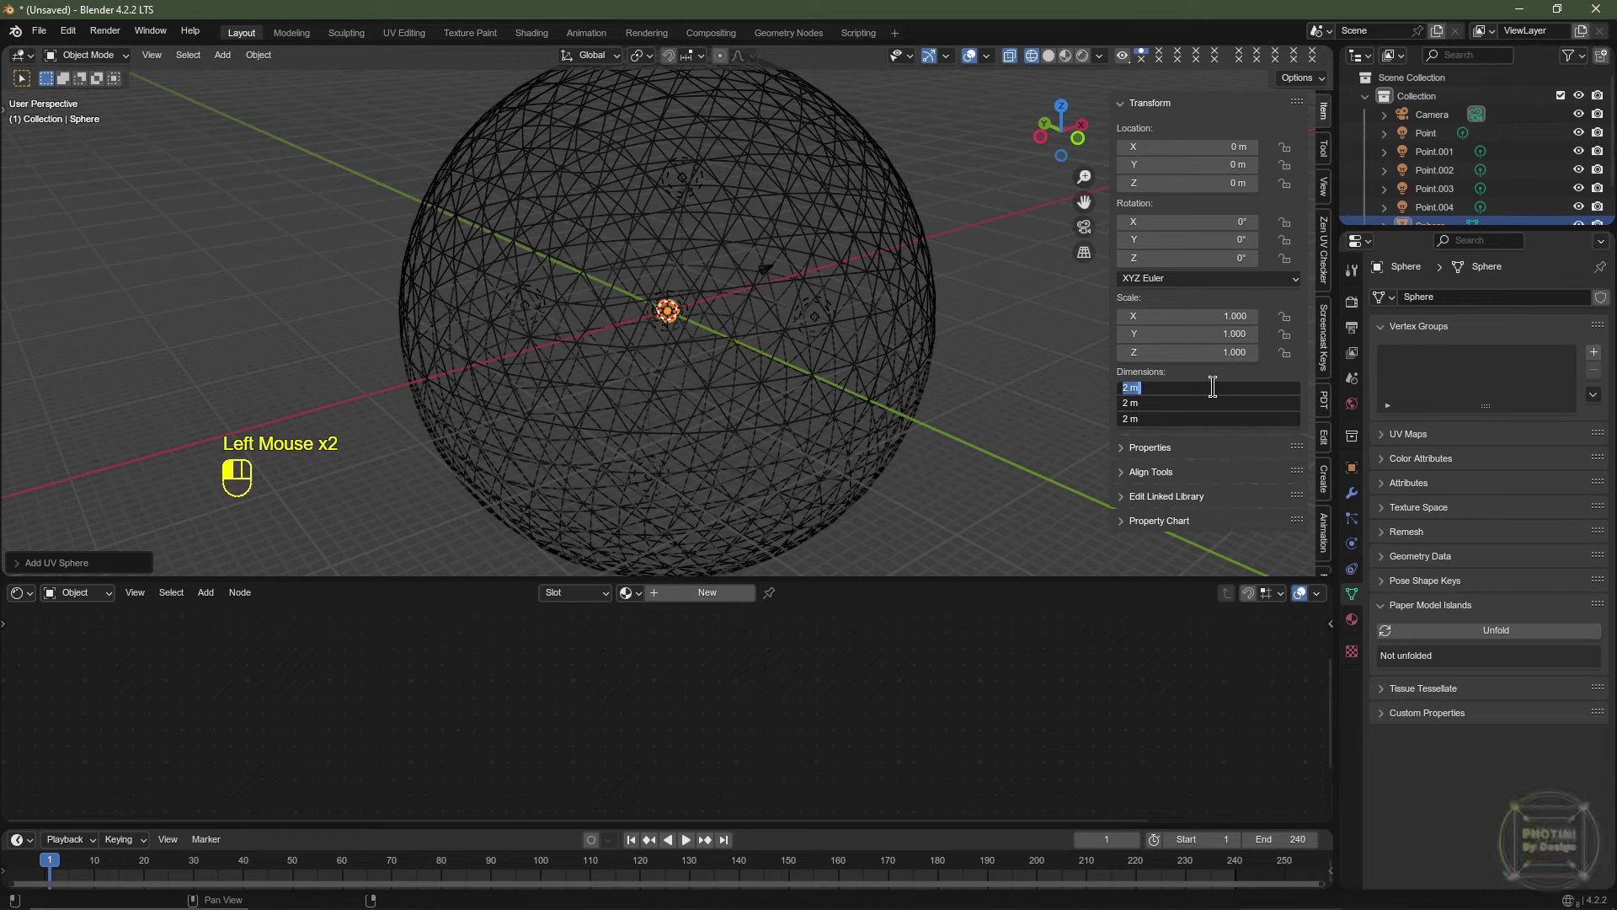
text(100)
key(Return)
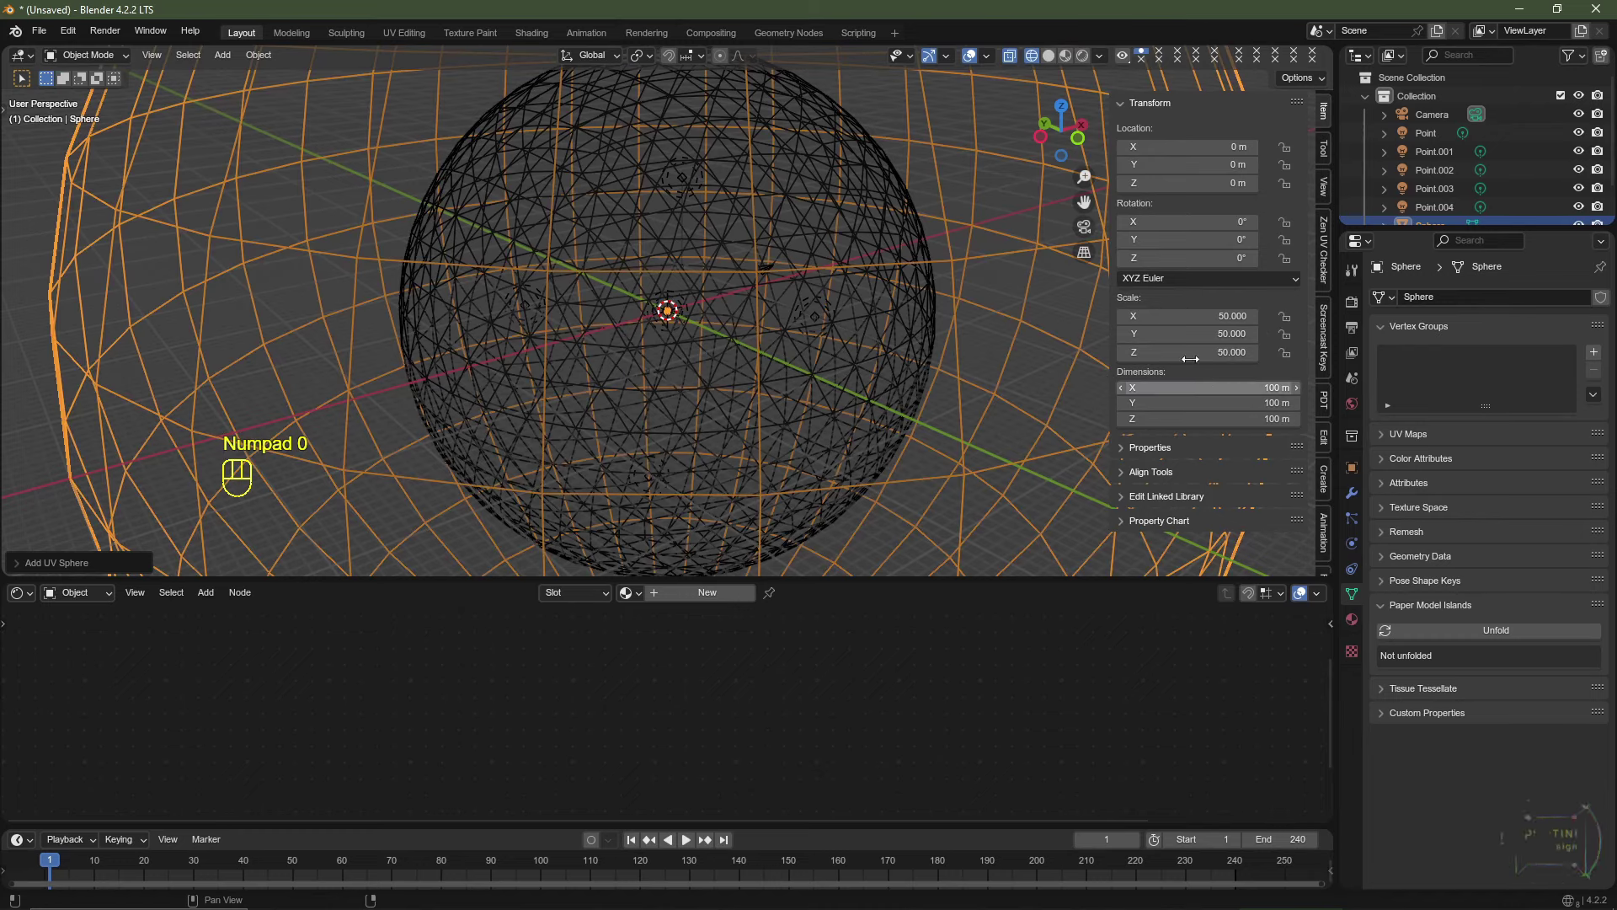
Apply the scale of the enlarged UV sphere.
key(ctrl+a)
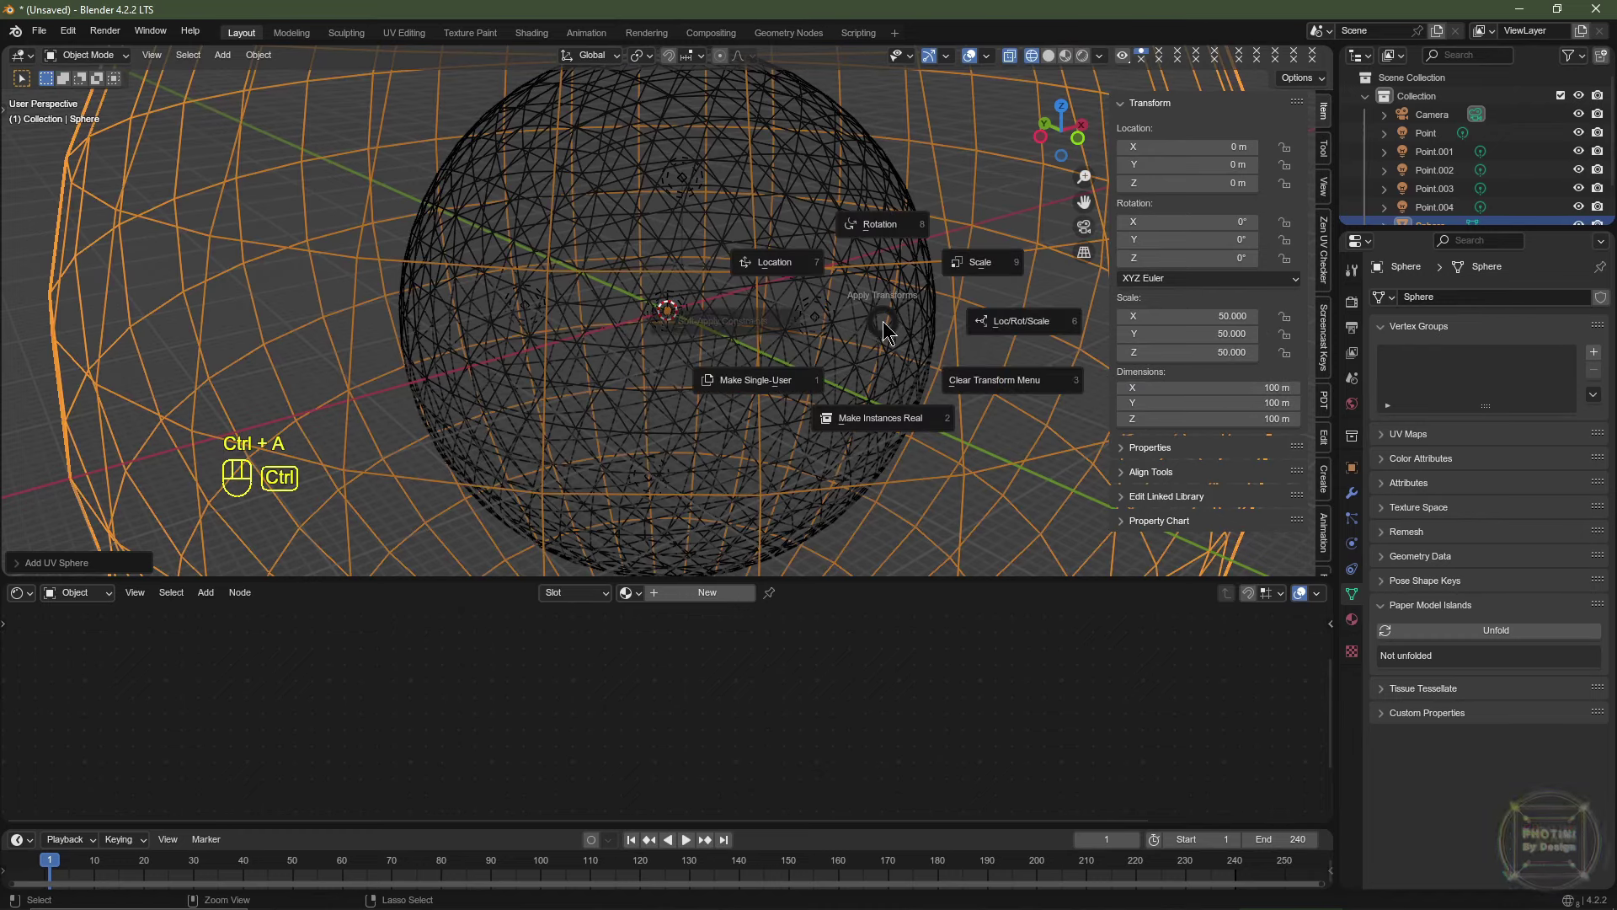
click(988, 264)
scroll(986, 264, down, 5)
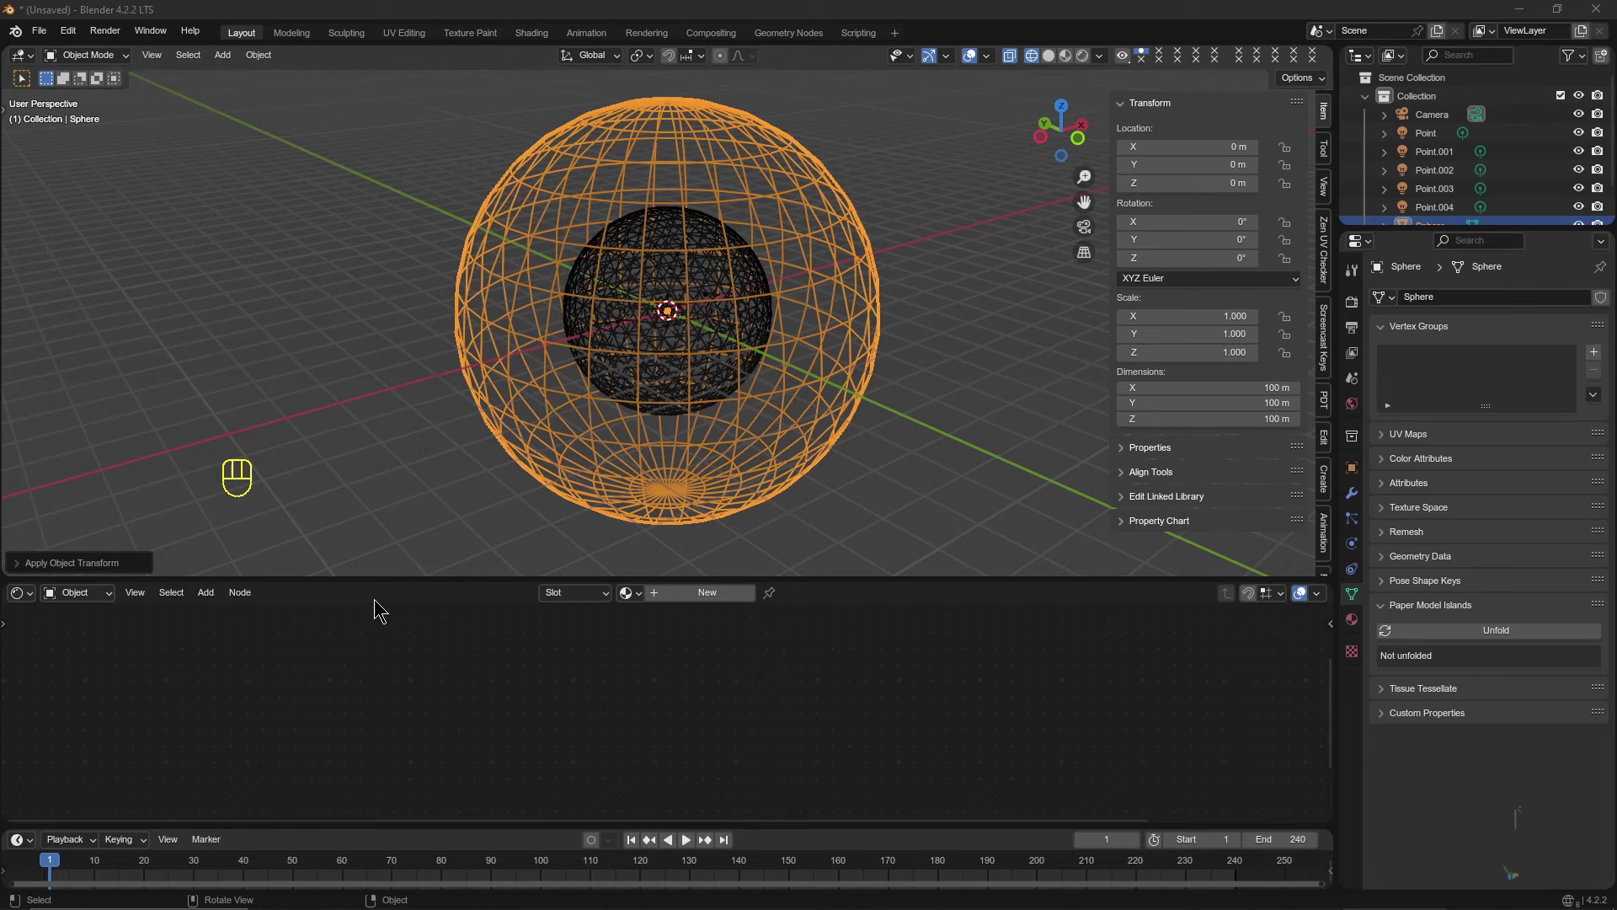
Create a new material on the large UV sphere and name it "N 1".
click(707, 592)
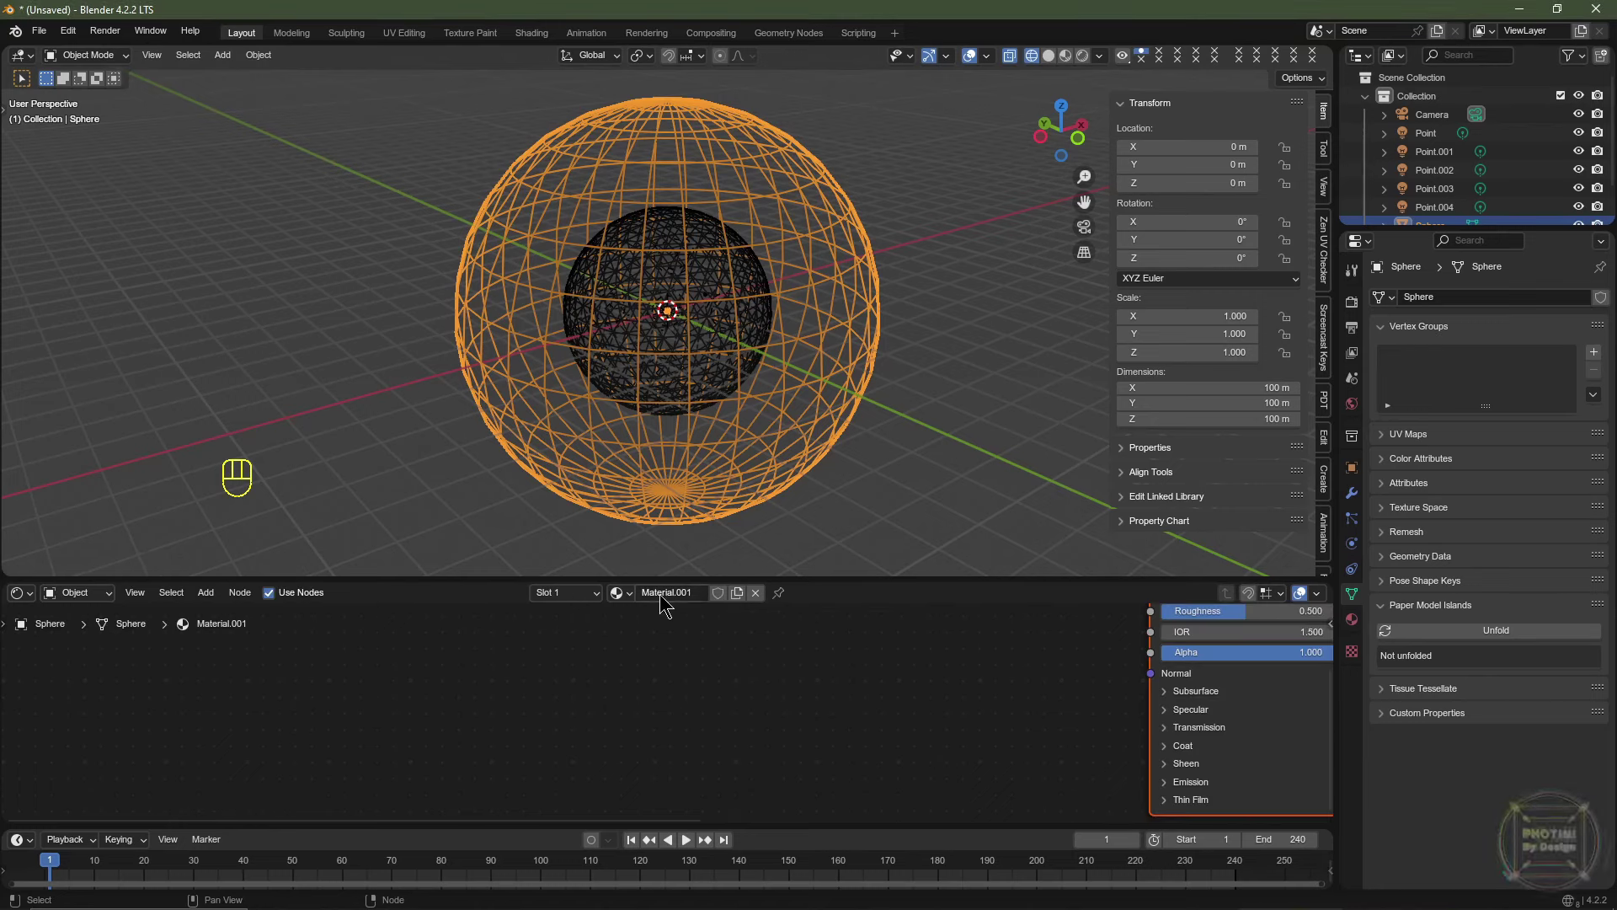
click(659, 594)
text(N)
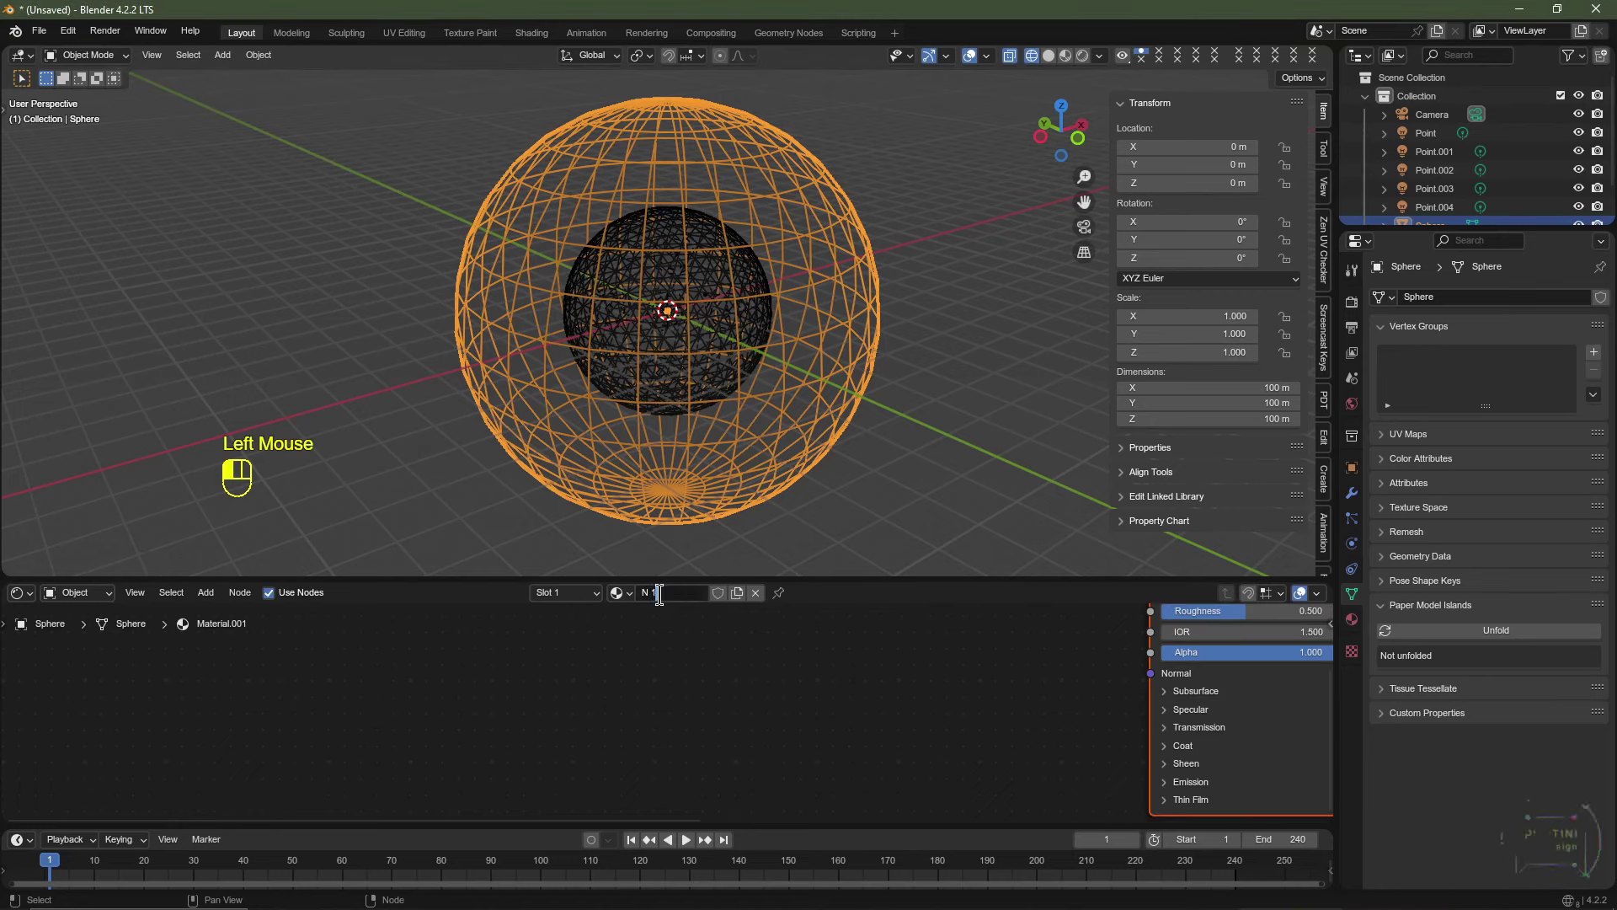
text( 1)
key(Return)
Rename the Sphere object as "N 1" in the scene collection.
scroll(1442, 184, down, 2)
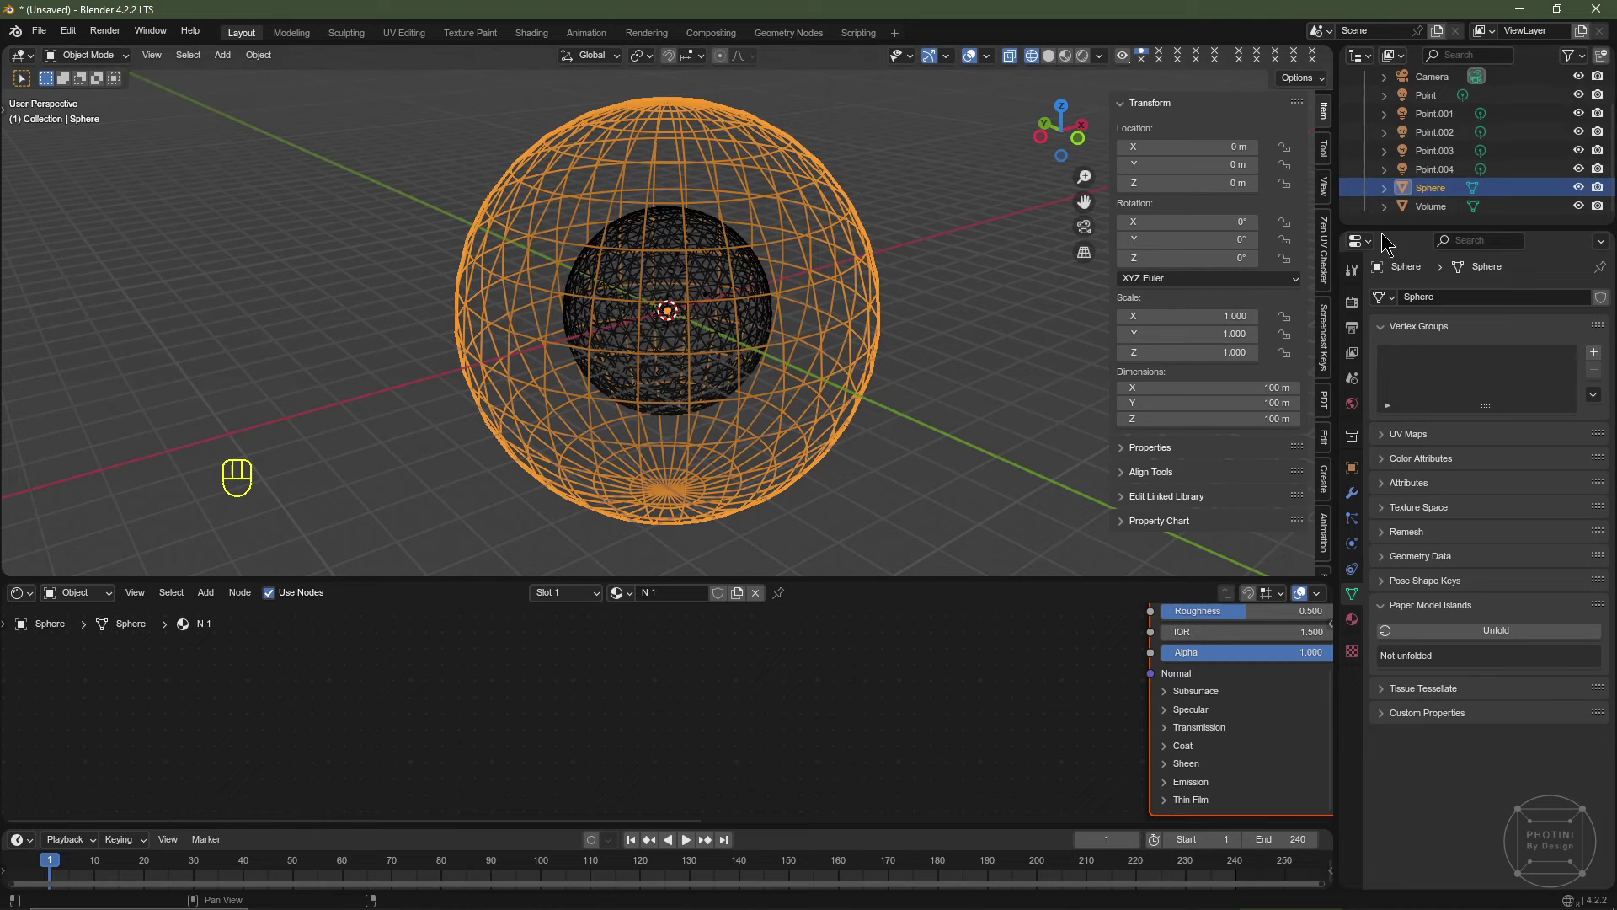
double_click(1432, 188)
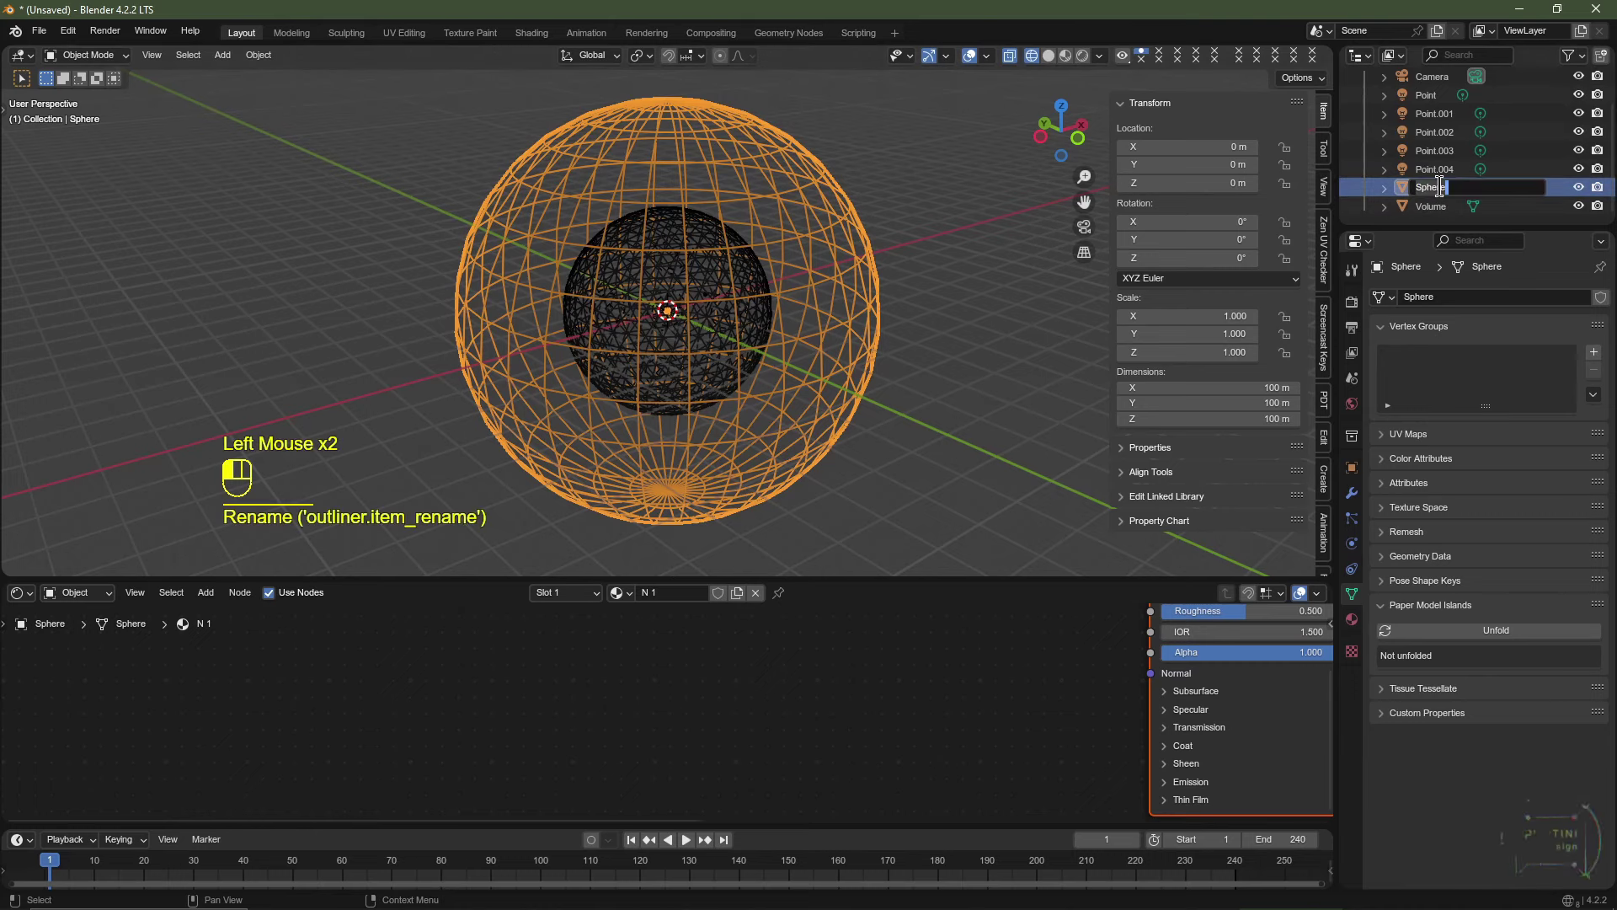
text(N 1)
key(Return)
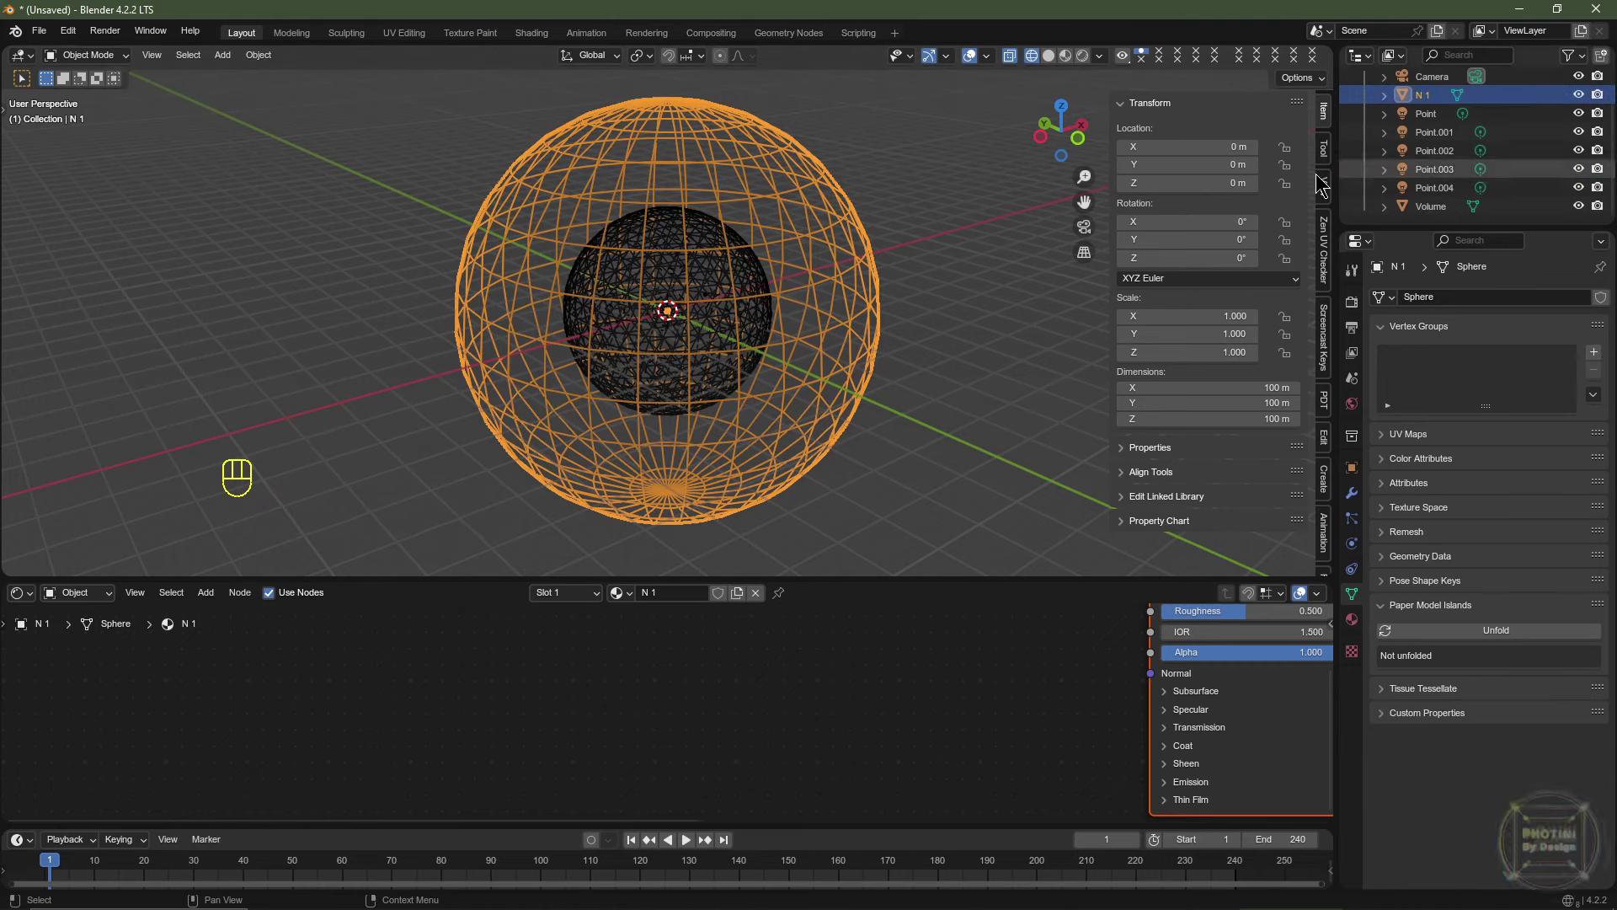
Enlarge the shader editor, hide the viewport sidebar, and delete the Principled BSDF node from the N 1 material.
drag(853, 577, 851, 405)
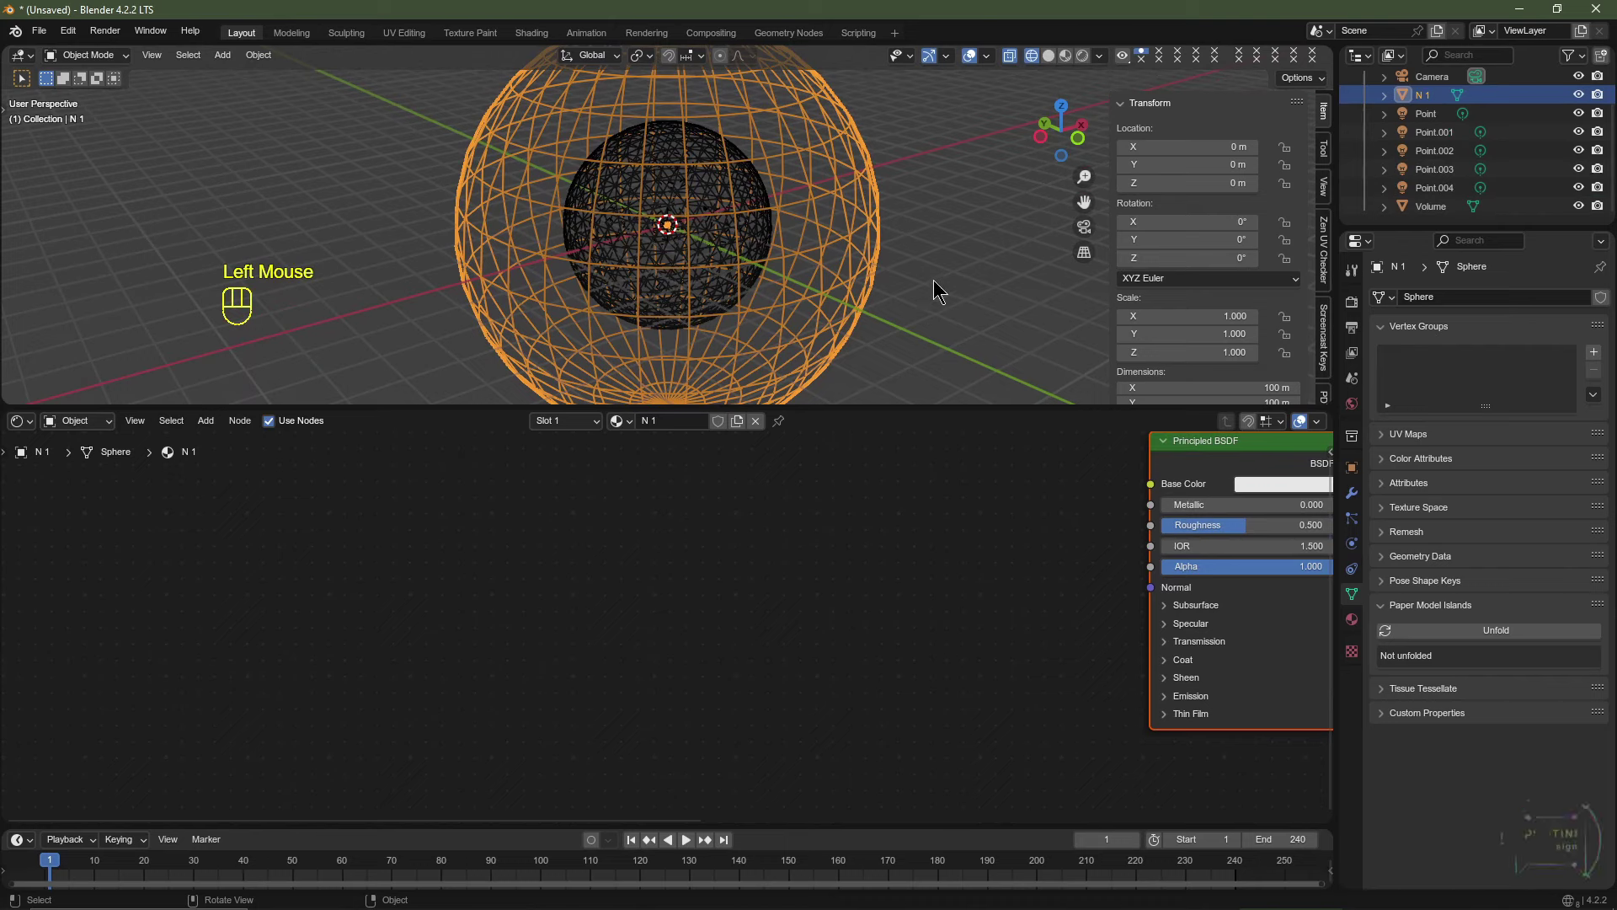
key(n)
click(772, 512)
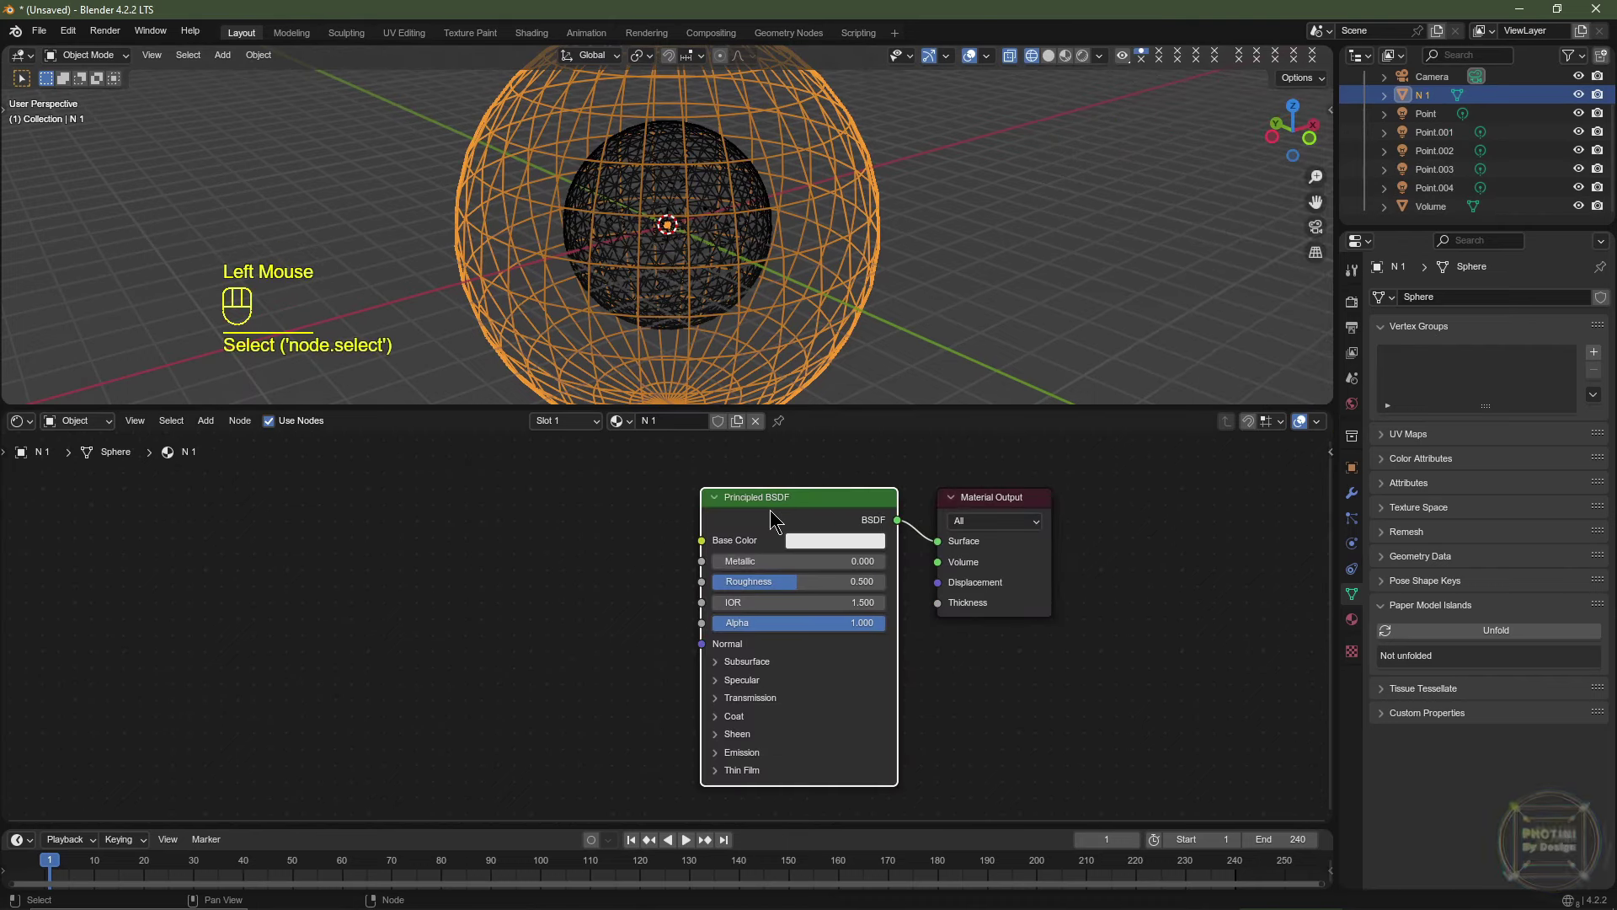
key(Delete)
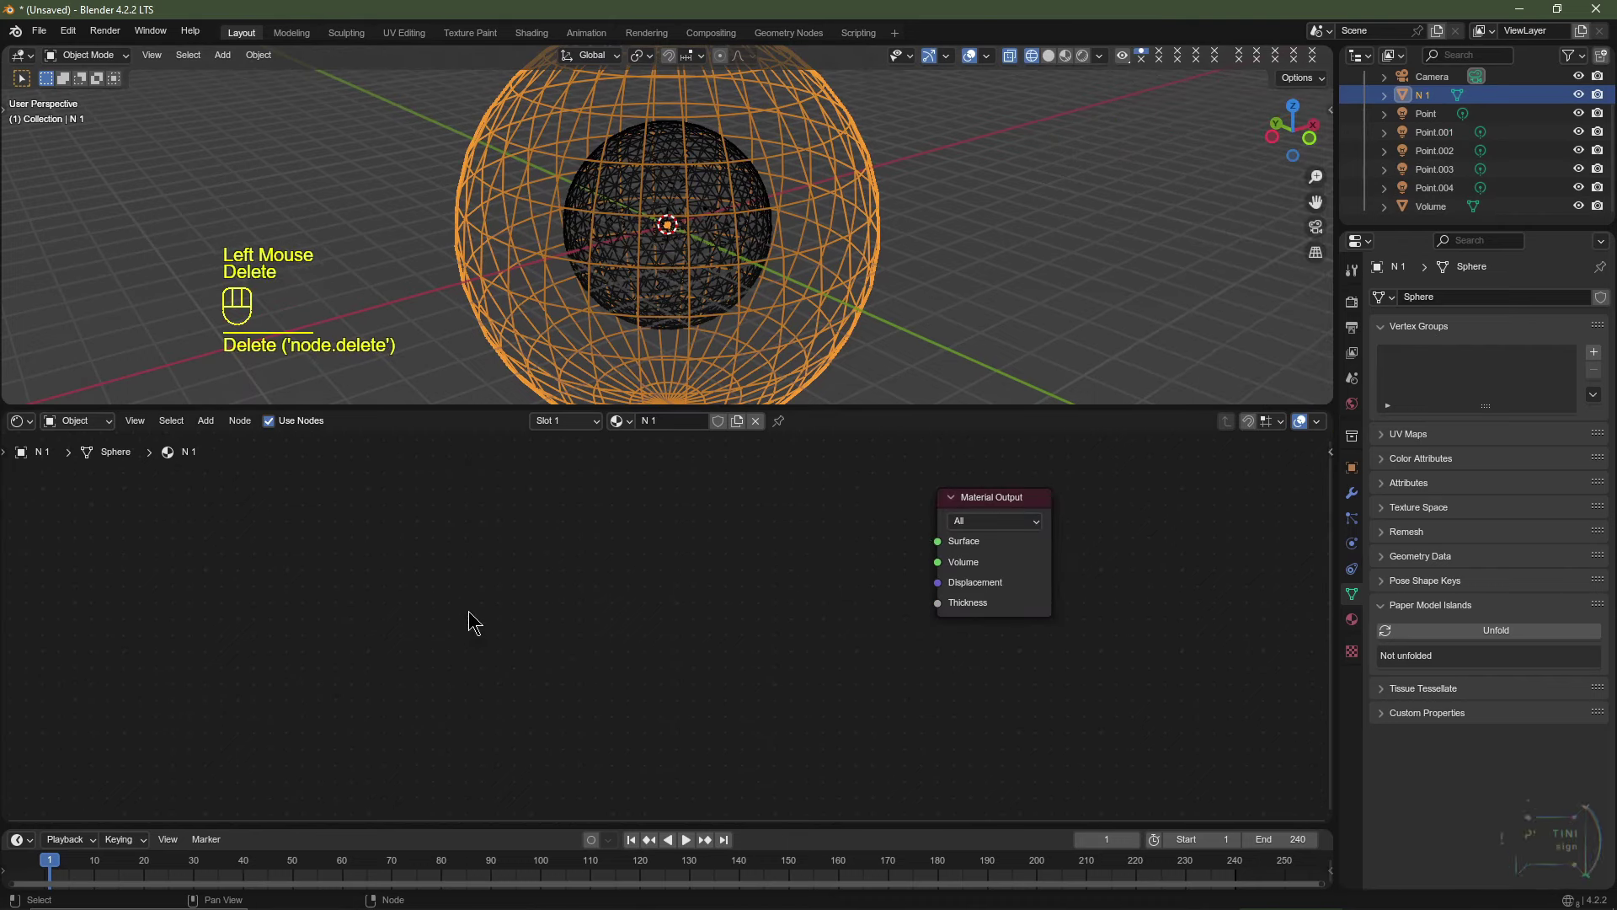
Add an Environment Texture node to the N 1 material and load the image Nebula Environment 4.exr into it.
key(shift+a)
mouse_move(429, 717)
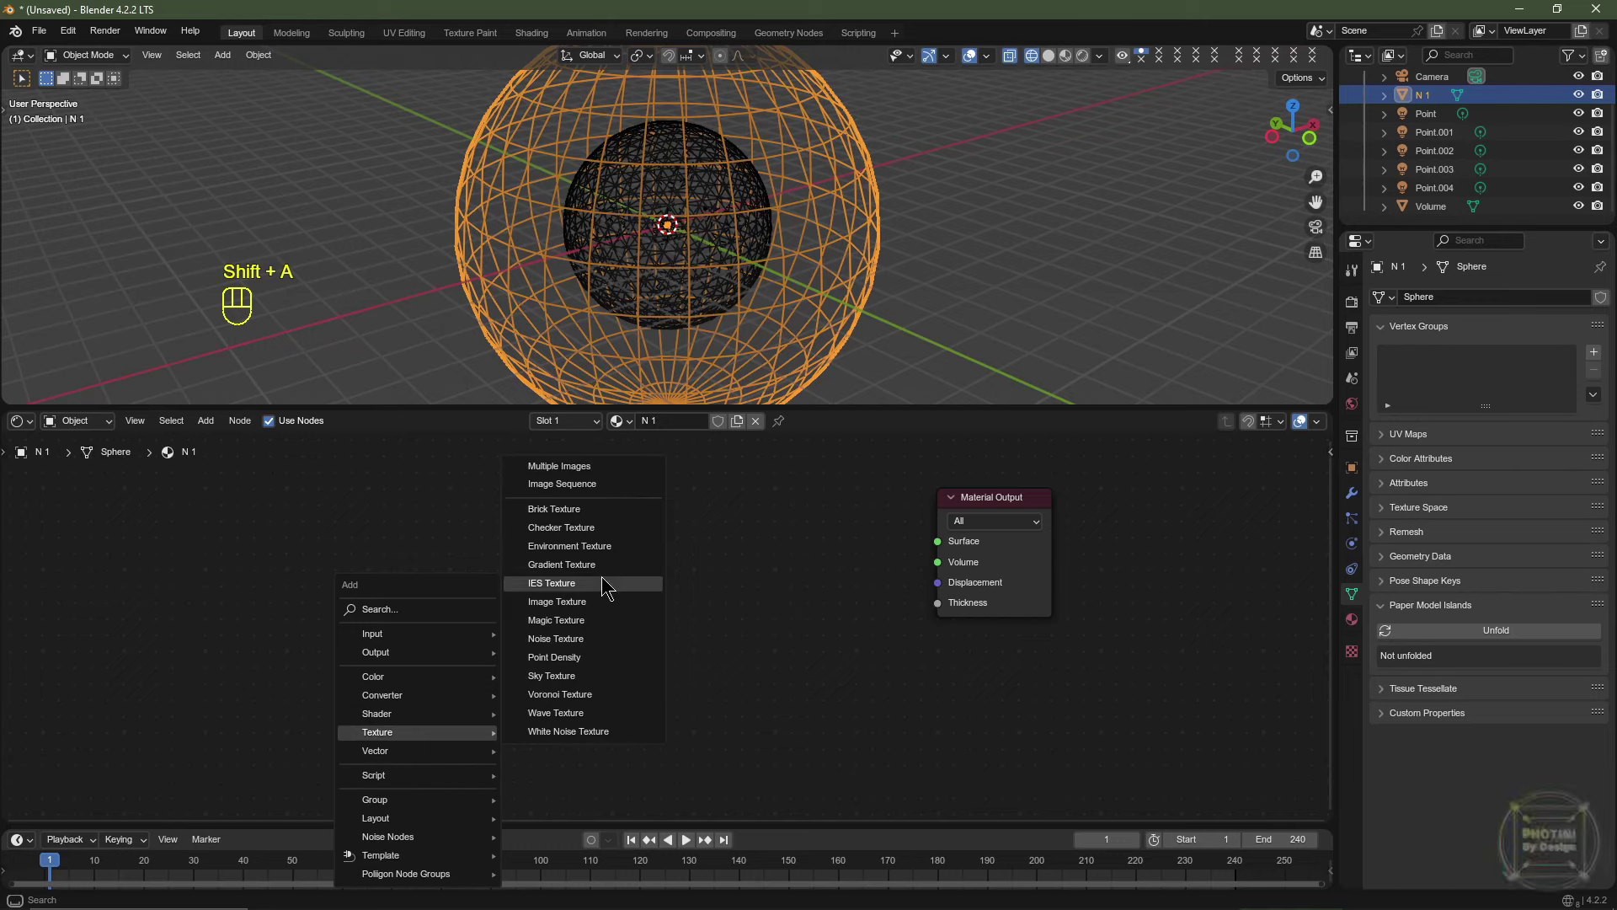
click(600, 550)
click(463, 582)
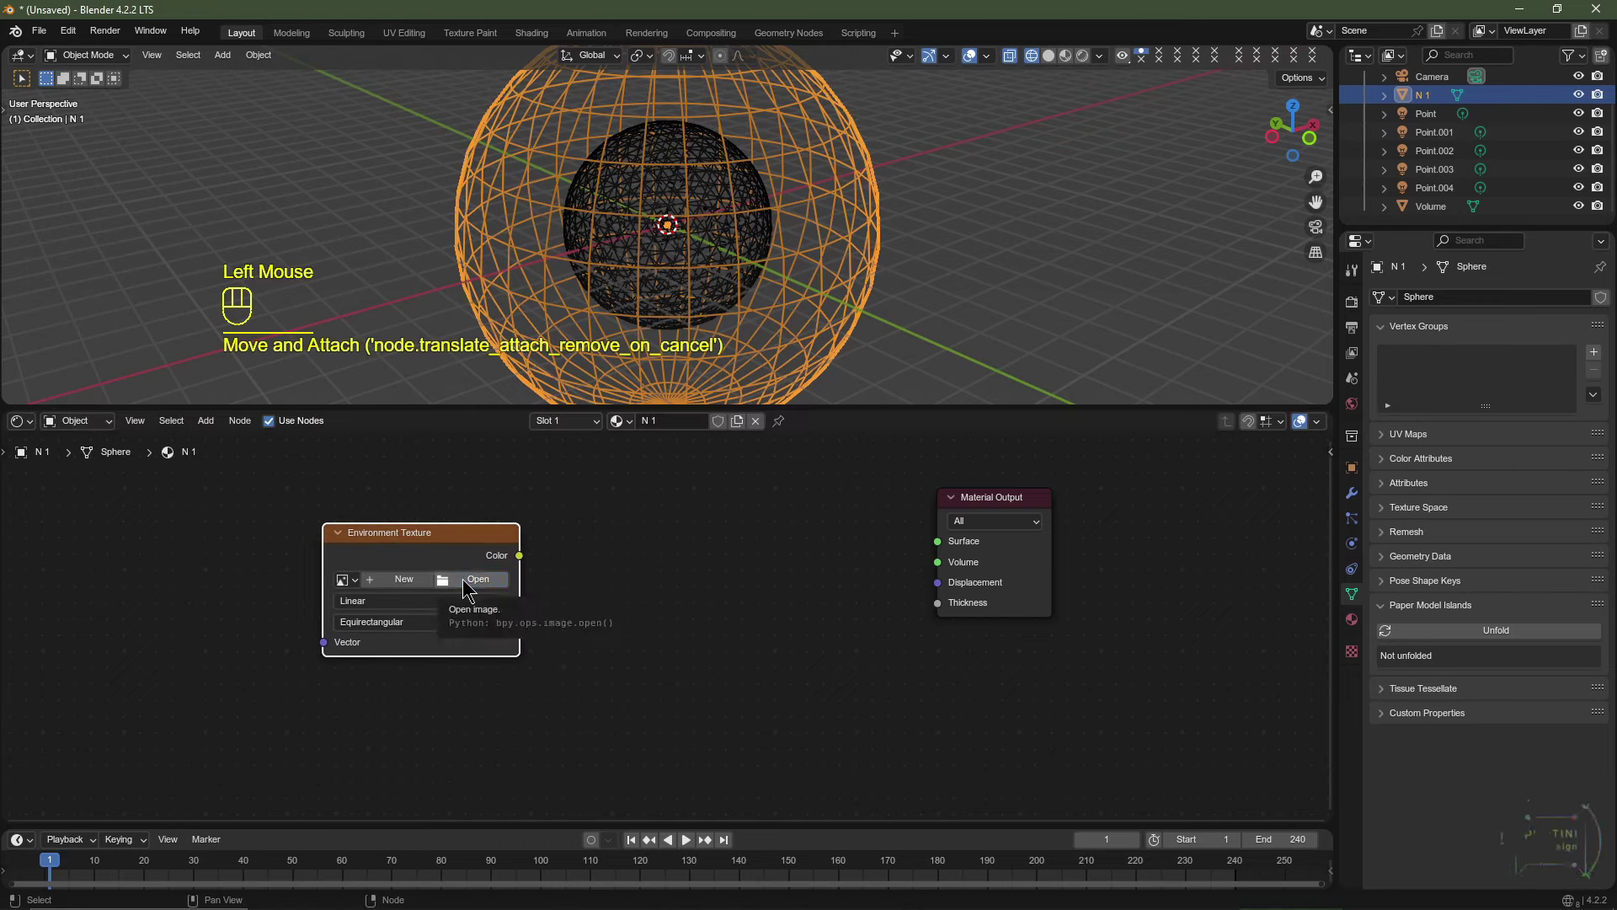
click(462, 578)
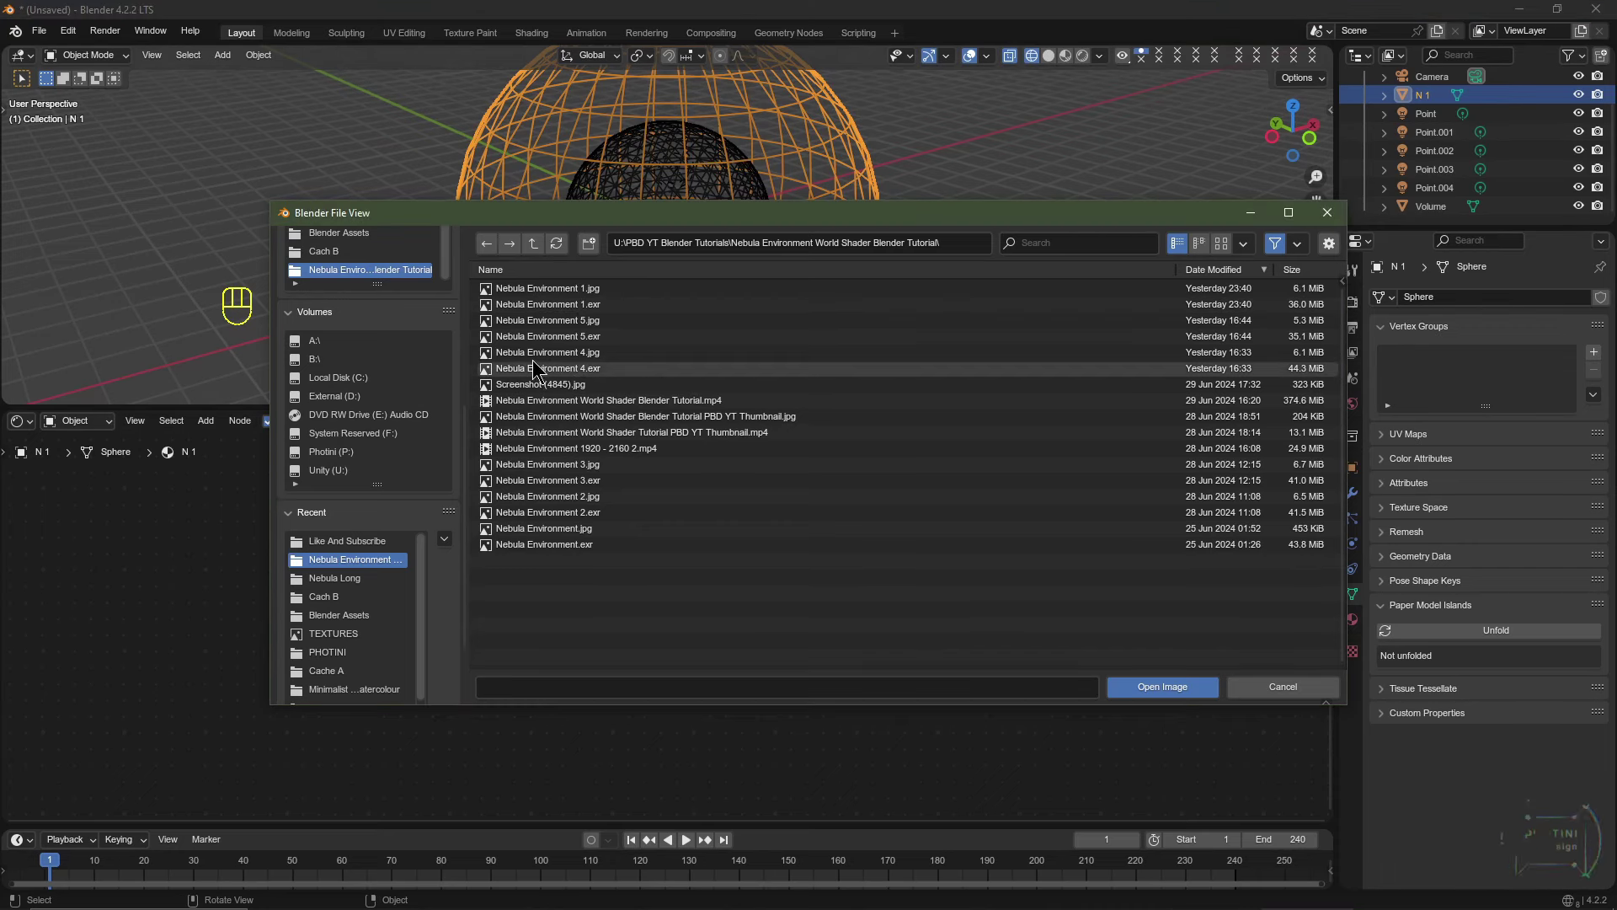
click(1176, 686)
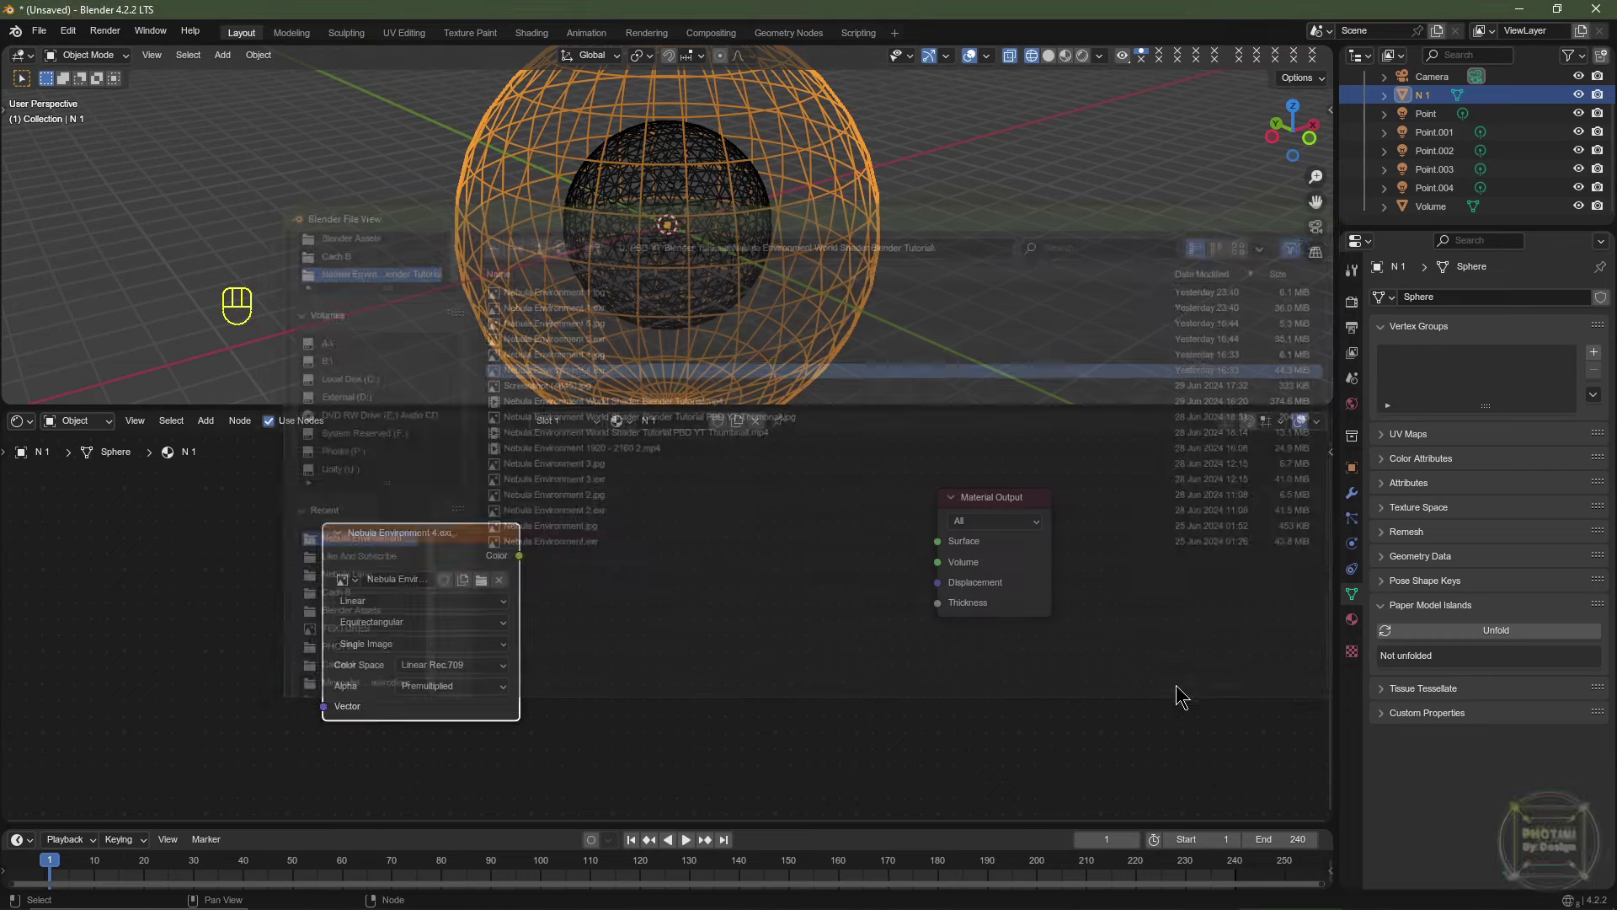
Add an Emission shader, feed its Color from the environment texture, and link its output to the Material Output's Surface.
drag(417, 540, 263, 510)
key(shift+a)
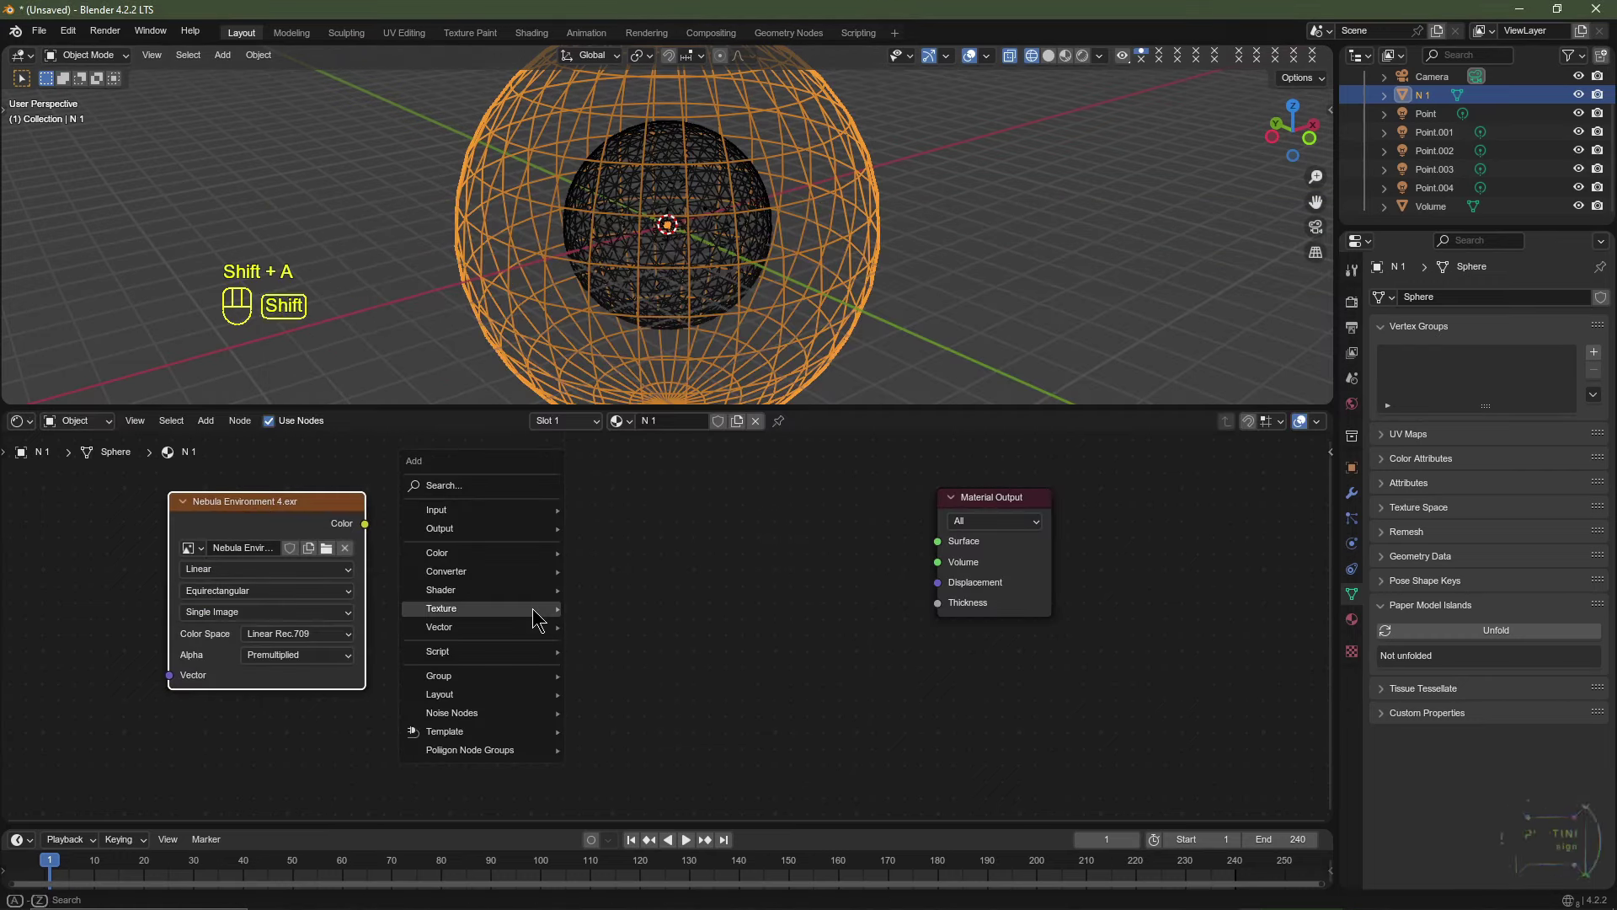
mouse_move(524, 590)
click(650, 626)
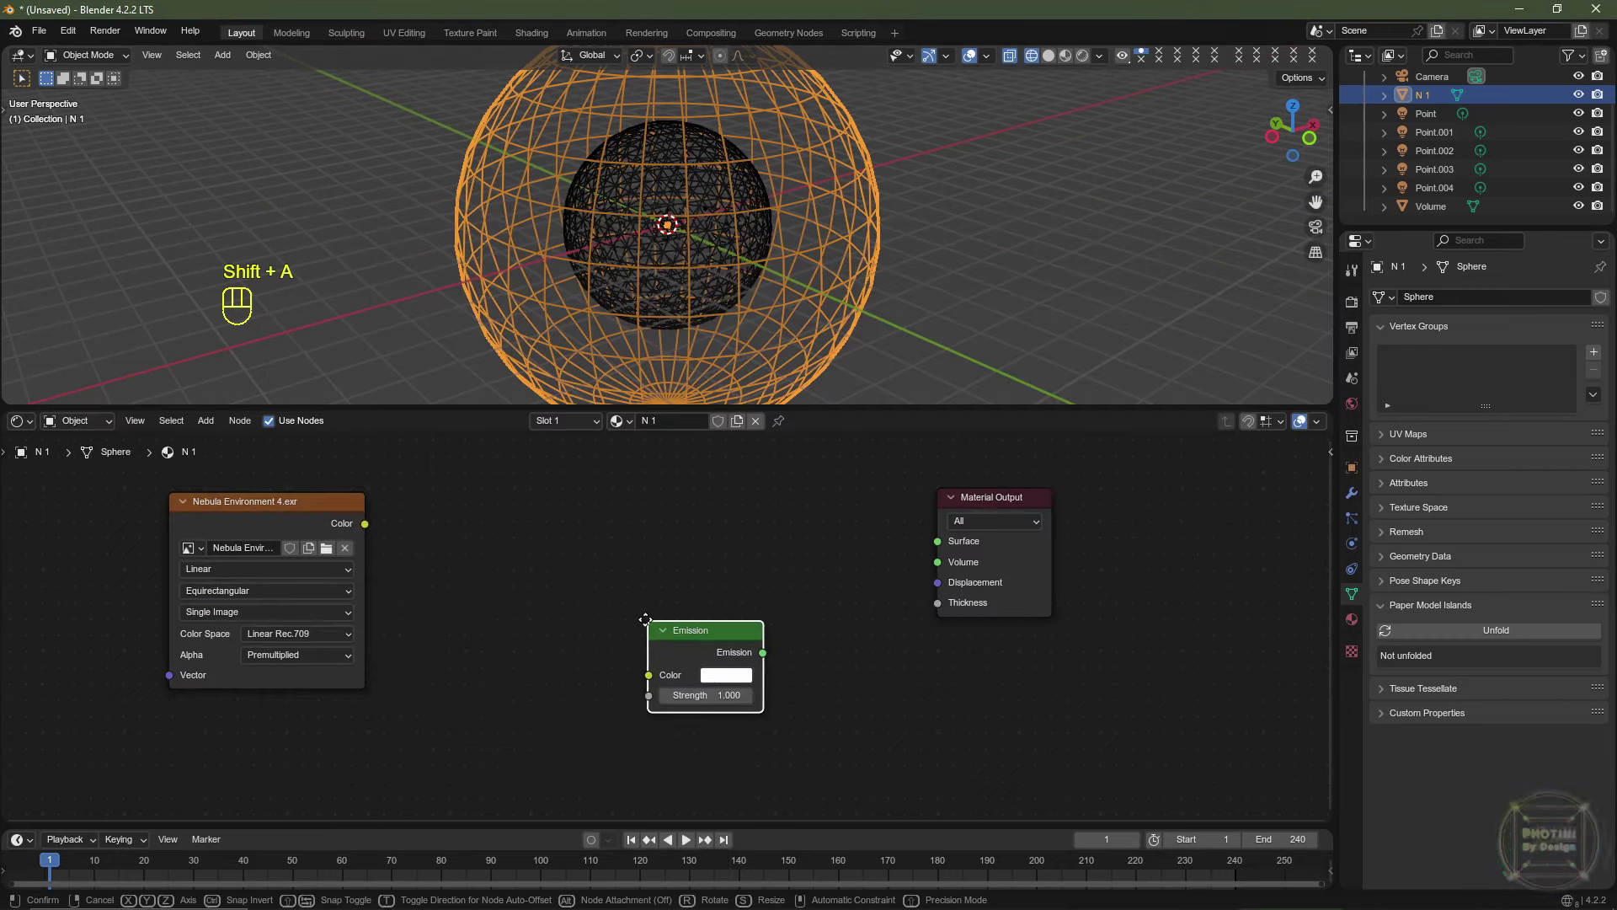
click(545, 501)
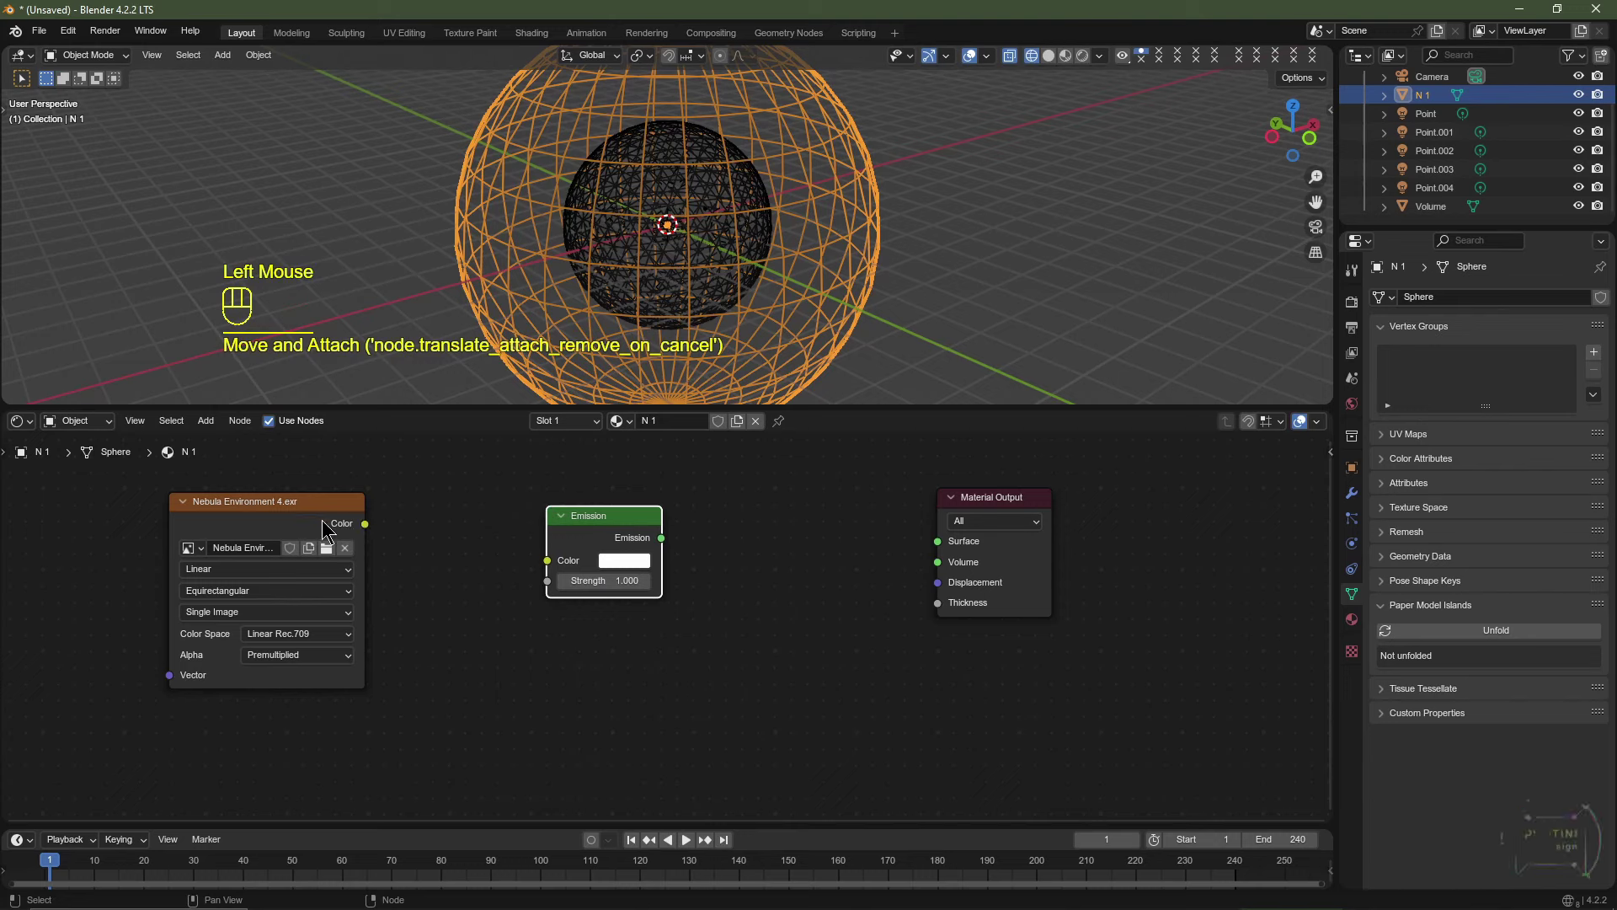
drag(365, 525, 570, 559)
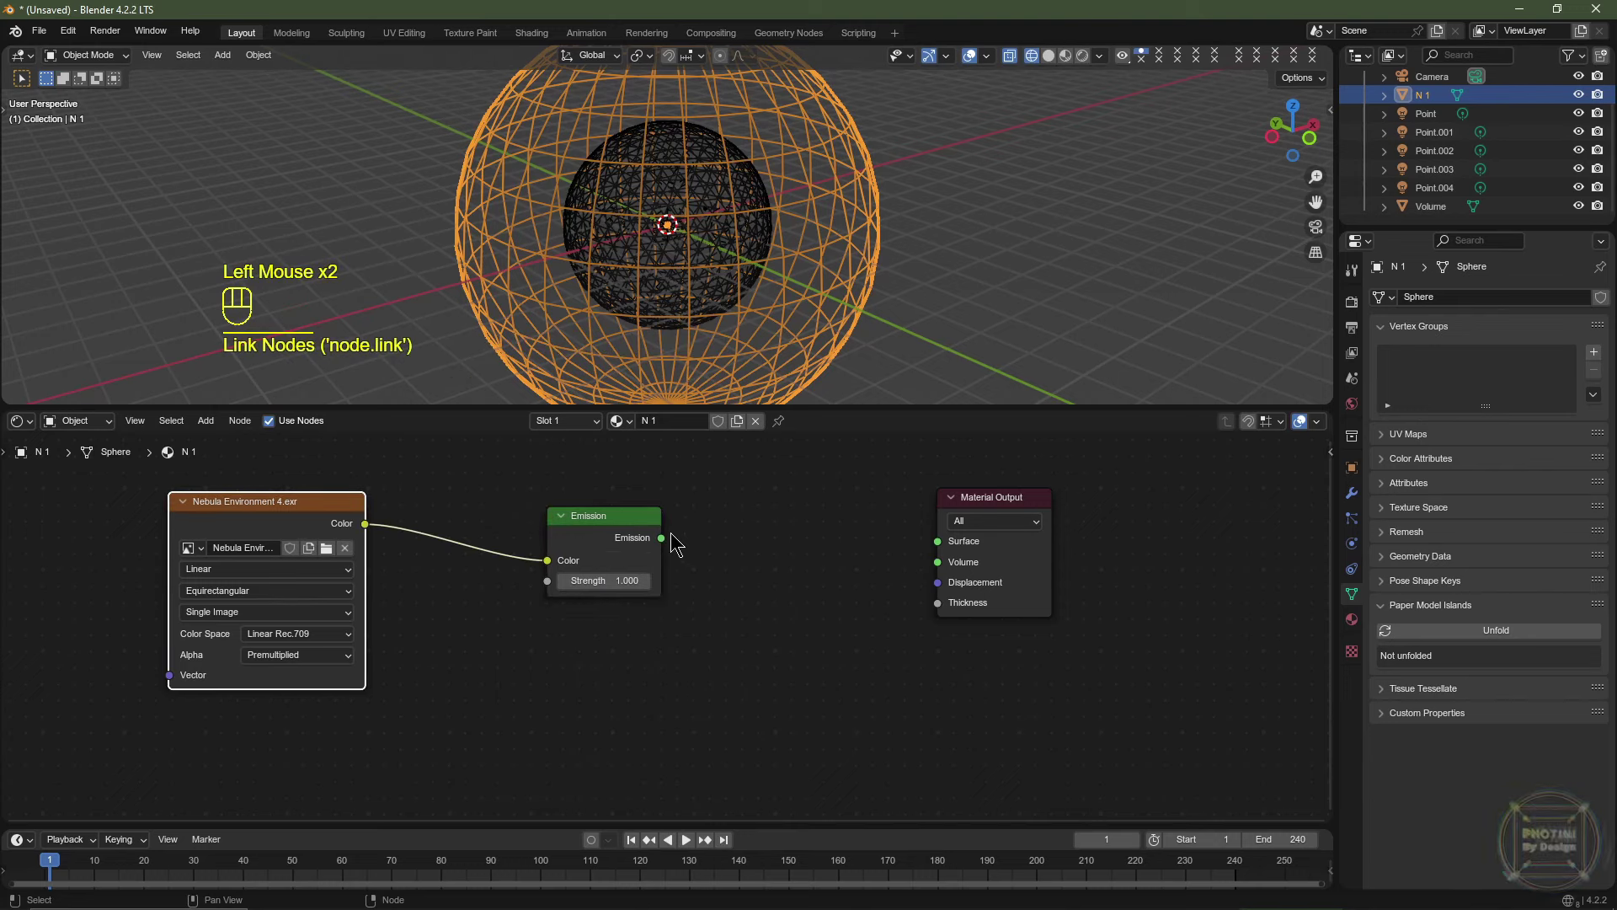
drag(662, 540, 937, 541)
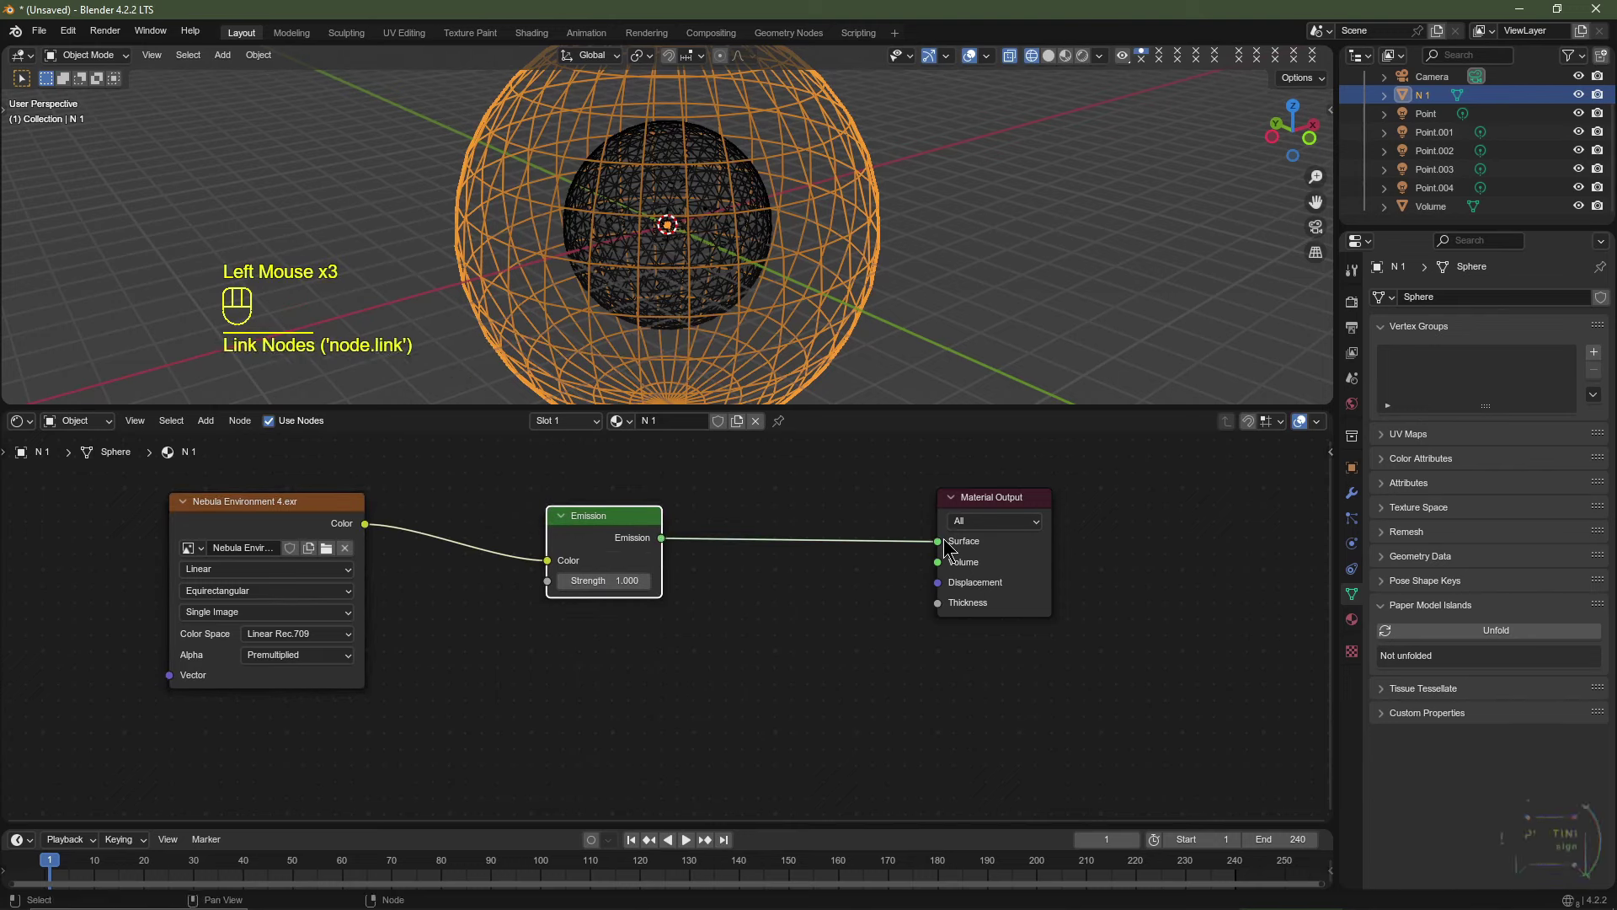
Inspect the nebula image on the large sphere from several angles in rendered shading.
click(1084, 56)
scroll(834, 283, down, 2)
mouse_move(876, 169)
middle_down()
mouse_move(834, 283)
mouse_move(881, 308)
mouse_move(859, 278)
middle_up()
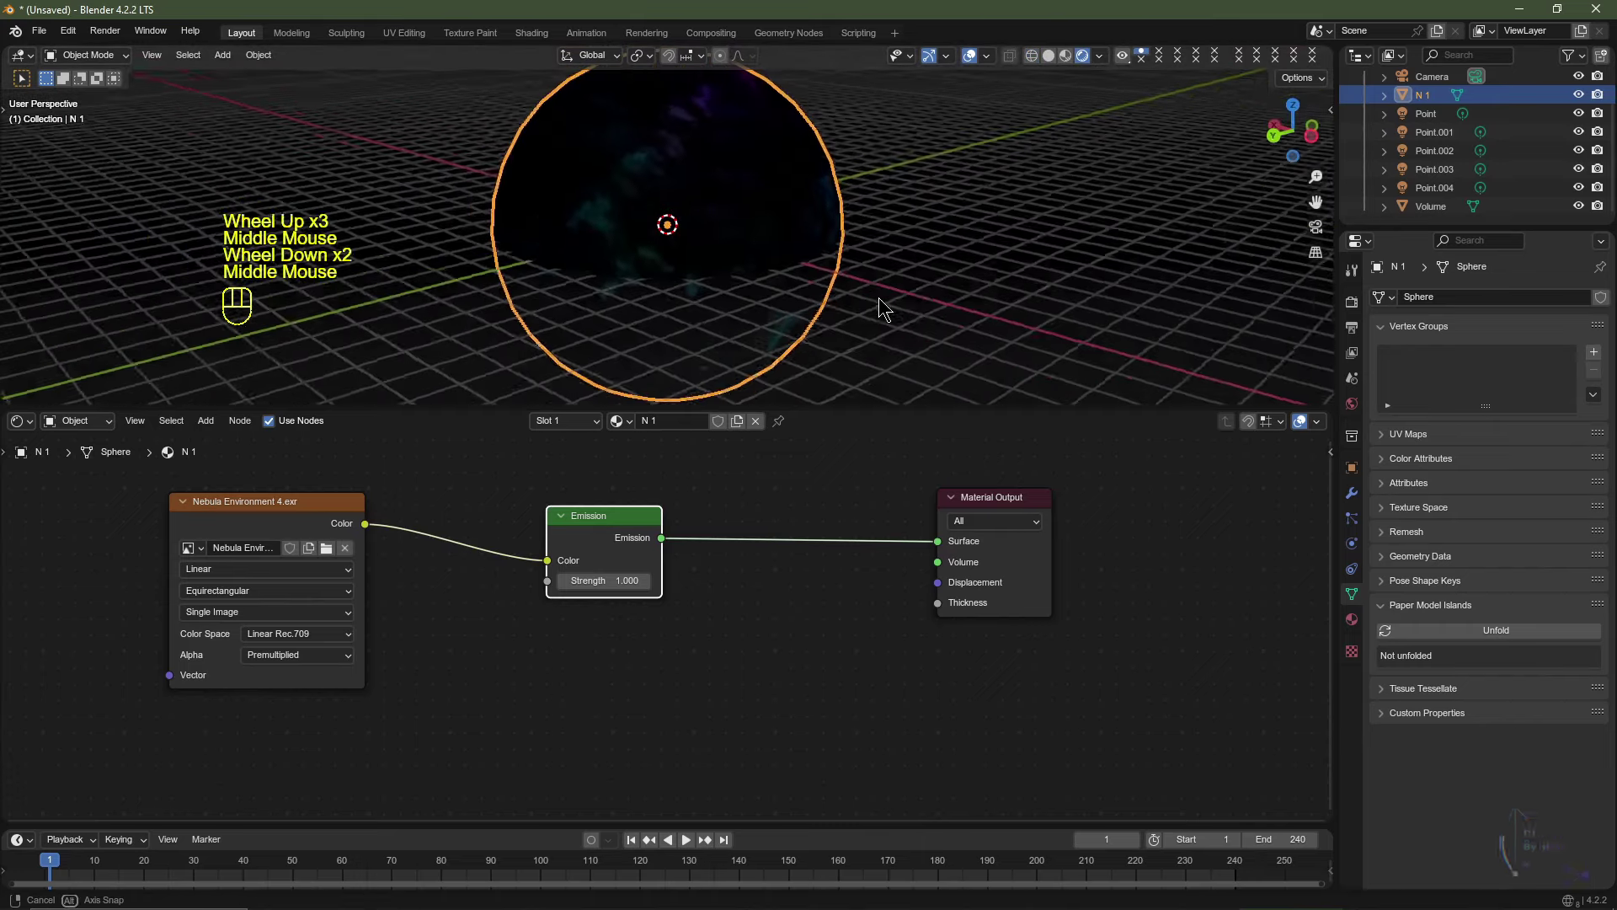
scroll(851, 269, up, 2)
mouse_move(850, 269)
middle_down()
mouse_move(834, 247)
mouse_move(845, 170)
mouse_move(740, 224)
mouse_move(619, 334)
mouse_move(636, 310)
middle_up()
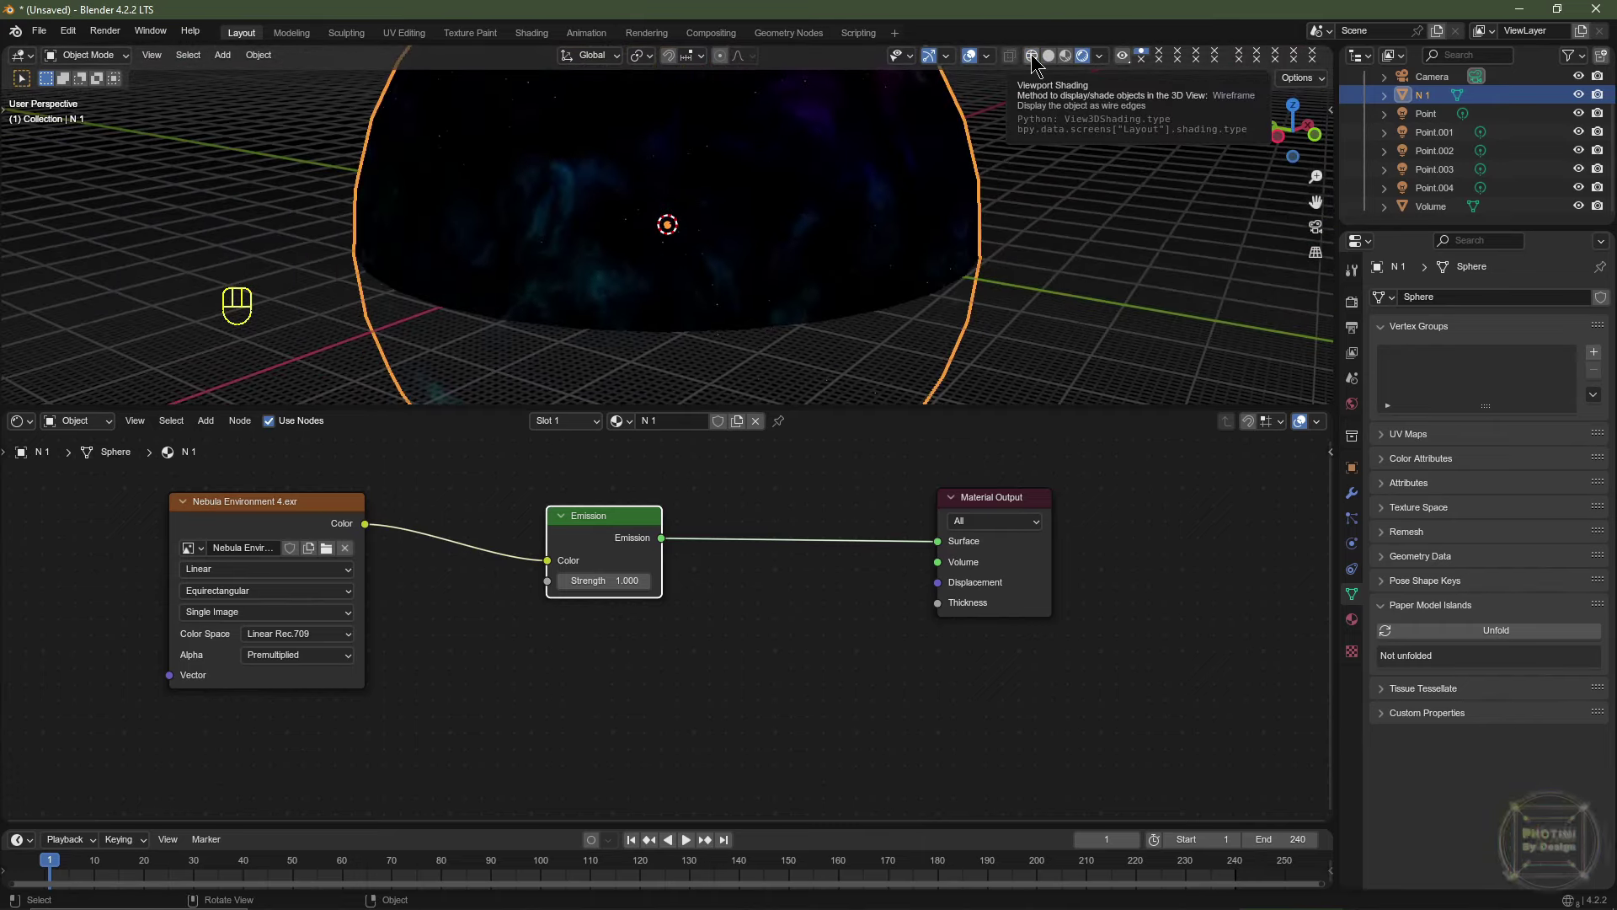
Hide the Volume object in the viewport and show the N 1 sphere in Material Preview shading.
click(1033, 56)
scroll(1365, 177, down, 2)
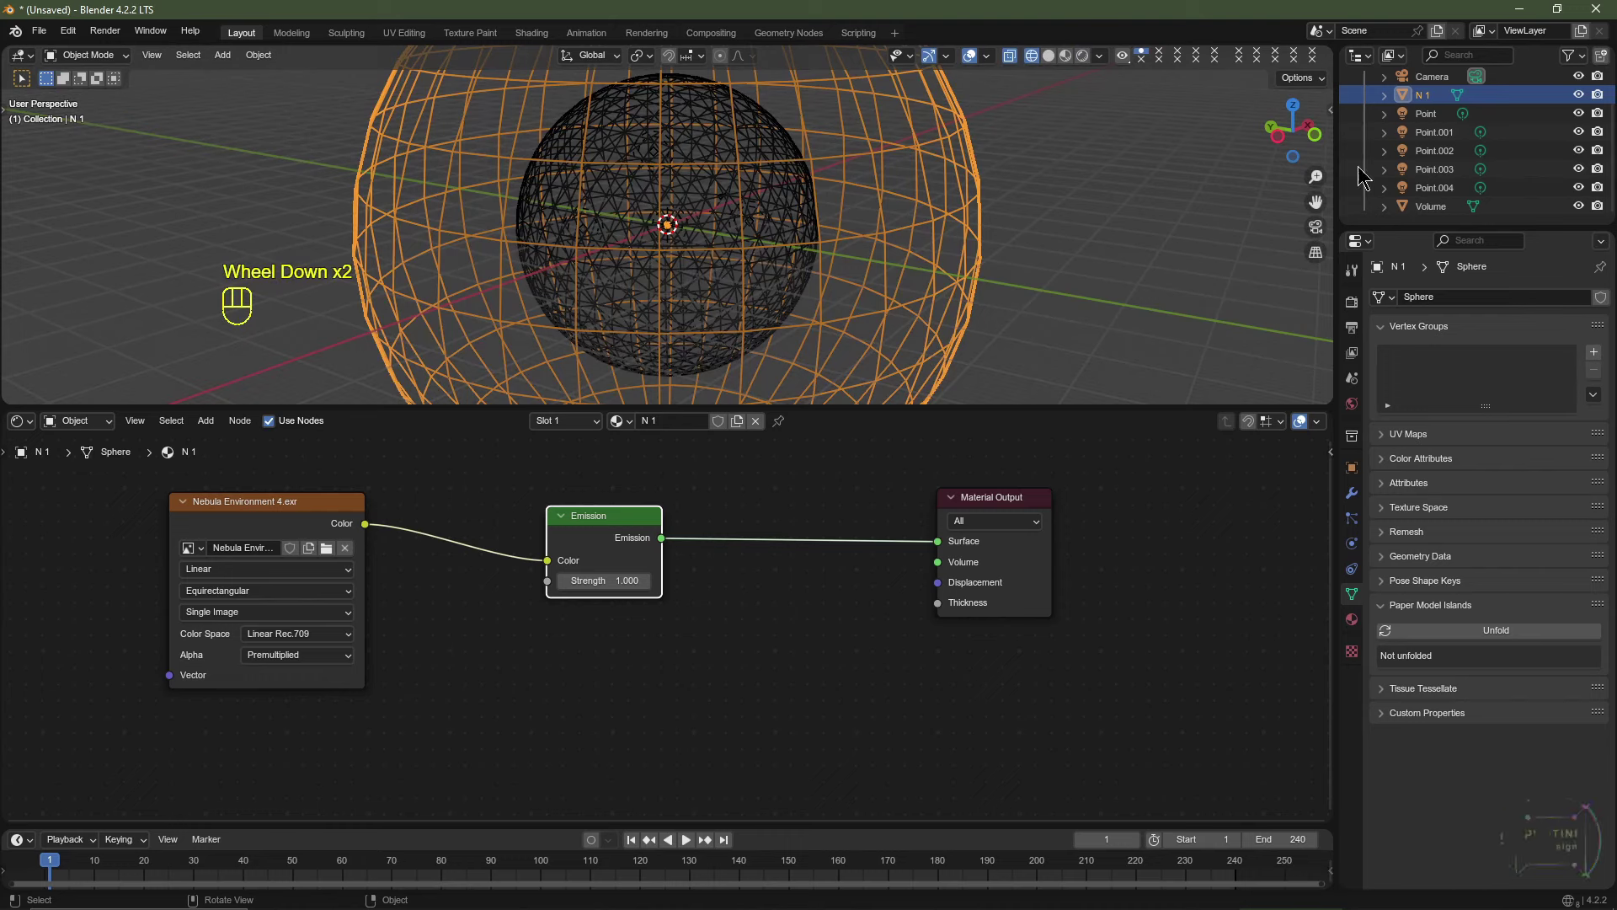
click(1580, 207)
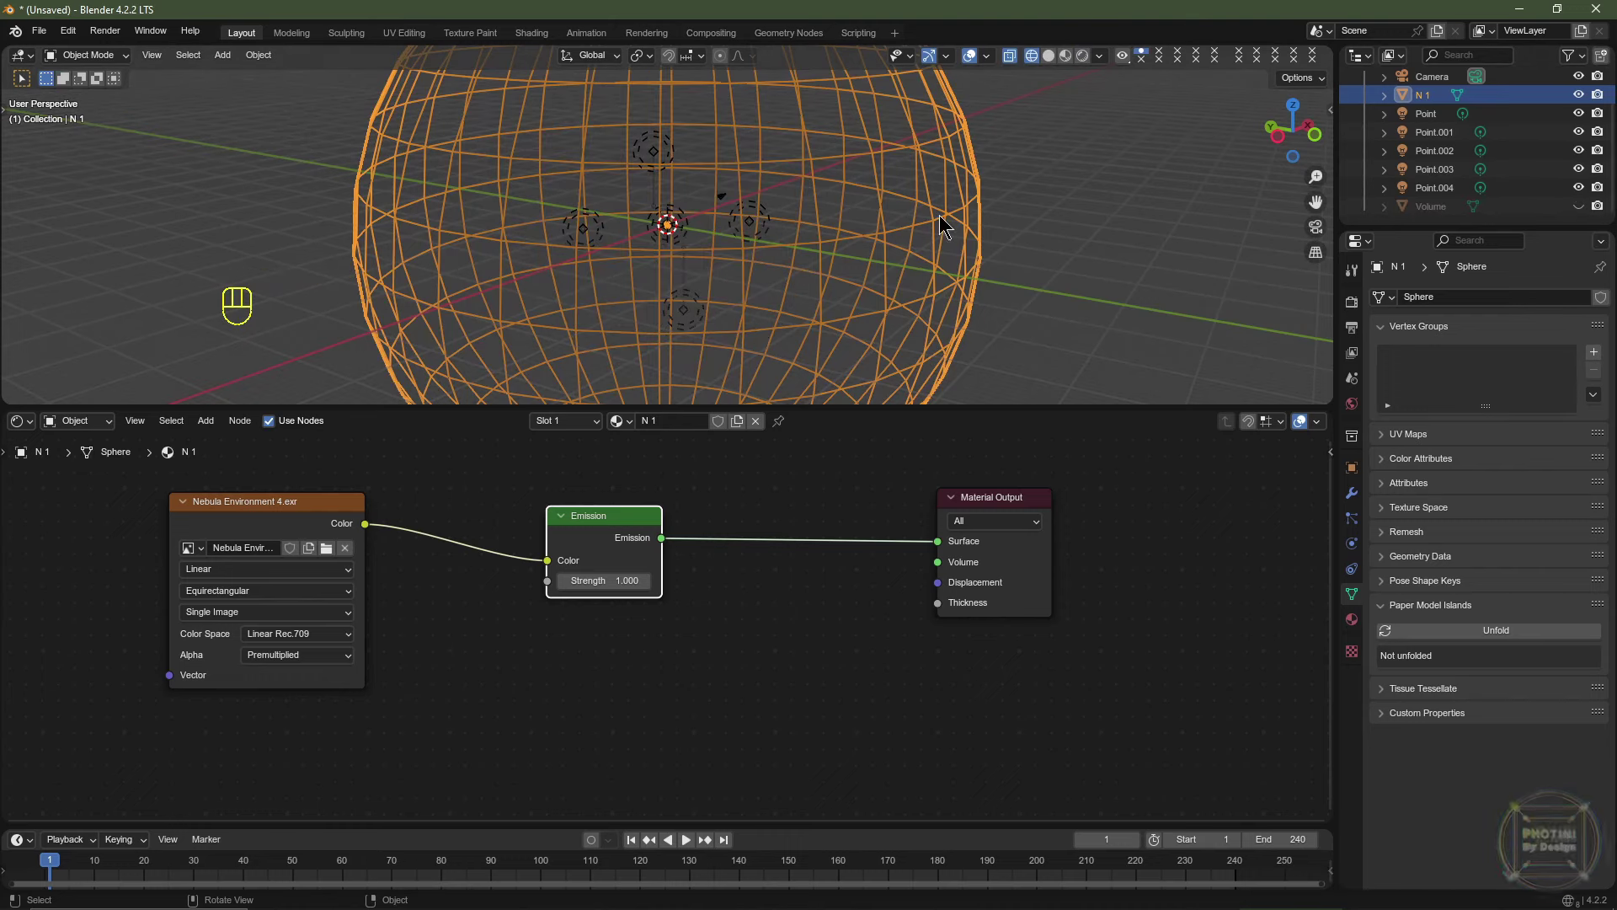
click(1065, 56)
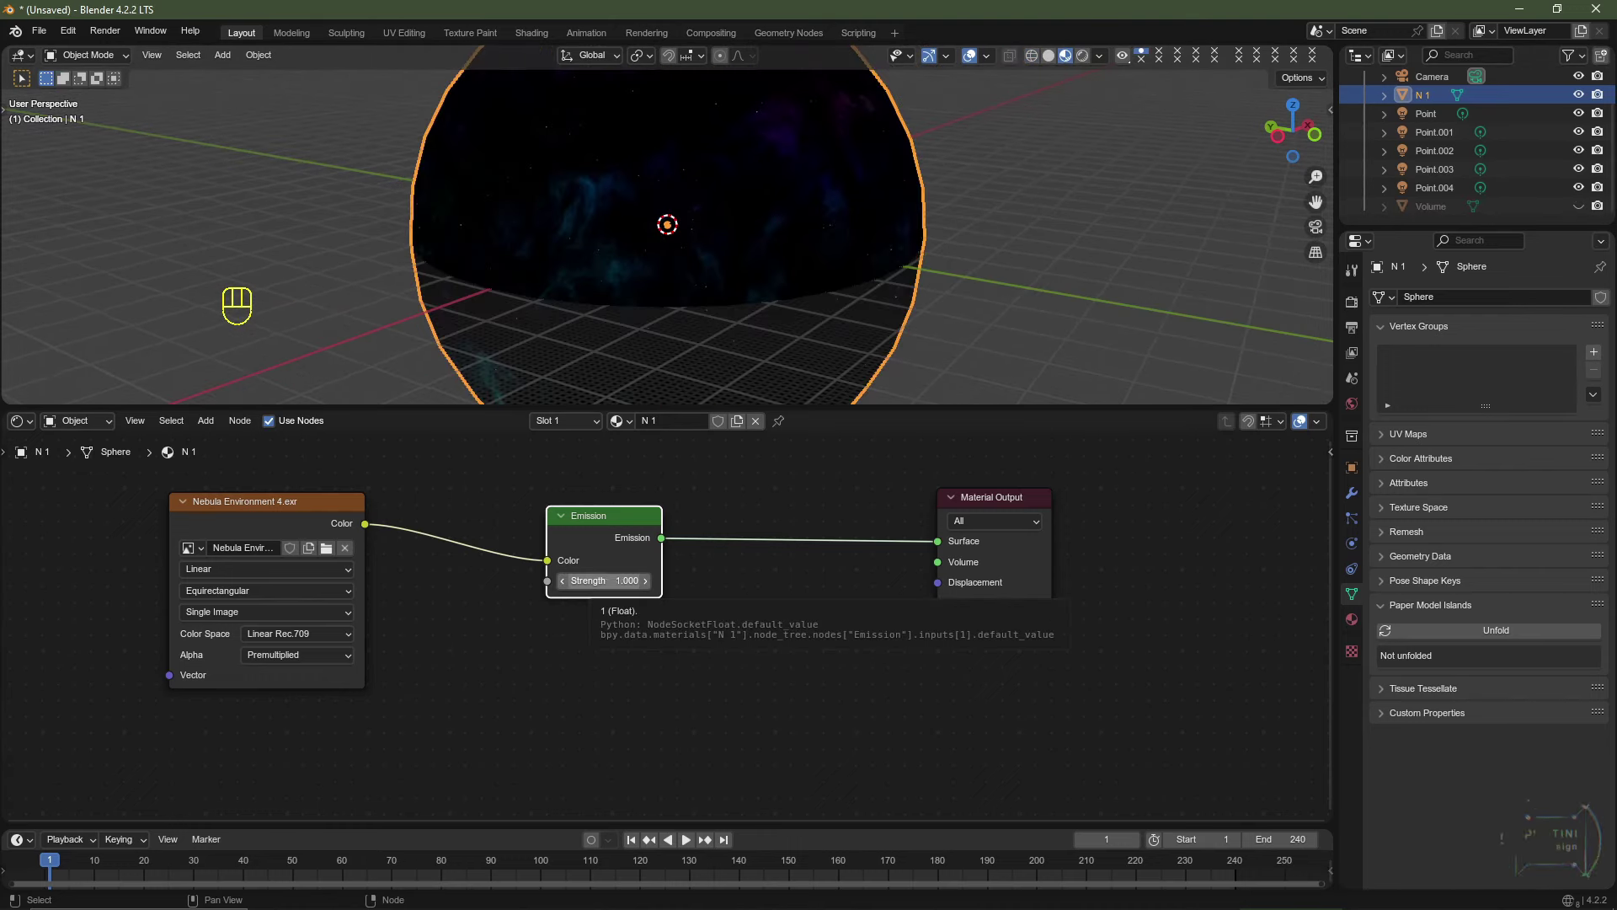
Set the Emission strength to 1.5 and check the sphere's brightness from different angles.
click(614, 580)
text(1.5)
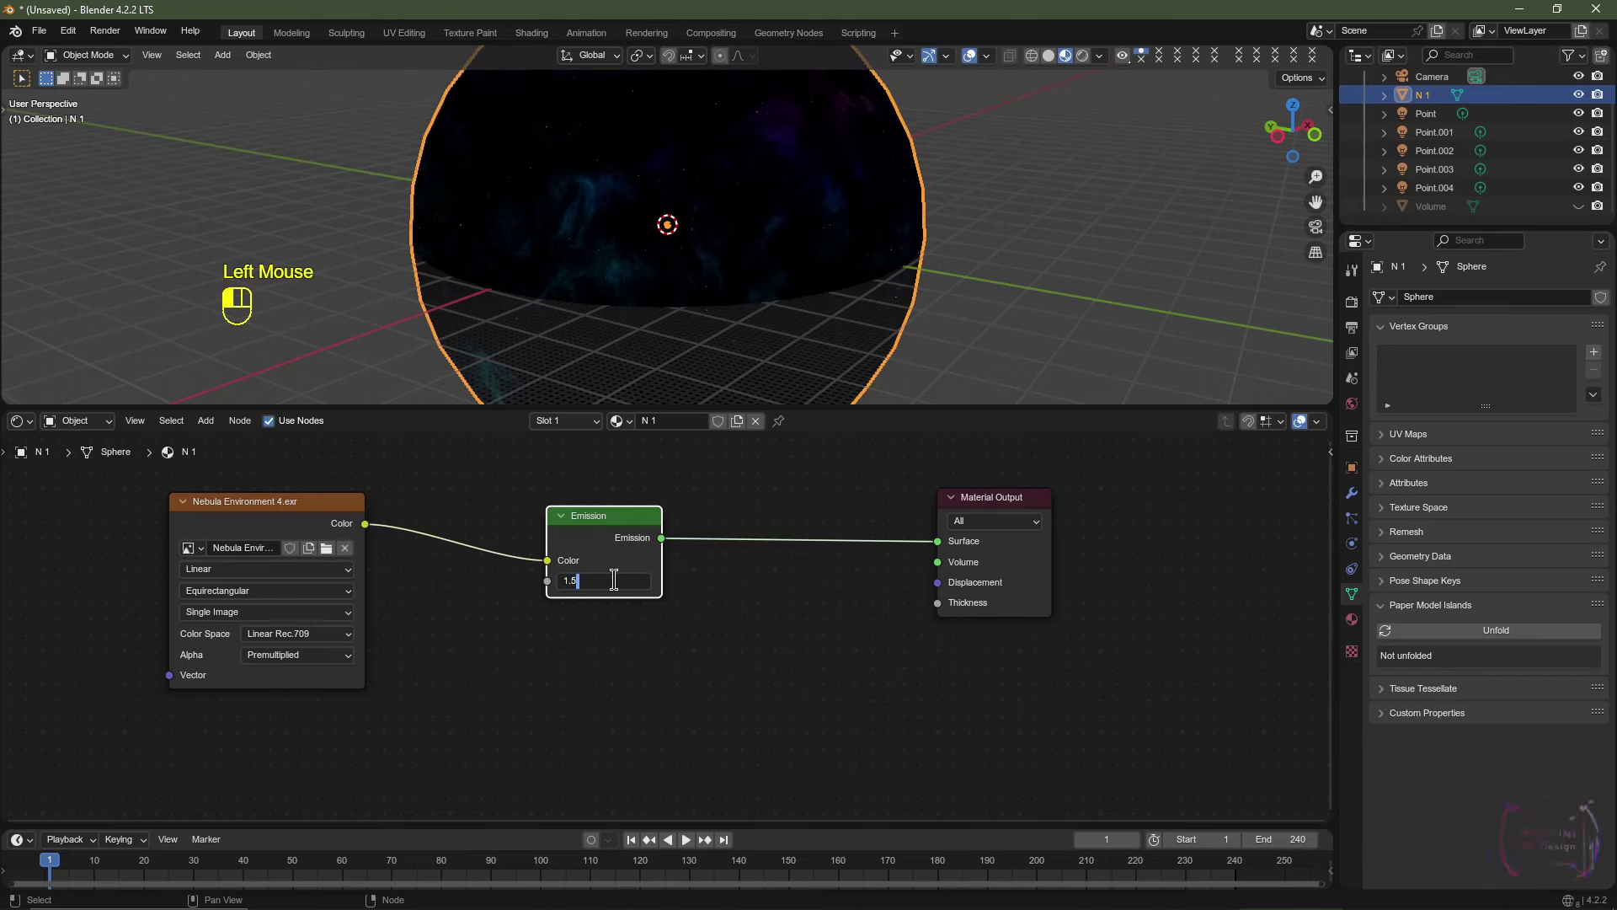
key(Return)
middle_drag(843, 211, 736, 139)
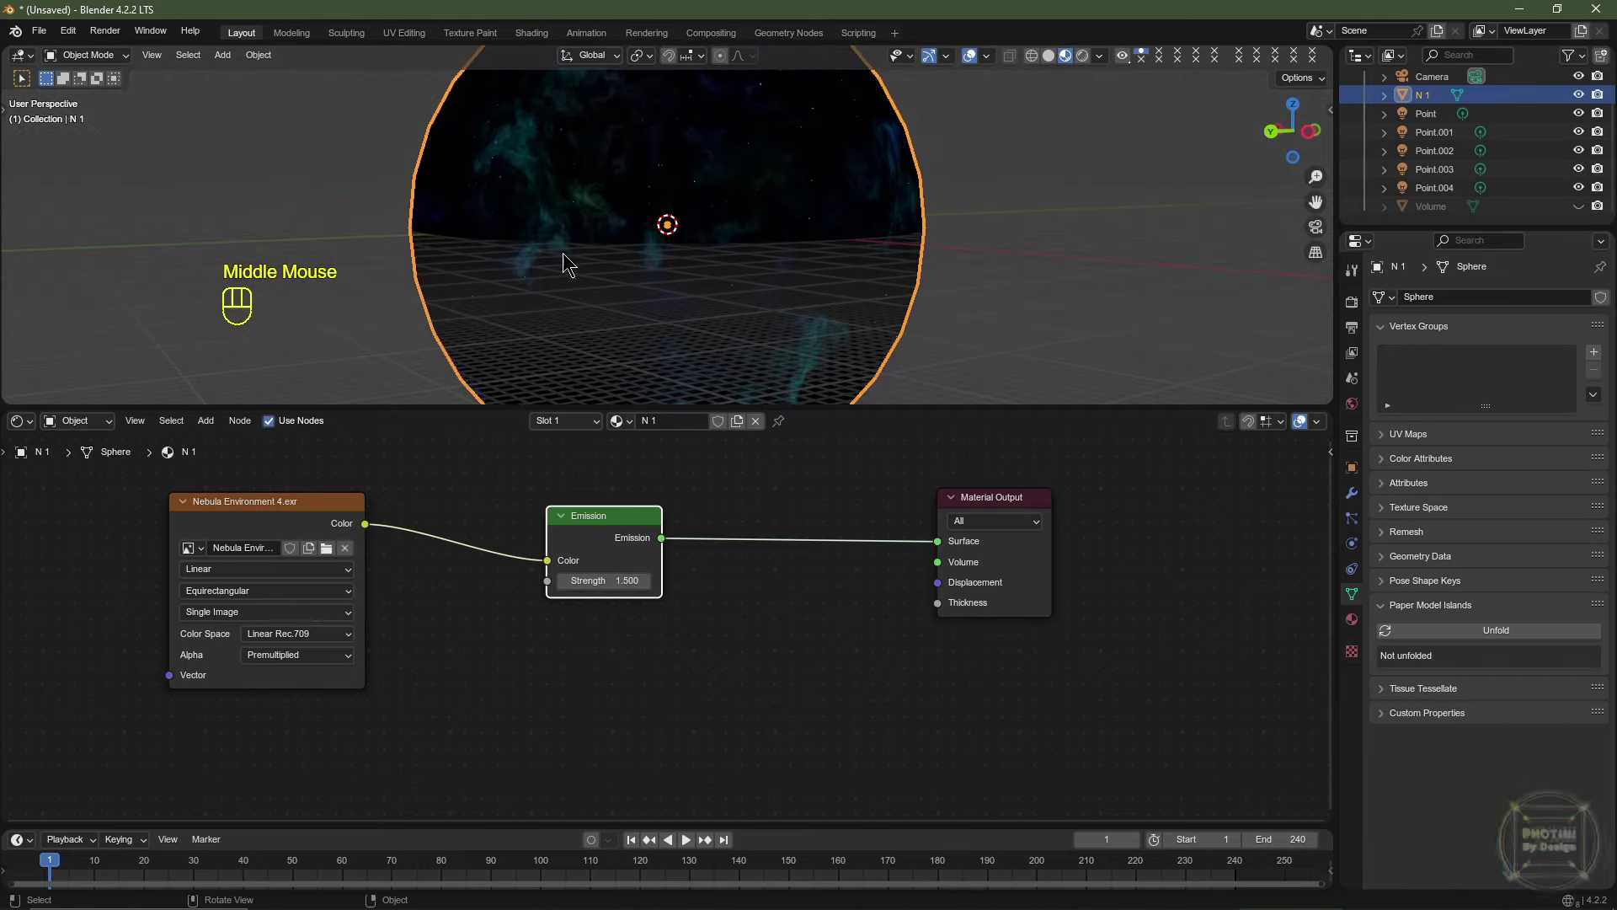
middle_drag(856, 228, 748, 300)
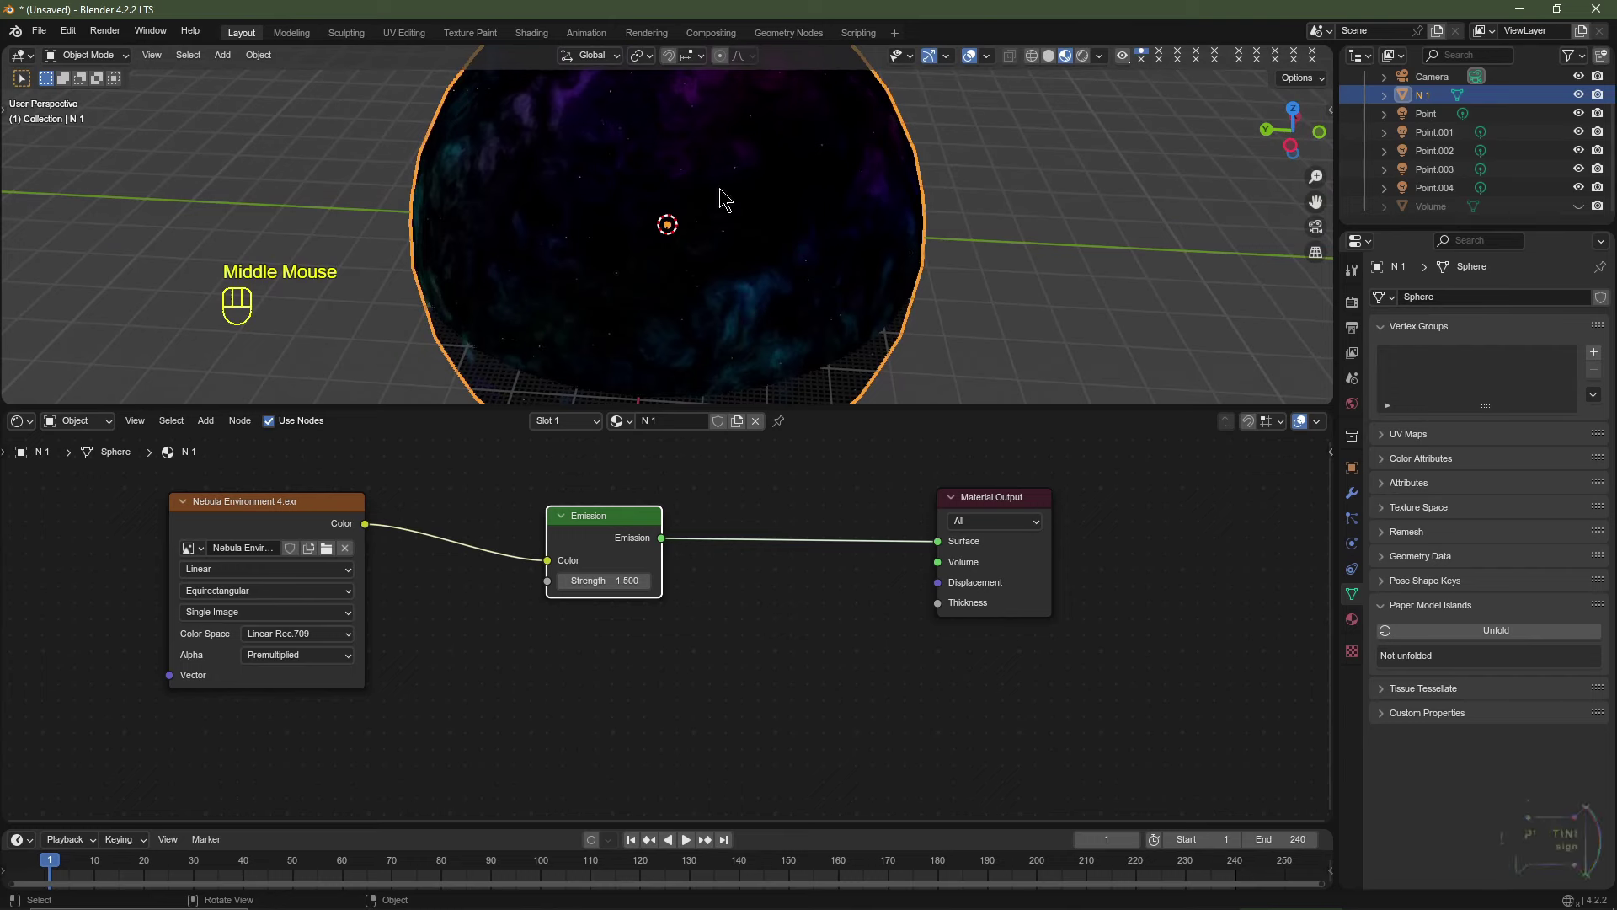
mouse_move(726, 200)
middle_down()
mouse_move(711, 276)
mouse_move(734, 173)
middle_up()
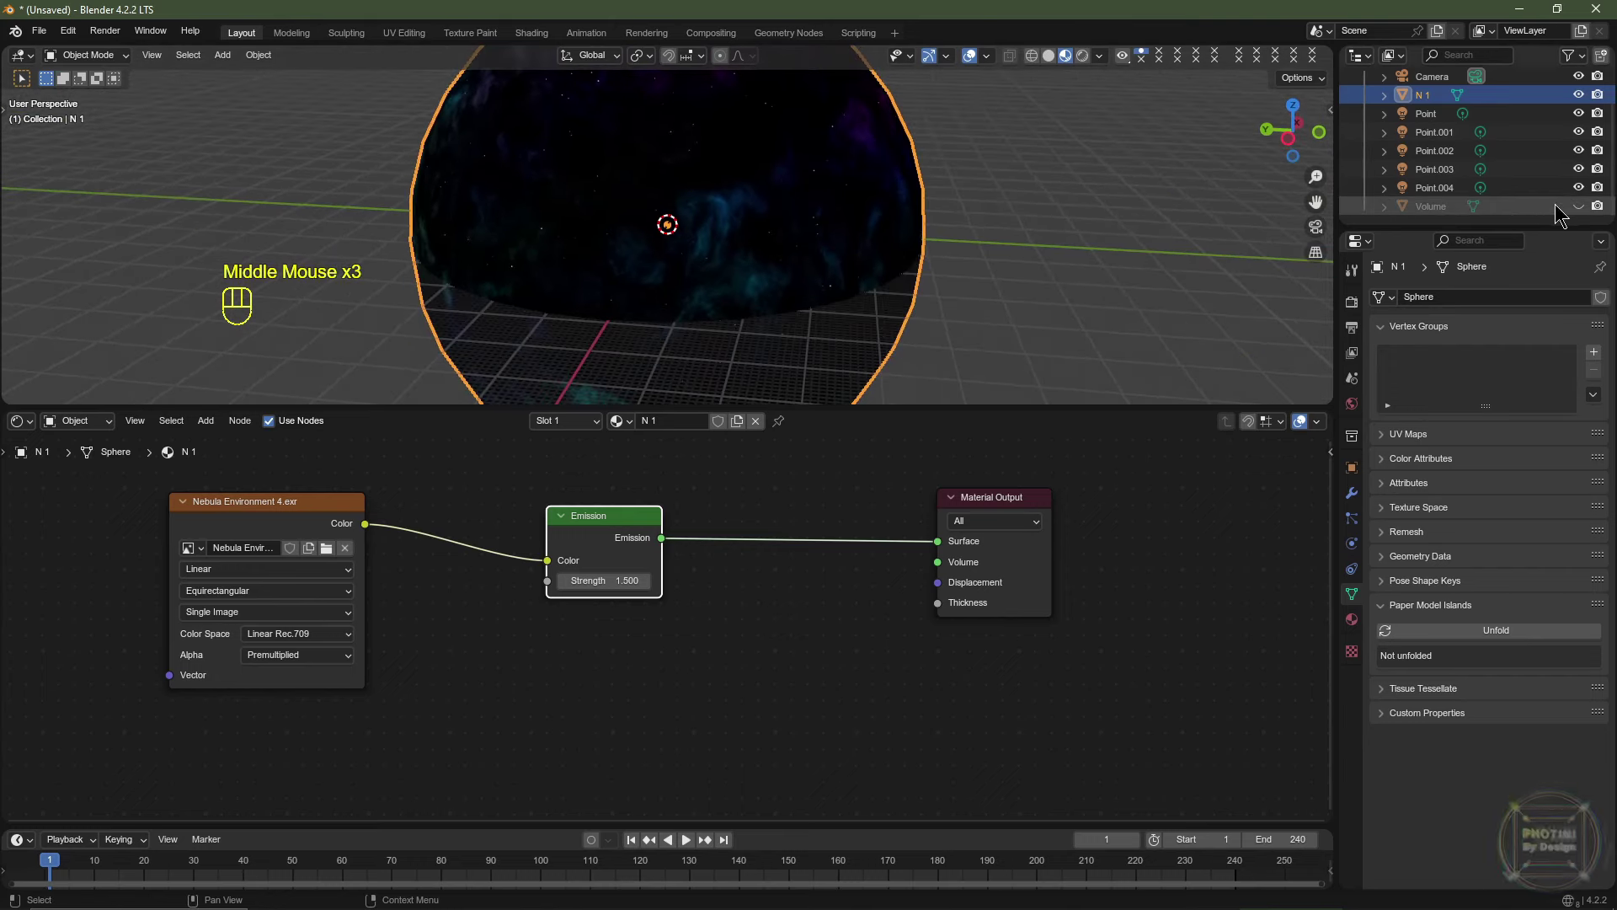
Add a Light Path node below the environment texture node.
middle_drag(505, 686, 613, 589)
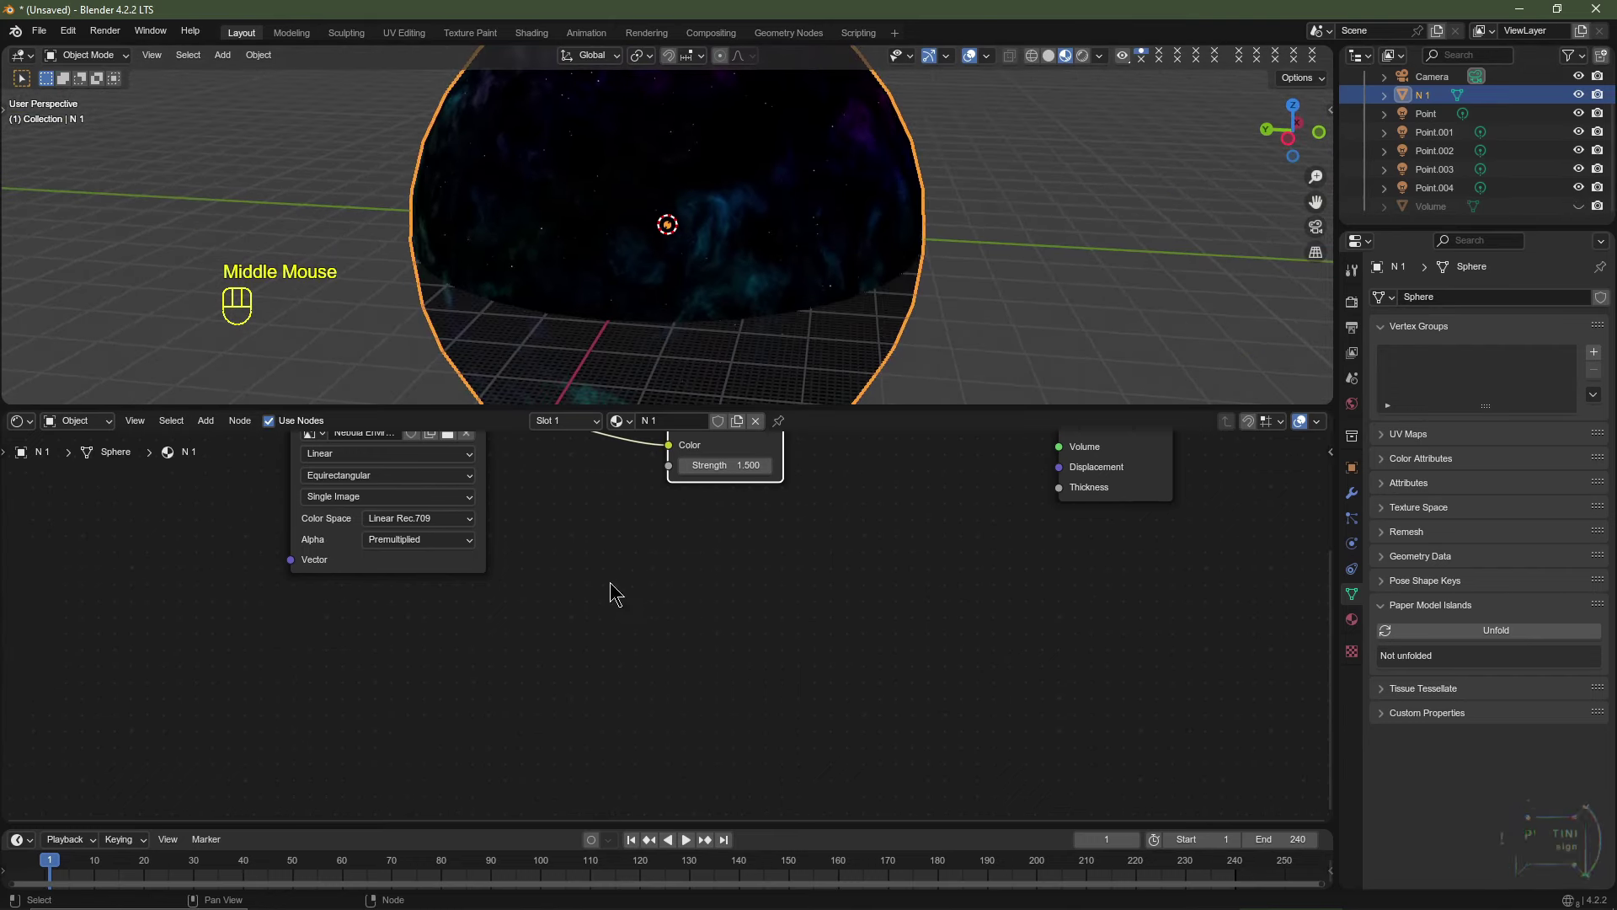
click(379, 701)
key(shift+a)
mouse_move(343, 620)
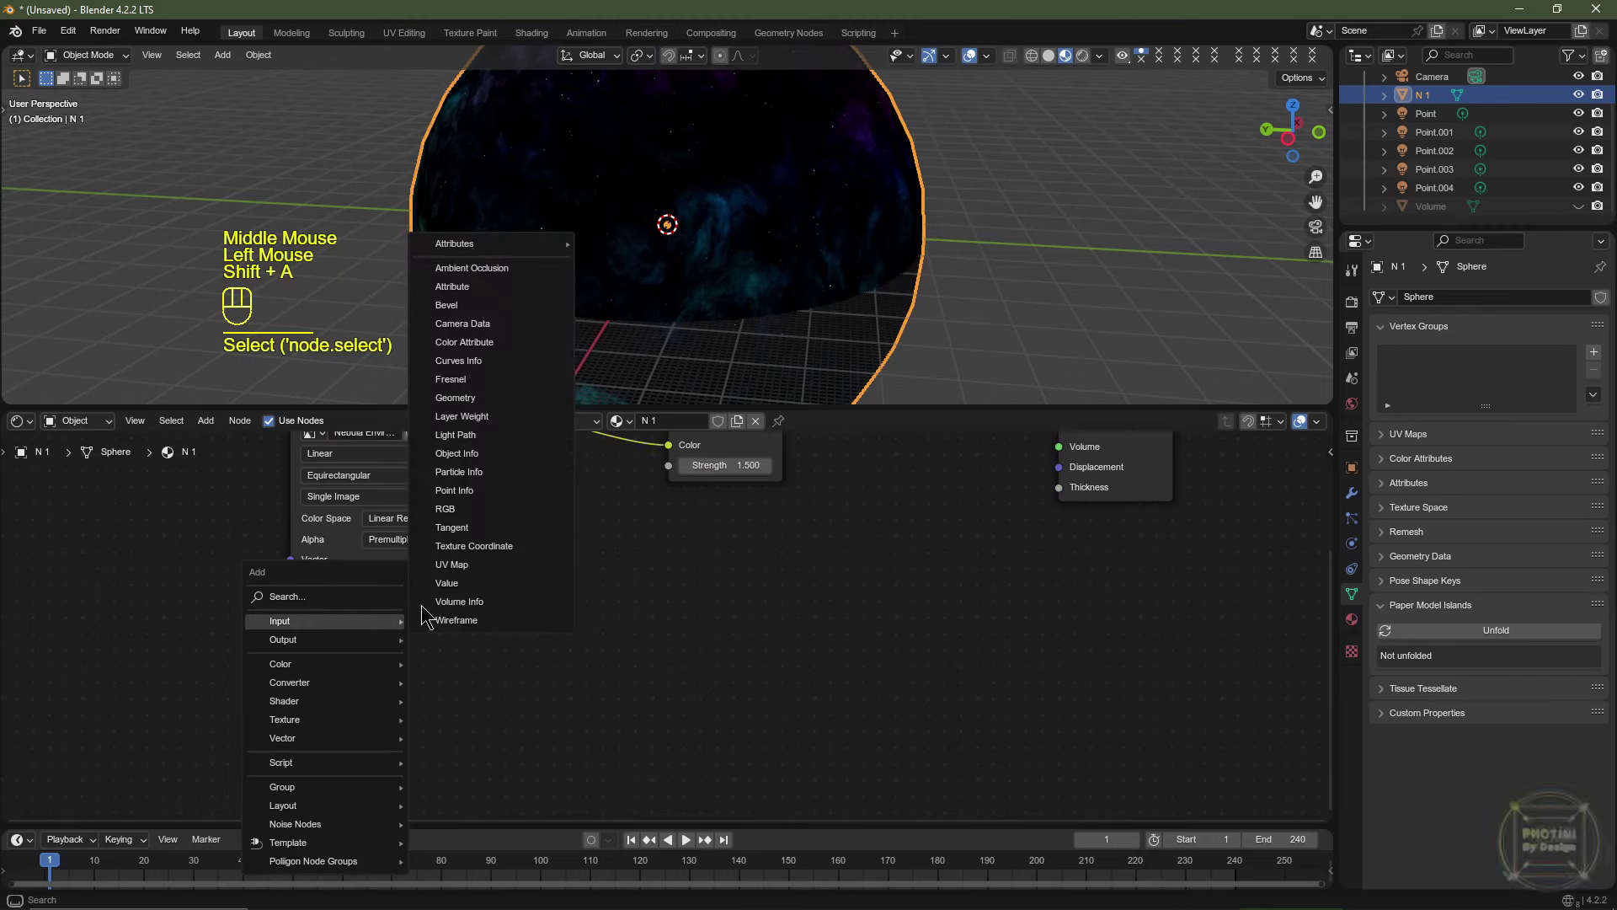
click(483, 435)
click(535, 640)
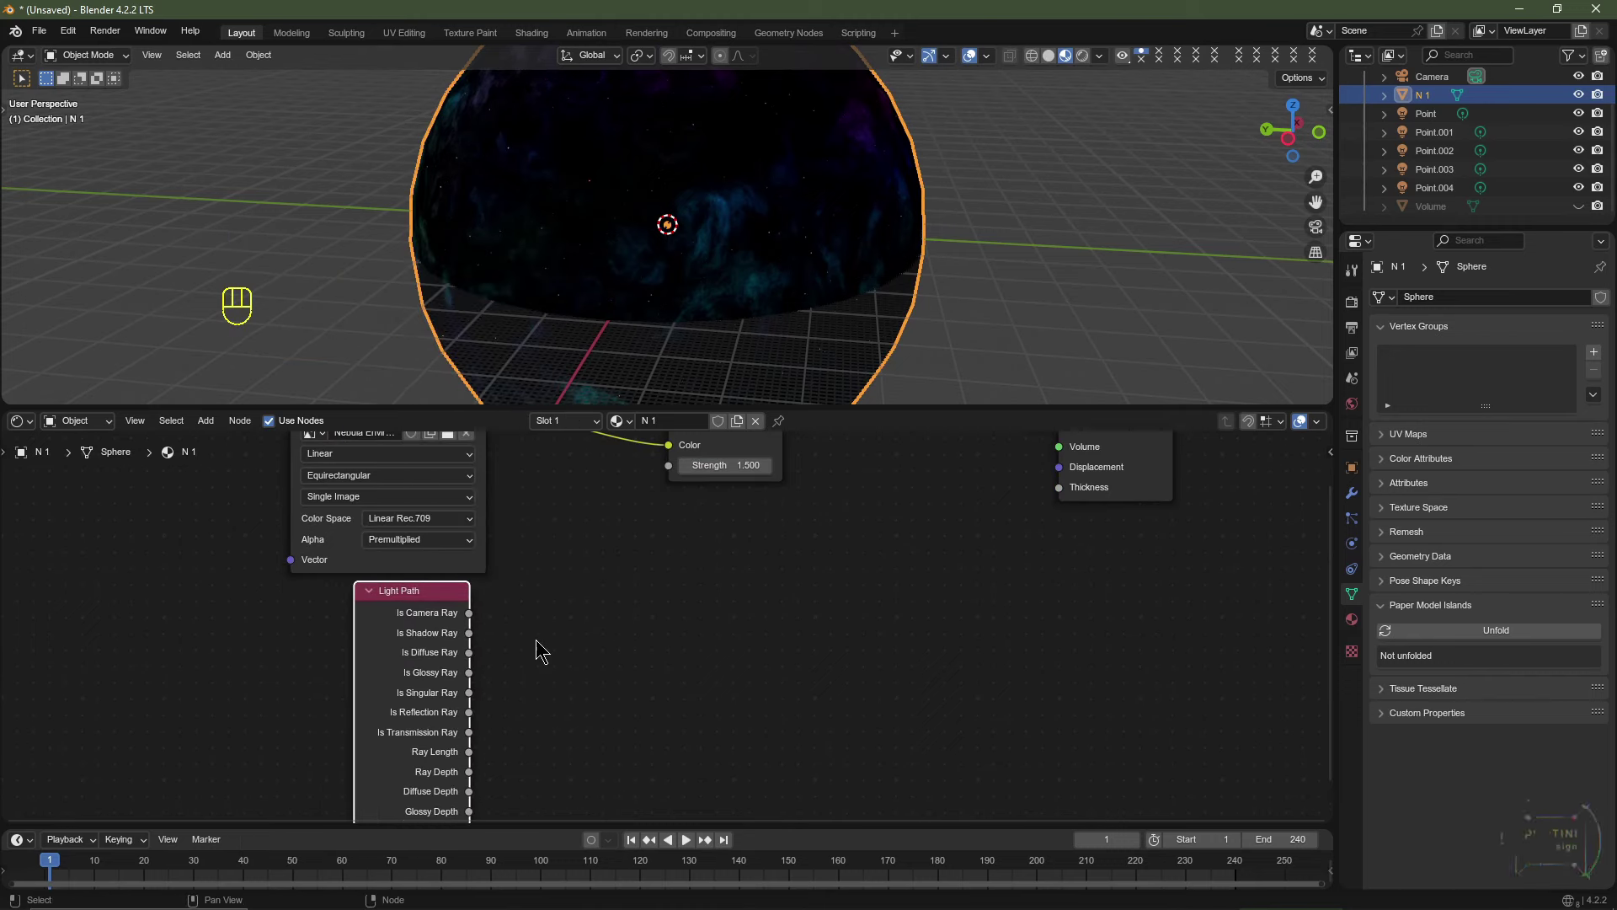
Add a Math node beside the Light Path node and set its operation to Multiply.
key(shift+a)
mouse_move(536, 640)
mouse_move(509, 703)
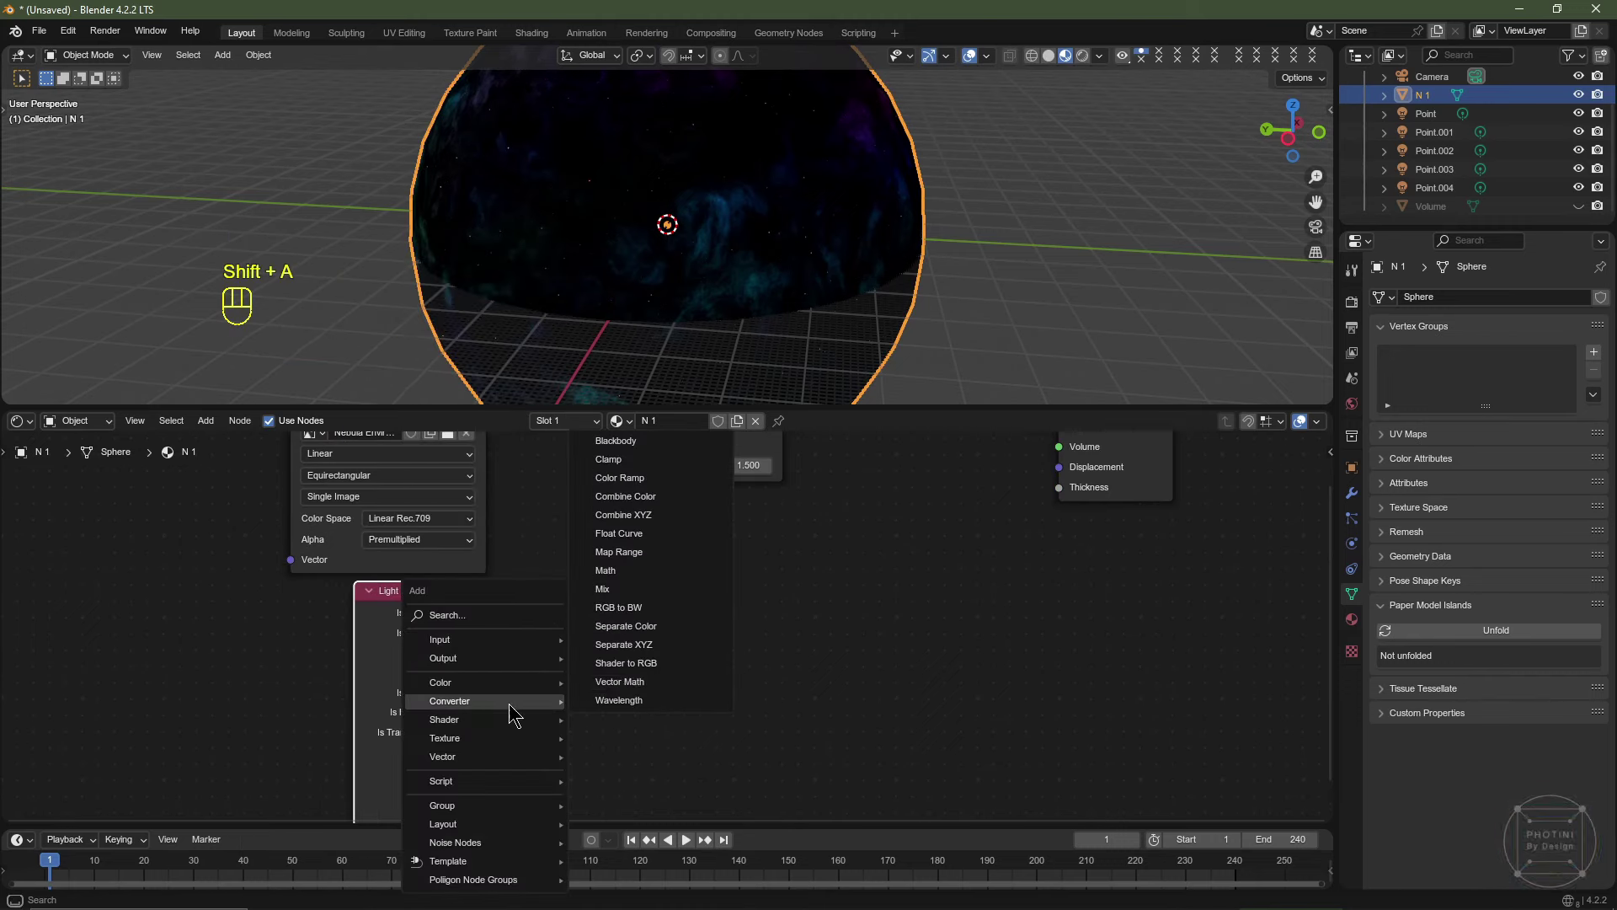
click(645, 569)
click(497, 580)
click(554, 657)
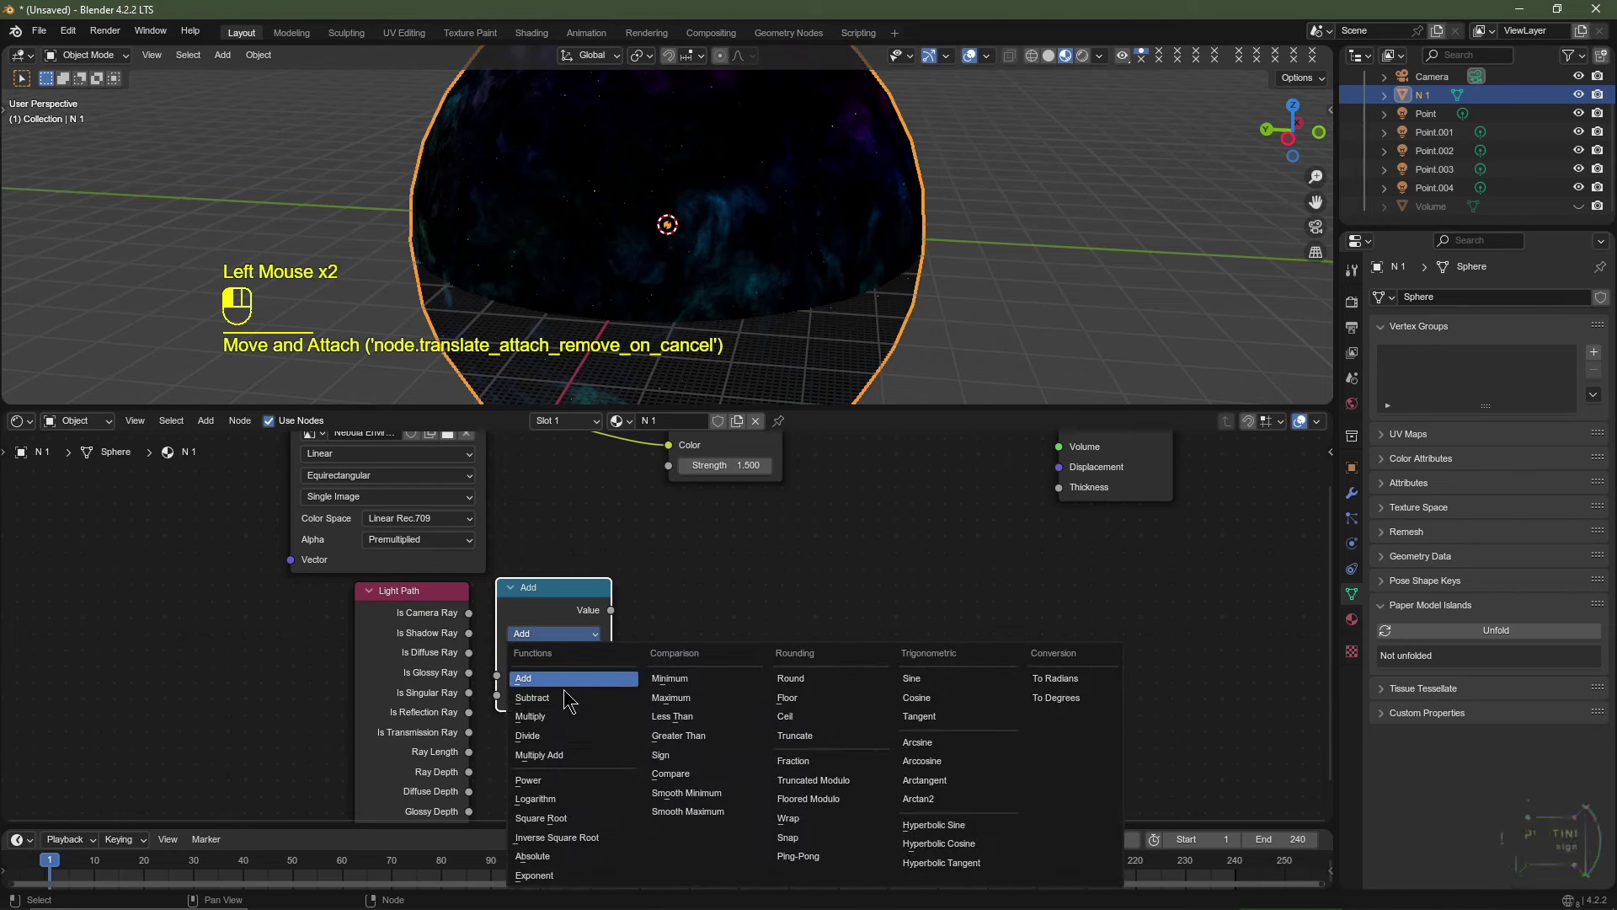
click(560, 722)
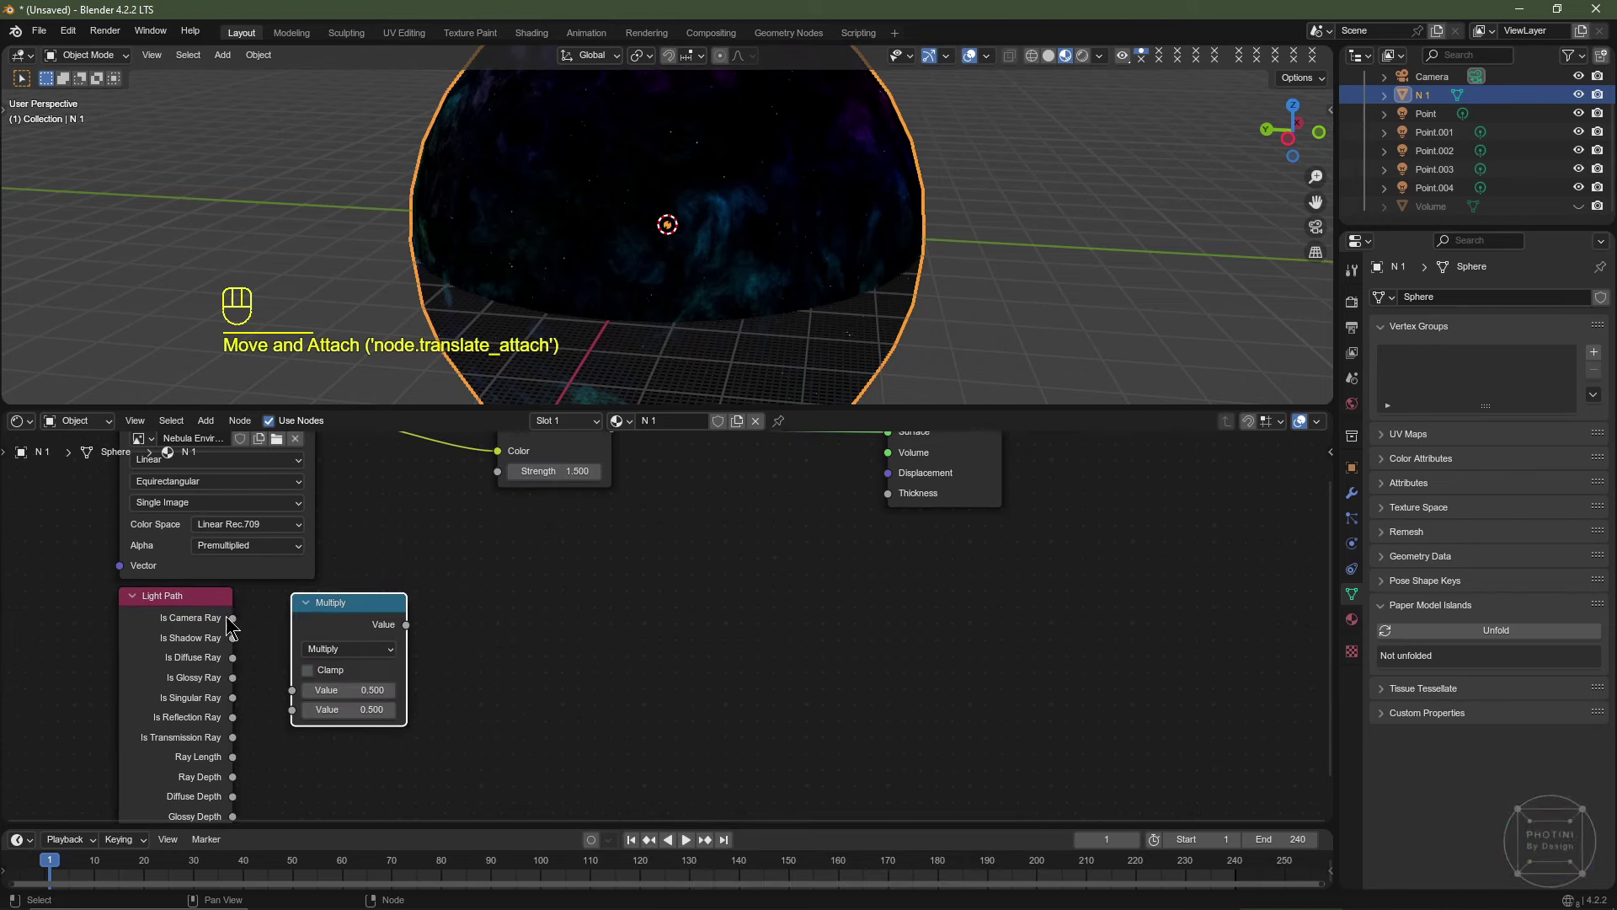
Link the Light Path's Is Camera Ray into the Multiply node, and the Multiply result into the Emission Strength.
drag(229, 618, 295, 680)
middle_drag(502, 588, 471, 649)
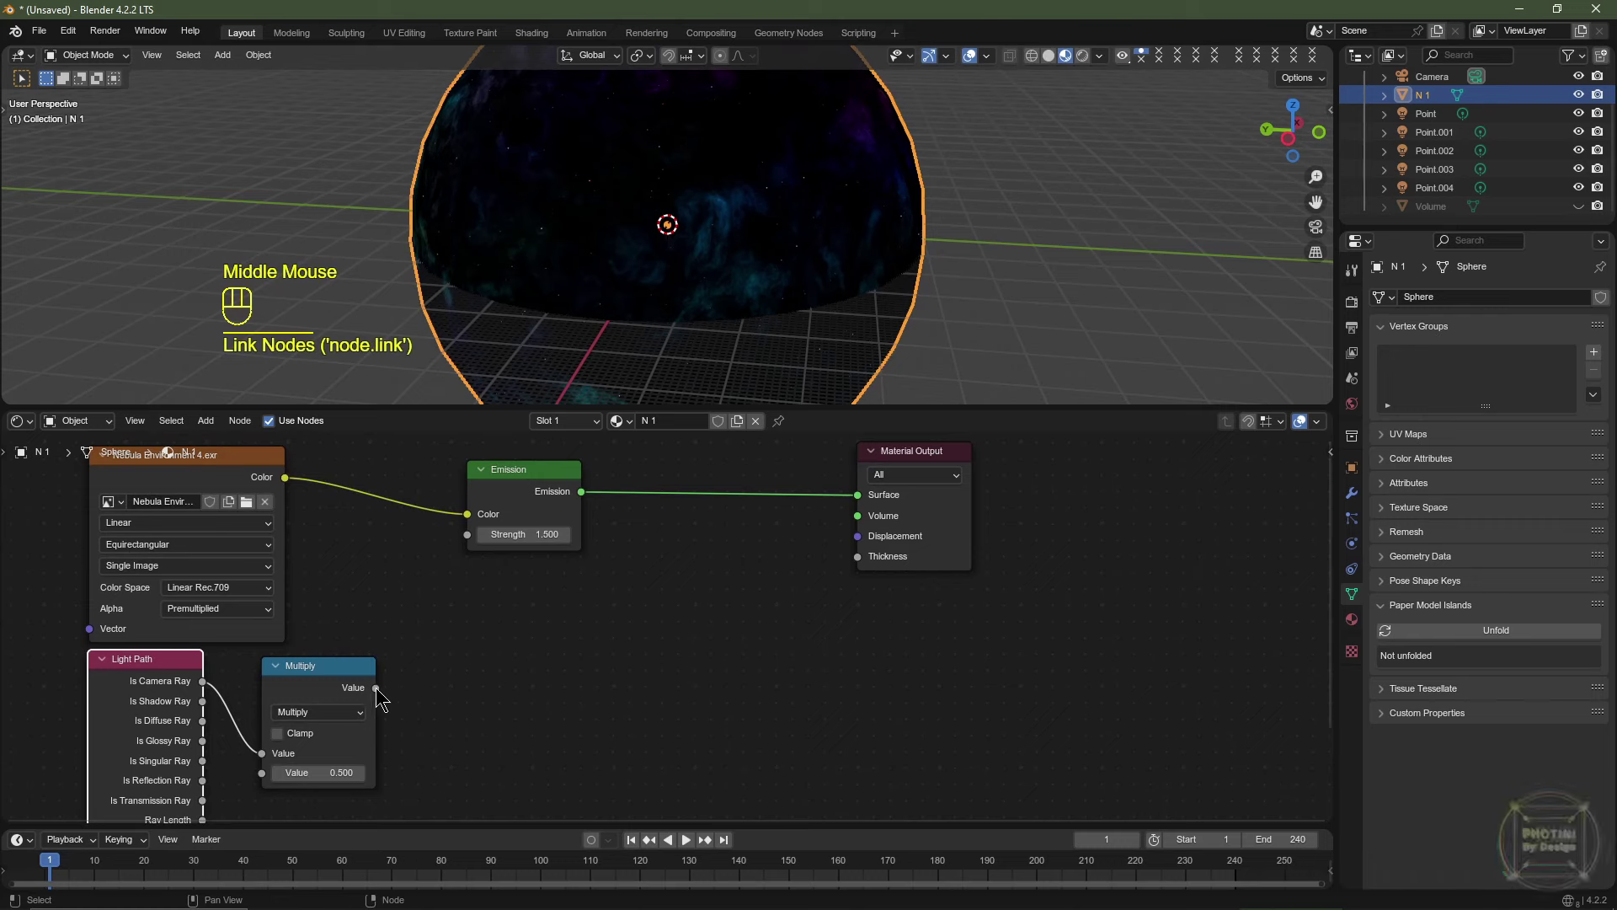
drag(377, 688, 460, 544)
Set the Multiply node's second value to 1.5 and inspect the sphere's emission from different angles.
drag(313, 774, 424, 775)
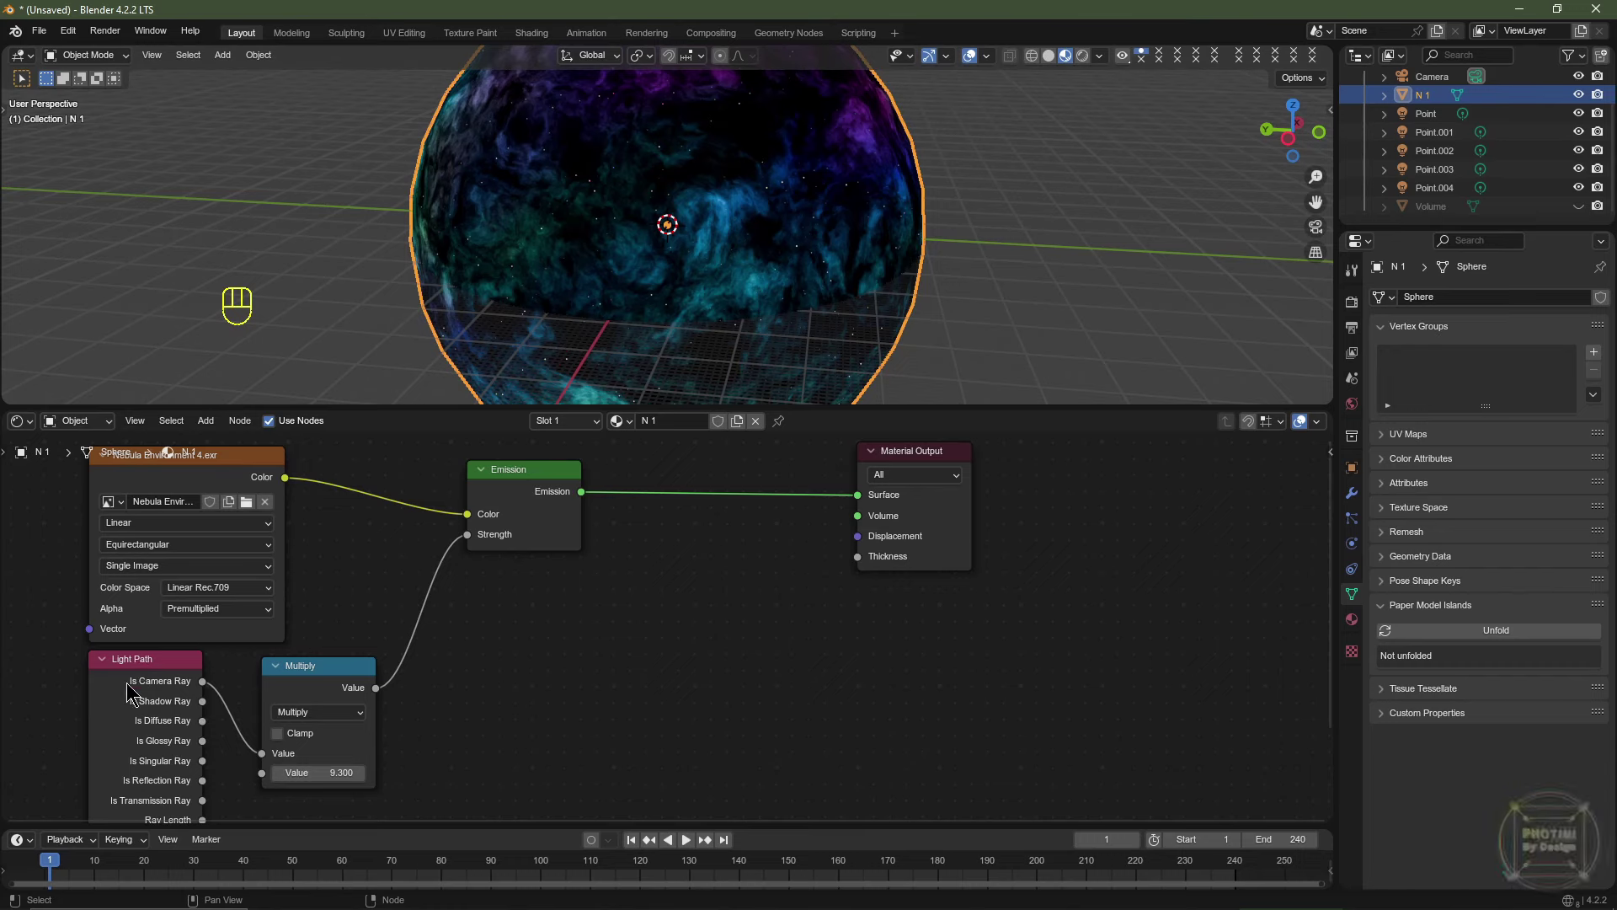
double_click(340, 773)
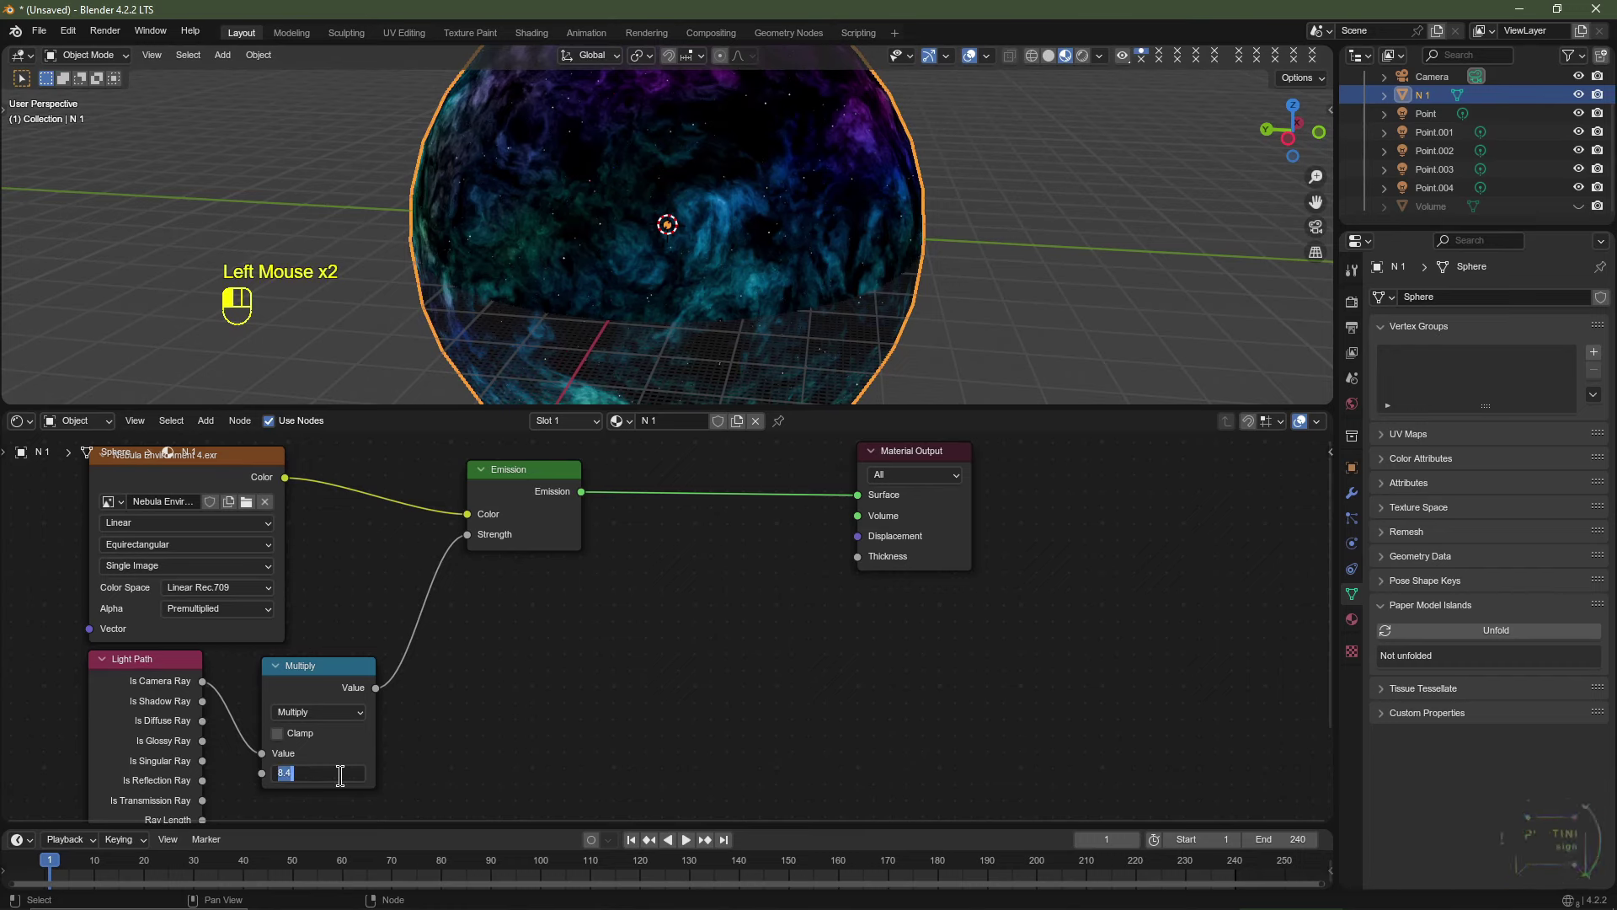
key(Return)
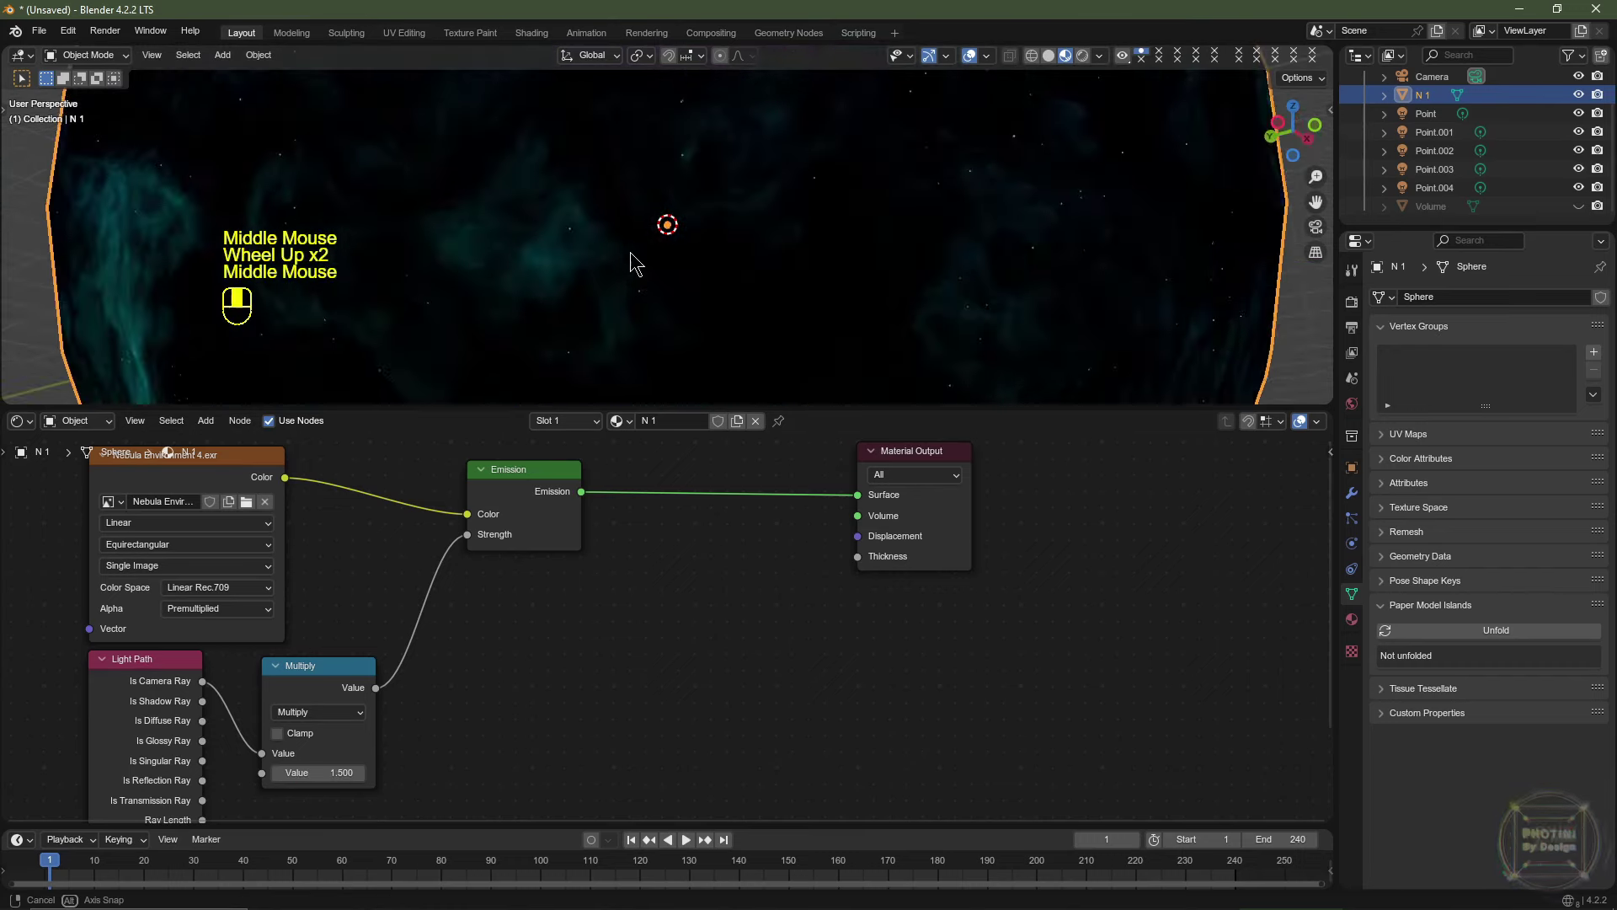
middle_drag(630, 251, 758, 286)
scroll(733, 246, down, 2)
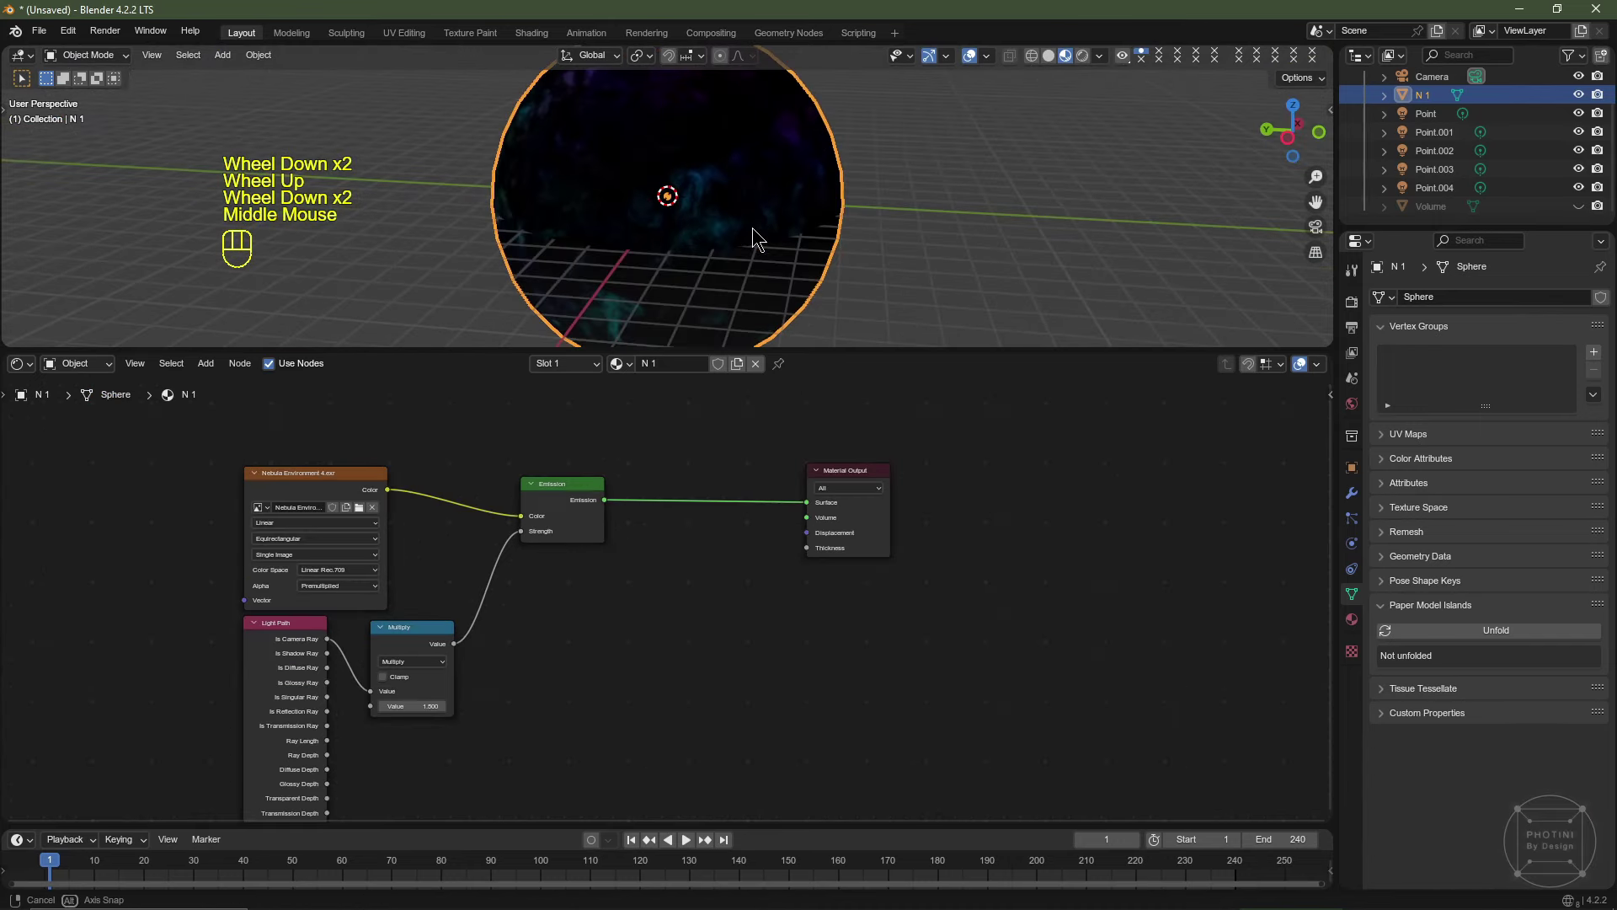
scroll(741, 234, up, 2)
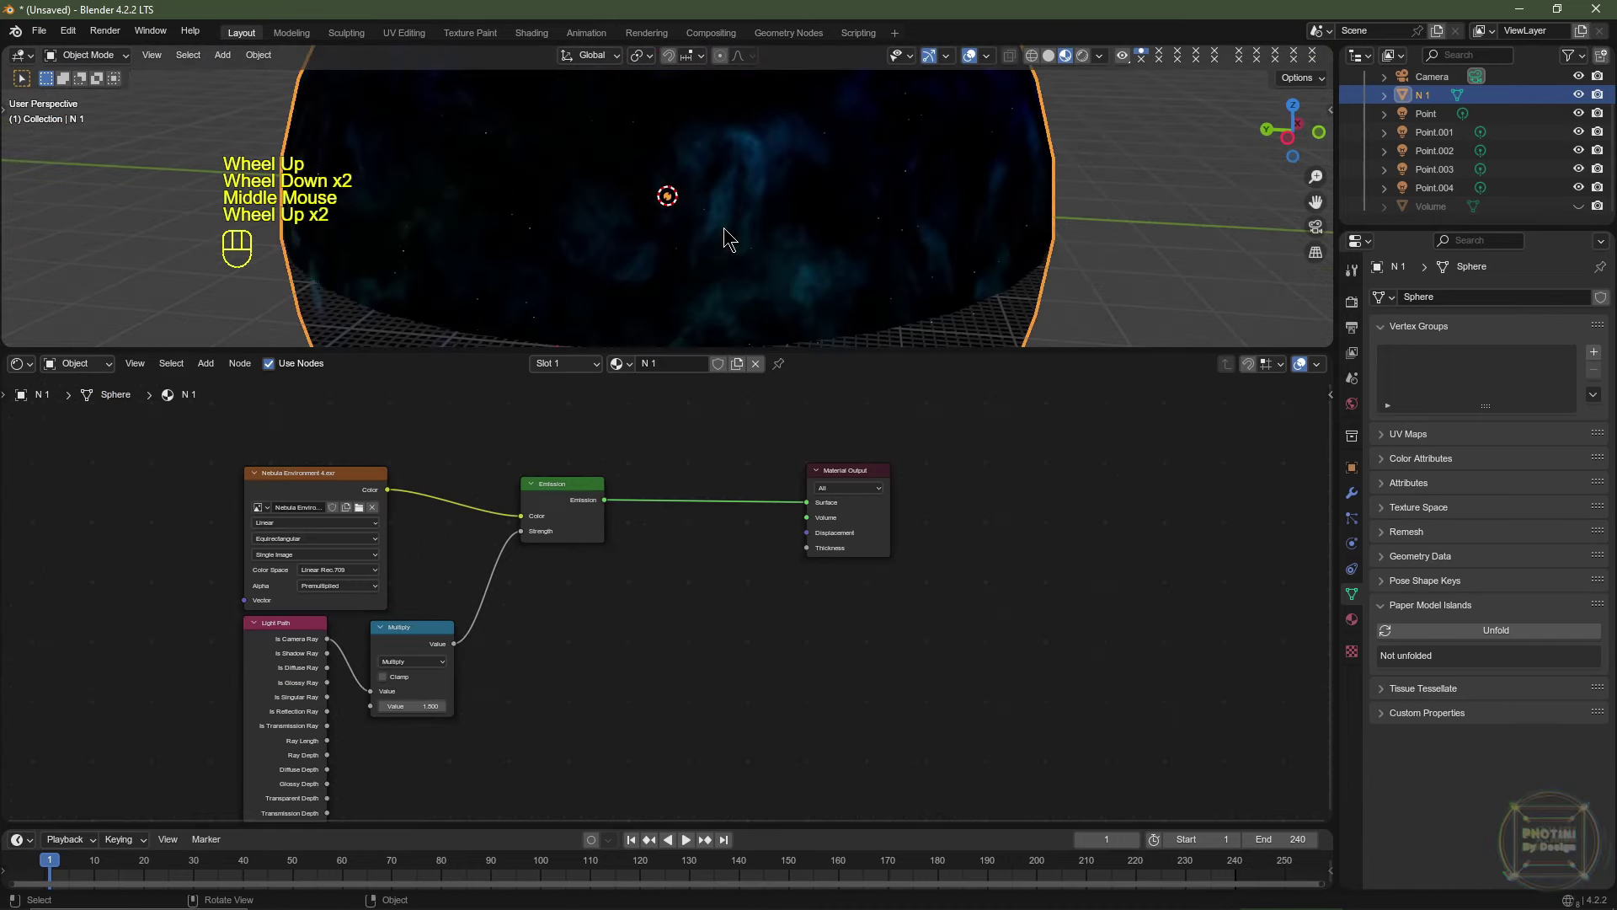
middle_drag(725, 239, 726, 221)
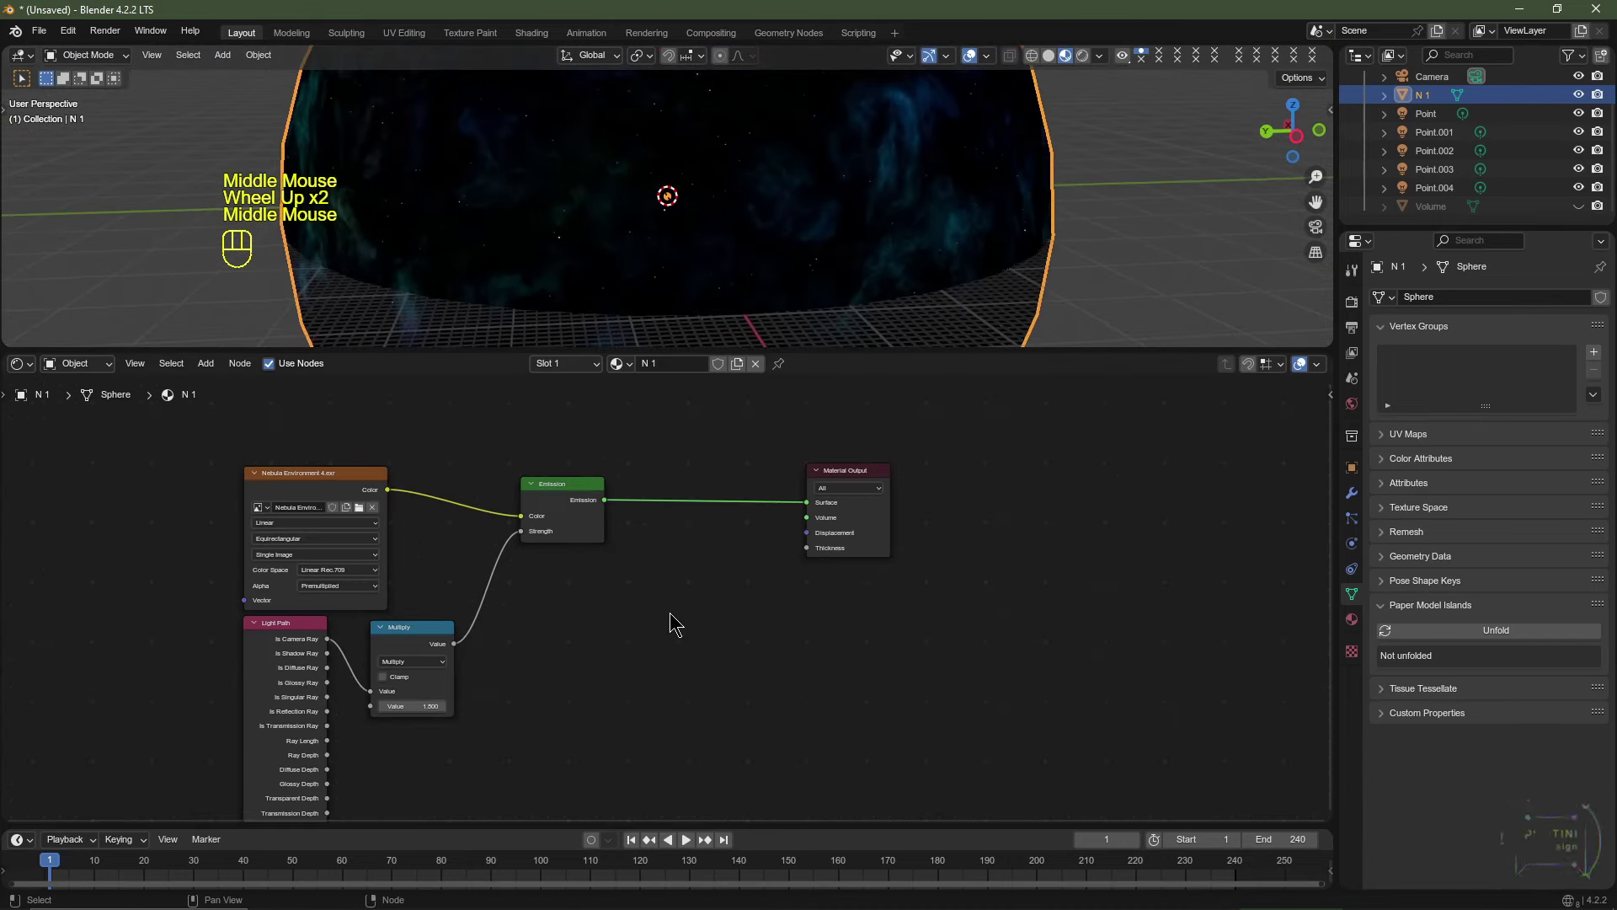
Insert a Mix Shader node on the link between the Emission and the Material Output.
key(shift+a)
mouse_move(593, 654)
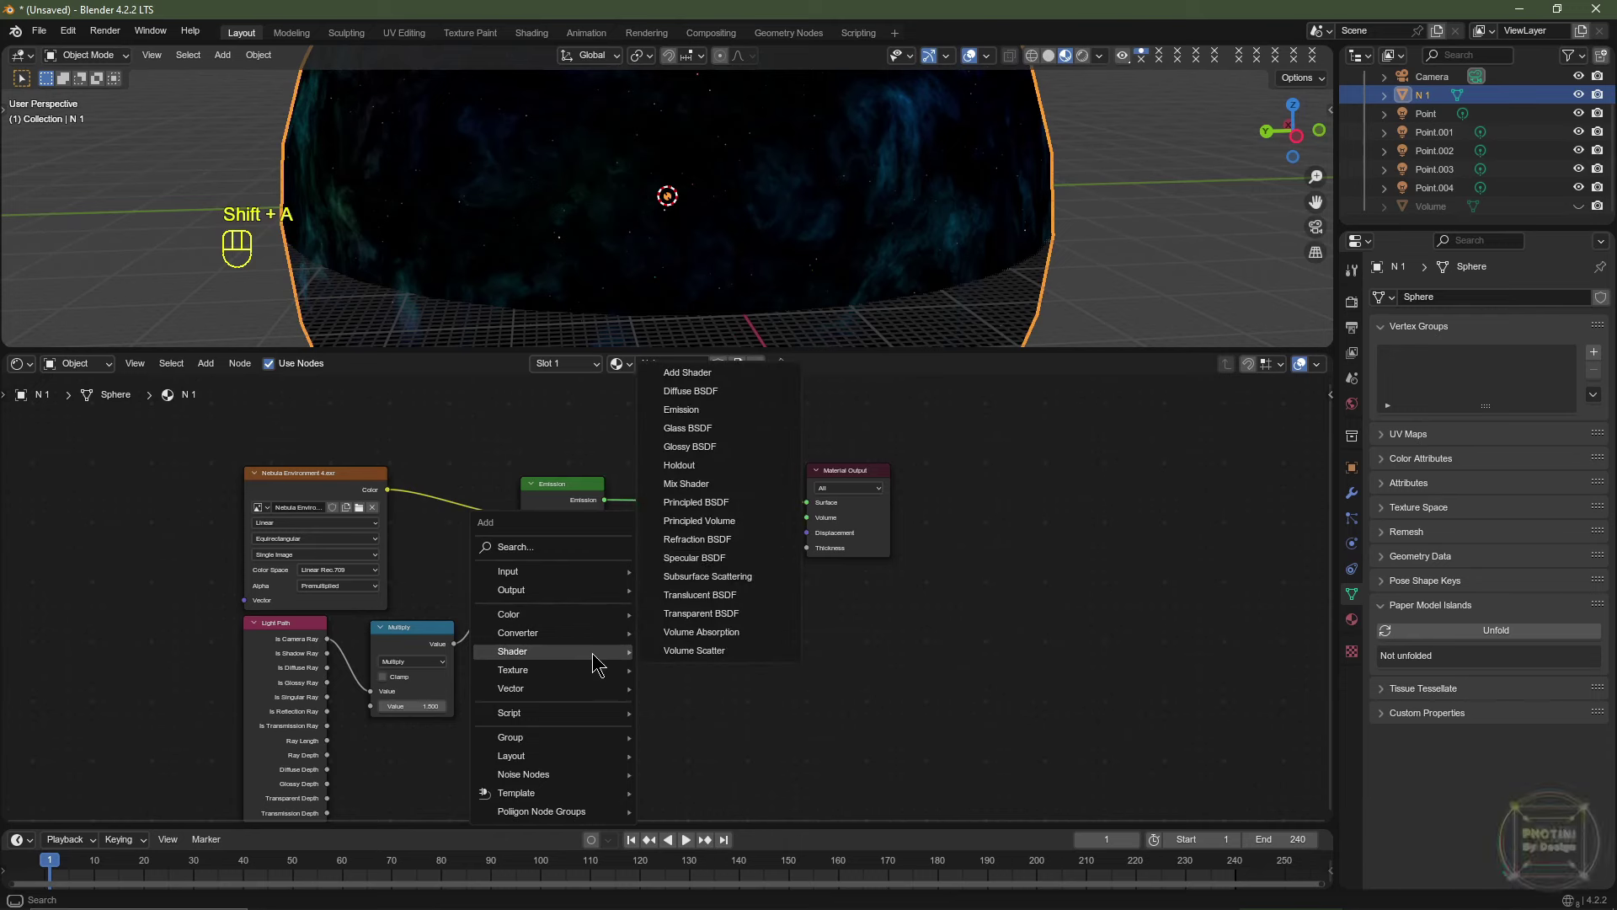
click(714, 484)
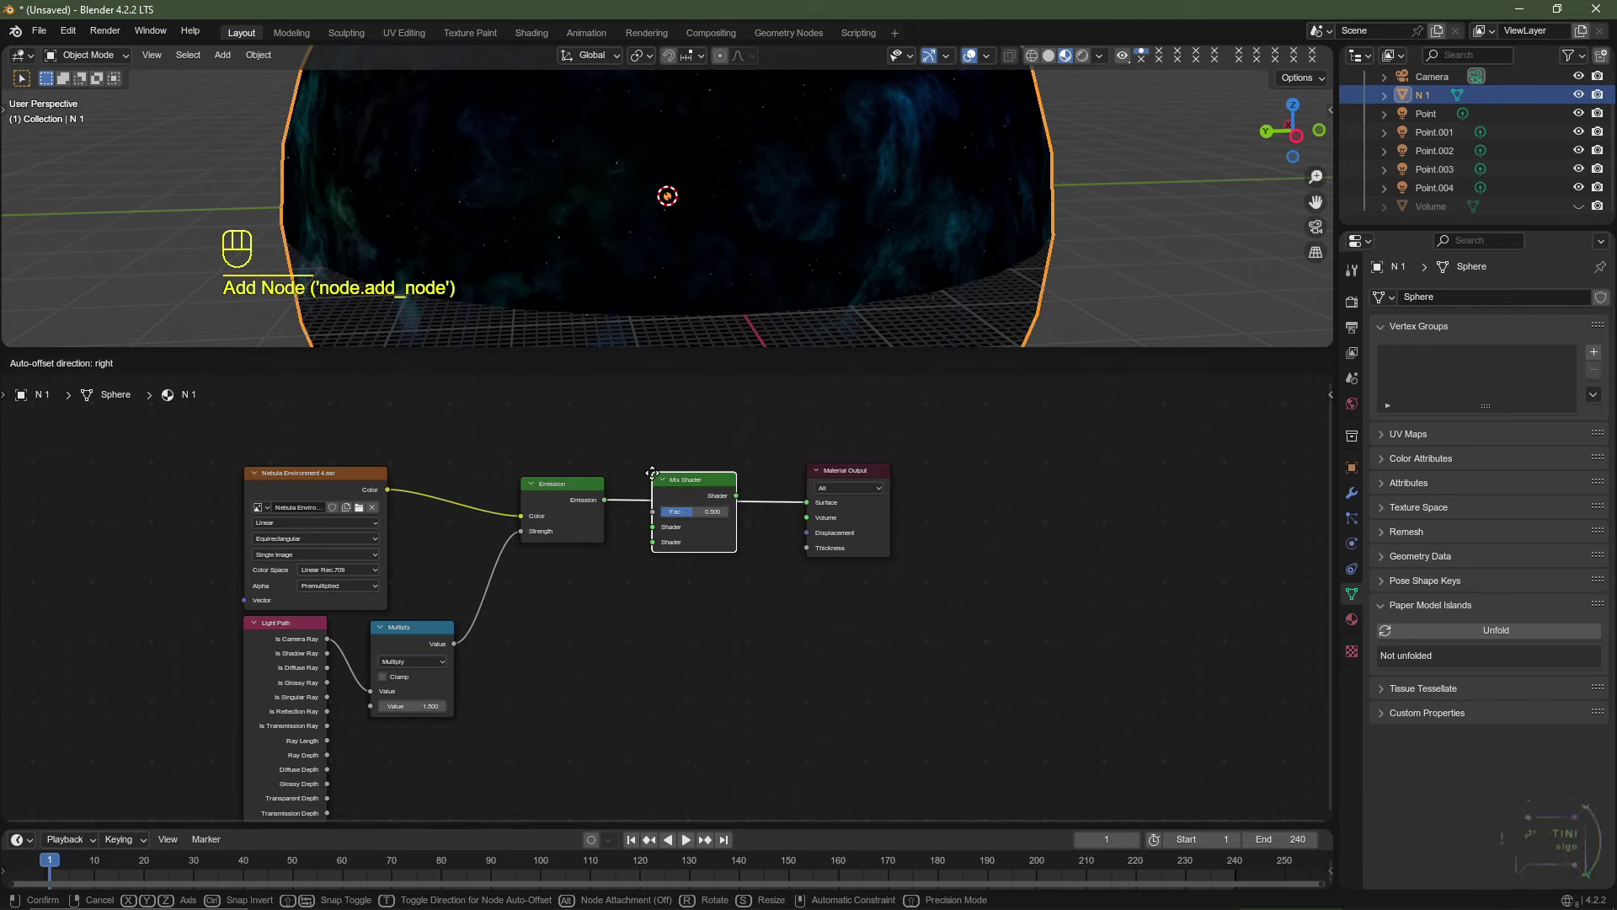
click(650, 476)
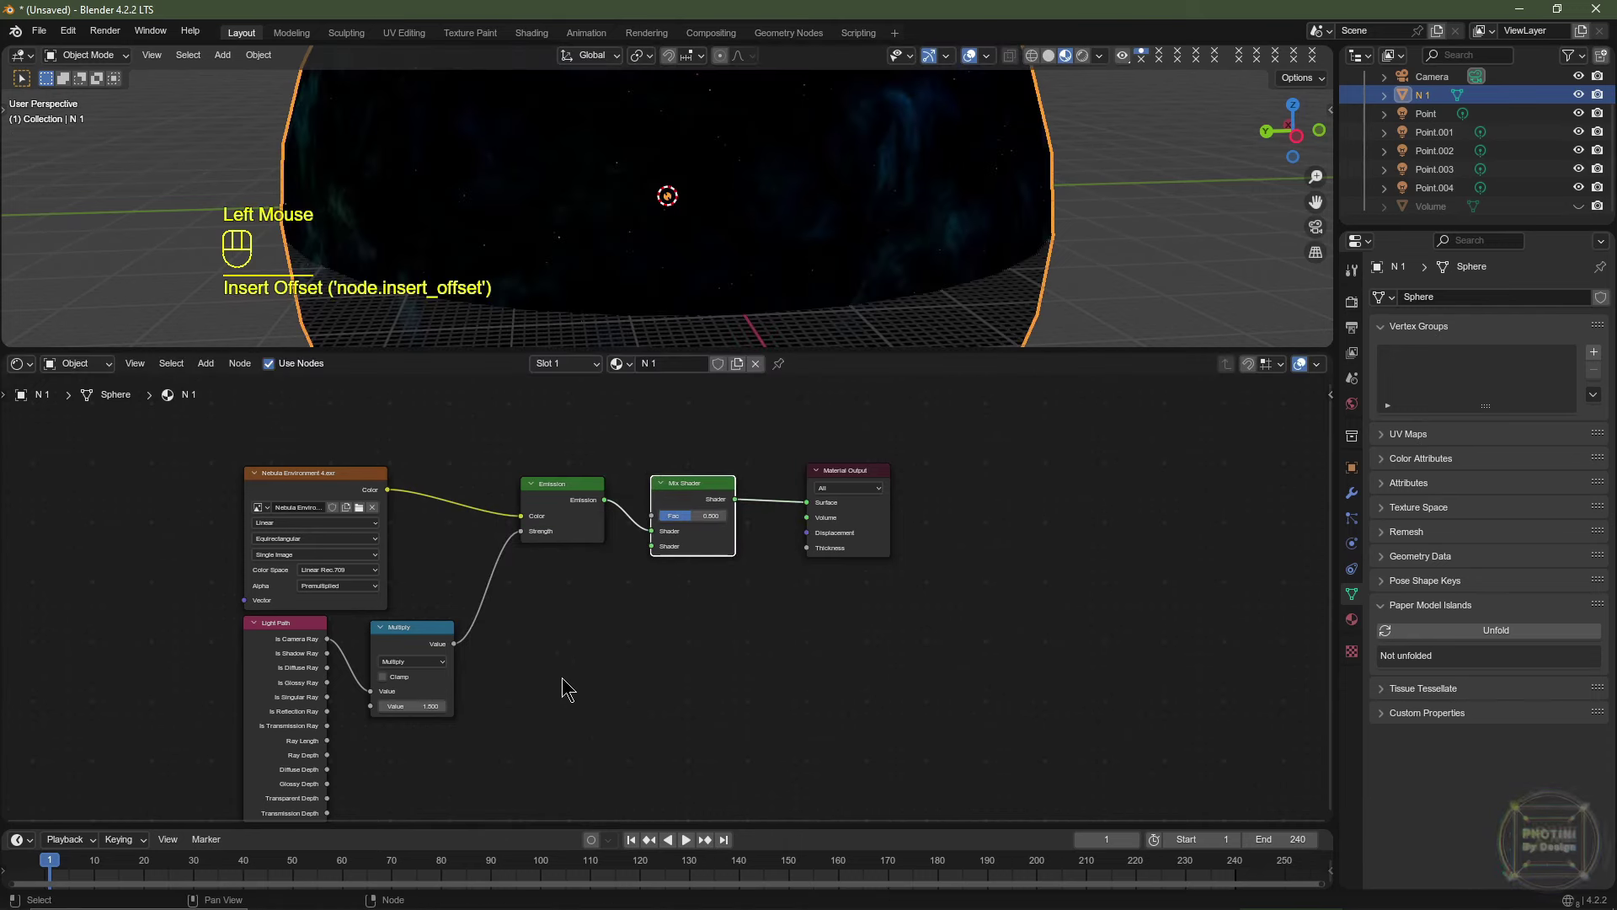
Add a Transparent BSDF below the Emission and link it to the Mix Shader's first shader input, with the Emission in the second.
key(shift+a)
mouse_move(556, 630)
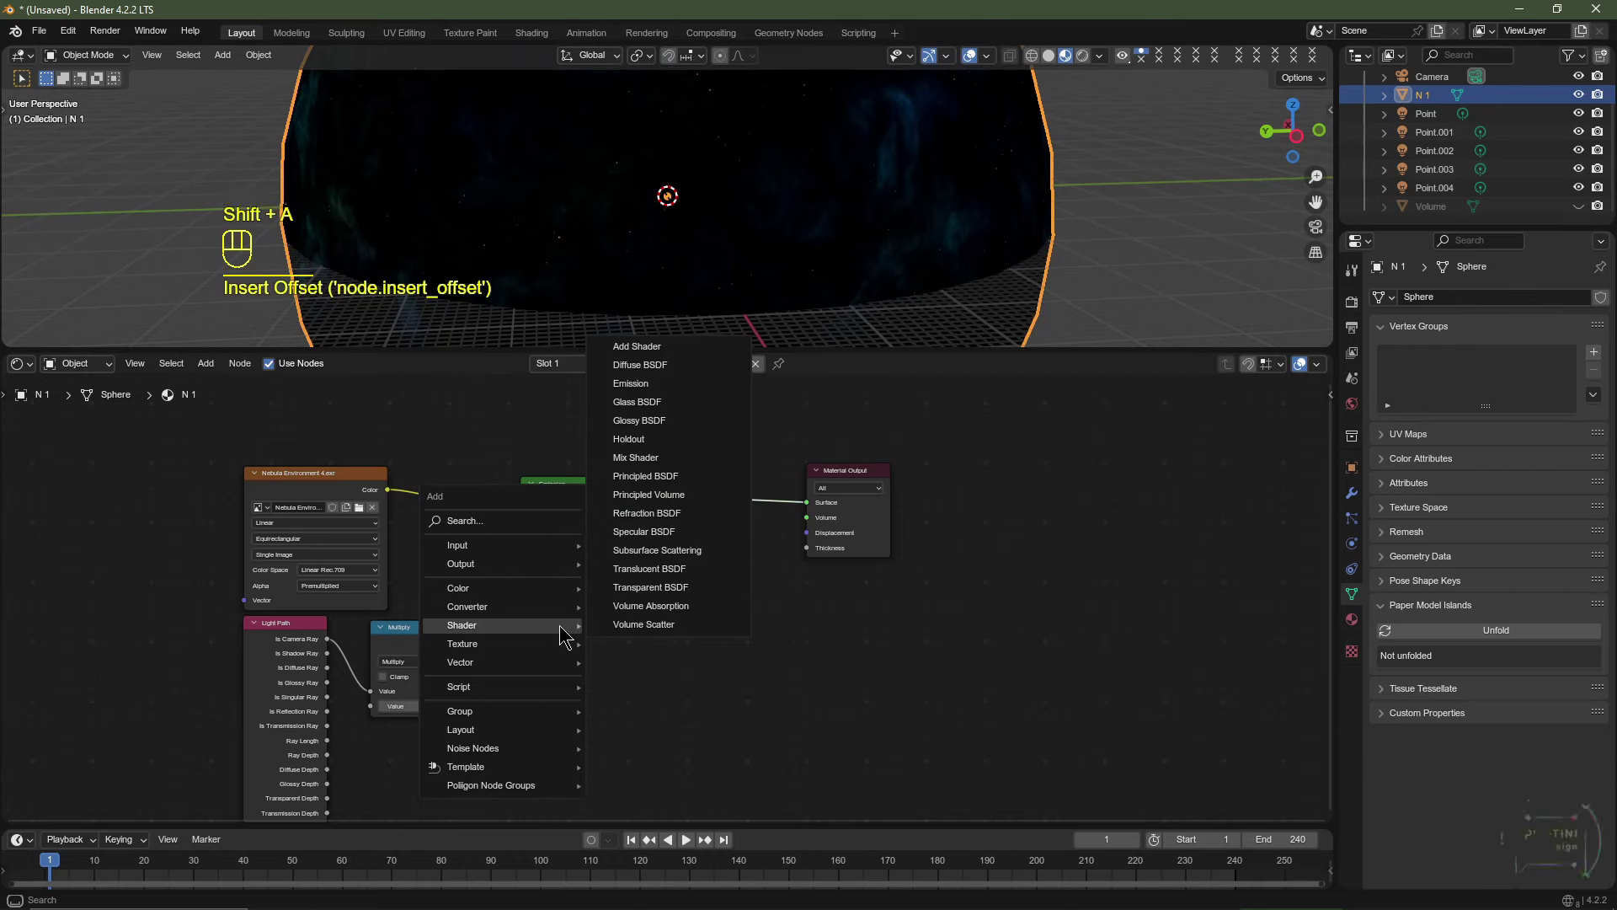
click(664, 590)
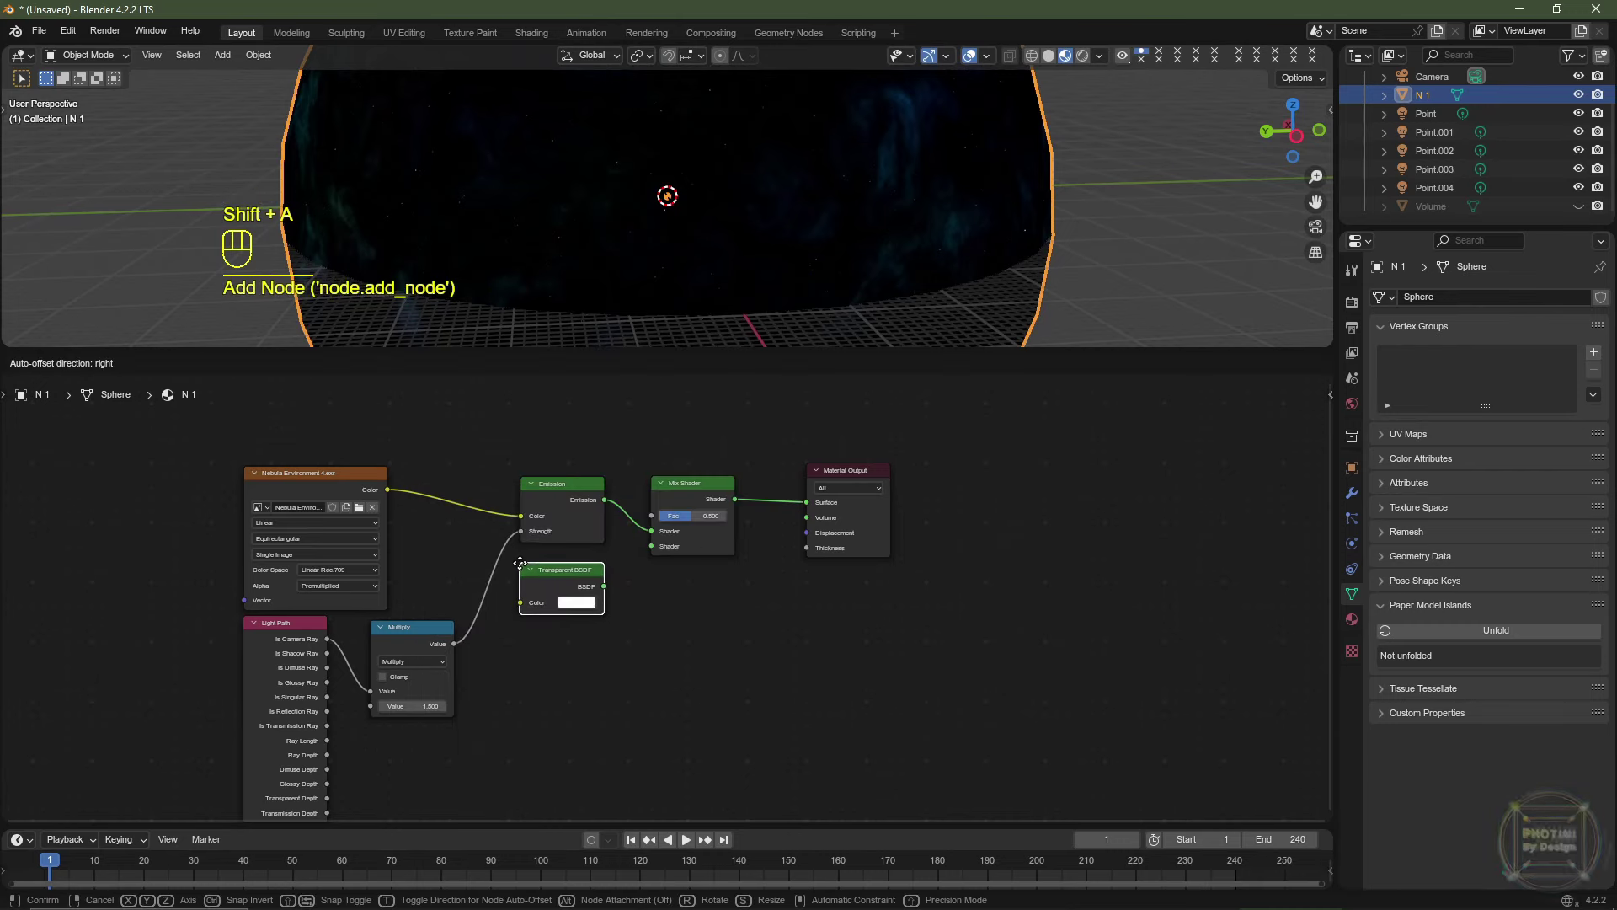
click(562, 589)
drag(605, 586, 652, 546)
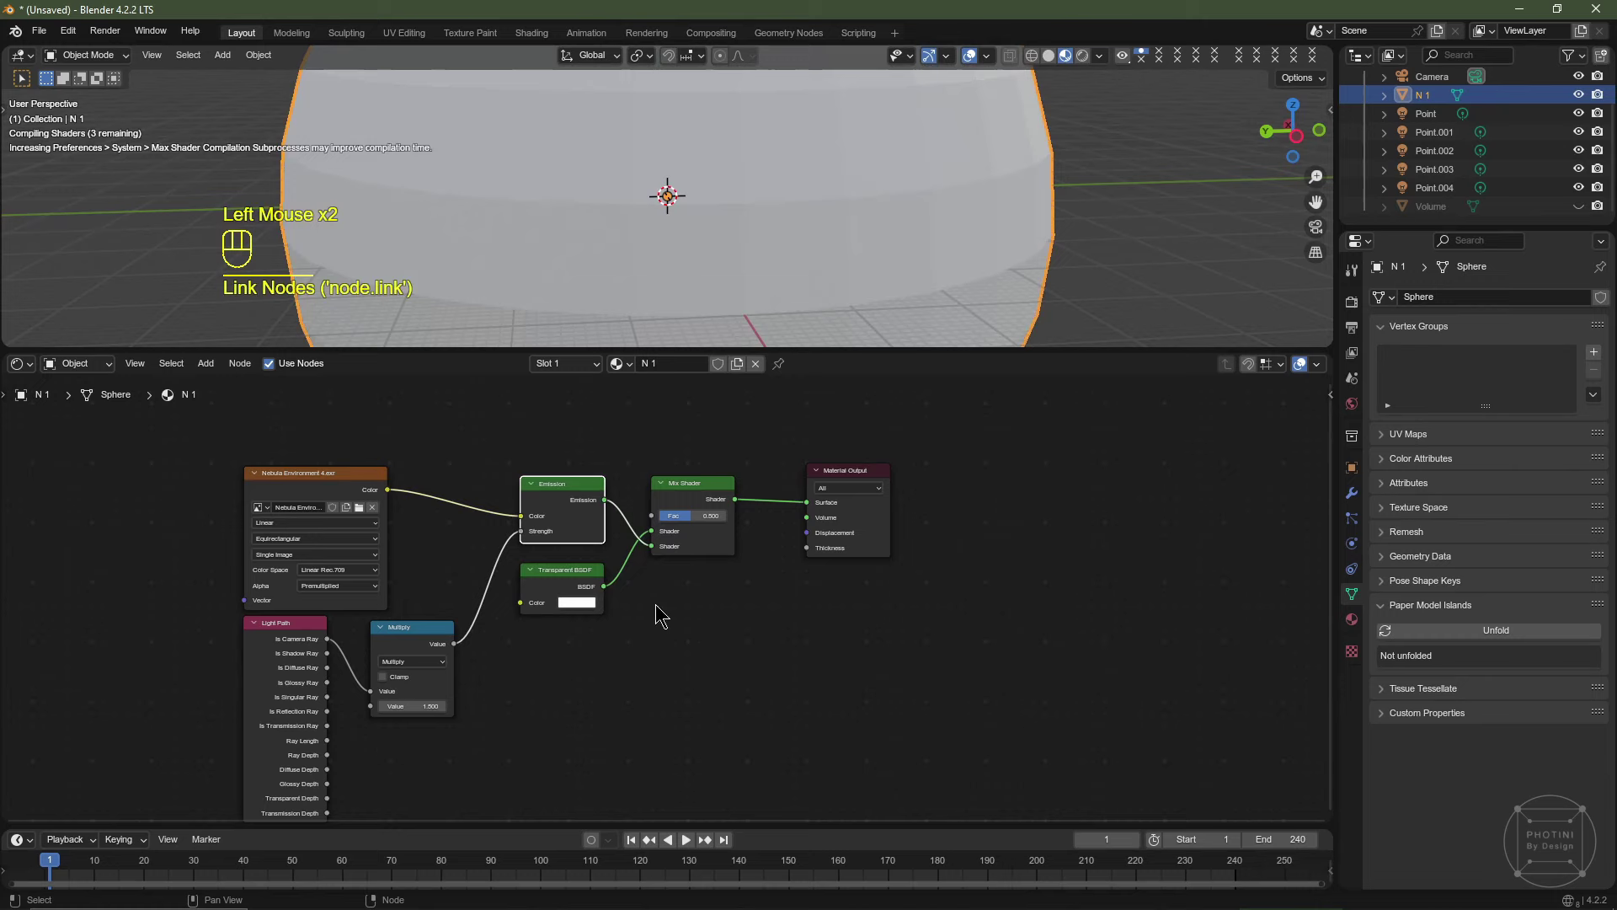
Add a Math node set to Multiply, feed it the environment texture's Color, and link its Value to the Mix Shader's Fac.
click(696, 647)
key(shift+a)
mouse_move(531, 578)
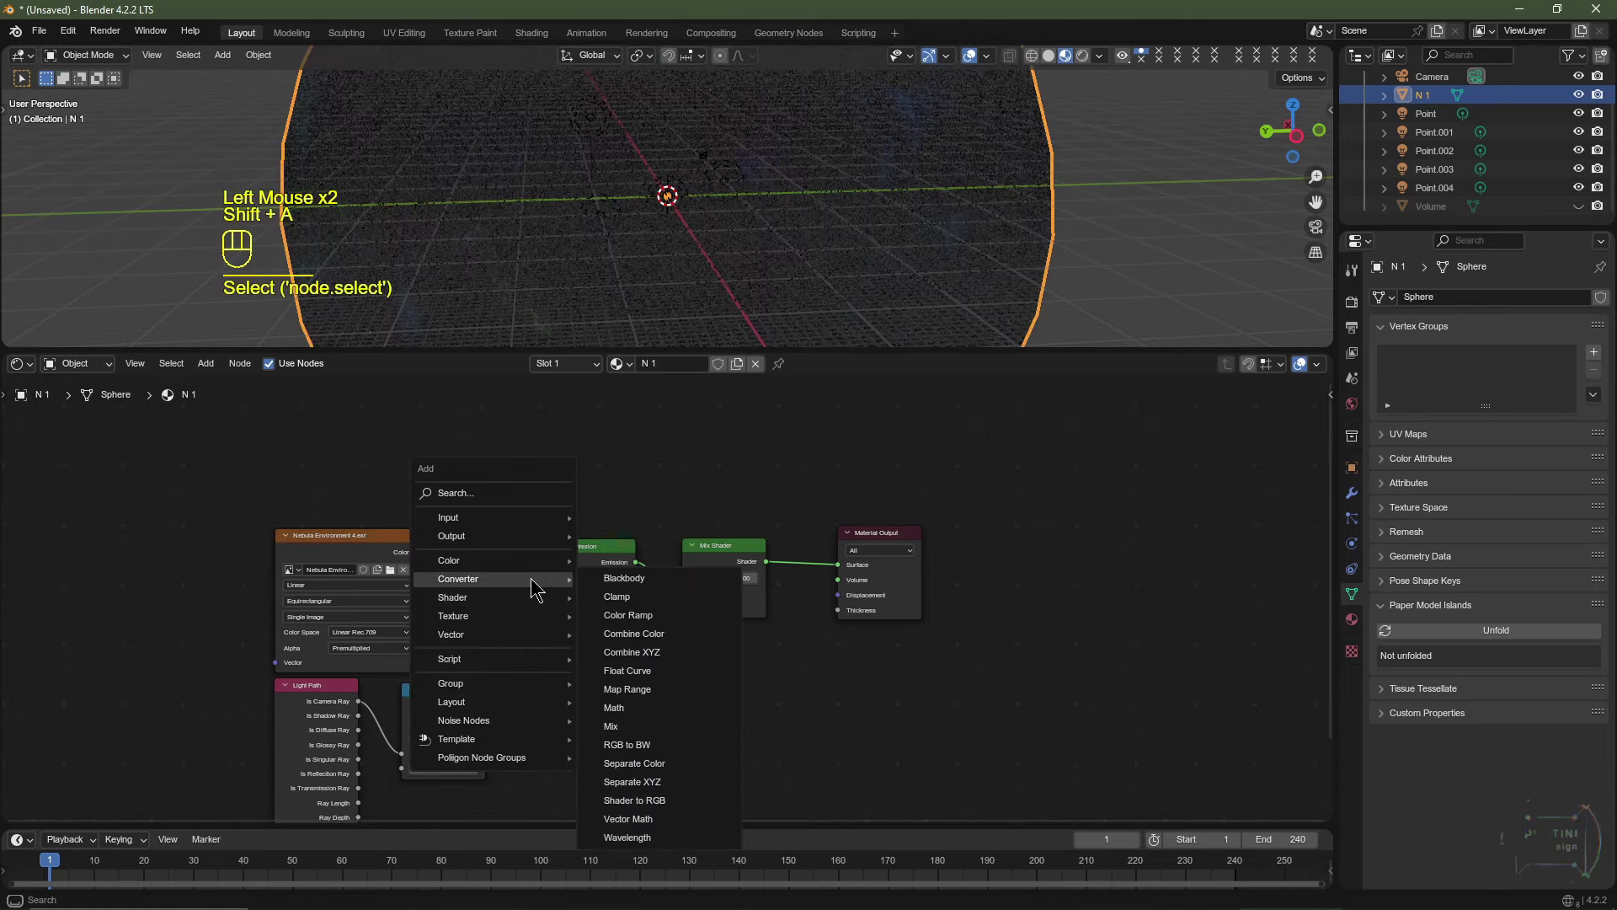
click(614, 708)
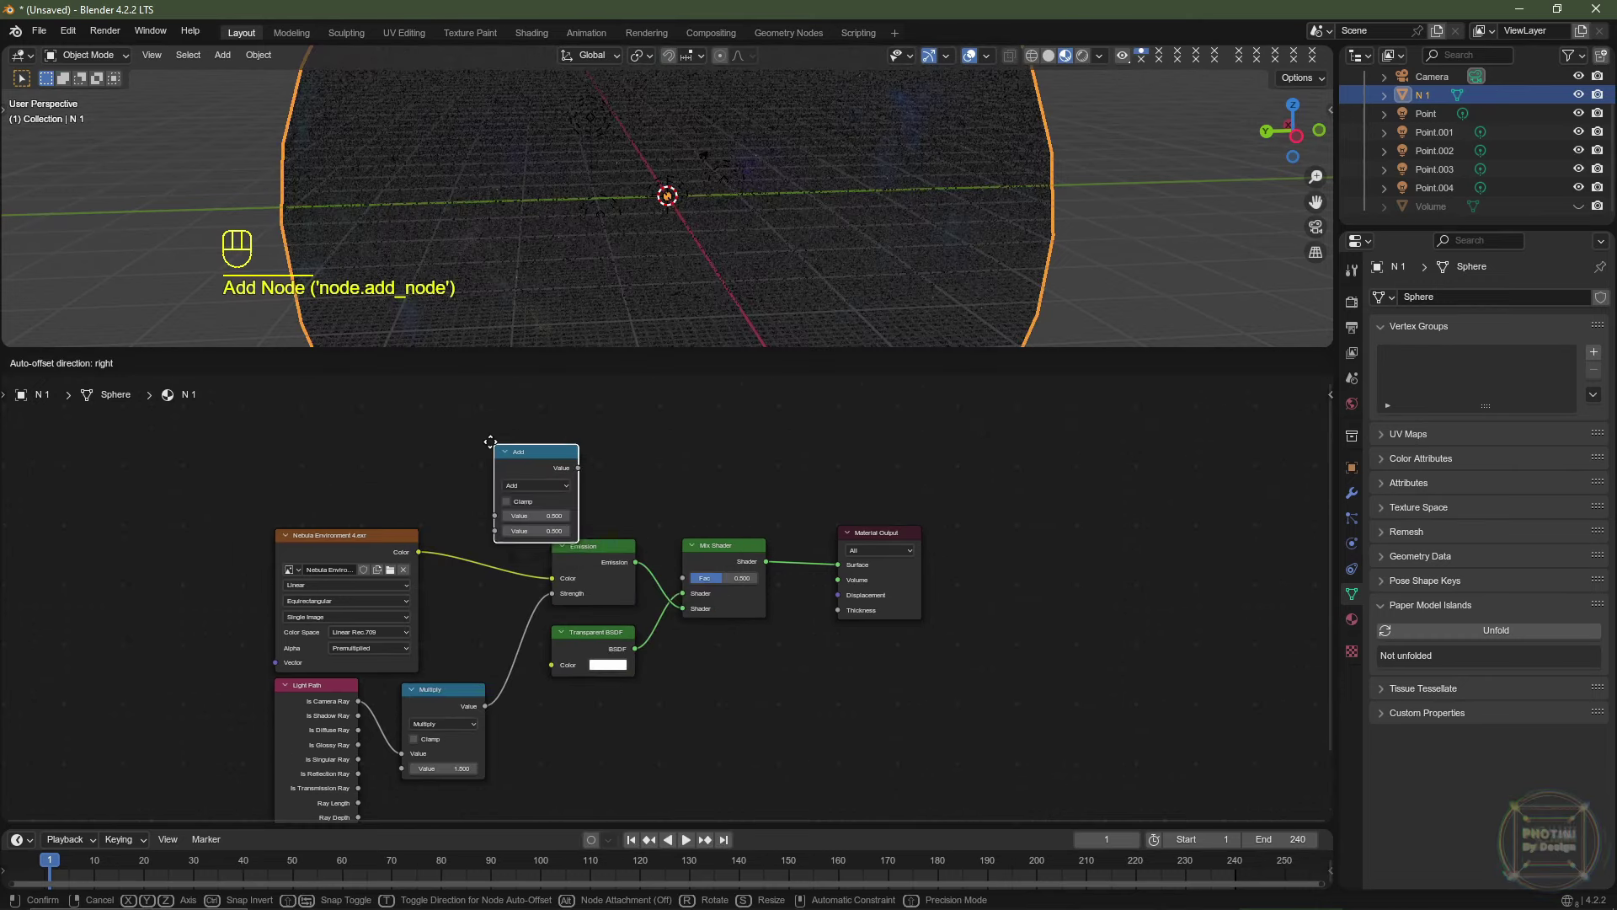
click(465, 410)
click(500, 454)
click(508, 519)
right_click(416, 554)
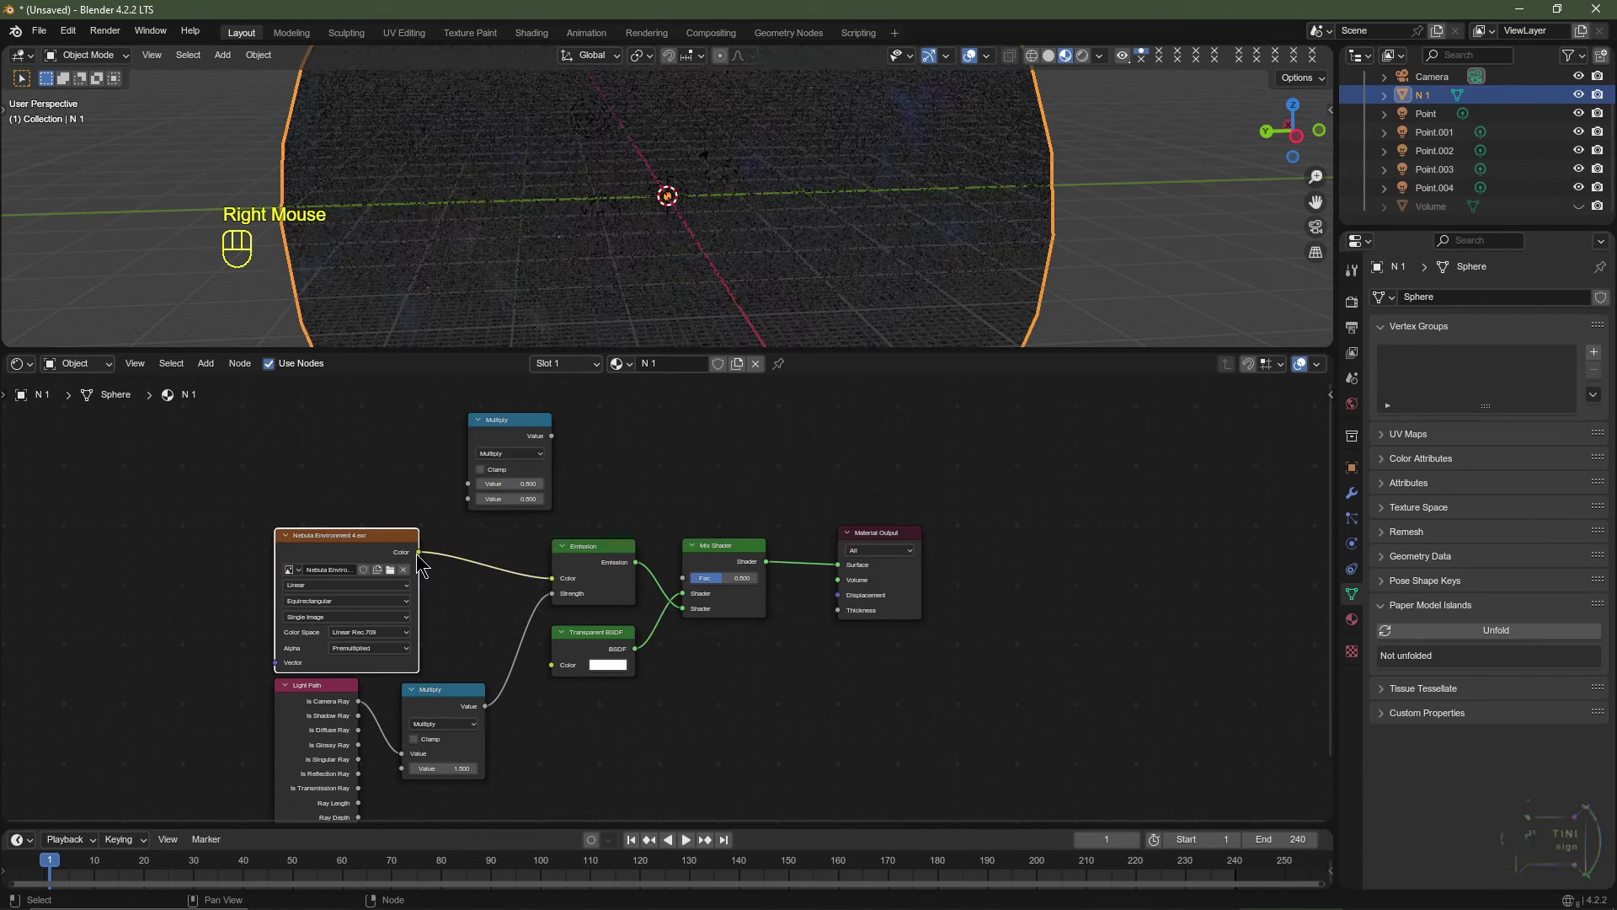
drag(418, 553, 466, 486)
mouse_move(509, 432)
mouse_down()
mouse_move(472, 428)
mouse_move(666, 506)
mouse_move(693, 598)
mouse_move(699, 581)
mouse_up()
Insert a Color Ramp between the new Multiply node and the Mix Shader's Fac.
key(shift+a)
mouse_move(645, 487)
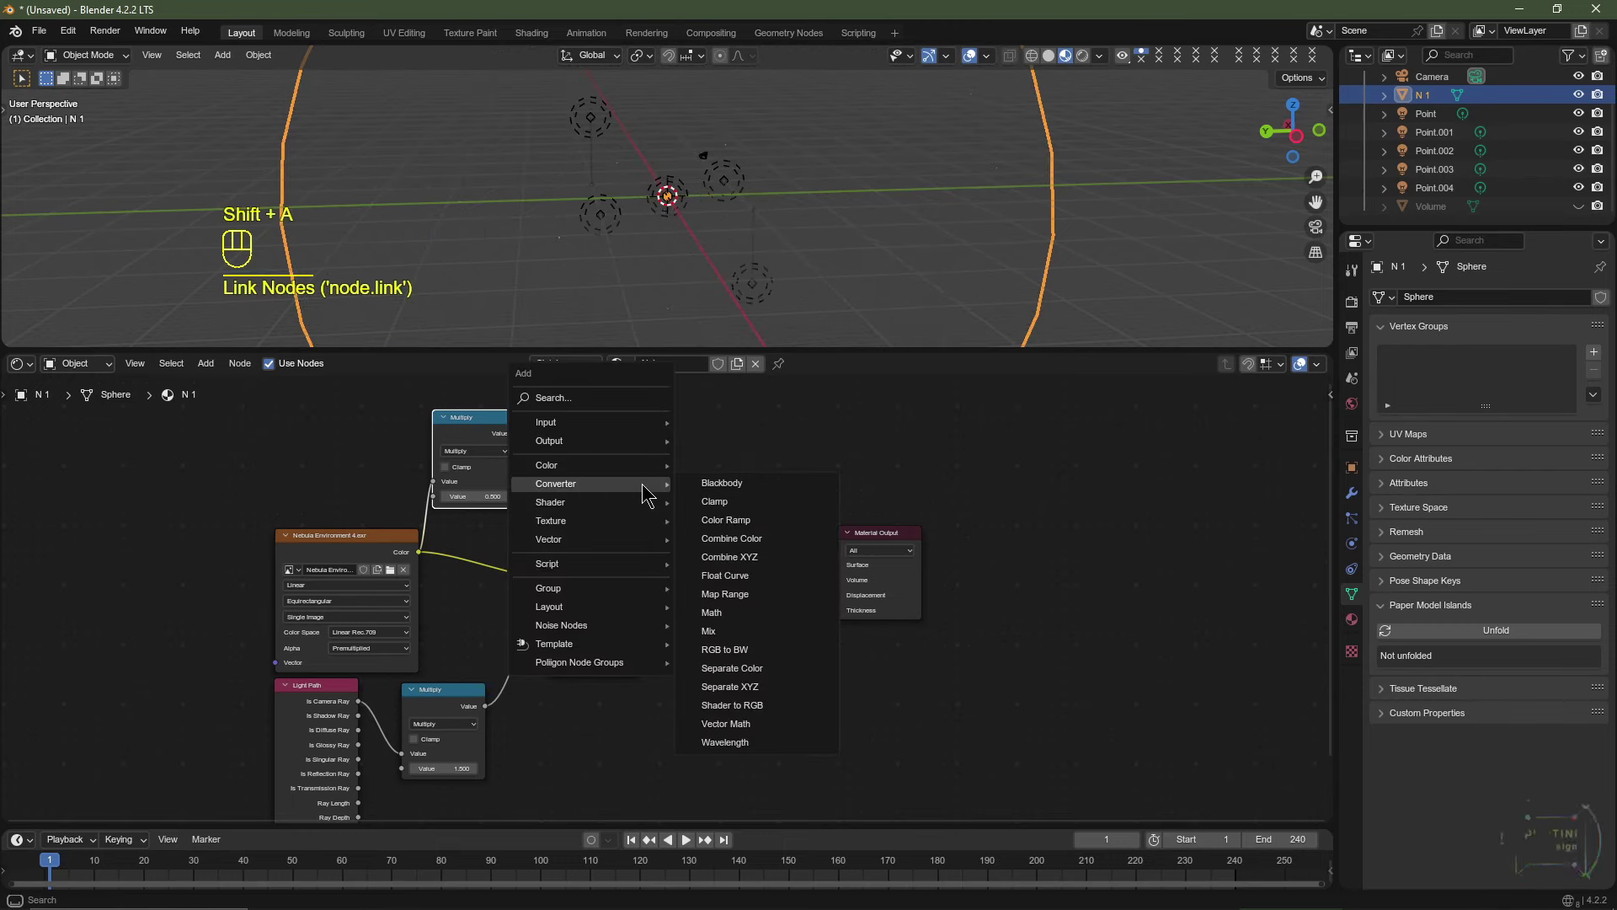
click(773, 521)
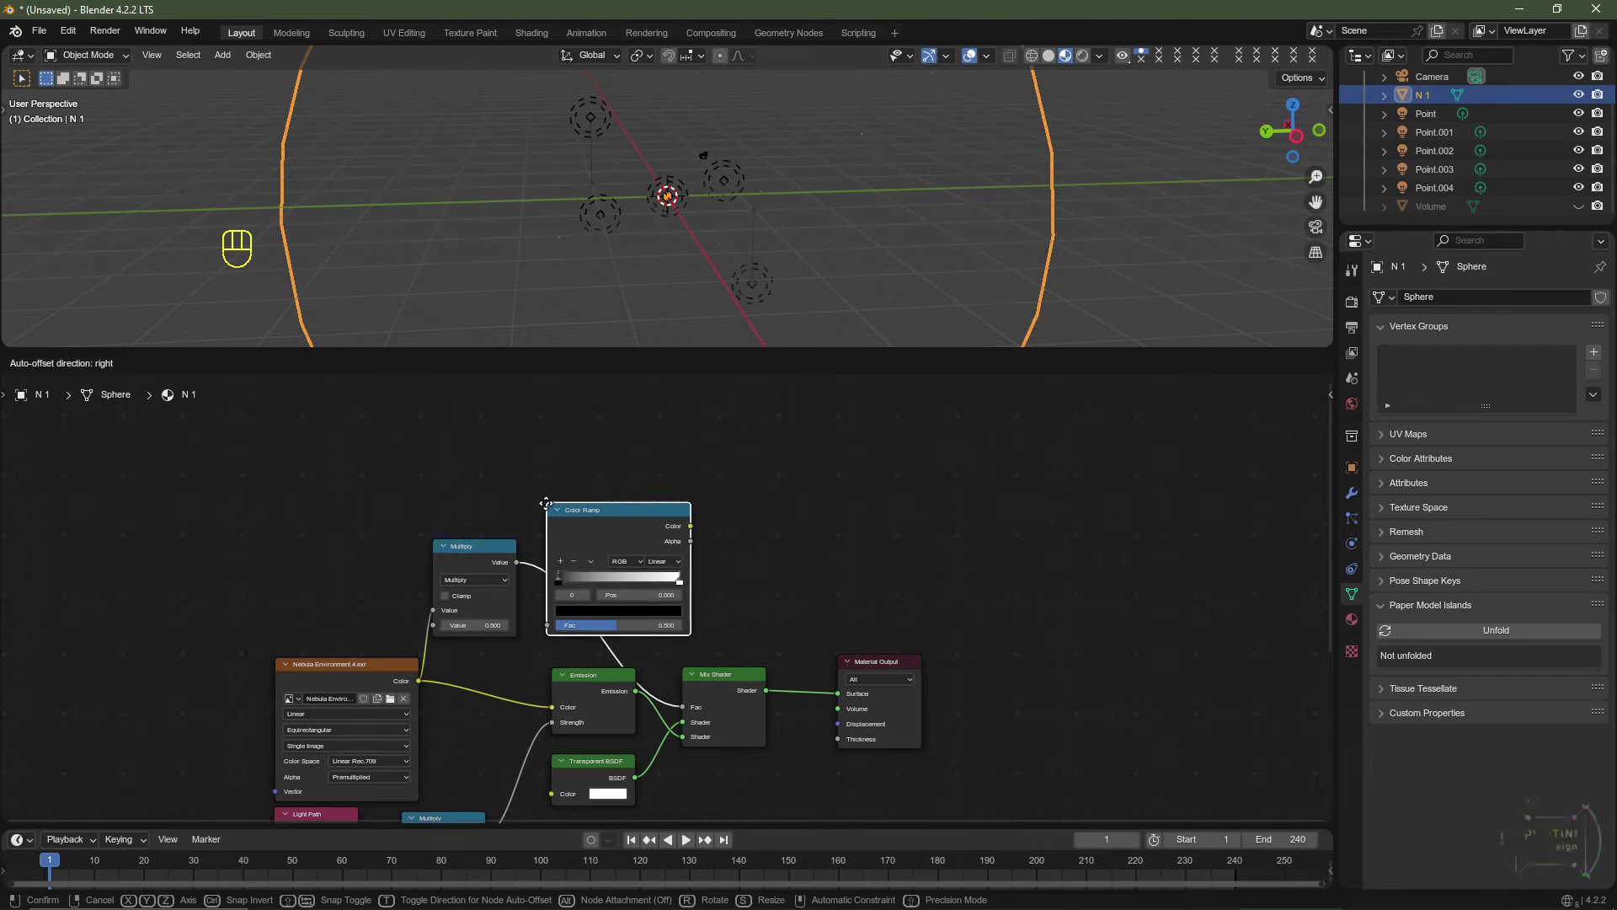
click(546, 504)
key(ctrl+z)
key(ctrl+z)
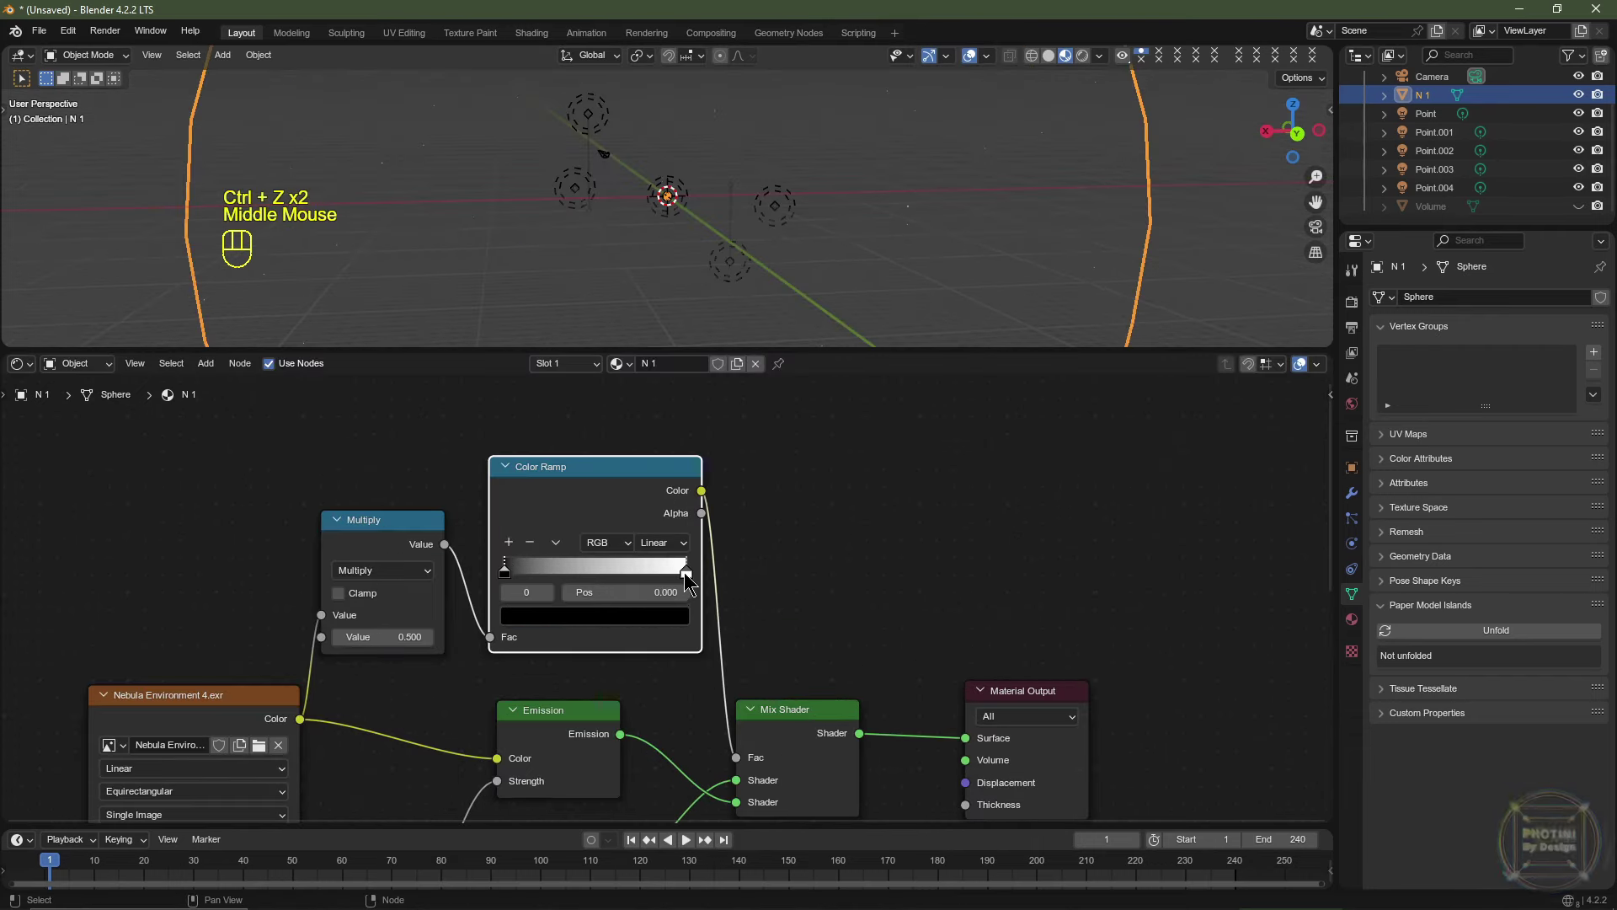
Set the Color Ramp's white stop to position 0.001 and check the whole sphere's transparency.
click(684, 569)
double_click(643, 593)
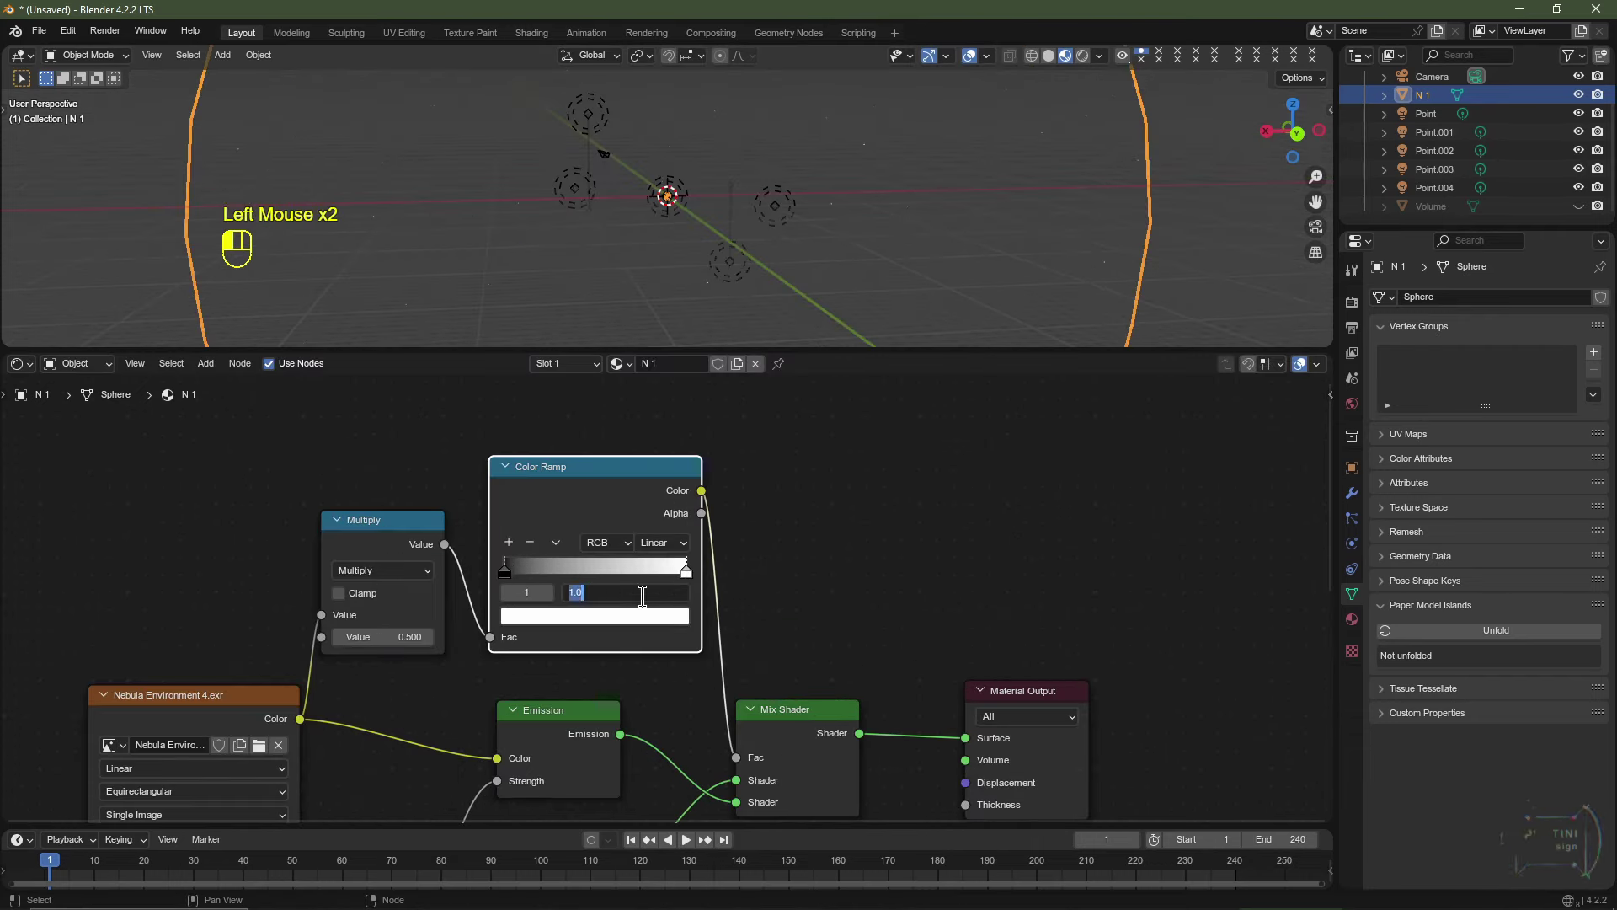
text(.001)
key(Return)
scroll(898, 192, up, 3)
shift+middle_drag(843, 202, 769, 202)
scroll(898, 192, down, 2)
scroll(769, 202, down, 2)
key(ctrl+z)
key(g)
right_click(740, 415)
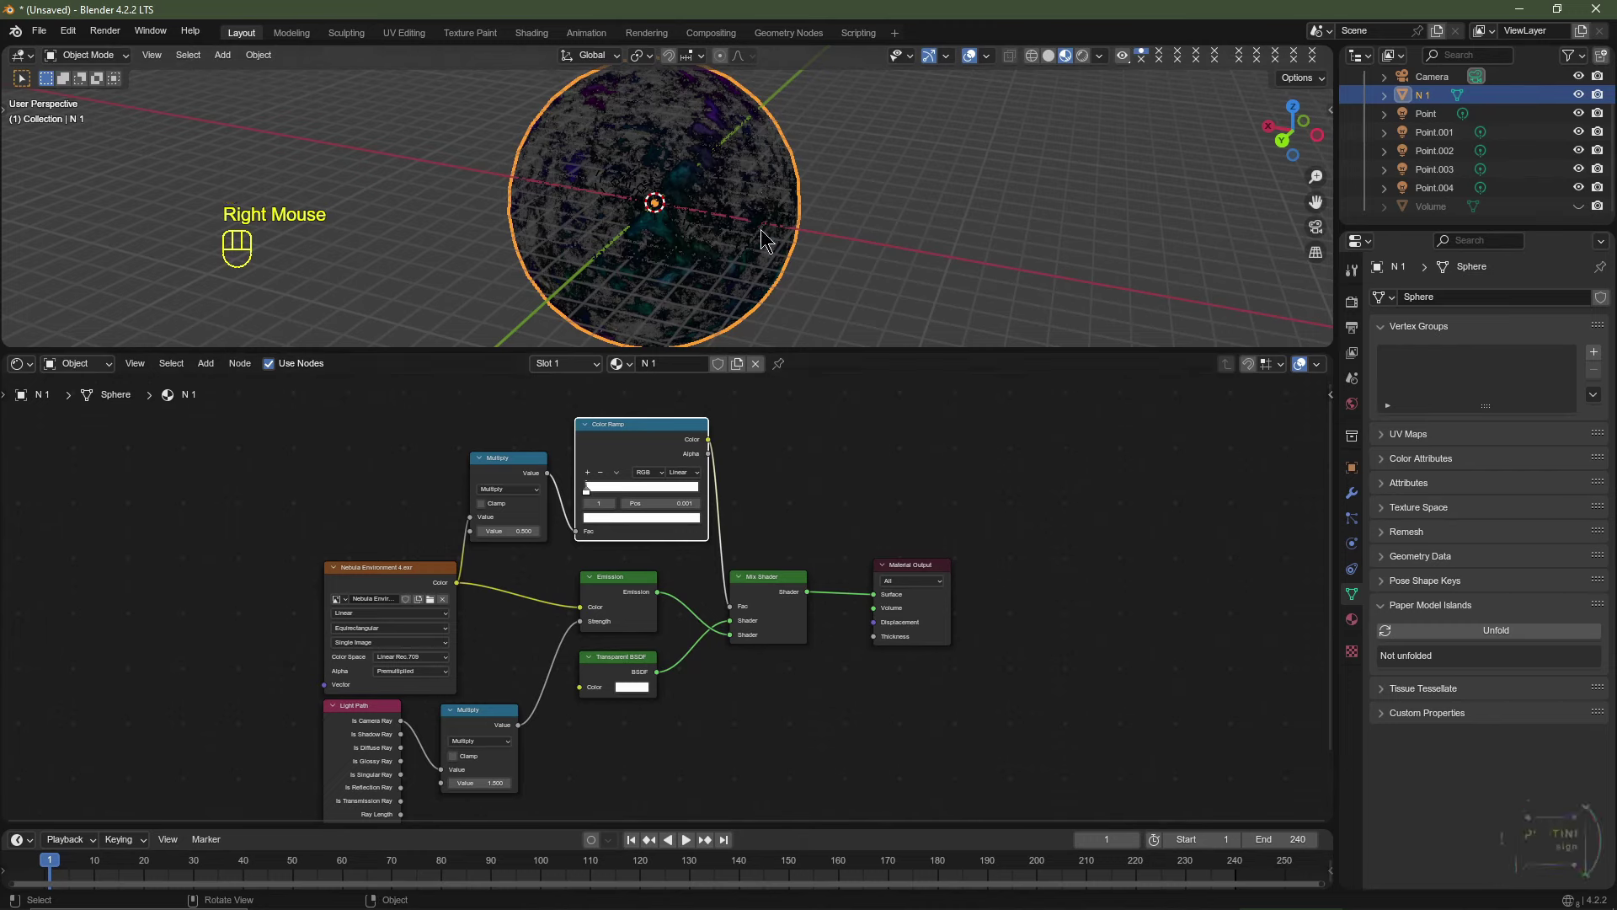
Duplicate the N 1 sphere in place, scaling the copy by a factor of 2 with its scale applied.
key(shift+d)
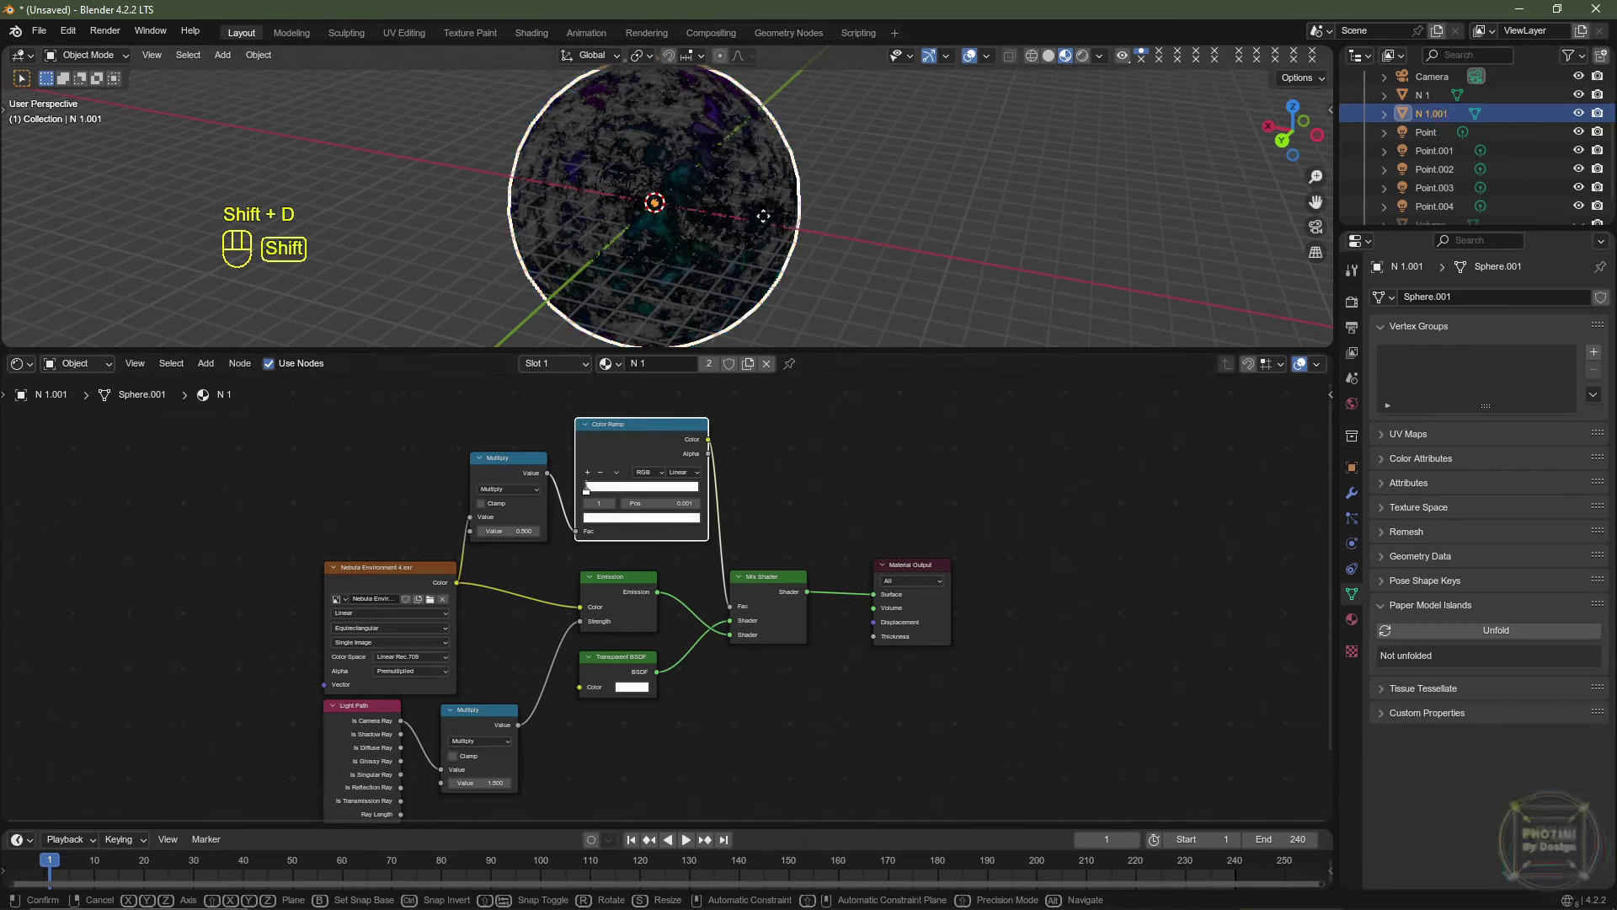
right_click(857, 182)
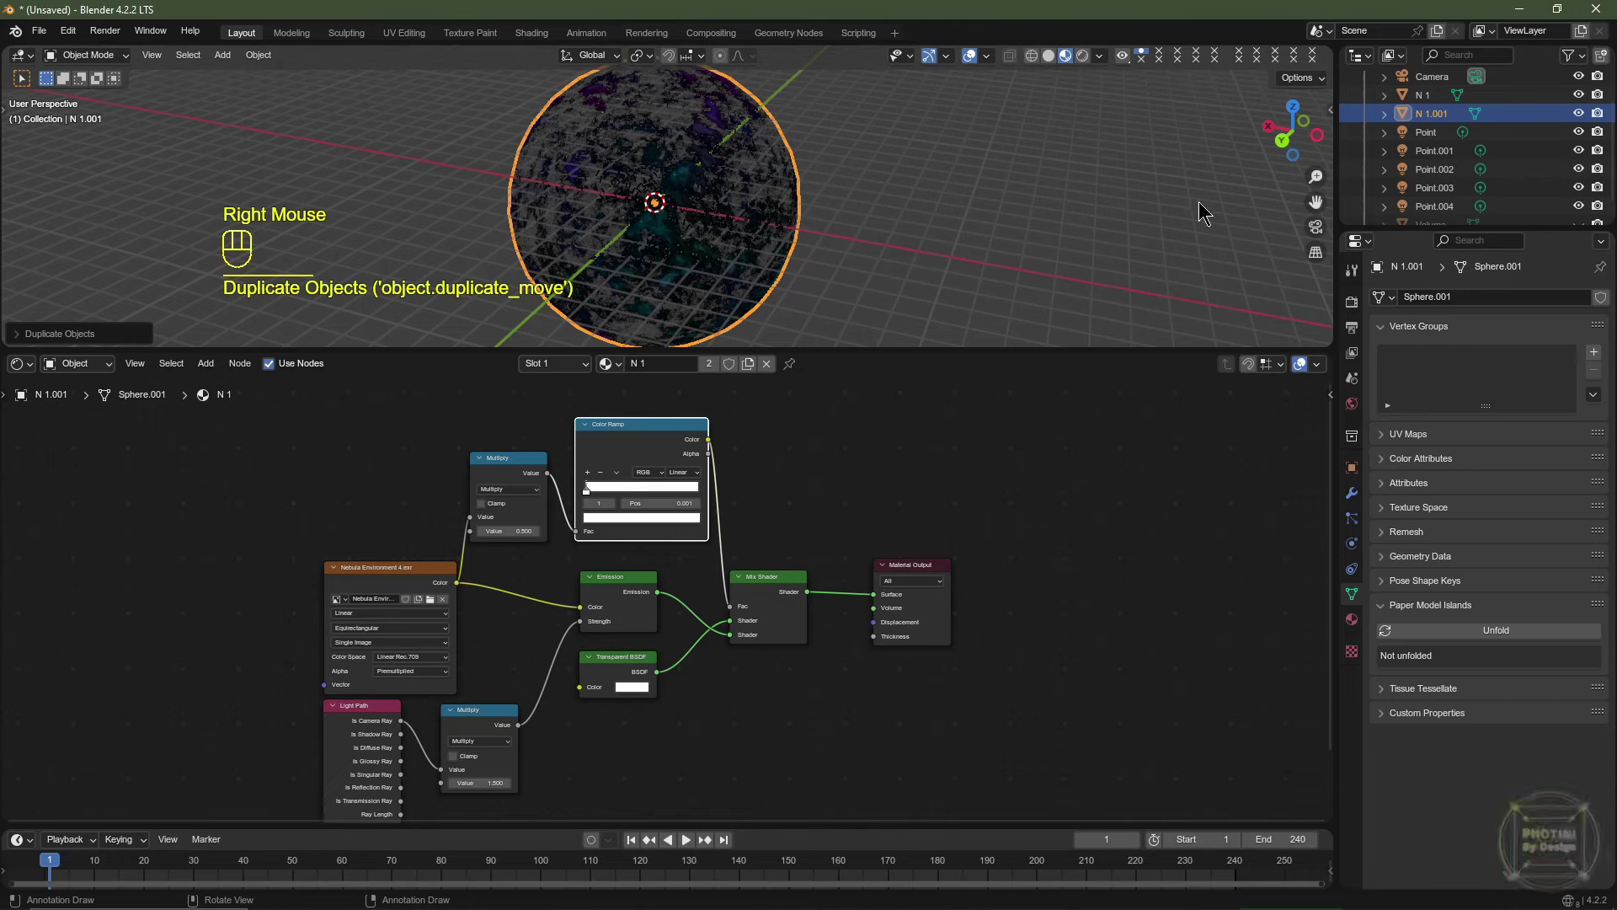
text(s)
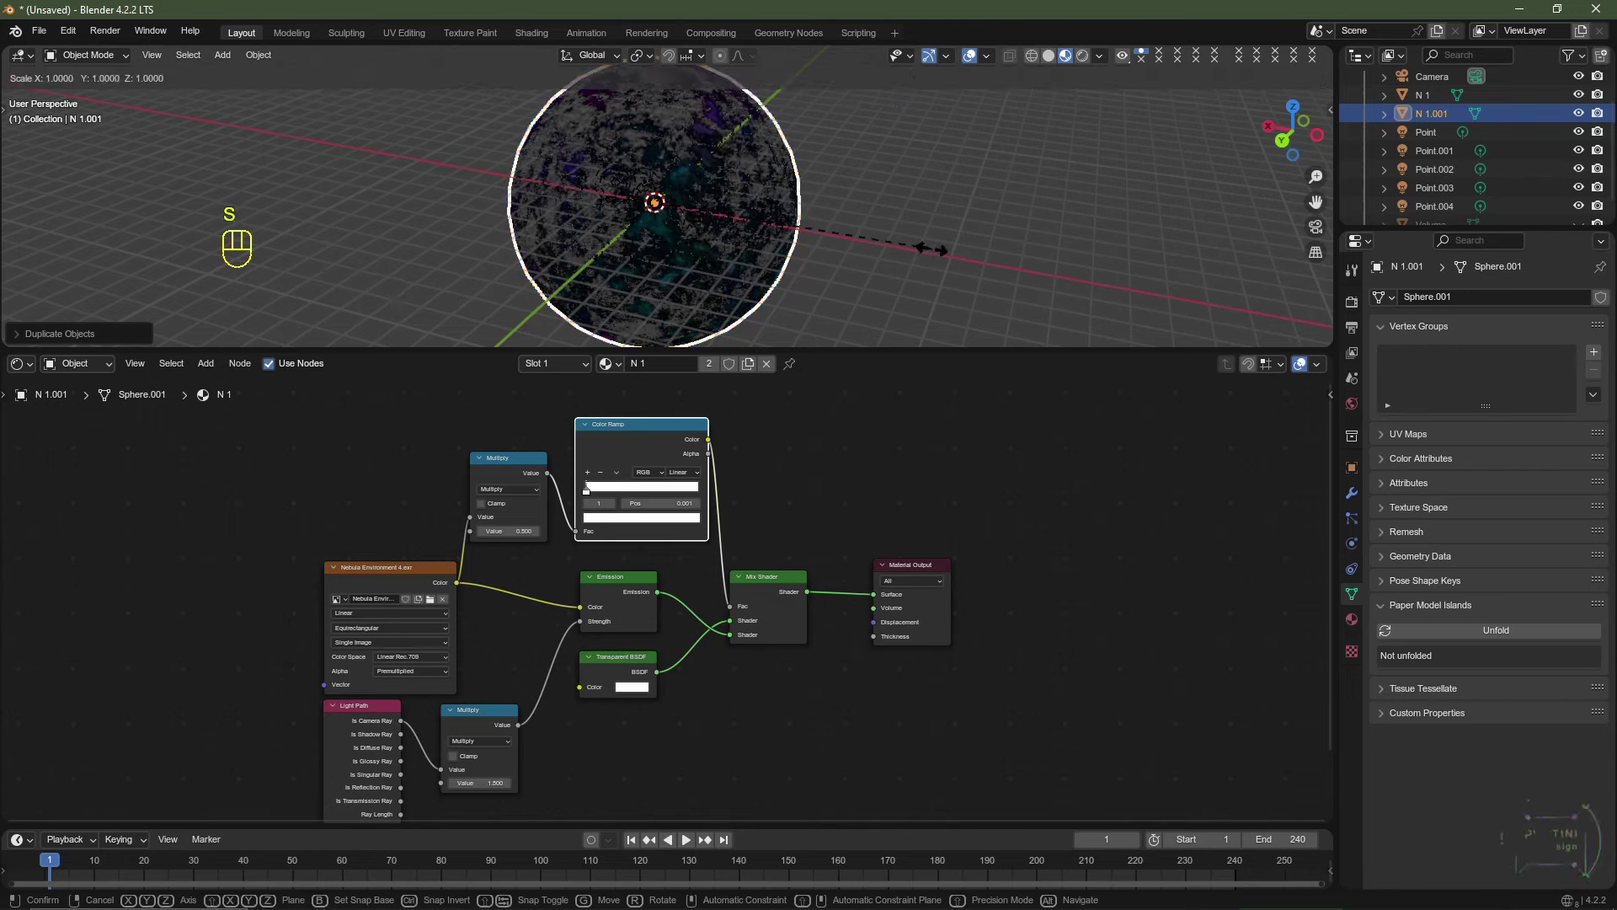
text(2)
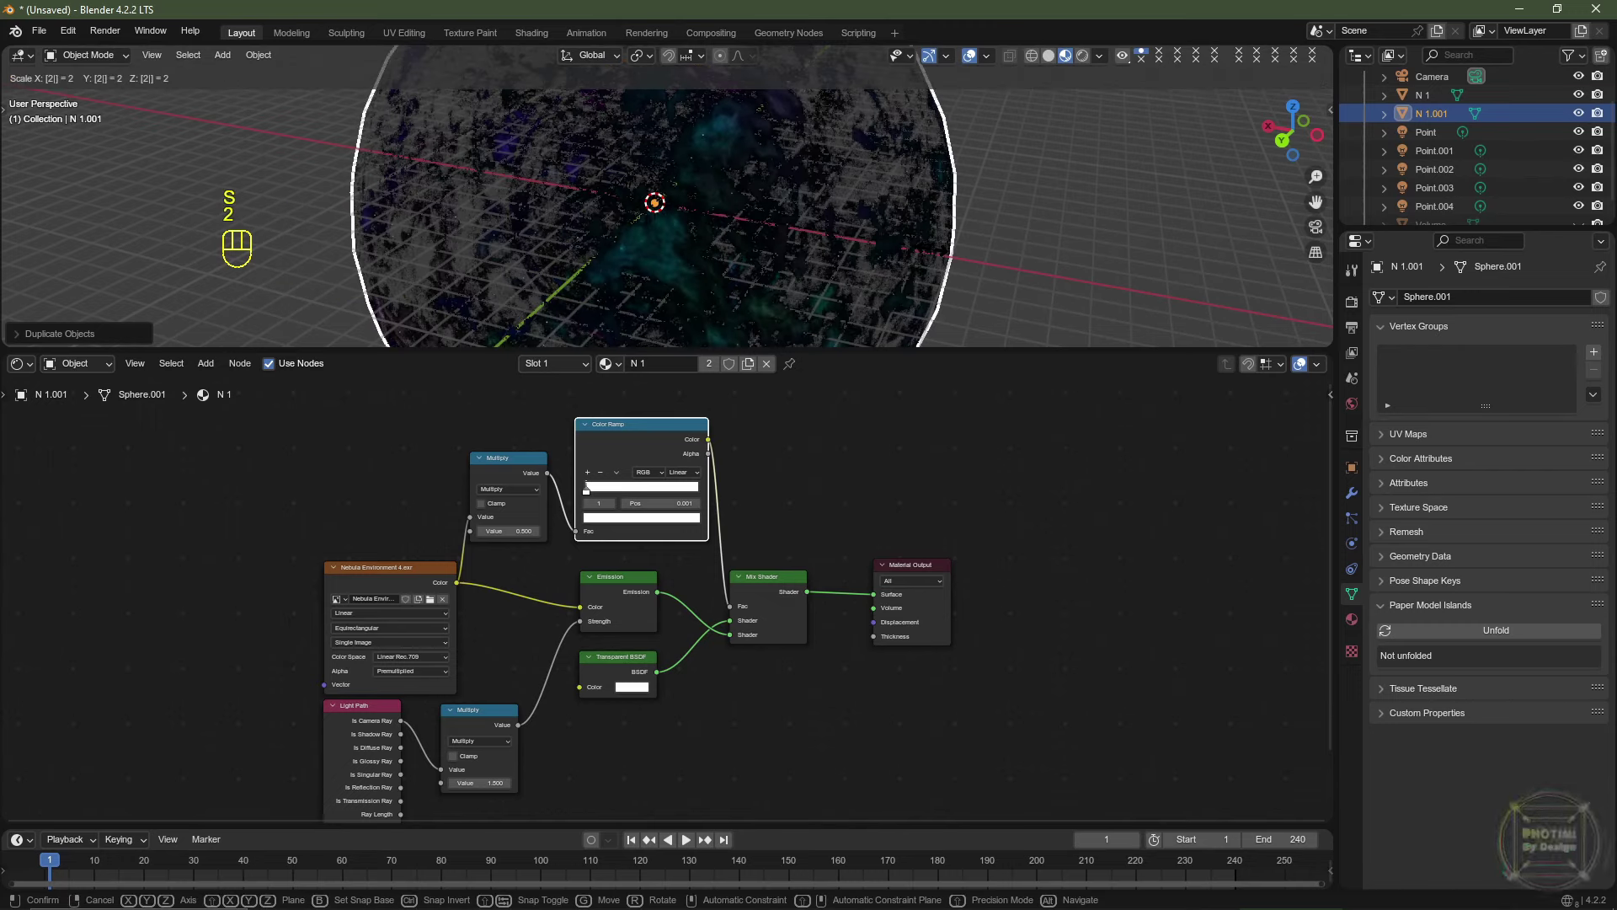
key(Return)
key(ctrl+a)
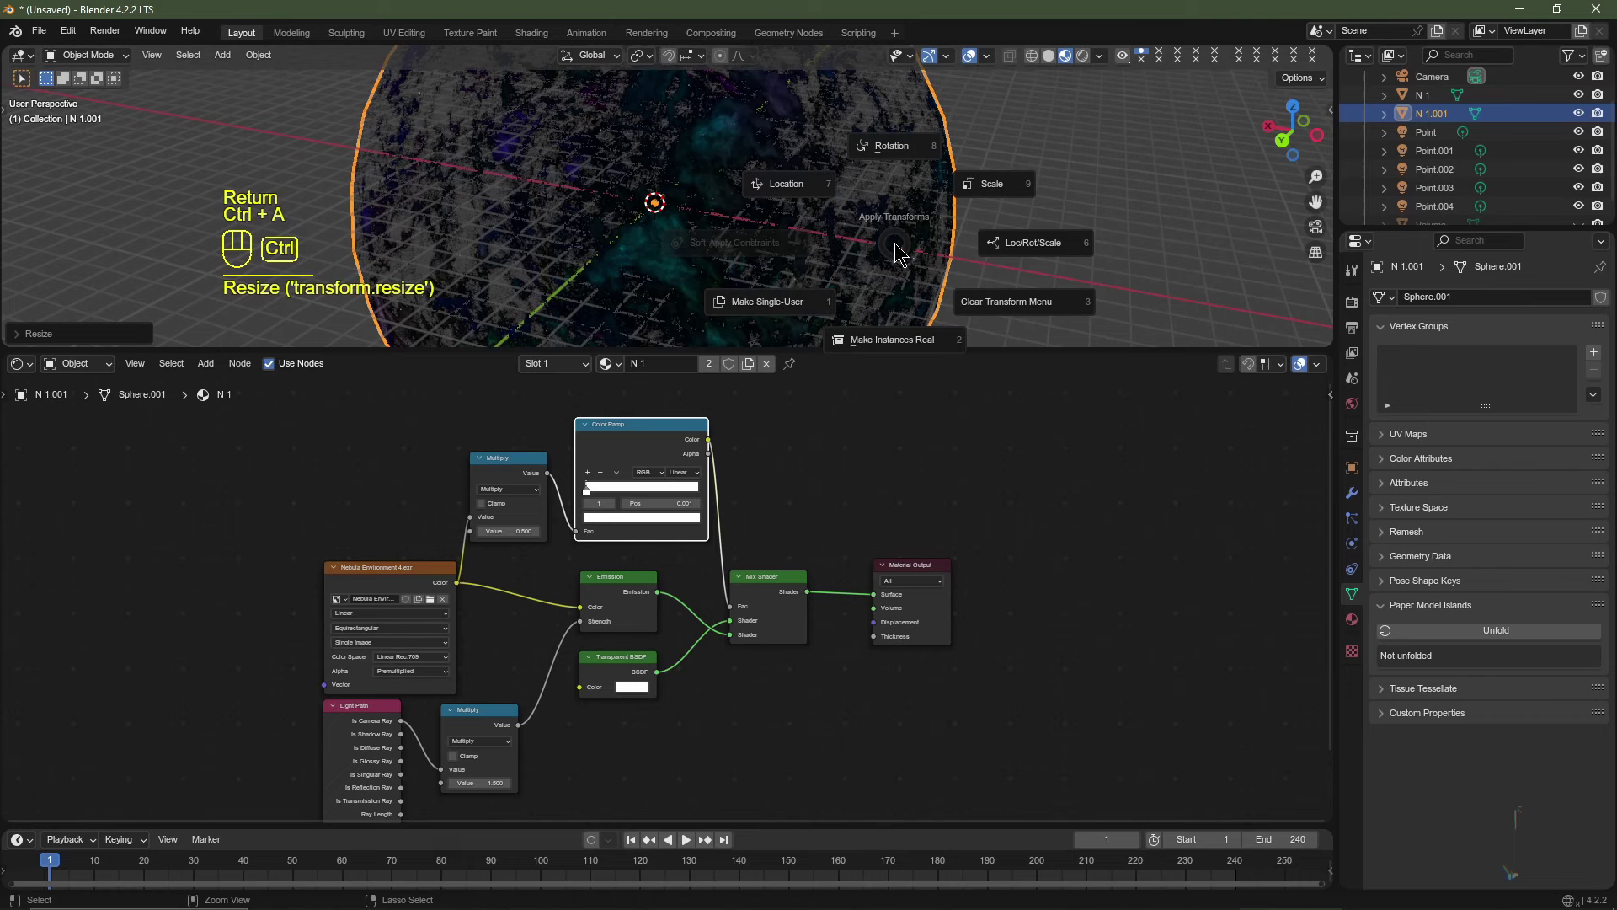
click(971, 194)
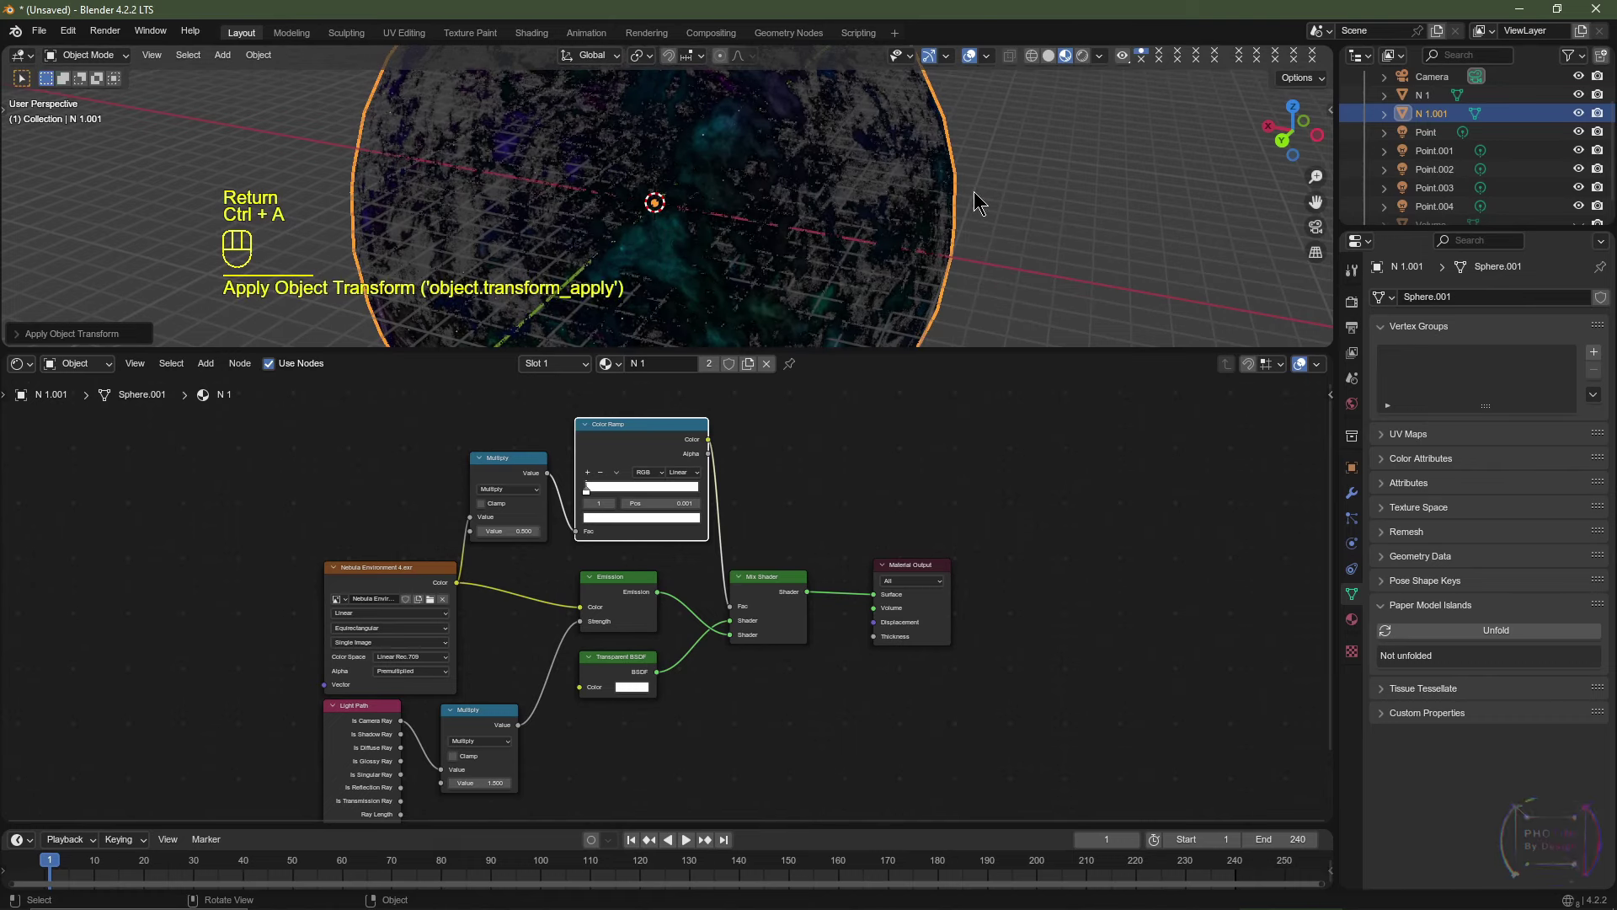
Make the duplicated sphere's material a single-user copy and rename it N 2.
click(713, 367)
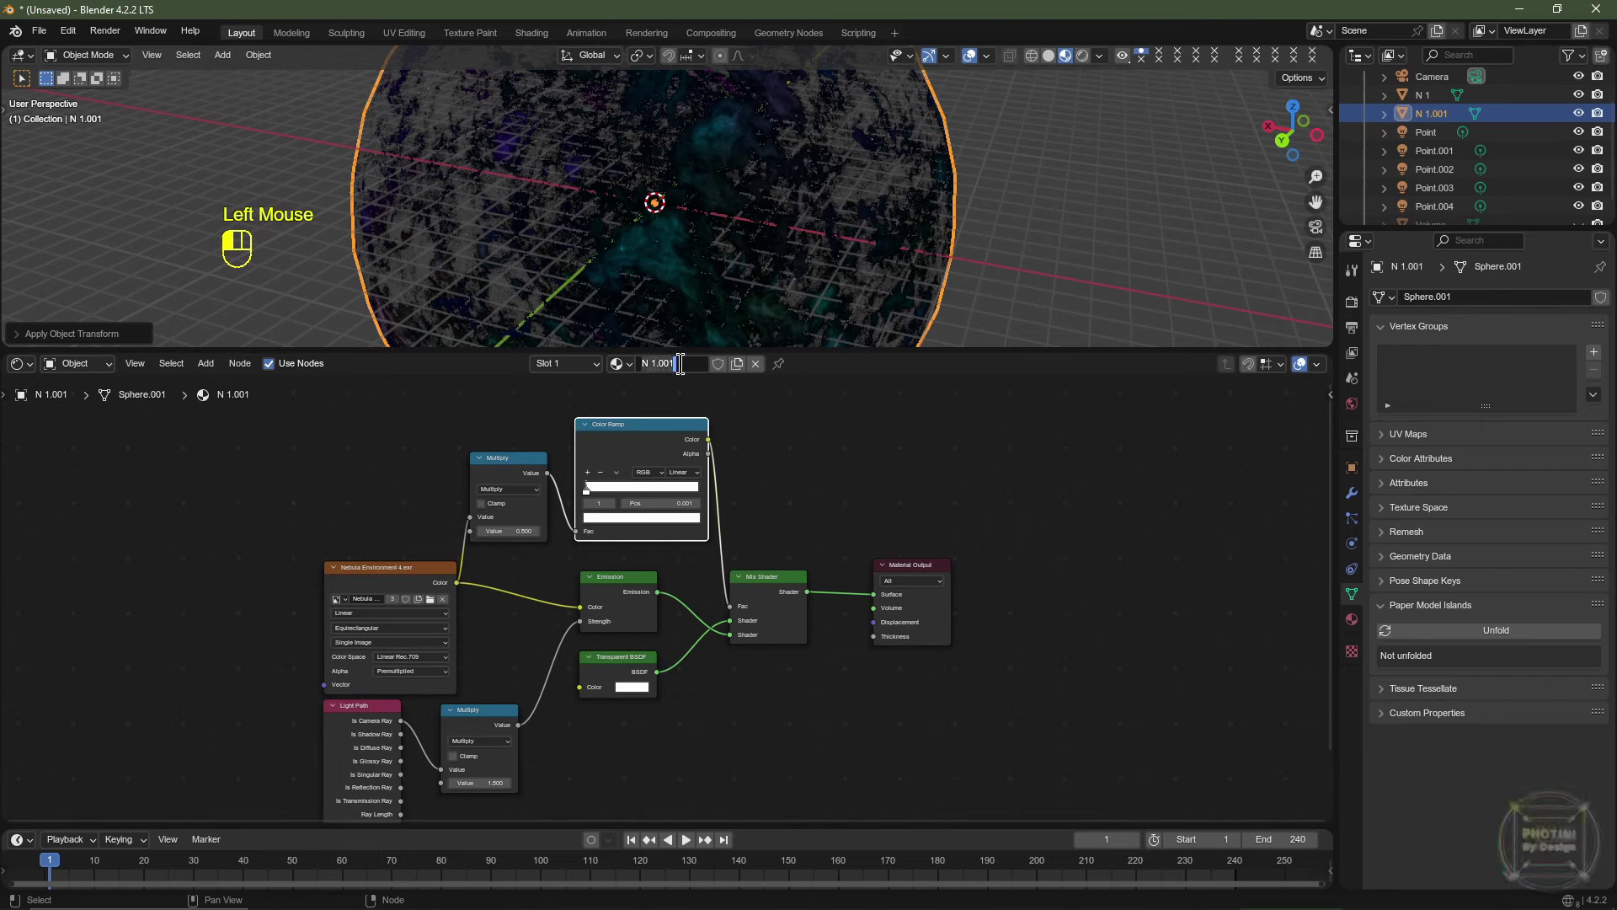
key(BackSpace)
key(BackSpace)
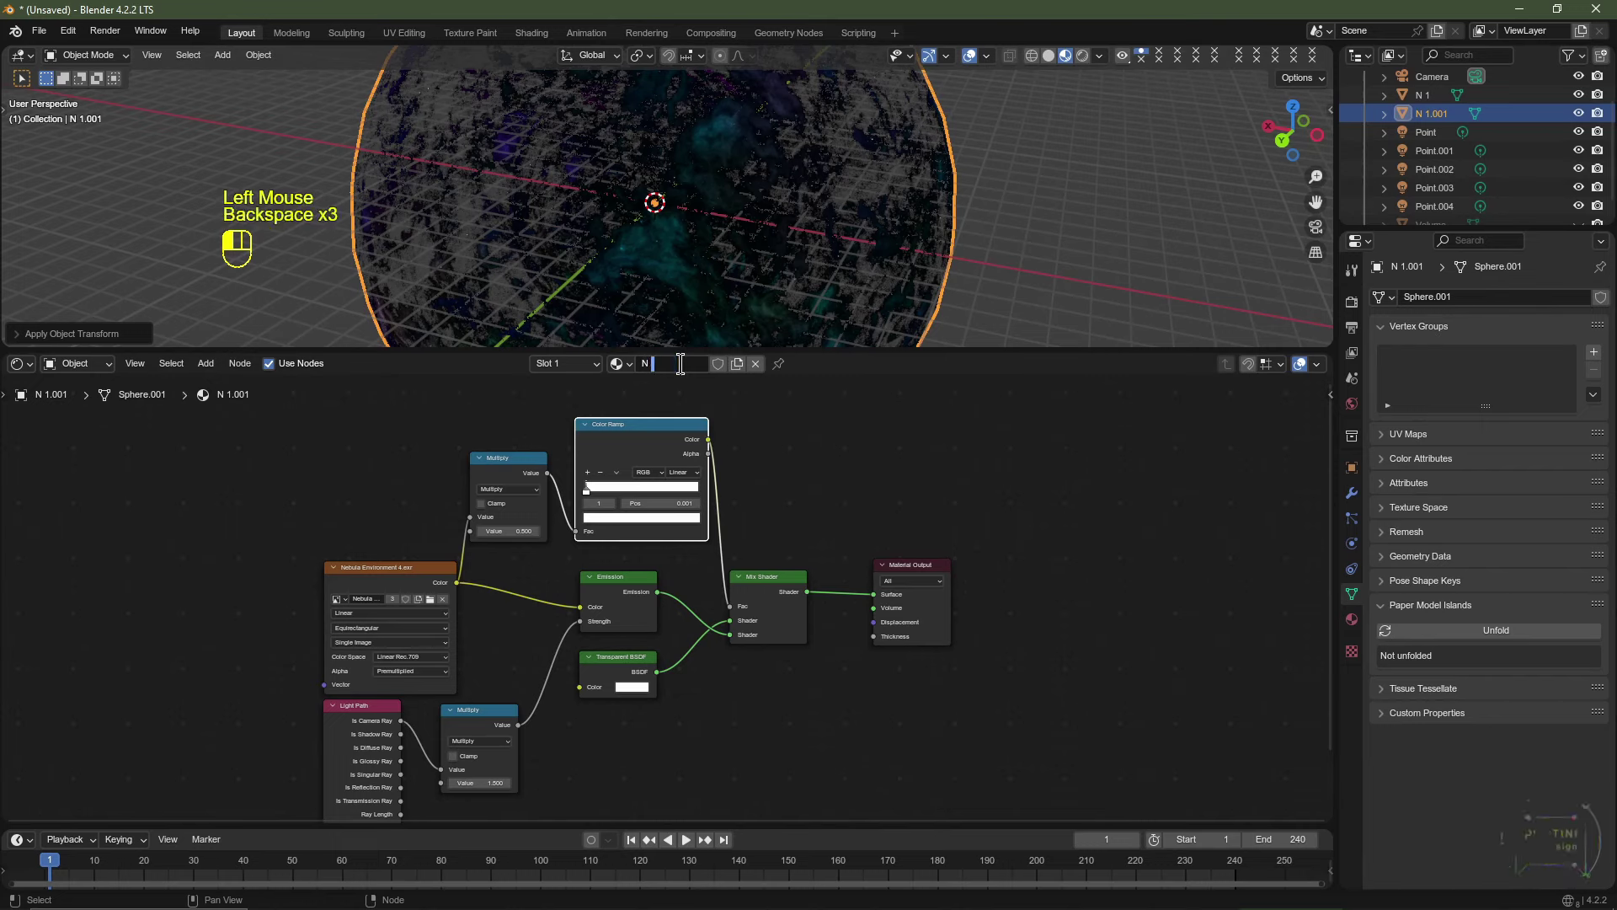
text(2)
key(Return)
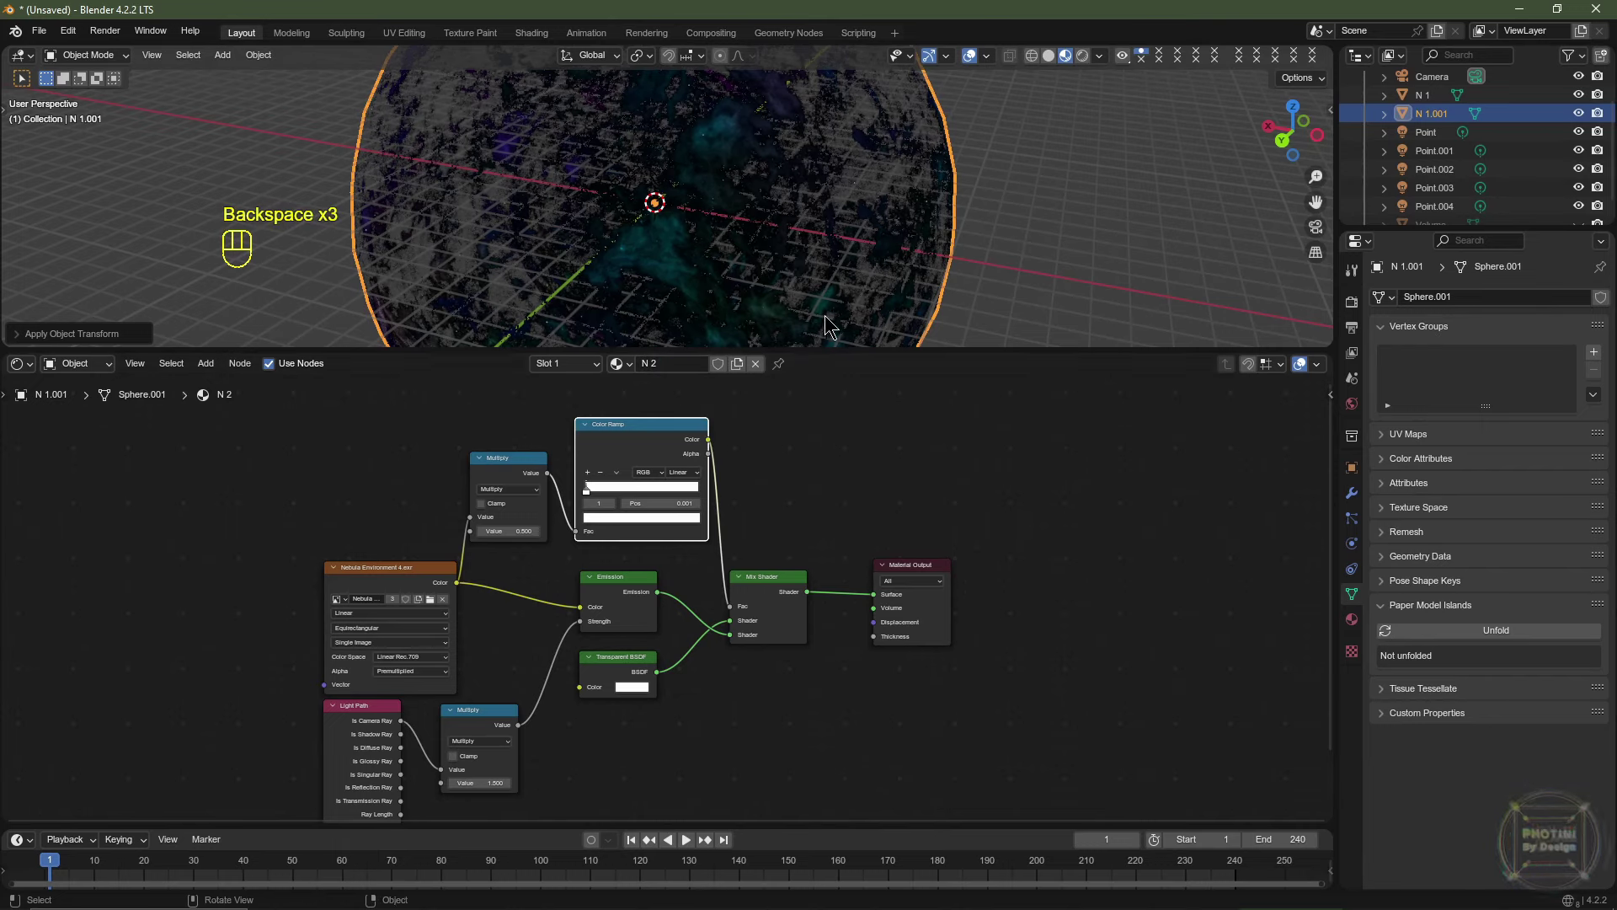
Rename the duplicated sphere object as N 2.
scroll(1448, 152, up, 2)
double_click(1448, 152)
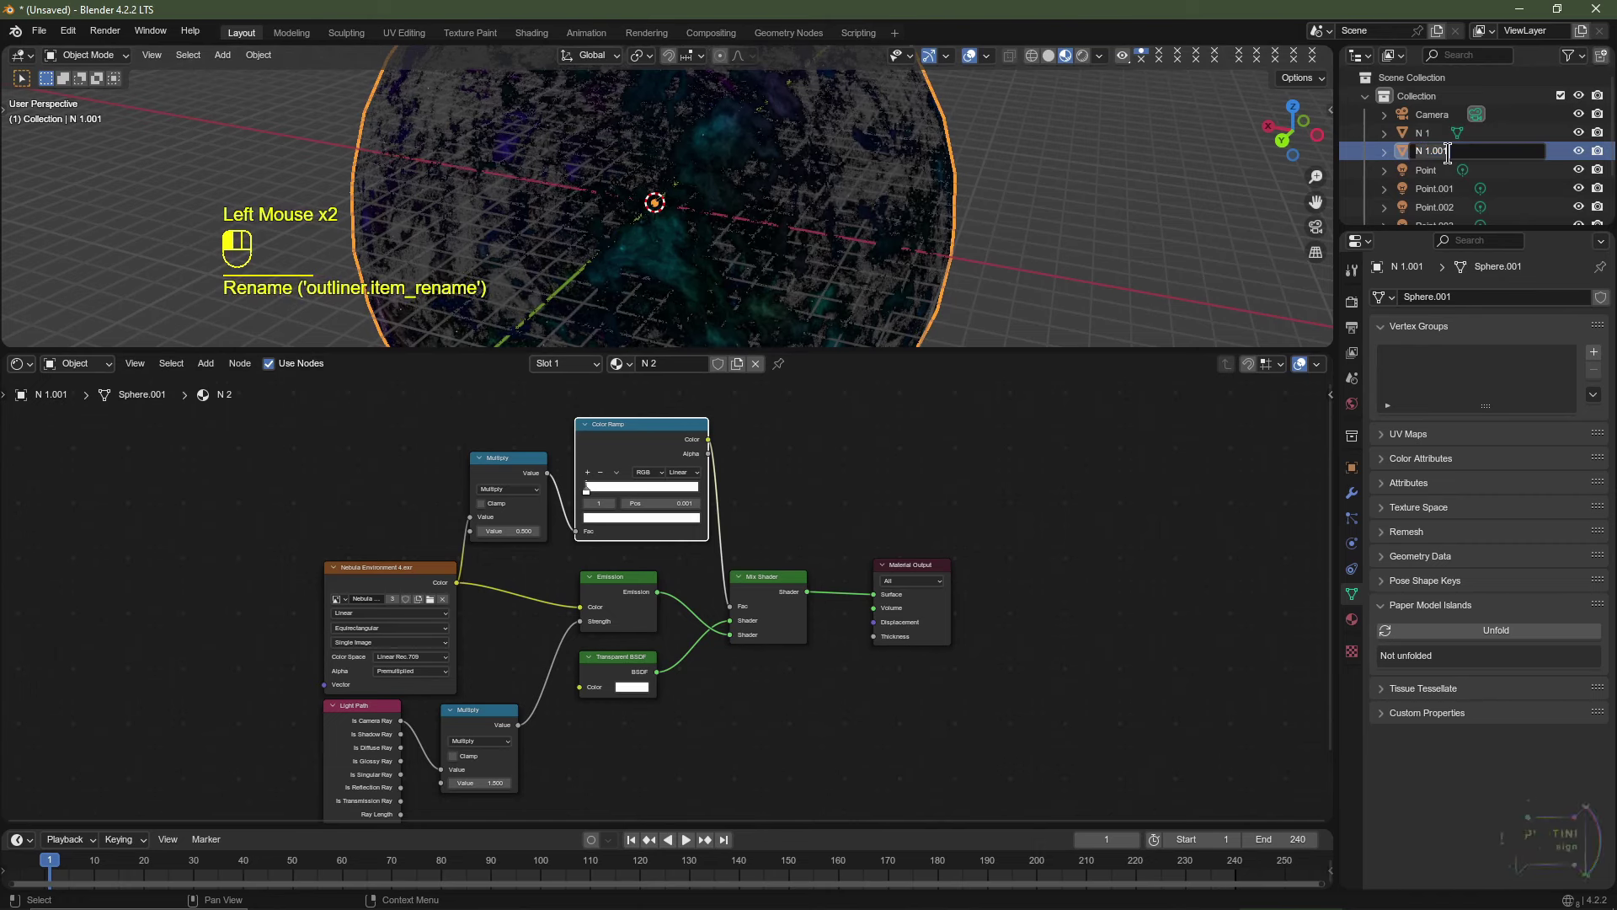
key(BackSpace)
key(BackSpace)
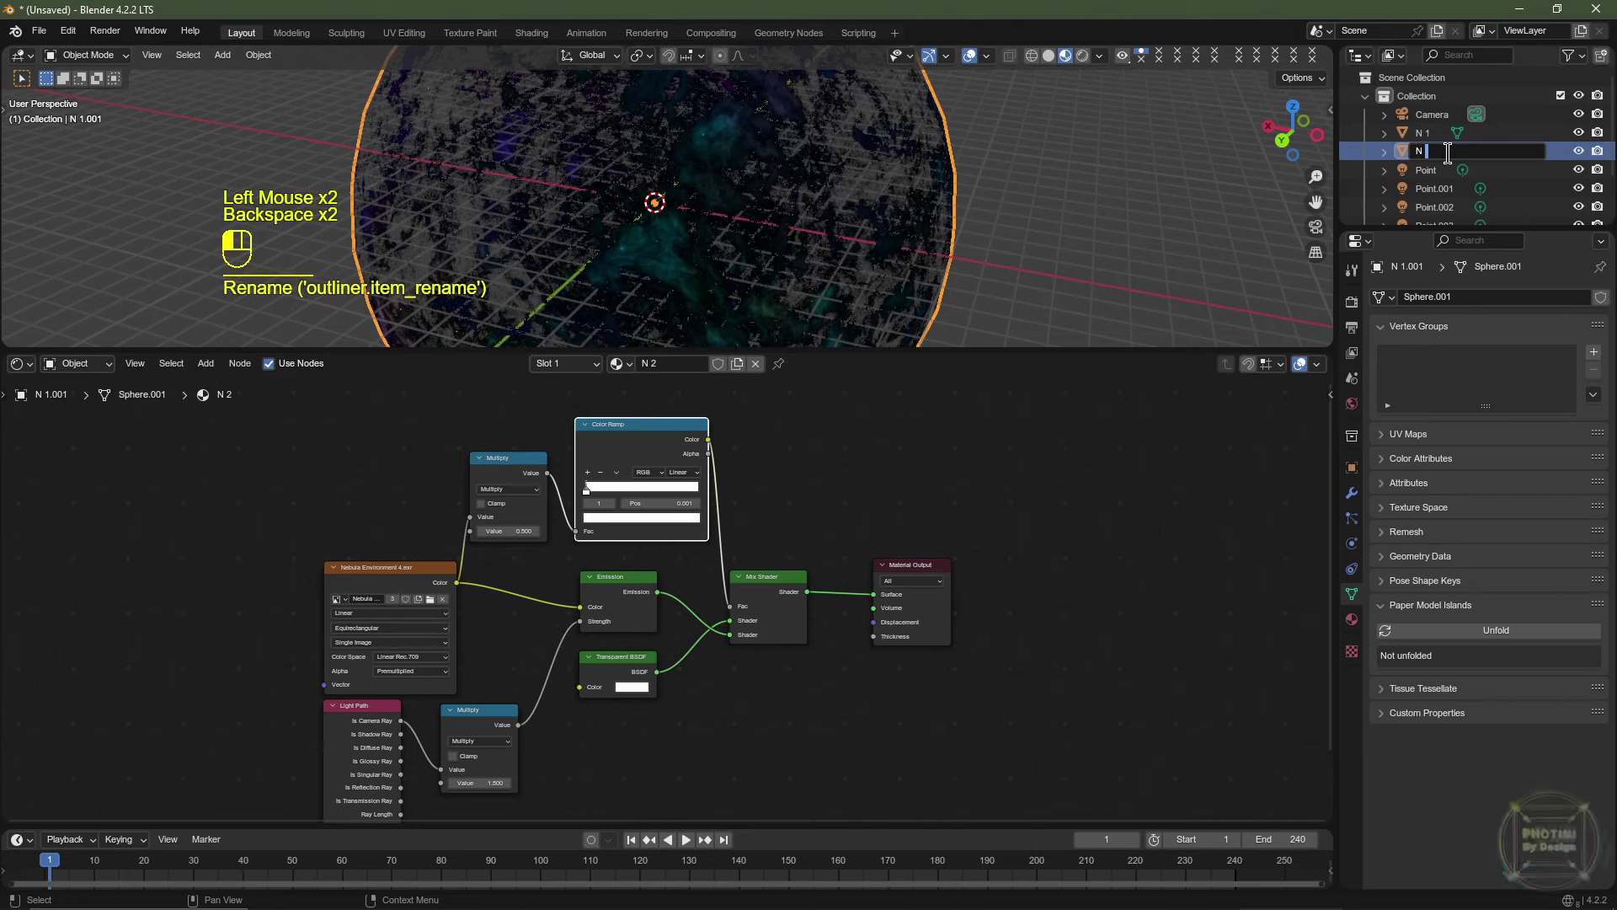
text(2)
key(Return)
Replace the environment texture image in the N 2 material with Nebula Environment 1.exr.
scroll(706, 589, down, 2)
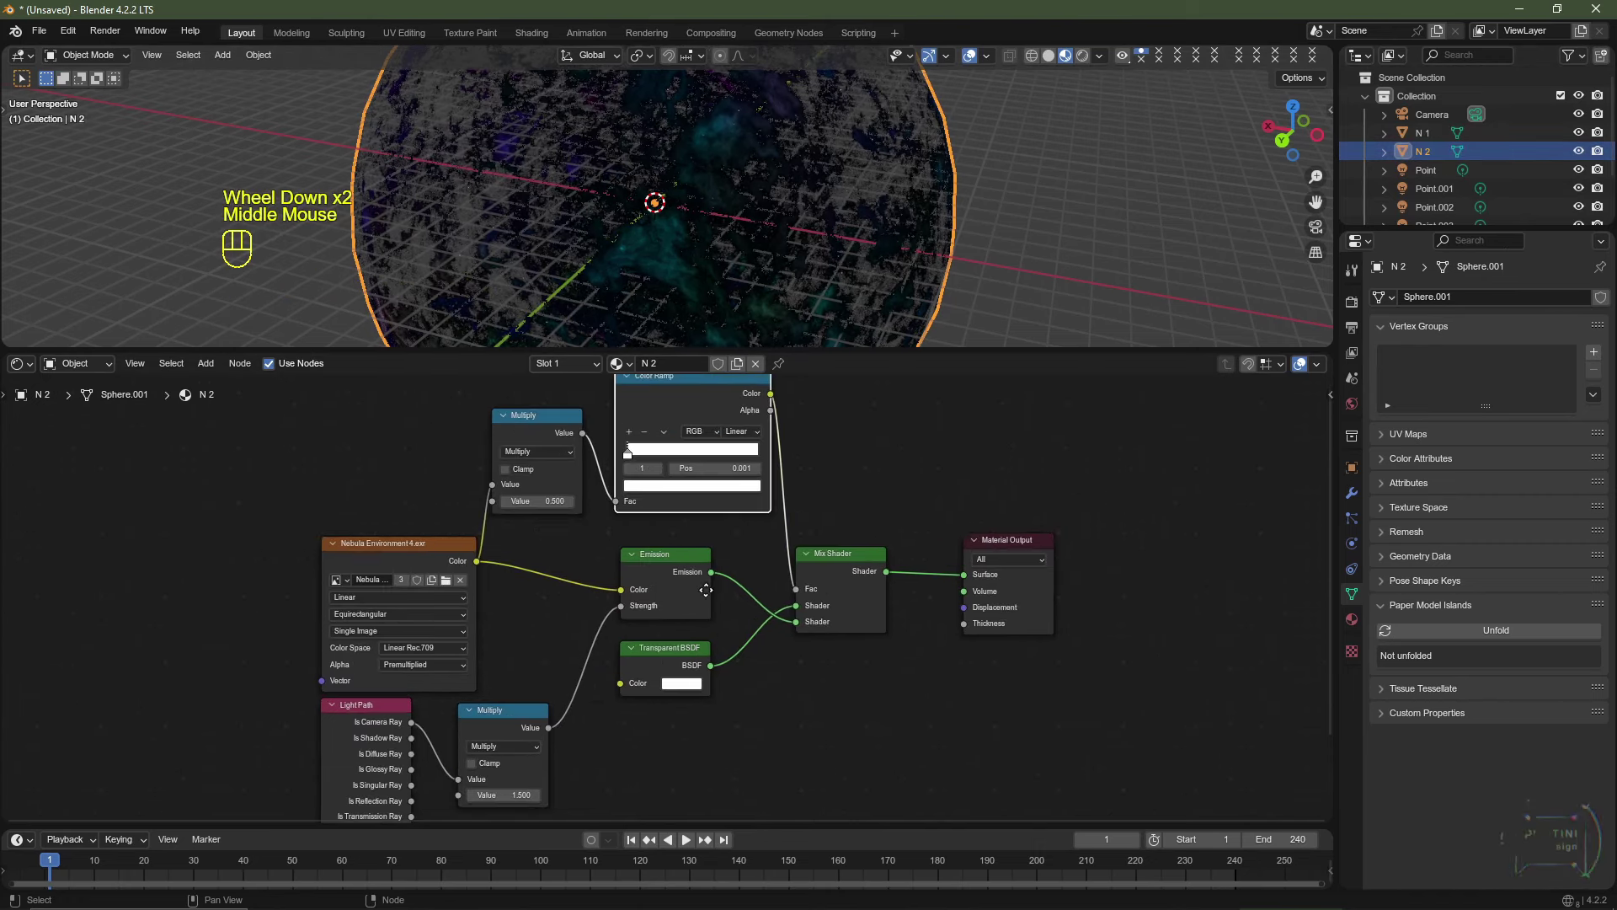
middle_drag(706, 590, 641, 590)
scroll(461, 594, up, 2)
middle_drag(226, 541, 308, 531)
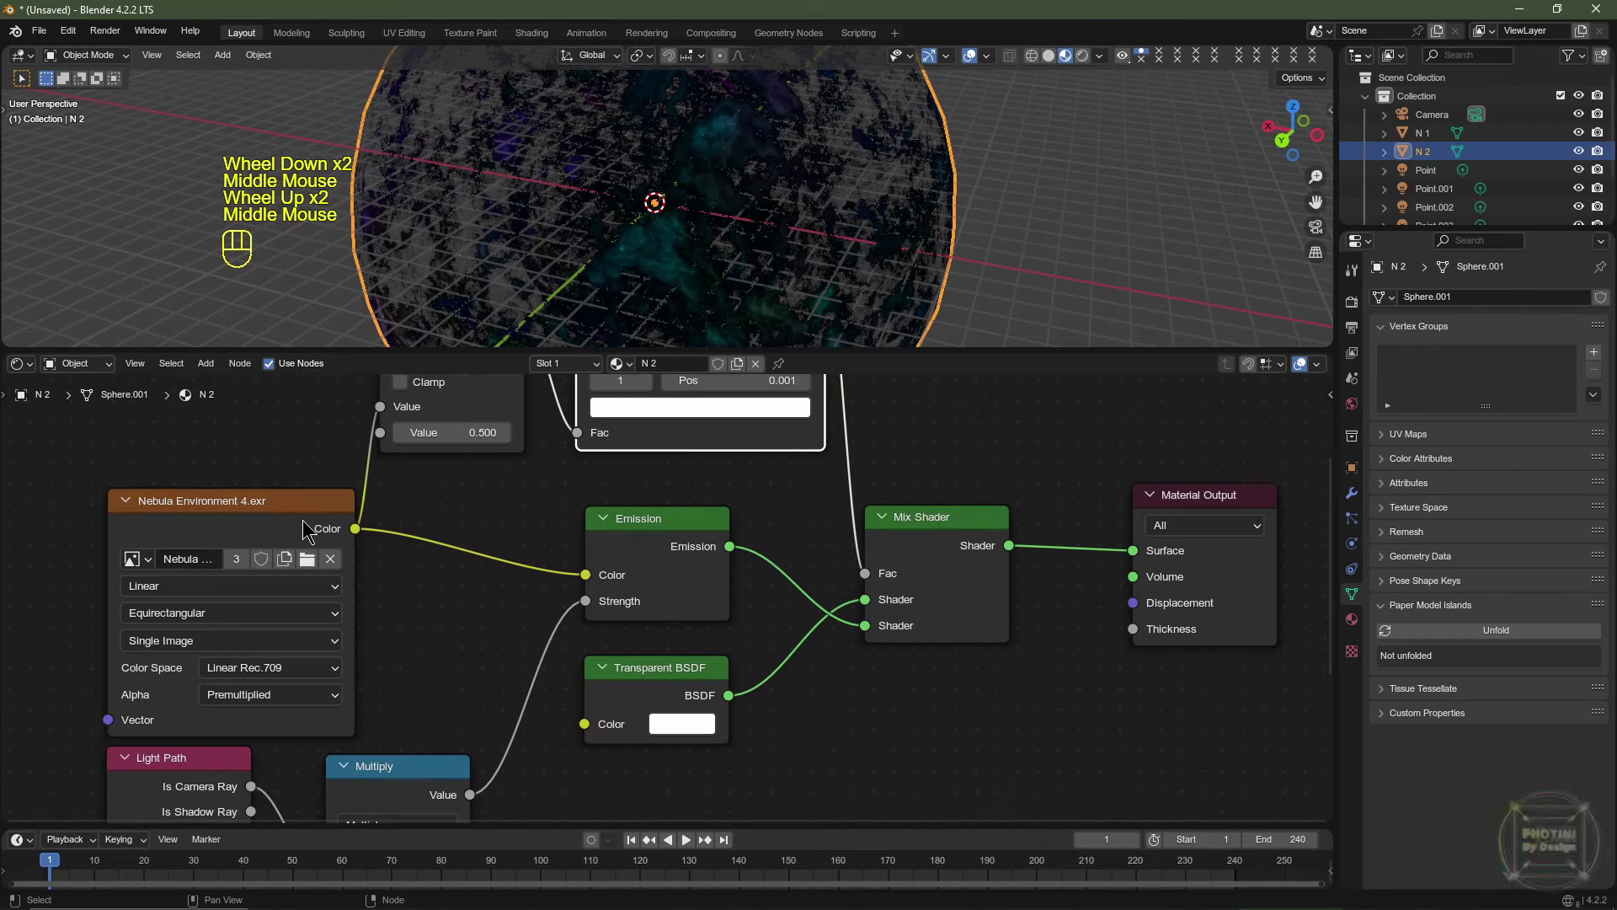
key(ctrl+z)
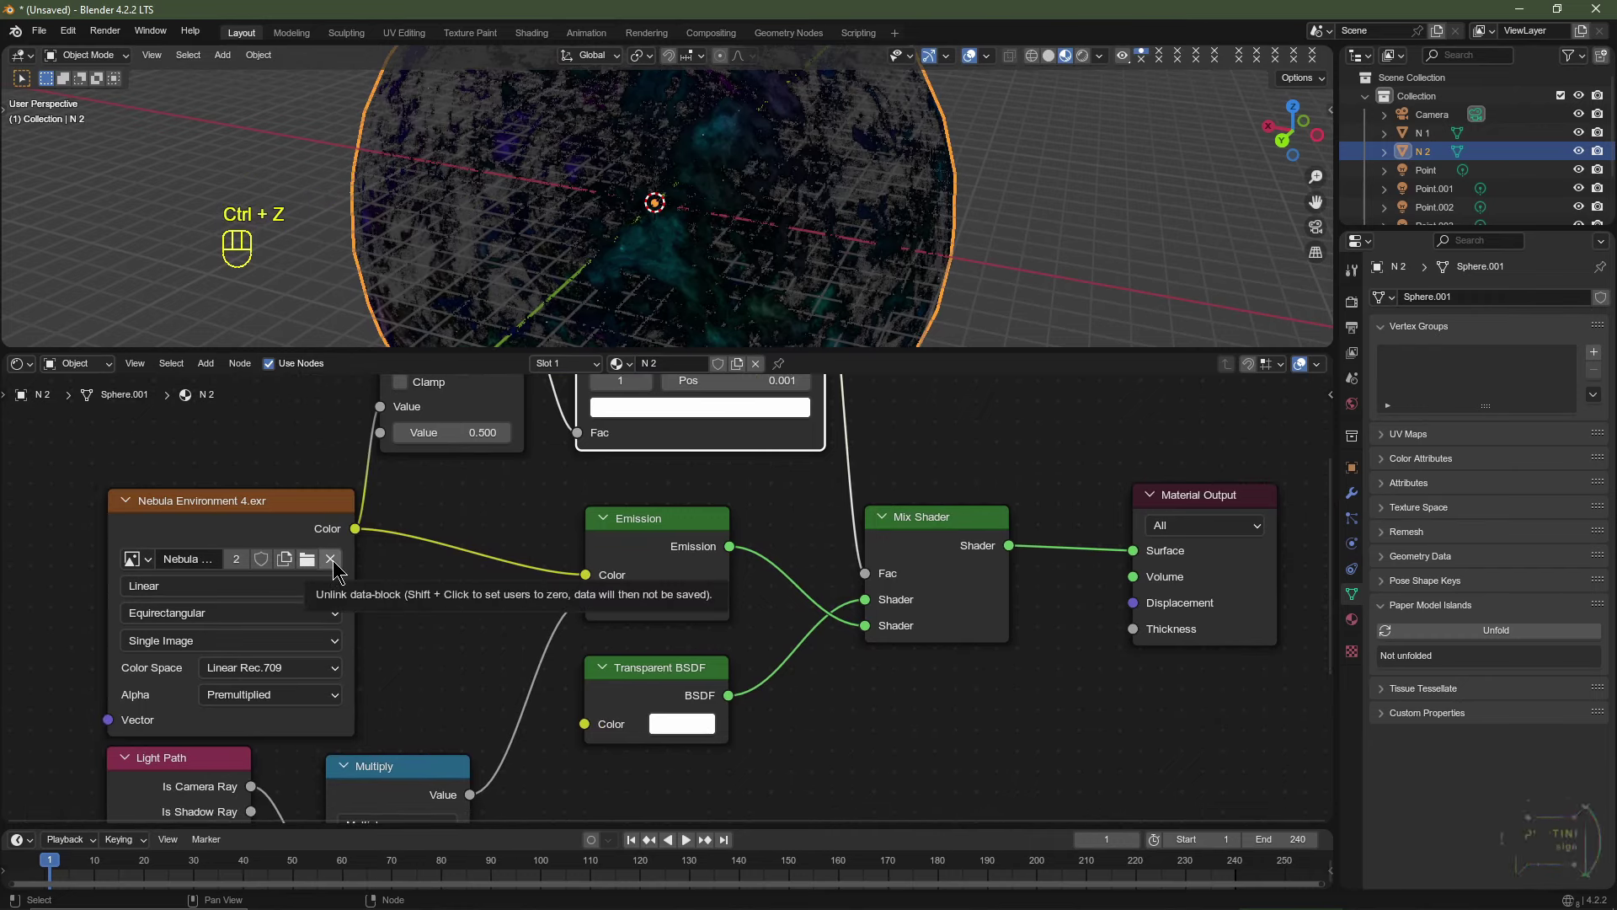
click(331, 560)
click(324, 564)
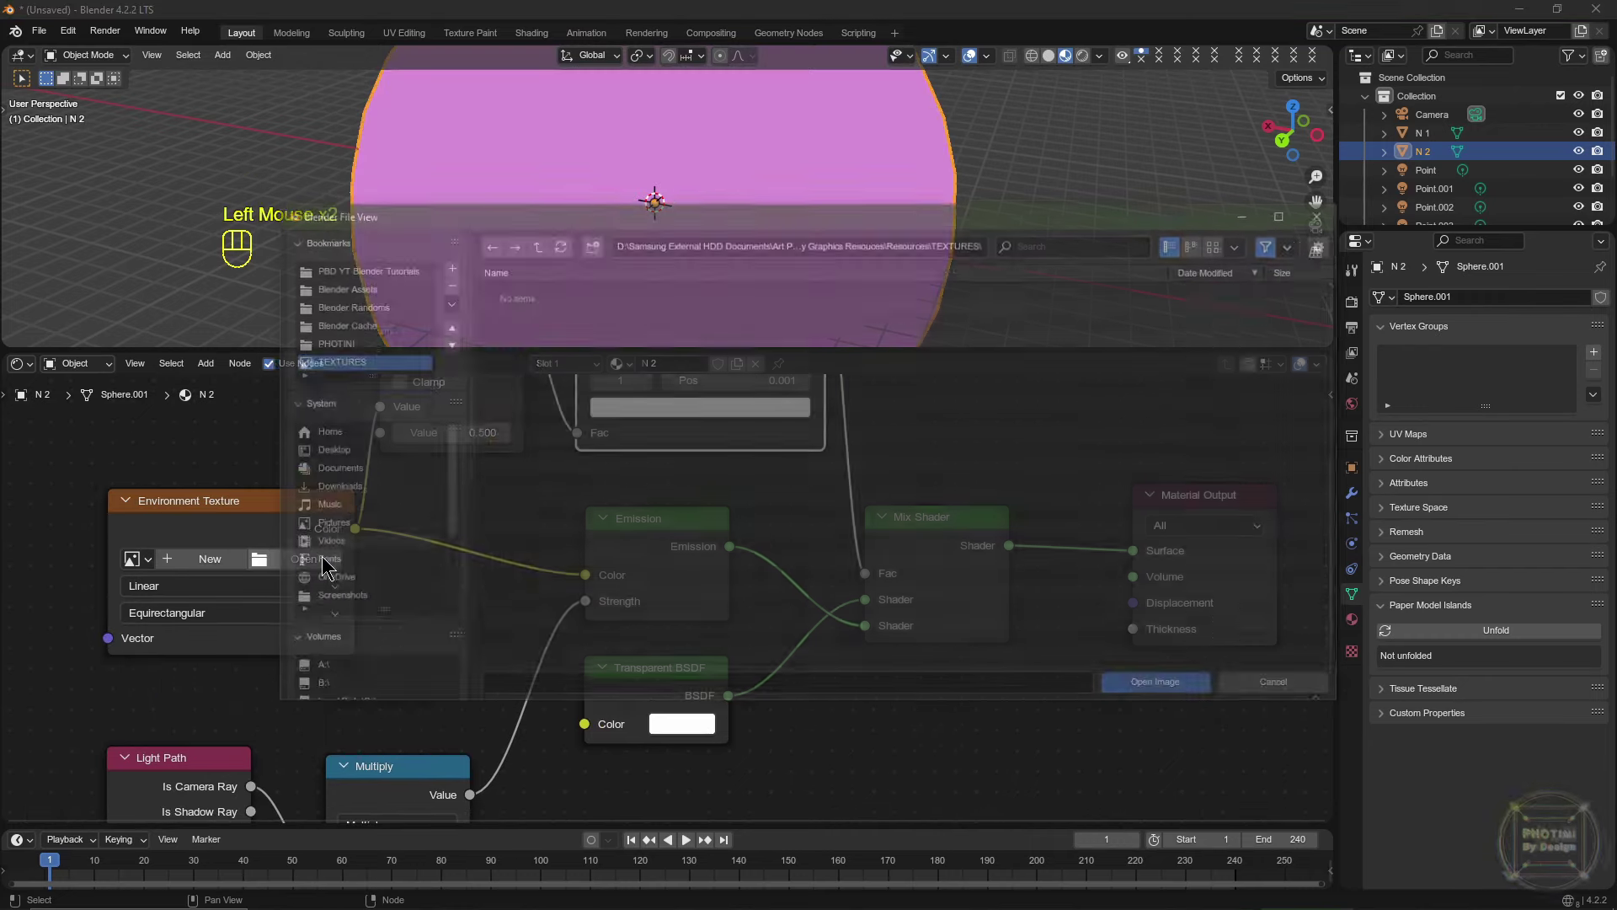
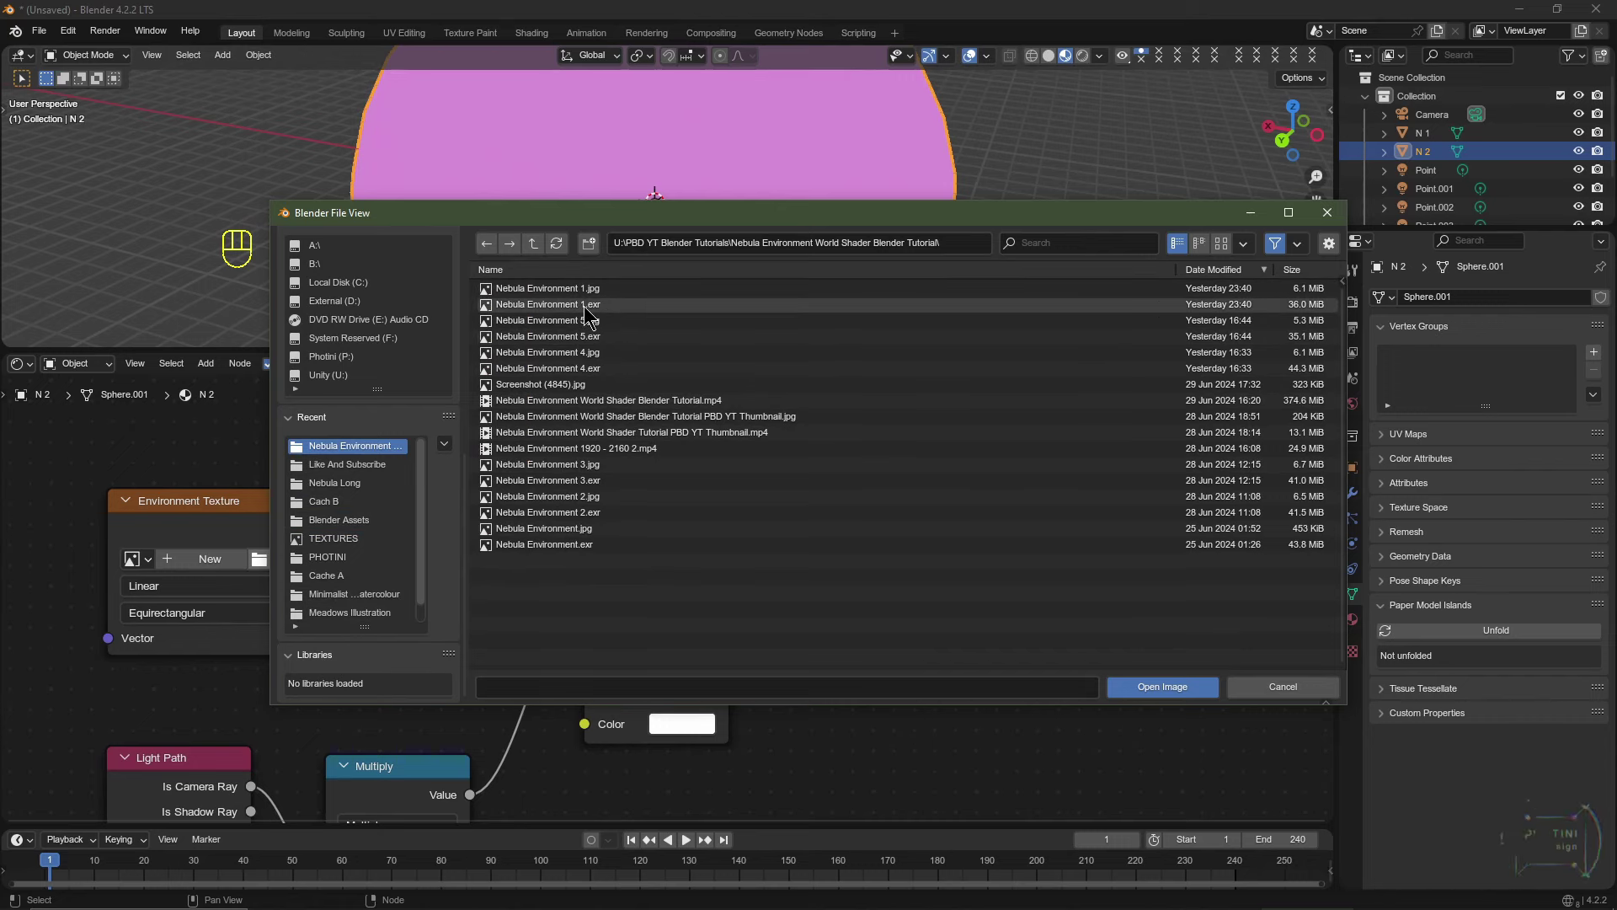
click(587, 307)
click(1177, 684)
Inspect the nested nebula spheres from inside and outside in rendered and material preview shading, with overlays toggled off and on.
scroll(876, 252, up, 3)
scroll(877, 252, down, 3)
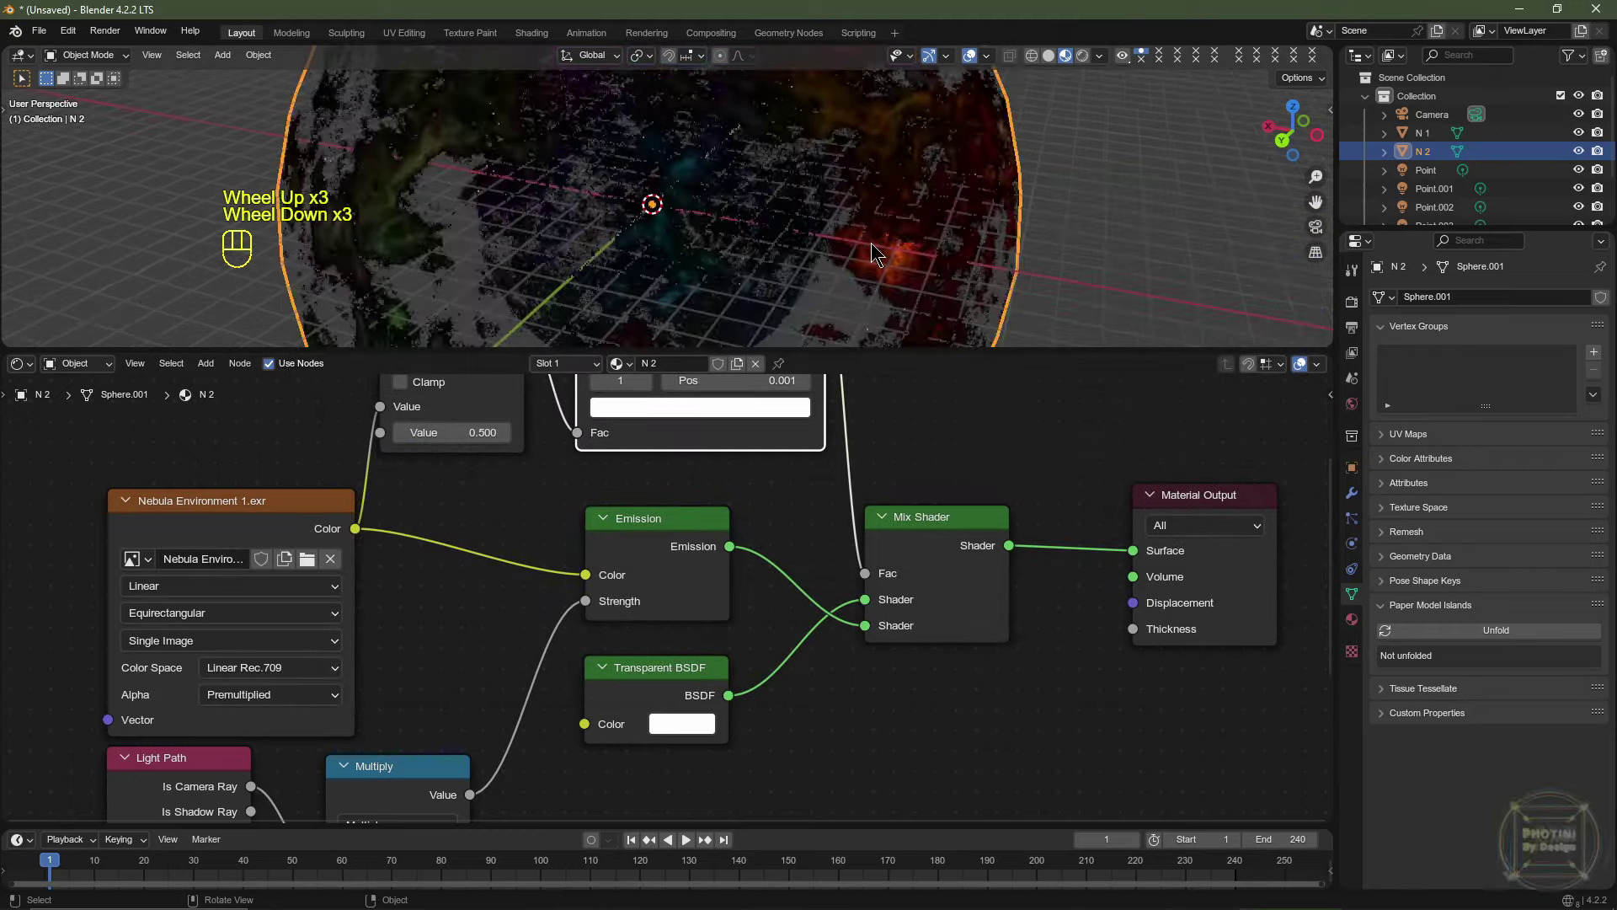
middle_drag(876, 253, 1011, 109)
scroll(926, 194, up, 6)
scroll(1042, 80, down, 1)
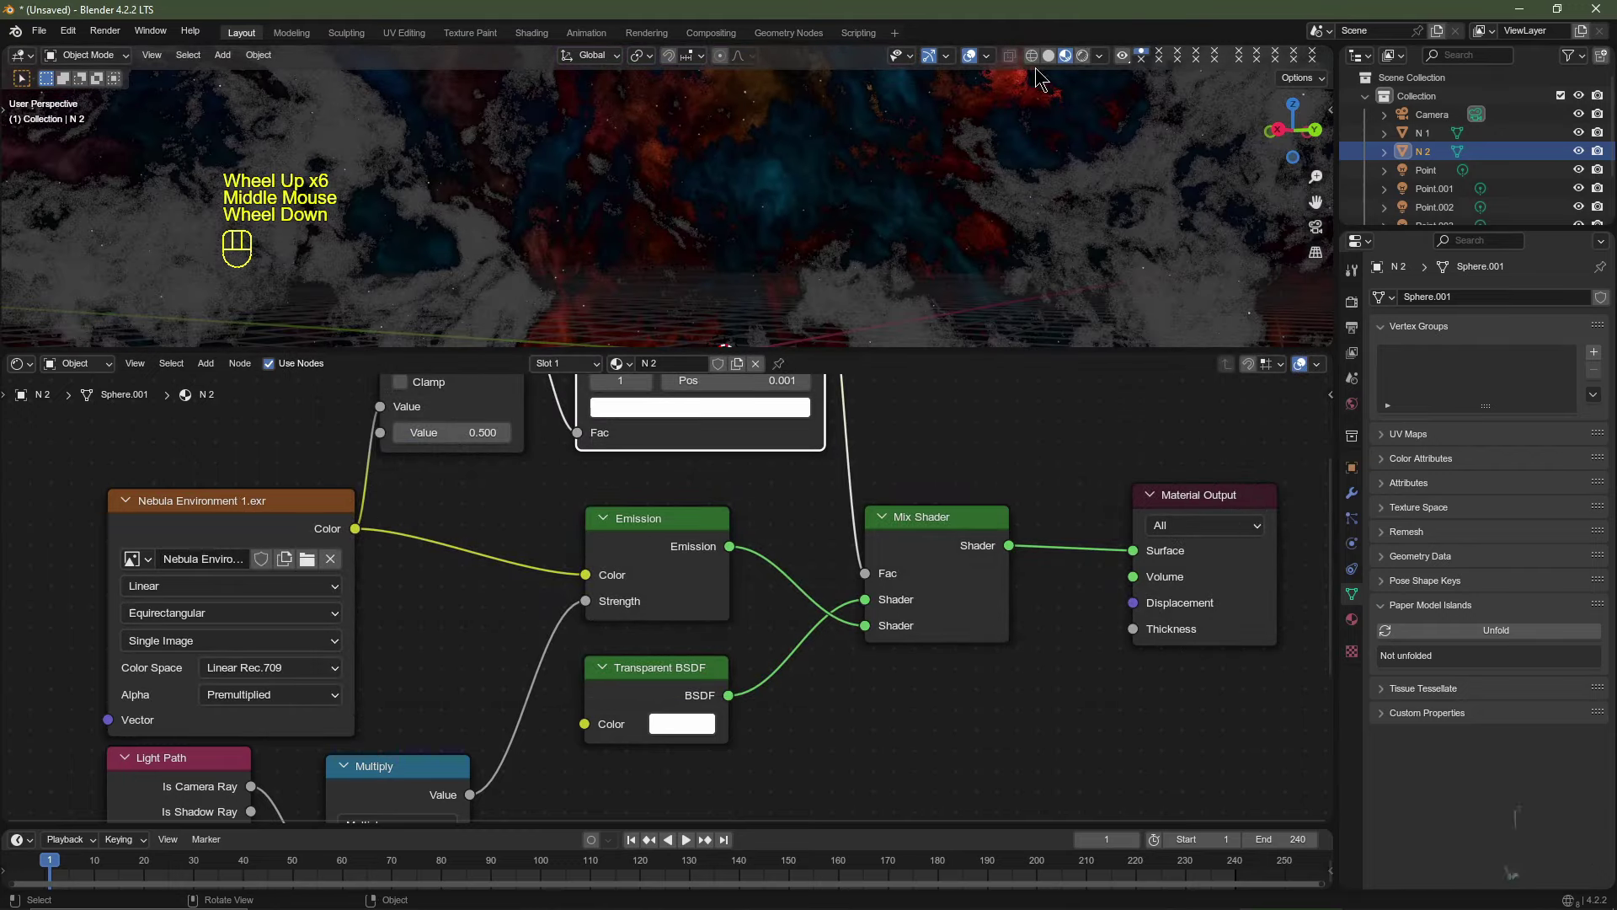
click(1083, 55)
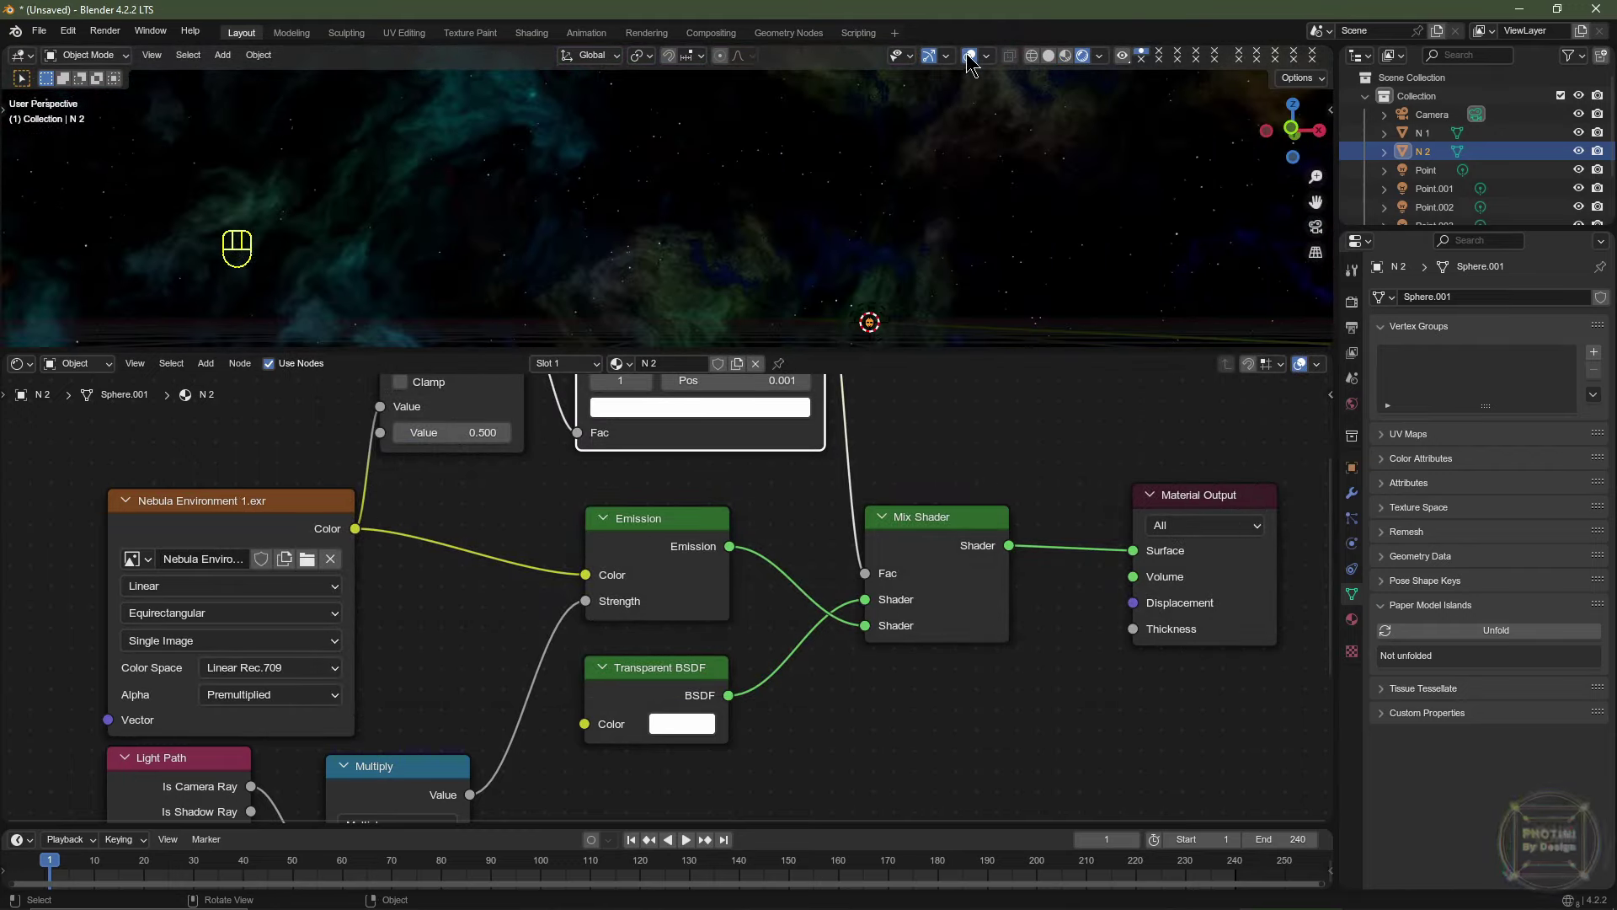
click(970, 58)
mouse_move(817, 236)
middle_down()
mouse_move(939, 289)
mouse_move(1076, 275)
mouse_move(1116, 233)
mouse_move(1014, 173)
middle_up()
click(1066, 55)
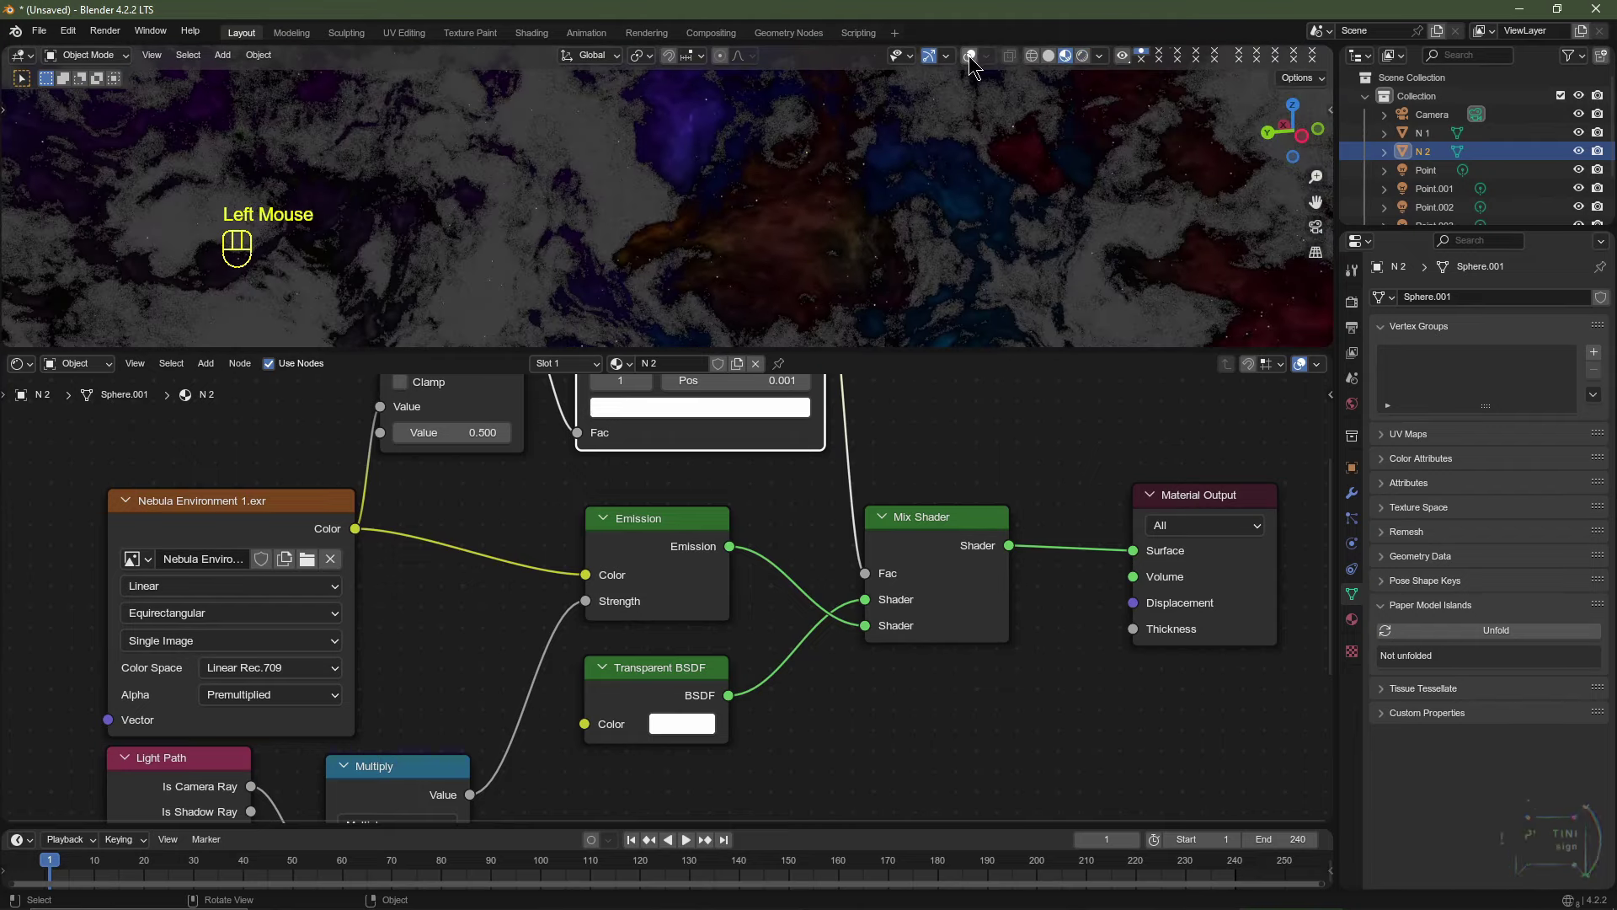
click(970, 57)
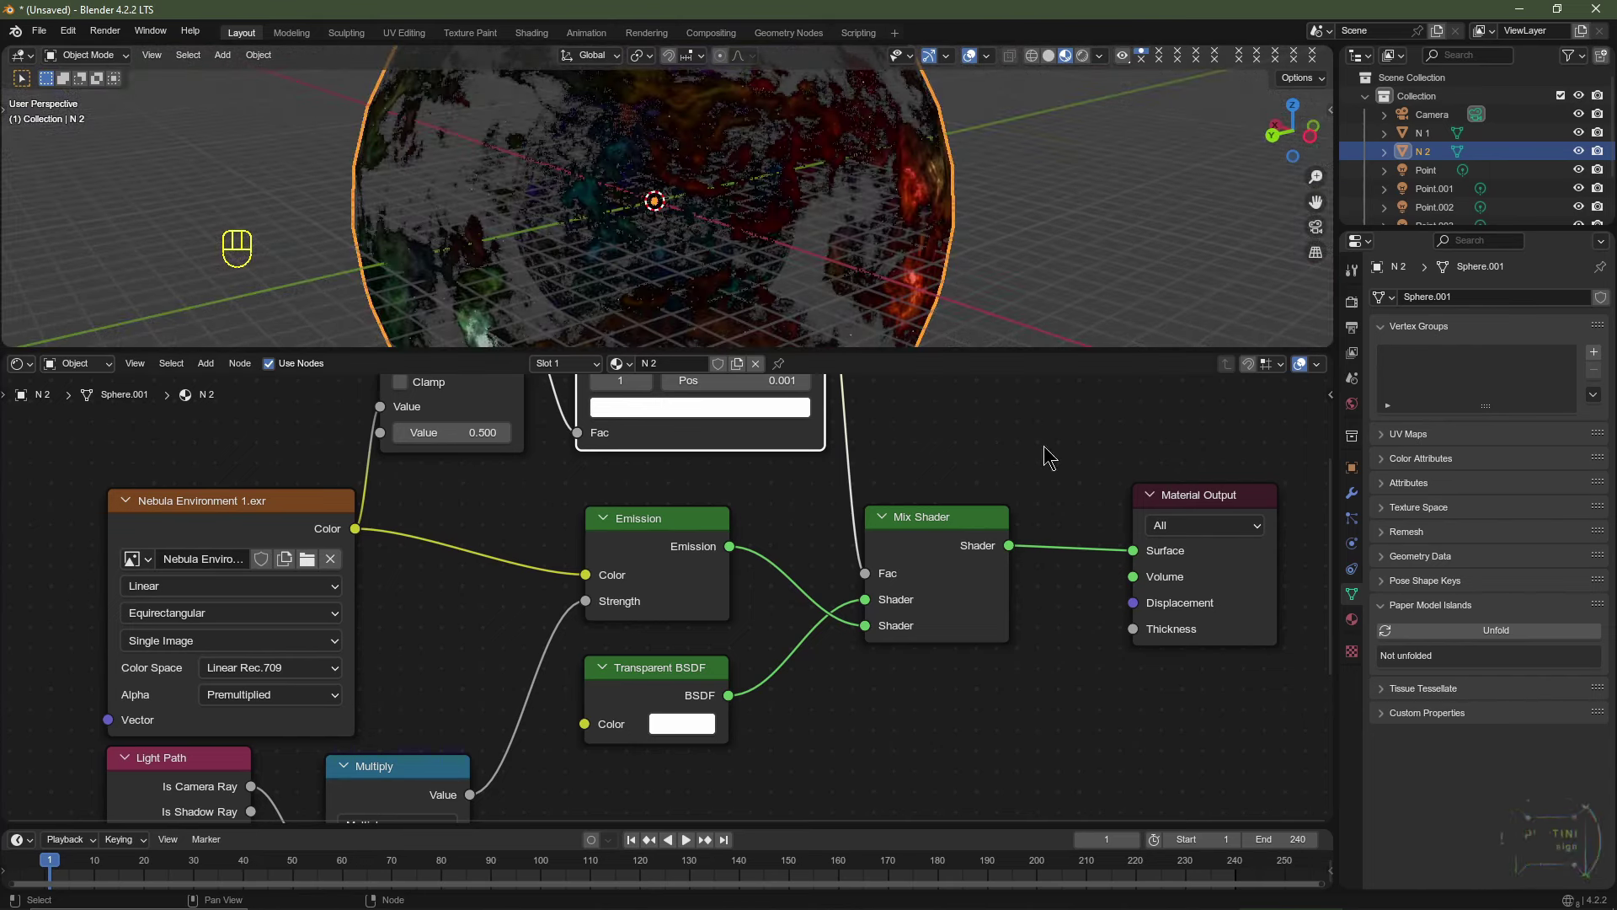
Hide the N 1 and N 2 spheres in the viewport and switch the shader editor to the World nodes.
click(1580, 132)
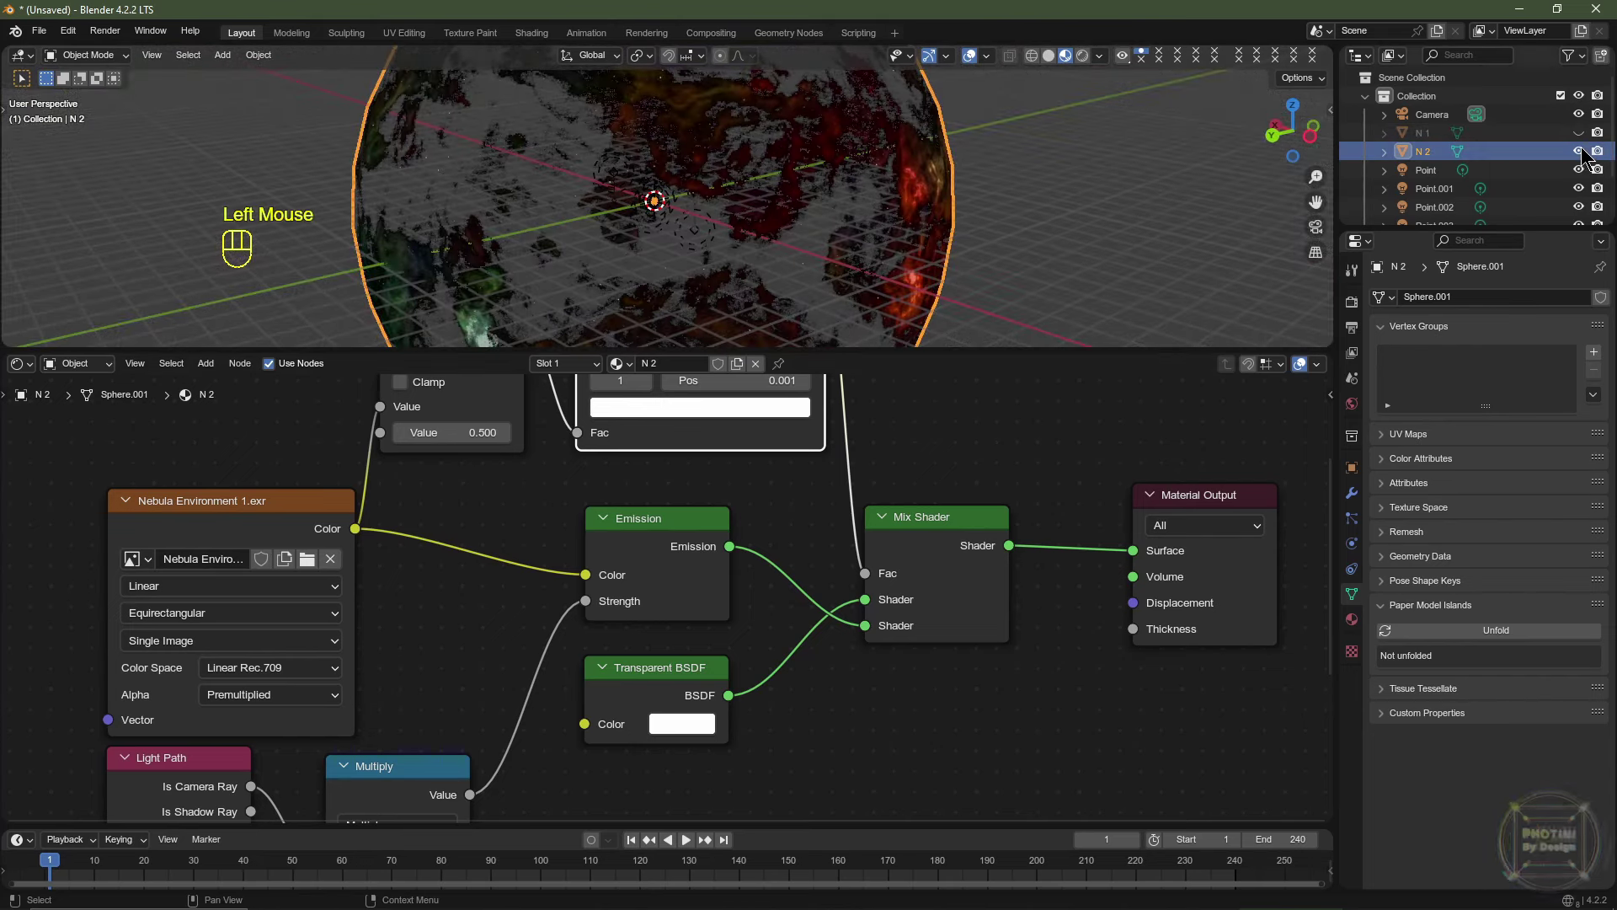
click(1580, 151)
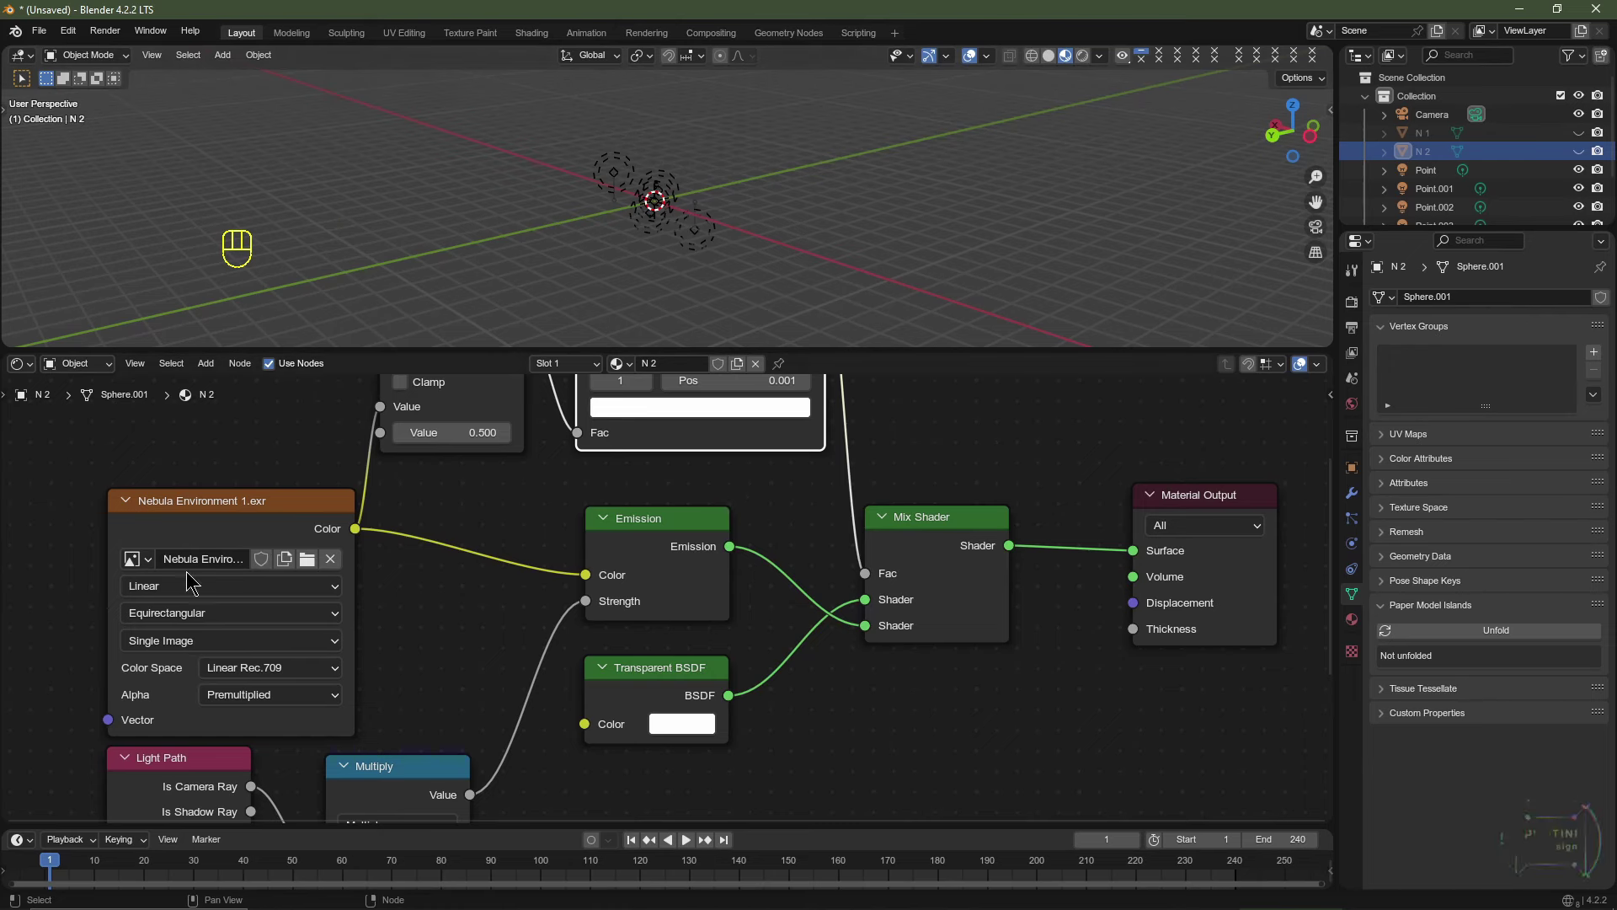
click(91, 377)
click(94, 439)
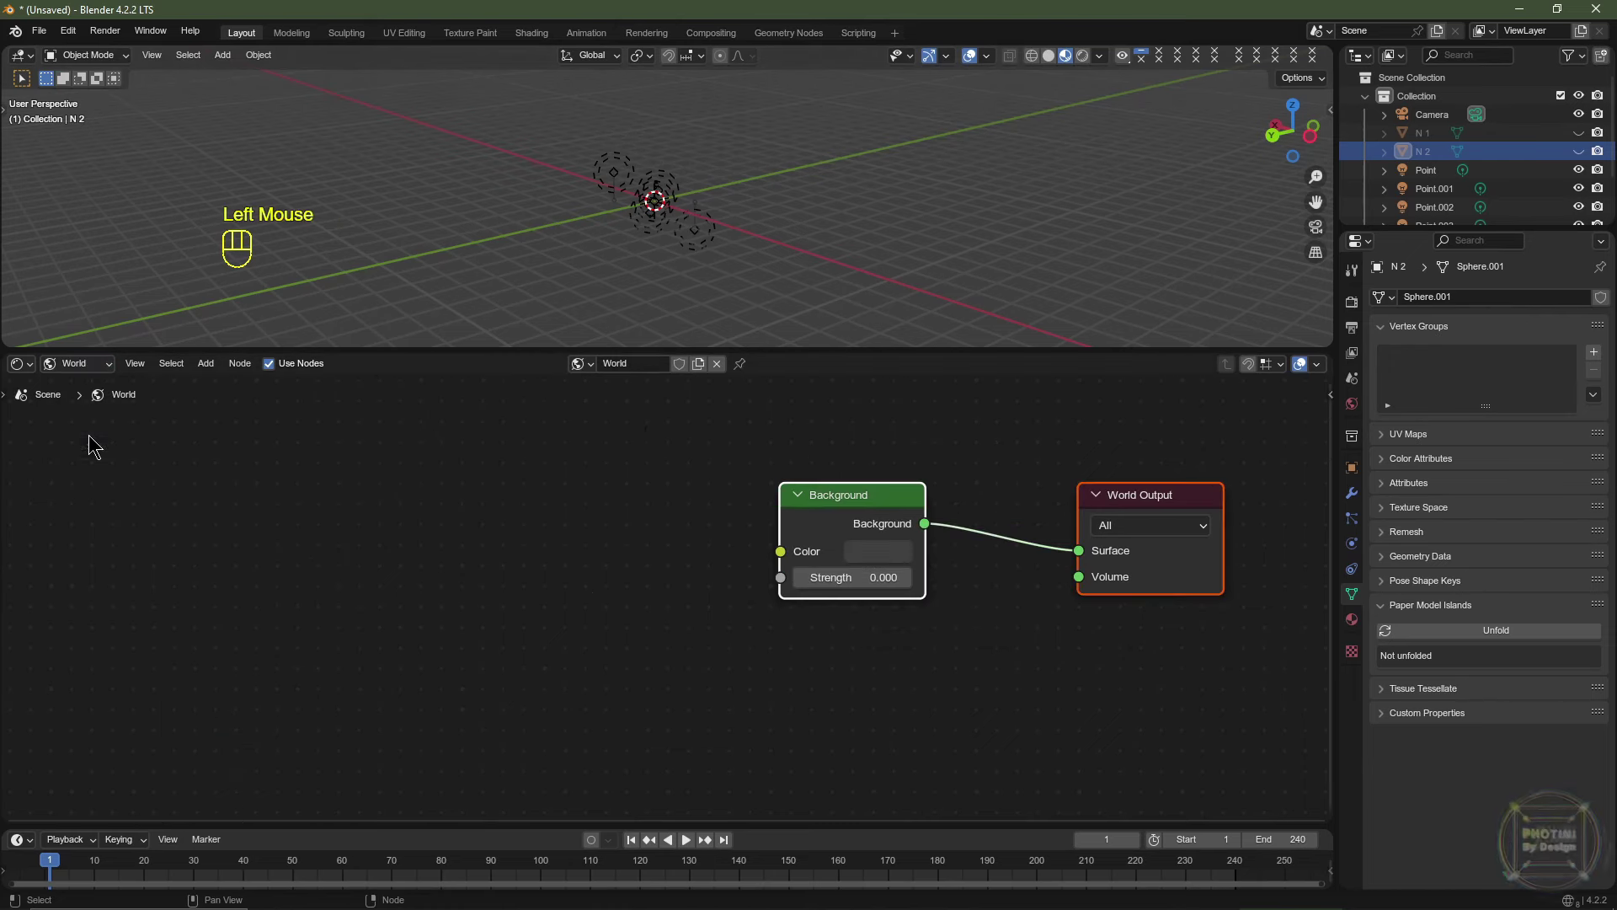
Set the World Background node's strength to 1.5.
key(BackSpace)
key(BackSpace)
middle_drag(874, 779, 673, 708)
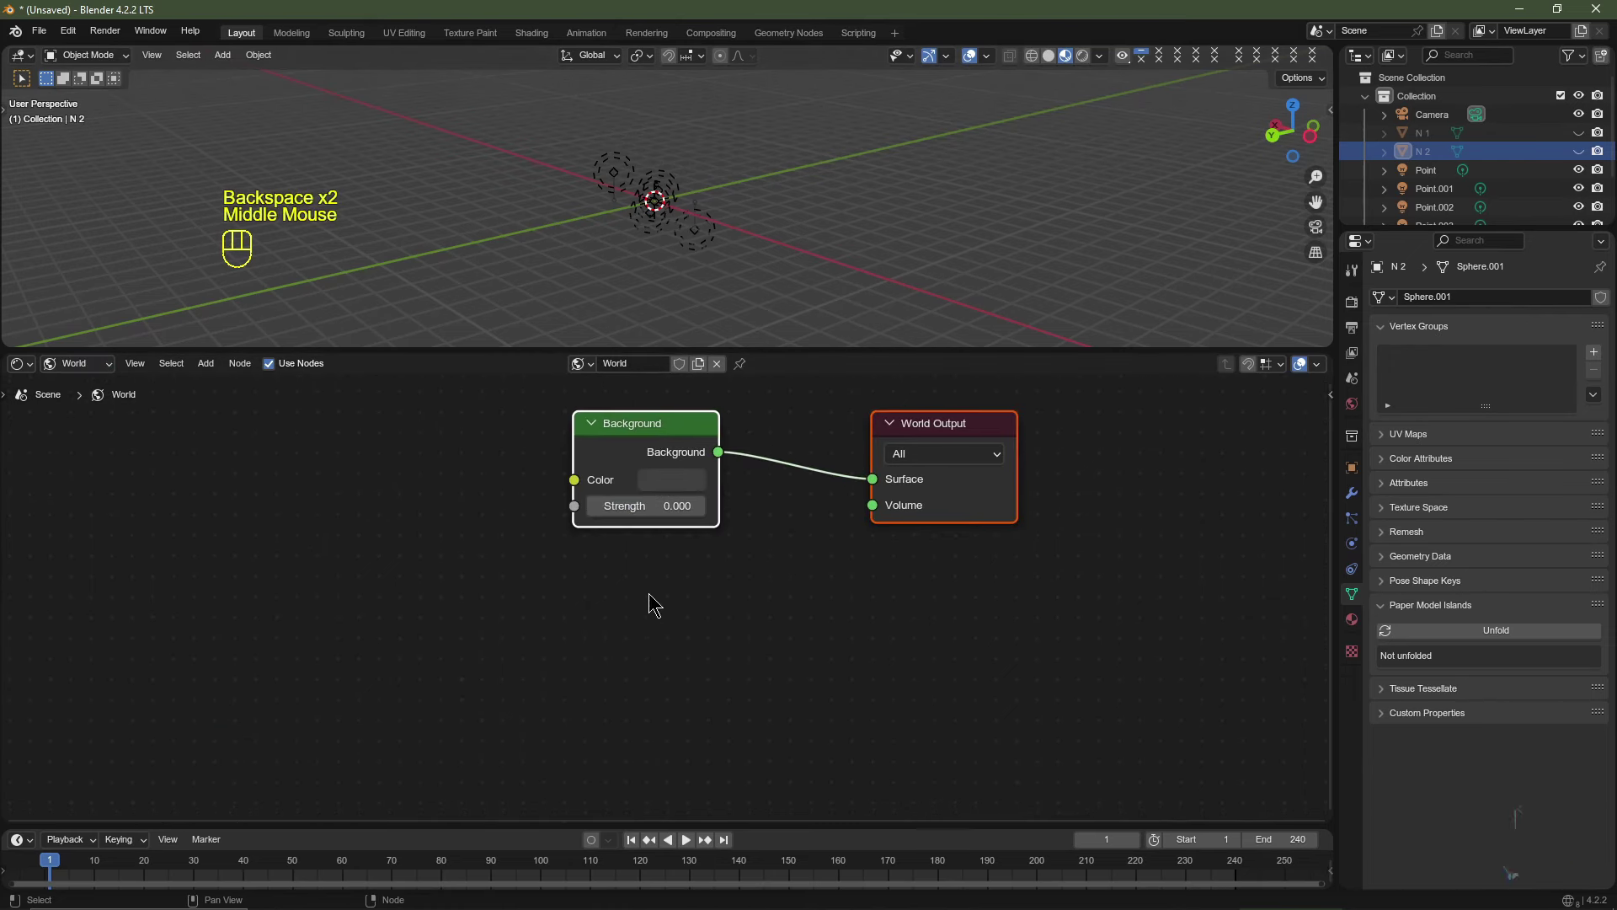
click(656, 502)
key(Return)
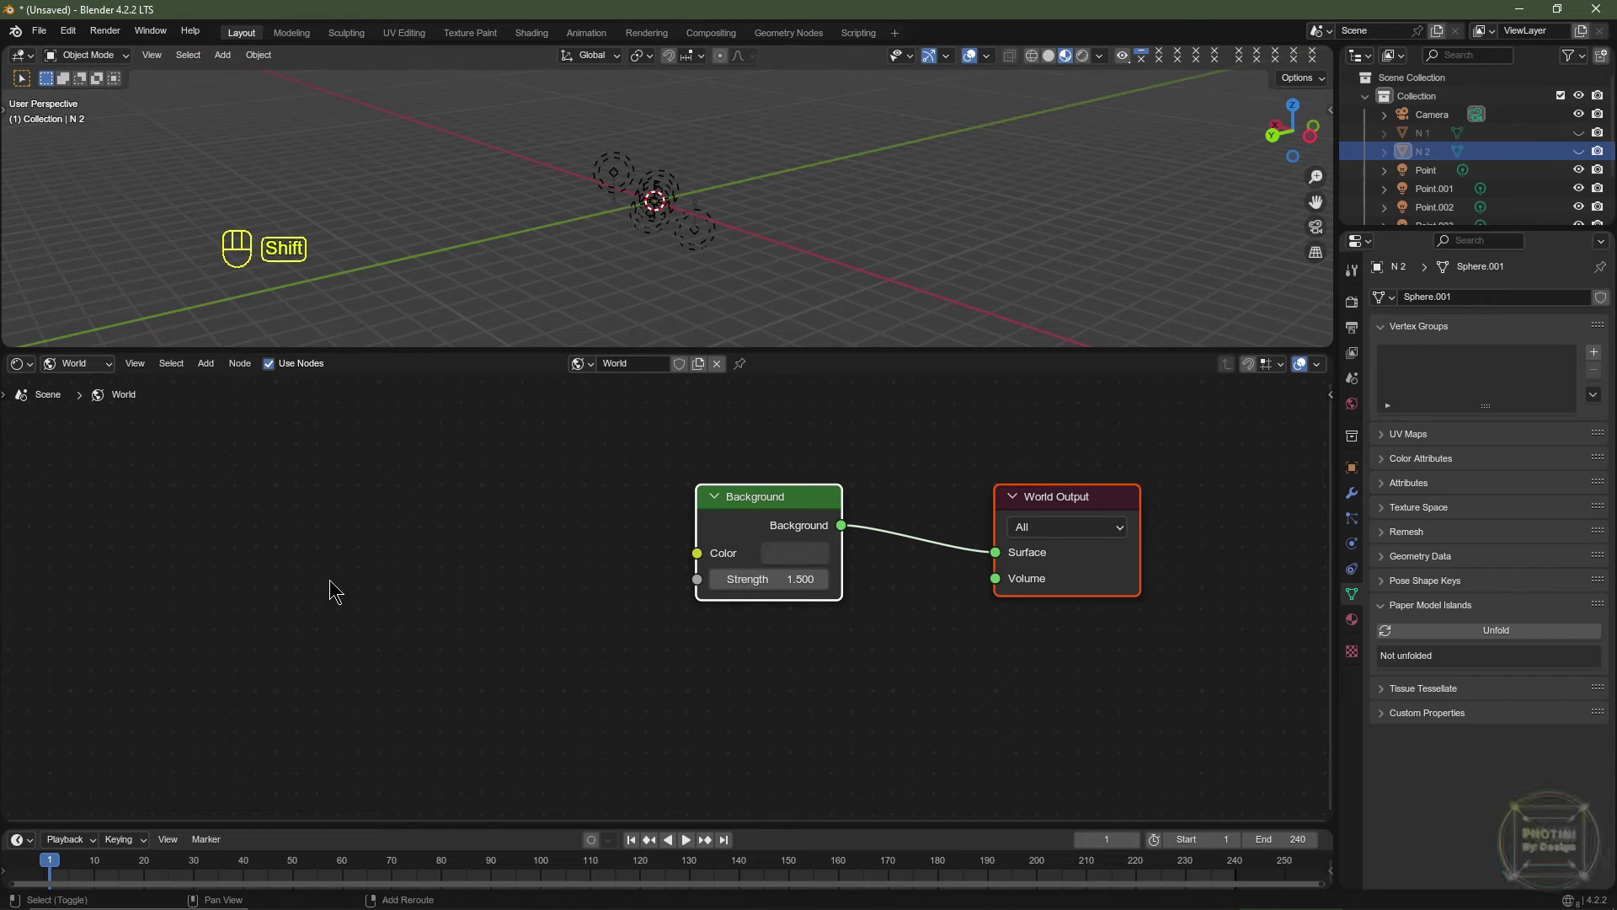
Add an Environment Texture node to the world shader, fed by linked Mapping and Texture Coordinate nodes.
key(shift+a)
mouse_move(305, 630)
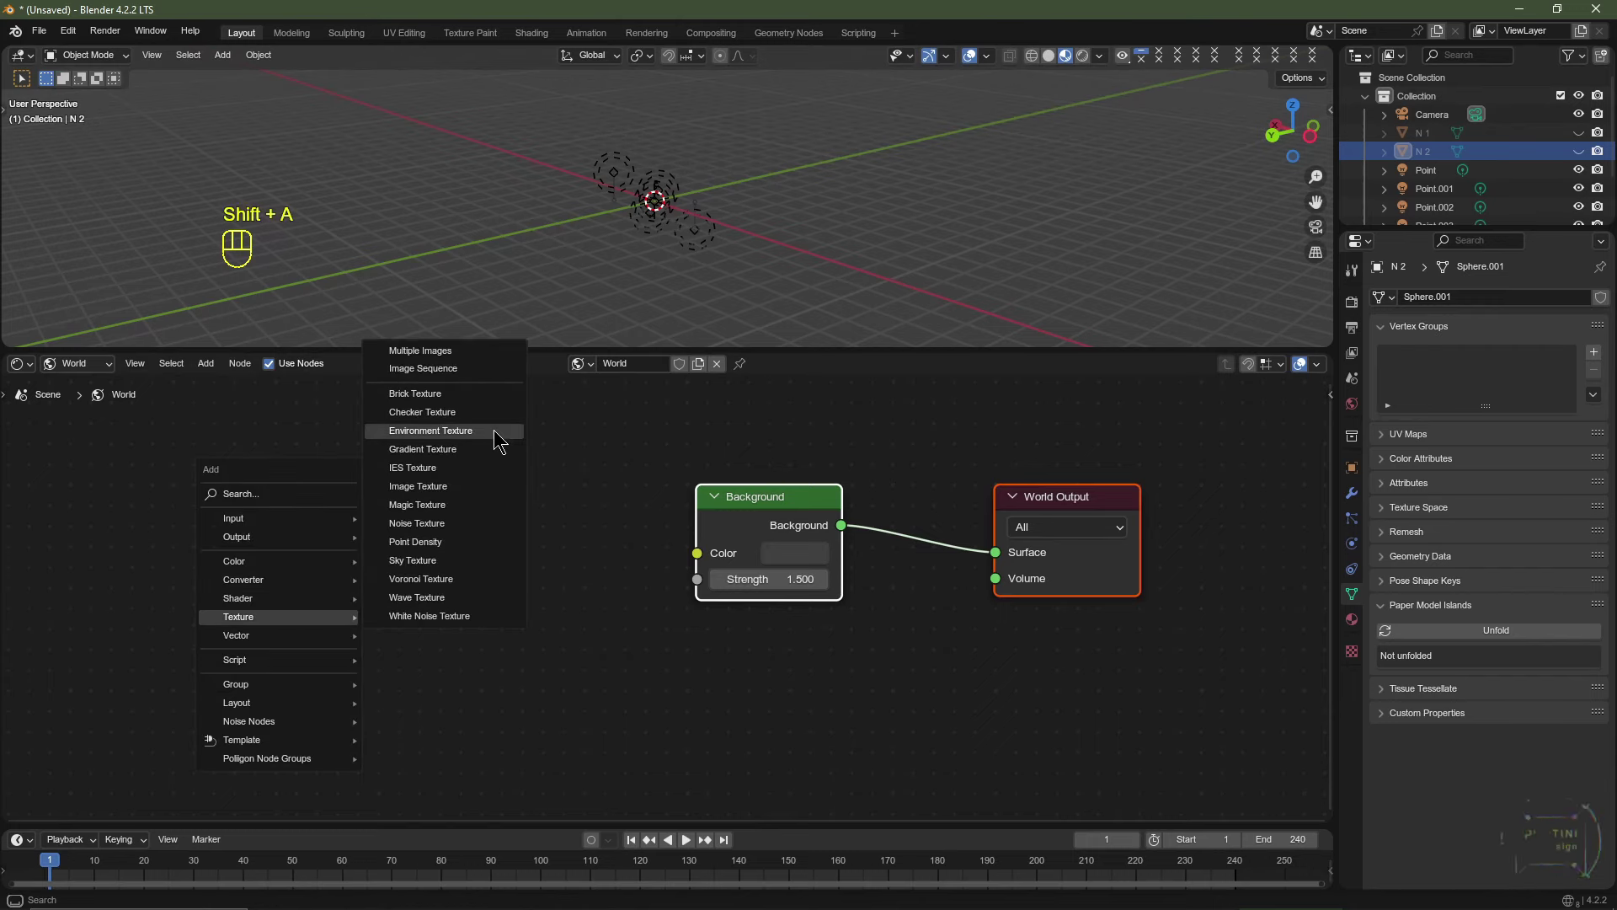
click(443, 431)
click(259, 510)
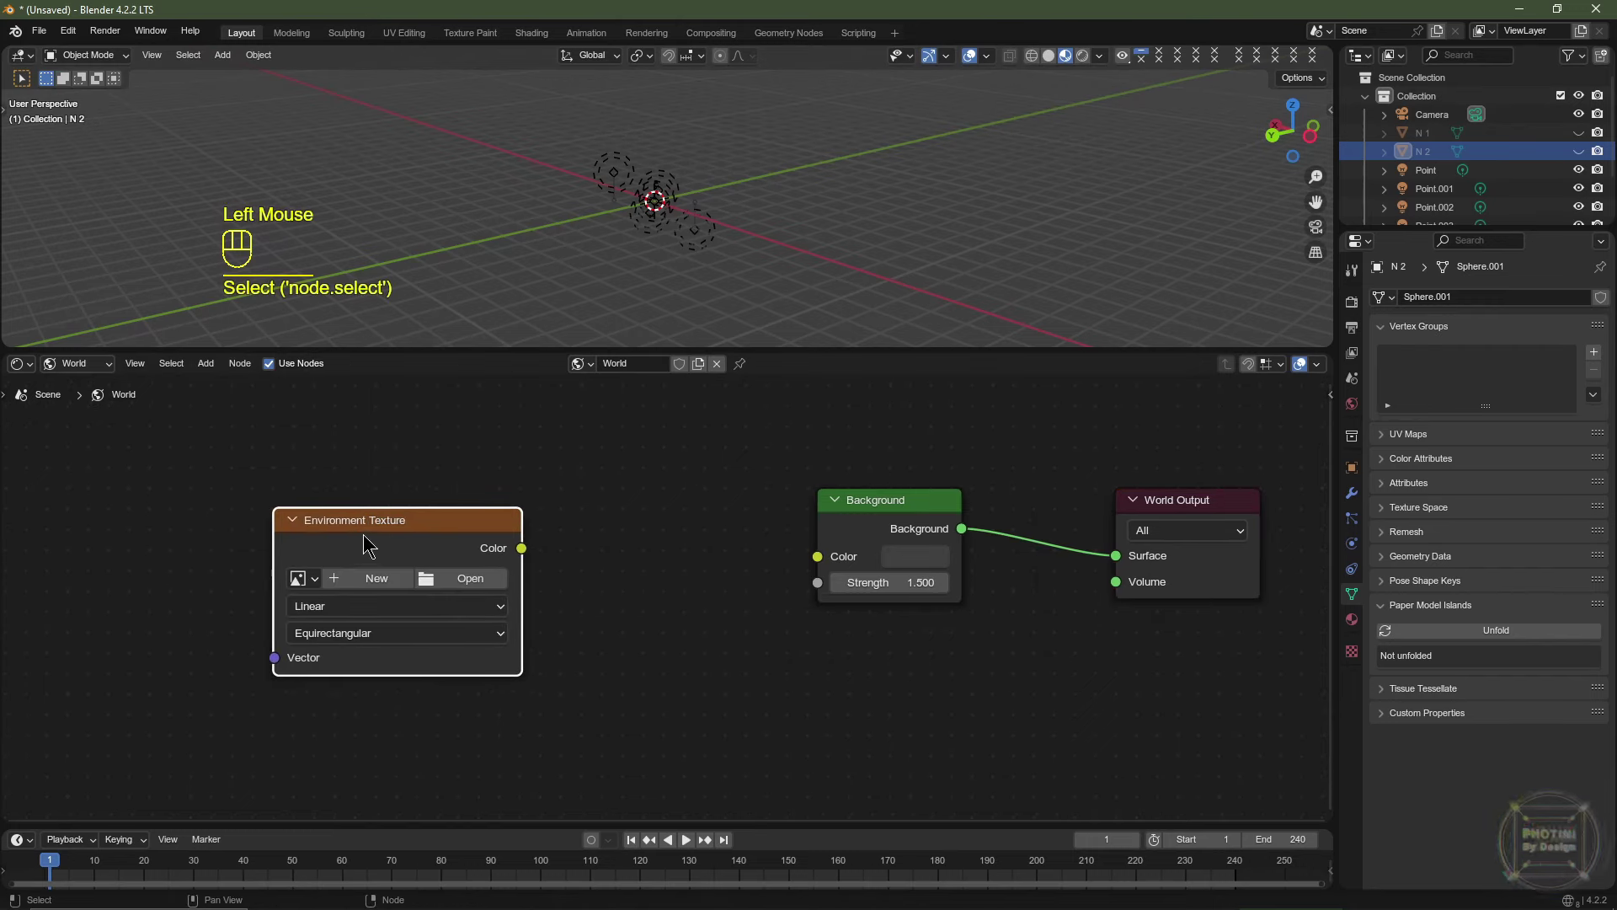
key(ctrl+t)
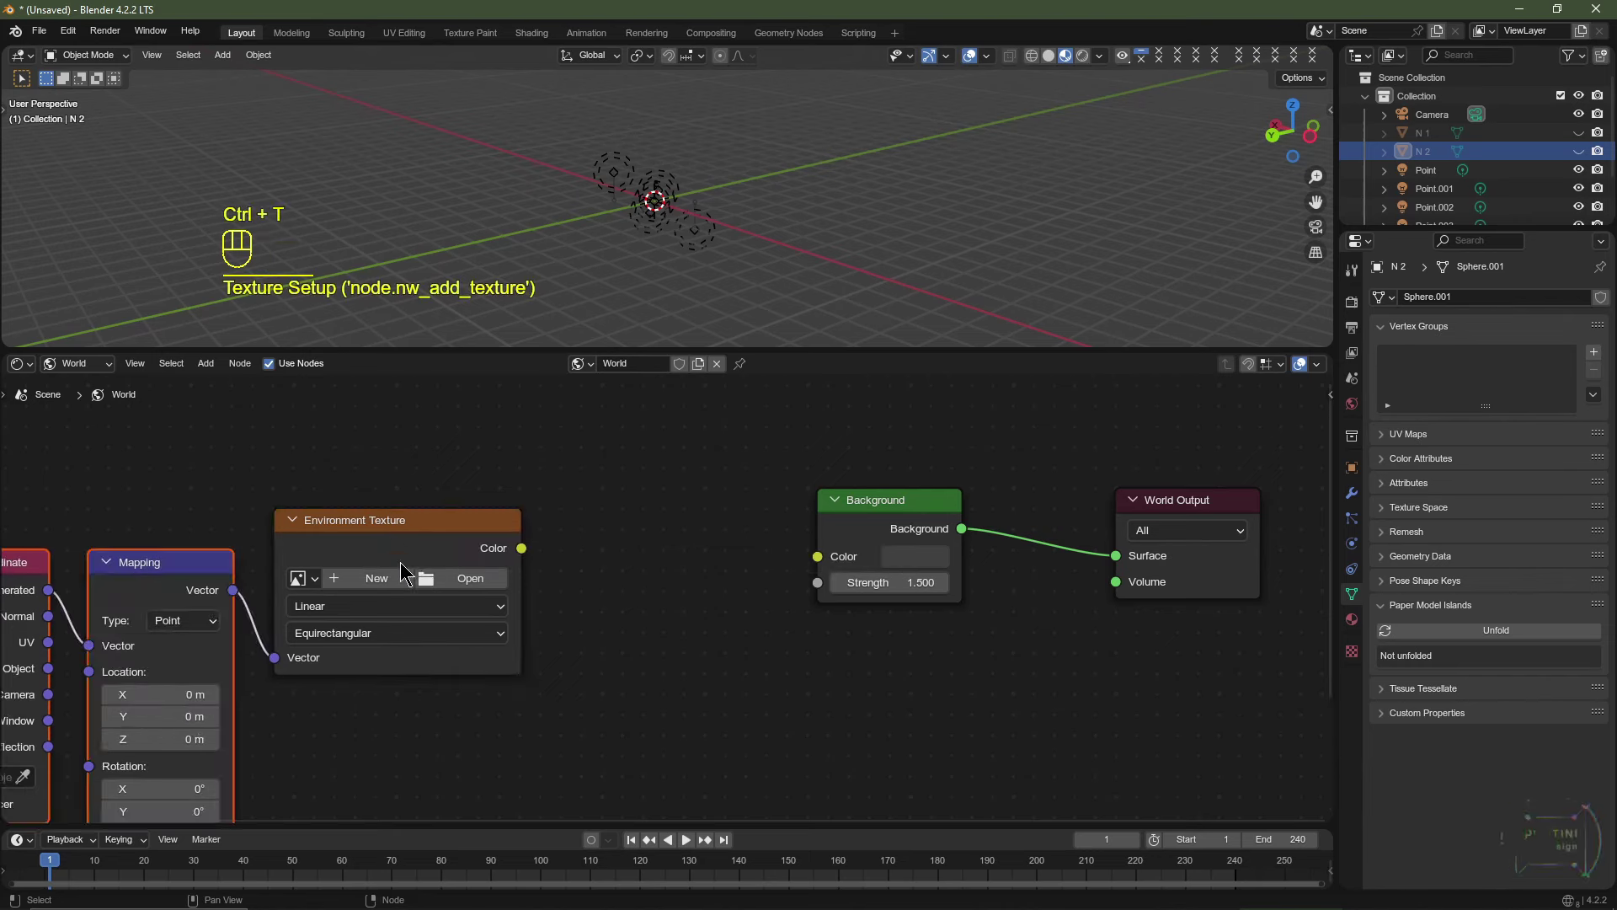
middle_drag(104, 650, 287, 580)
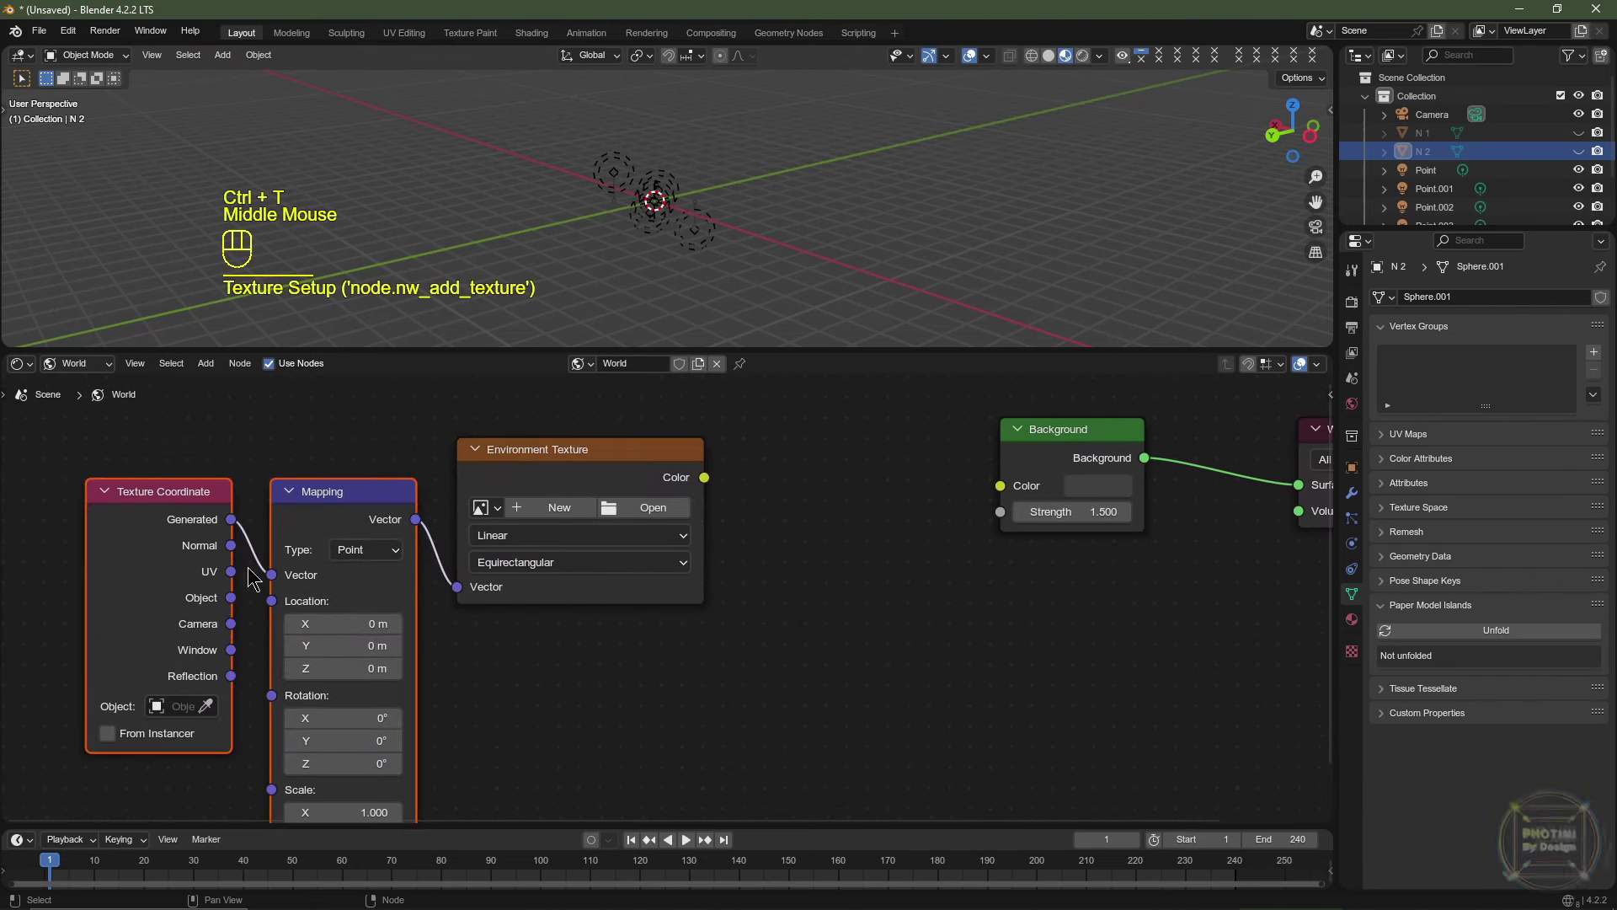
Connect the Texture Coordinate node's Generated output to the Mapping node's Location input as well.
click(200, 536)
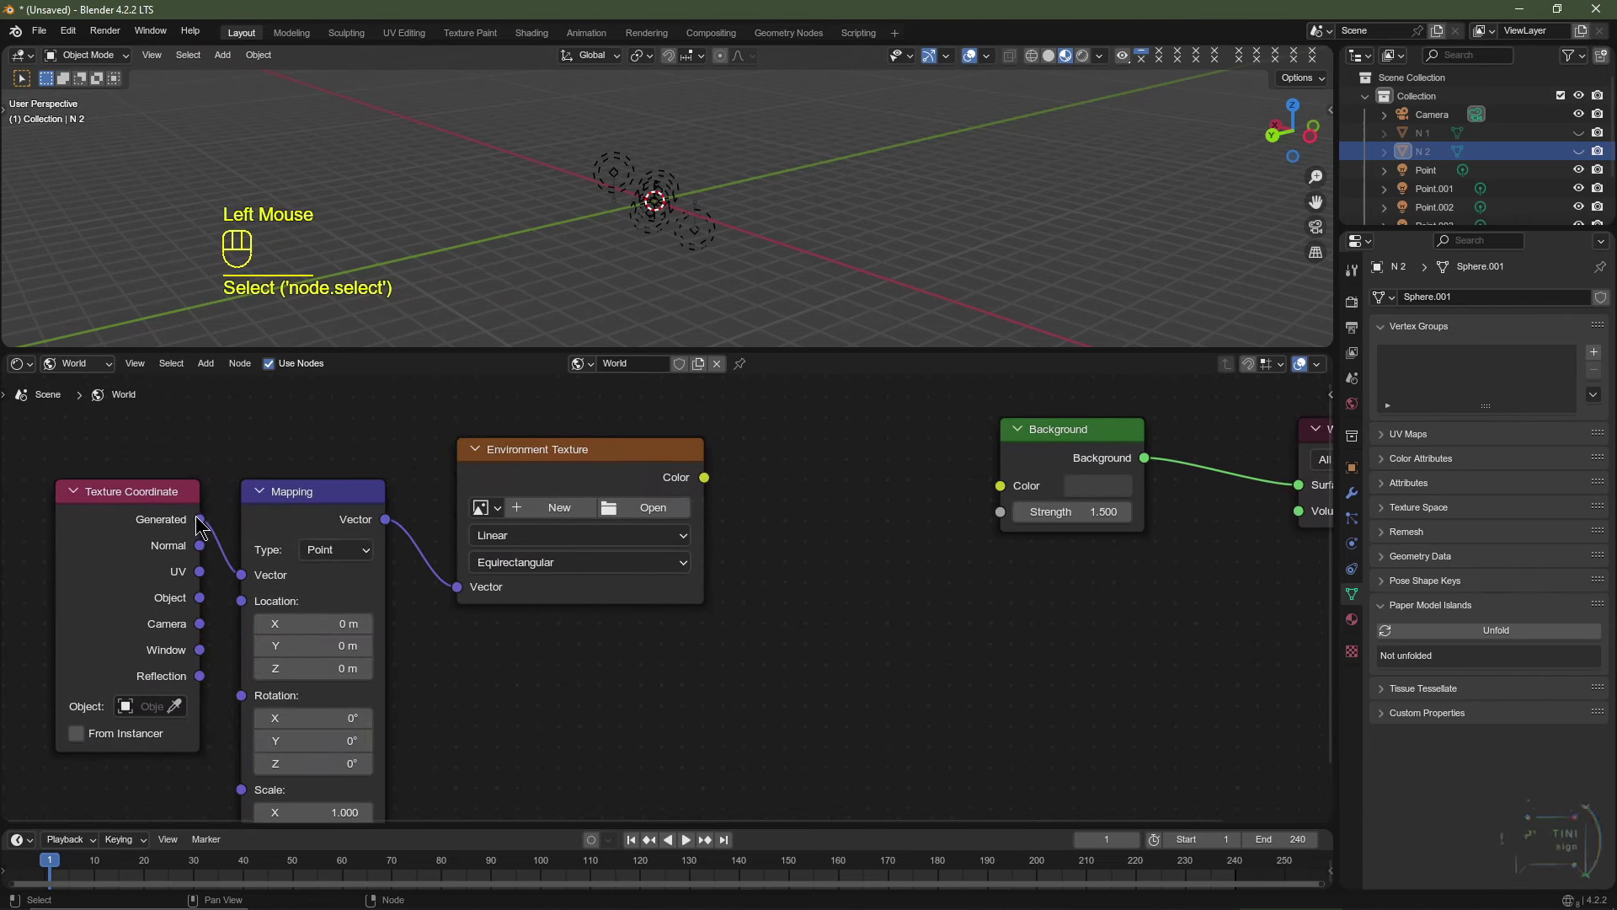
drag(198, 518, 200, 521)
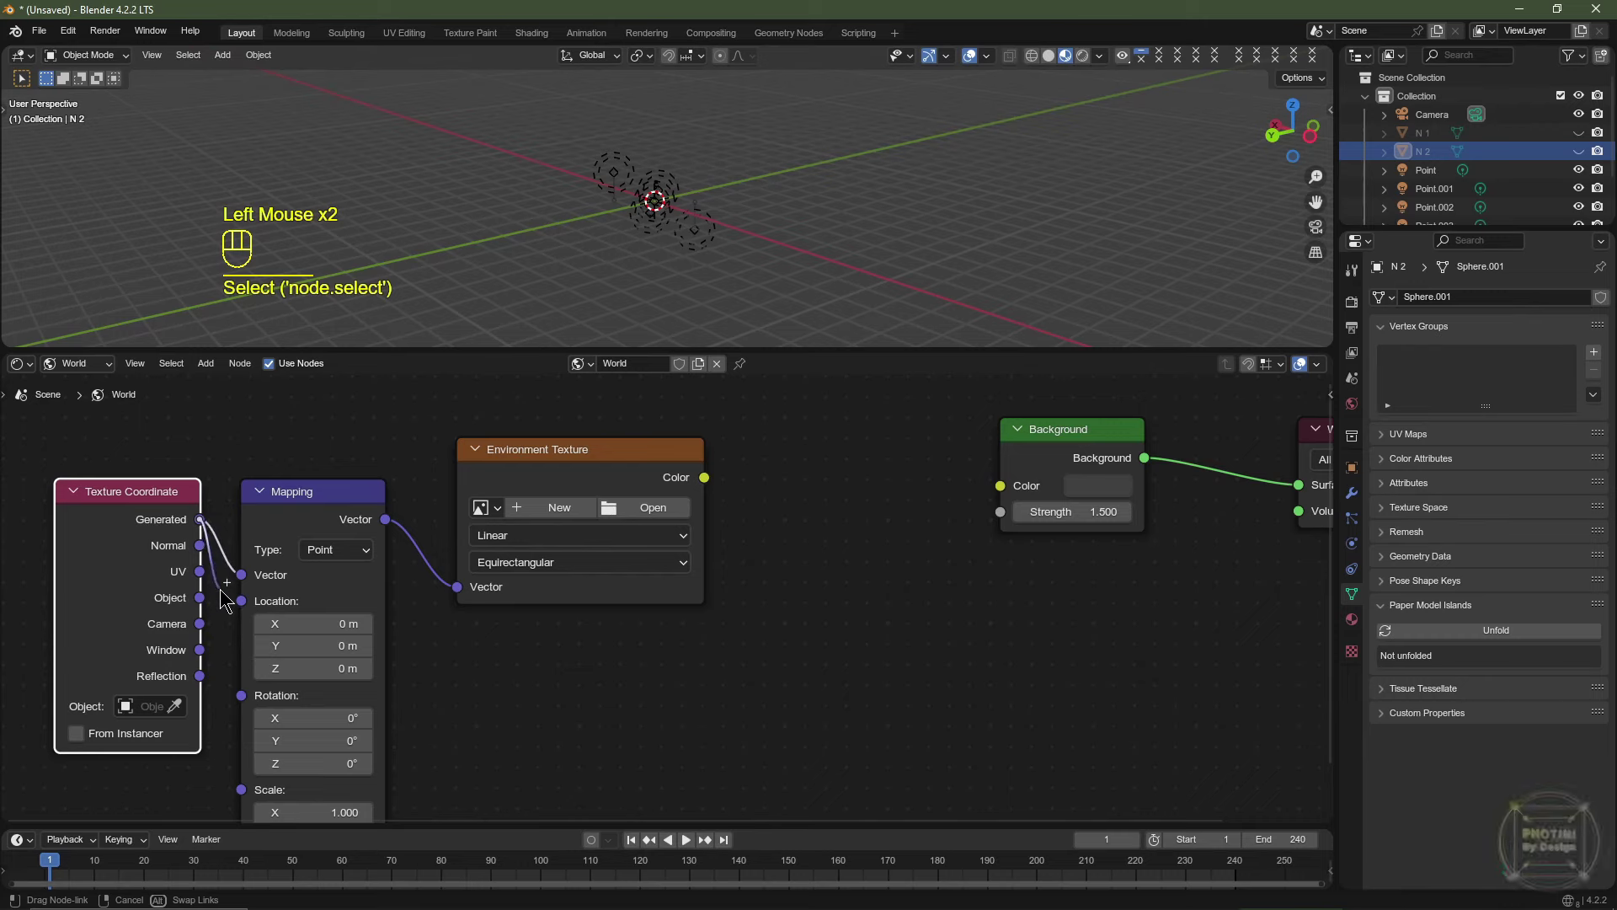
drag(220, 592, 240, 601)
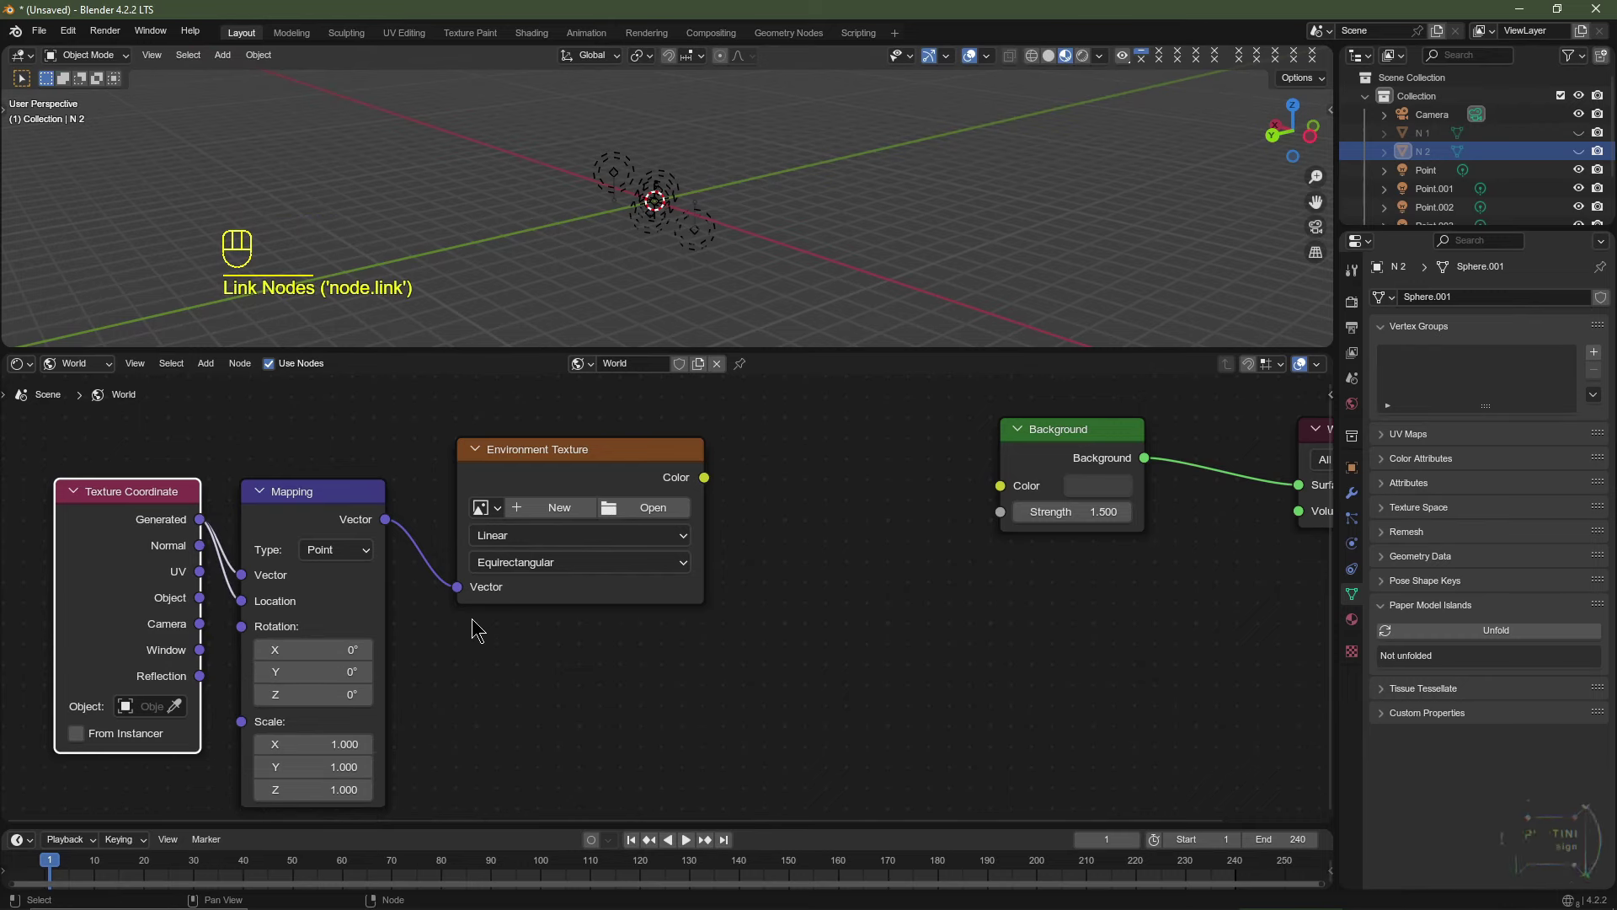
Load Nebula Environment 3.exr into the world's Environment Texture and connect its Color output to the Background node's Color.
middle_drag(478, 630, 308, 657)
click(482, 533)
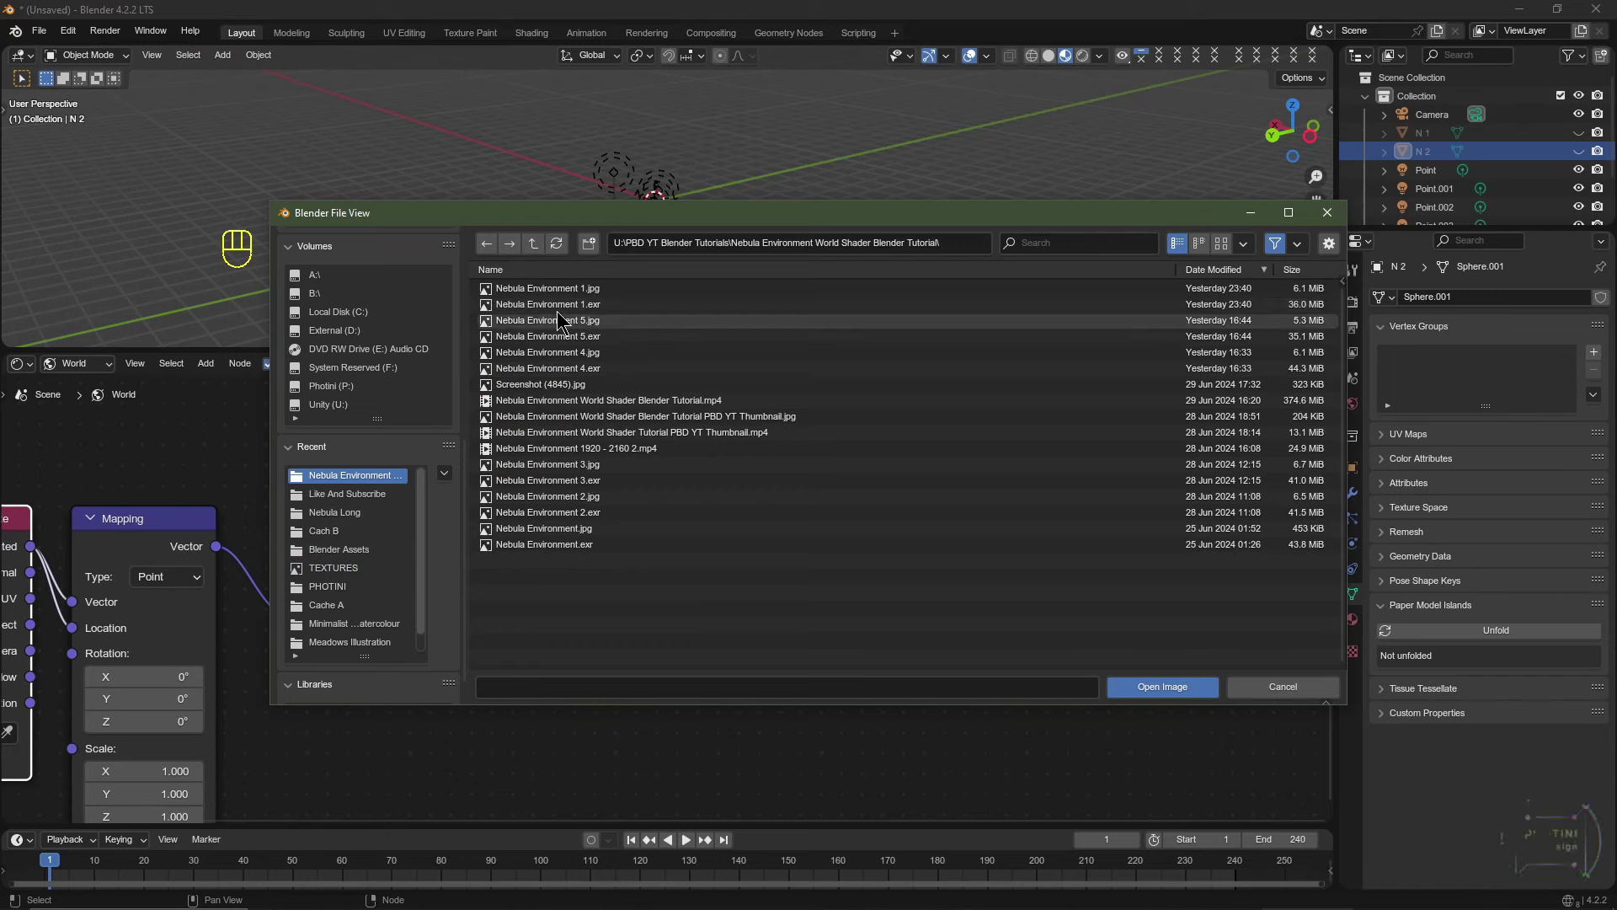
click(545, 484)
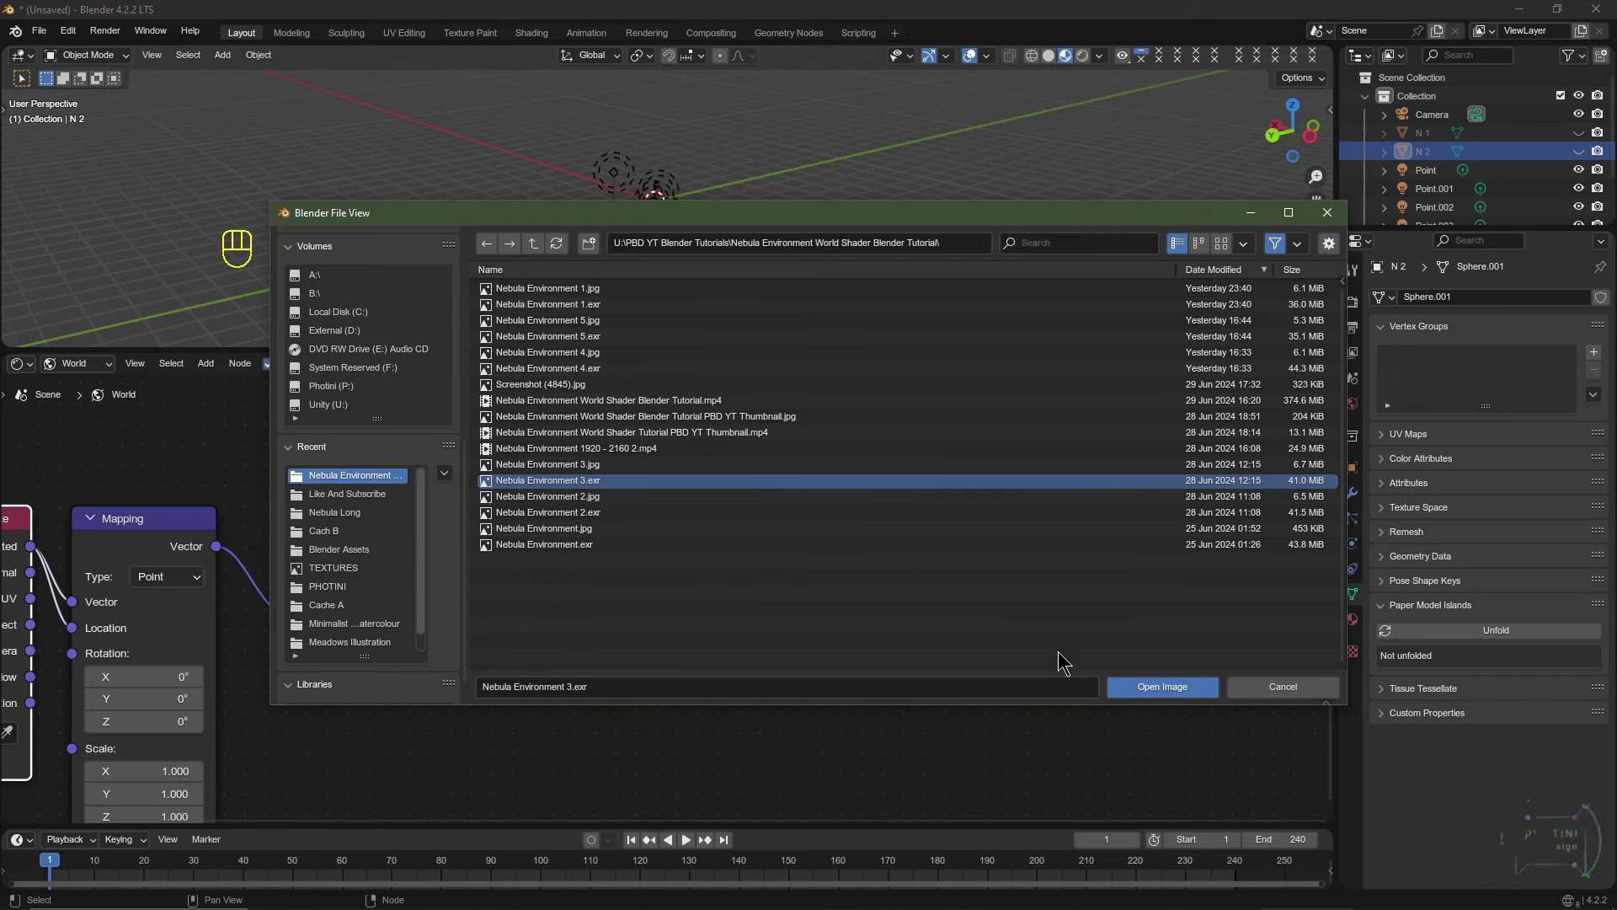
click(1163, 686)
click(522, 516)
drag(536, 503, 904, 520)
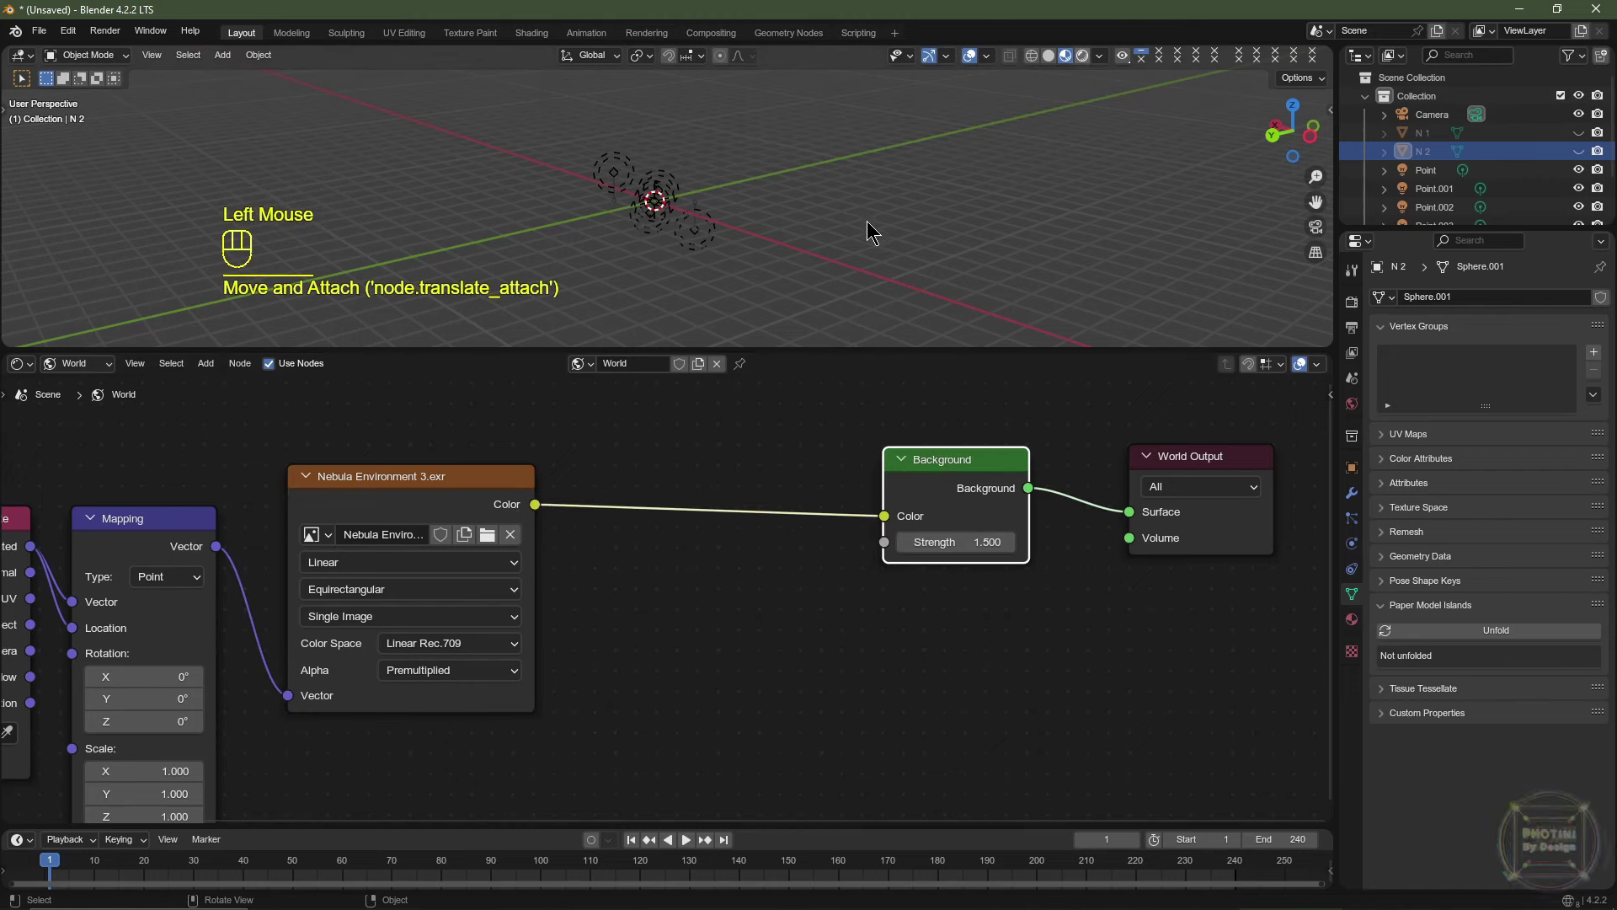
middle_drag(859, 251, 670, 251)
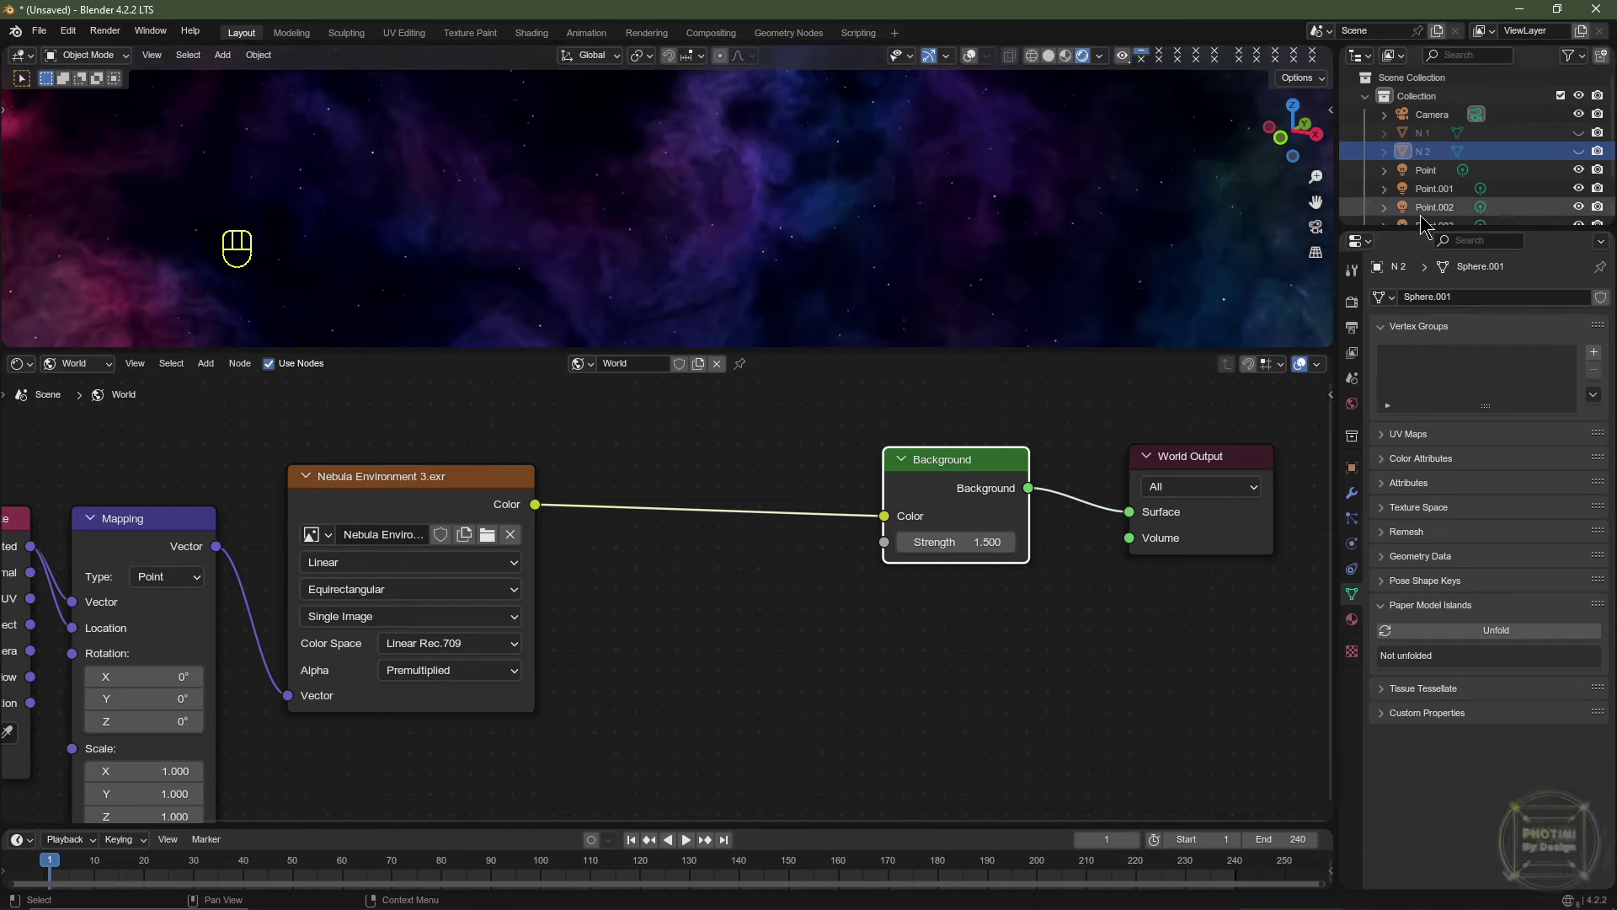
Add a Light Path node to the World shader below the Nebula Environment 3.exr texture node.
scroll(1443, 206, down, 2)
middle_drag(638, 638, 664, 534)
click(667, 533)
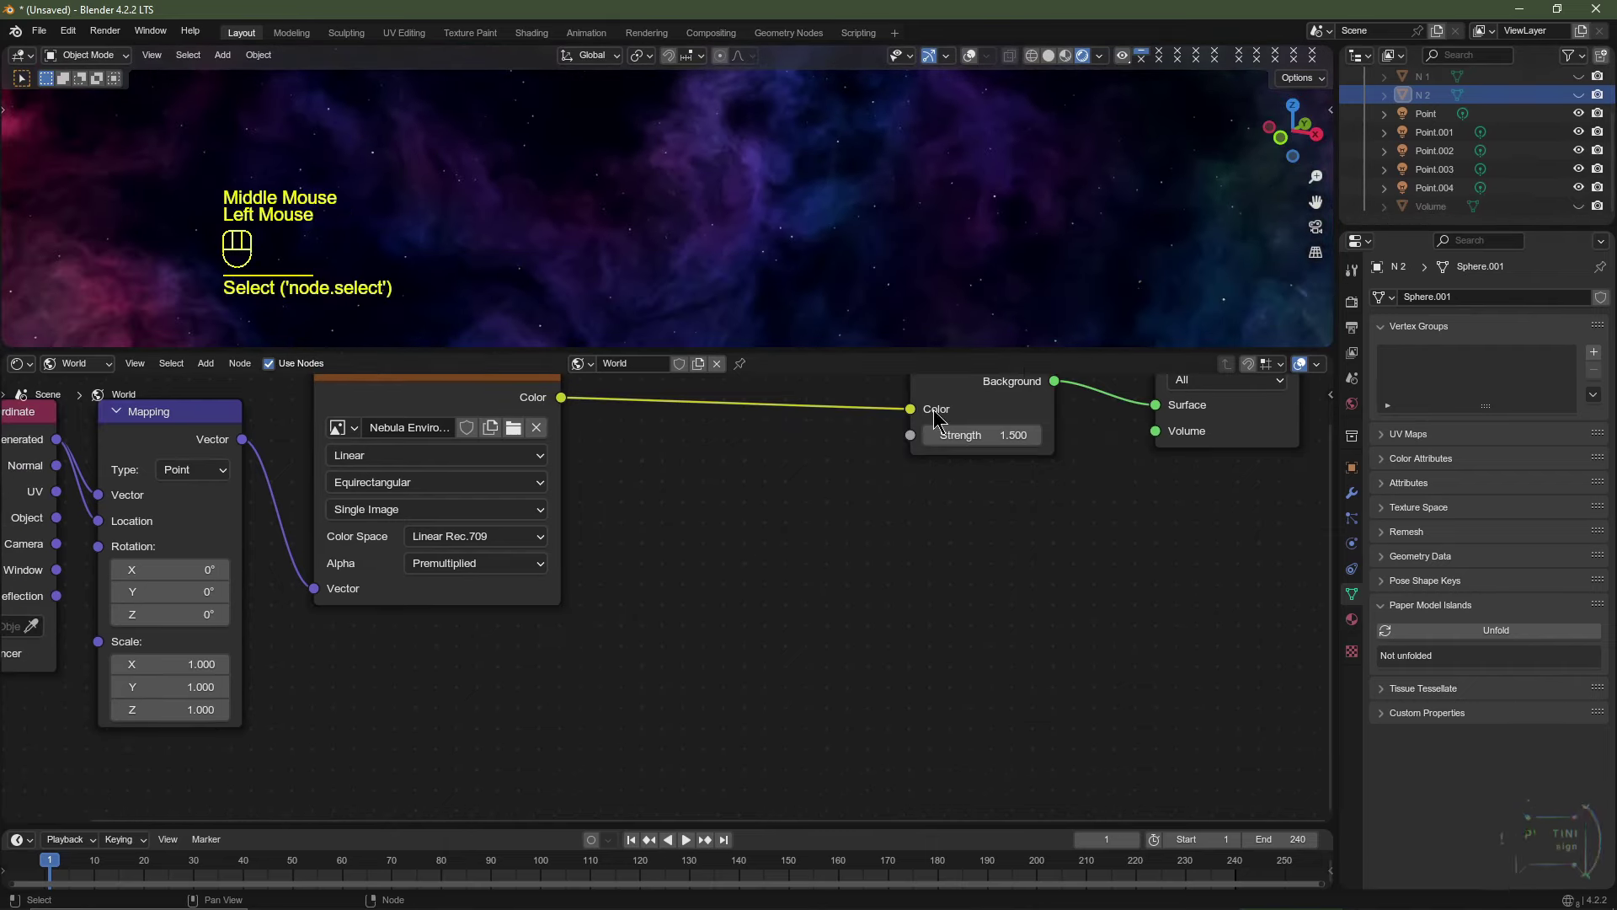
scroll(689, 526, down, 1)
scroll(670, 544, down, 1)
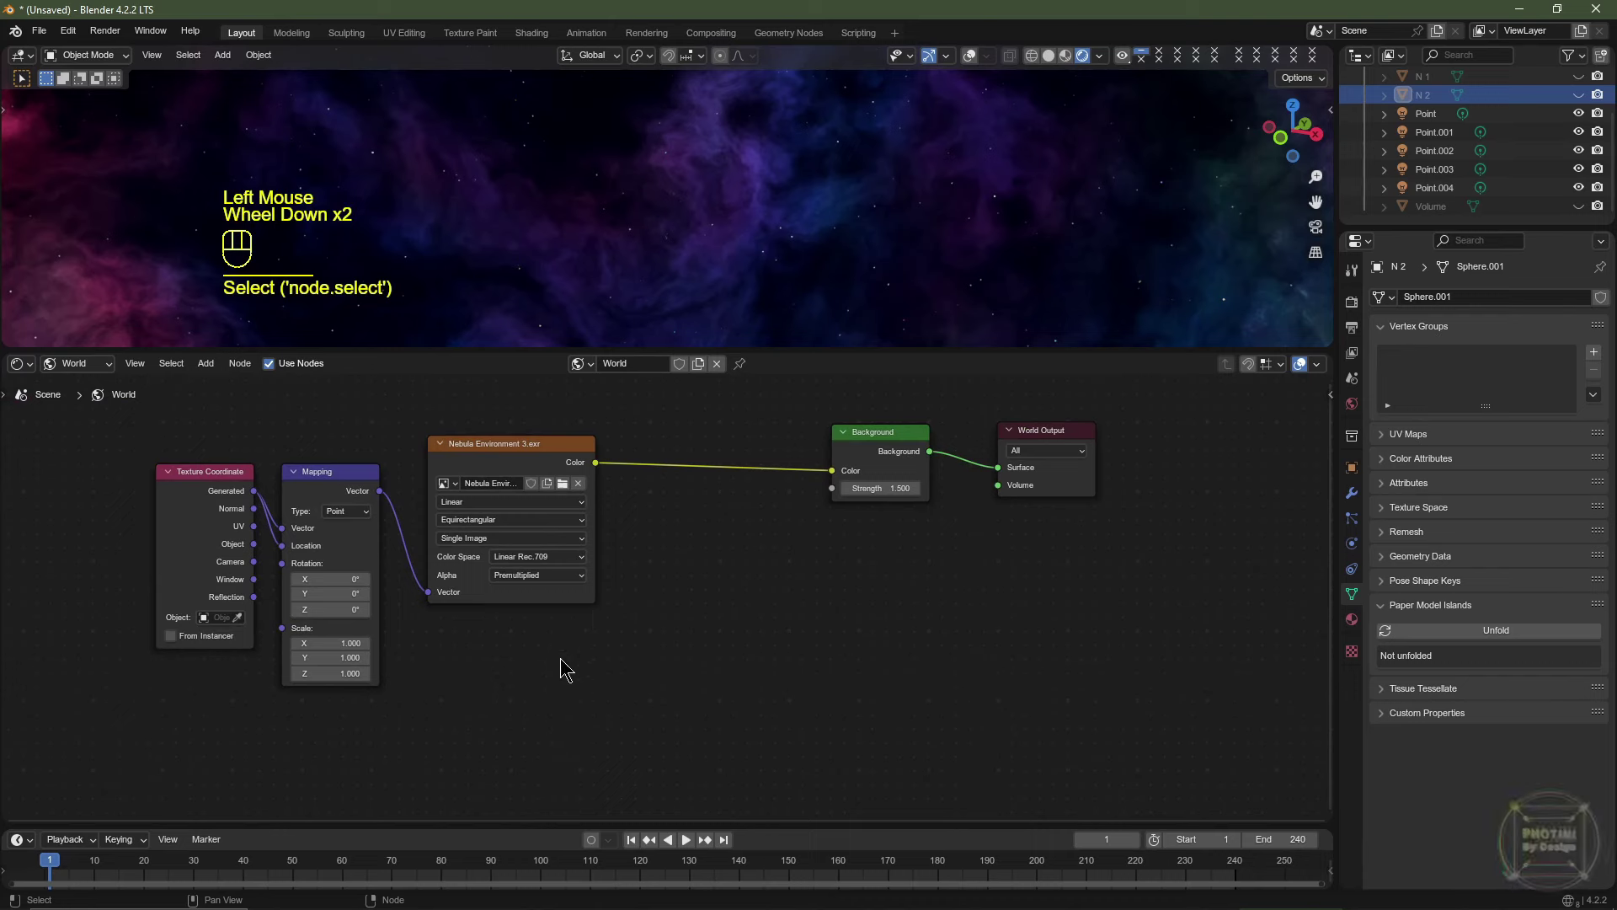
key(shift+a)
mouse_move(522, 560)
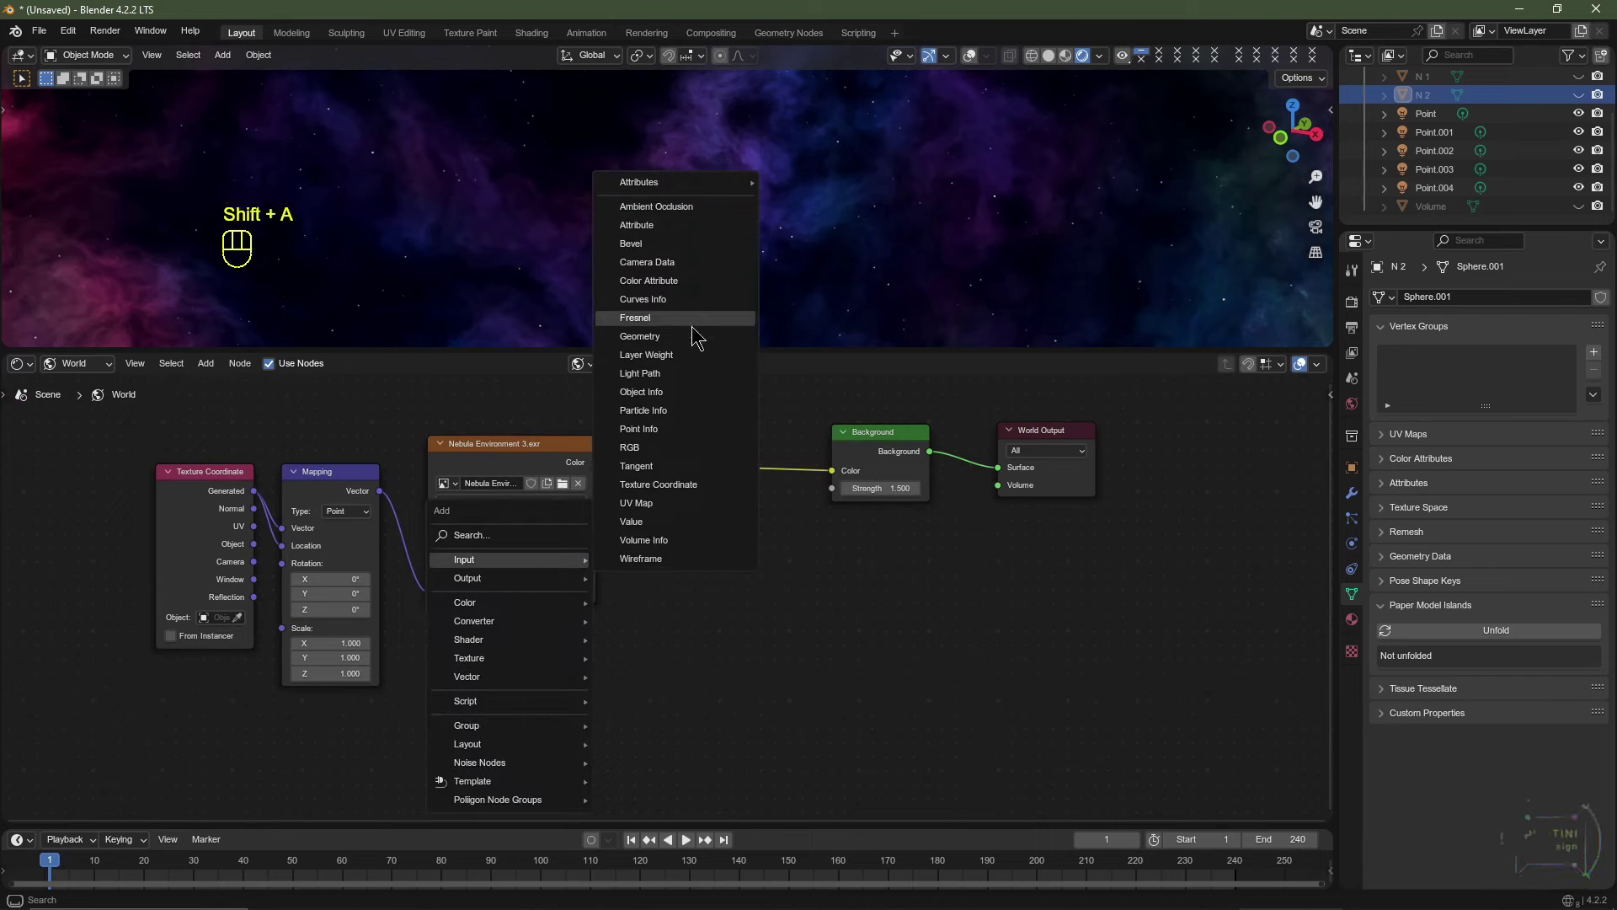
click(671, 372)
click(505, 623)
Add a Math node beside the Light Path node and set its operation to Multiply.
key(shift+a)
mouse_move(501, 623)
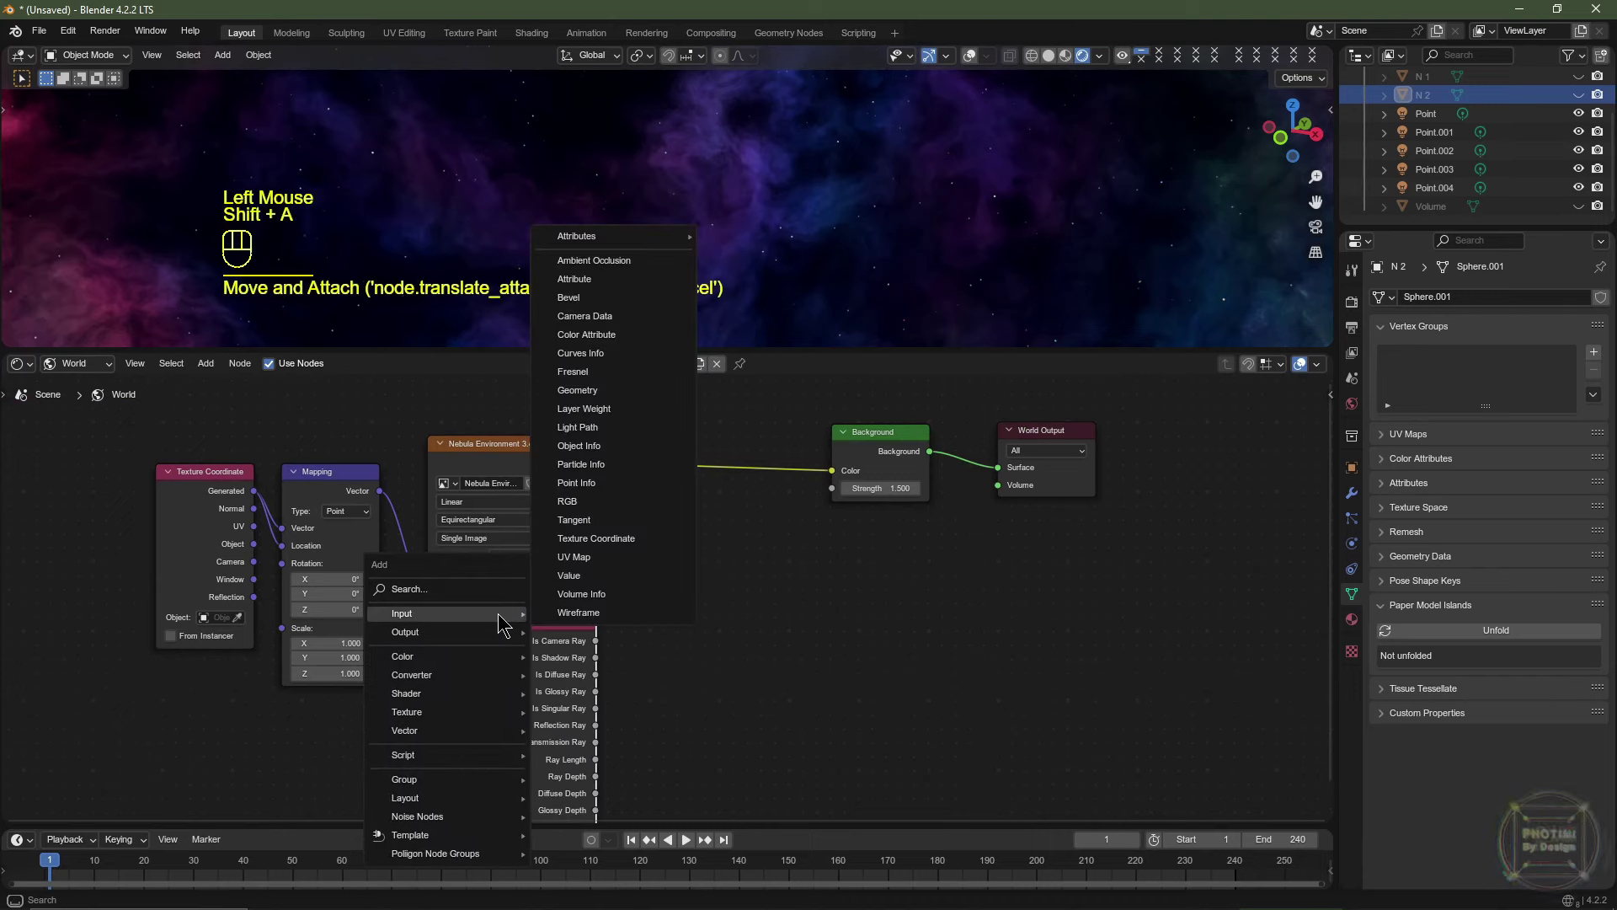
mouse_move(468, 676)
click(602, 565)
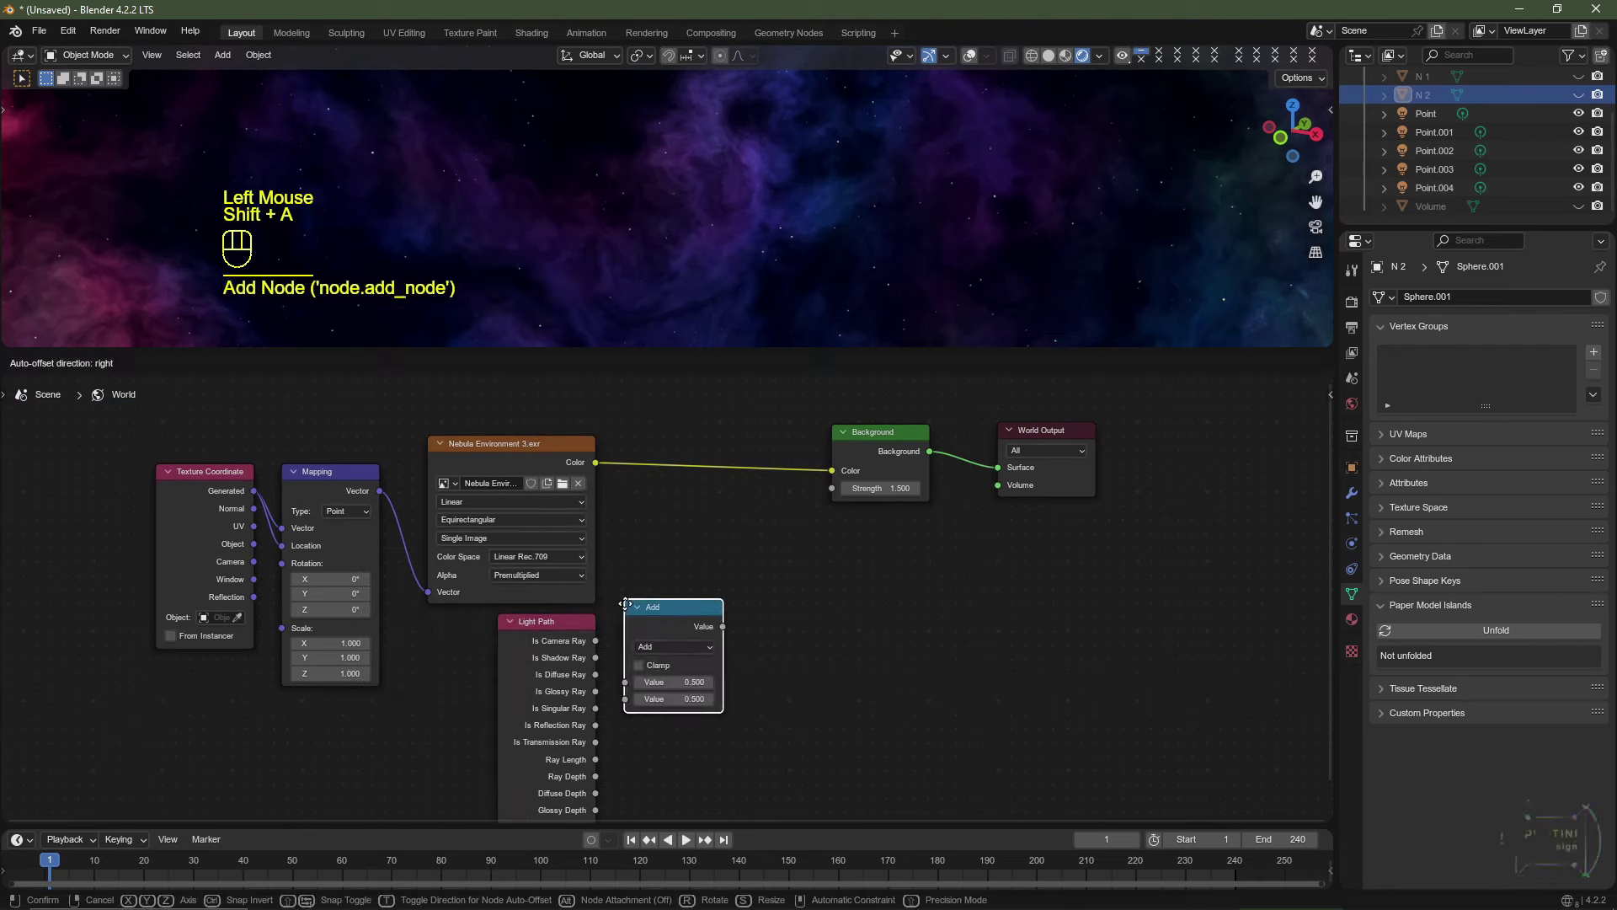
click(623, 622)
click(670, 665)
click(658, 738)
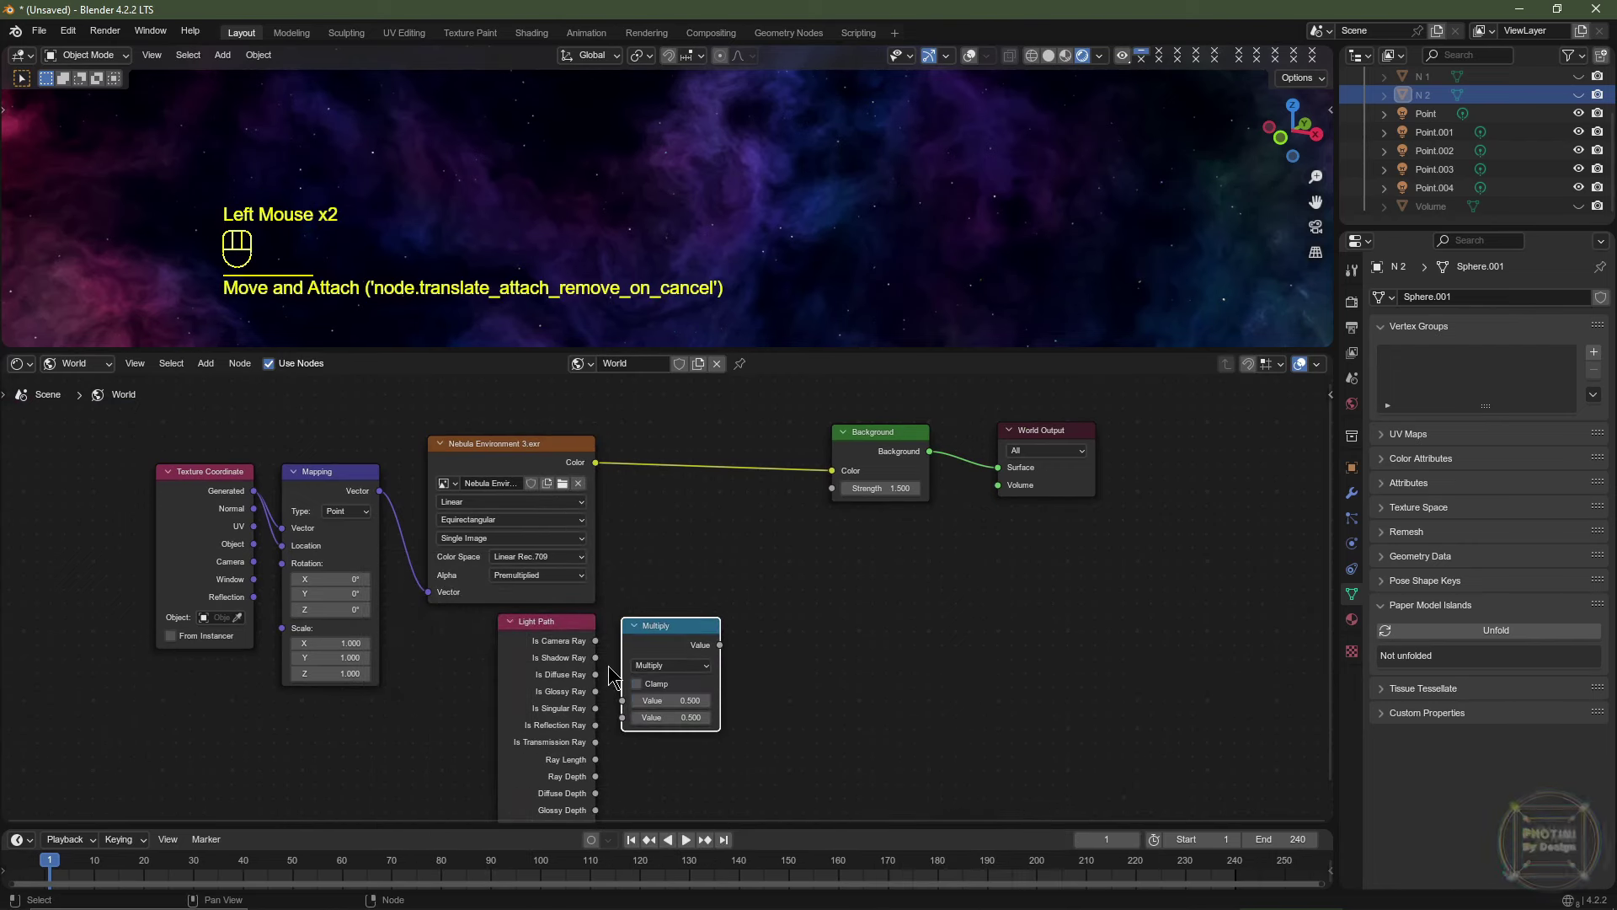
Set the Multiply node's first value to 4, feed Is Camera Ray into its second value, and link its output to the Background Strength.
click(664, 700)
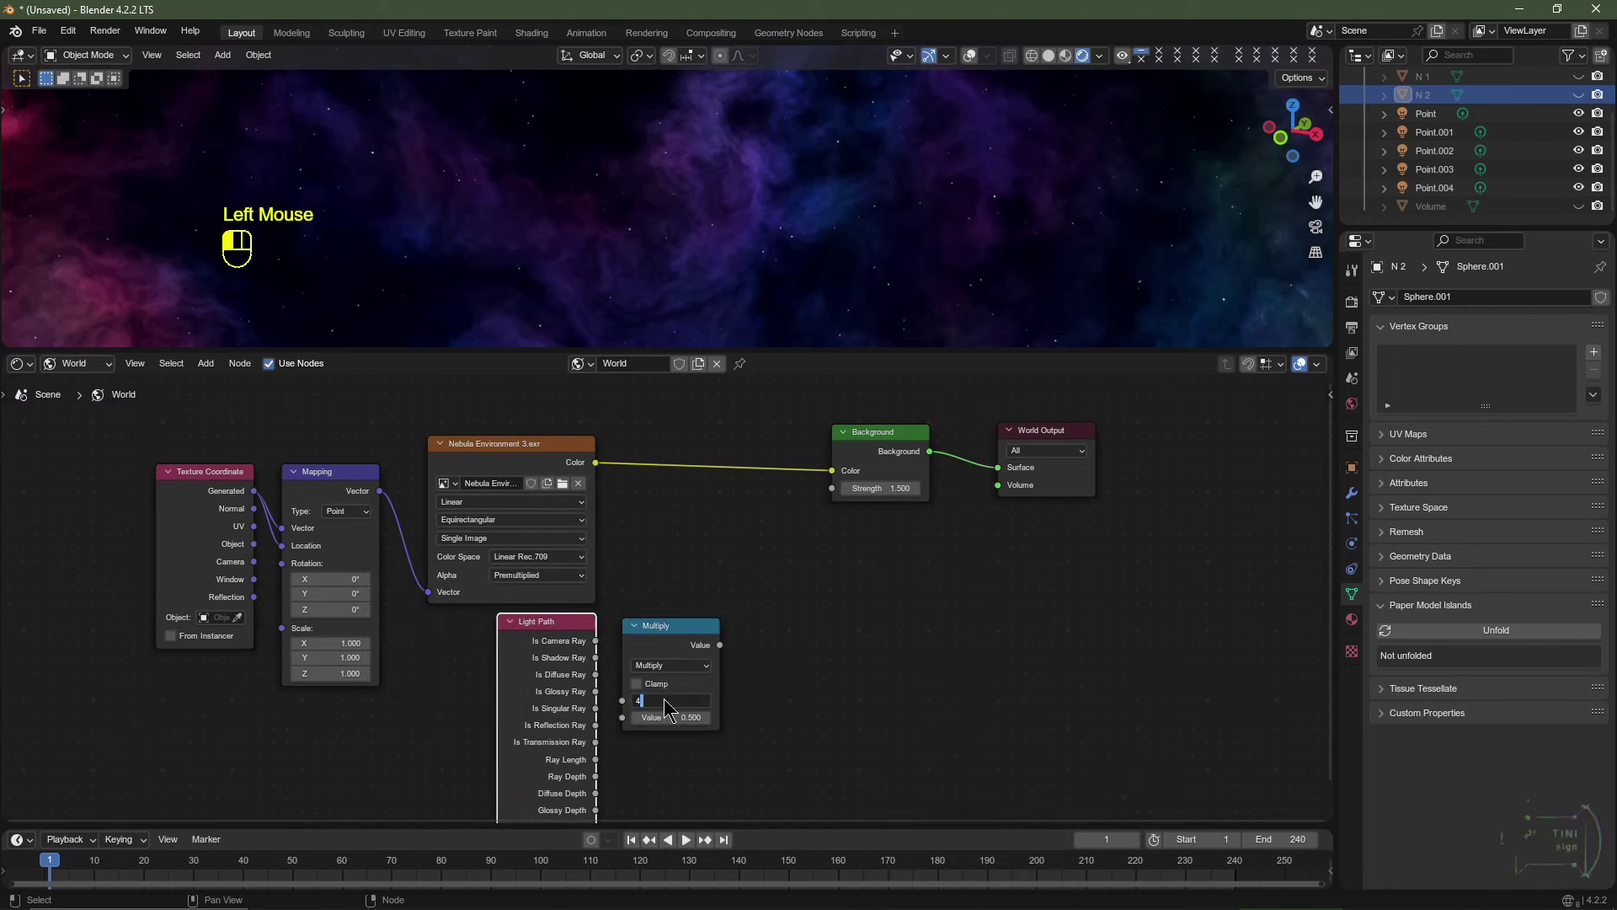
key(Return)
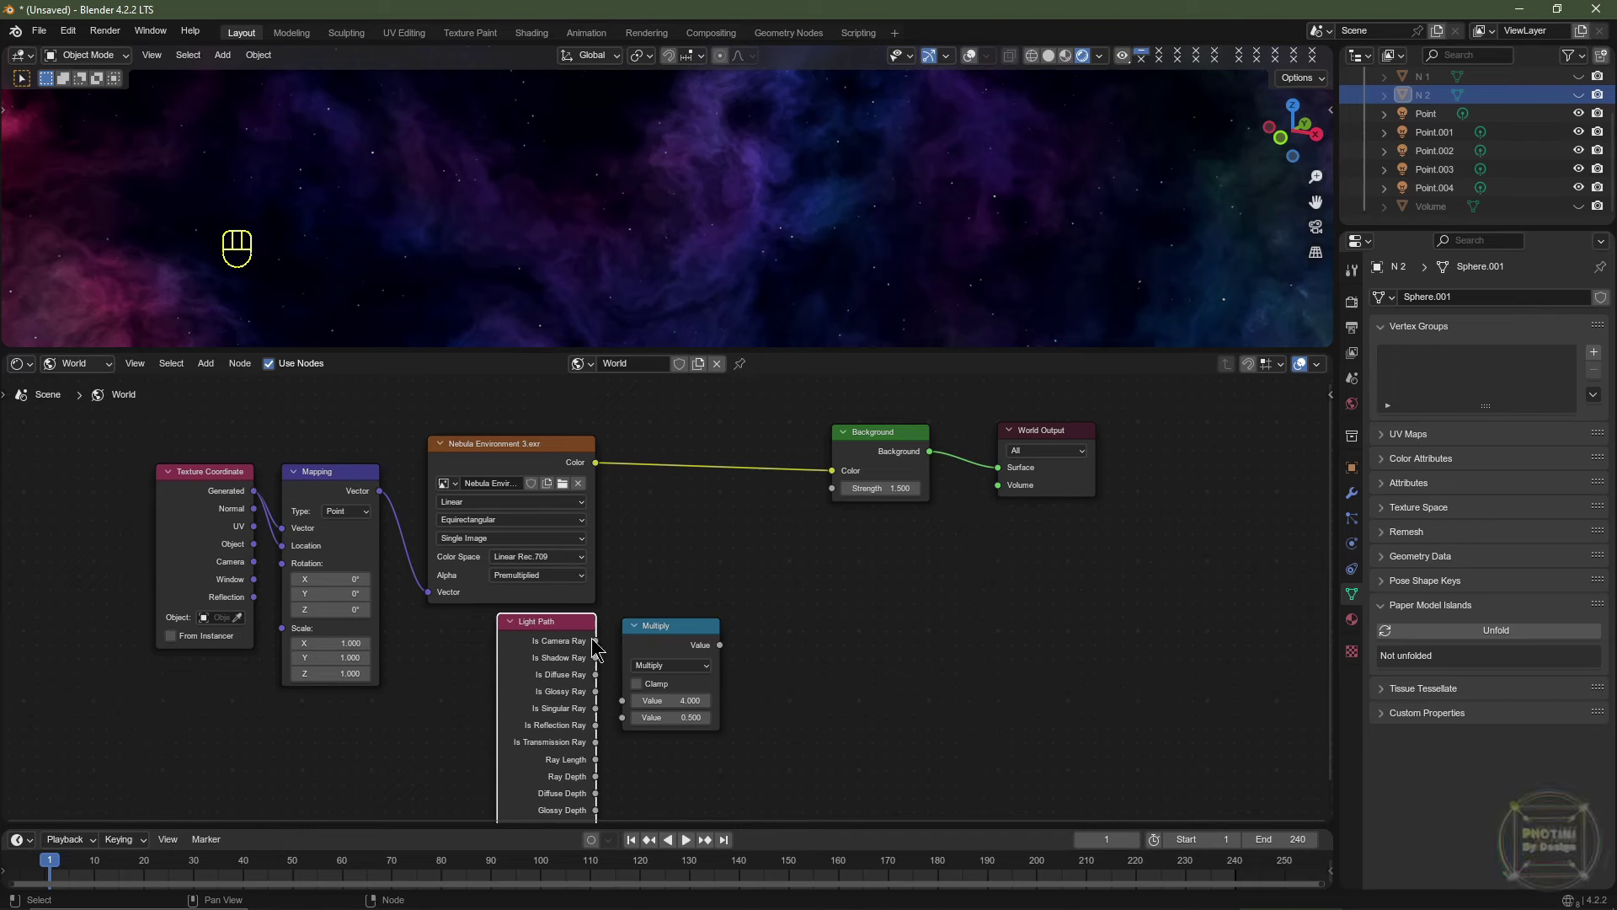
drag(595, 641, 638, 731)
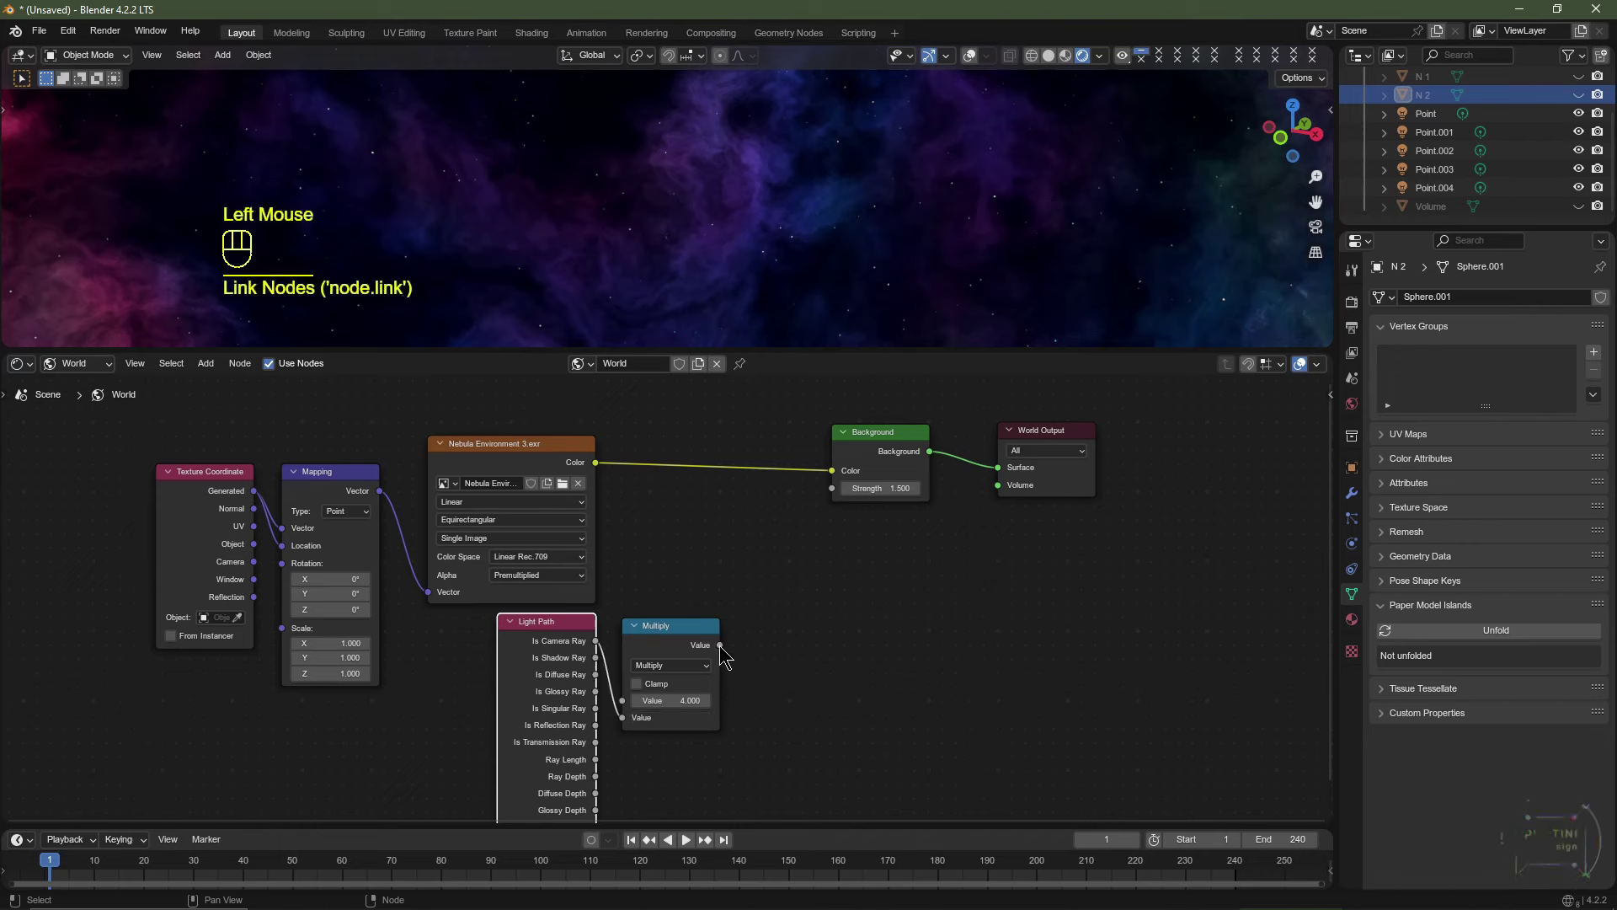
drag(722, 645, 832, 497)
Insert a Gamma node on the link between the nebula environment texture and the Background node.
scroll(838, 246, down, 3)
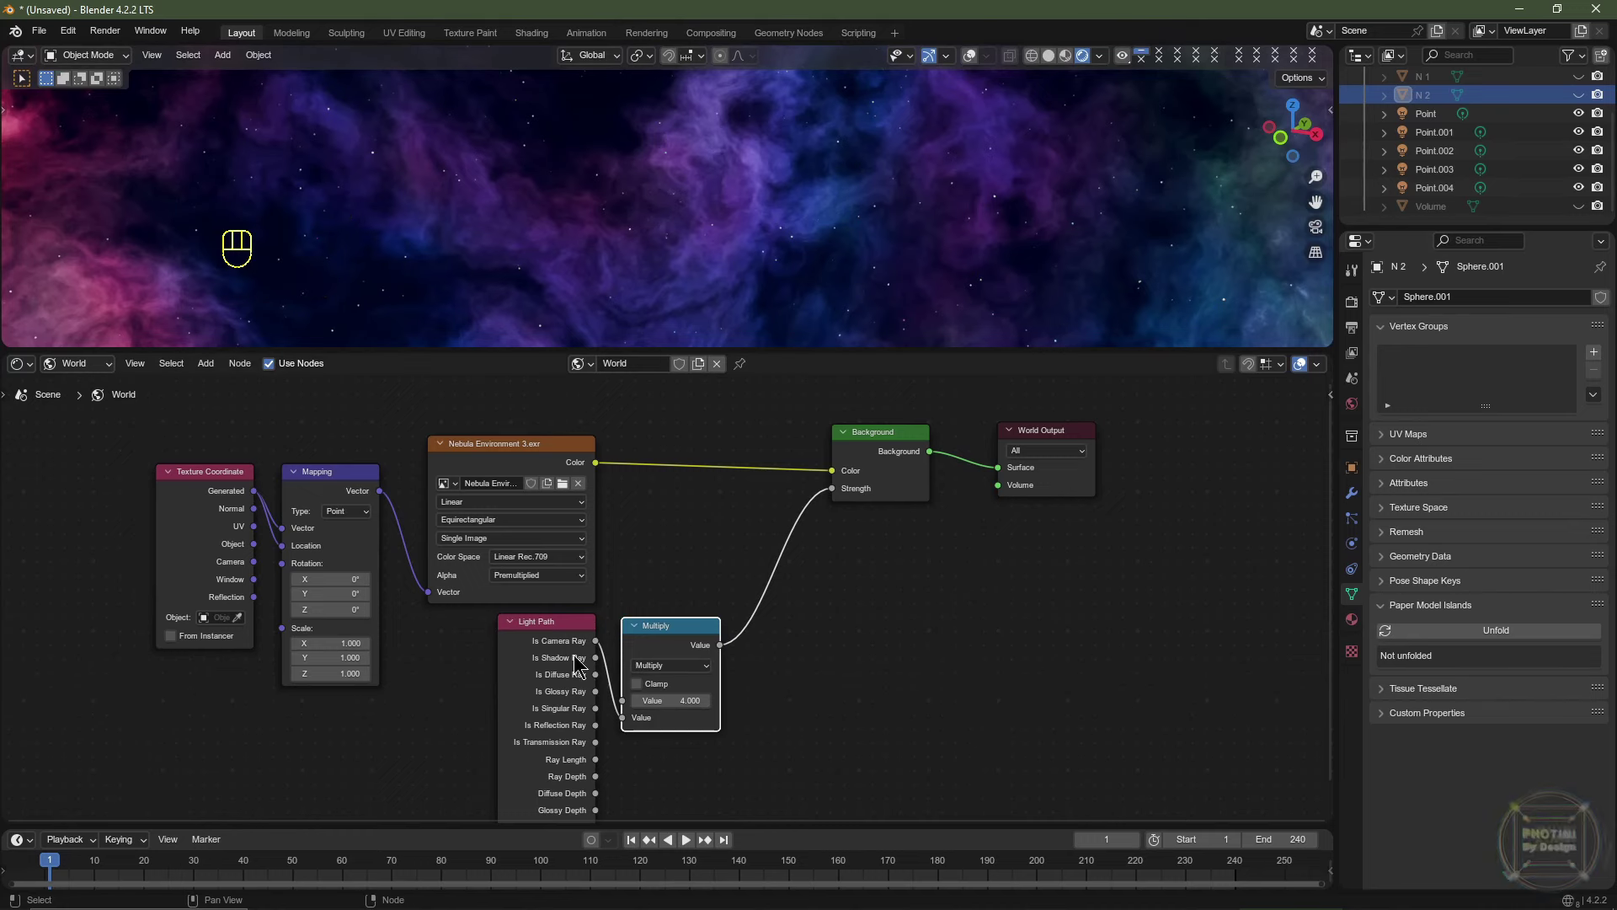
scroll(626, 518, down, 1)
key(shift+a)
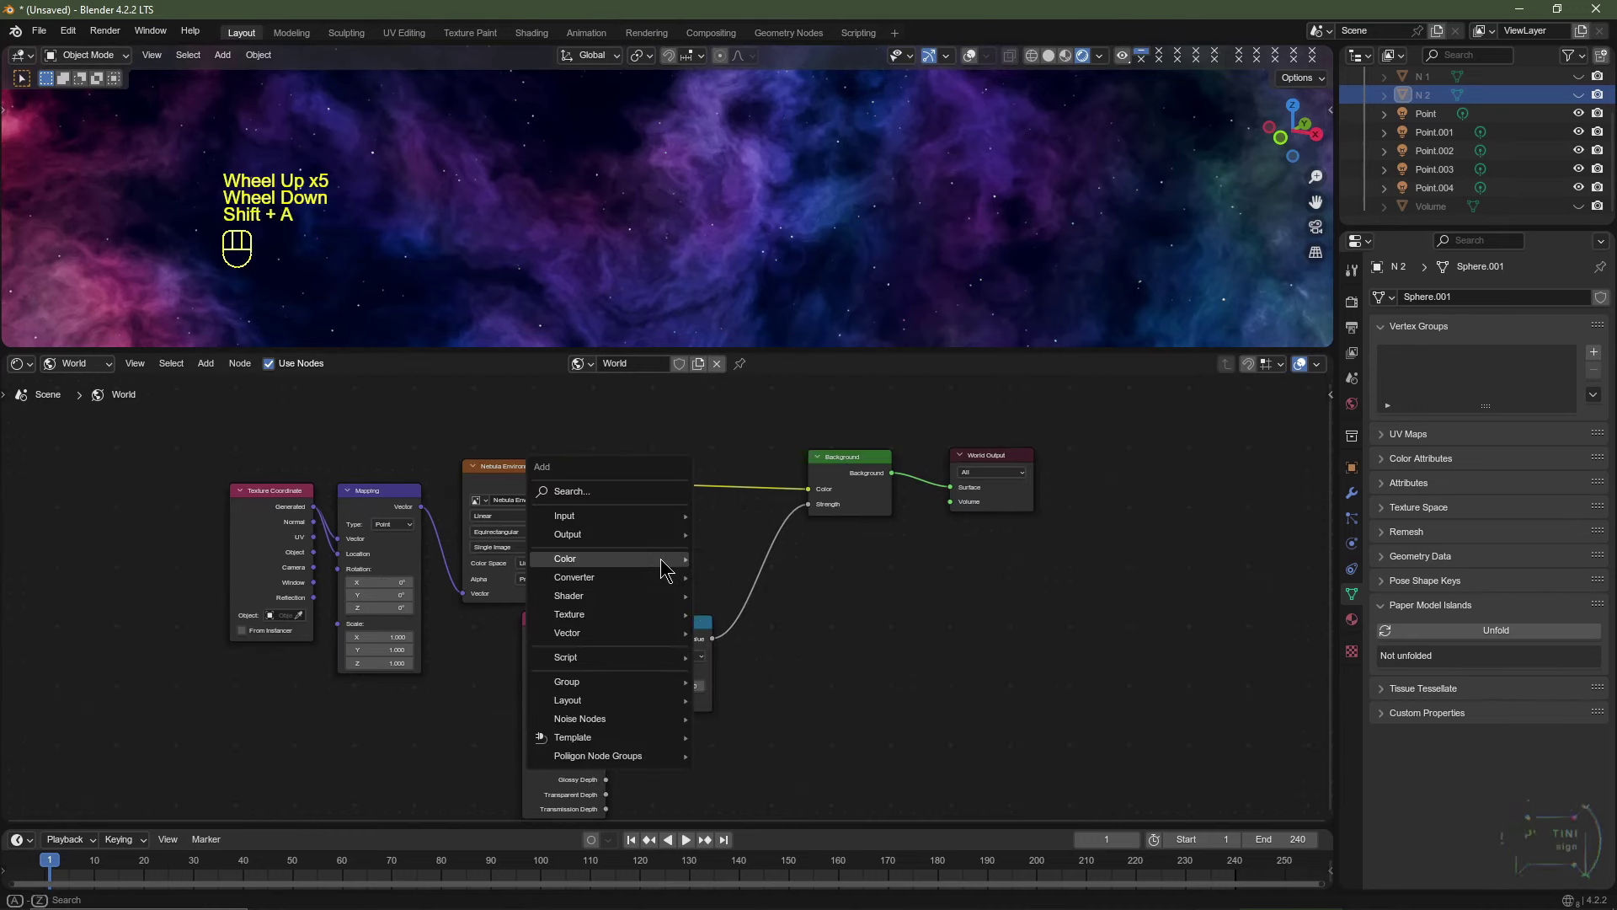
mouse_move(661, 562)
click(747, 580)
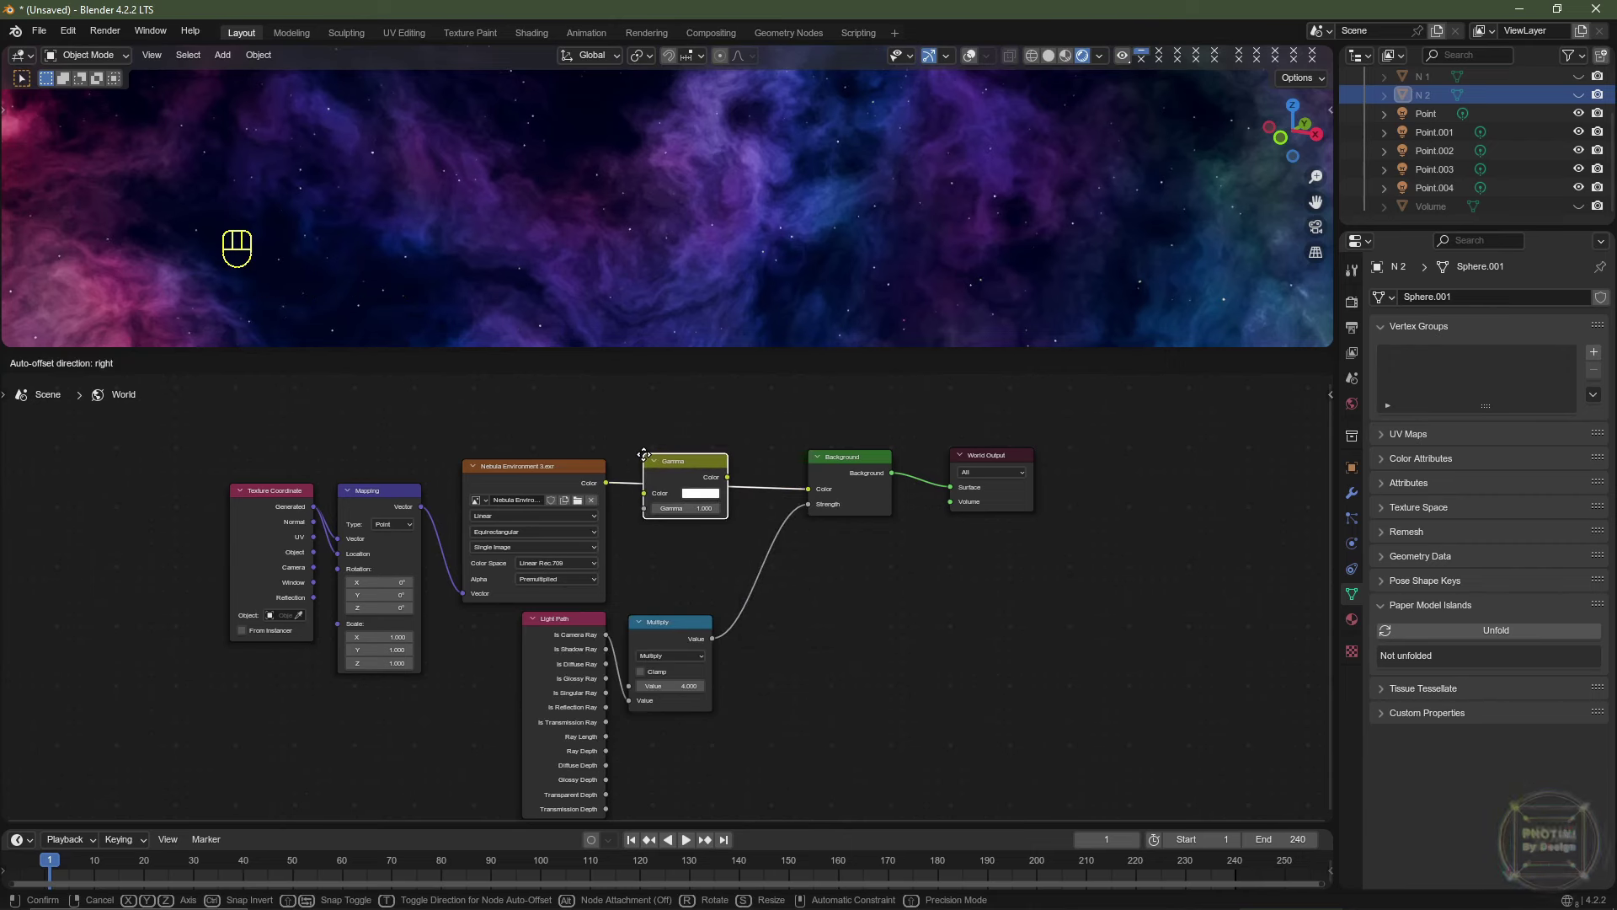
click(644, 455)
Set the Gamma node's gamma value to 1.3.
scroll(726, 505, up, 3)
middle_drag(733, 482, 740, 562)
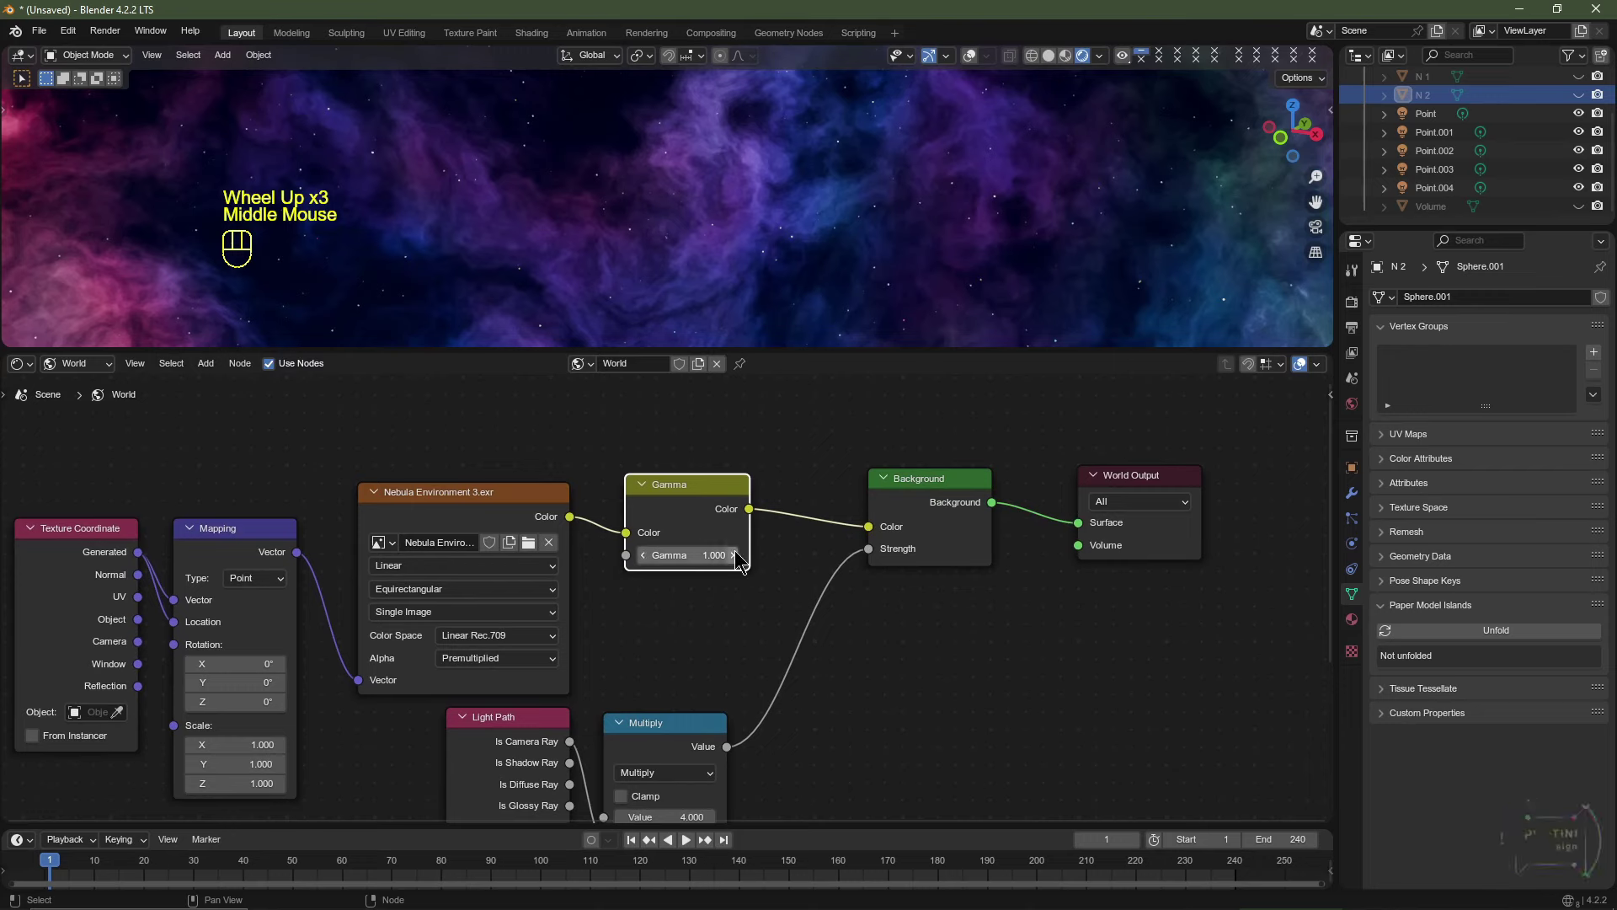
click(733, 555)
click(732, 555)
click(733, 555)
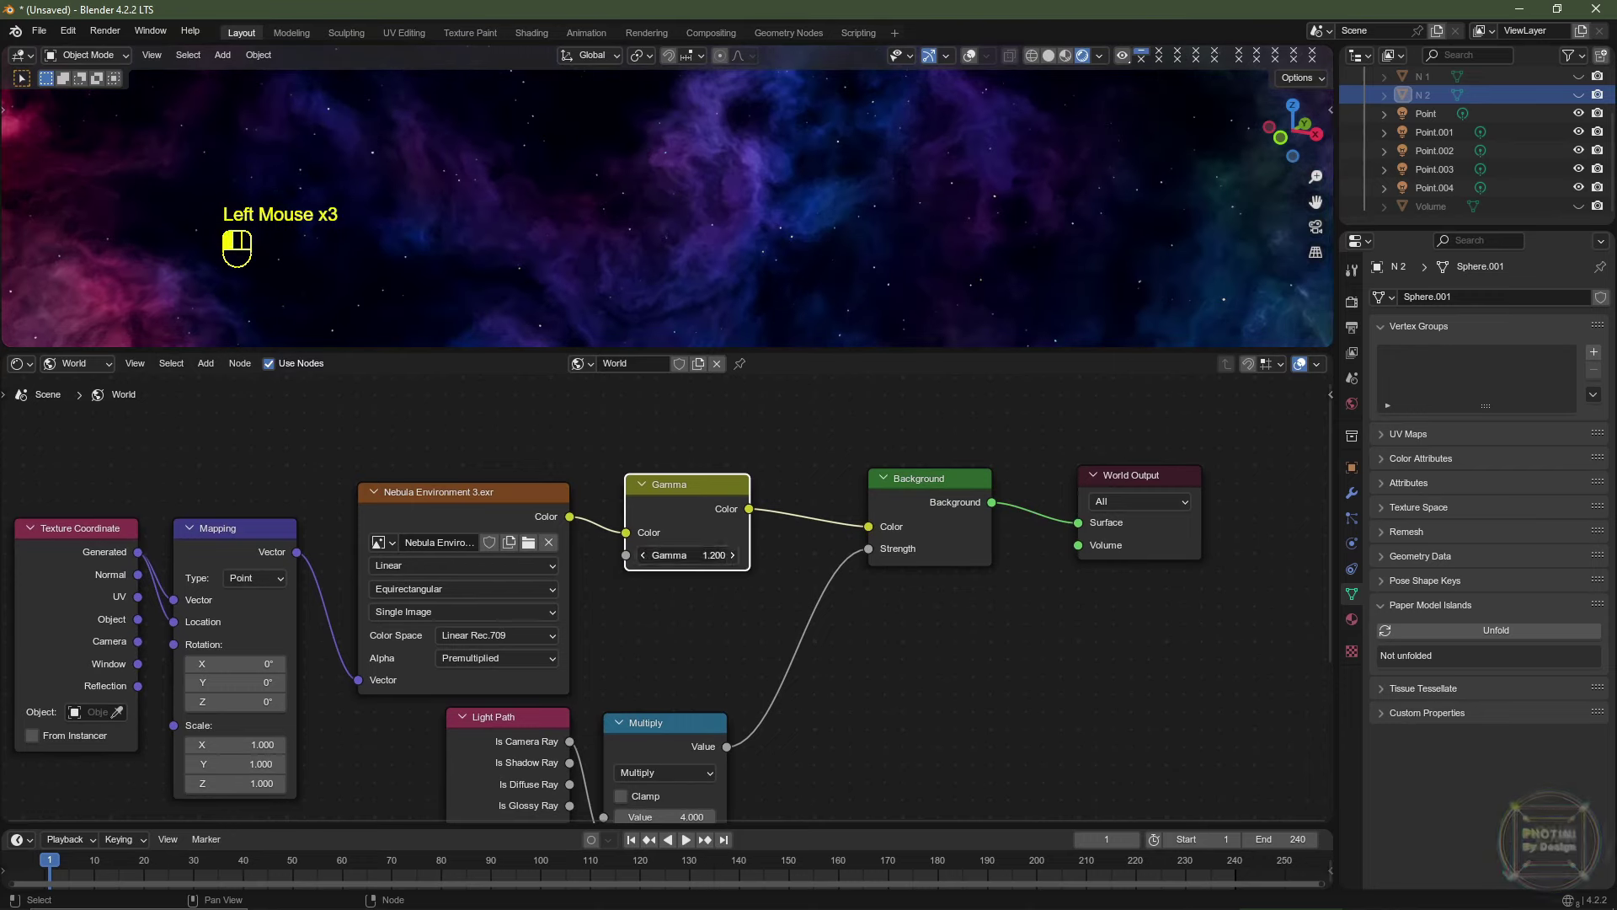
Turn on the viewport overlays while viewing the nebula background in the 3D scene.
scroll(798, 237, down, 2)
mouse_move(780, 237)
middle_down()
mouse_move(840, 342)
mouse_move(852, 315)
mouse_move(823, 256)
mouse_move(849, 199)
mouse_move(768, 237)
middle_up()
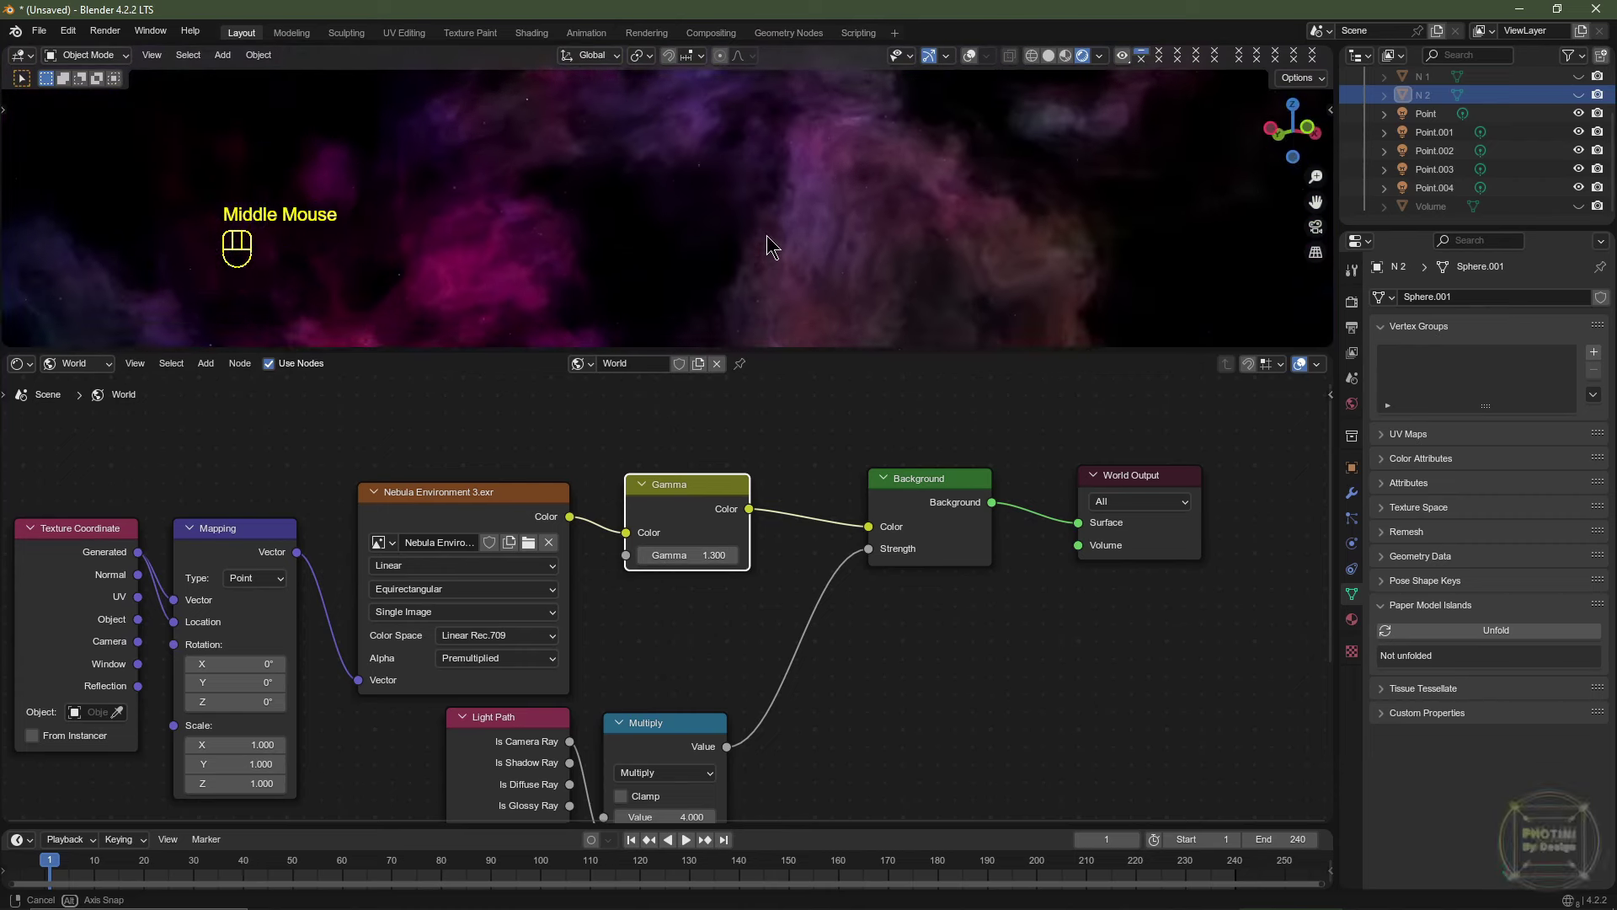
scroll(768, 237, down, 4)
key(KP_Decimal)
key(KP_1)
scroll(722, 251, down, 3)
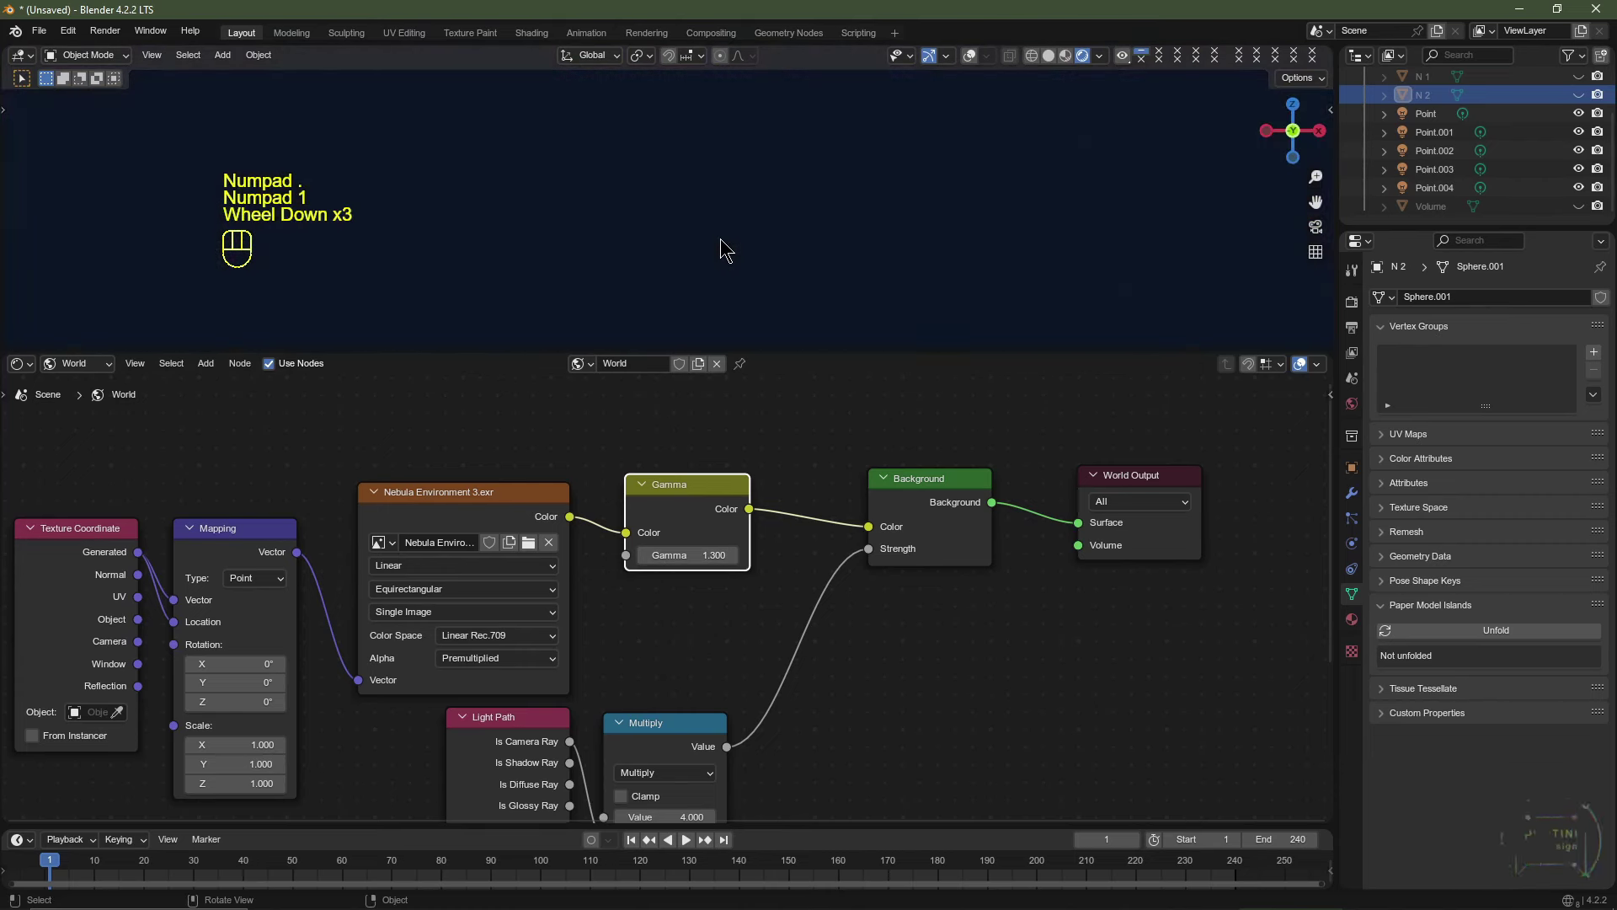
click(971, 56)
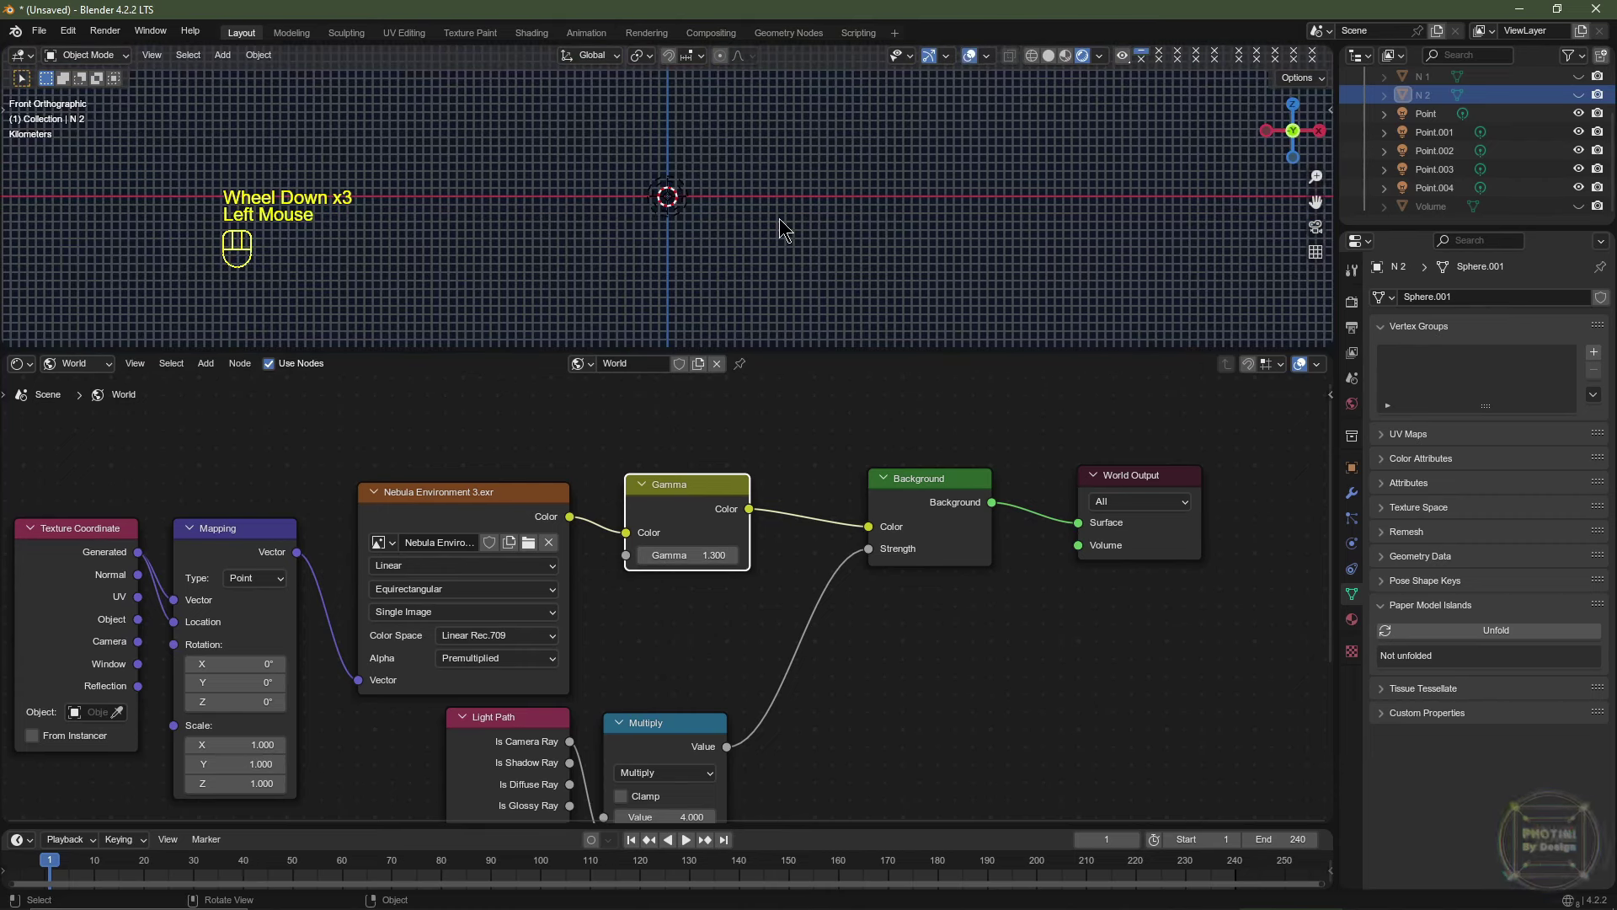
scroll(781, 229, up, 4)
middle_drag(782, 229, 800, 236)
scroll(800, 236, down, 2)
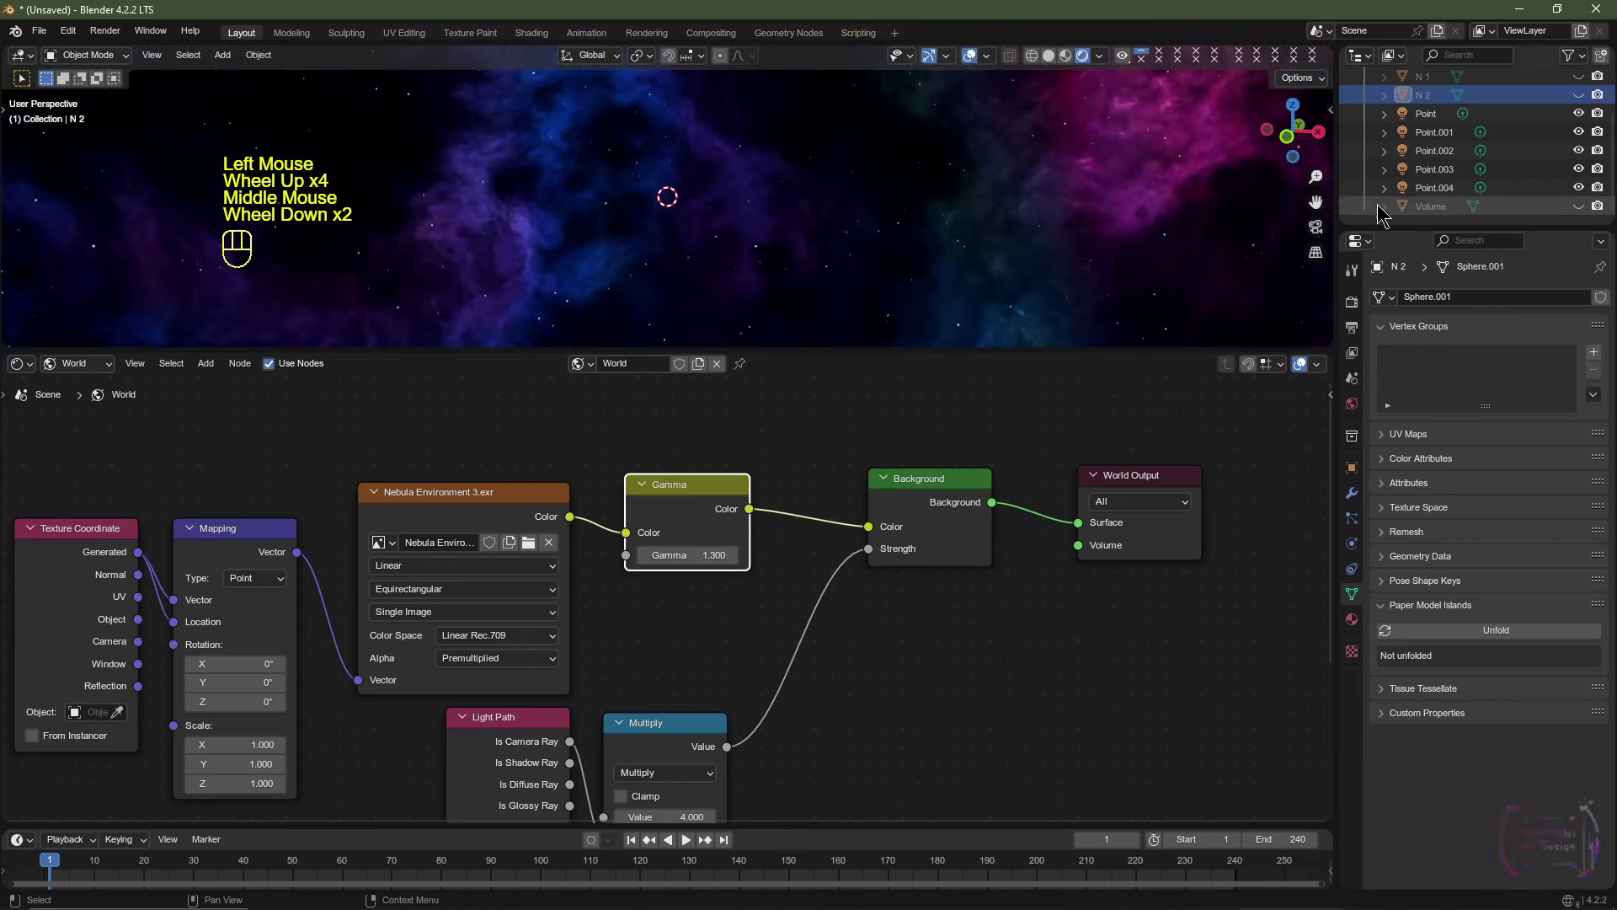
Unhide the Volume object in the viewport, select it and frame it.
click(1580, 206)
scroll(815, 224, down, 2)
scroll(816, 223, up, 2)
click(1431, 207)
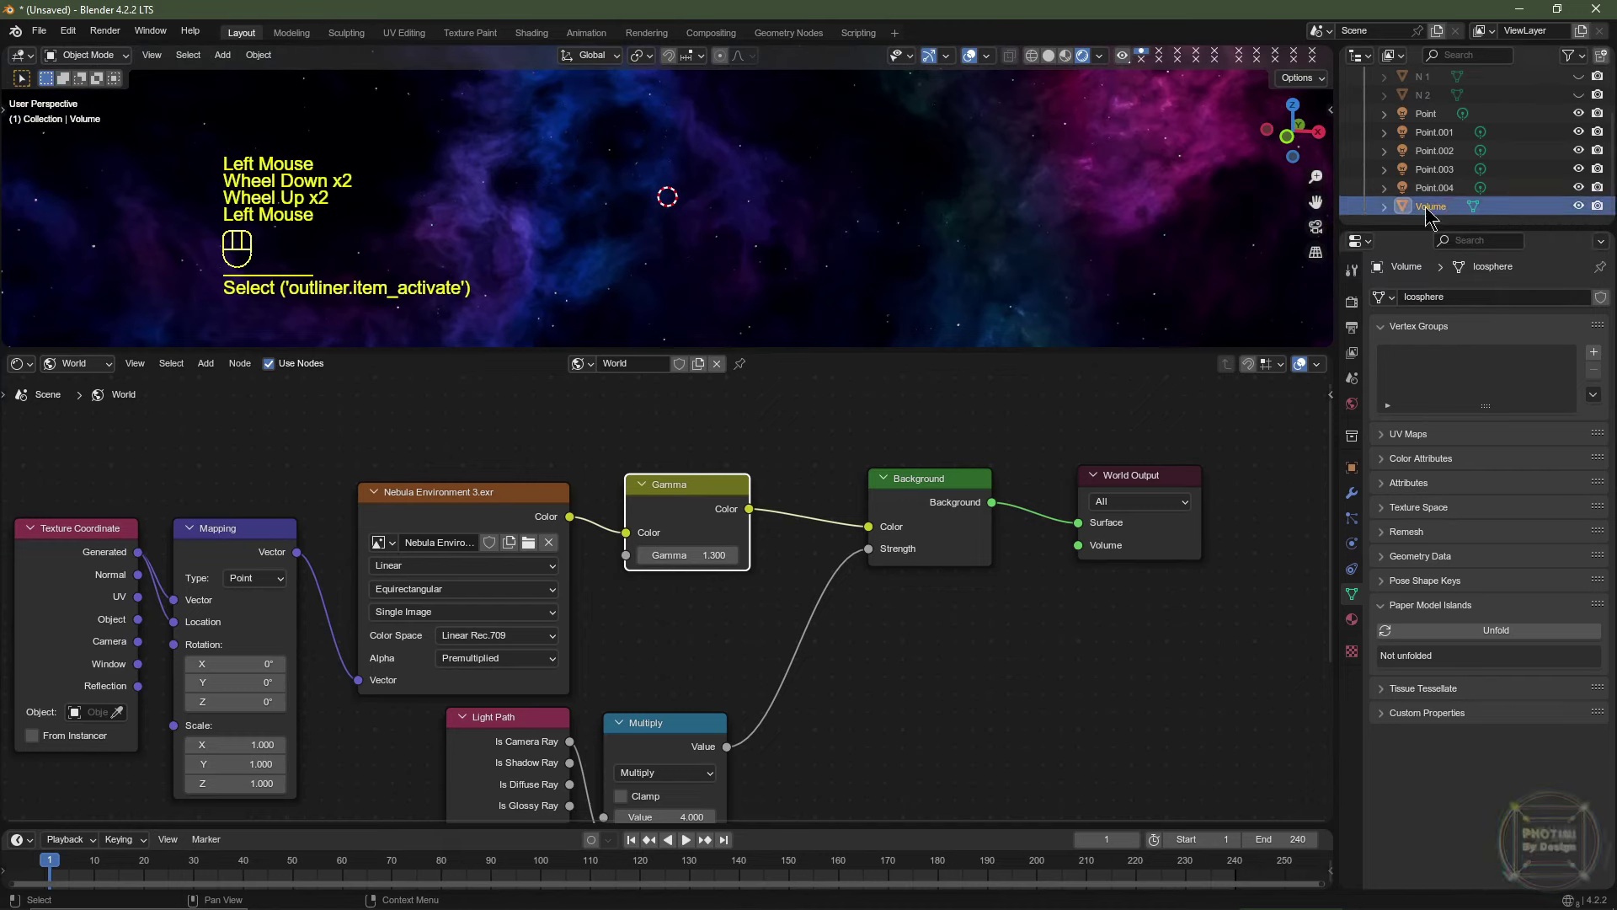
key(KP_Decimal)
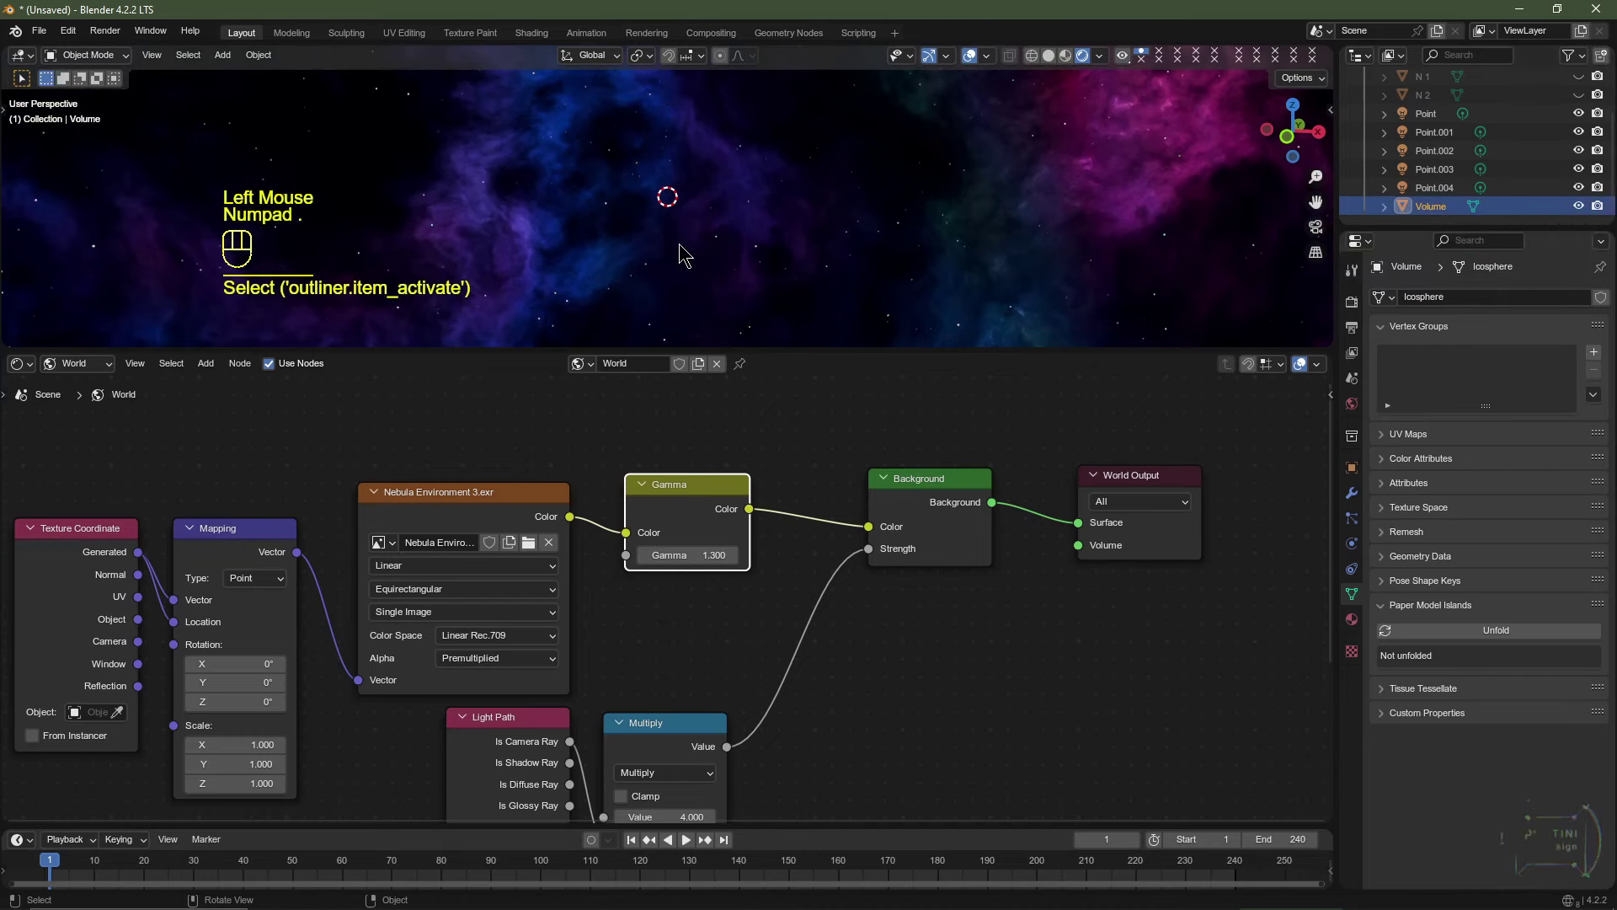
scroll(677, 255, up, 5)
scroll(1565, 156, up, 2)
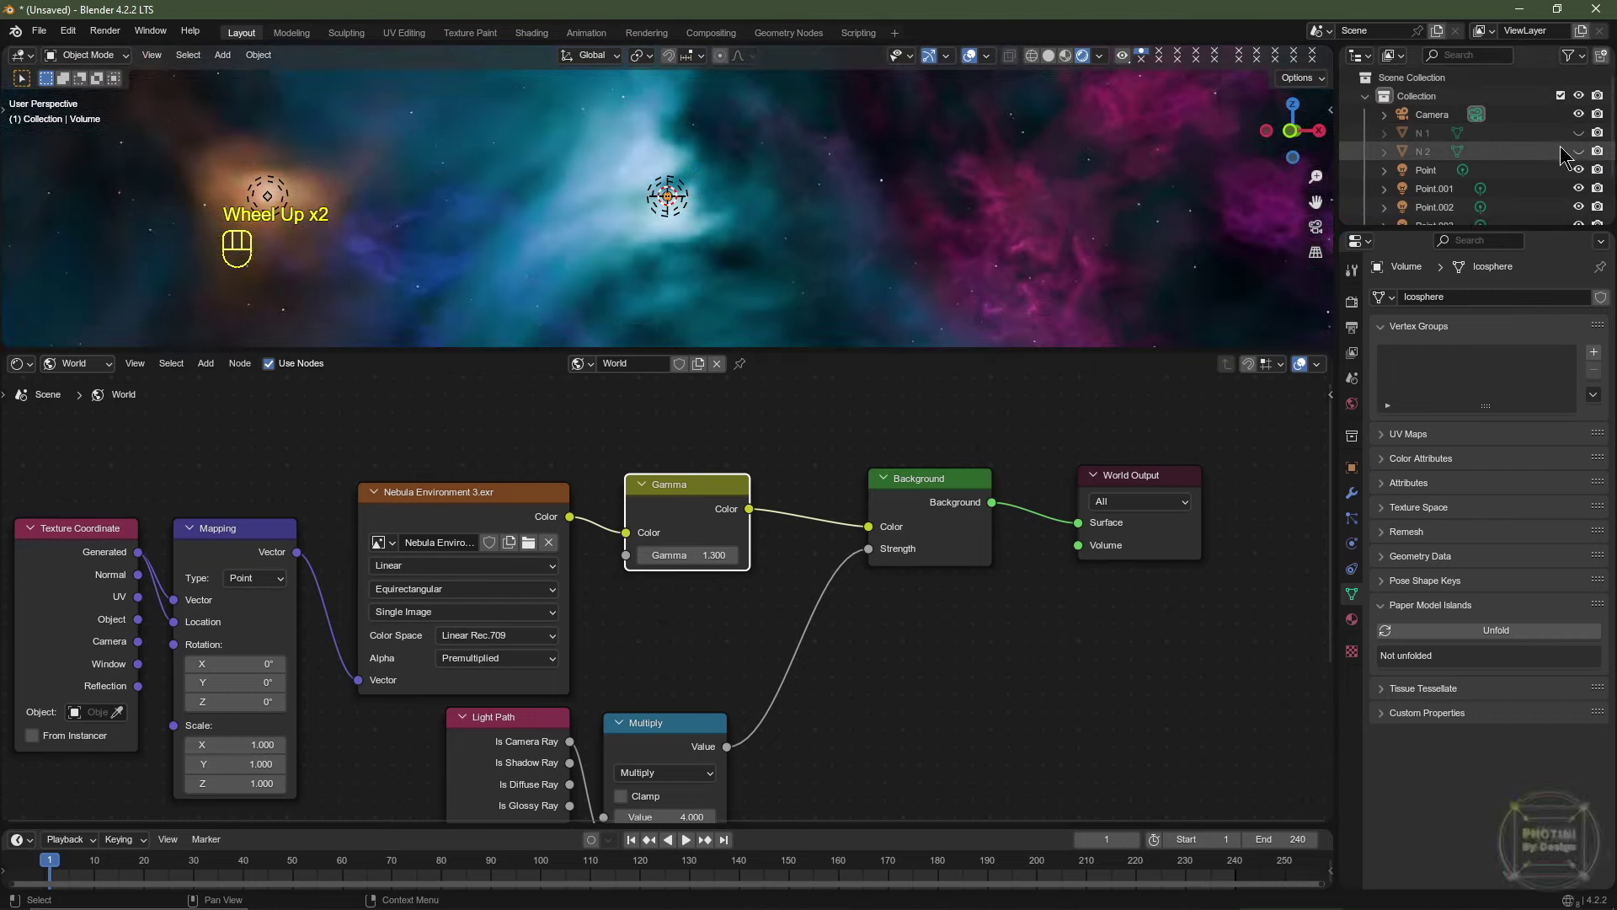
Unhide the N 1 and N 2 spheres in the viewport.
drag(1580, 133, 1579, 152)
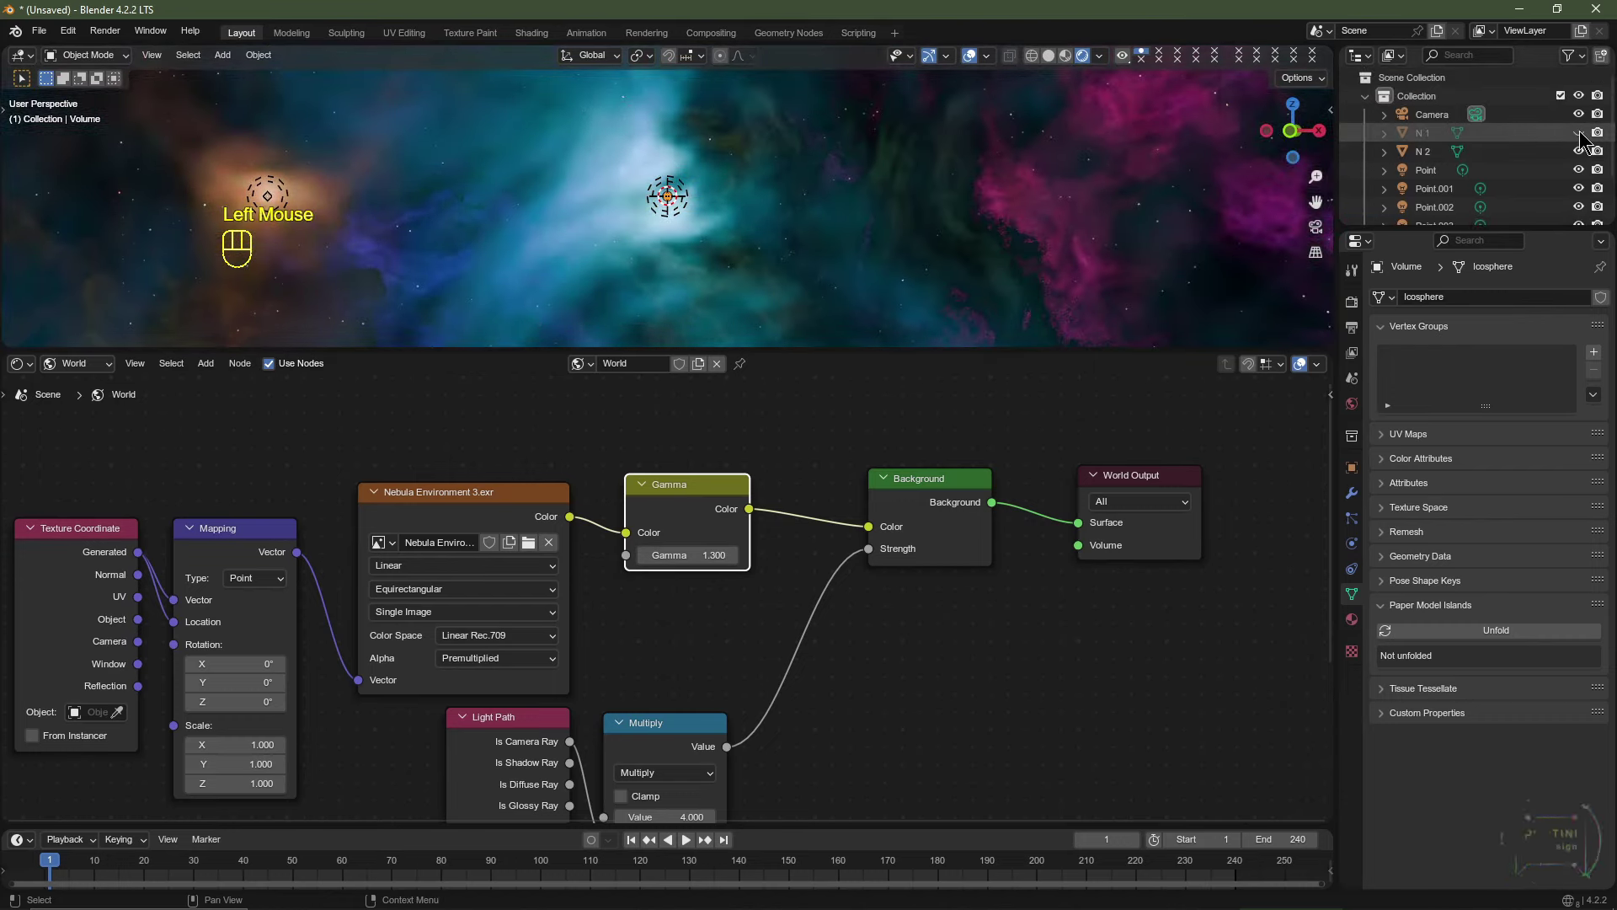
shift+middle_drag(674, 178, 806, 173)
mouse_move(807, 173)
middle_down()
mouse_move(866, 244)
mouse_move(859, 224)
middle_up()
scroll(856, 210, down, 3)
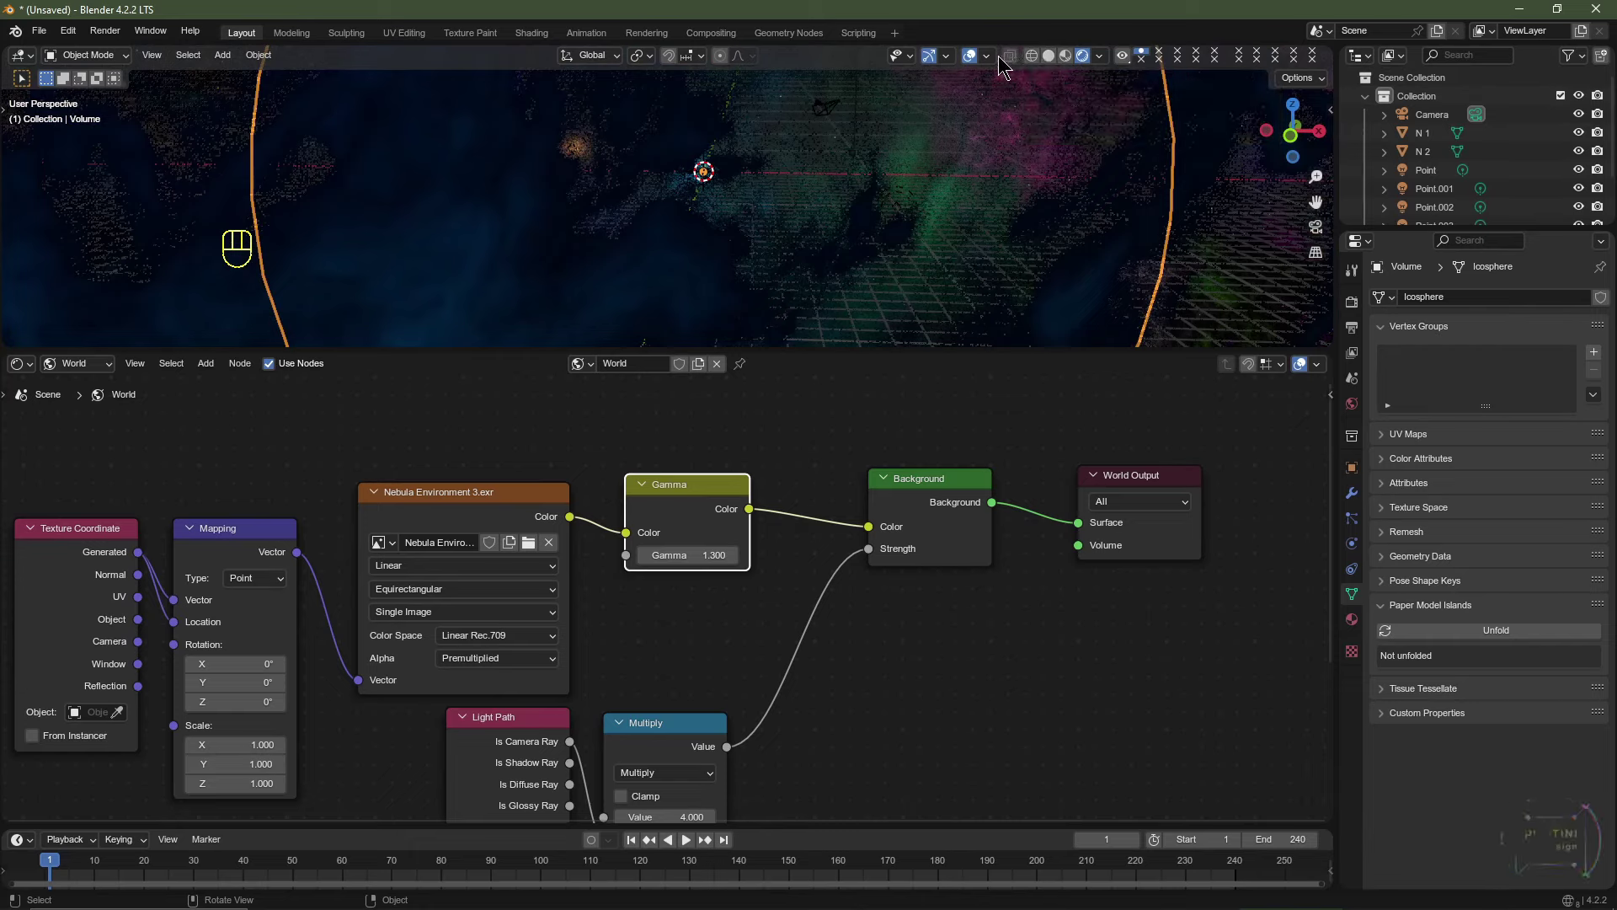
Show the scene as wireframe from the top view and enlarge the 3D viewport over the node editor.
click(1031, 55)
scroll(806, 205, down, 3)
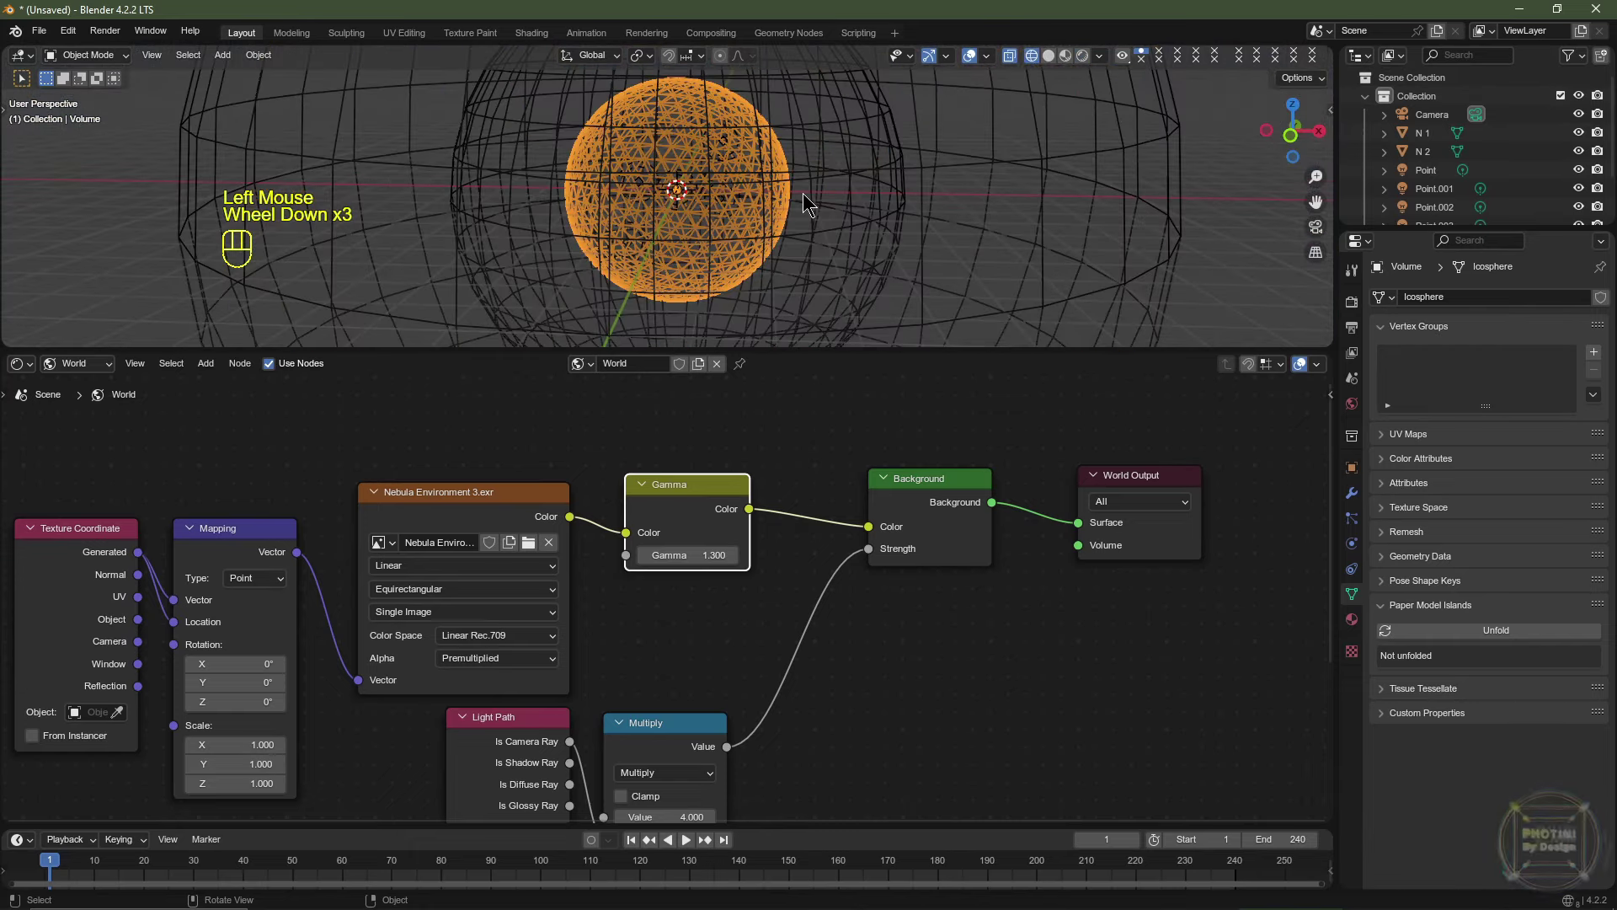
key(KP_7)
drag(845, 349, 838, 773)
scroll(1455, 198, down, 3)
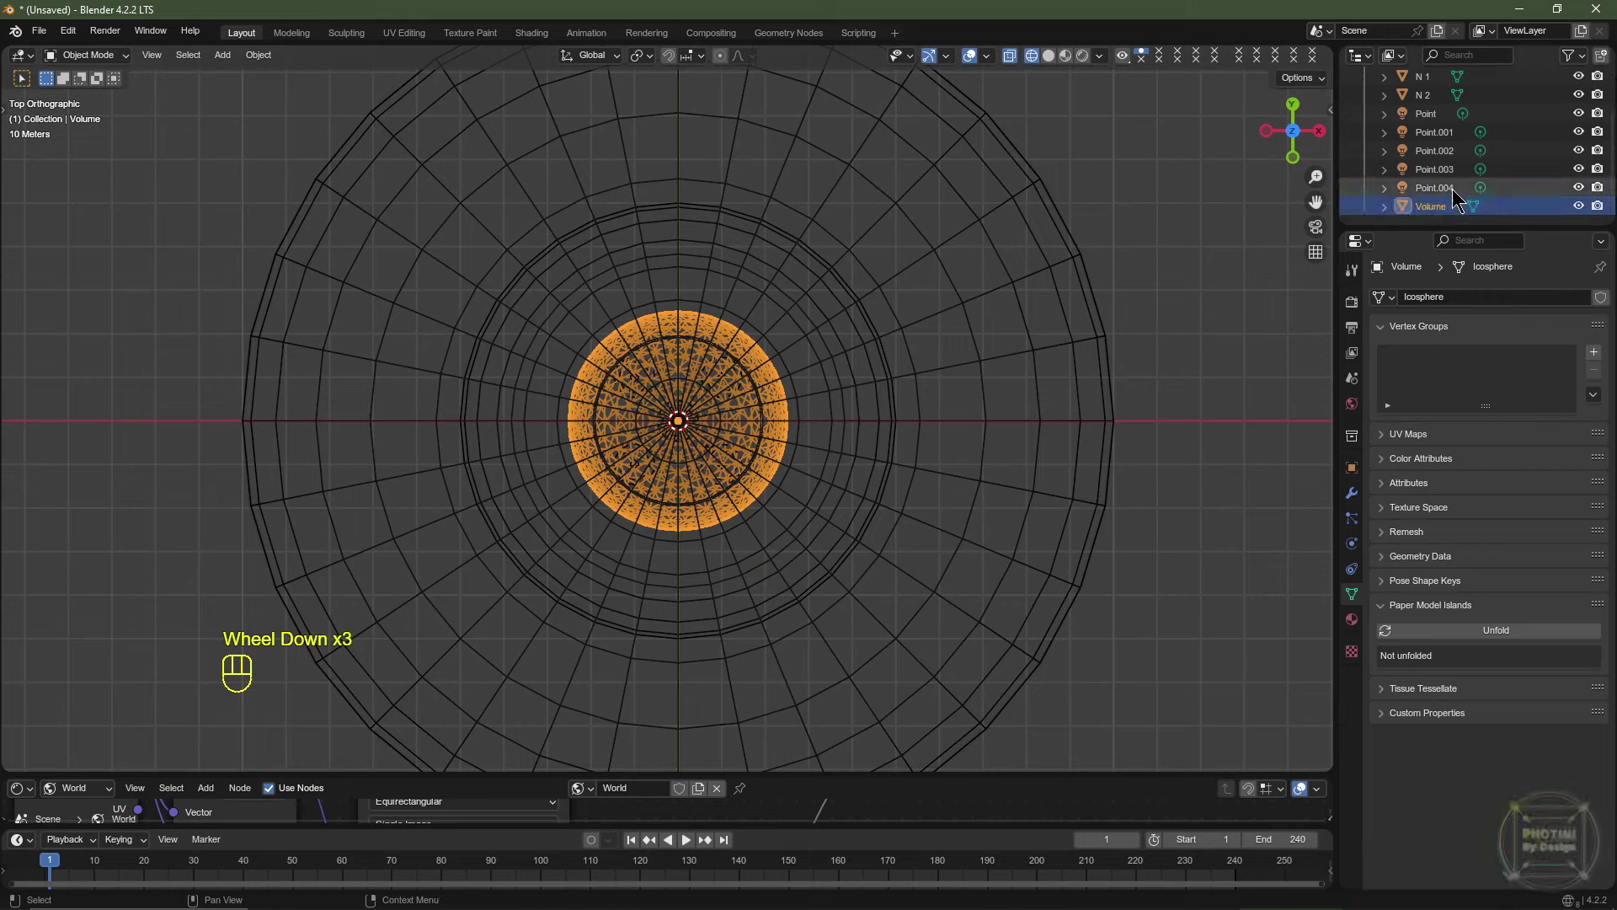
Add a sphere empty at the centre of the Volume object.
click(1436, 206)
scroll(768, 509, up, 2)
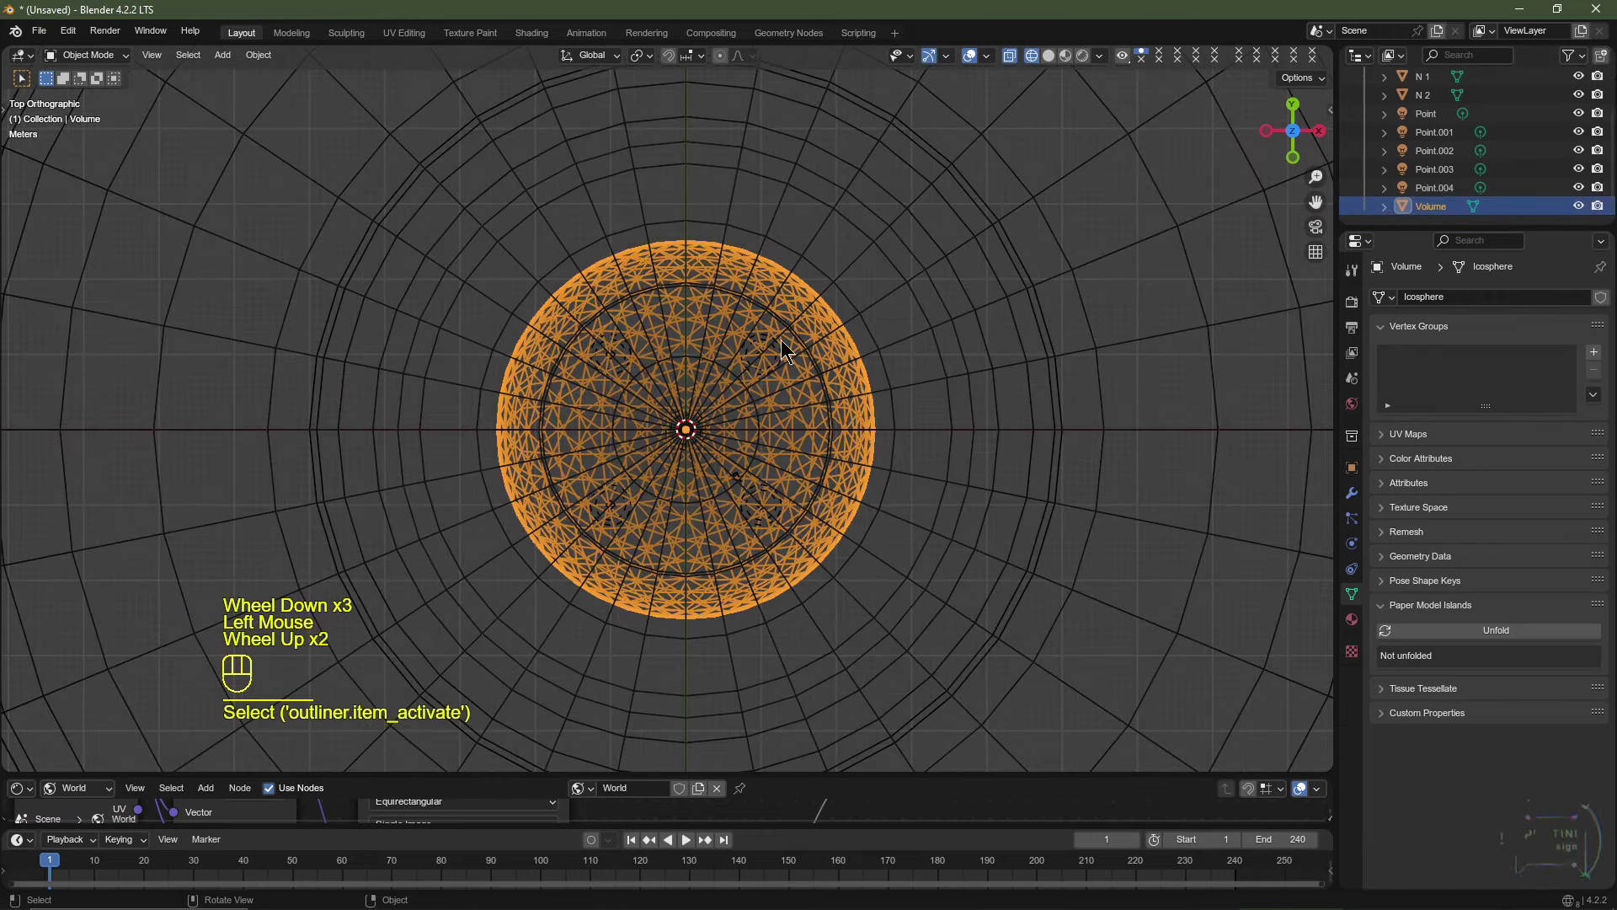
shift+middle_drag(733, 485, 691, 456)
key(shift+a)
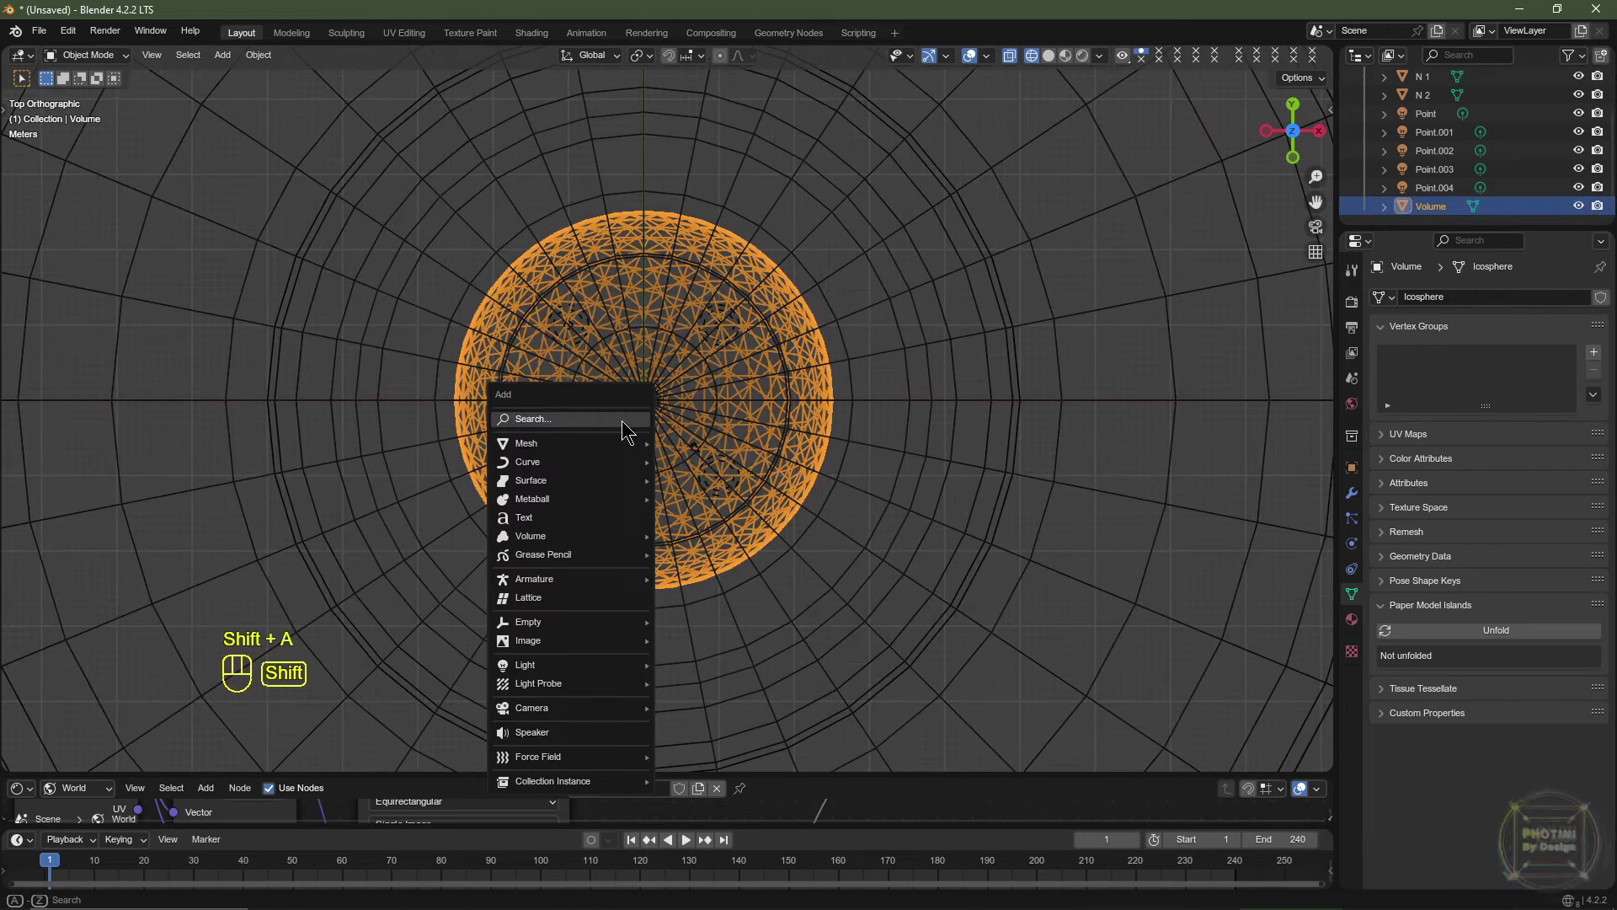
mouse_move(560, 624)
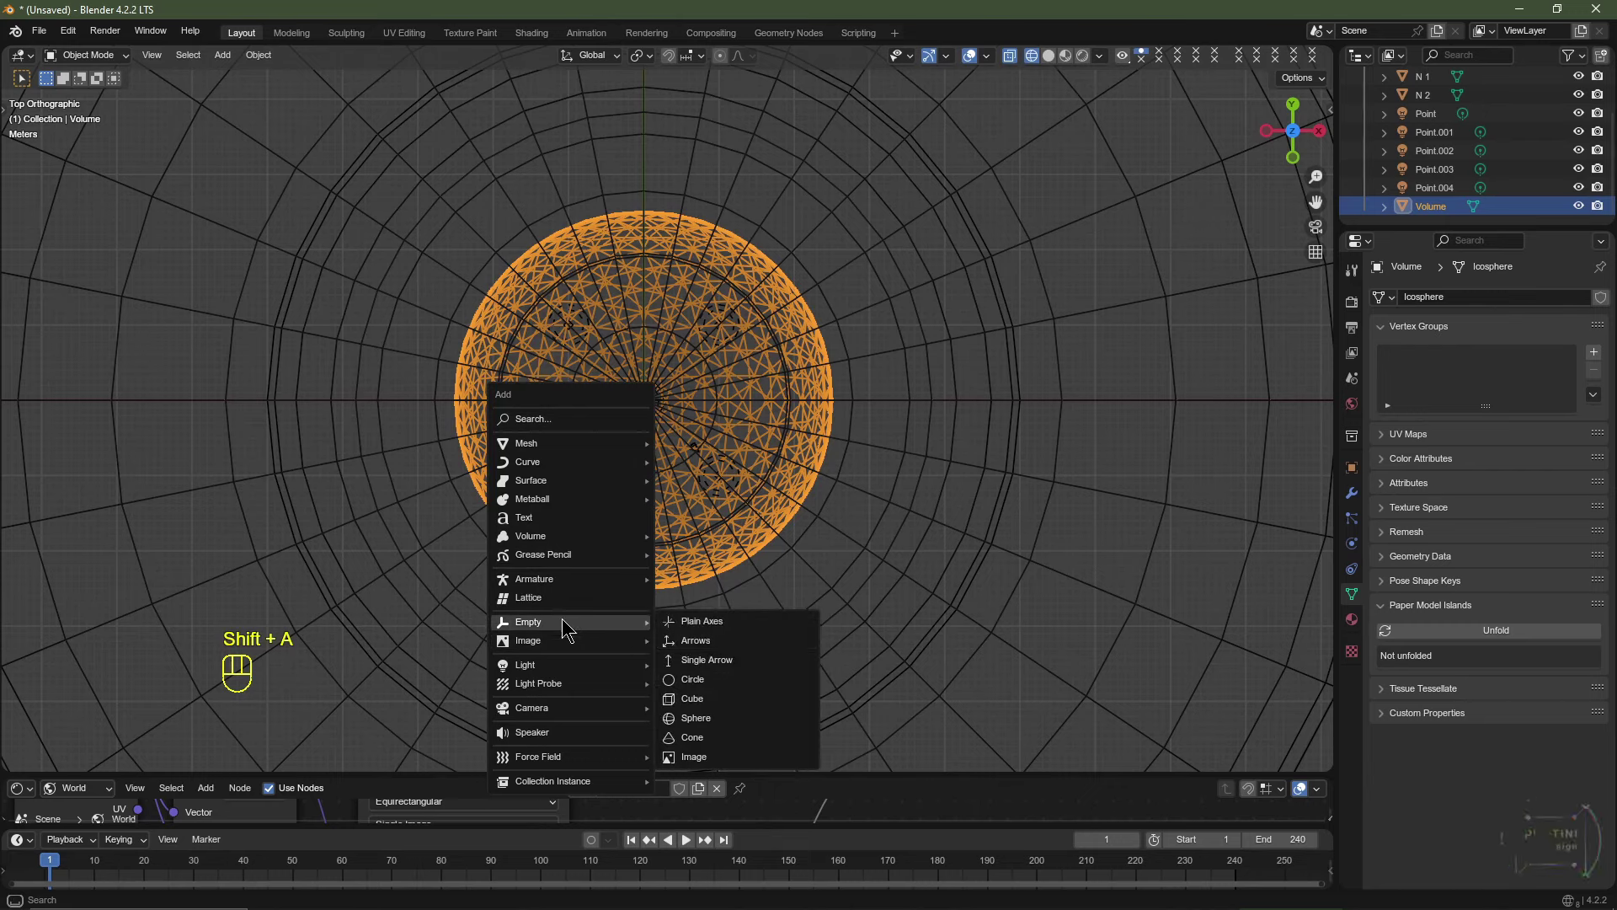
click(723, 717)
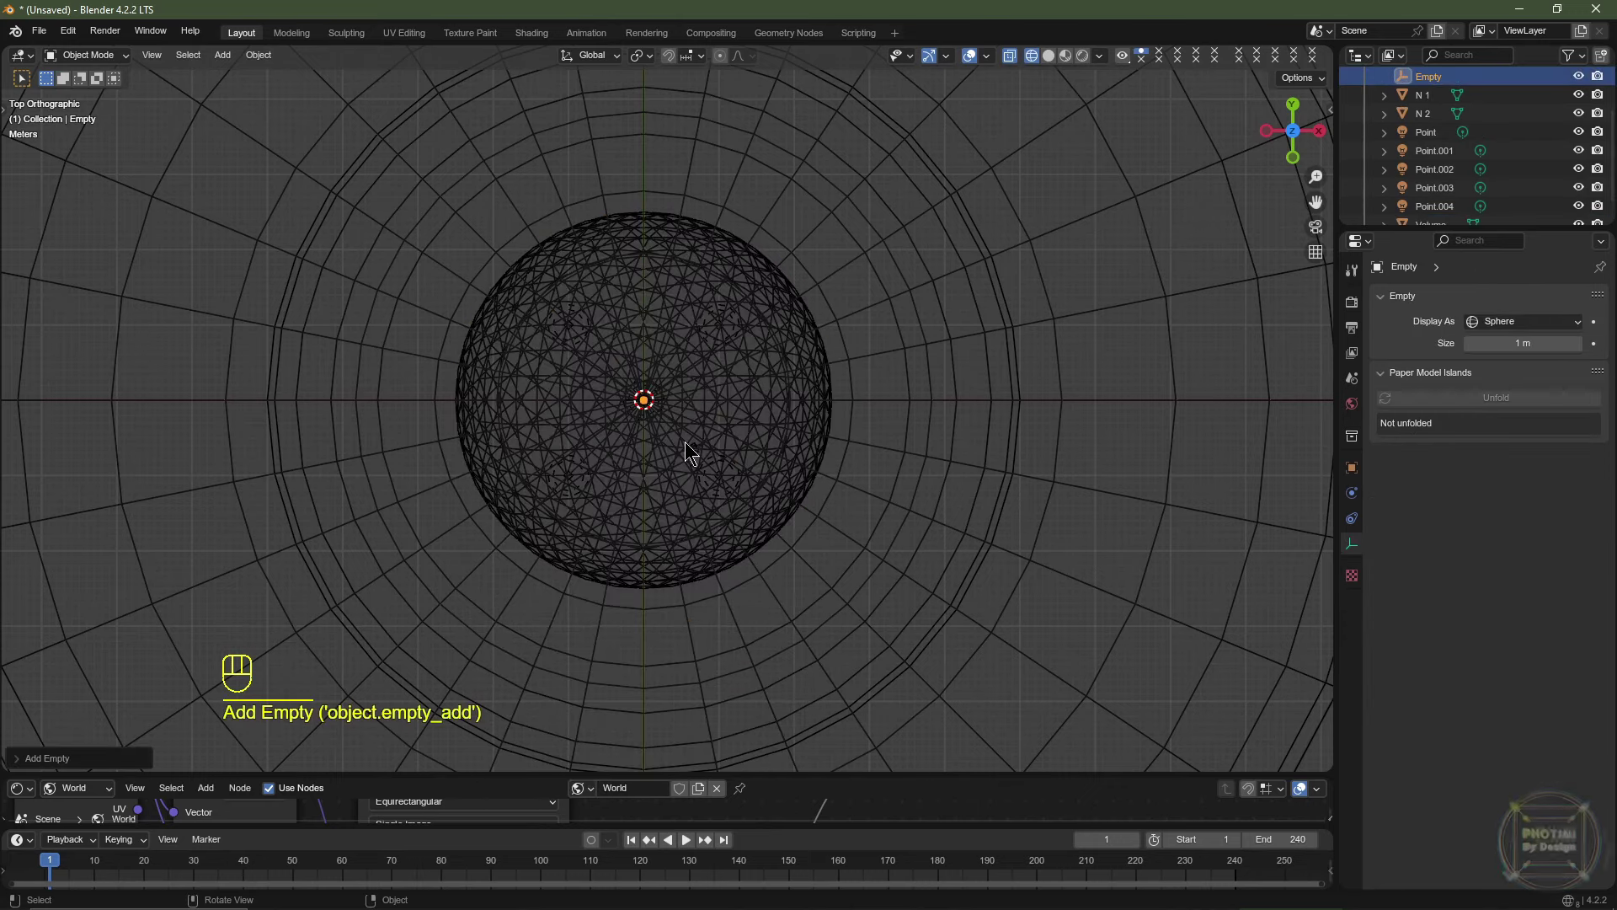
Scale the sphere empty to 12.5 on X, Y and Z so it sits inside the Volume sphere.
key(s)
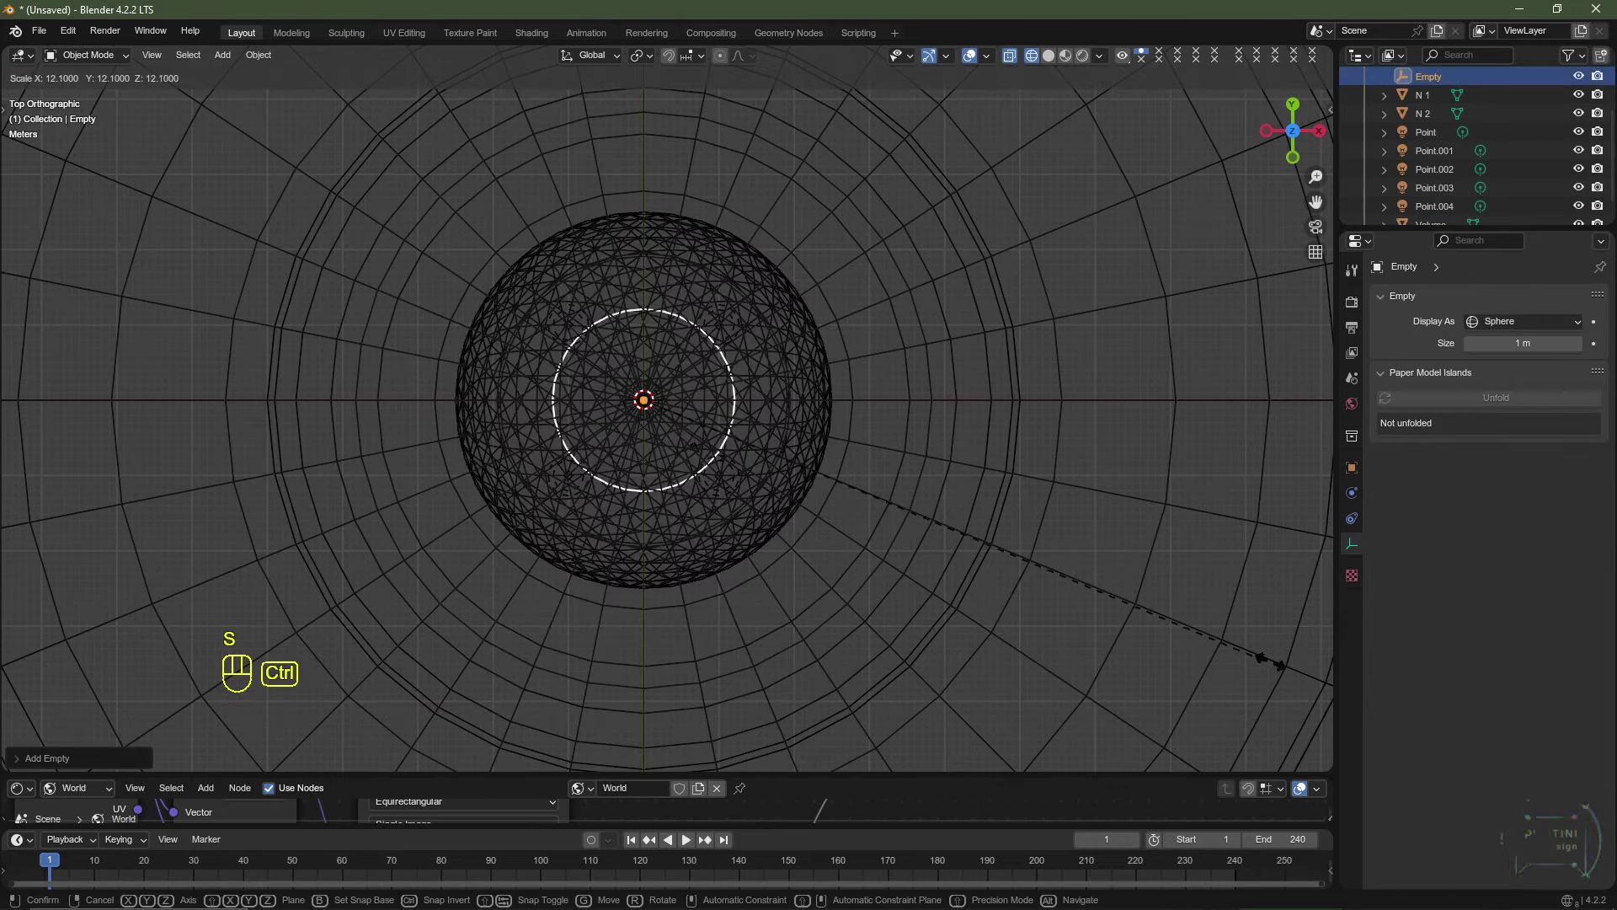
click(257, 741)
key(n)
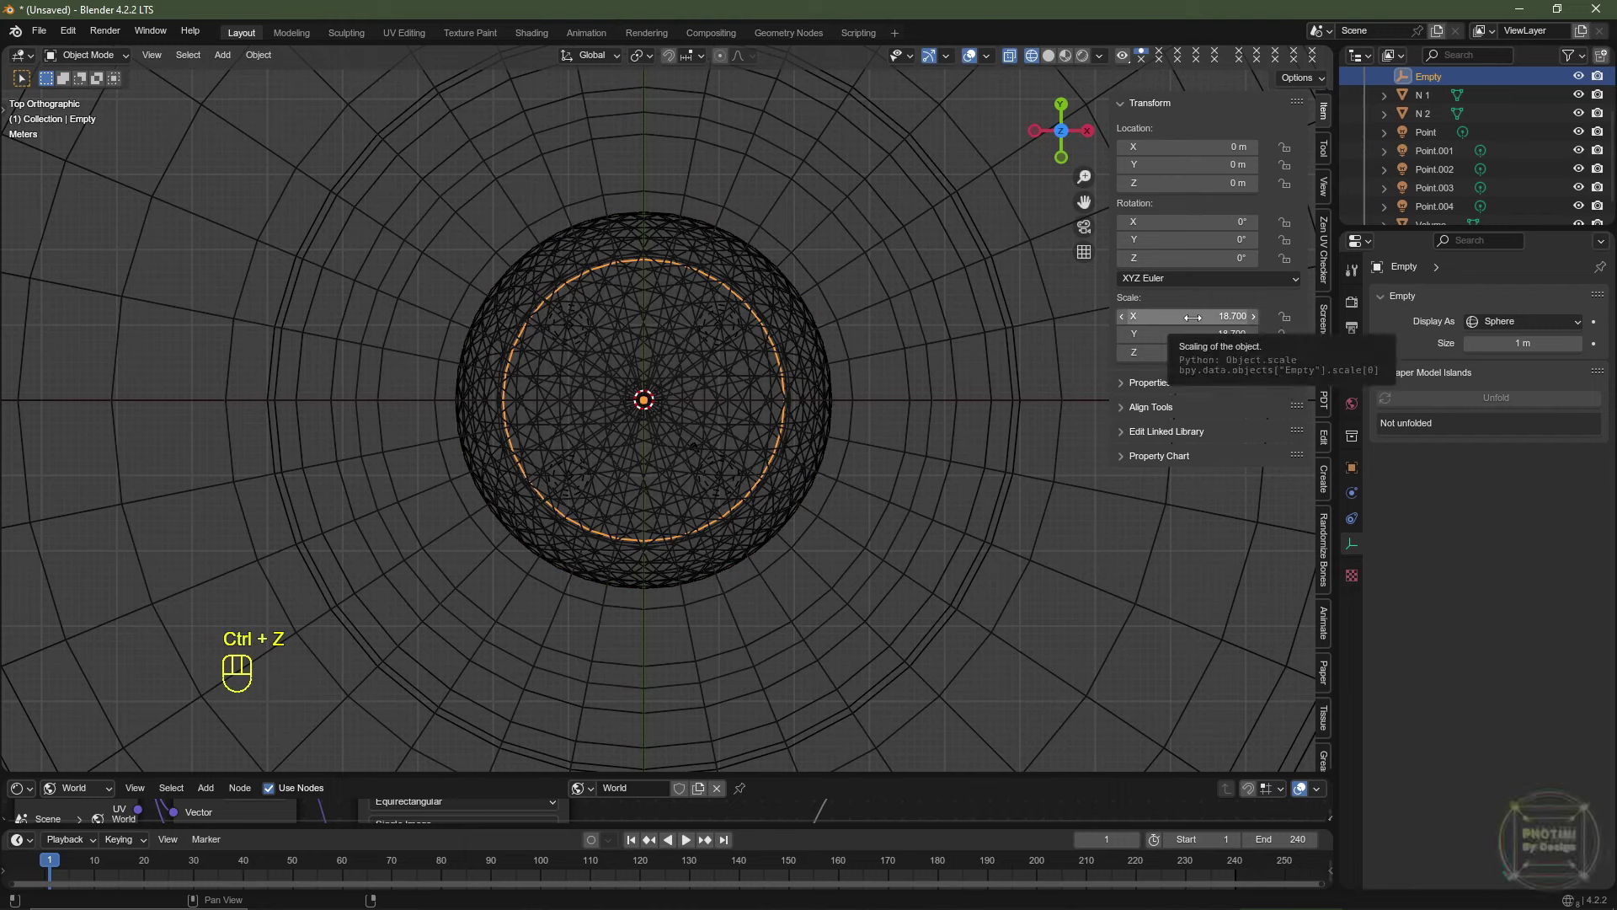
click(1188, 316)
mouse_move(1188, 316)
mouse_down()
mouse_move(1188, 352)
mouse_move(1193, 318)
mouse_up()
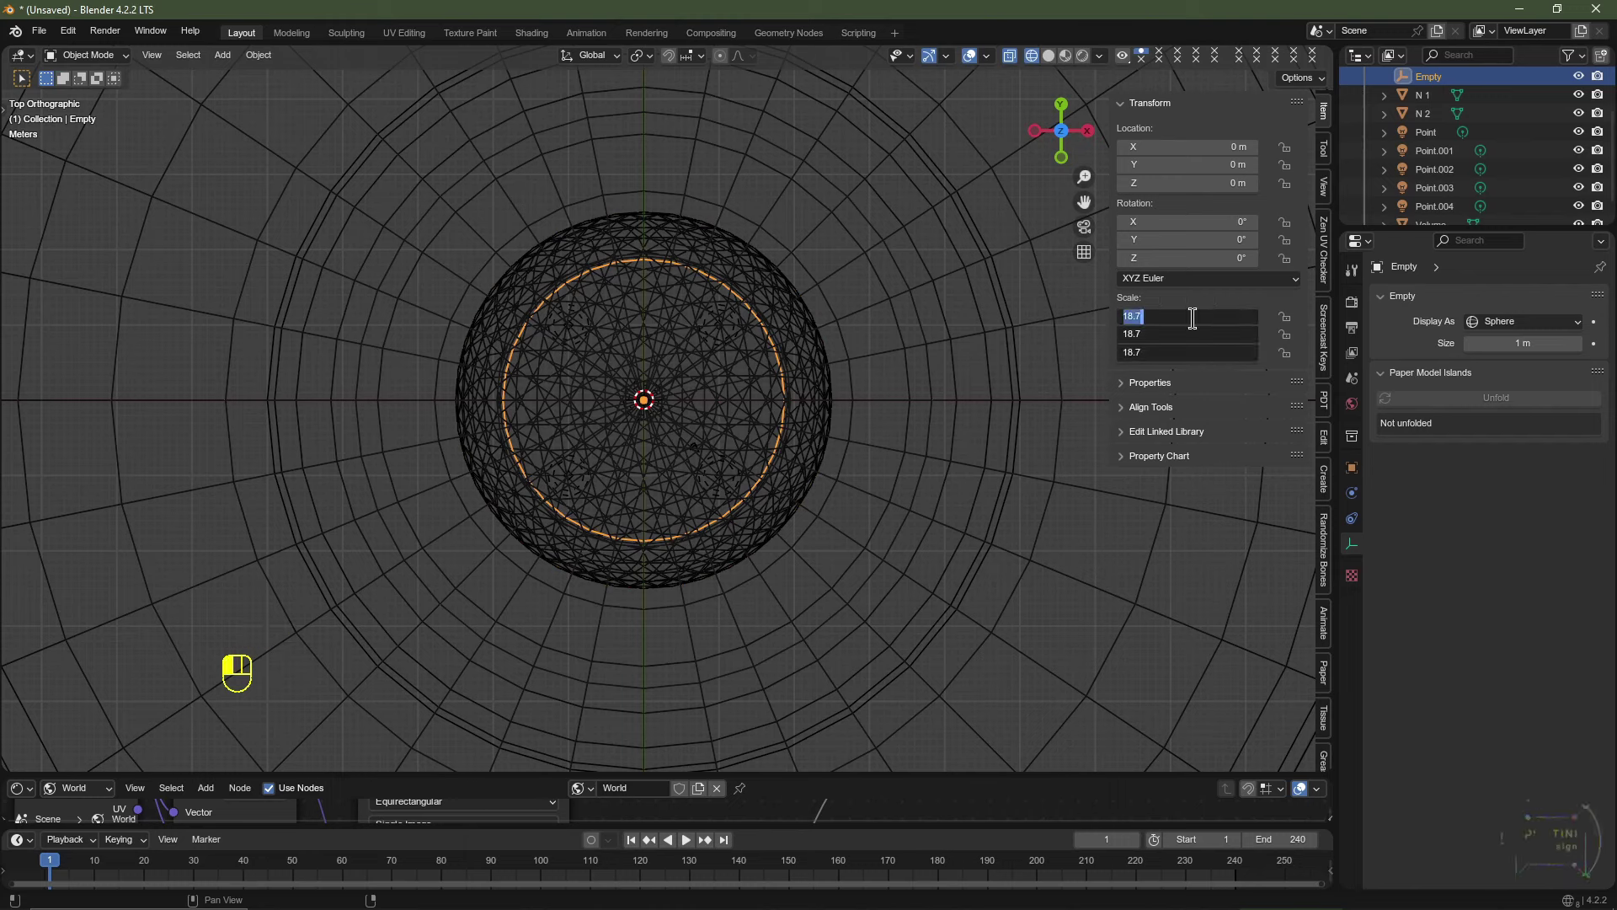
text(12.5)
key(Return)
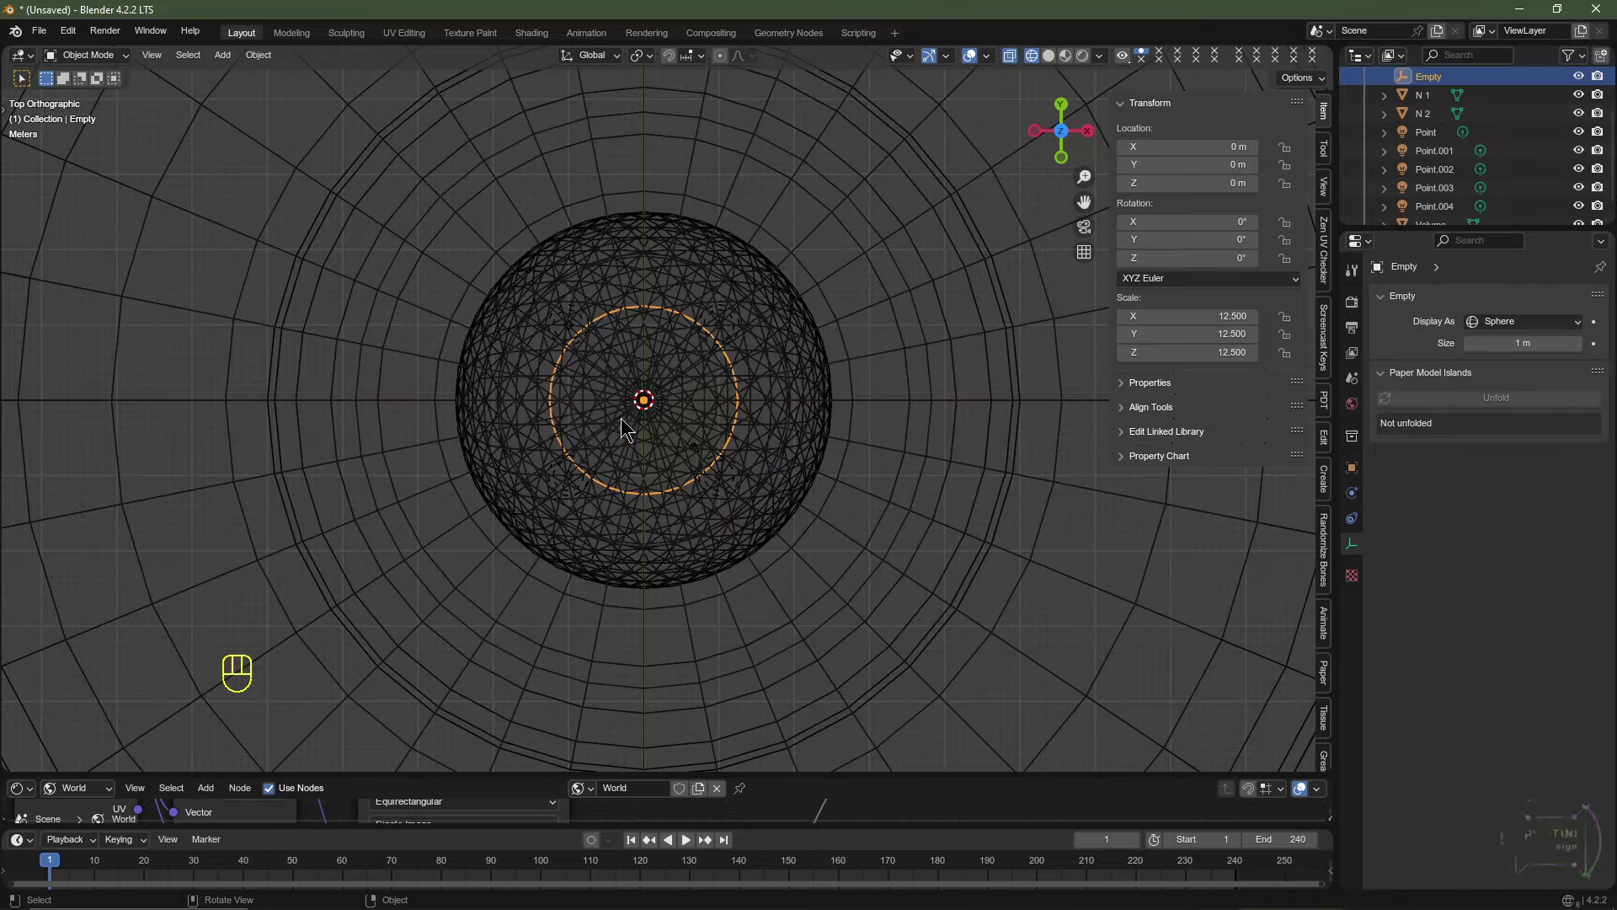
middle_drag(628, 430, 834, 415)
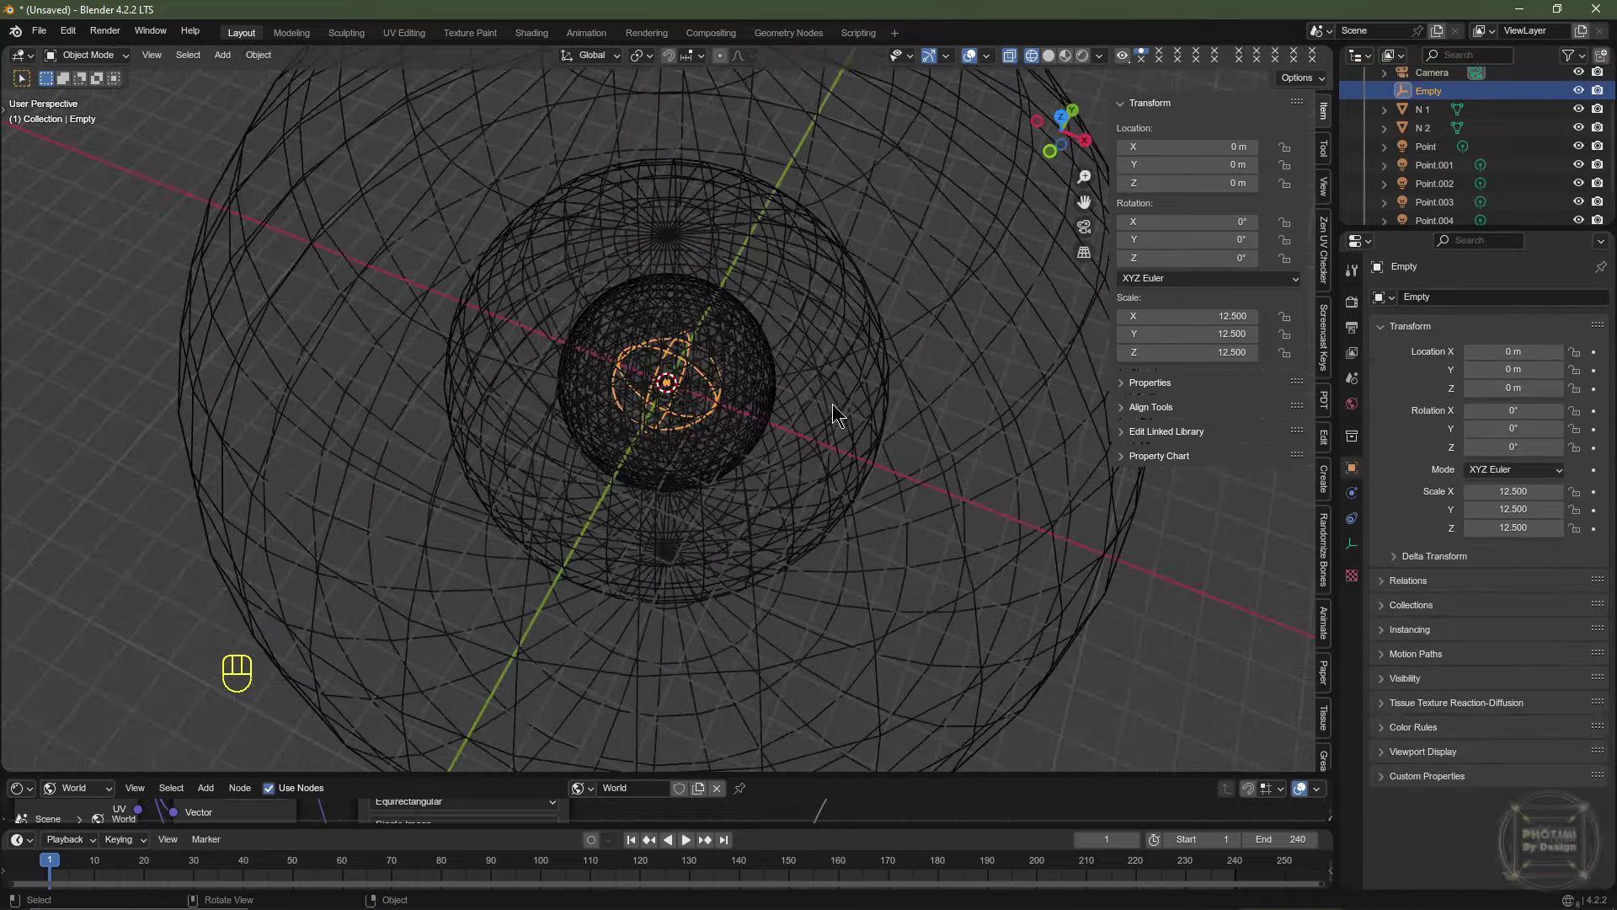
scroll(834, 416, up, 9)
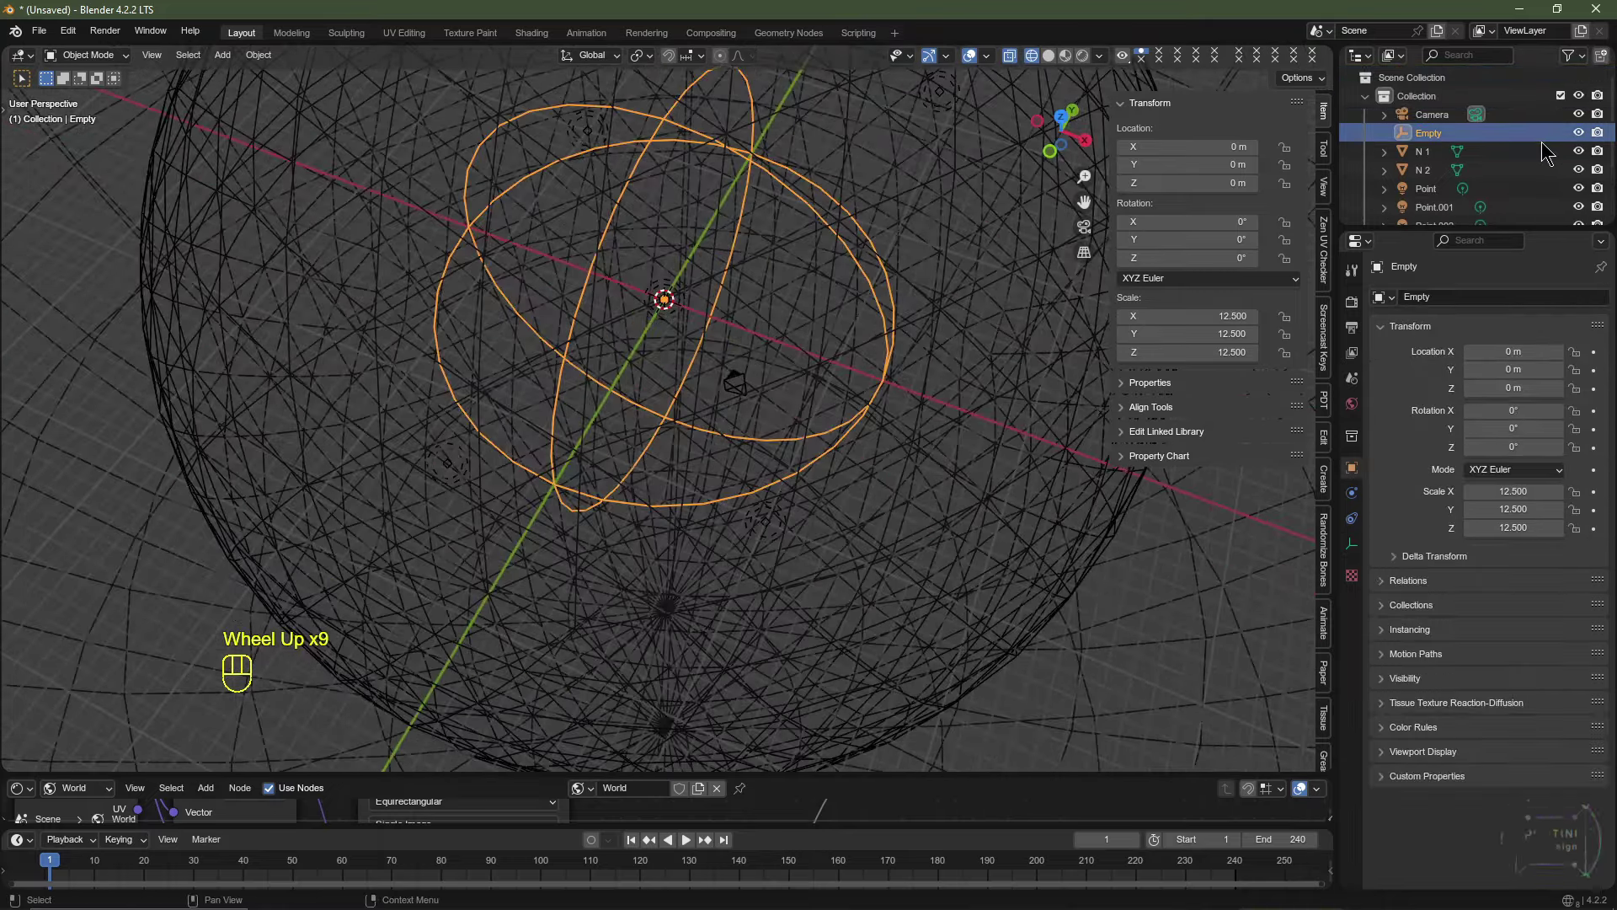
Hide the camera in the viewport and scale all the remaining scene objects by 2.
click(1579, 114)
scroll(778, 497, down, 5)
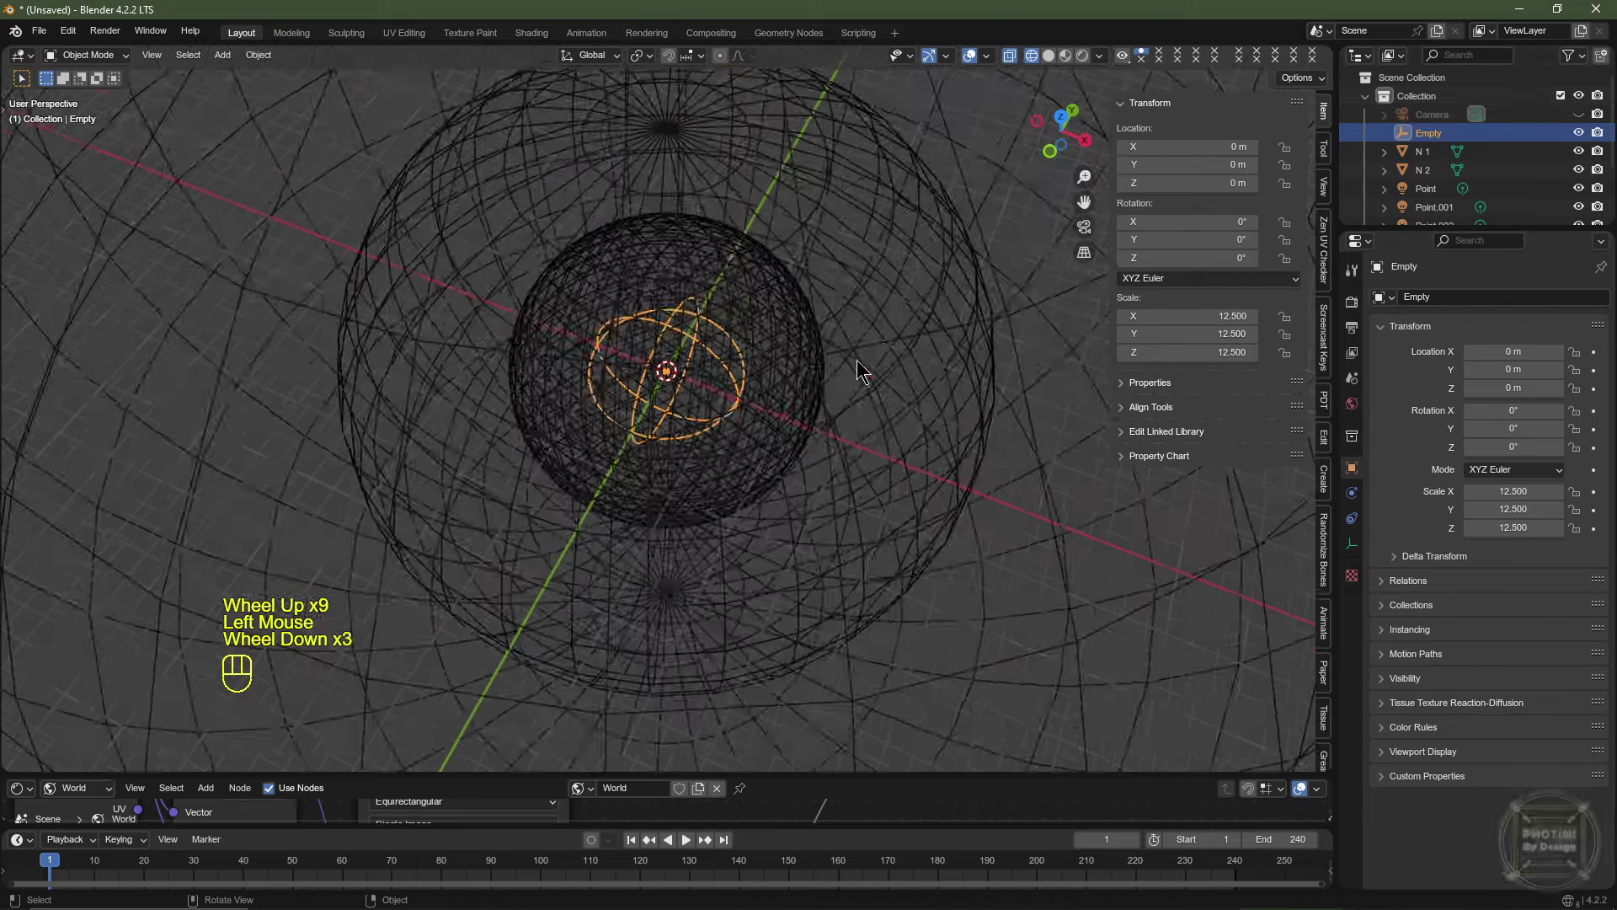
key(a)
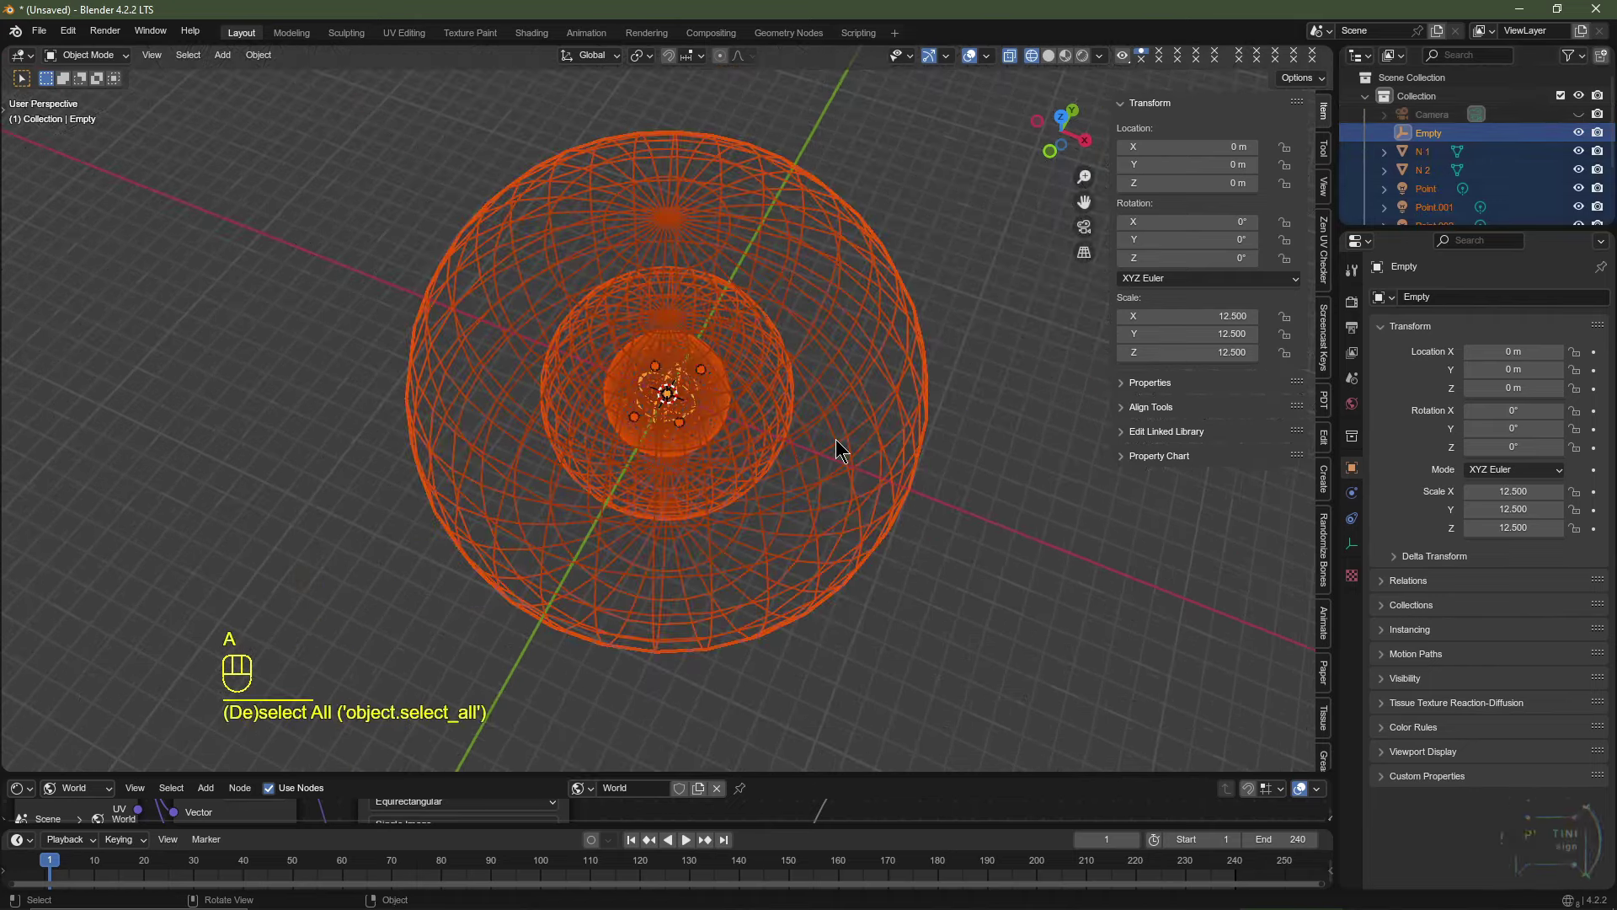
text(s2)
key(Return)
Deselect the five point lights, keeping the empty and the N 1, N 2 and Volume spheres selected.
scroll(1437, 139, down, 2)
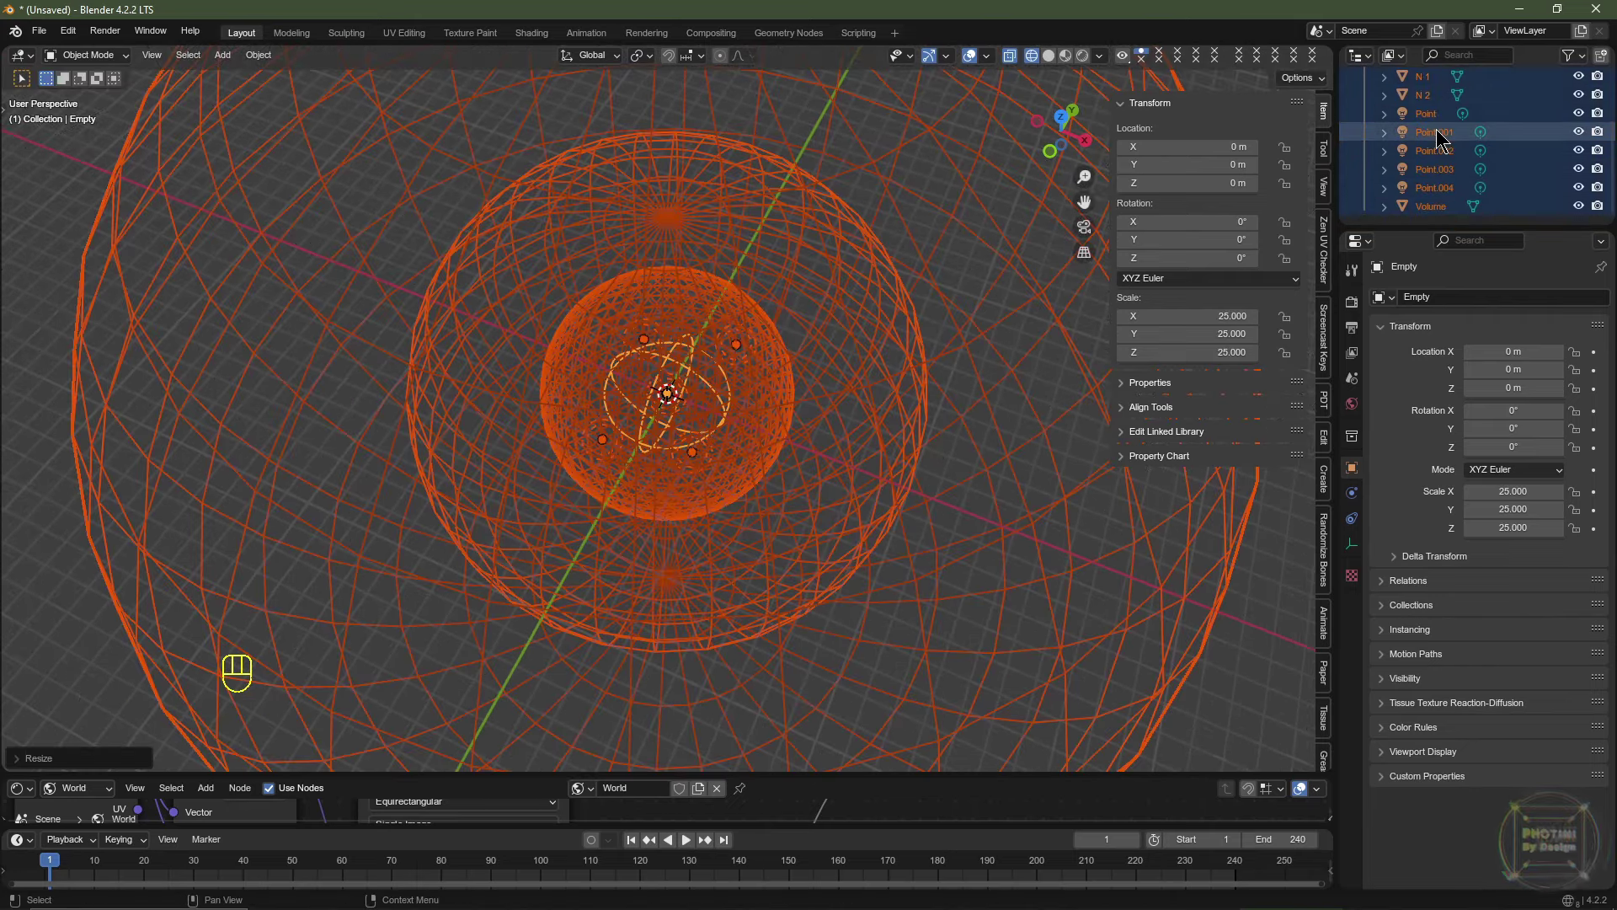
ctrl+click(1437, 135)
ctrl+click(1437, 150)
ctrl+click(1437, 152)
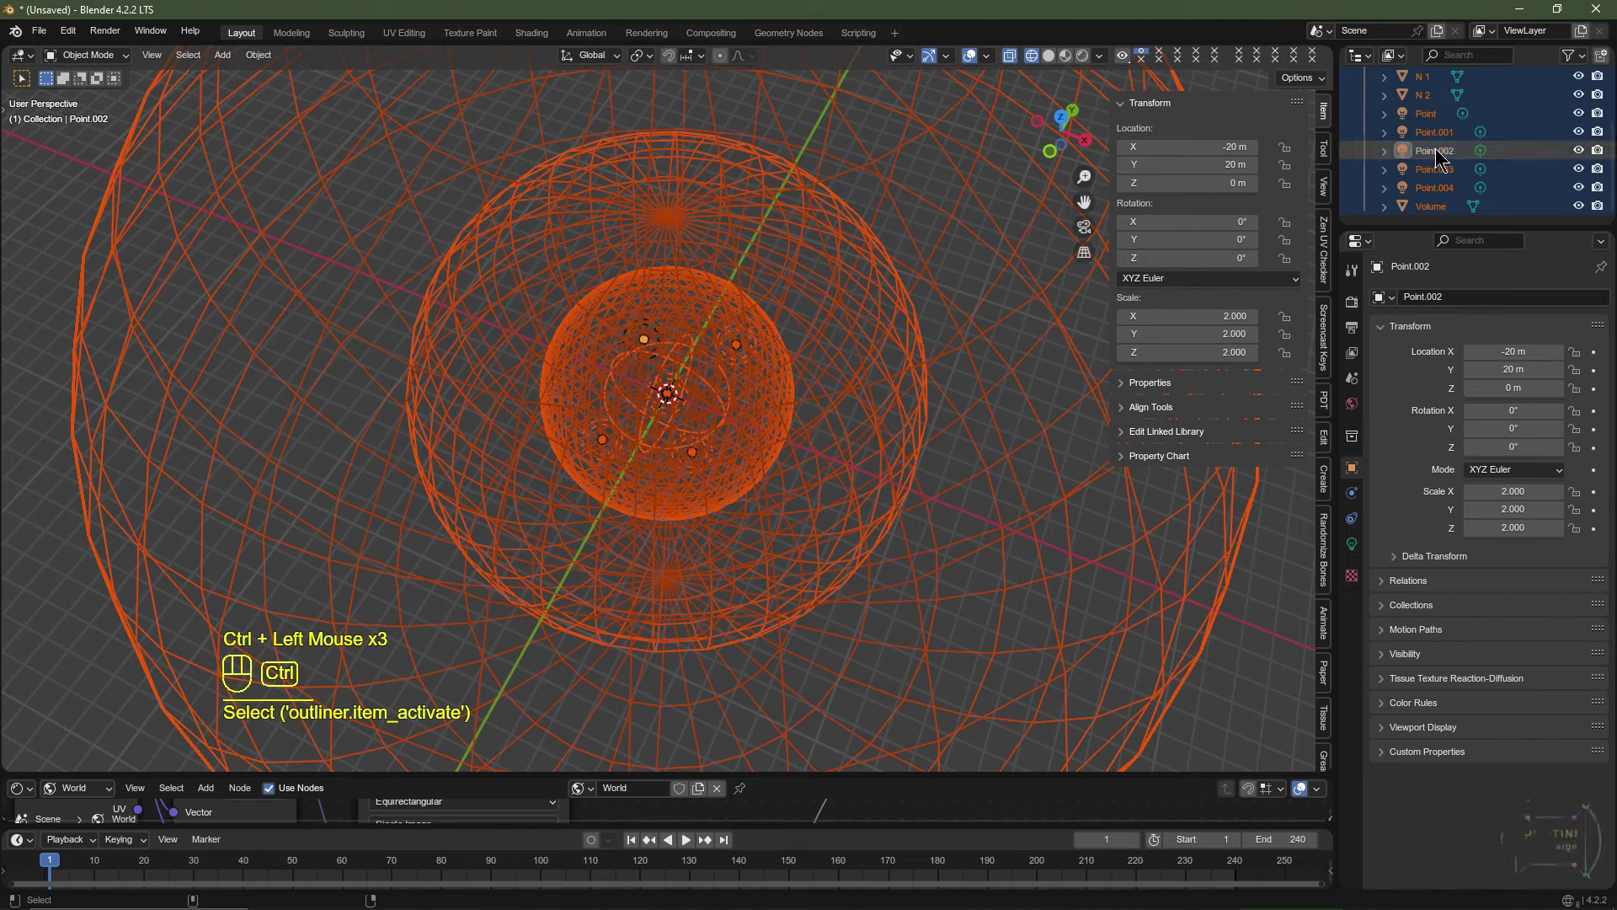
ctrl+click(1436, 151)
ctrl+click(1436, 169)
ctrl+click(1430, 115)
ctrl+click(1429, 118)
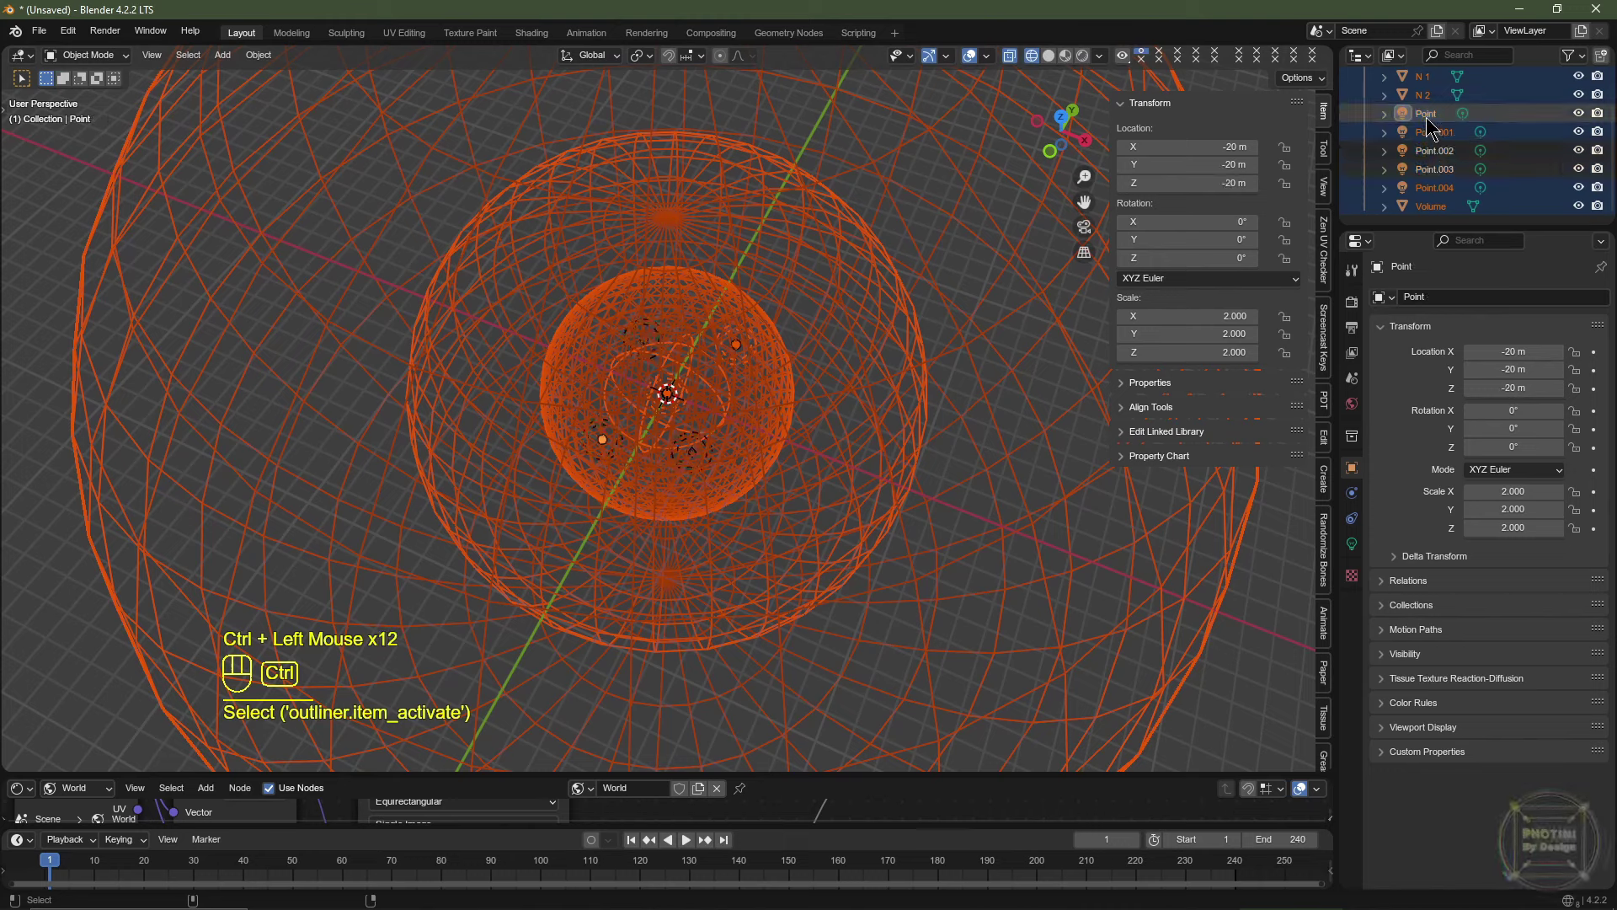
ctrl+click(1432, 135)
ctrl+click(1432, 135)
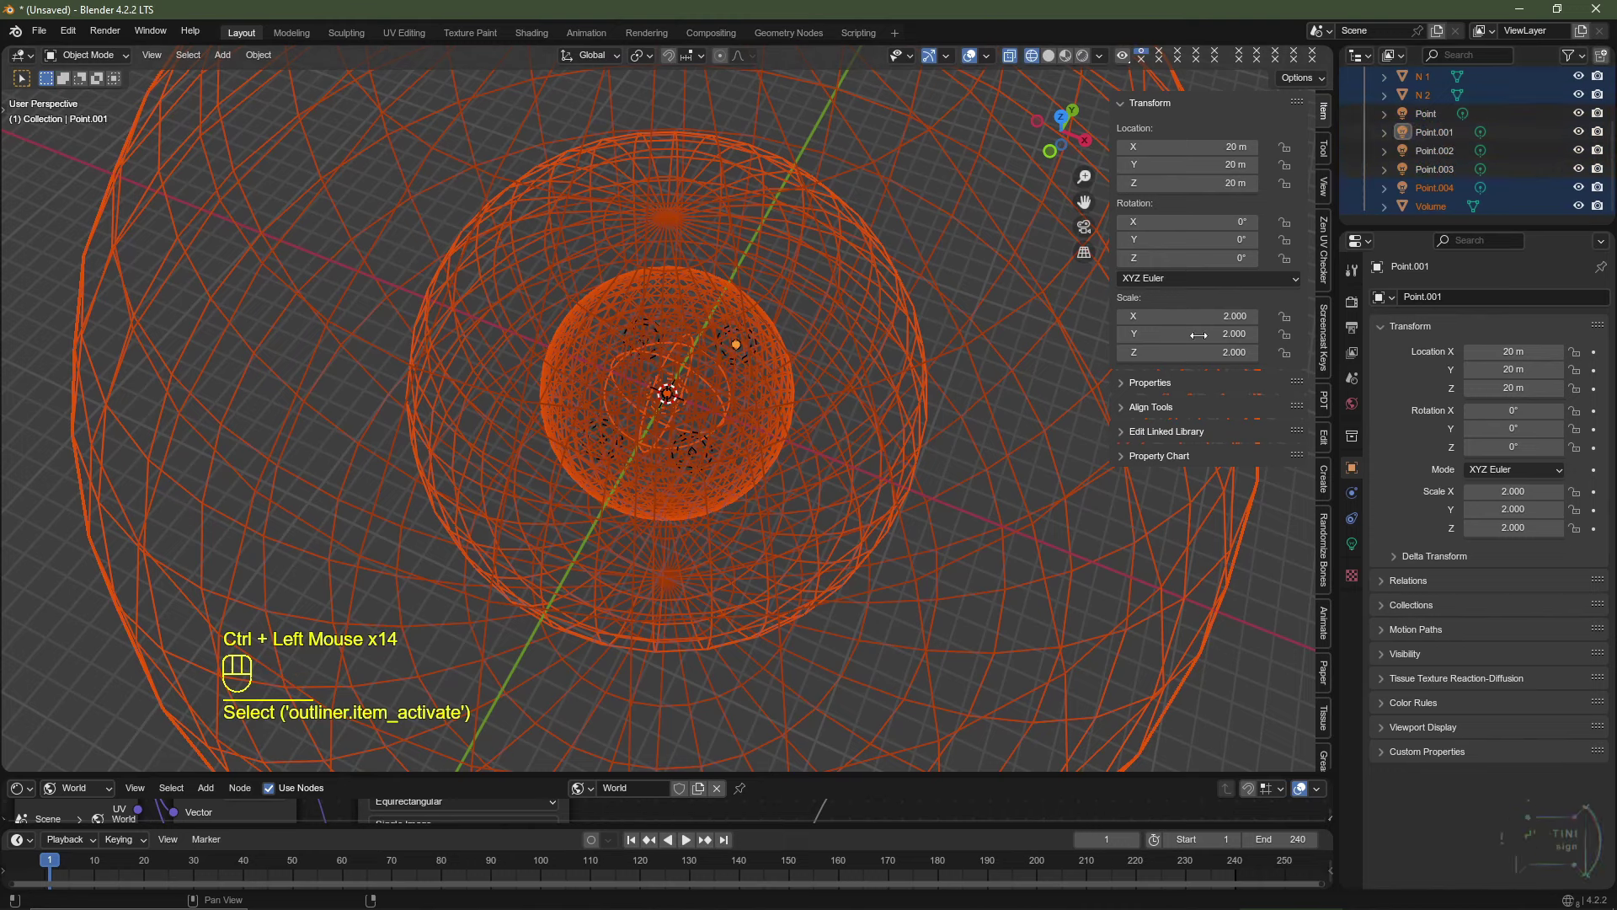
ctrl+click(1435, 187)
ctrl+click(1435, 187)
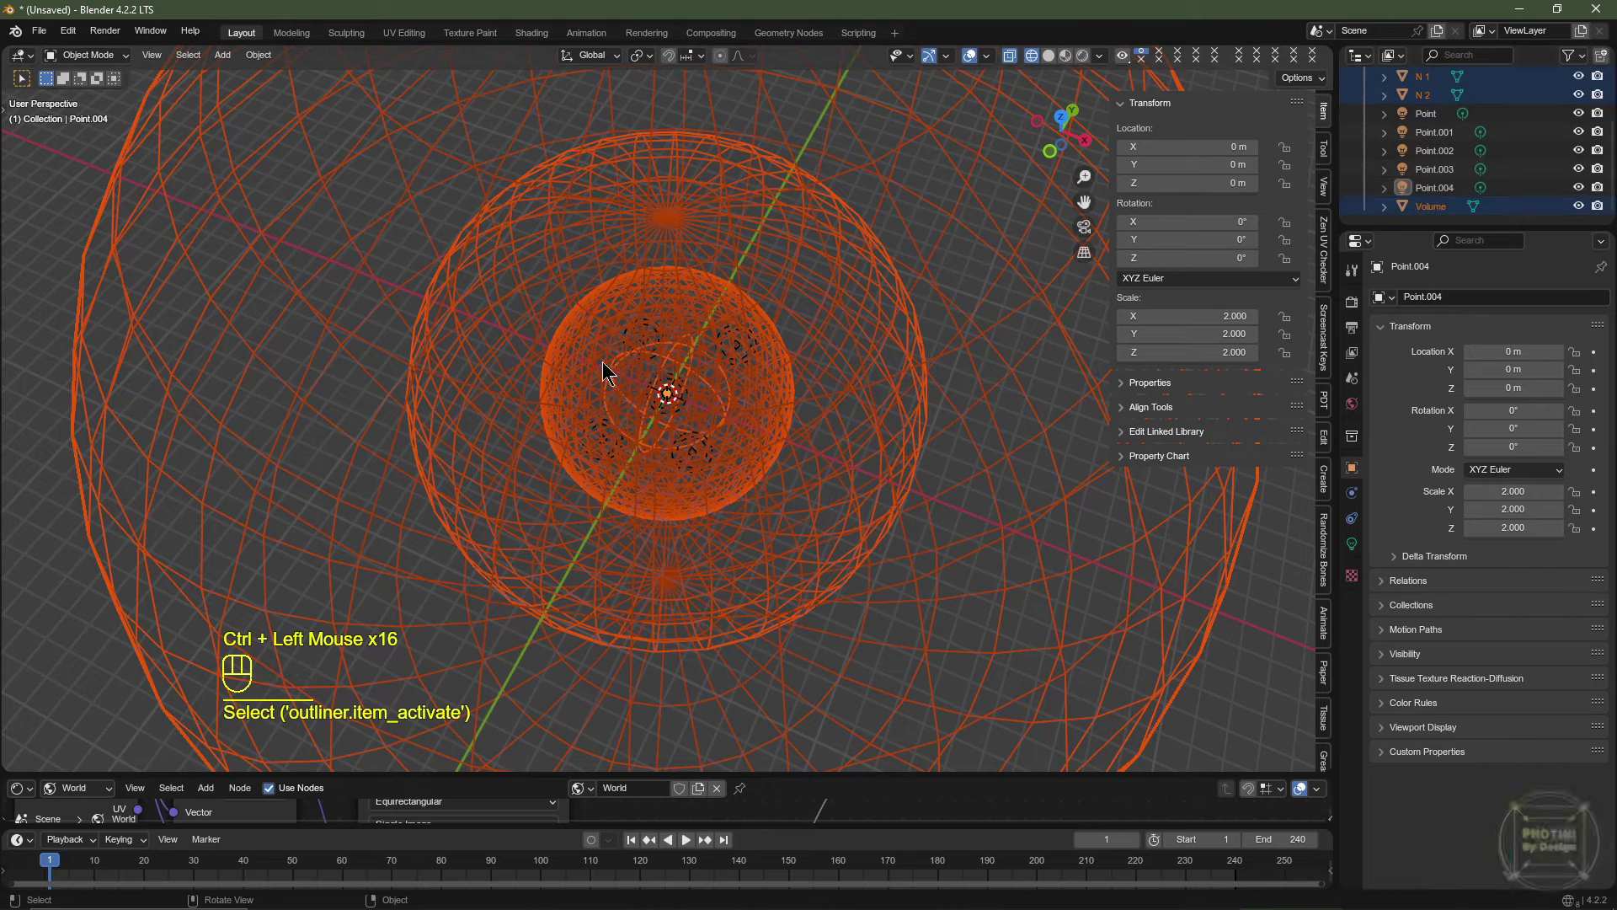
Scale the selected empty, N 1, N 2 and Volume spheres by 2, leaving the point lights as they are.
scroll(666, 396, down, 2)
scroll(742, 438, up, 2)
scroll(741, 438, up, 1)
scroll(718, 398, down, 1)
scroll(713, 401, down, 1)
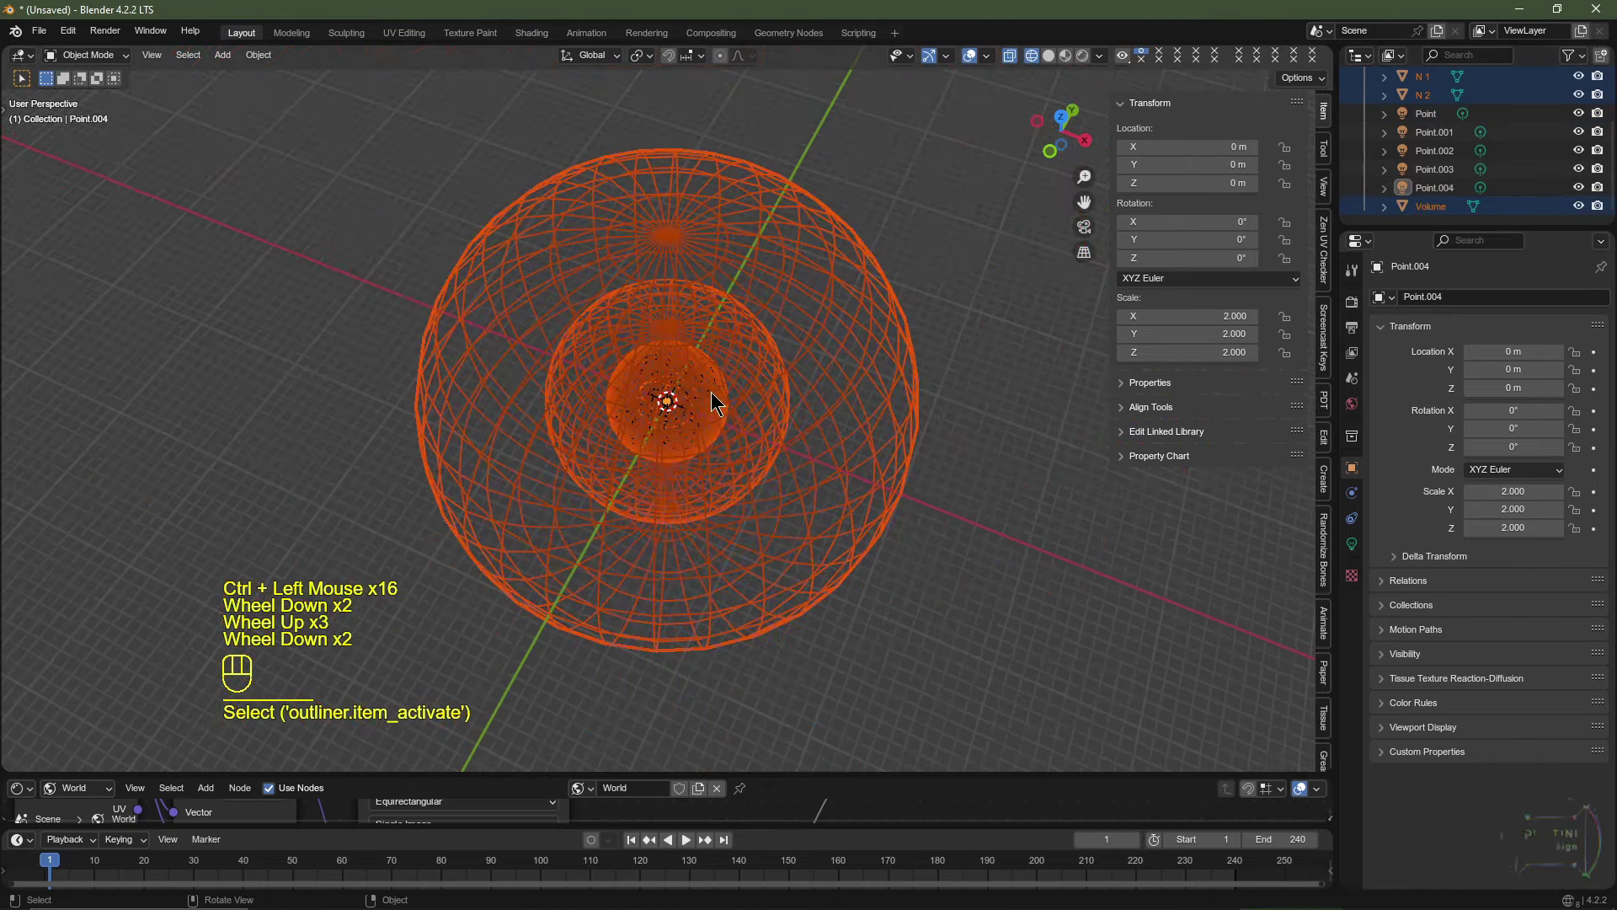
scroll(715, 403, up, 1)
key(s)
key(2)
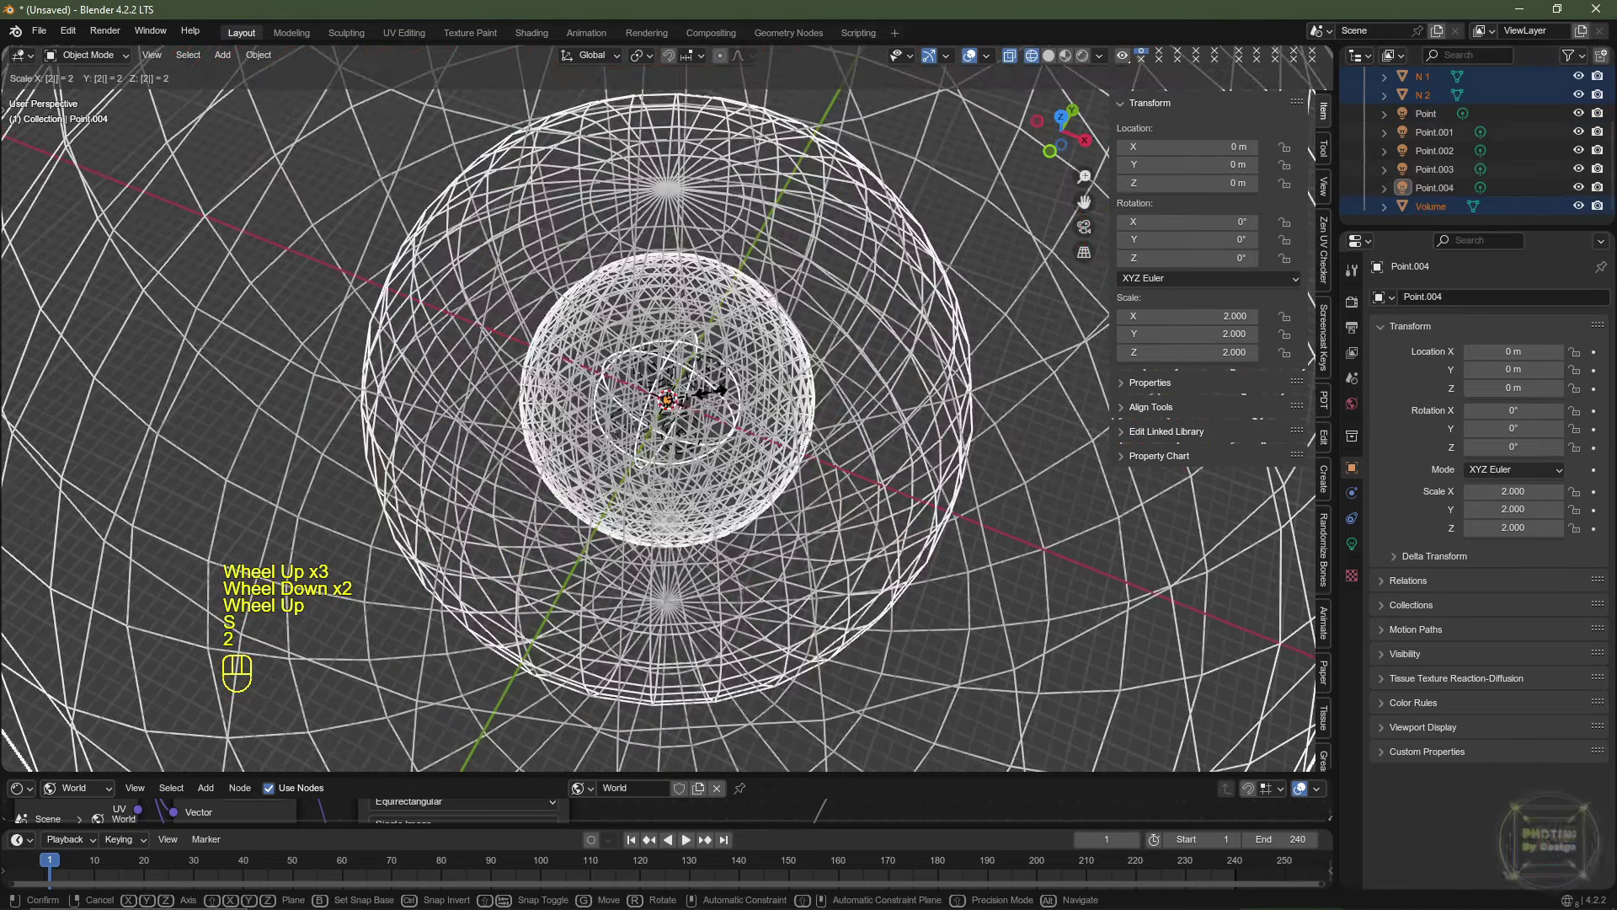
key(Return)
scroll(720, 429, down, 2)
mouse_move(722, 444)
middle_down()
mouse_move(733, 455)
mouse_move(716, 429)
middle_up()
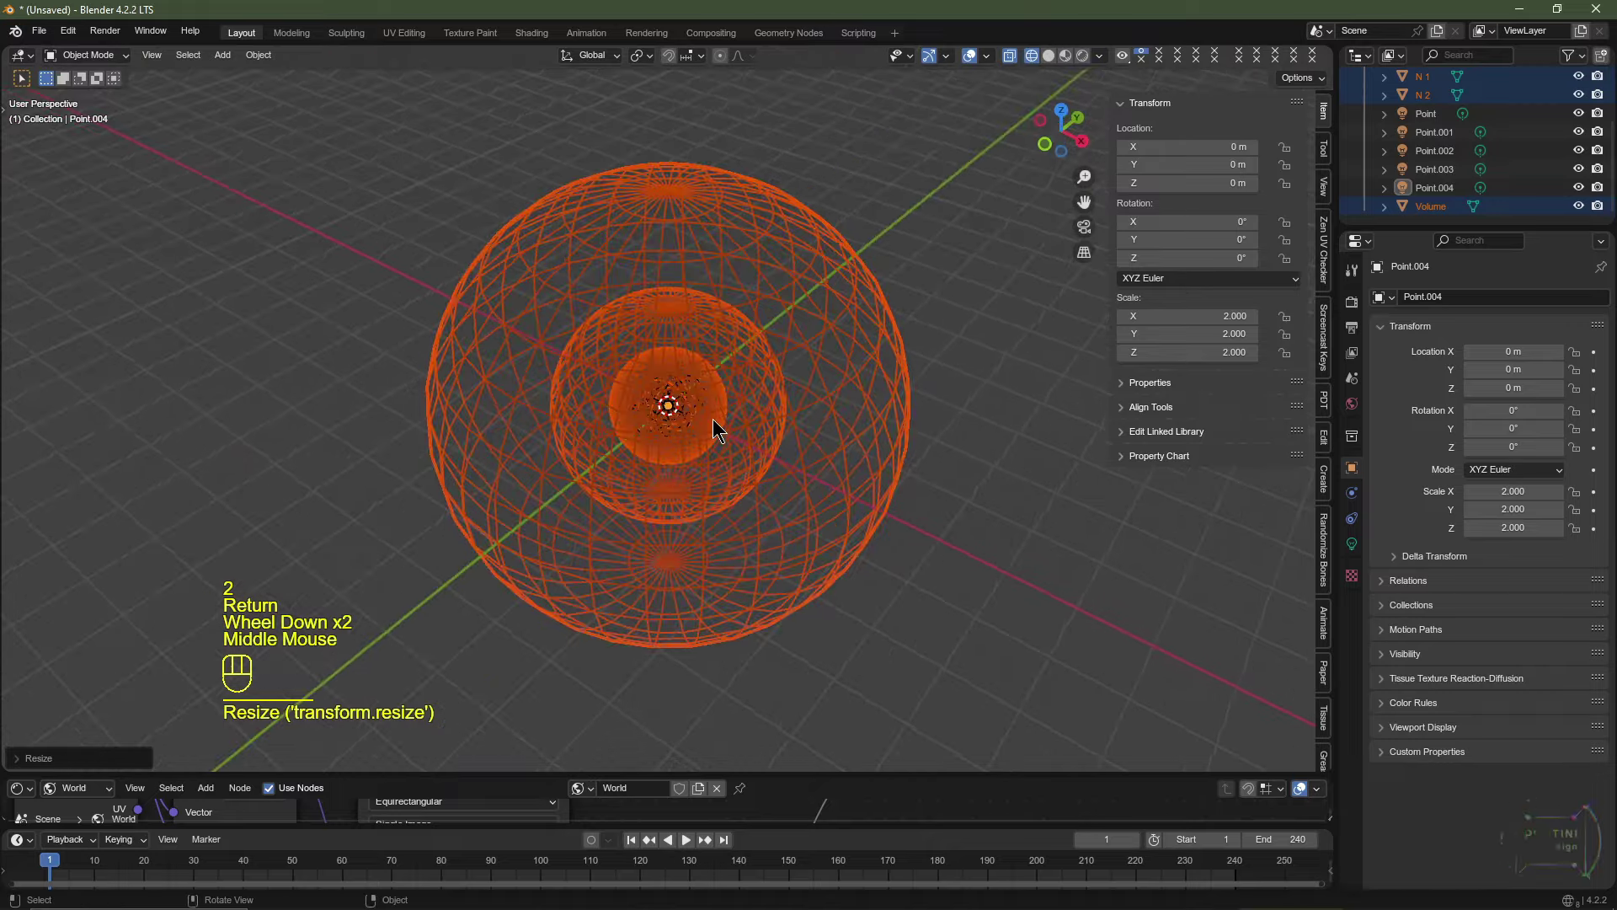
Apply the scale of the selected empty and the N 1, N 2 and Volume spheres.
scroll(716, 434, up, 4)
key(ctrl+a)
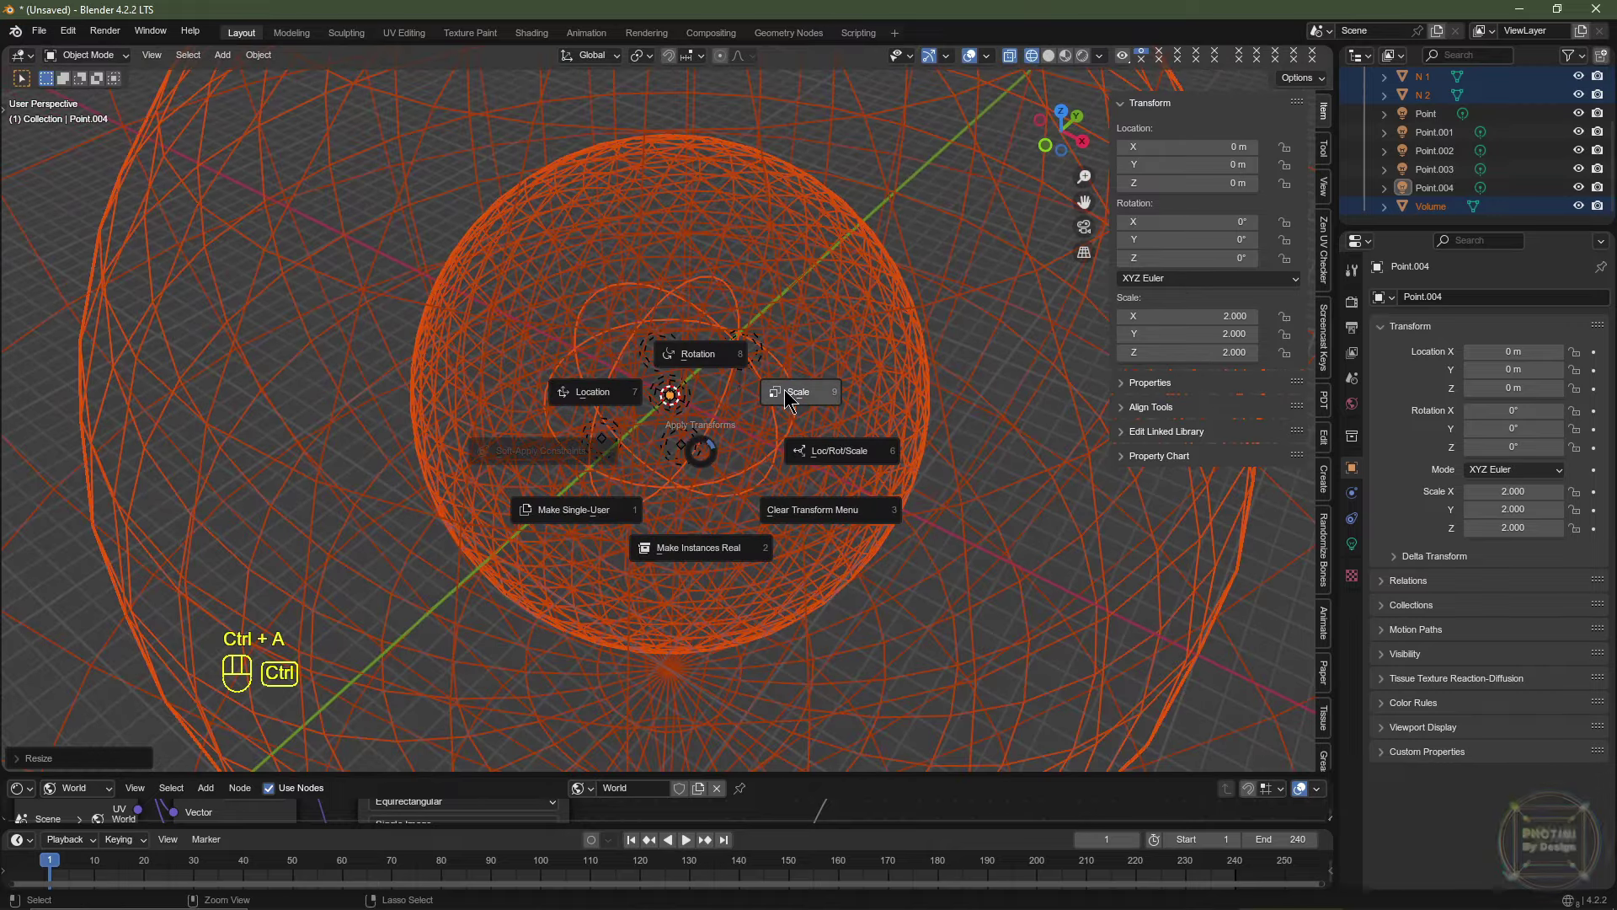
click(785, 399)
Select only the sphere empty and scale it to 1.3 on all axes in the top view.
scroll(1437, 215, up, 2)
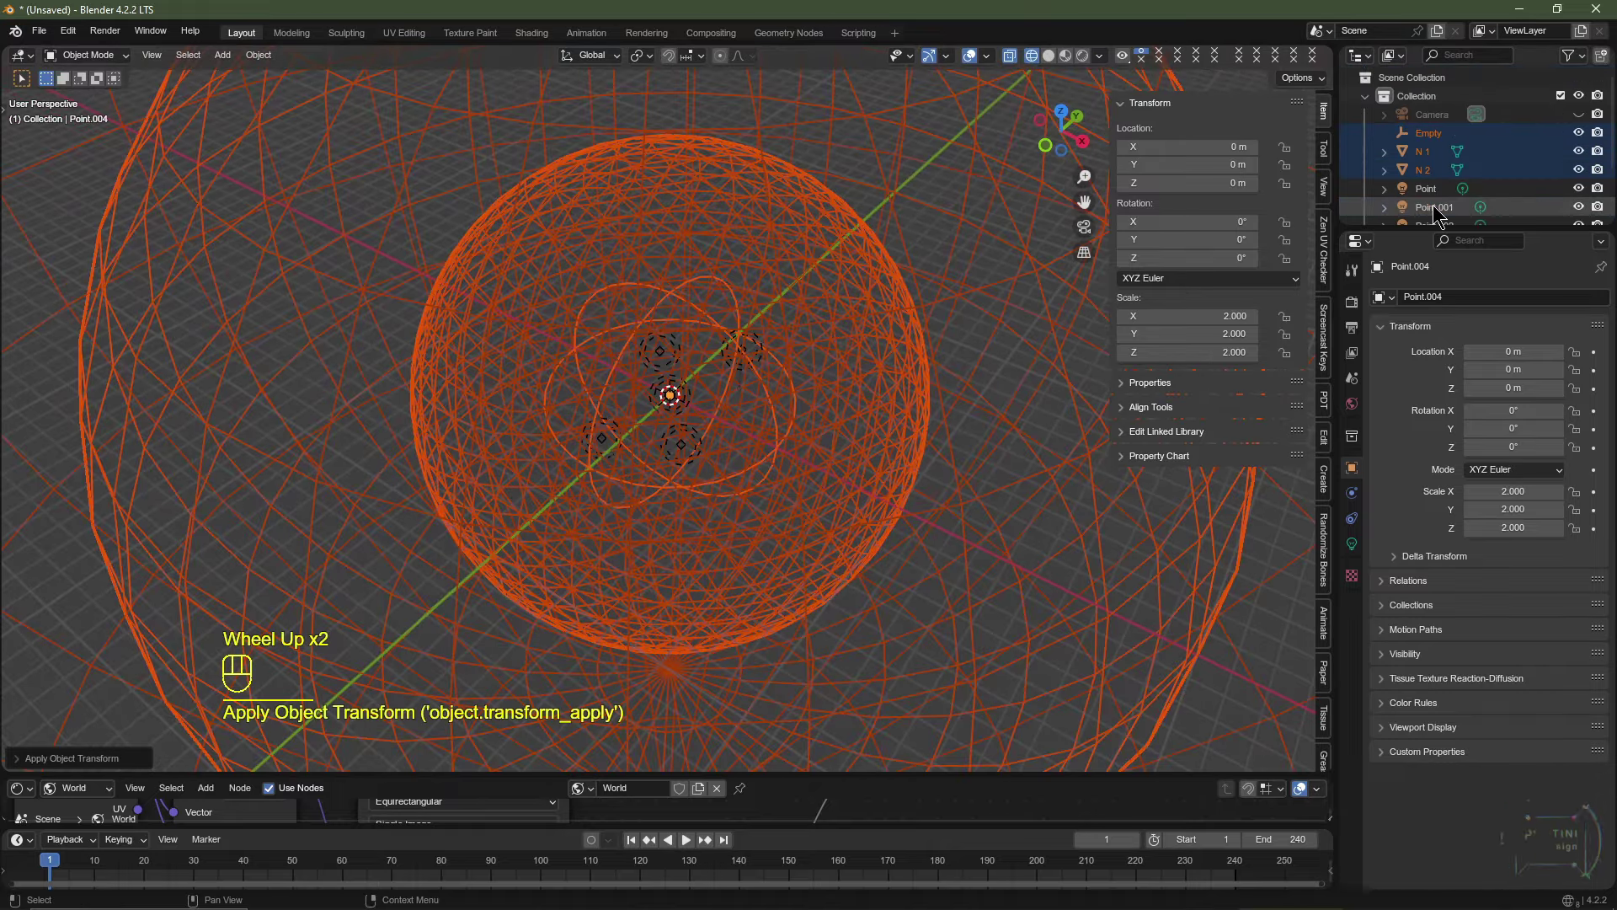
click(1429, 133)
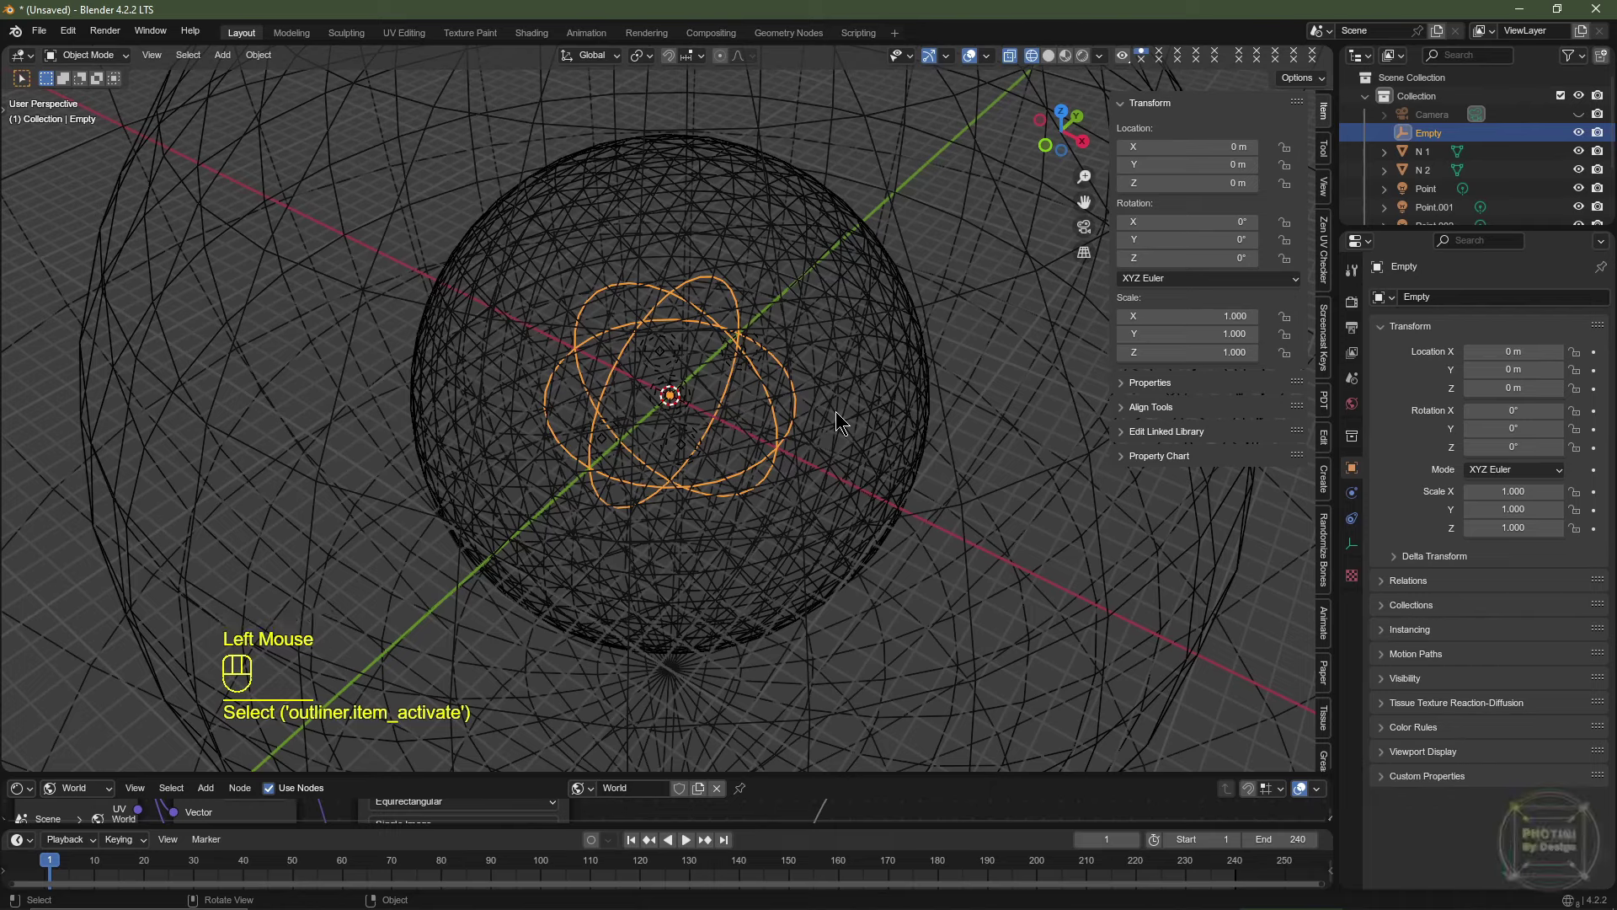
key(KP_7)
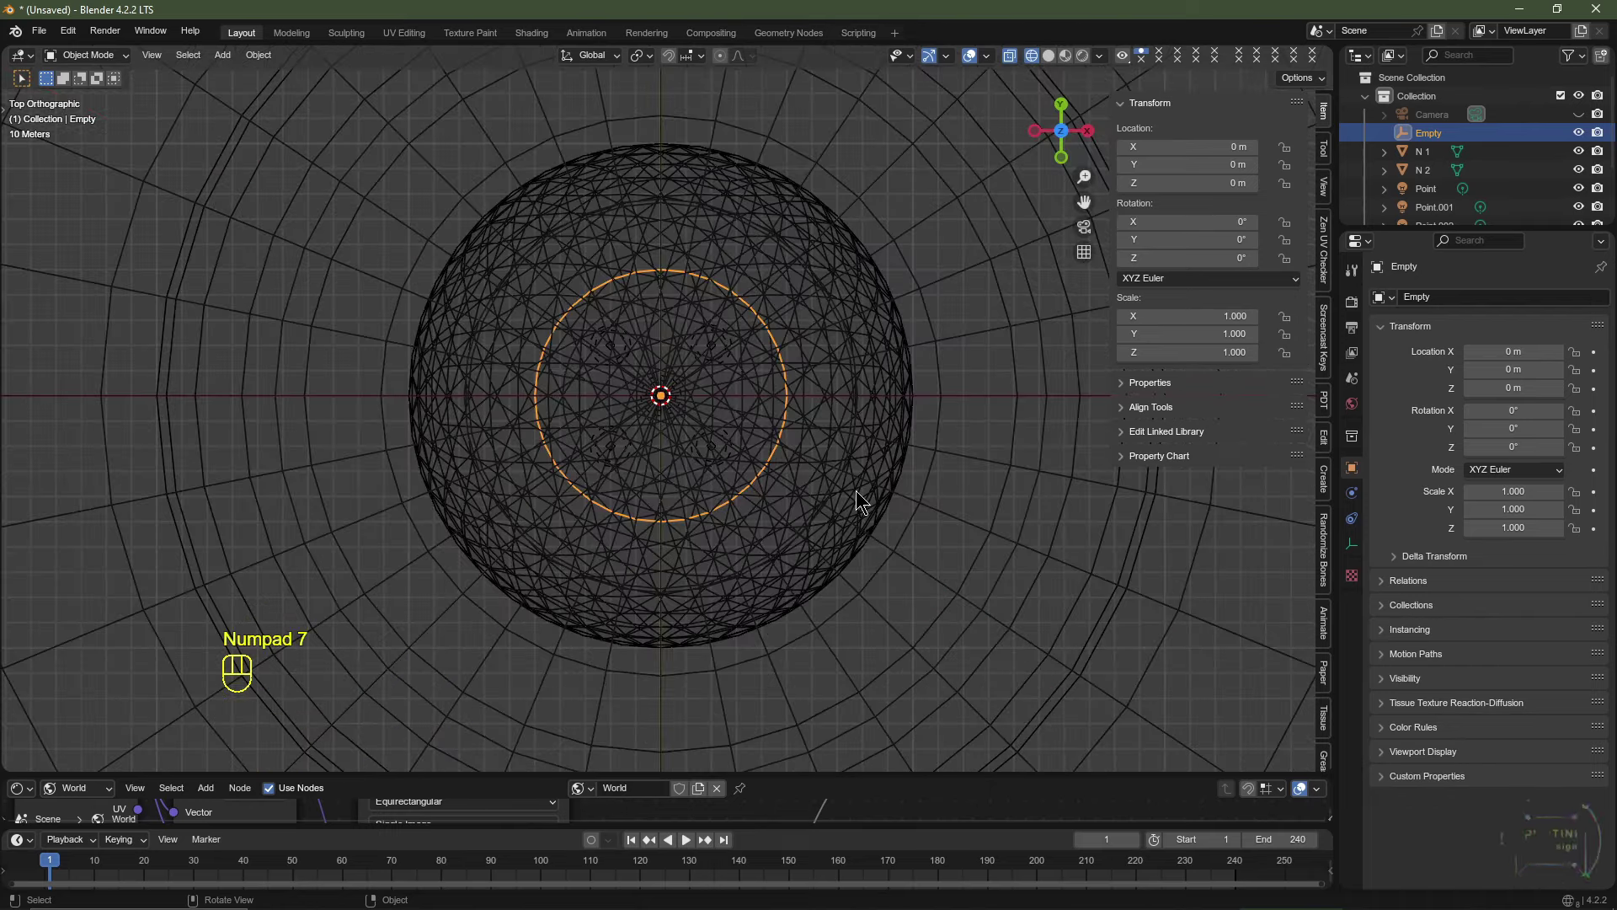
key(s)
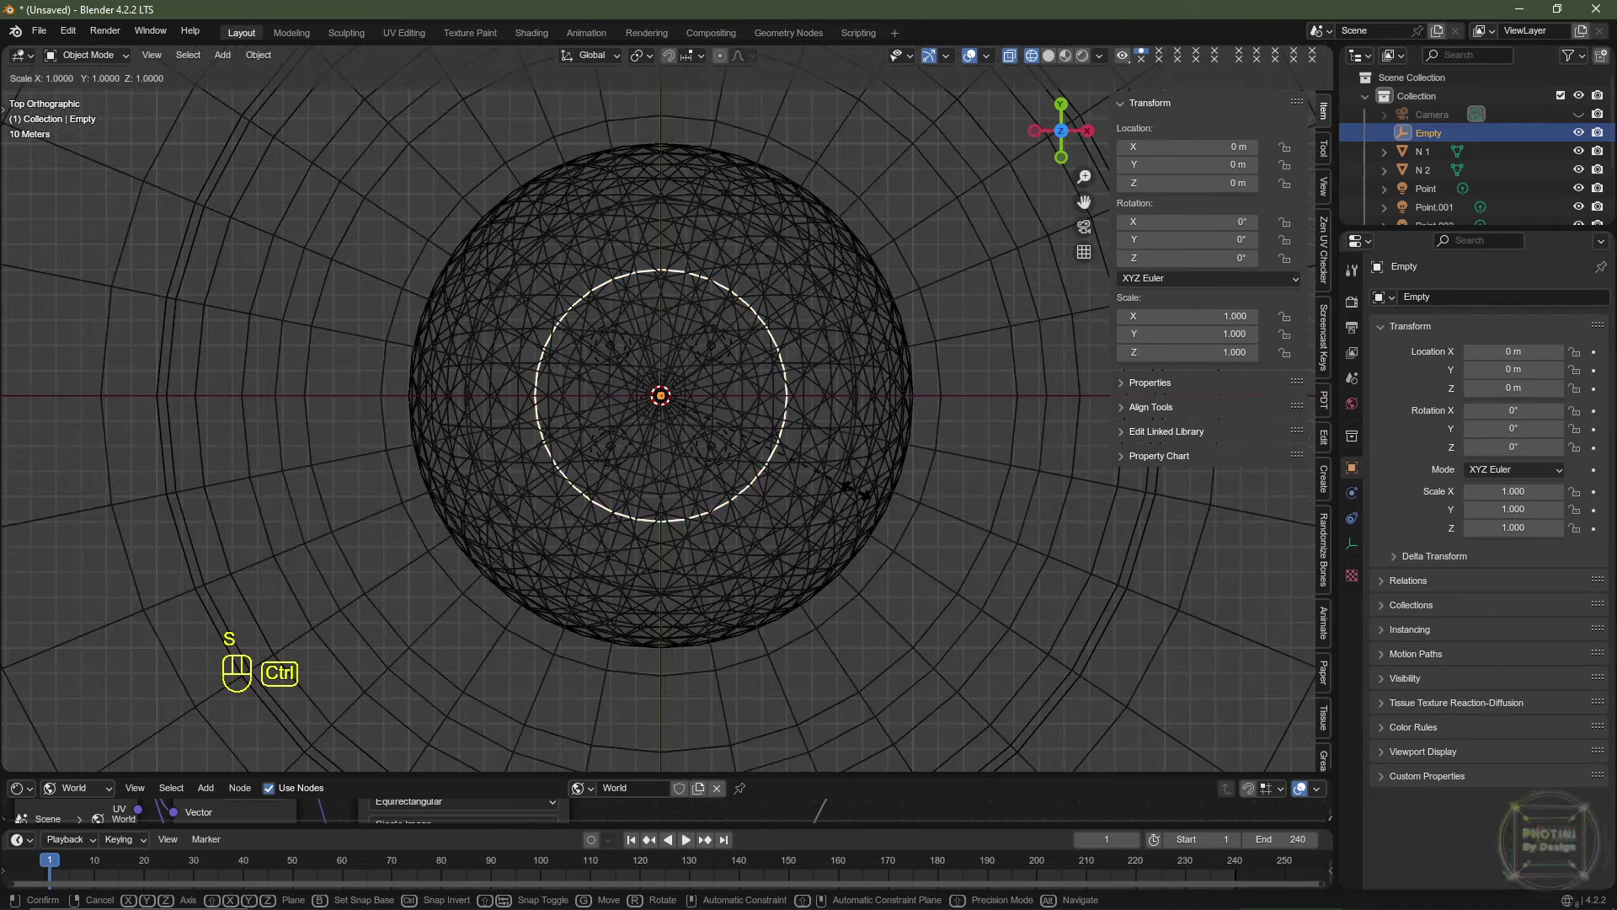
ctrl+click(905, 535)
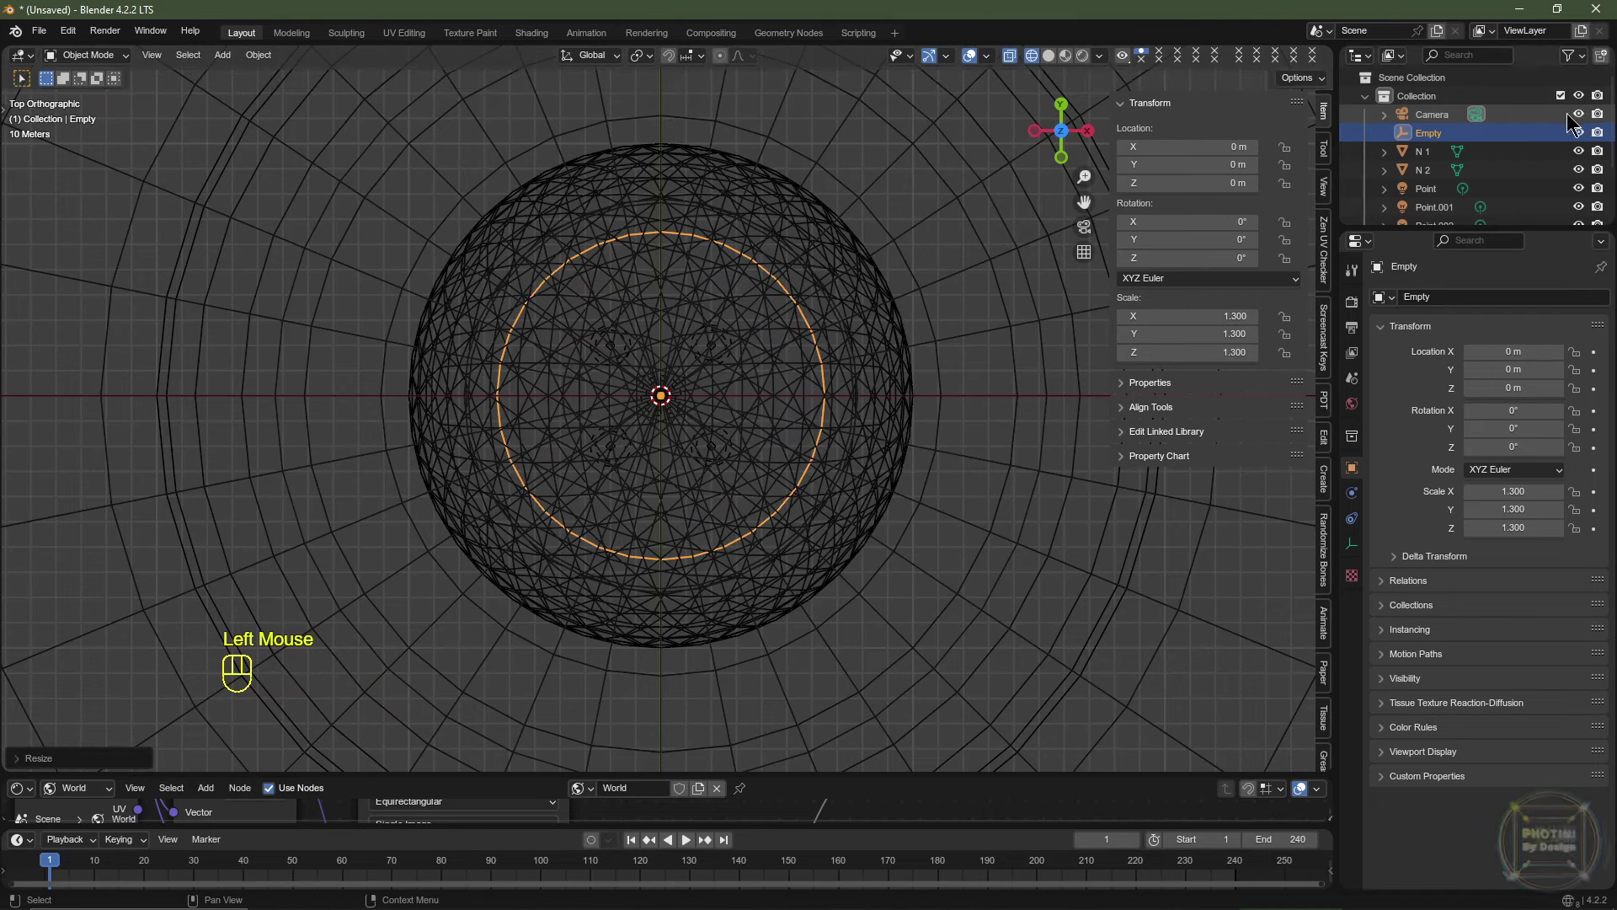
Unhide and select the camera, and hide the N 1, N 2 and Volume spheres in the viewport.
click(1422, 118)
click(1579, 151)
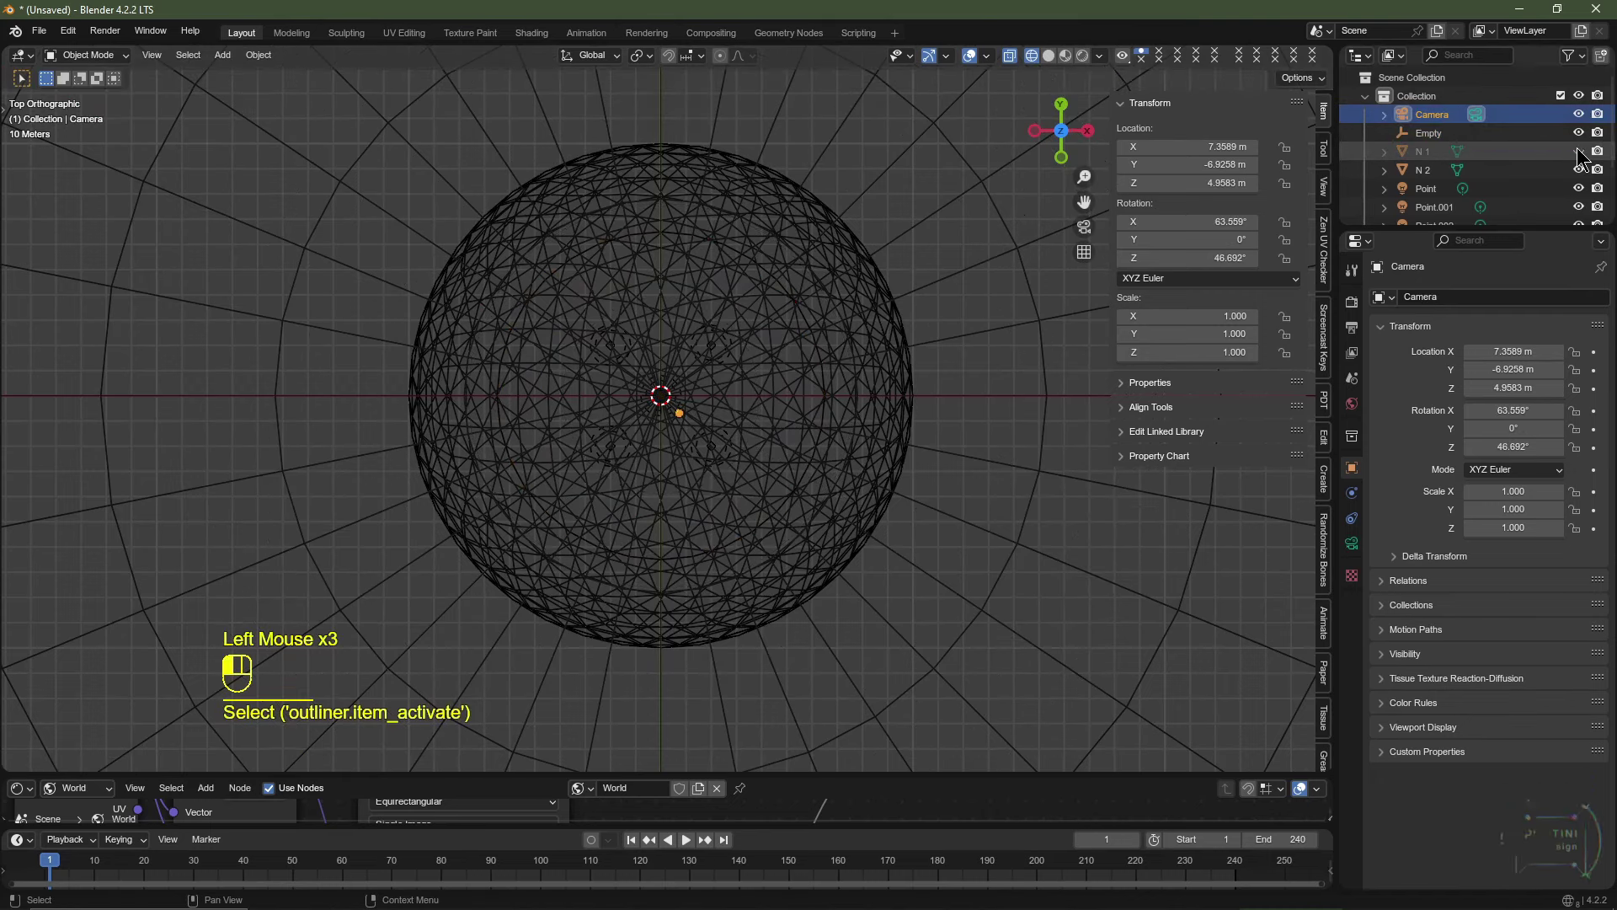
click(1578, 169)
scroll(1582, 177, down, 3)
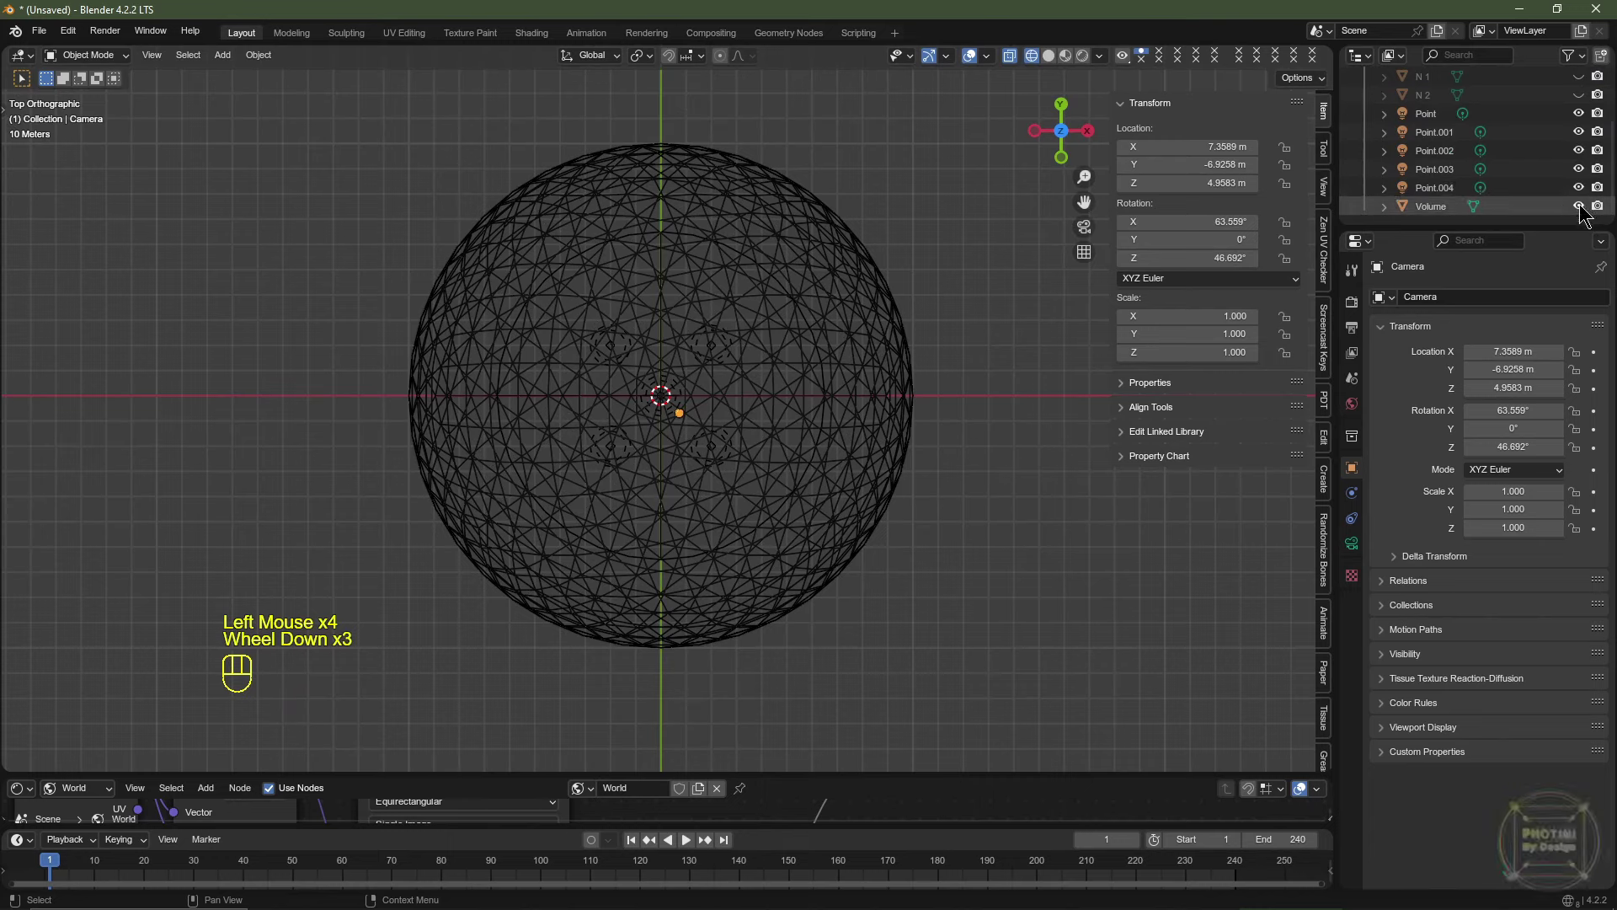
click(1578, 206)
Move the camera in the top view onto the empty's edge at about X 0.36 m, Y -64.93 m.
scroll(776, 458, up, 3)
shift+middle_drag(776, 459, 765, 350)
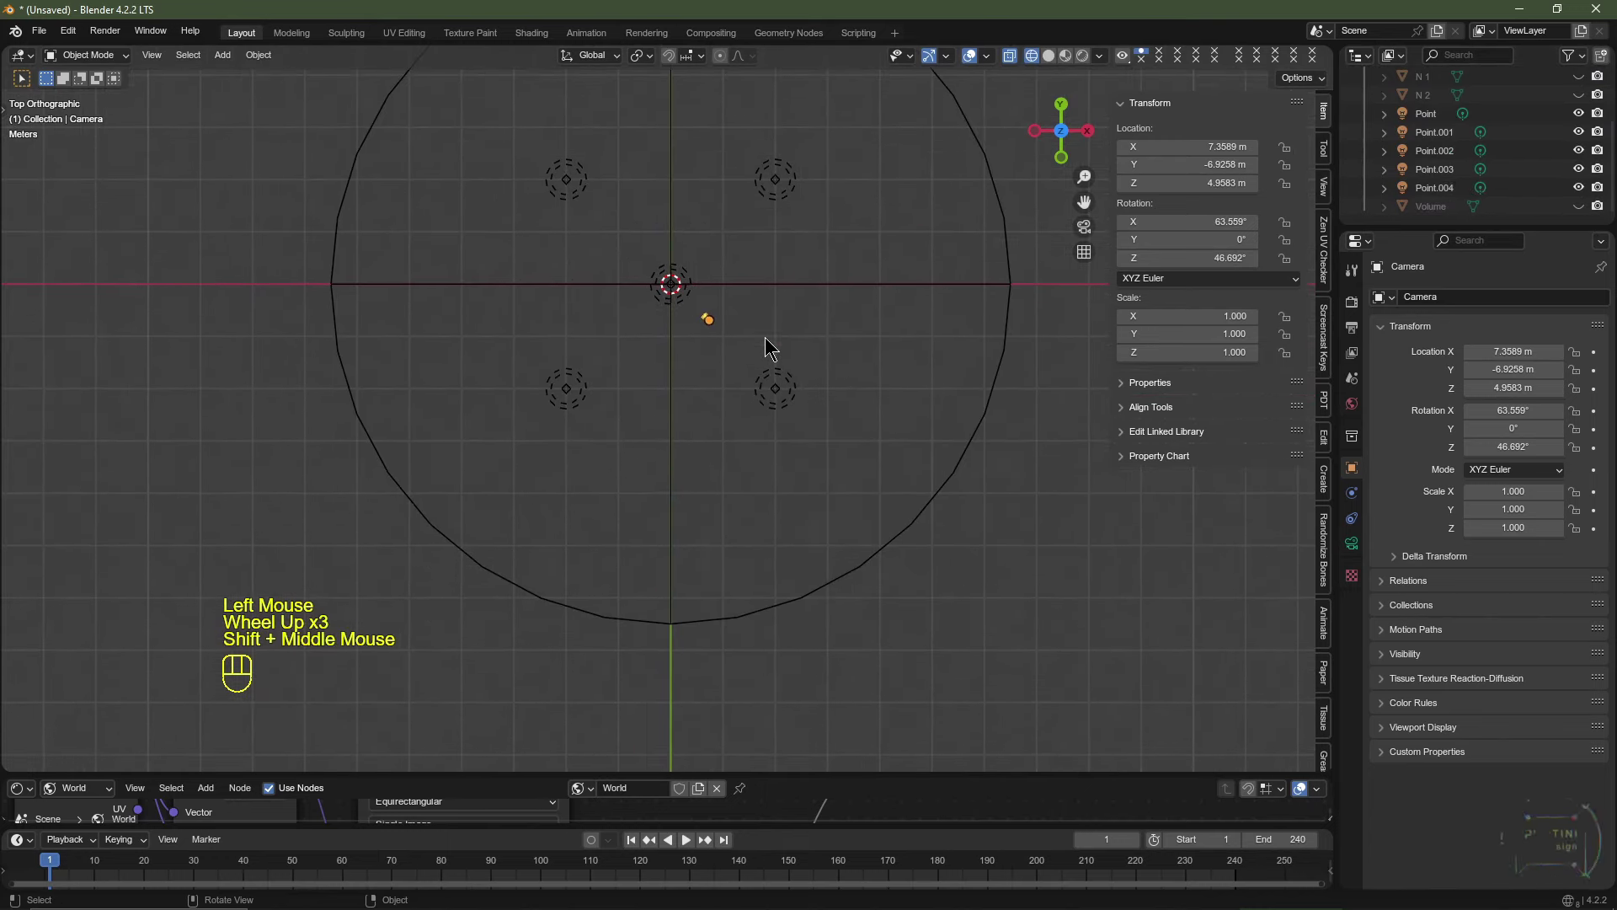
key(g)
key(ctrl)
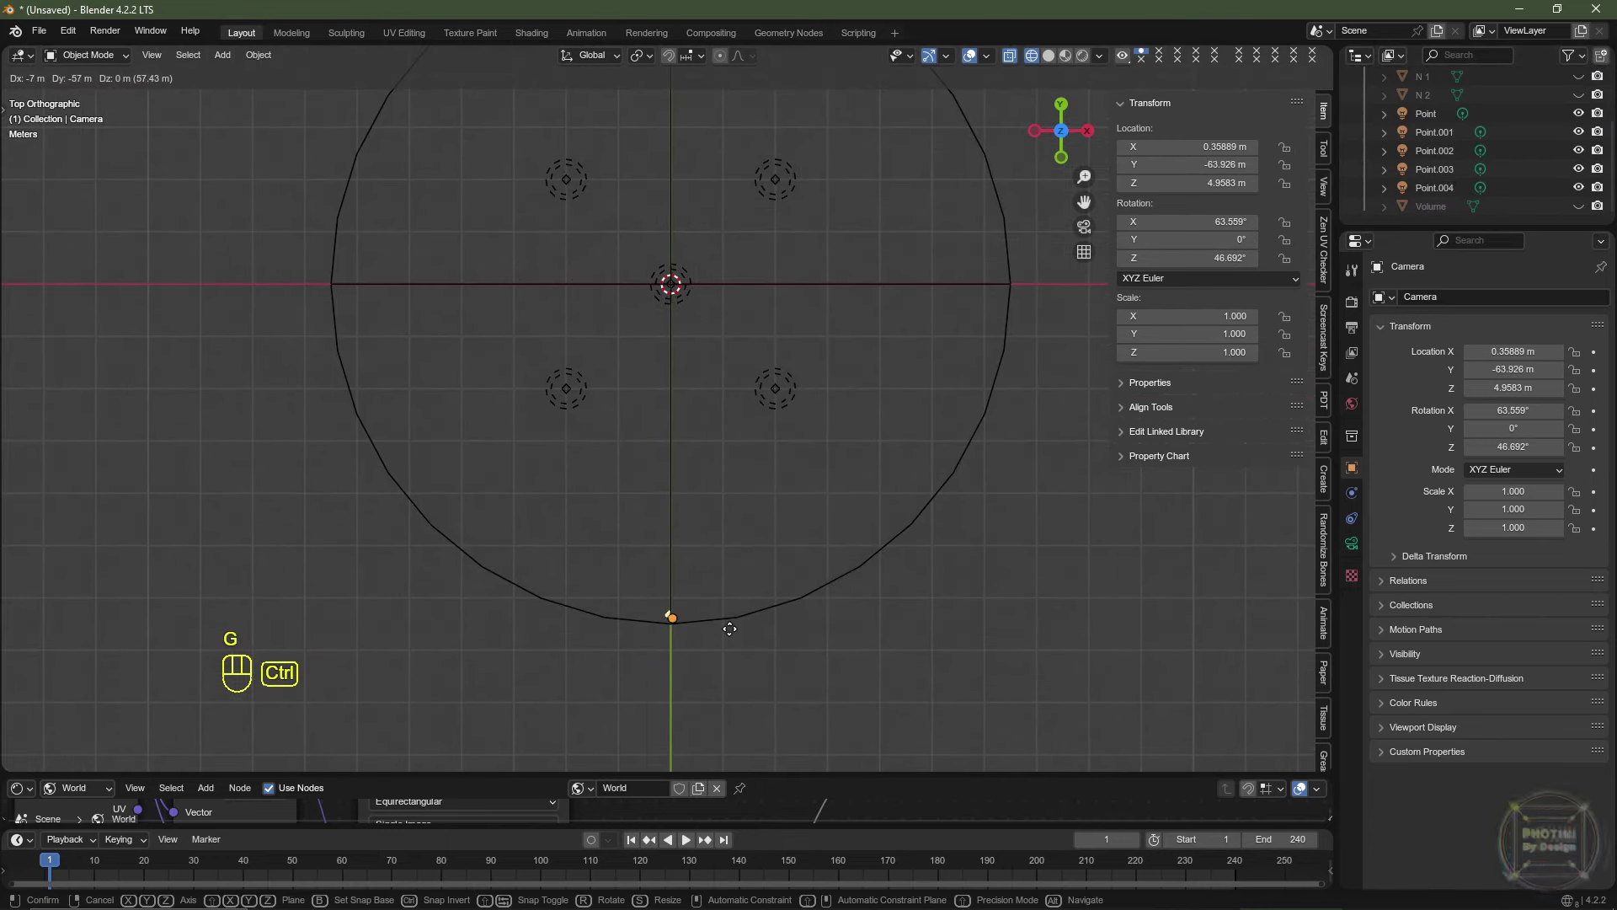
ctrl+click(729, 632)
shift+middle_drag(733, 643, 755, 632)
scroll(767, 572, up, 5)
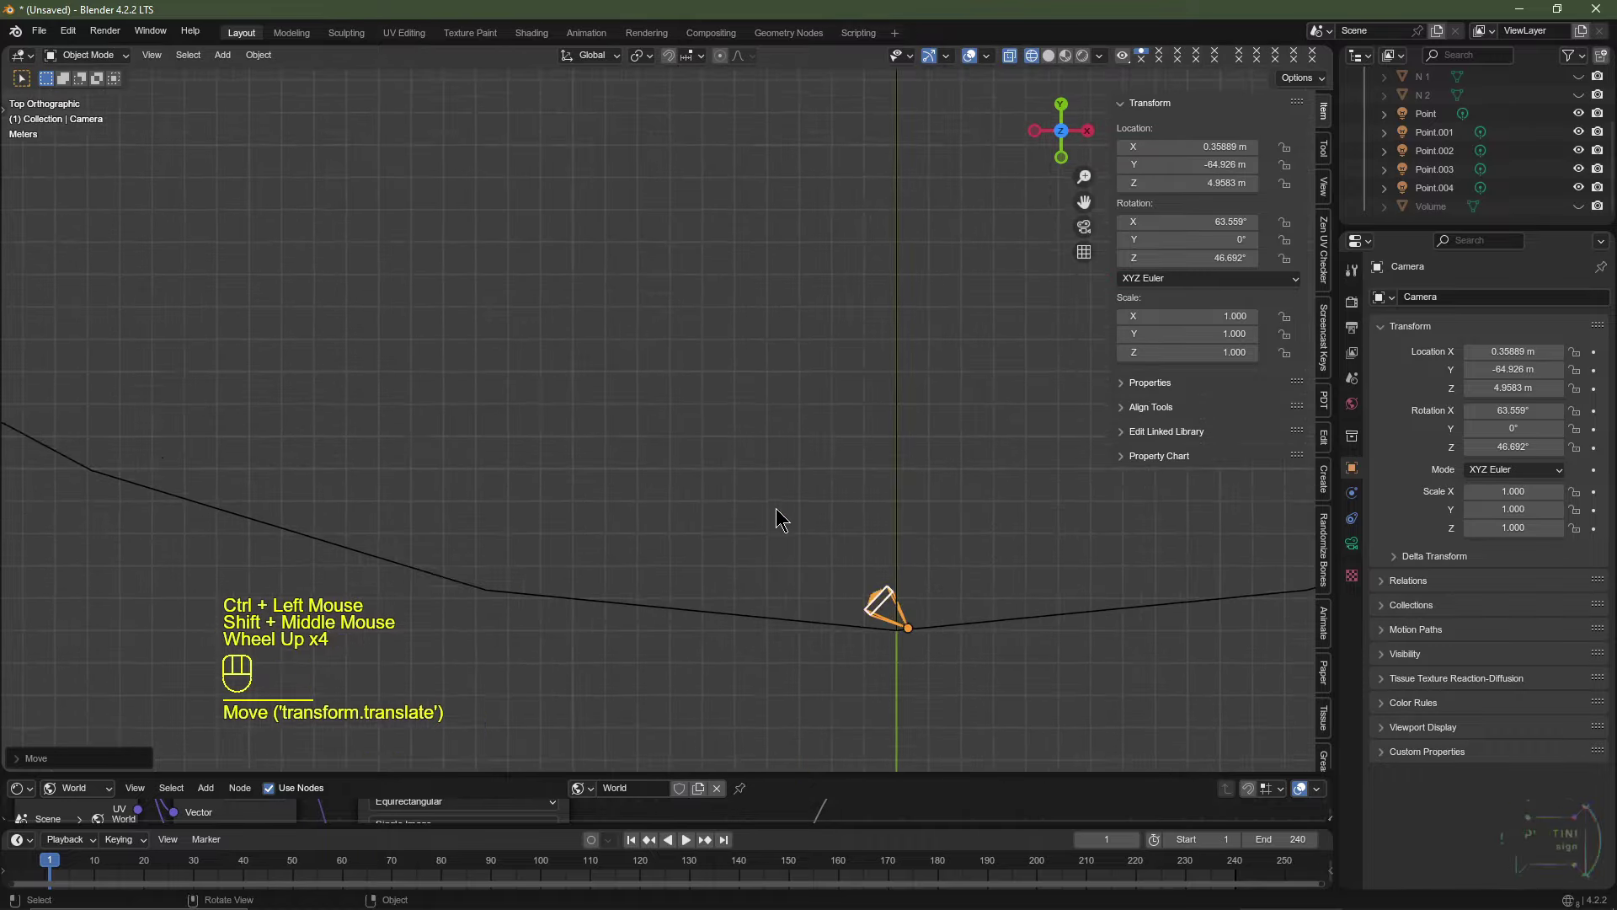
shift+middle_drag(776, 516, 776, 438)
key(ctrl+z)
key(ctrl+z)
key(ctrl+z)
key(ctrl+z)
scroll(750, 624, up, 1)
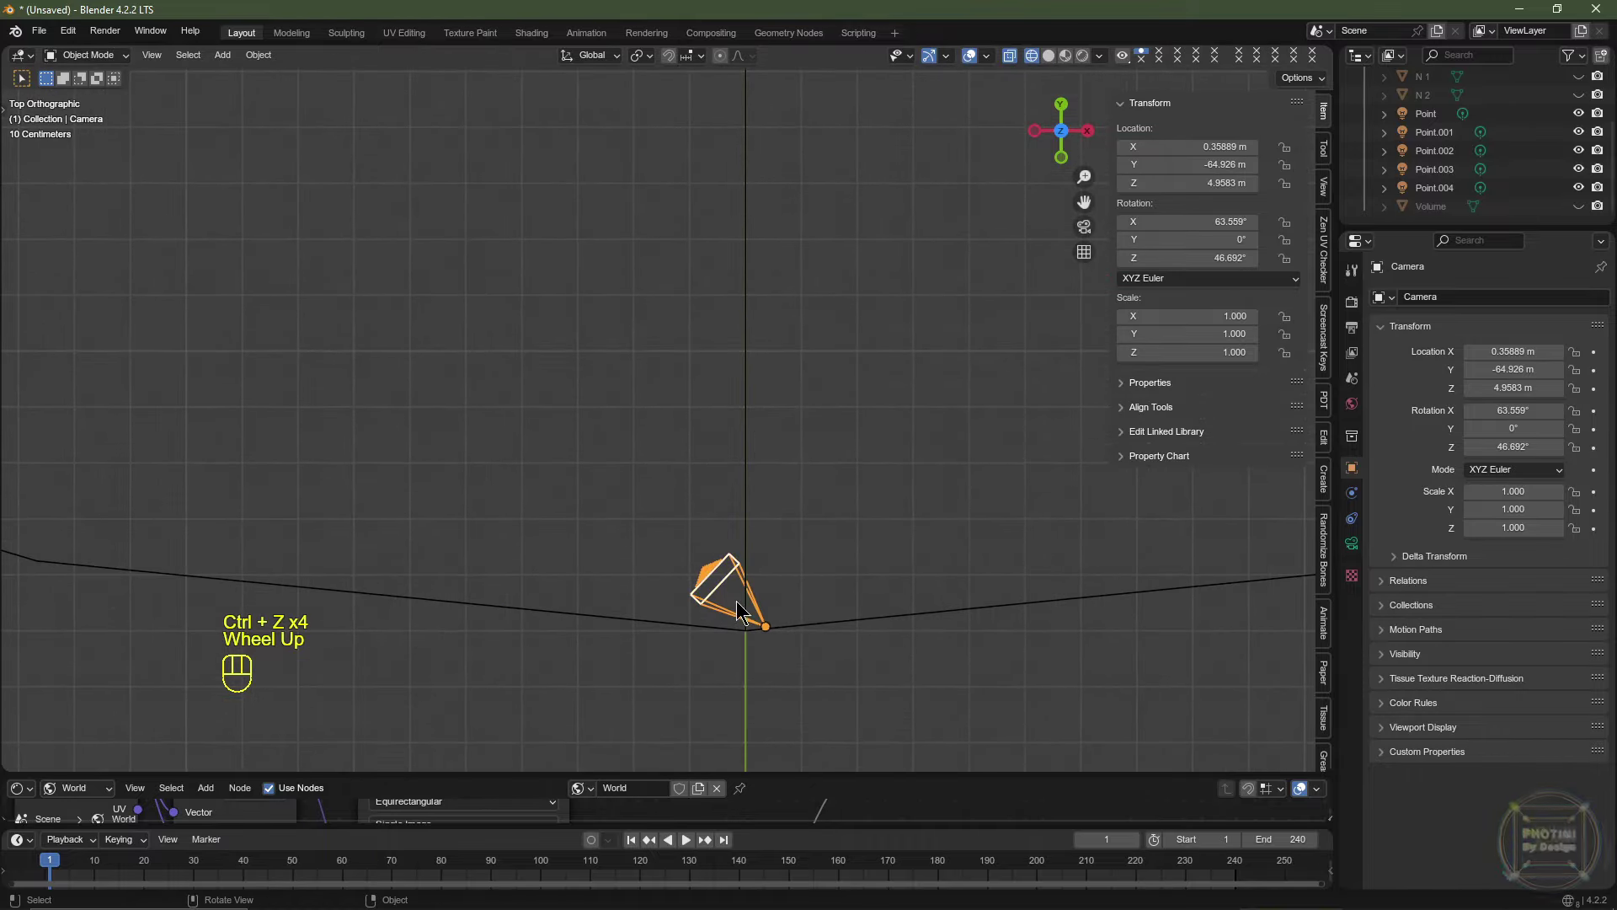
Set the camera's location to X 0 m, Y -65 m and Z 0 m.
scroll(851, 628, down, 2)
scroll(794, 635, up, 4)
shift+middle_drag(794, 635, 834, 603)
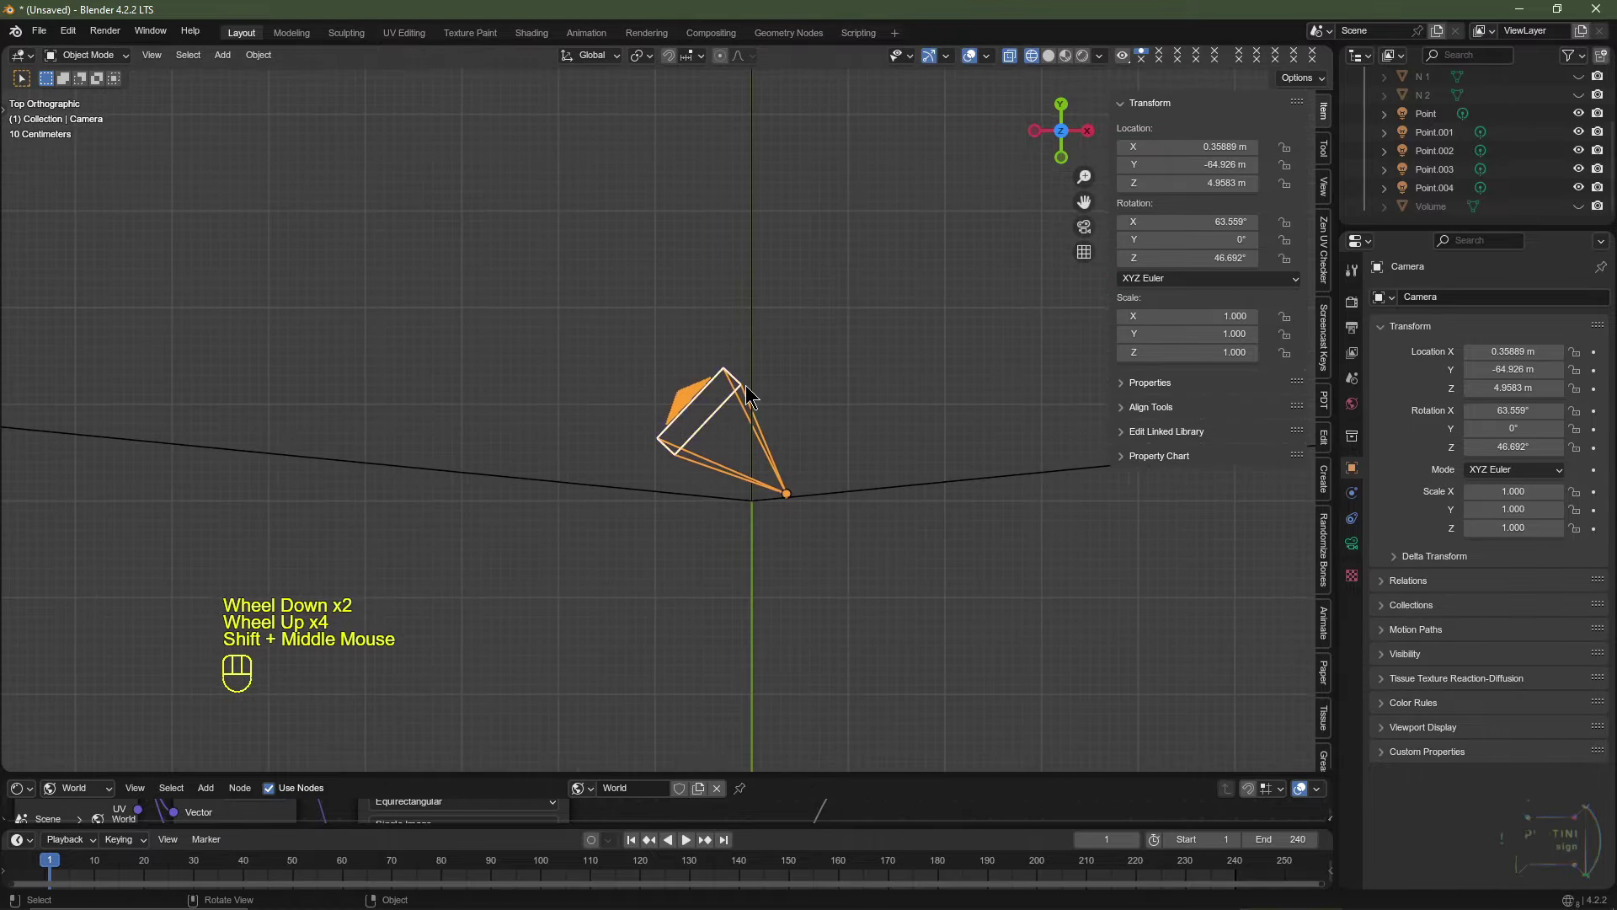
scroll(834, 604, up, 2)
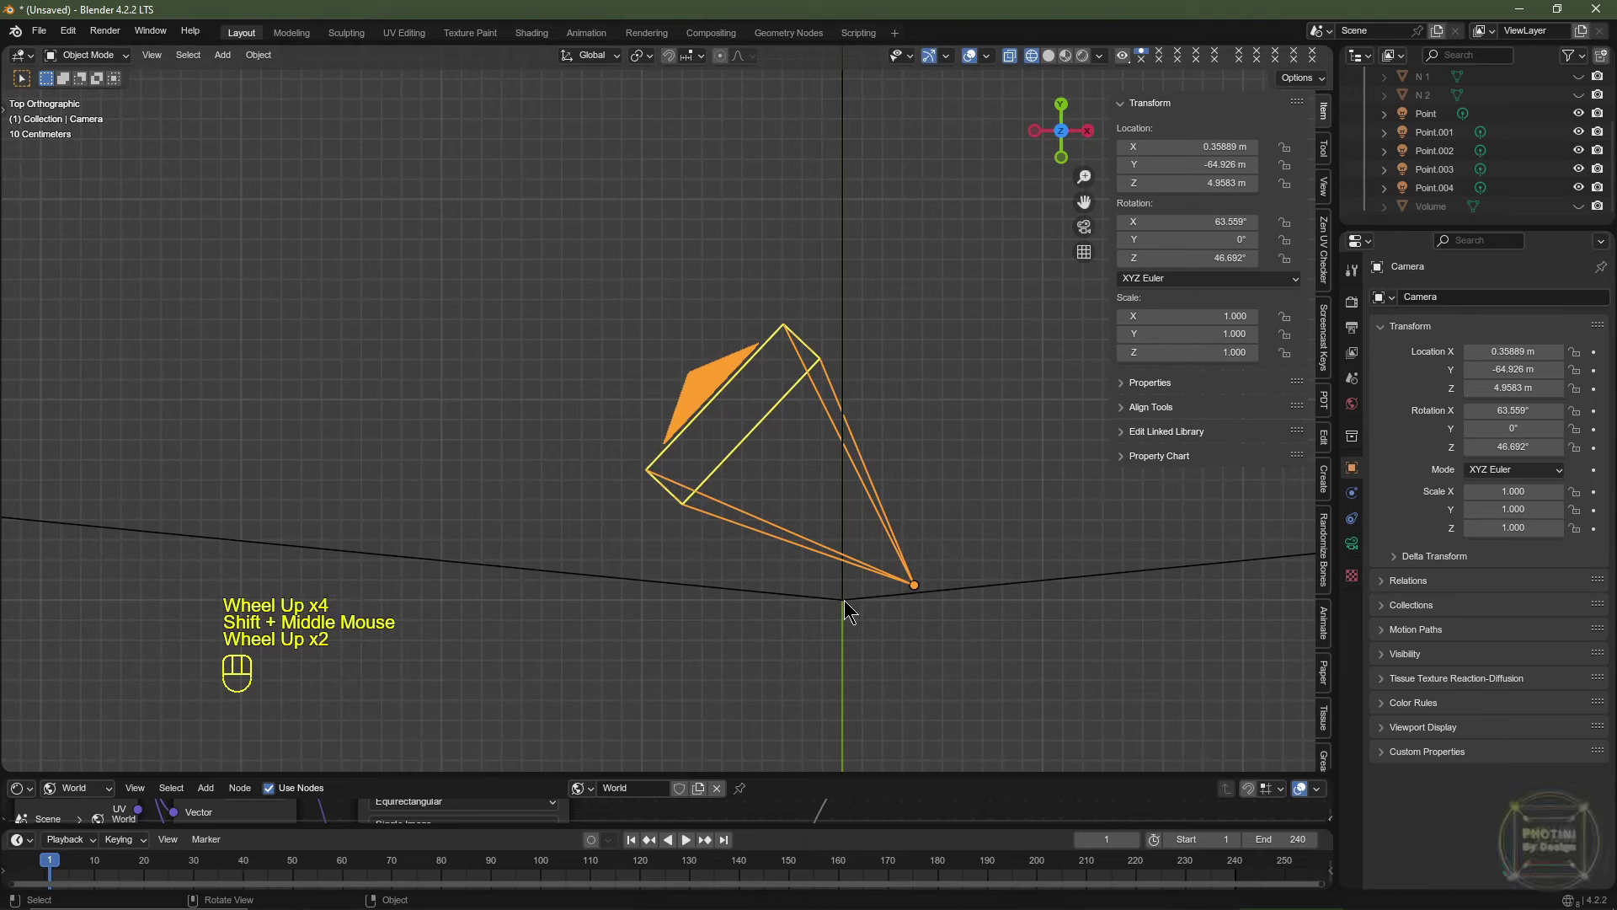
scroll(851, 609, down, 2)
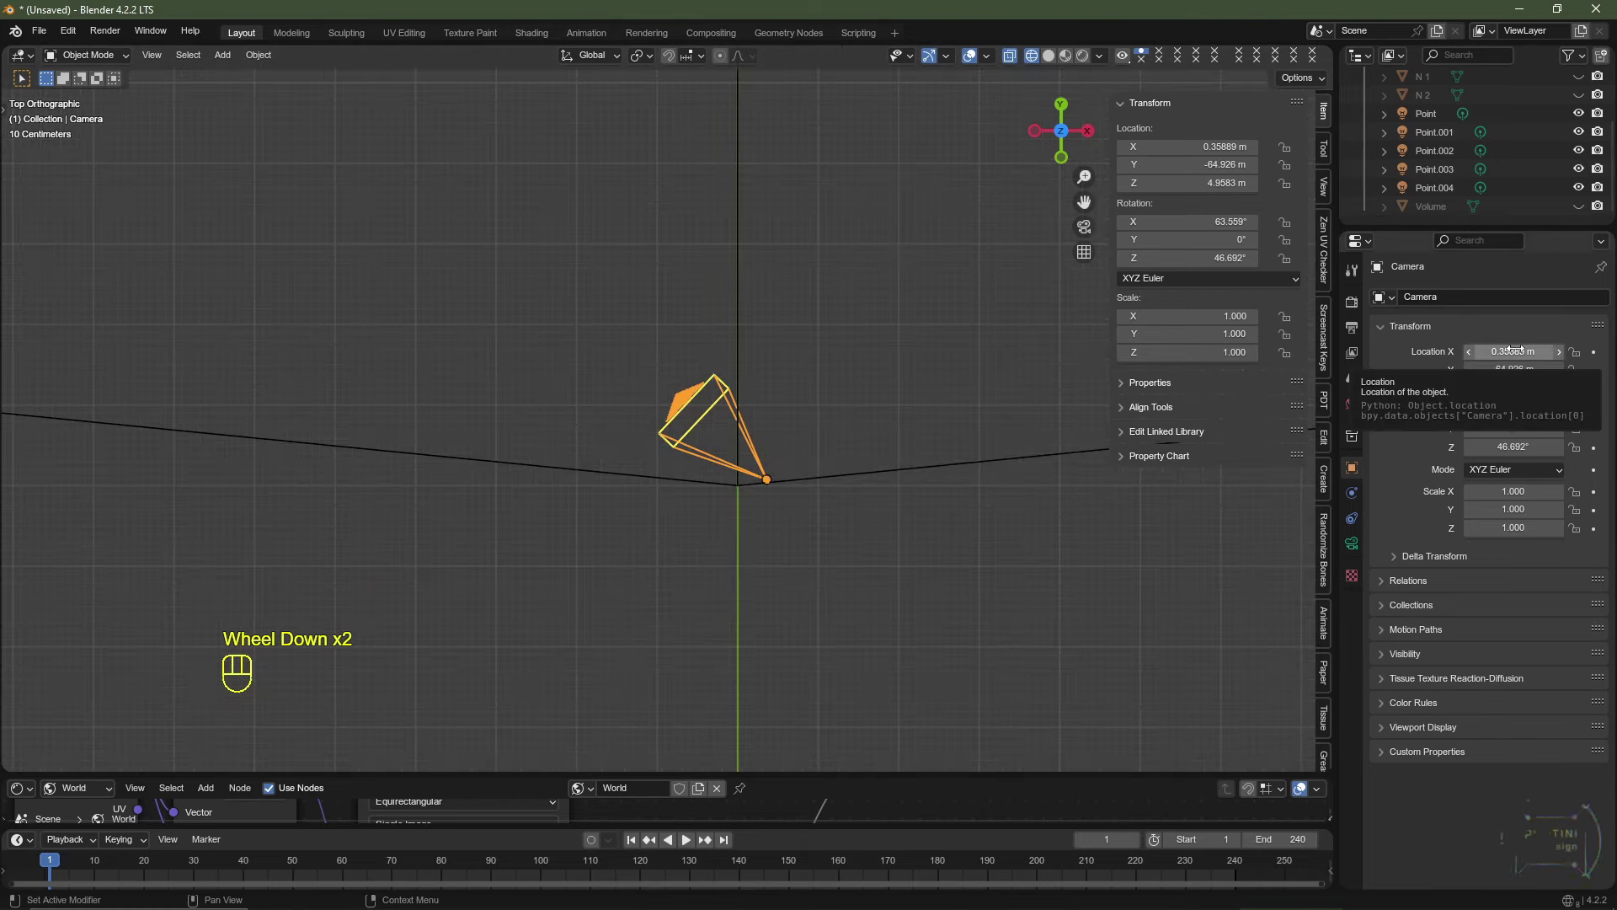
click(1510, 351)
text(0)
key(Return)
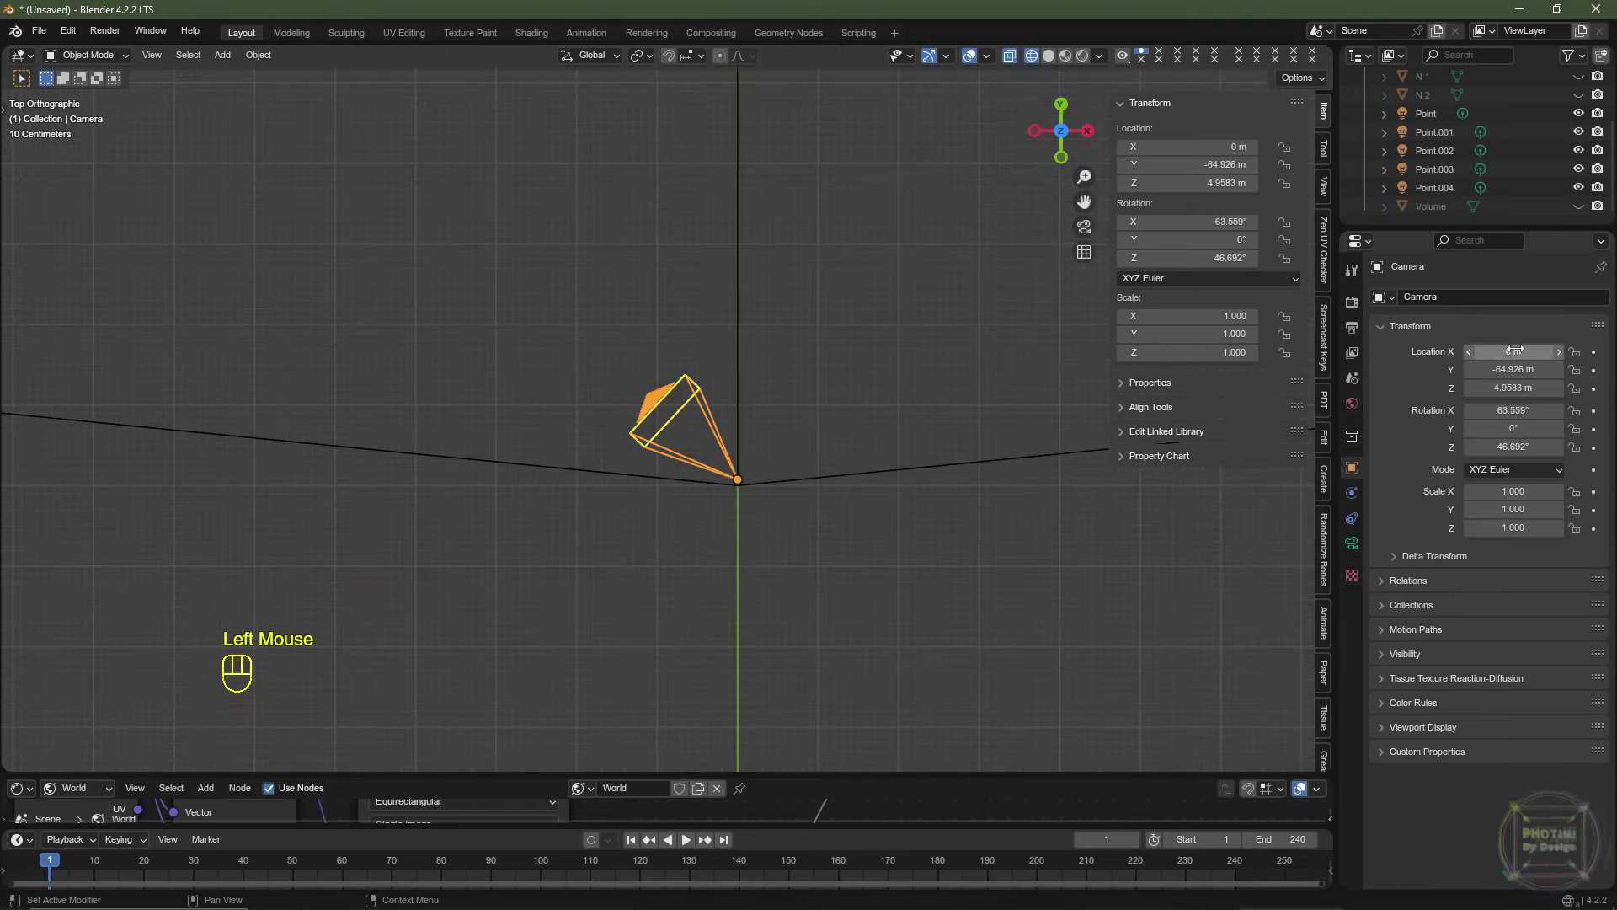
click(1512, 369)
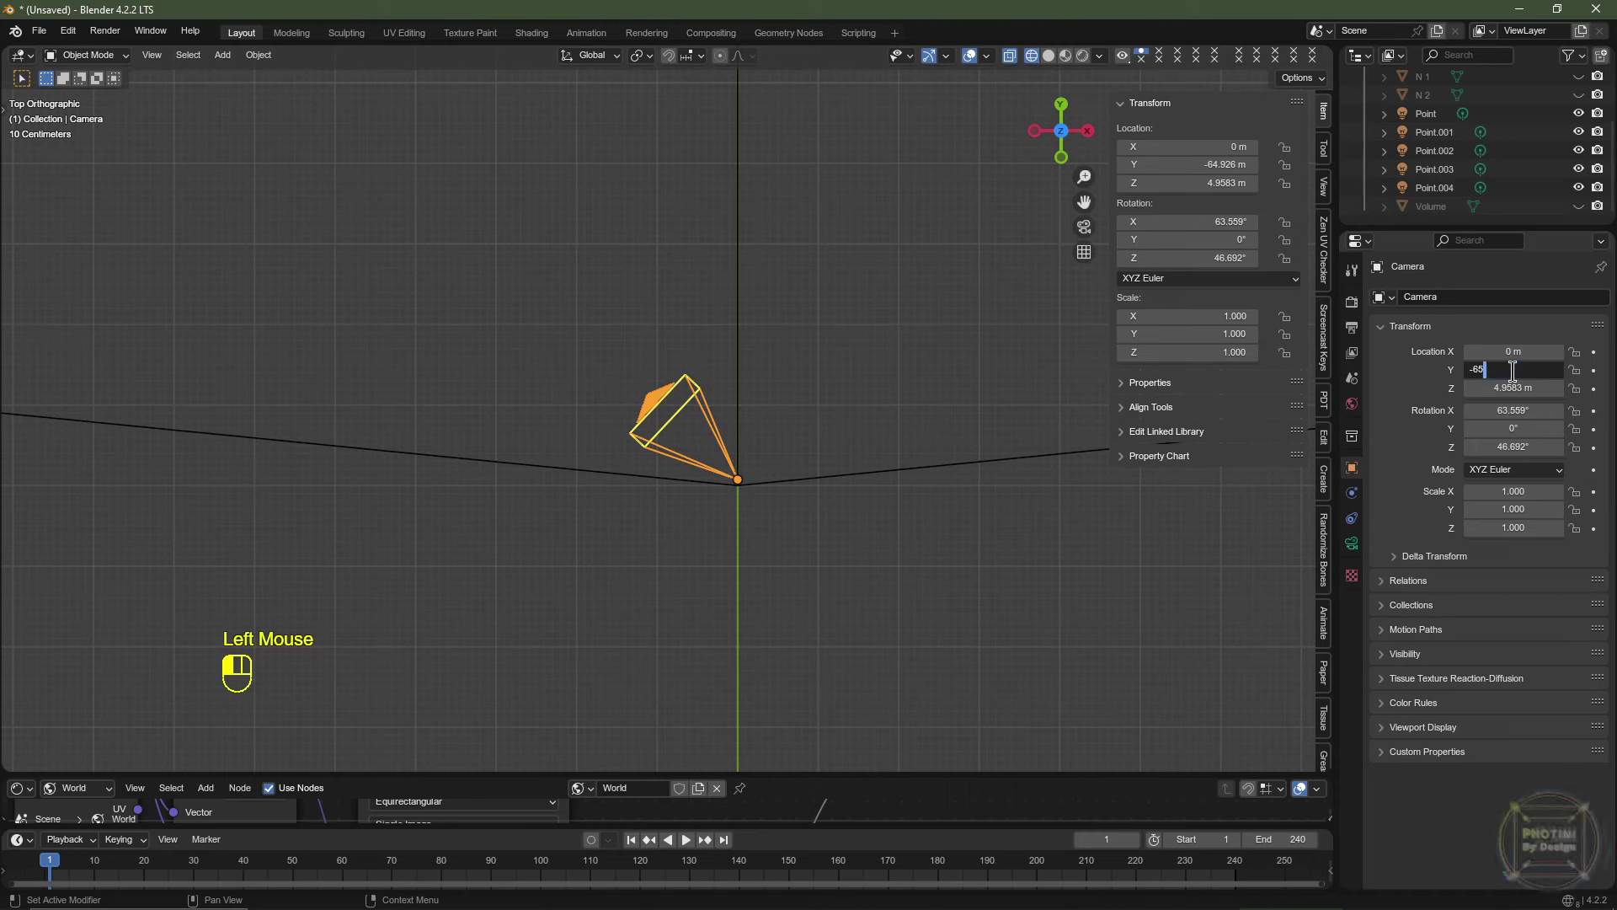
key(Return)
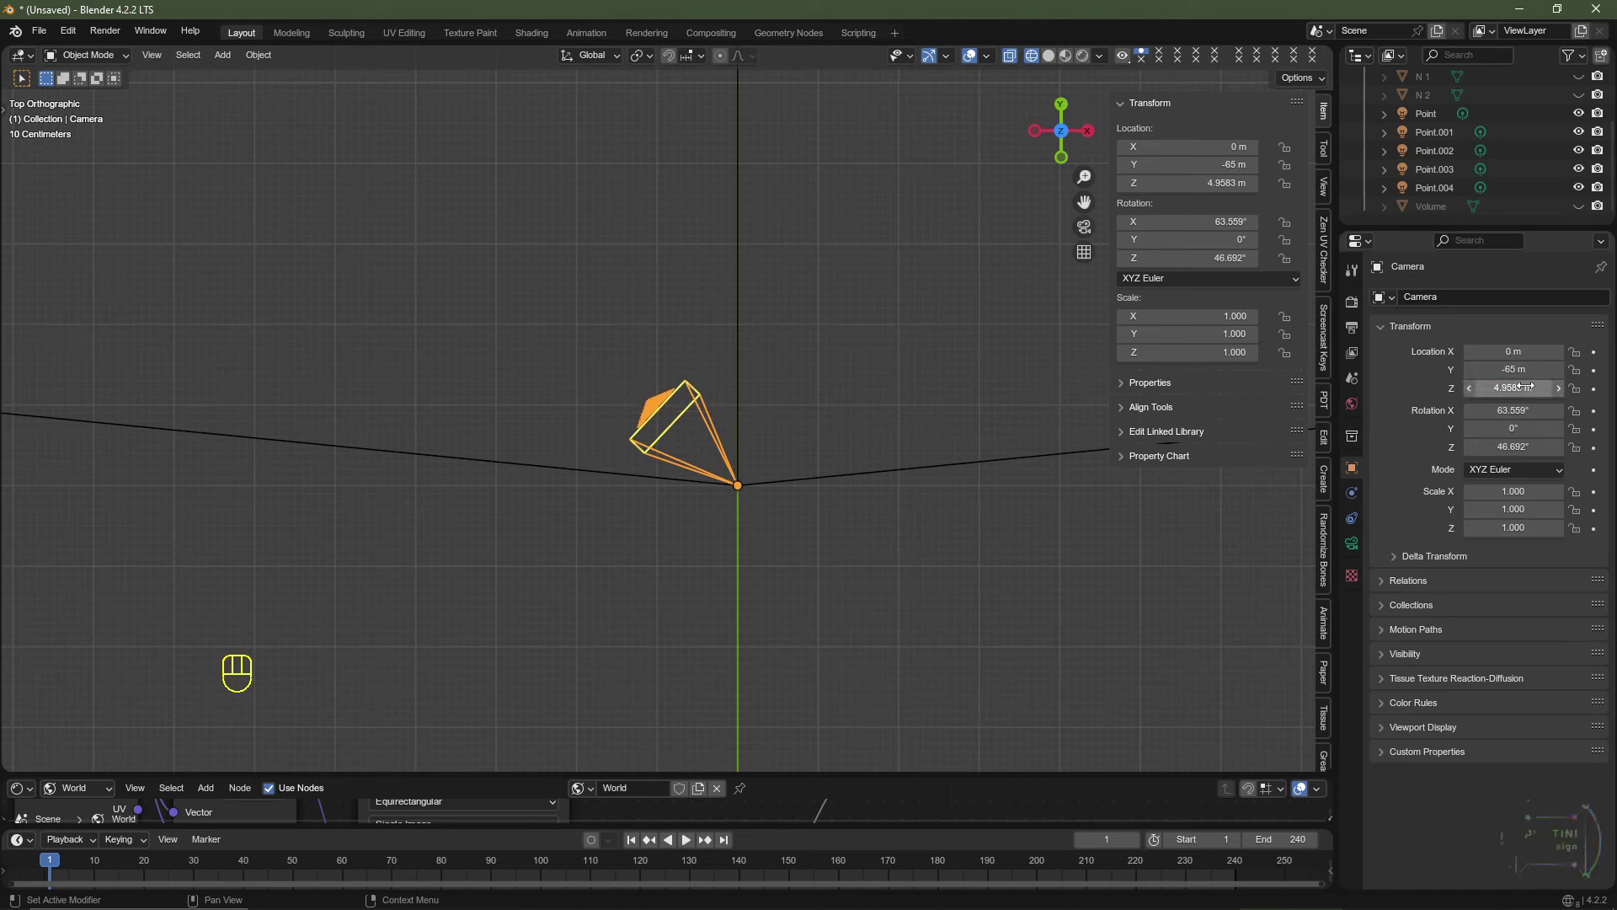
click(1521, 387)
text(0)
key(Return)
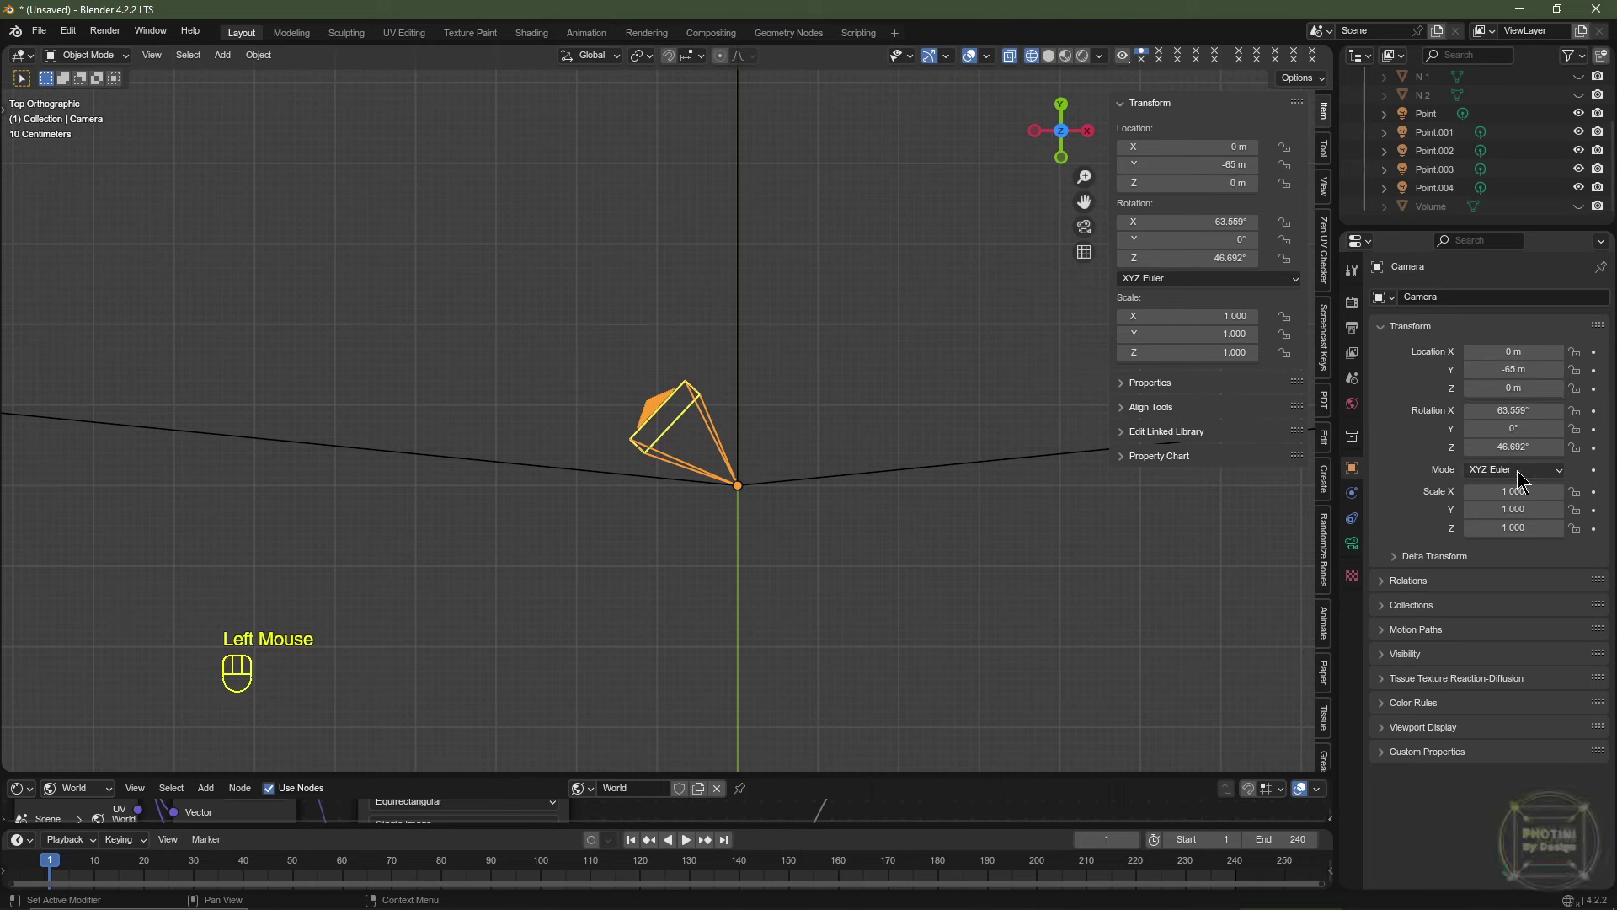
Set the camera's rotation to 90° on X, 0° on Y and 0° on Z.
click(1508, 412)
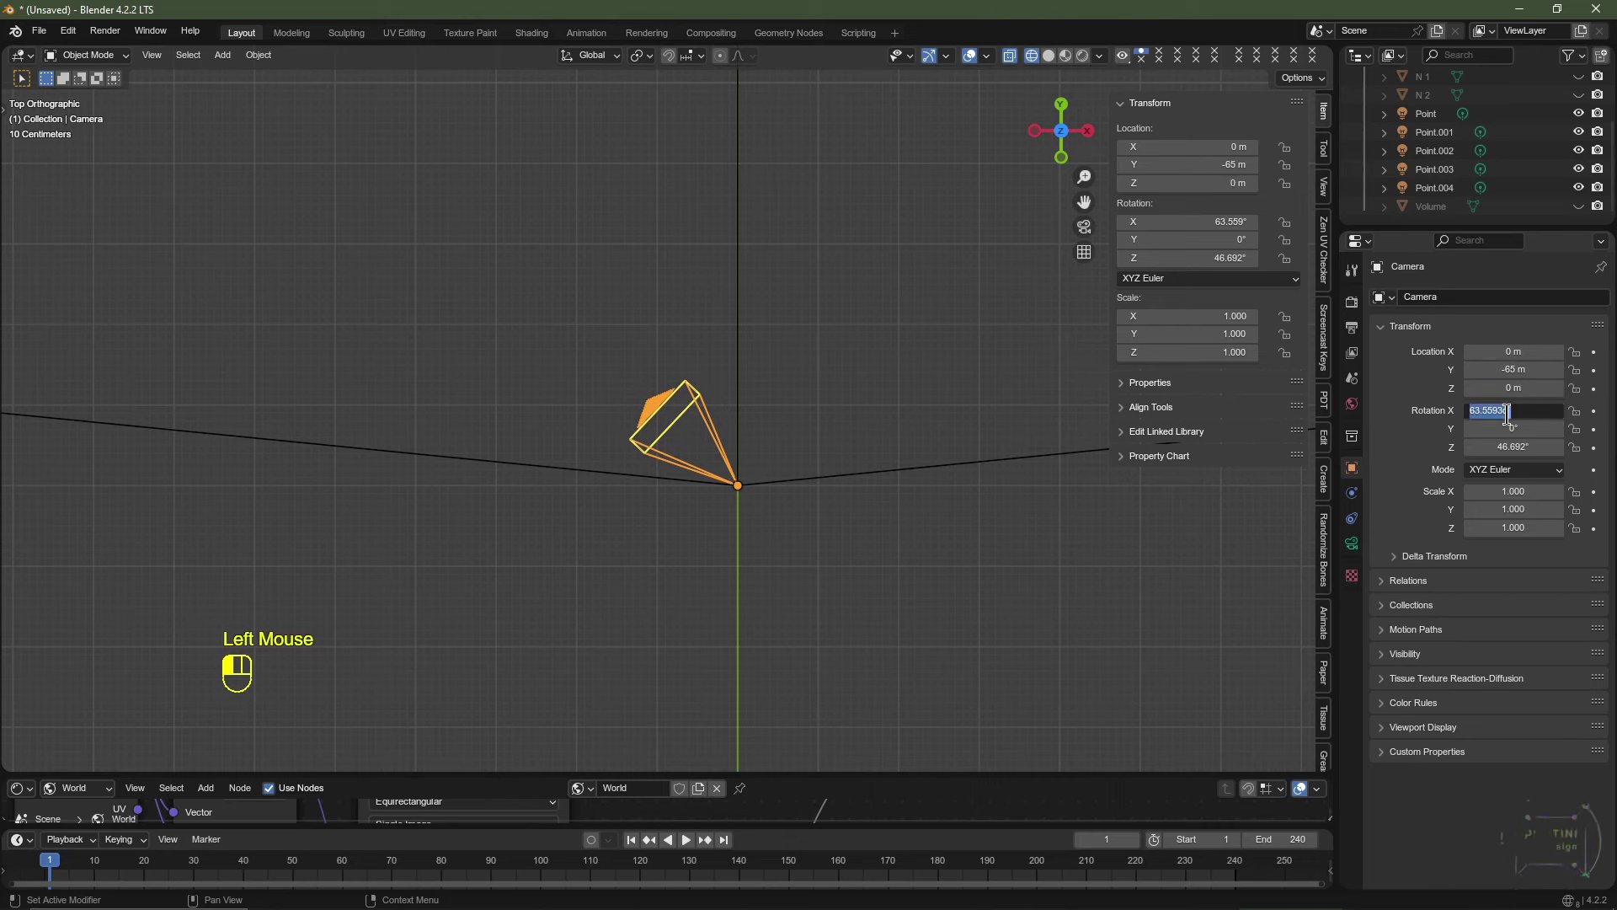
text(90)
key(Tab)
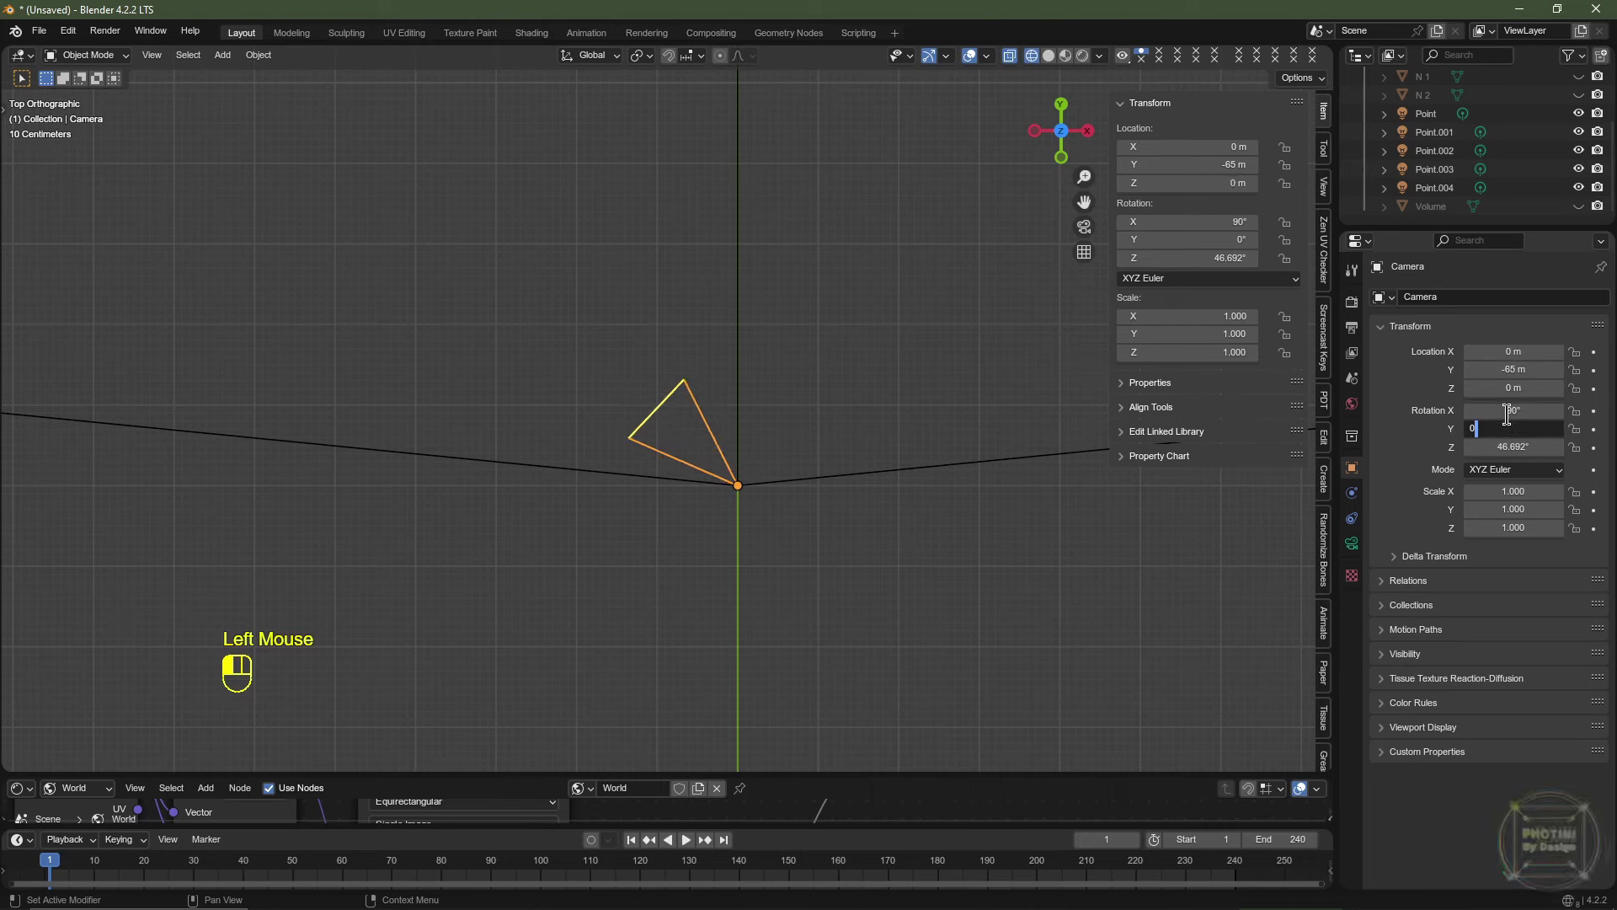
text(0)
key(Tab)
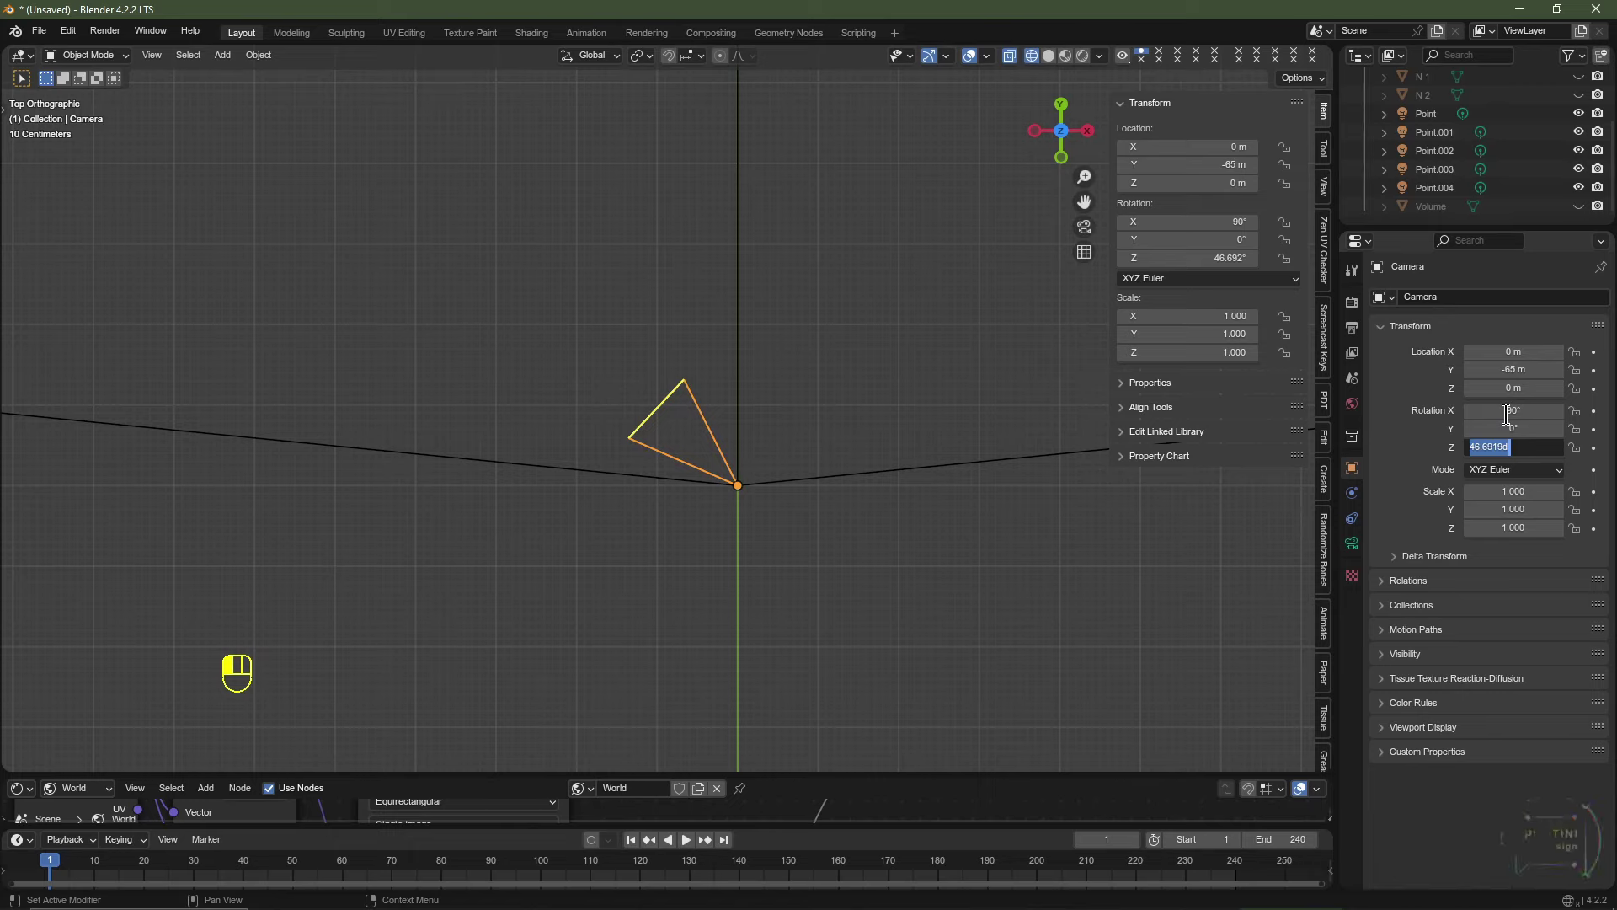
key(Return)
Show the scene in solid shading and inspect the camera's placement on the empty's edge in perspective.
scroll(863, 426, down, 2)
middle_drag(864, 427, 853, 253)
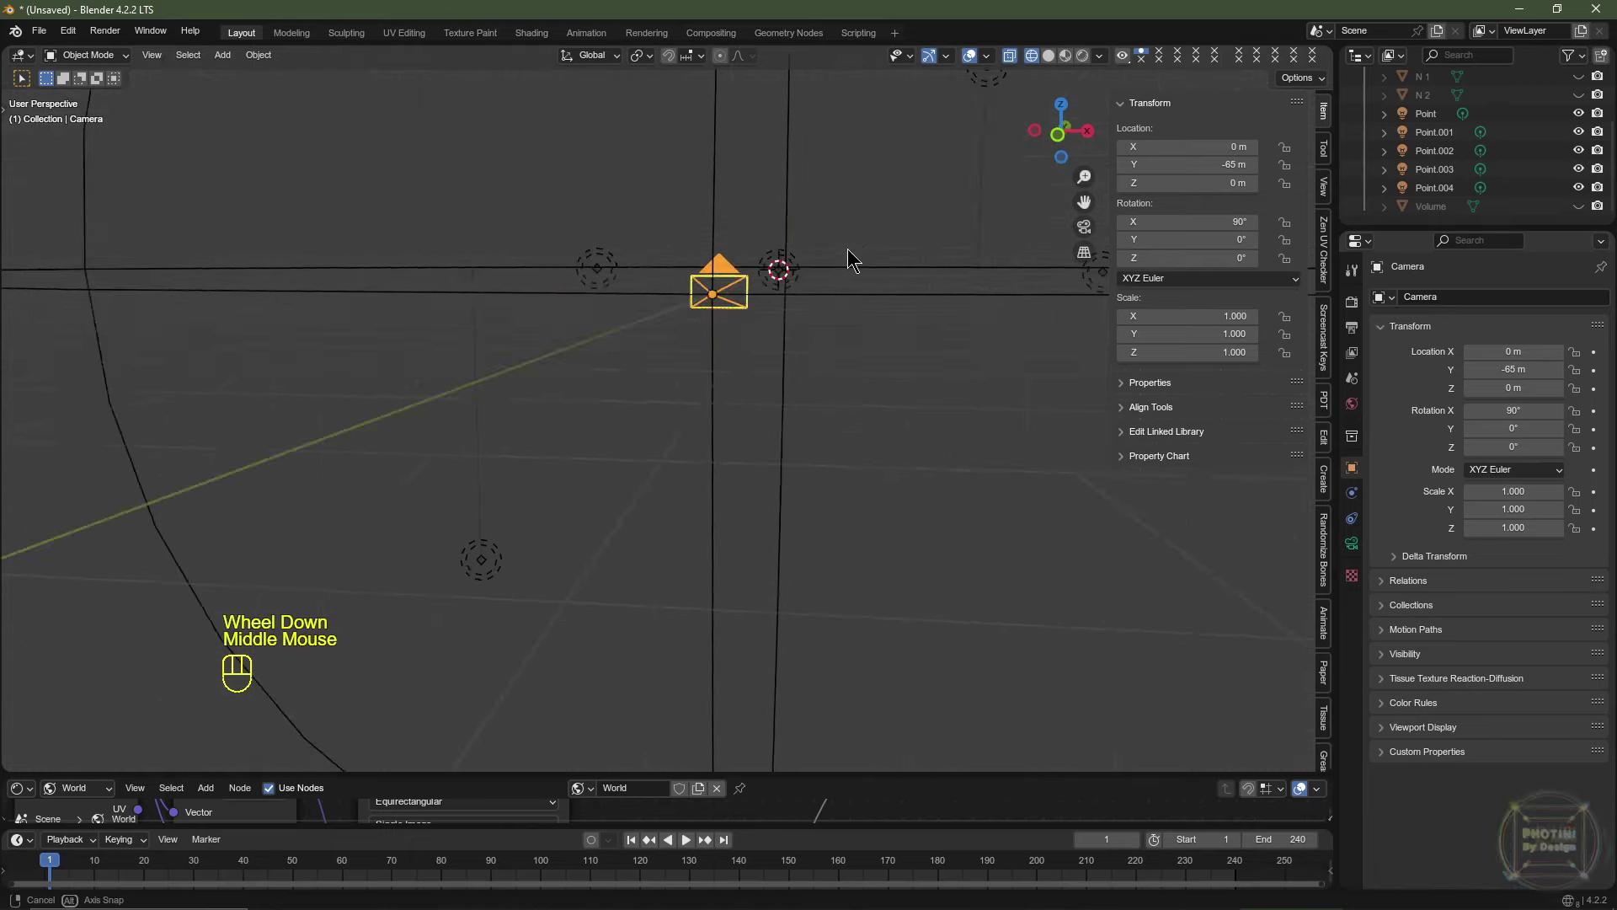
scroll(849, 268, down, 2)
scroll(850, 267, down, 2)
middle_drag(856, 339, 873, 300)
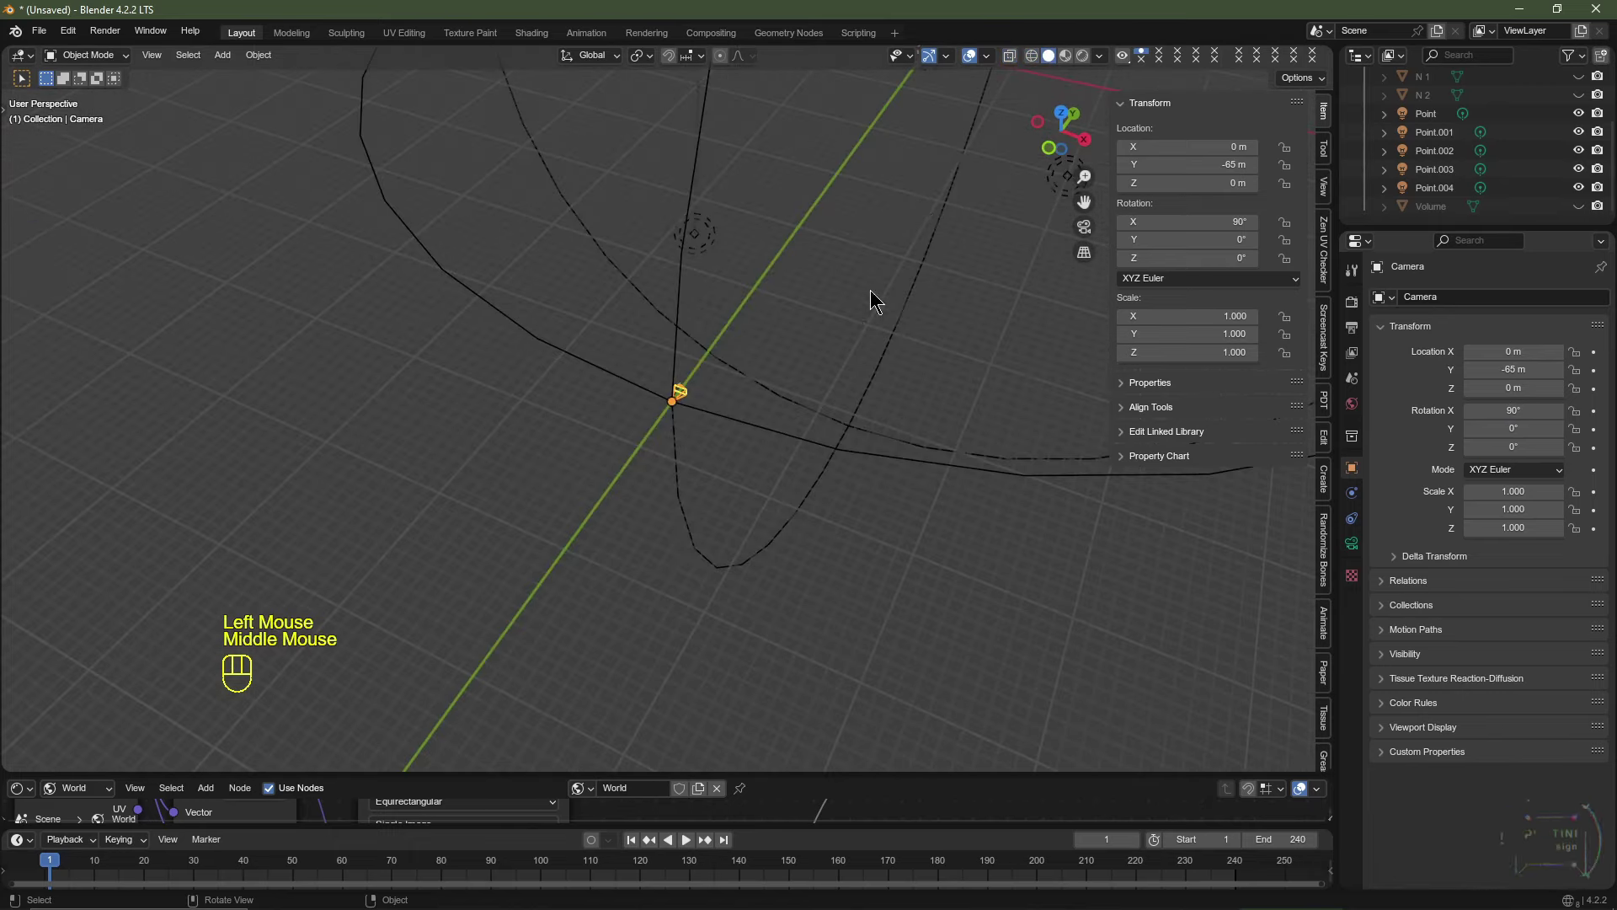
scroll(826, 337, down, 2)
scroll(769, 367, up, 4)
scroll(928, 361, down, 4)
shift+middle_drag(872, 372, 887, 418)
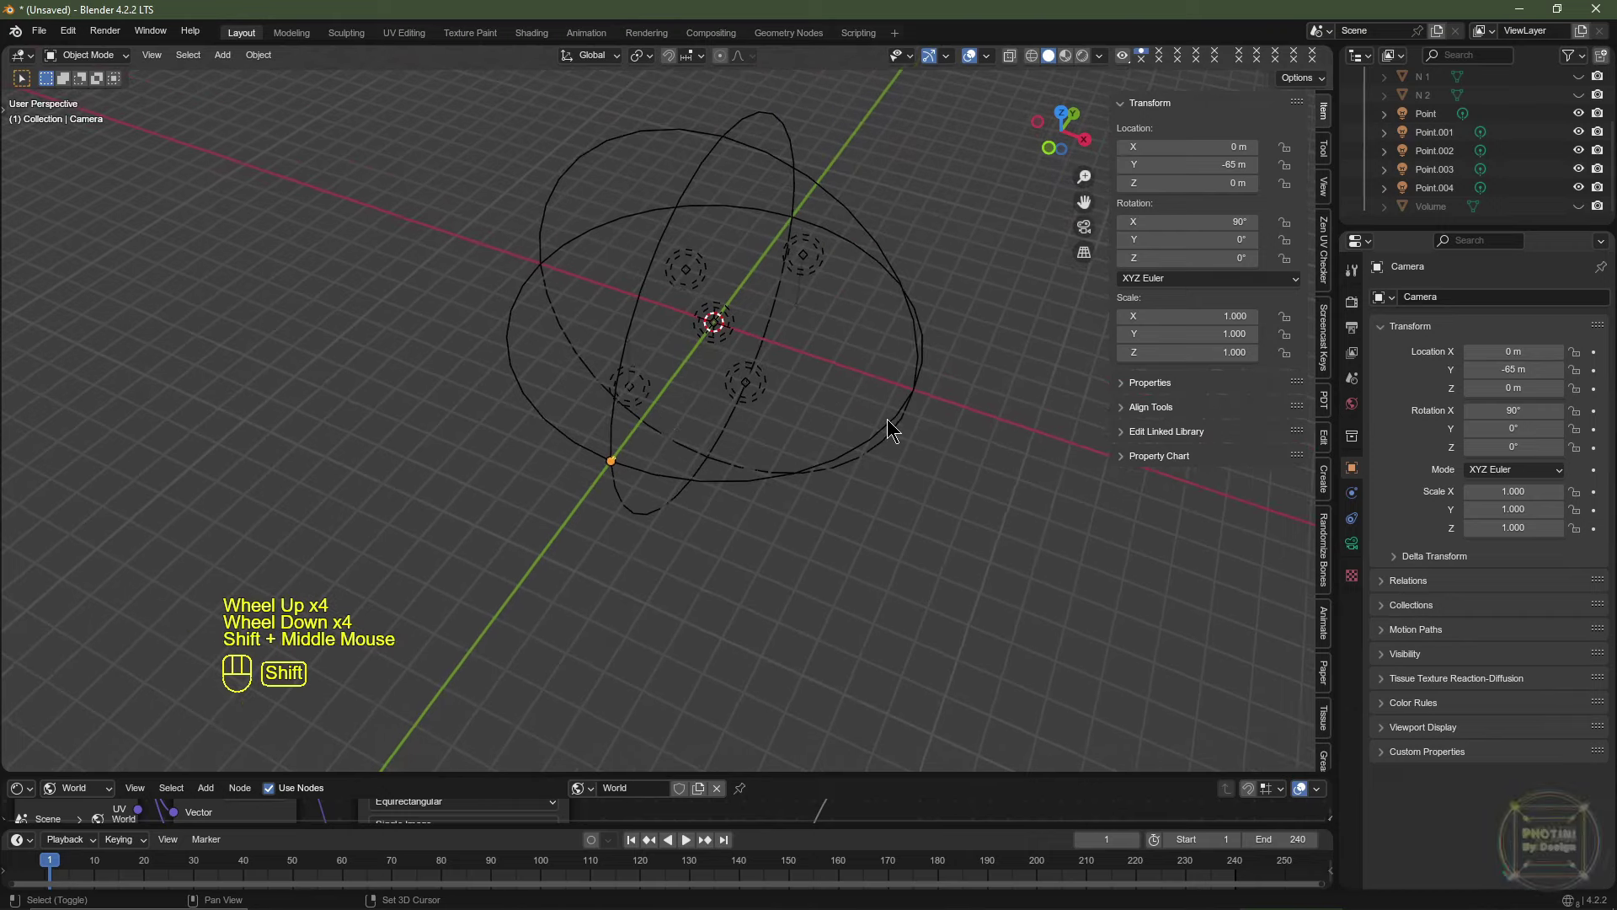
Parent the camera to the sphere empty with the Object (Keep Transform) option.
shift+click(877, 428)
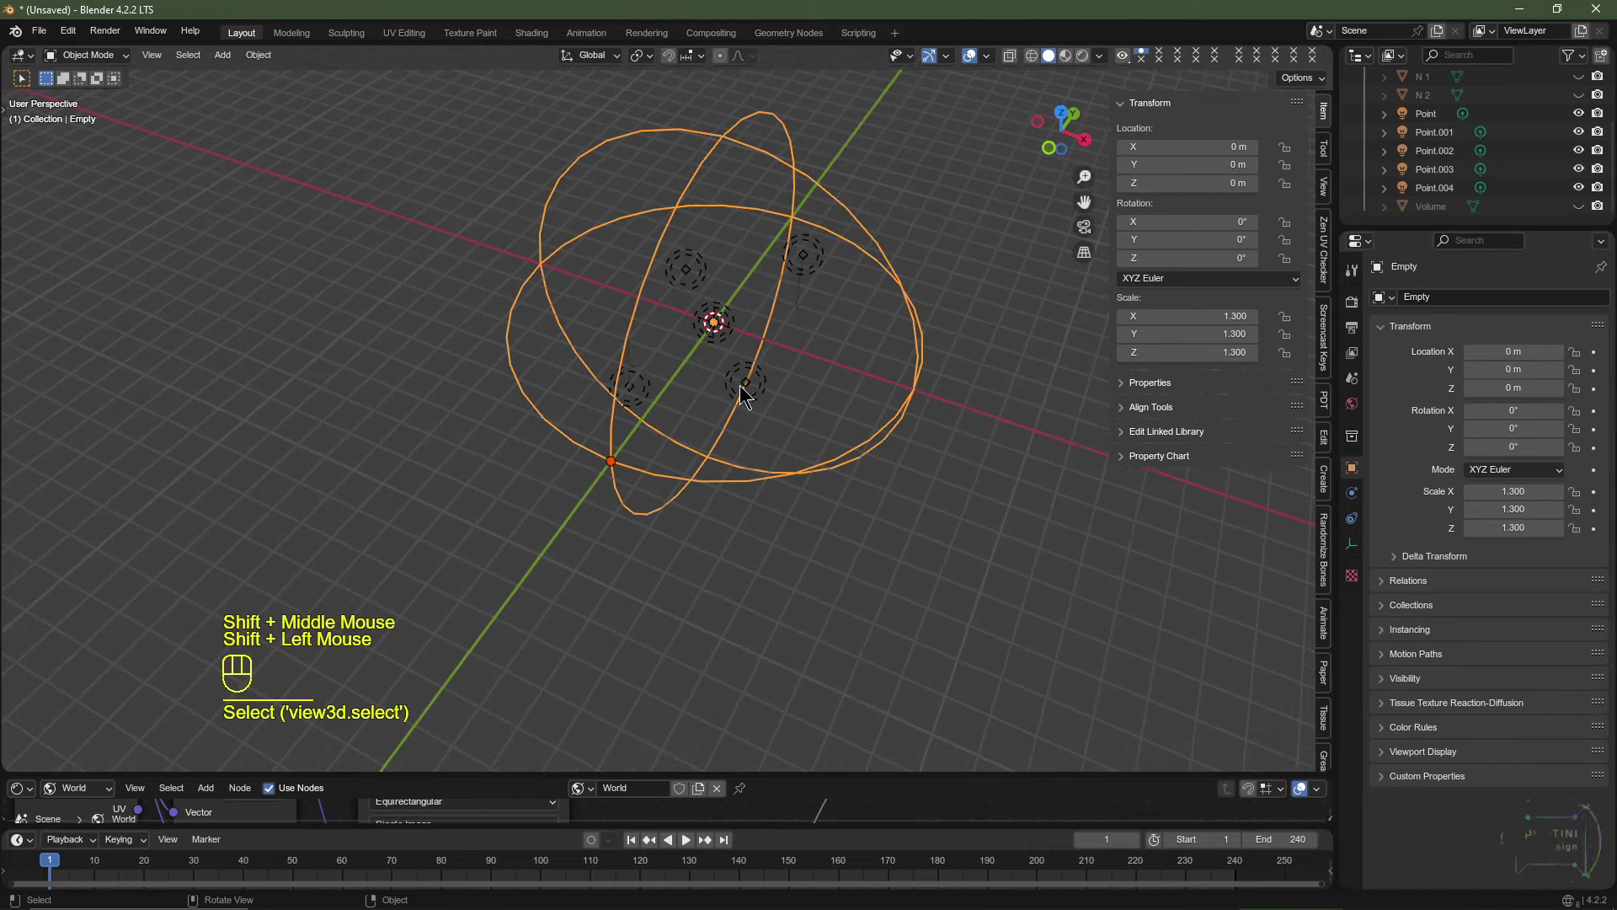
scroll(740, 386, up, 4)
key(ctrl+p)
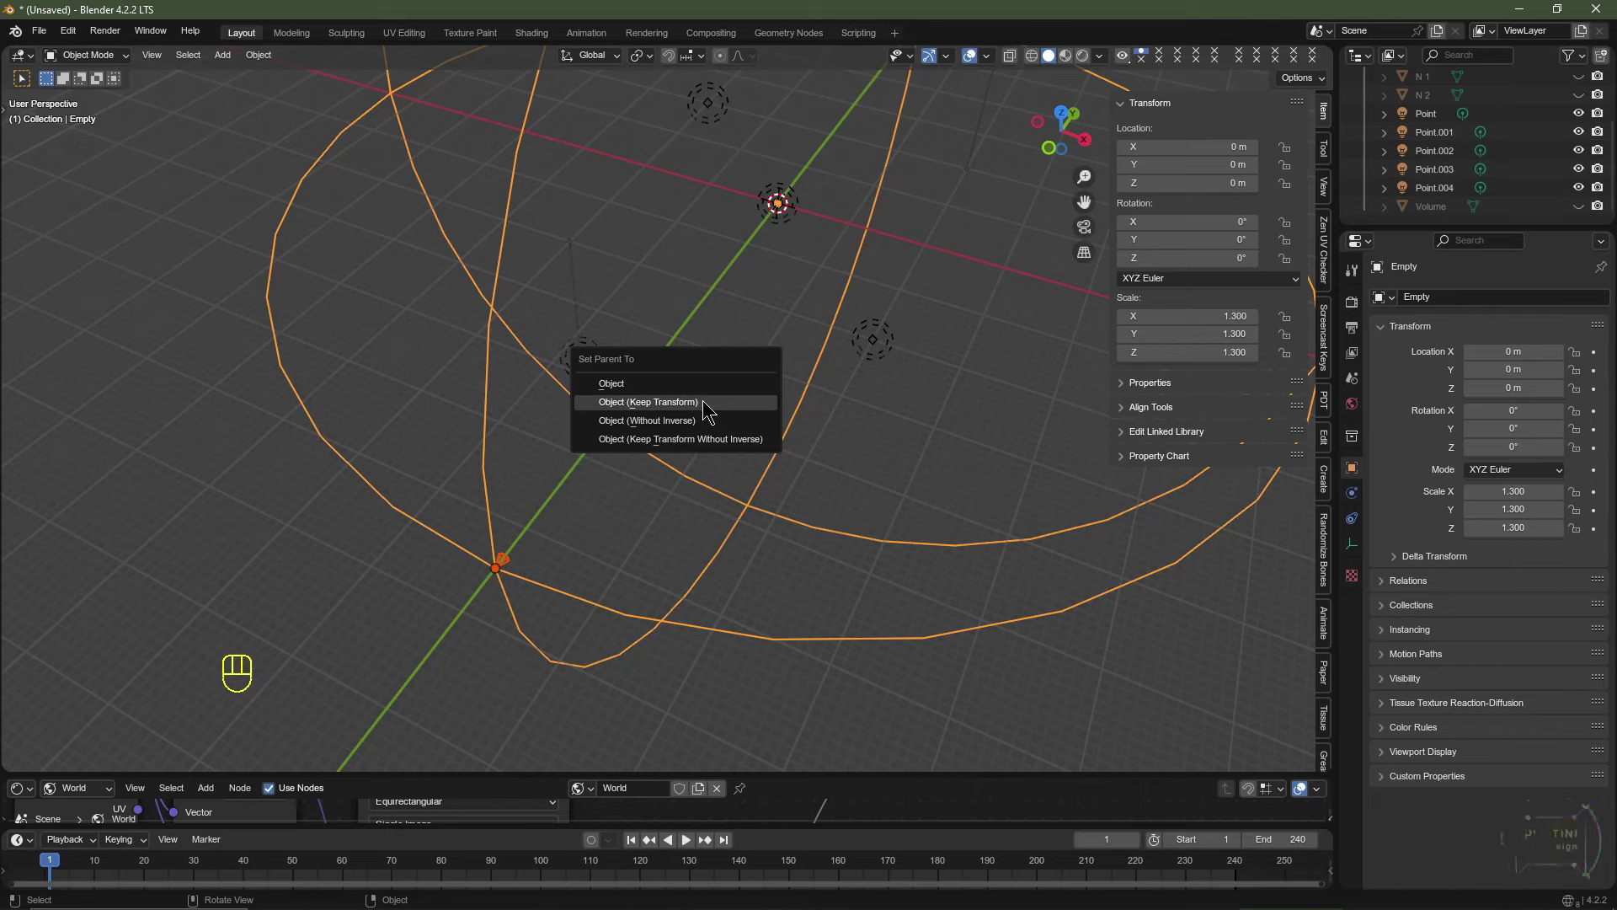
click(704, 403)
Try a free trackball rotation on the empty to check how the parented camera moves with it.
click(680, 624)
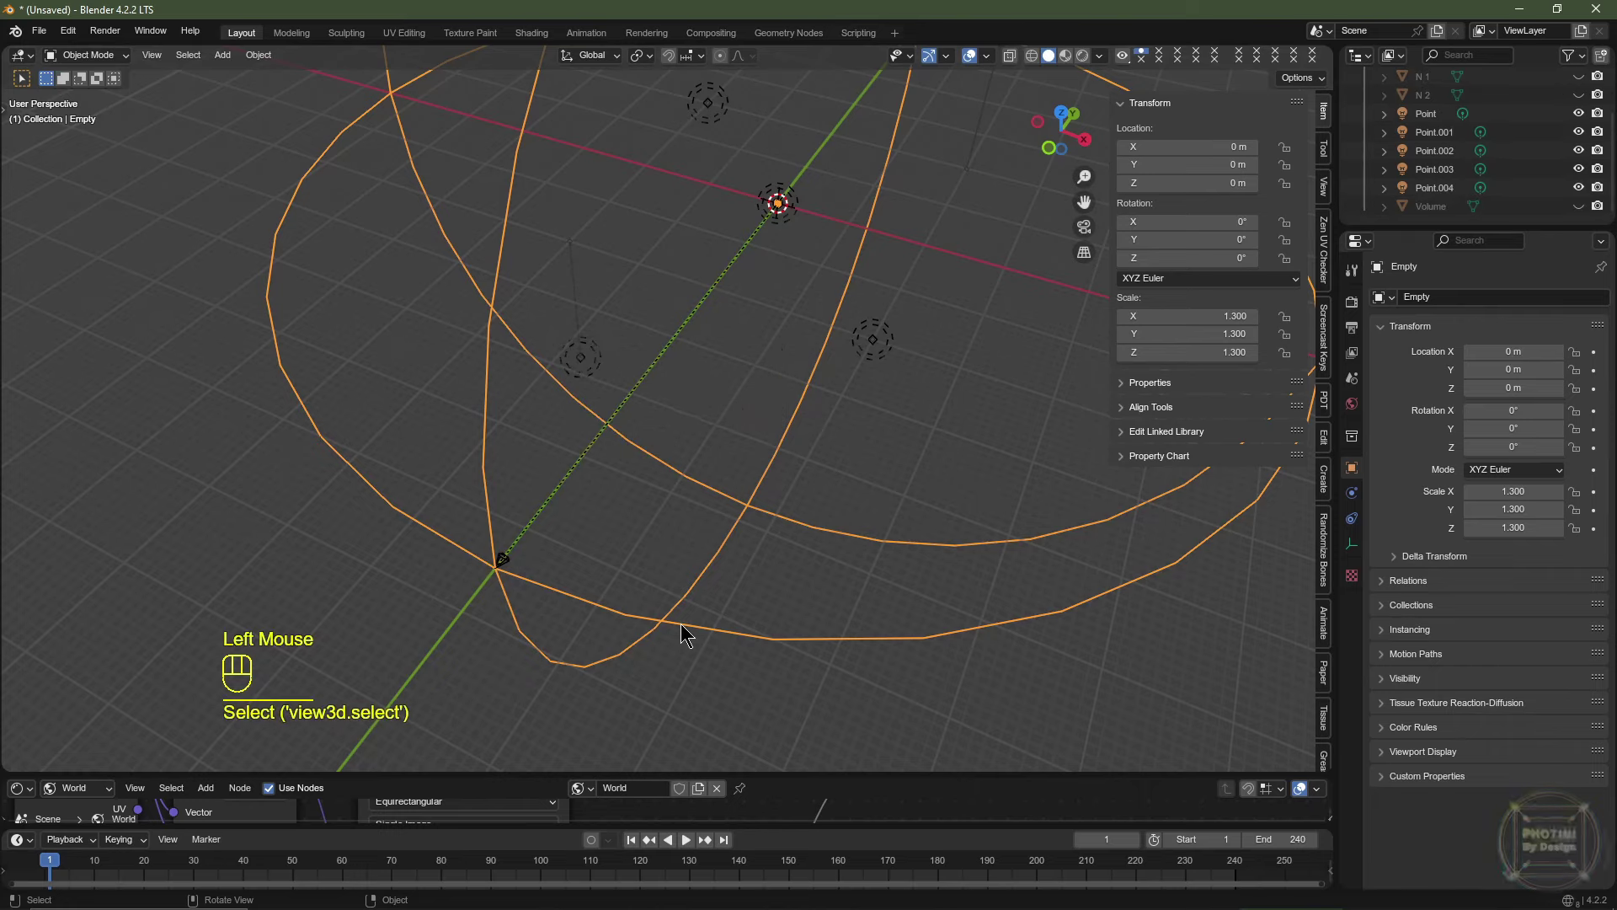
shift+middle_drag(671, 637, 777, 518)
scroll(873, 529, up, 2)
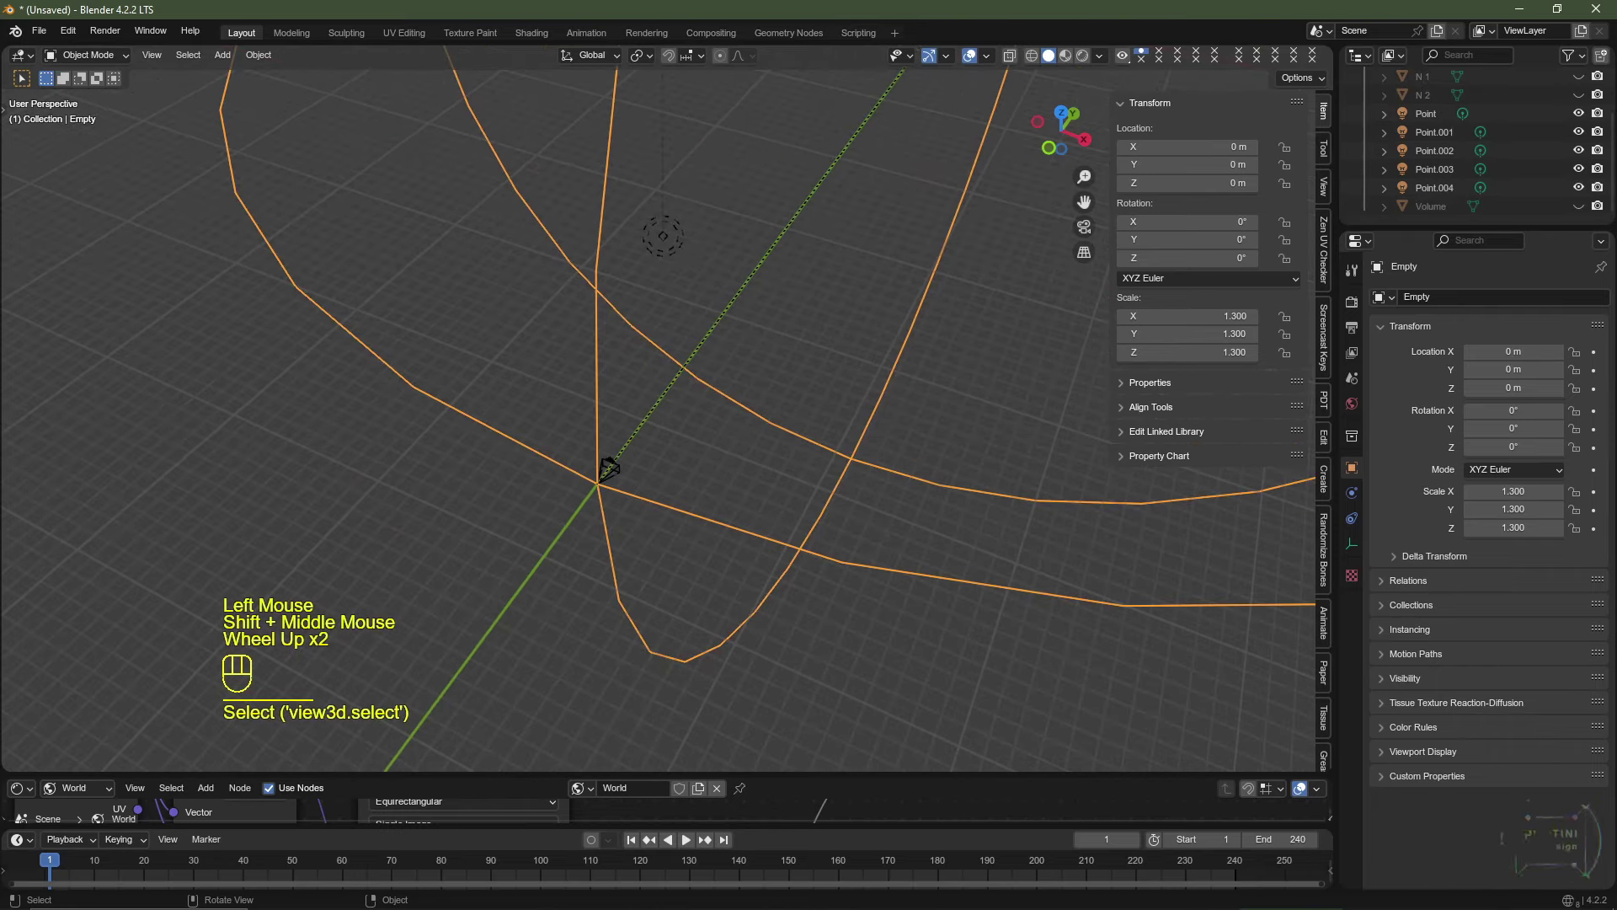
key(r)
key(r)
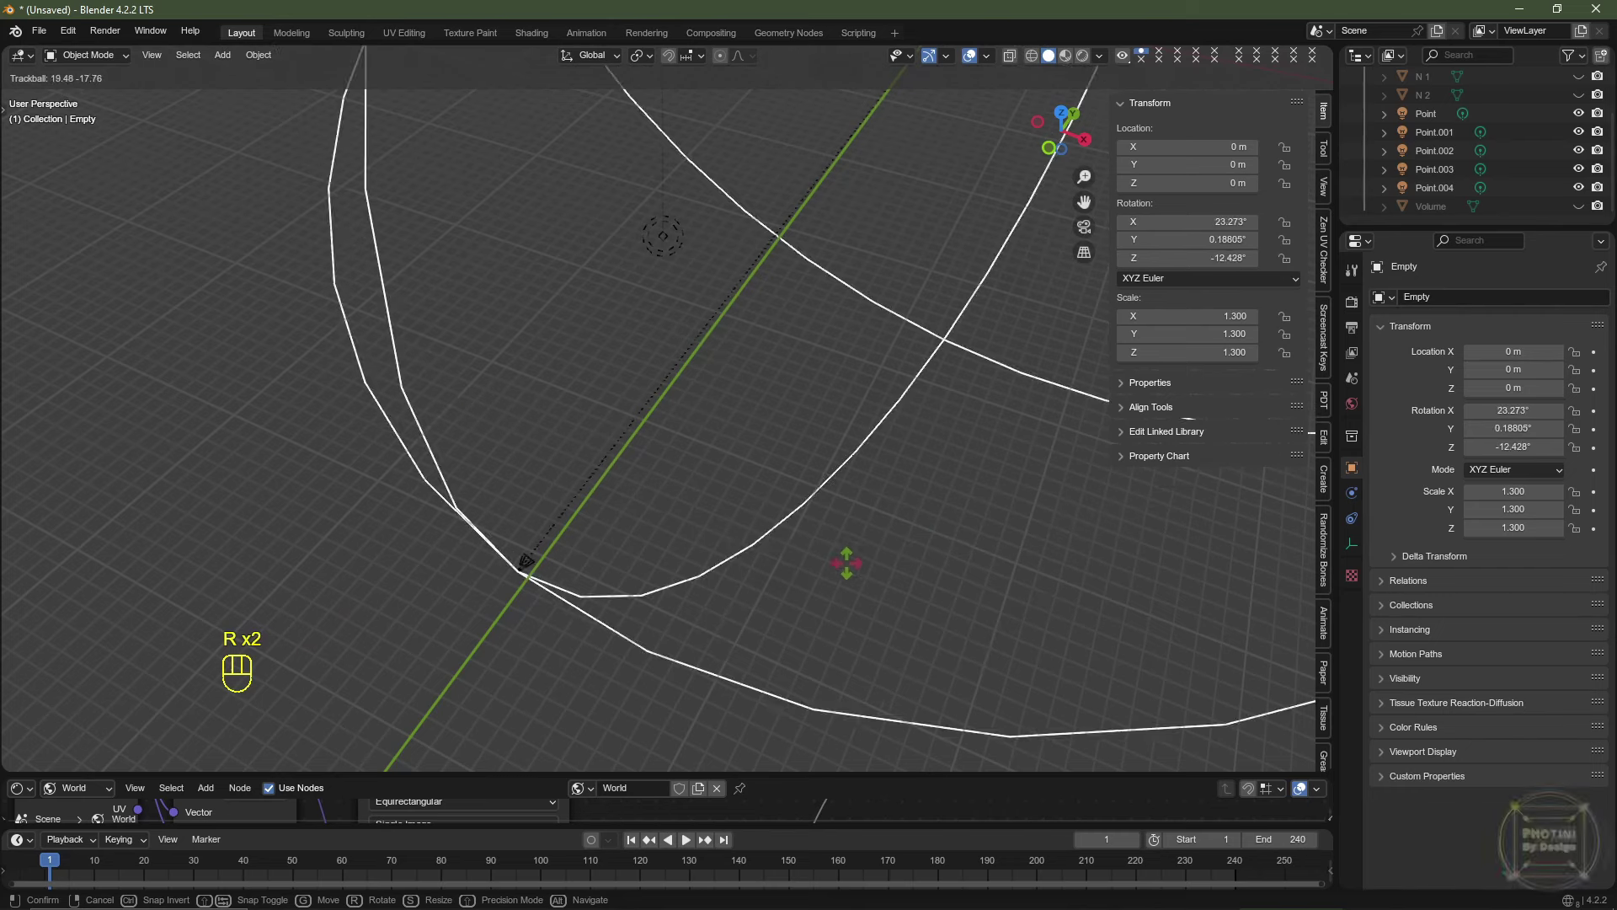
right_click(834, 565)
key(ctrl+z)
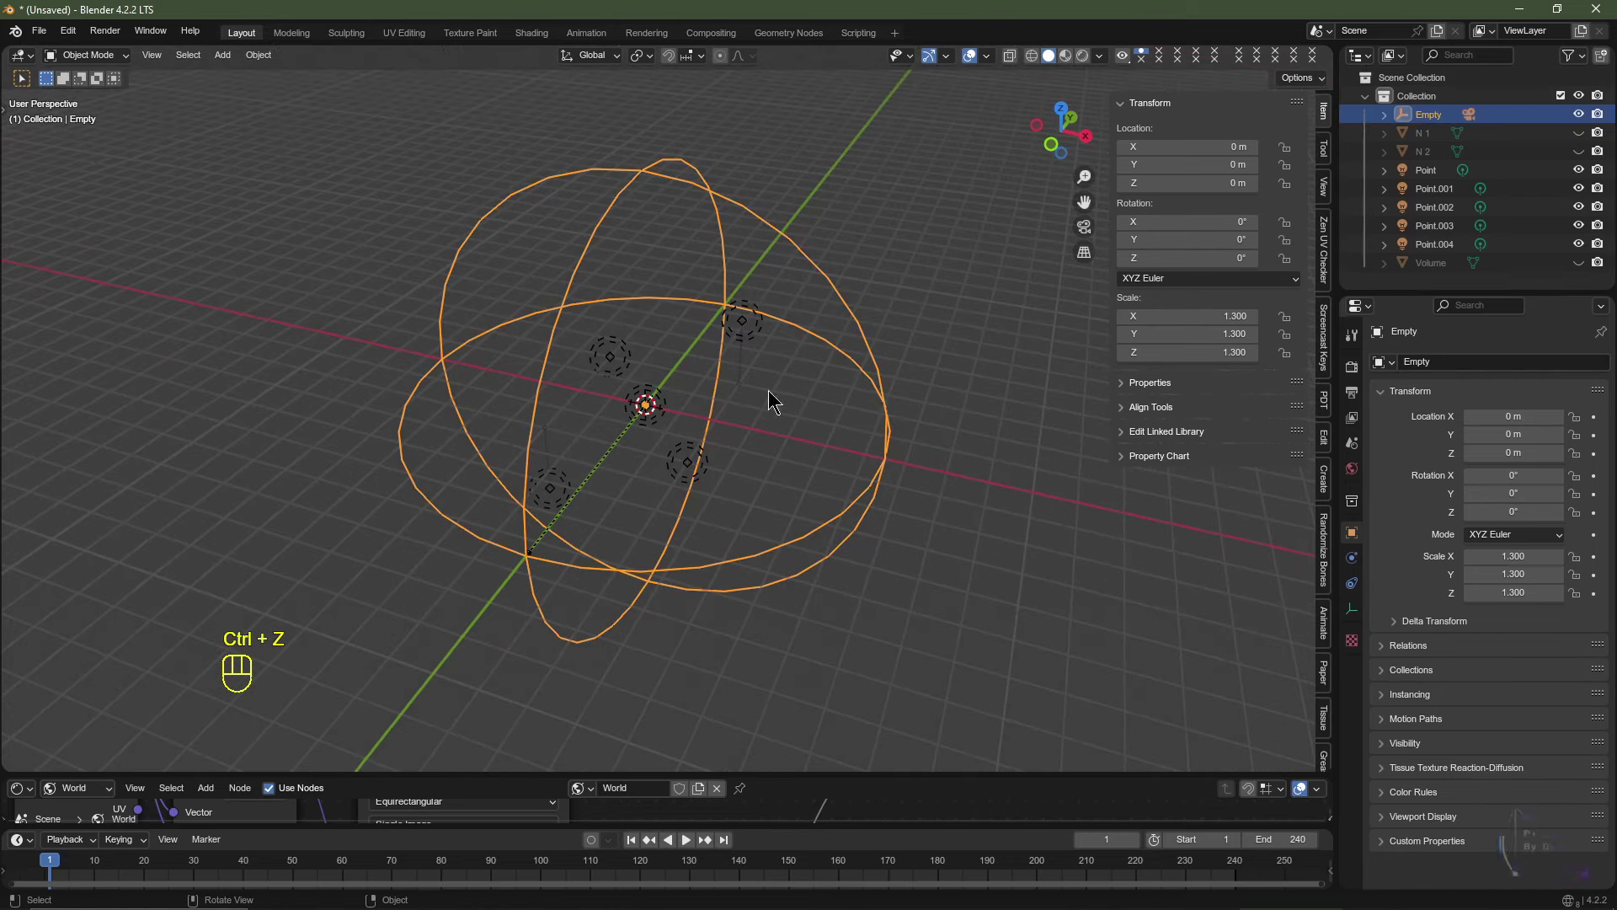
Unhide and select the Volume object, and inspect the nebula in rendered shading with the overlays hidden.
click(1580, 263)
click(1432, 263)
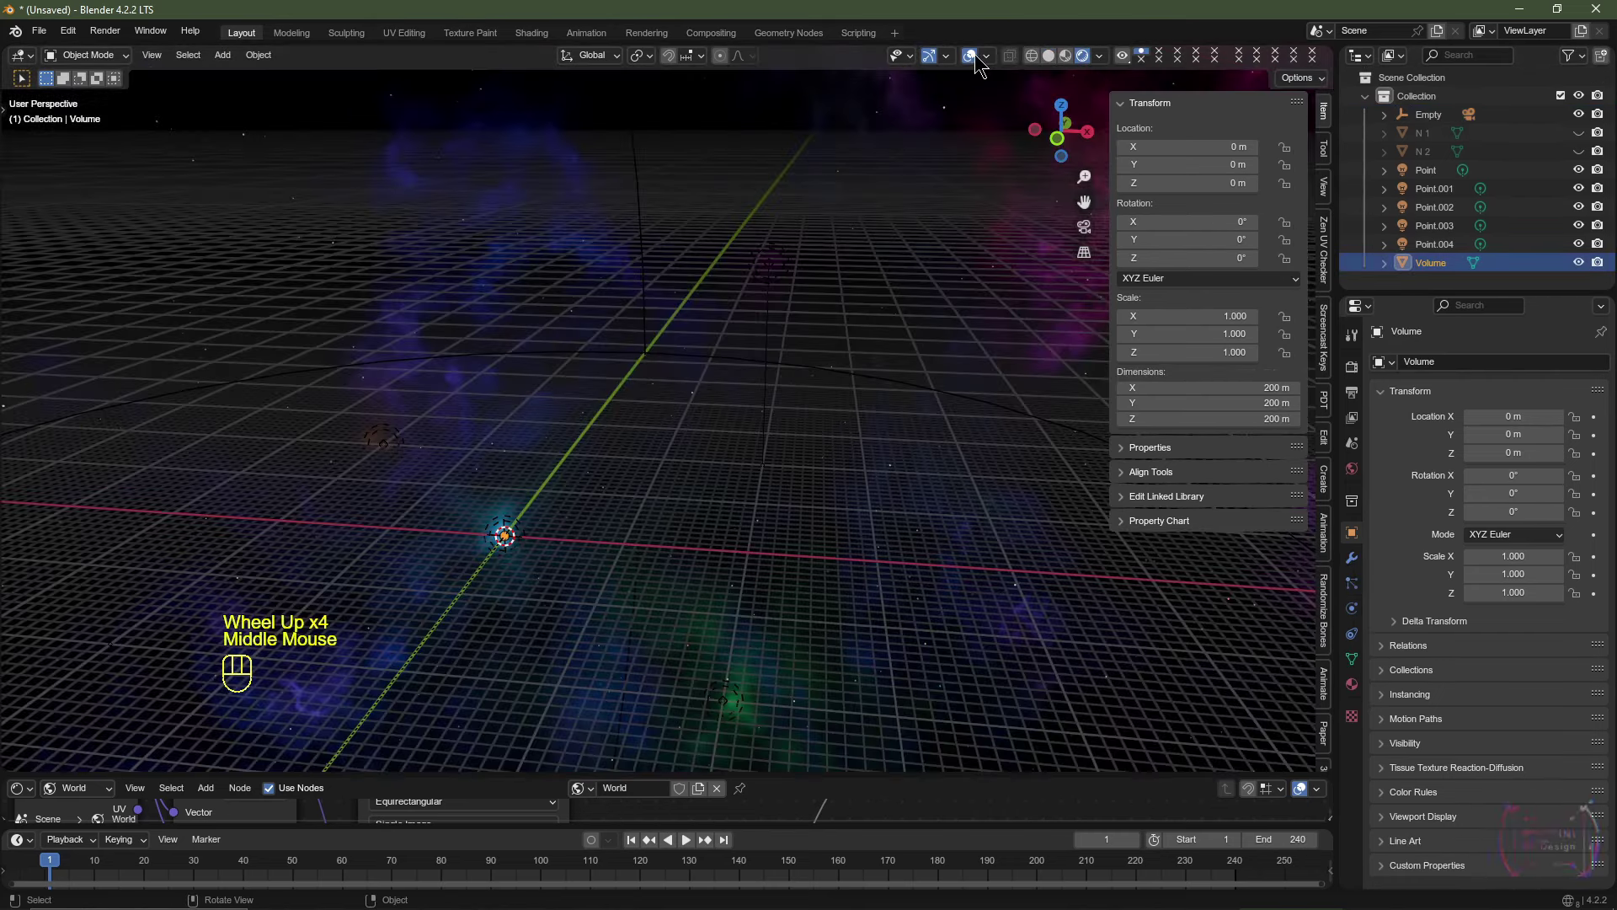
click(971, 56)
mouse_move(813, 512)
middle_down()
mouse_move(835, 523)
mouse_move(691, 400)
middle_up()
scroll(690, 401, up, 2)
scroll(690, 400, down, 1)
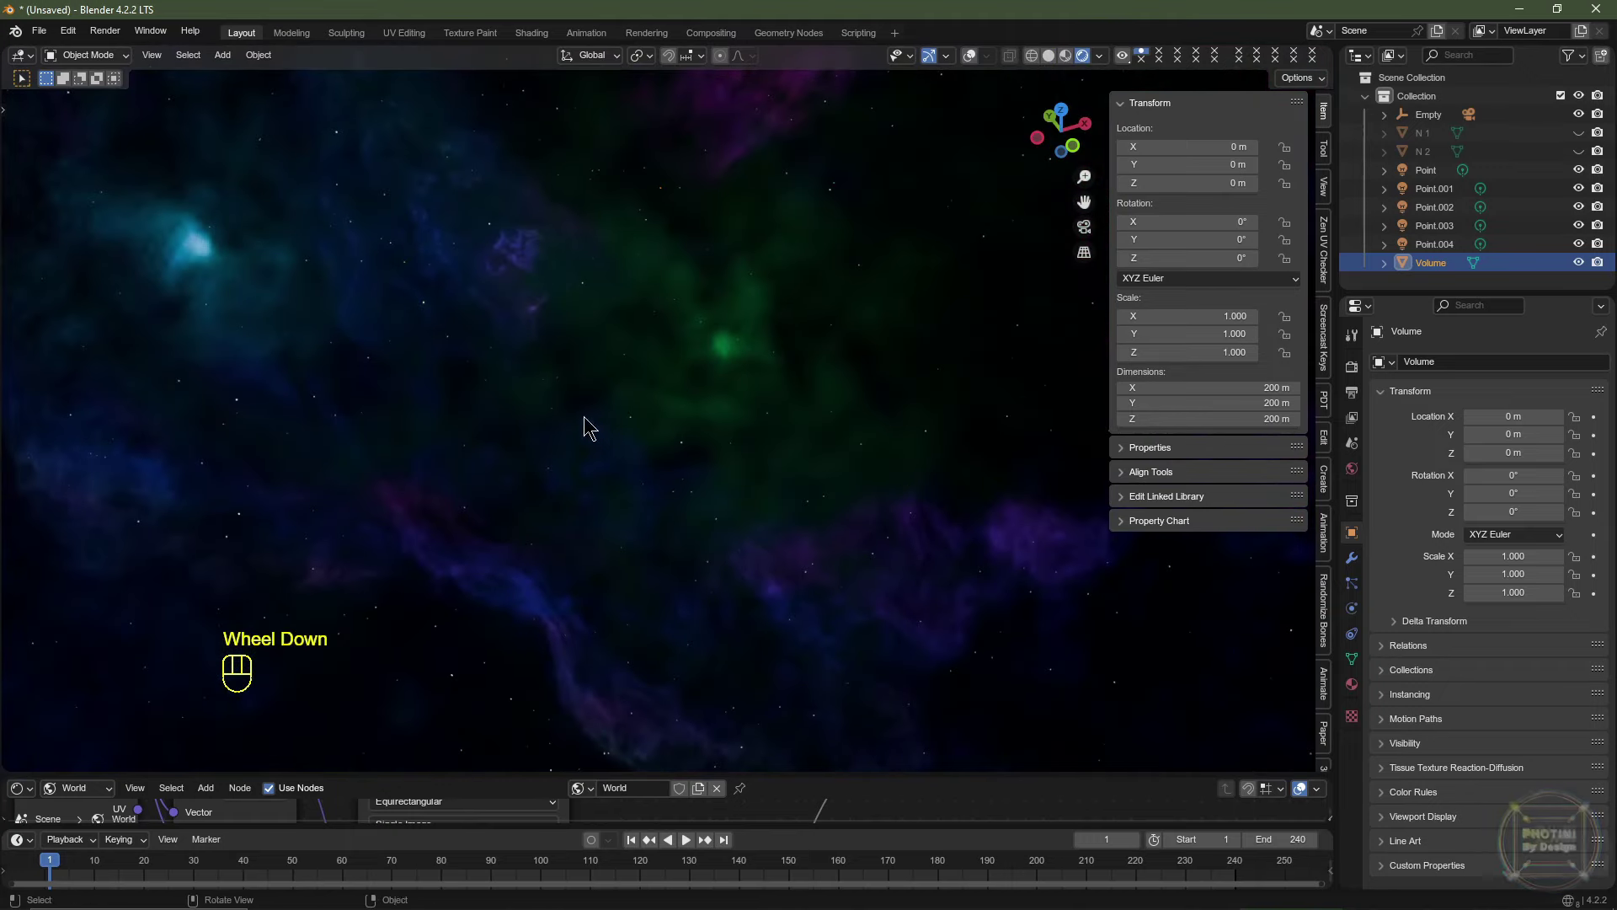
Set the end of the render volumes' custom range to 1000 m.
click(1352, 367)
scroll(1458, 539, down, 3)
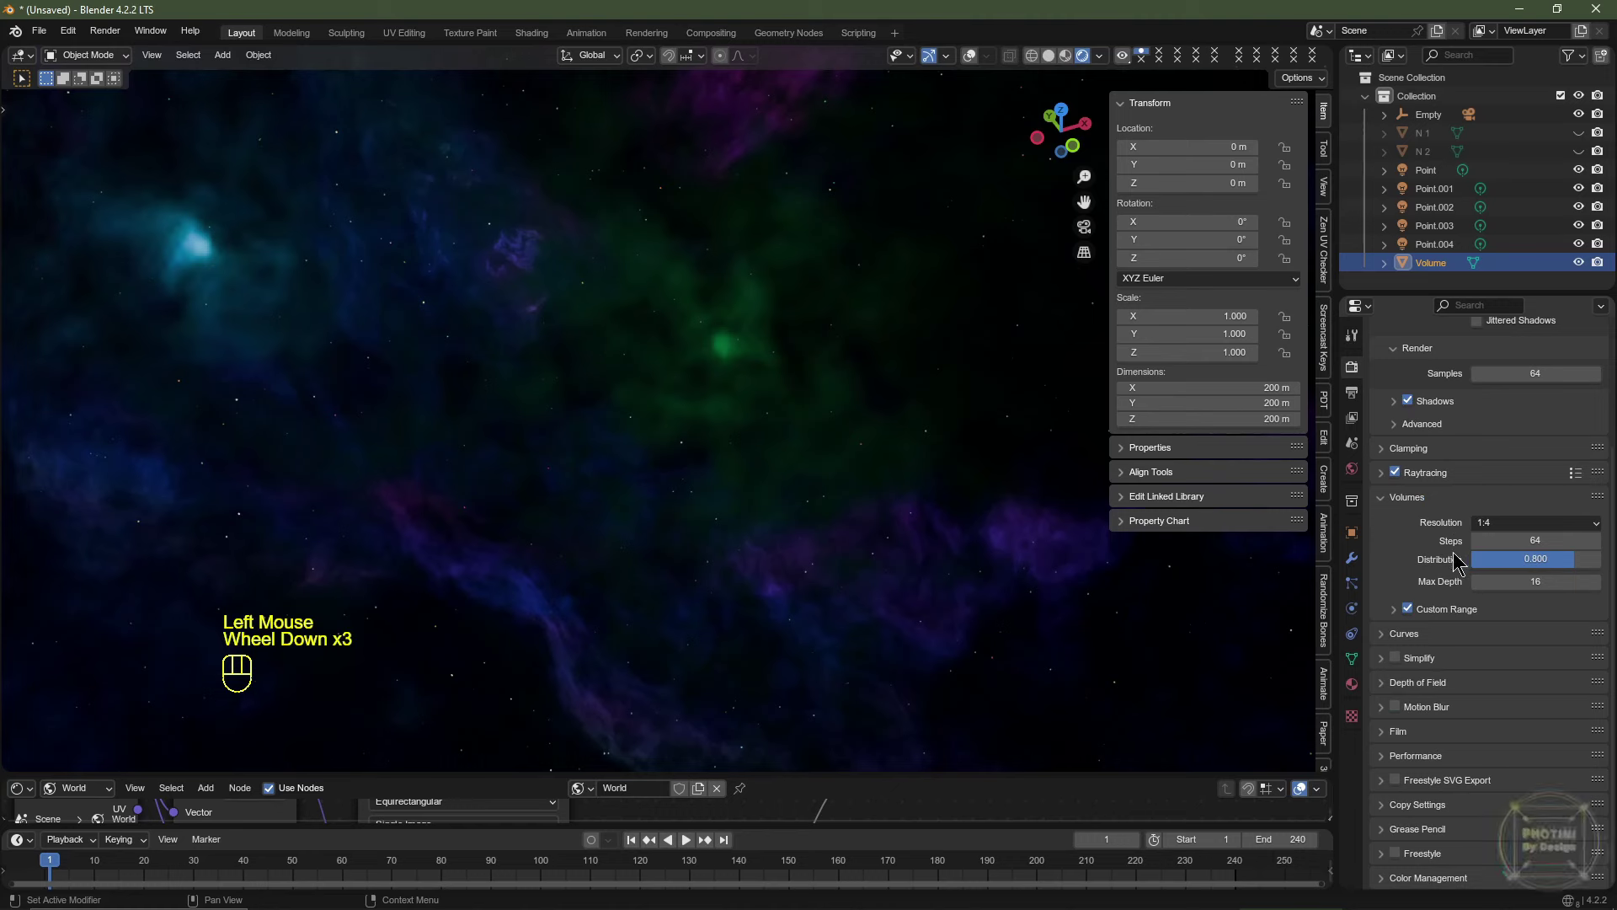
click(1394, 609)
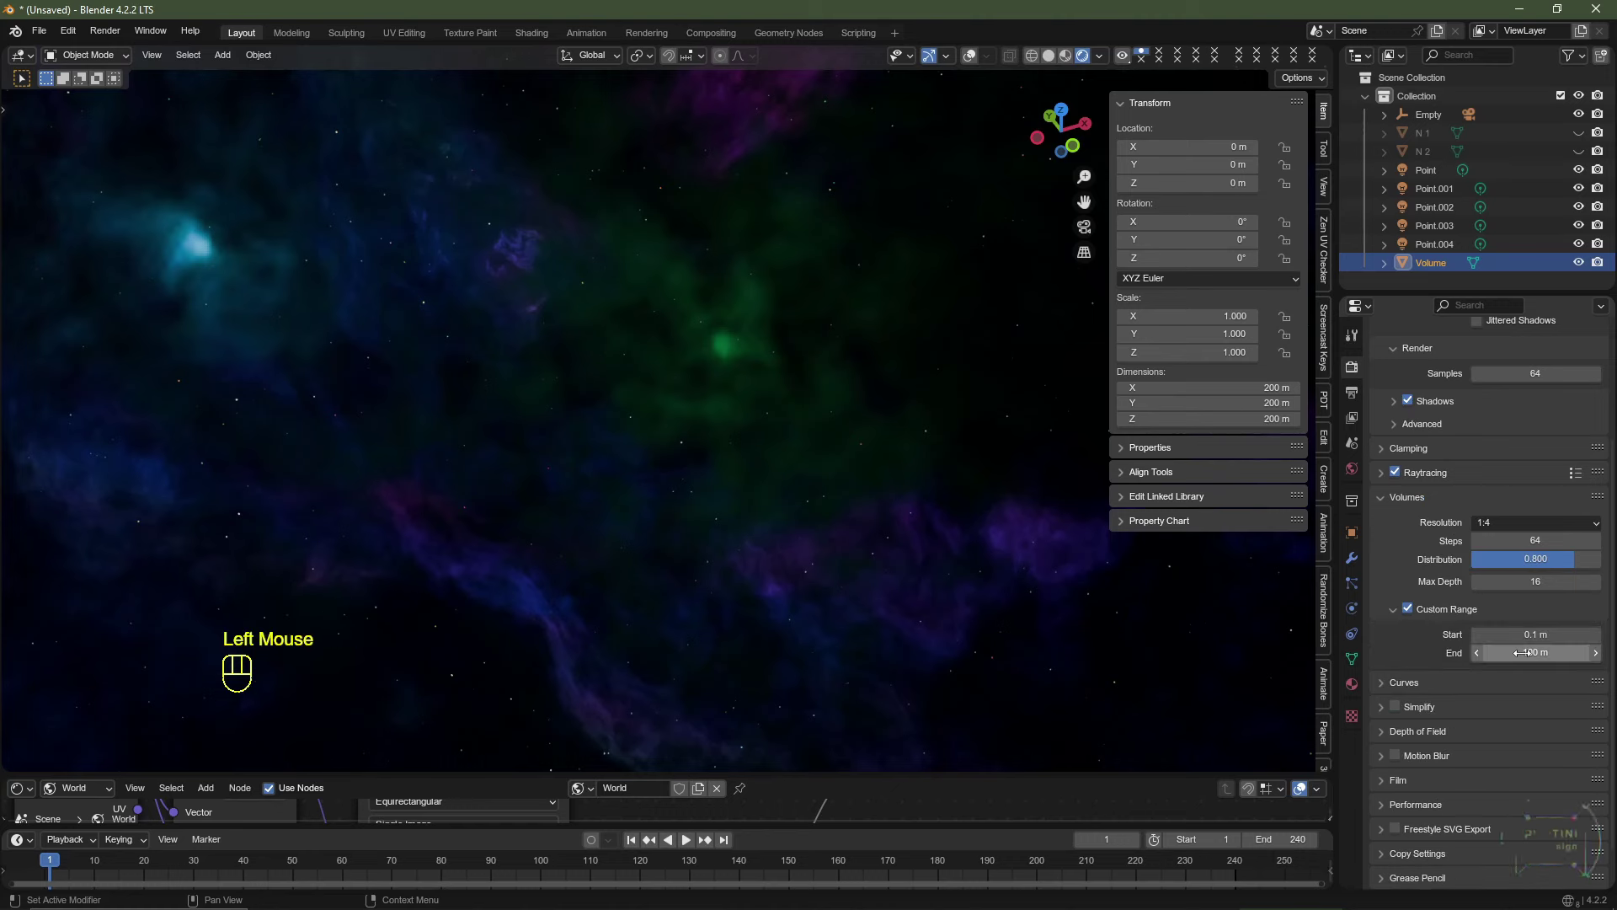
double_click(1521, 652)
text(100)
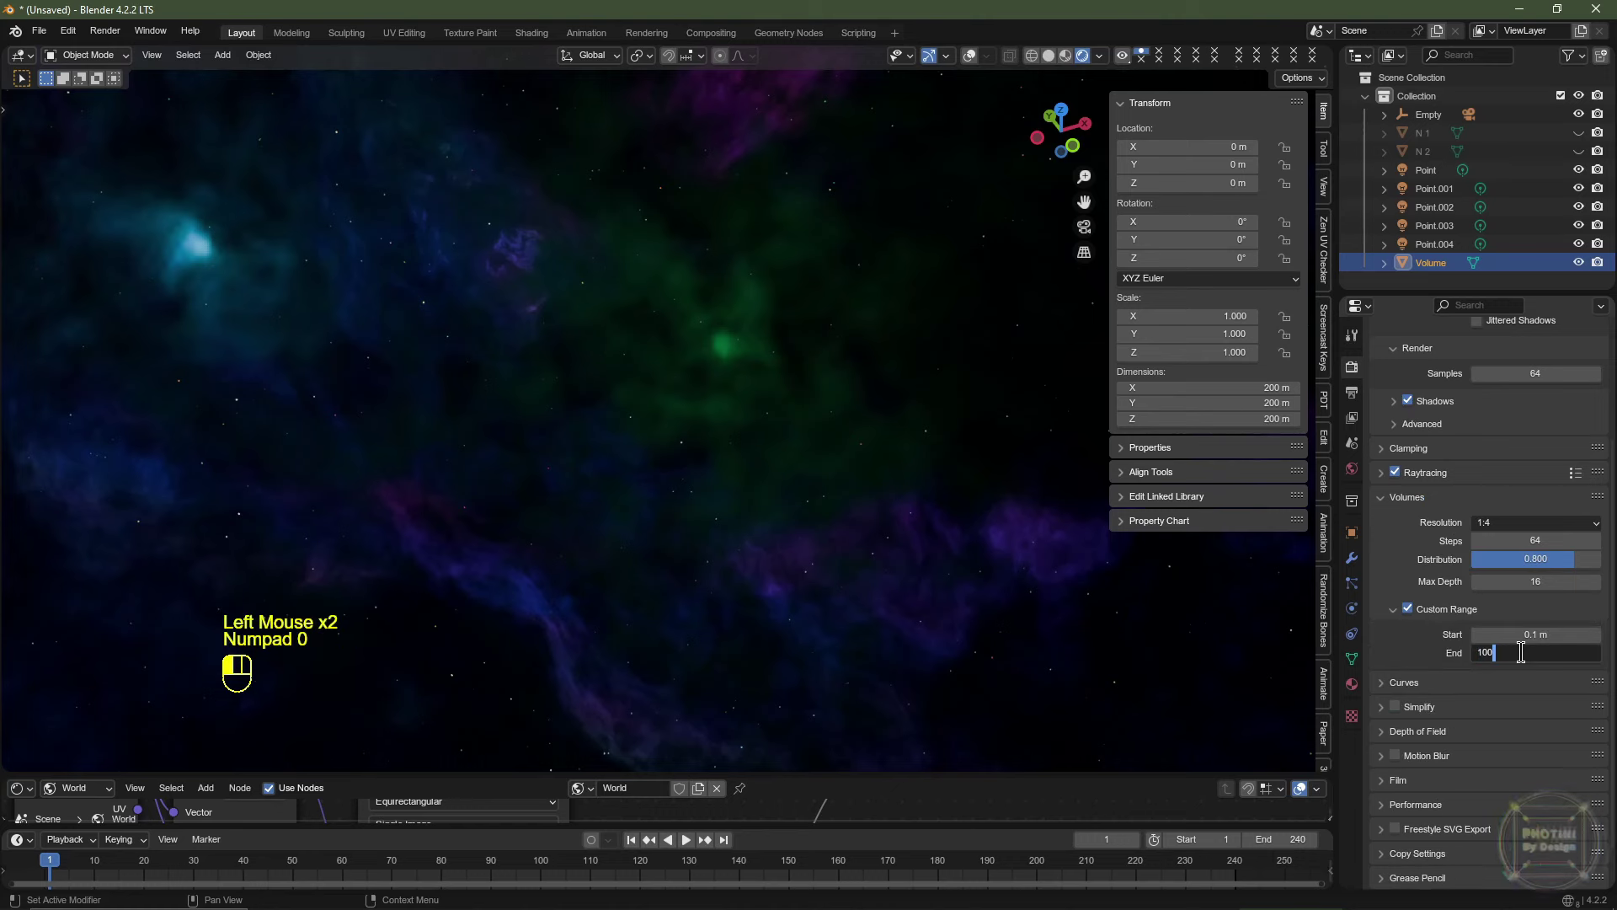
key(Return)
scroll(749, 462, down, 2)
middle_drag(702, 461, 598, 390)
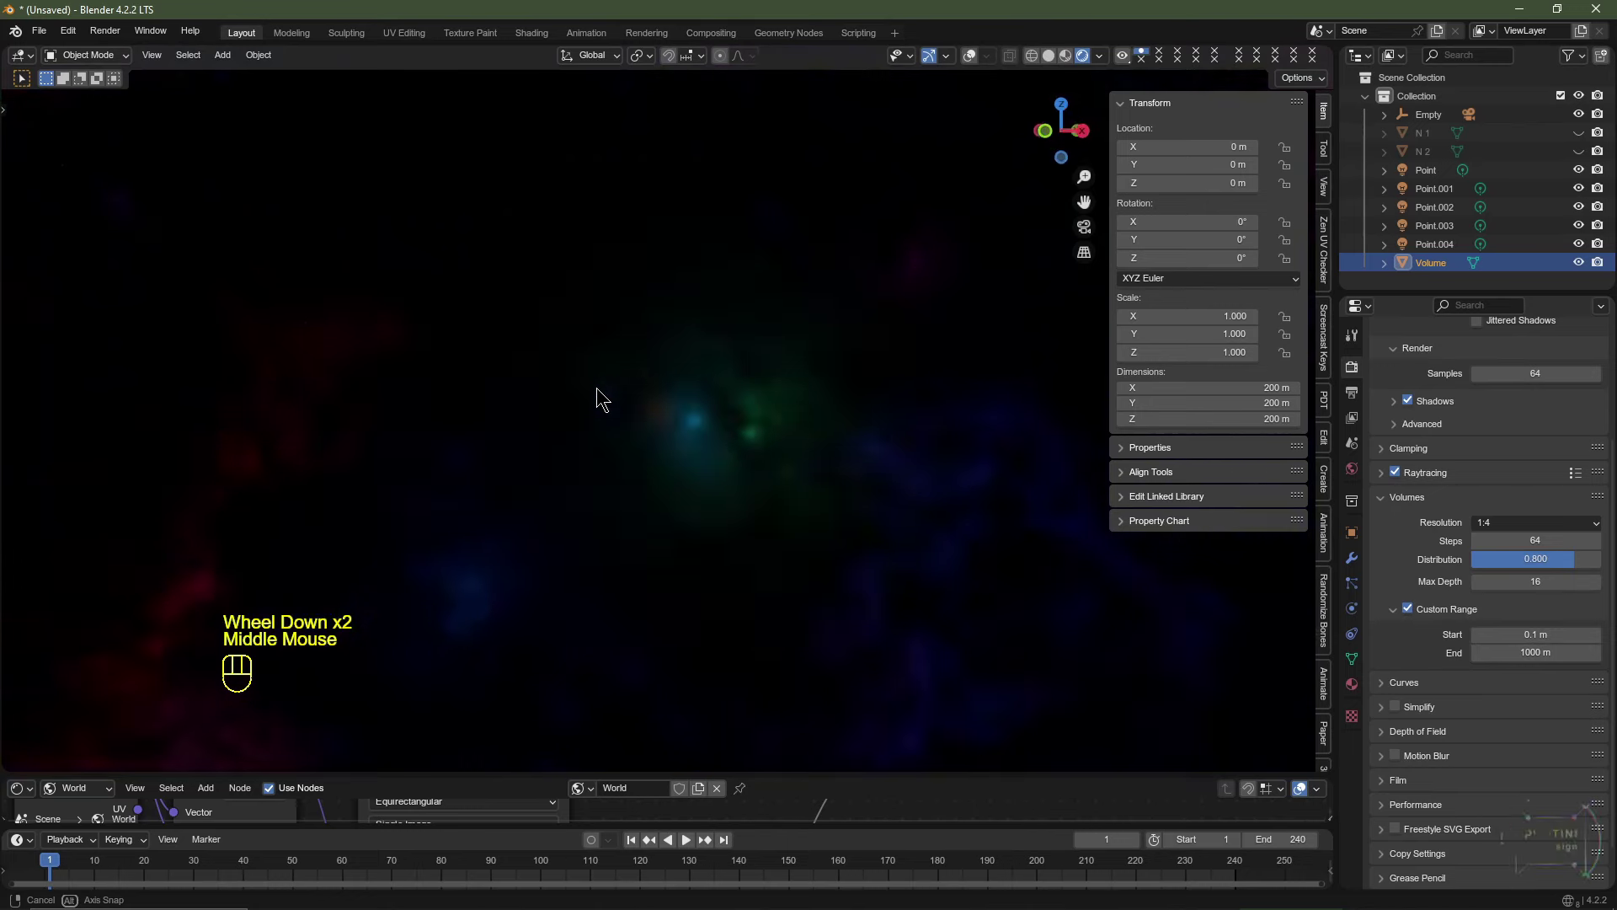
Enlarge the node editor and switch it from the World shader to the Volume object's material nodes.
click(1430, 264)
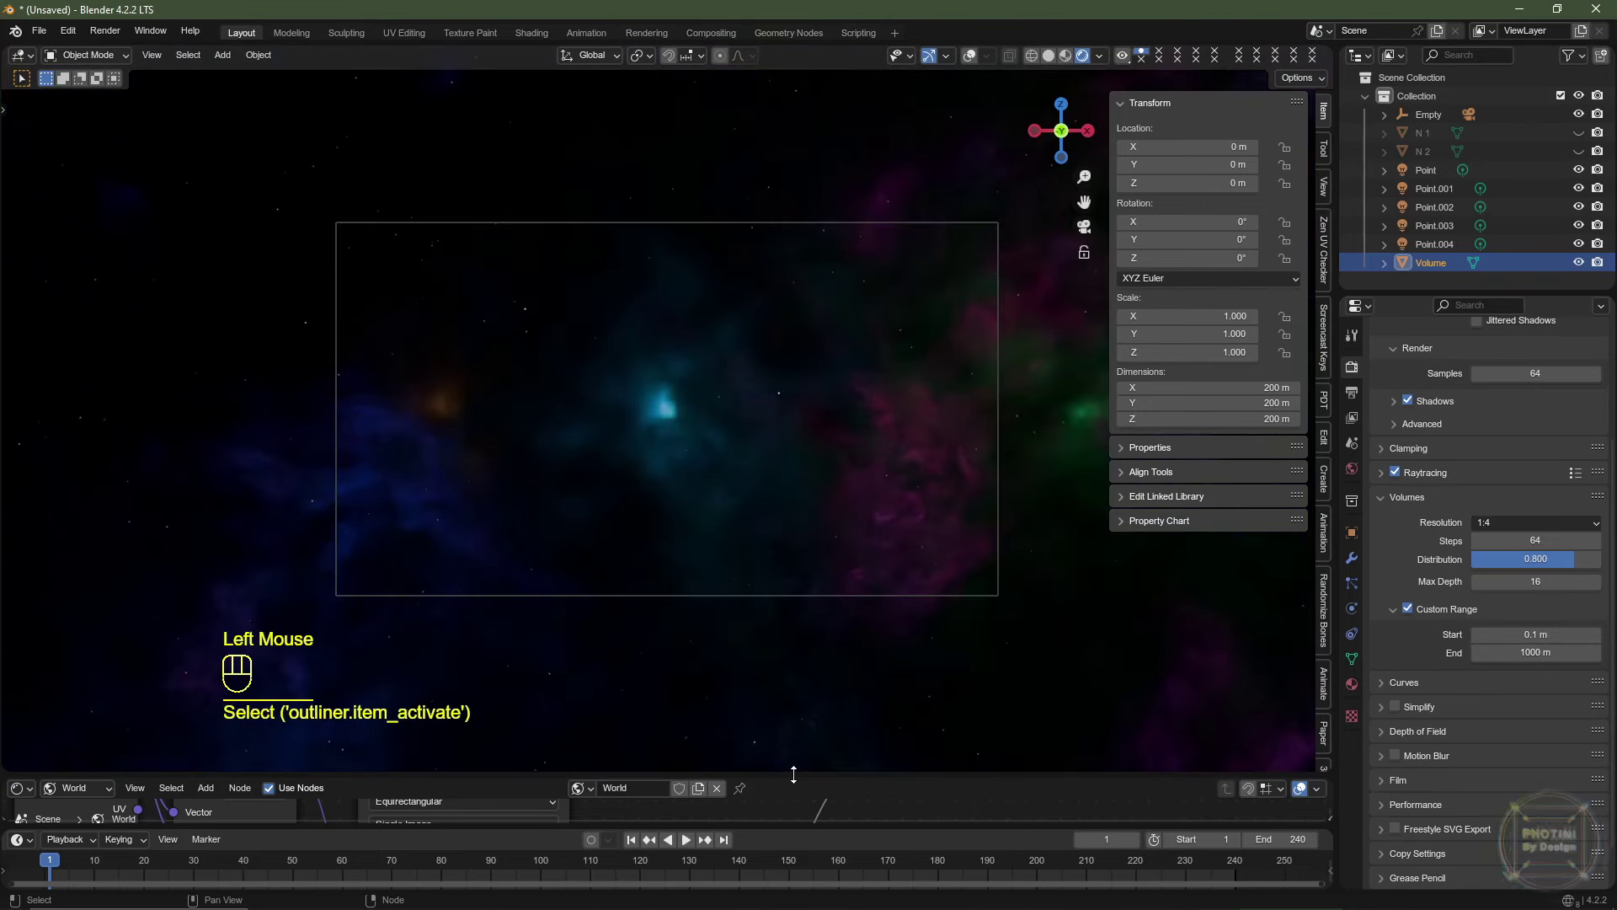
drag(795, 773, 786, 505)
middle_drag(386, 756, 556, 653)
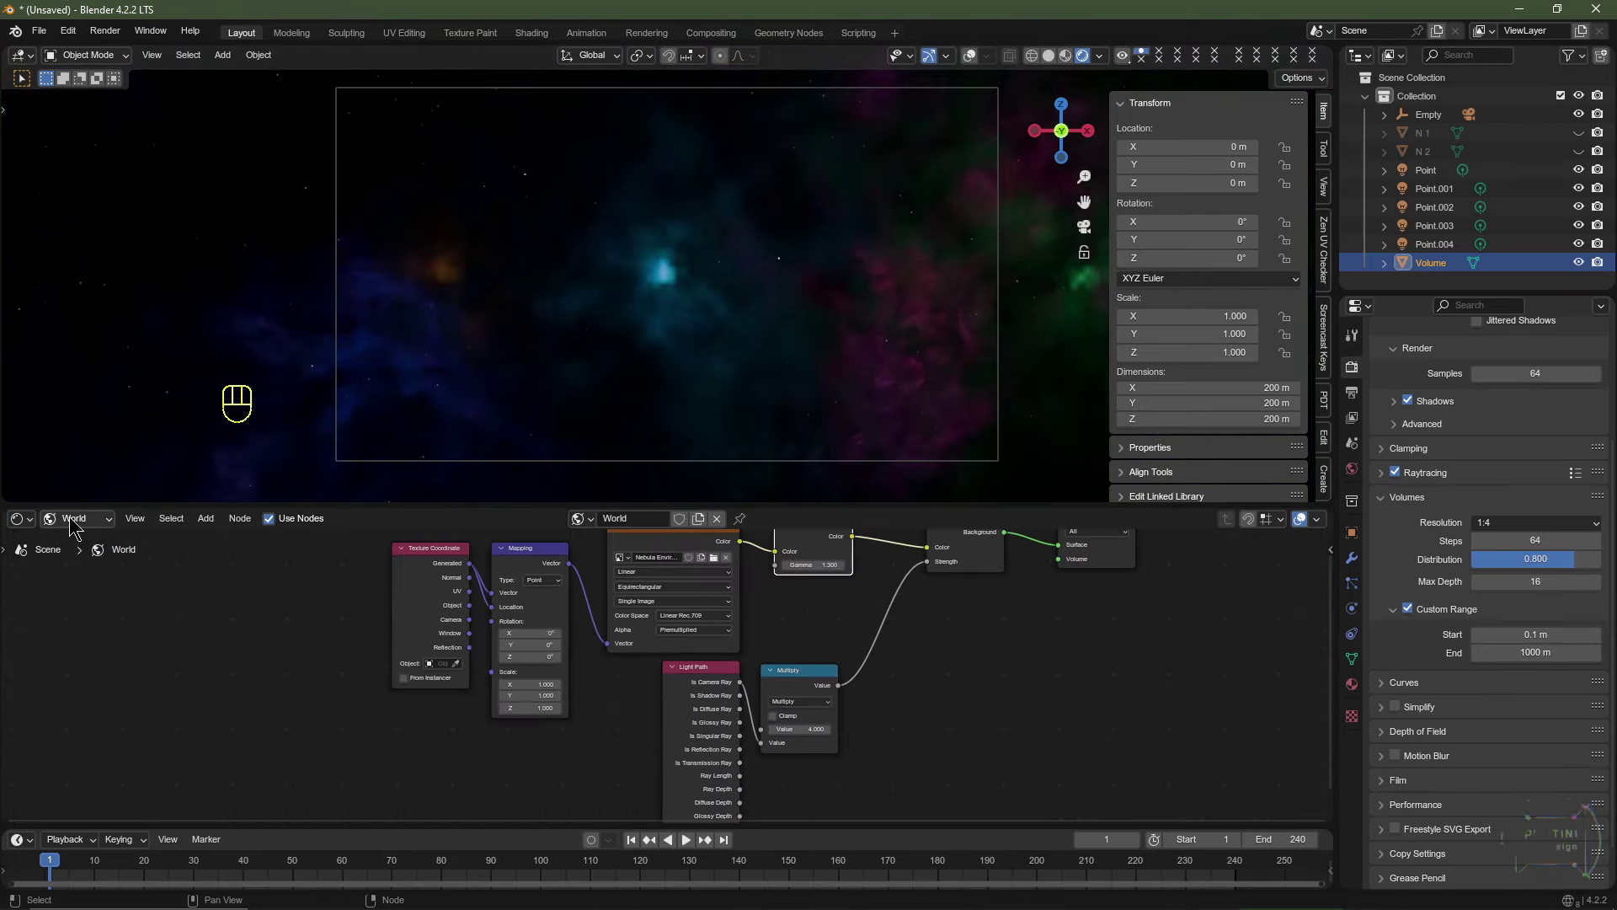
click(74, 527)
click(90, 570)
scroll(689, 627, up, 3)
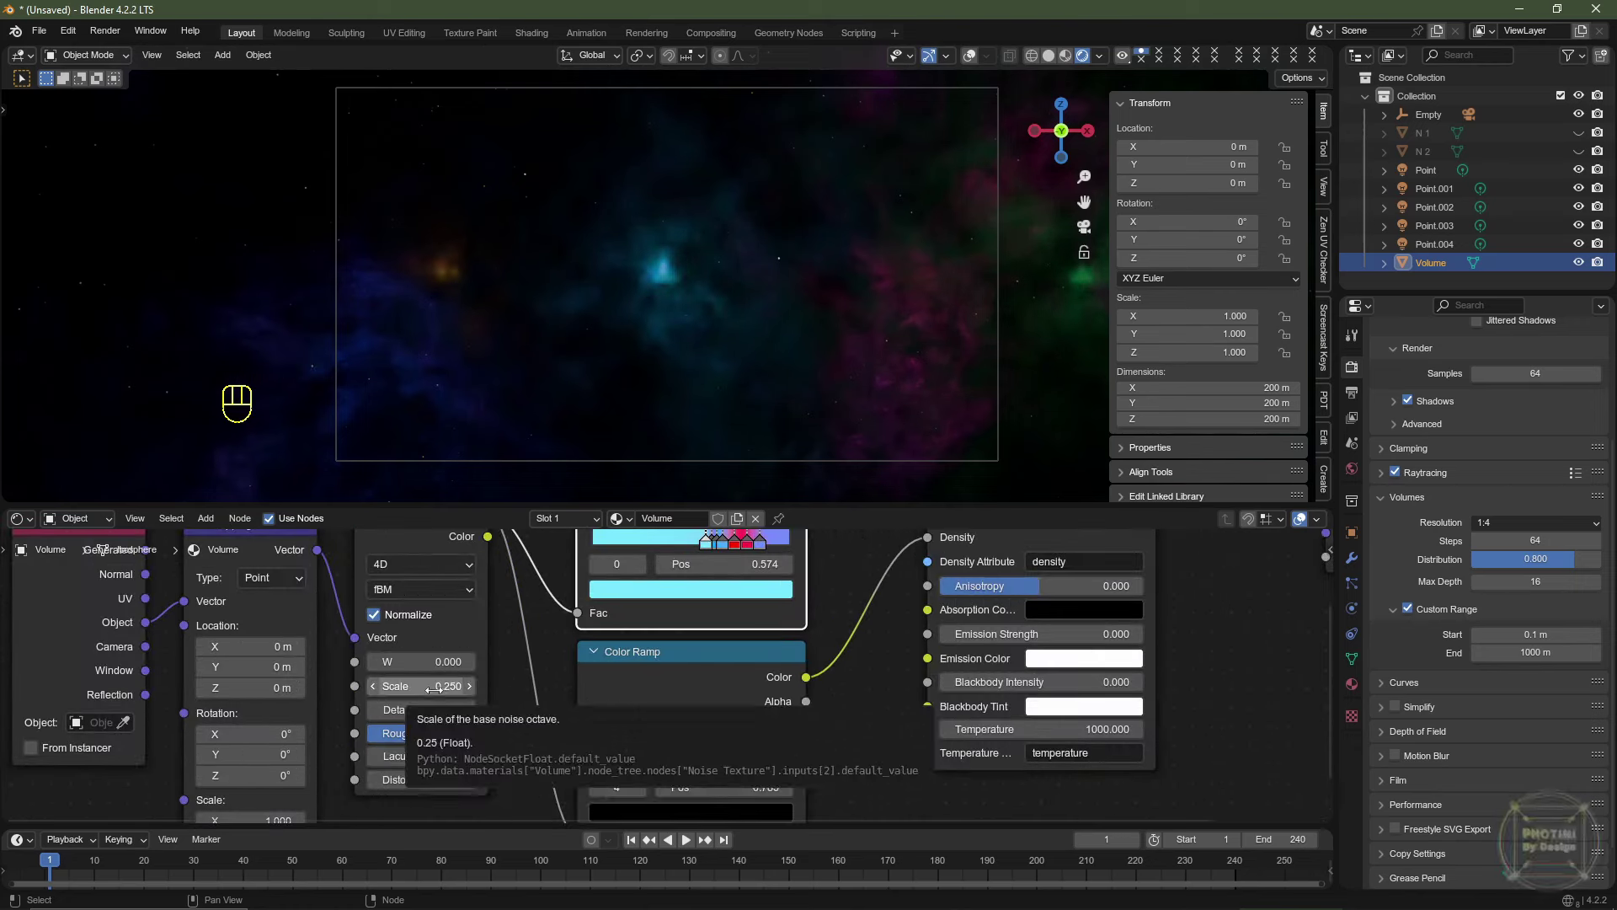
Set the scale of the volume material's Noise Texture to 0.15.
click(434, 687)
text(.15)
key(Return)
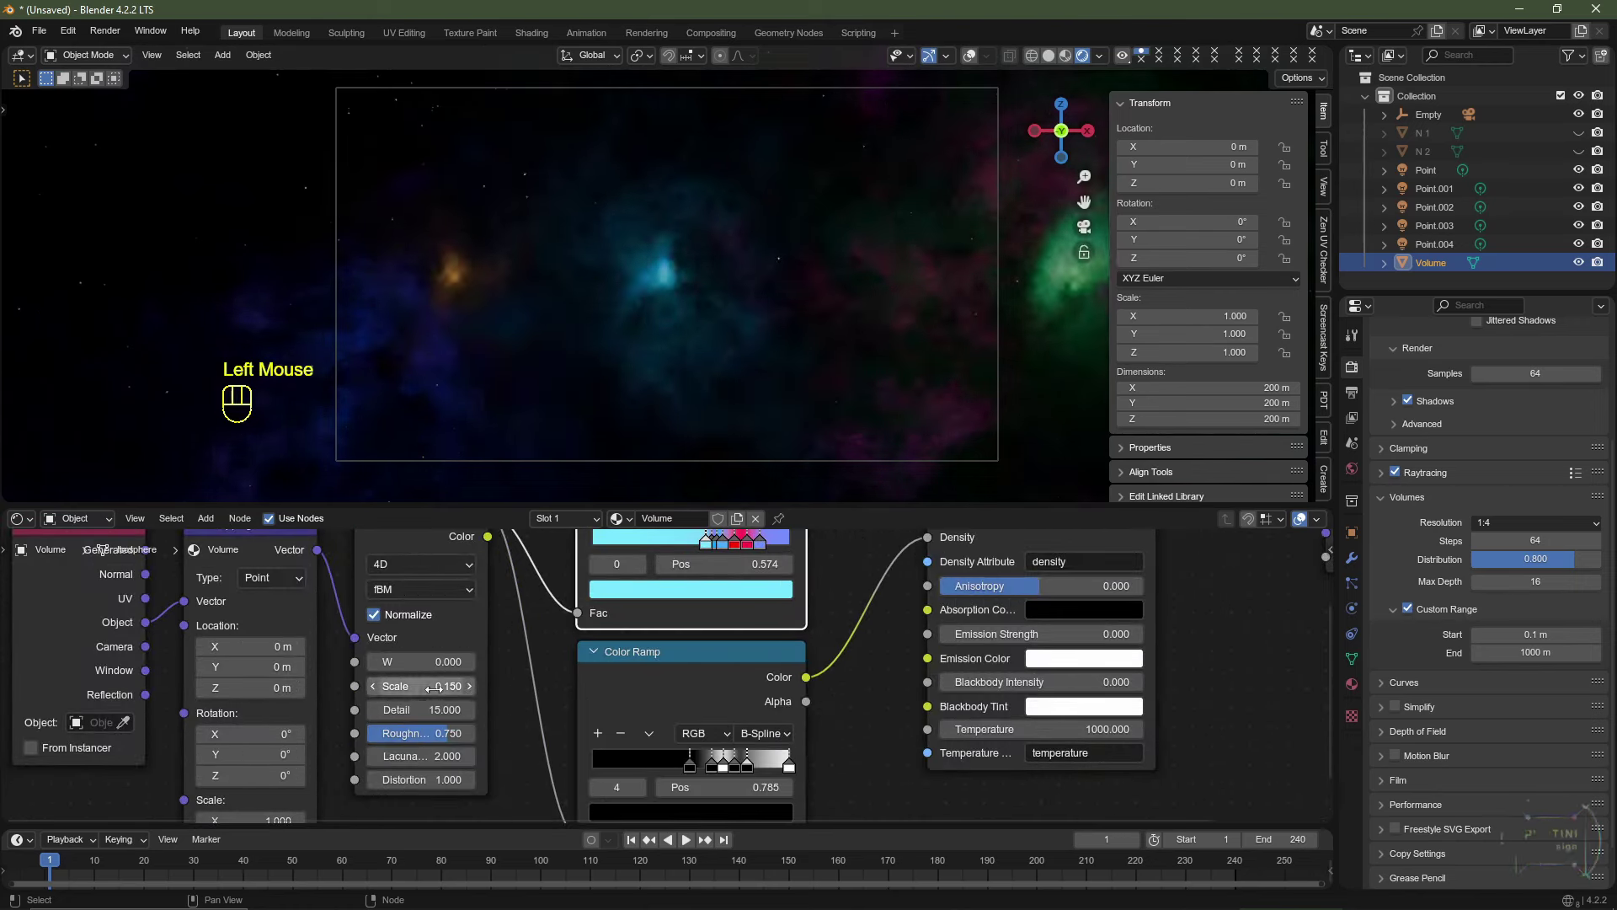
Examine the volume sphere in solid and wireframe shading, then with overlays shown in rendered shading around the lights.
middle_drag(742, 396, 943, 454)
scroll(773, 440, down, 5)
scroll(773, 439, up, 2)
click(1049, 55)
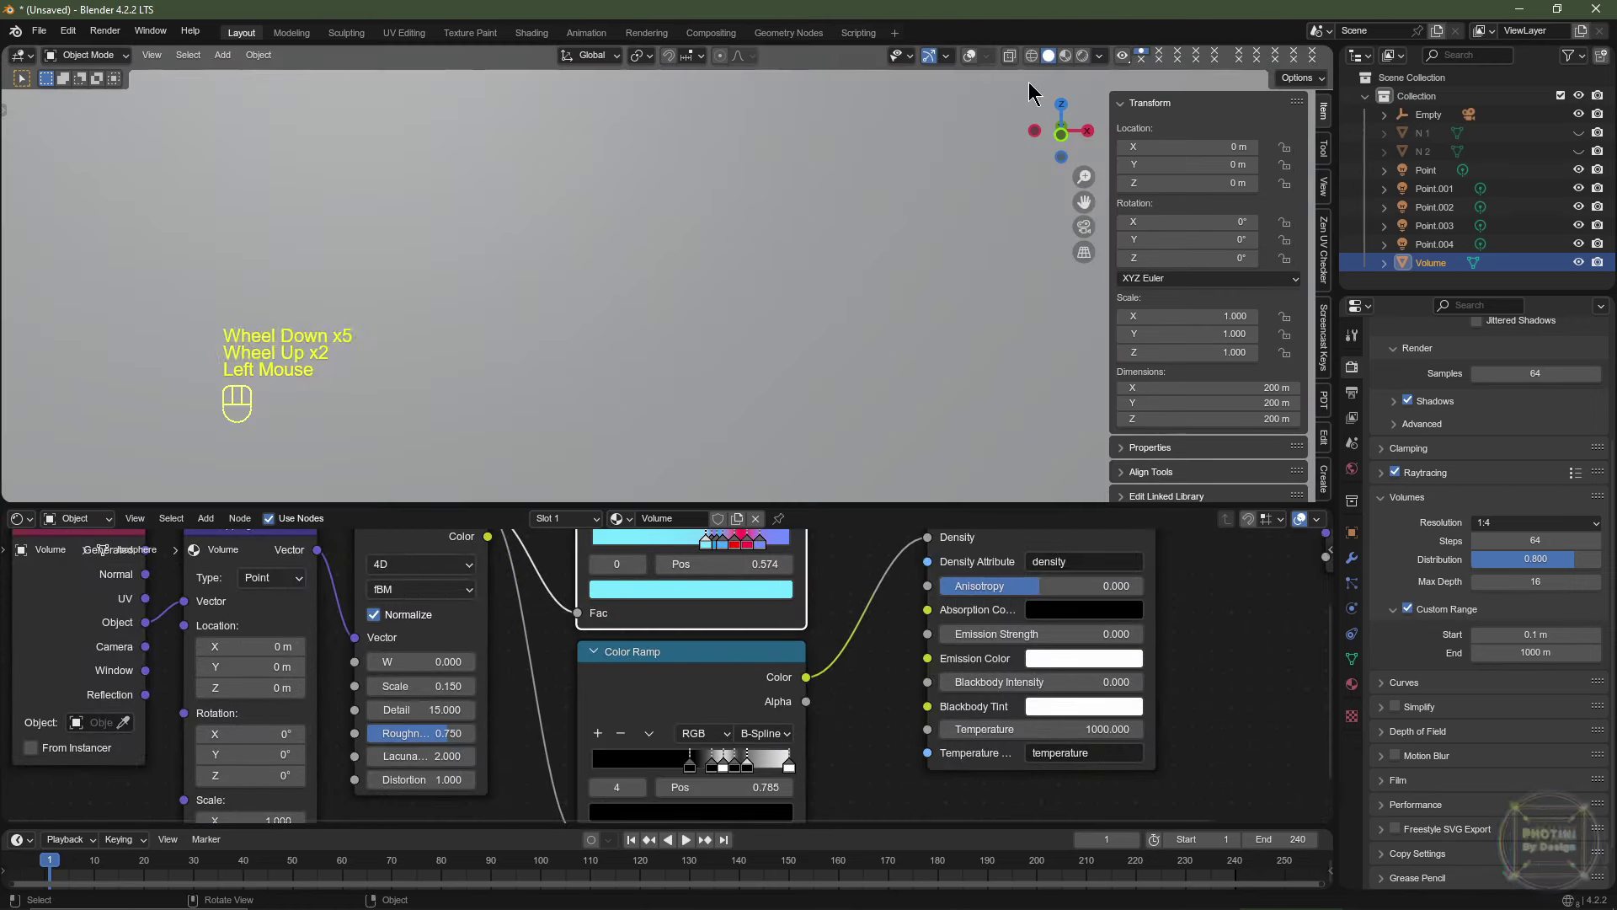
click(1049, 55)
click(1032, 55)
scroll(808, 300, down, 2)
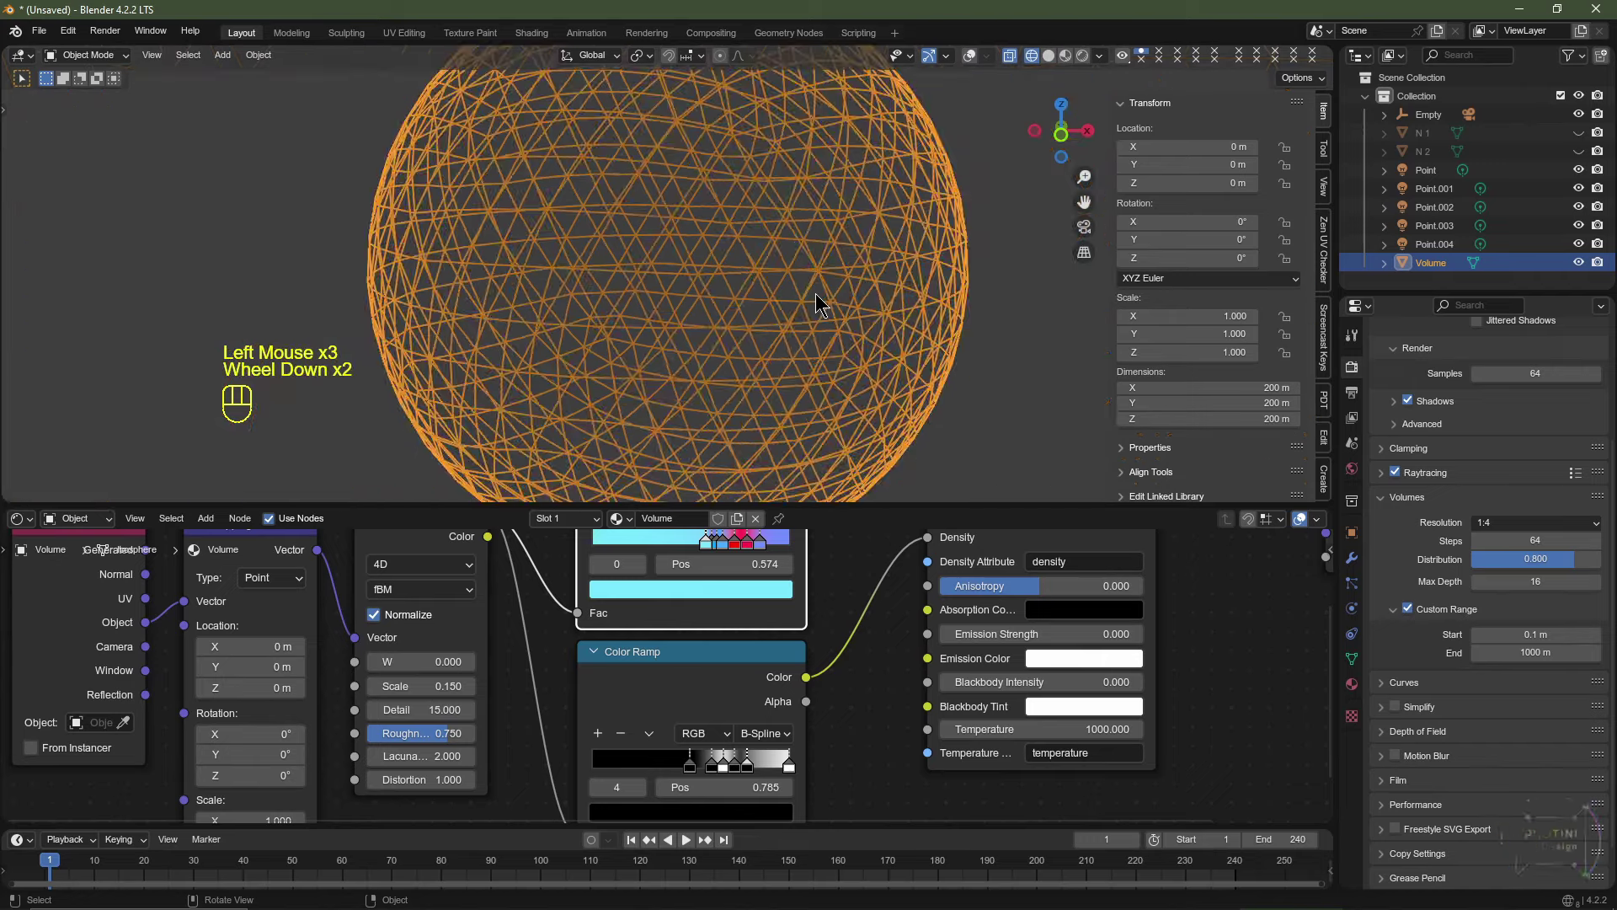
key(KP_7)
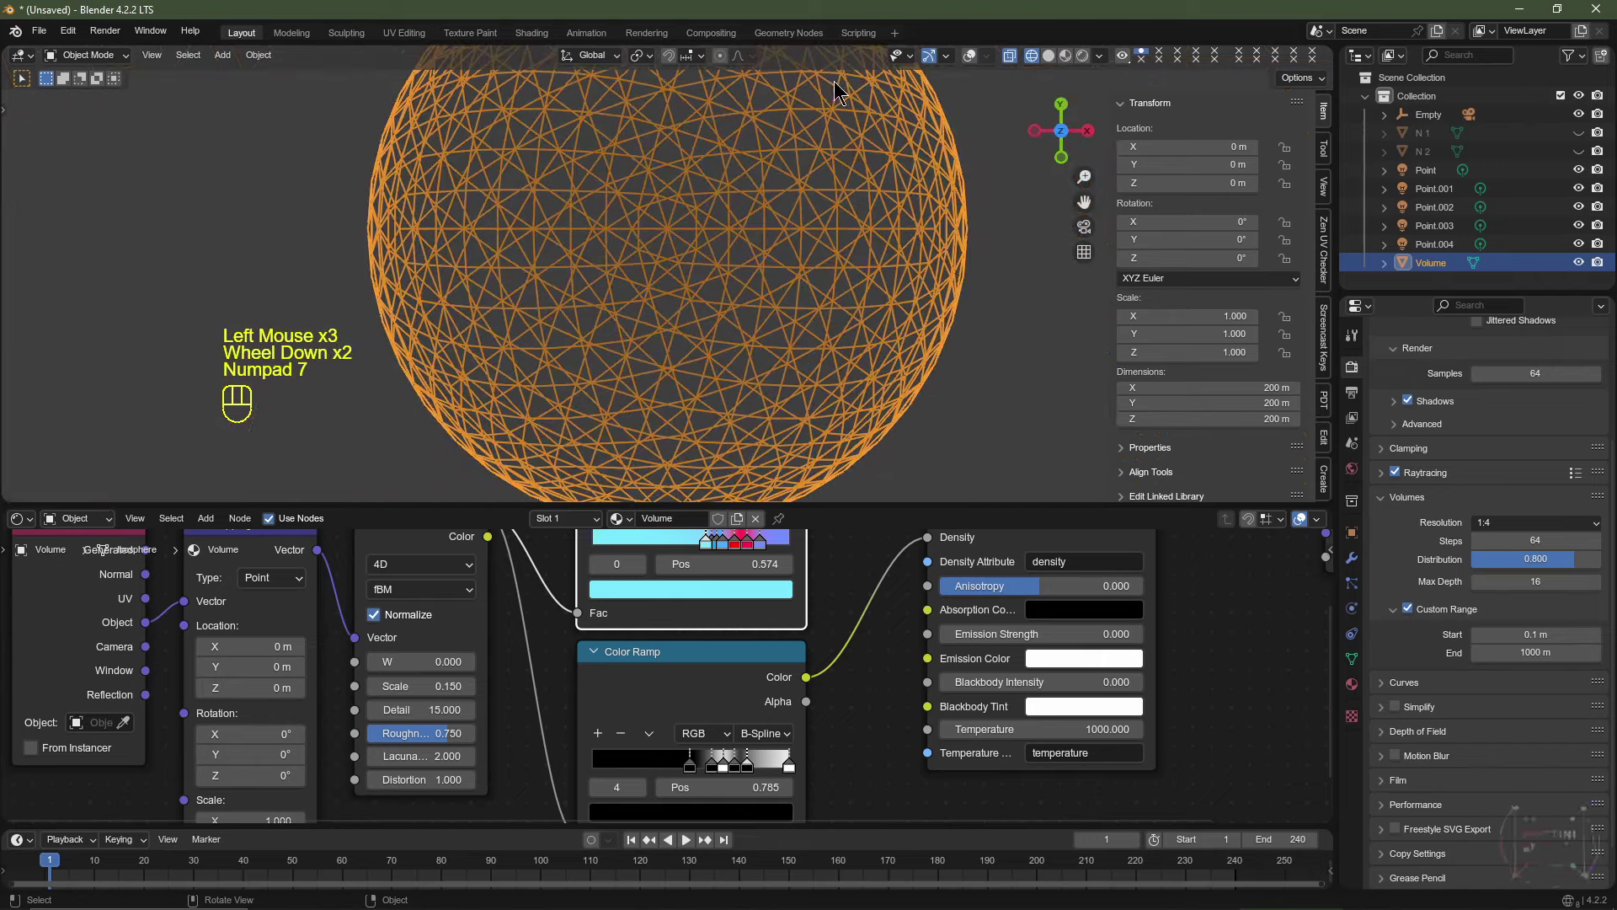
click(970, 55)
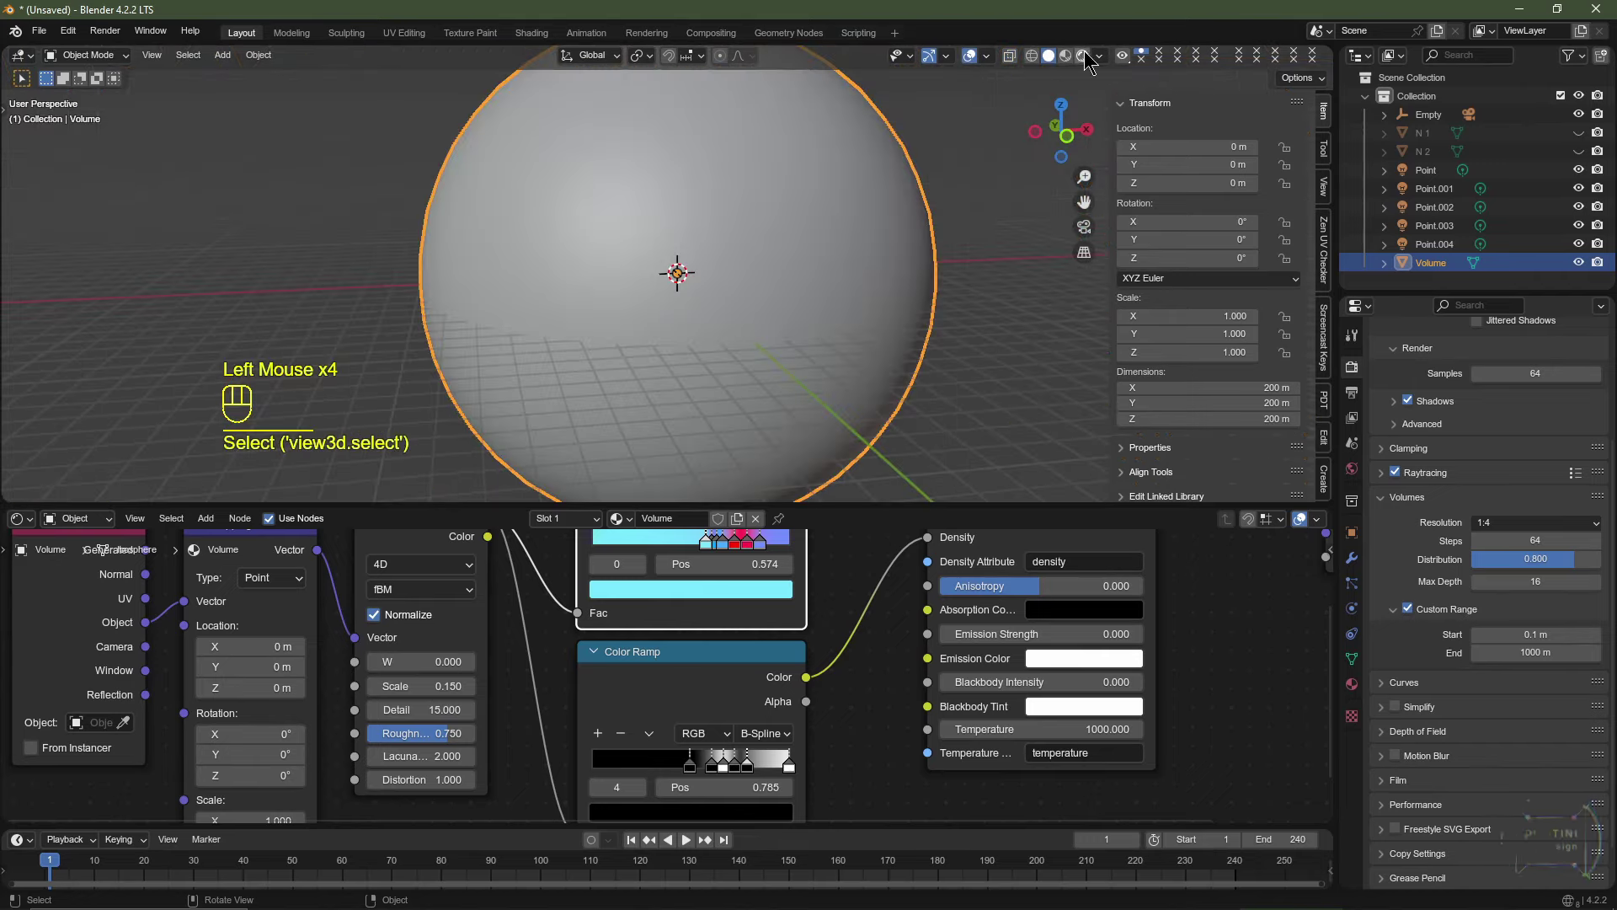
click(1082, 55)
scroll(856, 361, up, 3)
mouse_move(851, 362)
middle_down()
mouse_move(913, 356)
mouse_move(903, 392)
mouse_move(878, 290)
middle_up()
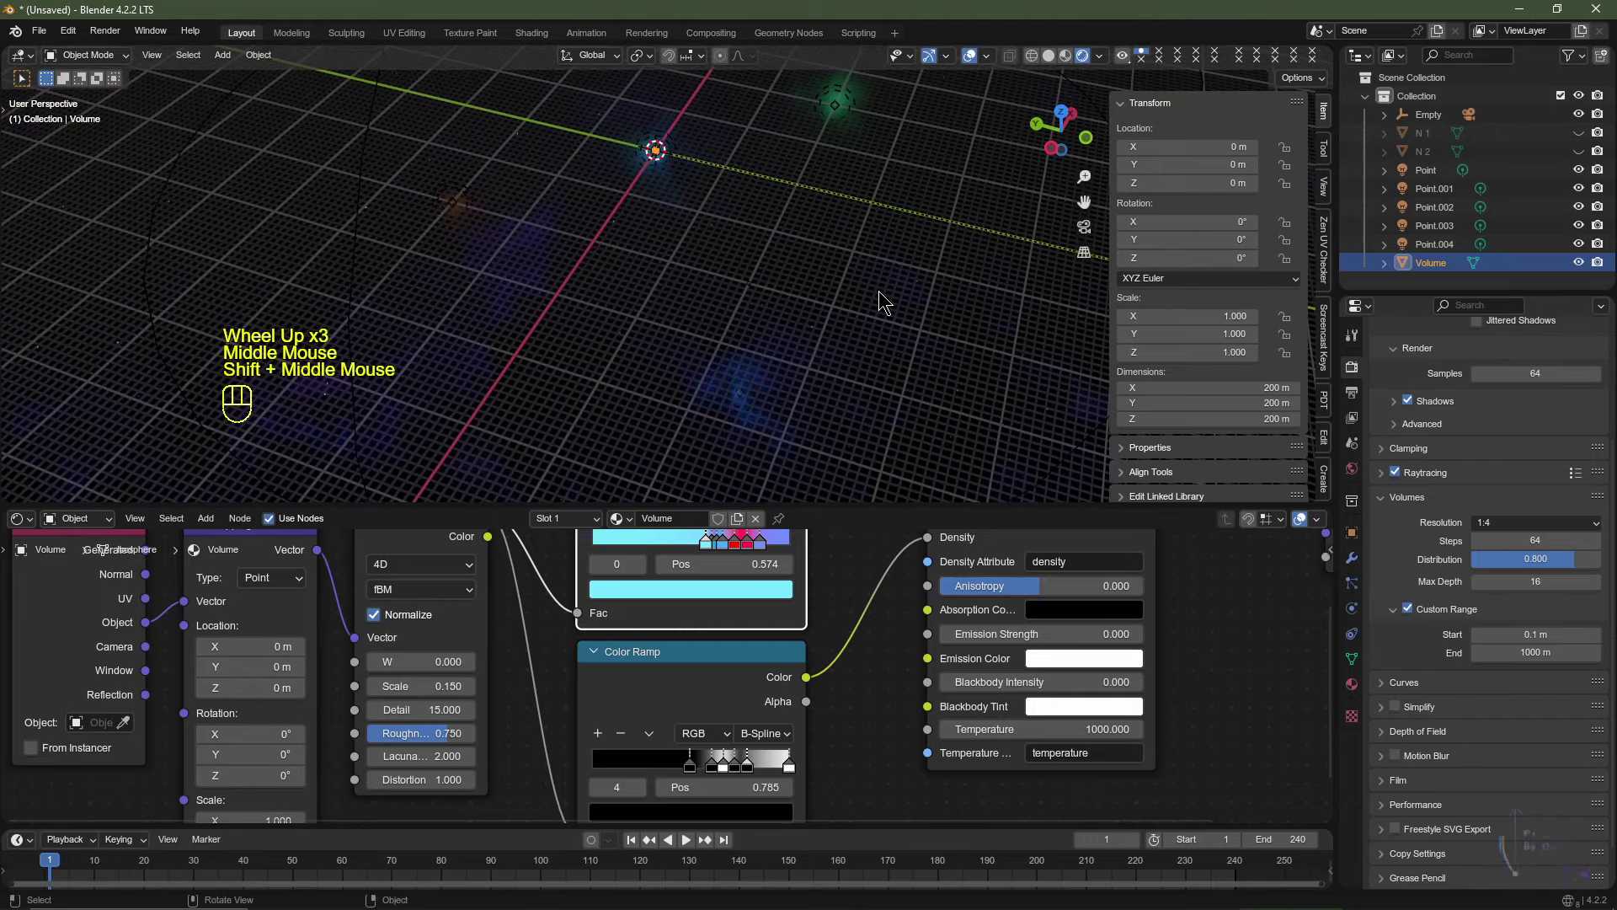
Set the power of the blue Point light to 10000 W and copy that value.
click(1429, 174)
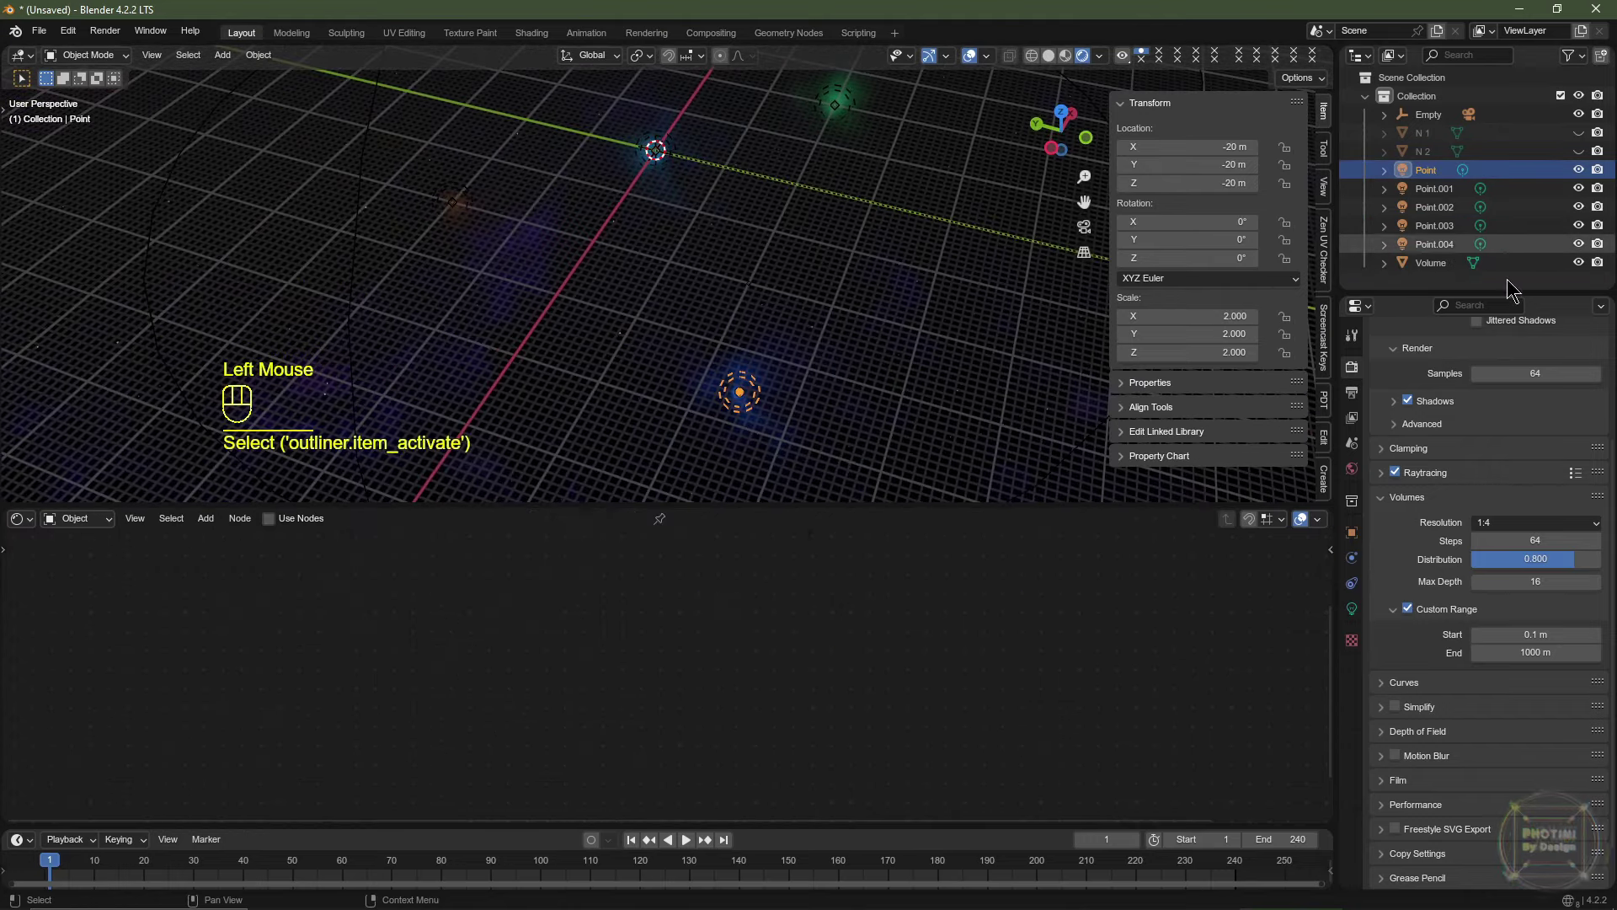
click(1352, 610)
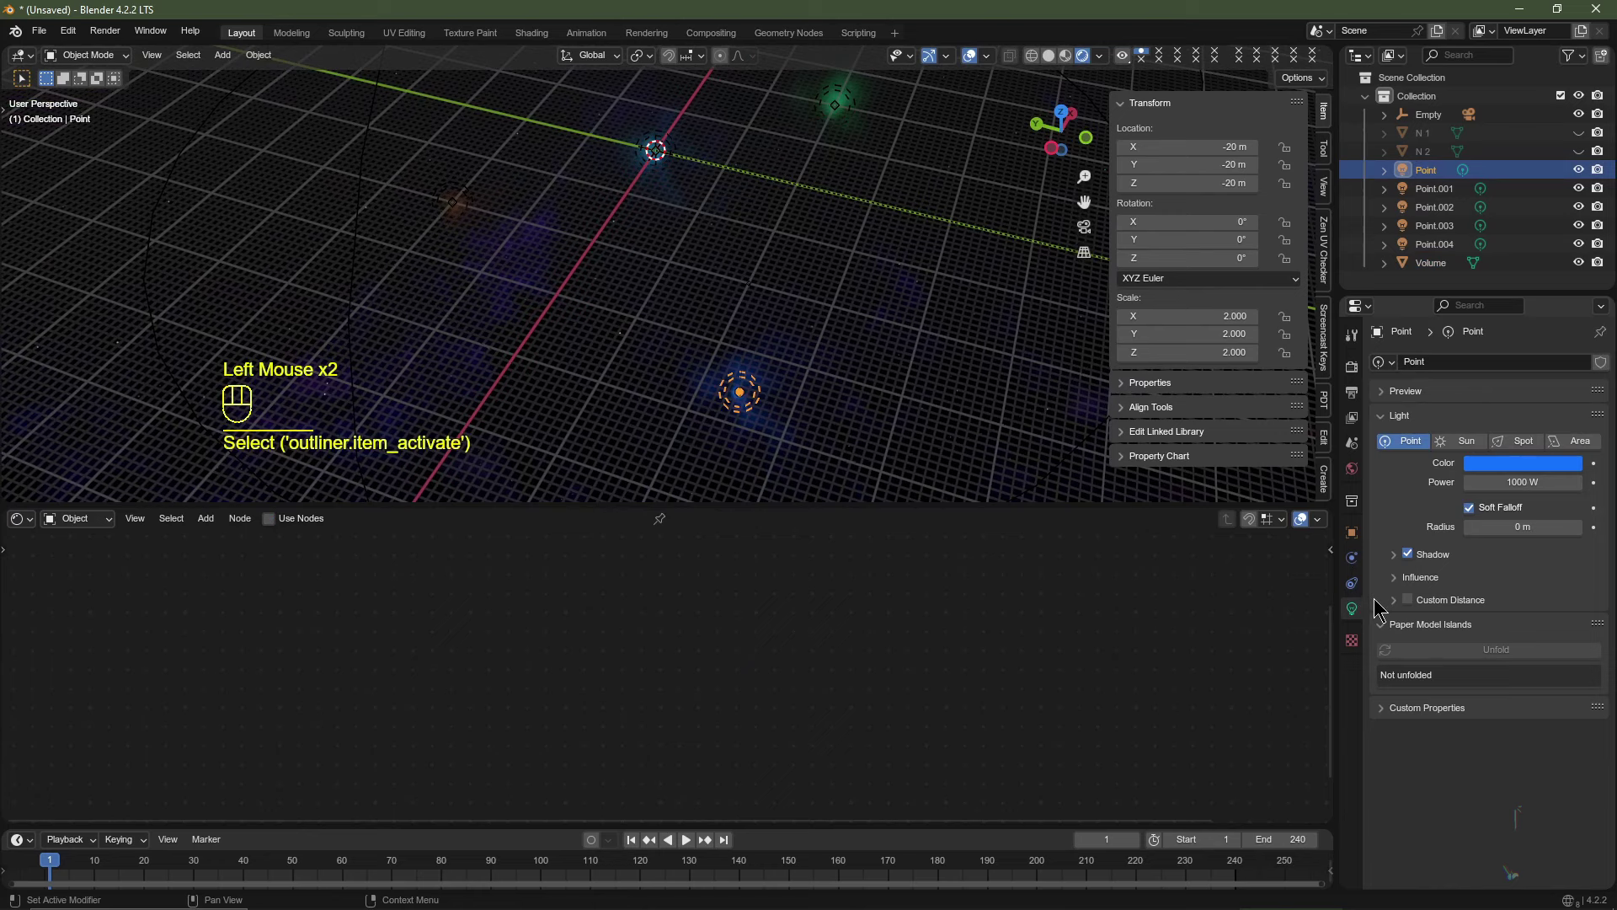
click(1524, 482)
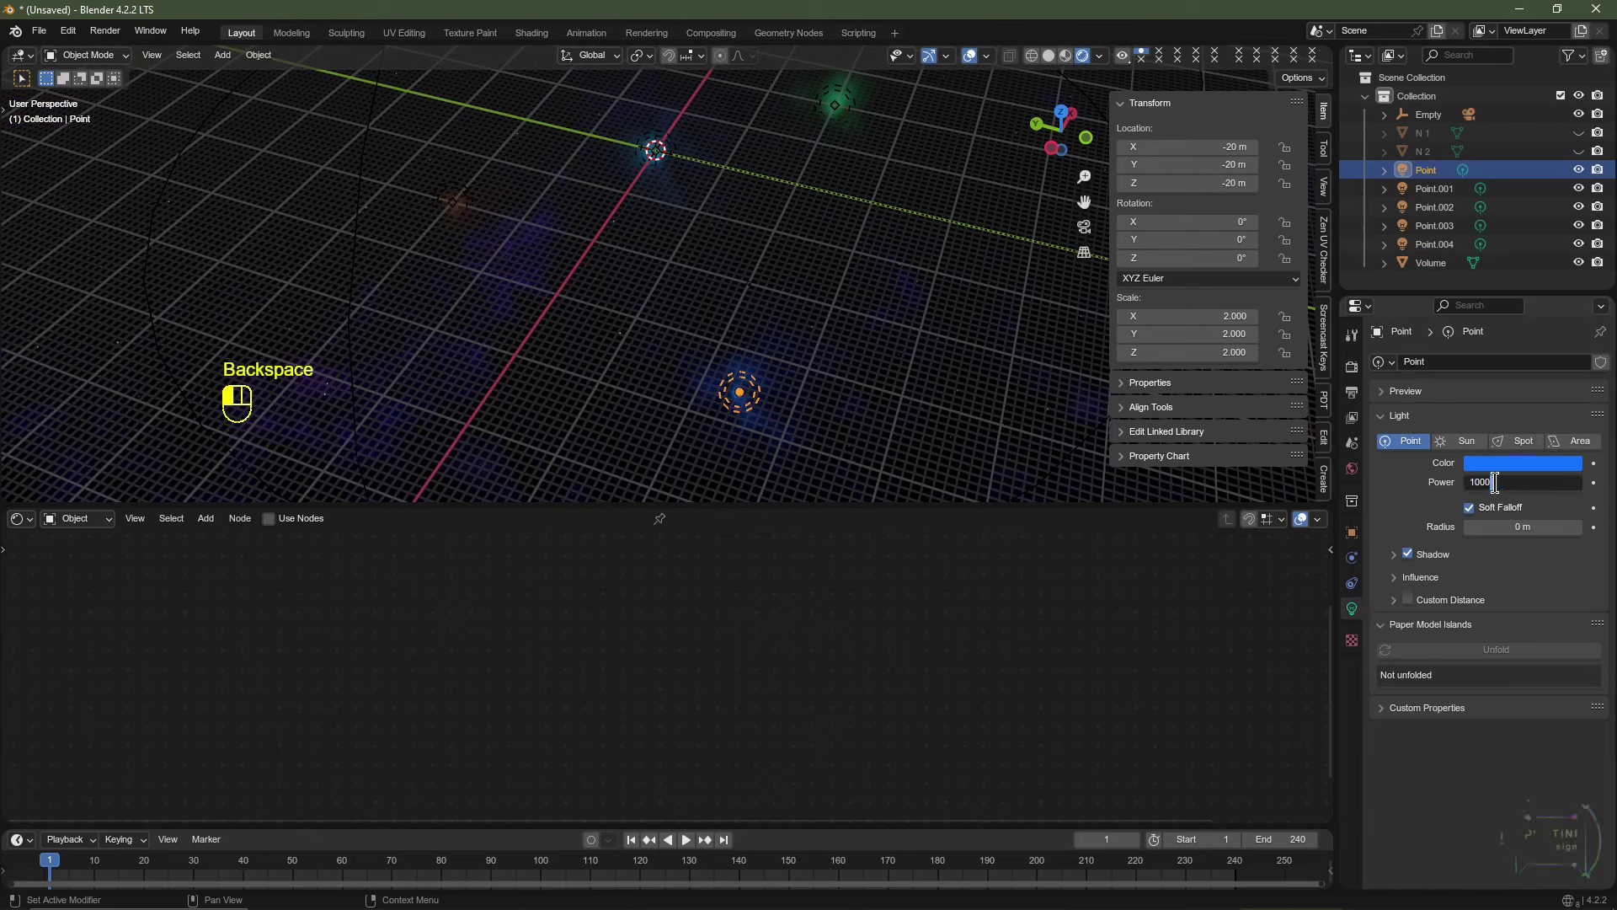
key(Return)
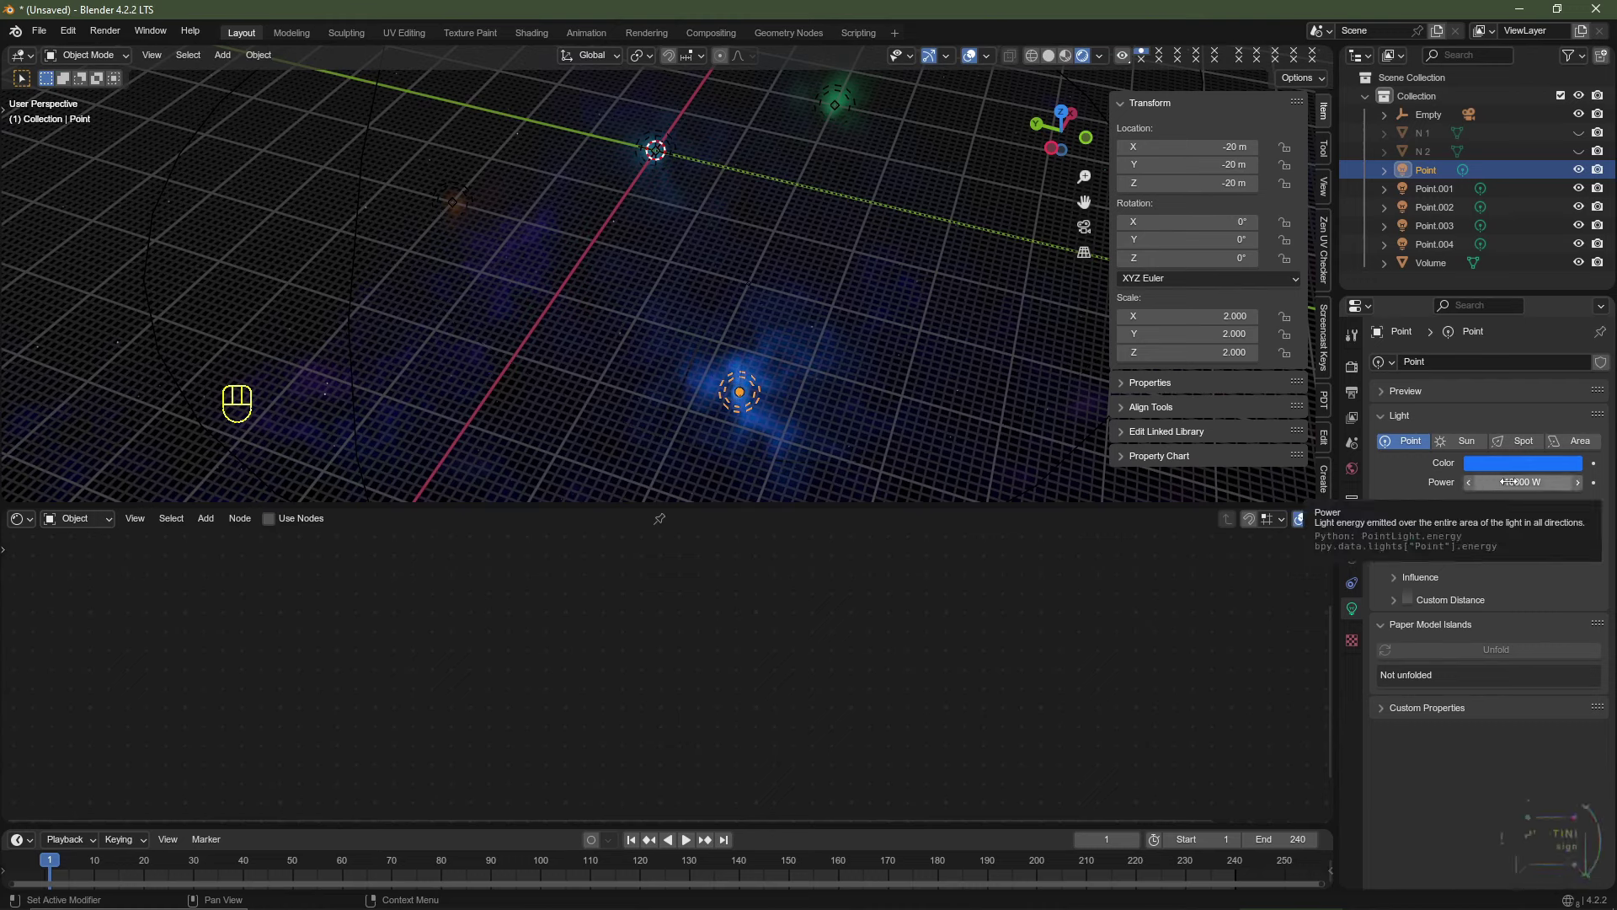
key(ctrl+c)
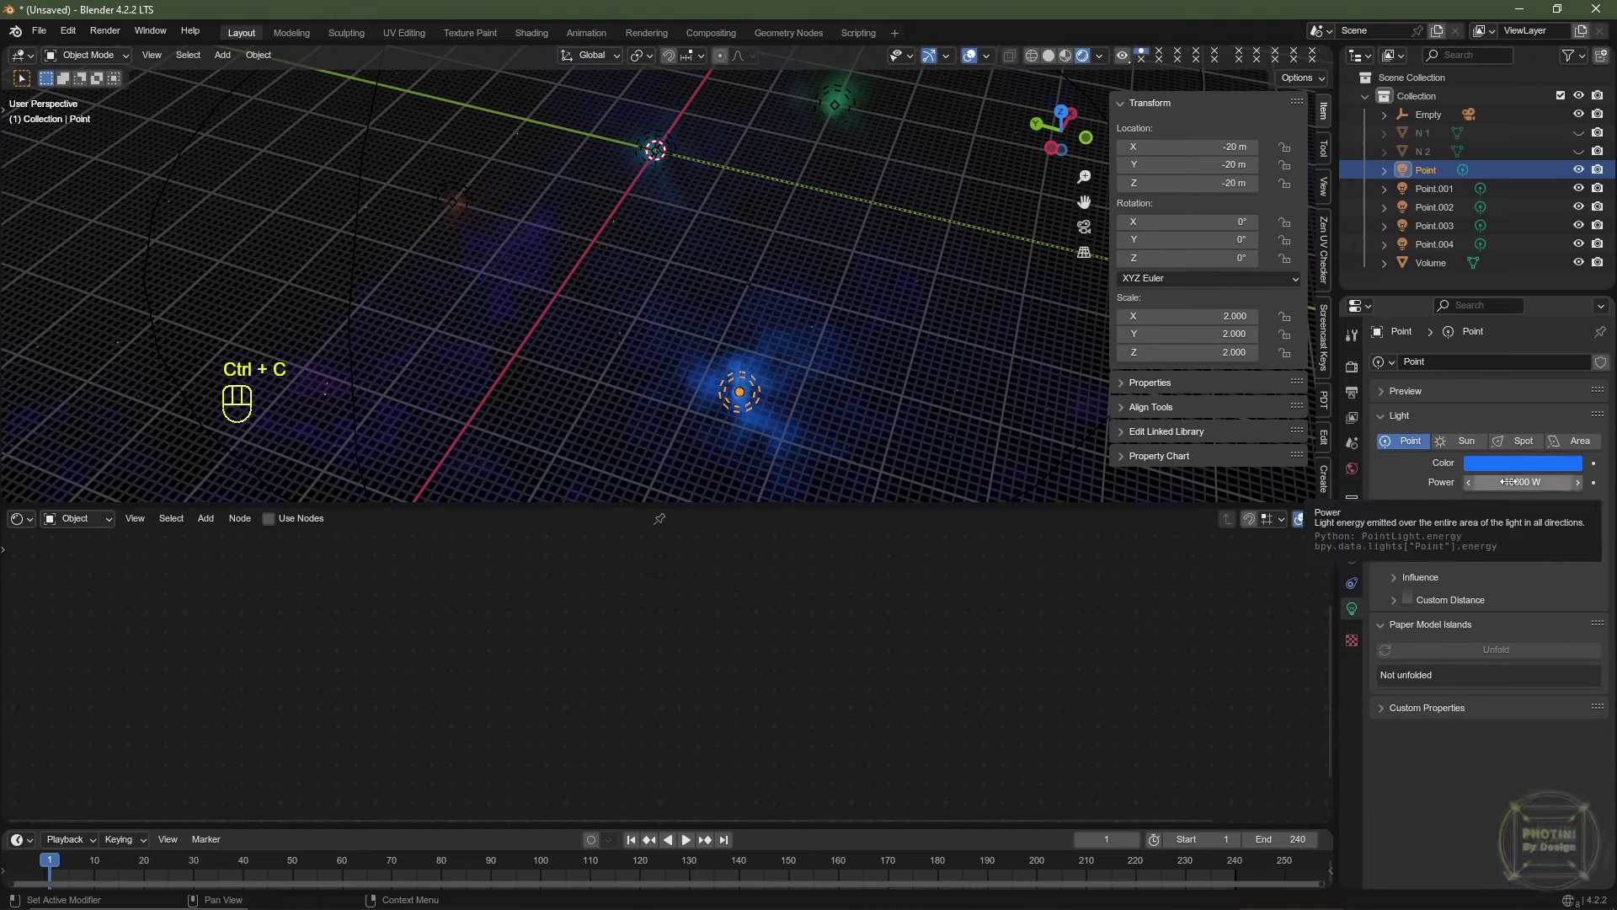
Paste the 10000 W power onto the lights Point.001, Point.002, Point.003 and Point.004.
click(1430, 190)
click(1430, 191)
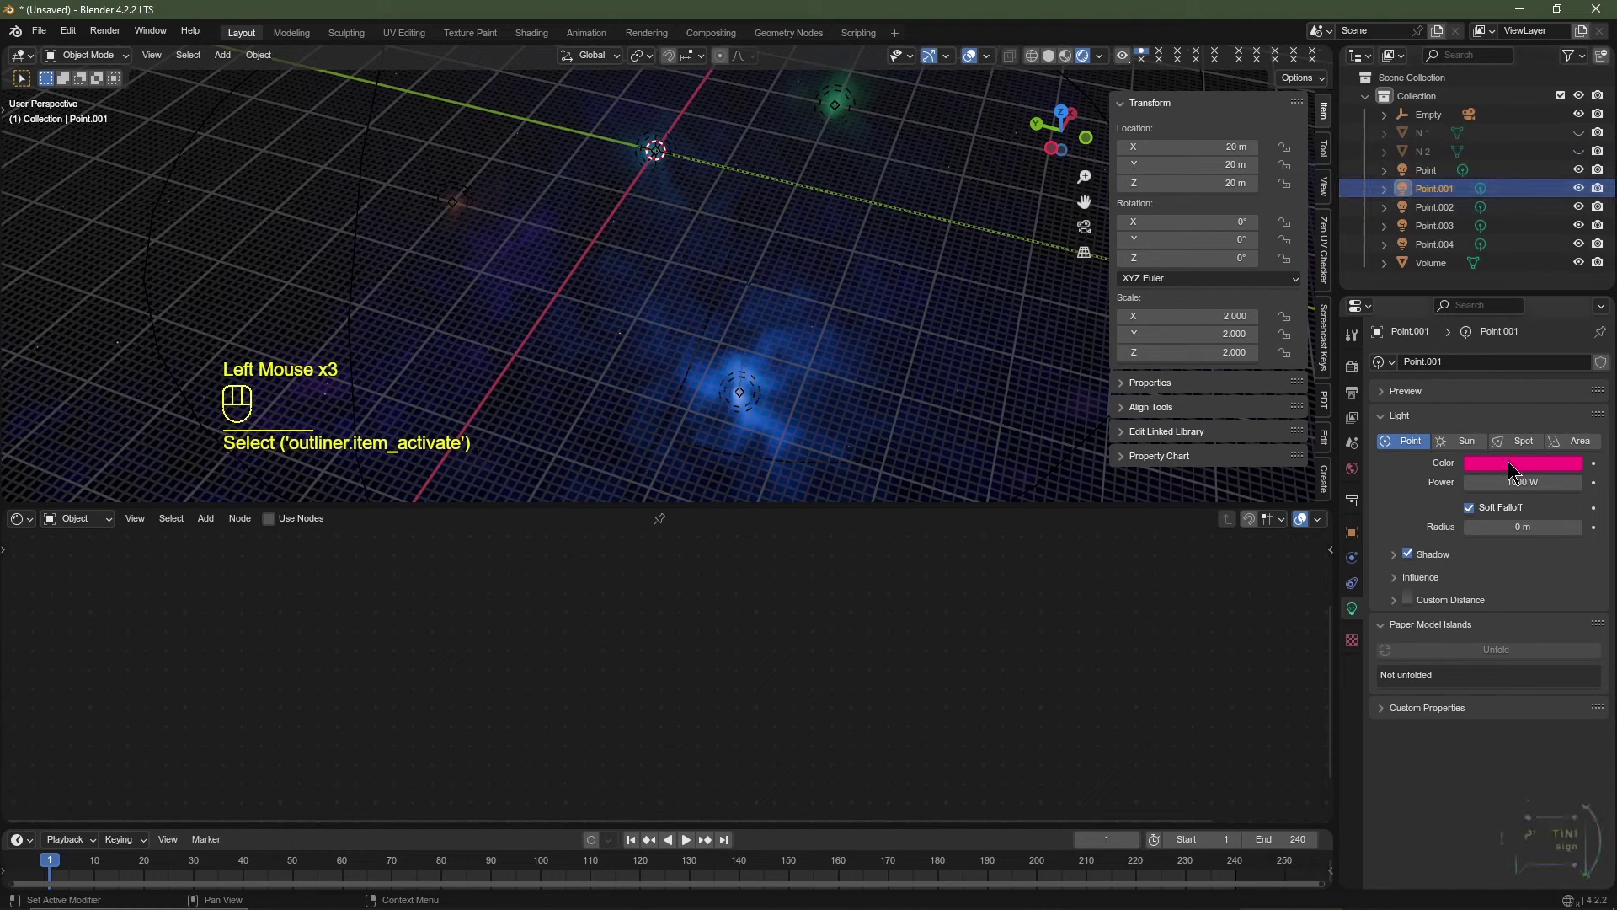
key(ctrl+v)
click(1435, 208)
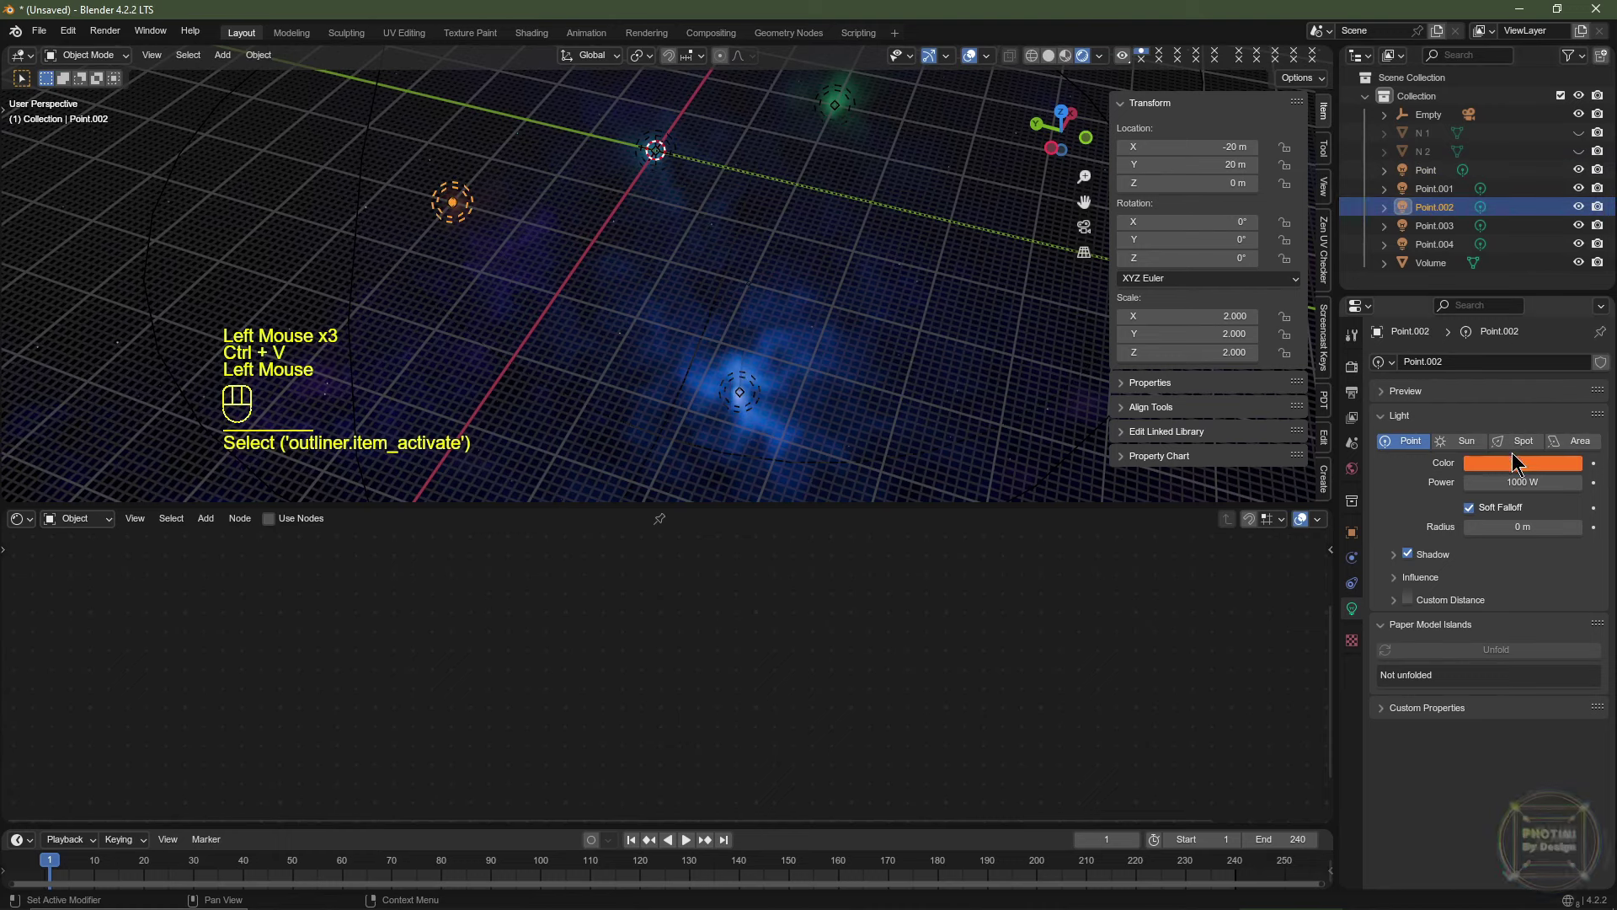
key(ctrl+v)
click(1434, 226)
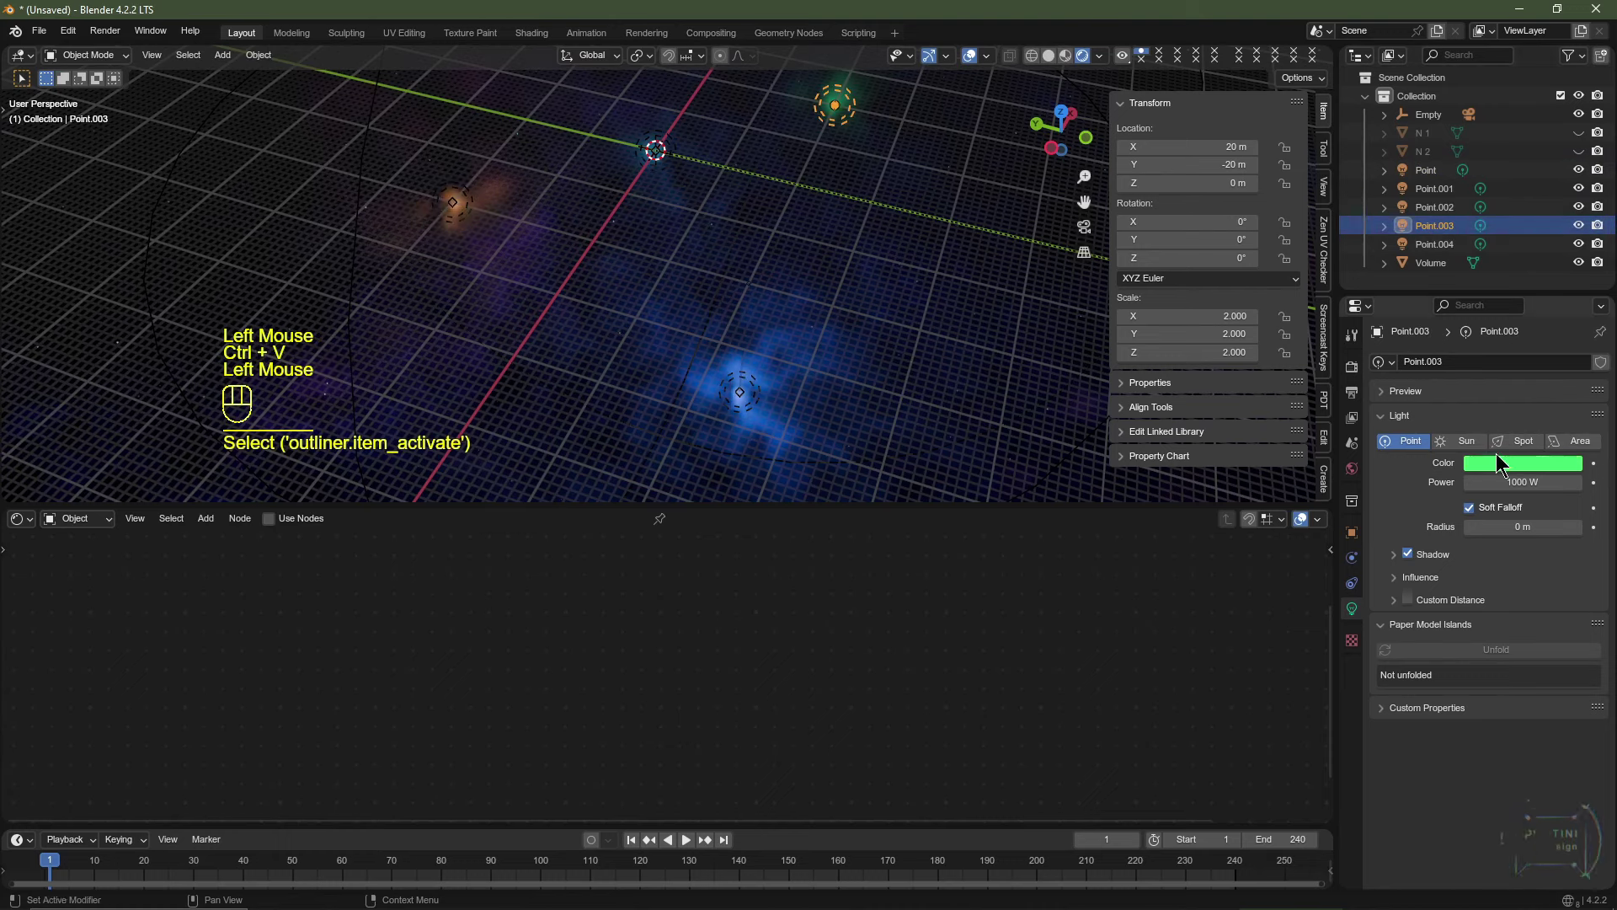
key(ctrl+v)
click(1436, 246)
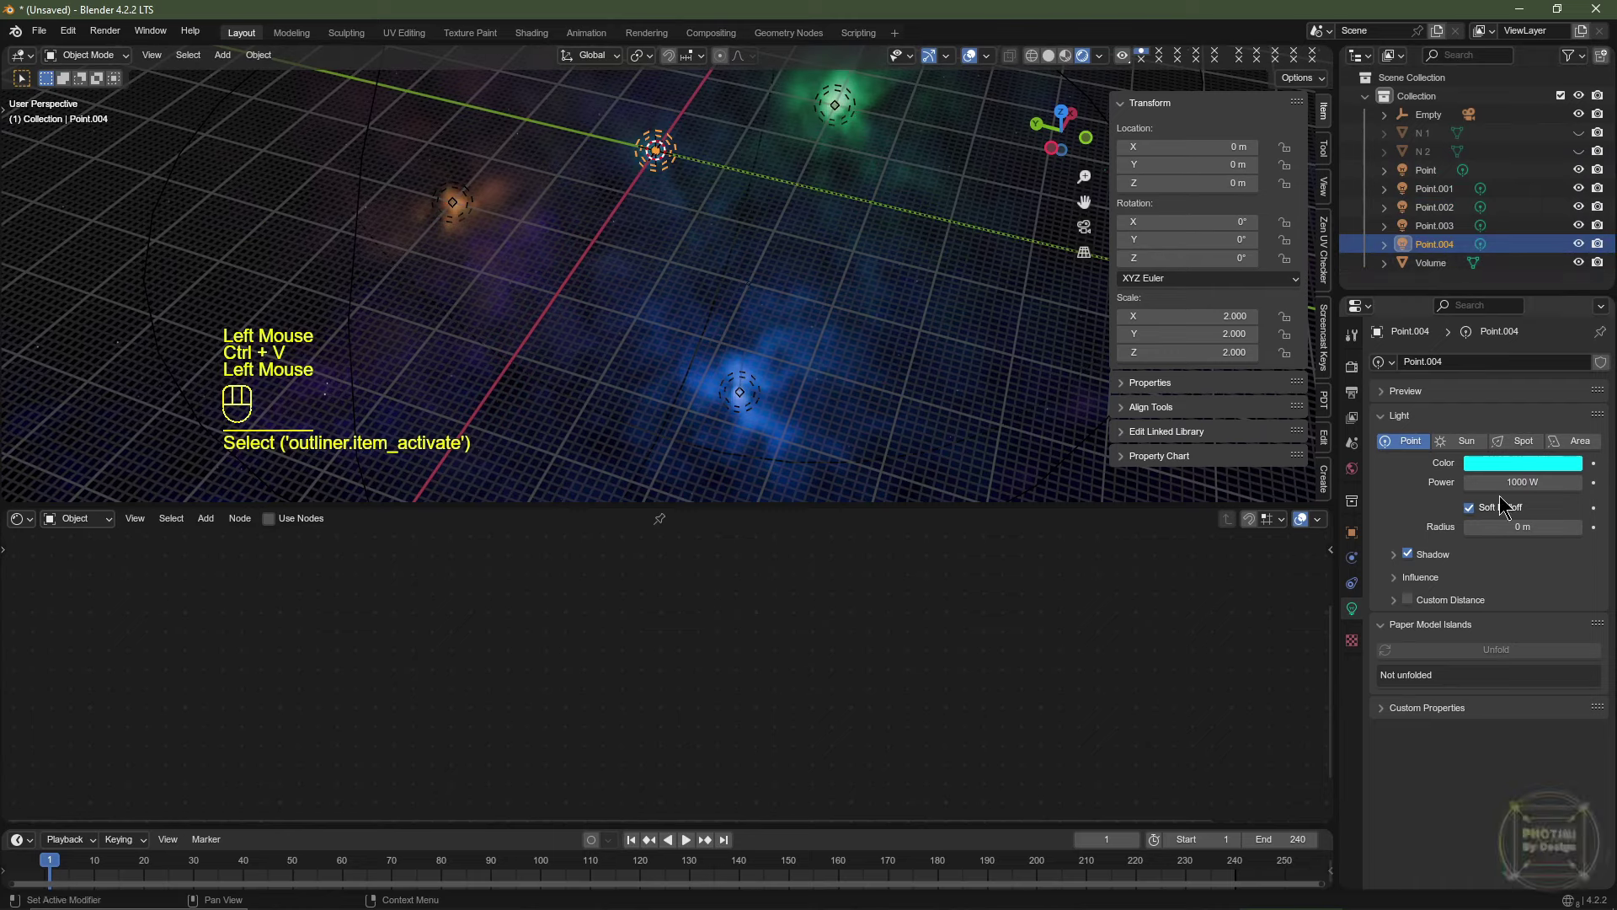
key(ctrl+v)
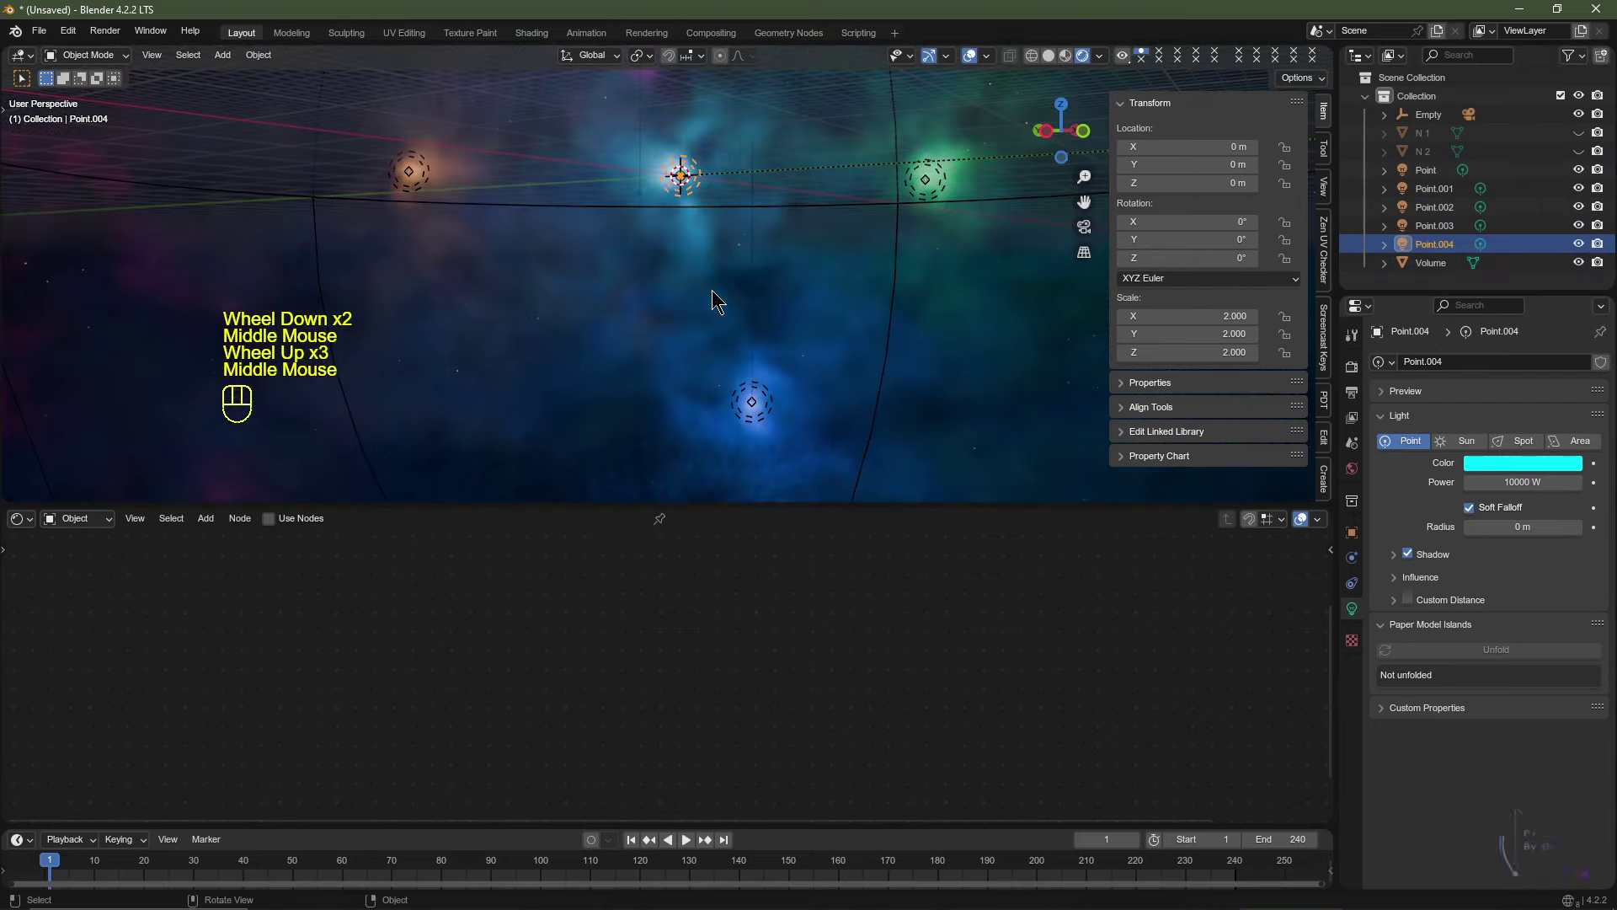
Switch the viewport to wireframe shading and insert rotation keyframes on the Empty at frame 1.
middle_drag(934, 273, 790, 330)
key(KP_0)
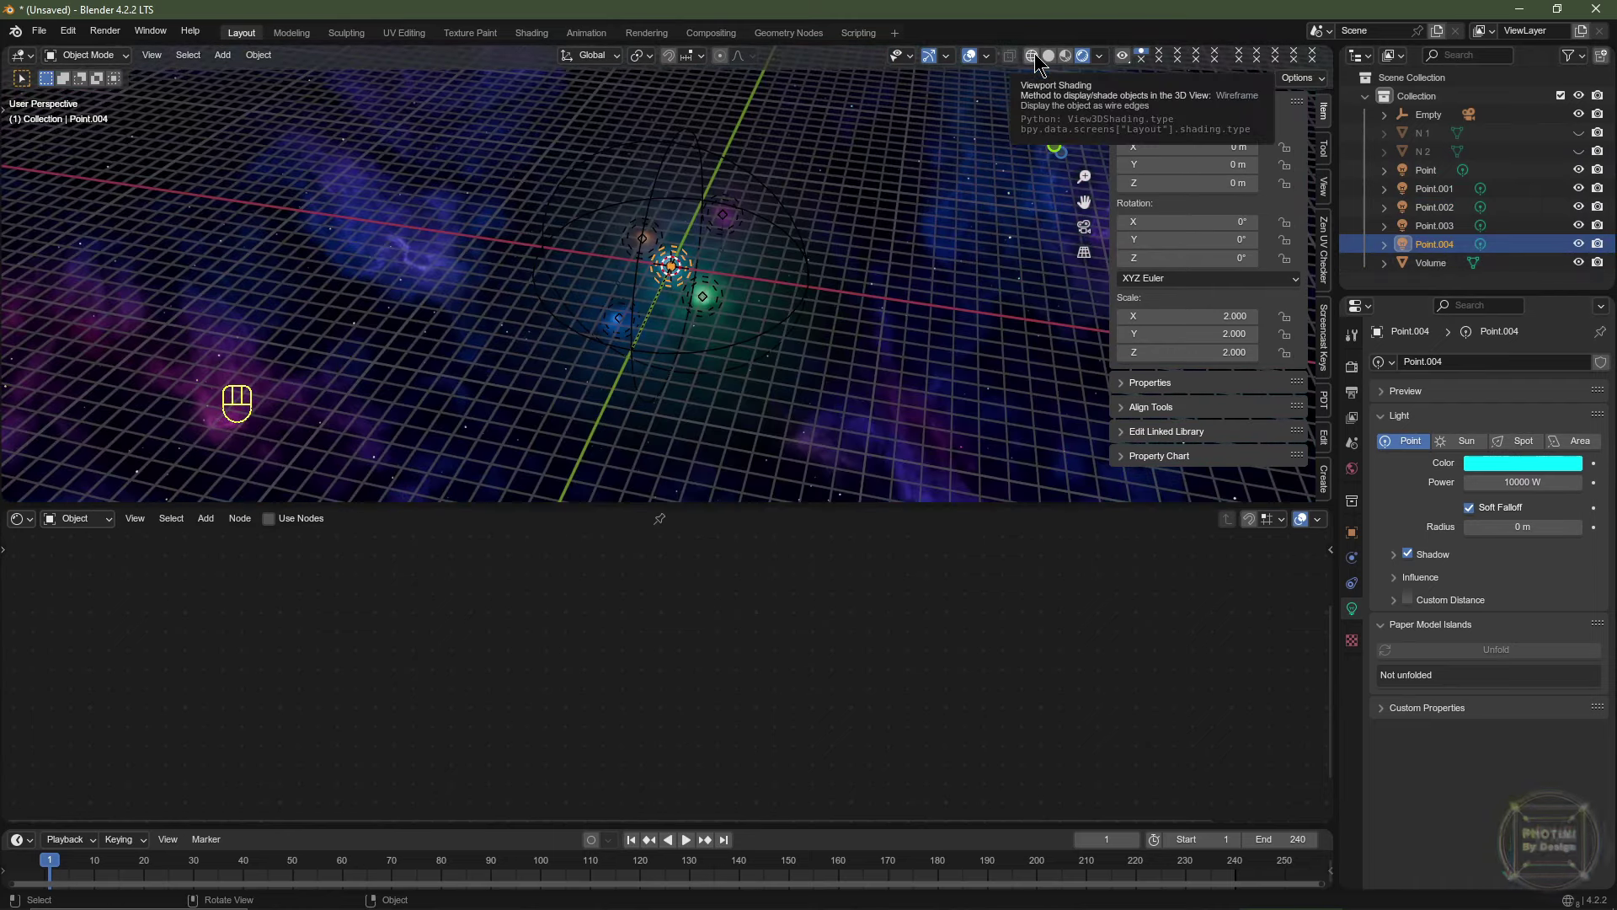
click(1032, 56)
scroll(730, 258, up, 3)
click(1429, 115)
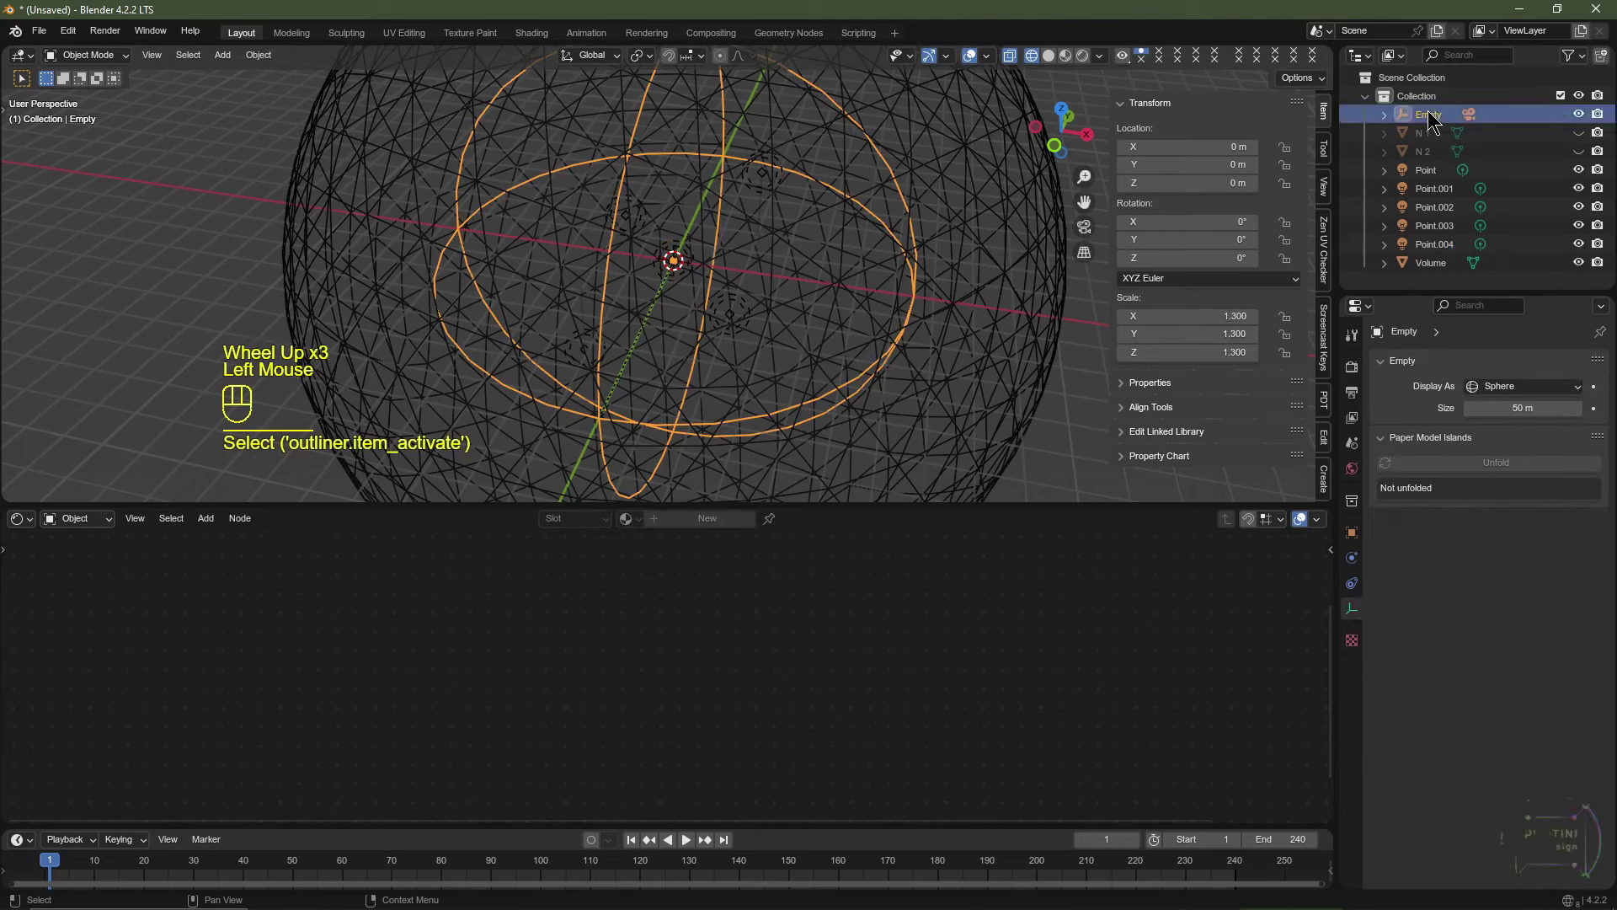
scroll(797, 316, down, 2)
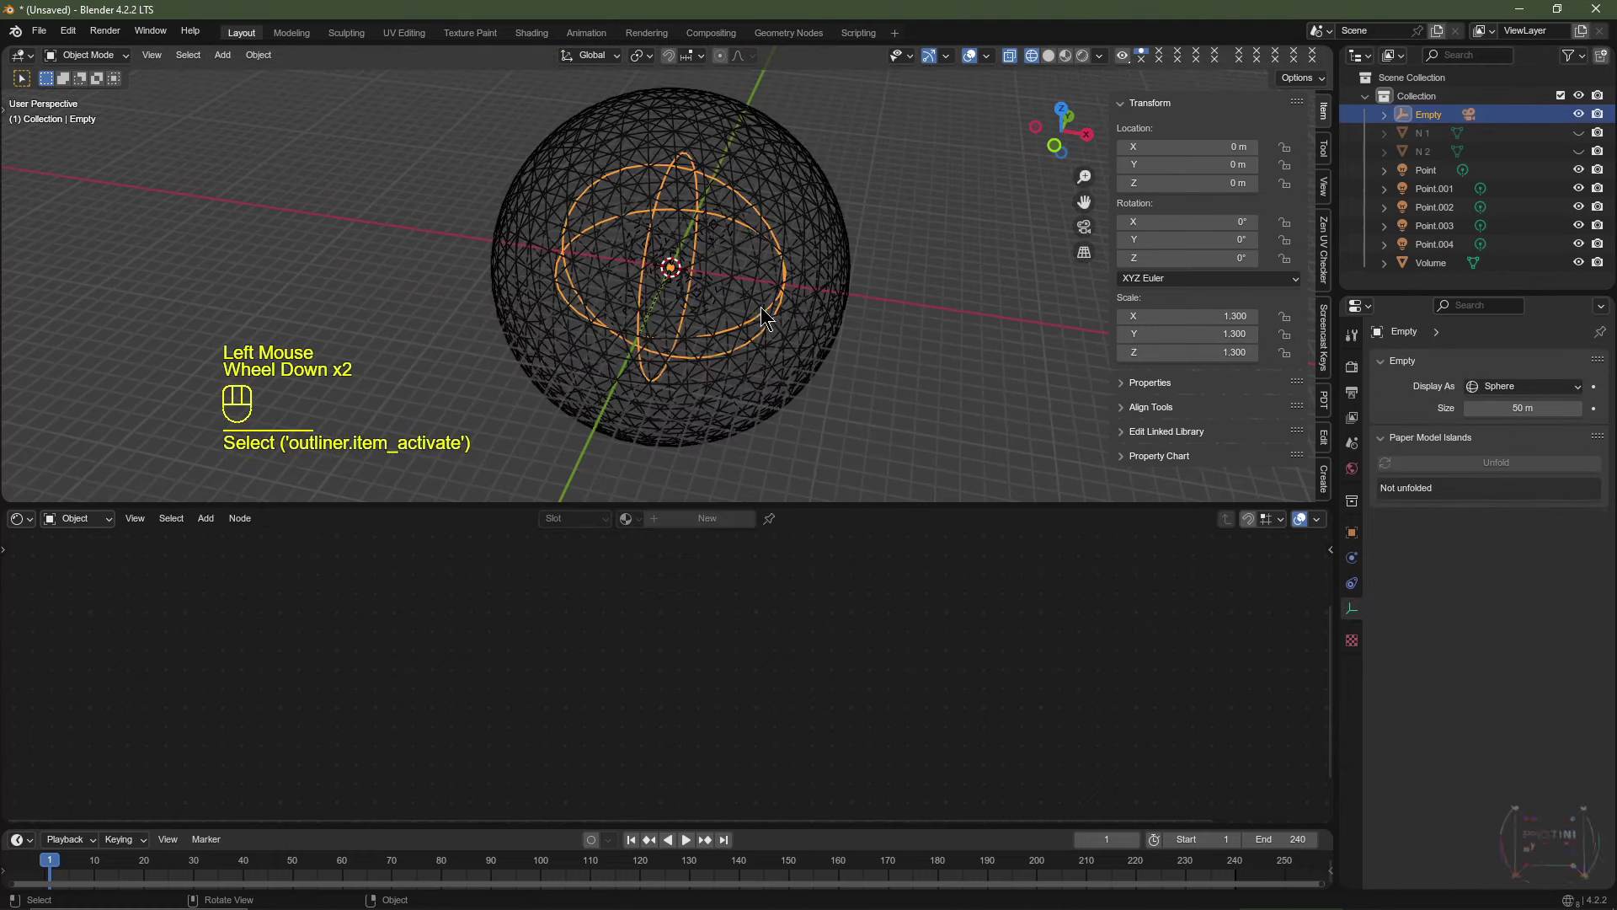
click(1352, 538)
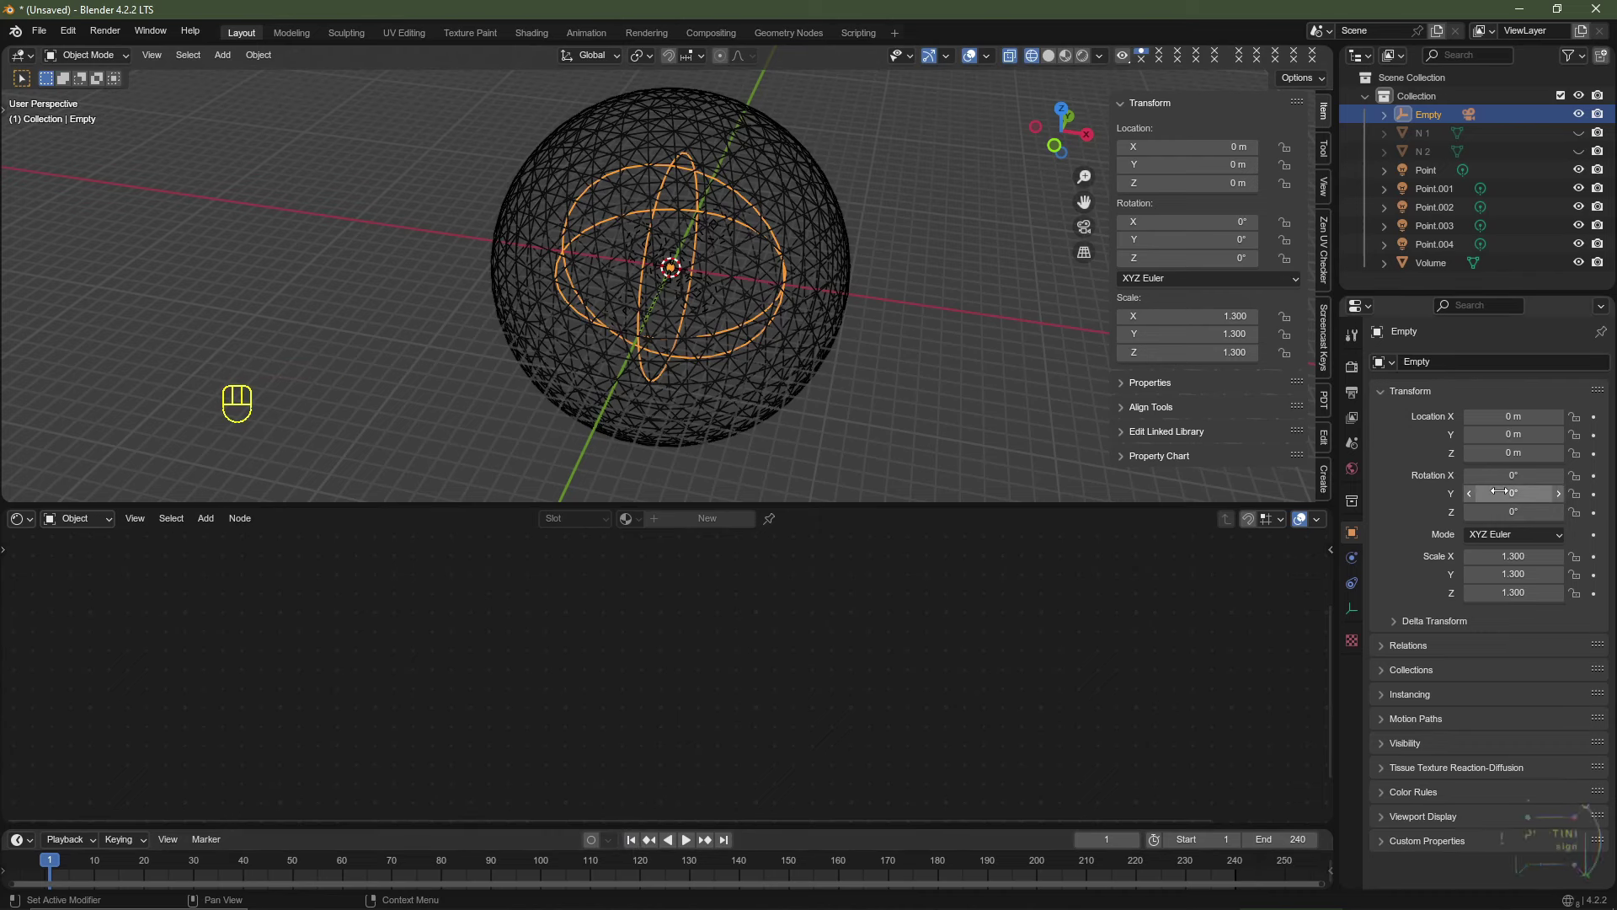
key(i)
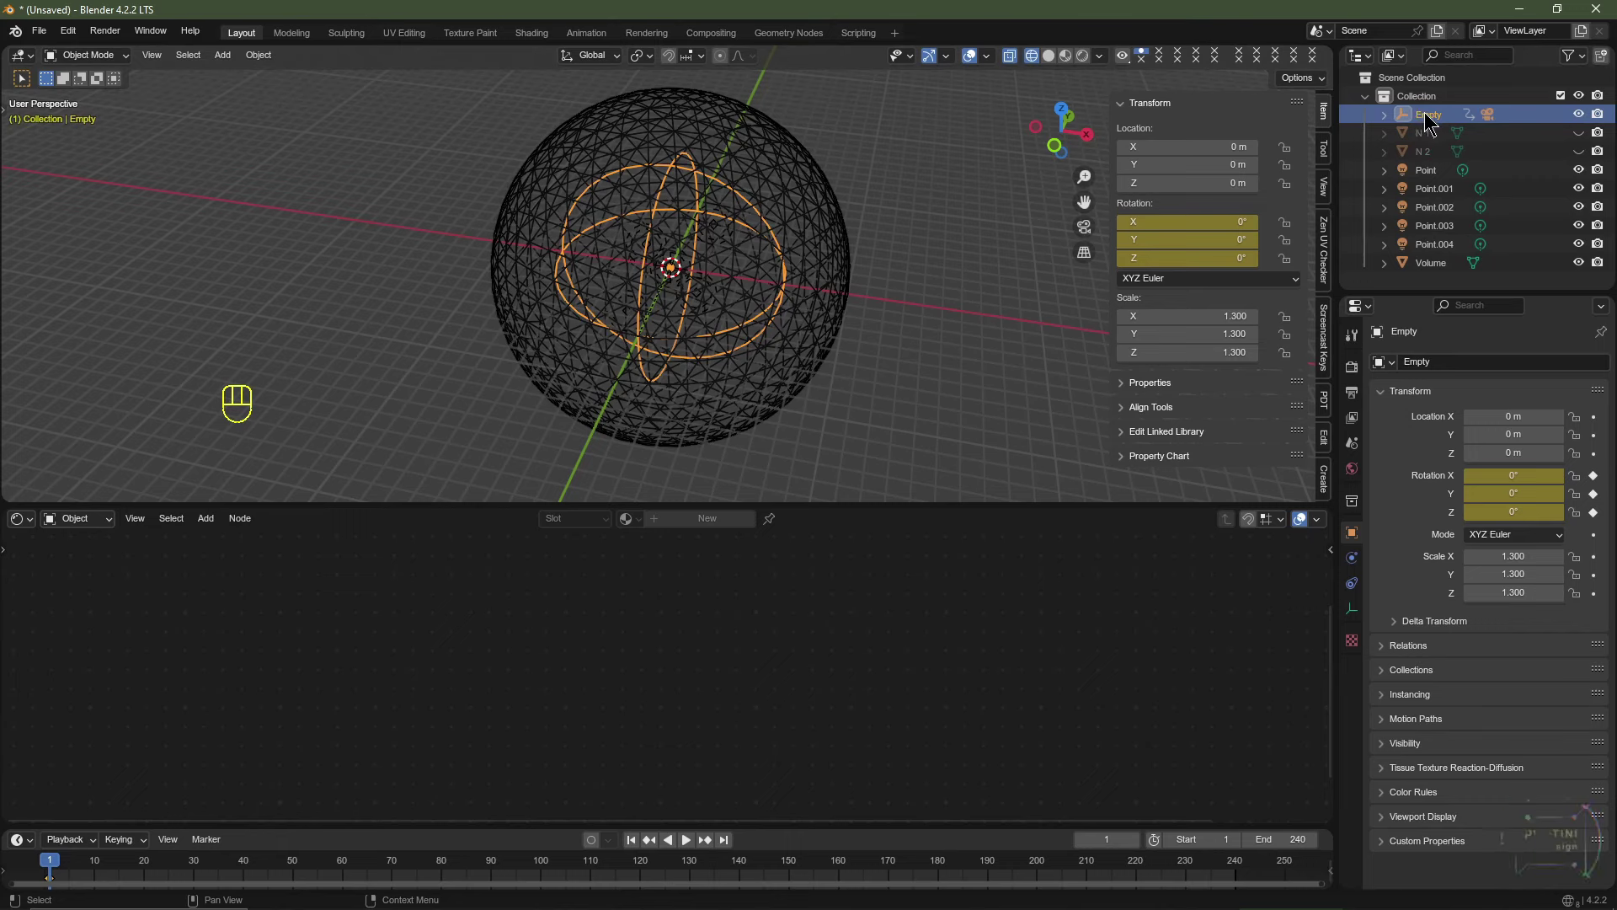
Keyframe the Y location and the X, Y and Z rotation of the Camera parented under the Empty at frame 1.
click(1385, 115)
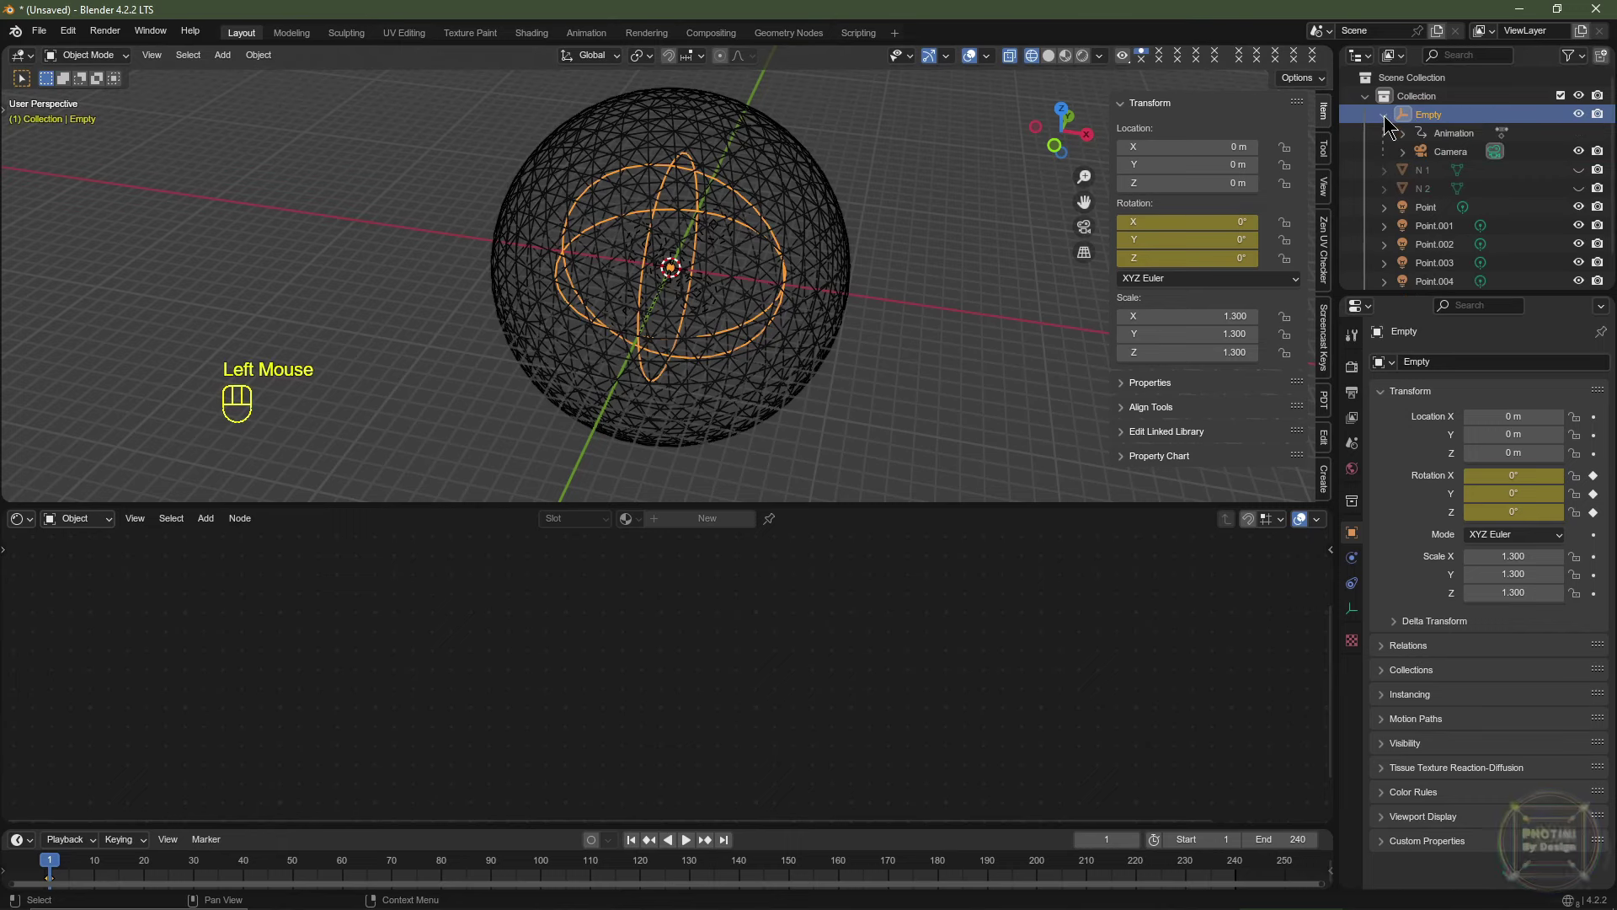
click(1448, 153)
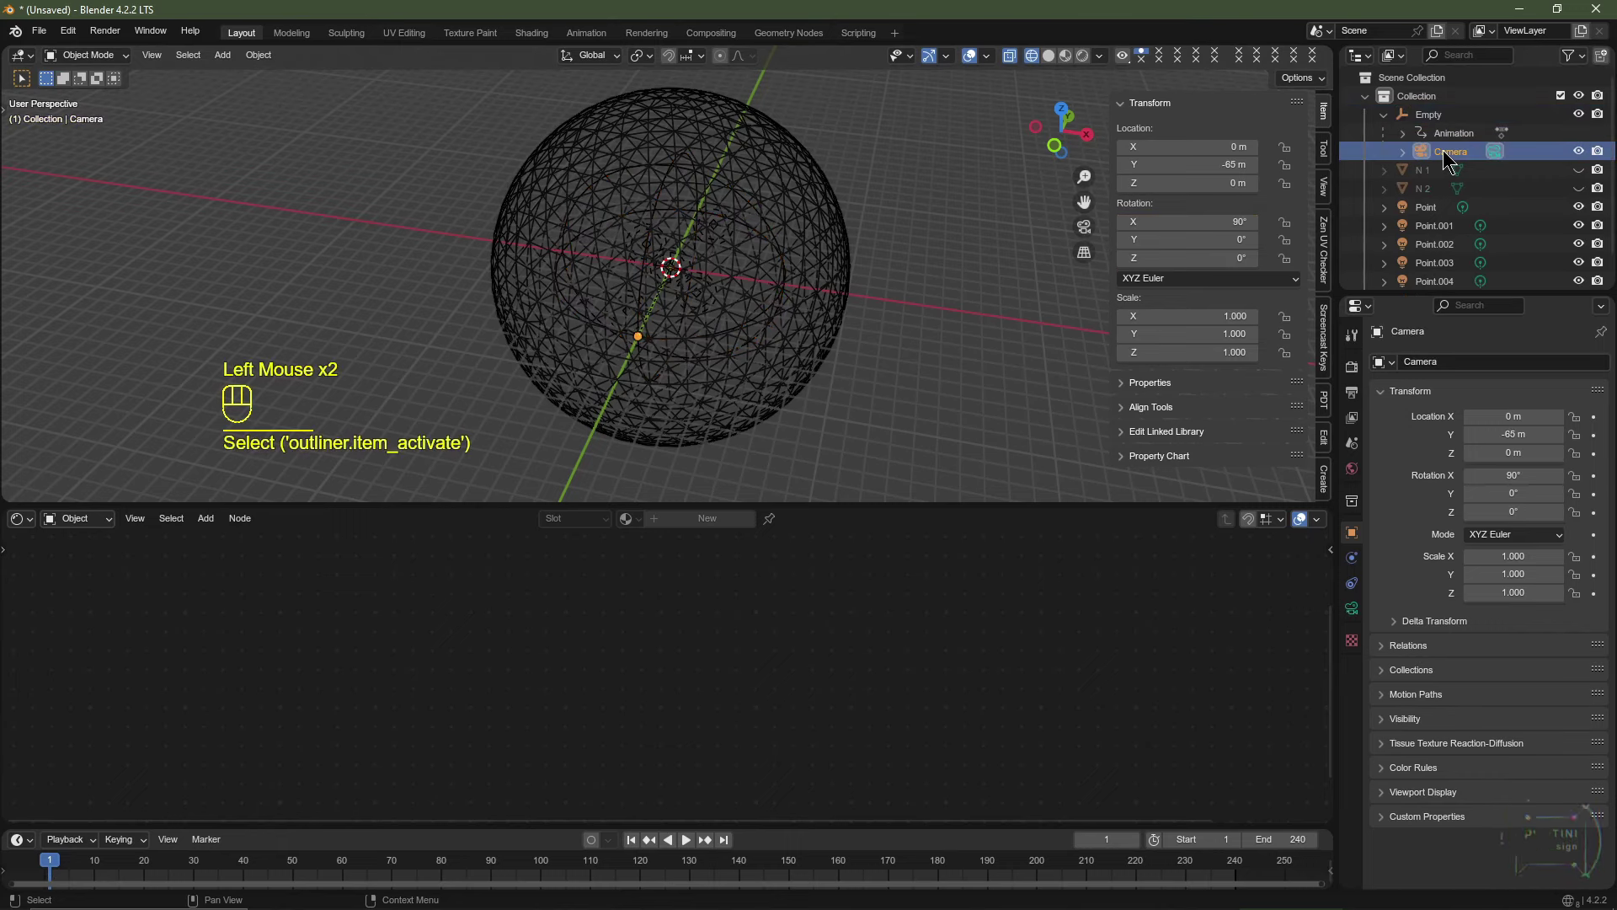
middle_click(752, 319)
scroll(752, 318, up, 1)
key(KP_7)
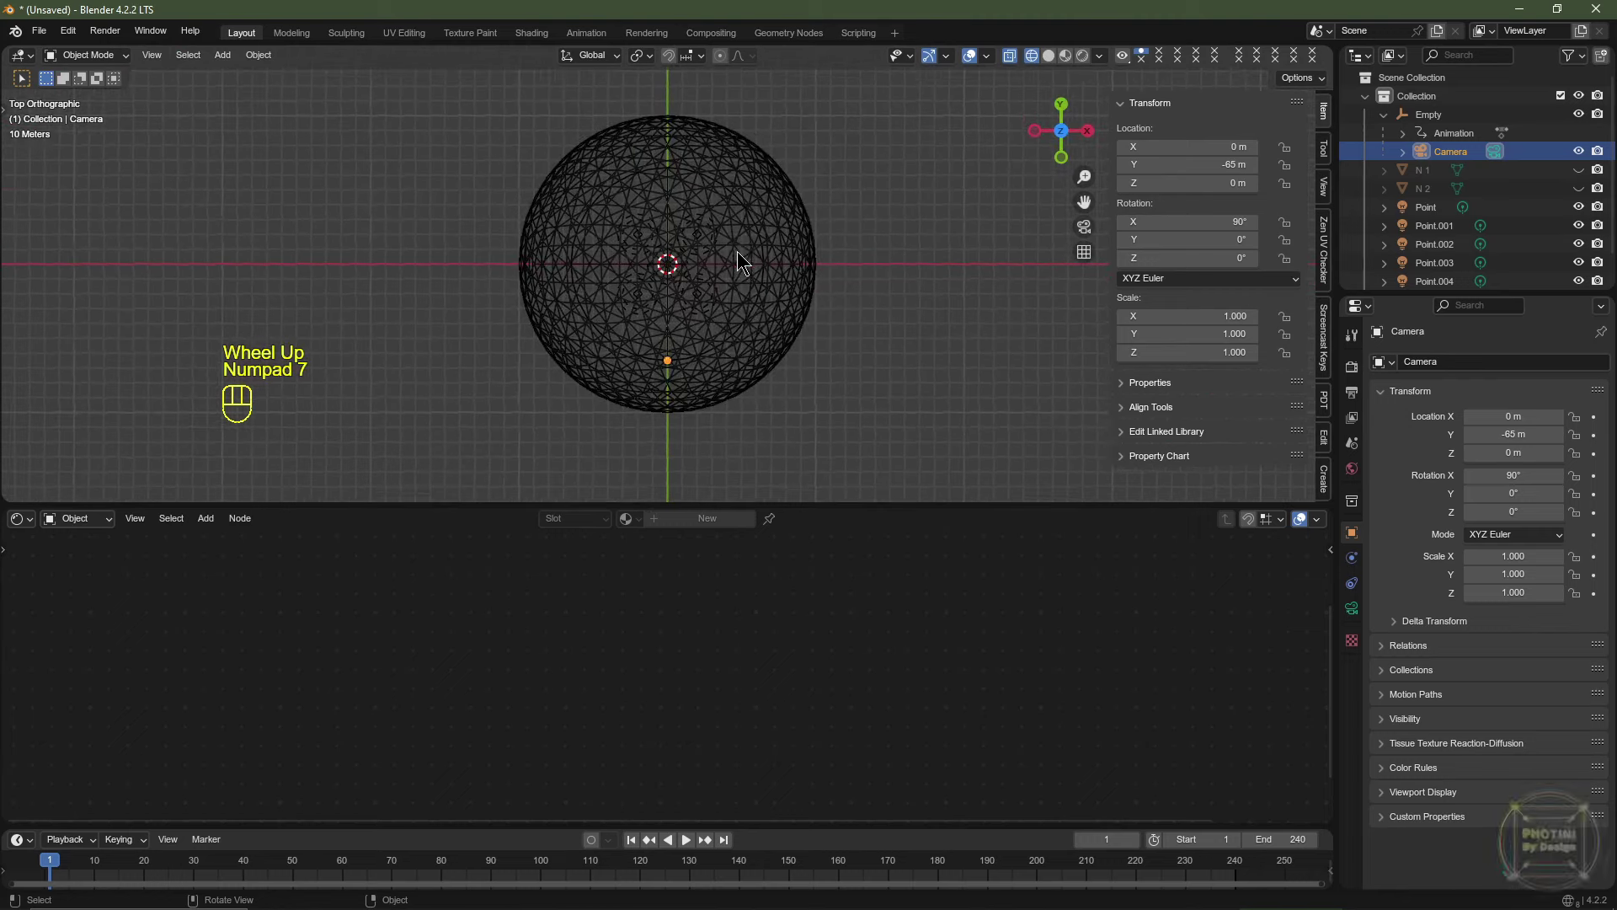
scroll(752, 318, up, 2)
scroll(753, 318, up, 3)
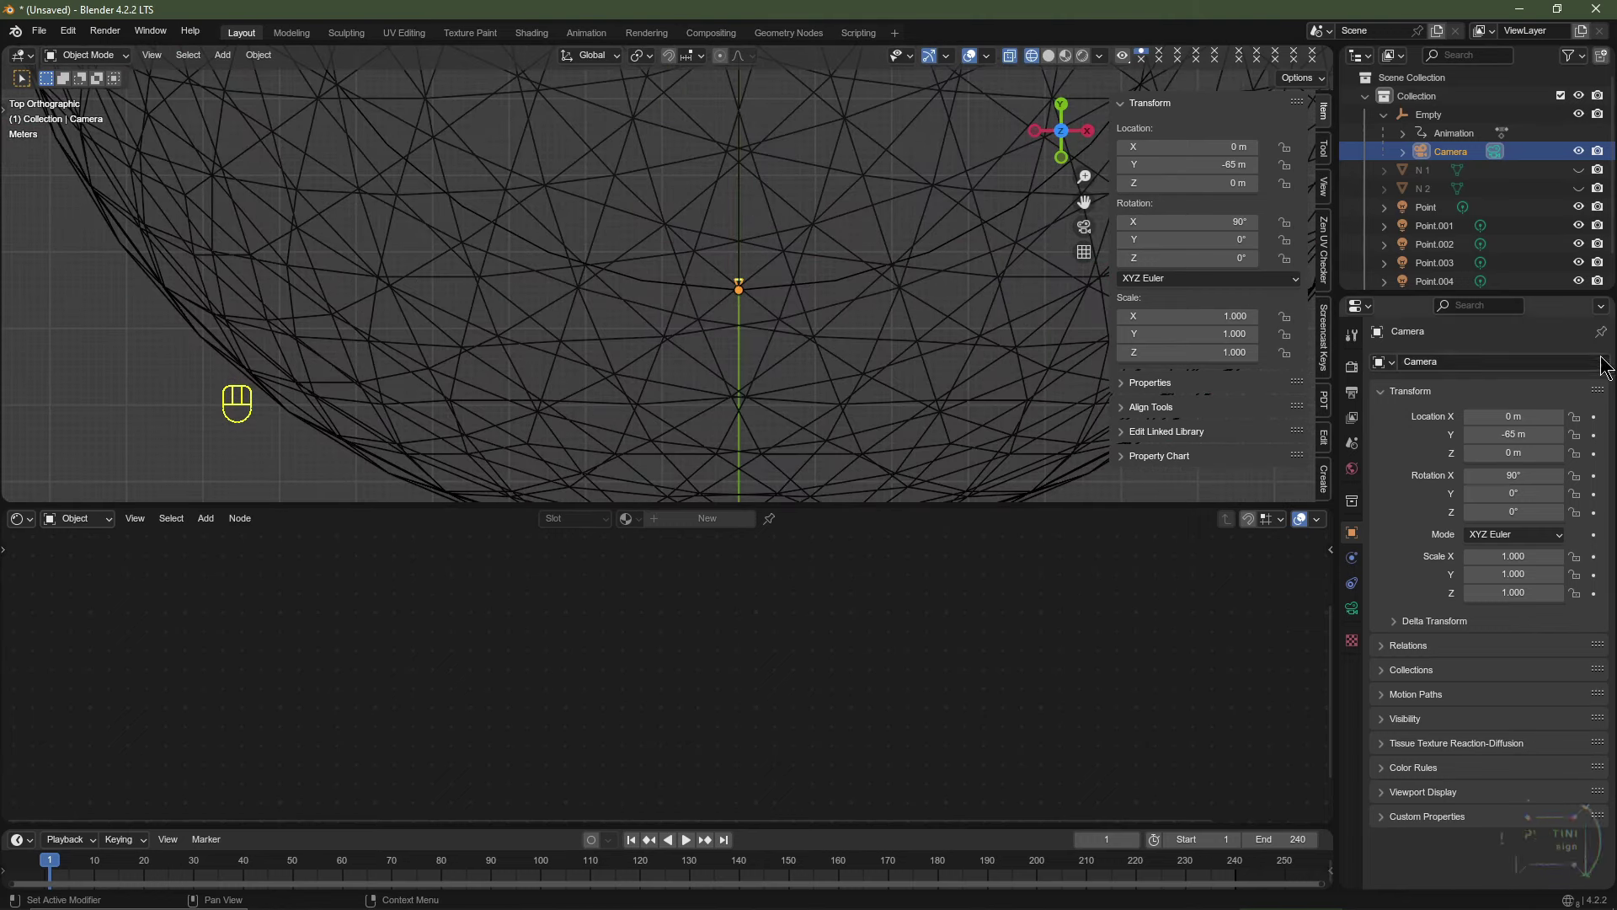
click(1594, 435)
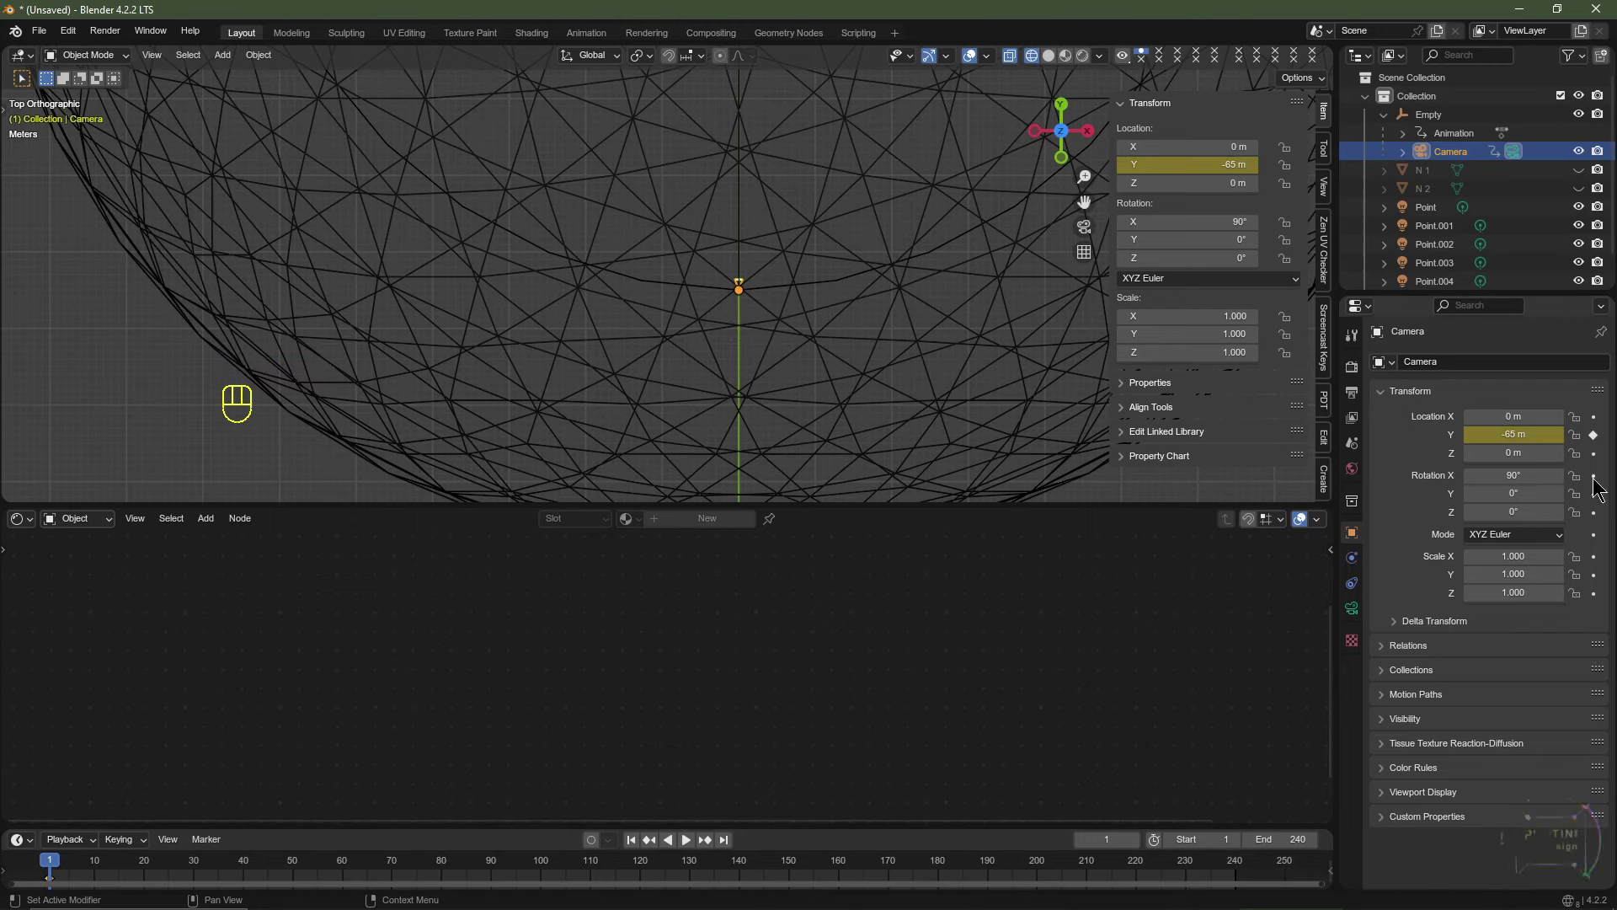
click(1593, 476)
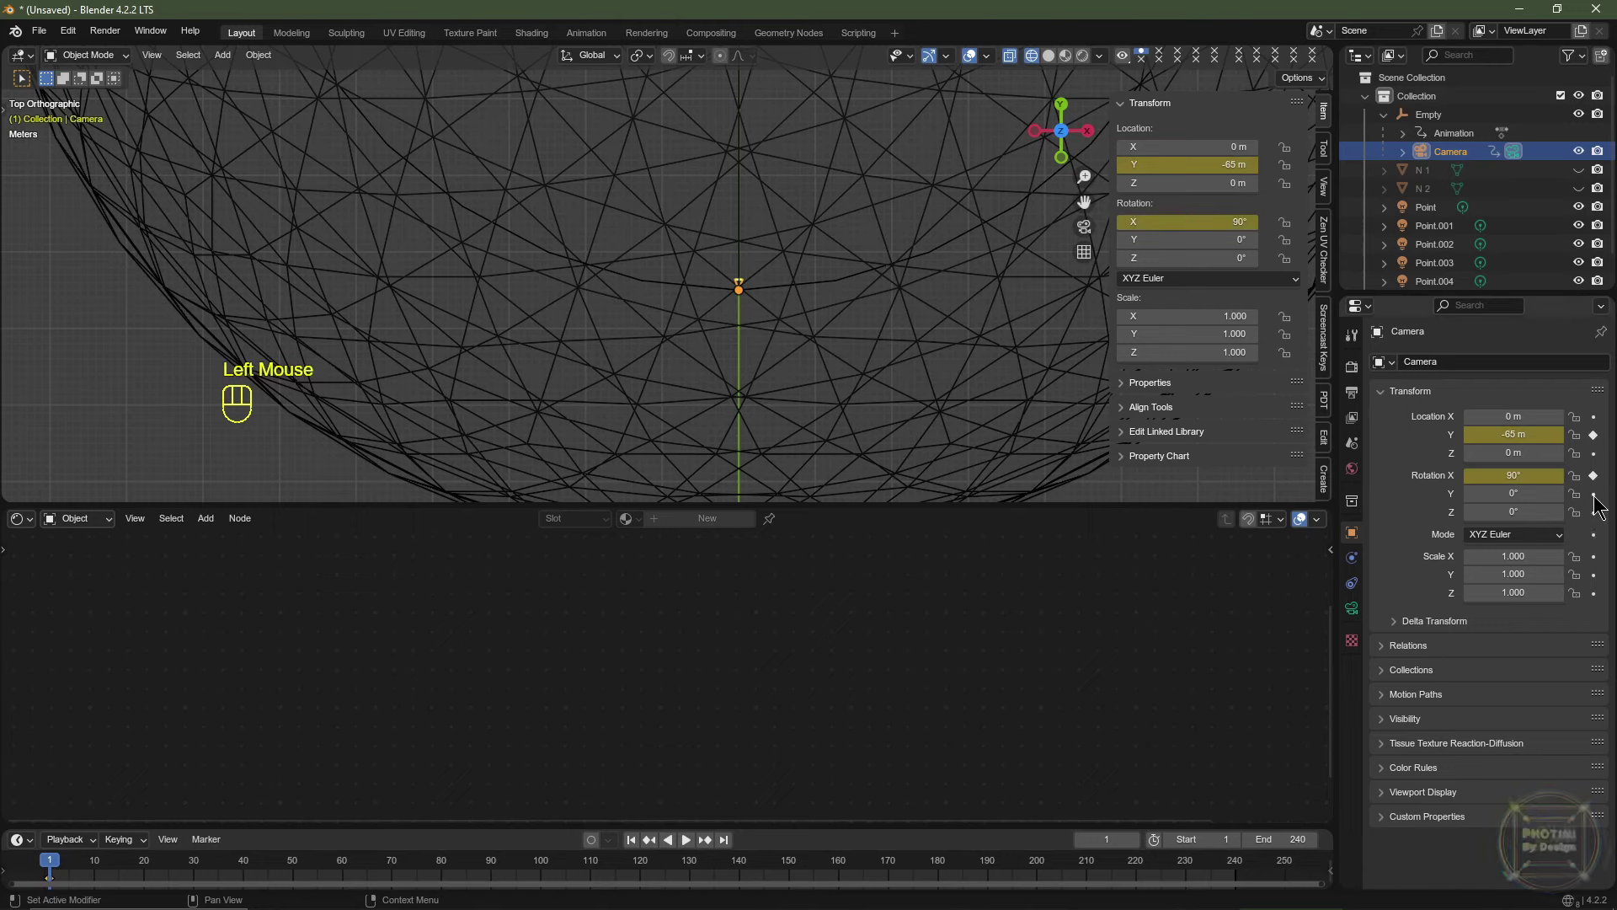
click(1594, 494)
click(1593, 512)
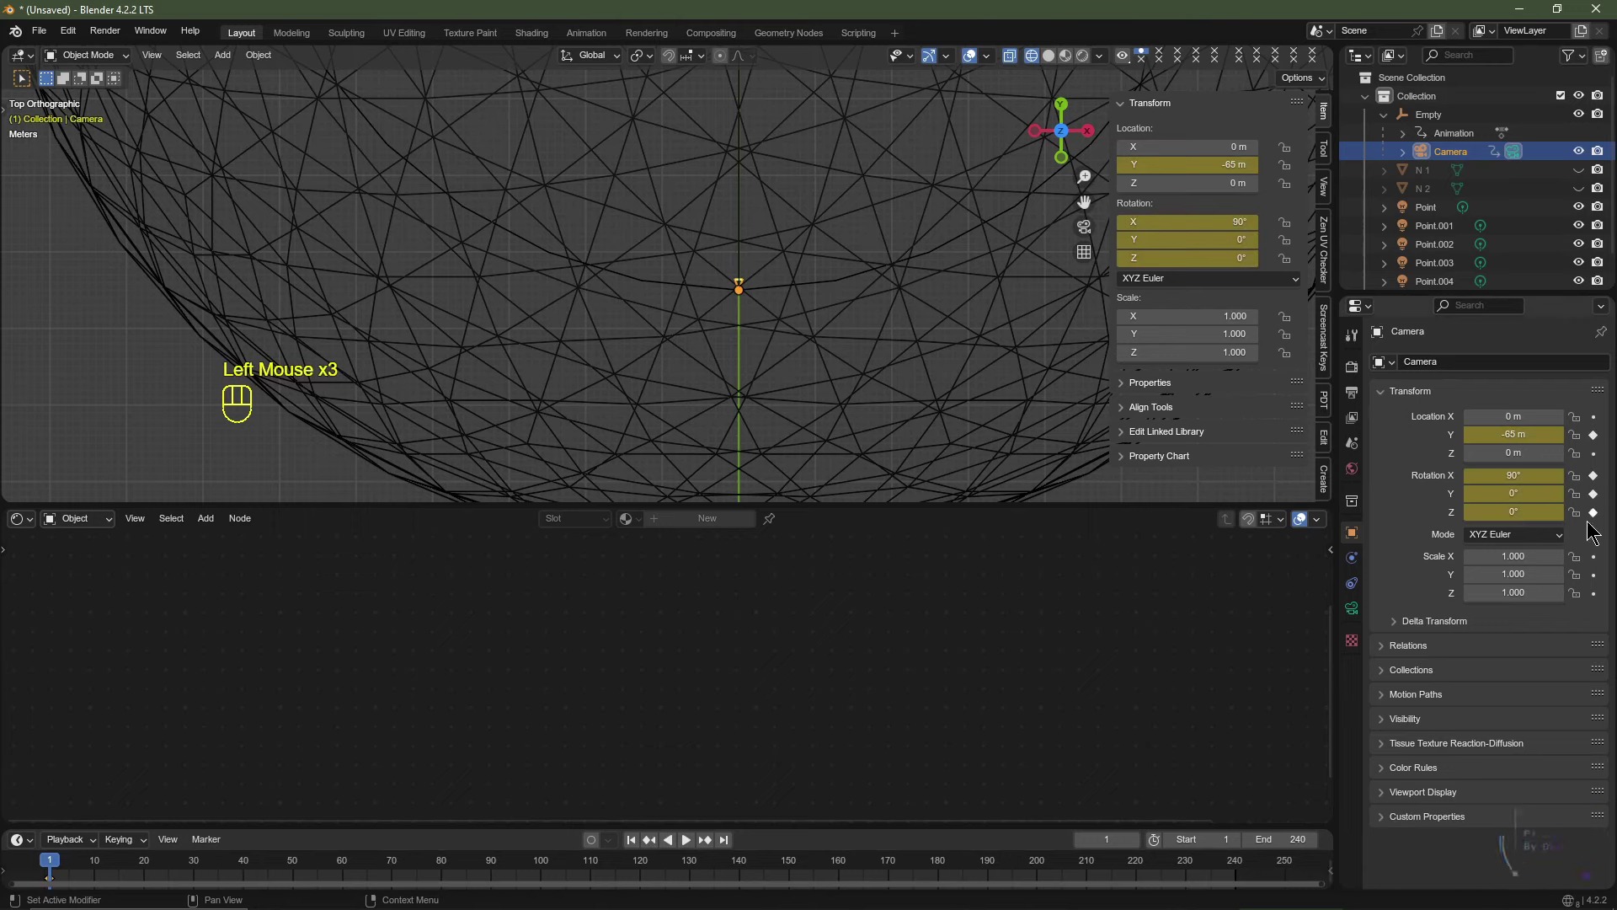
Show the Empty's animation in a Graph Editor replacing the Shader Editor and select its X Euler Rotation curve.
click(1423, 115)
scroll(678, 417, down, 2)
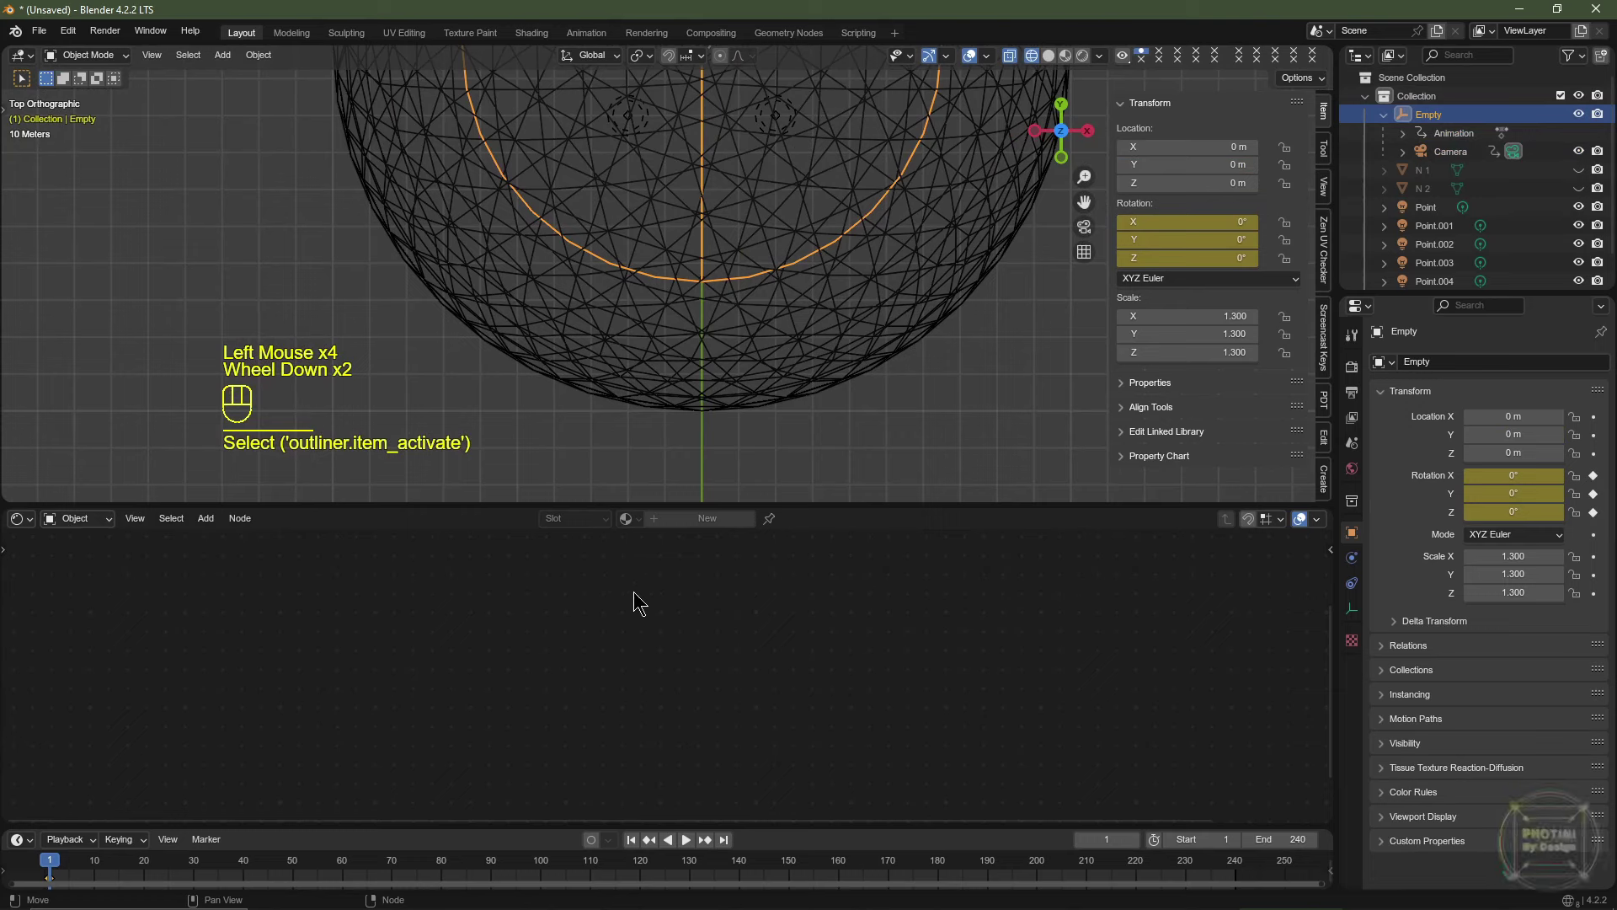
click(21, 519)
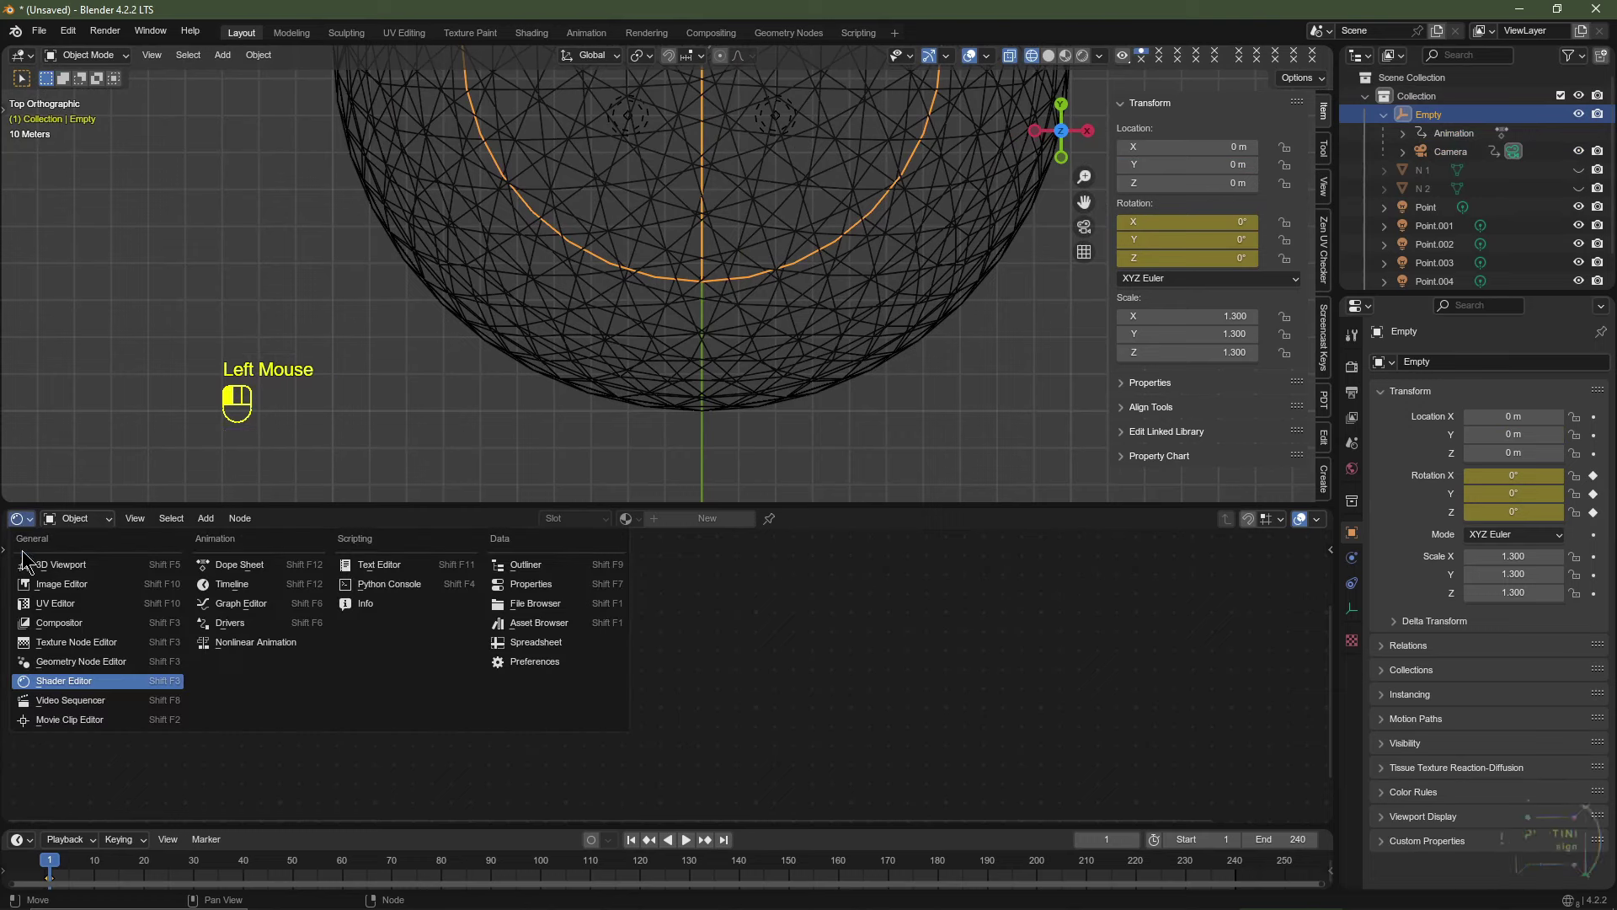
click(240, 605)
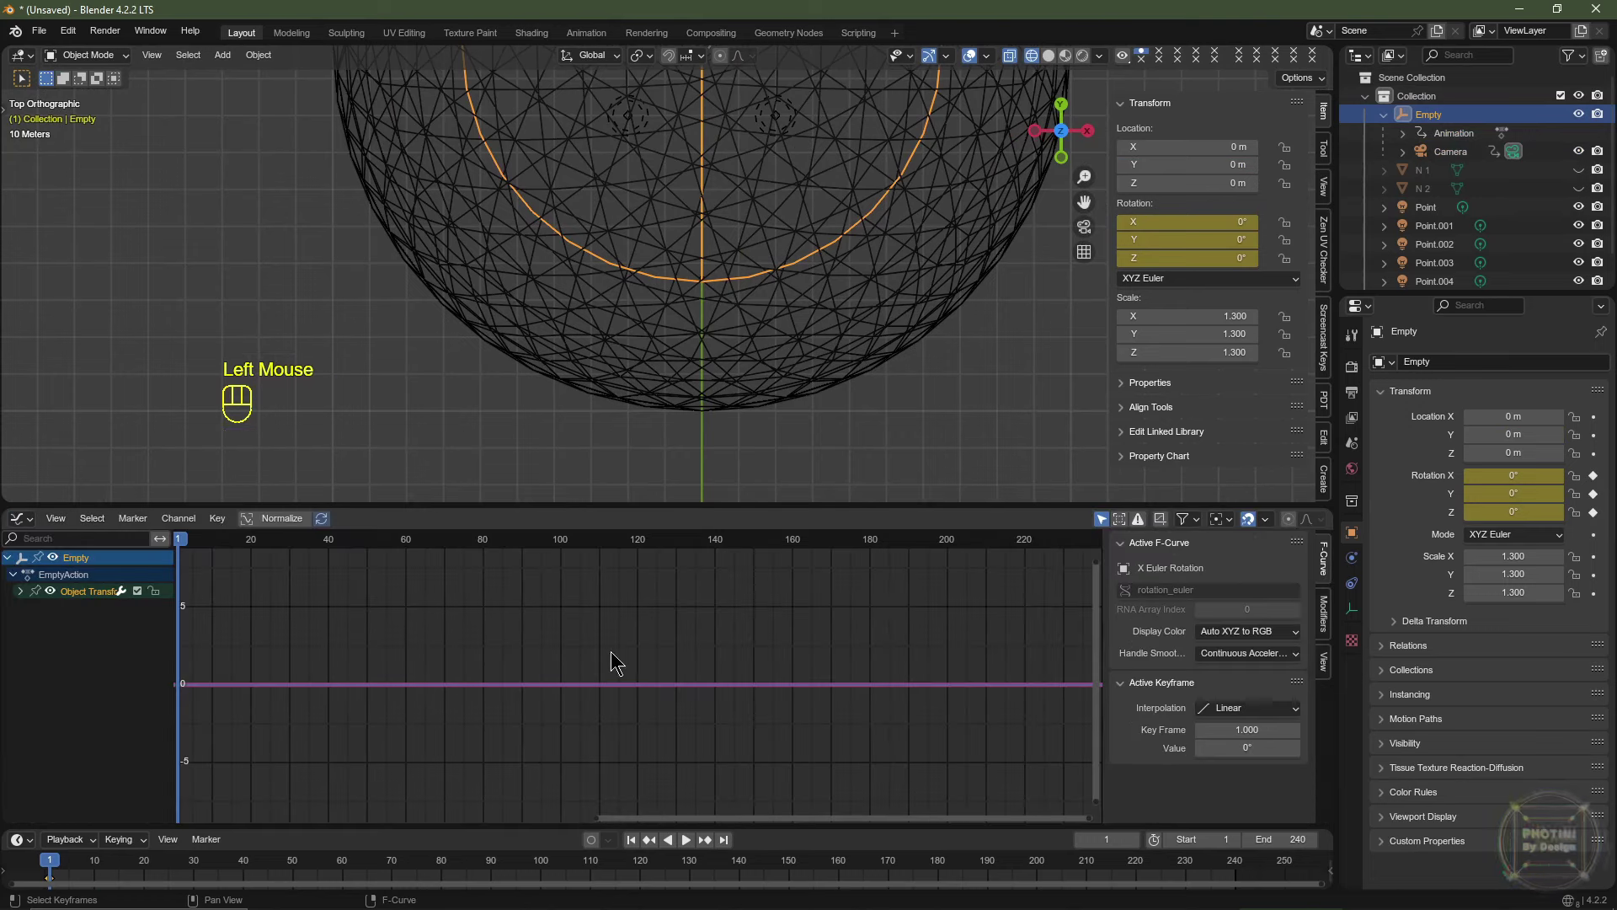
click(19, 592)
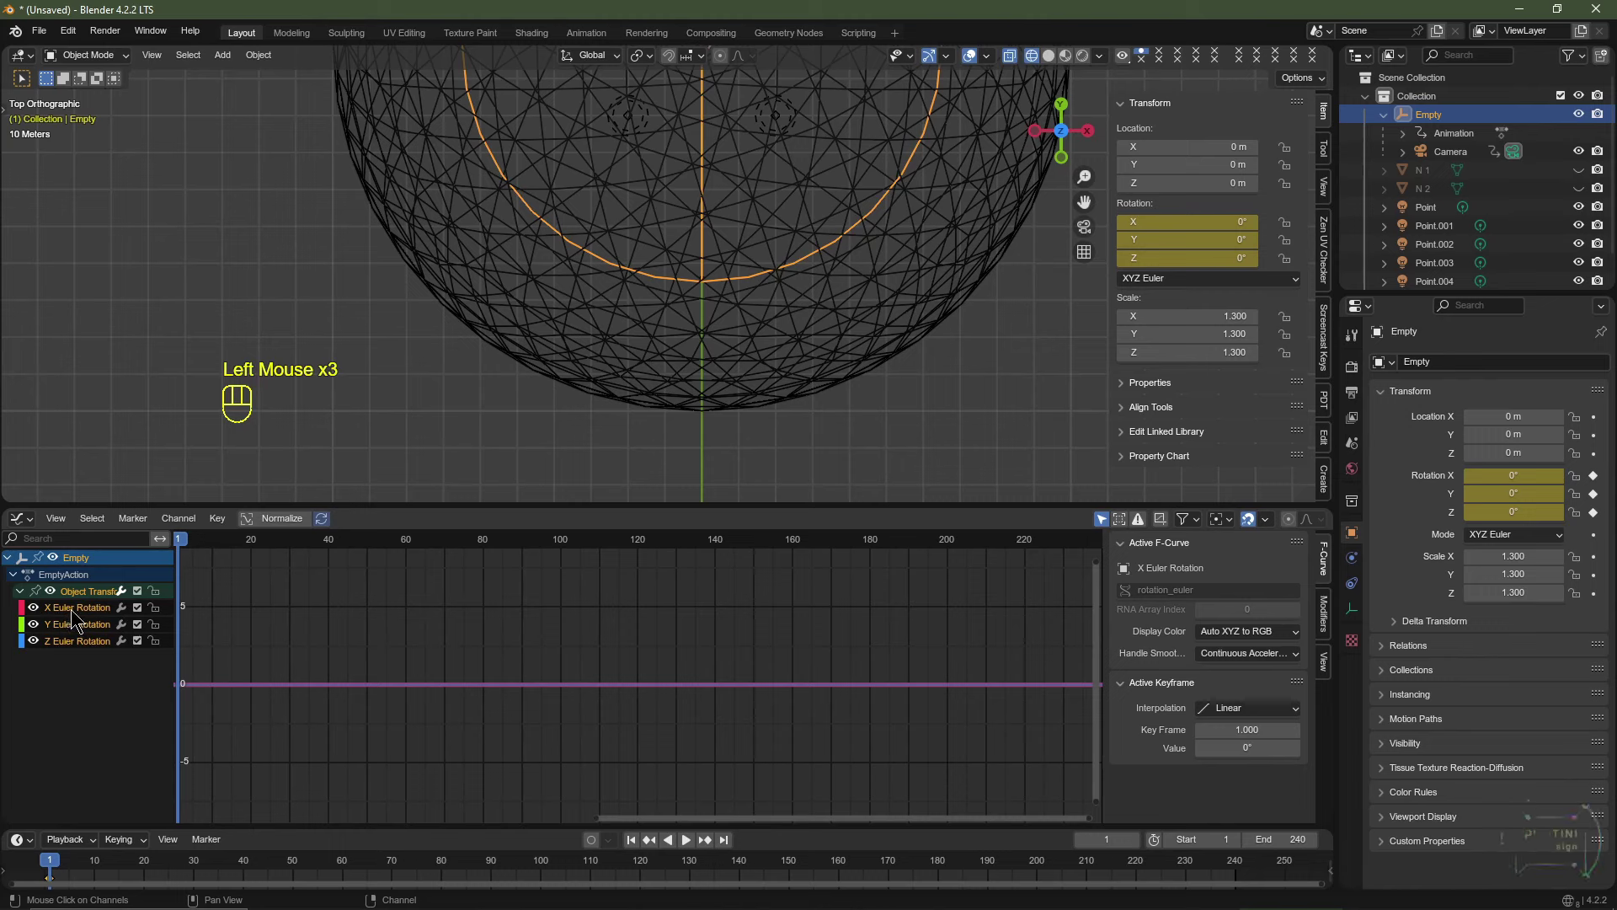
click(73, 610)
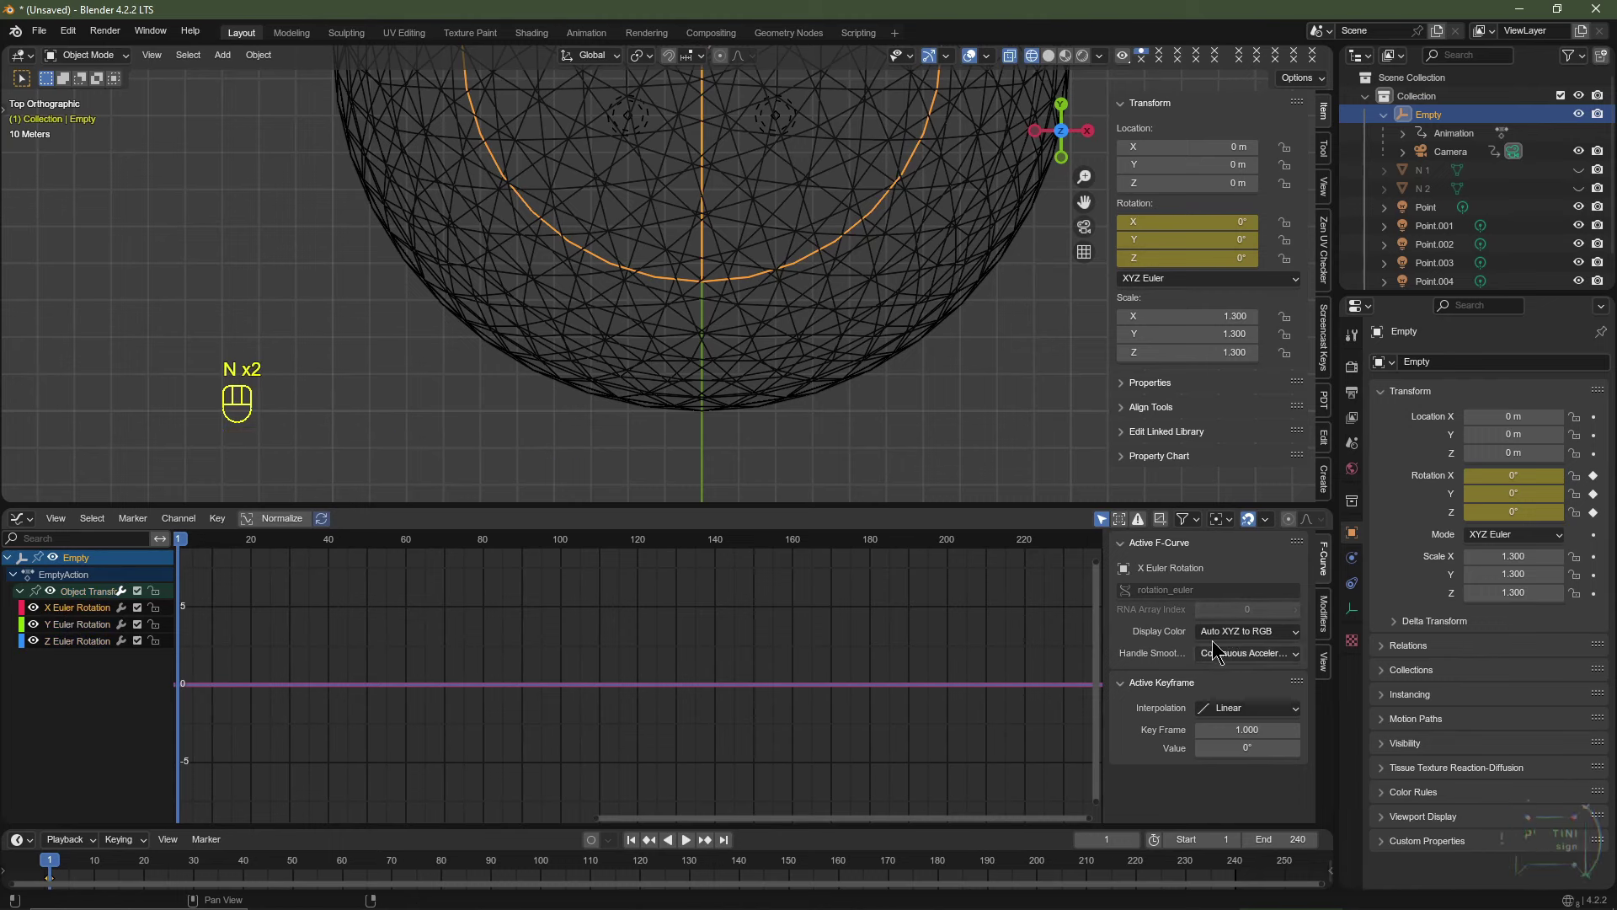
Add a Noise modifier to the X Euler Rotation curve and play the animation.
click(1322, 612)
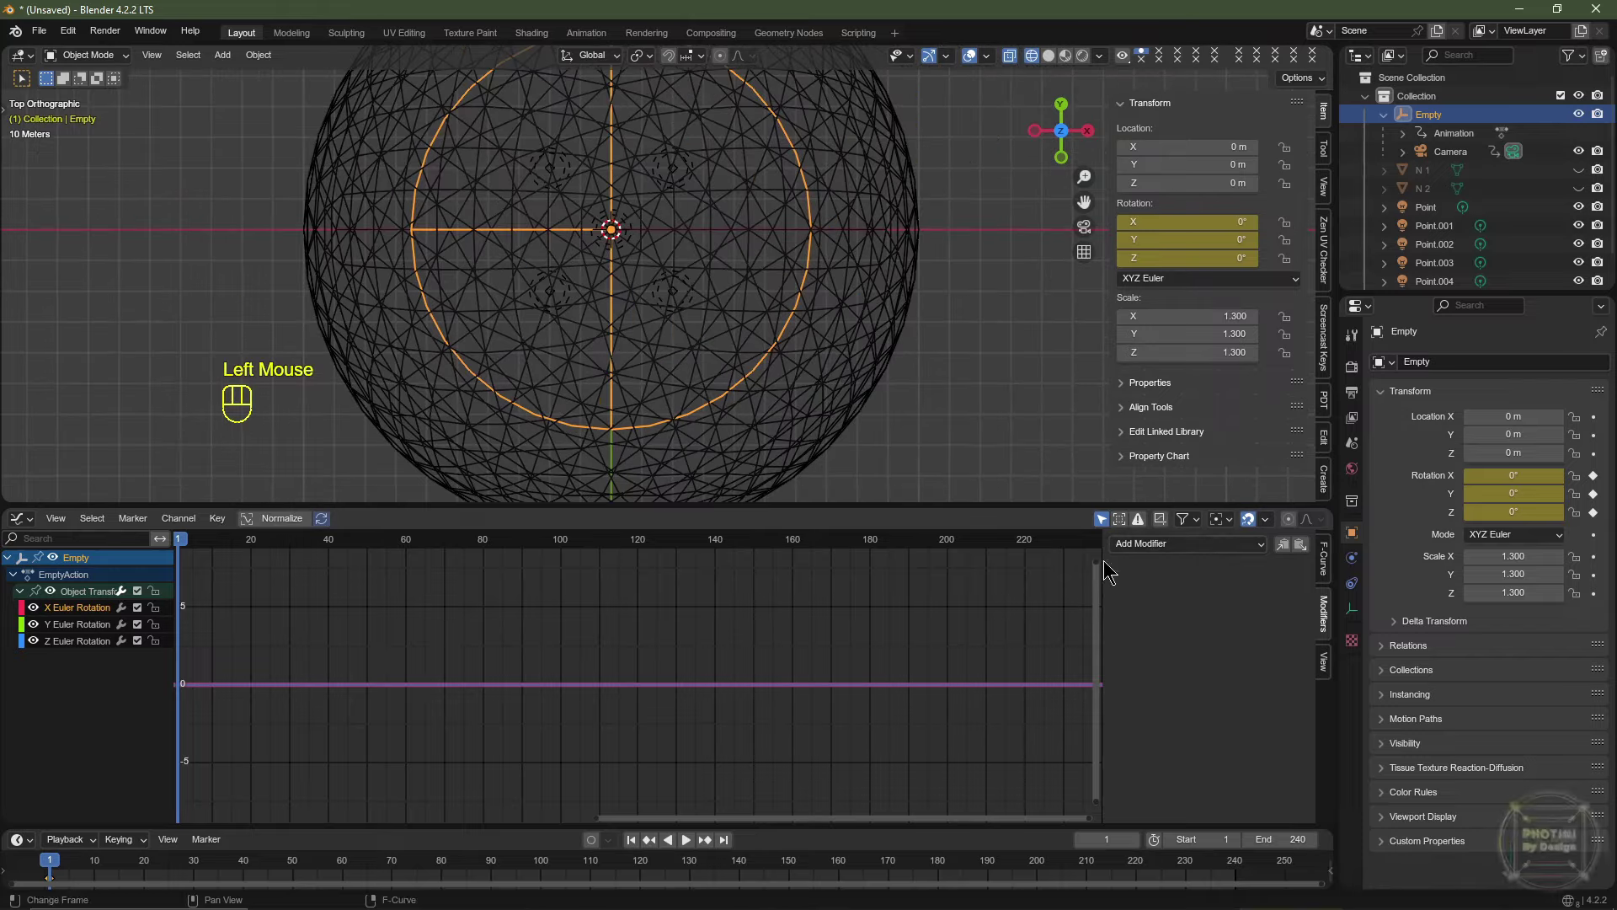
click(1171, 543)
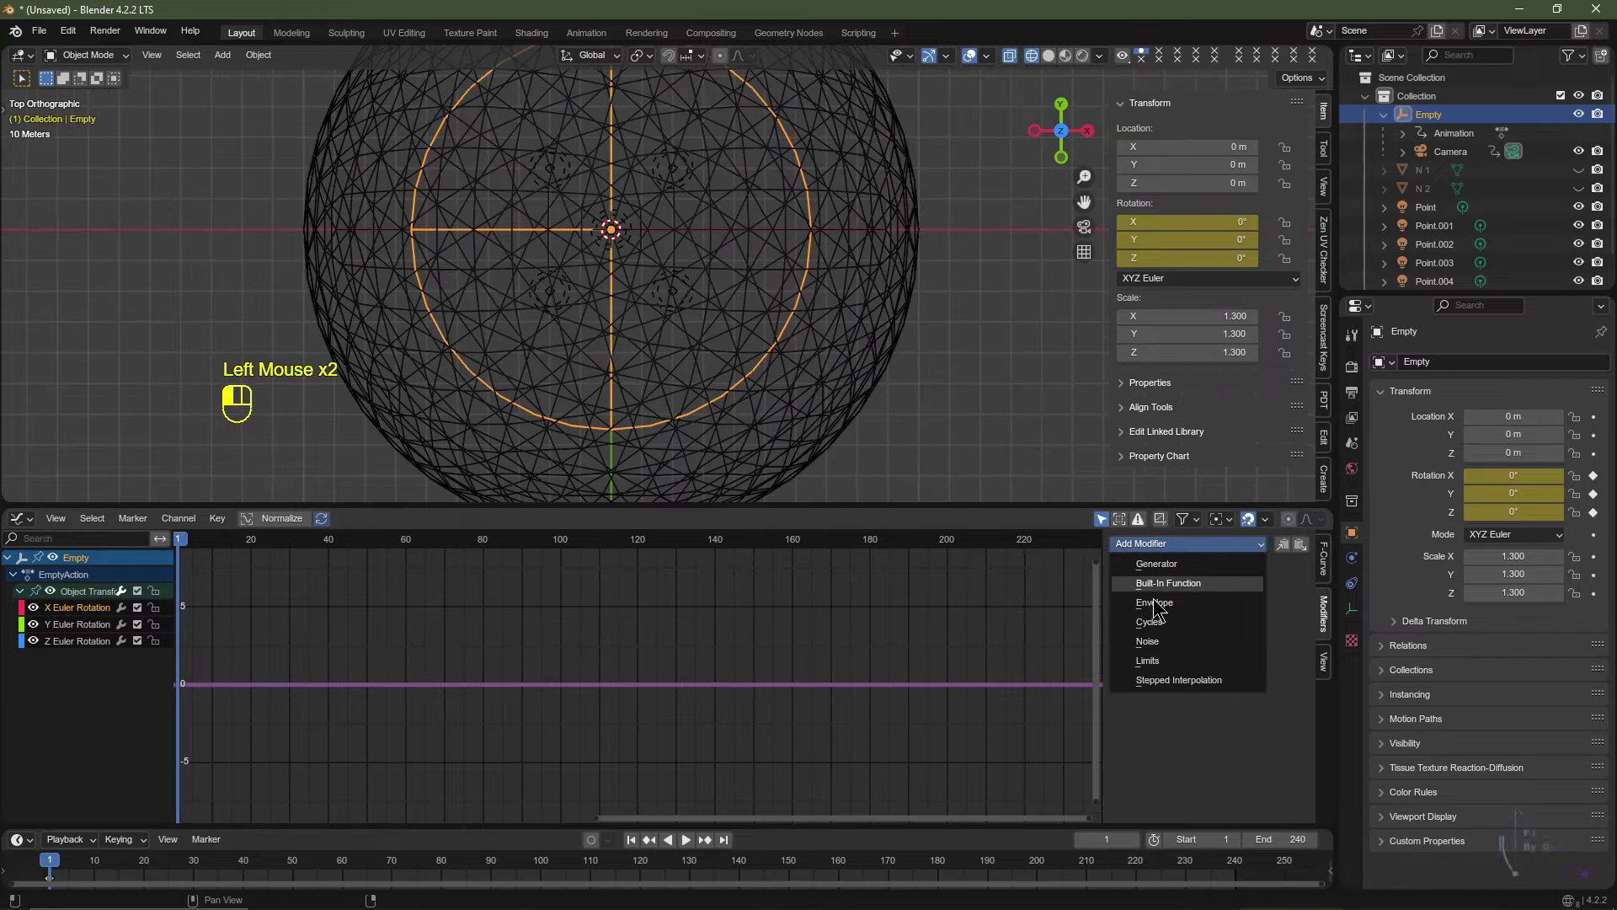
click(1166, 647)
key(space)
mouse_move(720, 257)
middle_down()
mouse_move(696, 299)
mouse_move(741, 260)
middle_up()
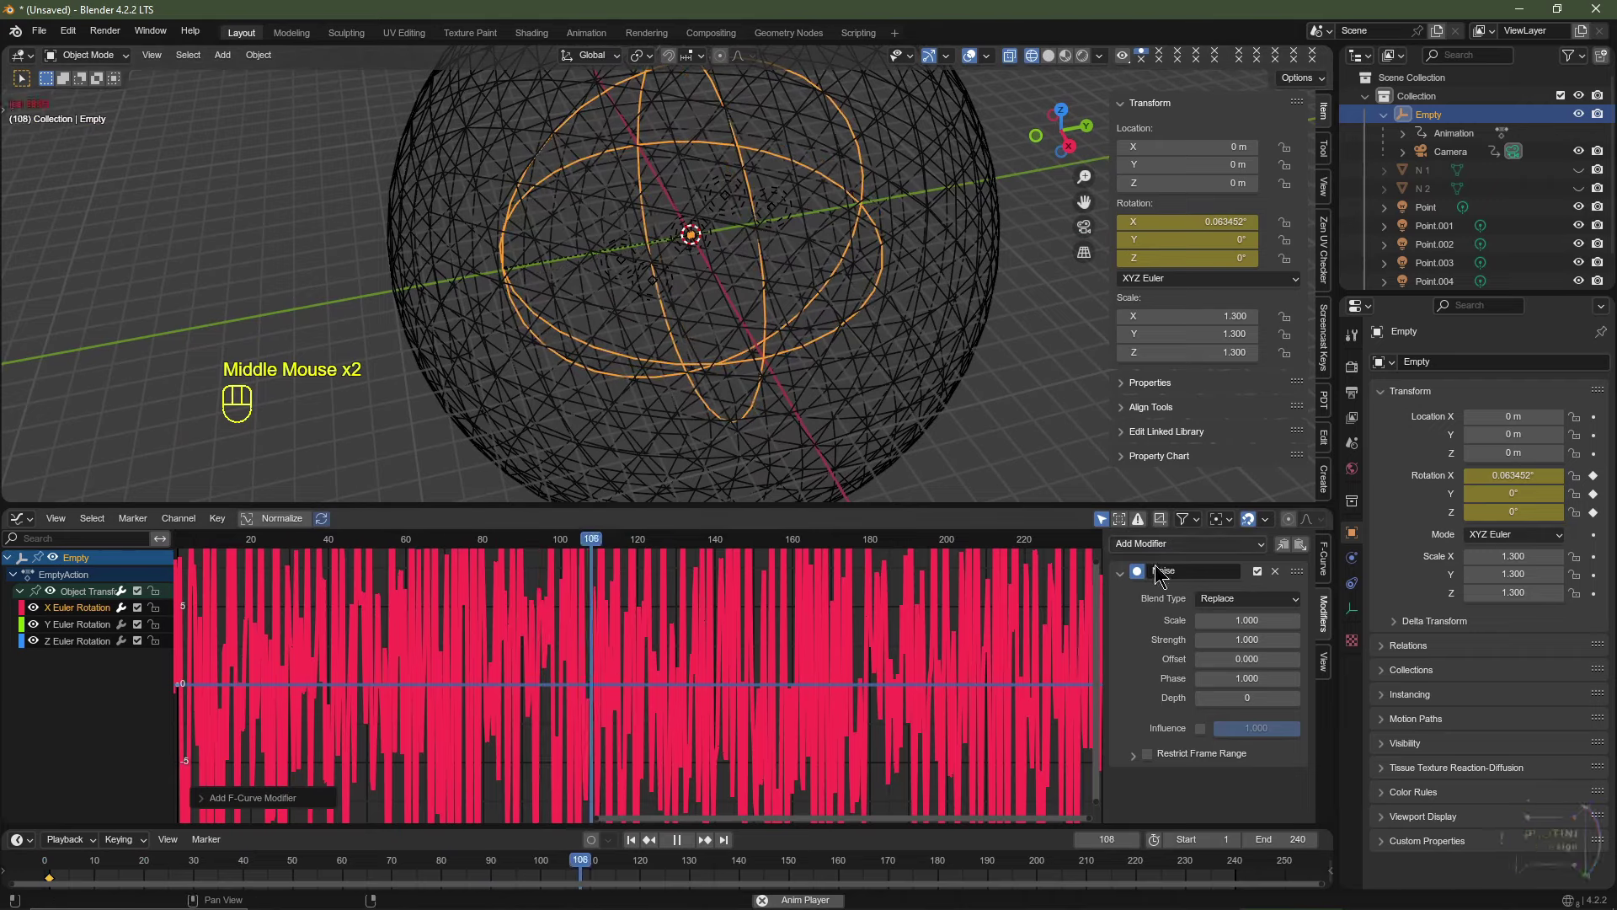
Try Noise modifier scales of 500 and 250 on the X Euler Rotation curve.
click(1239, 620)
text(5)
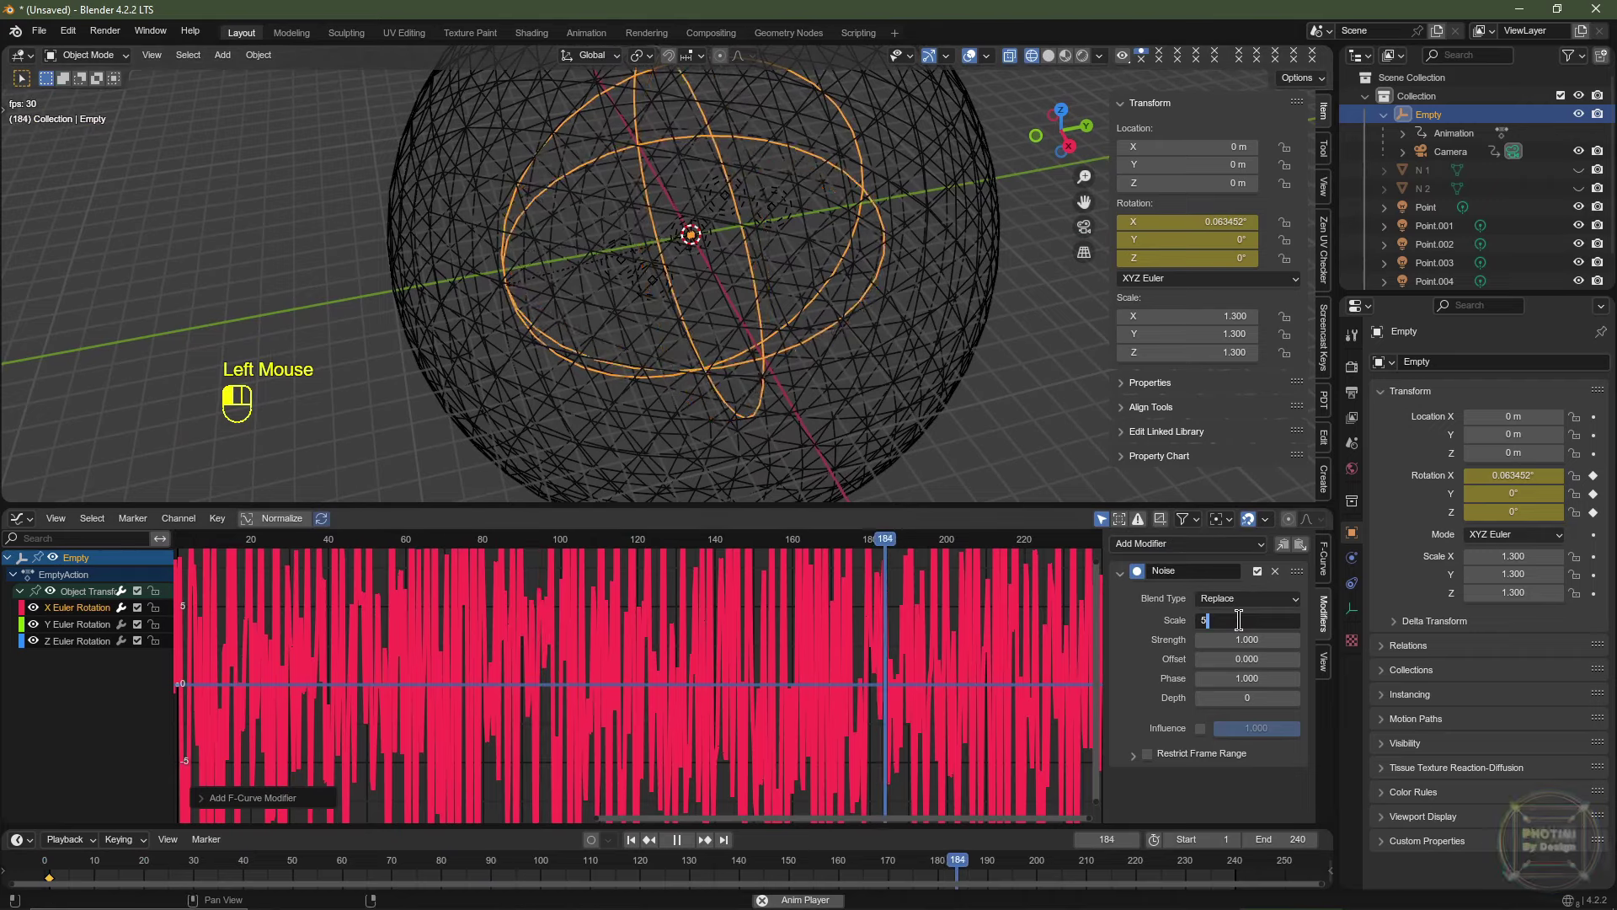
text(00)
key(Return)
click(1256, 615)
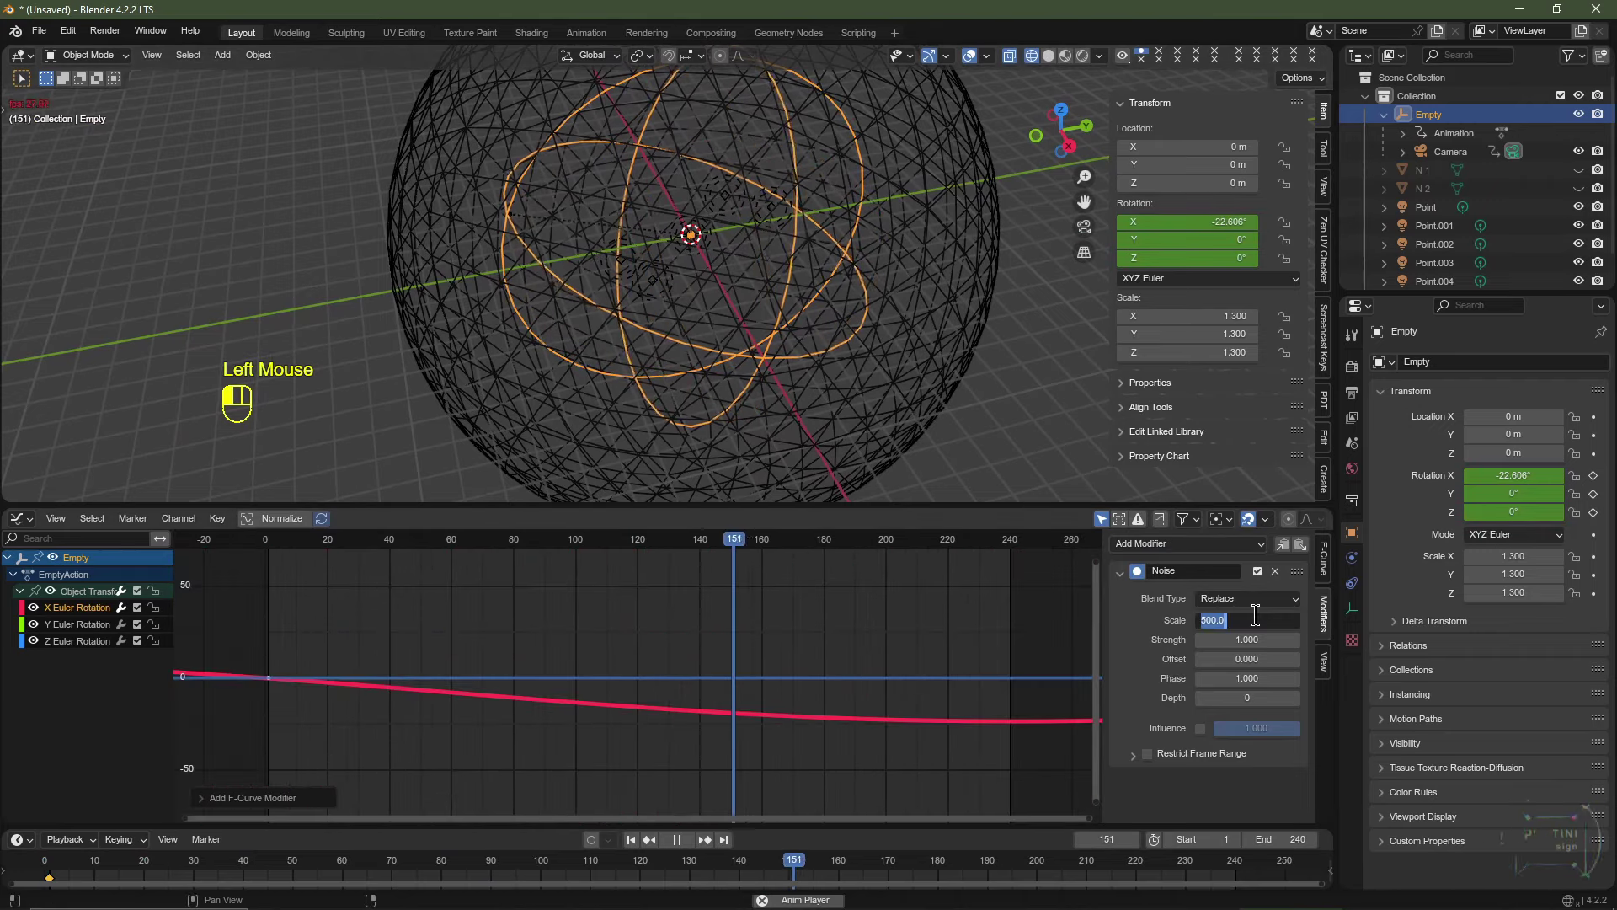
text(250)
key(Return)
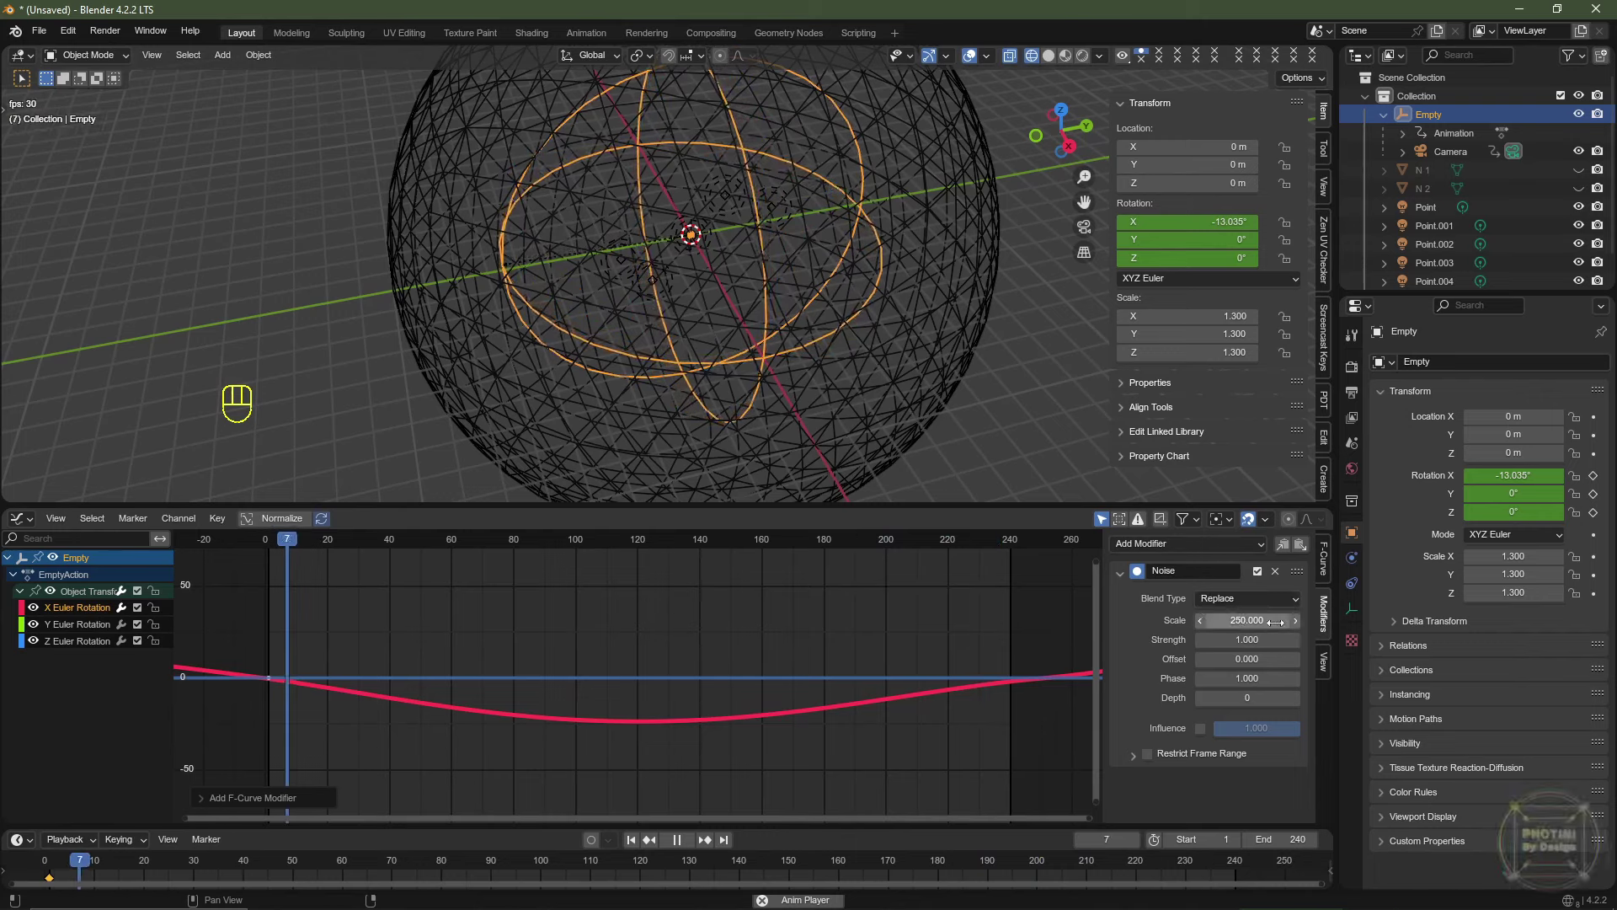
Set the Noise modifier's strength to 10 and preview the motion through the camera.
click(1251, 641)
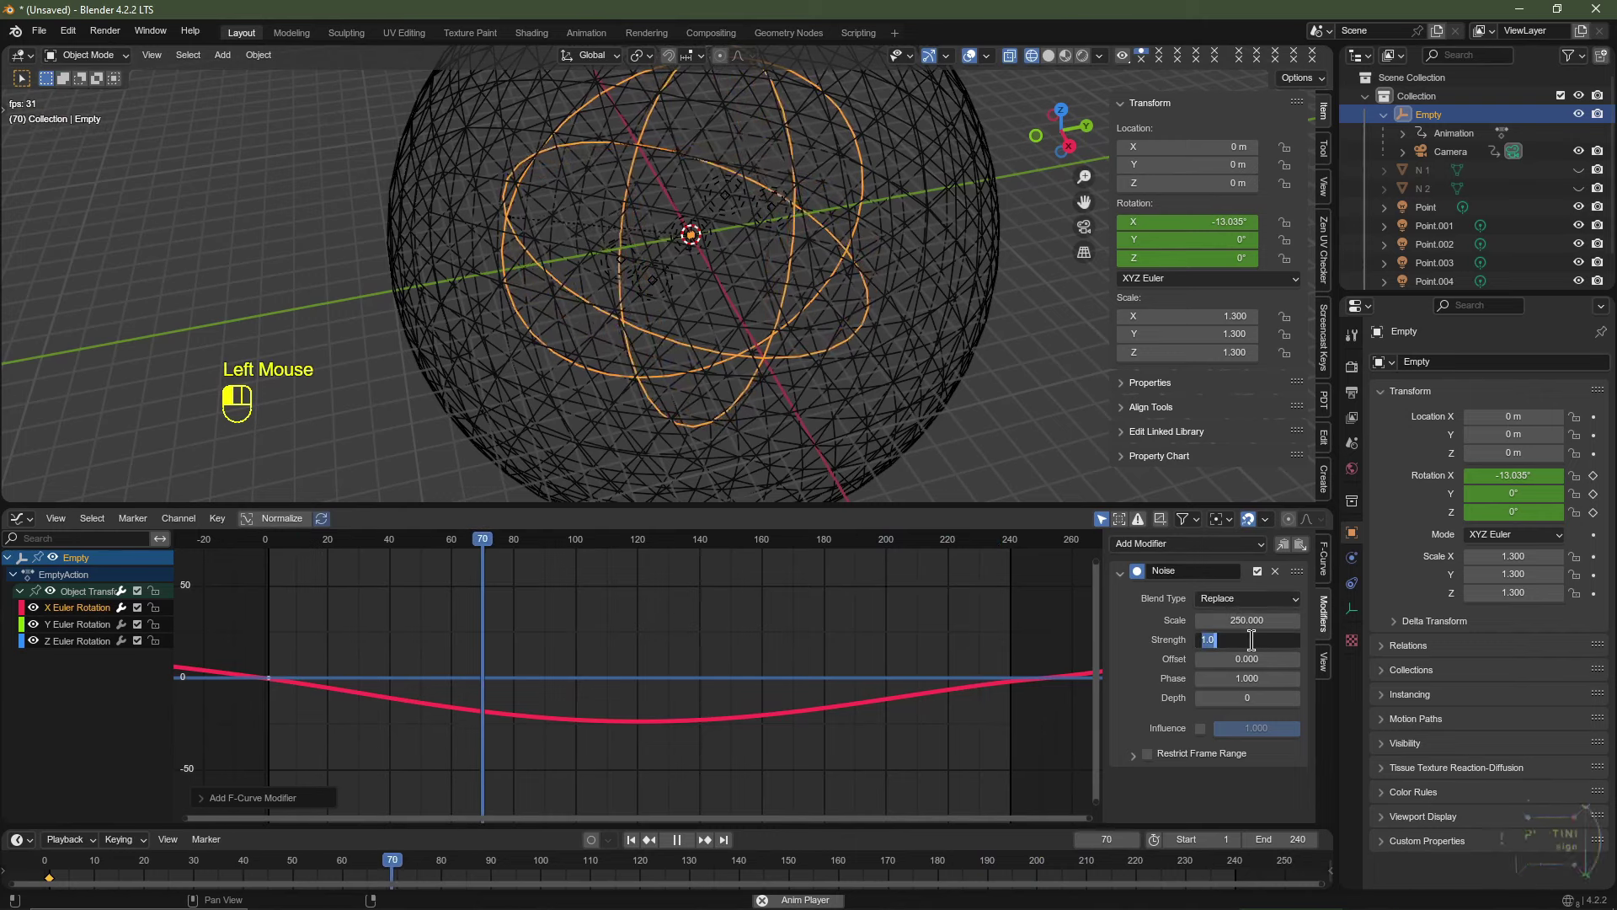
text(10)
key(Return)
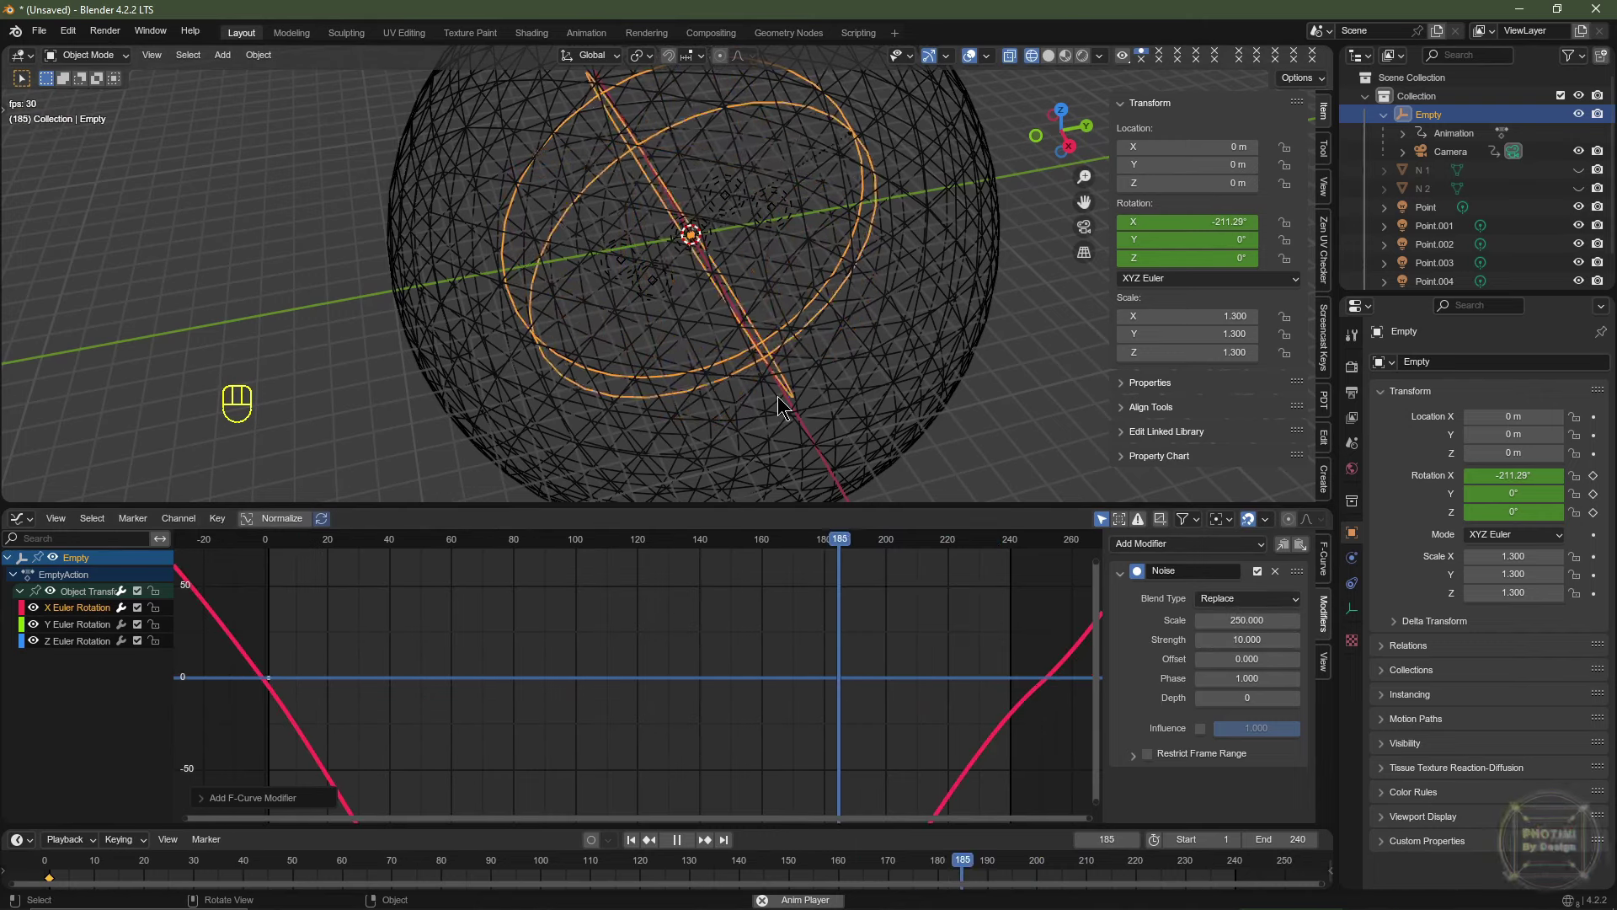
key(KP_0)
scroll(773, 378, up, 2)
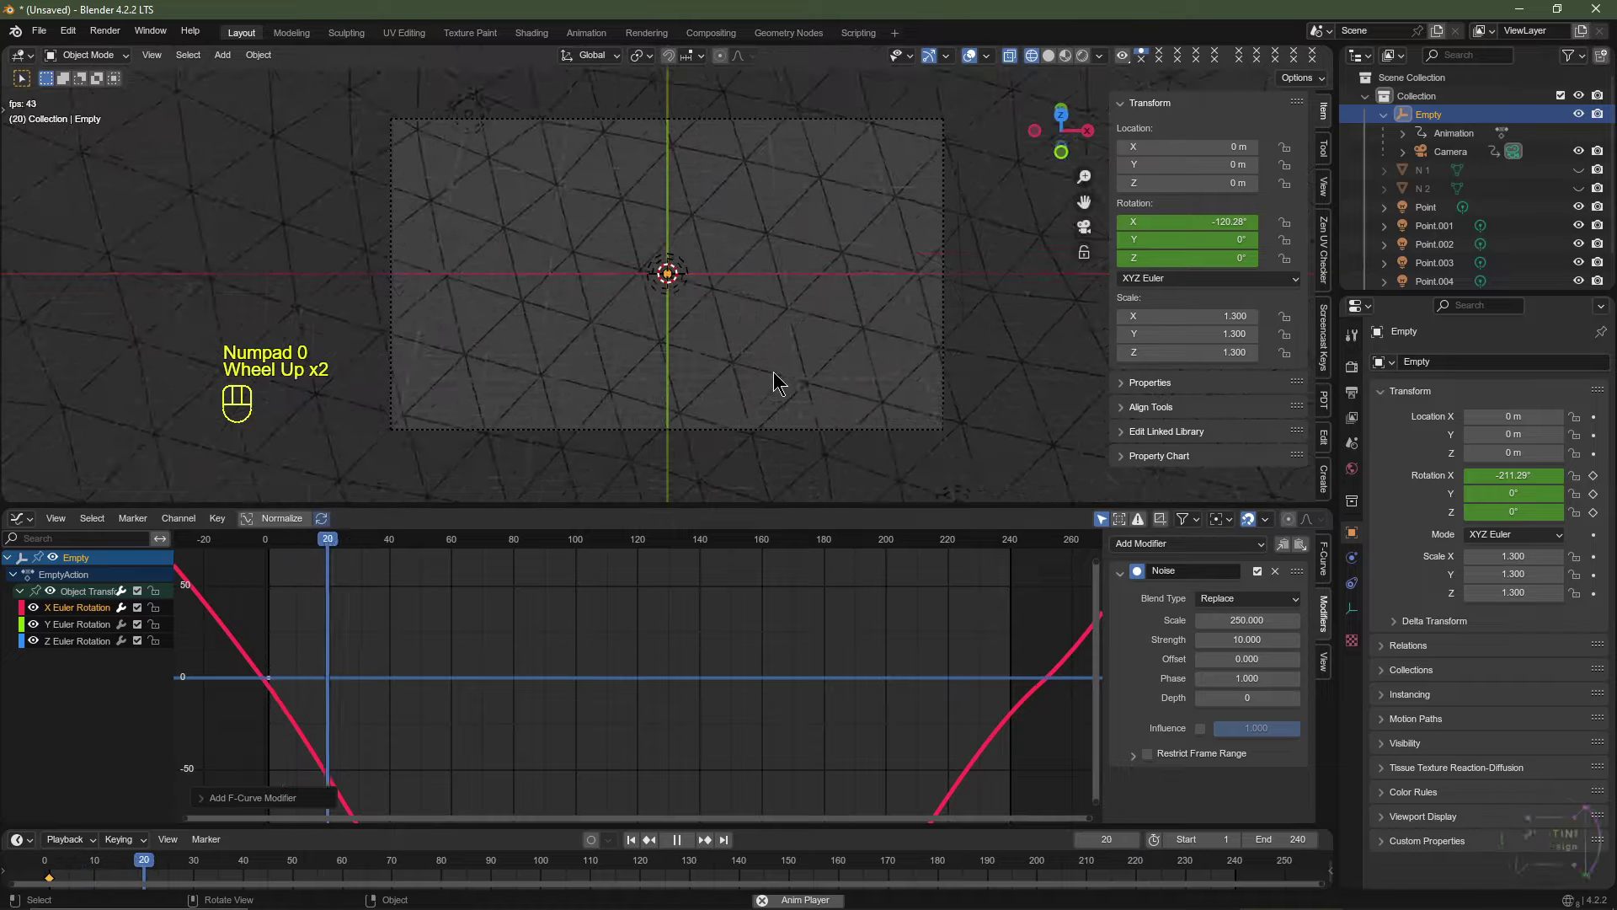
Set the X rotation Noise modifier's scale to 500 and stop the playback.
click(1247, 620)
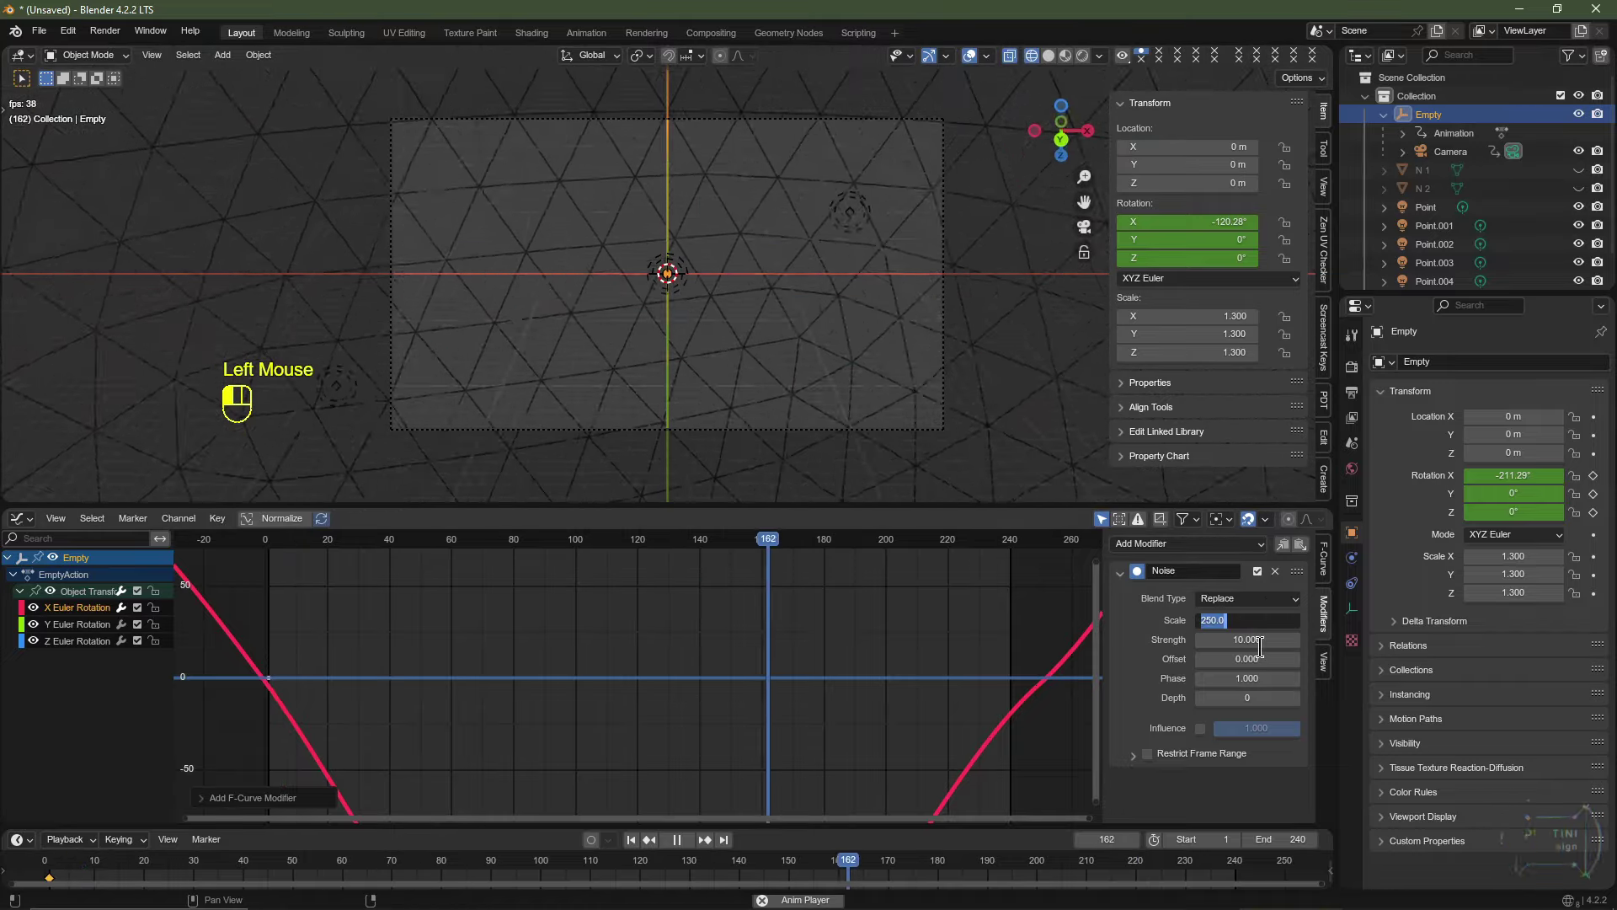
text(500)
key(Return)
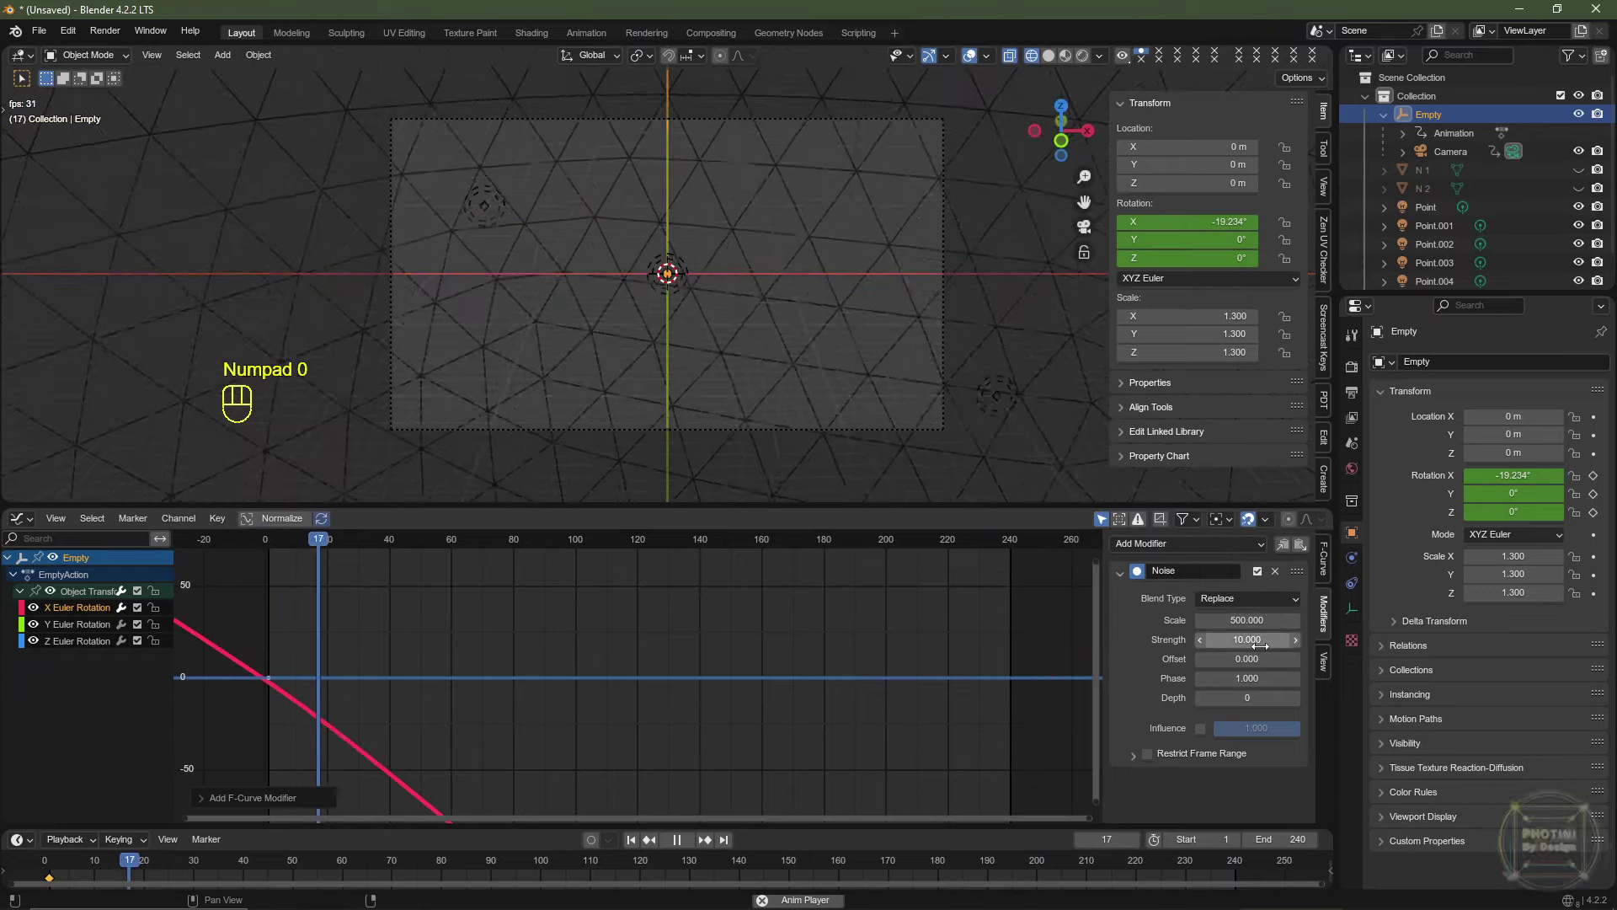
key(ctrl+z)
scroll(1167, 792, up, 3)
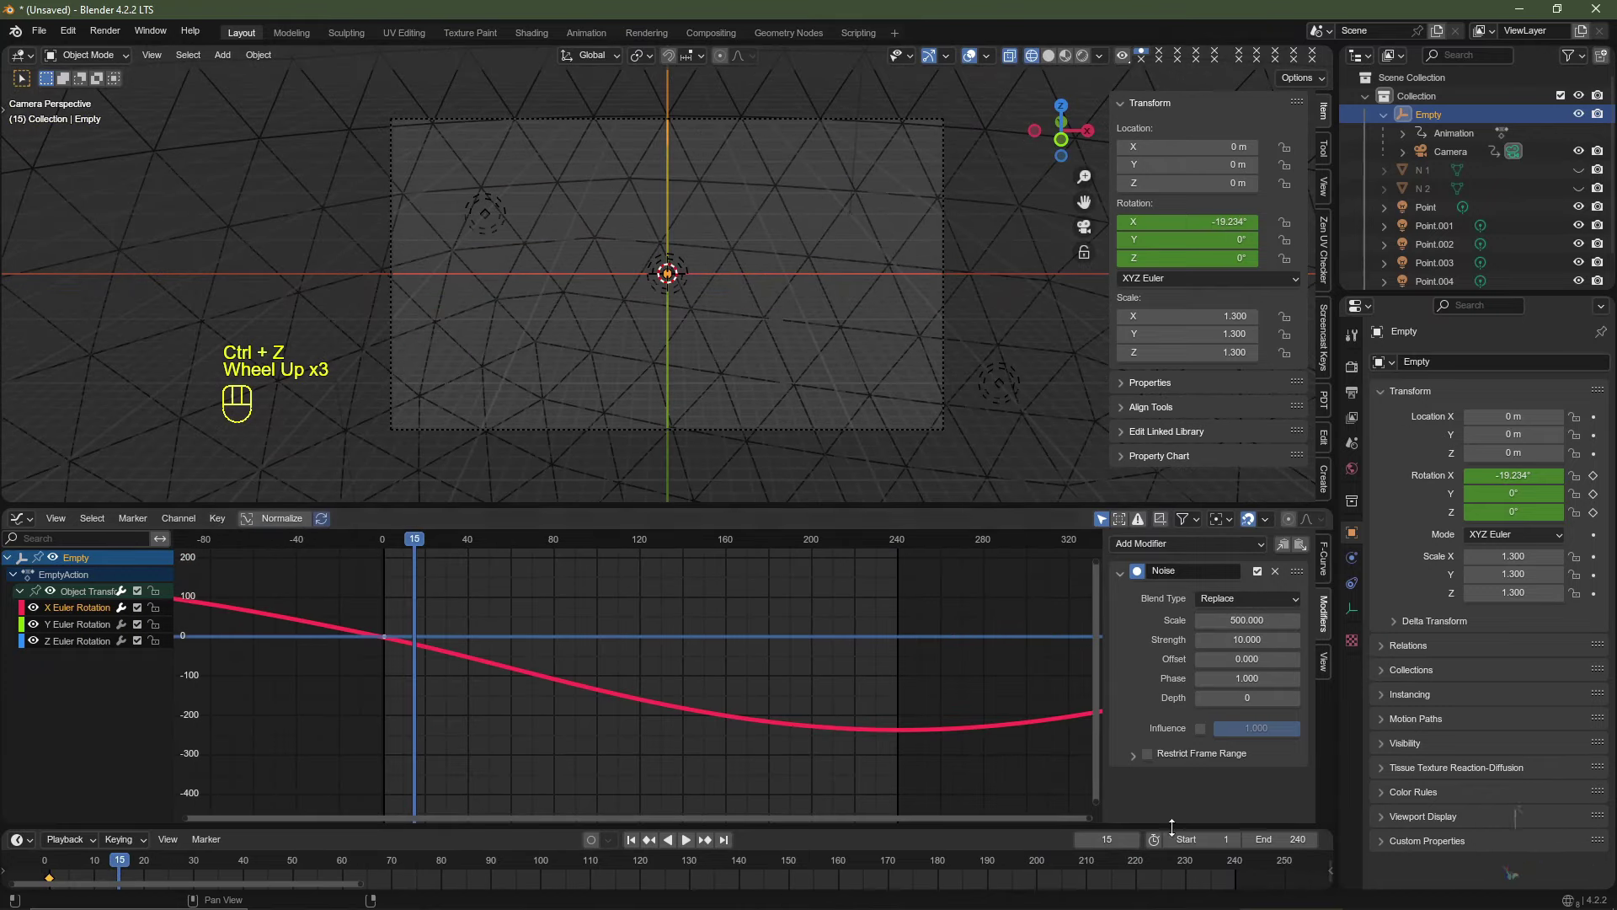
Set the scene's end frame to 960 and show the whole X rotation curve in the graph.
click(1287, 839)
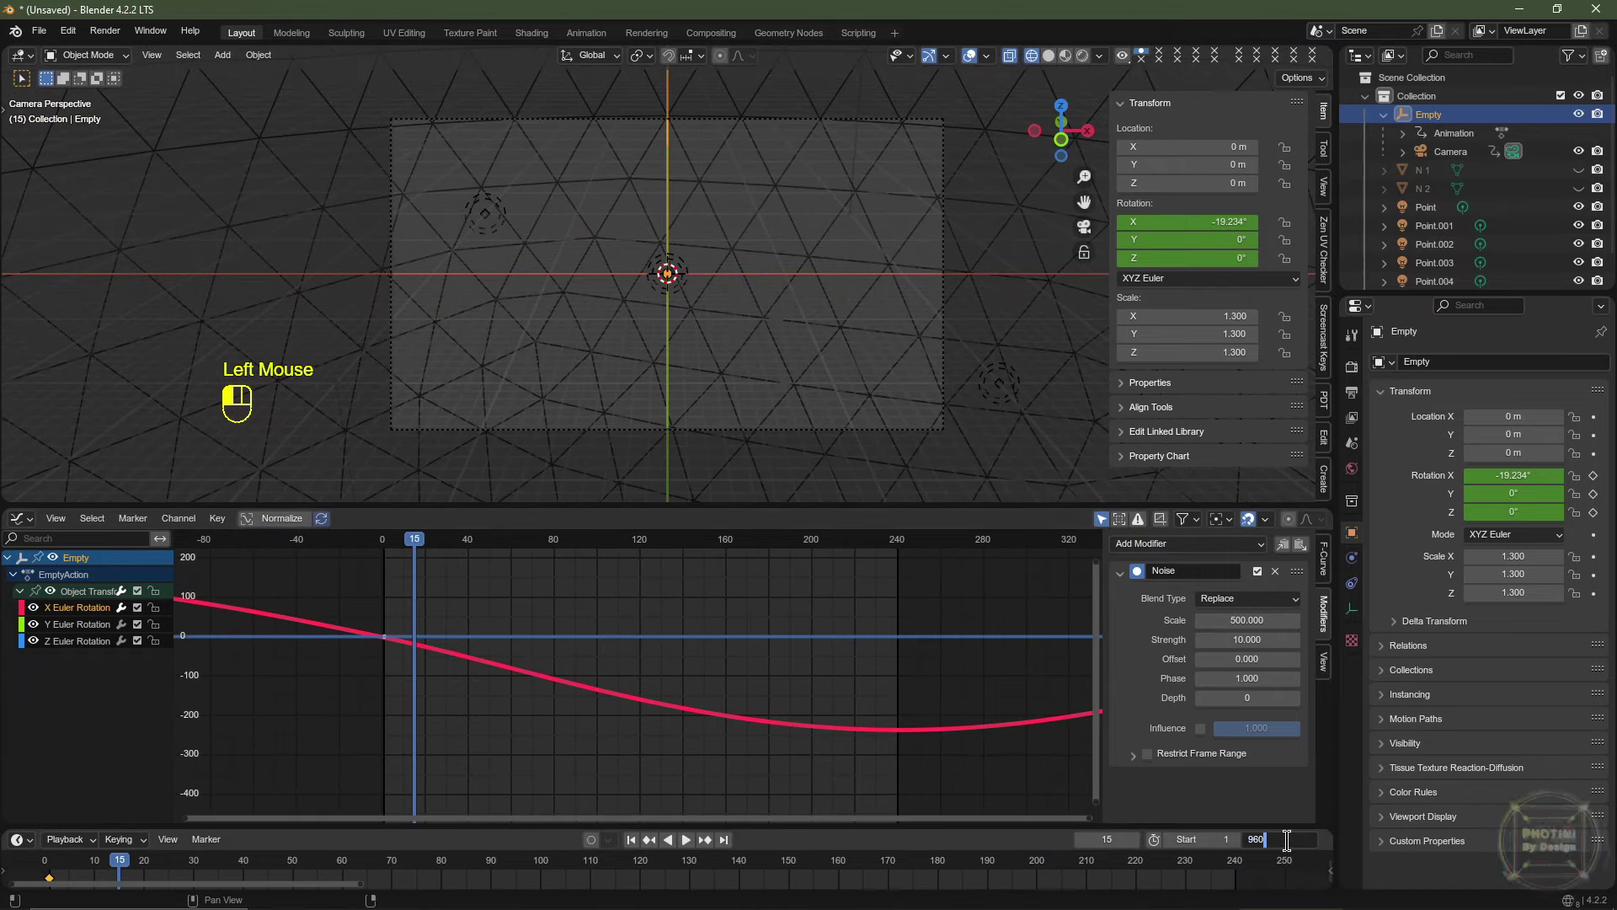
text(960)
key(Return)
scroll(932, 704, down, 7)
ctrl+middle_drag(927, 707, 690, 723)
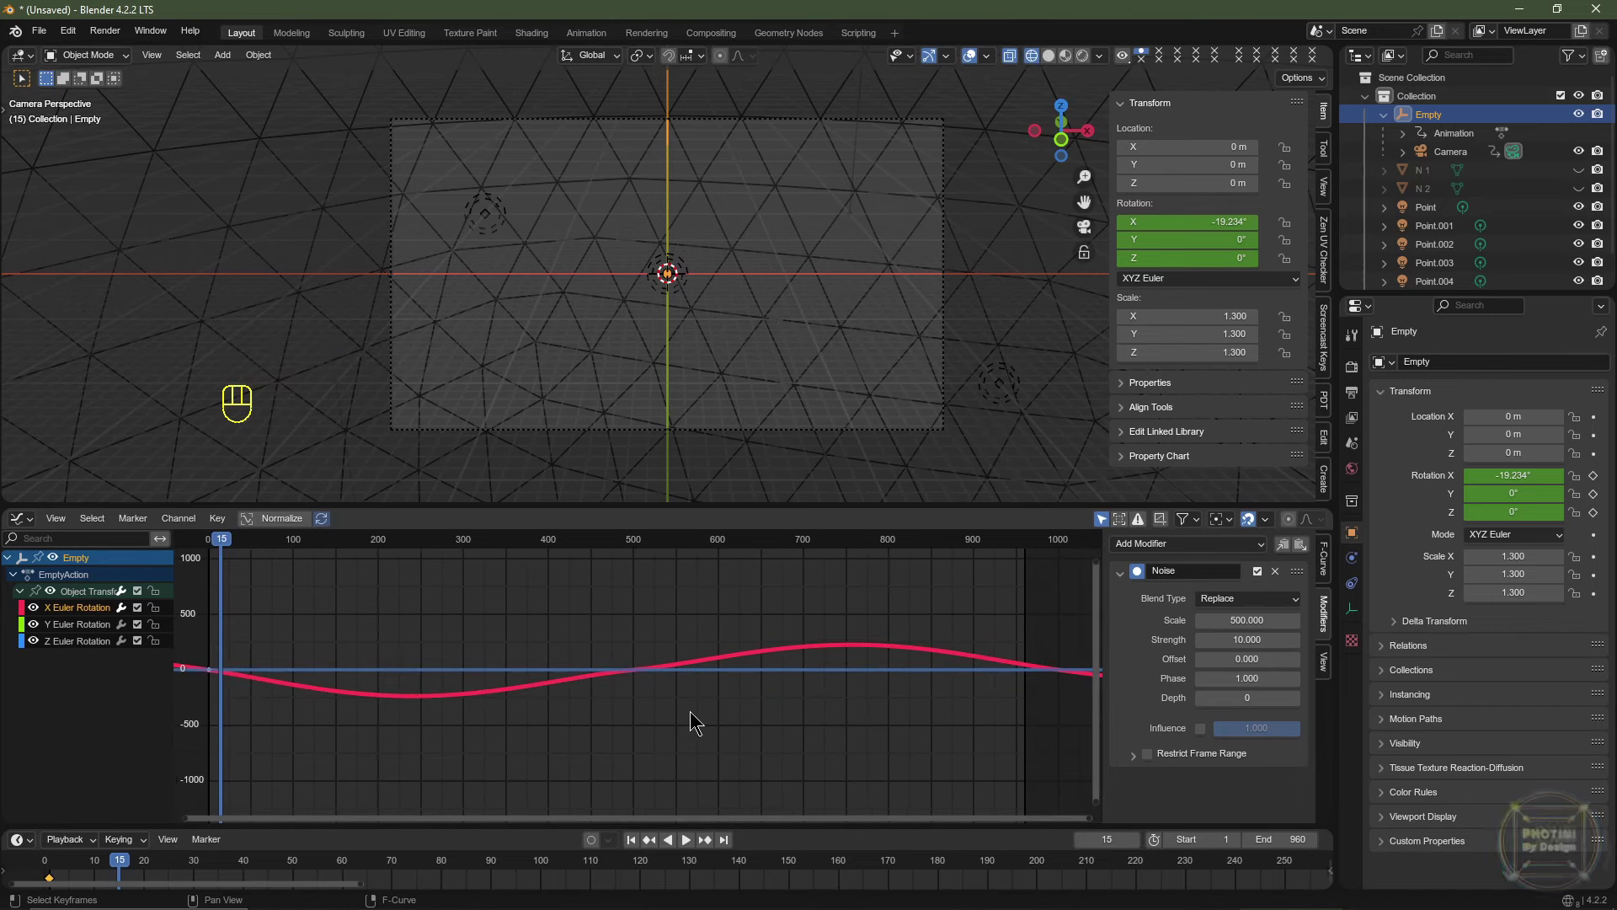
Restrict the X rotation Noise modifier's frame range to start at 1 and end at 960.
click(1147, 754)
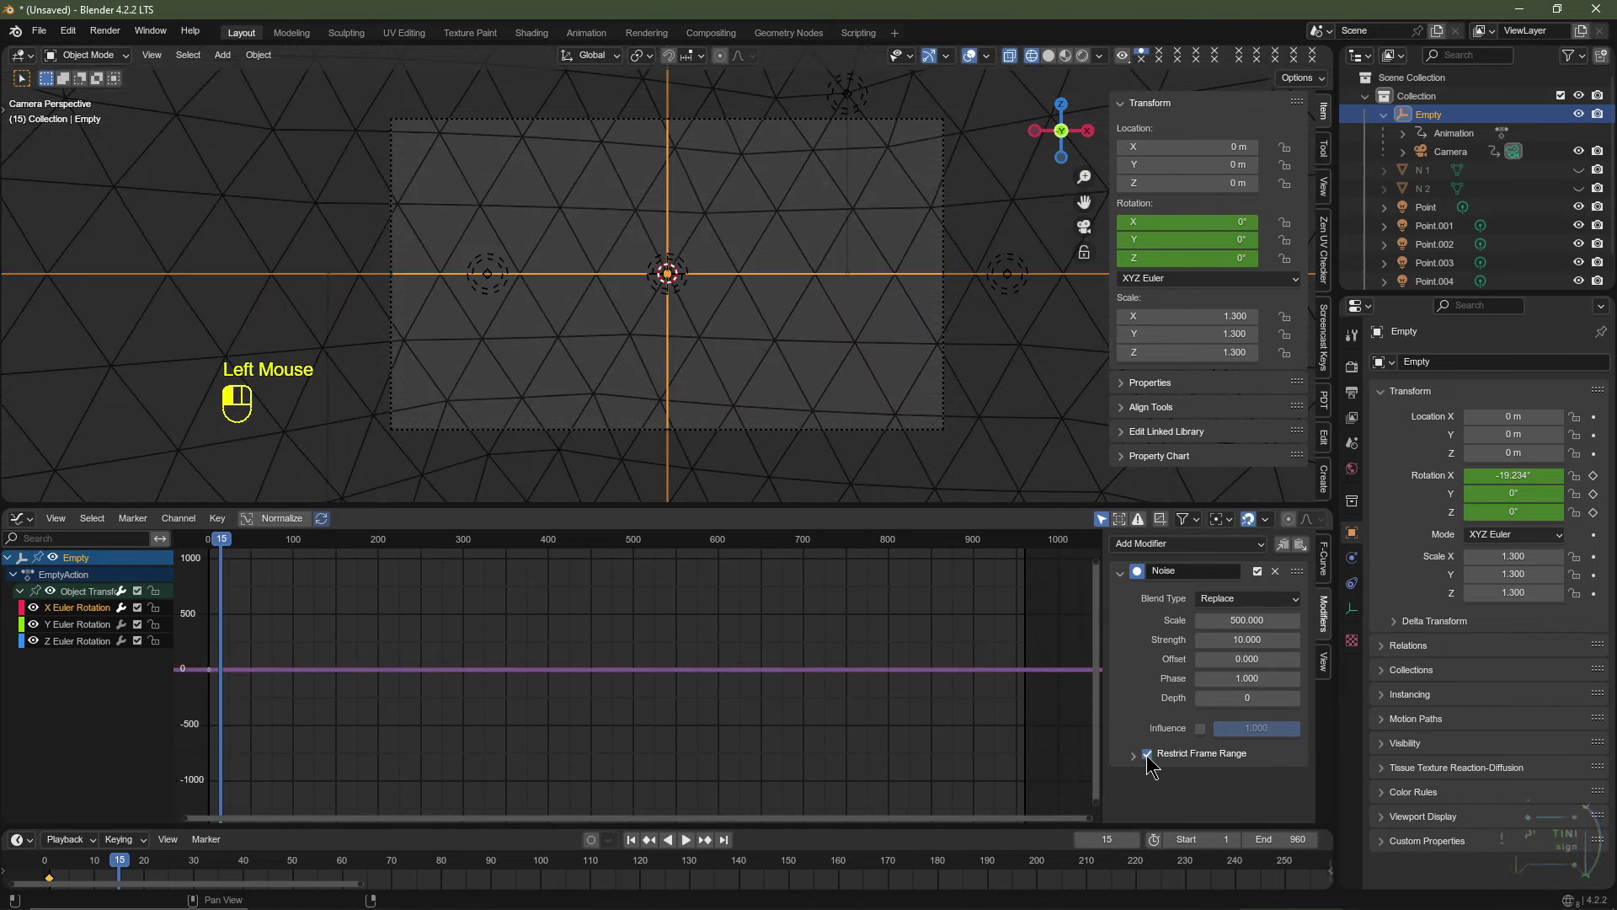
click(1134, 754)
scroll(1201, 731, down, 2)
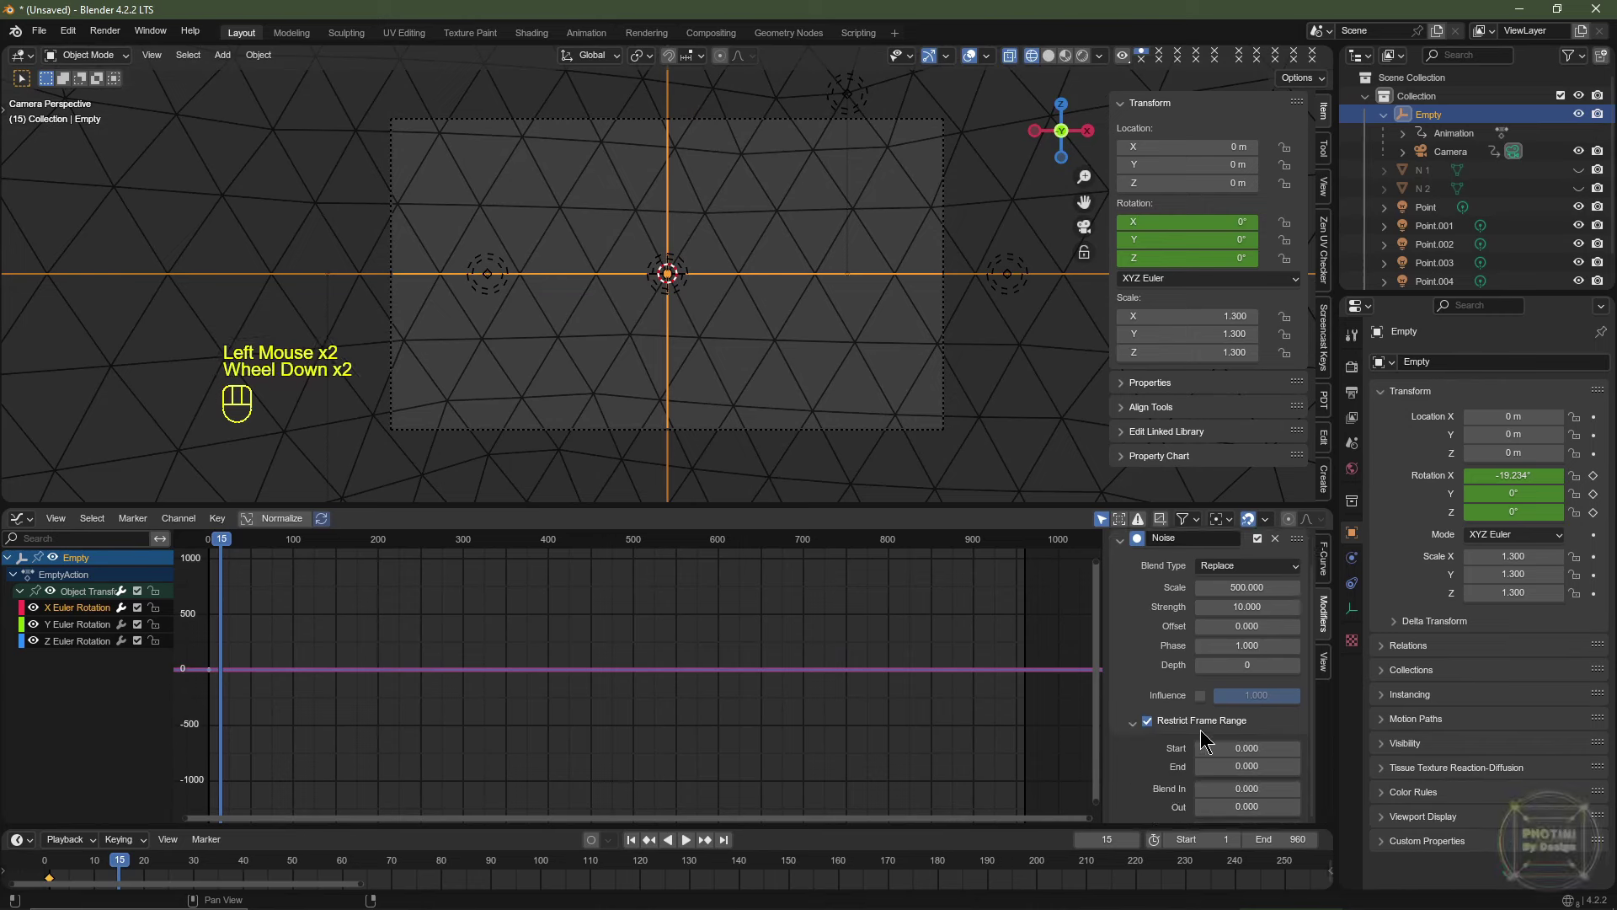
click(1250, 748)
text(1)
key(Tab)
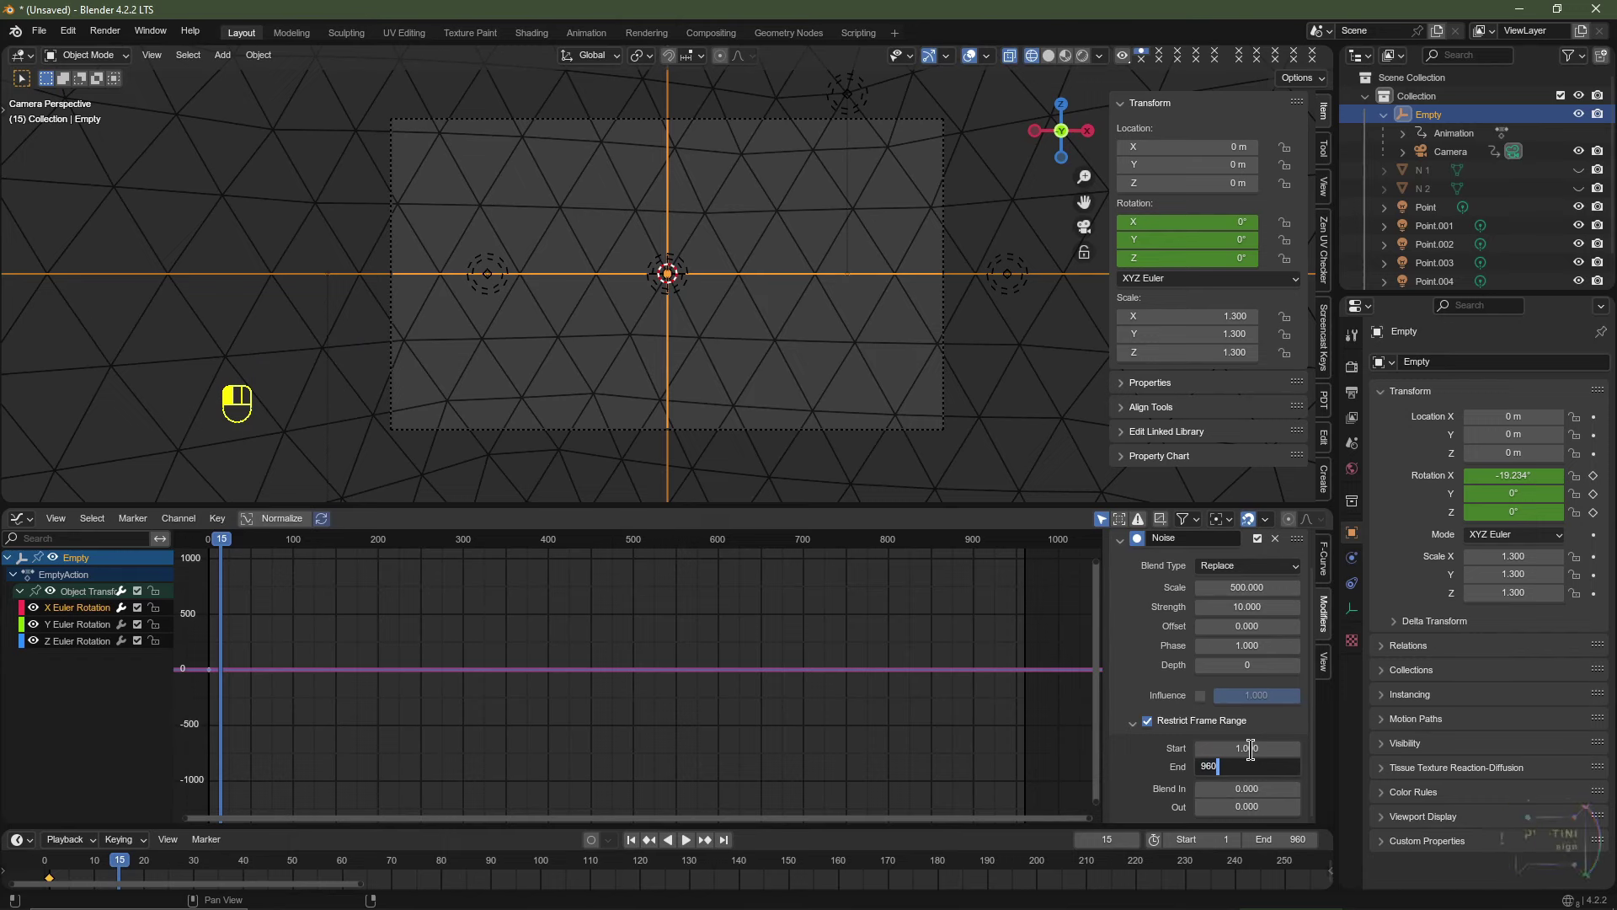
key(Tab)
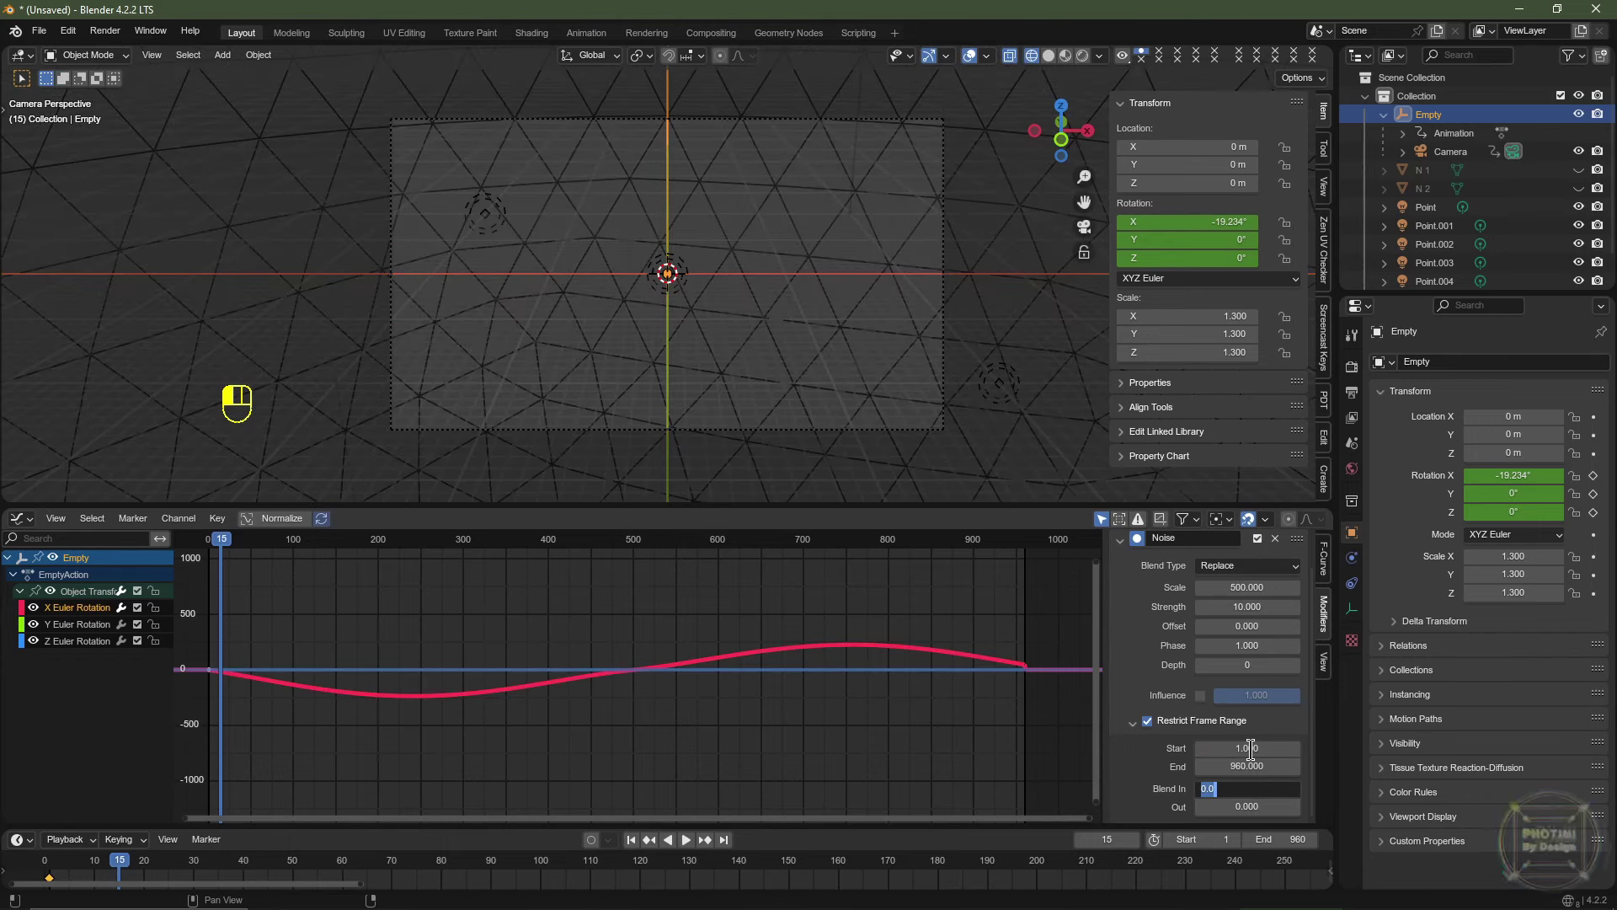
Set the X rotation Noise modifier's blend in and blend out to 120 and its scale to 250.
key(Tab)
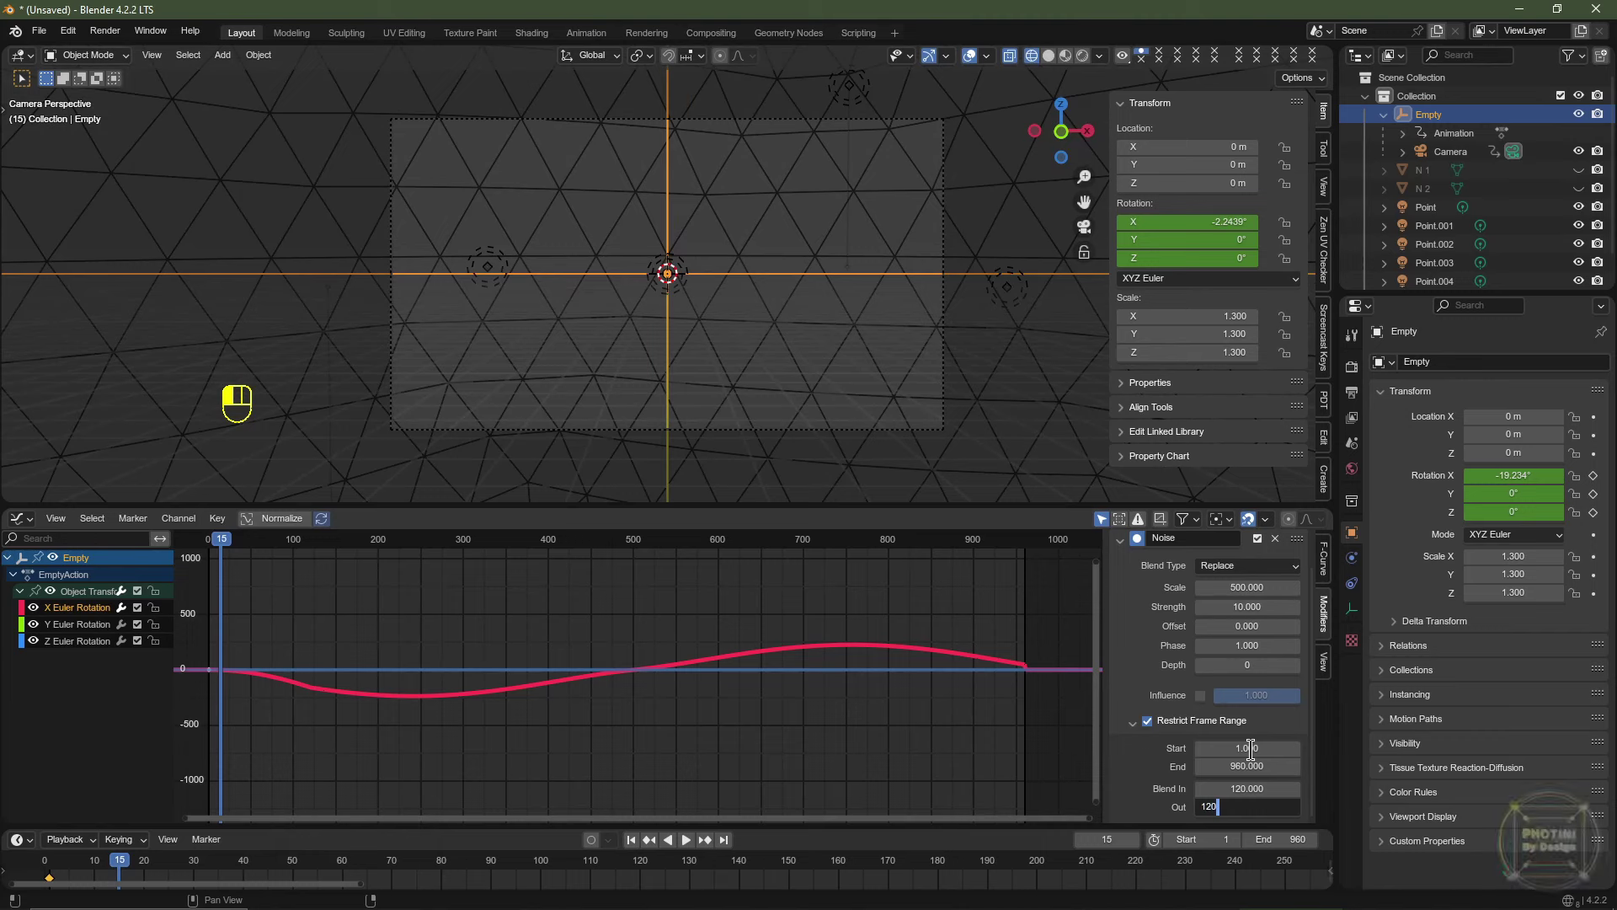
key(Return)
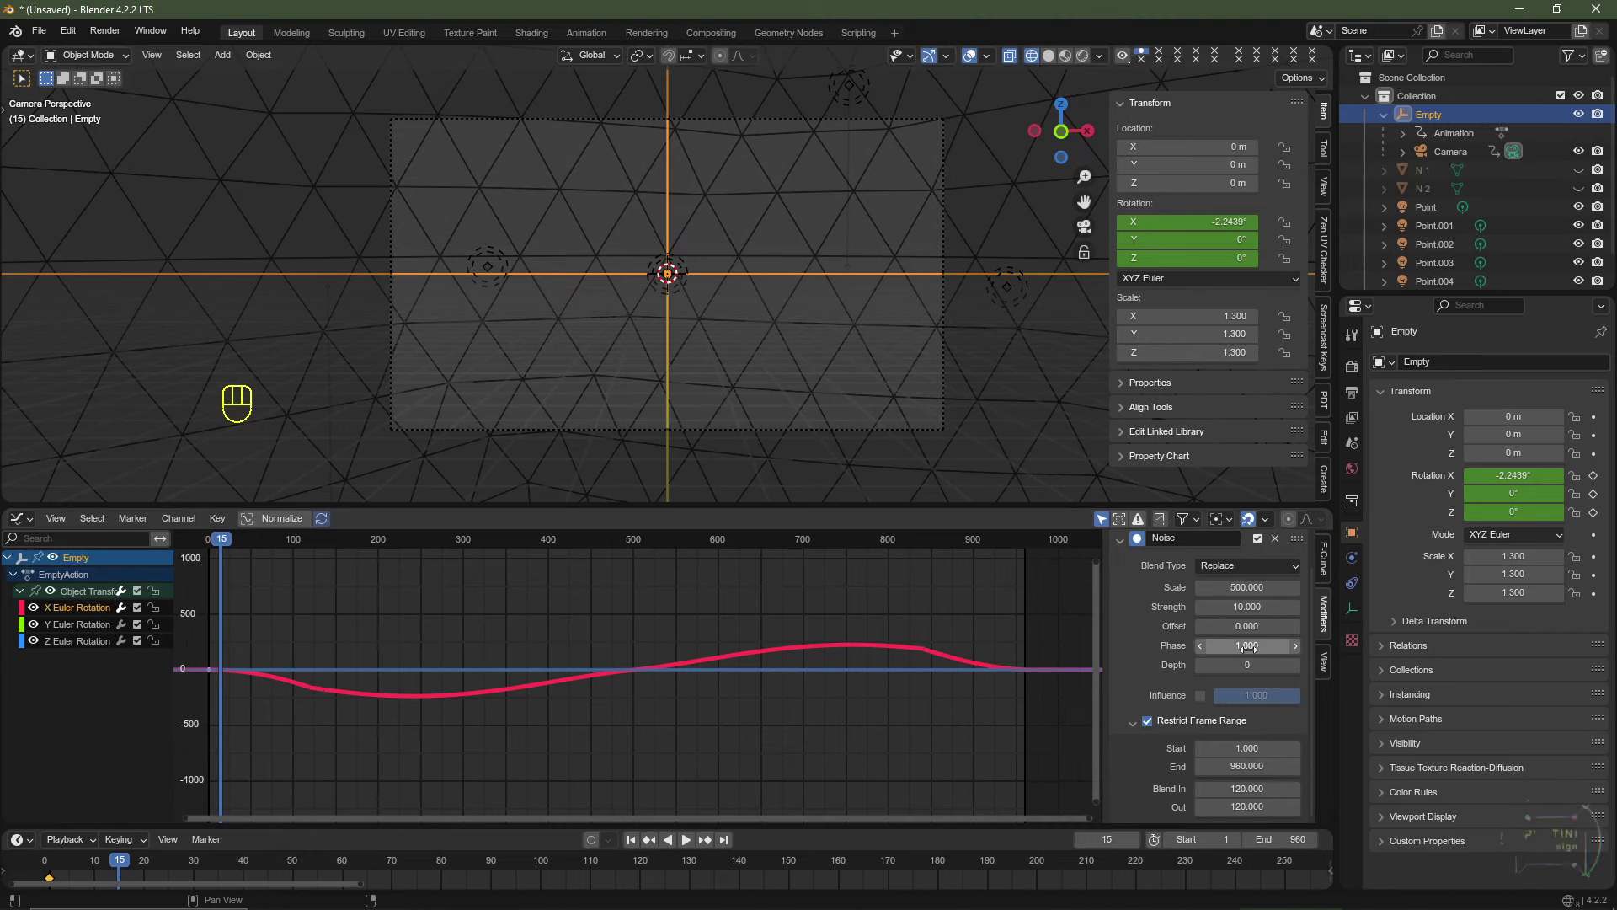
scroll(1213, 658, up, 1)
click(1235, 621)
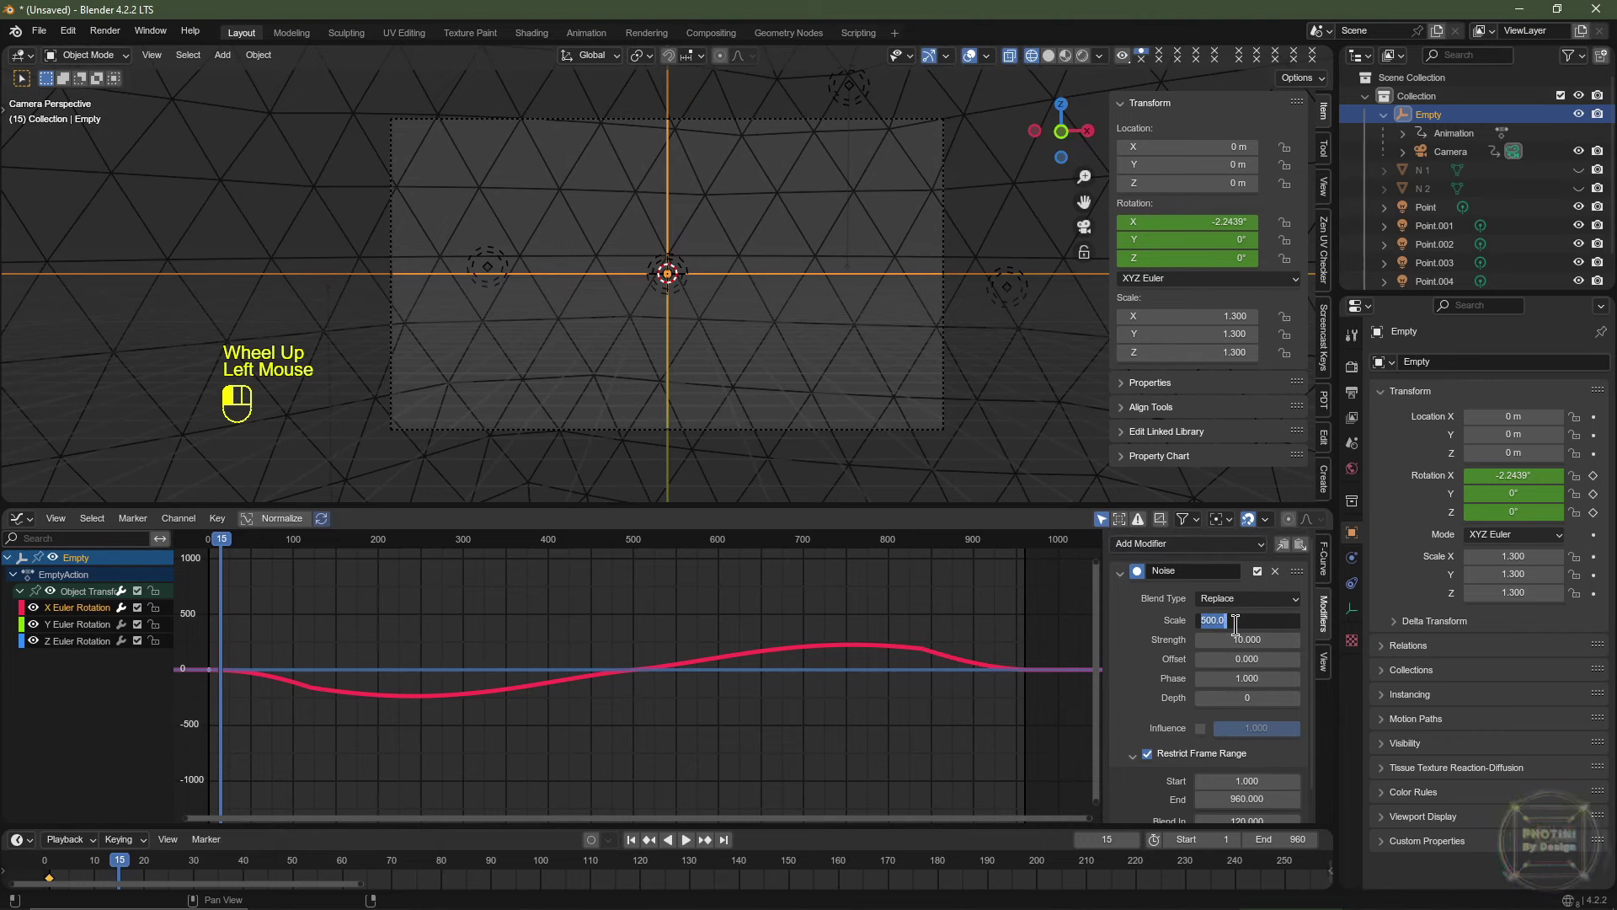
text(250)
key(Return)
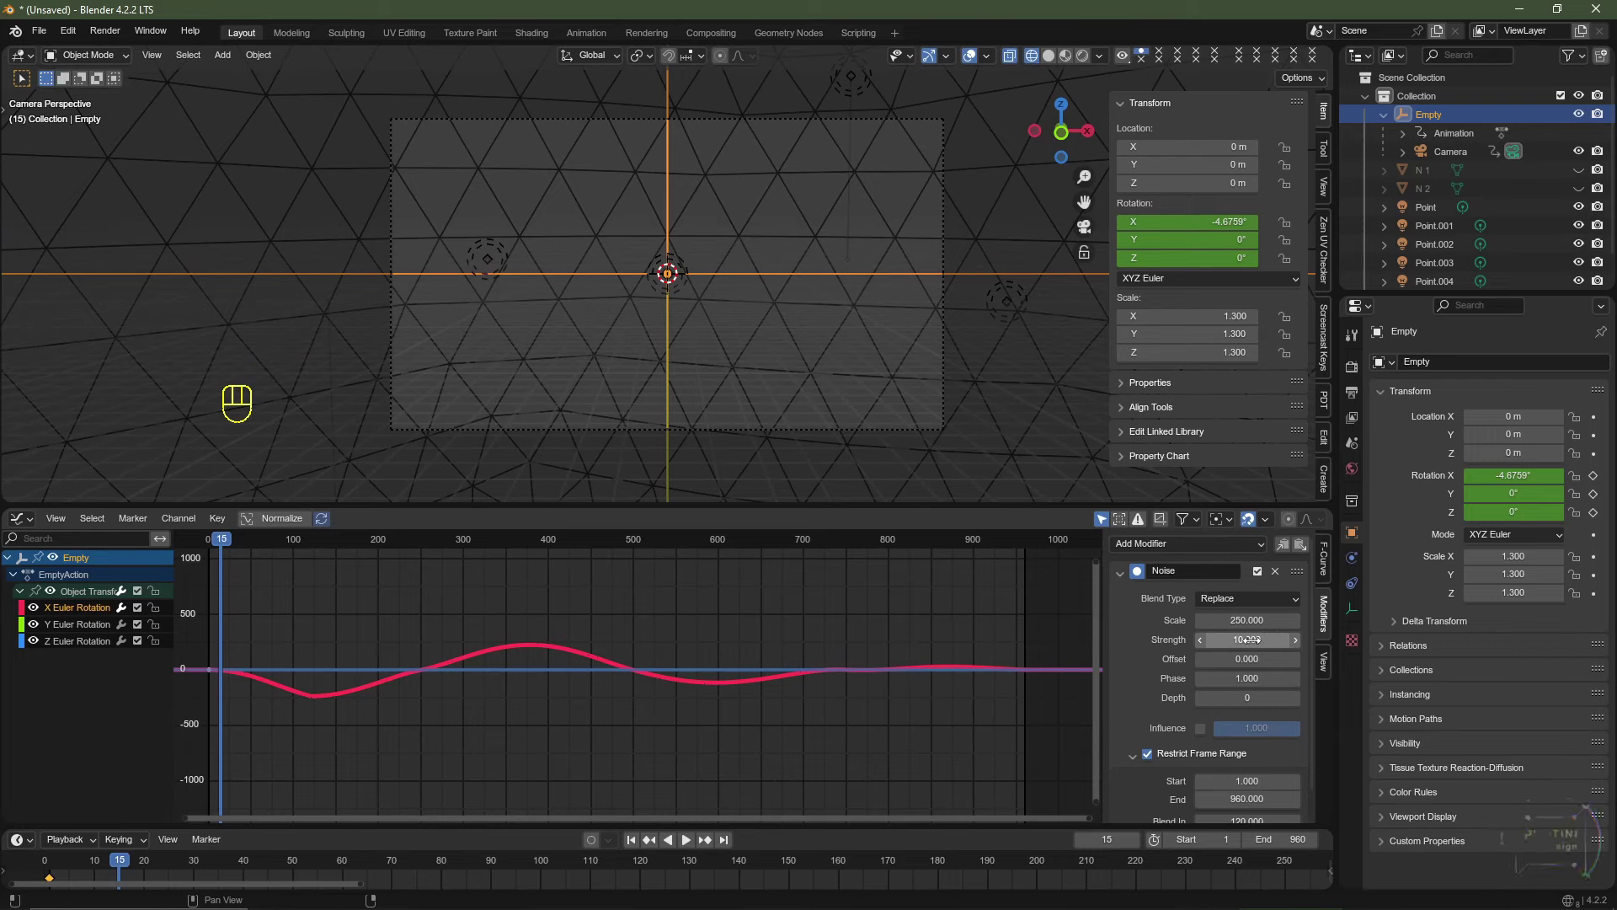
Set the X rotation Noise modifier's strength to 5 and its offset to 82.8.
click(1250, 639)
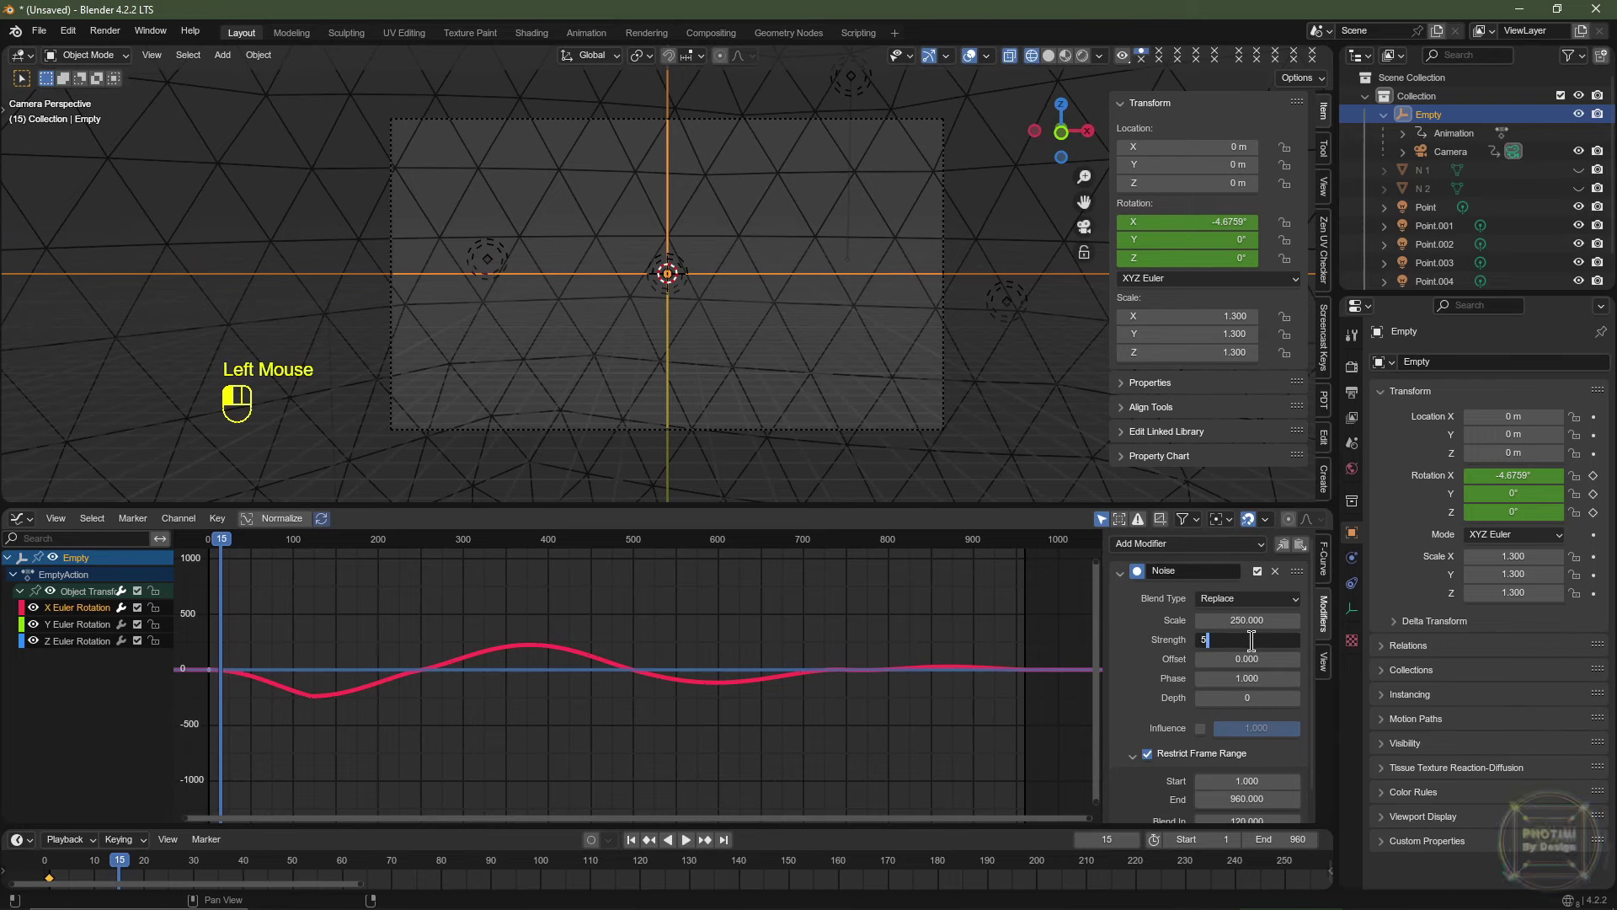
text(5)
key(Return)
key(ctrl+z)
drag(1245, 659, 1323, 660)
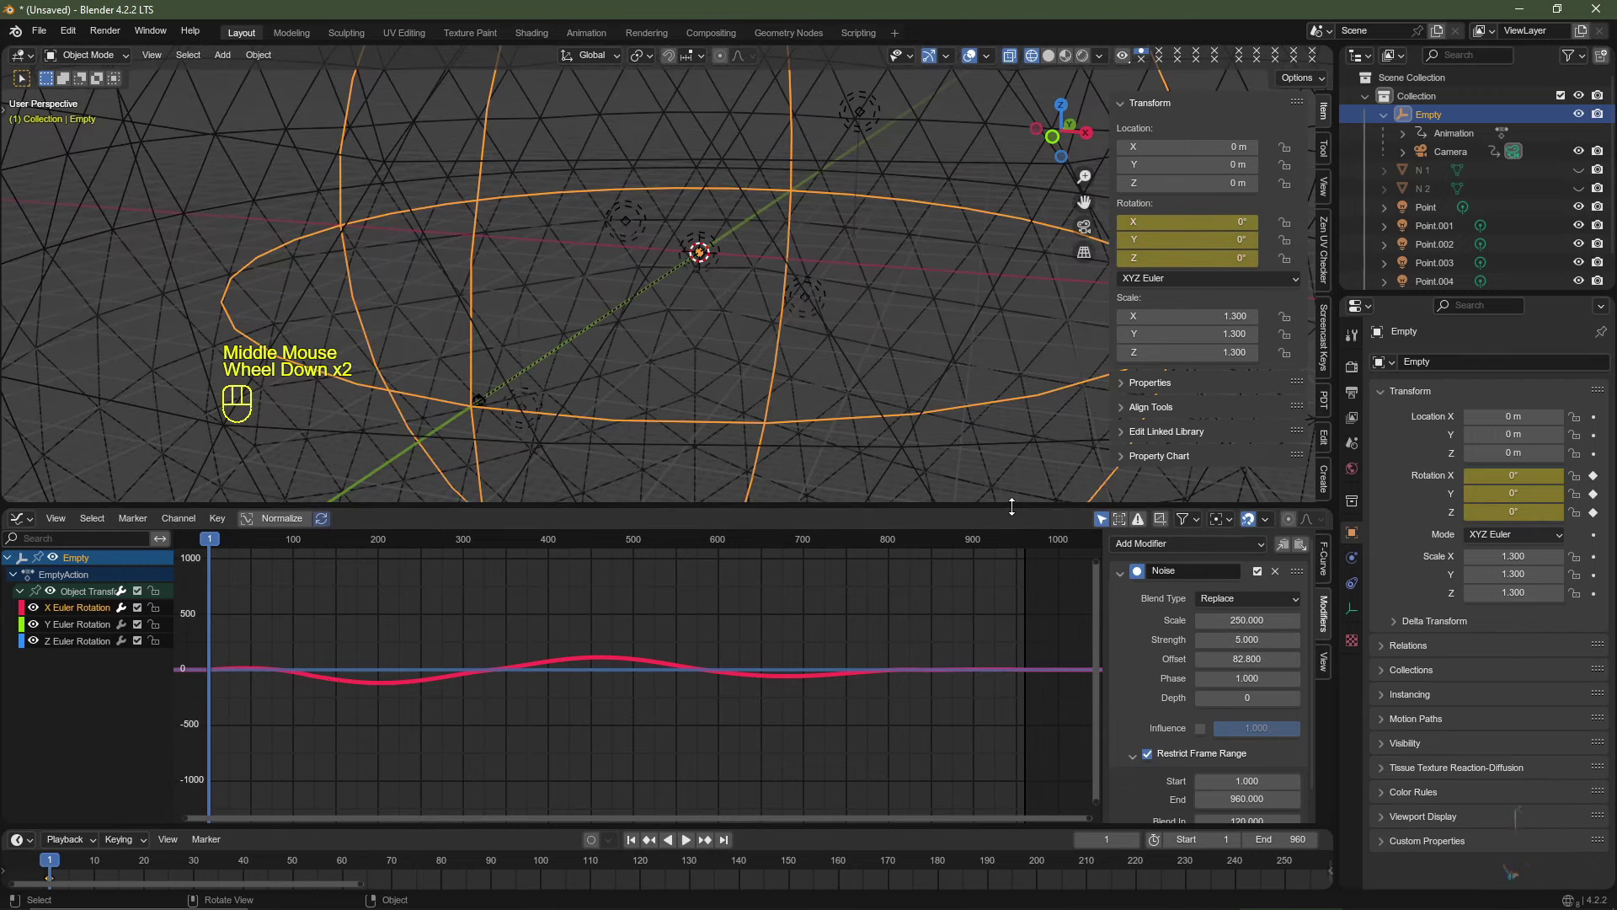
Copy the empty's X rotation Noise modifier onto its Y rotation curve and set the offset there to 842.2.
drag(1019, 505, 1289, 367)
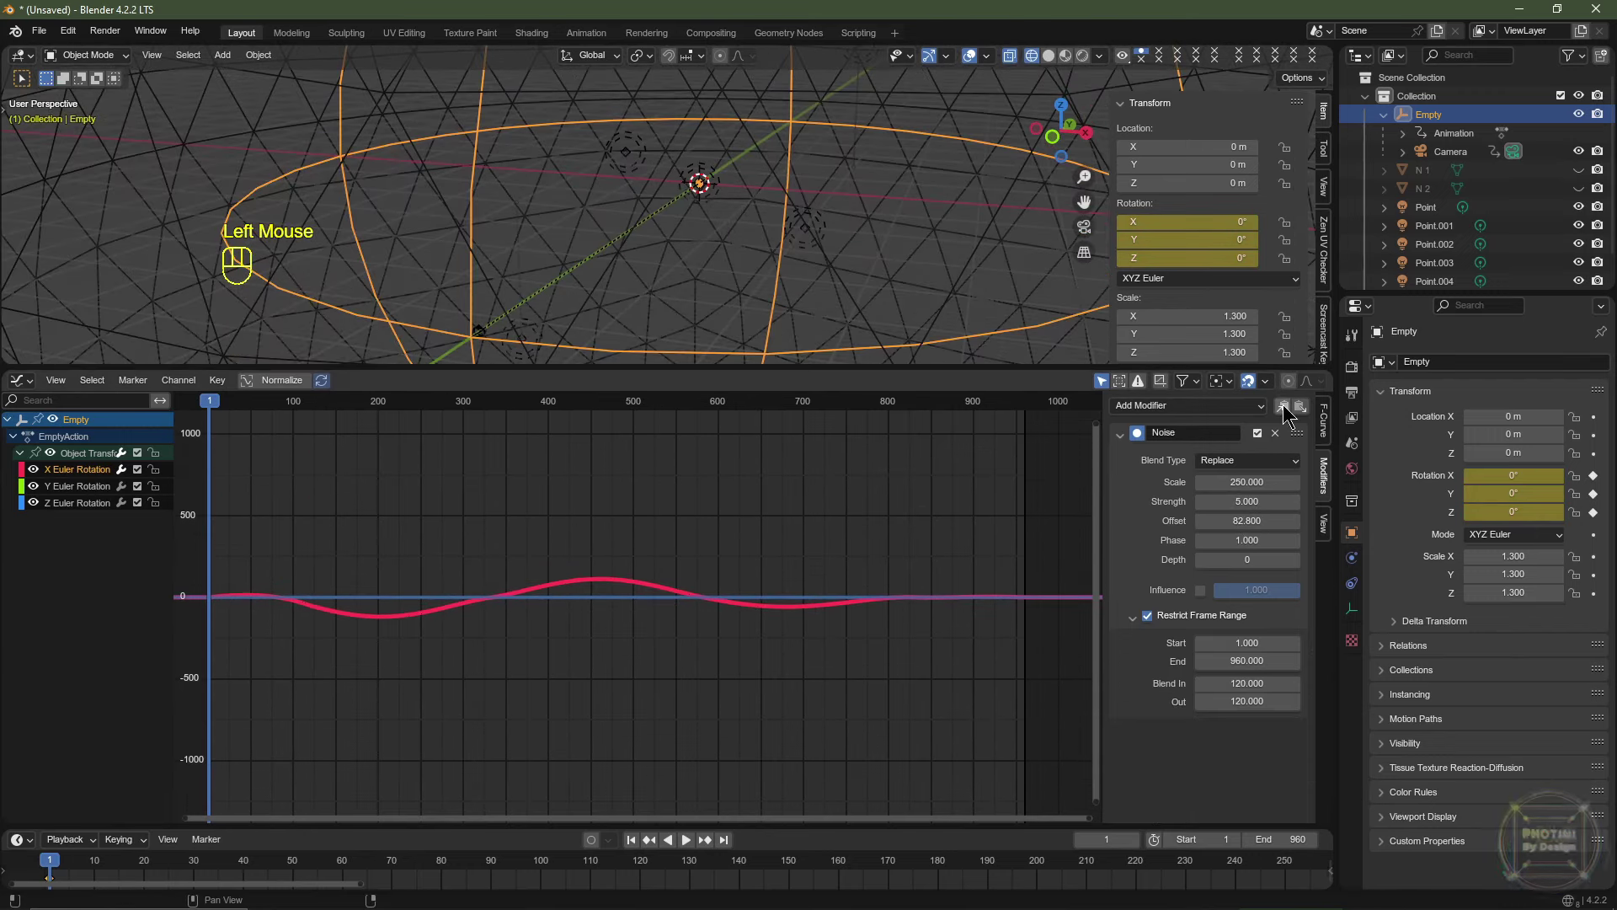
click(1283, 408)
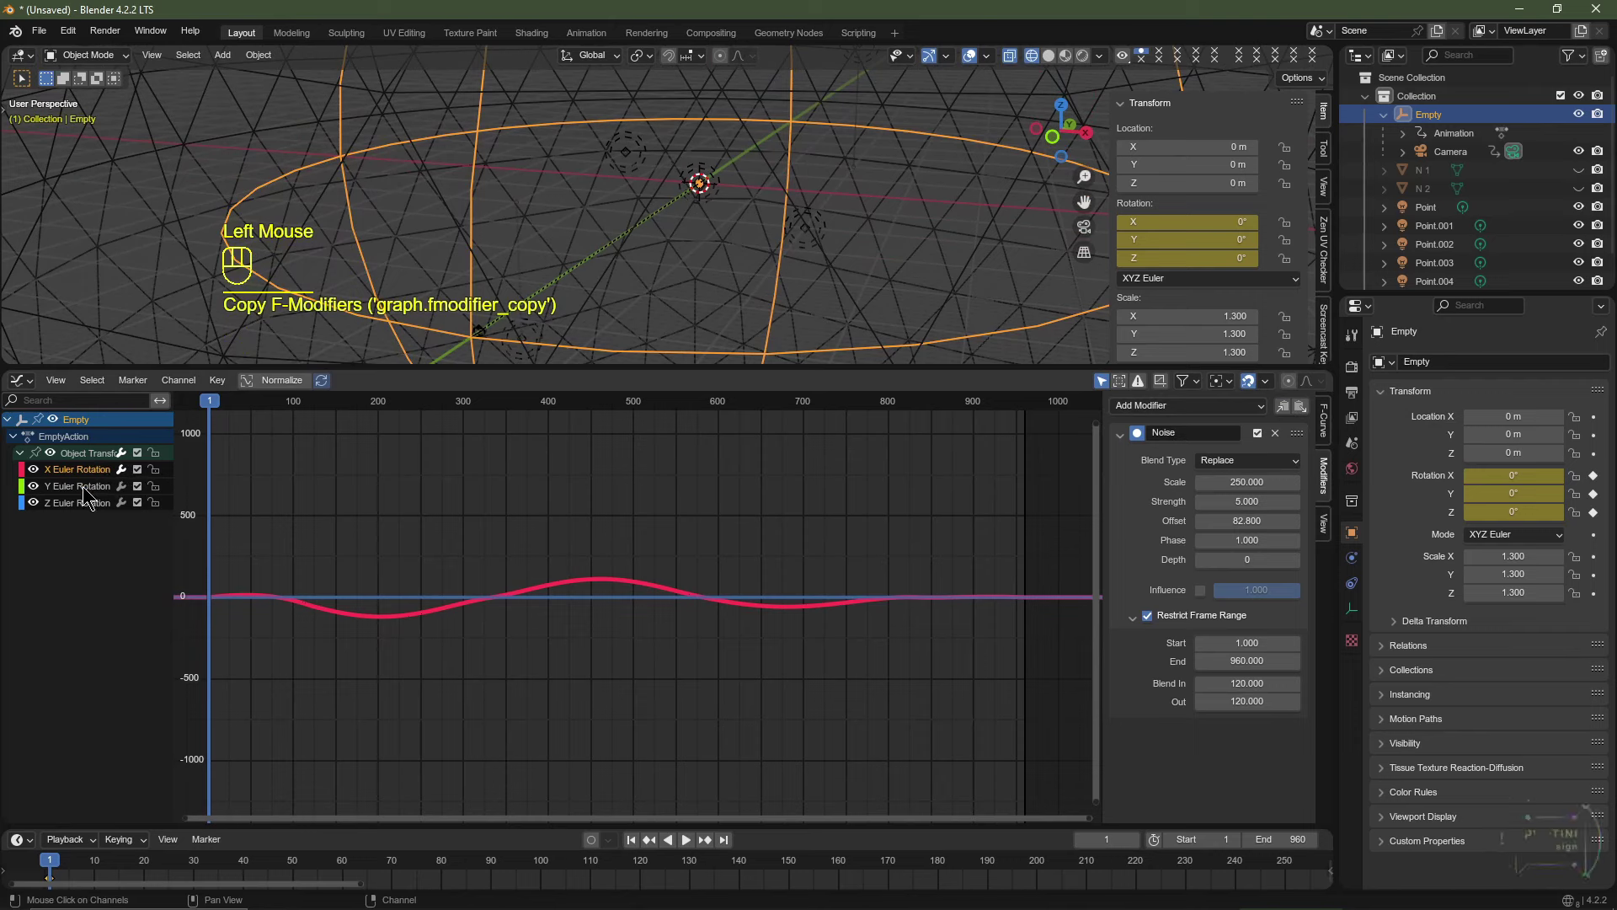
click(85, 494)
click(1302, 407)
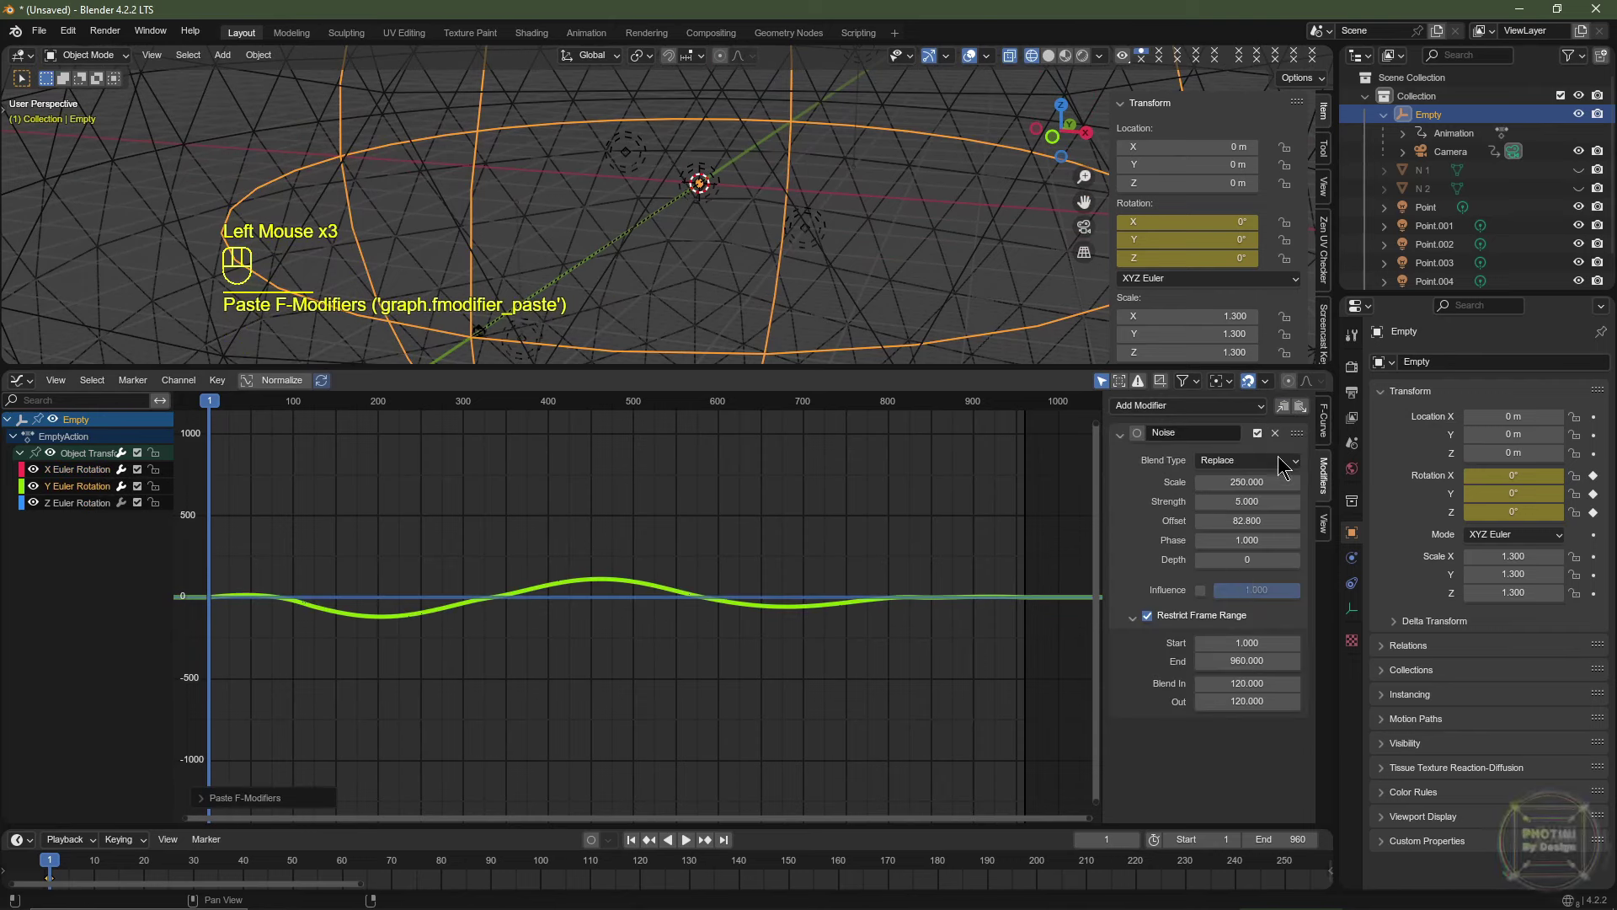
drag(1247, 521, 1505, 520)
Copy the empty's Y rotation Noise modifier onto its Z rotation curve and set the offset there to 1419.5.
click(1283, 405)
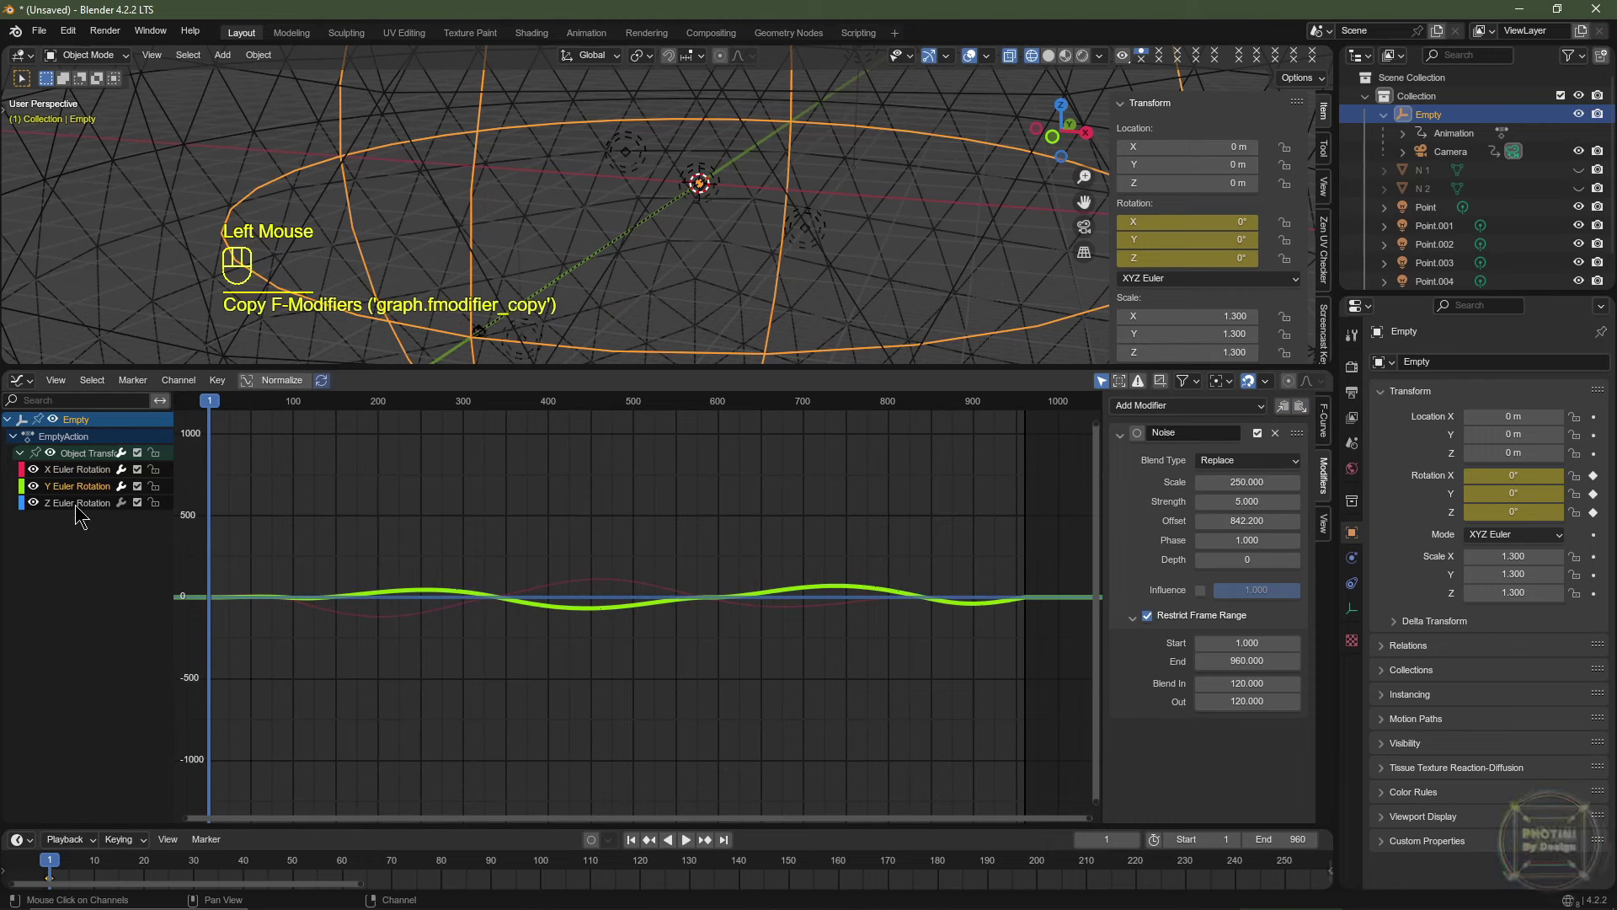
click(76, 503)
click(1301, 407)
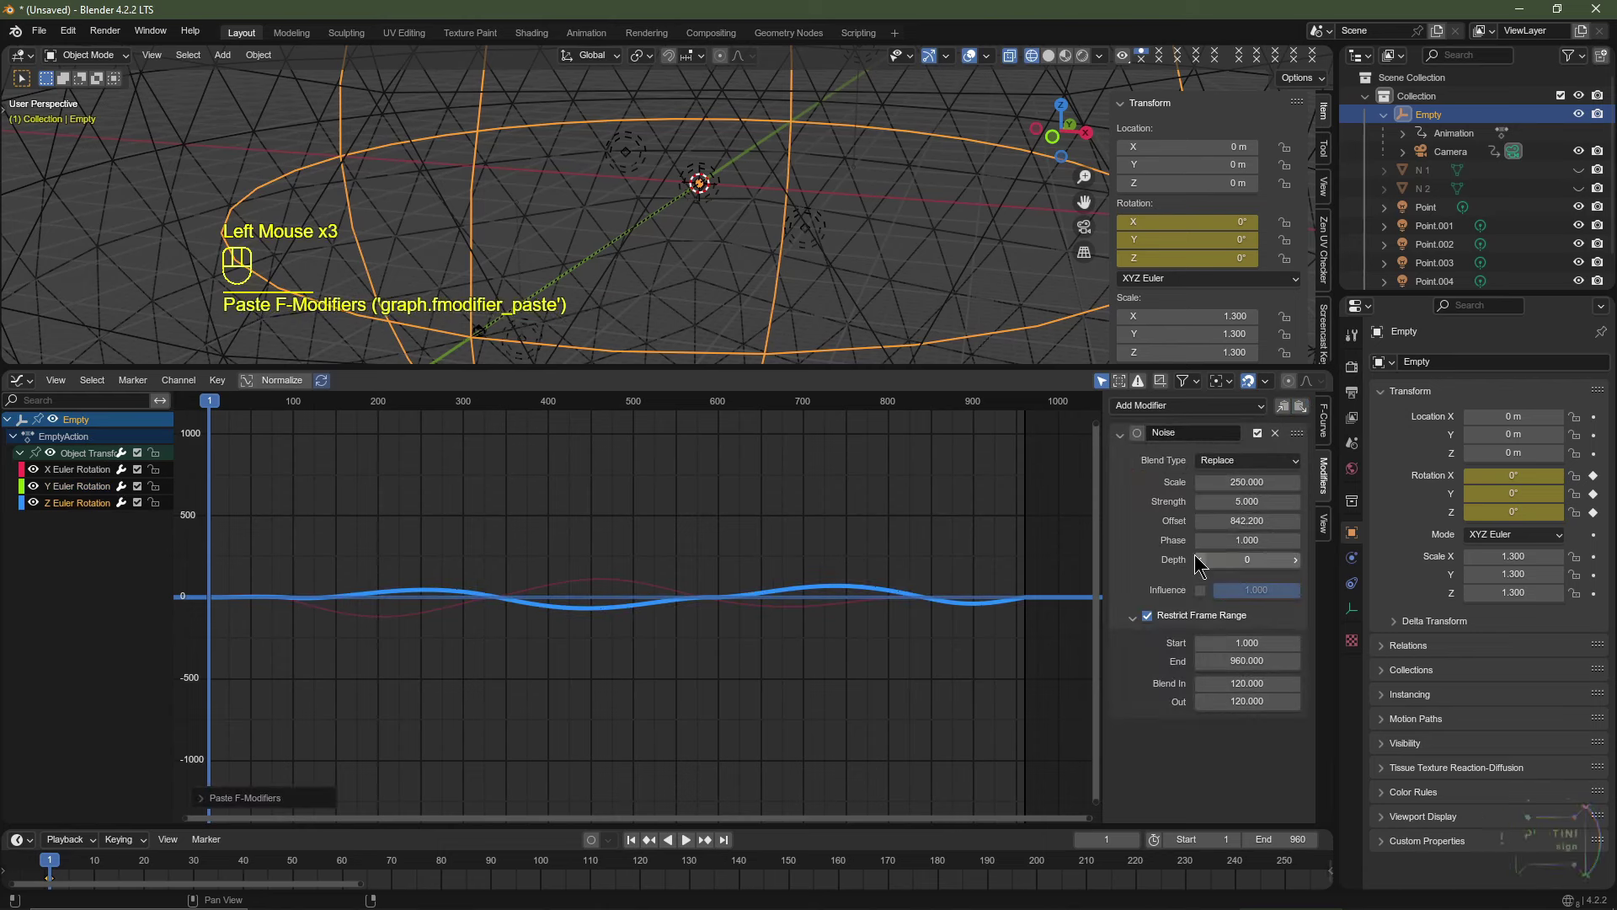
drag(1247, 520, 1563, 521)
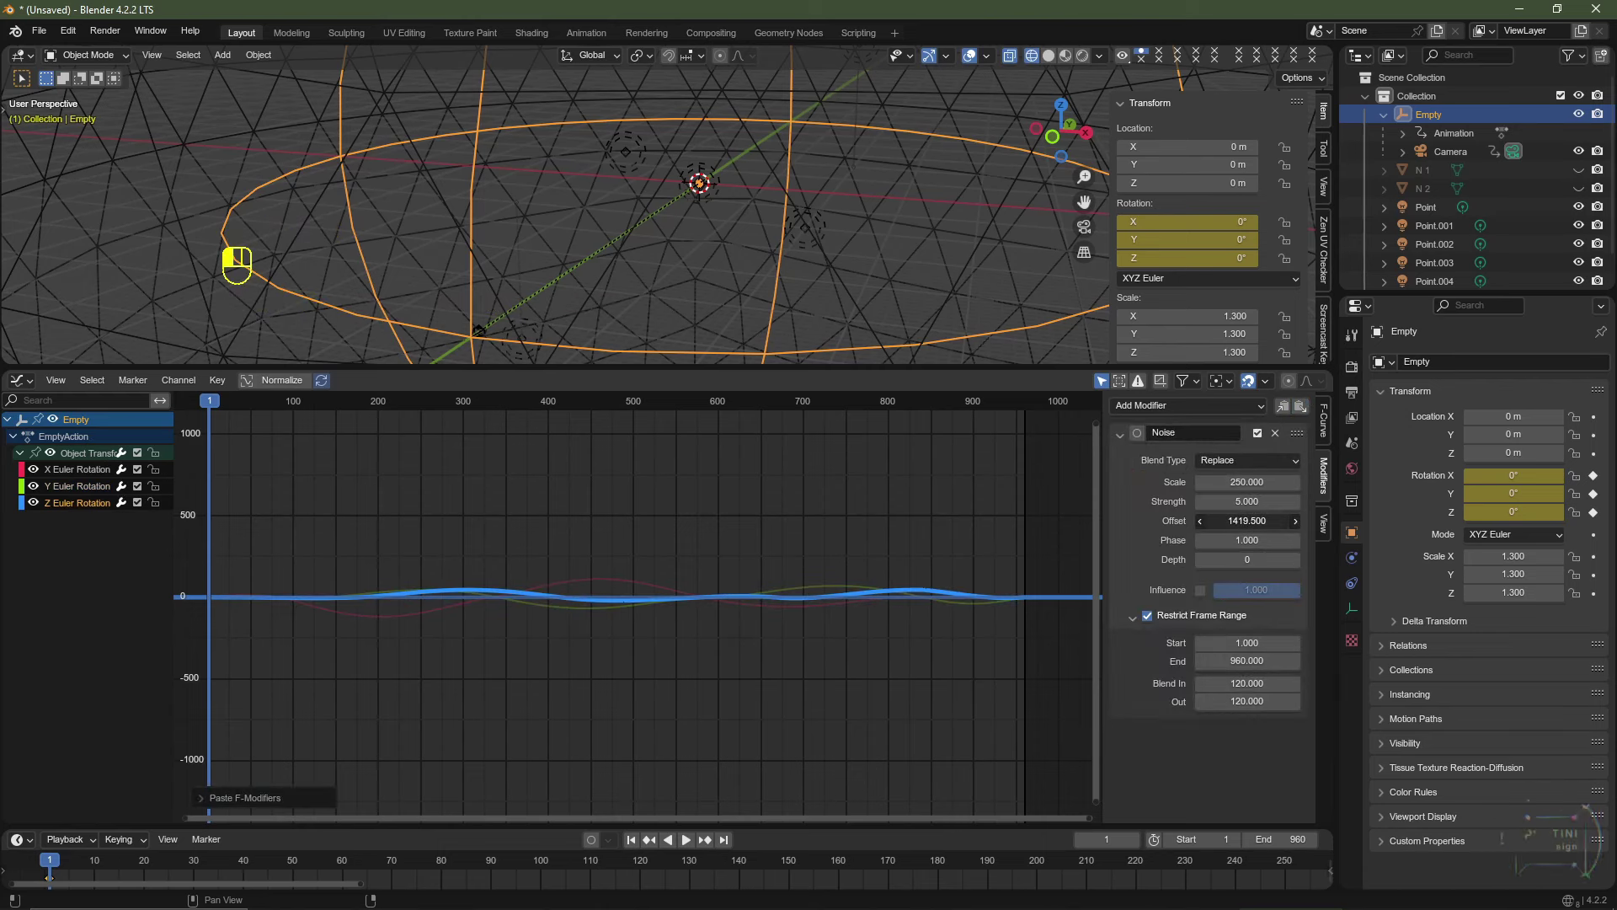
key(KP_0)
Copy the empty's Z rotation Noise modifier and paste it onto the camera's X rotation curve.
click(70, 504)
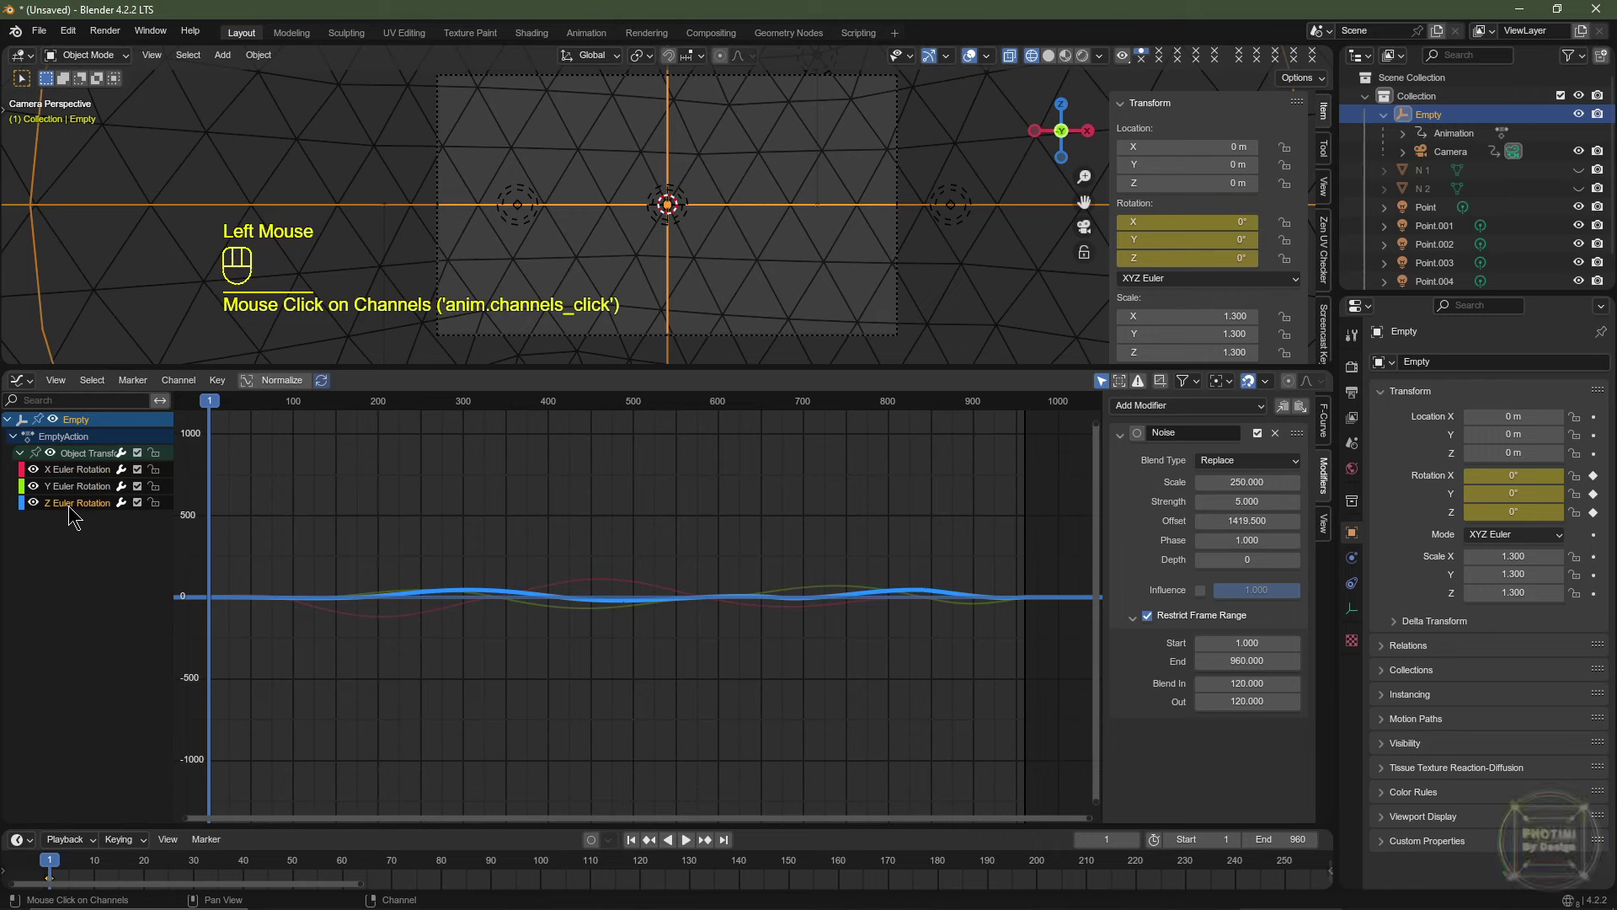
click(1284, 407)
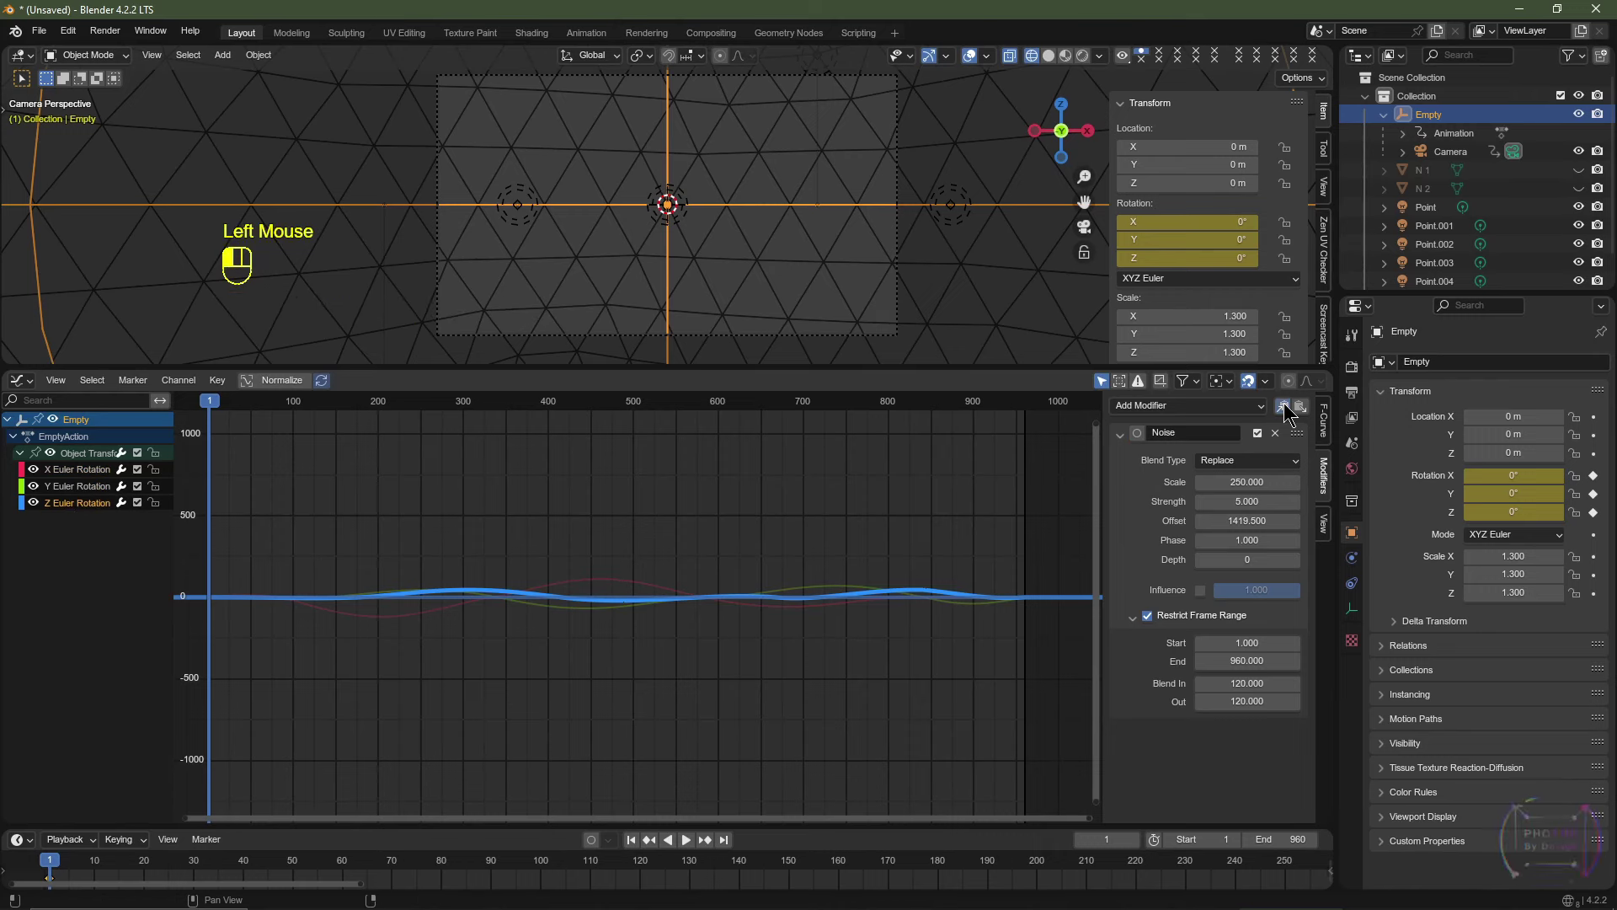
click(1452, 153)
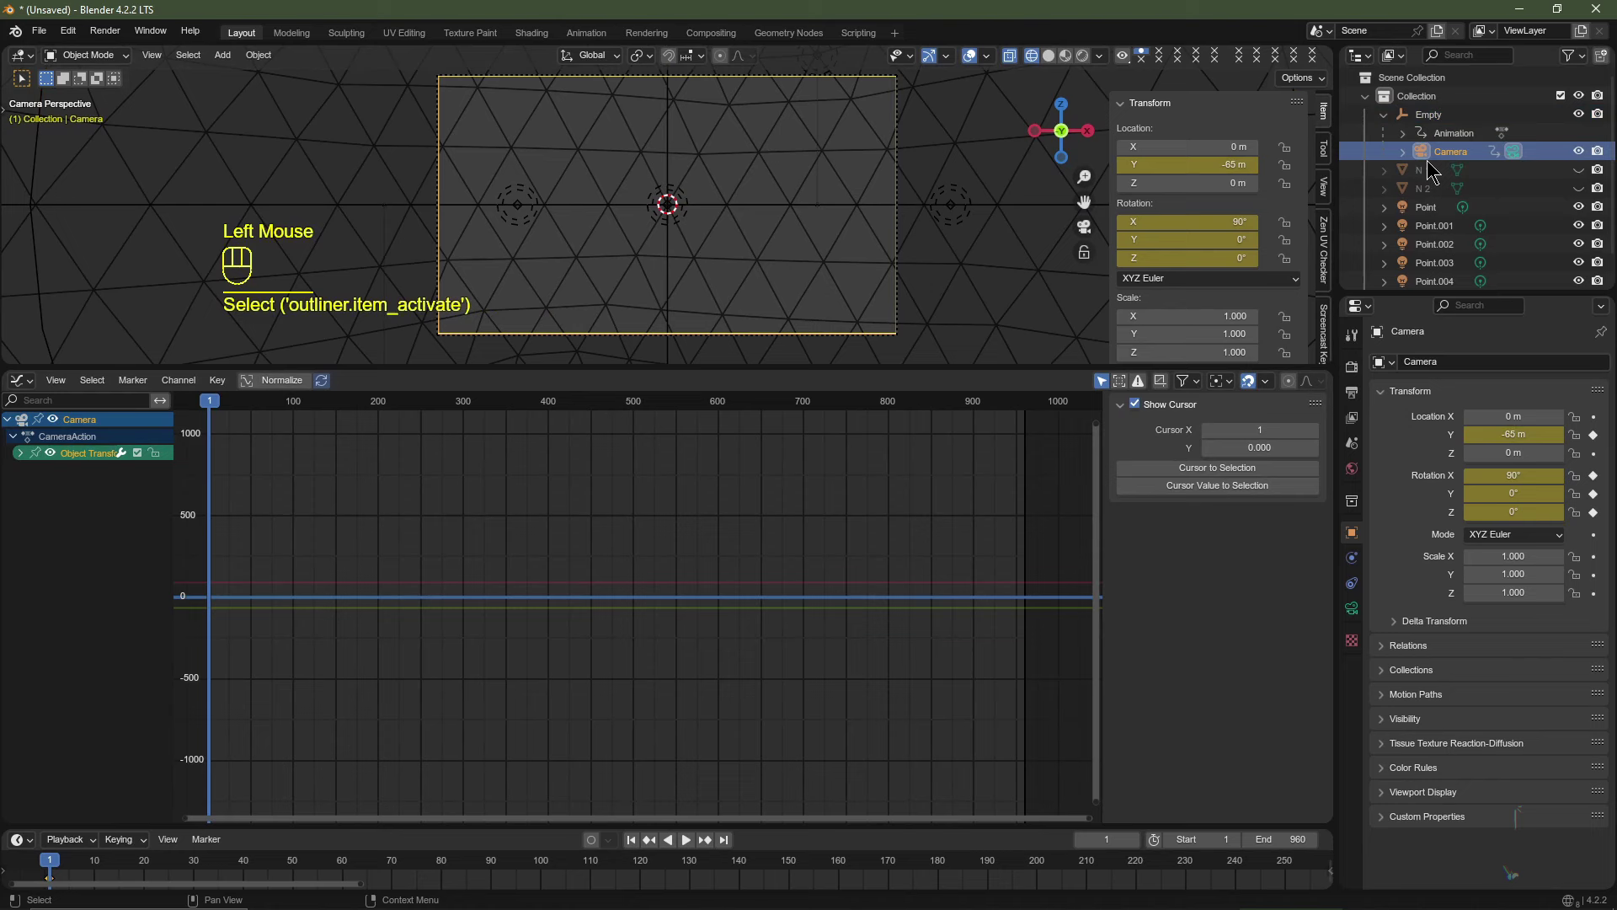
click(21, 455)
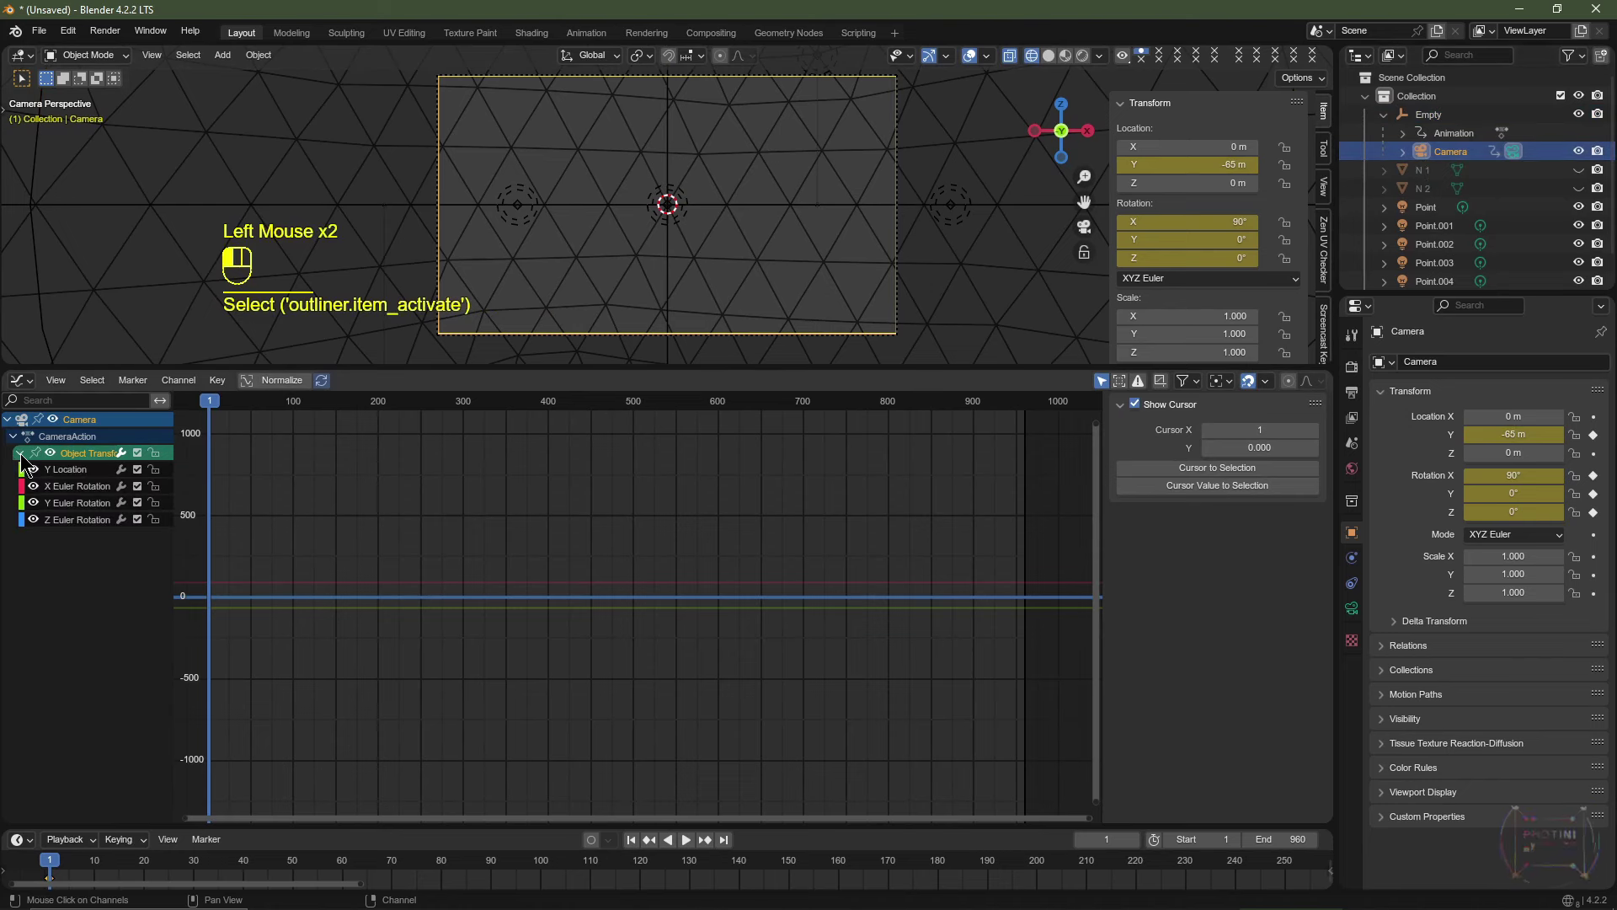
click(72, 487)
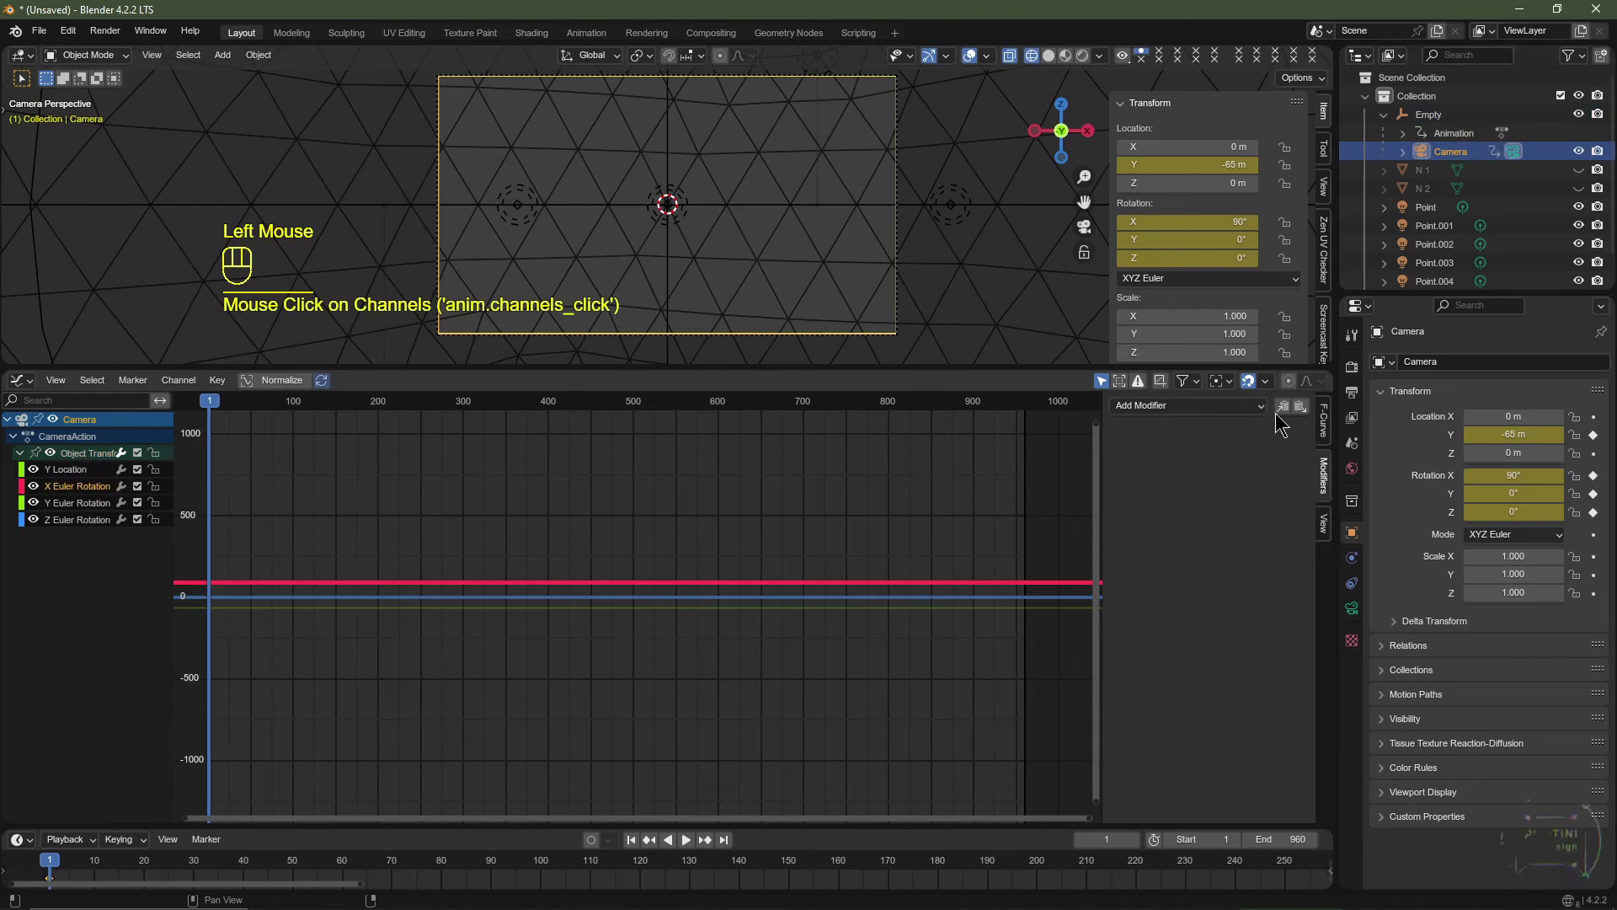
click(1301, 406)
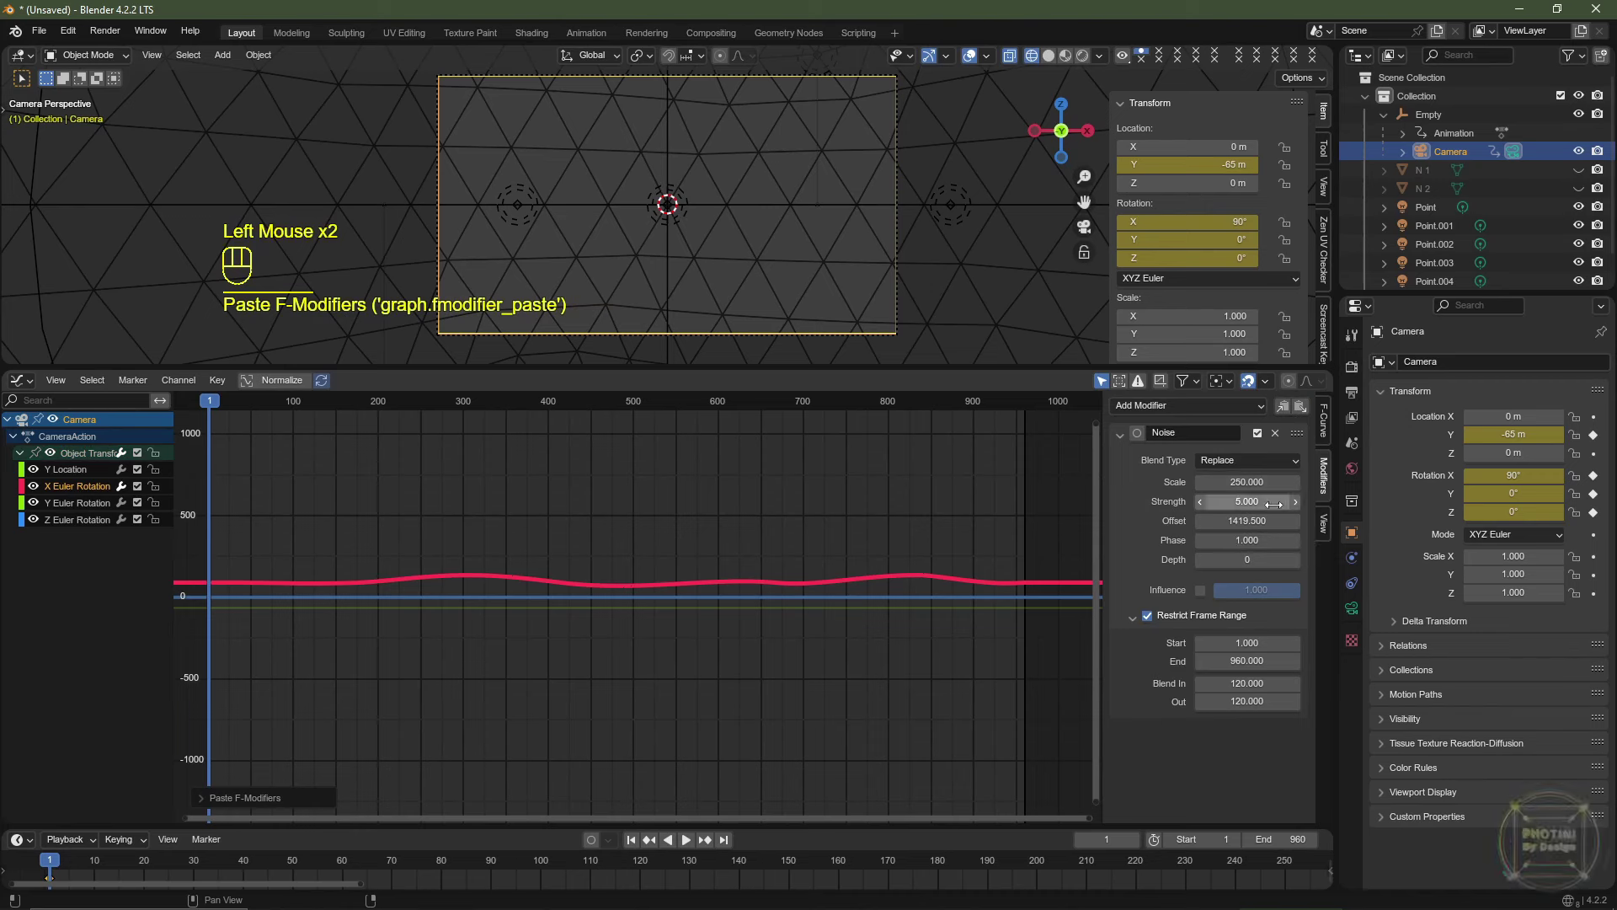
Set the strength of the camera's X rotation Noise modifier to 0.5 and its offset to 2543.1.
drag(1247, 501, 1264, 501)
key(BackSpace)
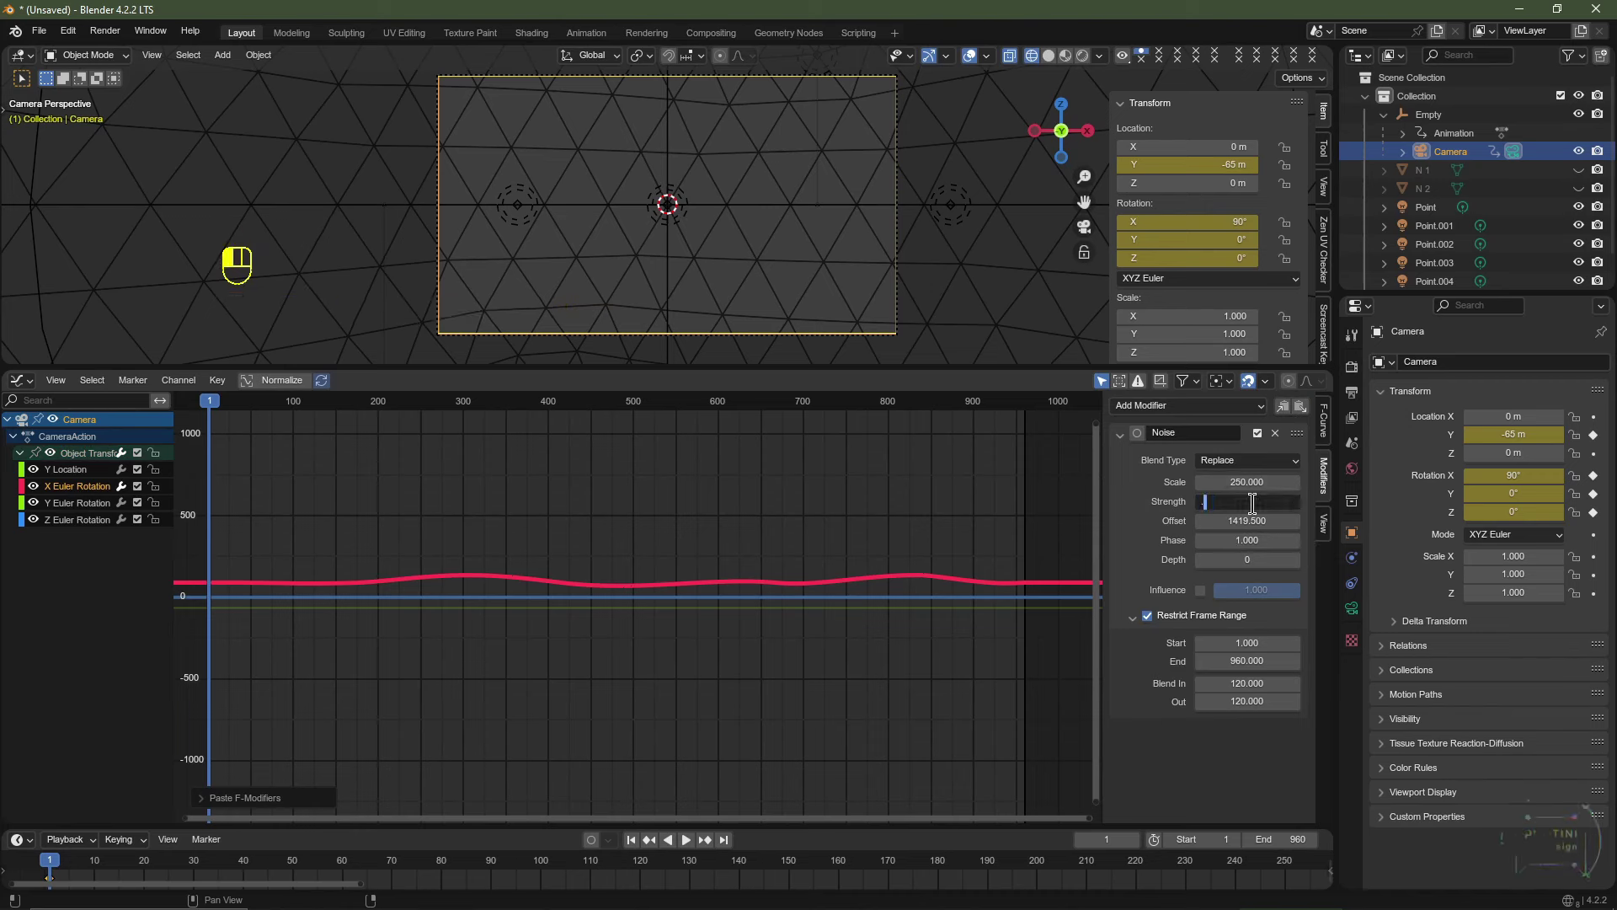
text(.5)
key(Return)
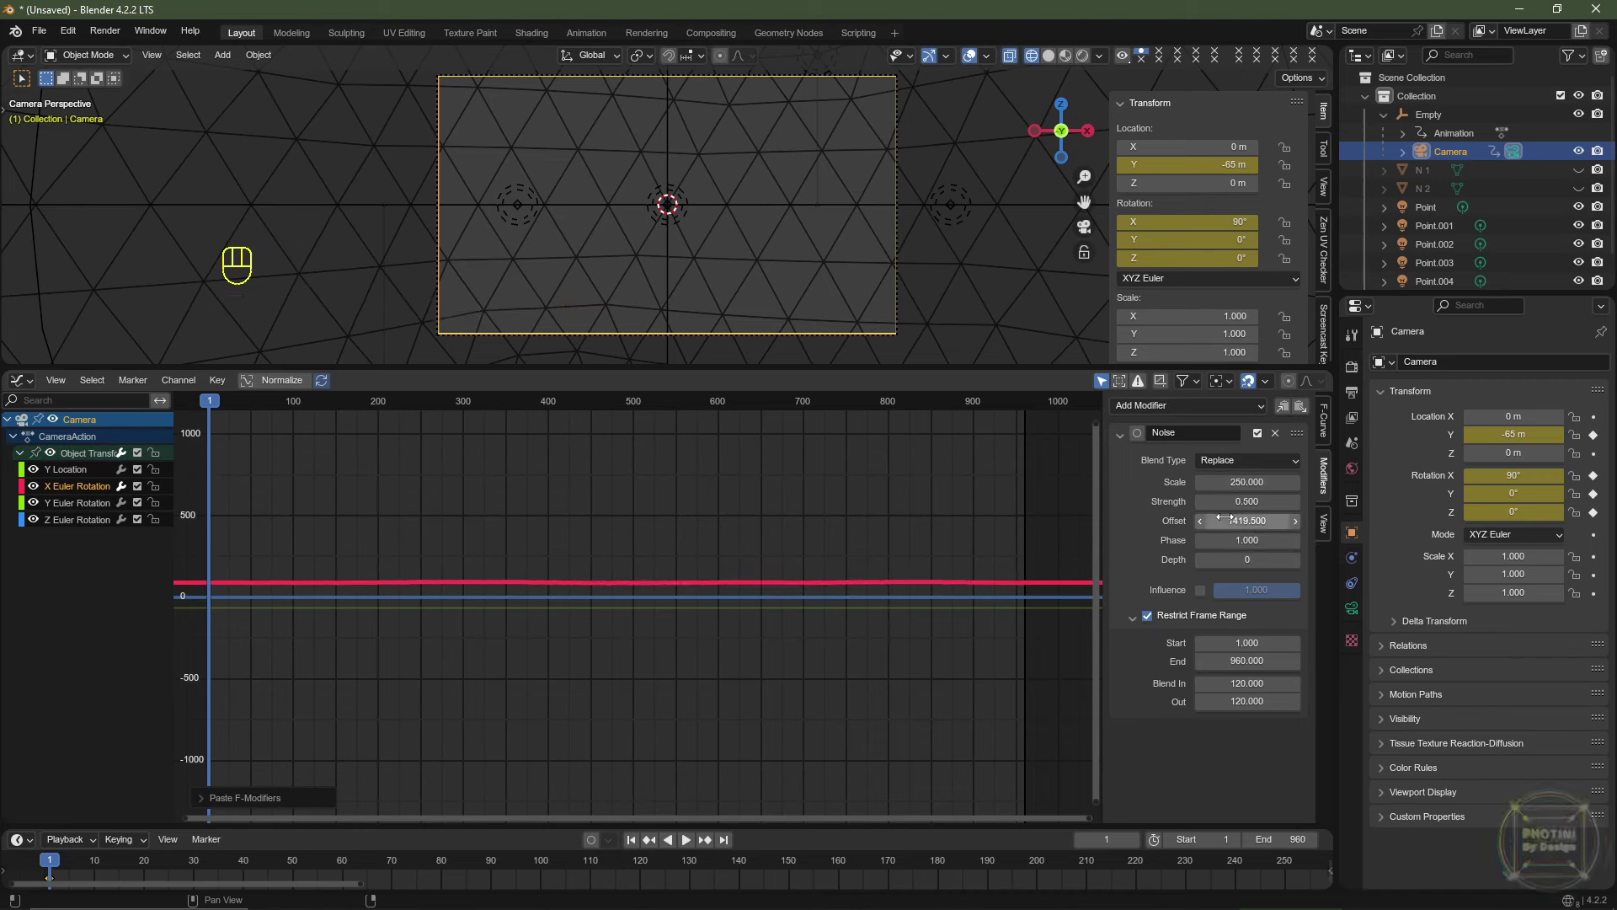
drag(1224, 519, 1256, 521)
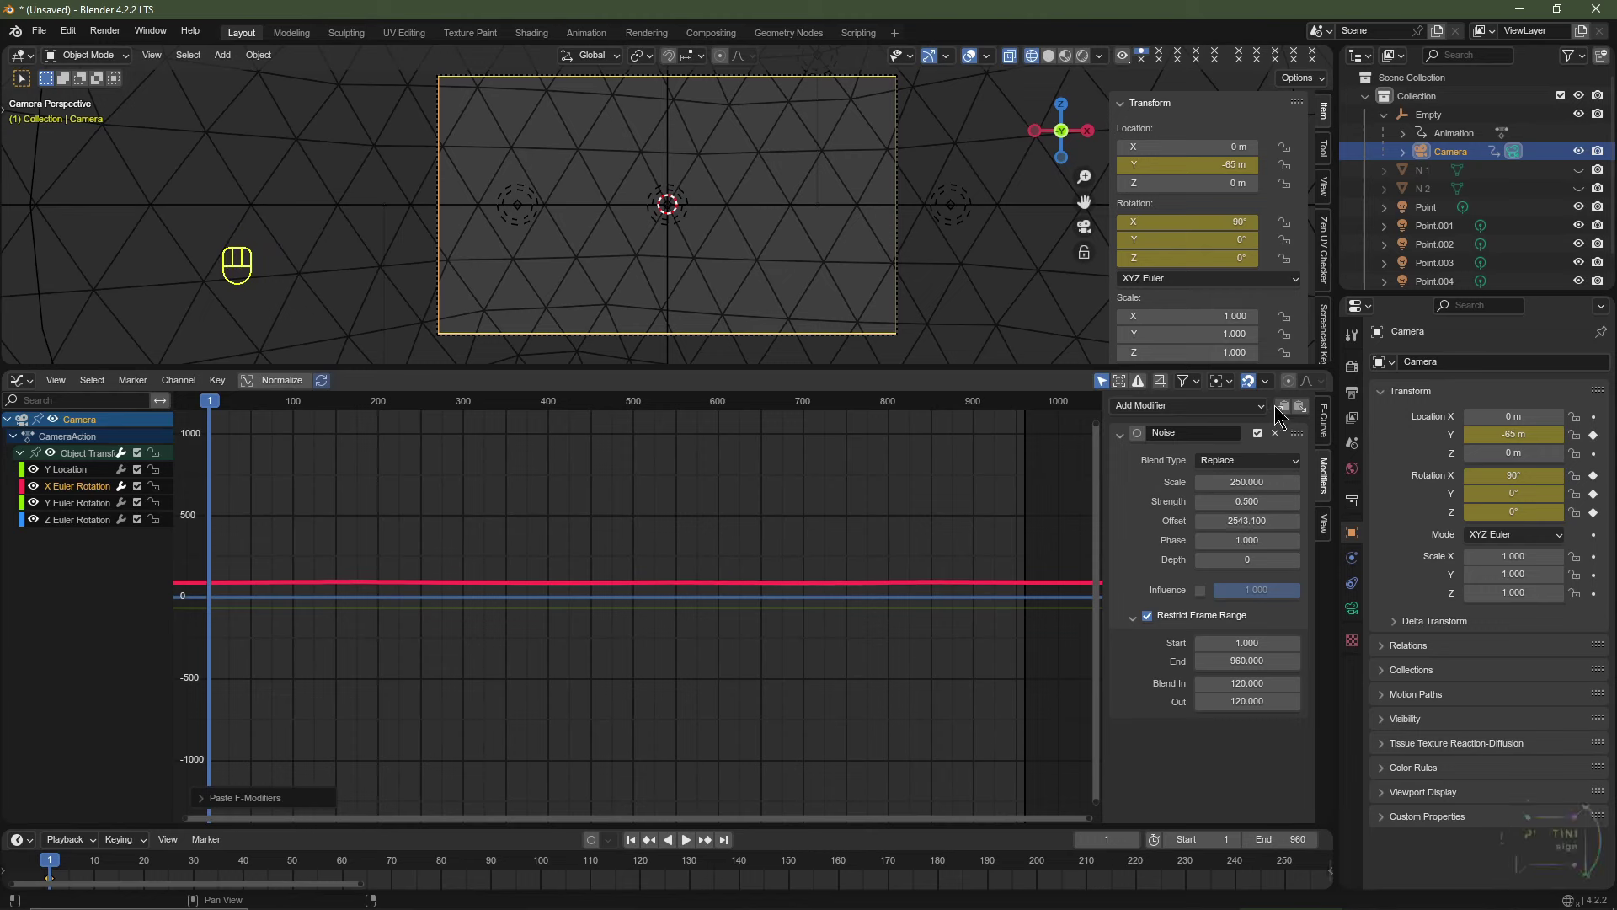
Copy the camera's X rotation Noise modifier onto its Y rotation curve and set the offset there to 4328.5.
click(1283, 406)
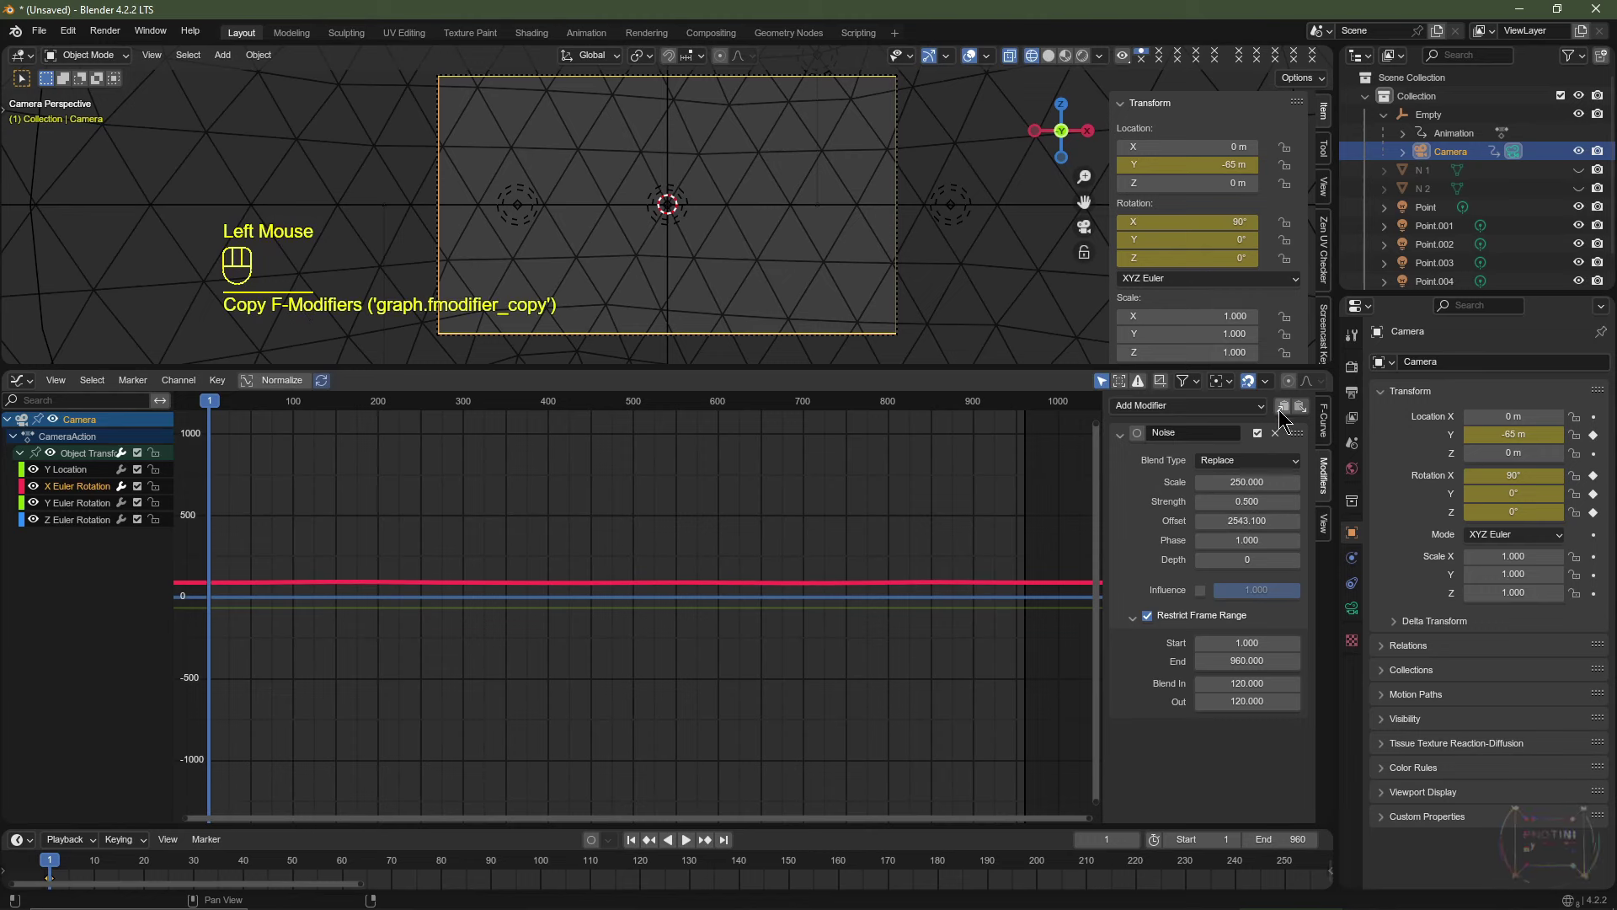
double_click(77, 504)
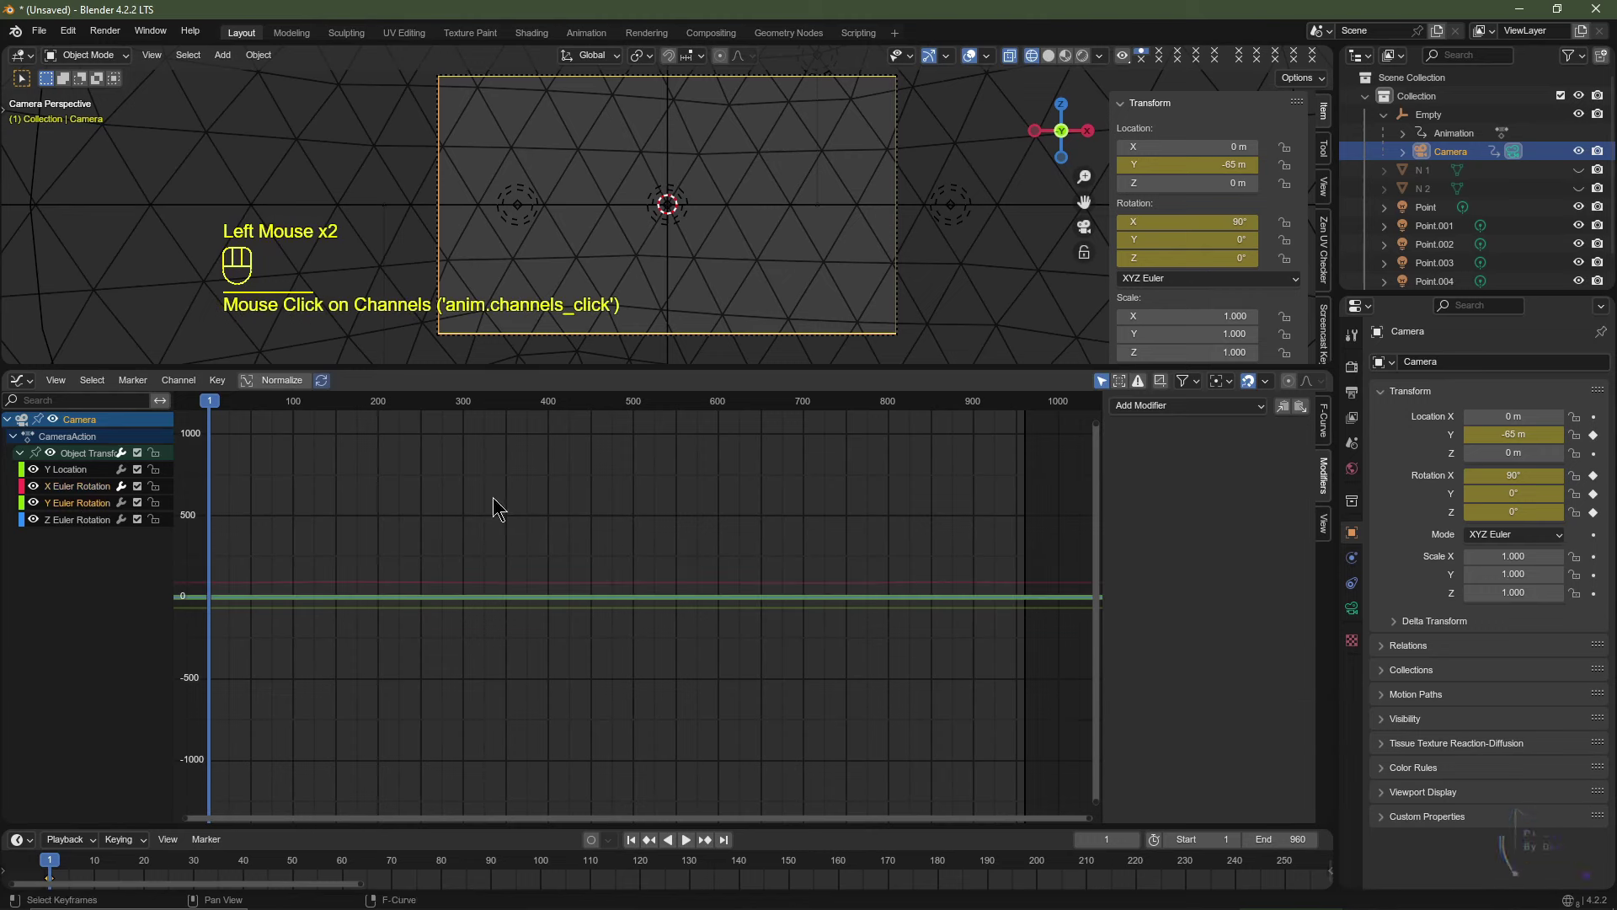
click(1302, 407)
drag(1247, 520, 1275, 521)
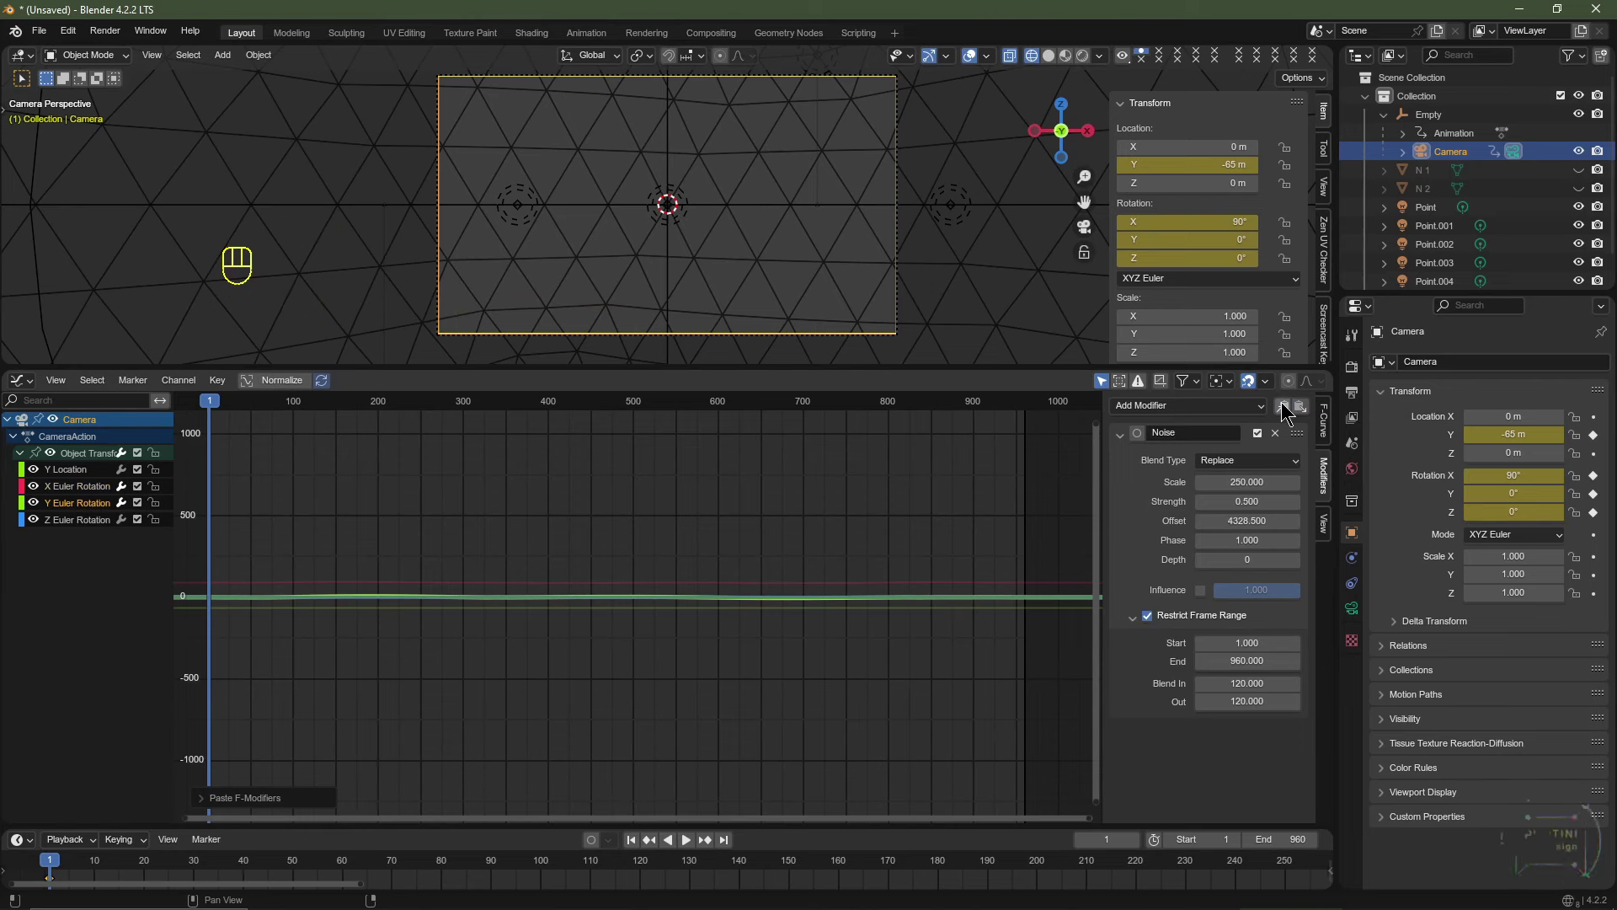
Copy the camera's Y rotation Noise modifier onto its Z rotation curve with an offset of 6641.7 and preview the animation.
click(1282, 407)
click(77, 520)
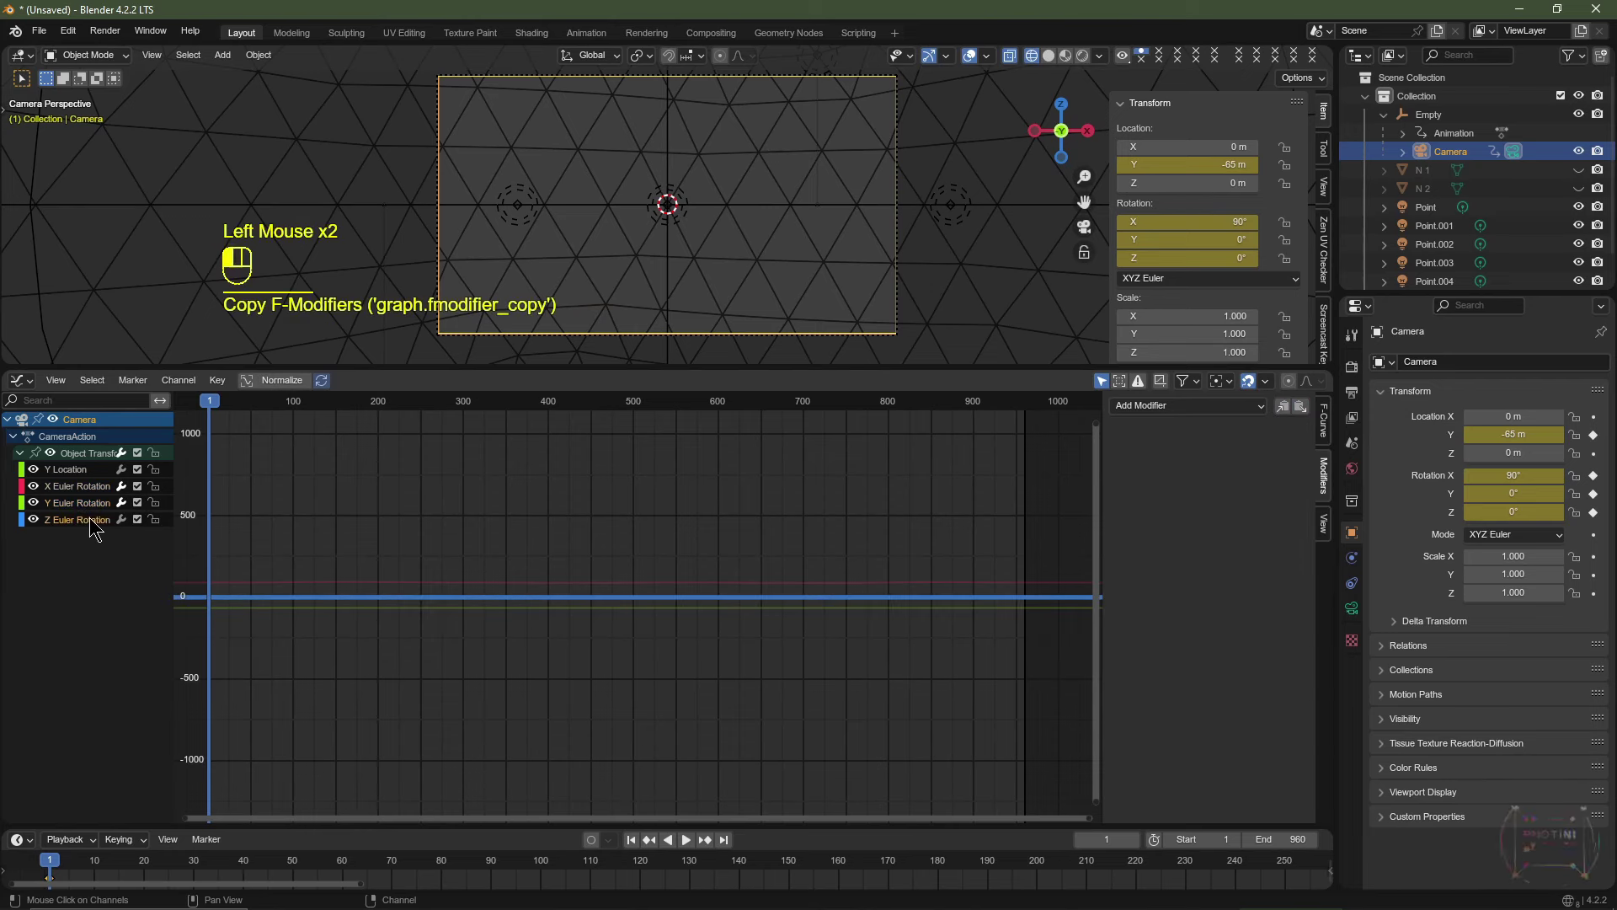
click(1301, 407)
drag(1247, 520, 1289, 521)
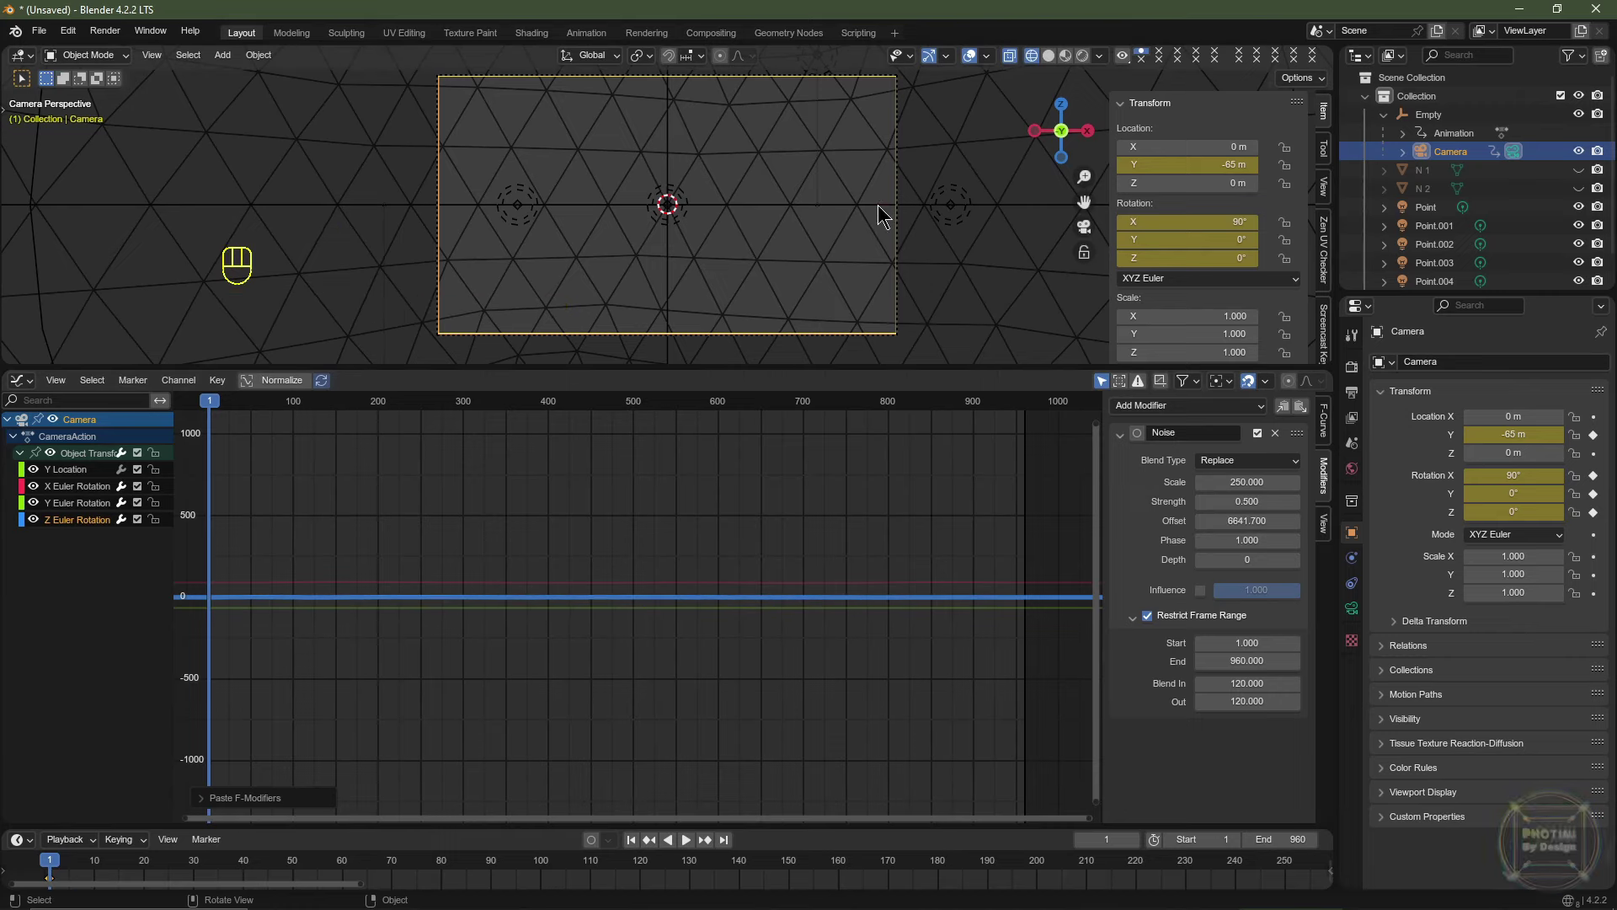
key(space)
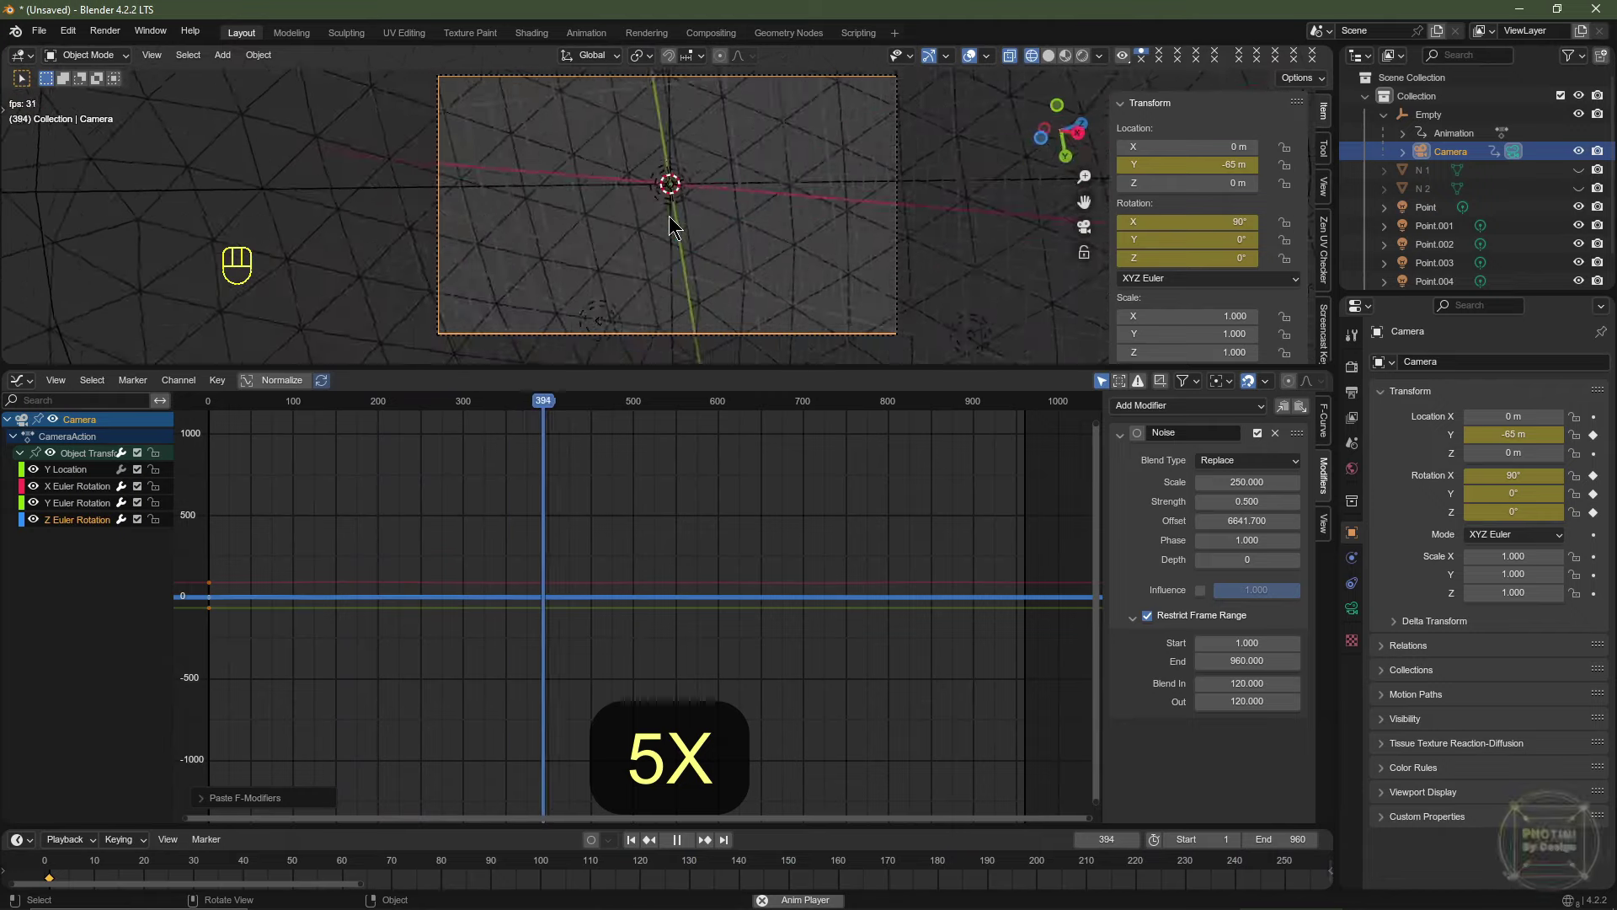
key(space)
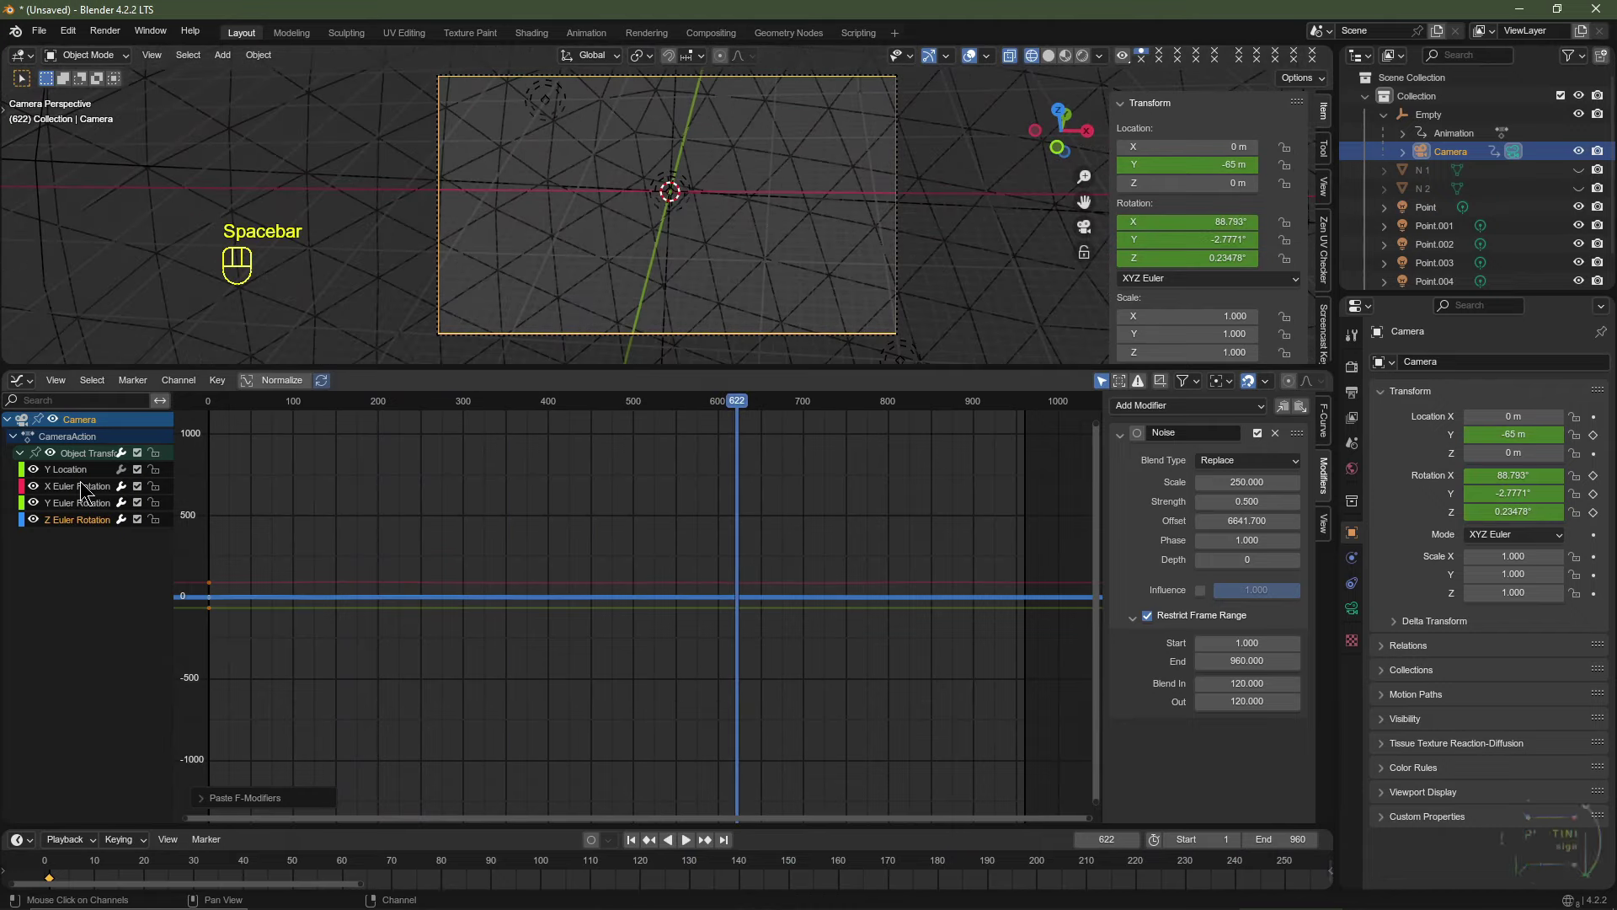
Set the strength of the camera's X rotation Noise modifier to 2.
click(77, 488)
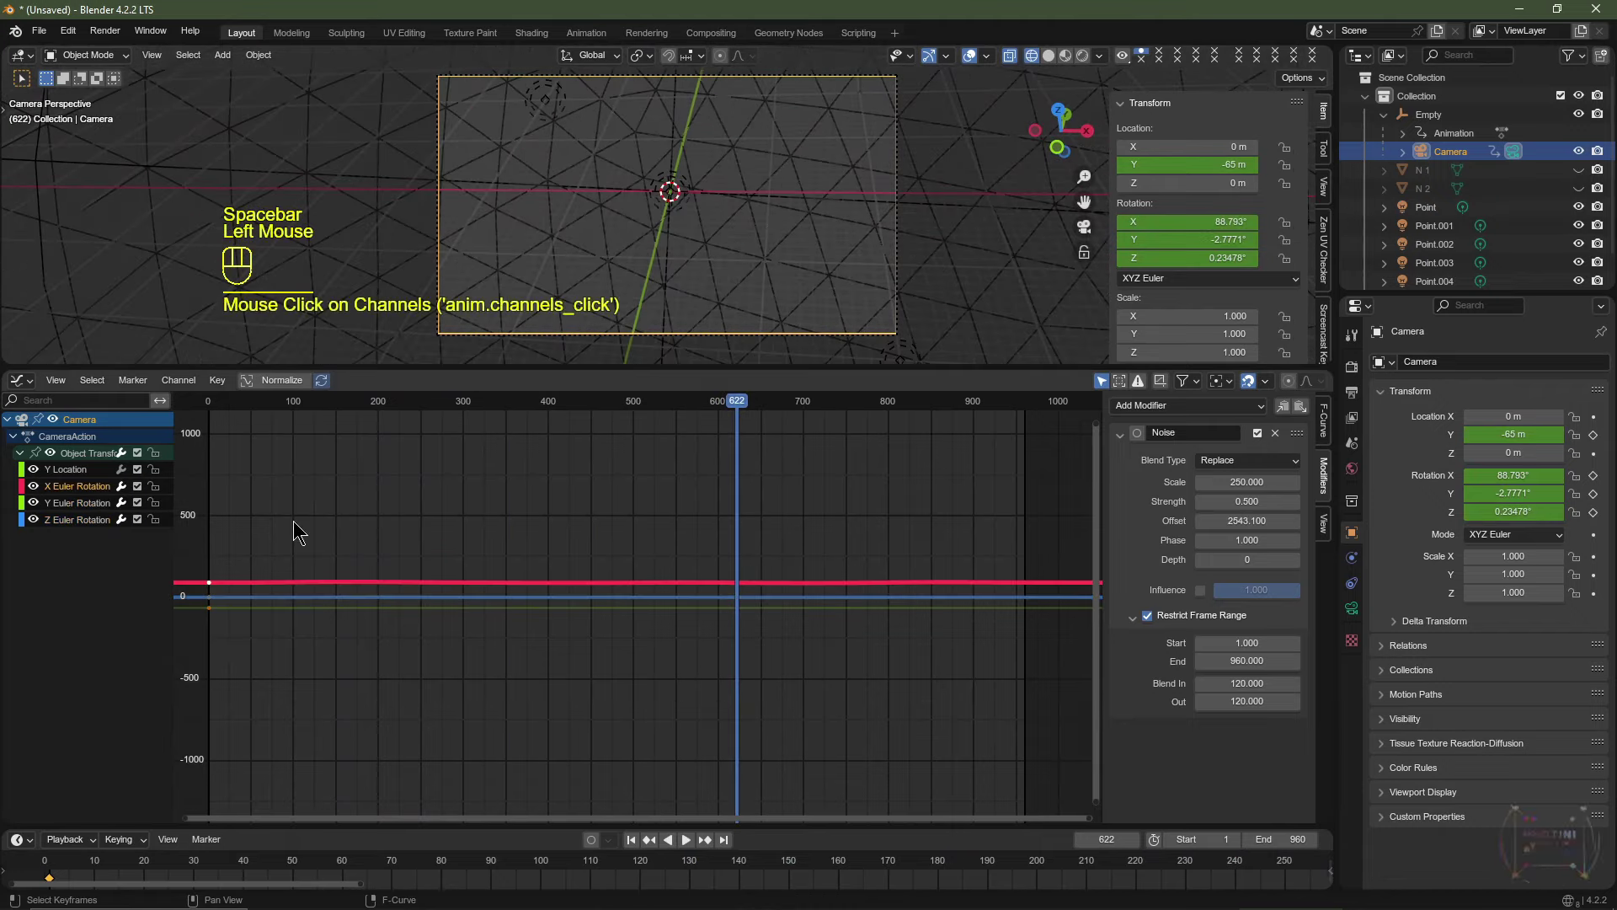
double_click(1244, 503)
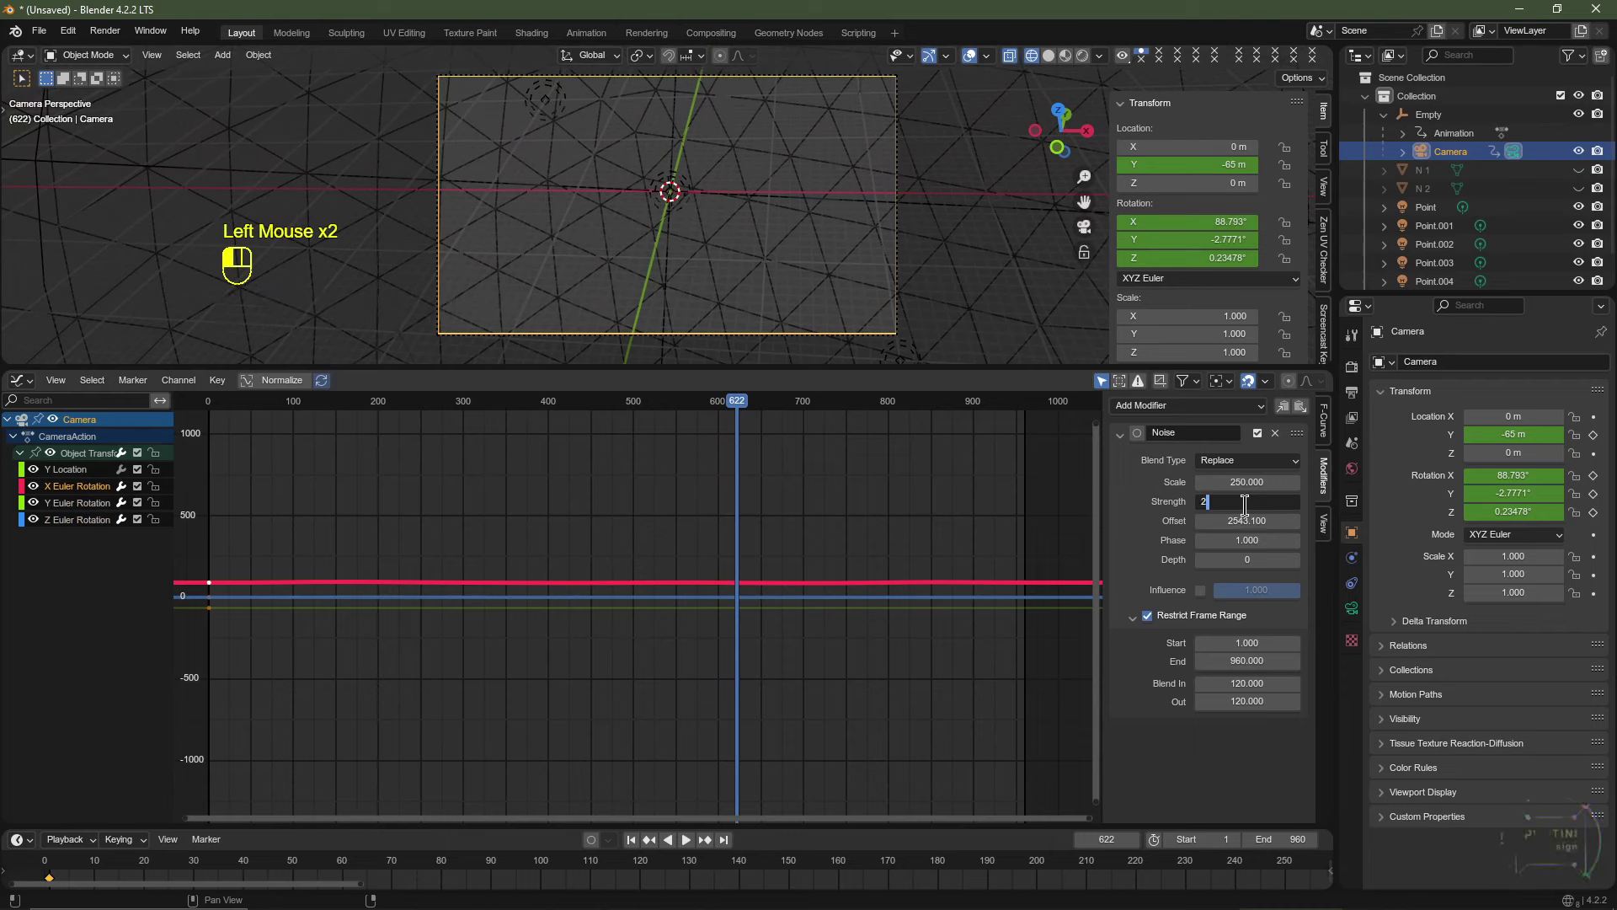
text(2)
key(Return)
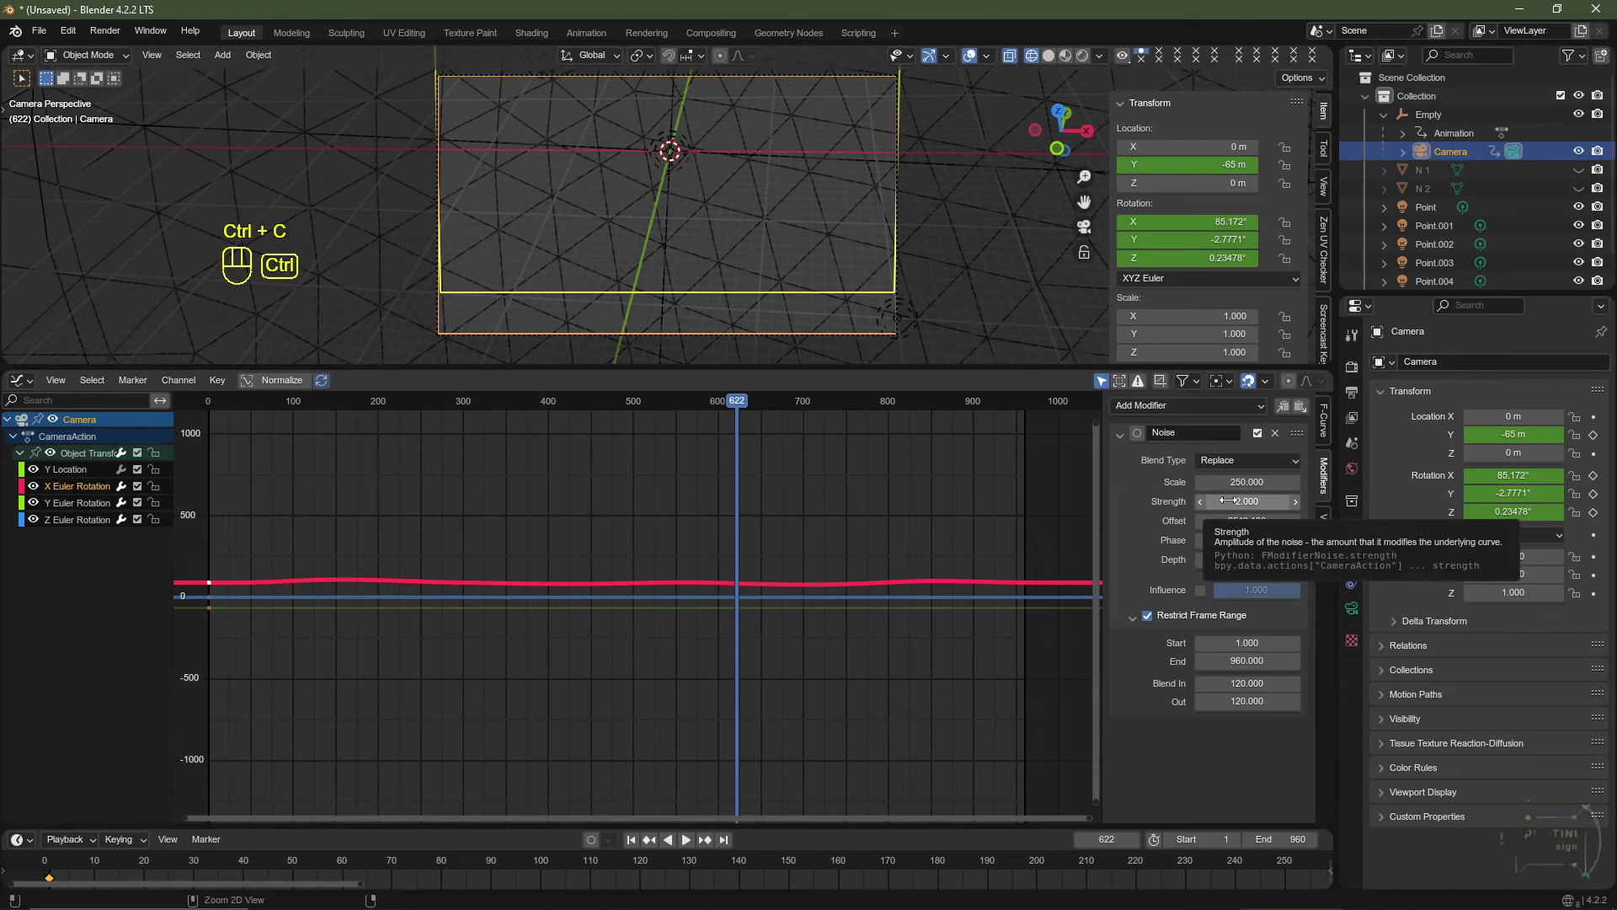
Set the strength of the camera's Y and Z rotation Noise modifiers to 2 as well and preview the motion.
click(89, 503)
key(ctrl+v)
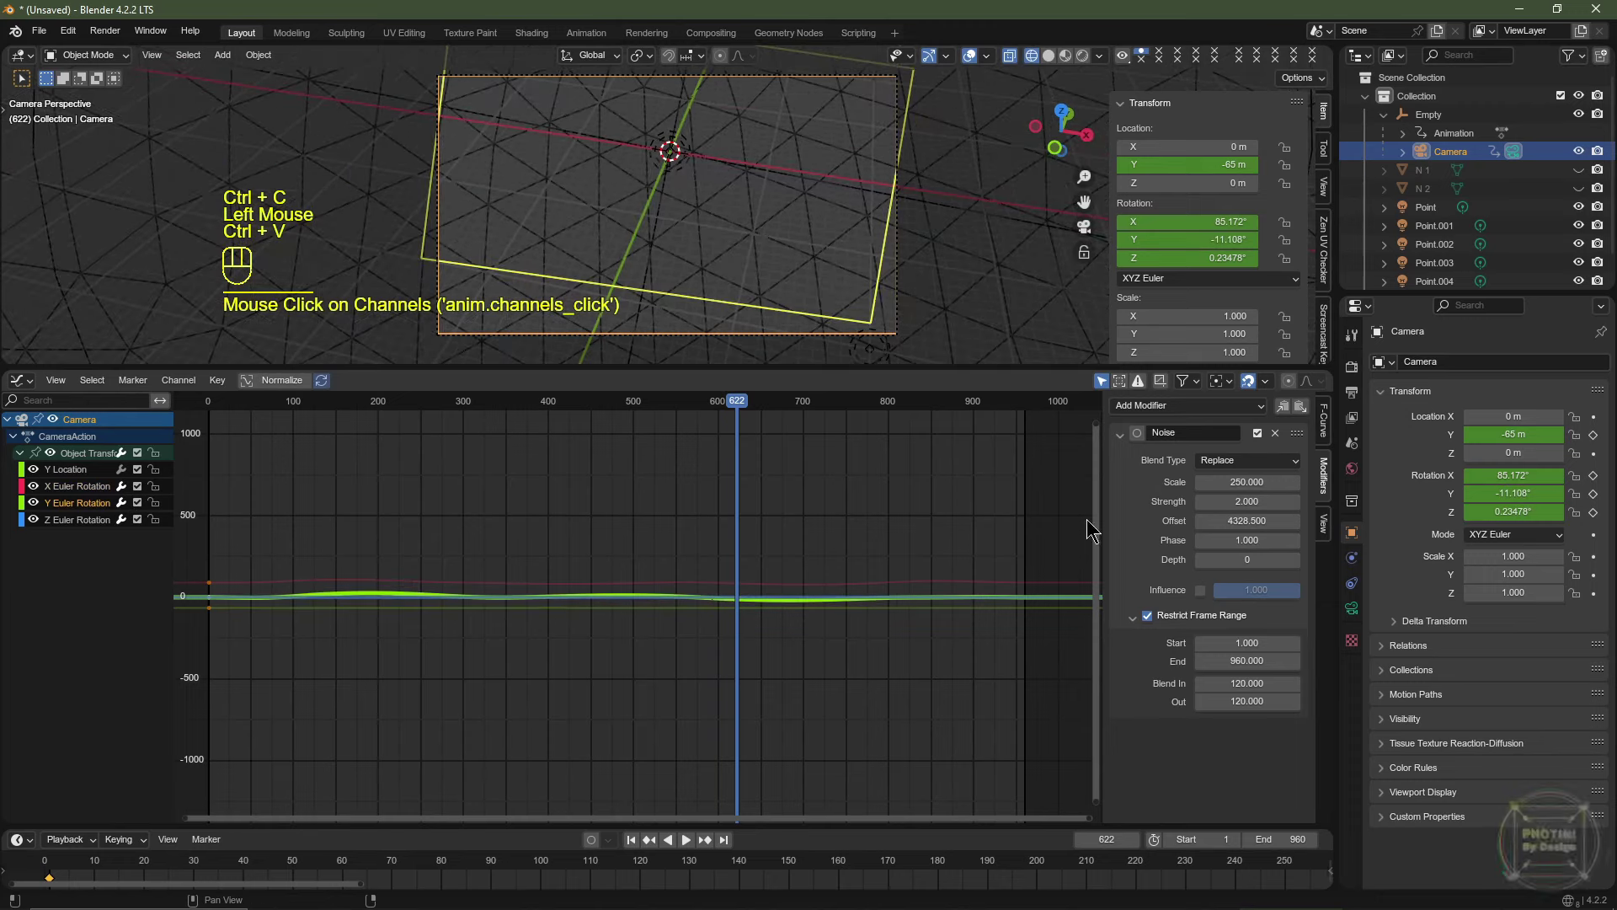
click(76, 520)
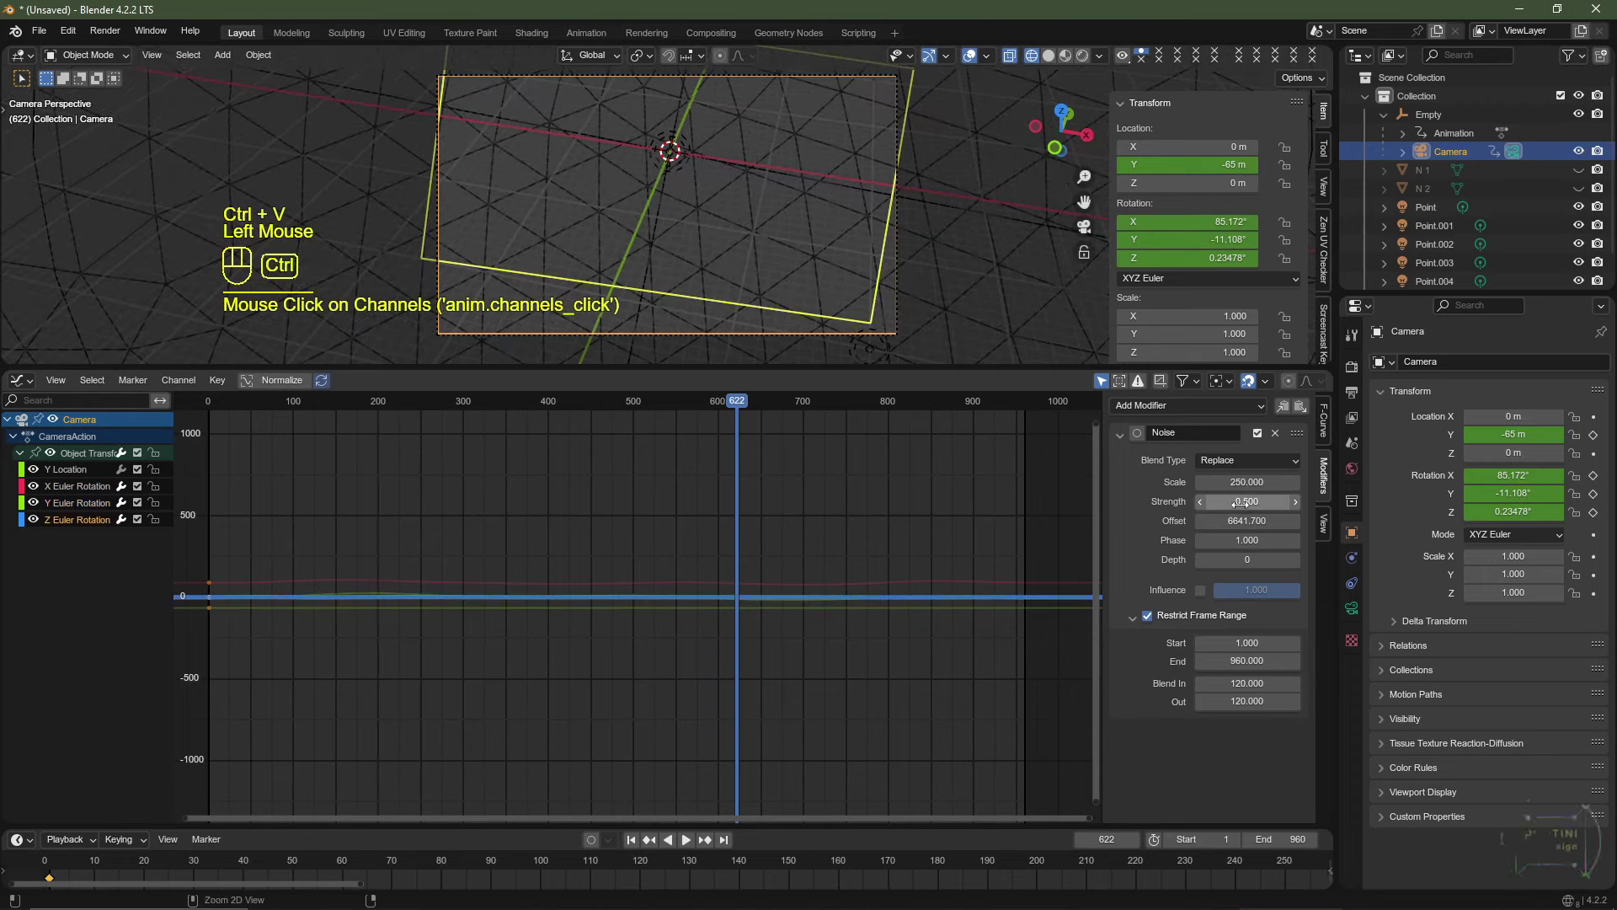
key(ctrl+v)
key(space)
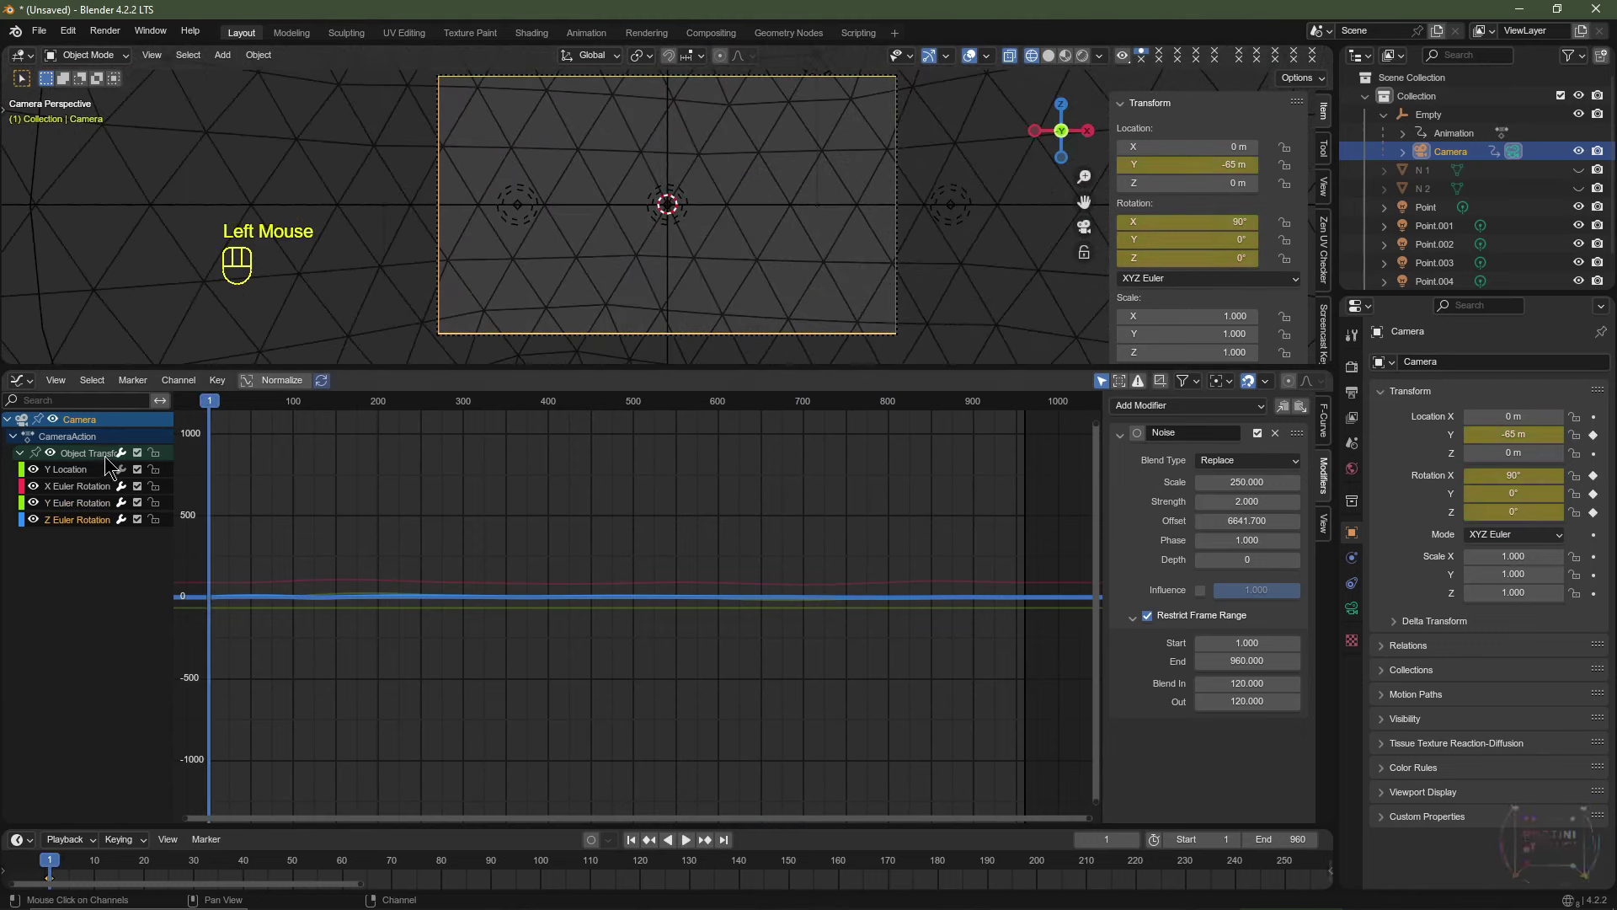
Add a Noise modifier to the camera's Y Location curve and set its scale to 25.
click(82, 468)
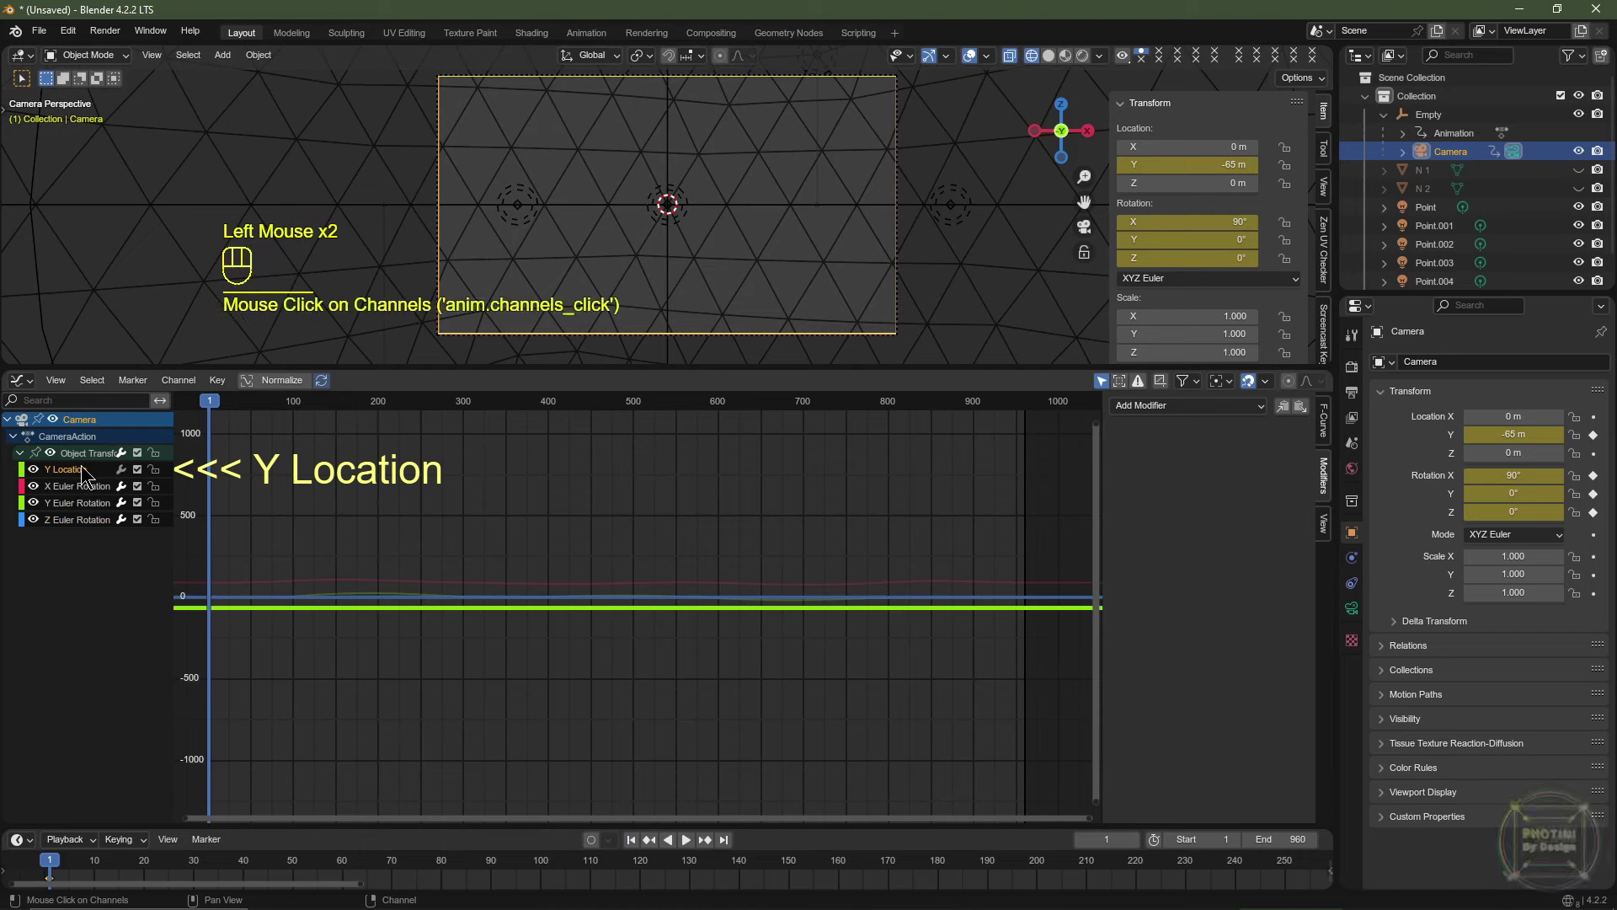
click(1152, 405)
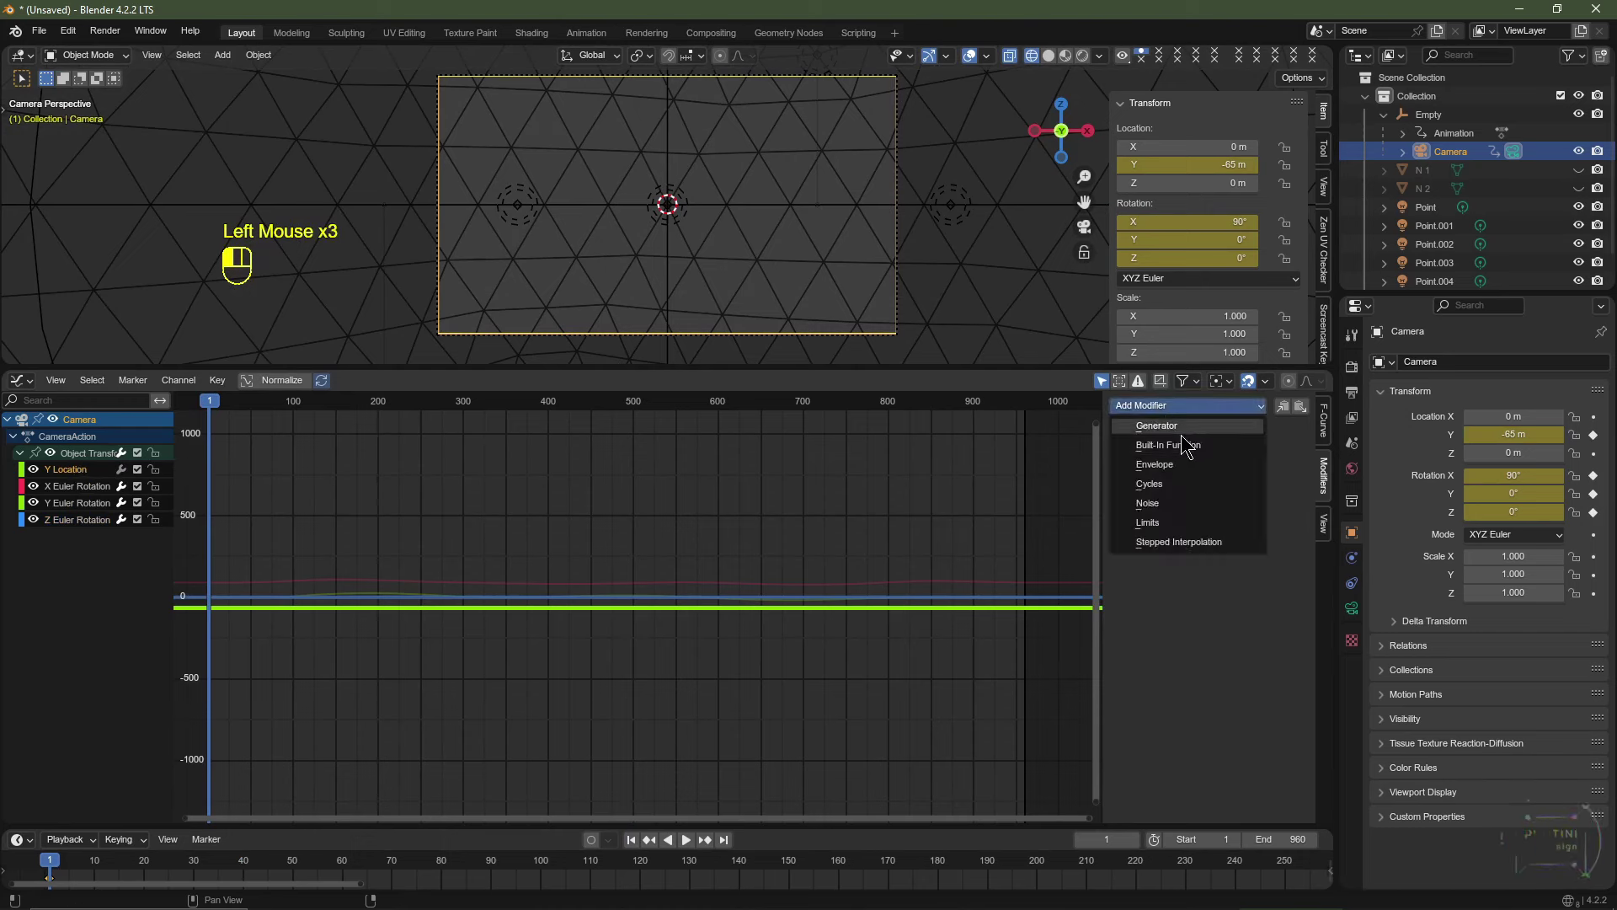
click(1166, 503)
click(1238, 482)
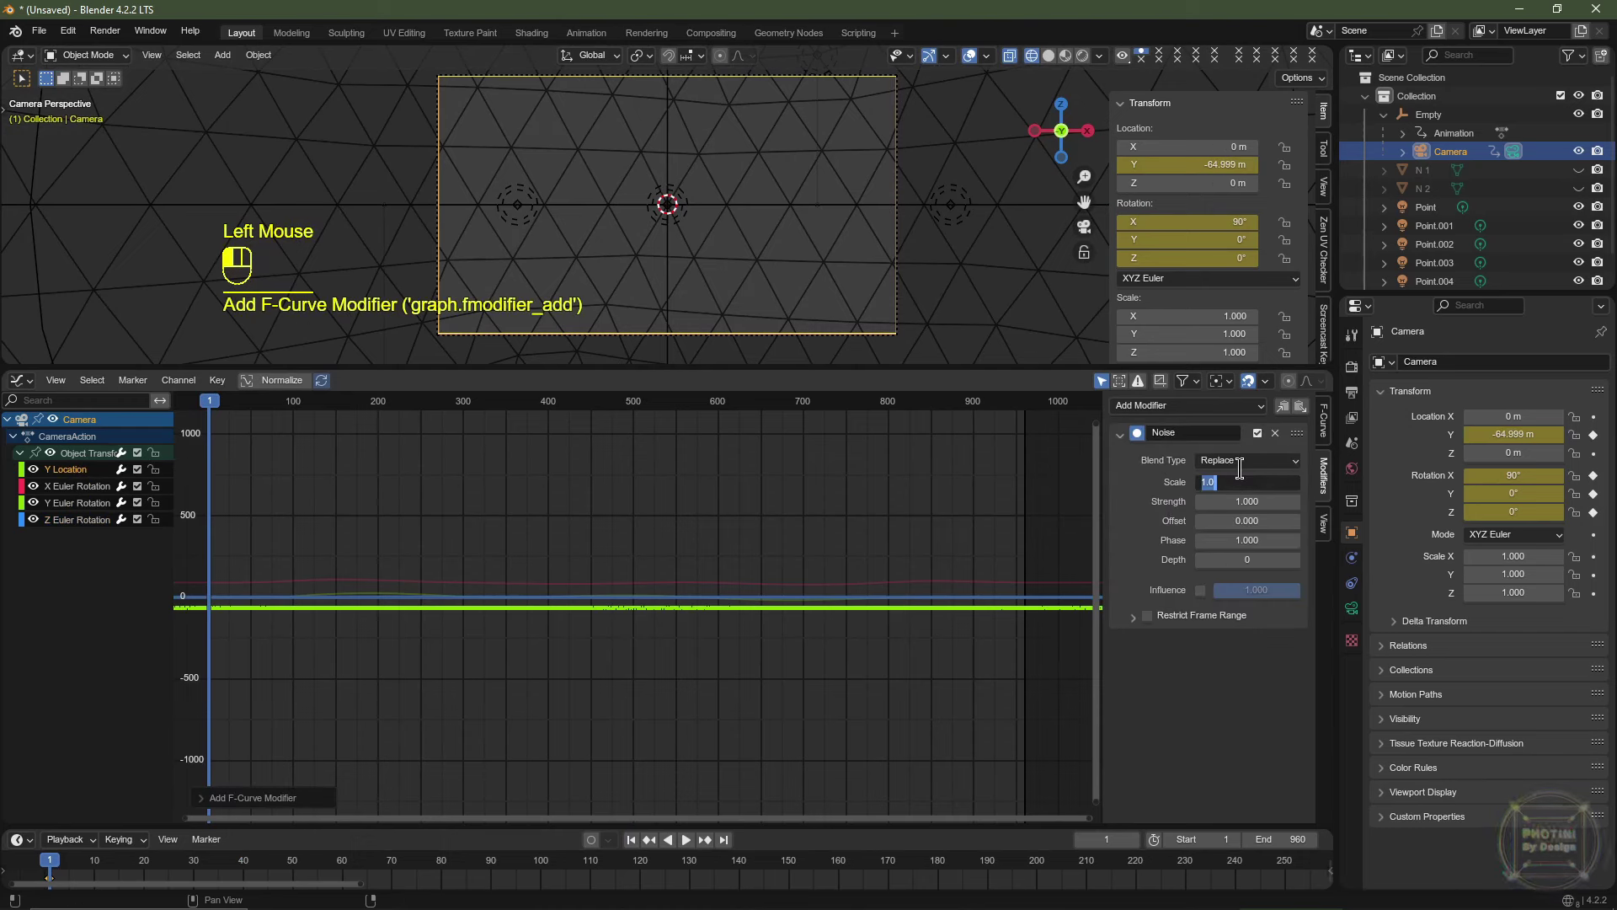
text(25)
key(Return)
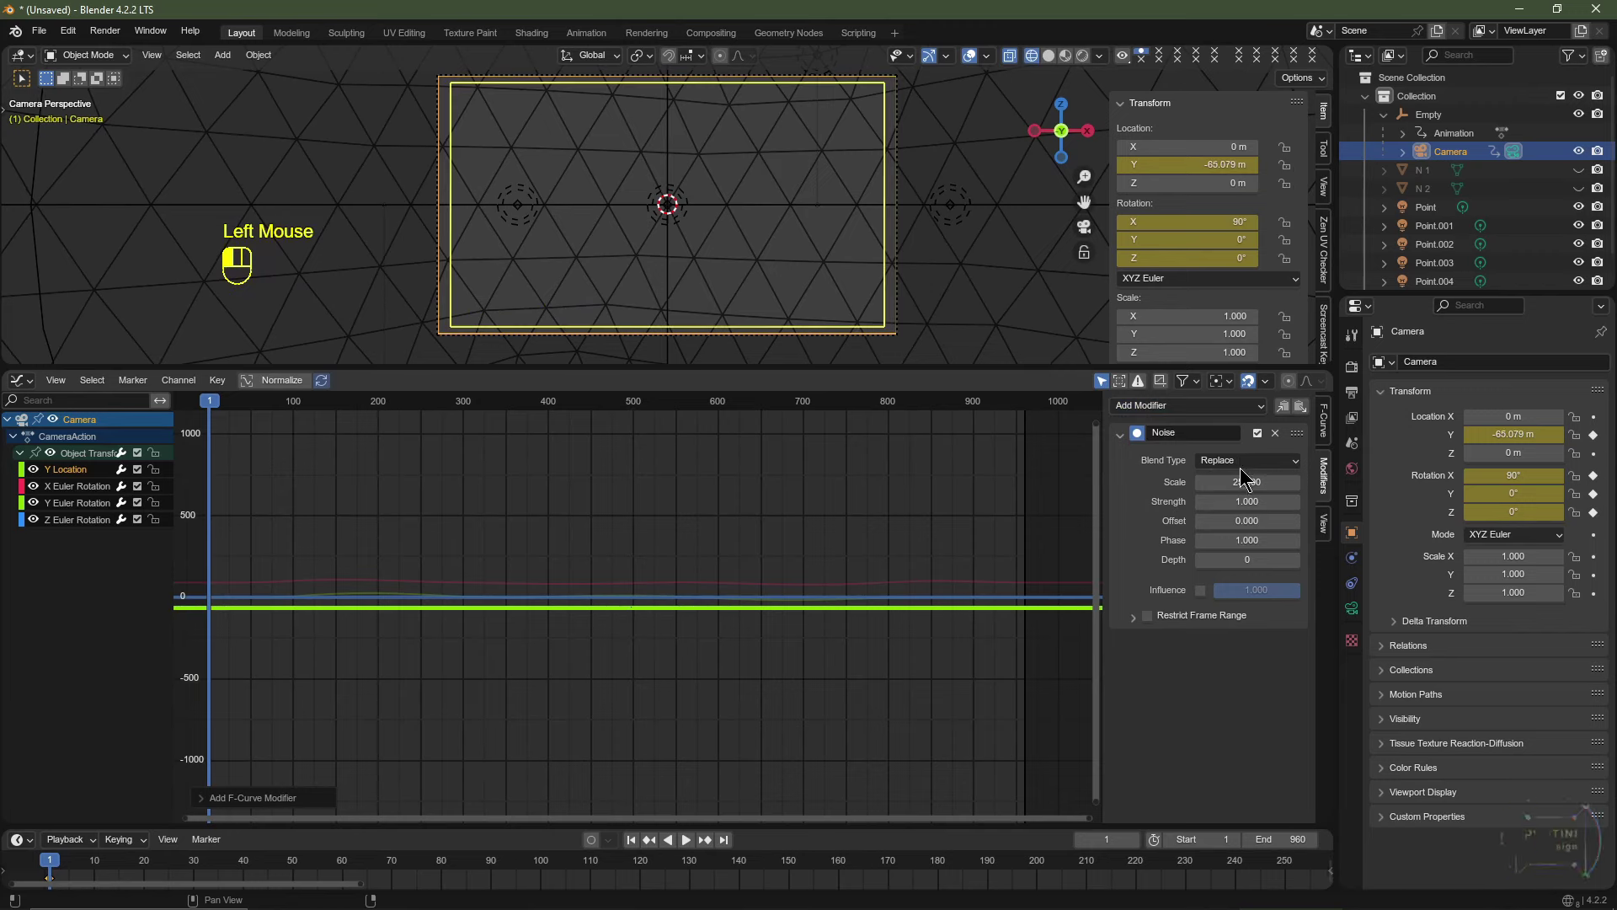
Set the strength of the Y Location Noise modifier to 5 and scrub through the camera motion in top view.
click(1235, 502)
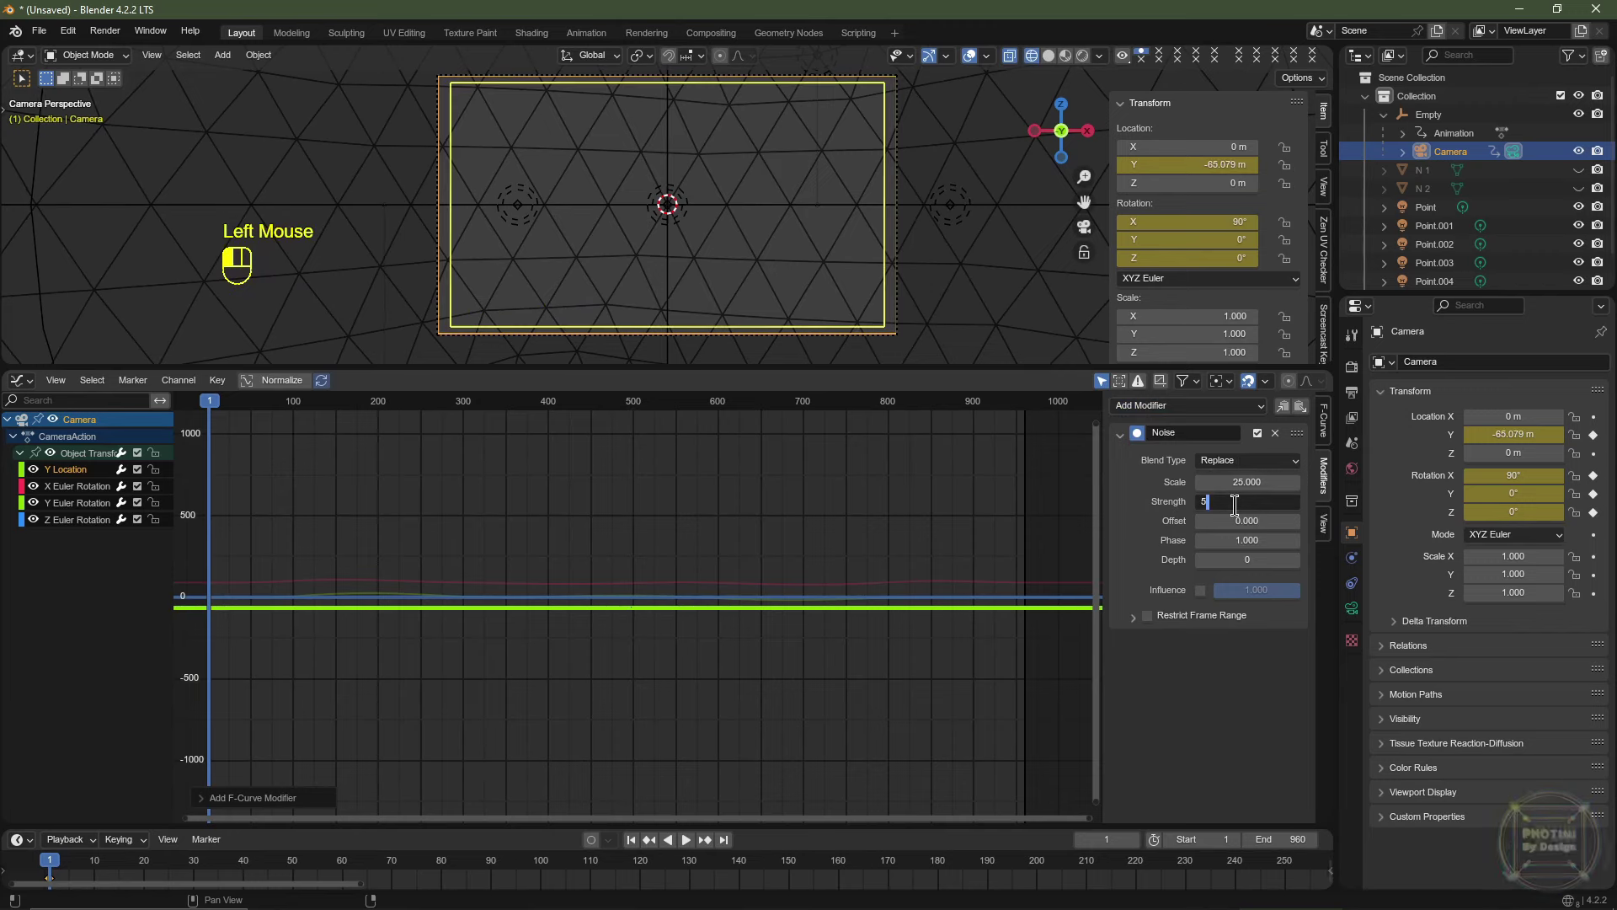
key(Return)
key(space)
key(KP_7)
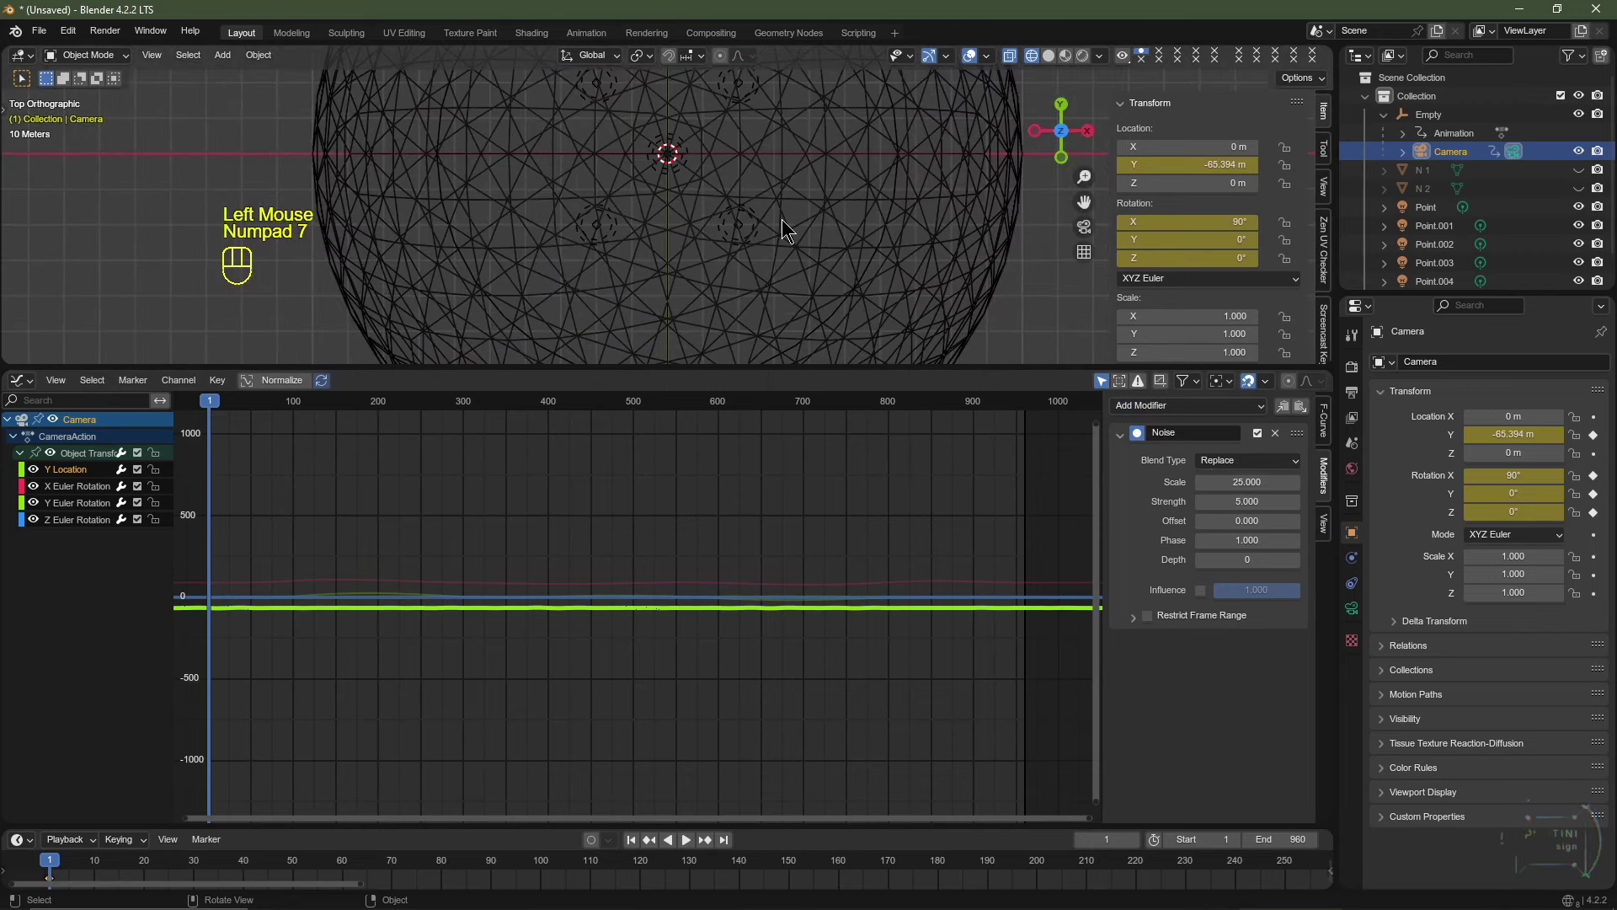
scroll(782, 219, down, 2)
scroll(782, 219, up, 2)
shift+middle_drag(782, 219, 680, 299)
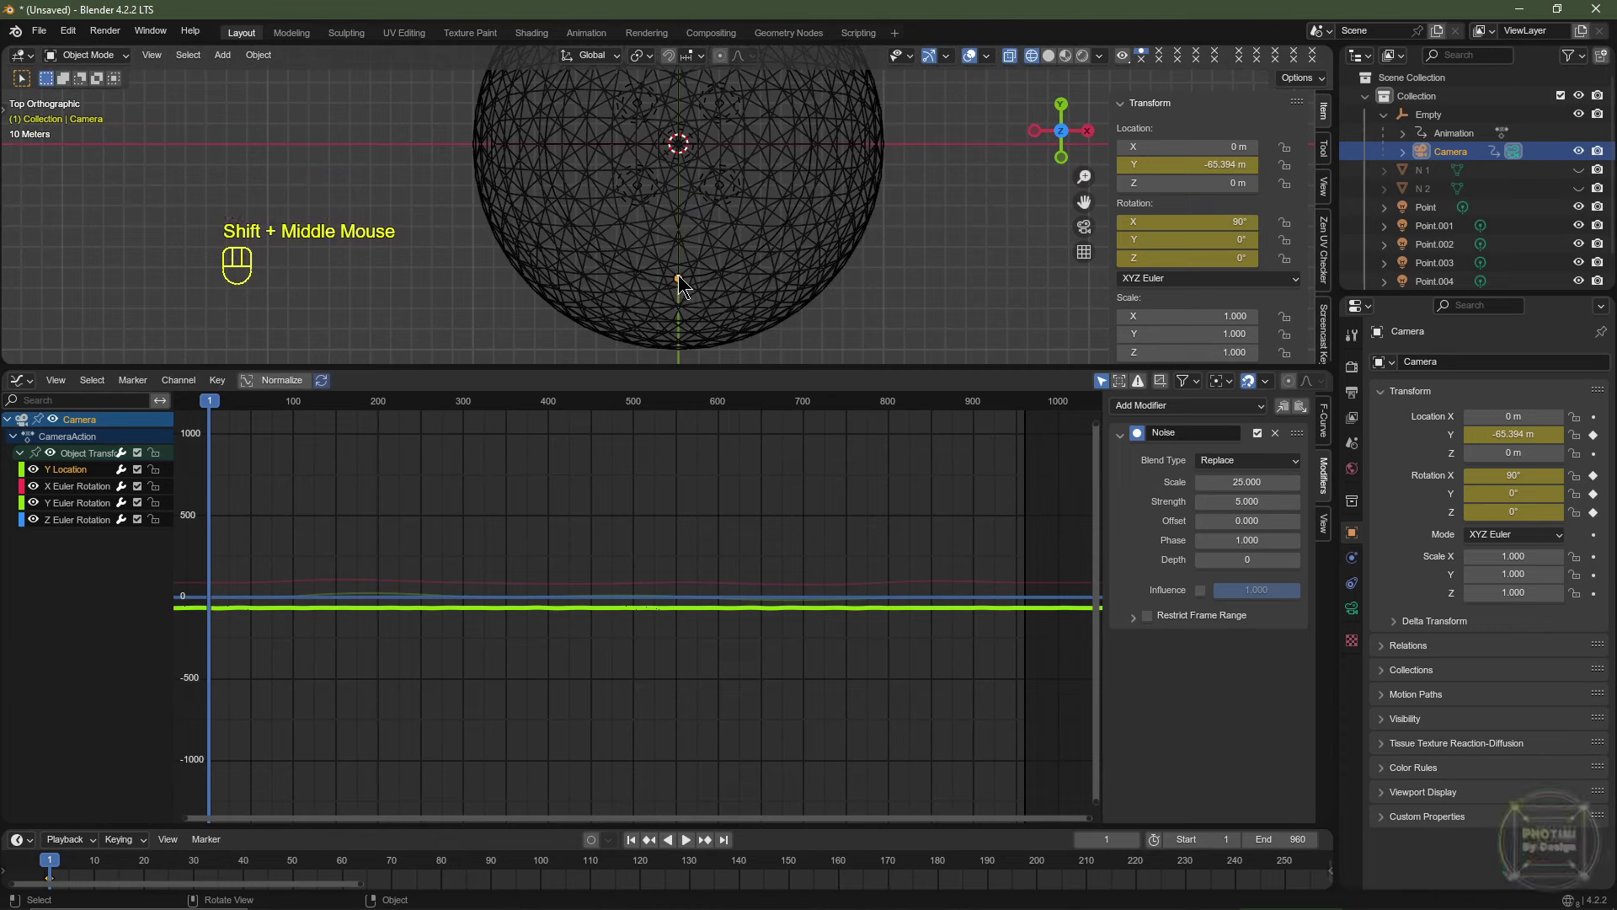
shift+middle_drag(705, 232, 716, 290)
scroll(707, 258, down, 2)
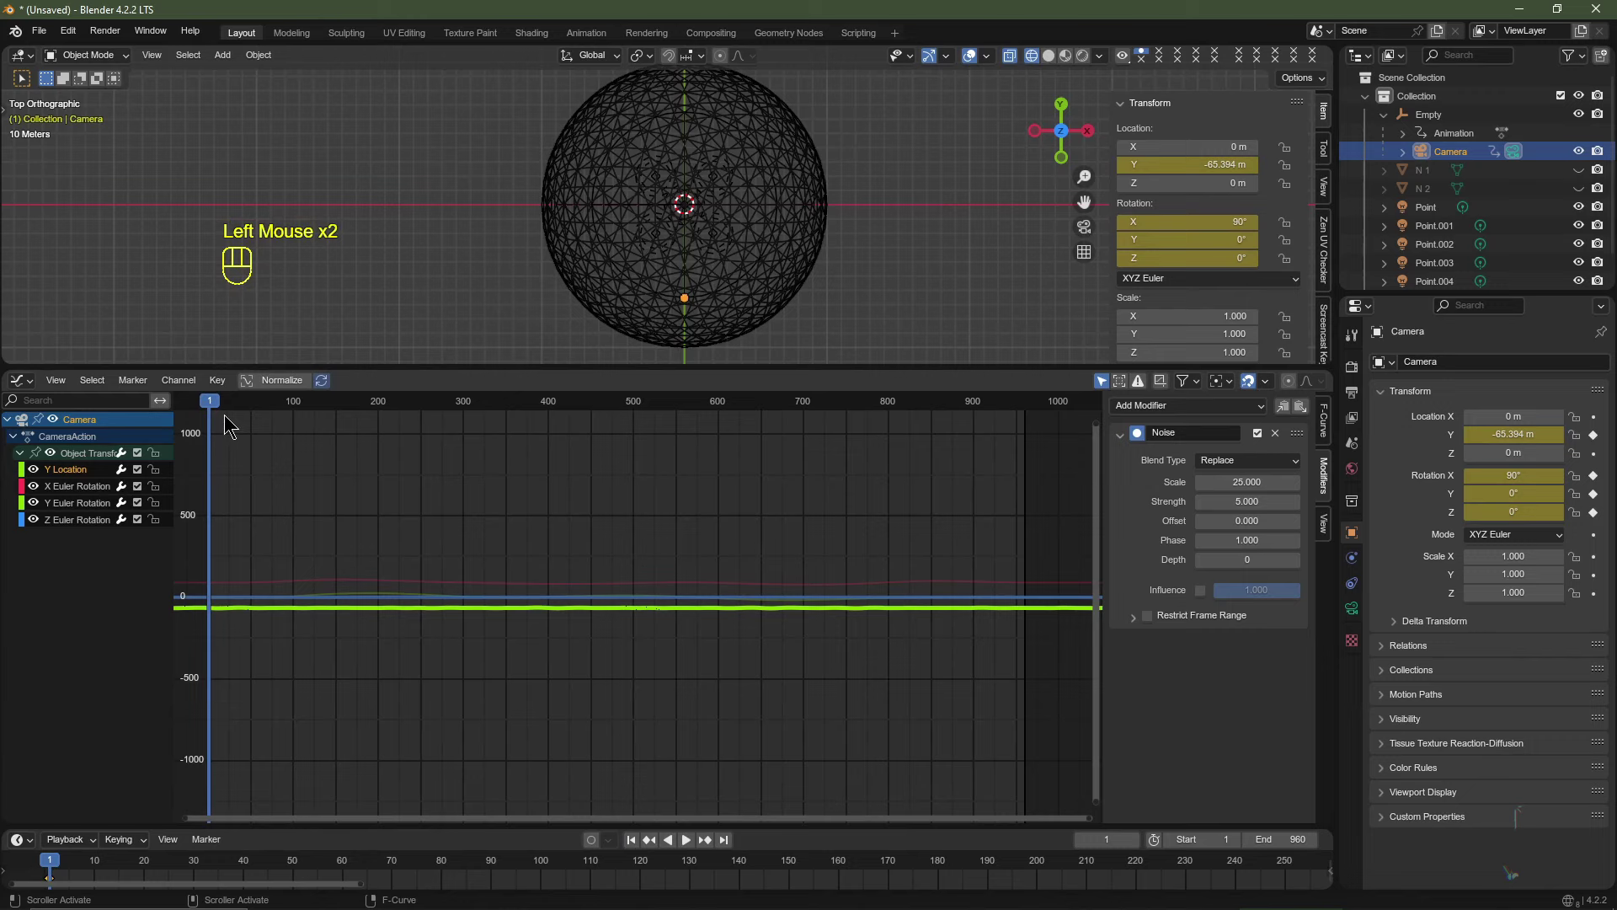
drag(210, 404, 1058, 329)
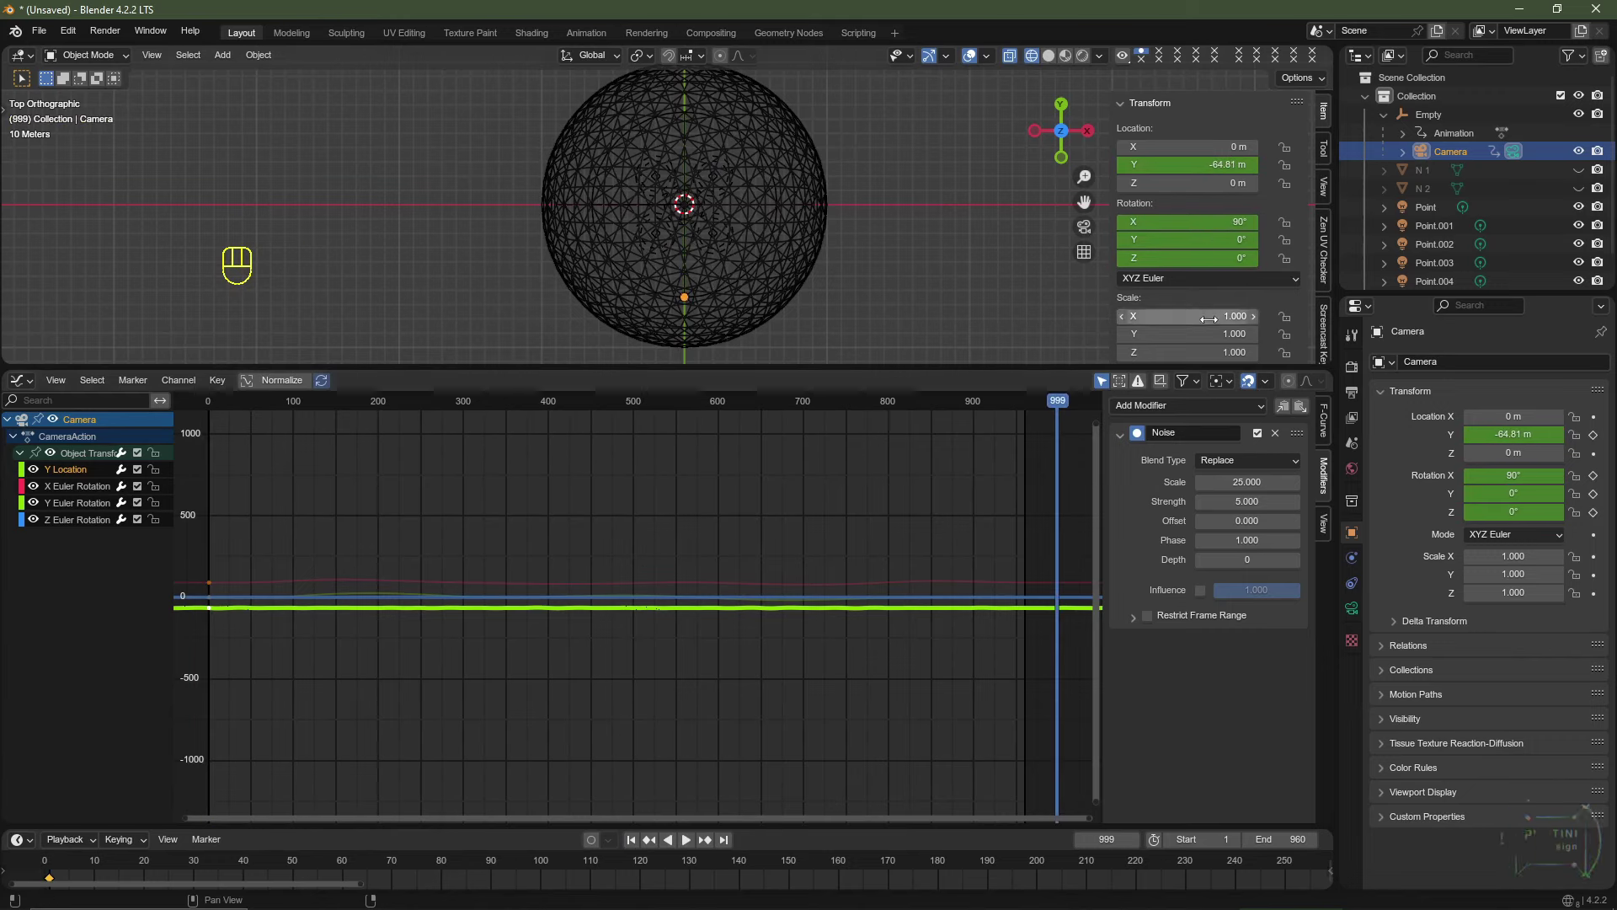
Try a strength of 25 on the Y Location Noise modifier and preview the camera's travel.
click(1230, 498)
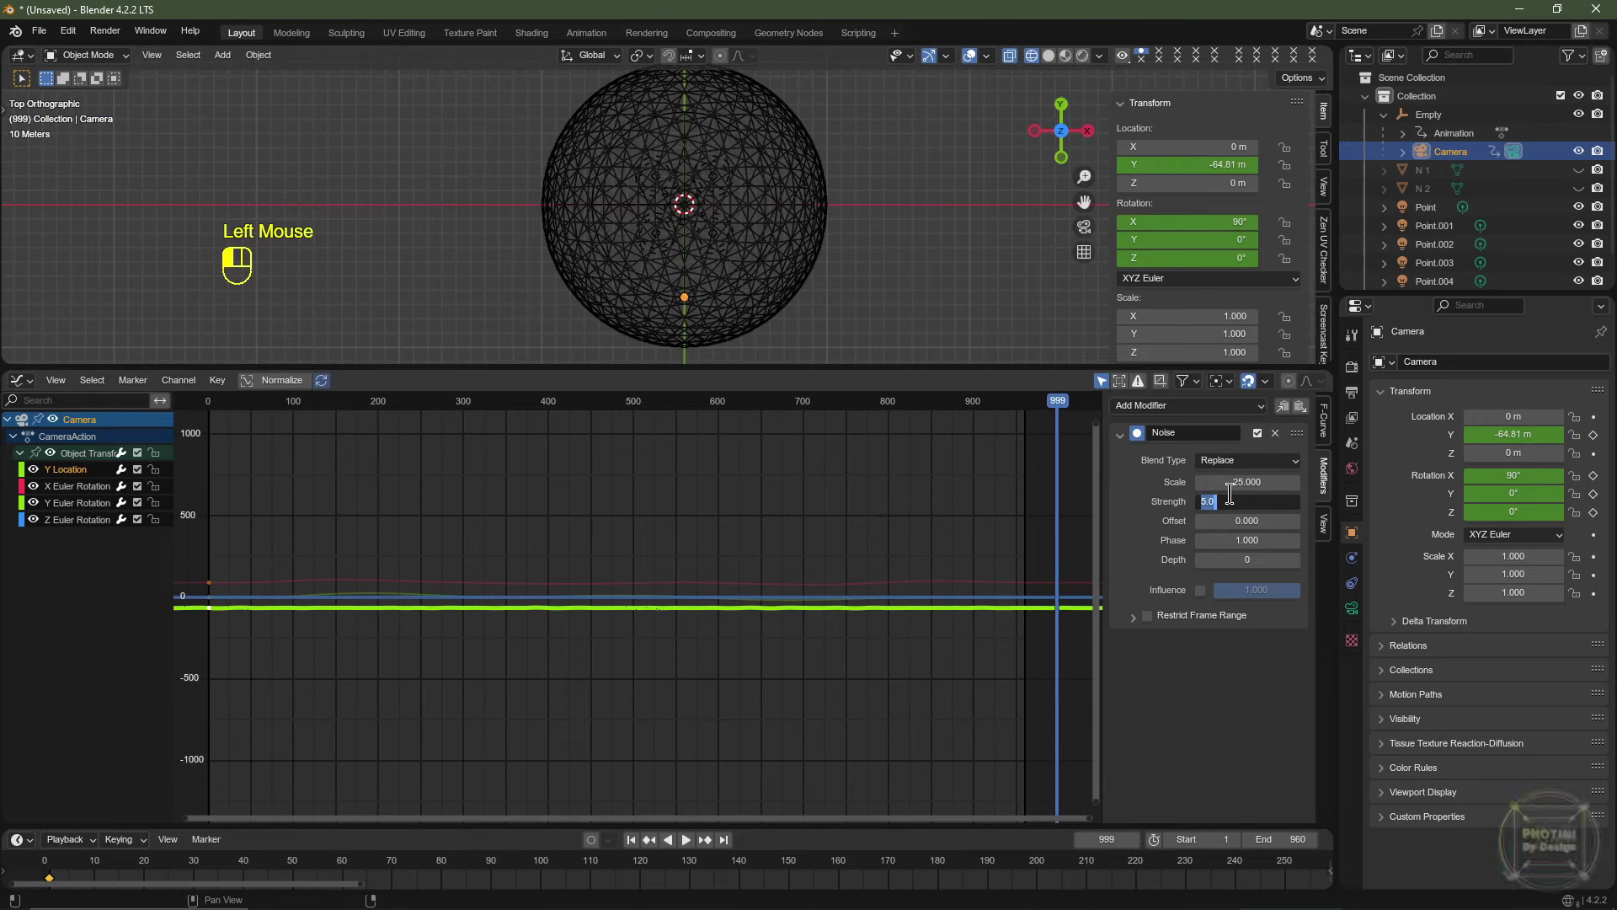
text(25)
key(Return)
key(space)
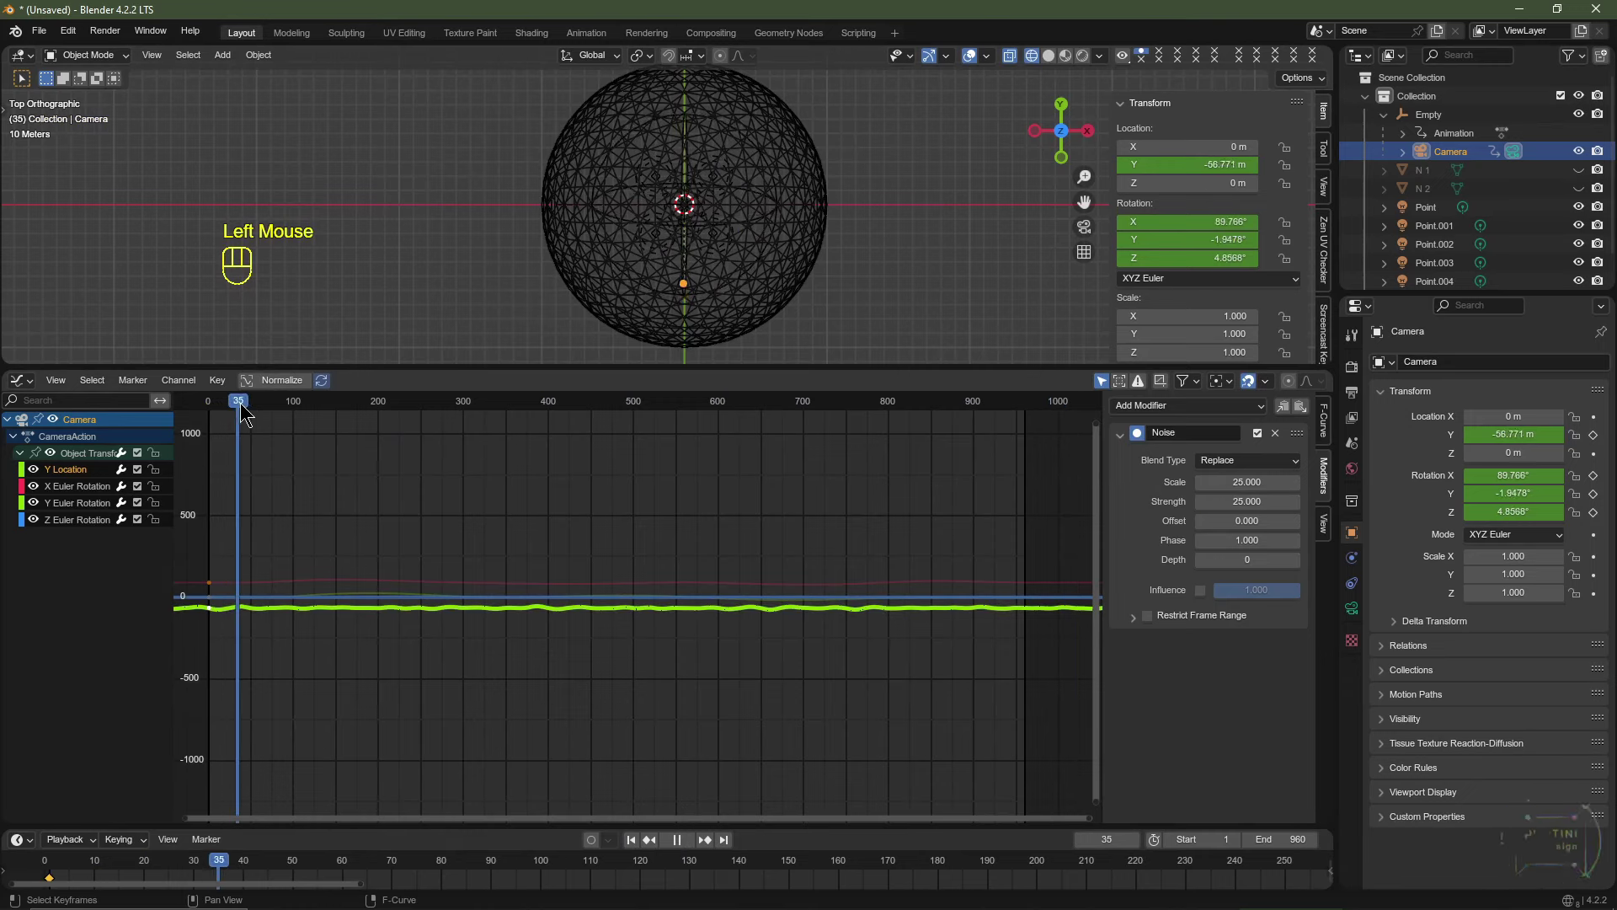
key(space)
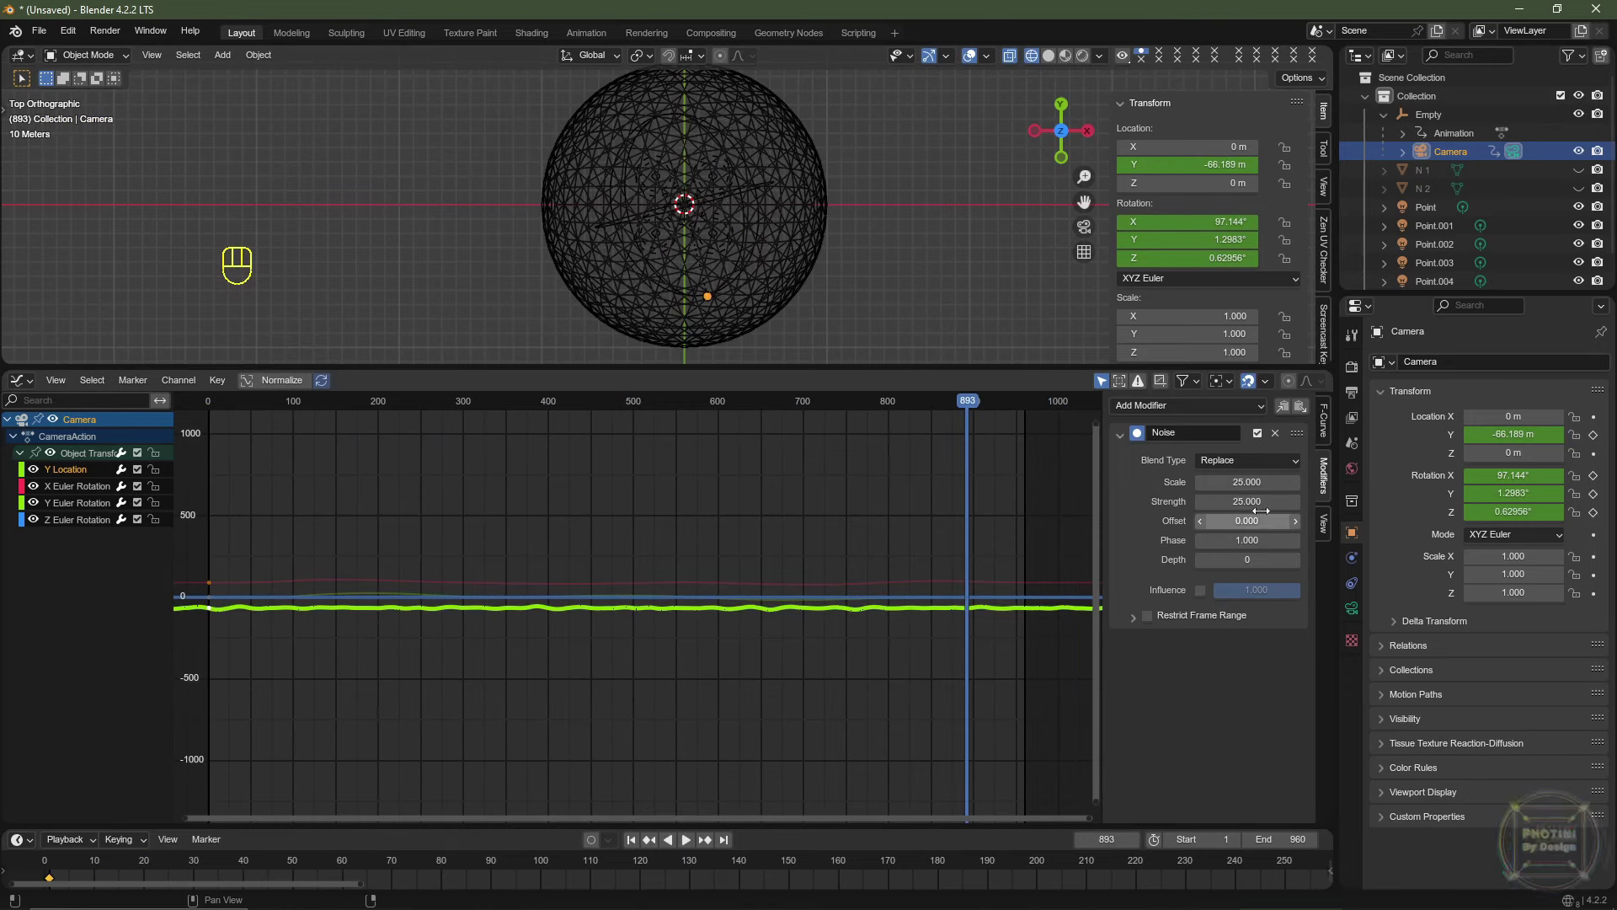
Try a strength of 100 on the Y Location Noise modifier and play the animation.
click(1258, 502)
text(100)
key(Return)
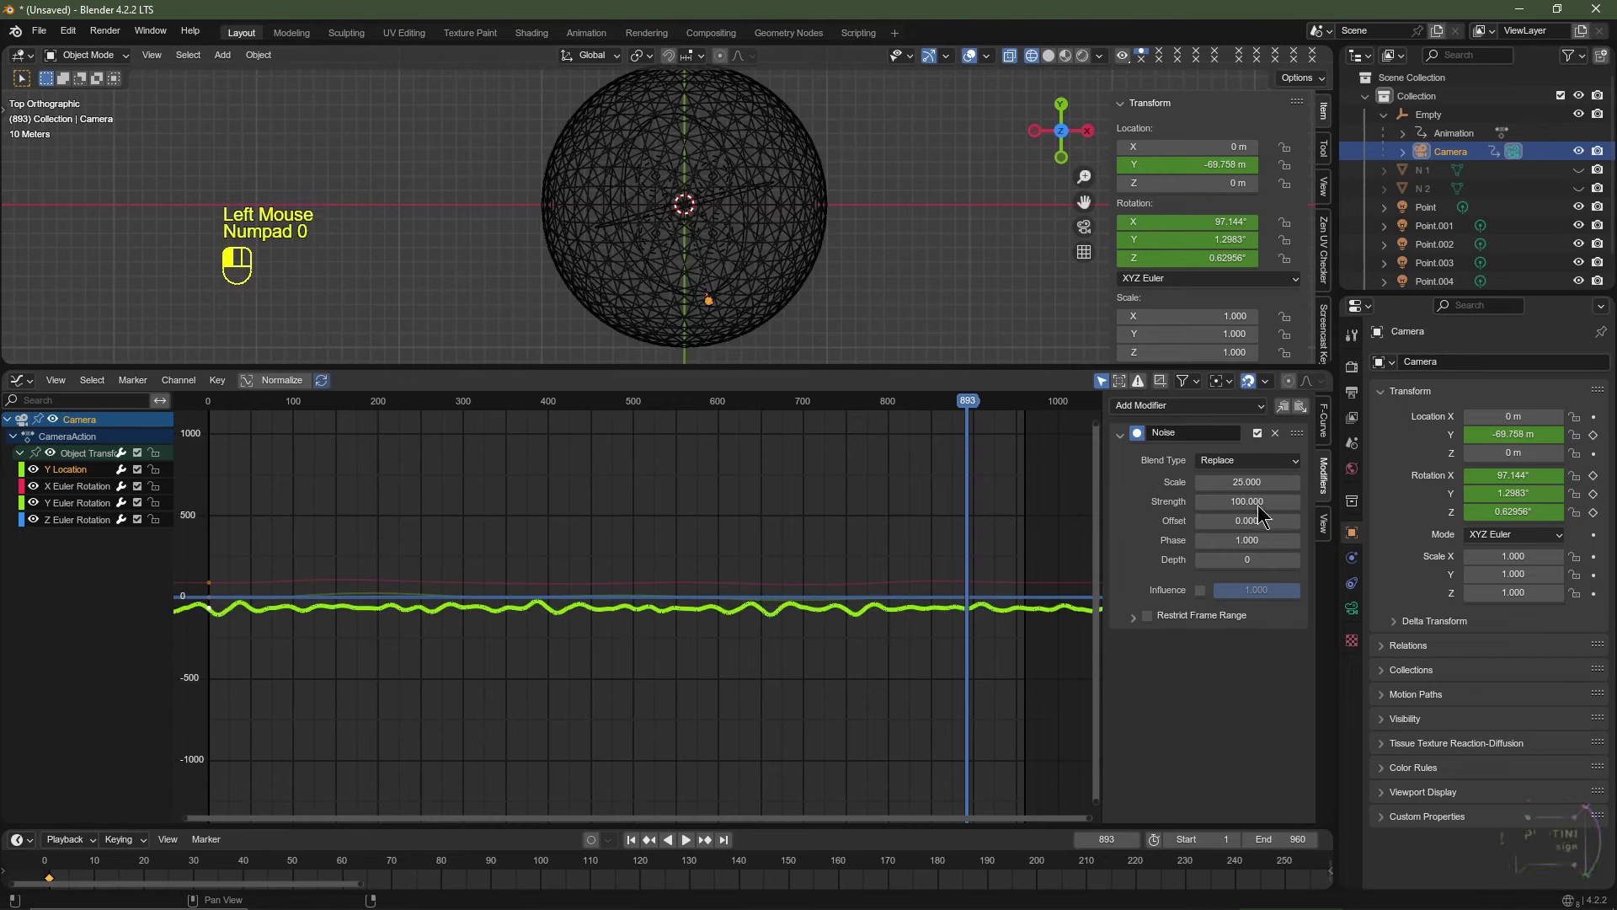
key(space)
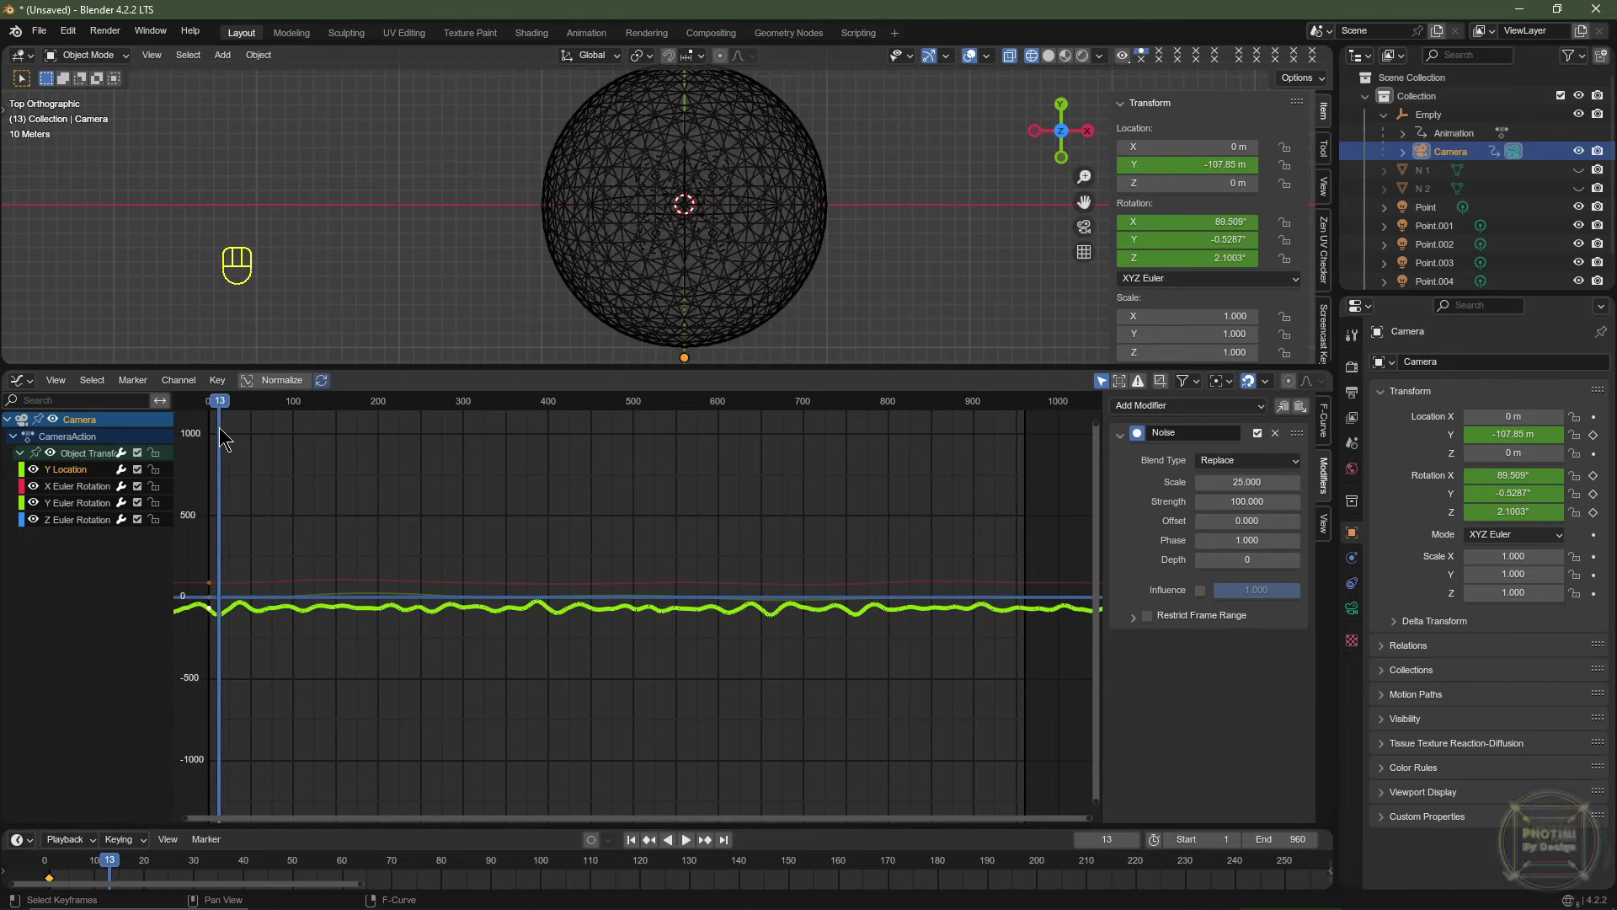
Reduce the strength of the Y Location Noise modifier to 75 and finally to 50, and return to frame 2.
scroll(763, 324, down, 1)
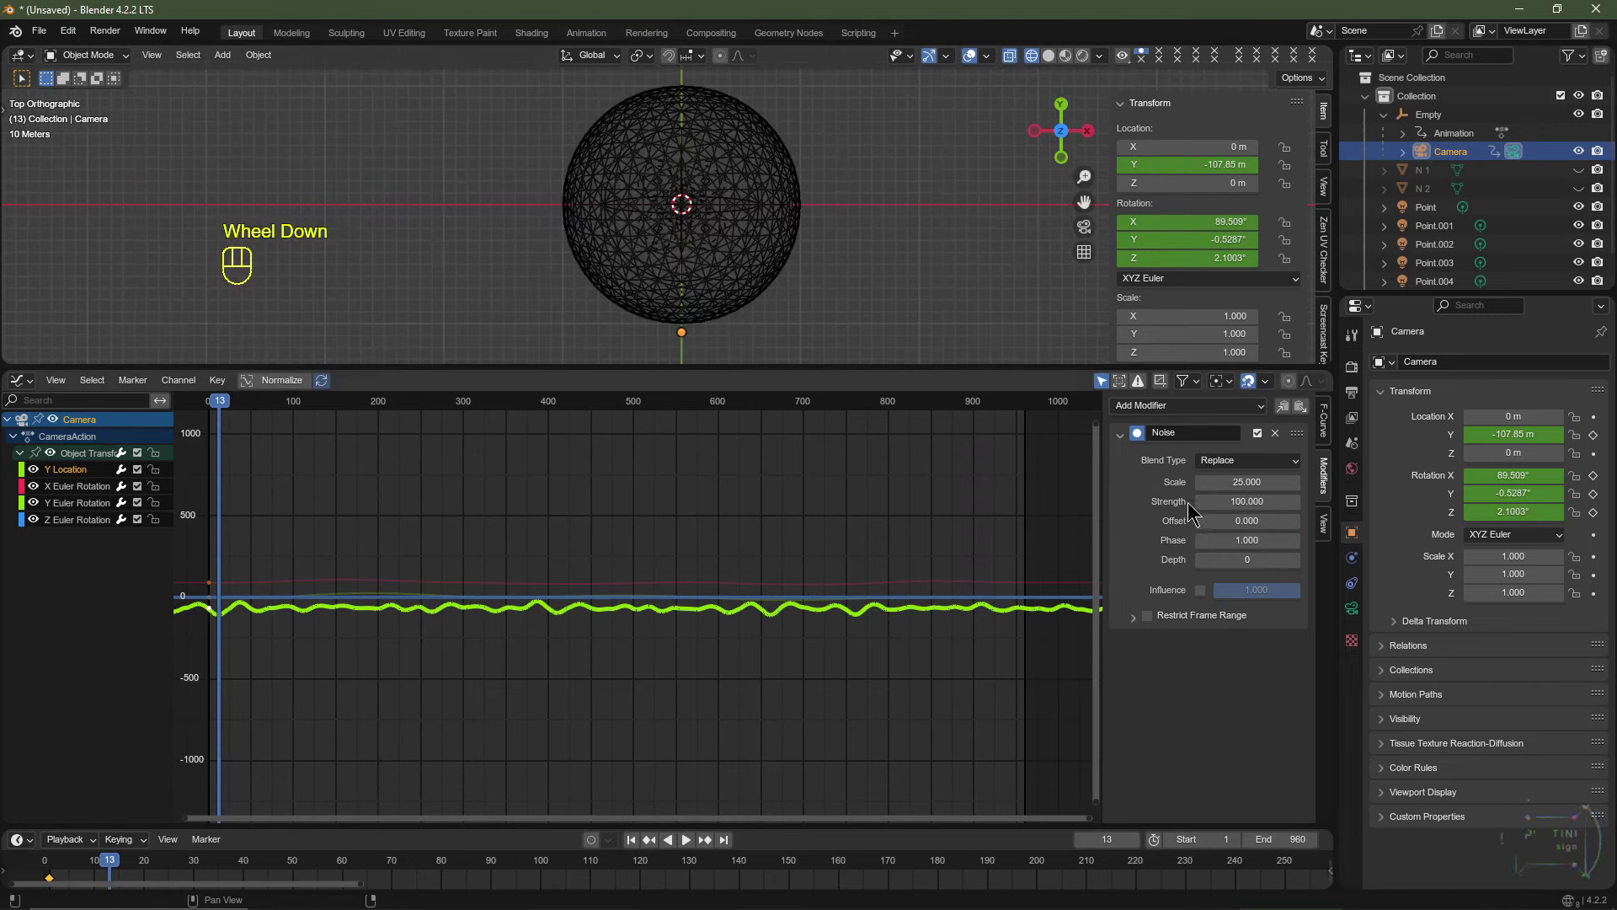
click(1221, 497)
text(75)
key(Return)
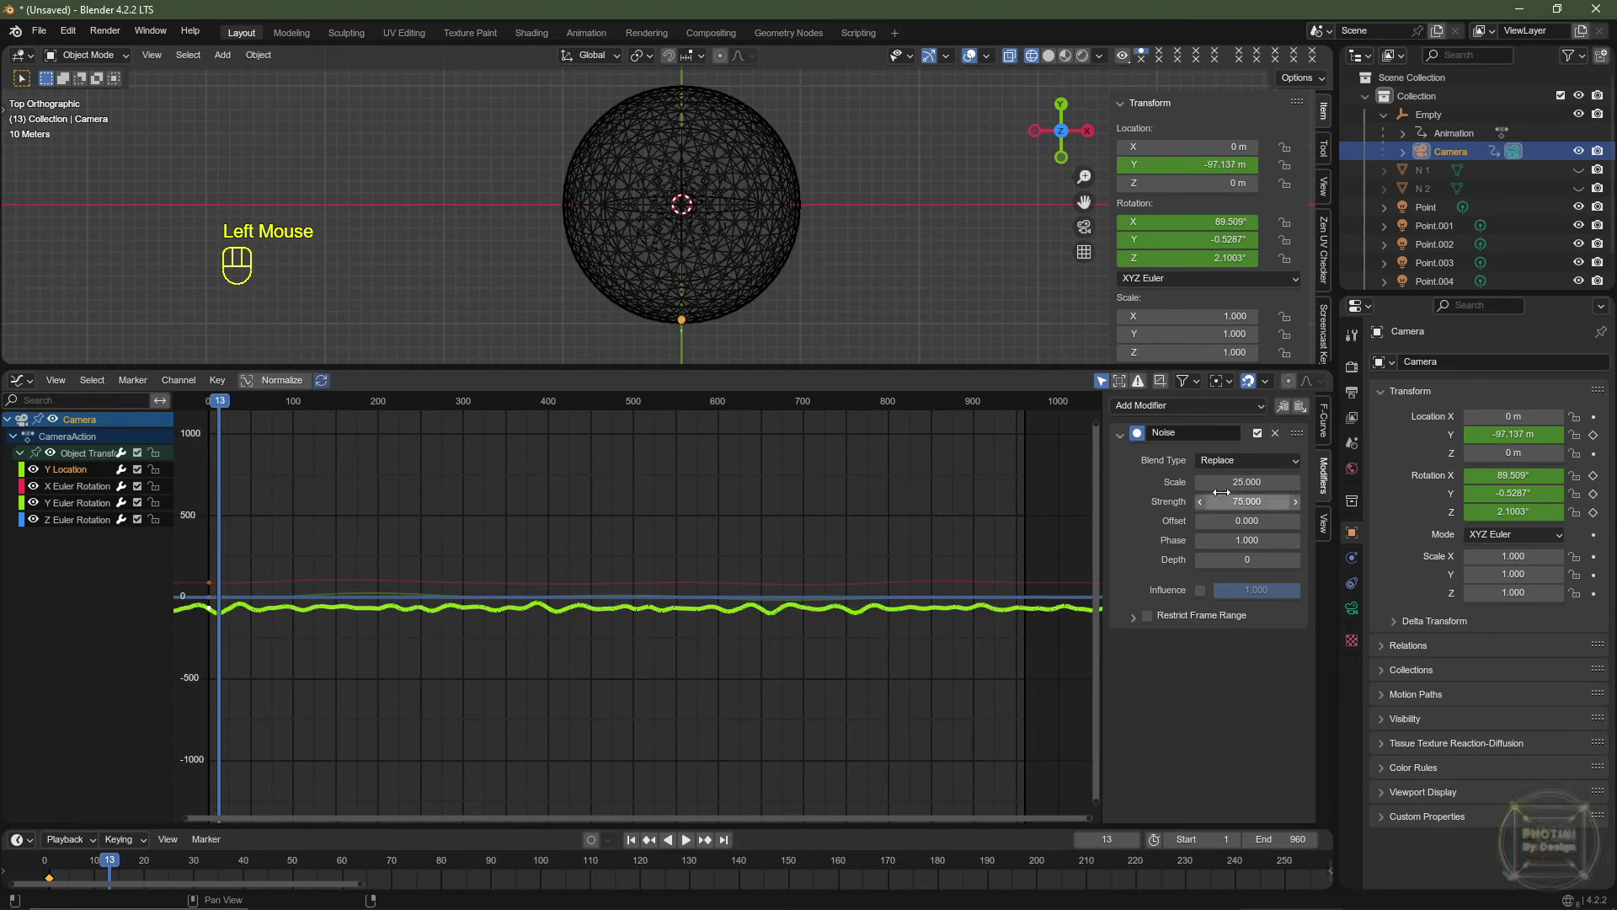
key(Return)
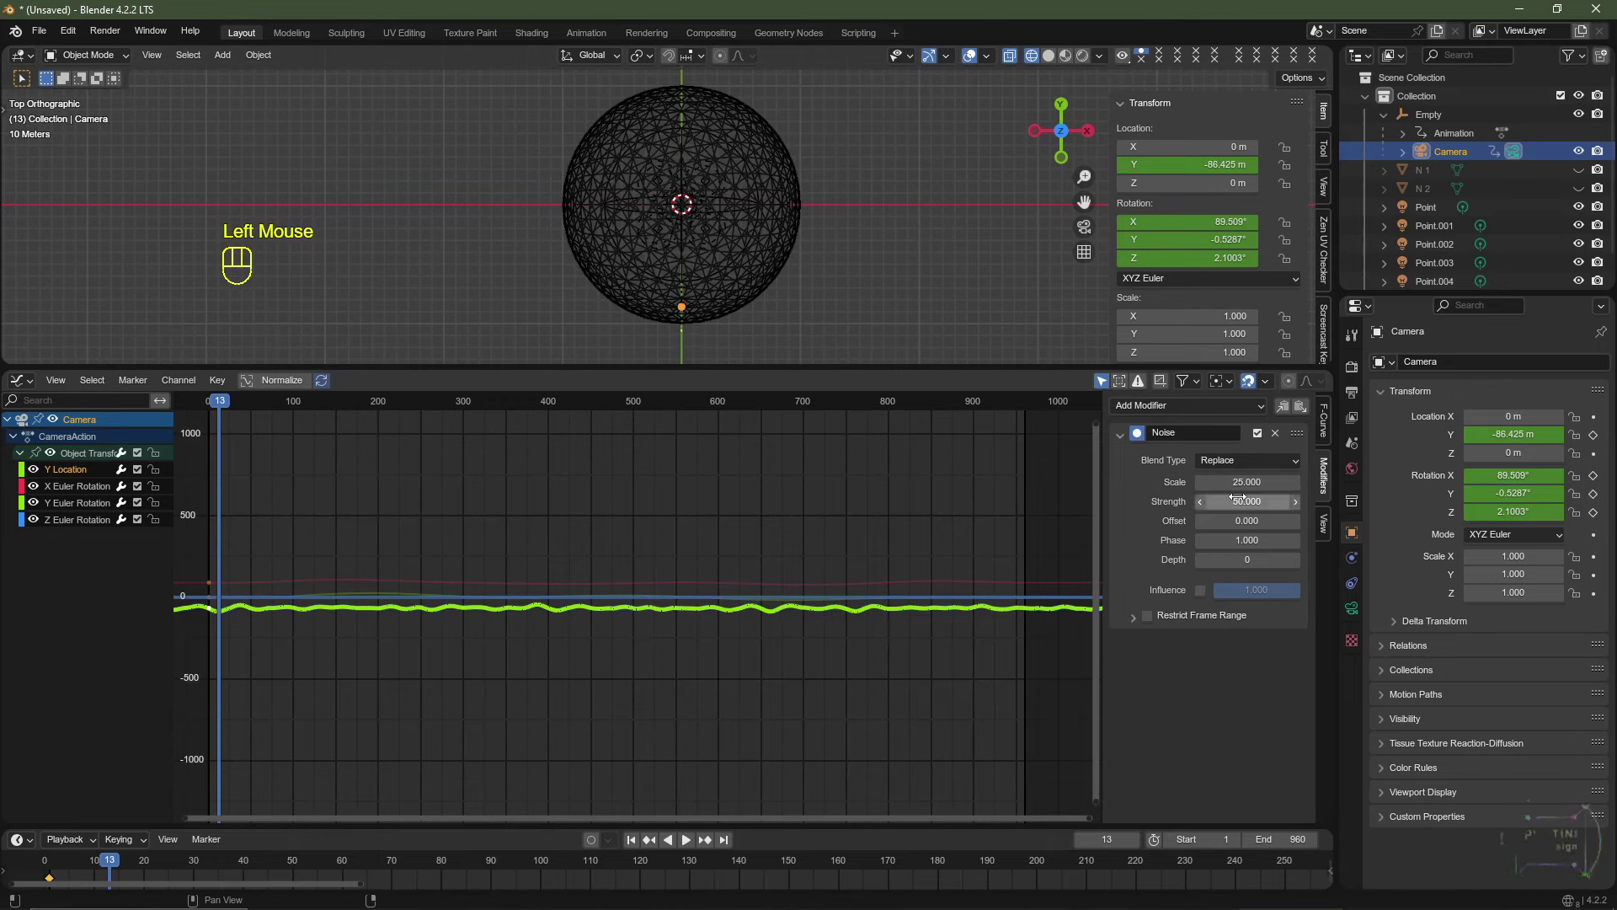
mouse_move(221, 401)
mouse_down()
mouse_move(1058, 373)
mouse_move(210, 402)
mouse_up()
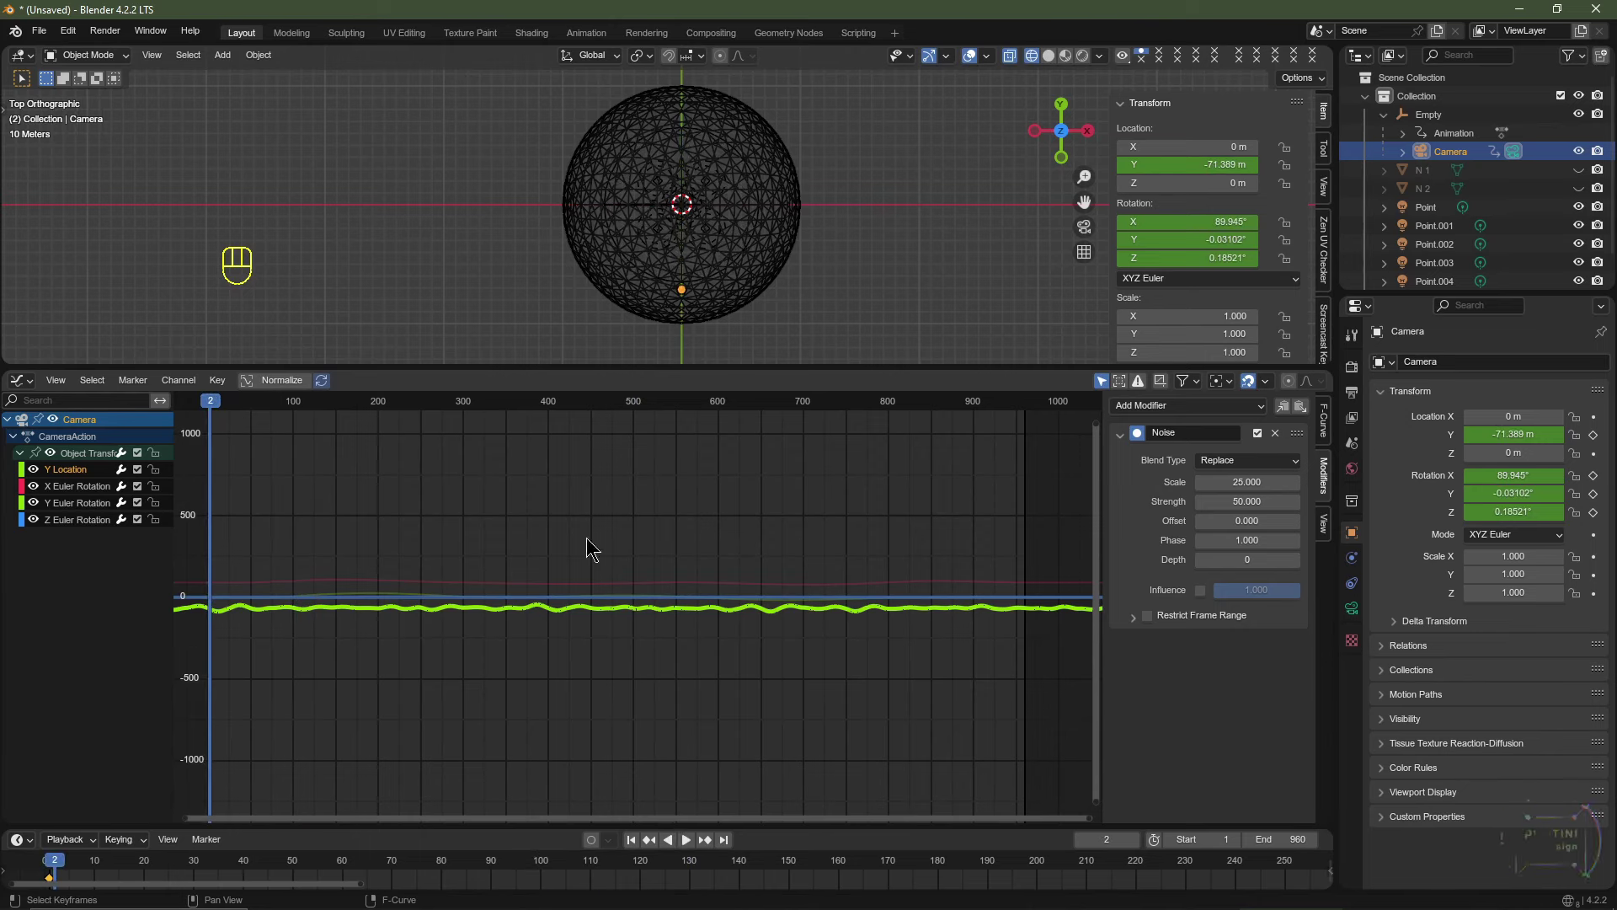
Try a scale of 50 on the Y Location Noise modifier and play the animation through the camera view.
click(1238, 482)
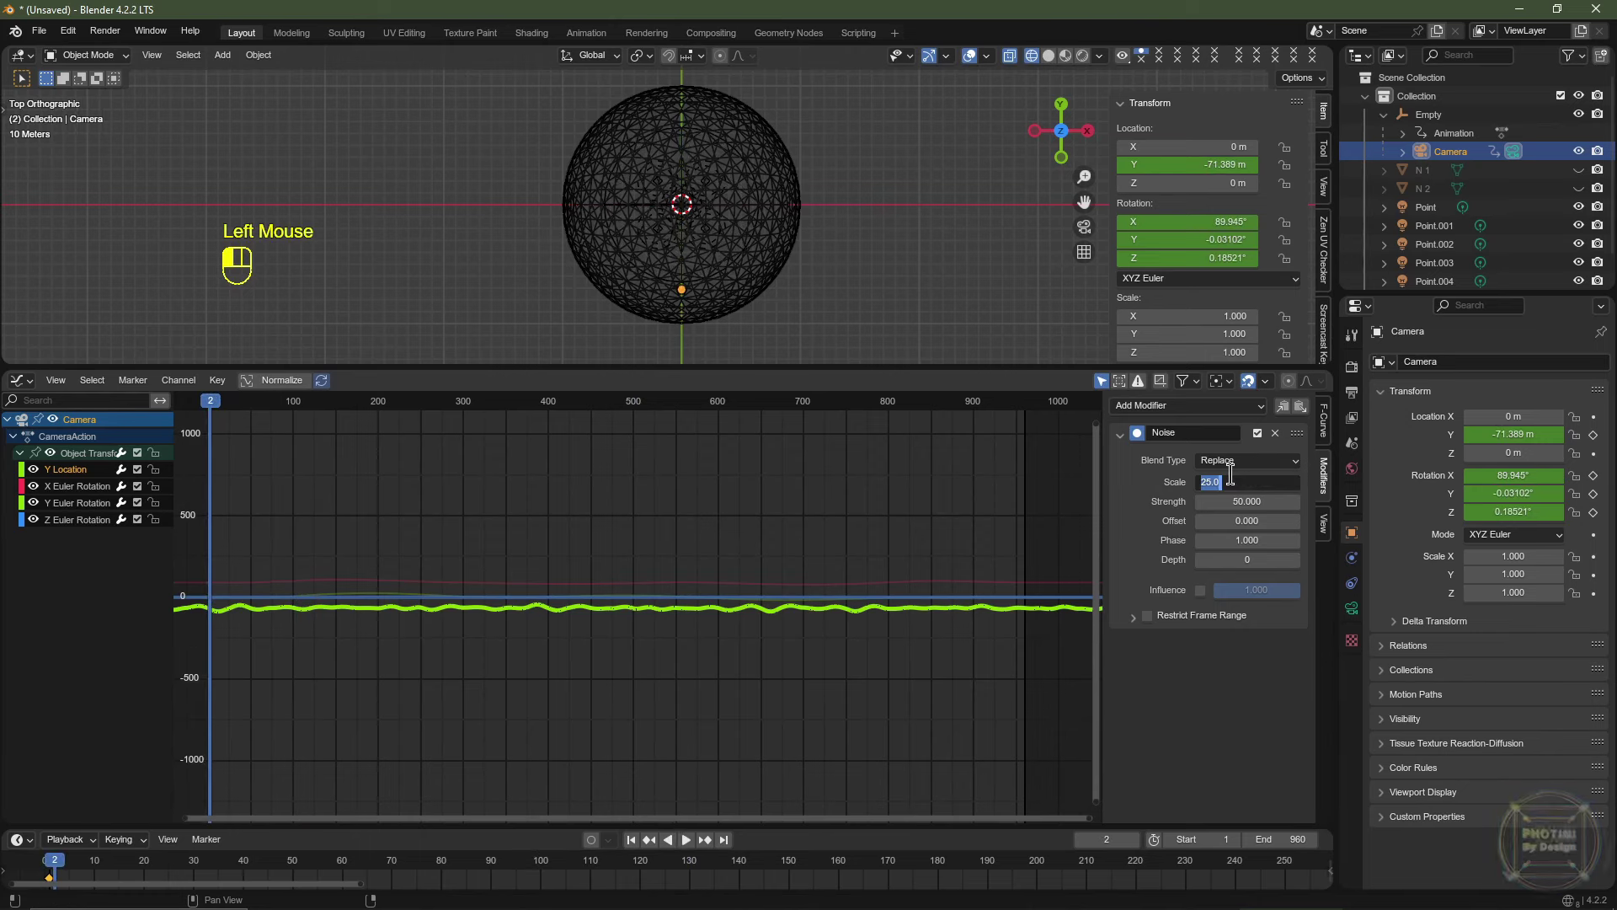
text(50)
key(Return)
middle_drag(674, 589, 841, 694)
click(376, 401)
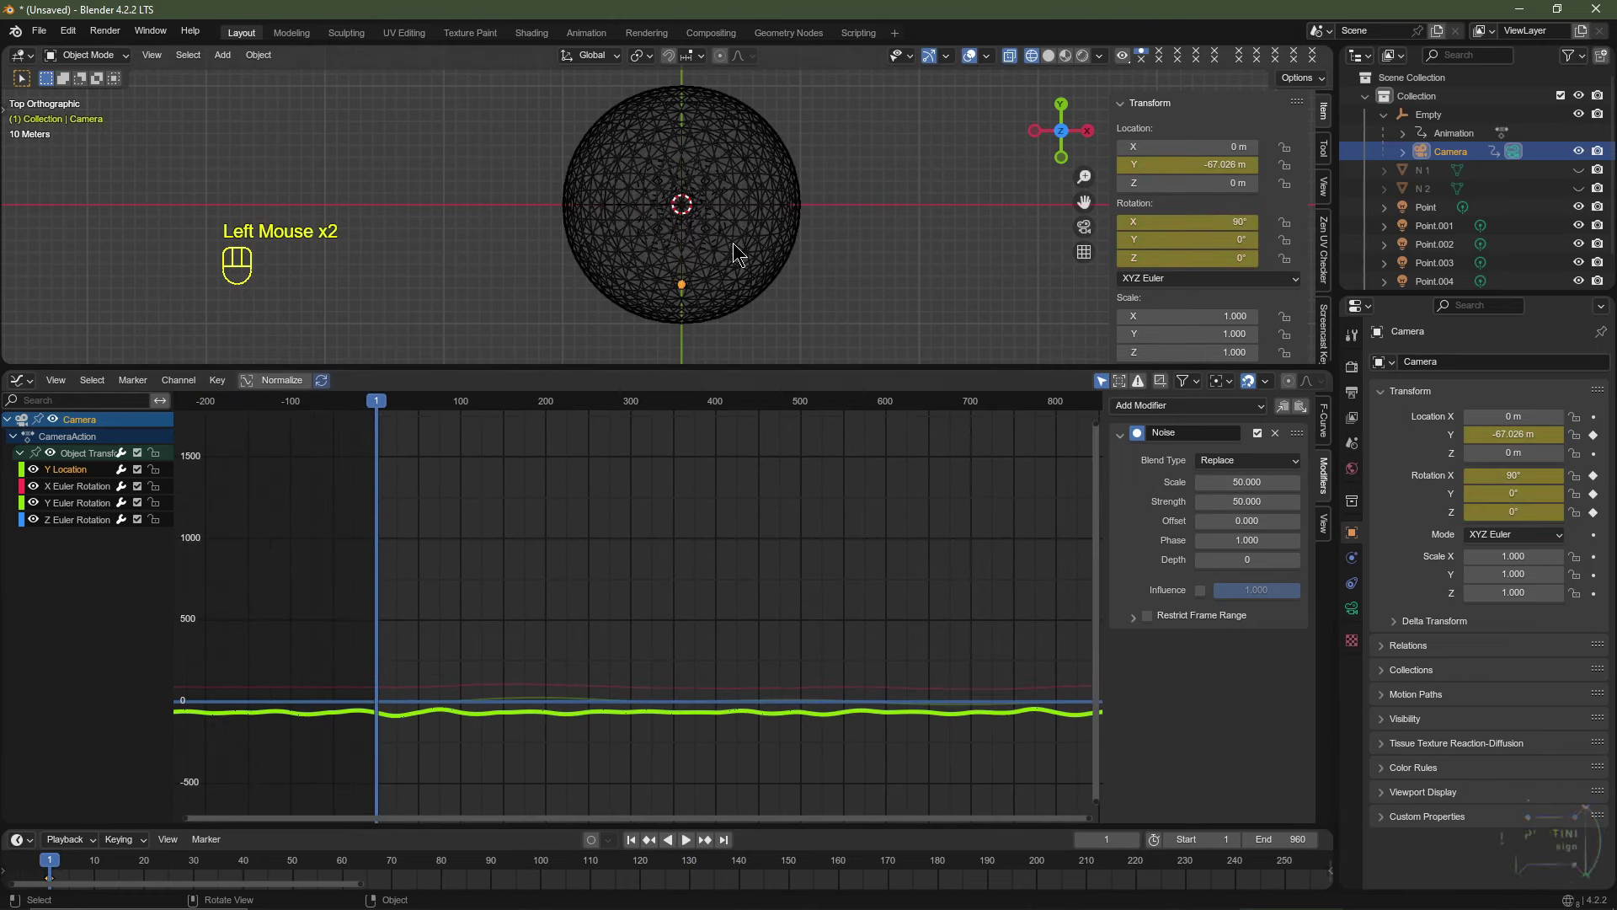
key(KP_0)
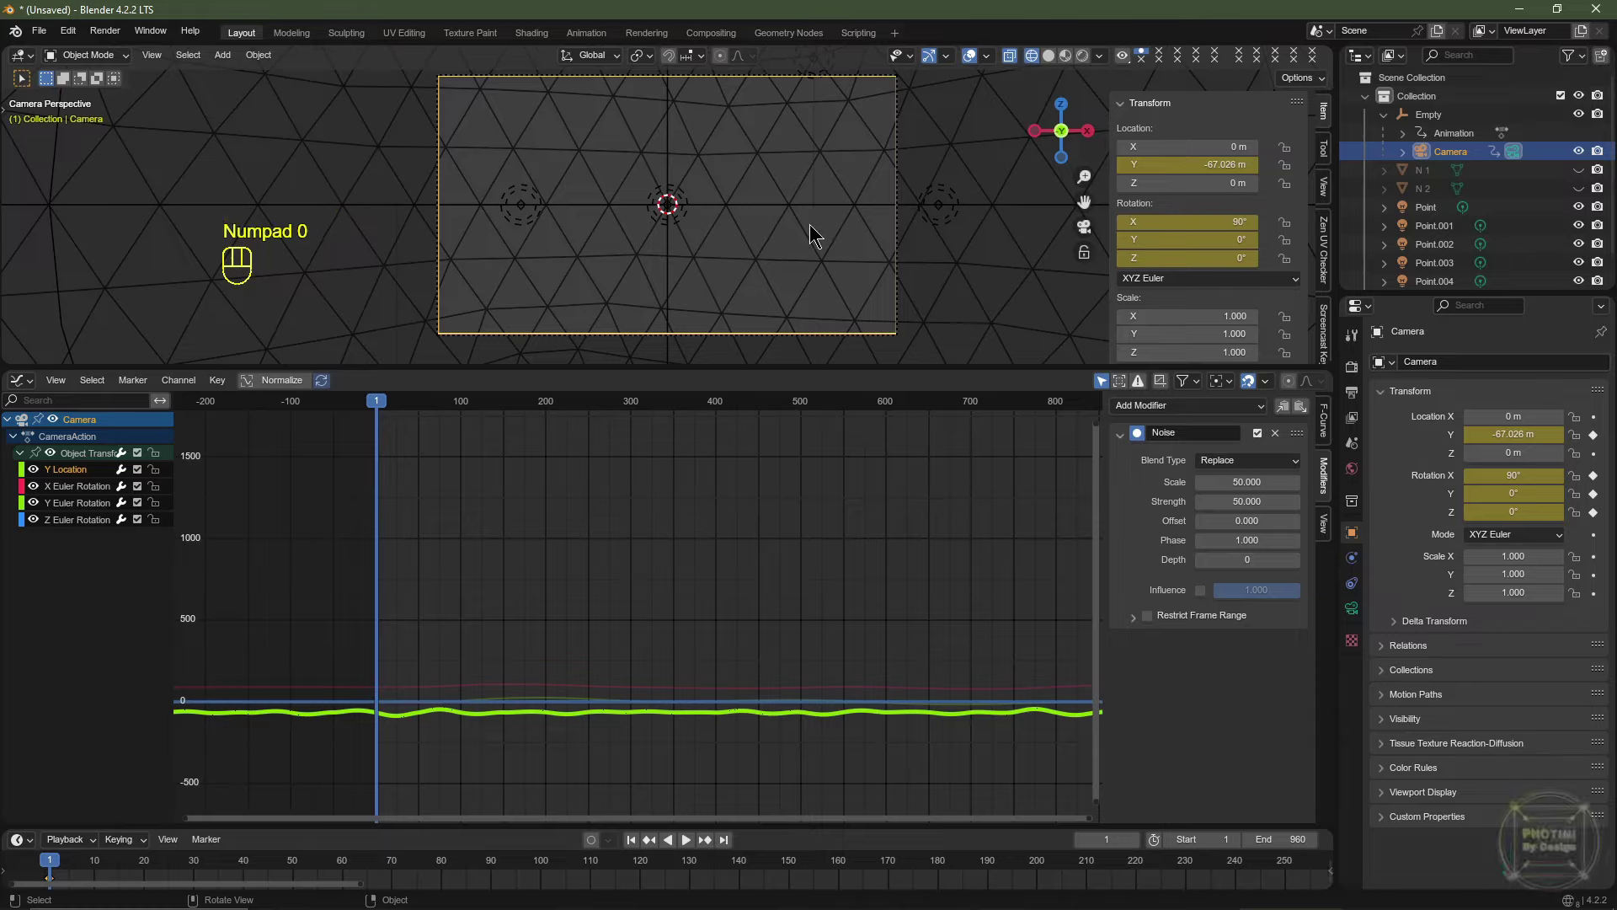
key(space)
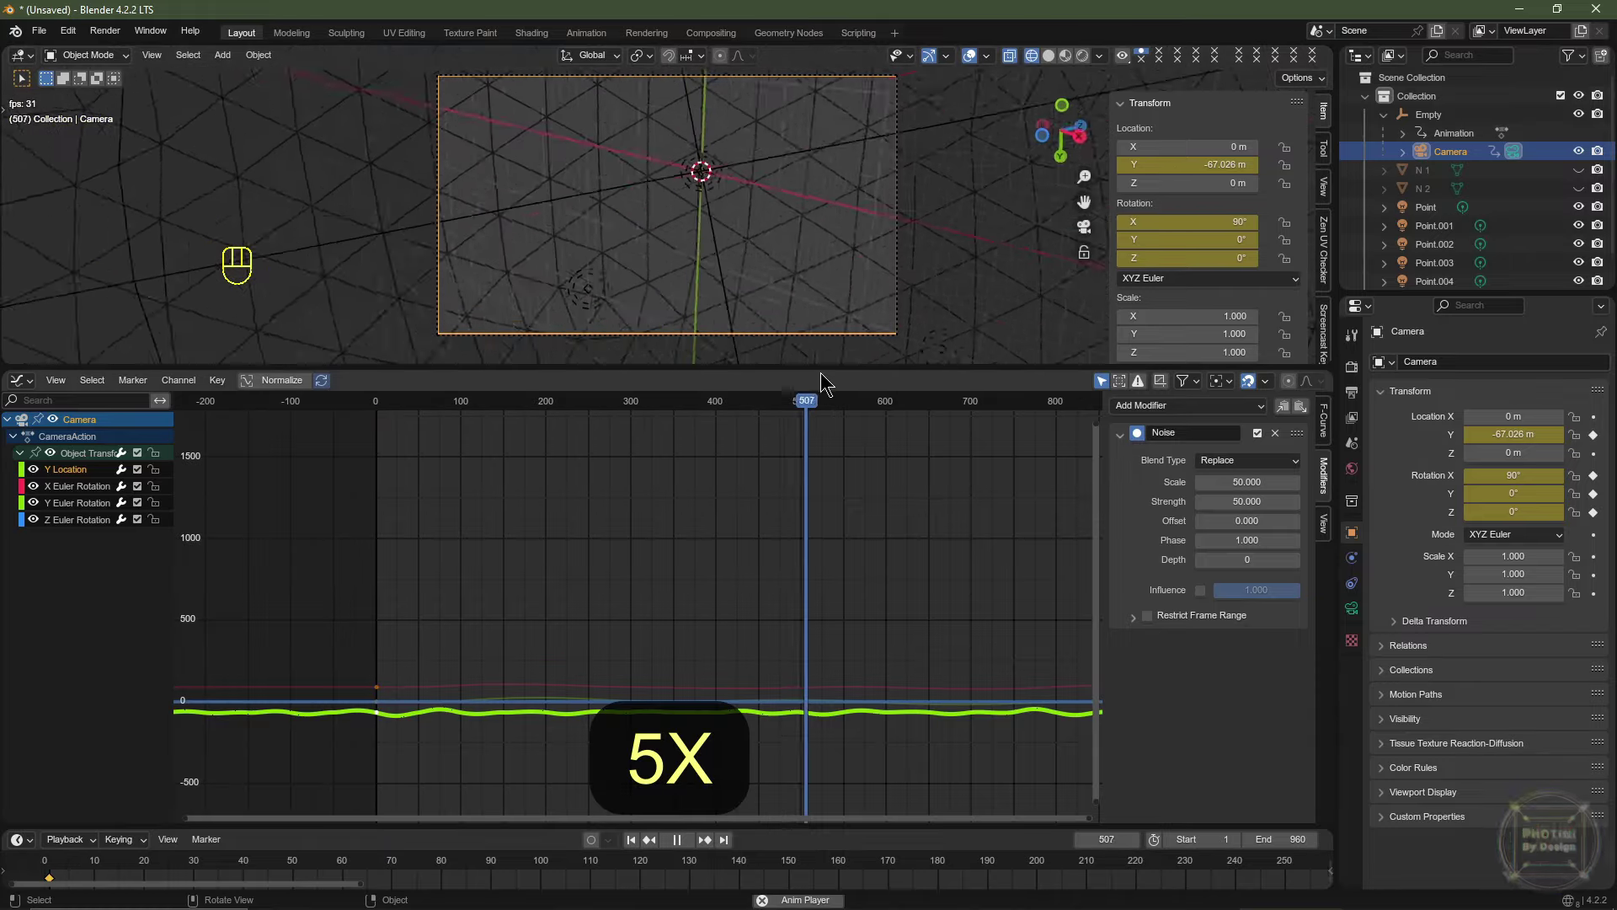
key(space)
click(631, 840)
Enlarge the 3D viewport, set the scale of the Y Location Noise modifier to 100 and preview the motion.
drag(825, 372, 825, 453)
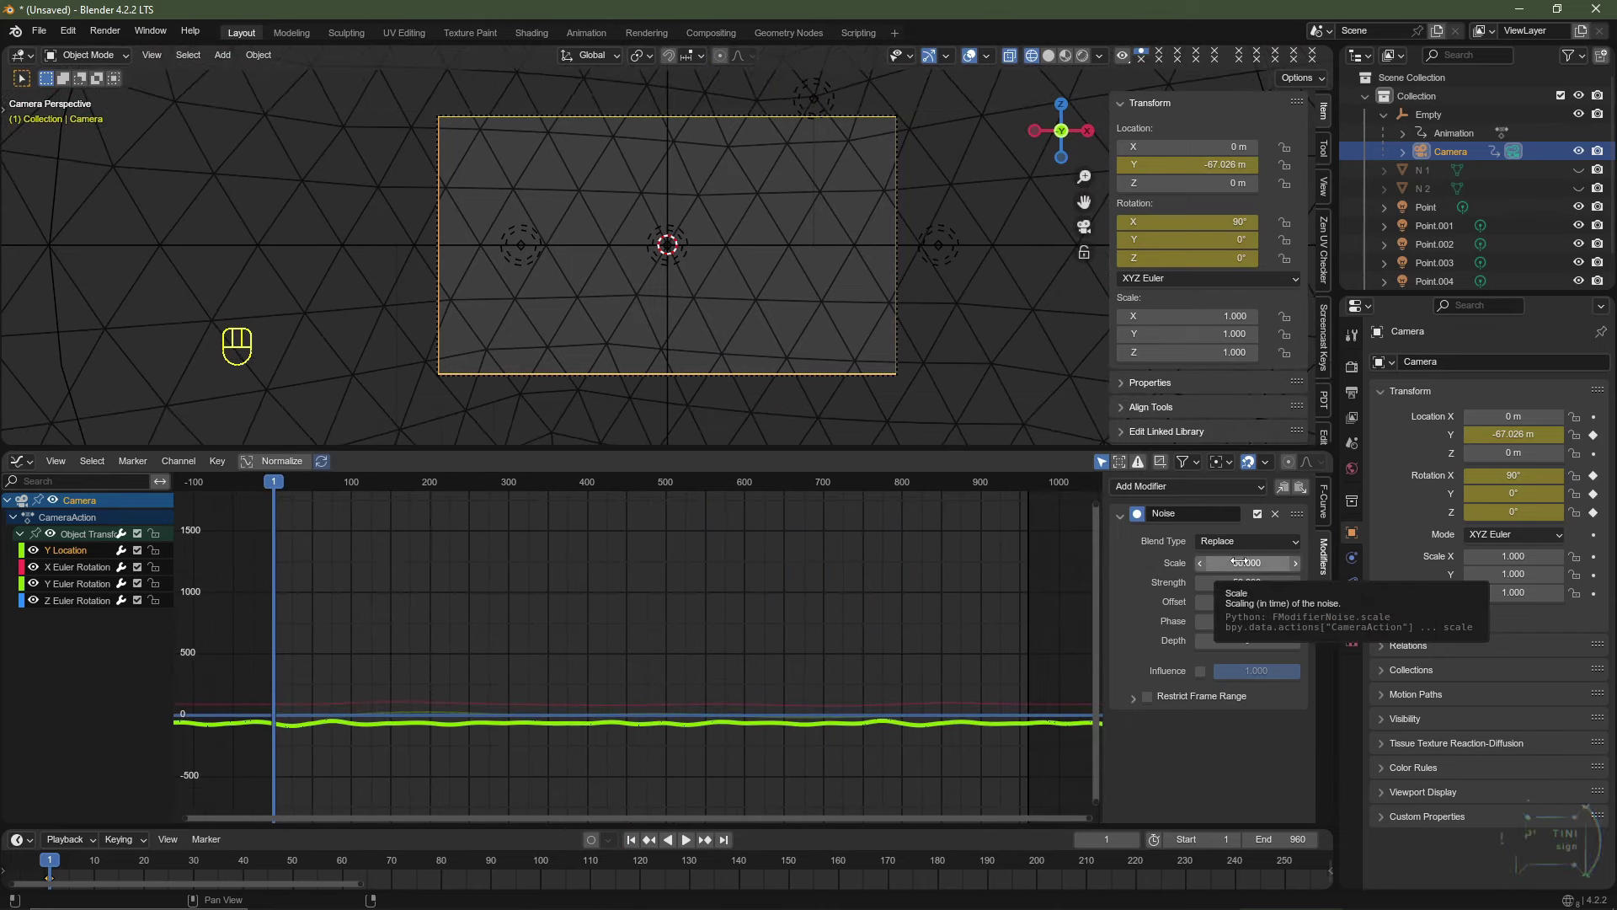
click(1241, 562)
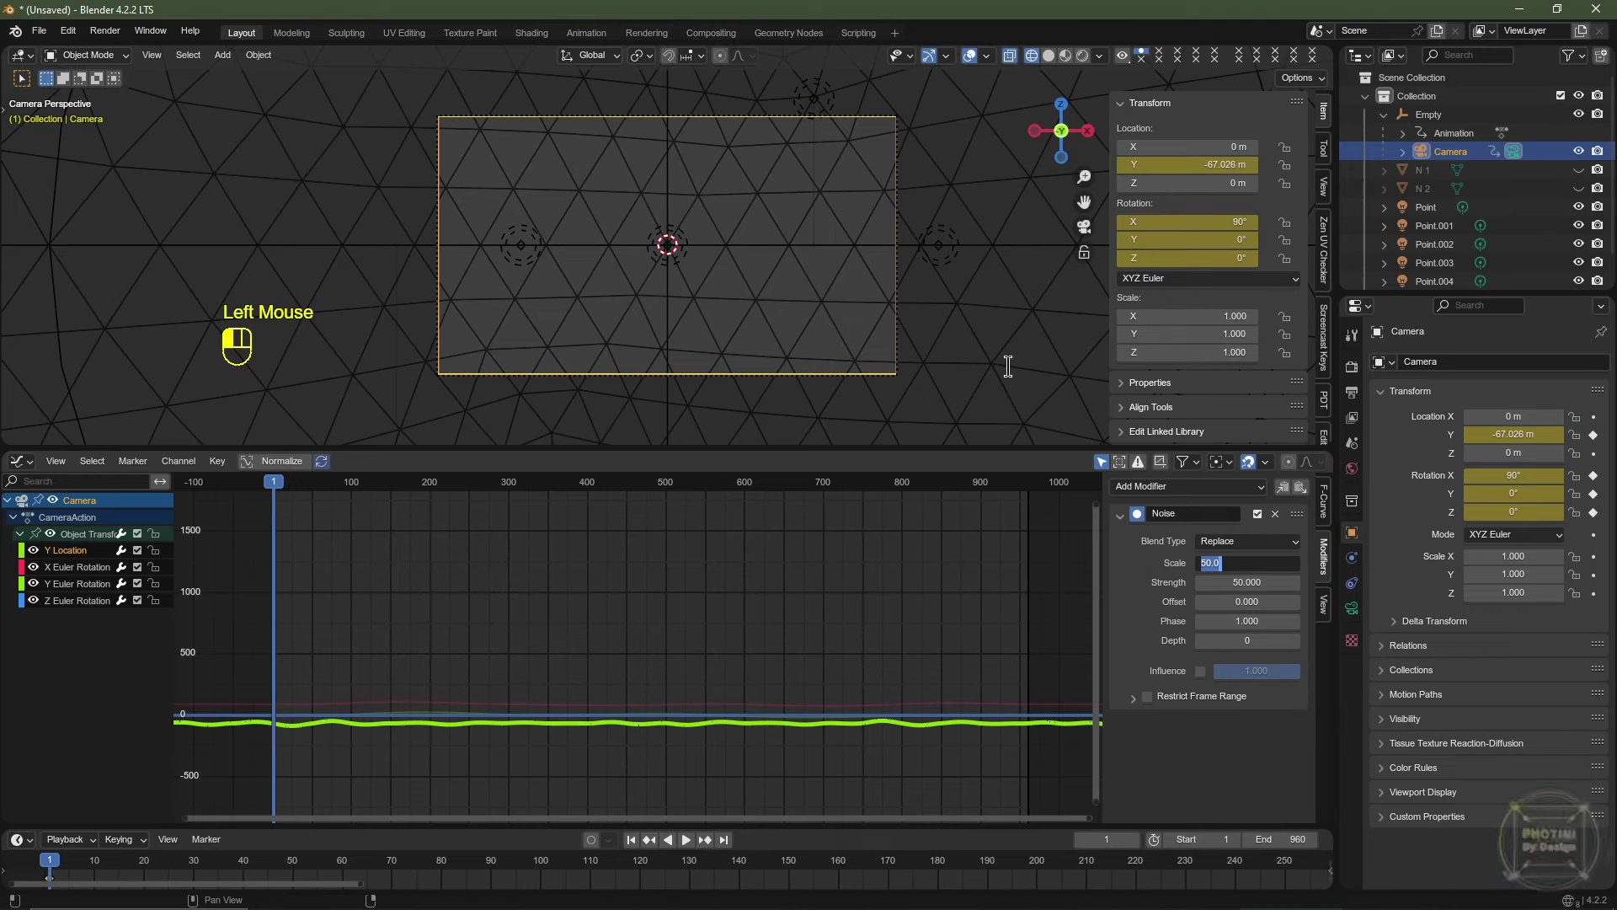
click(1434, 114)
click(1450, 152)
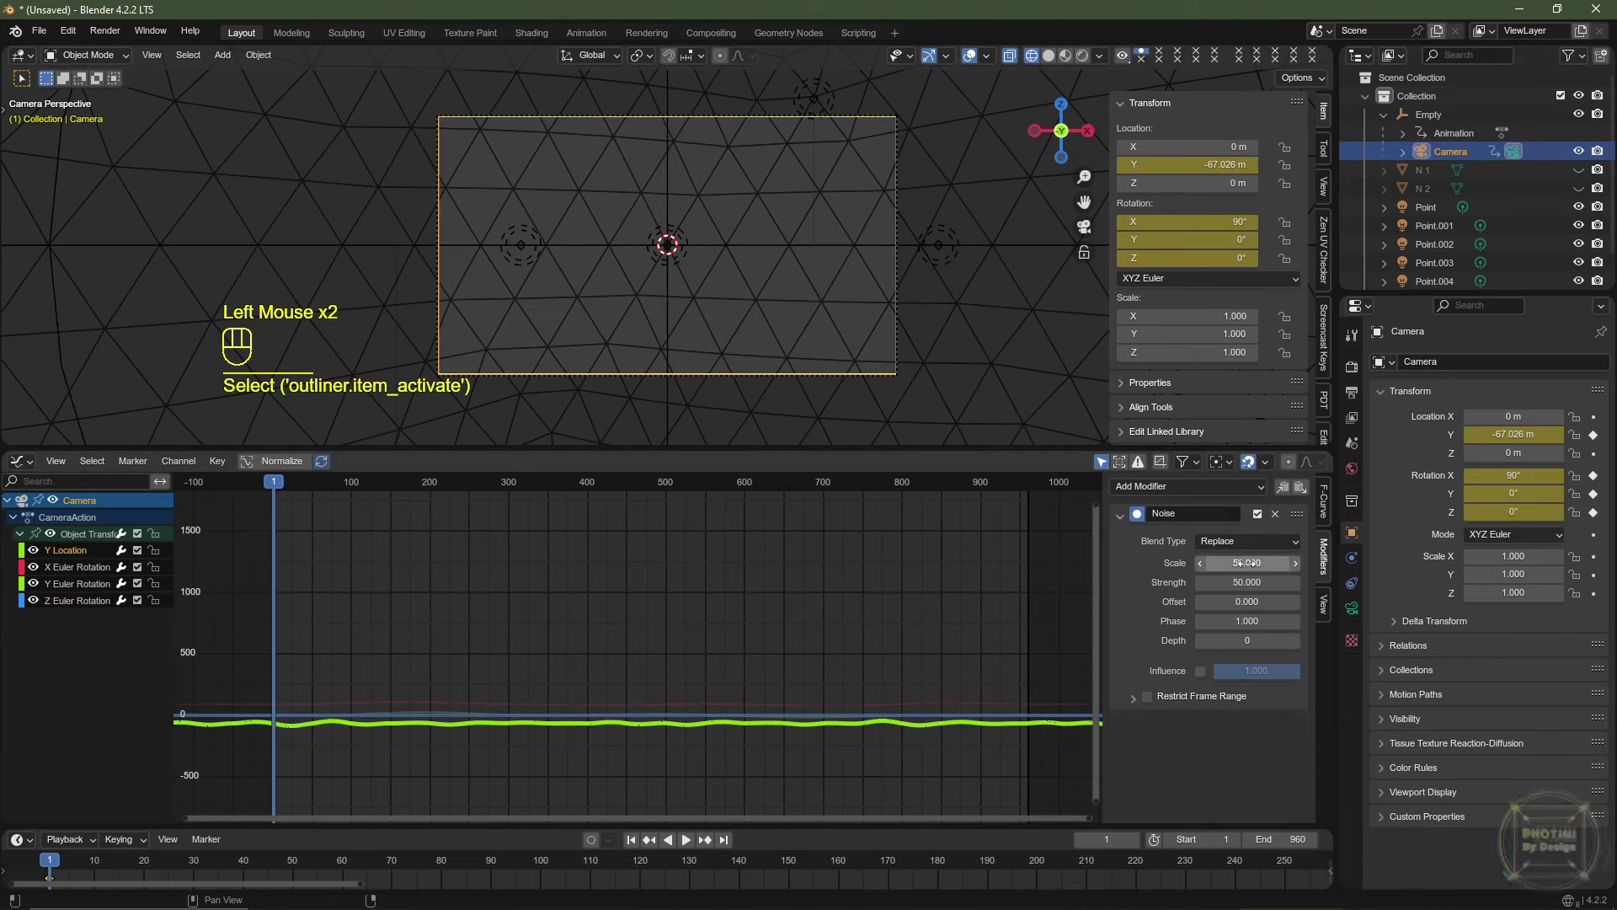
click(1247, 562)
text(10)
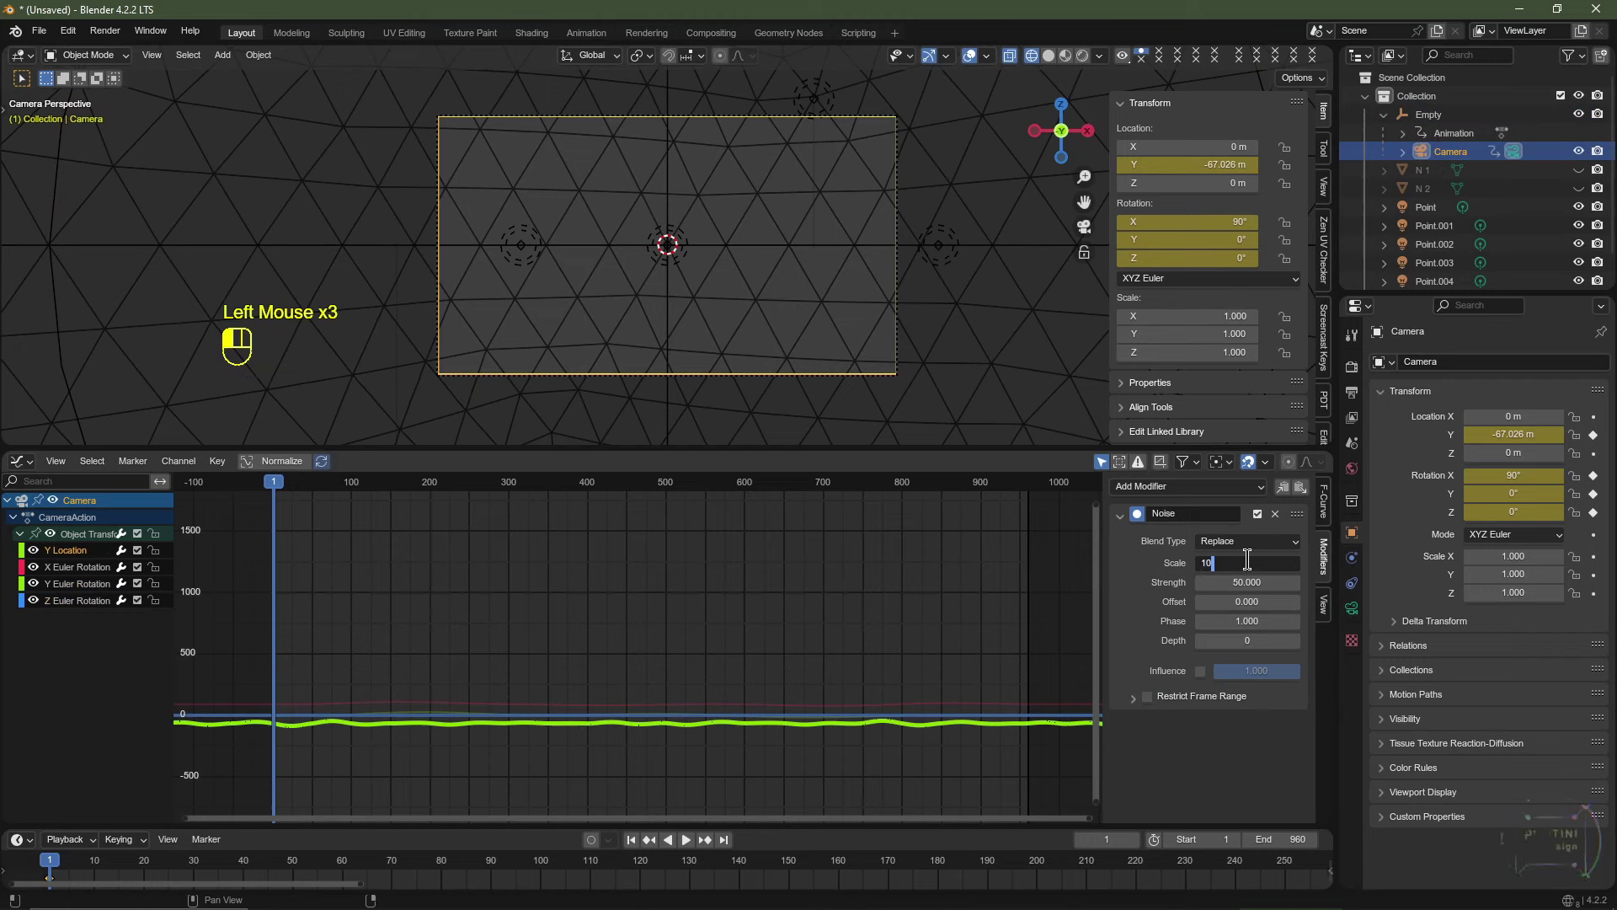
text(00)
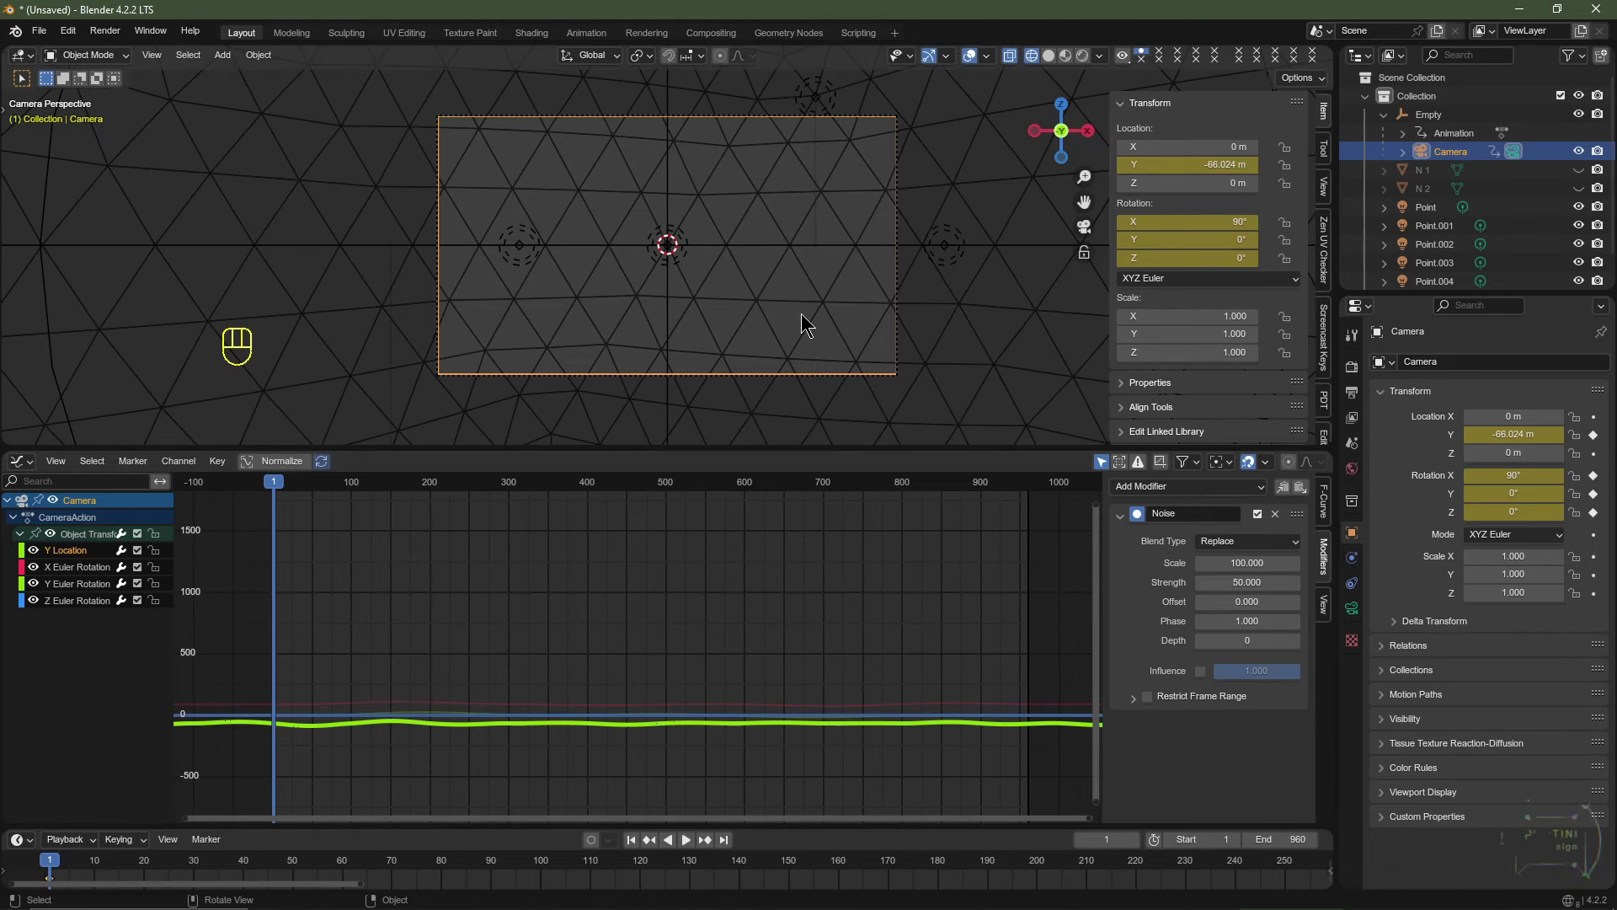
key(space)
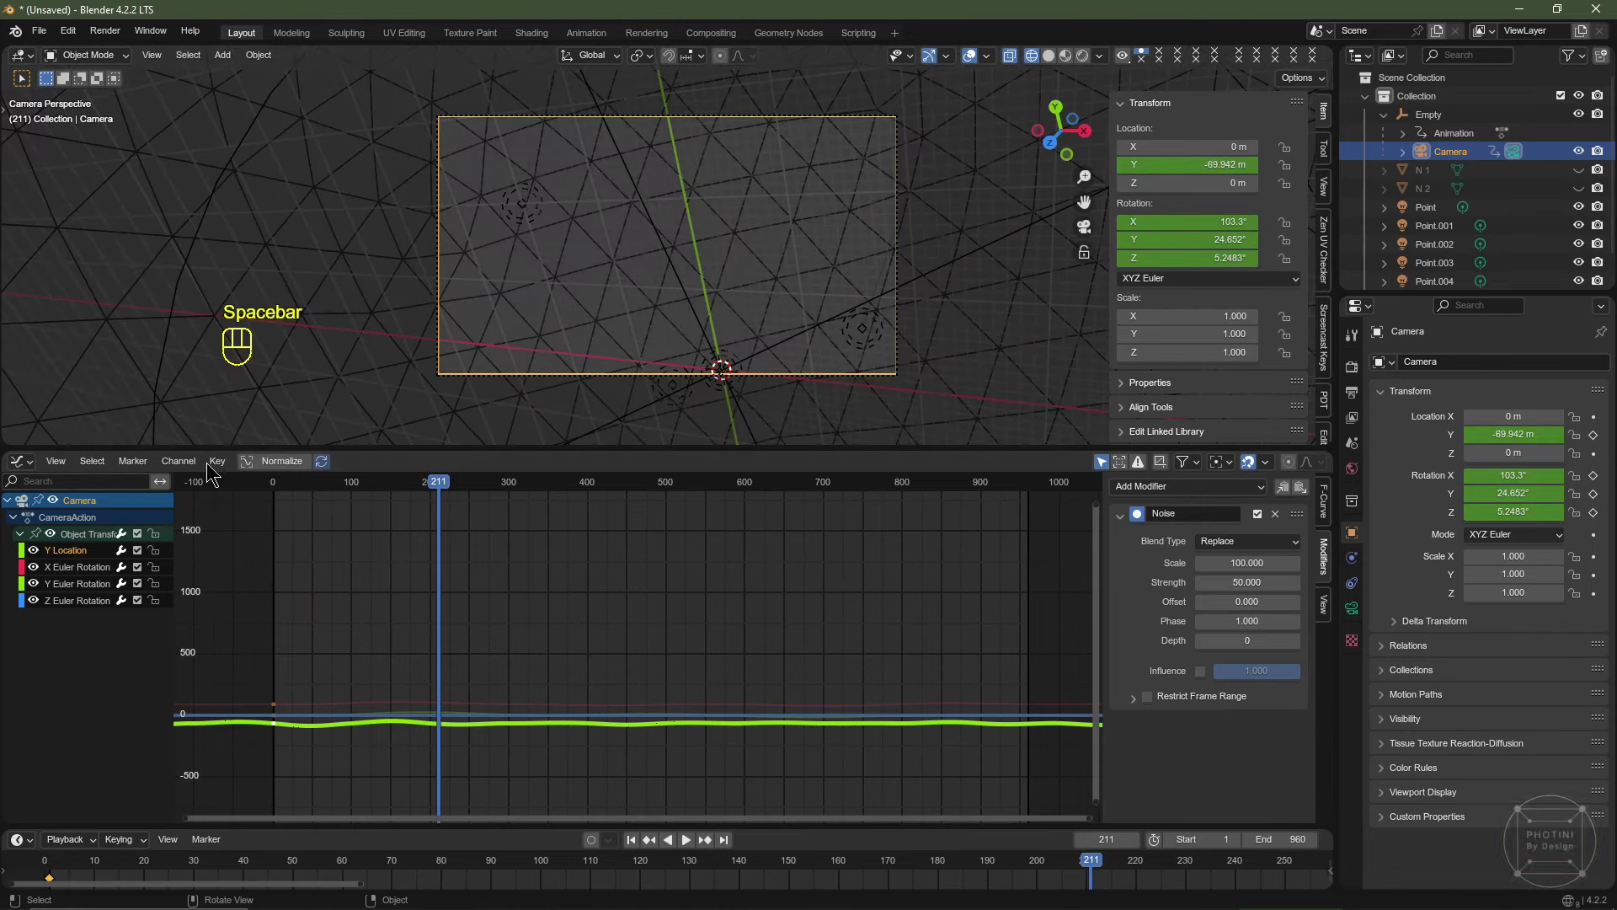
Restrict the Y Location Noise modifier to frames 1–960 with blend in and out of 120, and preview the final frames.
click(61, 553)
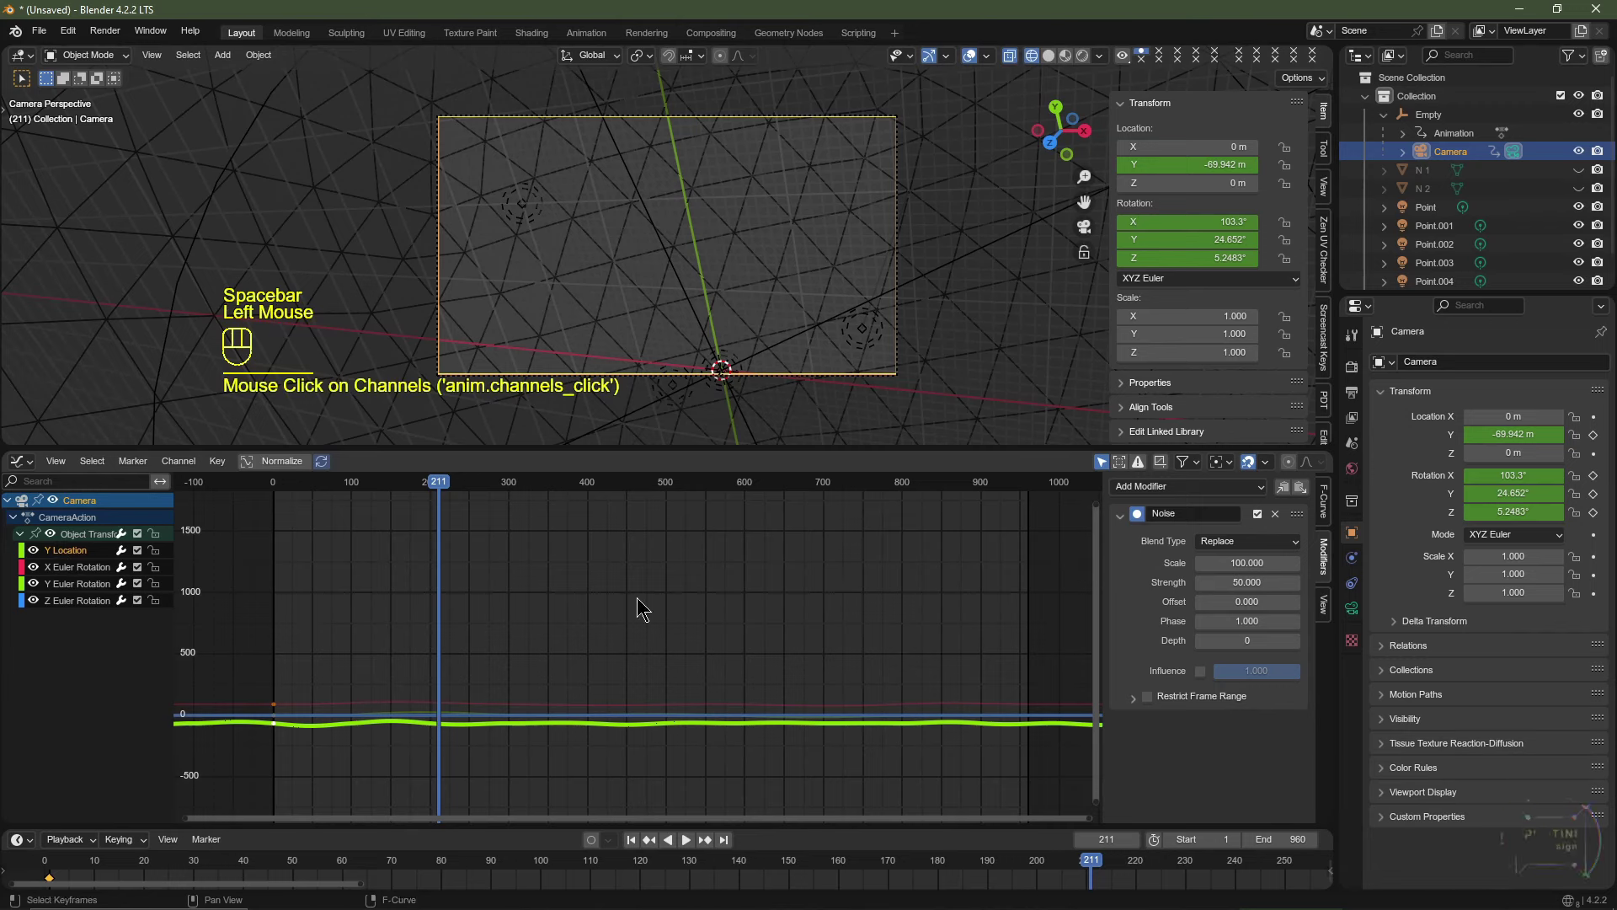
click(1146, 697)
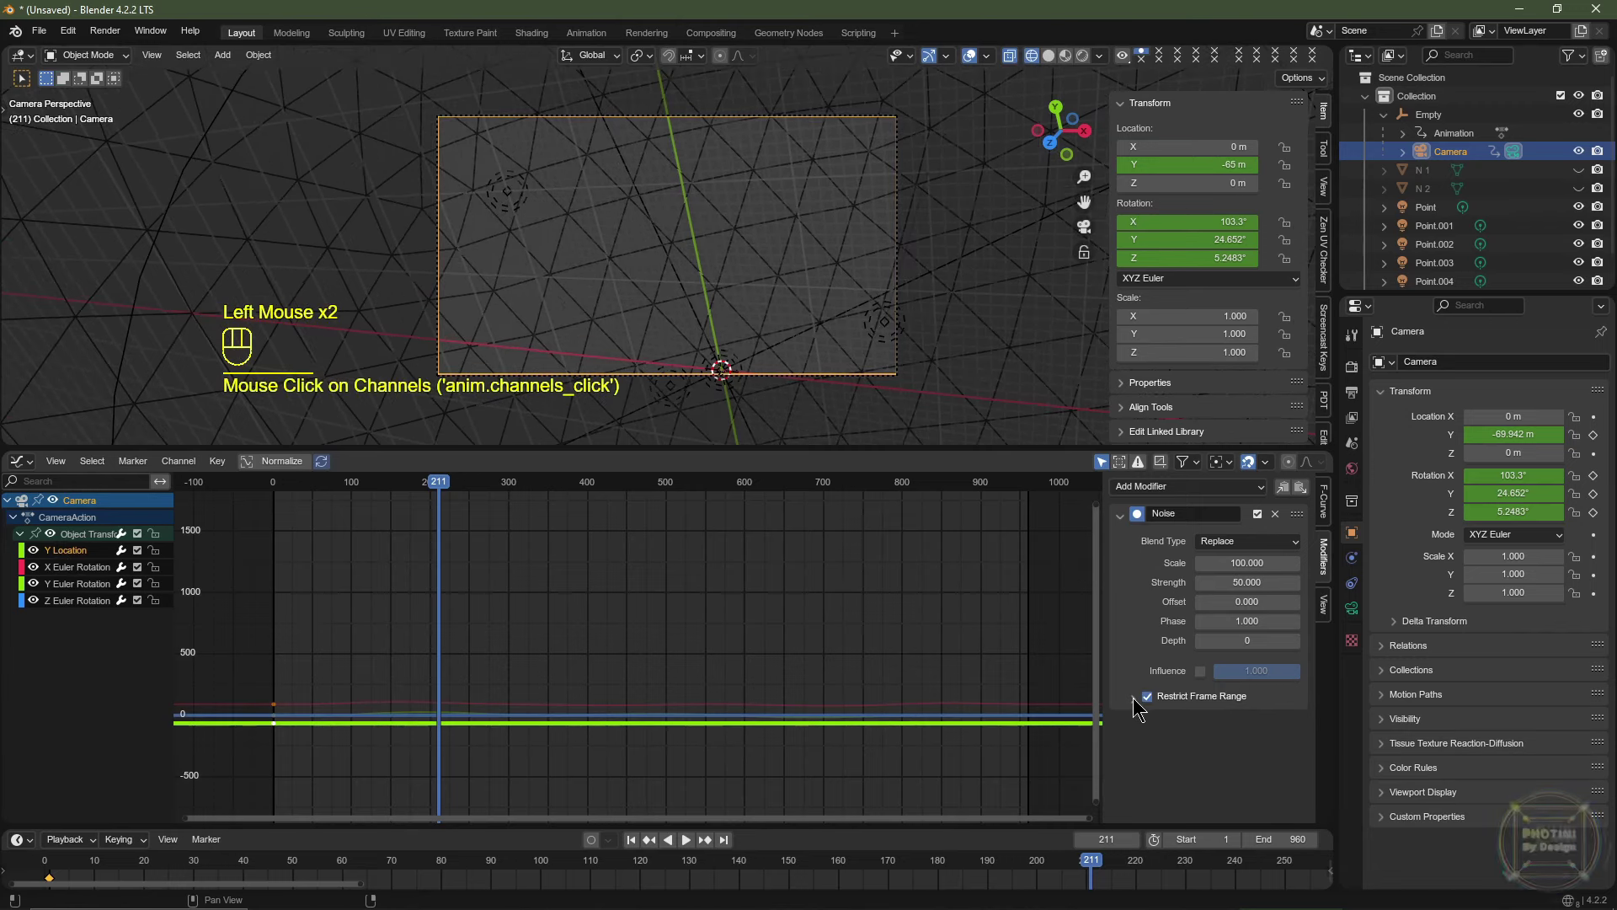
click(1133, 698)
scroll(1180, 640, down, 2)
click(1243, 721)
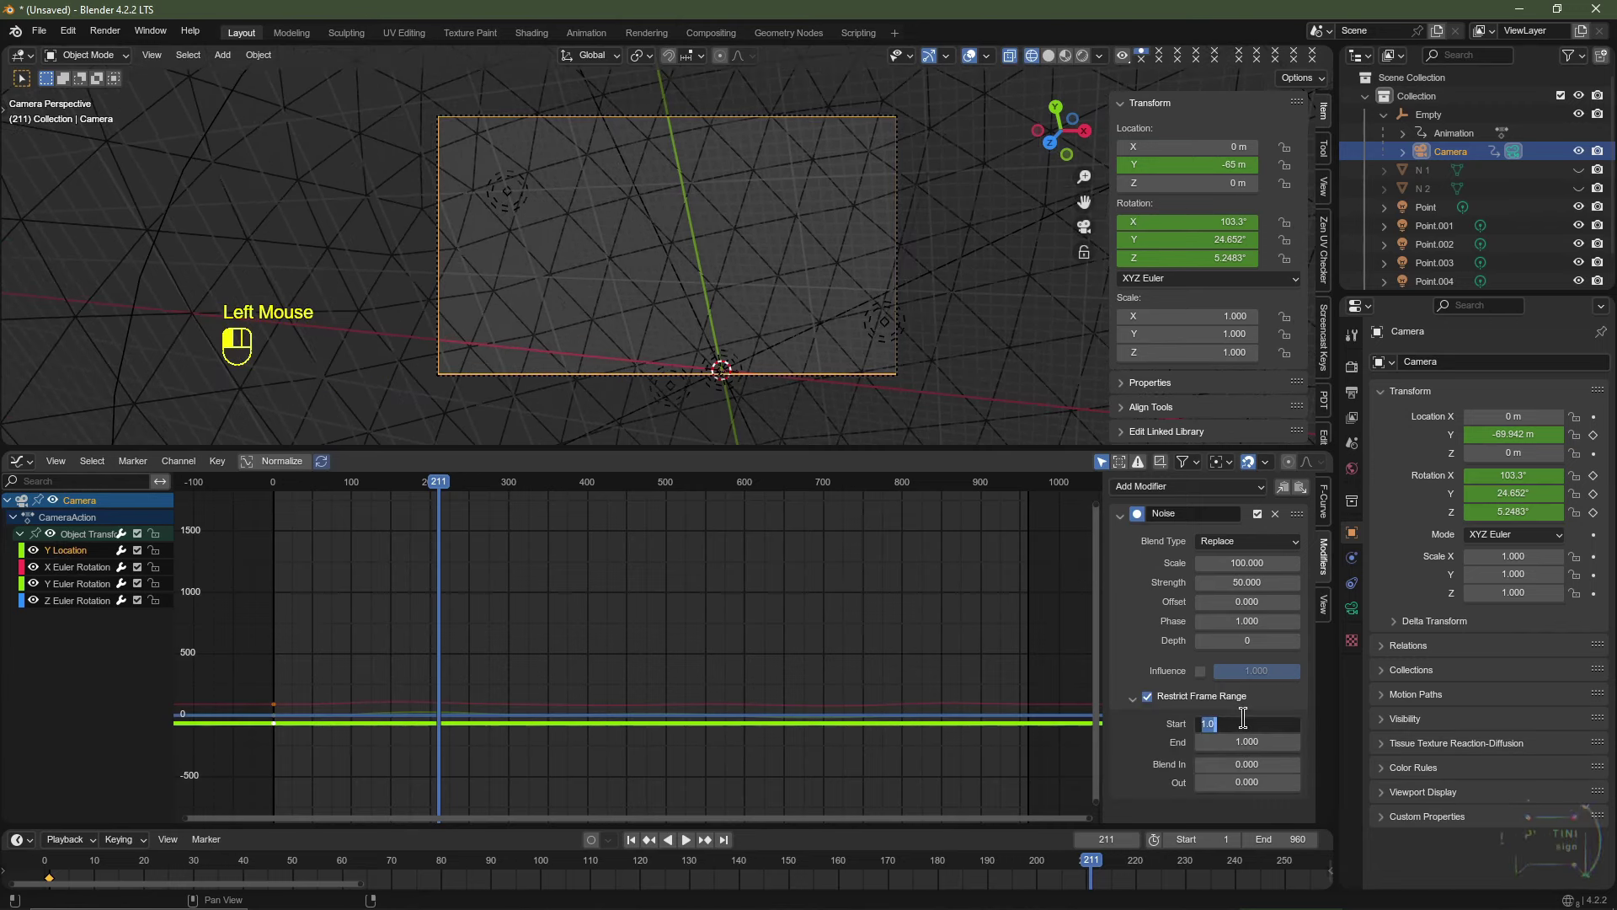
key(Tab)
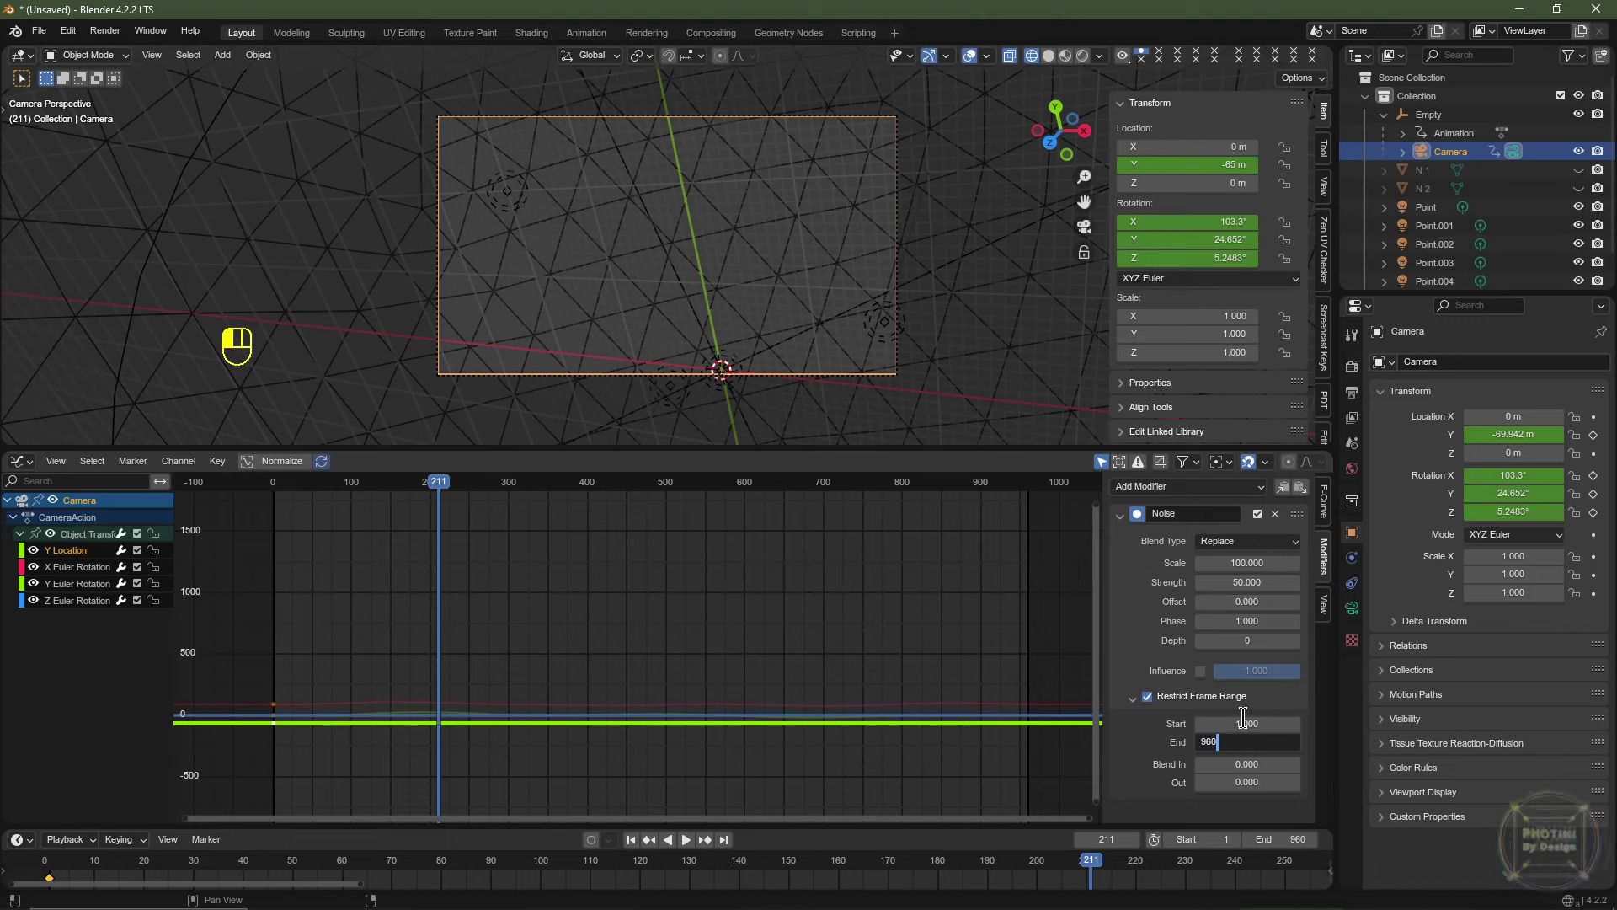
text(960)
key(Tab)
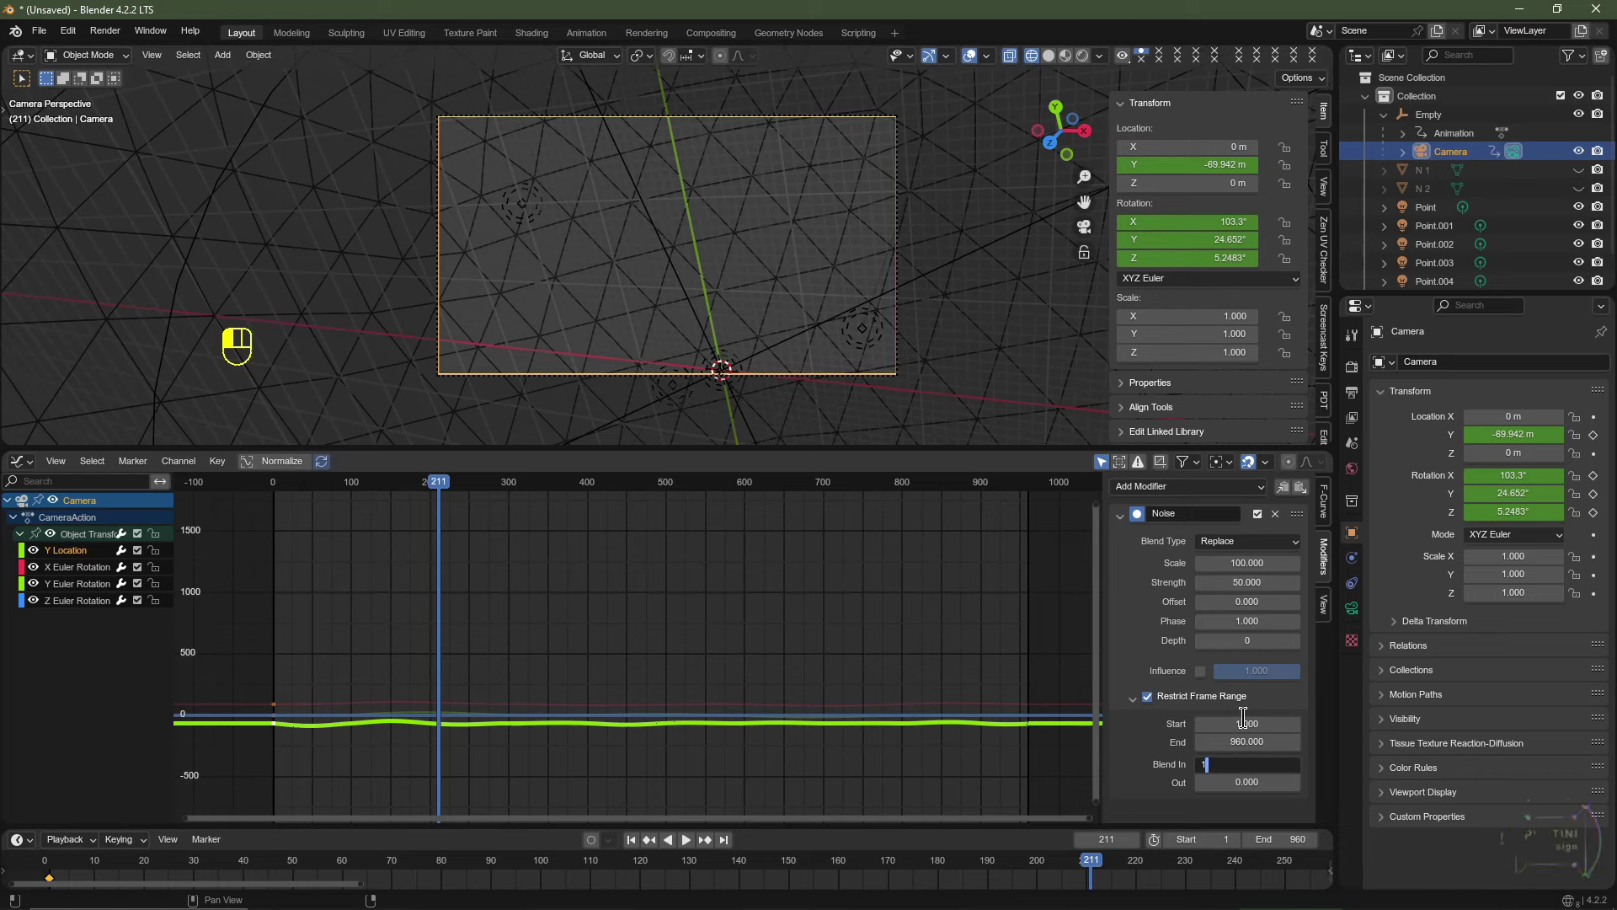
key(Tab)
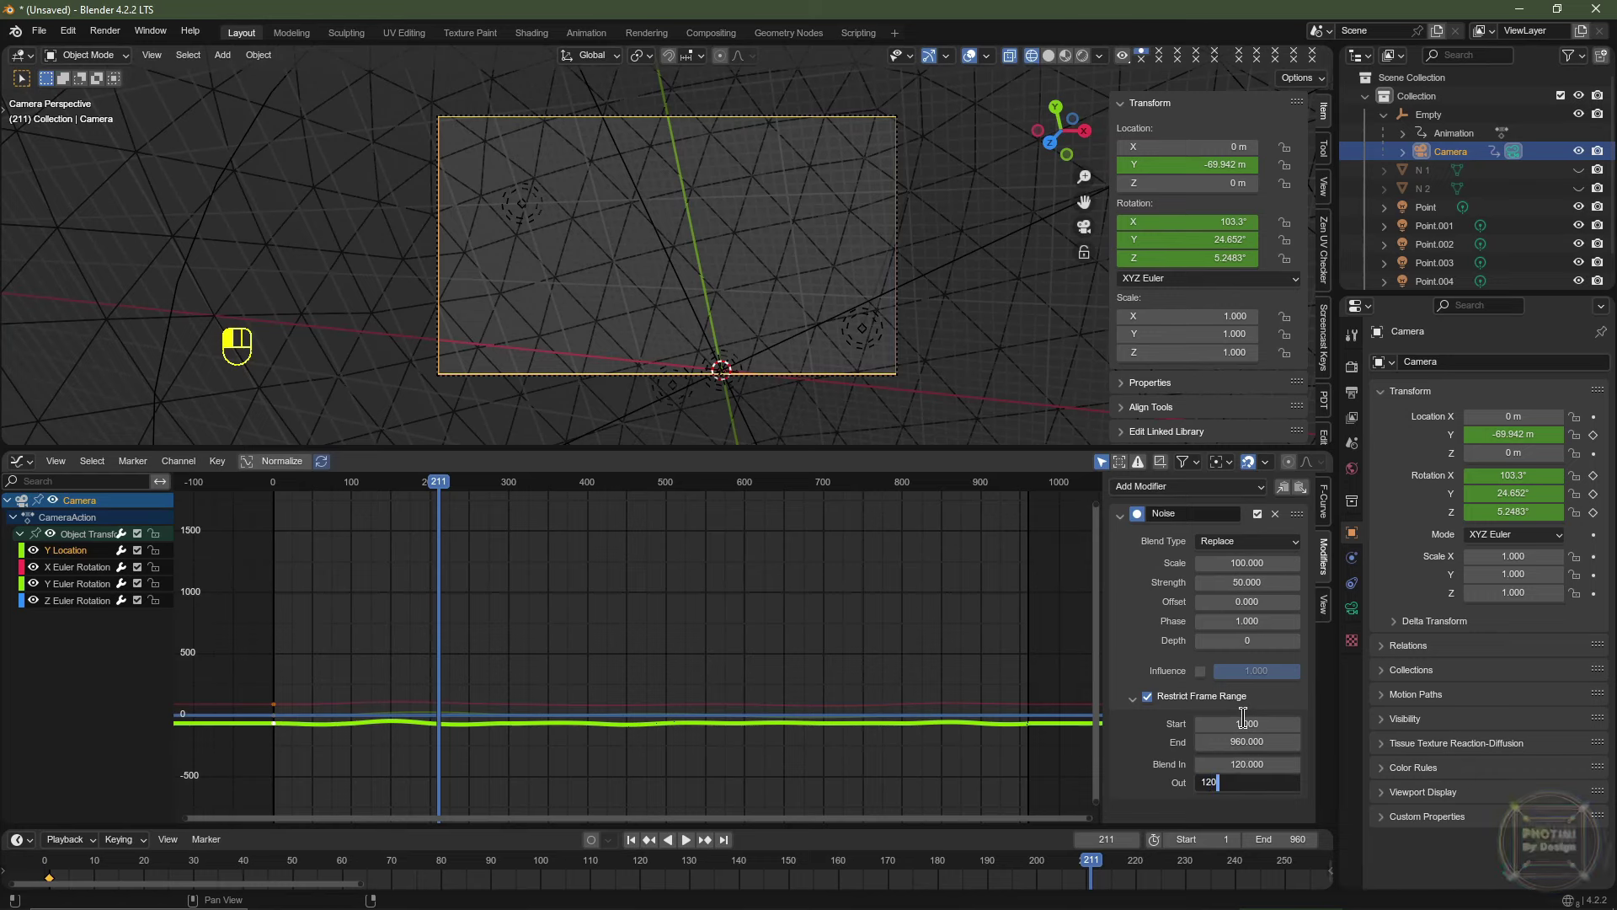
text(120)
key(Return)
click(1053, 640)
click(1003, 481)
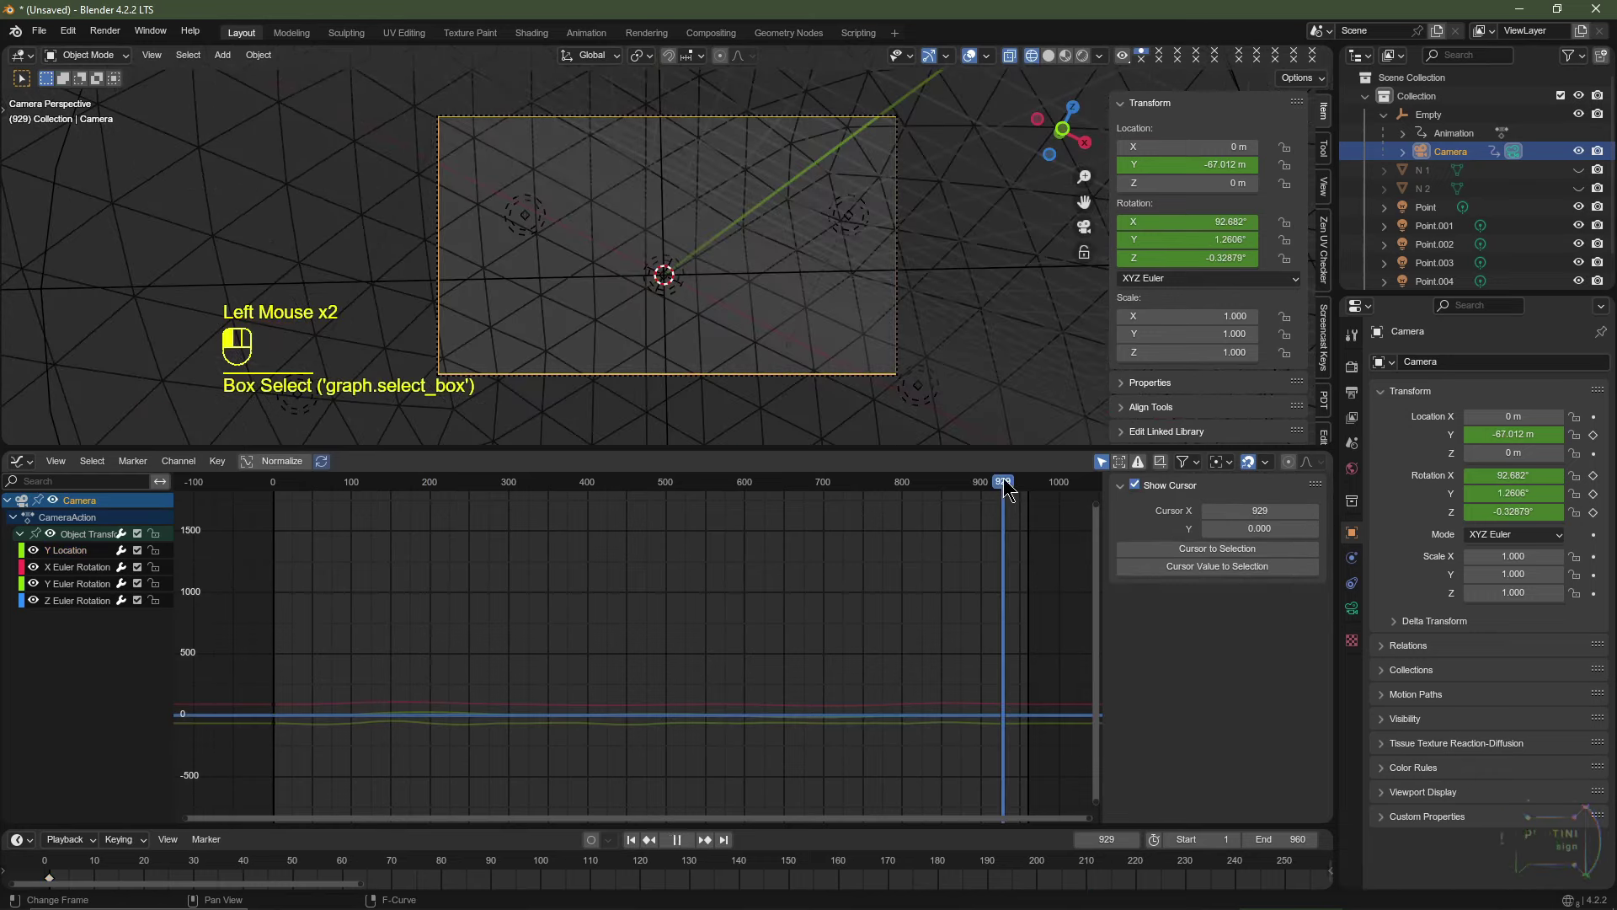
Play the last frames, return to frame 1 and unhide the N 1 and N 2 objects.
key(space)
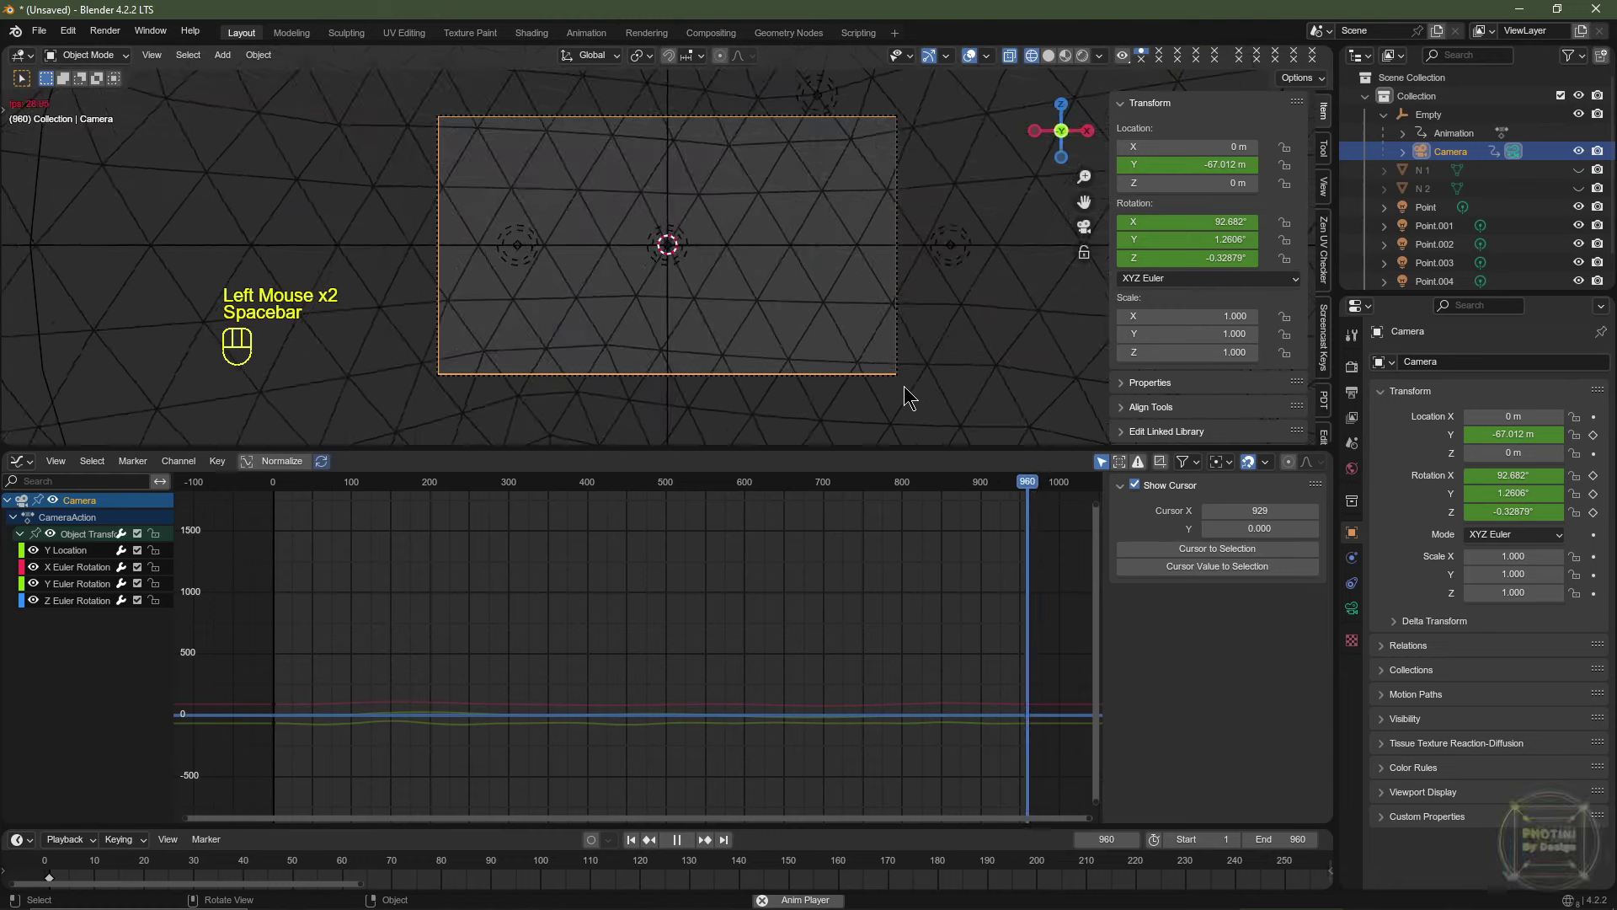
key(Escape)
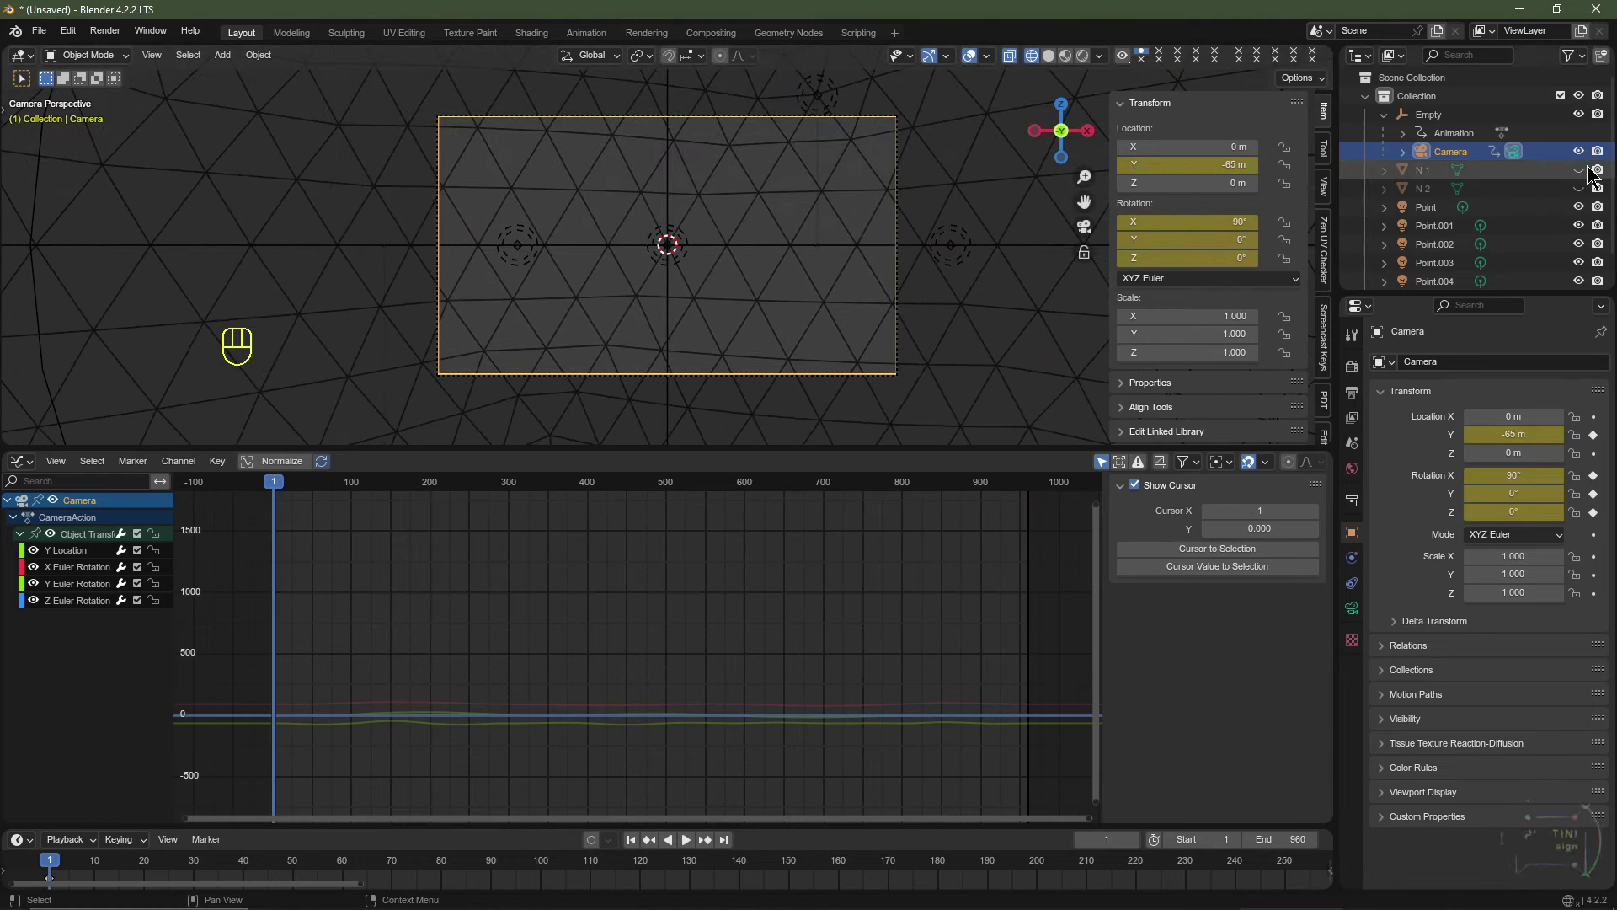
click(1579, 170)
click(1580, 187)
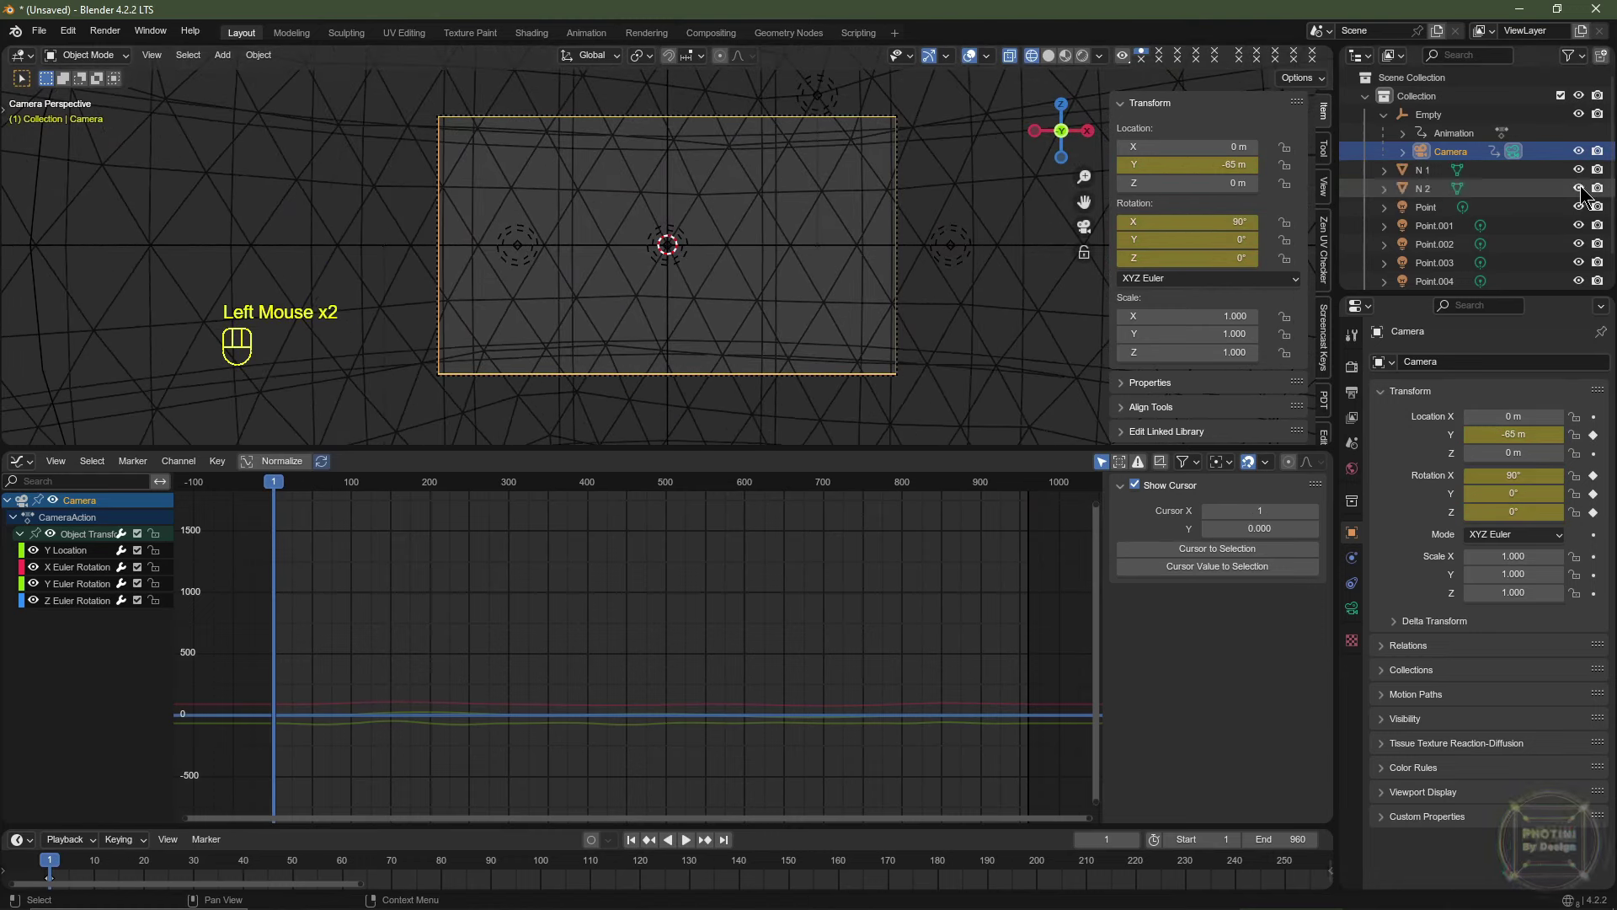
scroll(1483, 211, down, 3)
scroll(1483, 211, up, 2)
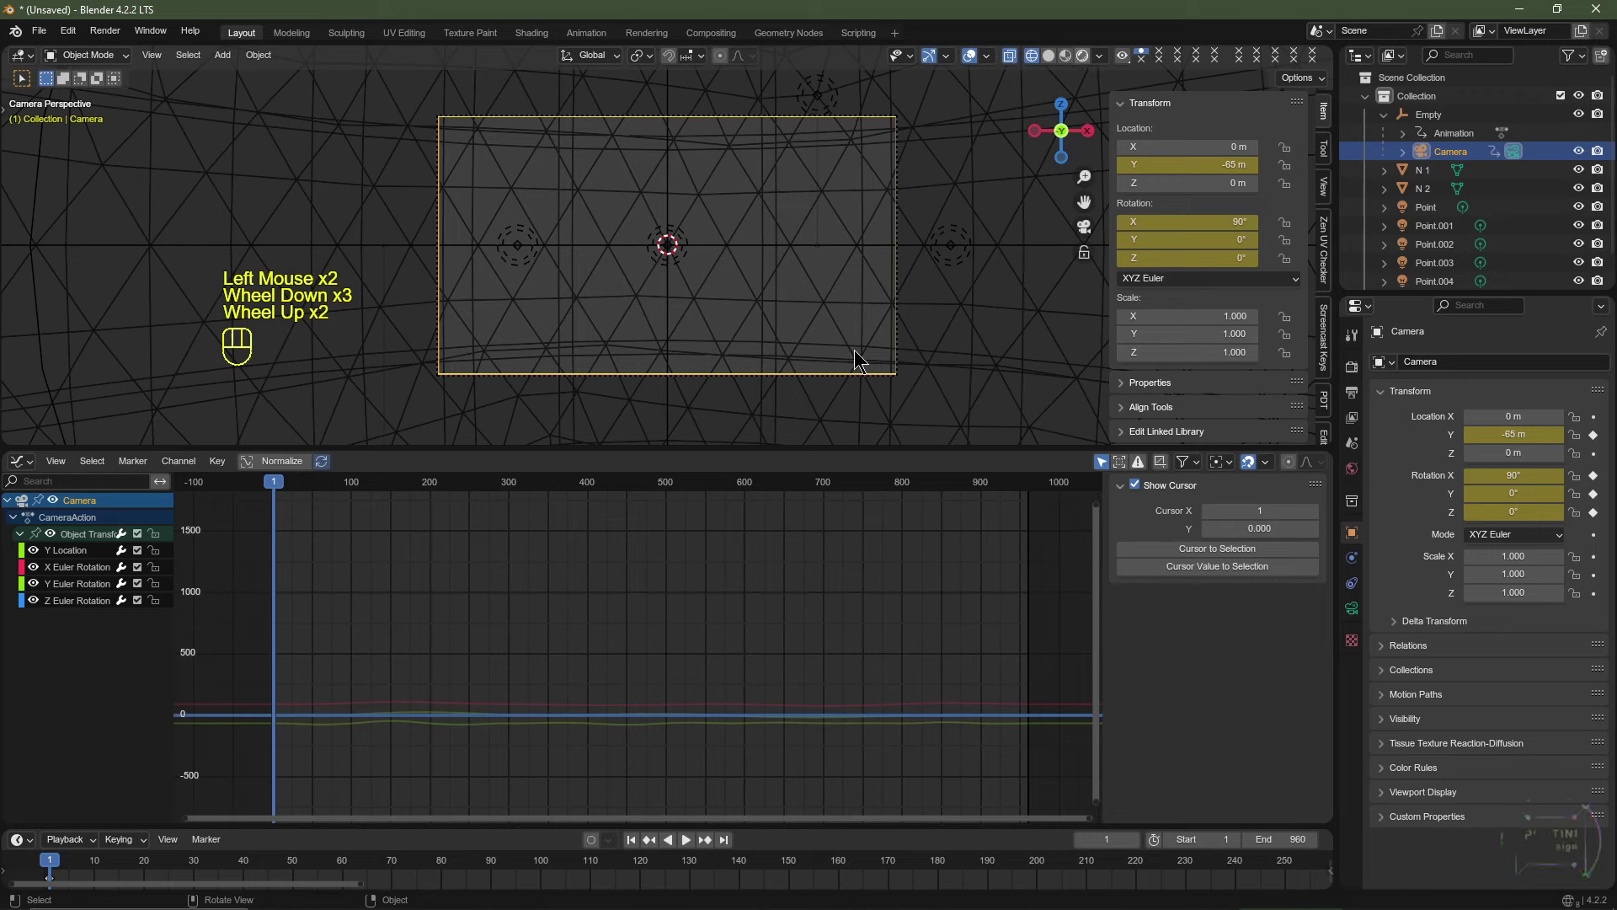
Replace the Graph Editor with the Shader Editor, enlarge the rendered camera view, and hide its sidebar and overlays.
click(23, 462)
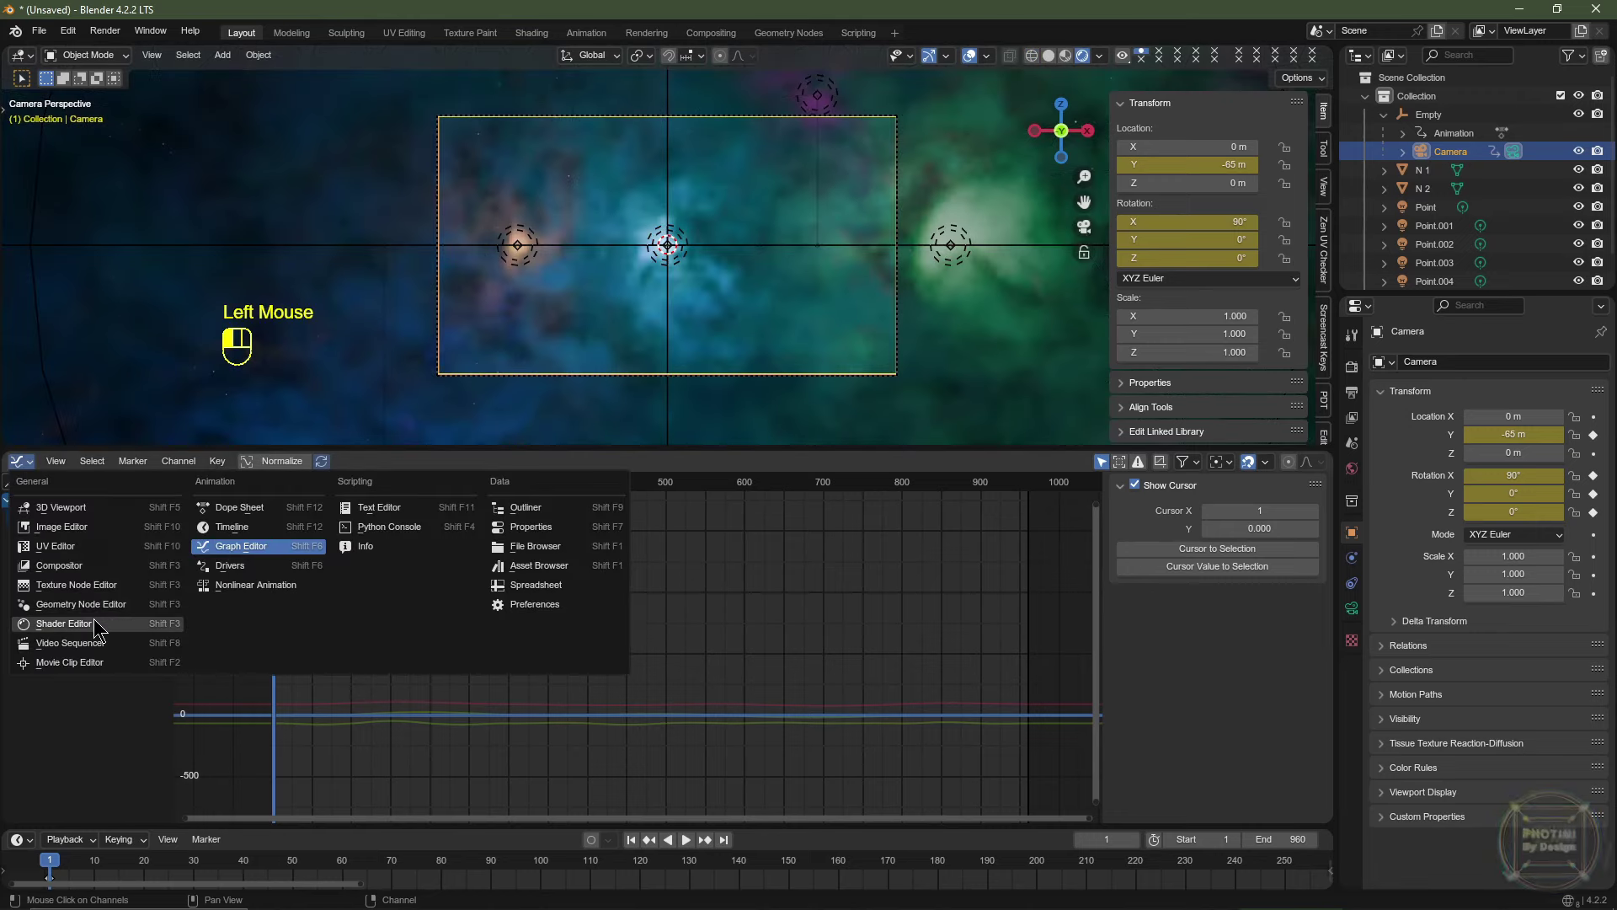
click(163, 625)
drag(829, 447, 823, 760)
key(n)
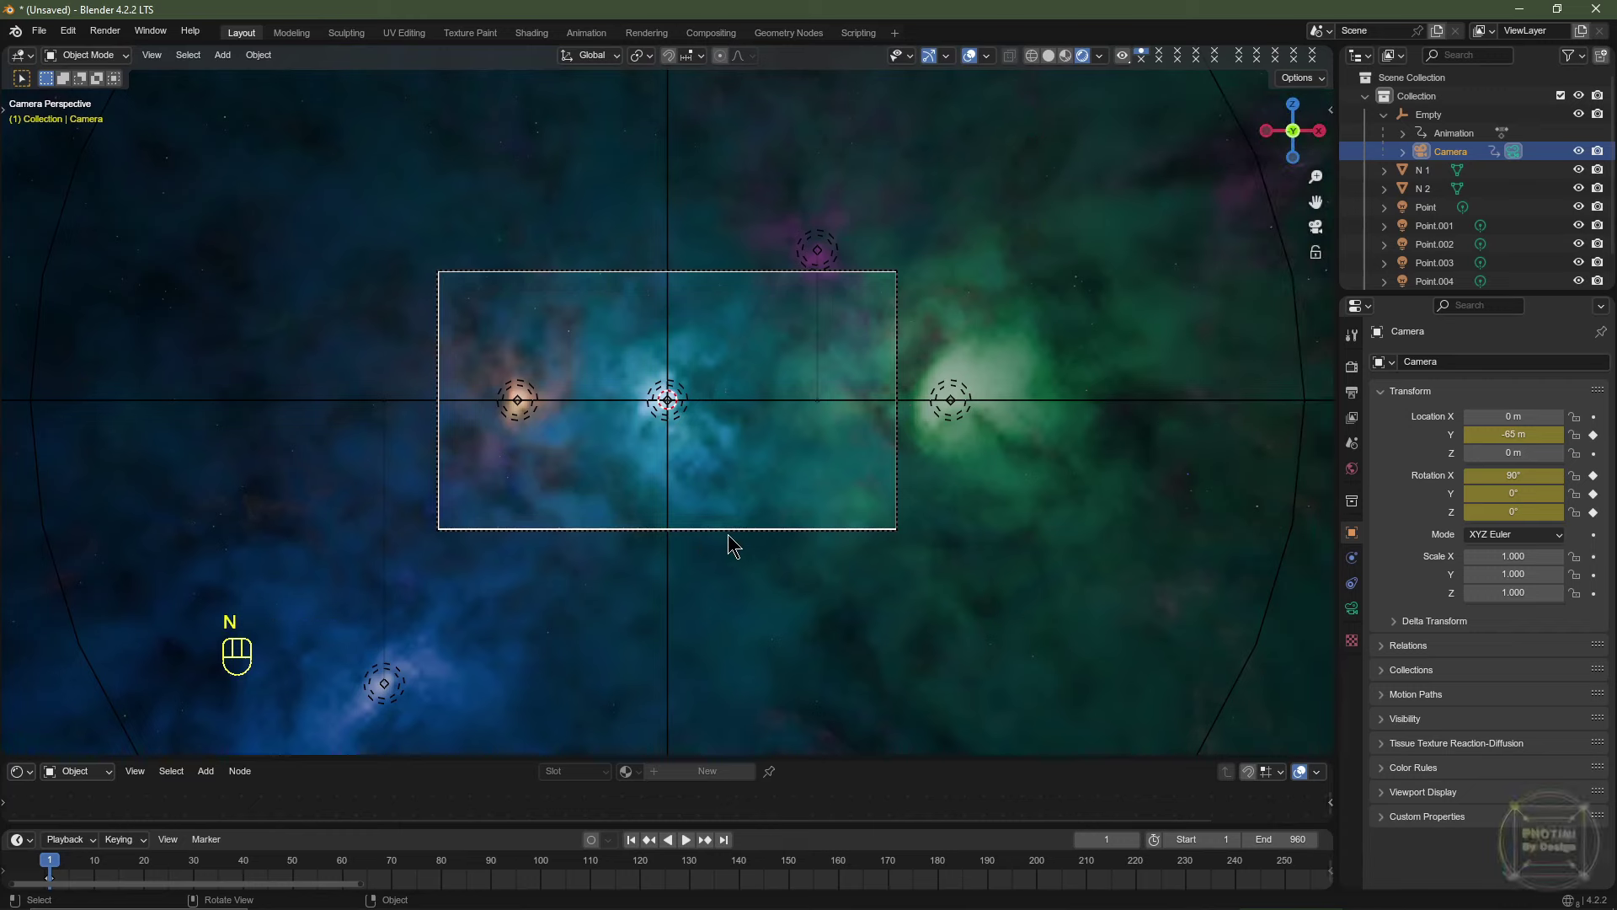
scroll(732, 545, up, 2)
shift+middle_drag(761, 542, 745, 551)
click(971, 55)
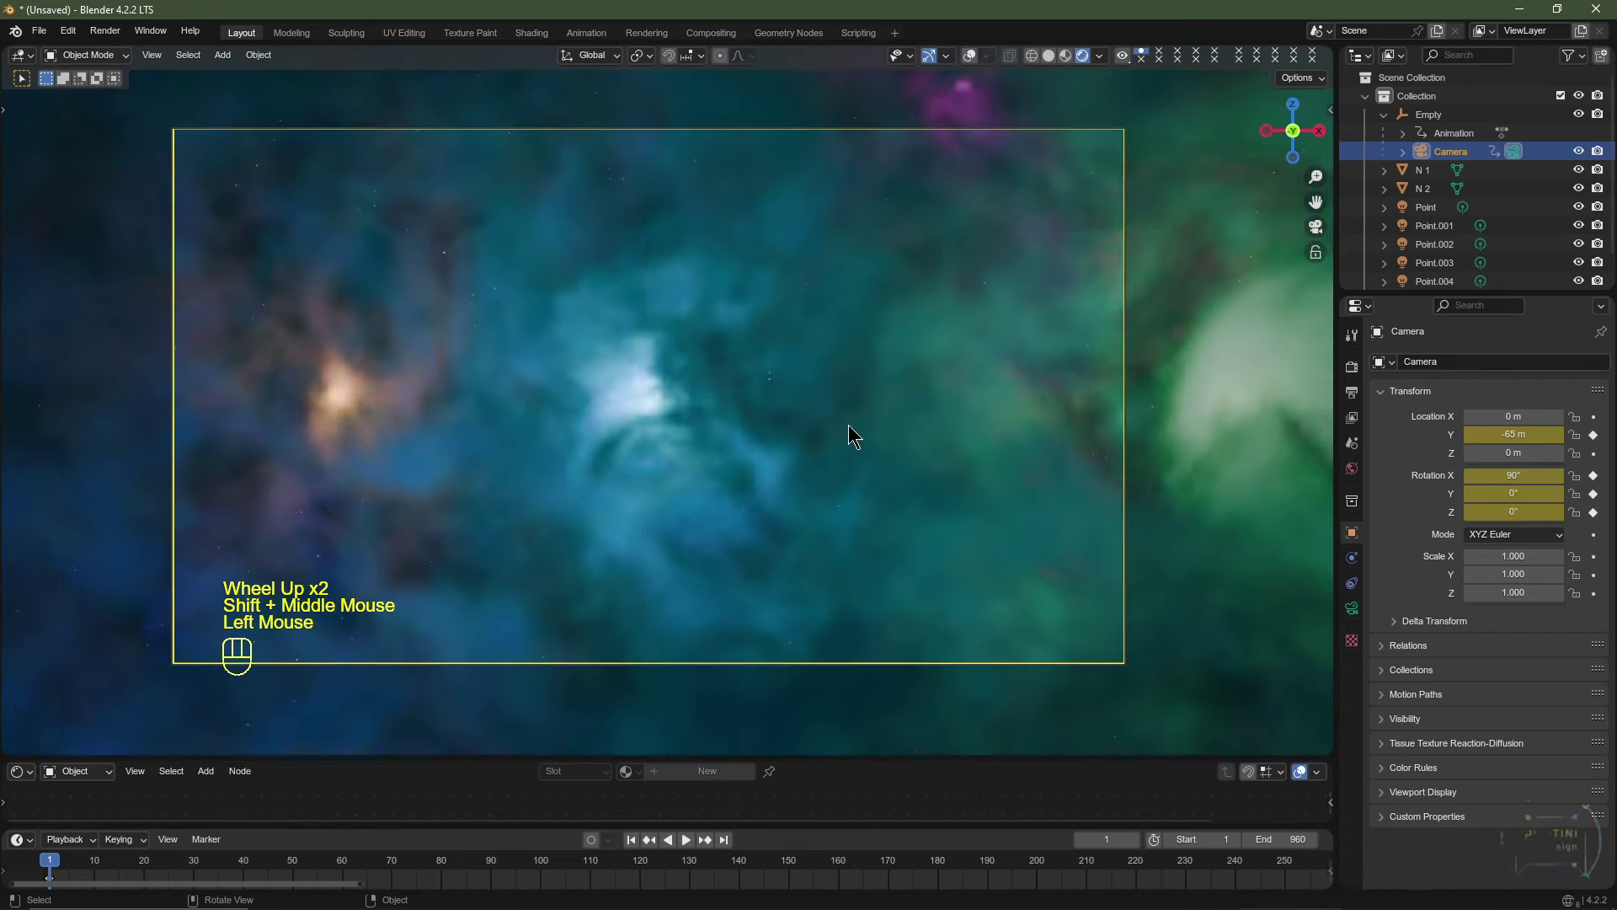
Play the animation in rendered view, stop at frame 380 and render that frame.
key(space)
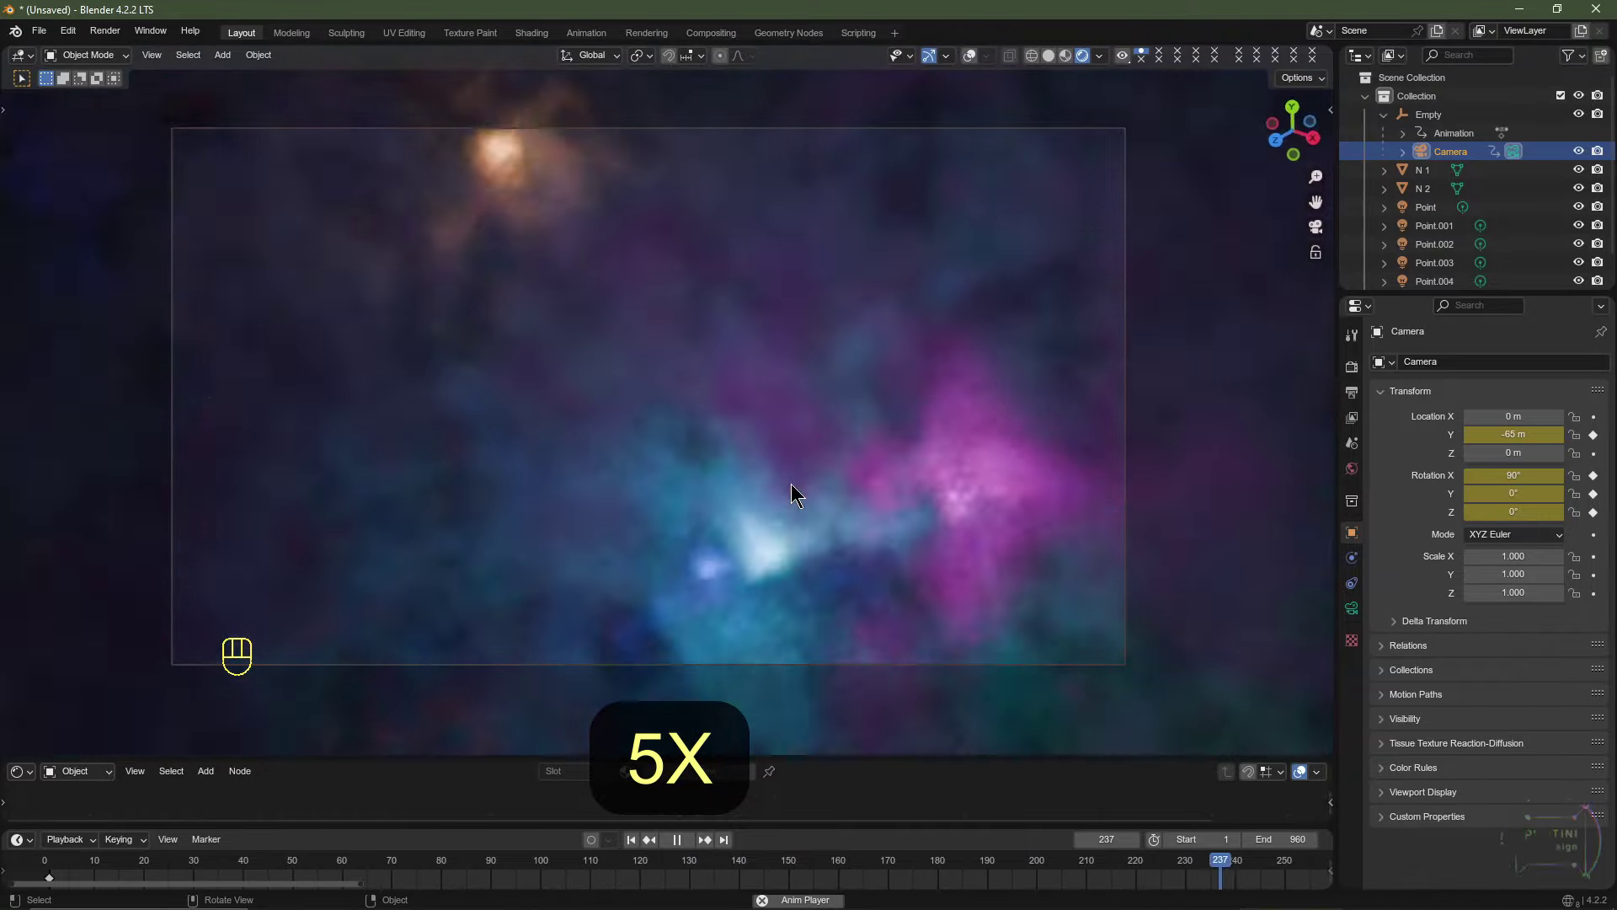
key(space)
key(F12)
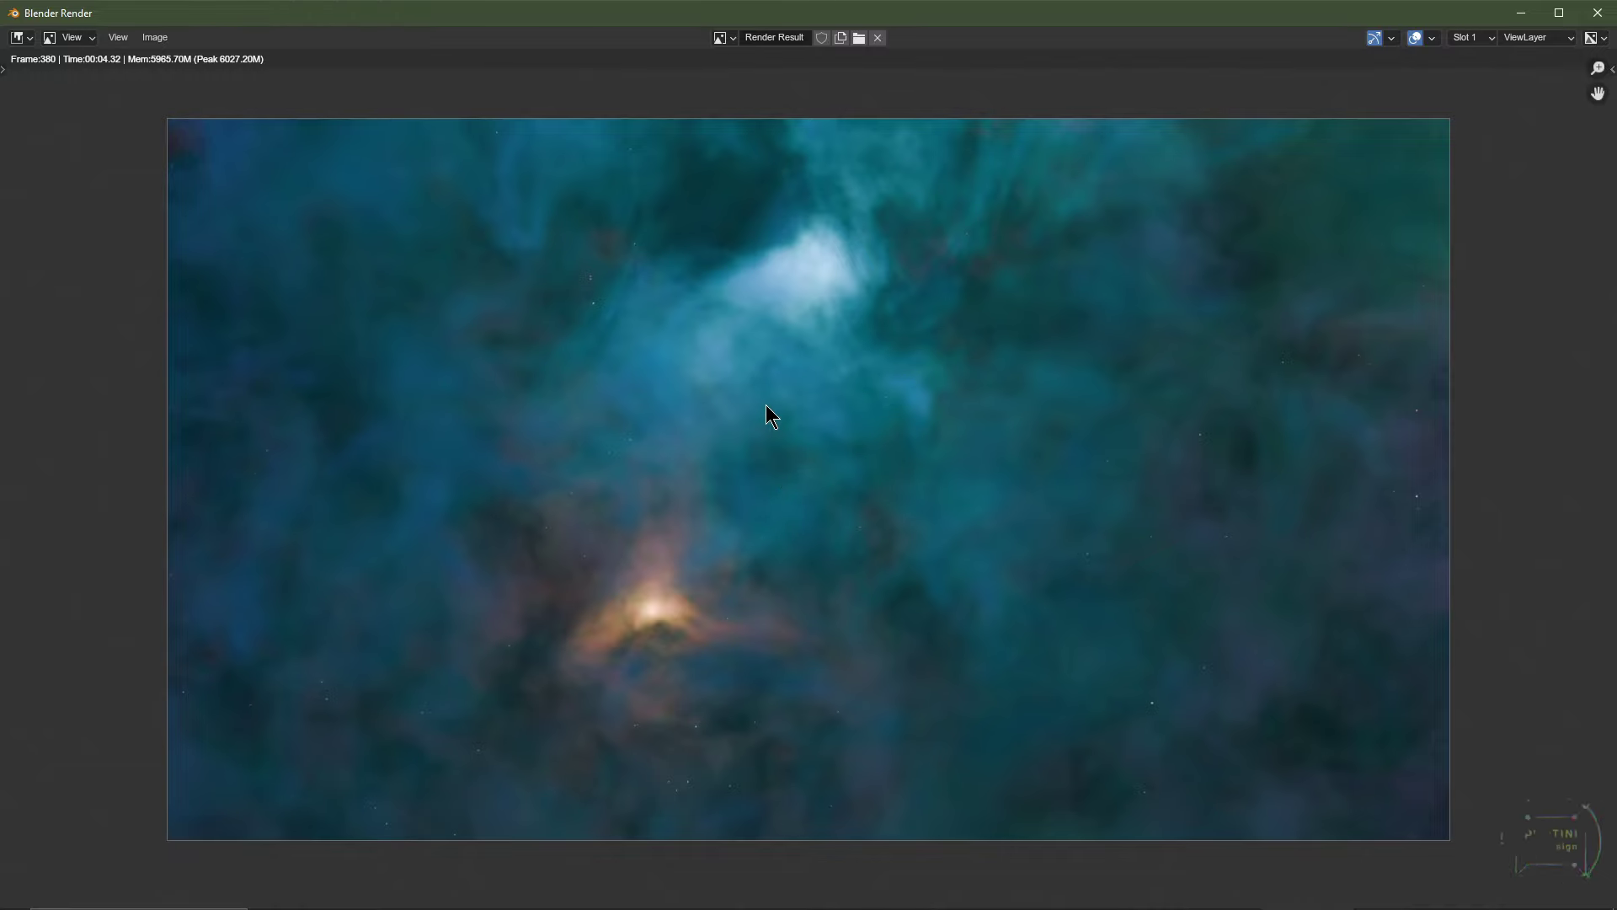
key(Escape)
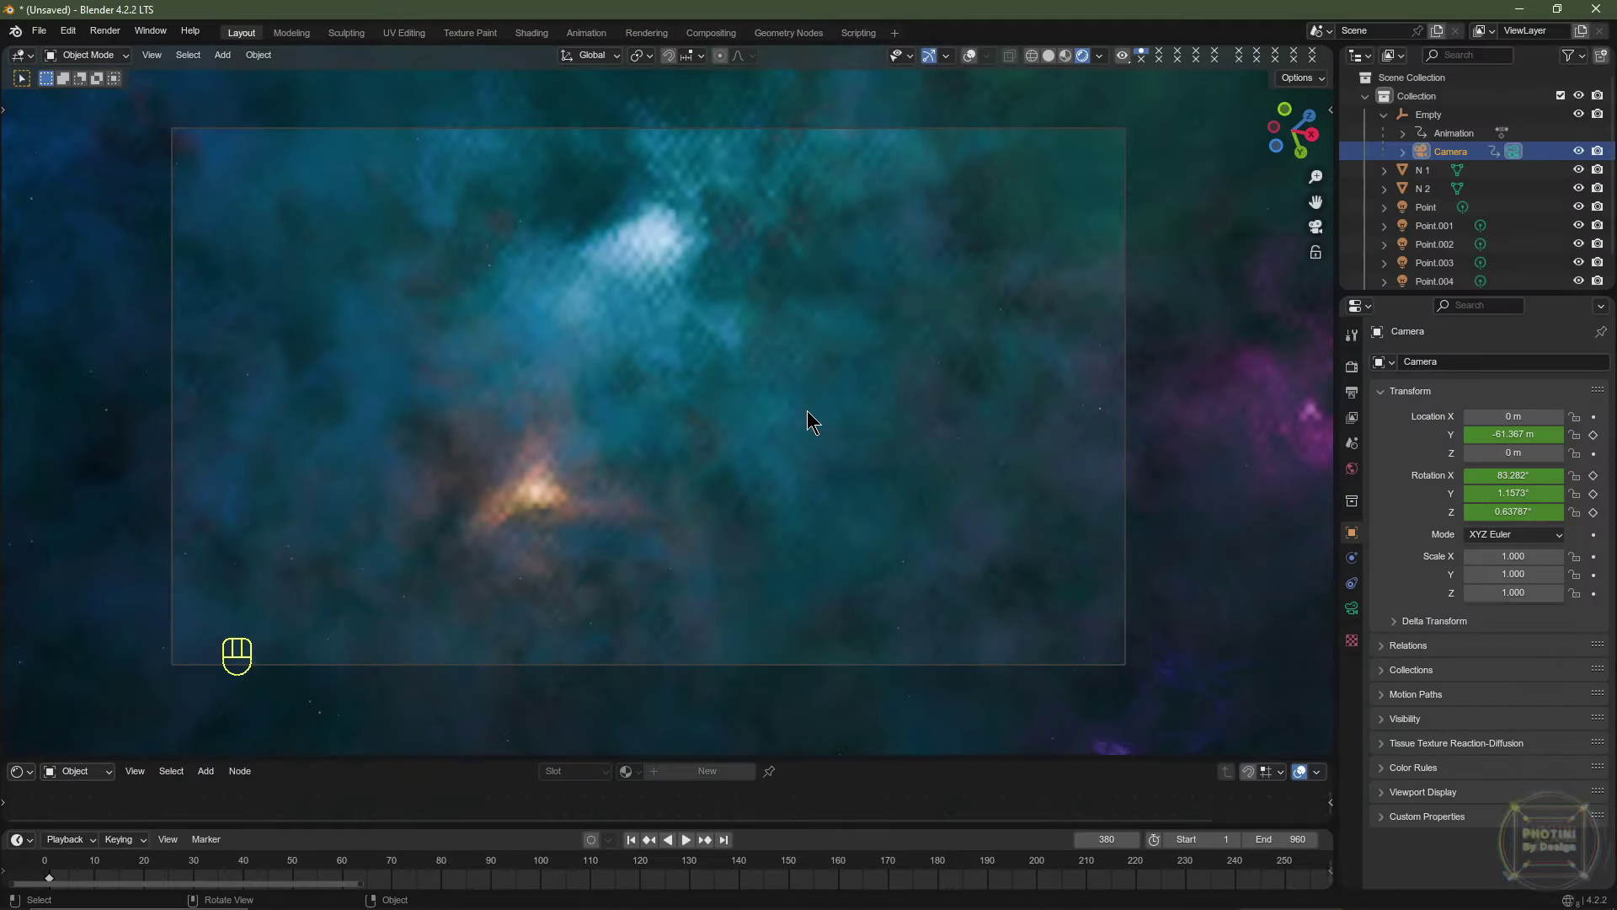
Raise the first black stop of the Volume material's density Color Ramp to position 0.537 and enlarge the viewport.
scroll(1432, 253, down, 2)
click(1432, 270)
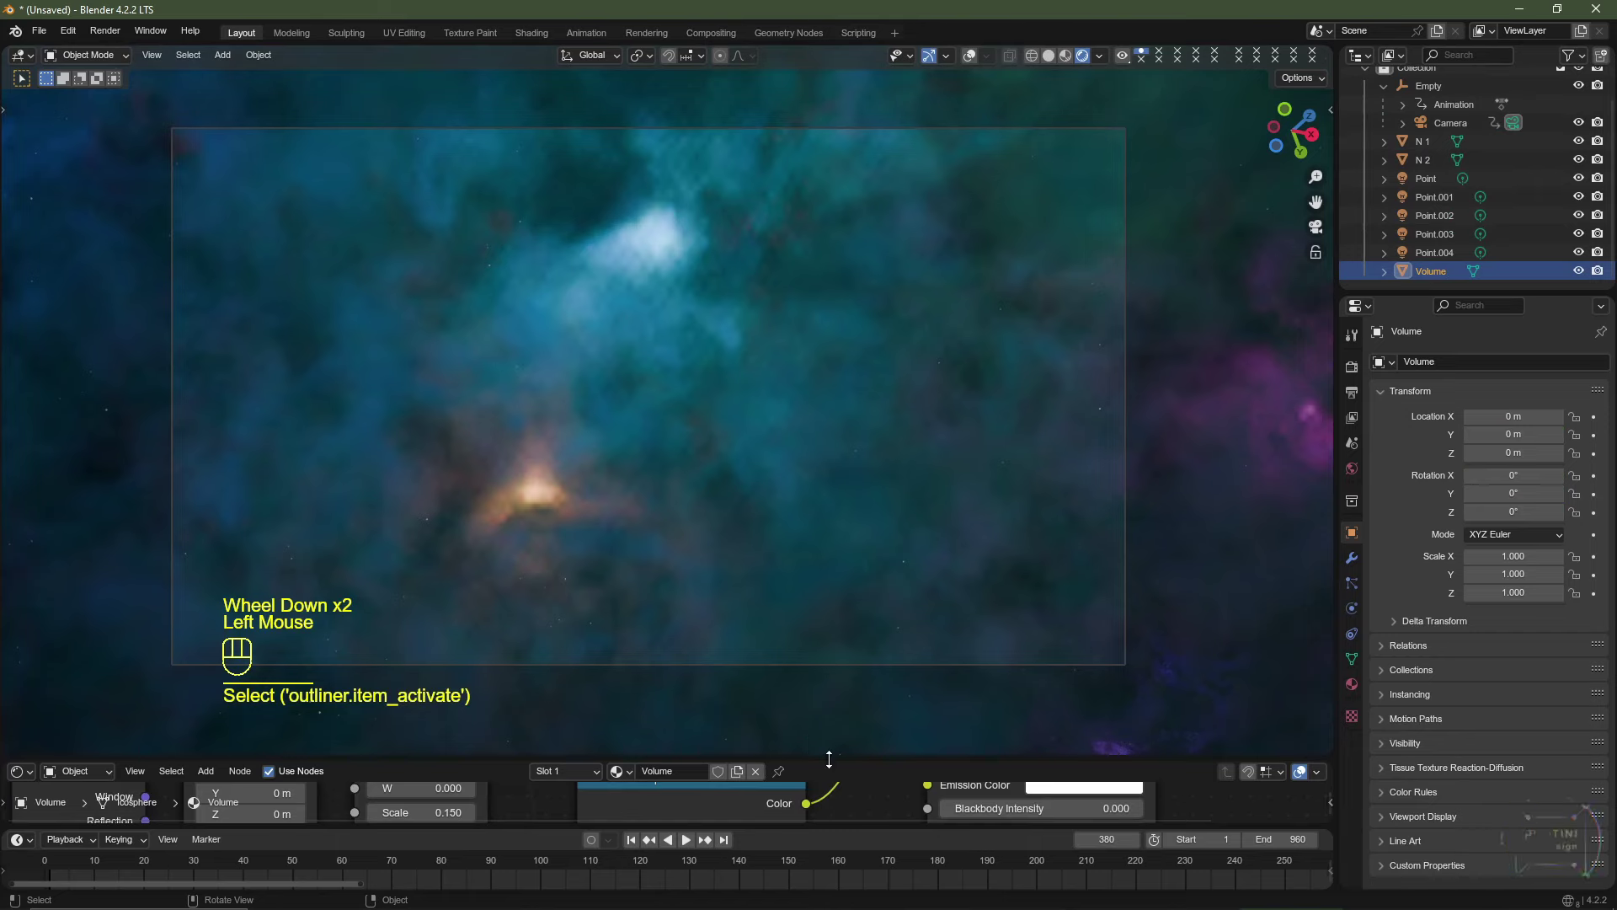
drag(829, 759, 834, 419)
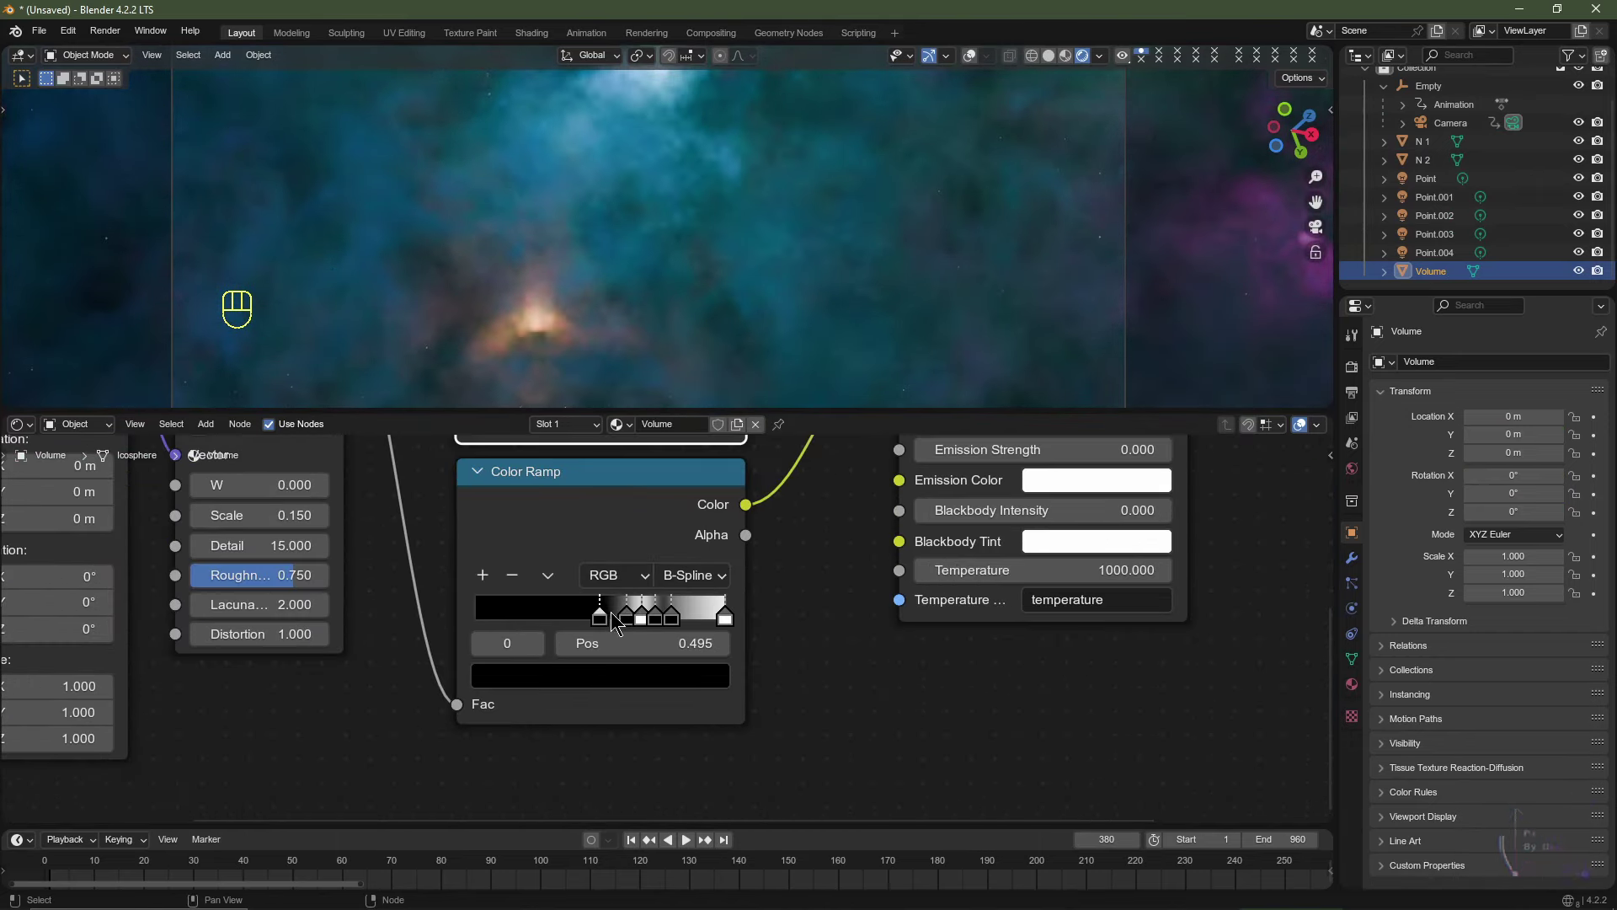
drag(612, 615, 620, 616)
drag(620, 622, 623, 621)
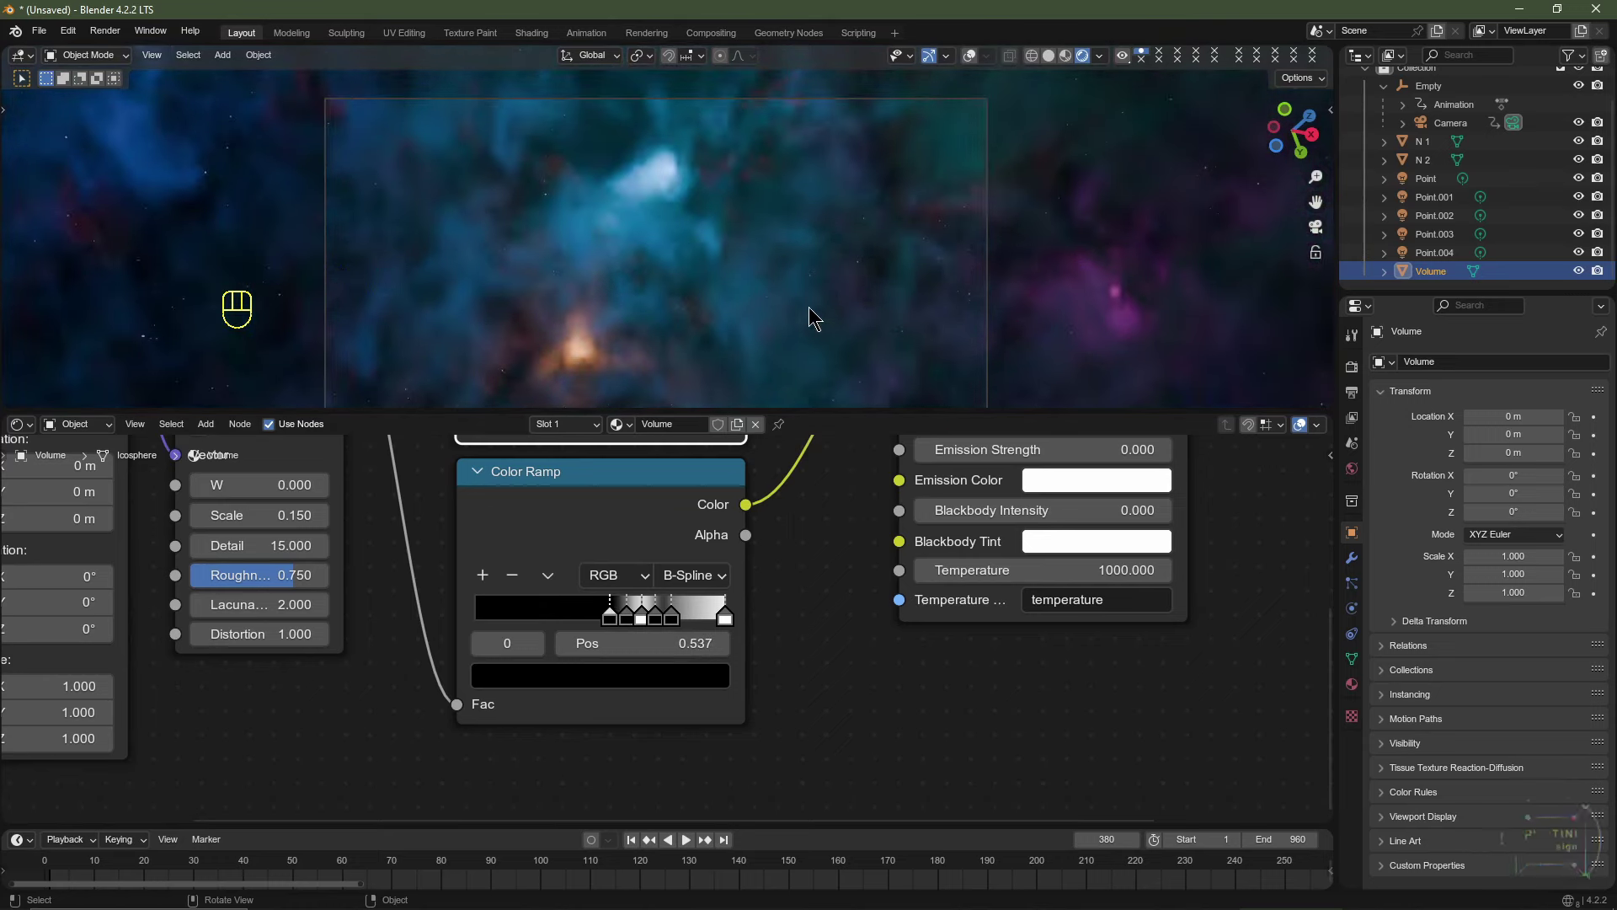
drag(860, 409, 860, 611)
shift+middle_drag(804, 506, 820, 422)
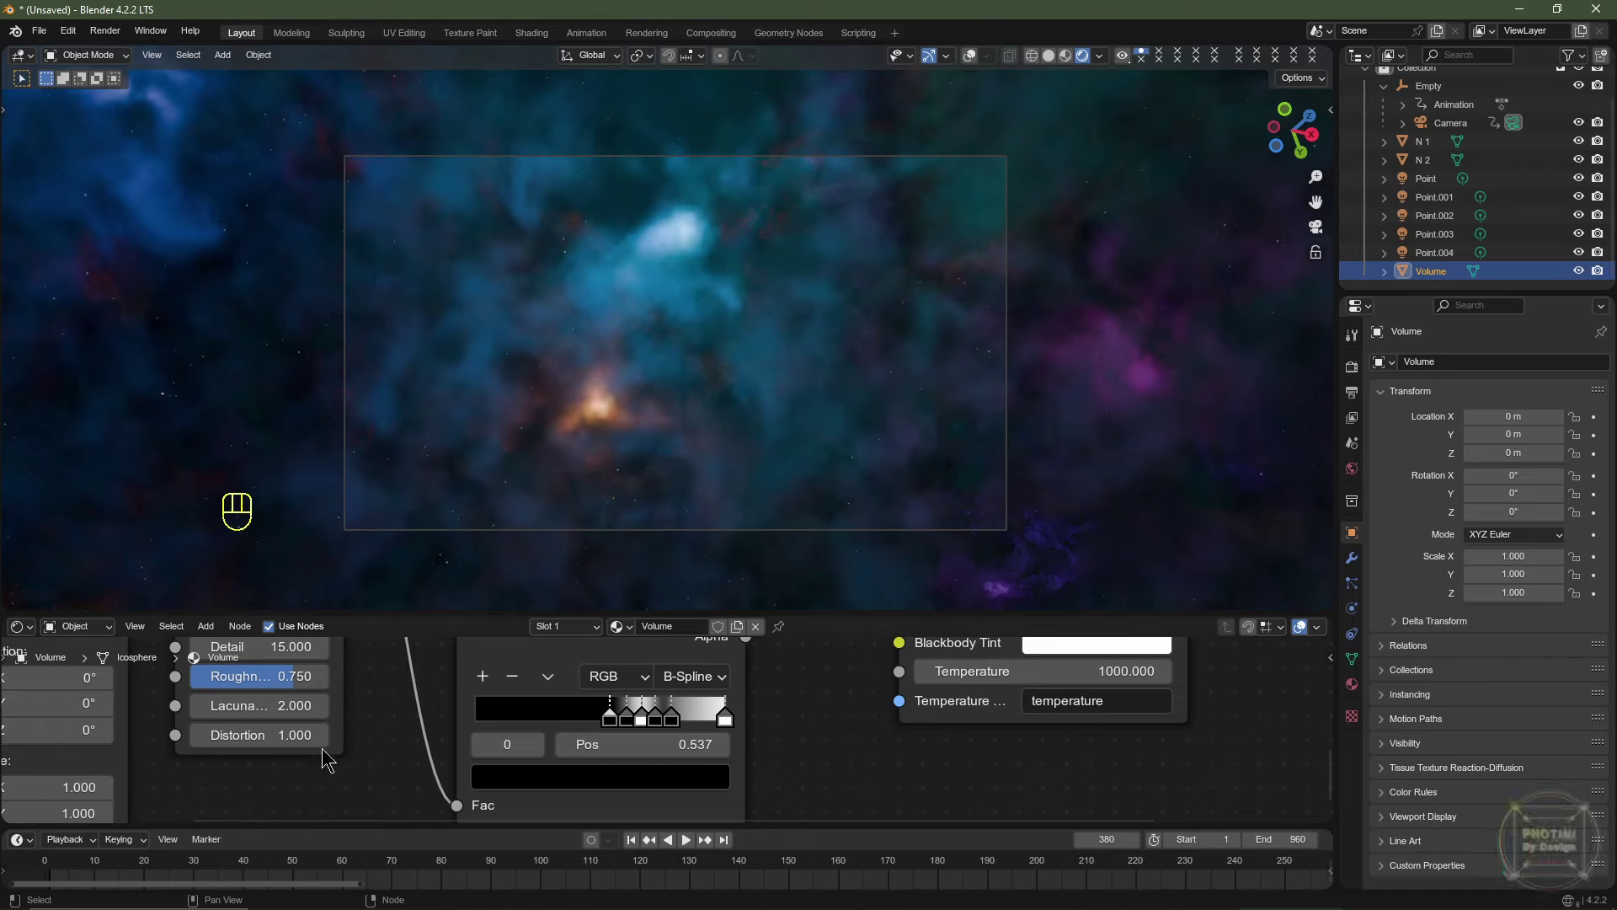
Go to frame 255 and render it to check the adjusted nebula density.
drag(56, 861, 104, 863)
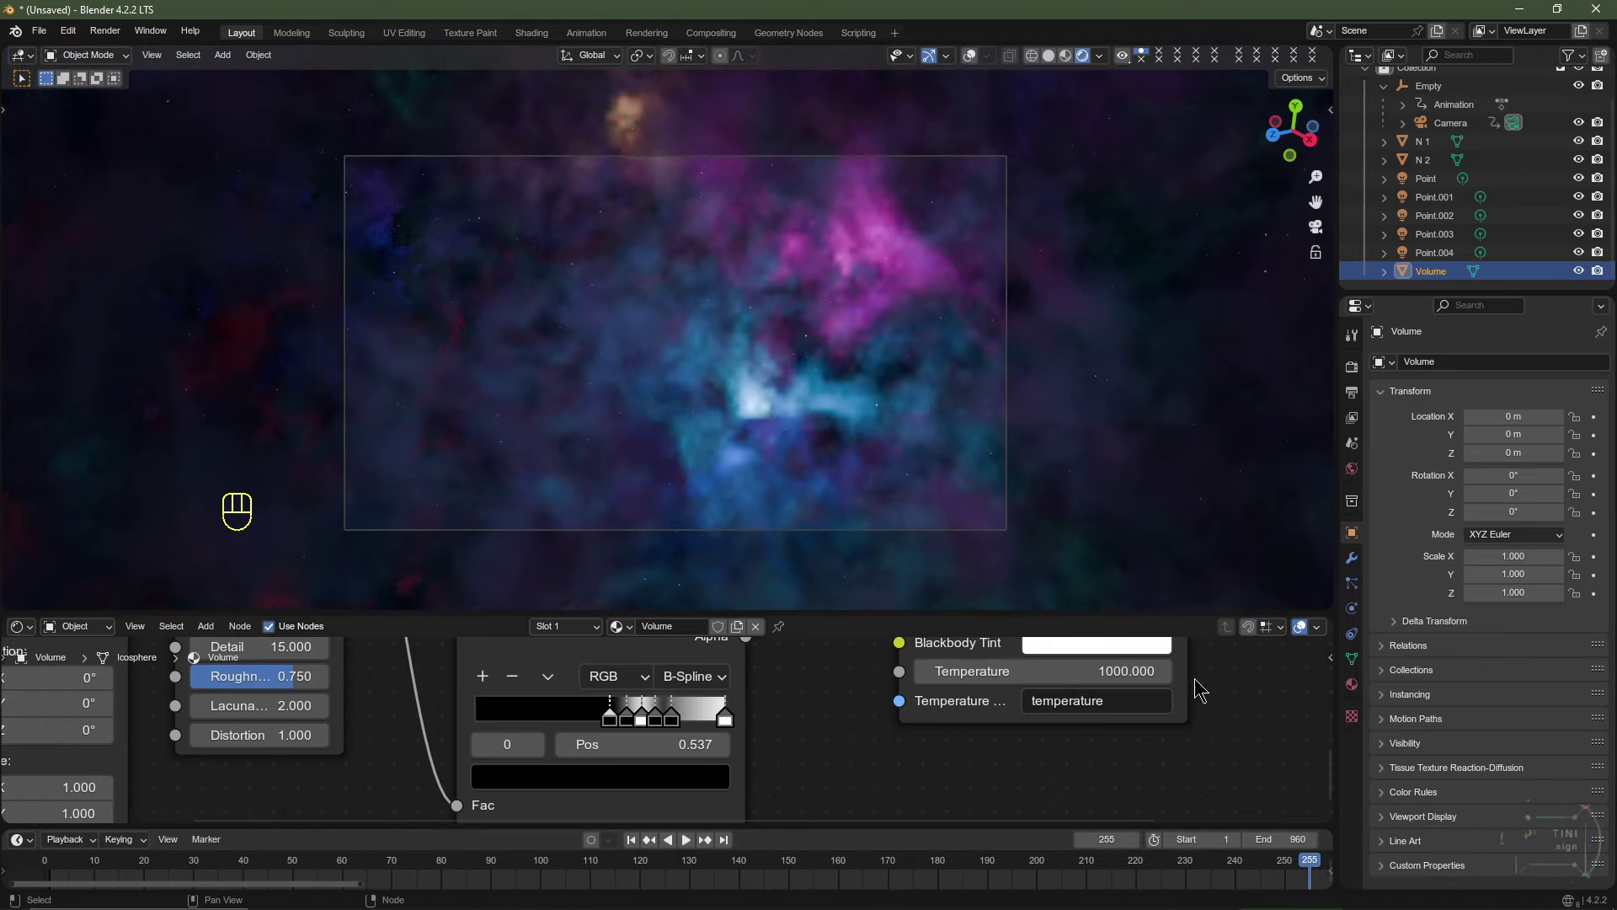
key(F12)
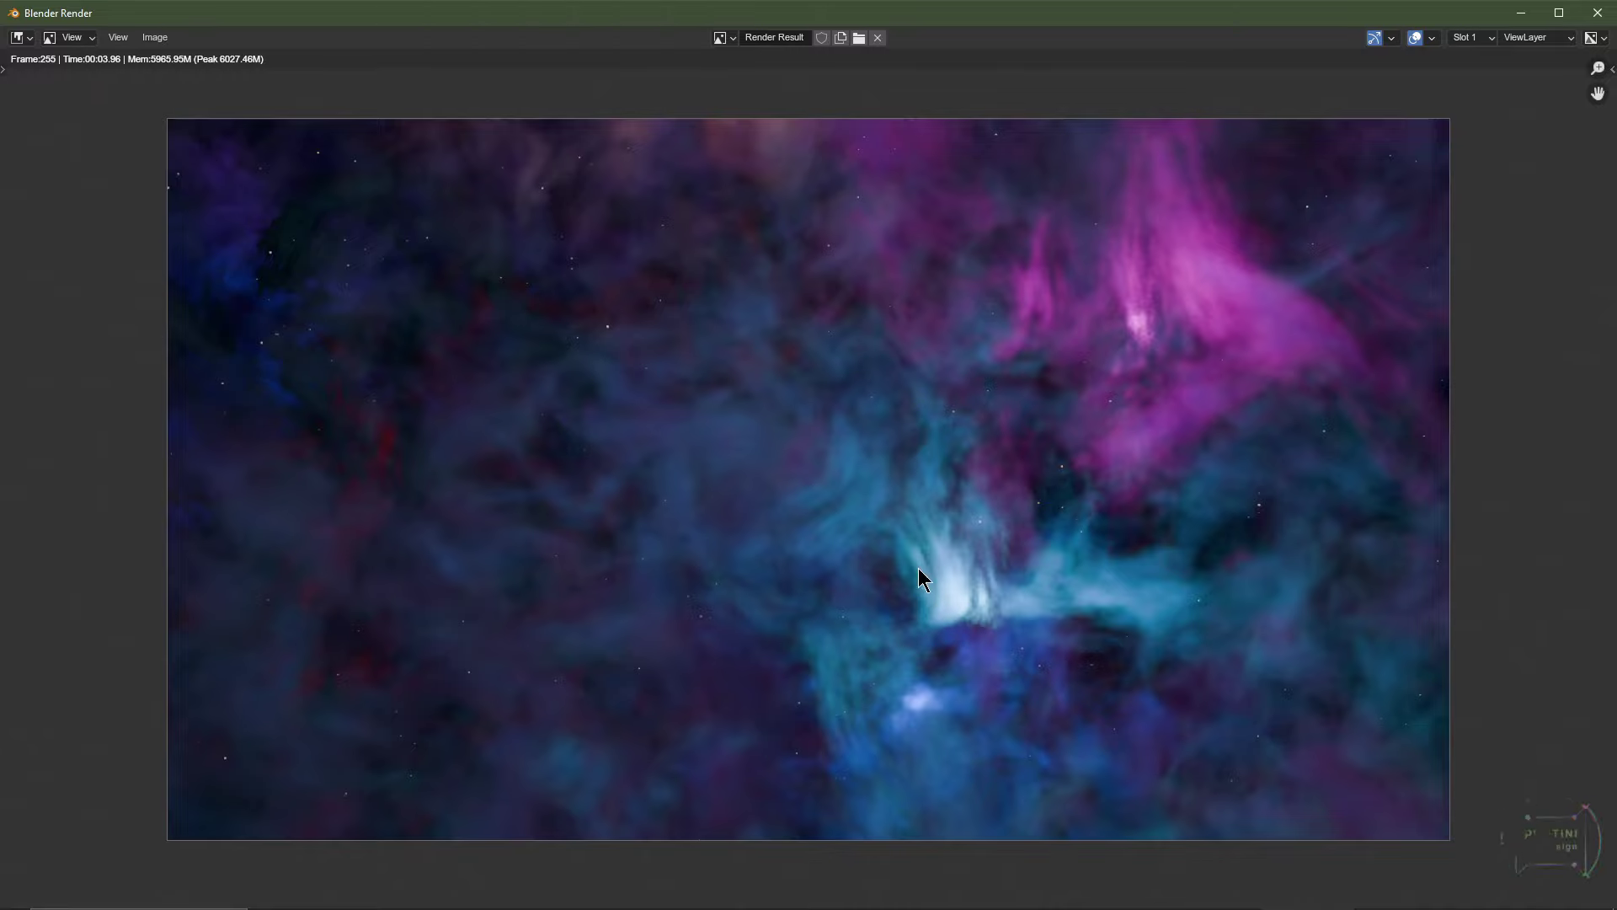
key(Escape)
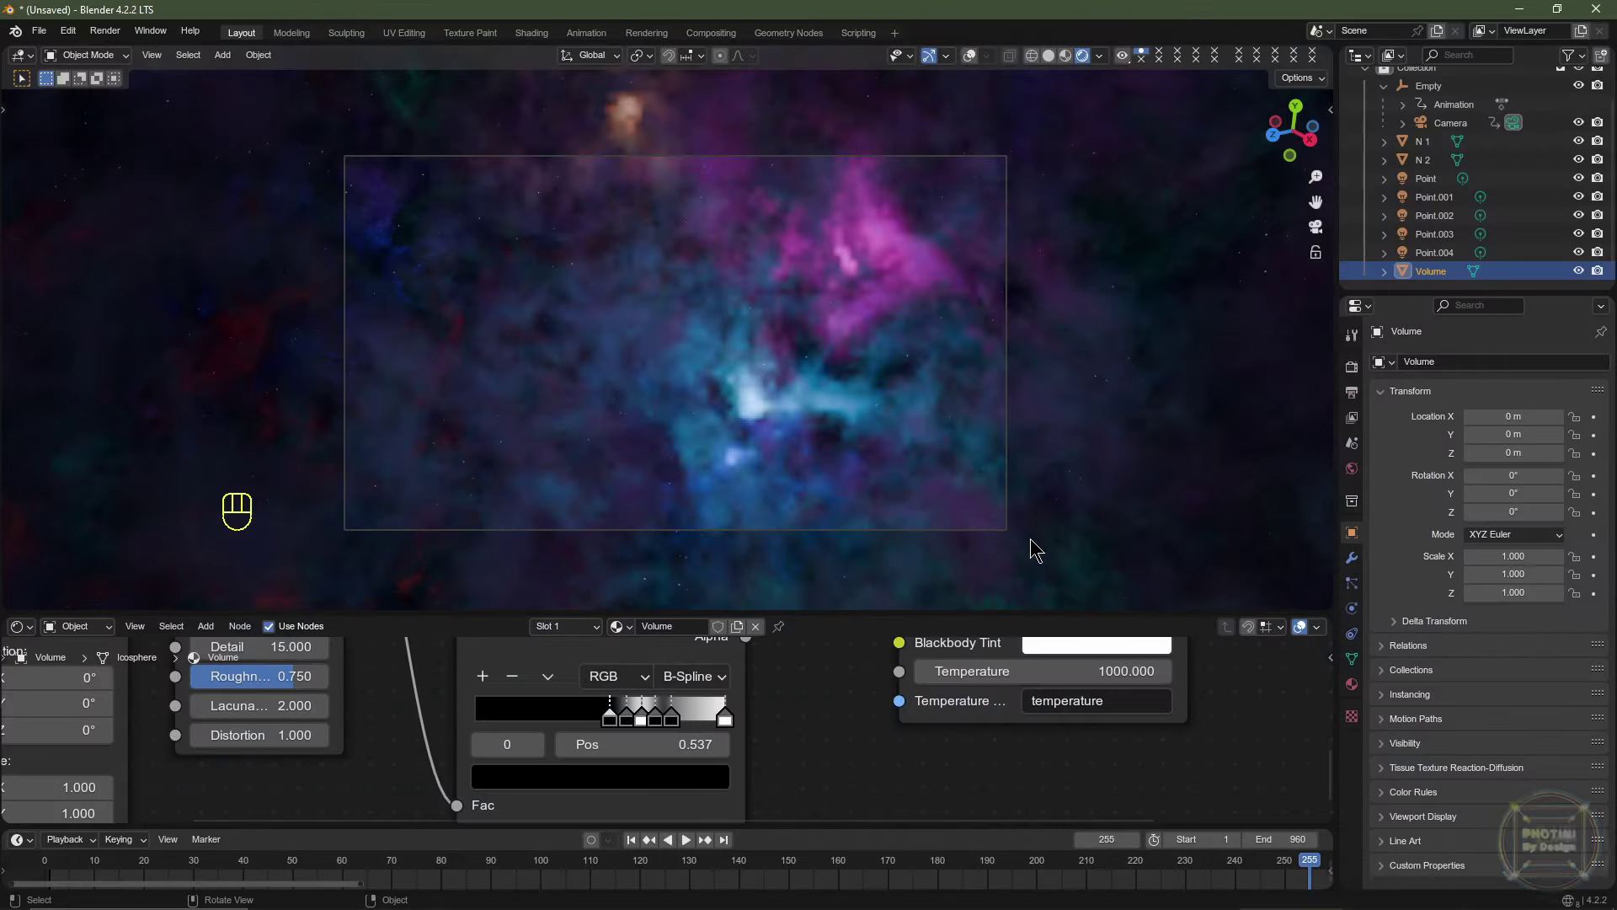
Set the EEVEE volumes resolution to 1:2 in the render settings.
click(1352, 366)
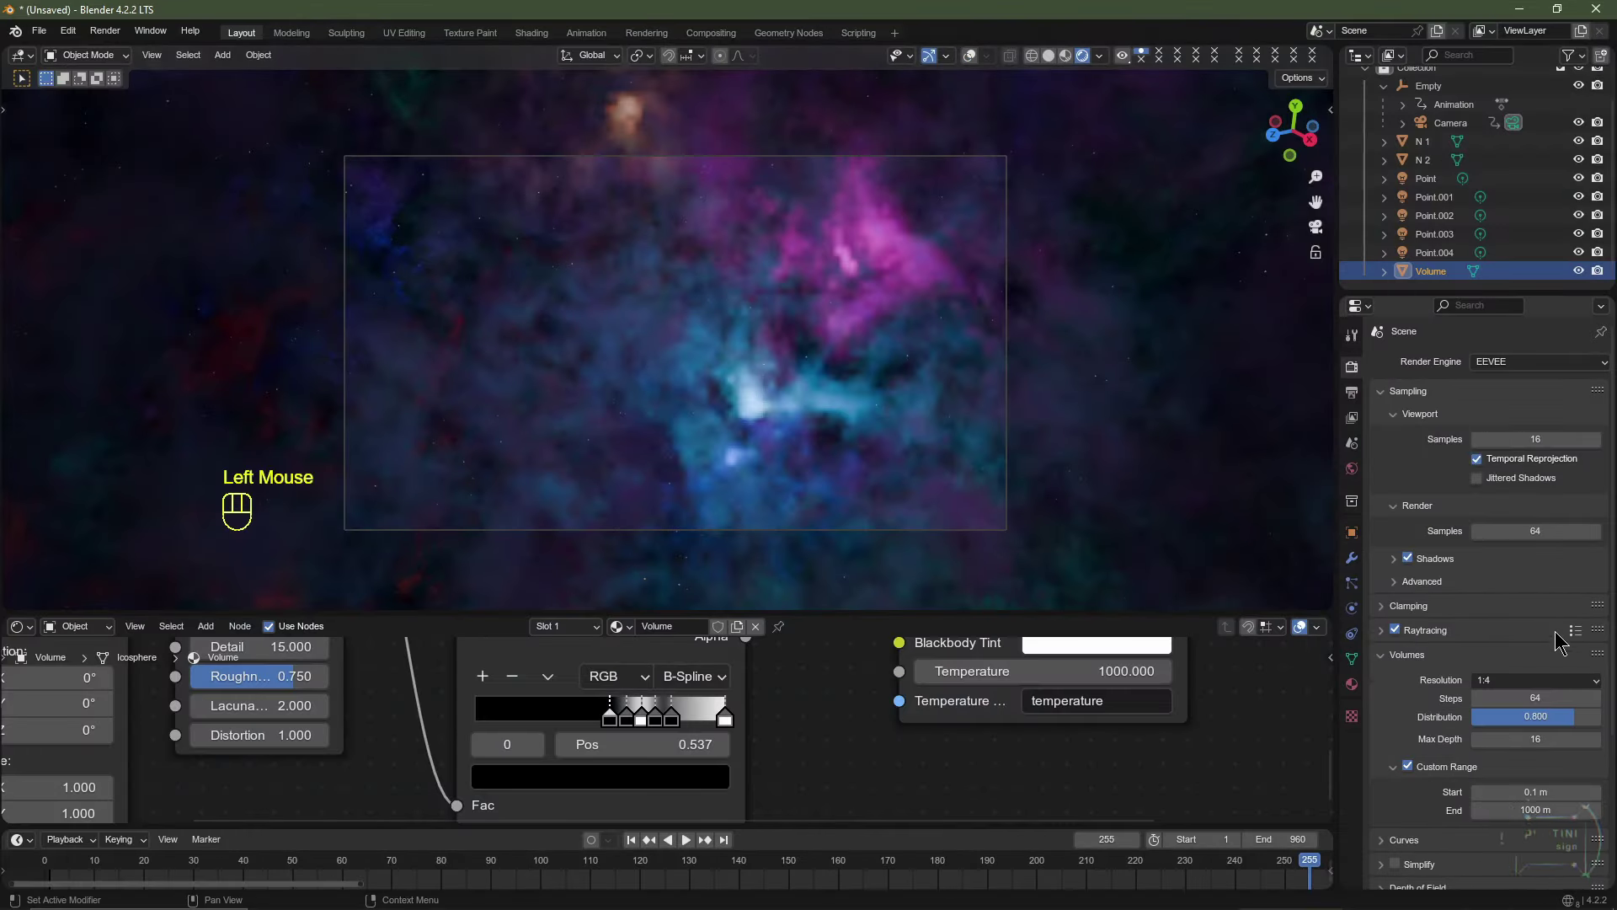
scroll(1491, 561, down, 4)
click(1491, 554)
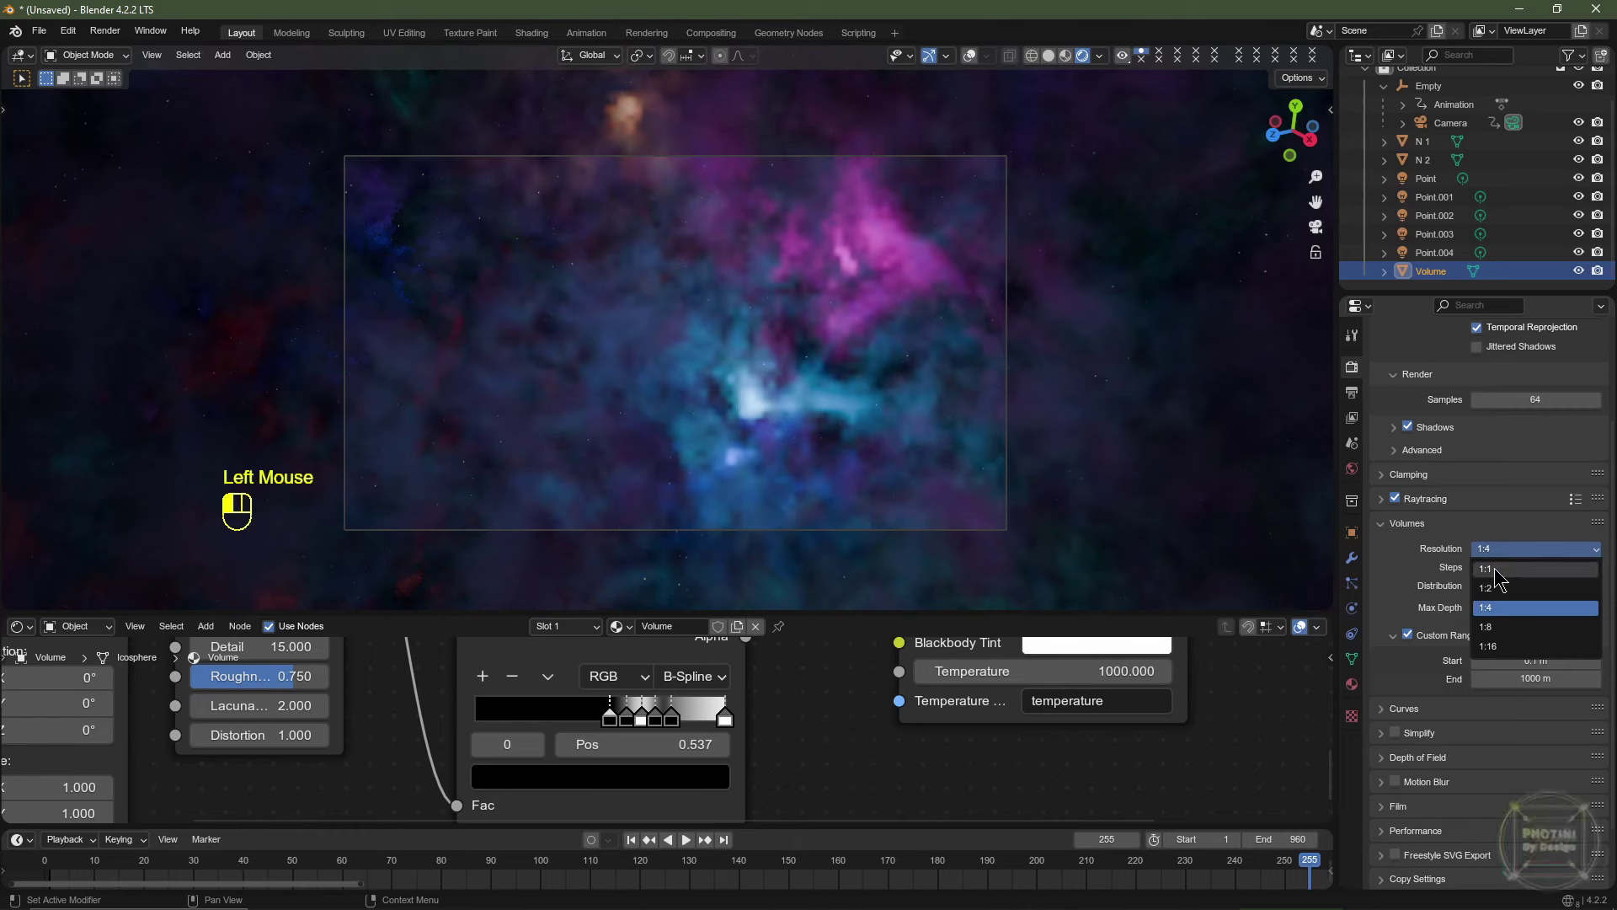
click(1507, 590)
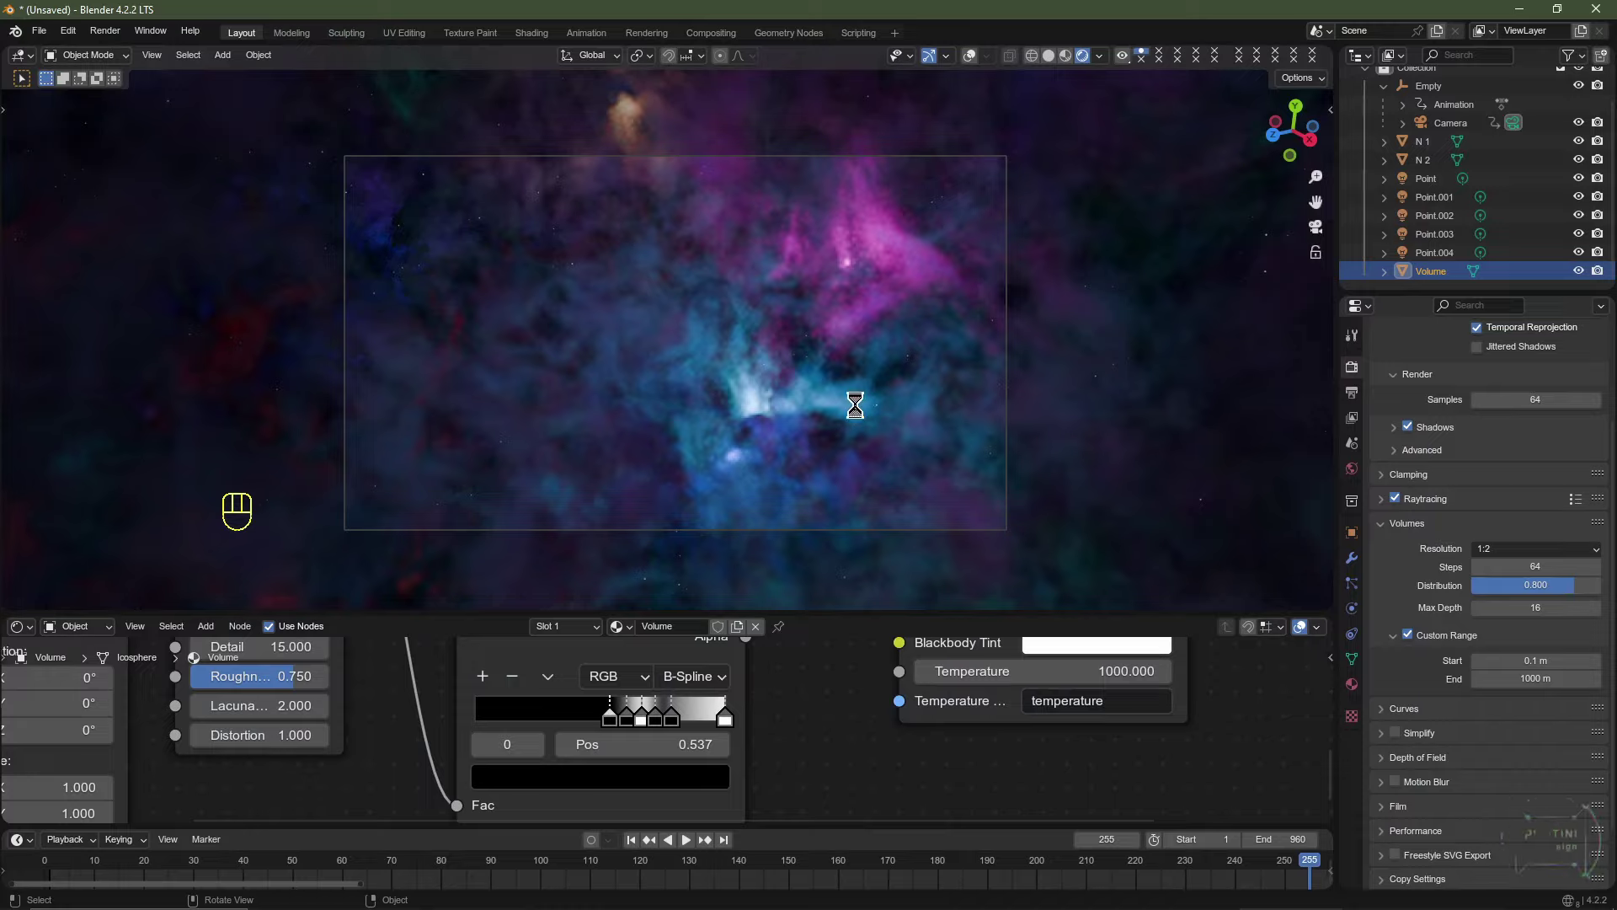
Render frames 255 and 472 to check the finer volume resolution.
key(F12)
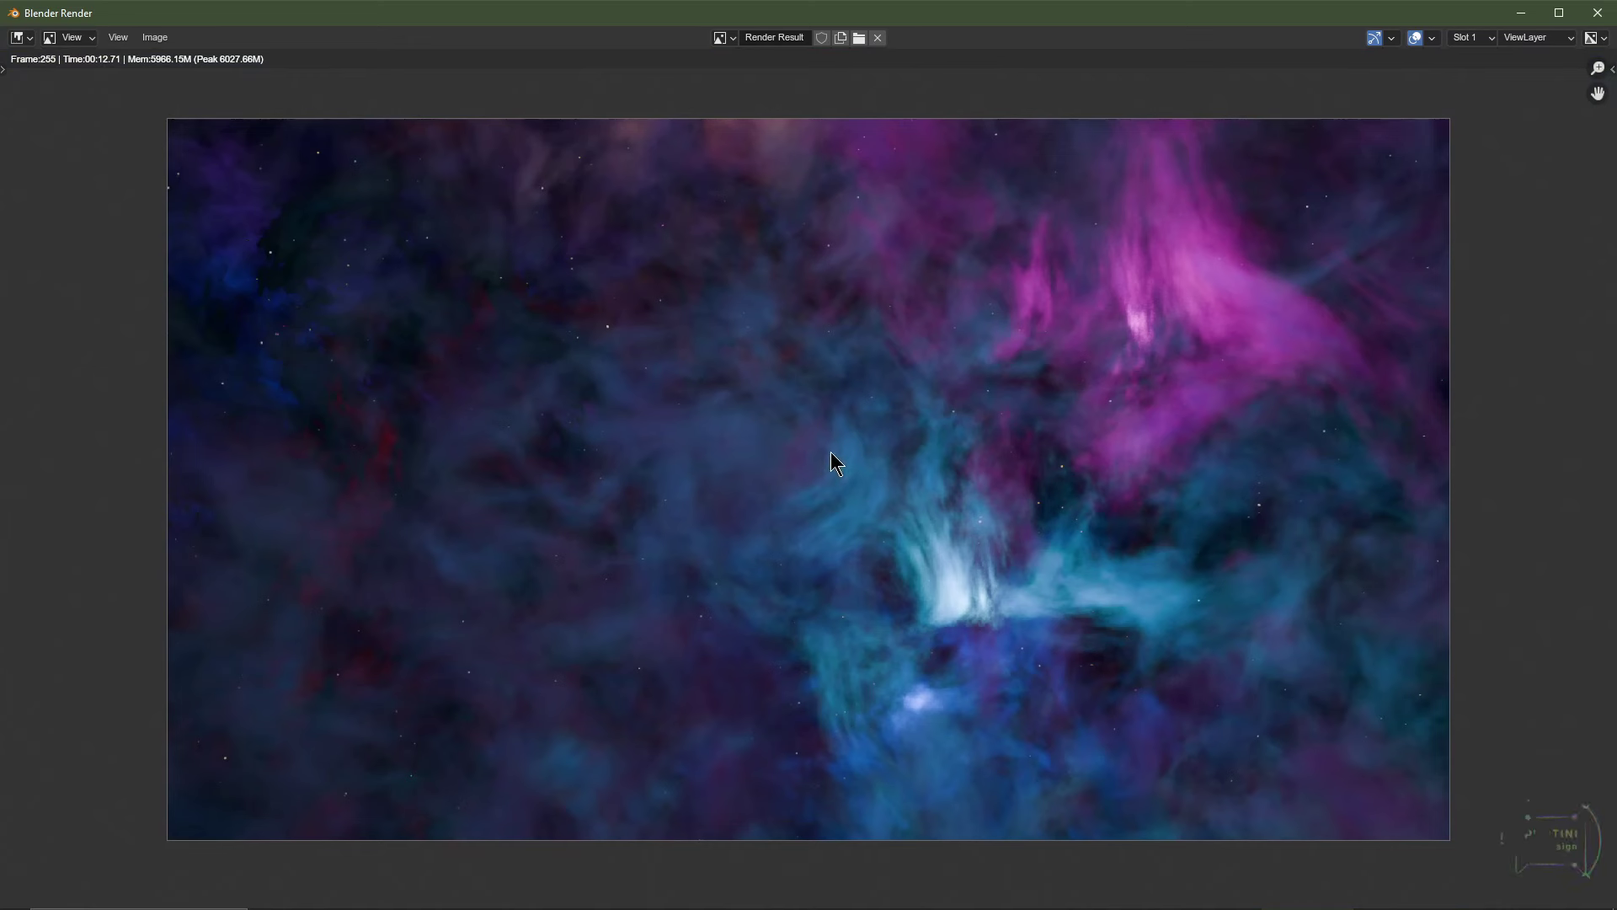
key(Escape)
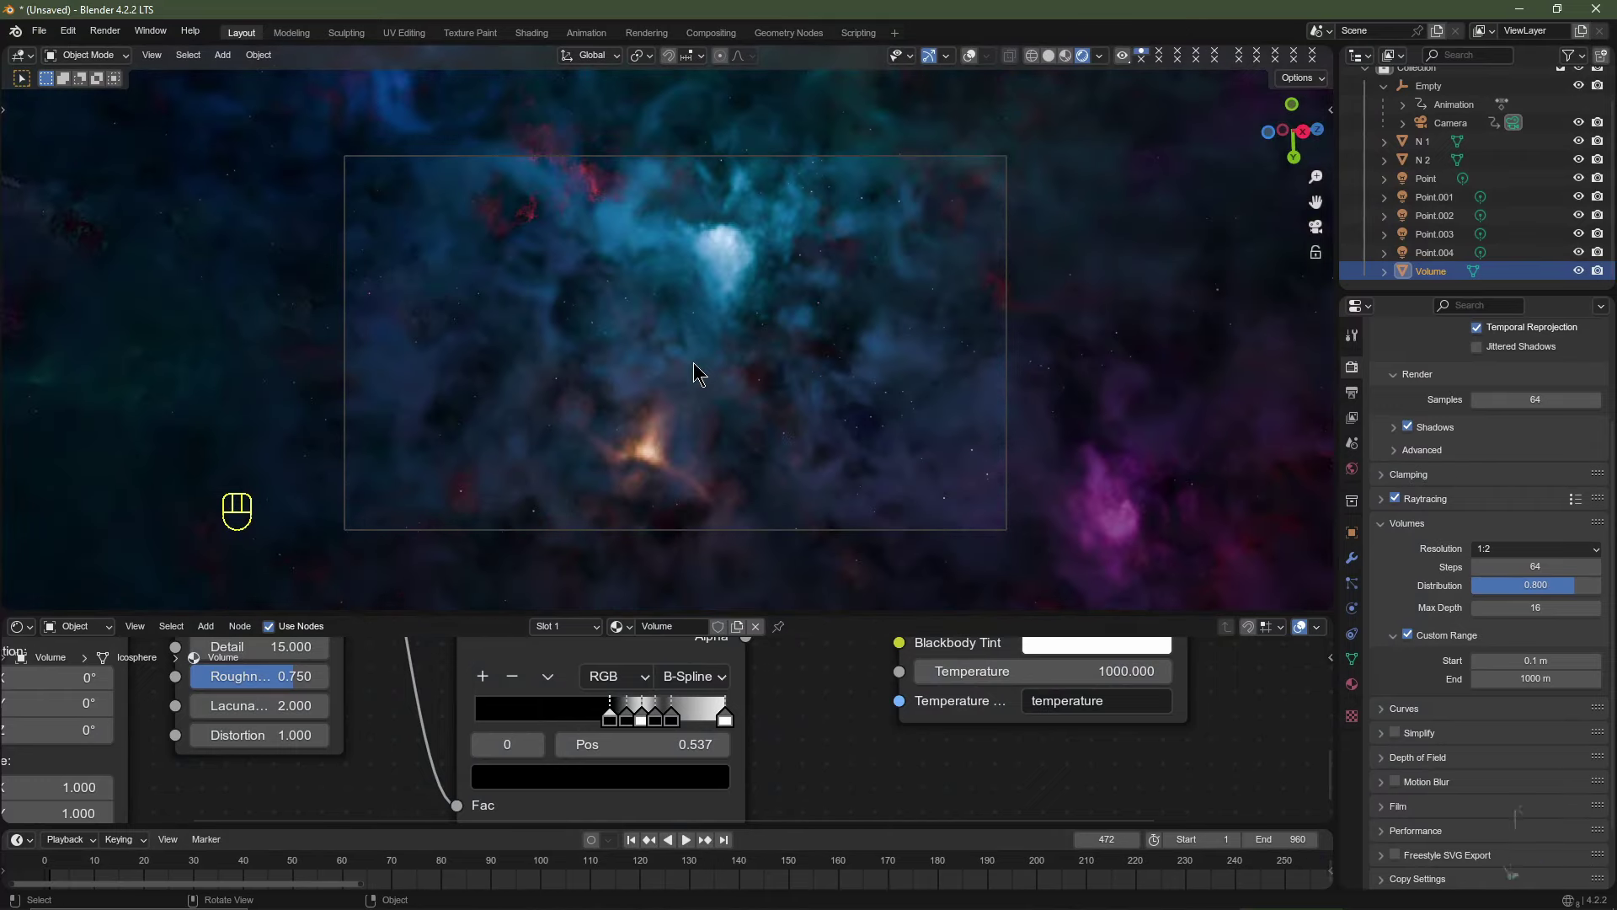
key(F12)
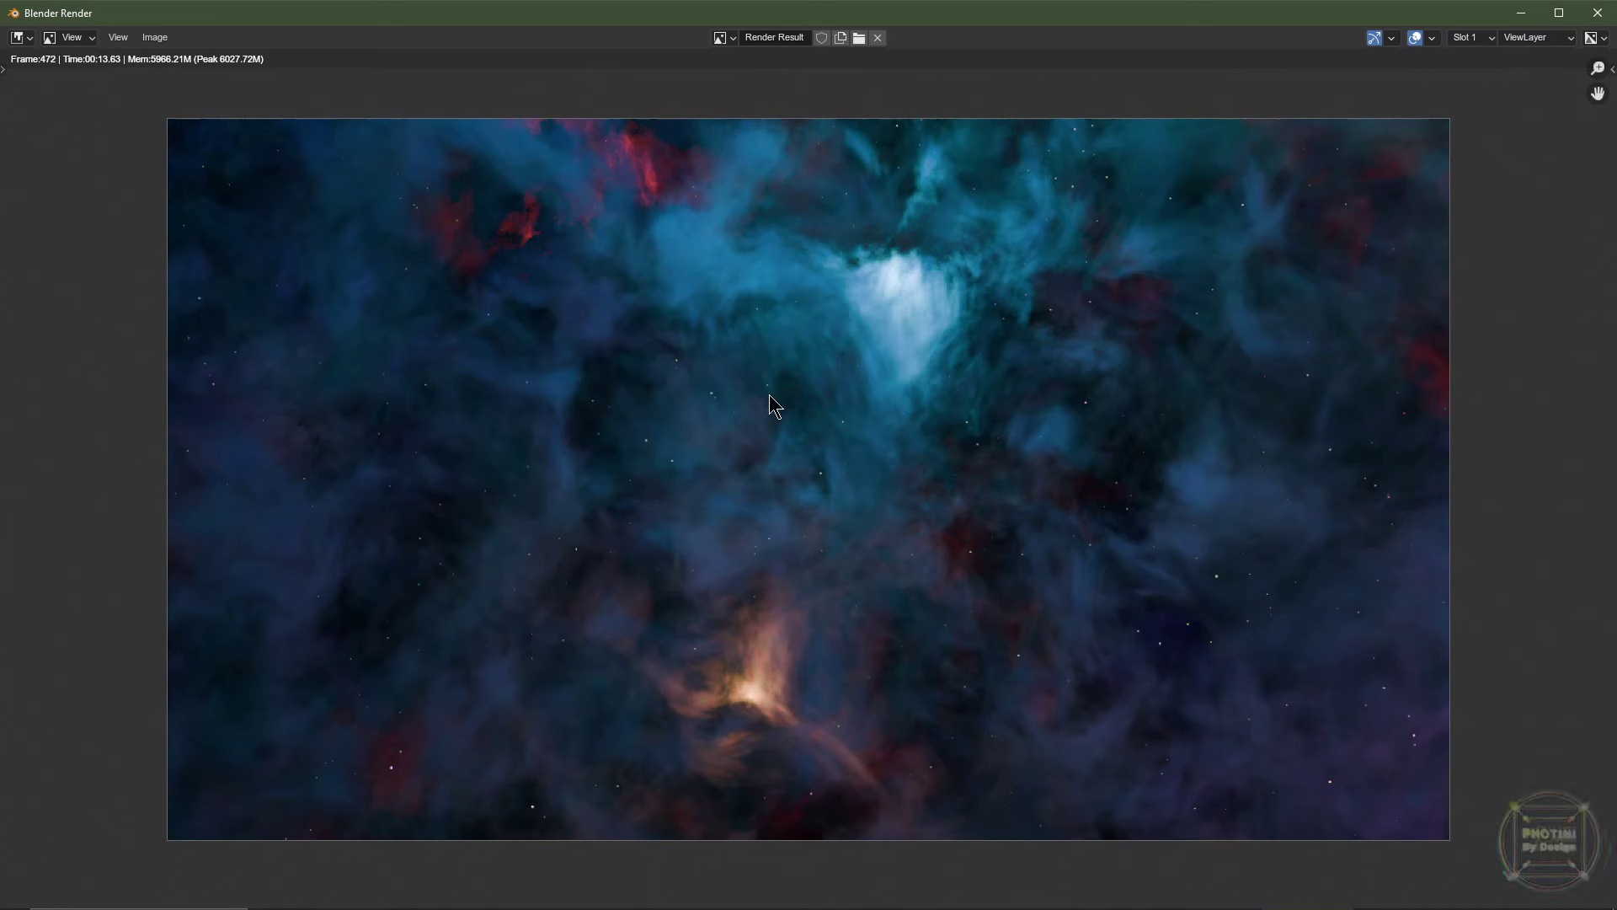
key(Escape)
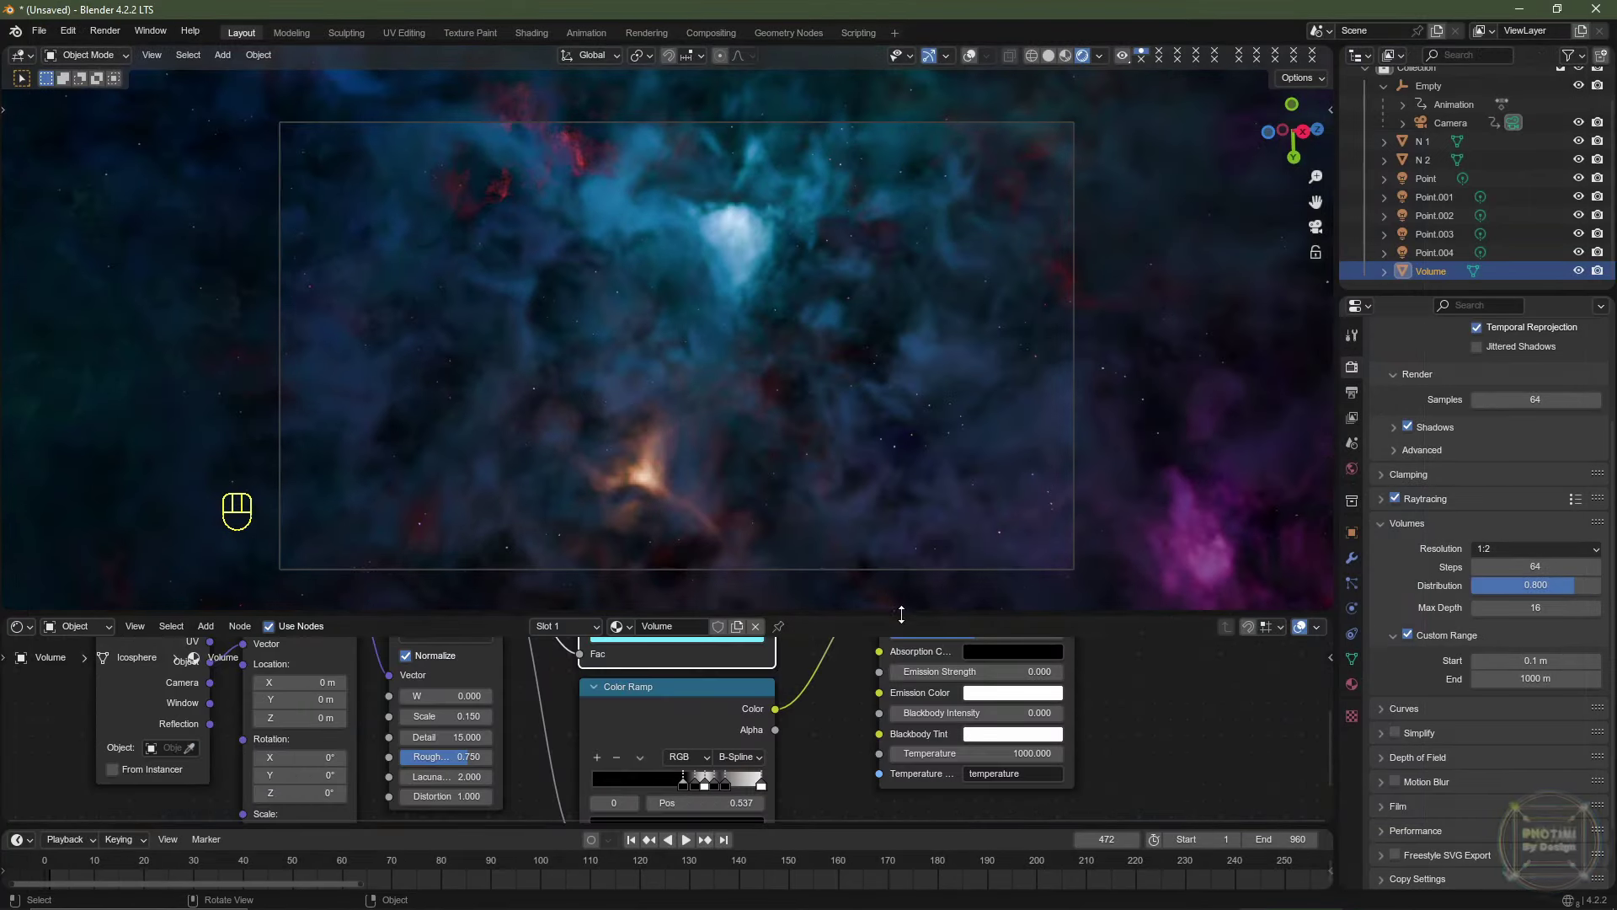
Set the scale of the Volume material's Noise Texture to 0.1.
drag(900, 613, 899, 495)
middle_drag(472, 708, 494, 730)
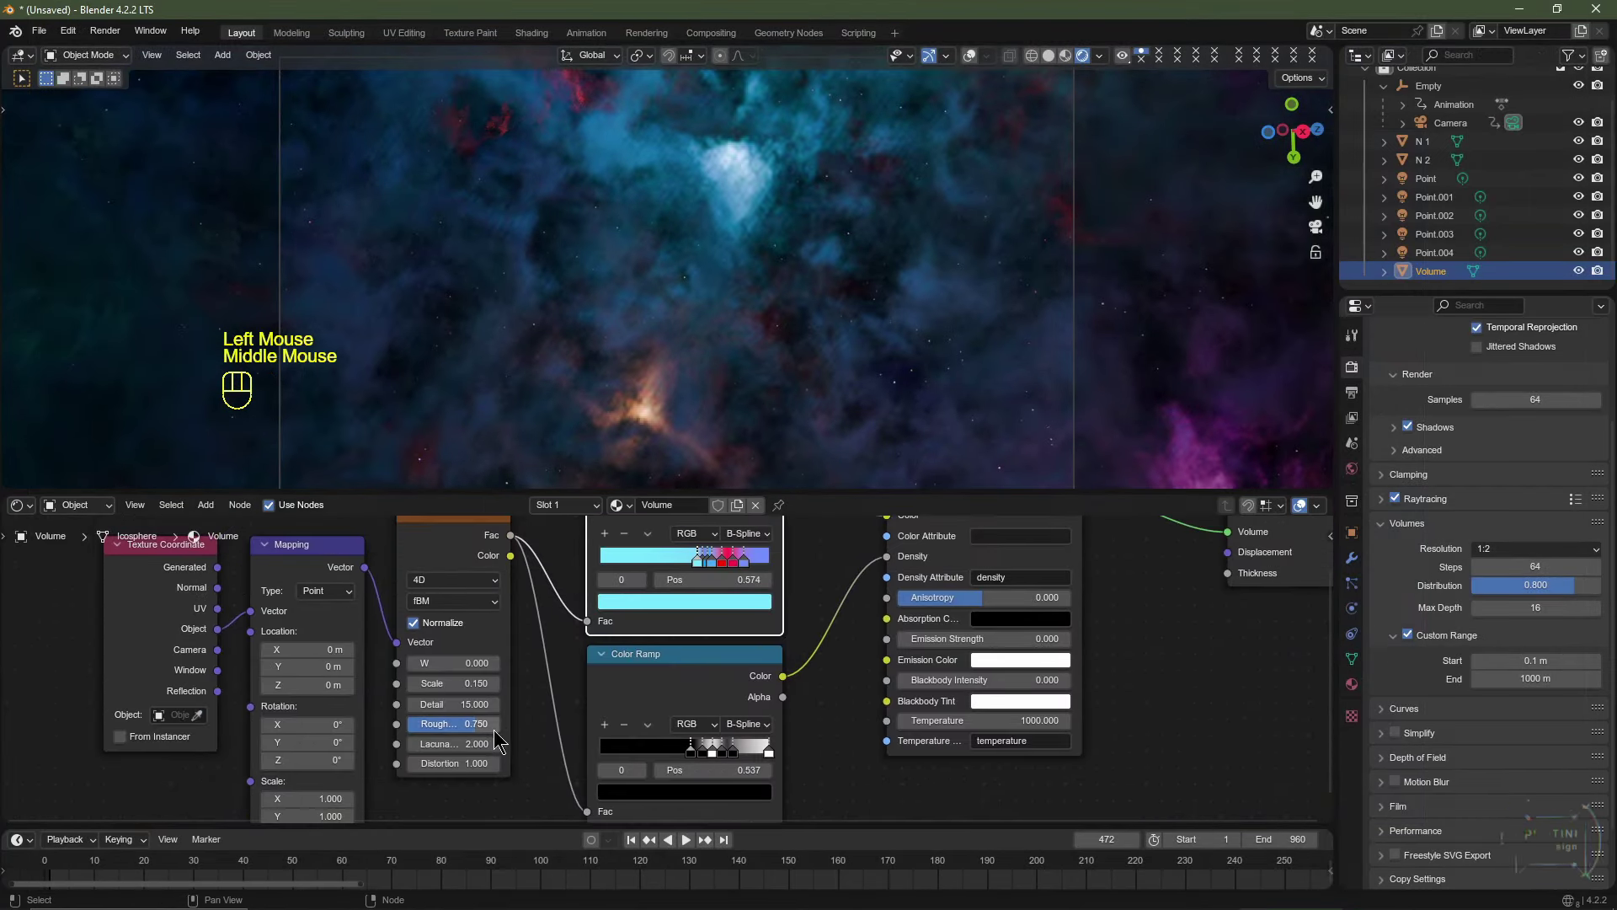
scroll(459, 708, up, 2)
click(448, 687)
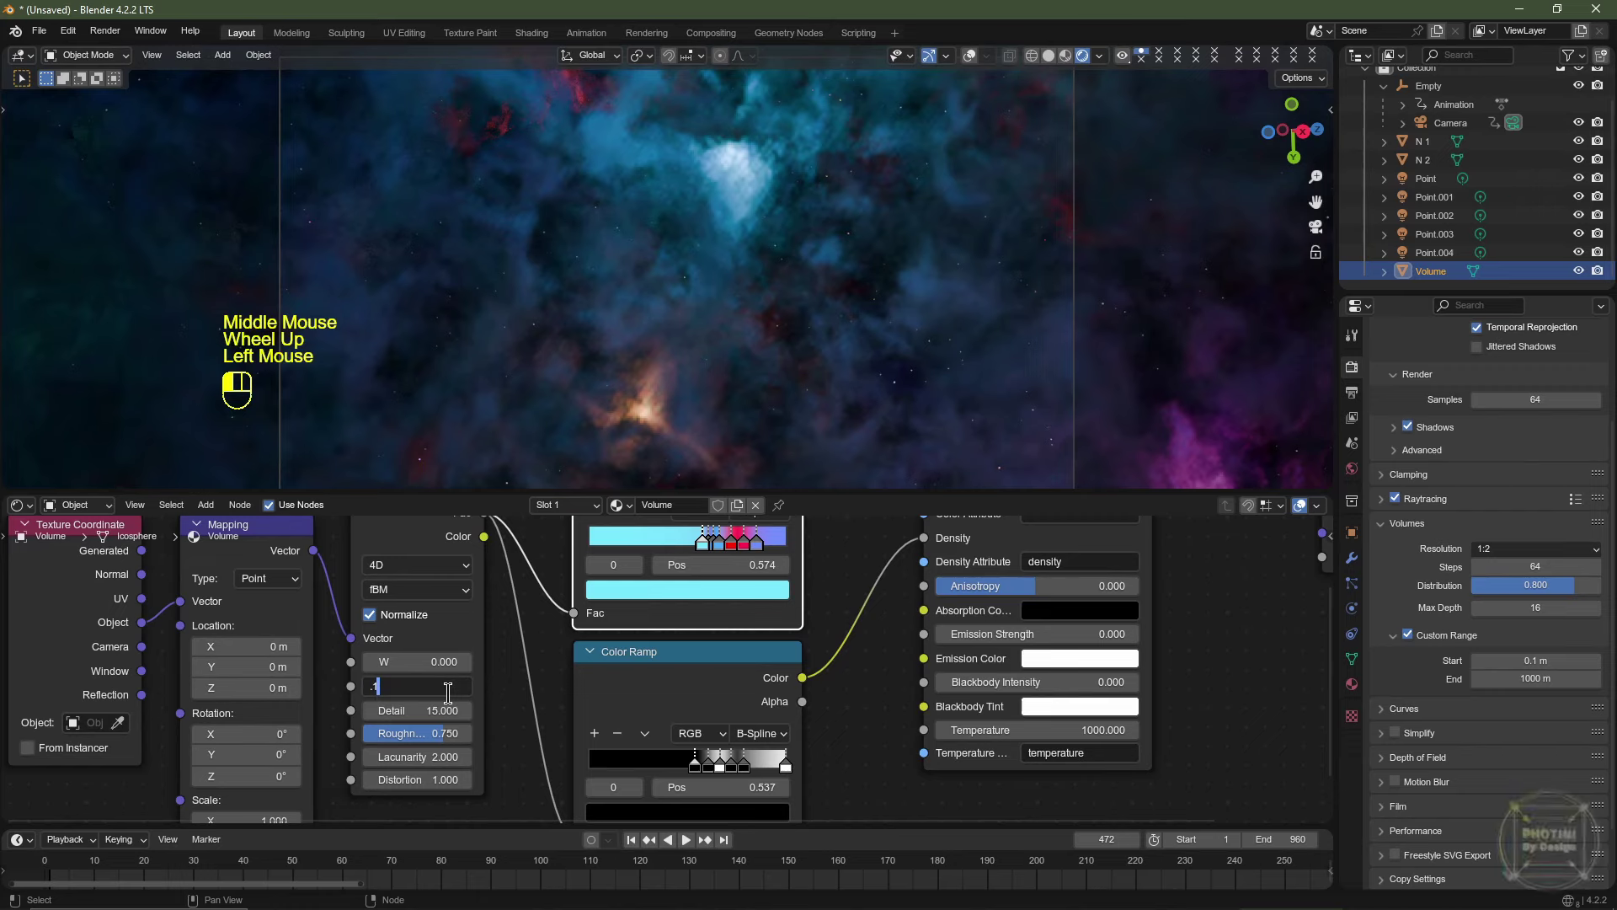
key(Return)
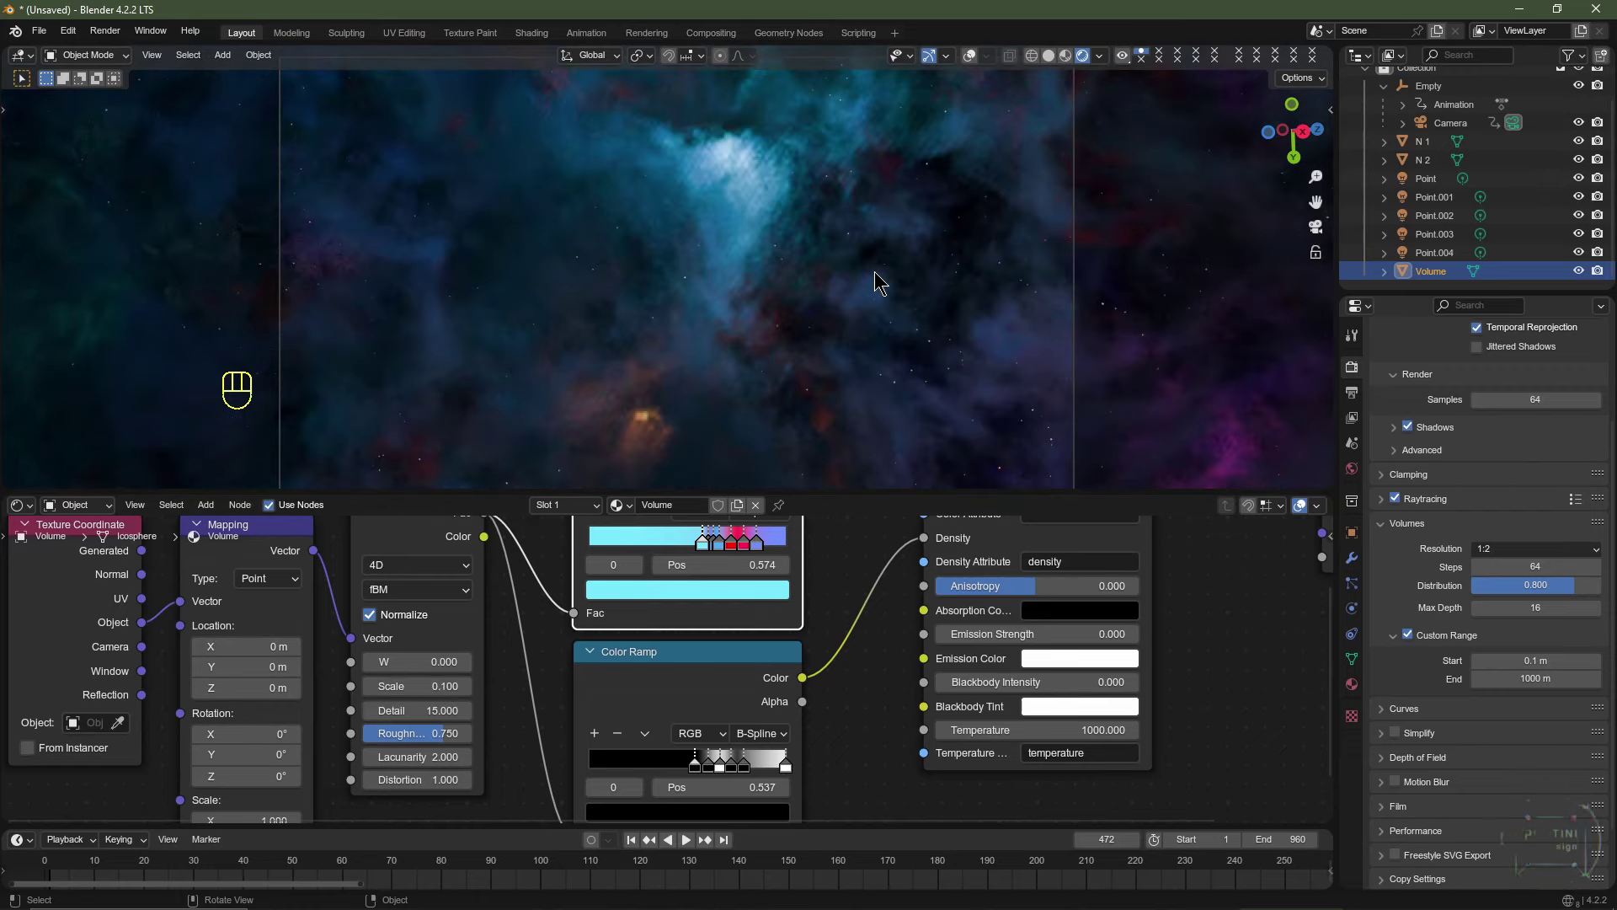
Go to frame 214 and render it to check the larger noise pattern.
click(612, 884)
drag(638, 887, 635, 884)
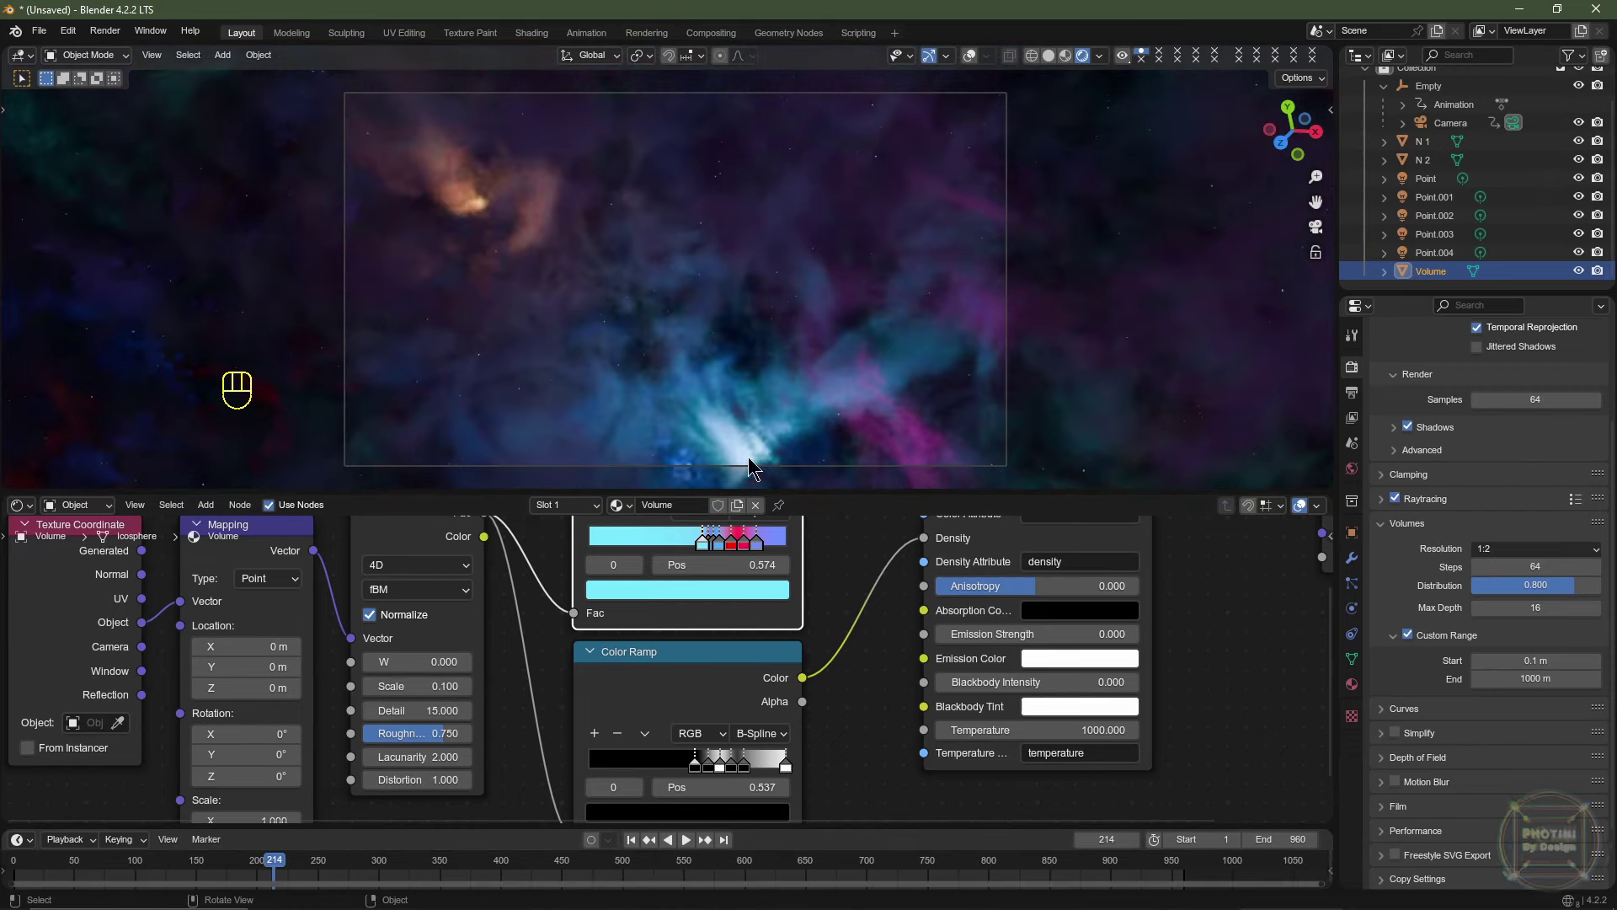
key(F12)
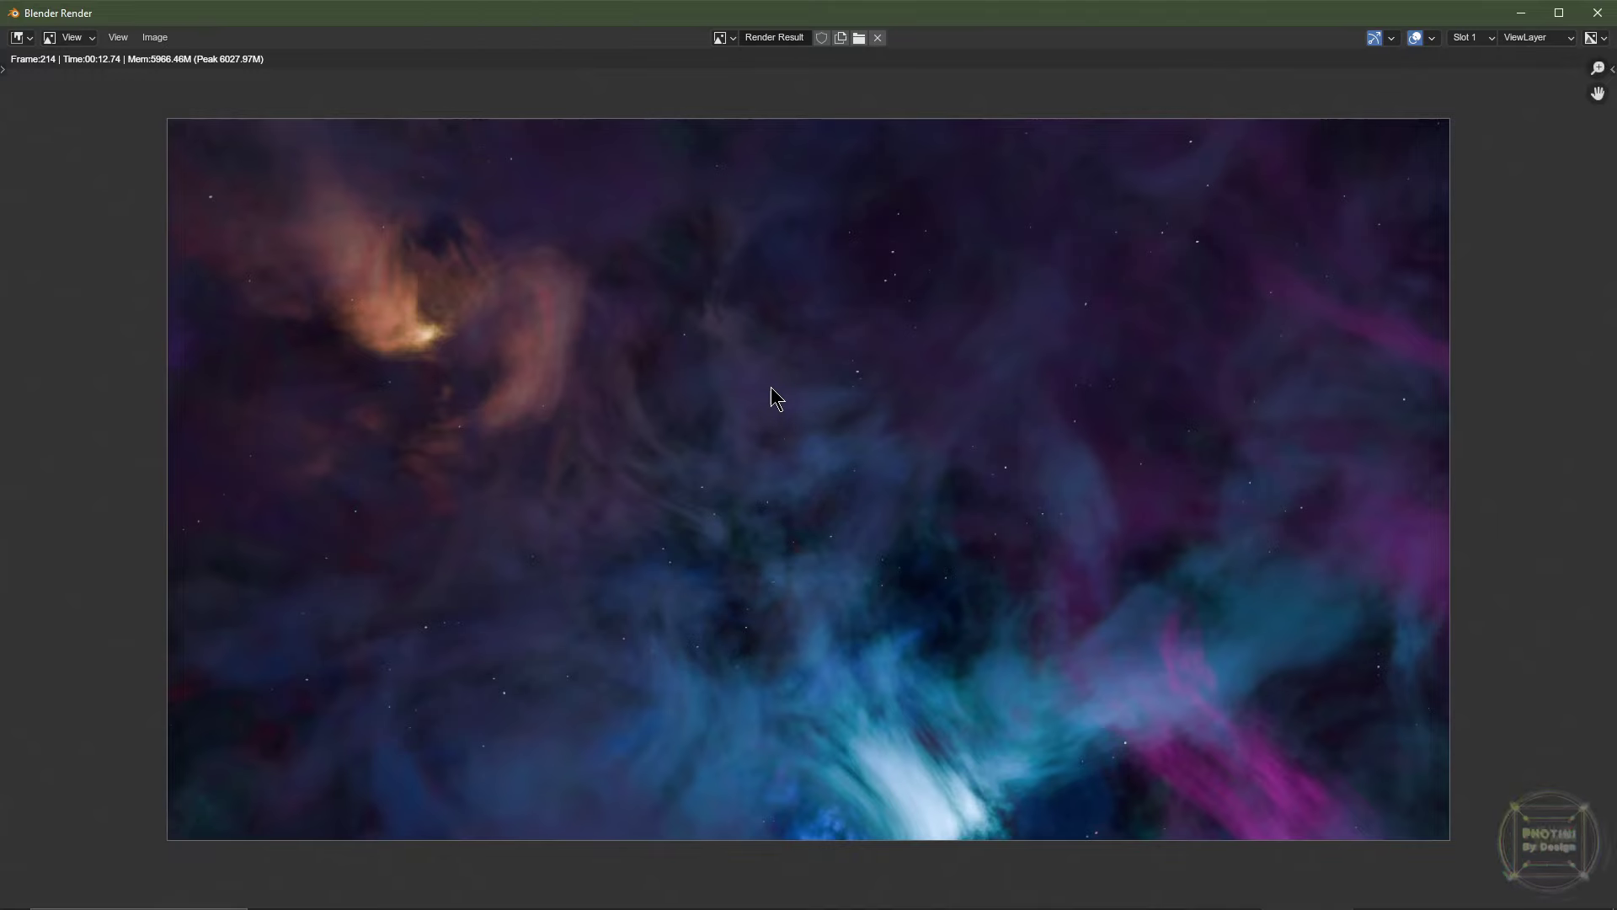
key(Escape)
Leave the camera view, examine the nebula sphere up close from another angle, and return to the camera view.
middle_drag(761, 386, 715, 290)
scroll(715, 290, up, 3)
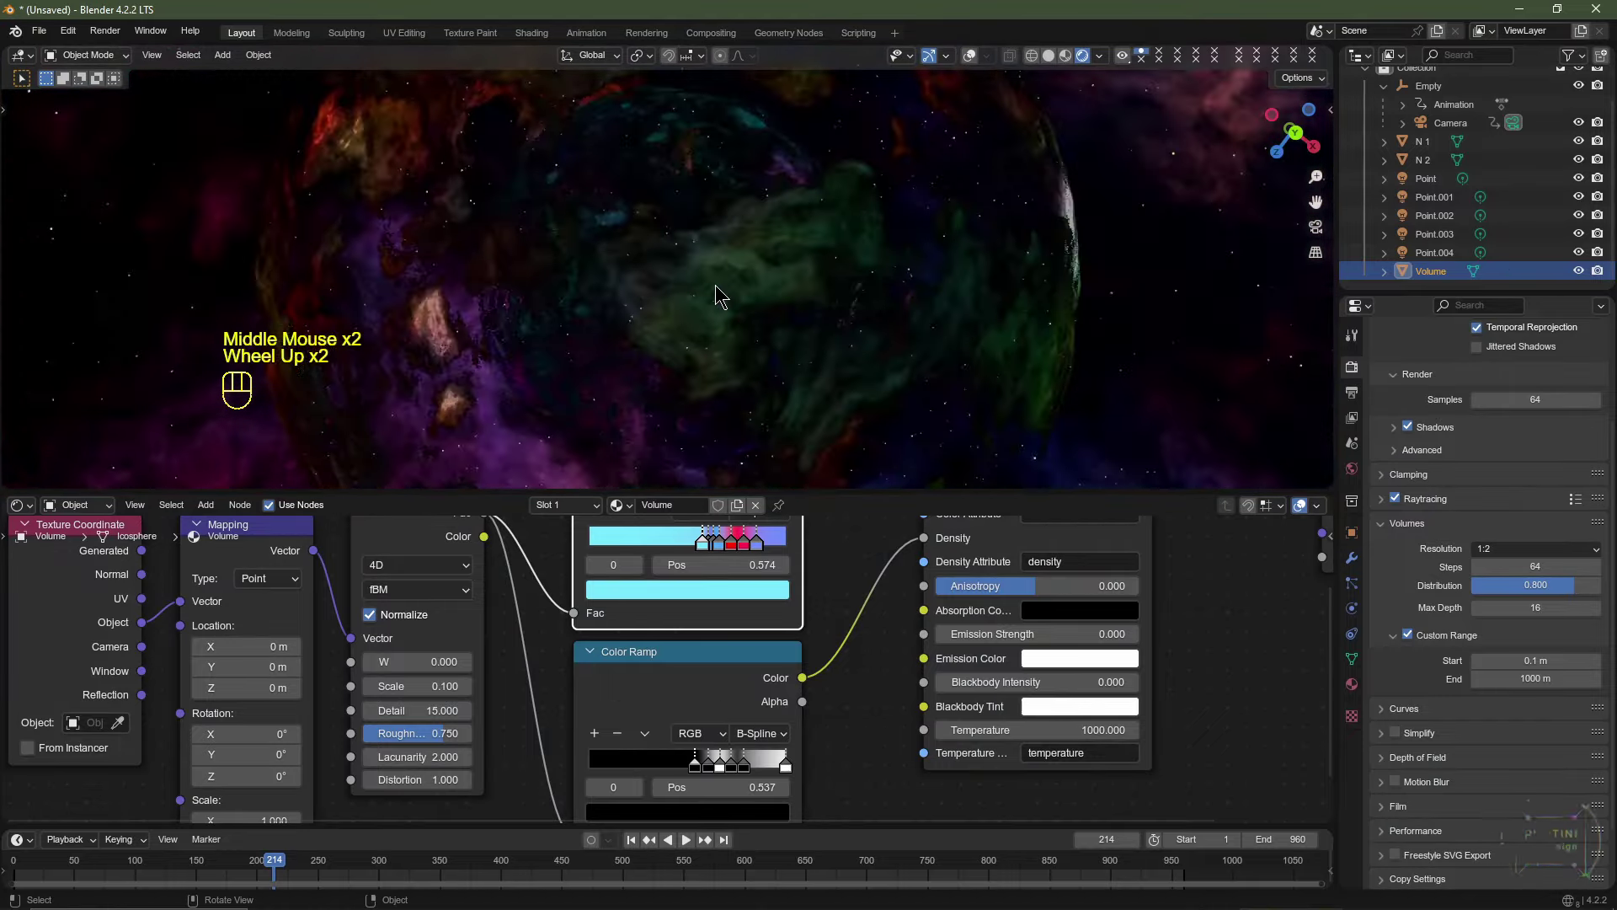
scroll(774, 292, up, 10)
middle_drag(916, 326, 758, 383)
scroll(649, 352, down, 2)
scroll(649, 352, up, 2)
scroll(742, 371, up, 5)
key(KP_0)
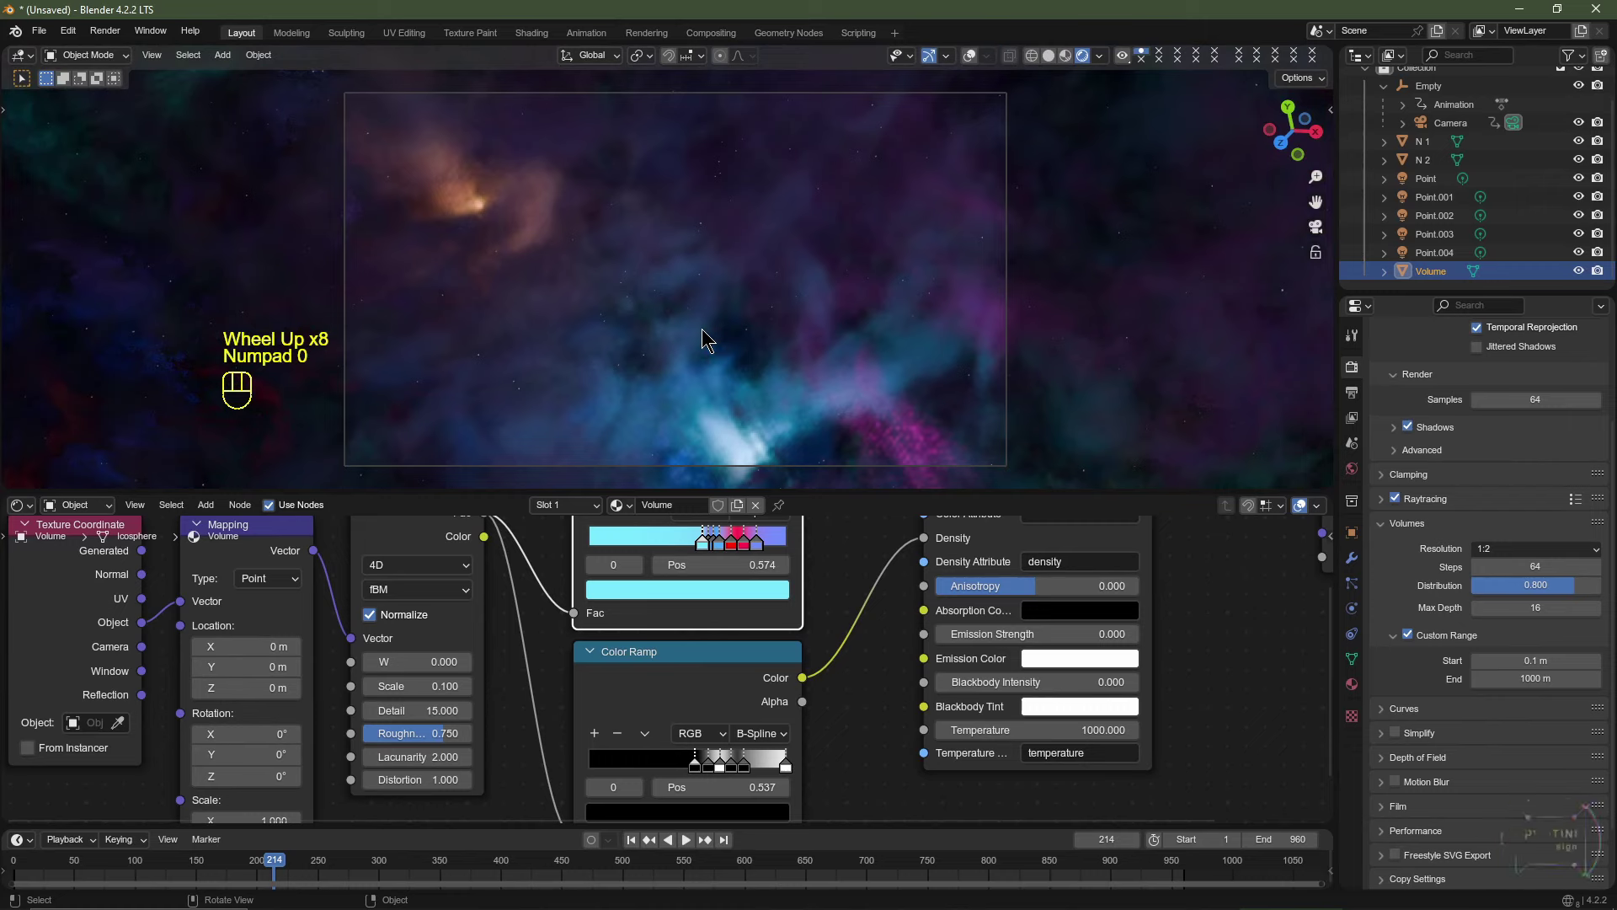
Examine the whole nebula sphere from a distance and several sides, return to the camera view and look over the Volume nodes.
middle_drag(722, 289, 717, 251)
scroll(661, 295, down, 4)
scroll(661, 299, down, 3)
scroll(664, 303, down, 2)
middle_drag(661, 159, 620, 319)
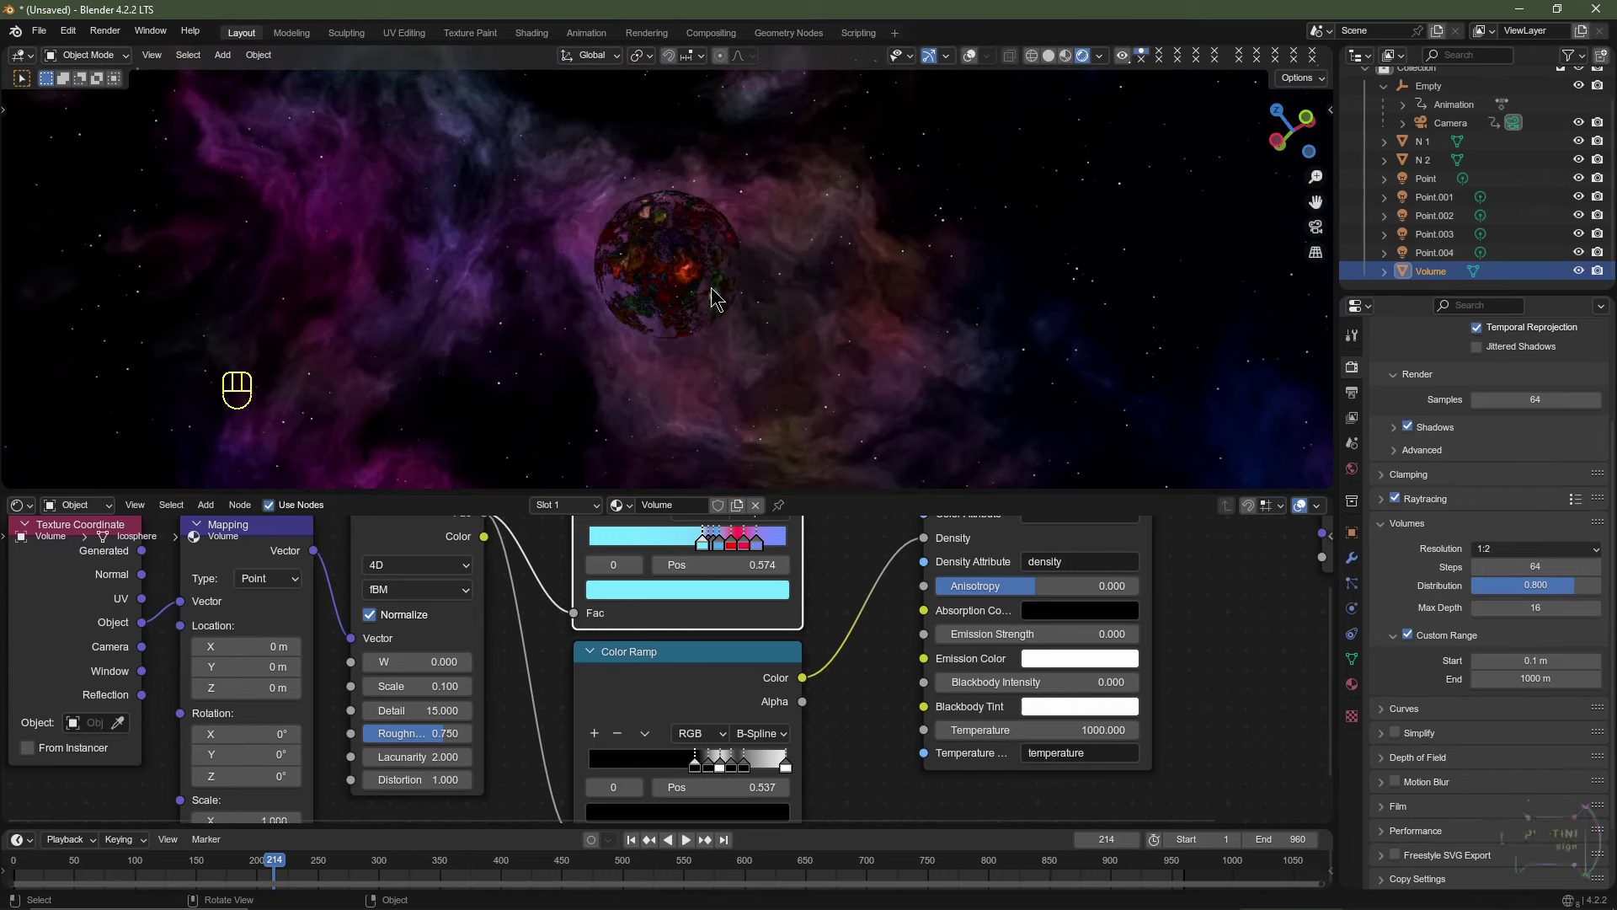
middle_drag(522, 290, 681, 308)
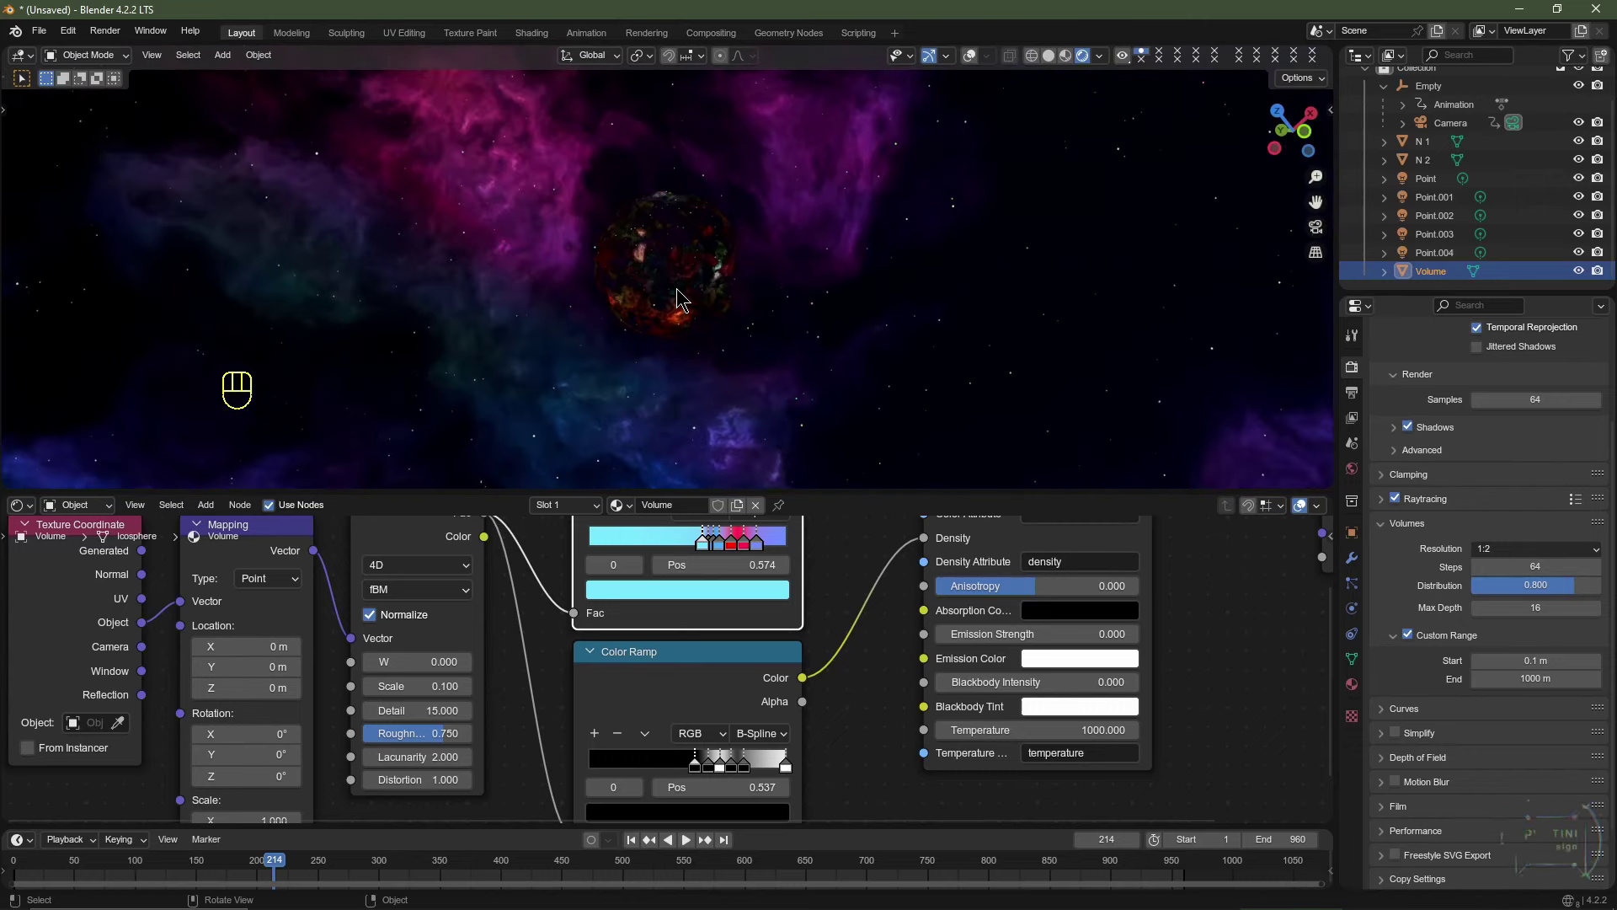
key(KP_0)
scroll(518, 628, down, 2)
click(762, 337)
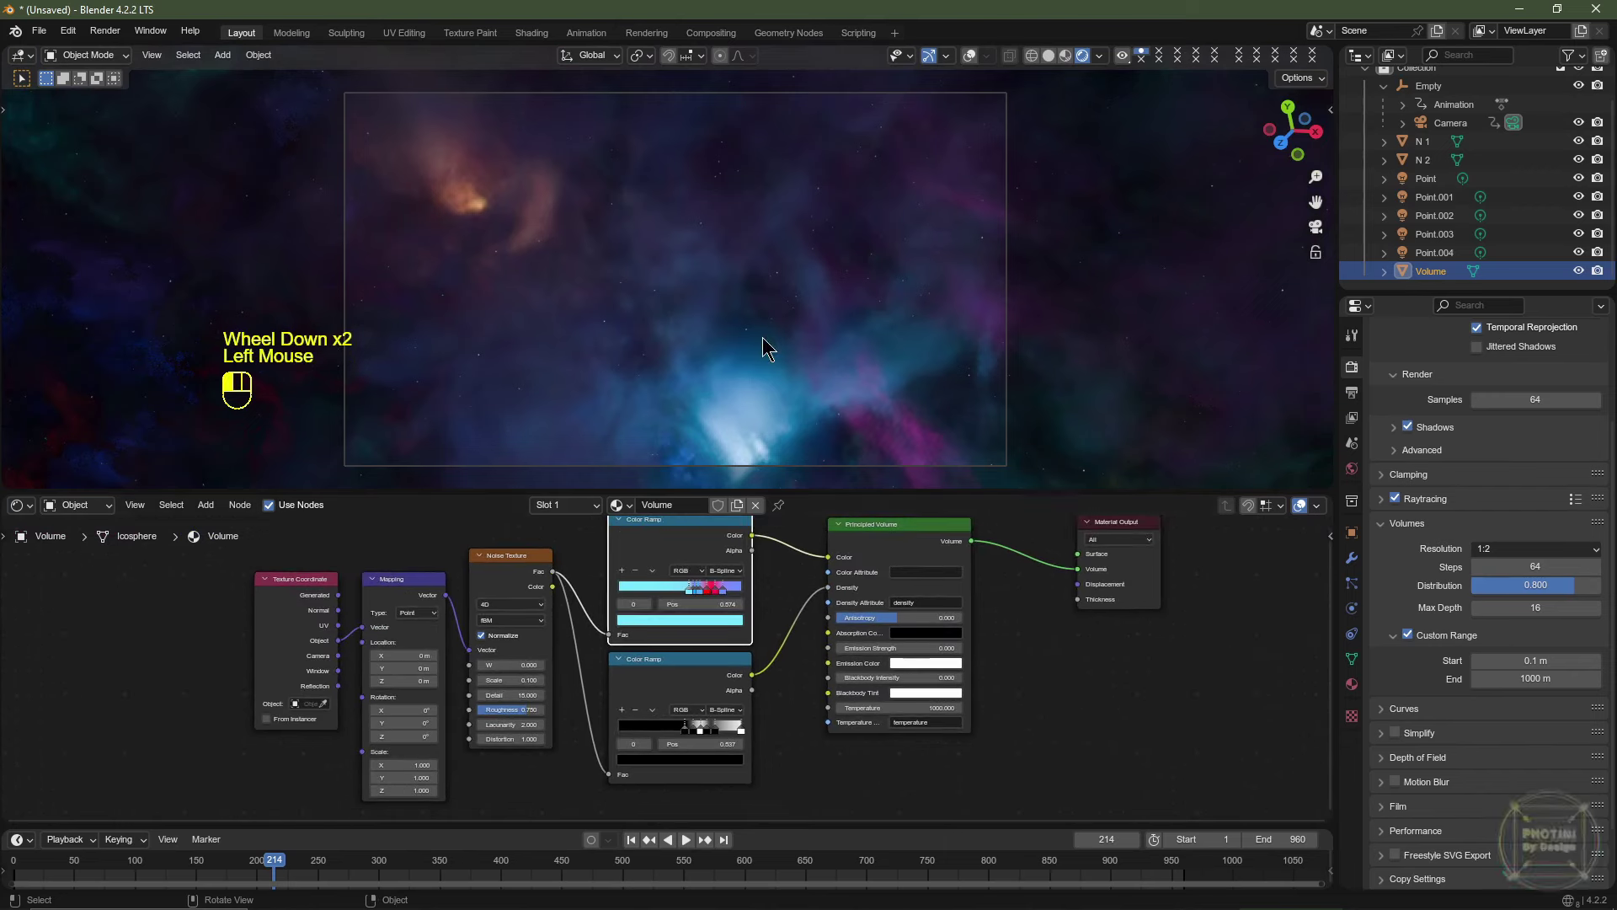
scroll(657, 671, up, 2)
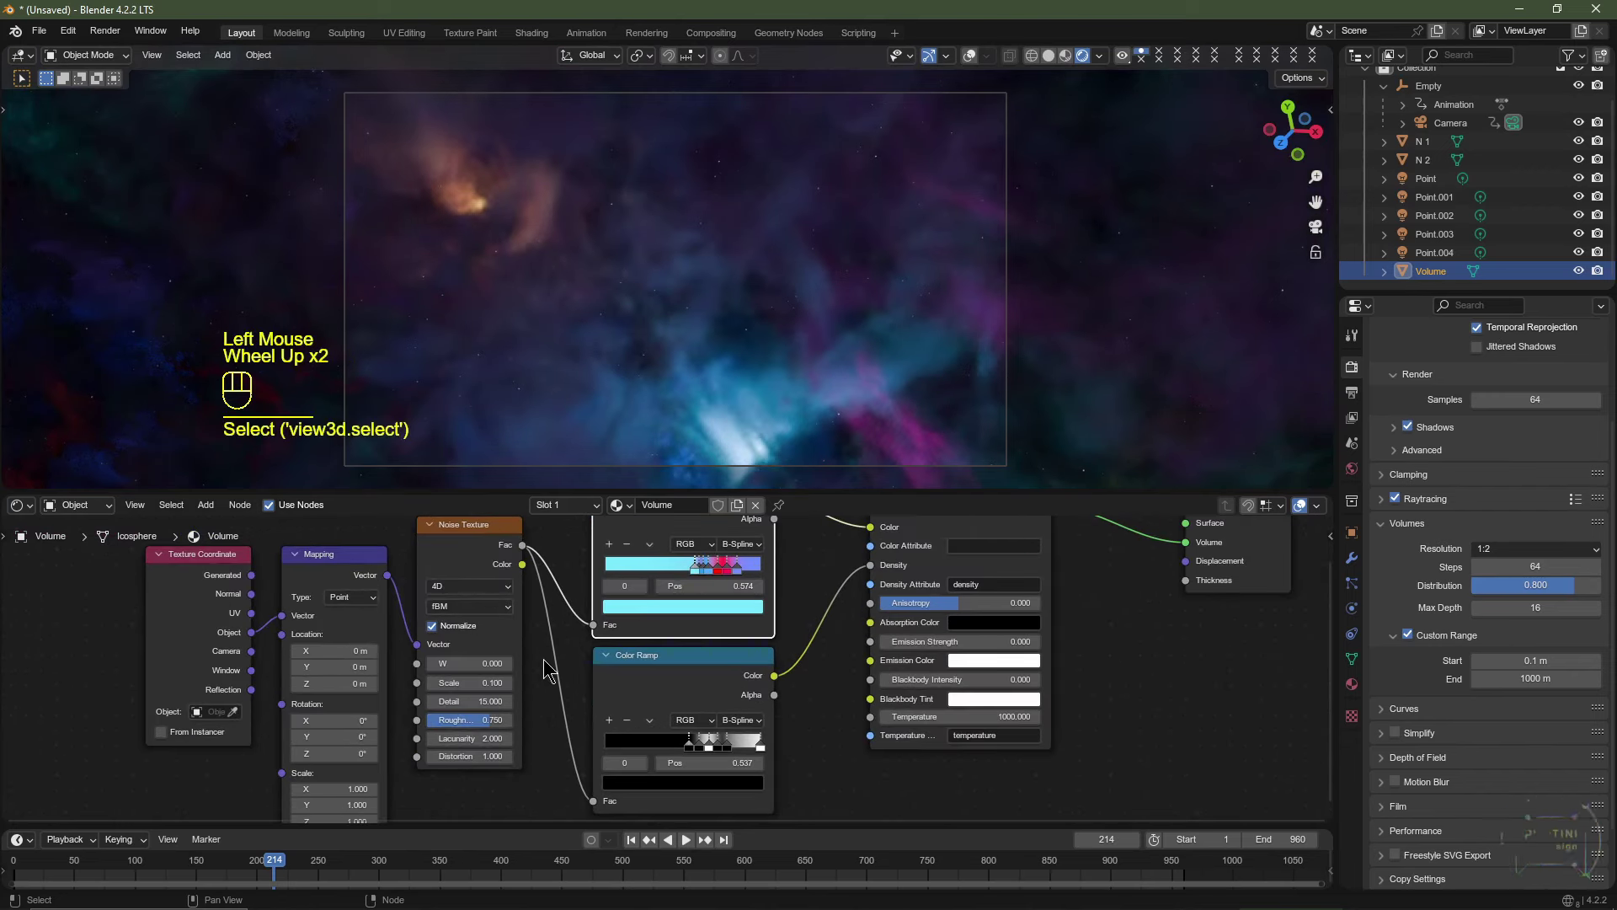
In the World shader, make room before the Gamma node and insert a Hue/Saturation/Value node after the nebula environment texture.
middle_drag(575, 337, 278, 203)
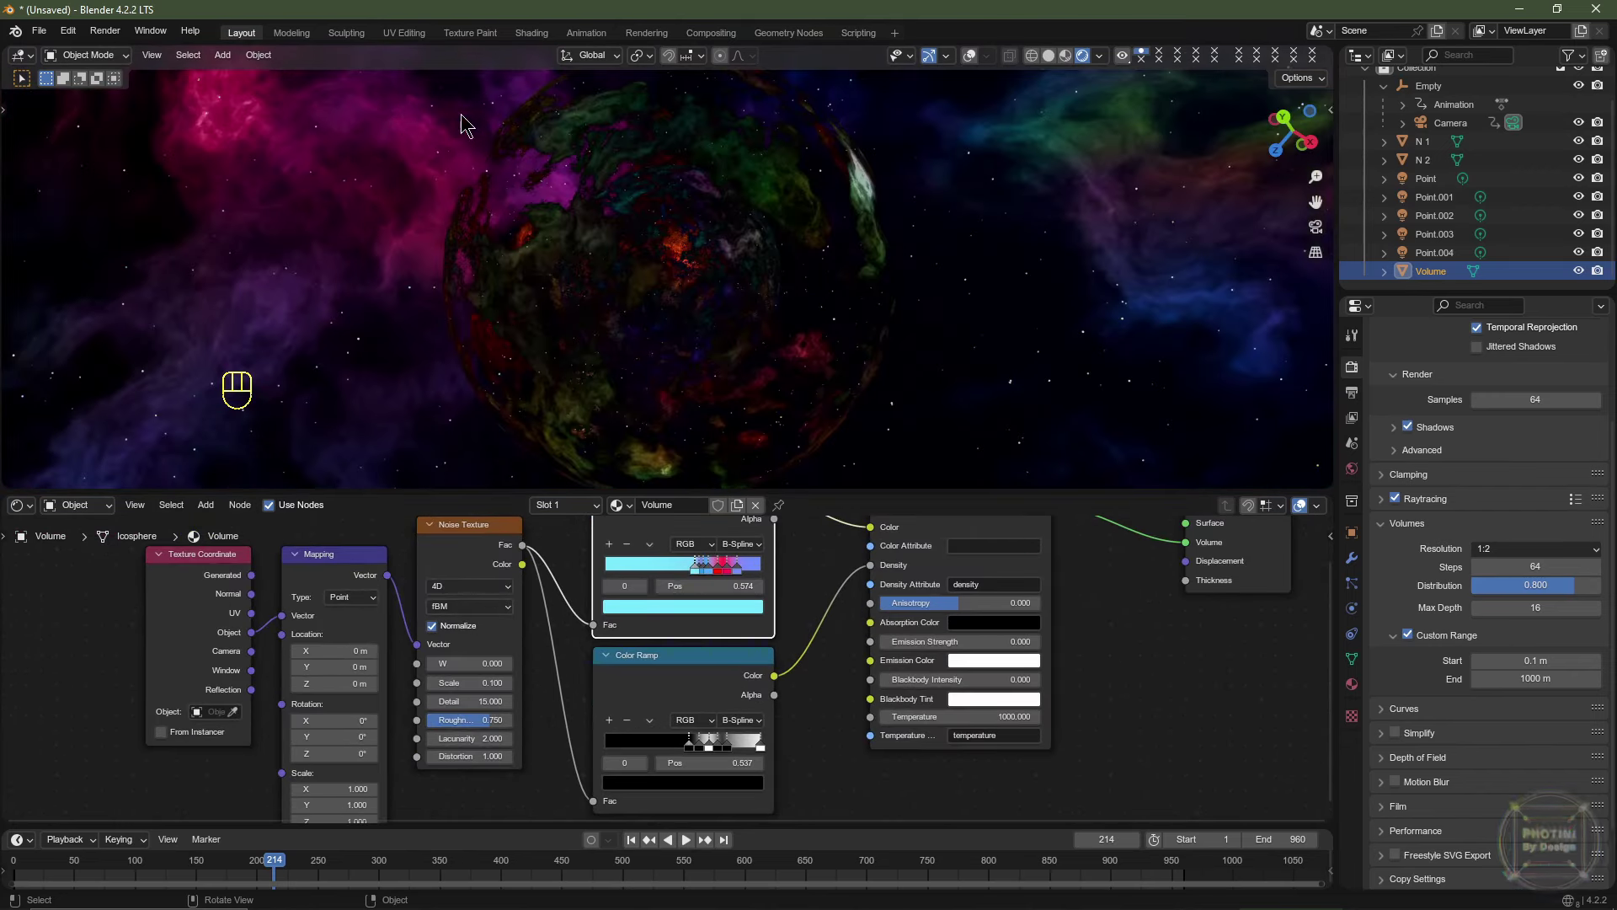
click(97, 508)
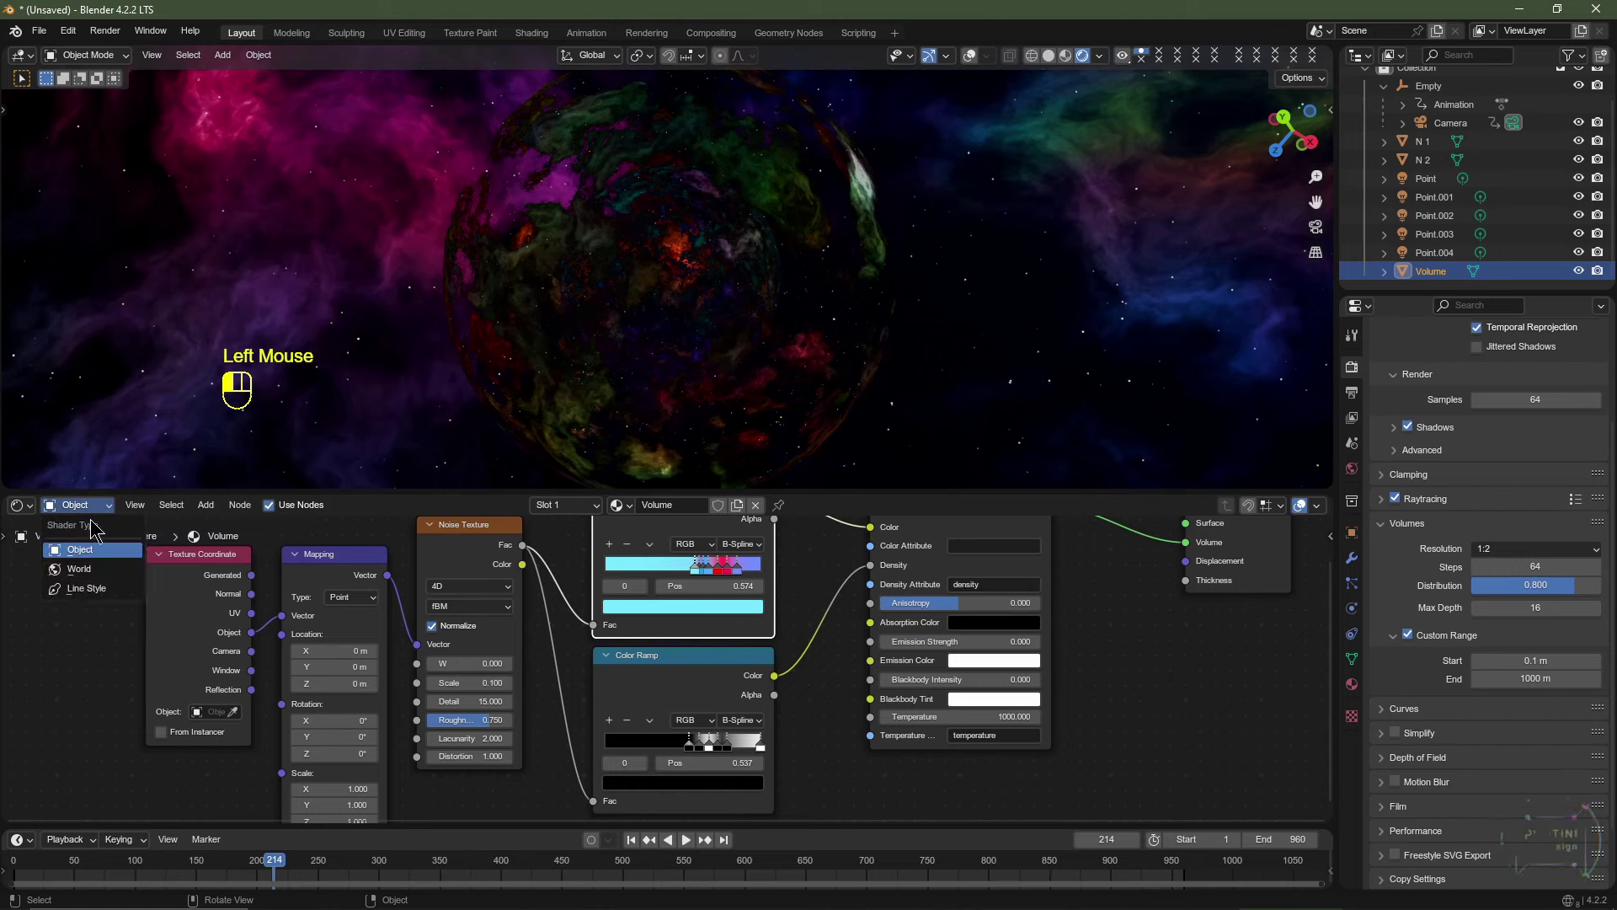
click(99, 578)
scroll(931, 641, down, 2)
middle_drag(931, 641, 587, 709)
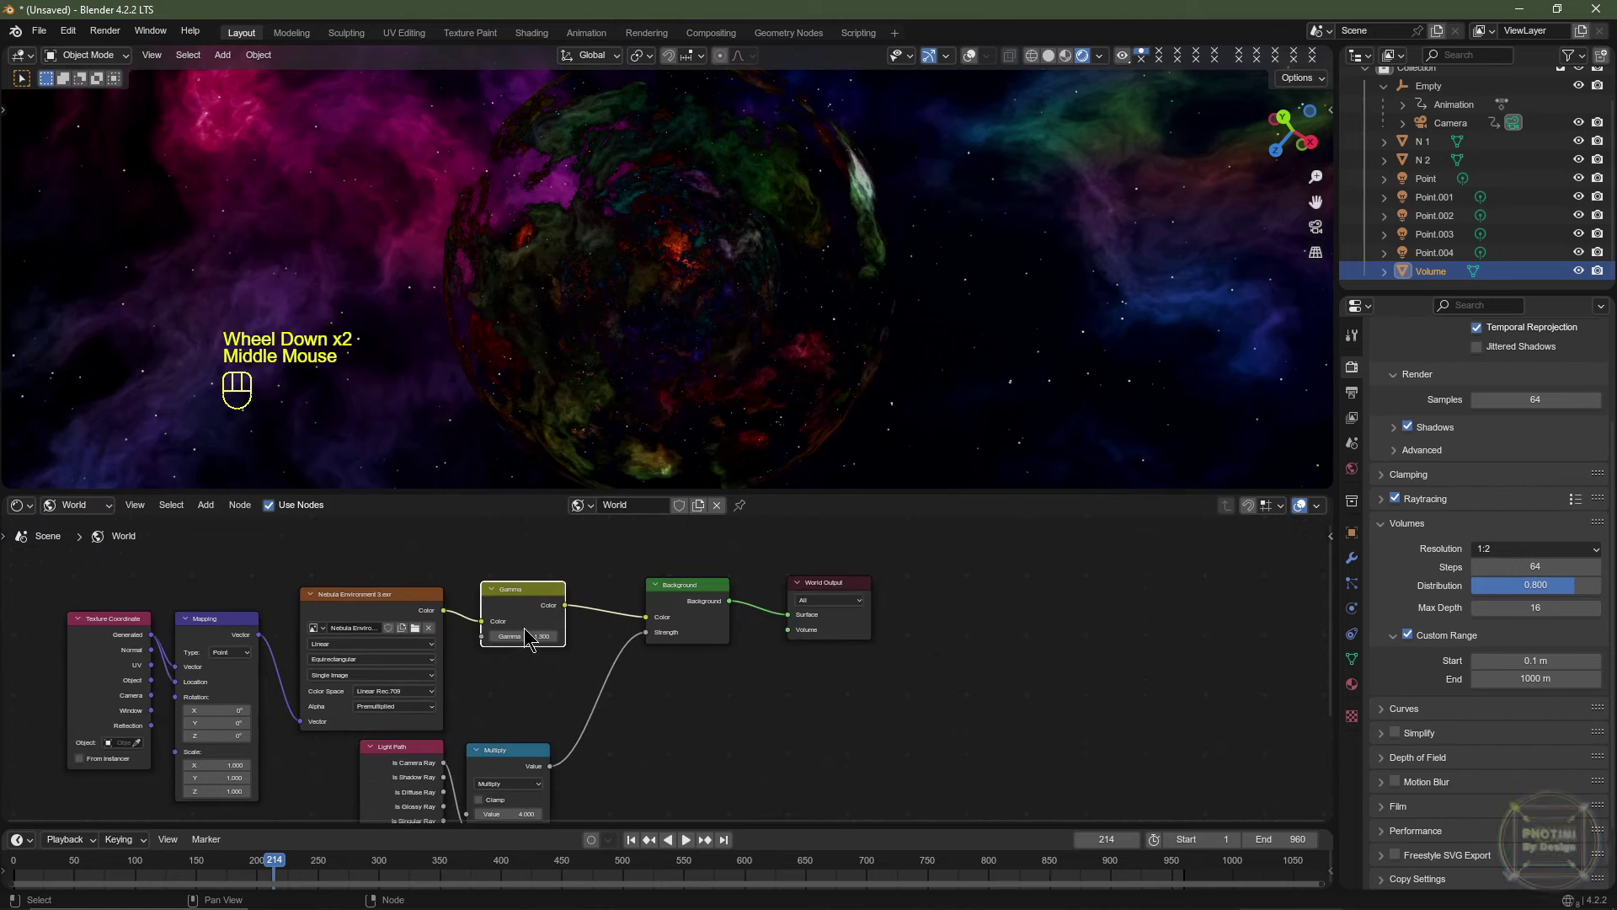
drag(510, 607, 564, 609)
key(shift+a)
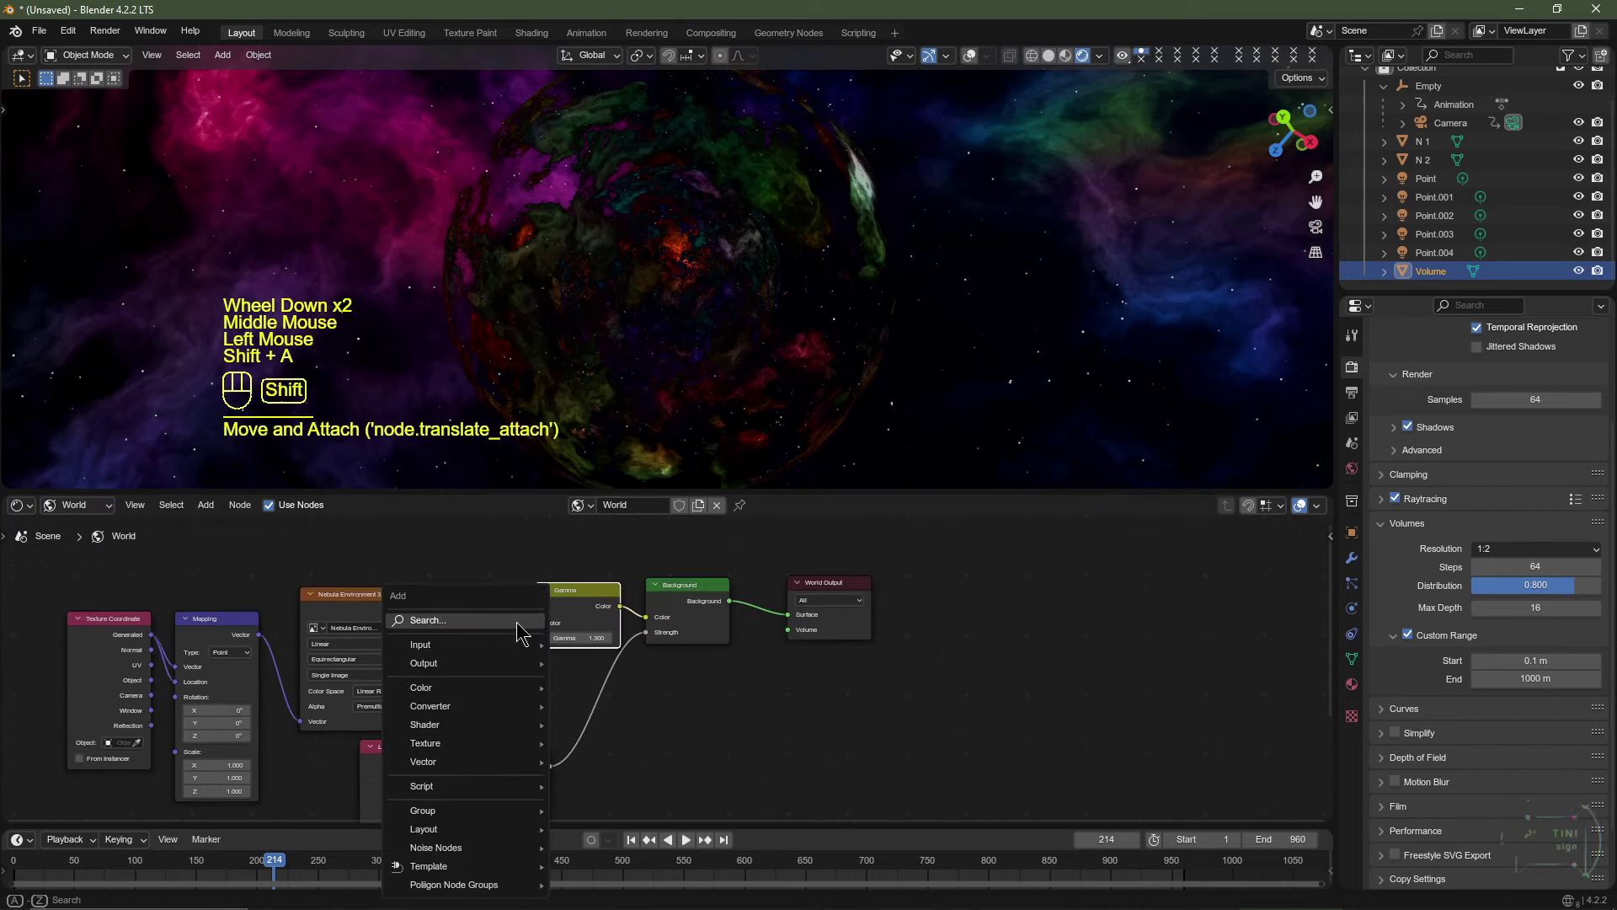
mouse_move(454, 687)
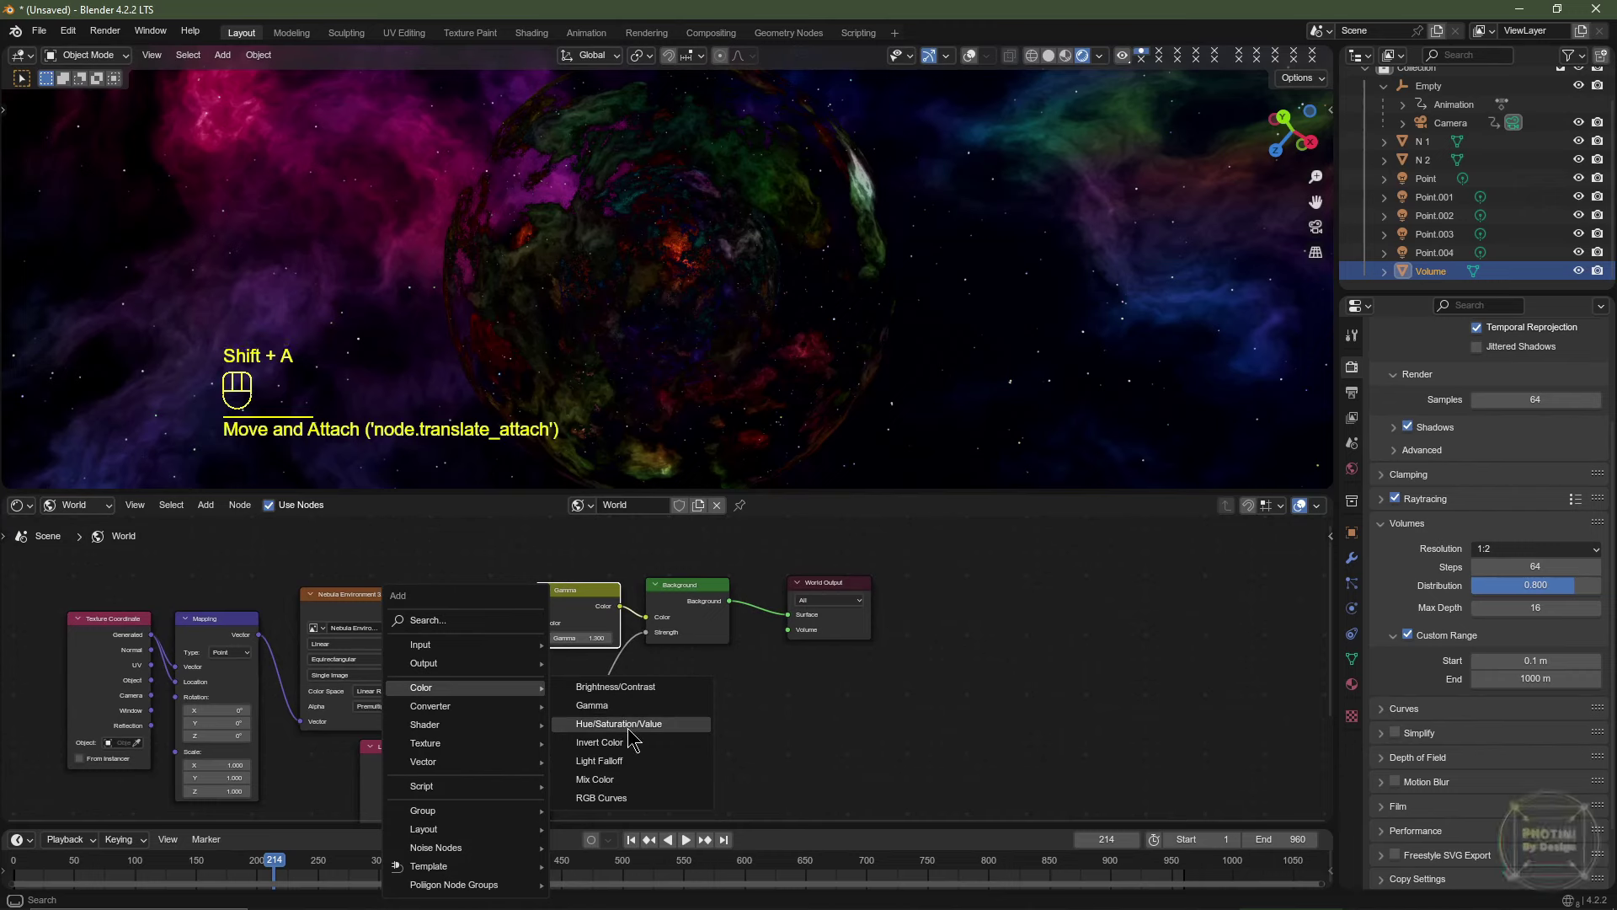
click(615, 724)
click(459, 573)
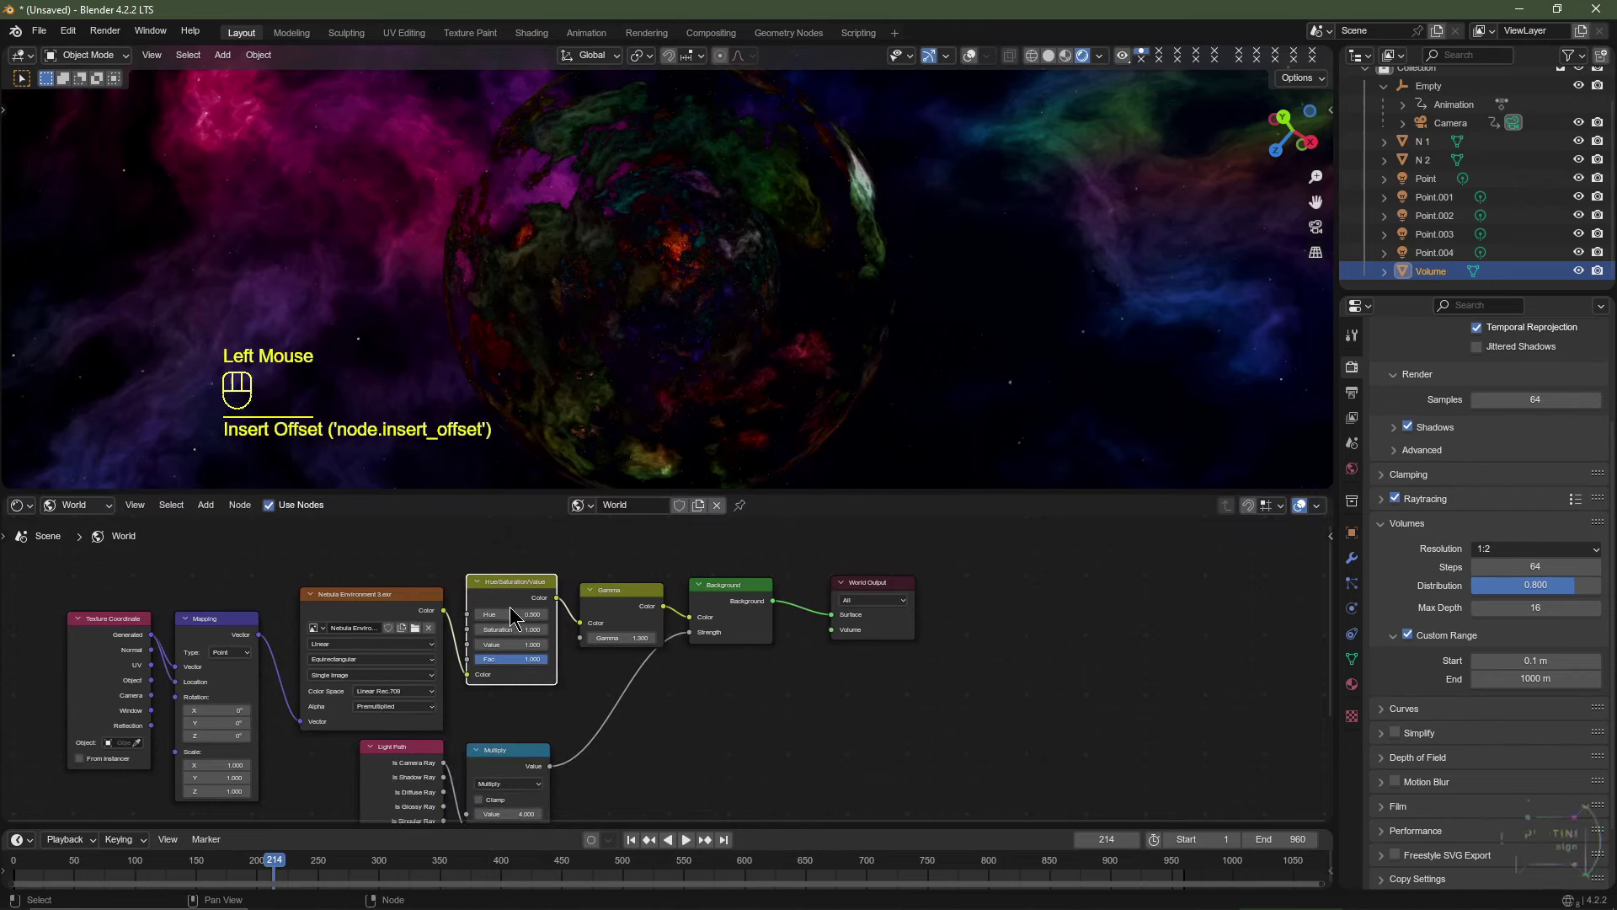
Try different Hue values on the World's Hue/Saturation/Value node to recolour the nebula background, and return to the camera view.
click(545, 615)
click(544, 615)
click(545, 616)
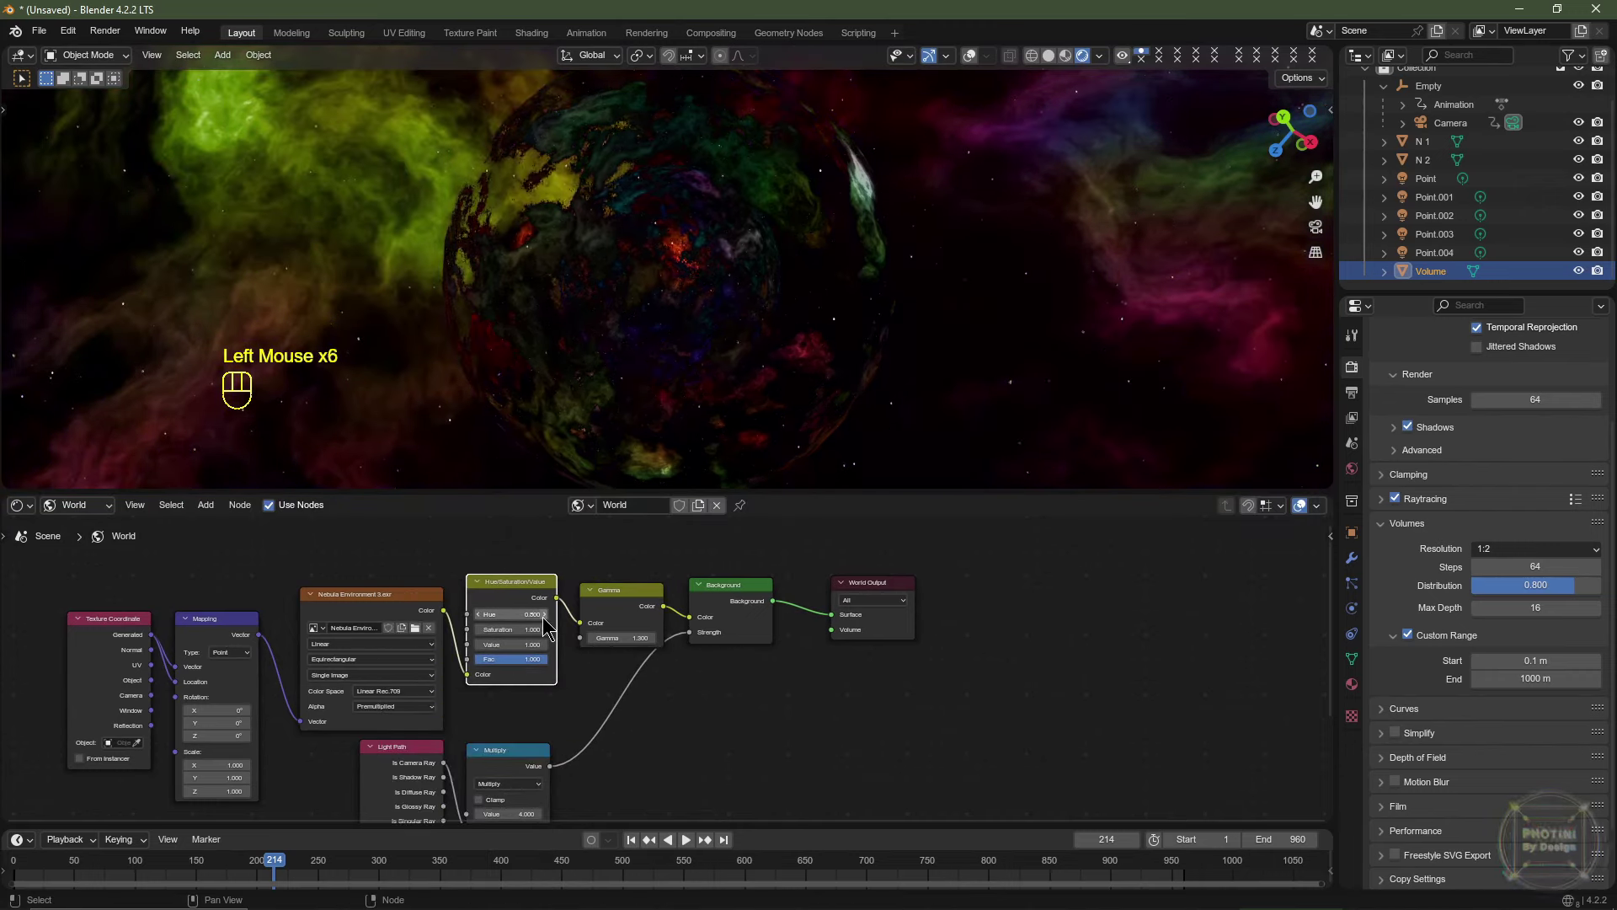
click(545, 616)
click(544, 616)
click(544, 616)
click(544, 616)
scroll(817, 339, up, 3)
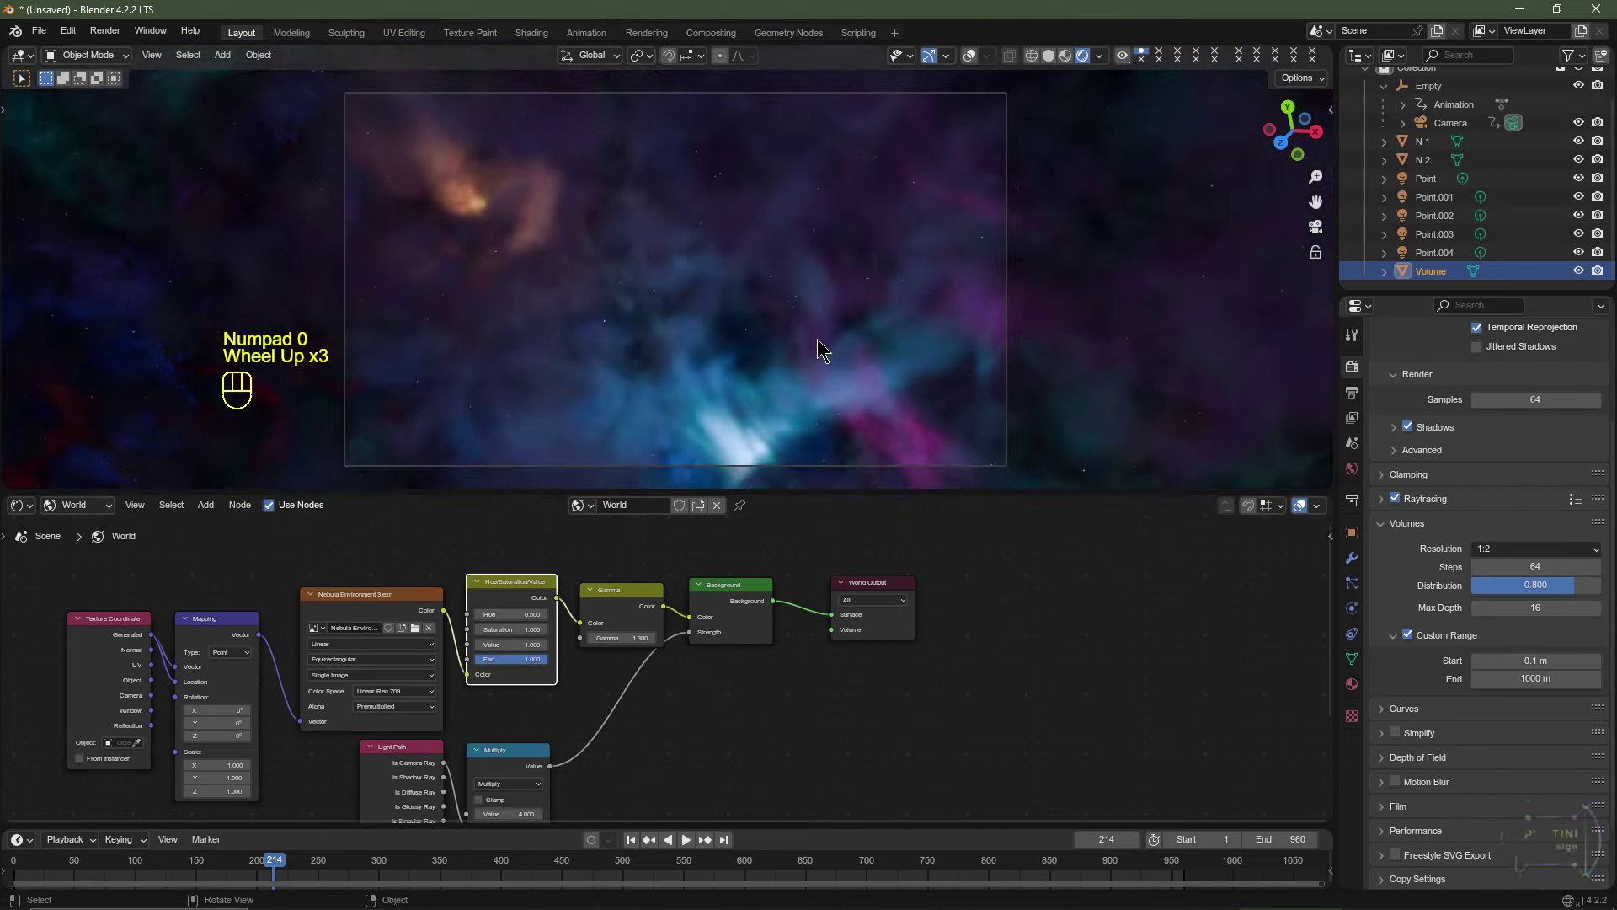
Set the render output's file format to OpenEXR with the DWAA (lossy) codec.
click(1505, 549)
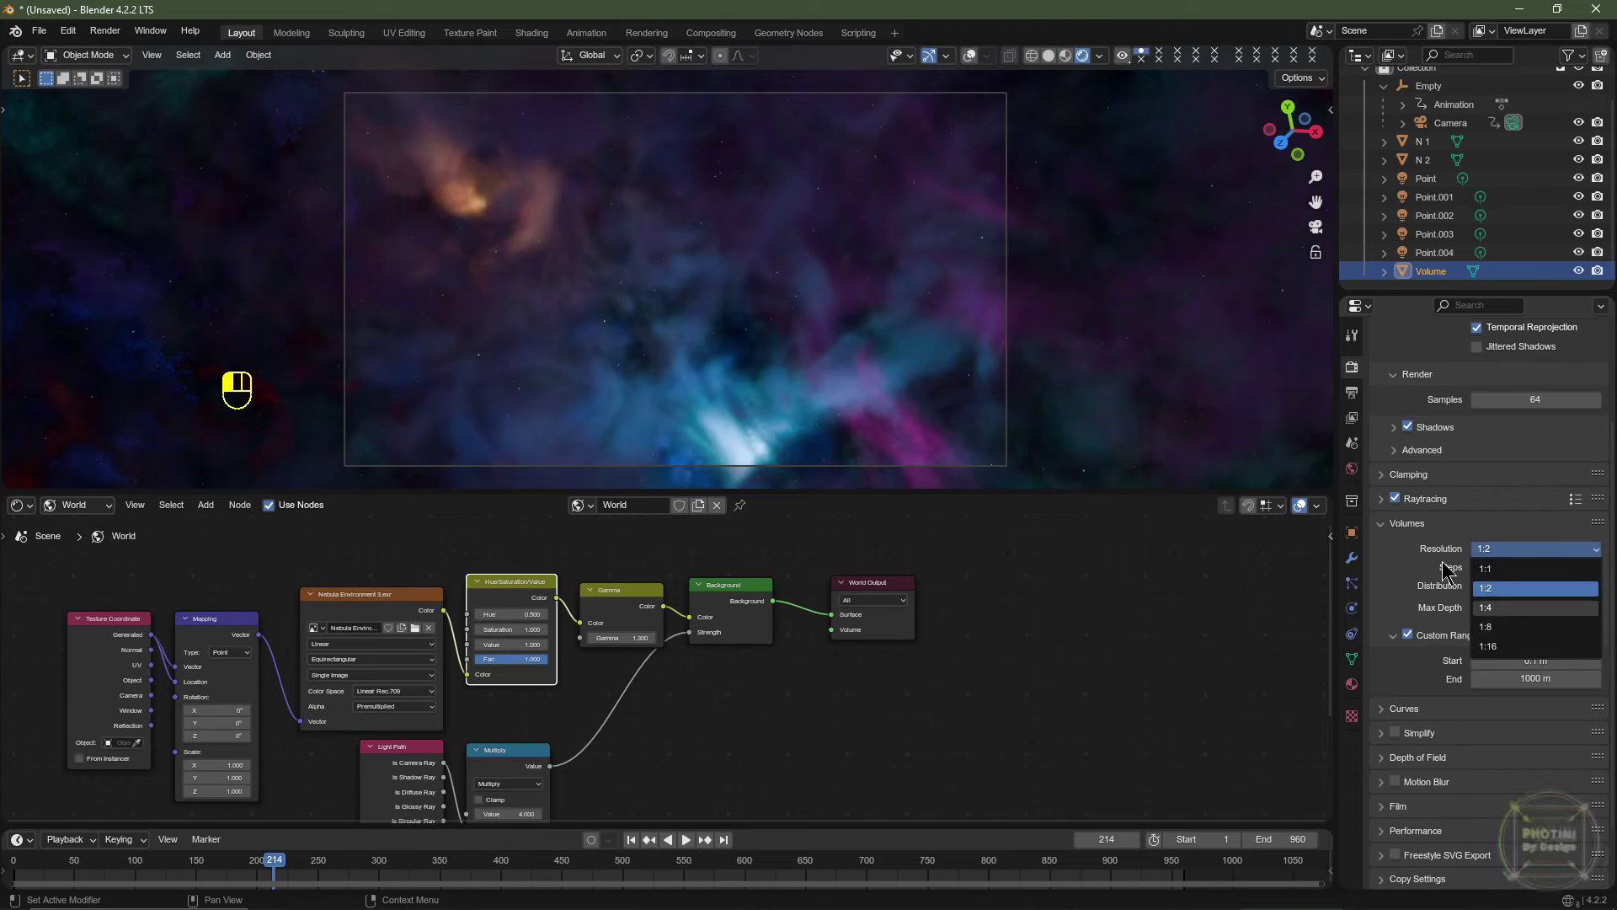
scroll(1415, 438, up, 2)
click(1351, 394)
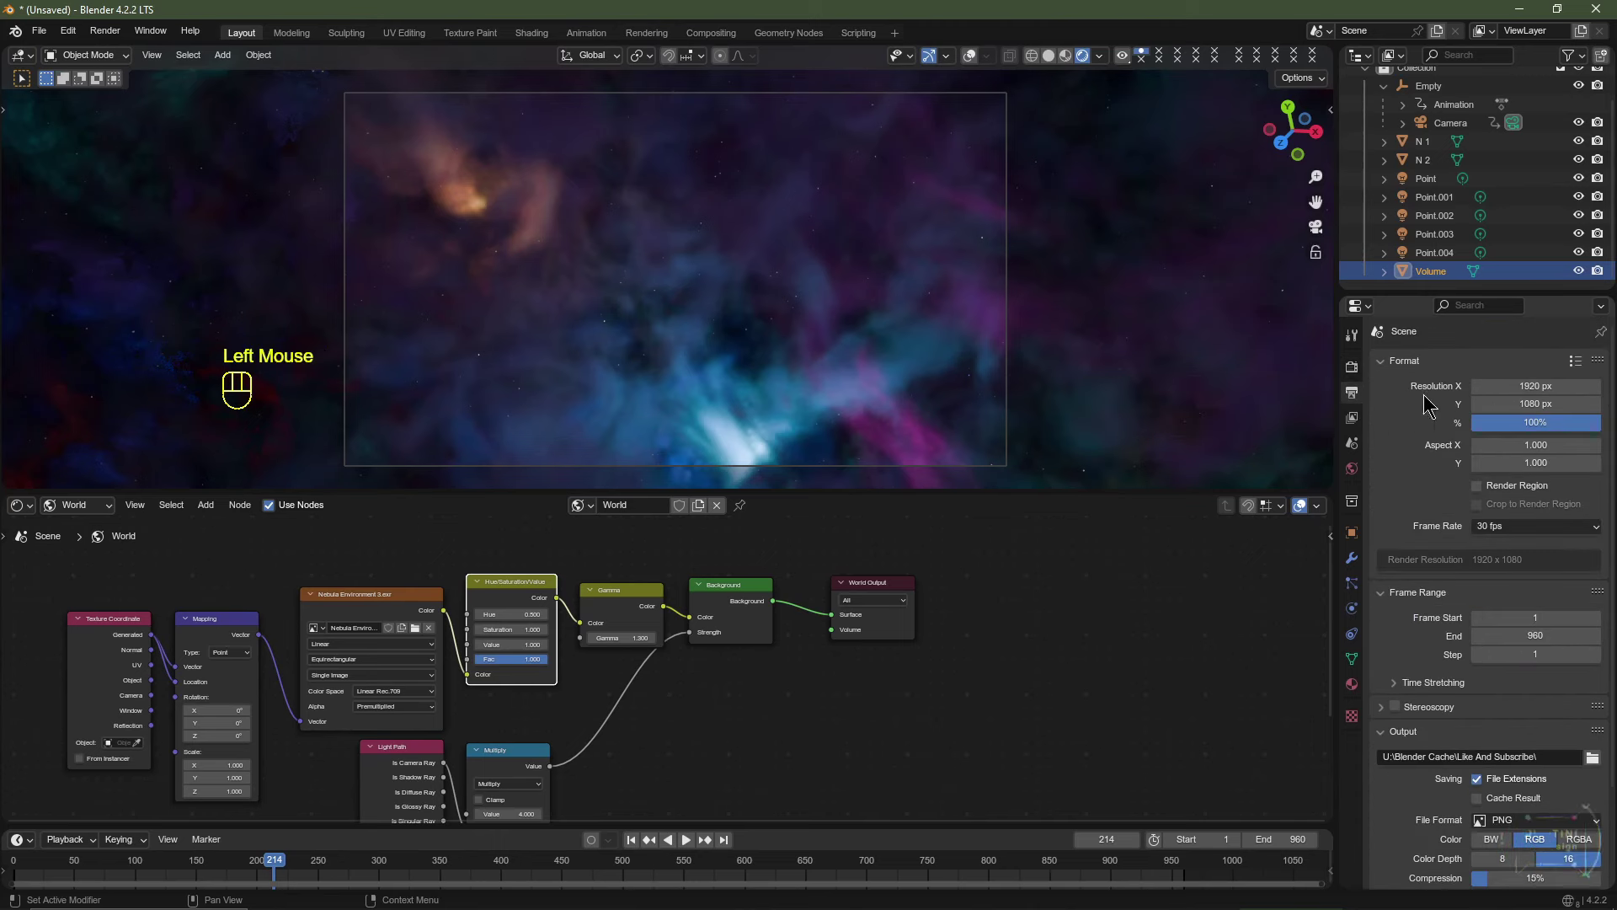
click(1351, 394)
scroll(1432, 409, down, 2)
scroll(1398, 624, down, 1)
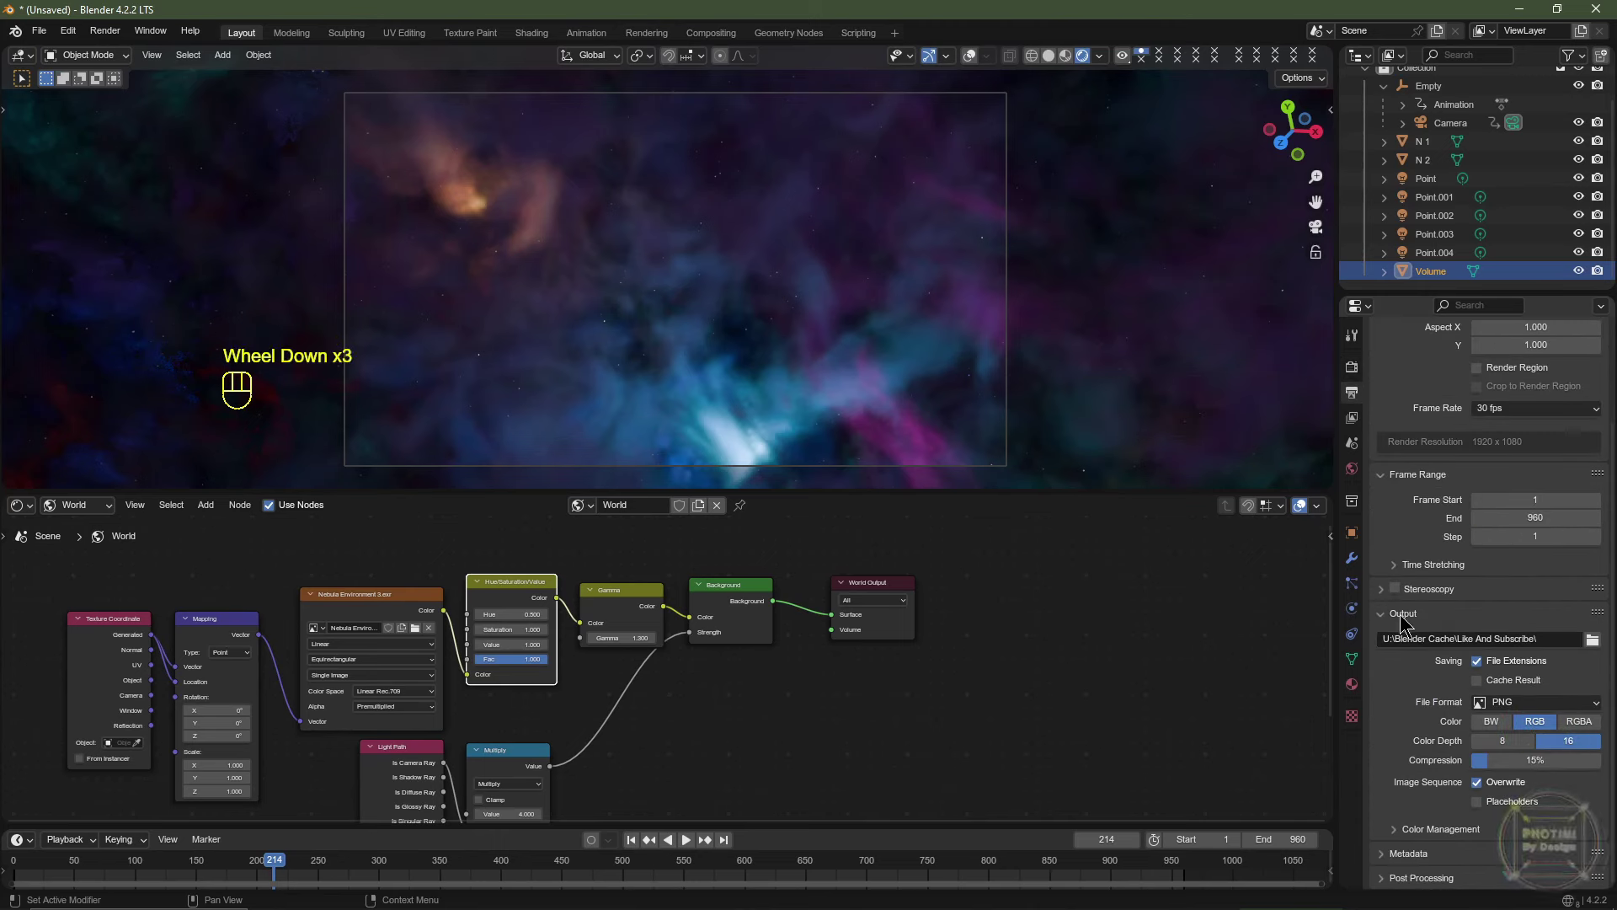
scroll(1442, 691, down, 3)
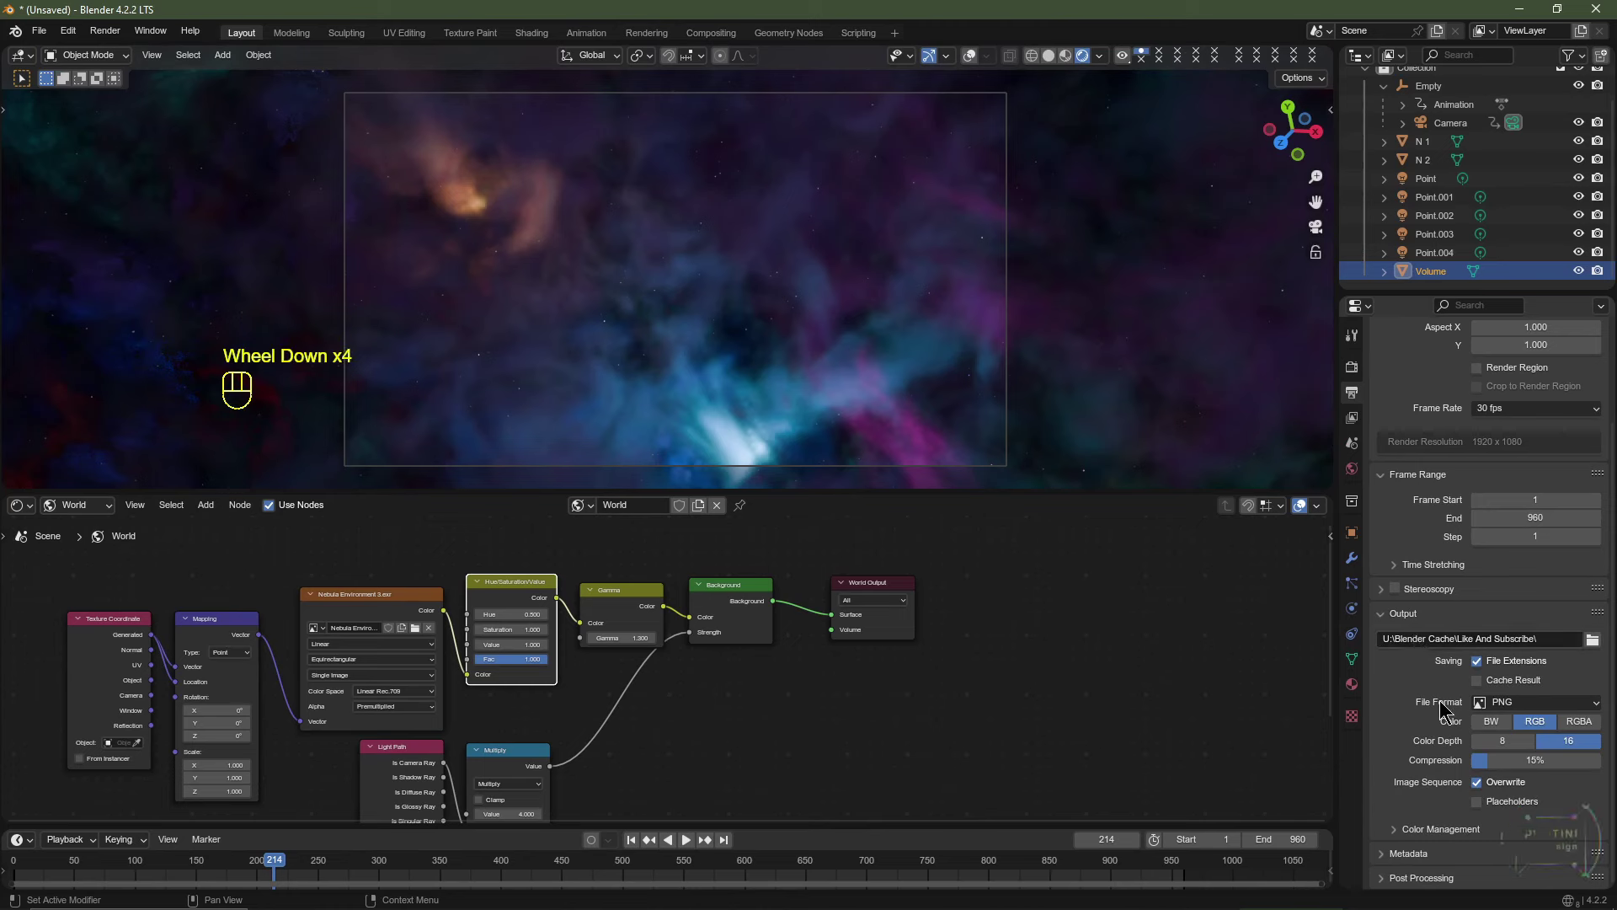
click(1525, 704)
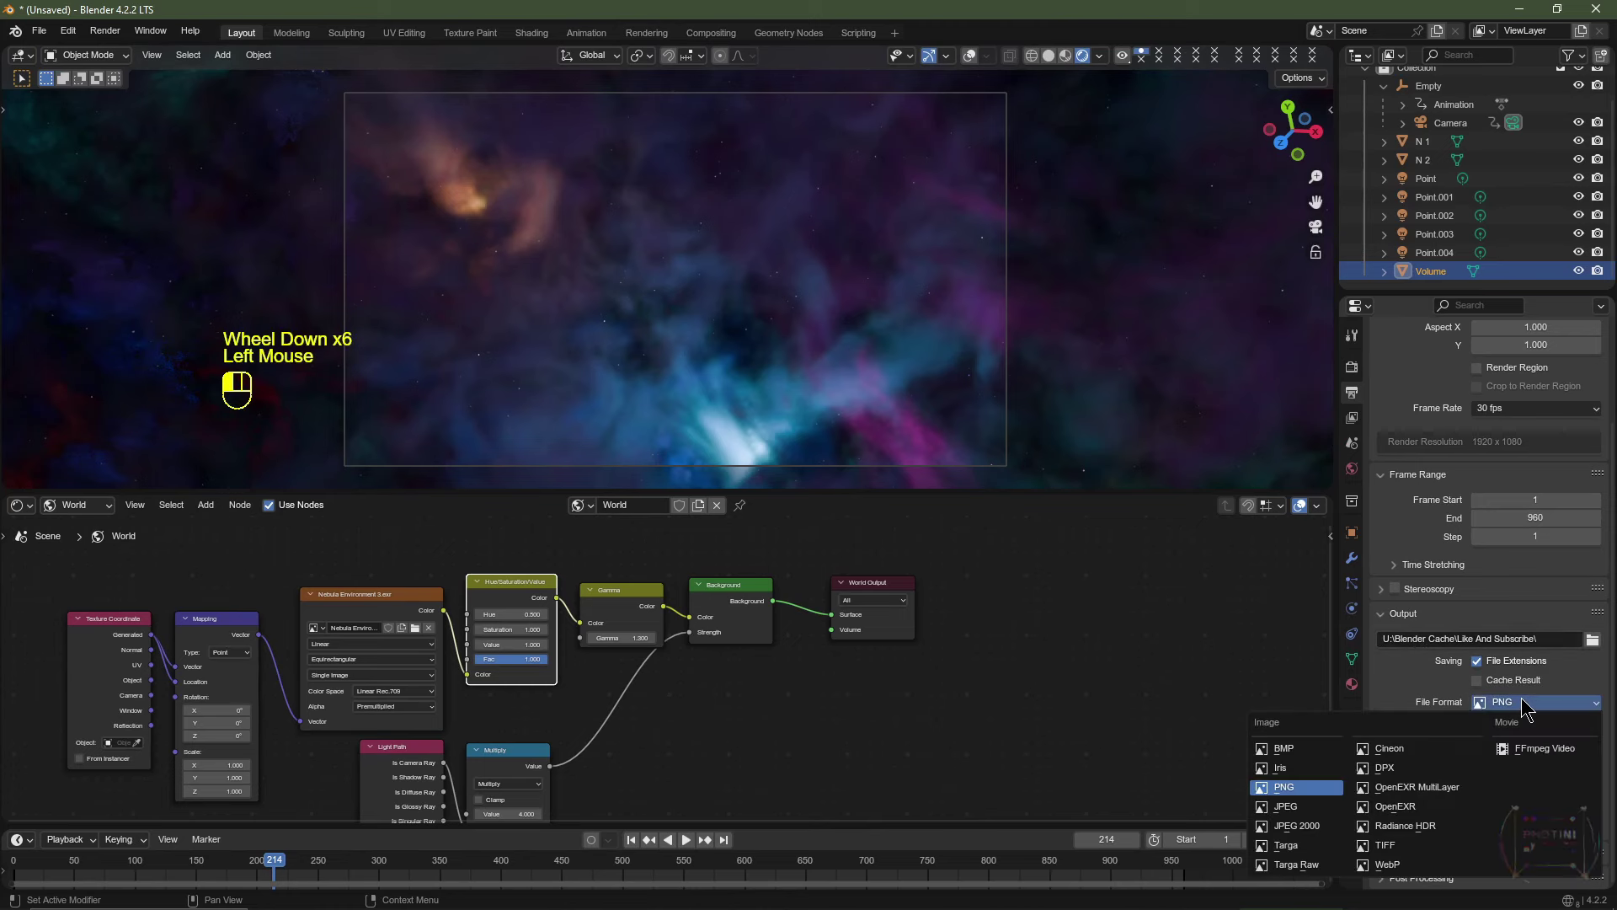
click(1396, 807)
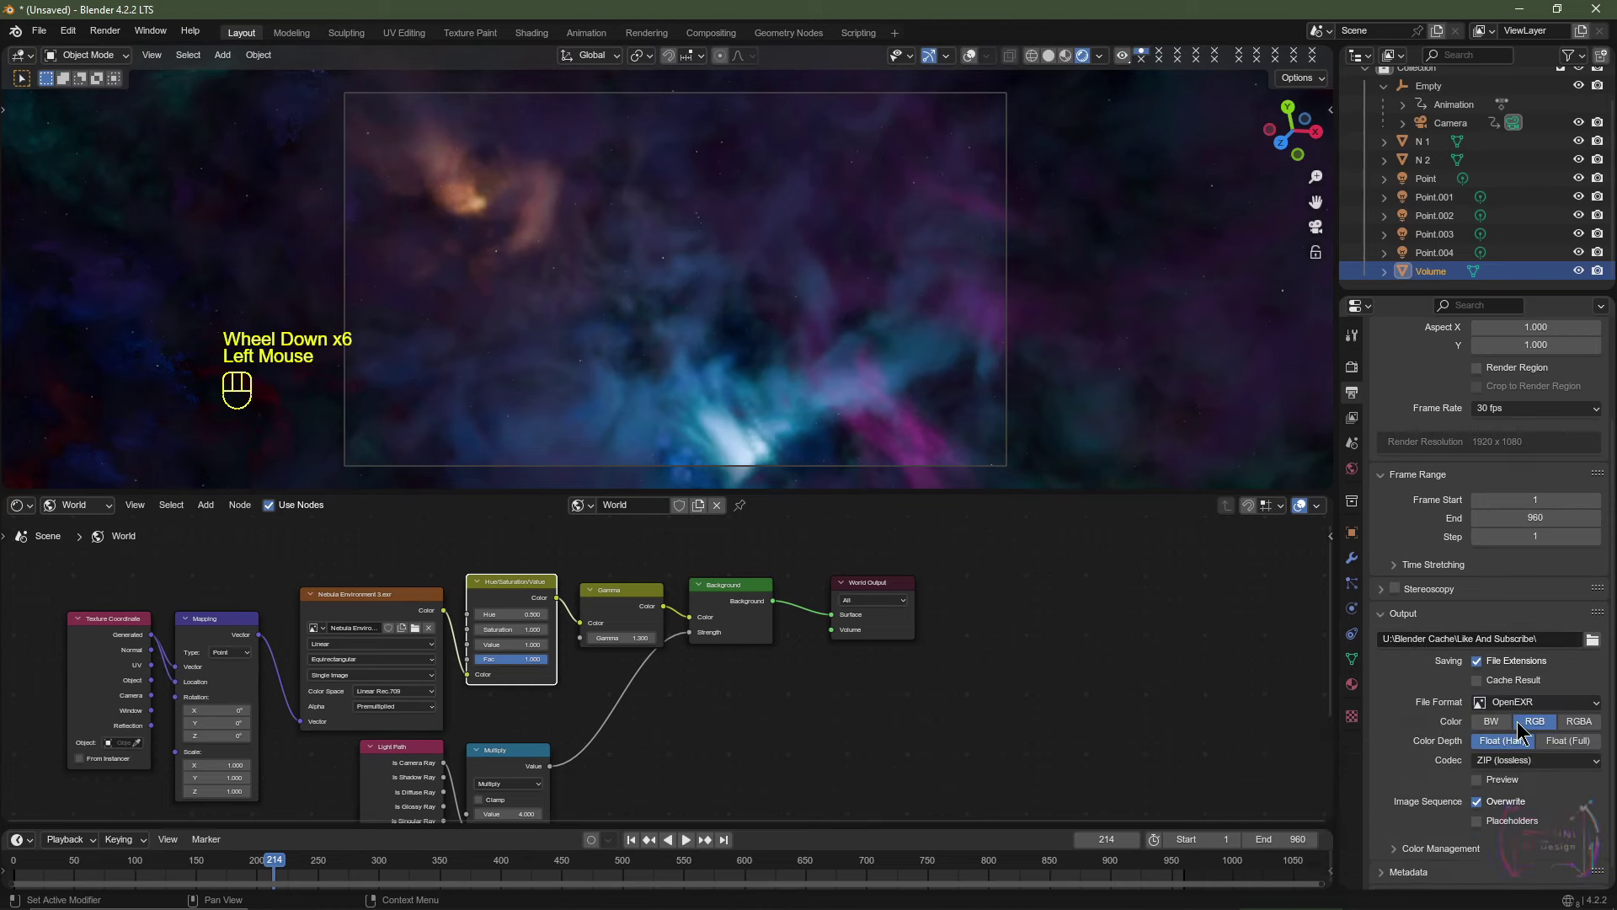
click(1485, 761)
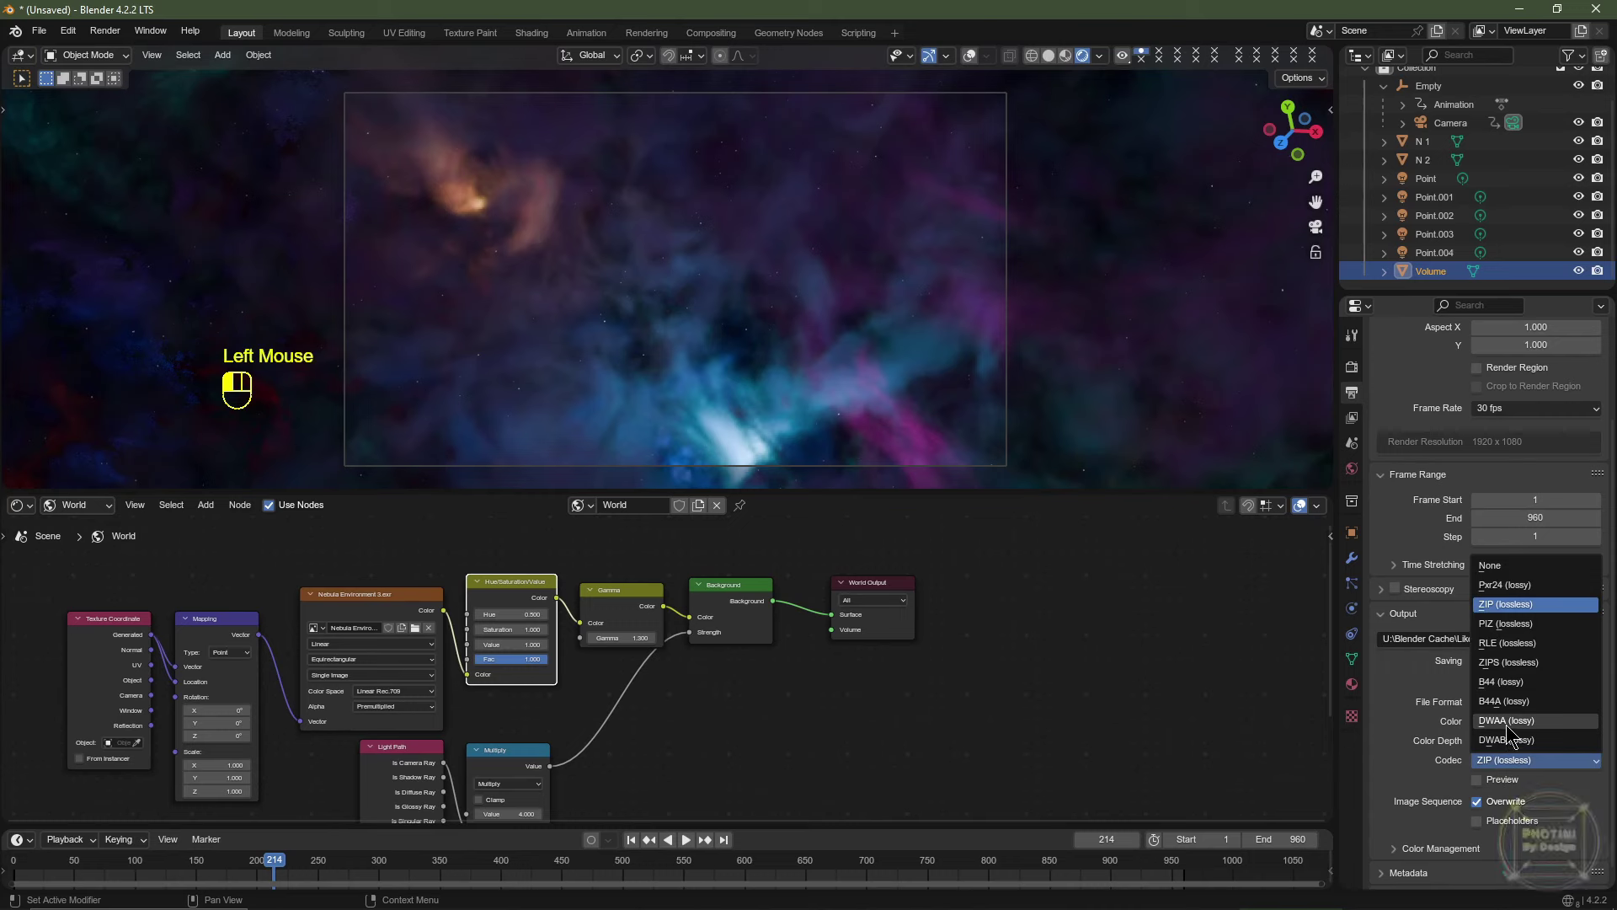
click(1506, 724)
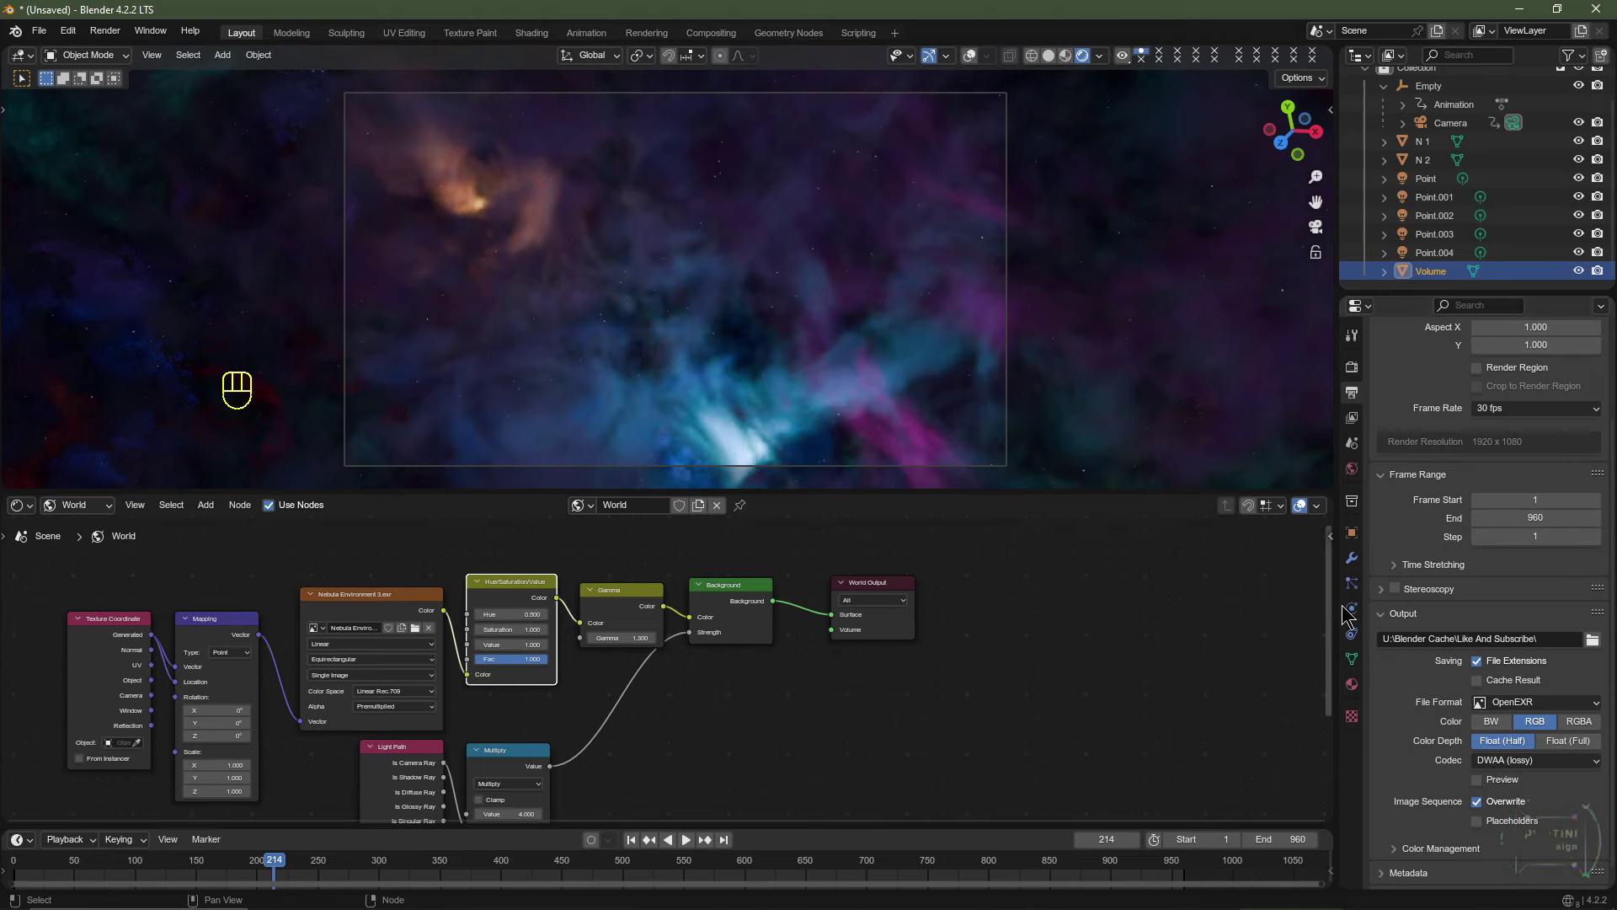
Save the project as "Like And Subscribe.blend" in the Easy Nebula folder.
scroll(1399, 590, up, 3)
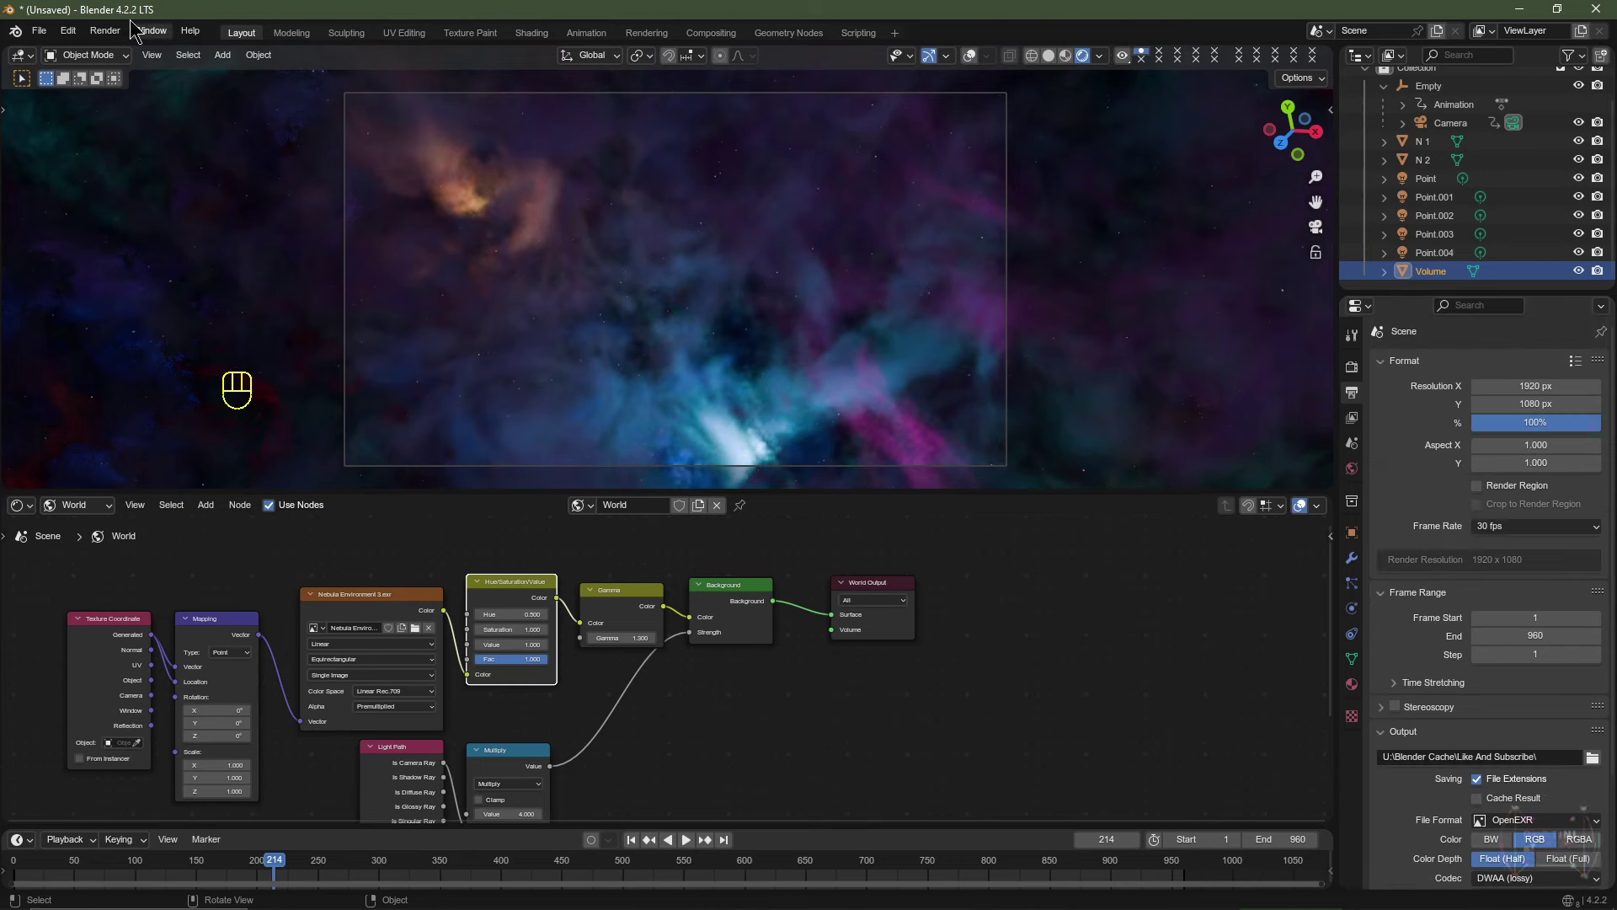
click(40, 30)
click(76, 180)
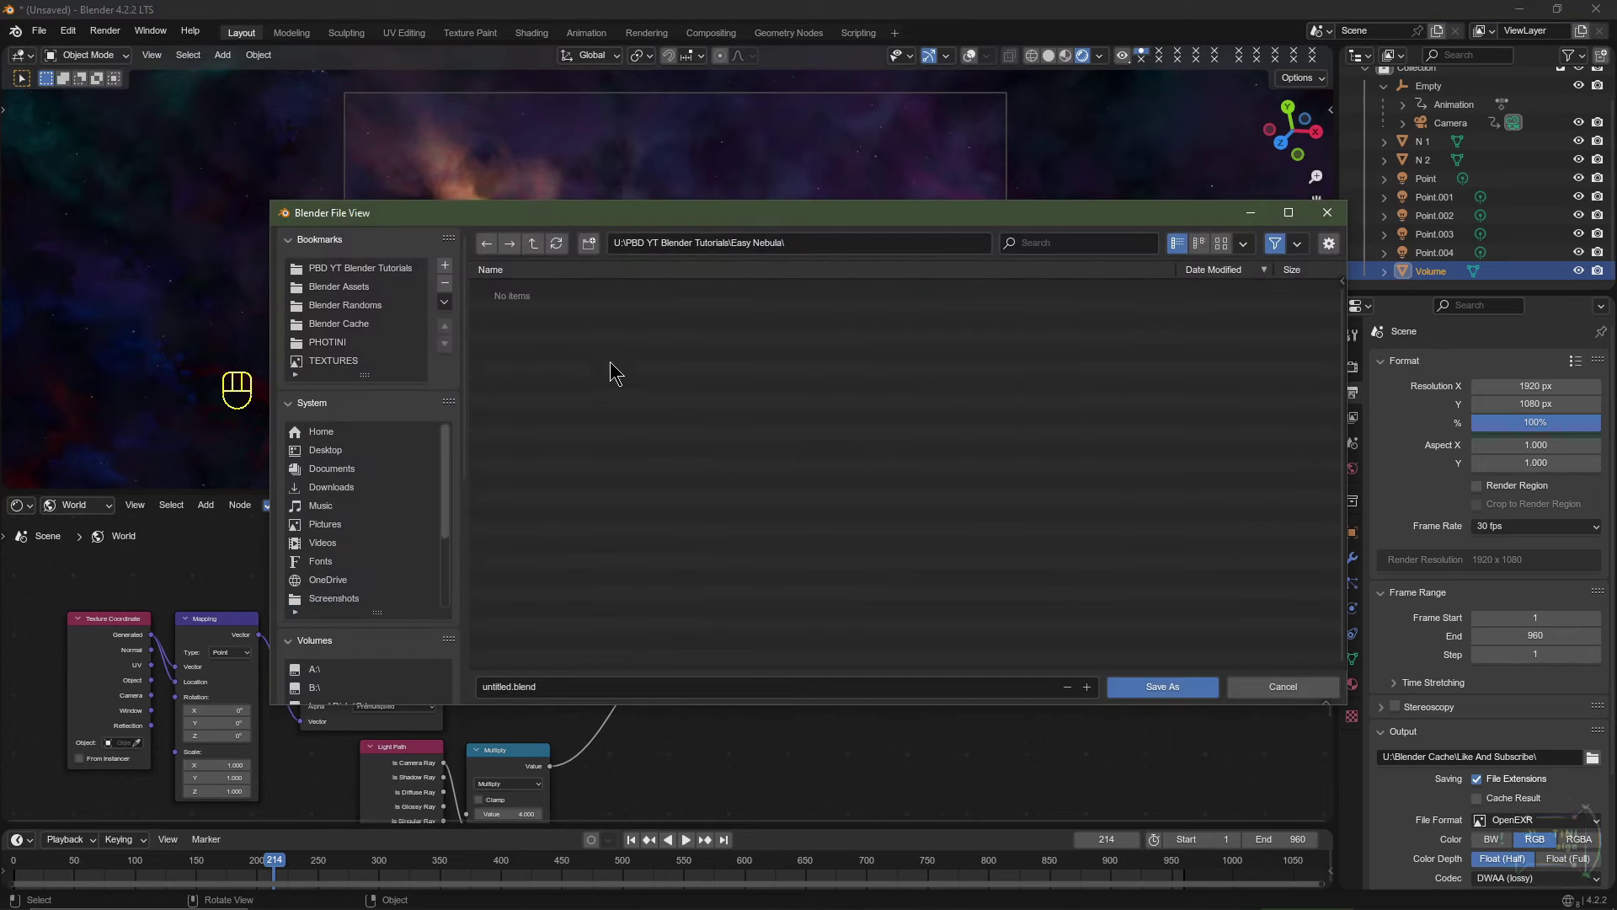
click(554, 689)
text(Like And Subscribe)
key(Return)
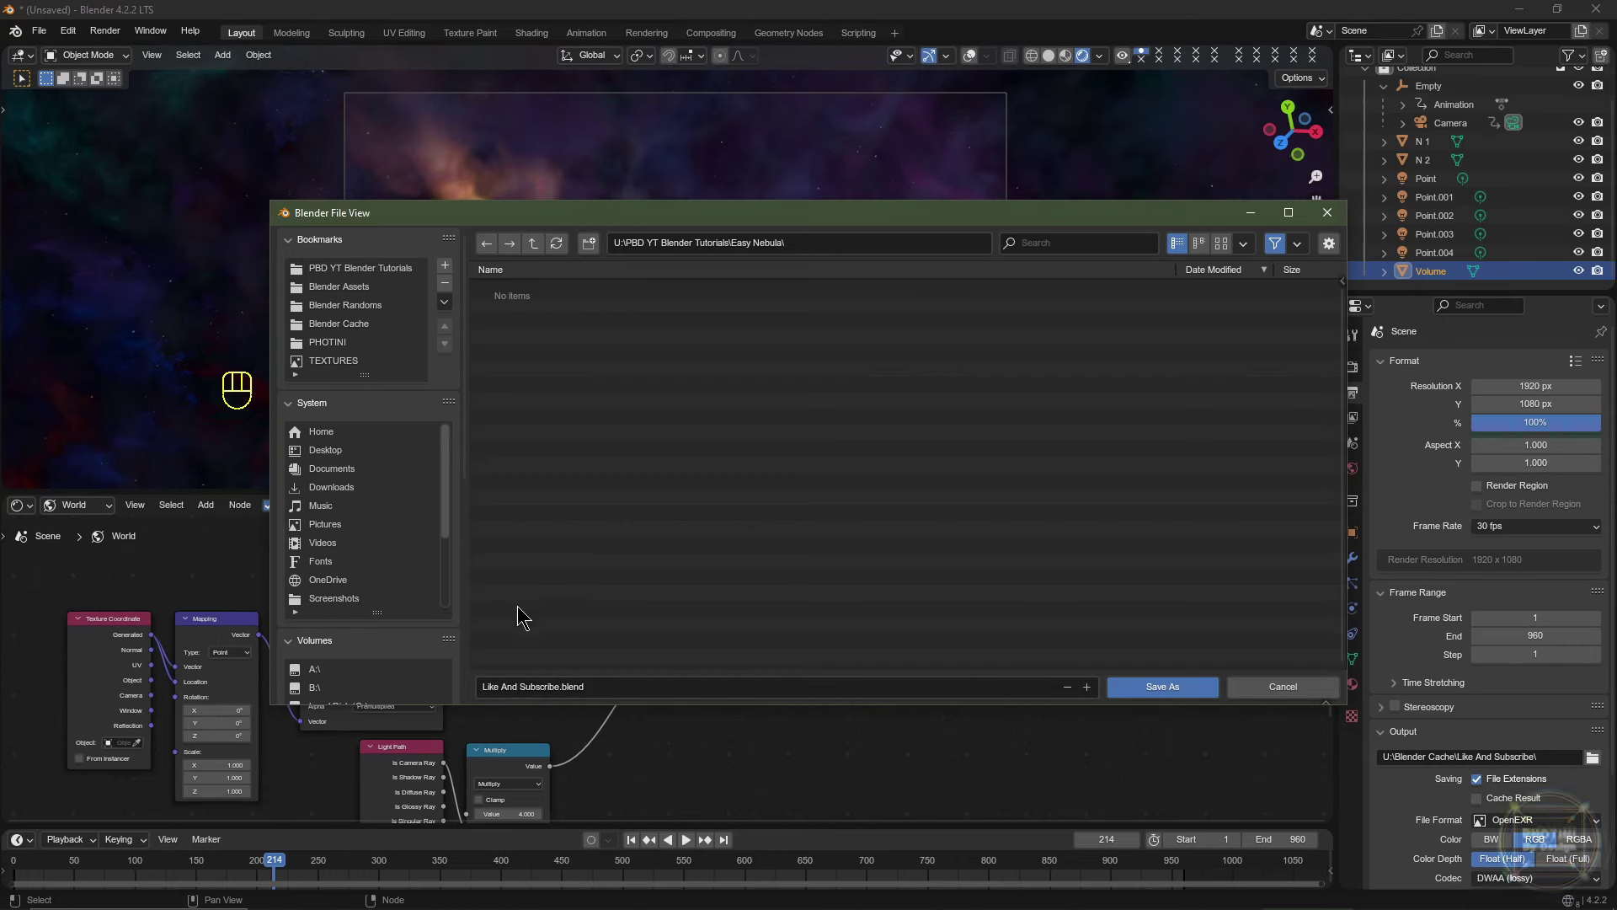
click(1169, 689)
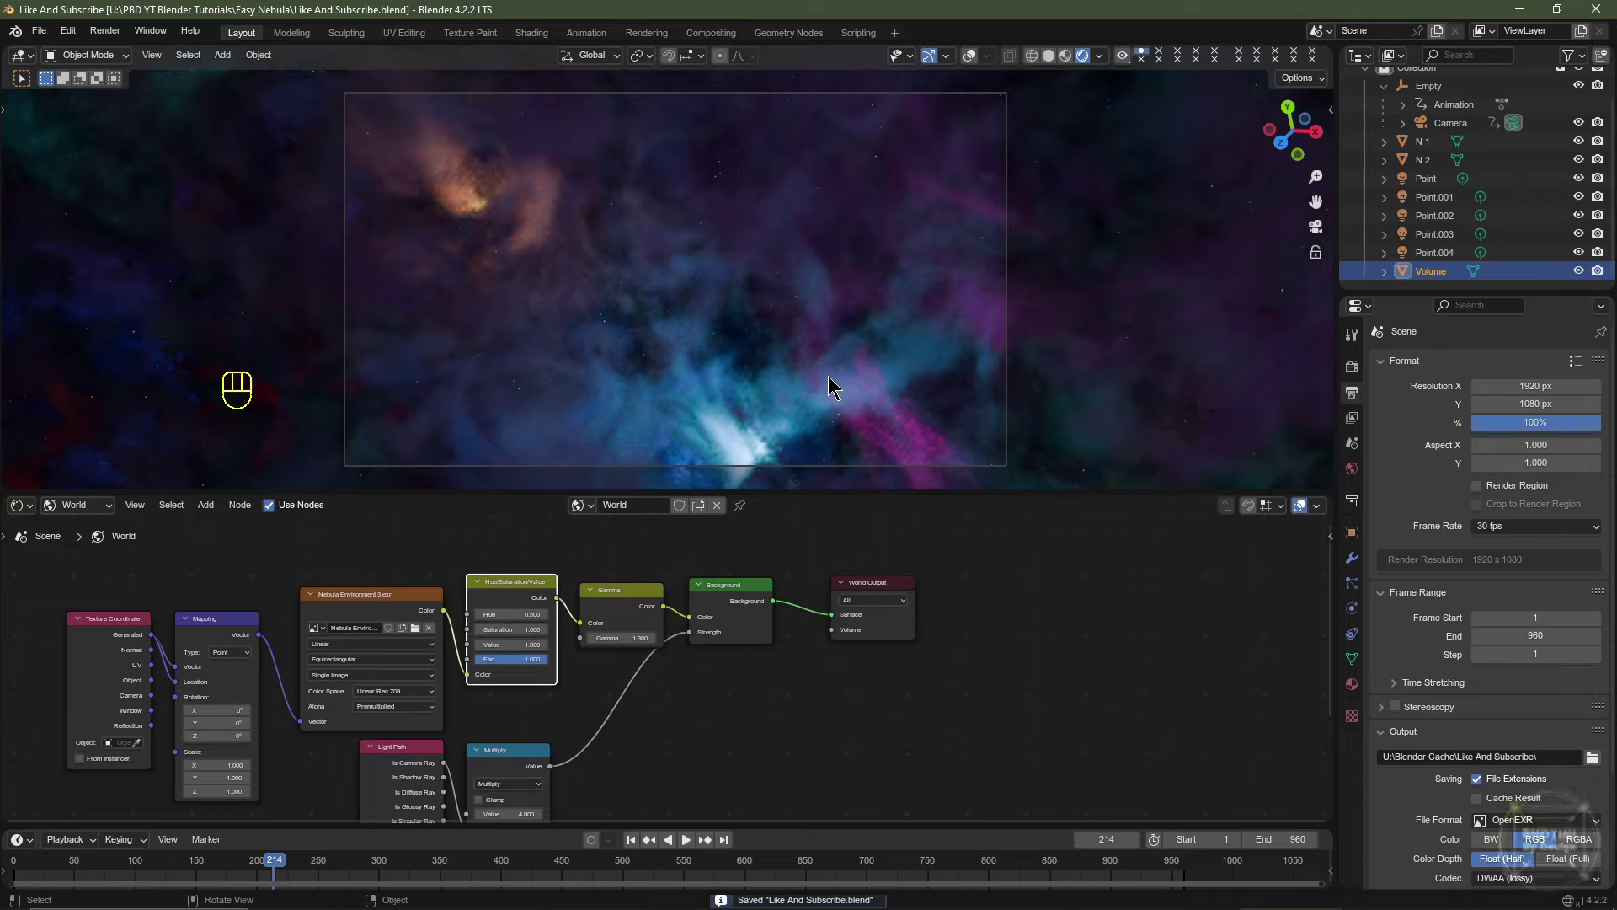
Render frame 214 as a still image through the scene camera.
key(F12)
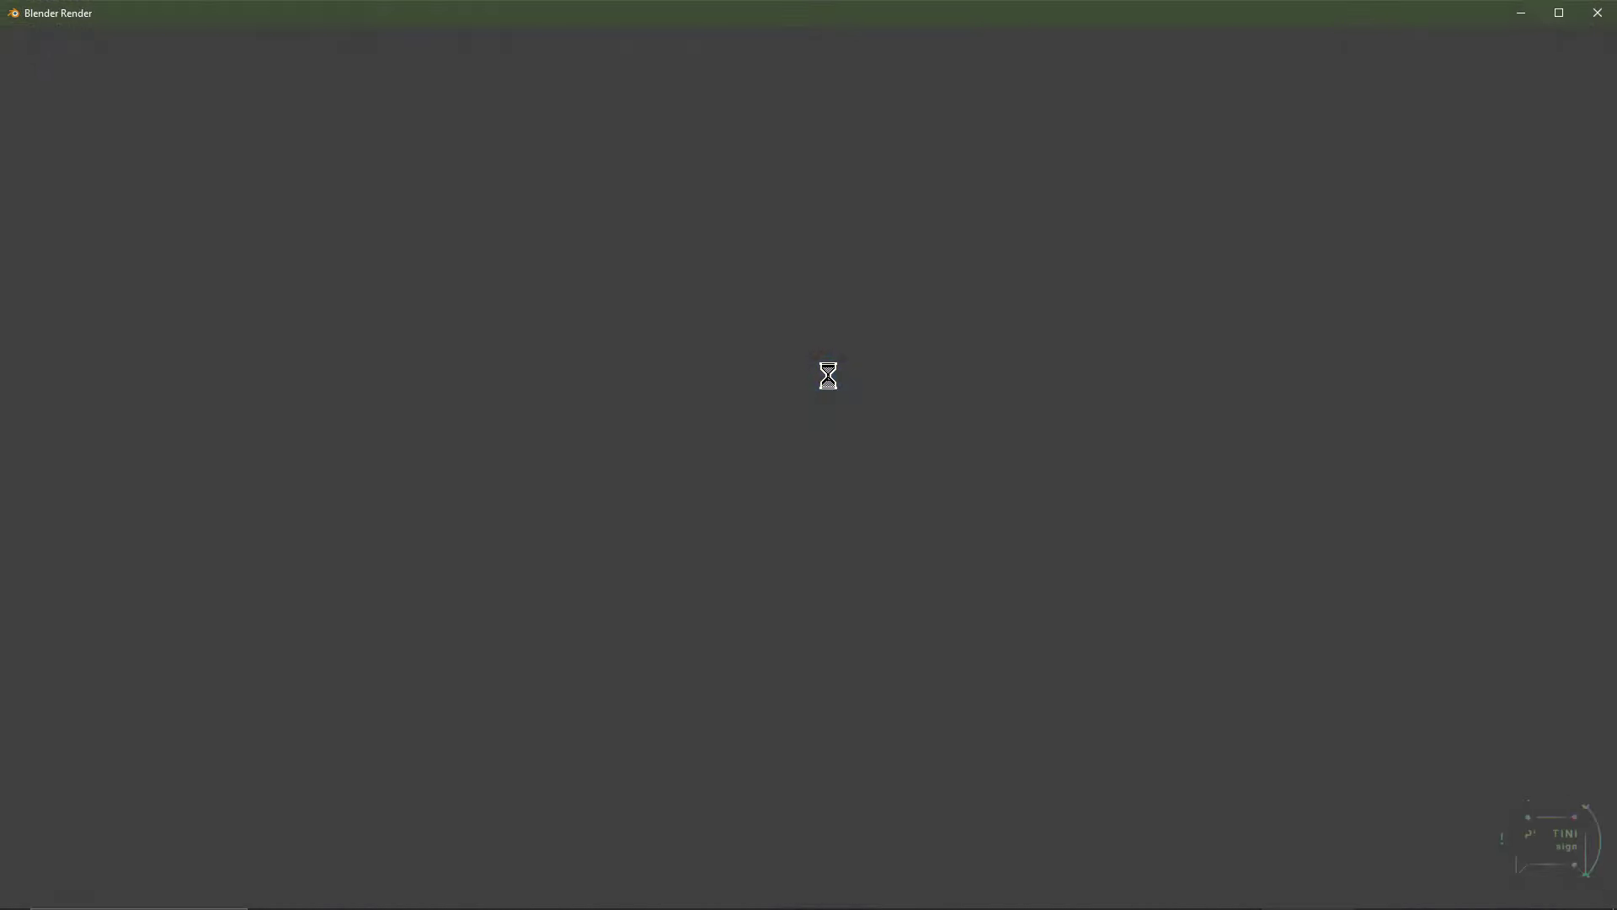